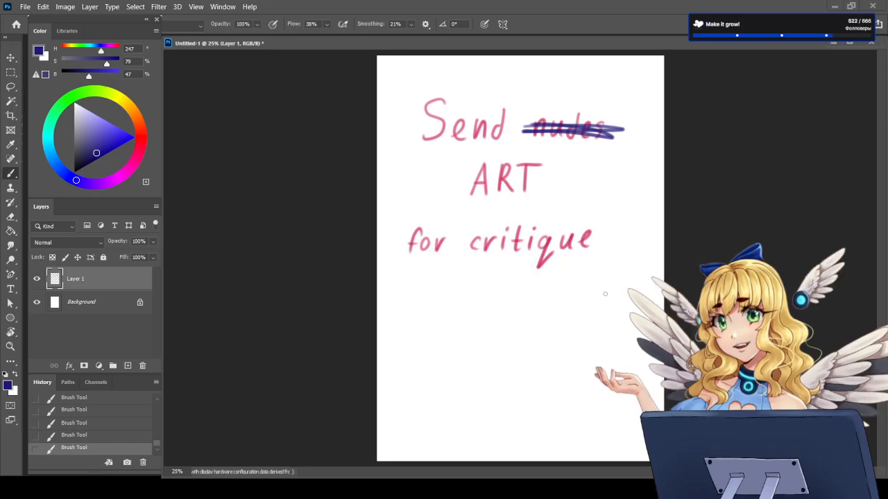
Step: Paste the copied portrait onto a new layer and hide the layer with the handwritten lettering
{"action": "left_click", "coordinate": [128, 365]}
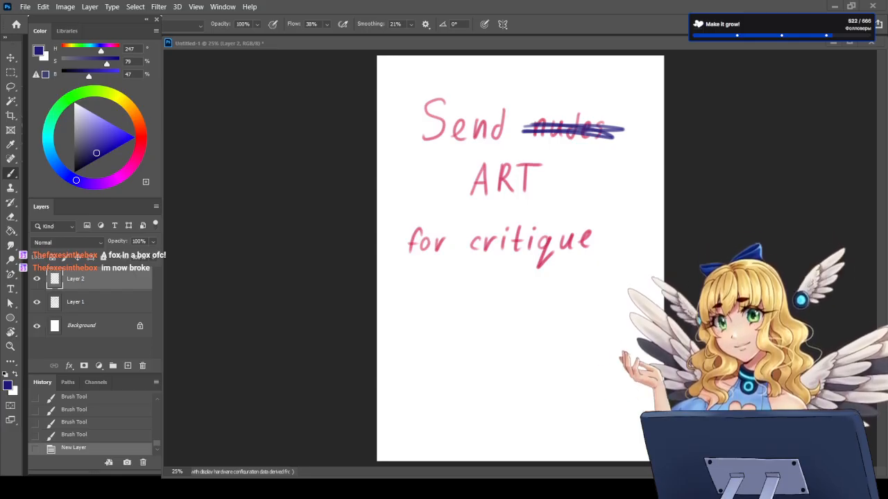
{"action": "left_click", "coordinate": [36, 302]}
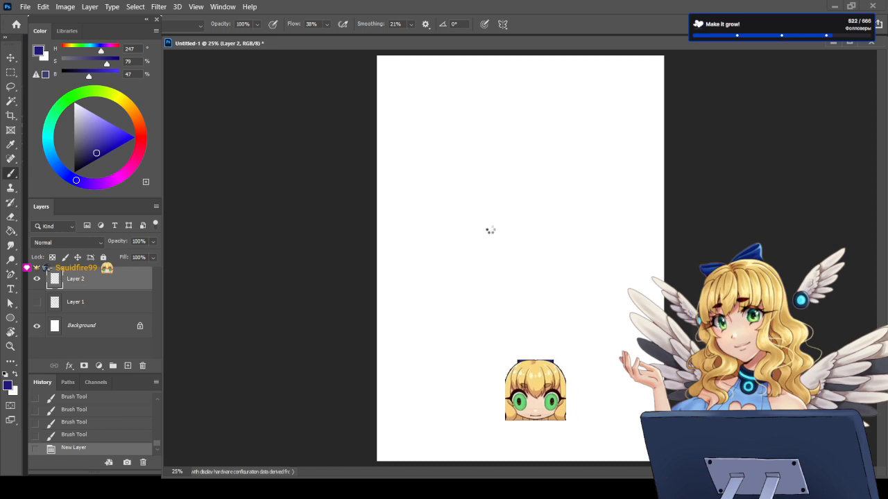
{"action": "key", "text": "ctrl+v"}
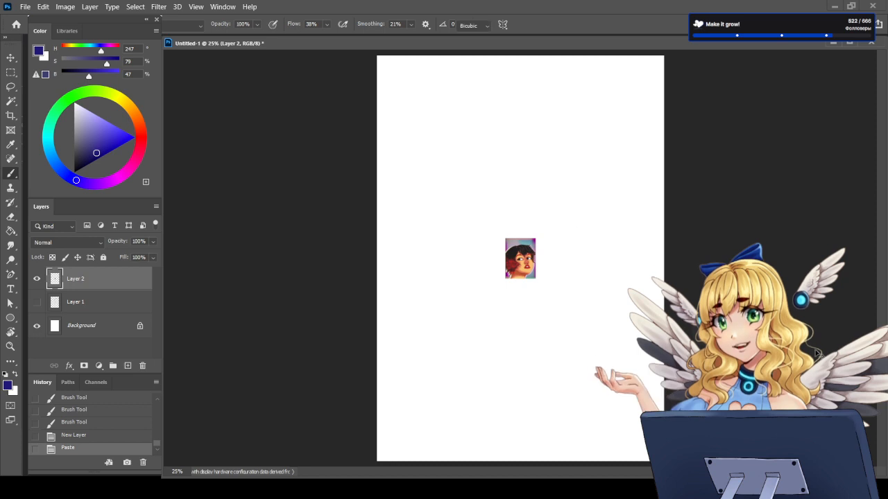
Step: Enlarge the pasted portrait to about 779% and shift it slightly to the right to centre it on the page
{"action": "key", "text": "ctrl+t"}
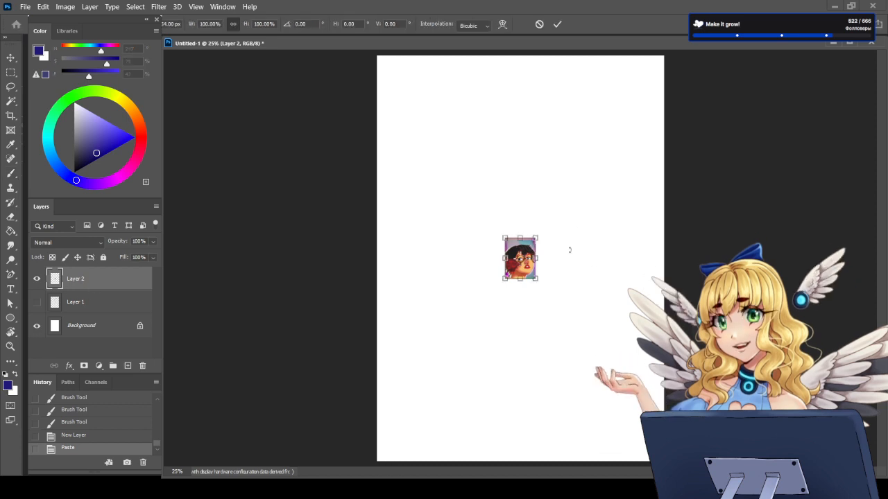
{"action": "left_click_drag", "start_coordinate": [504, 237], "coordinate": [408, 111]}
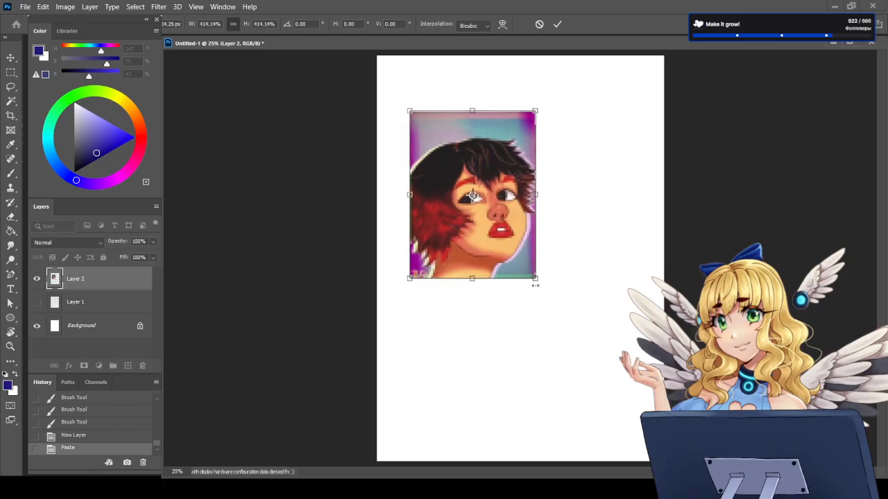
{"action": "left_click_drag", "start_coordinate": [536, 284], "coordinate": [635, 411]}
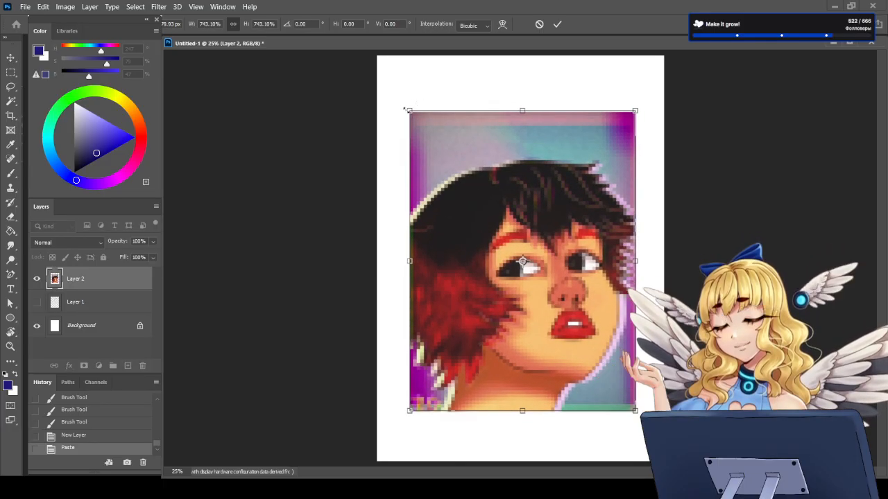
{"action": "left_click_drag", "start_coordinate": [406, 109], "coordinate": [394, 97]}
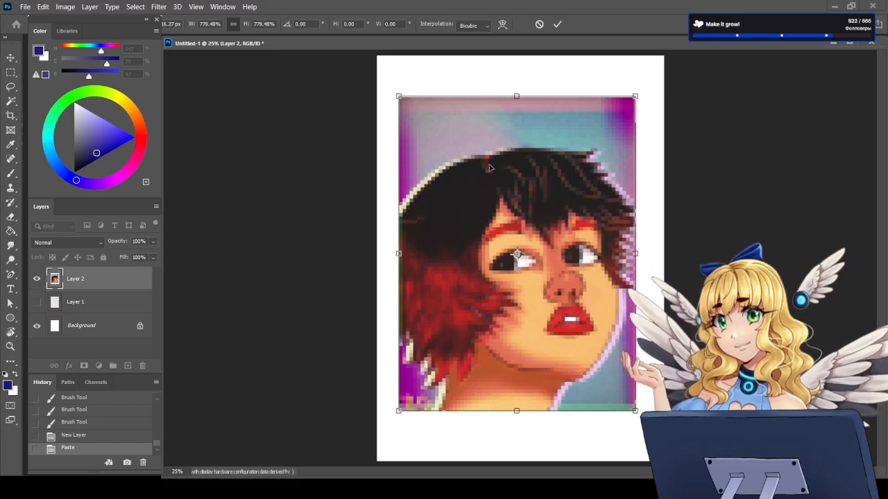
{"action": "key", "text": "Return"}
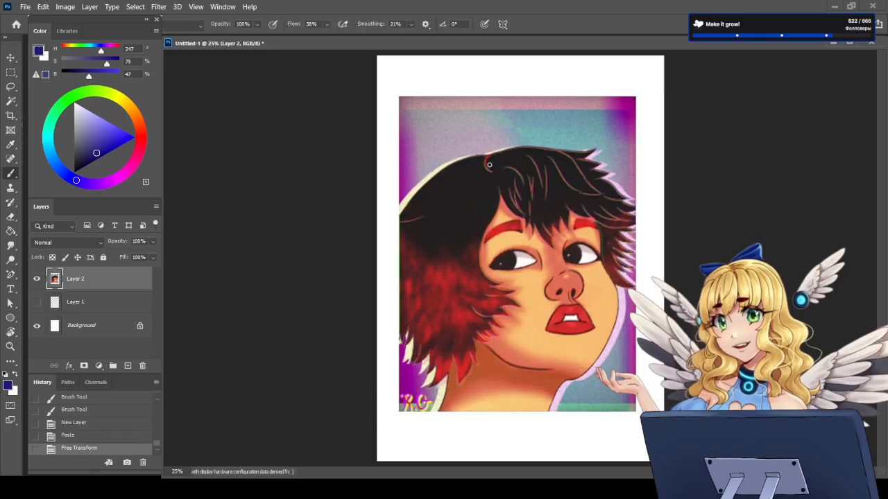
{"action": "left_click", "coordinate": [10, 57]}
{"action": "left_click_drag", "start_coordinate": [504, 268], "coordinate": [508, 269]}
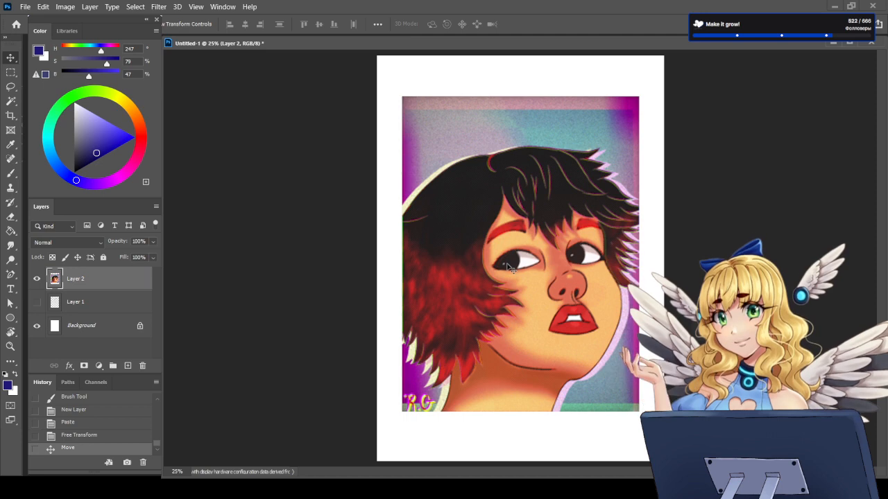
Step: Set the Brush tool's foreground colour to a medium blue with hue 229, saturation 73 and brightness 82
{"action": "key", "text": "b"}
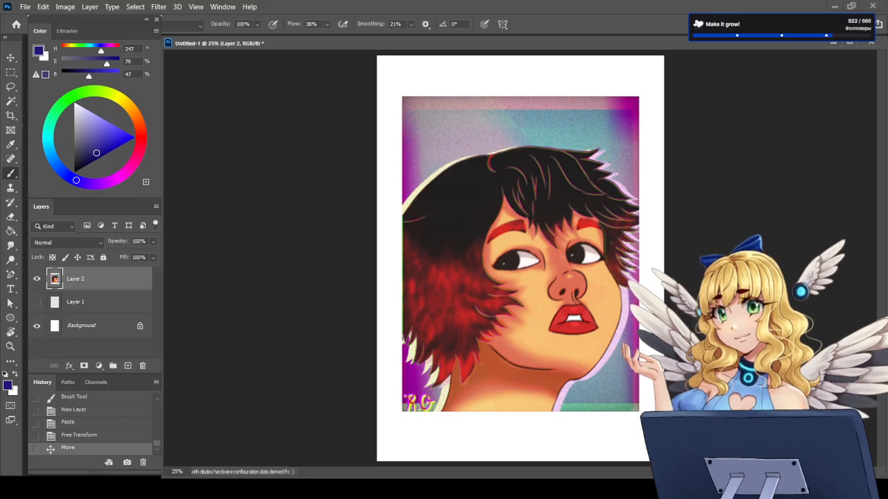
{"action": "scroll", "coordinate": [614, 229], "scroll_direction": "up", "scroll_amount": 3}
{"action": "scroll", "coordinate": [480, 166], "scroll_direction": "up", "scroll_amount": 3}
{"action": "scroll", "coordinate": [476, 139], "scroll_direction": "down", "scroll_amount": 3}
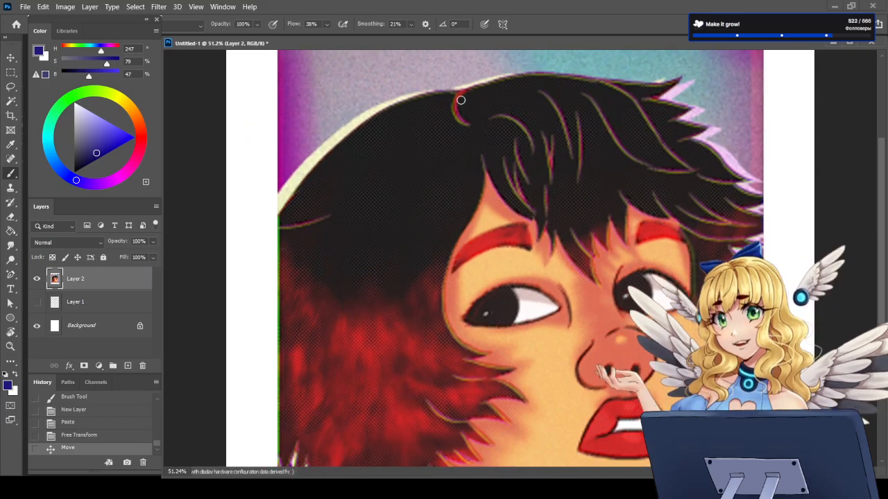
{"action": "scroll", "coordinate": [369, 260], "scroll_direction": "down", "scroll_amount": 2}
{"action": "scroll", "coordinate": [298, 214], "scroll_direction": "up", "scroll_amount": 1}
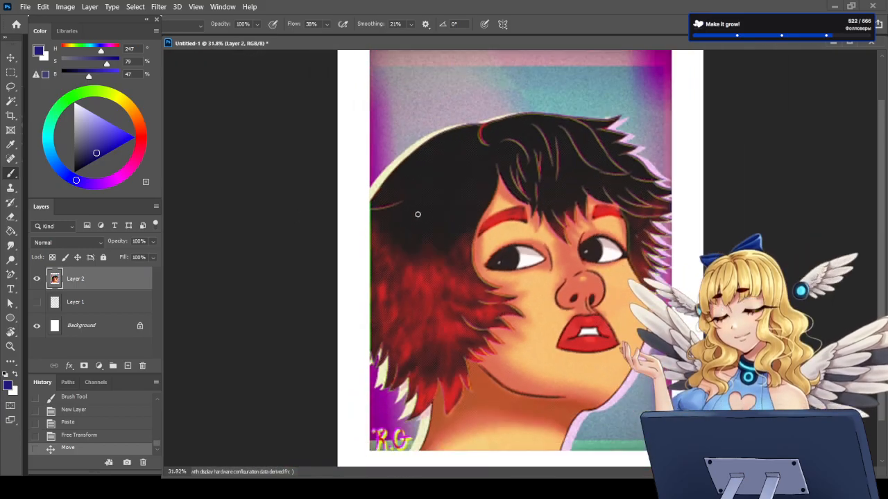
{"action": "scroll", "coordinate": [426, 228], "scroll_direction": "down", "scroll_amount": 1}
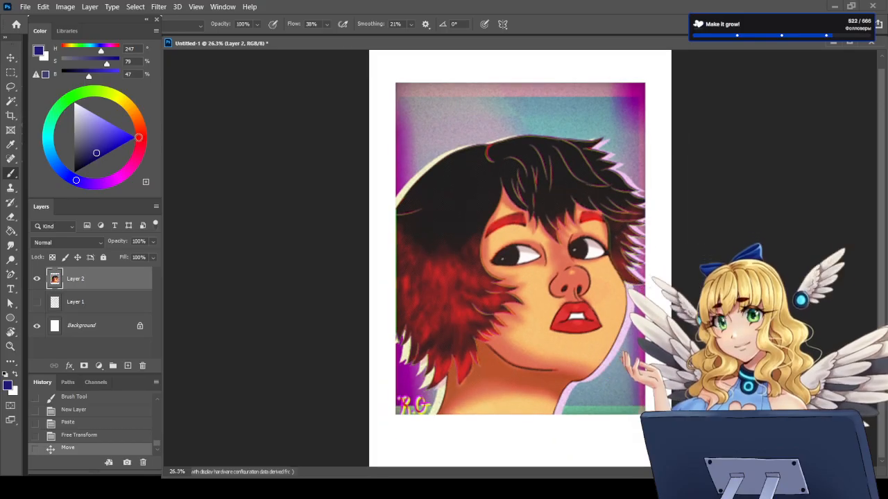
{"action": "left_click_drag", "start_coordinate": [114, 122], "coordinate": [120, 128]}
{"action": "mouse_move", "coordinate": [74, 181]}
{"action": "left_mouse_down"}
{"action": "mouse_move", "coordinate": [58, 168]}
{"action": "mouse_move", "coordinate": [64, 173]}
{"action": "left_mouse_up"}
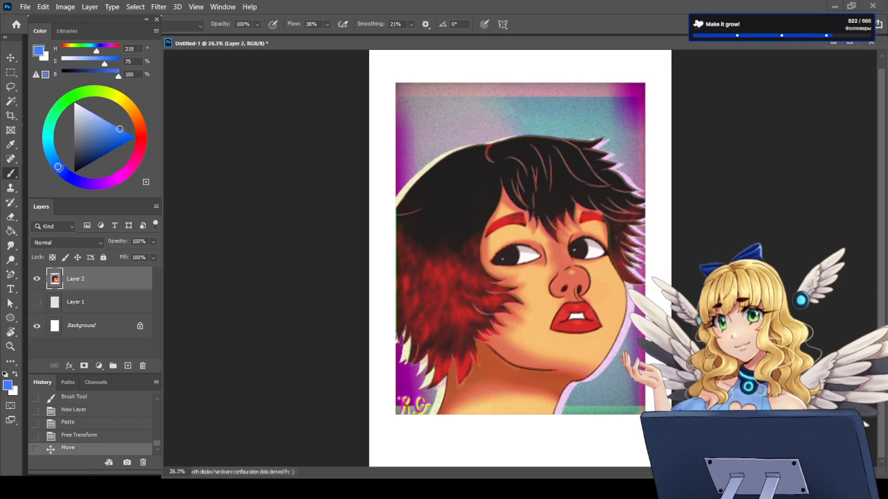
{"action": "left_click_drag", "start_coordinate": [120, 129], "coordinate": [110, 136]}
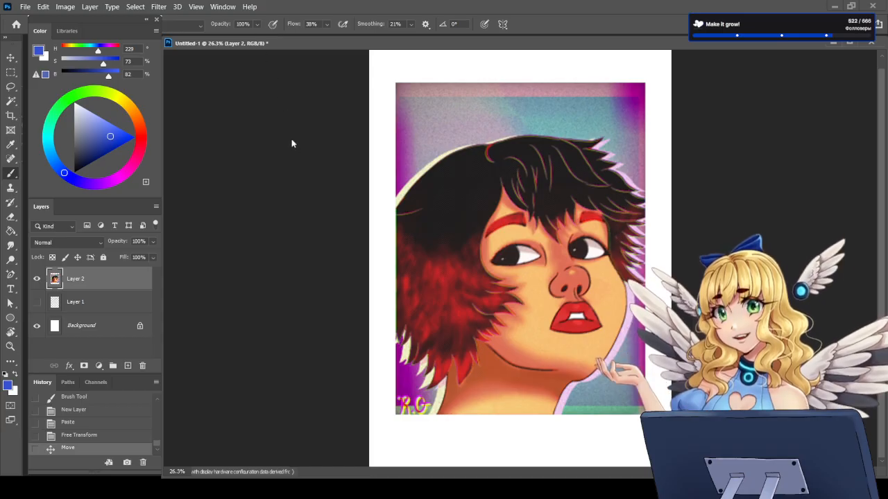
Step: Choose the 10 px "Набор для рисования Kyl..." brush from the "Сухие кисти" group and add a new layer above the portrait
{"action": "key", "text": "F5"}
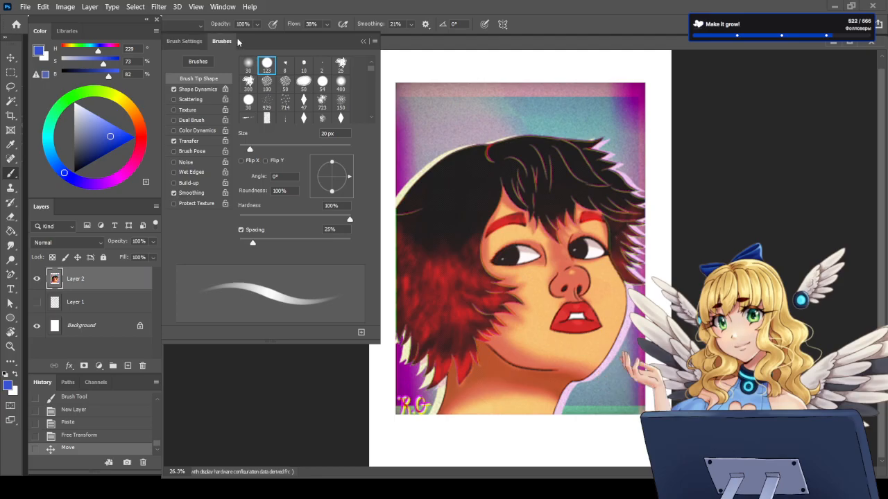
{"action": "left_click", "coordinate": [237, 42]}
{"action": "left_click", "coordinate": [302, 141]}
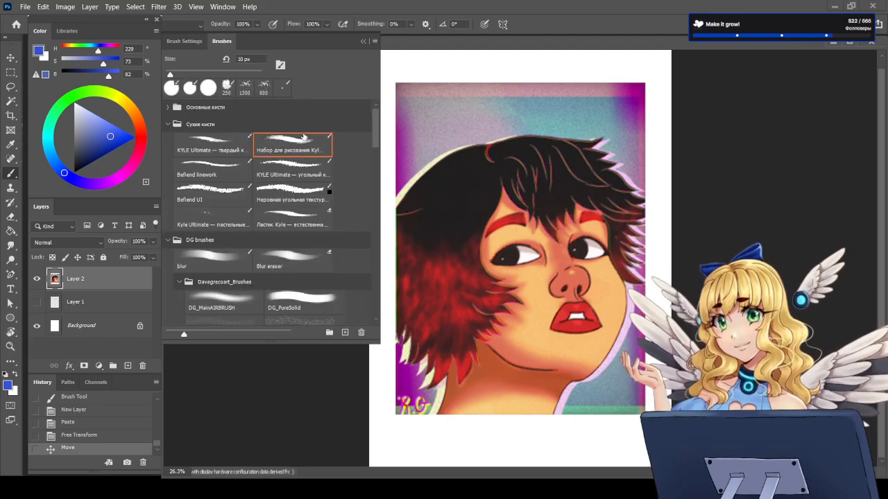
{"action": "key", "text": "F5"}
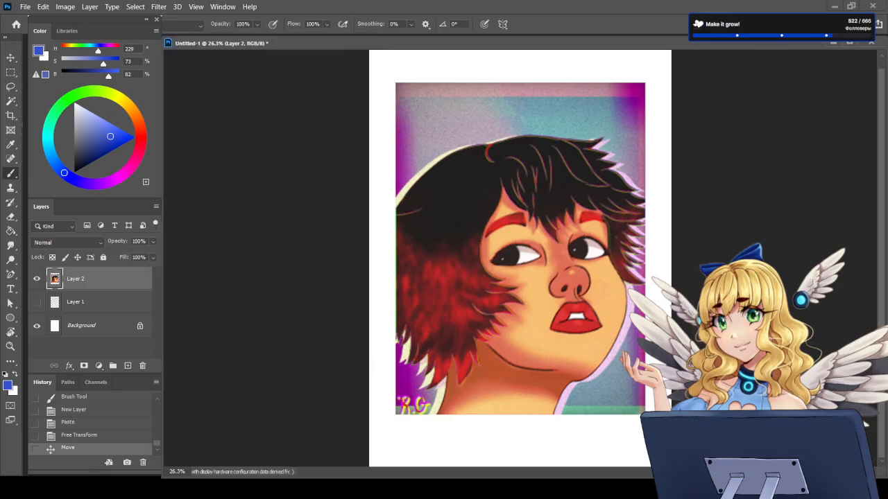
{"action": "left_click", "coordinate": [128, 365]}
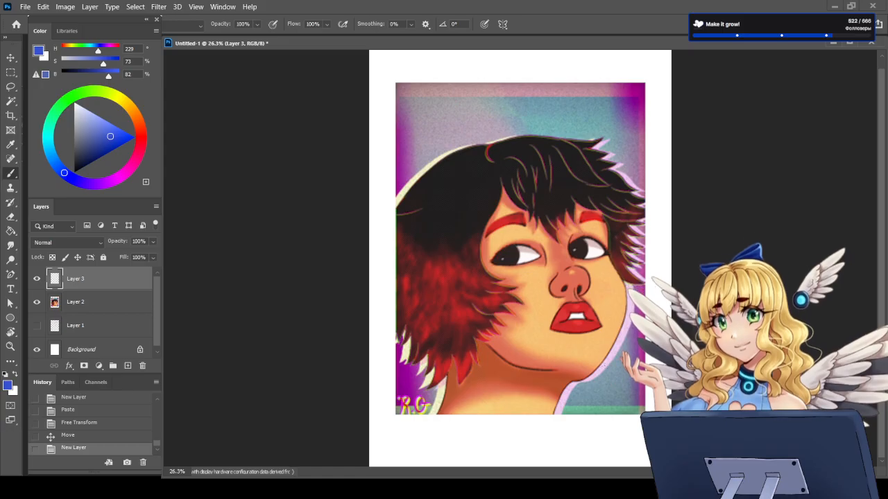
{"action": "mouse_move", "coordinate": [600, 358]}
{"action": "left_mouse_down"}
{"action": "mouse_move", "coordinate": [573, 354]}
{"action": "mouse_move", "coordinate": [545, 366]}
{"action": "left_mouse_up"}
{"action": "key", "text": "ctrl+z"}
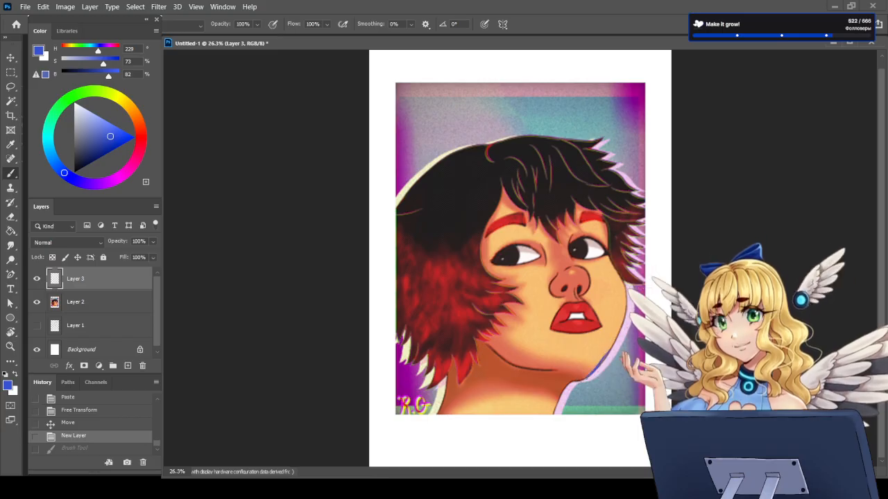
{"action": "key", "text": "ctrl+shift+z"}
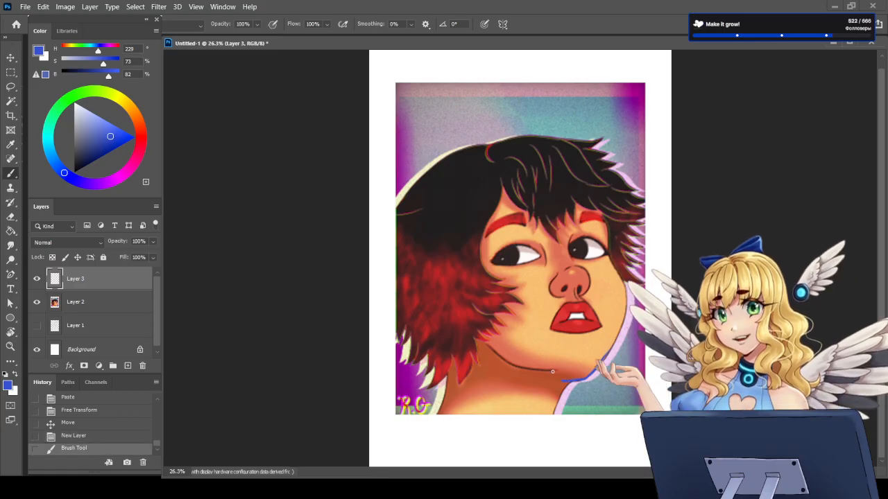
{"action": "left_click_drag", "start_coordinate": [585, 370], "coordinate": [596, 366]}
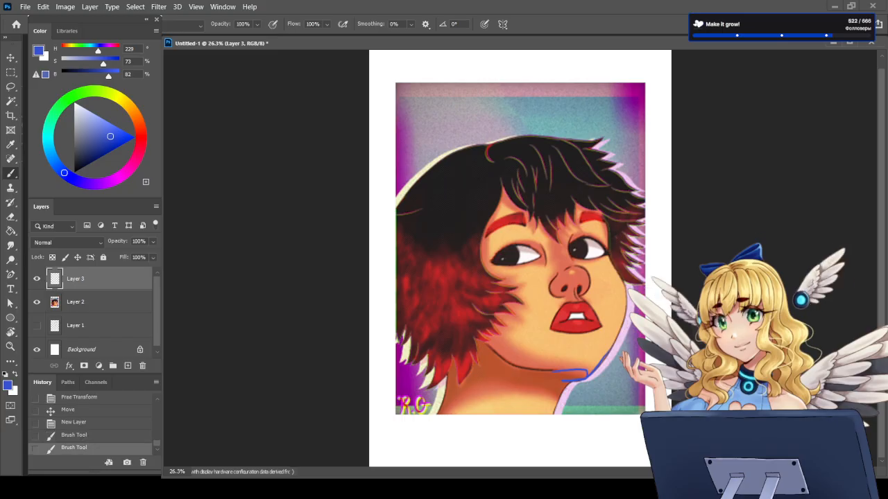
{"action": "key", "text": "ctrl+z"}
{"action": "key", "text": "ctrl+z"}
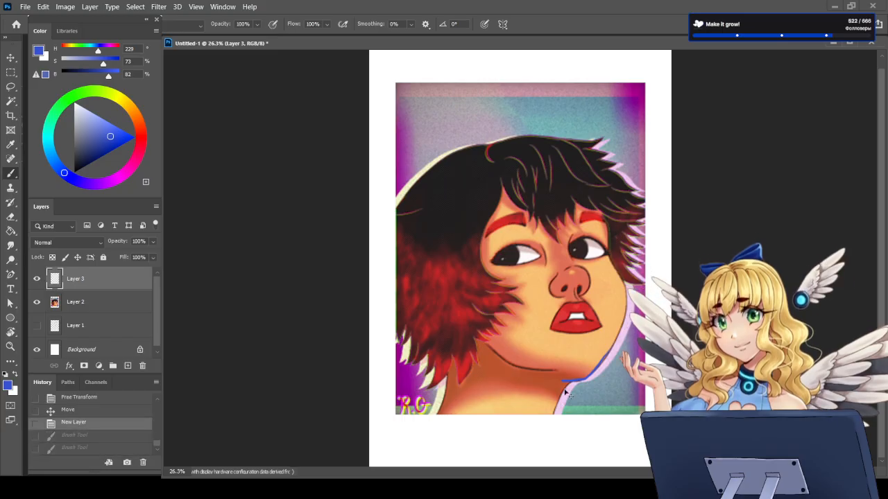
Step: Draw a blue jawline from the hair to the chin tip and add the front contour of the neck below it
{"action": "mouse_move", "coordinate": [466, 320]}
{"action": "left_mouse_down"}
{"action": "mouse_move", "coordinate": [512, 363]}
{"action": "mouse_move", "coordinate": [581, 365]}
{"action": "mouse_move", "coordinate": [585, 375]}
{"action": "left_mouse_up"}
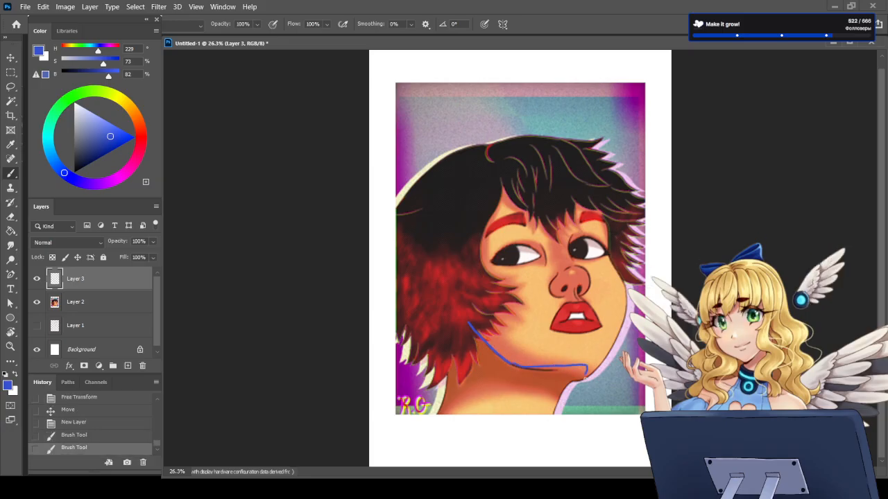
{"action": "key", "text": "e"}
{"action": "left_click", "coordinate": [581, 372]}
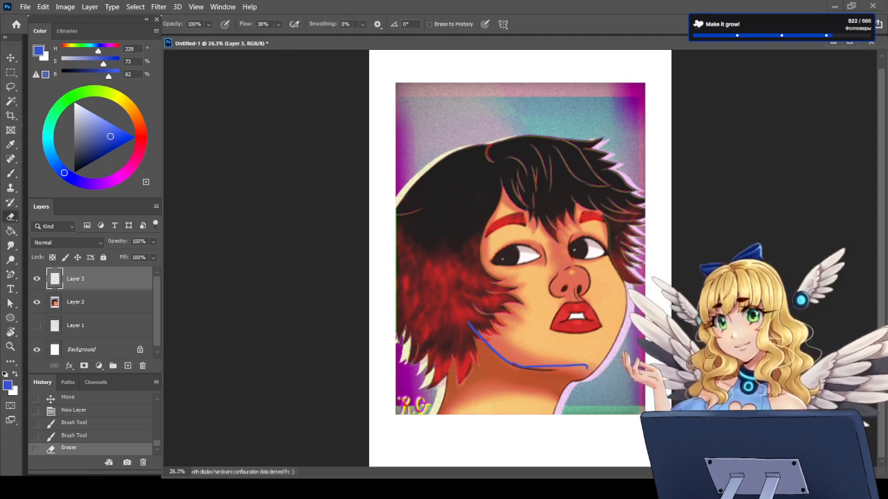
{"action": "left_click", "coordinate": [589, 366]}
{"action": "key", "text": "b"}
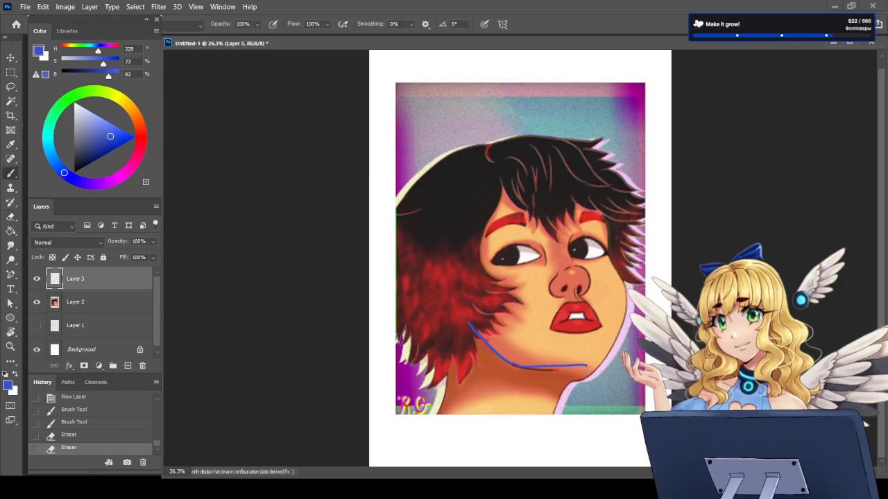
{"action": "key", "text": "ctrl+z"}
{"action": "mouse_move", "coordinate": [532, 369]}
{"action": "left_mouse_down"}
{"action": "mouse_move", "coordinate": [517, 367]}
{"action": "mouse_move", "coordinate": [588, 372]}
{"action": "mouse_move", "coordinate": [555, 414]}
{"action": "mouse_move", "coordinate": [568, 389]}
{"action": "left_mouse_up"}
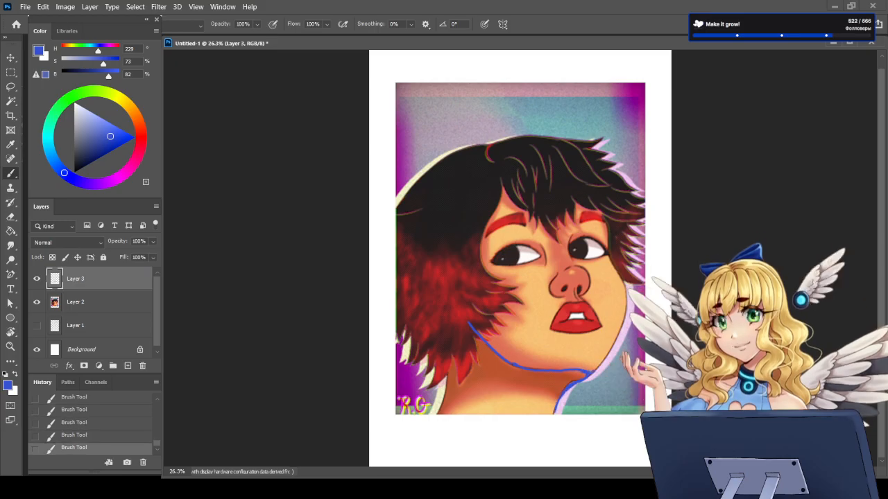
Step: Refine the blue lines where the chin meets the neck by erasing and repainting, and undo the hatching tried under the jaw
{"action": "key", "text": "e"}
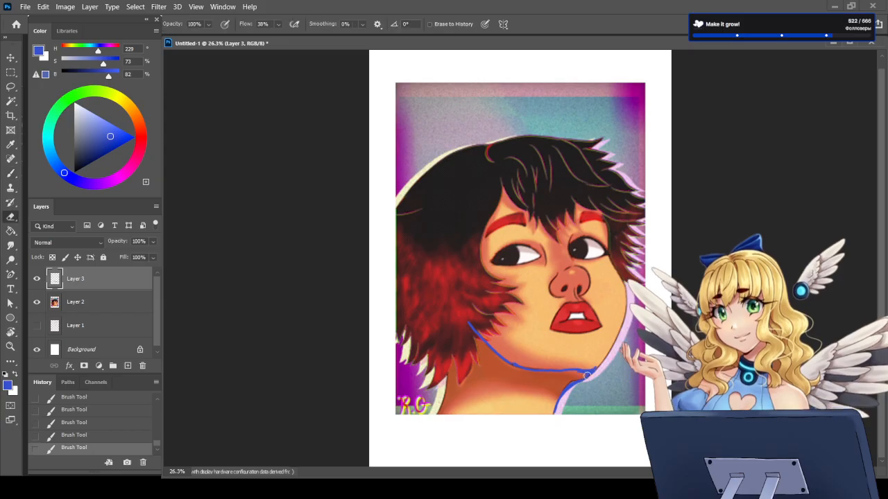
{"action": "mouse_move", "coordinate": [586, 375]}
{"action": "left_mouse_down"}
{"action": "mouse_move", "coordinate": [571, 387]}
{"action": "mouse_move", "coordinate": [596, 369]}
{"action": "left_mouse_up"}
{"action": "key", "text": "b"}
{"action": "key", "text": "e"}
{"action": "key", "text": "b"}
{"action": "key", "text": "e"}
{"action": "key", "text": "b"}
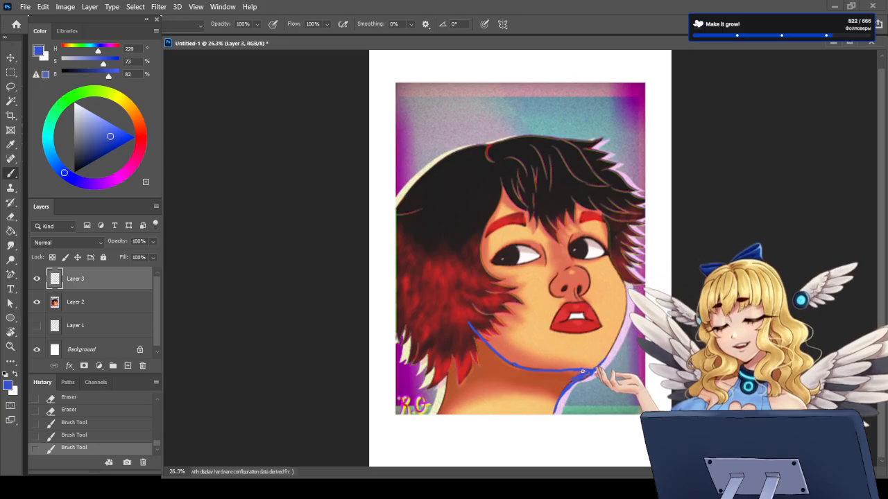
{"action": "left_click_drag", "start_coordinate": [555, 377], "coordinate": [538, 374]}
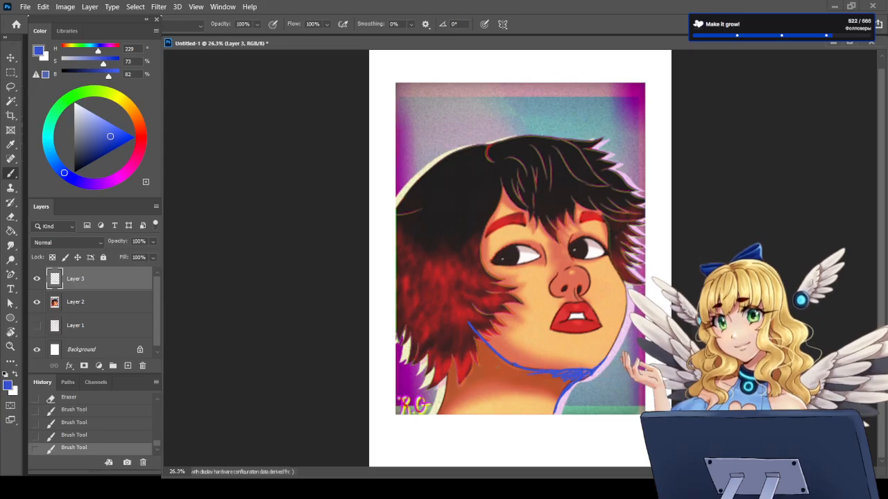
{"action": "key", "text": "ctrl+z"}
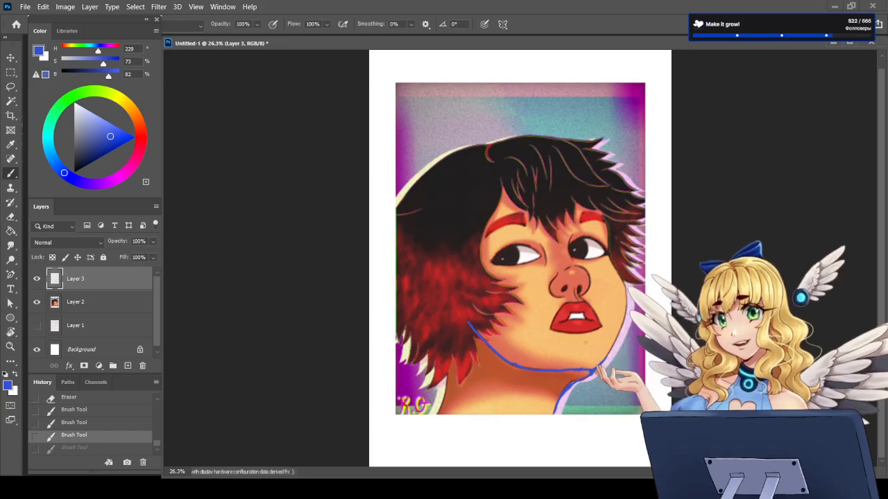
Step: Erase the blue neck contour and redraw the chin tip as a curve rising to the front of the face
{"action": "key", "text": "e"}
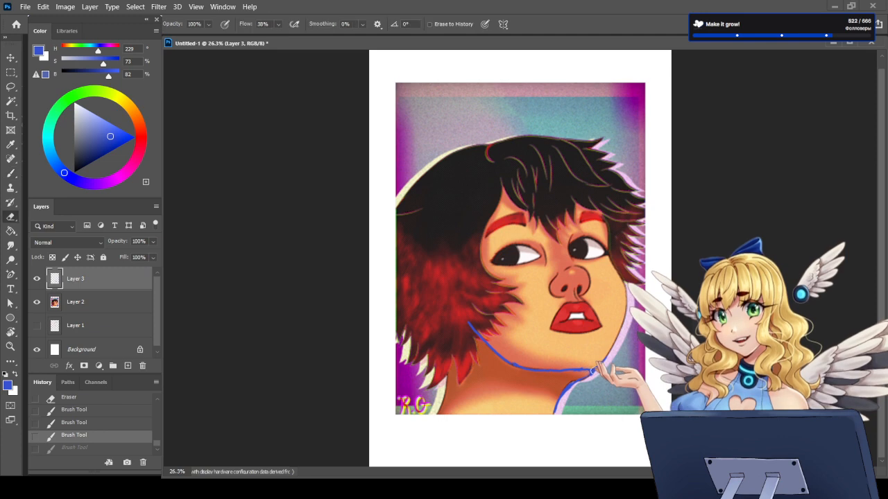
{"action": "mouse_move", "coordinate": [587, 375]}
{"action": "left_mouse_down"}
{"action": "mouse_move", "coordinate": [565, 389]}
{"action": "mouse_move", "coordinate": [552, 416]}
{"action": "left_mouse_up"}
{"action": "key", "text": "b"}
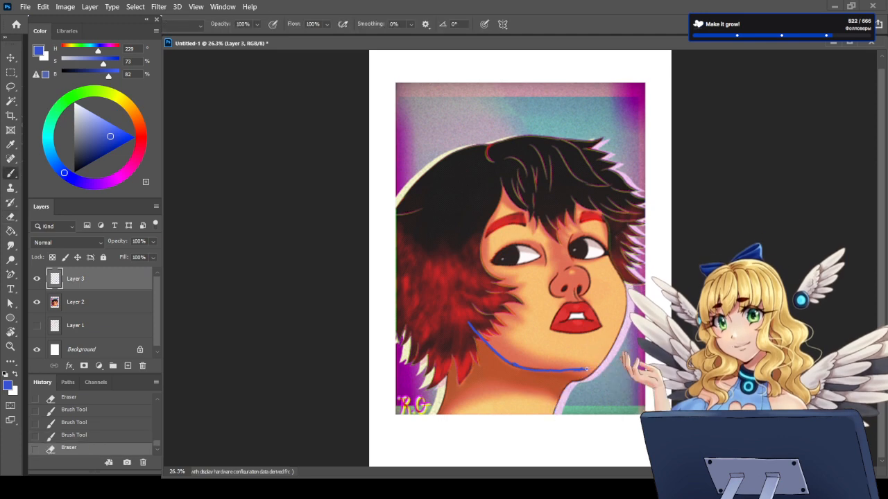
{"action": "mouse_move", "coordinate": [589, 369]}
{"action": "left_mouse_down"}
{"action": "mouse_move", "coordinate": [614, 354]}
{"action": "mouse_move", "coordinate": [573, 372]}
{"action": "mouse_move", "coordinate": [596, 368]}
{"action": "mouse_move", "coordinate": [545, 371]}
{"action": "mouse_move", "coordinate": [594, 371]}
{"action": "mouse_move", "coordinate": [608, 355]}
{"action": "left_mouse_up"}
{"action": "key", "text": "e"}
{"action": "key", "text": "b"}
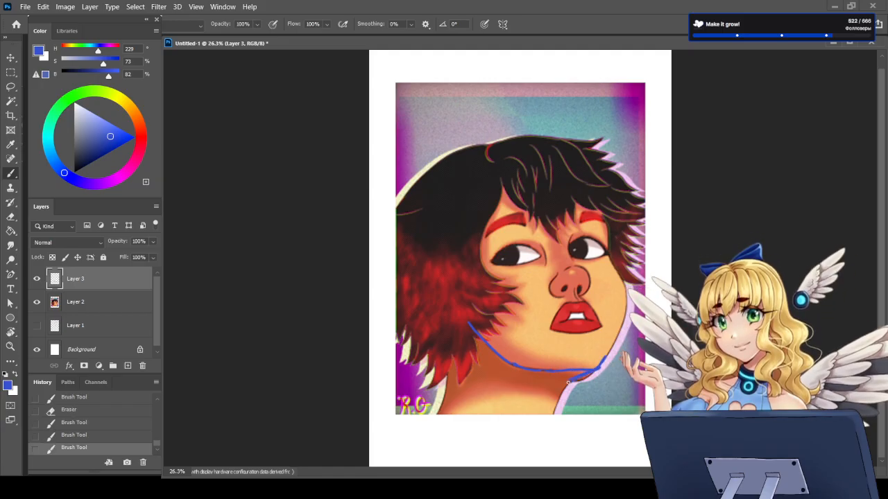
{"action": "left_click_drag", "start_coordinate": [568, 382], "coordinate": [567, 384]}
Step: Shade the underside of the jaw in blue up to the chin and redraw the front contour of the neck
{"action": "left_click_drag", "start_coordinate": [487, 351], "coordinate": [526, 371]}
{"action": "key", "text": "e"}
{"action": "key", "text": "b"}
{"action": "left_click_drag", "start_coordinate": [522, 378], "coordinate": [603, 362]}
{"action": "left_click_drag", "start_coordinate": [555, 401], "coordinate": [558, 394]}
Step: Clean up the blue chin tip and the corner where it meets the neck by erasing and repainting
{"action": "key", "text": "e"}
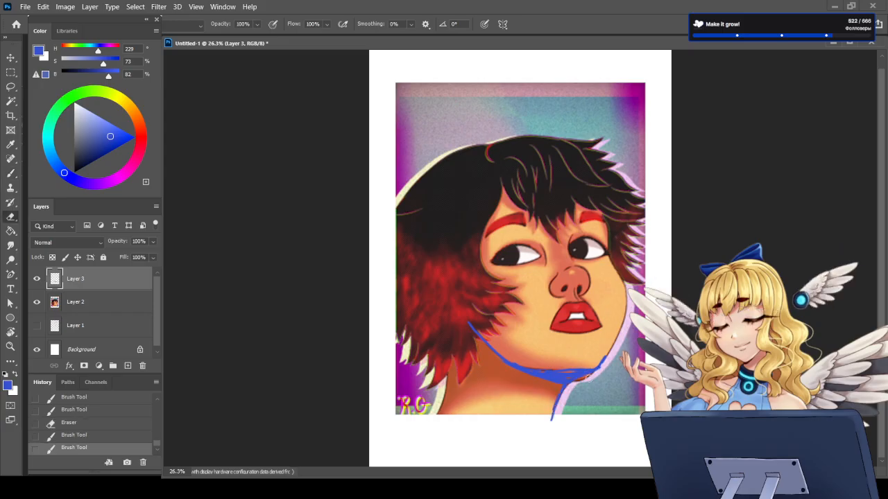
{"action": "left_click", "coordinate": [586, 378]}
{"action": "key", "text": "b"}
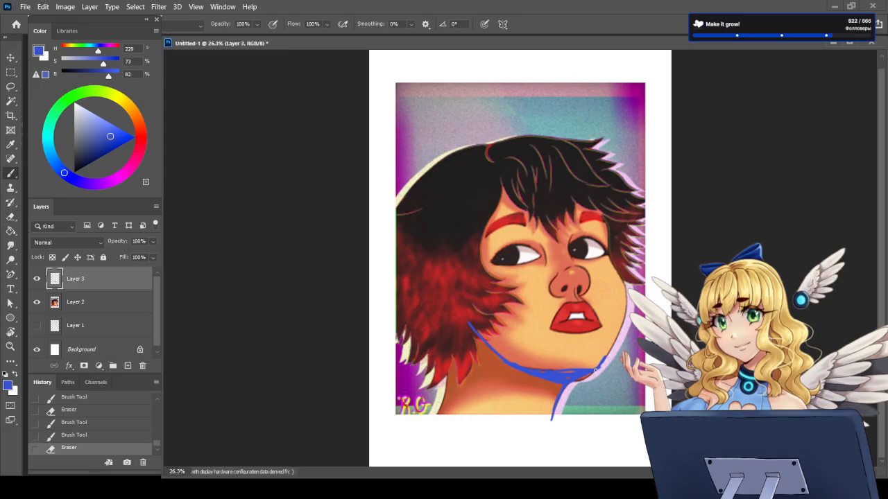
{"action": "left_click_drag", "start_coordinate": [595, 371], "coordinate": [609, 353]}
{"action": "key", "text": "e"}
{"action": "key", "text": "b"}
{"action": "mouse_move", "coordinate": [597, 368]}
{"action": "left_mouse_down"}
{"action": "mouse_move", "coordinate": [607, 355]}
{"action": "mouse_move", "coordinate": [557, 378]}
{"action": "left_mouse_up"}
{"action": "key", "text": "e"}
{"action": "key", "text": "b"}
{"action": "left_click_drag", "start_coordinate": [560, 378], "coordinate": [576, 377]}
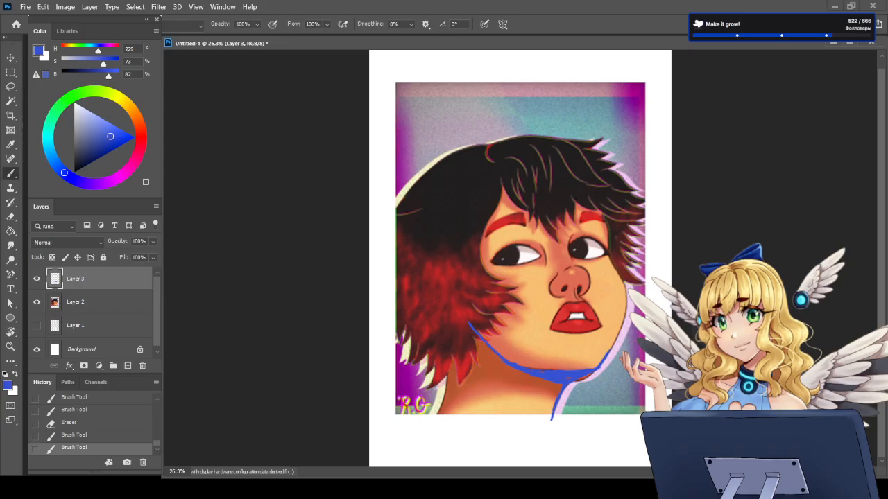
Step: Draw an alternative blue jawline on a new layer with Layer 3 hidden, and switch the display back to Layer 3
{"action": "left_click", "coordinate": [36, 279]}
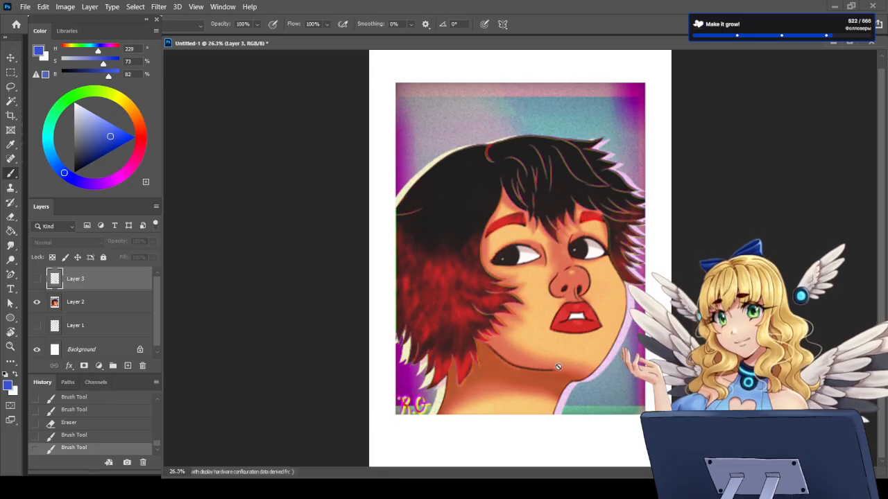
{"action": "left_click", "coordinate": [128, 365]}
{"action": "mouse_move", "coordinate": [477, 335]}
{"action": "left_mouse_down"}
{"action": "mouse_move", "coordinate": [529, 372]}
{"action": "mouse_move", "coordinate": [599, 367]}
{"action": "mouse_move", "coordinate": [531, 377]}
{"action": "mouse_move", "coordinate": [478, 337]}
{"action": "left_mouse_up"}
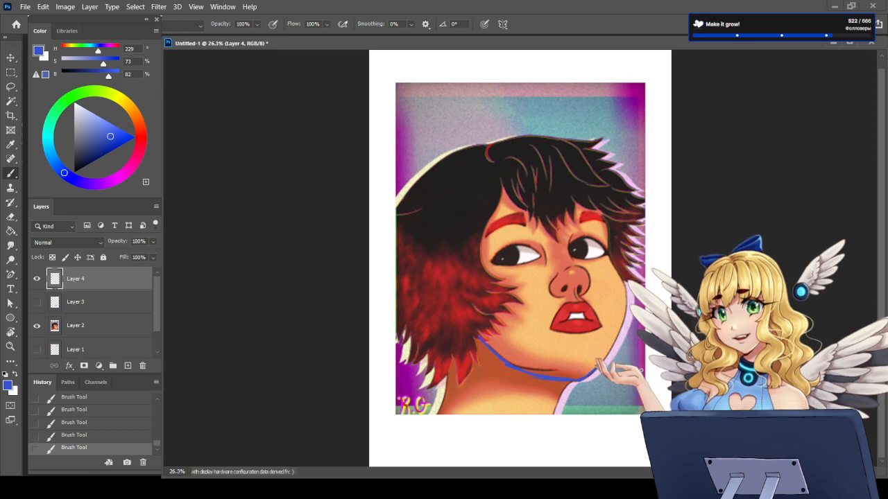
{"action": "left_click", "coordinate": [37, 279]}
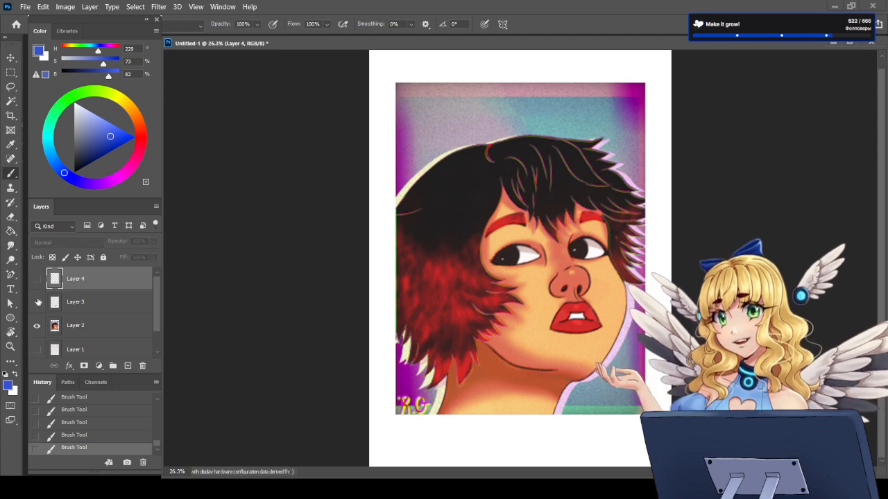
{"action": "left_click", "coordinate": [36, 302]}
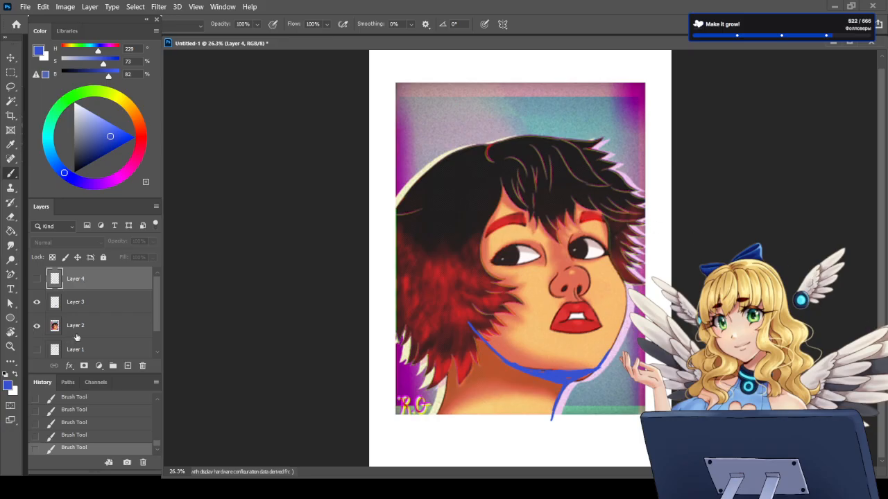
Step: Flip the canvas horizontally with Layer 3 hidden, and show Layer 3 over the mirrored portrait
{"action": "left_click", "coordinate": [38, 304]}
{"action": "left_click", "coordinate": [111, 329]}
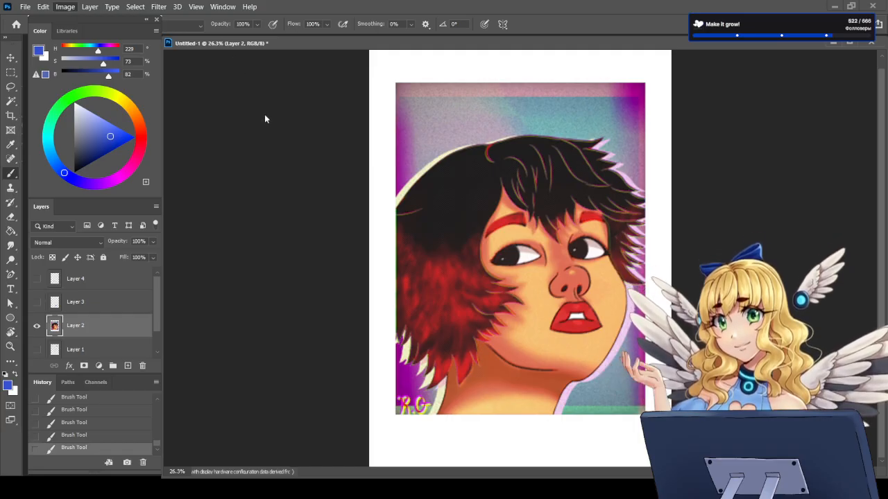
{"action": "left_click", "coordinate": [367, 160]}
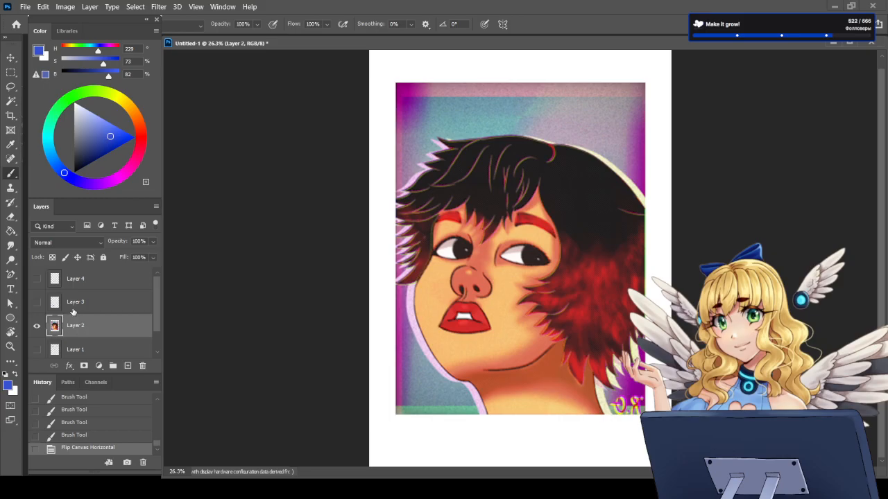
{"action": "left_click", "coordinate": [36, 301]}
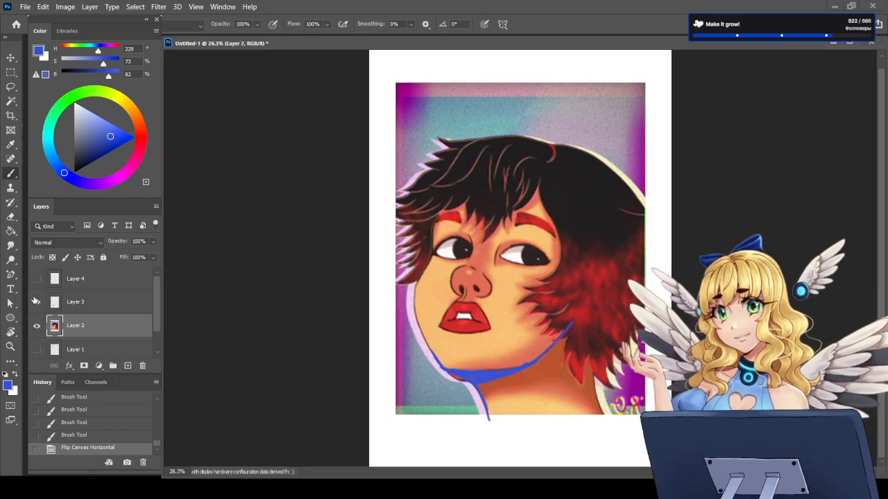
Step: Draw blue centre, eye and mouth guide lines across the face on a new layer above Layer 3, and delete that layer
{"action": "left_click", "coordinate": [84, 305]}
{"action": "left_click", "coordinate": [127, 366]}
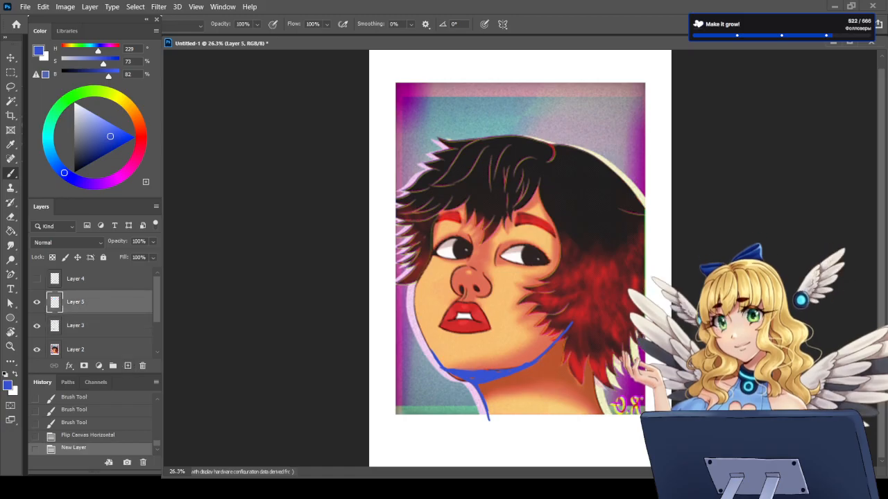
{"action": "mouse_move", "coordinate": [545, 142]}
{"action": "left_mouse_down"}
{"action": "mouse_move", "coordinate": [505, 175]}
{"action": "mouse_move", "coordinate": [479, 227]}
{"action": "mouse_move", "coordinate": [448, 375]}
{"action": "left_mouse_up"}
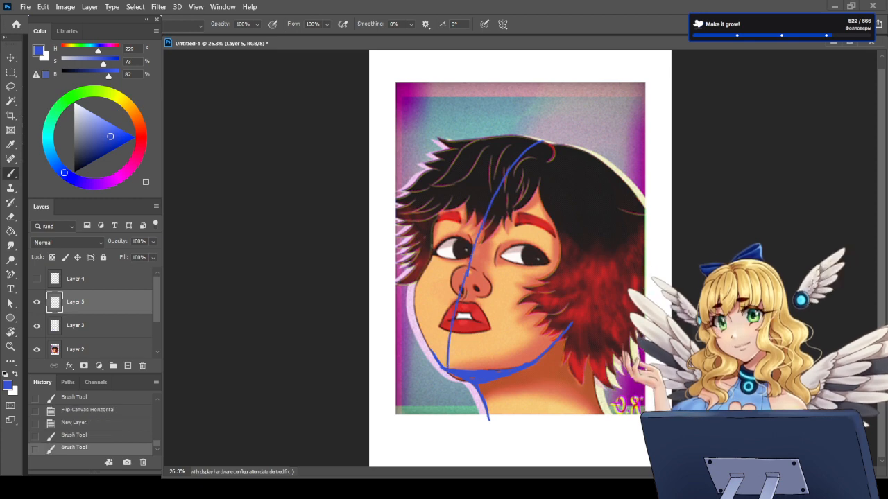
{"action": "mouse_move", "coordinate": [431, 244]}
{"action": "left_mouse_down"}
{"action": "mouse_move", "coordinate": [493, 236]}
{"action": "mouse_move", "coordinate": [566, 262]}
{"action": "mouse_move", "coordinate": [597, 286]}
{"action": "left_mouse_up"}
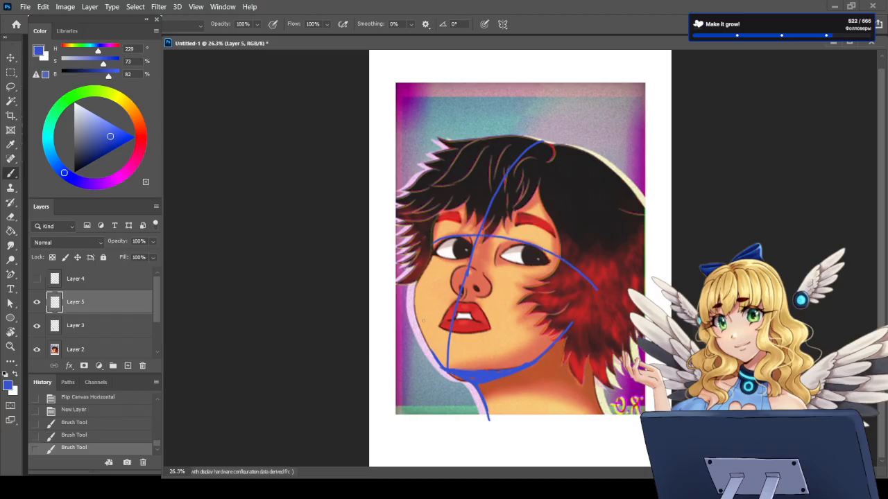
{"action": "mouse_move", "coordinate": [424, 318]}
{"action": "left_mouse_down"}
{"action": "mouse_move", "coordinate": [471, 317]}
{"action": "mouse_move", "coordinate": [511, 334]}
{"action": "left_mouse_up"}
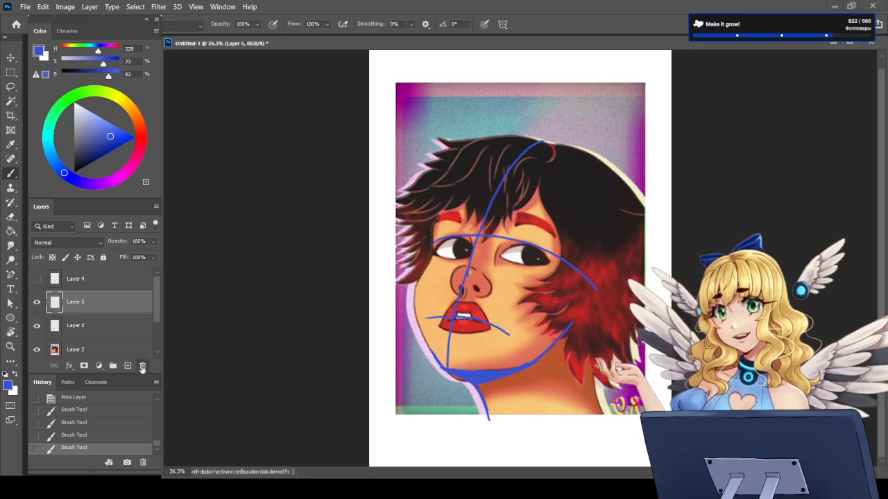
{"action": "key", "text": "Delete"}
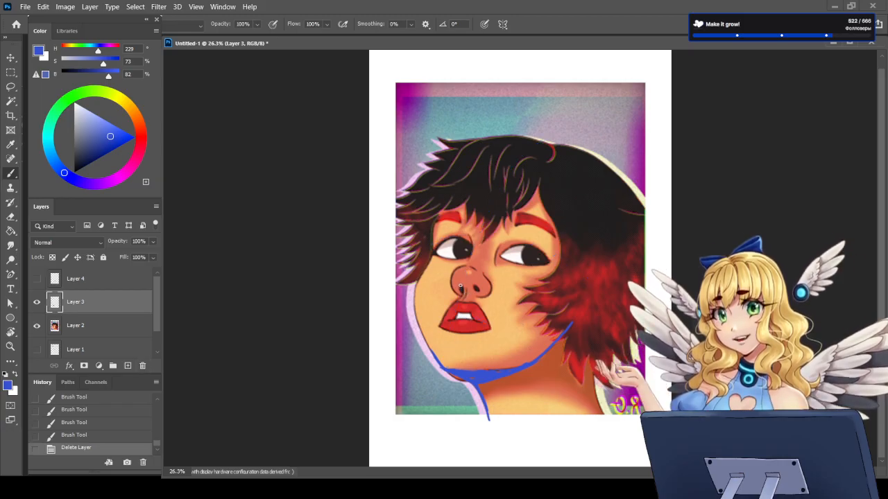
Step: Paint blue nostril marks on Layer 3 and rework them with the eraser and a curve around the nose wing
{"action": "left_click_drag", "start_coordinate": [458, 292], "coordinate": [481, 291]}
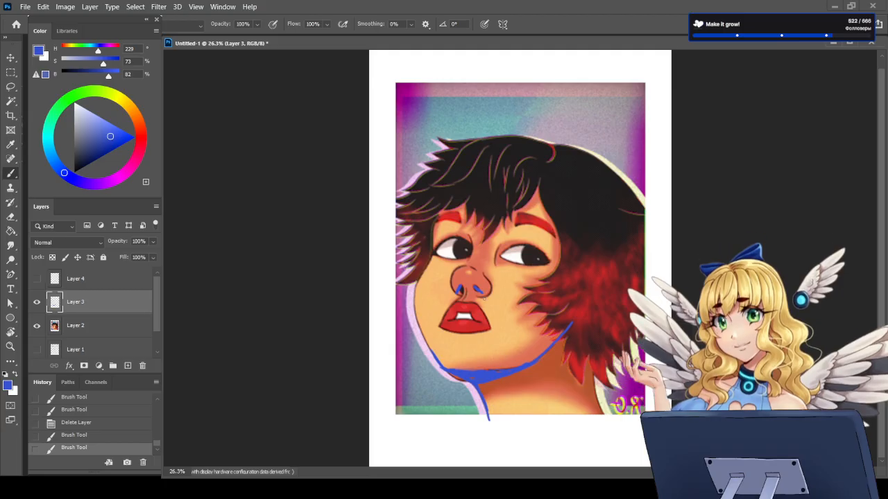
{"action": "key", "text": "e"}
{"action": "mouse_move", "coordinate": [461, 288]}
{"action": "left_mouse_down"}
{"action": "mouse_move", "coordinate": [475, 287]}
{"action": "mouse_move", "coordinate": [448, 291]}
{"action": "mouse_move", "coordinate": [457, 295]}
{"action": "left_mouse_up"}
{"action": "key", "text": "b"}
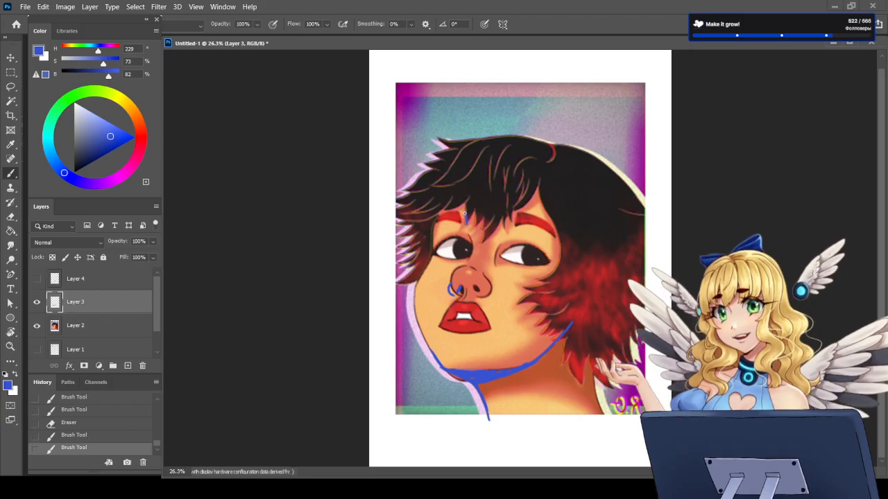
Step: Try blue marks at the inner ends of the eyebrows and remove them
{"action": "mouse_move", "coordinate": [456, 212]}
{"action": "left_mouse_down"}
{"action": "mouse_move", "coordinate": [466, 224]}
{"action": "mouse_move", "coordinate": [459, 222]}
{"action": "left_mouse_up"}
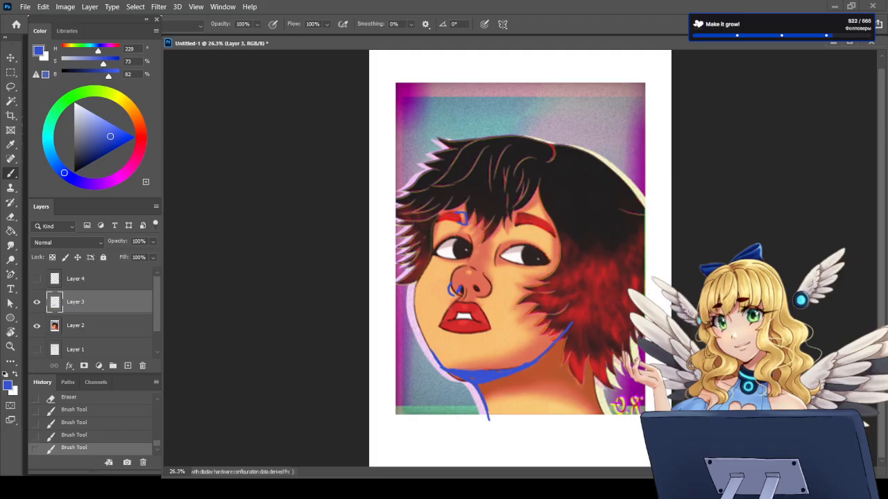
{"action": "key", "text": "e"}
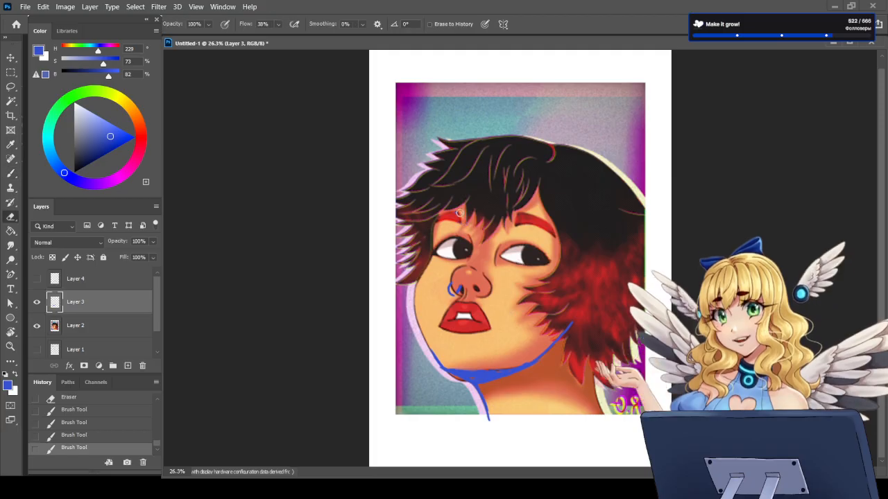
{"action": "mouse_move", "coordinate": [459, 220]}
{"action": "left_mouse_down"}
{"action": "mouse_move", "coordinate": [464, 210]}
{"action": "mouse_move", "coordinate": [513, 213]}
{"action": "left_mouse_up"}
{"action": "key", "text": "b"}
{"action": "key", "text": "ctrl+z"}
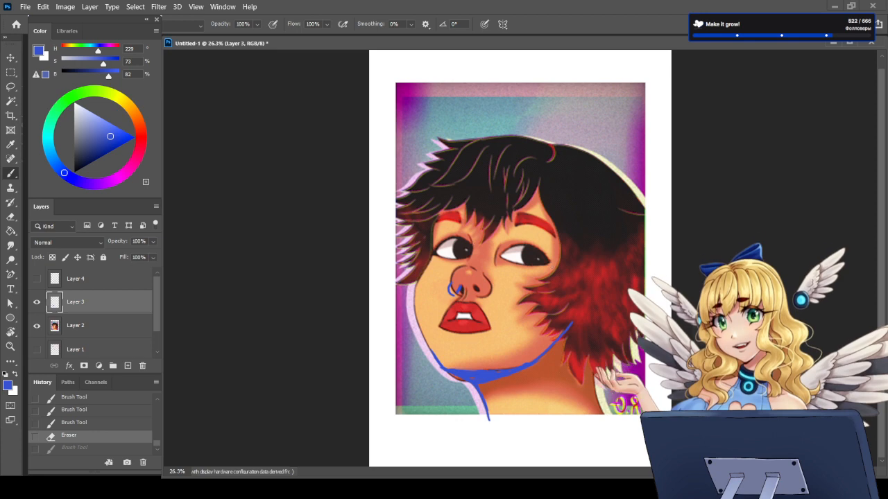
Step: Try vertical blue marks through both eyes and erase them
{"action": "mouse_move", "coordinate": [451, 236]}
{"action": "left_mouse_down"}
{"action": "mouse_move", "coordinate": [451, 261]}
{"action": "mouse_move", "coordinate": [456, 244]}
{"action": "left_mouse_up"}
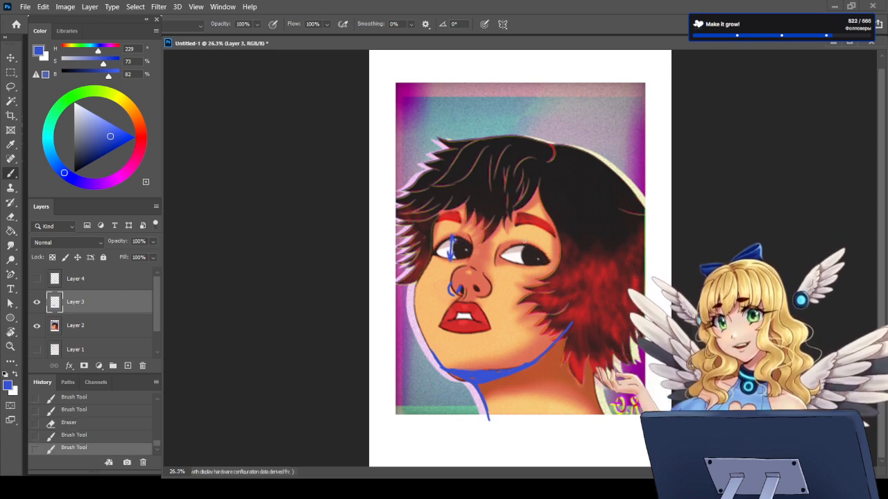
{"action": "left_click_drag", "start_coordinate": [523, 241], "coordinate": [523, 265]}
{"action": "key", "text": "e"}
{"action": "left_click_drag", "start_coordinate": [453, 236], "coordinate": [455, 241]}
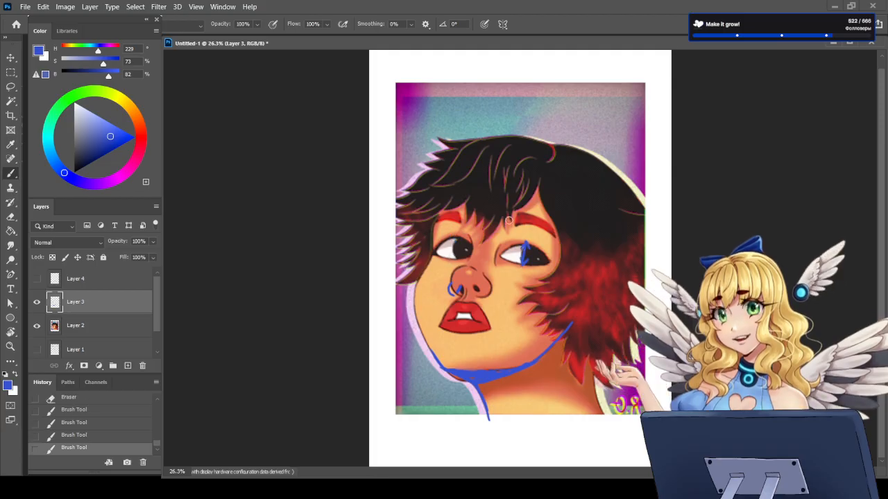
{"action": "mouse_move", "coordinate": [525, 243]}
{"action": "left_mouse_down"}
{"action": "mouse_move", "coordinate": [521, 262]}
{"action": "mouse_move", "coordinate": [526, 247]}
{"action": "left_mouse_up"}
{"action": "key", "text": "b"}
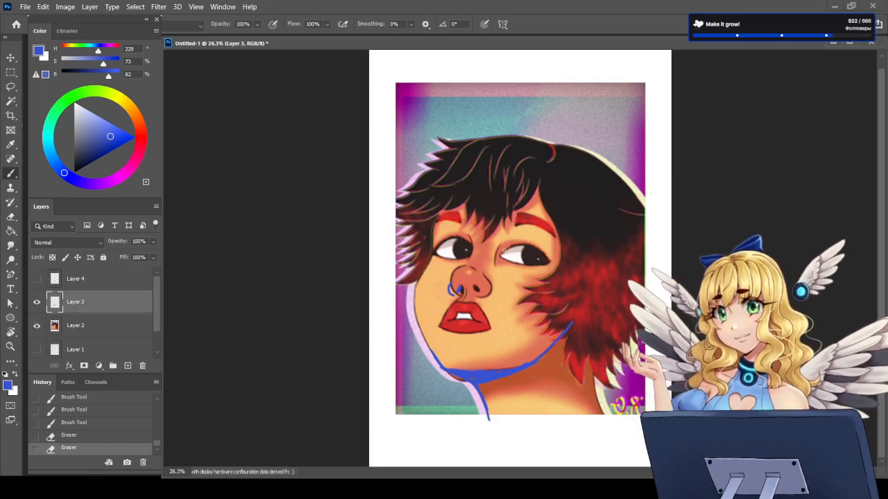
Step: Outline the lids of the eye nearer the hair in blue and remove the blue curve around the nose wing
{"action": "mouse_move", "coordinate": [505, 249]}
{"action": "left_mouse_down"}
{"action": "mouse_move", "coordinate": [543, 247]}
{"action": "mouse_move", "coordinate": [510, 261]}
{"action": "mouse_move", "coordinate": [532, 265]}
{"action": "left_mouse_up"}
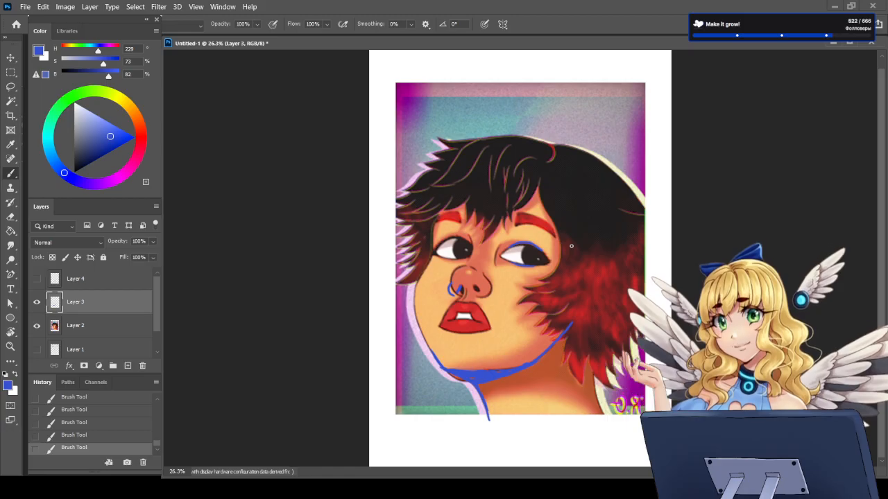
{"action": "left_click_drag", "start_coordinate": [451, 281], "coordinate": [457, 306]}
Step: Sketch a large blue circle for the skull from the forehead over the crown and down to the jaw
{"action": "mouse_move", "coordinate": [436, 207]}
{"action": "left_mouse_down"}
{"action": "mouse_move", "coordinate": [471, 149]}
{"action": "mouse_move", "coordinate": [530, 142]}
{"action": "left_mouse_up"}
{"action": "mouse_move", "coordinate": [447, 178]}
{"action": "left_mouse_down"}
{"action": "mouse_move", "coordinate": [560, 143]}
{"action": "mouse_move", "coordinate": [592, 154]}
{"action": "mouse_move", "coordinate": [610, 174]}
{"action": "left_mouse_up"}
{"action": "mouse_move", "coordinate": [549, 140]}
{"action": "left_mouse_down"}
{"action": "mouse_move", "coordinate": [444, 181]}
{"action": "mouse_move", "coordinate": [547, 144]}
{"action": "mouse_move", "coordinate": [625, 211]}
{"action": "mouse_move", "coordinate": [627, 225]}
{"action": "left_mouse_up"}
{"action": "mouse_move", "coordinate": [611, 176]}
{"action": "left_mouse_down"}
{"action": "mouse_move", "coordinate": [627, 222]}
{"action": "mouse_move", "coordinate": [612, 316]}
{"action": "left_mouse_up"}
{"action": "mouse_move", "coordinate": [627, 272]}
{"action": "left_mouse_down"}
{"action": "mouse_move", "coordinate": [567, 334]}
{"action": "mouse_move", "coordinate": [596, 323]}
{"action": "mouse_move", "coordinate": [629, 254]}
{"action": "mouse_move", "coordinate": [621, 195]}
{"action": "mouse_move", "coordinate": [579, 148]}
{"action": "mouse_move", "coordinate": [512, 138]}
{"action": "mouse_move", "coordinate": [454, 172]}
{"action": "left_mouse_up"}
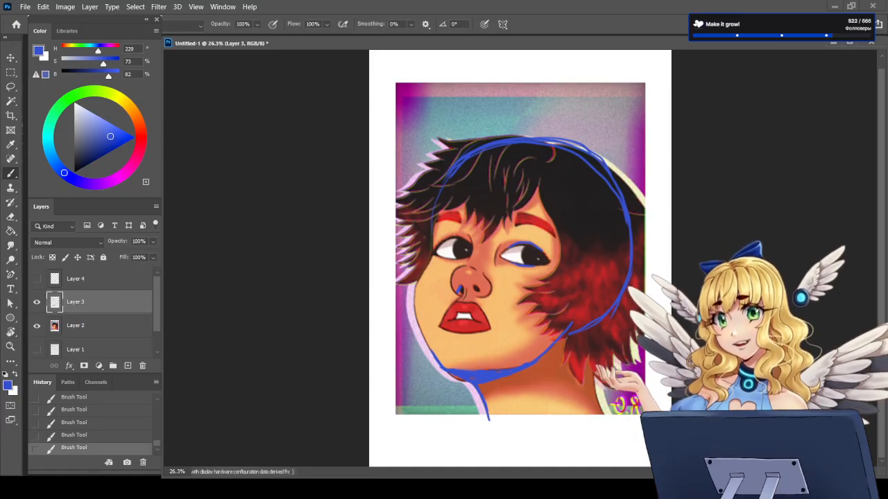
Step: Draw the blue outer hair contour above the skull circle, with a parting notch at the crown, erasing the overlapping circle line there
{"action": "left_click_drag", "start_coordinate": [550, 132], "coordinate": [463, 137]}
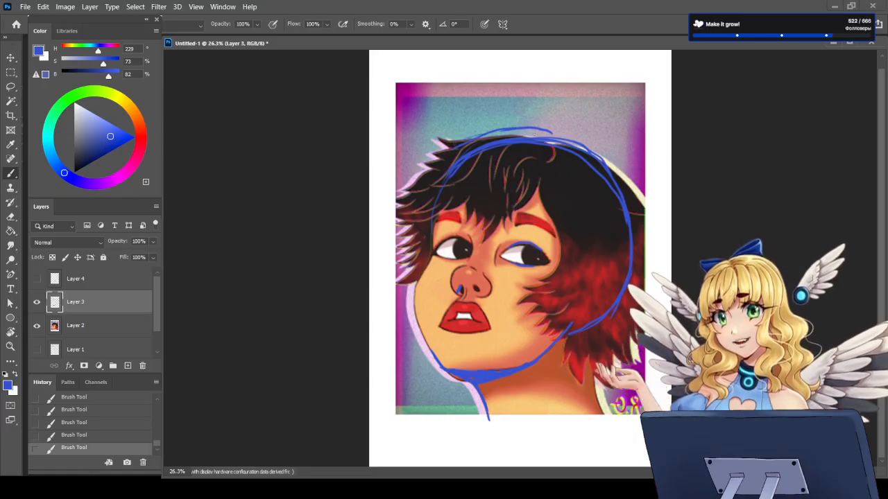
{"action": "left_click_drag", "start_coordinate": [556, 131], "coordinate": [616, 172]}
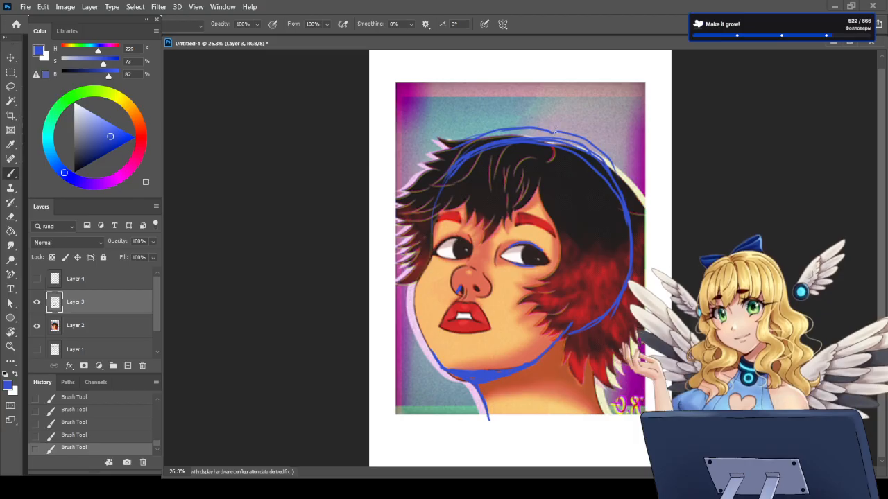
{"action": "key", "text": "e"}
{"action": "mouse_move", "coordinate": [545, 139]}
{"action": "left_mouse_down"}
{"action": "mouse_move", "coordinate": [565, 142]}
{"action": "mouse_move", "coordinate": [533, 138]}
{"action": "mouse_move", "coordinate": [550, 144]}
{"action": "left_mouse_up"}
{"action": "key", "text": "b"}
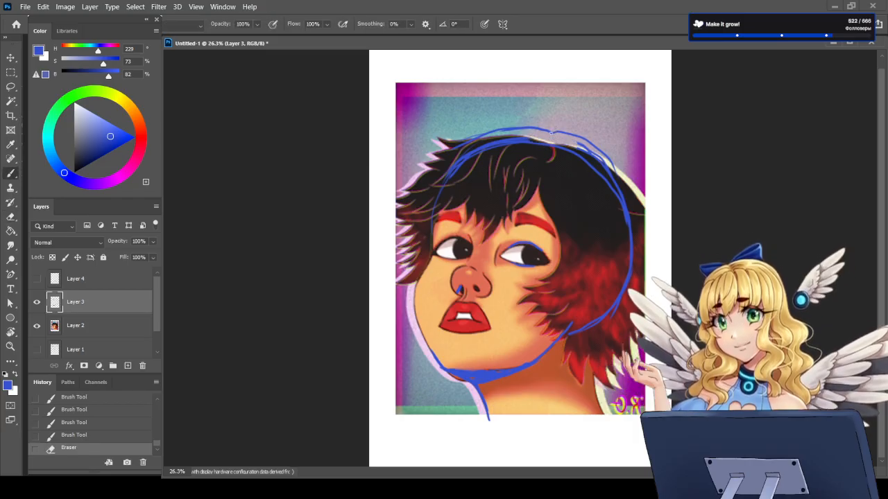
{"action": "key", "text": "e"}
{"action": "left_click_drag", "start_coordinate": [548, 141], "coordinate": [552, 145]}
{"action": "key", "text": "b"}
{"action": "left_click_drag", "start_coordinate": [483, 136], "coordinate": [445, 147]}
{"action": "left_click_drag", "start_coordinate": [608, 157], "coordinate": [652, 221]}
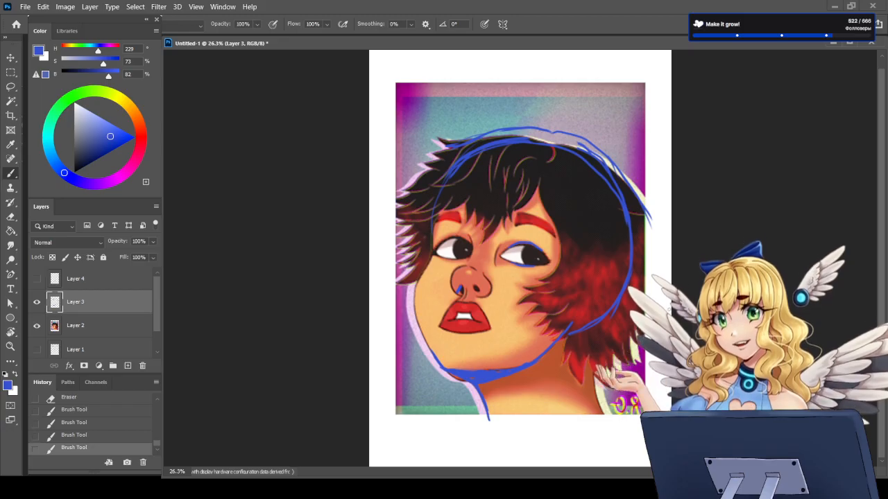
Step: Hide the corrections on Layer 3 and flip the canvas horizontally back to its original orientation
{"action": "left_click", "coordinate": [37, 301]}
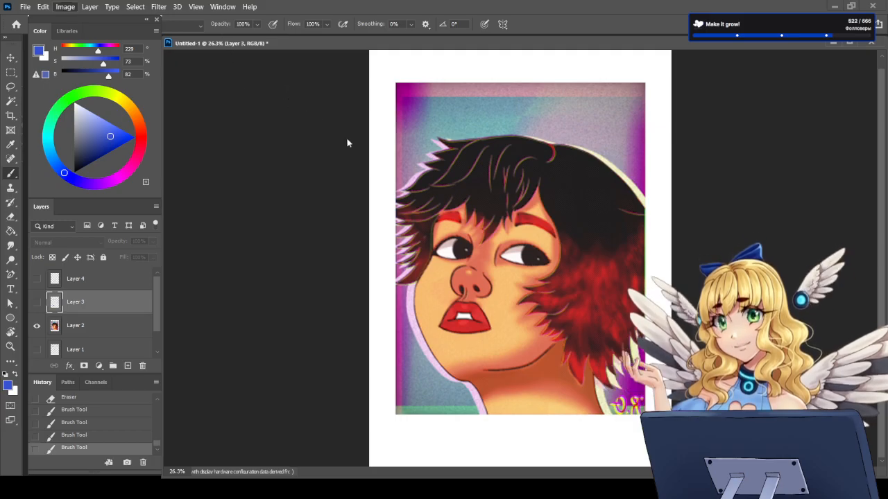
{"action": "left_click", "coordinate": [392, 166]}
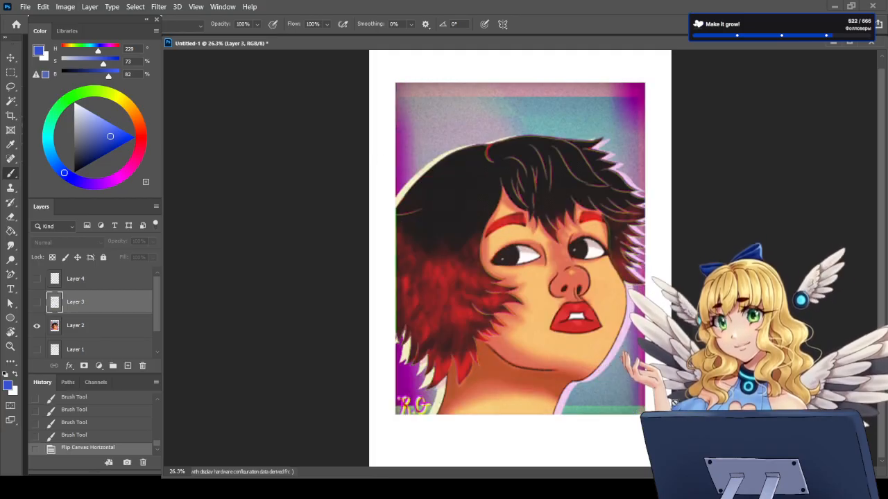
Step: Add a Black & White adjustment layer above Layer 2 and toggle its visibility to compare the portrait's values with its colours
{"action": "left_click", "coordinate": [97, 328]}
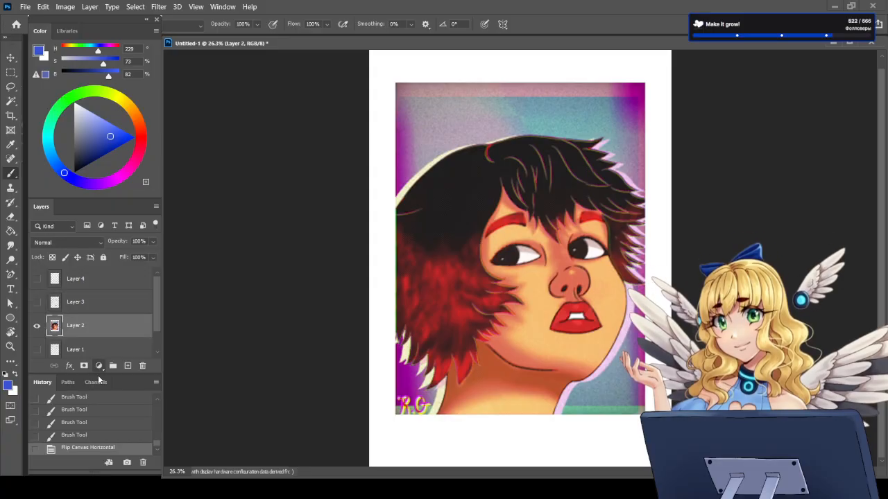
{"action": "left_click", "coordinate": [115, 278]}
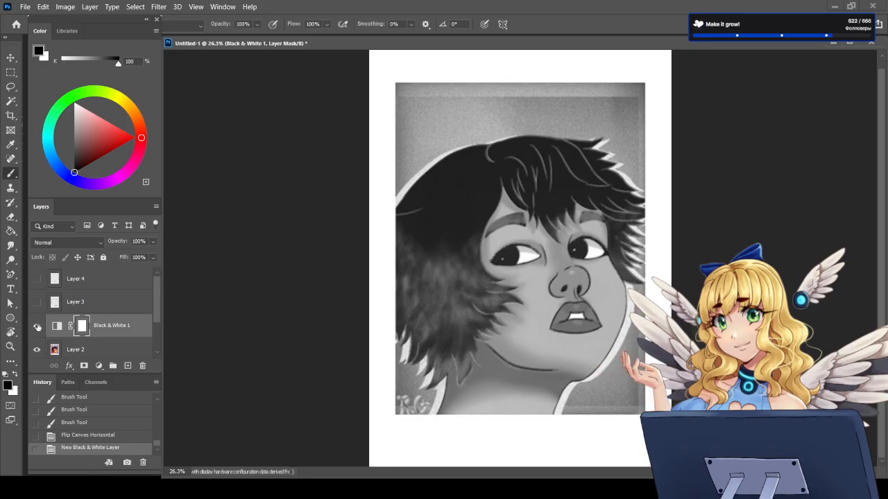
{"action": "left_click", "coordinate": [37, 325]}
{"action": "left_click", "coordinate": [37, 325]}
{"action": "left_click", "coordinate": [36, 326]}
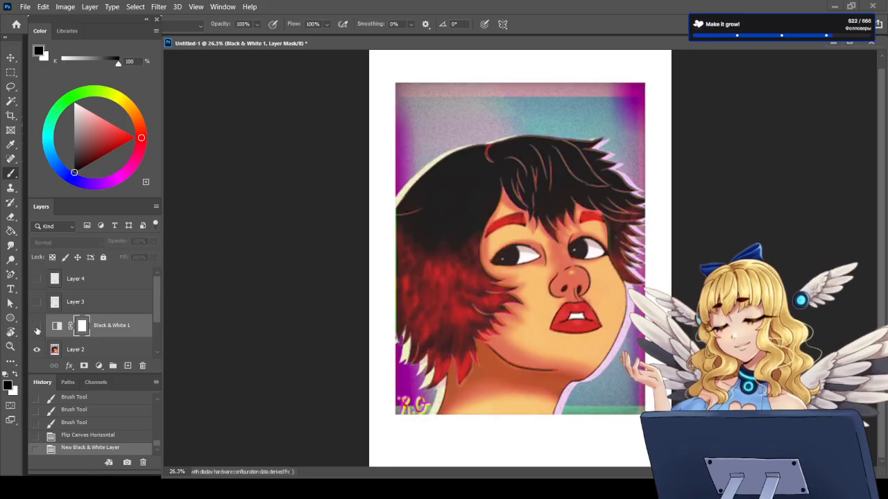
{"action": "left_click", "coordinate": [36, 327]}
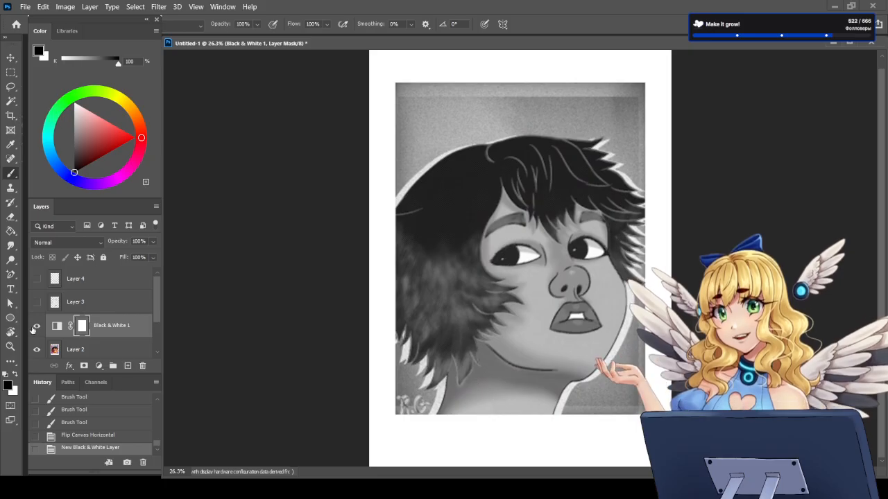
Step: Delete the Black & White adjustment layer with its mask and compare the portrait with and without the corrections on Layer 3
{"action": "left_click", "coordinate": [37, 326]}
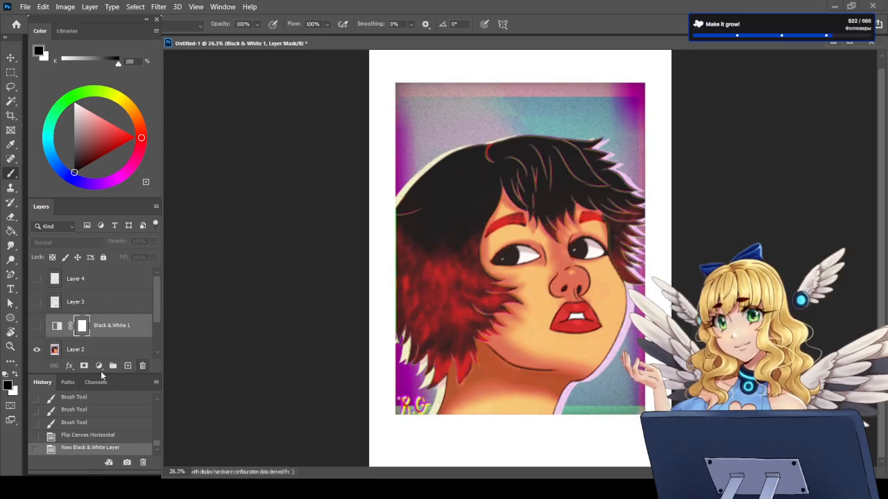
{"action": "left_click", "coordinate": [556, 191]}
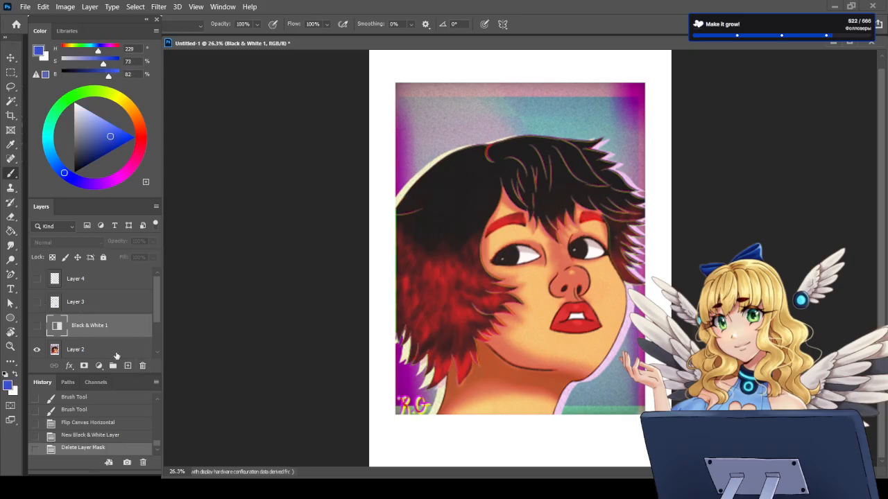
{"action": "left_click", "coordinate": [142, 370]}
{"action": "left_click", "coordinate": [558, 198]}
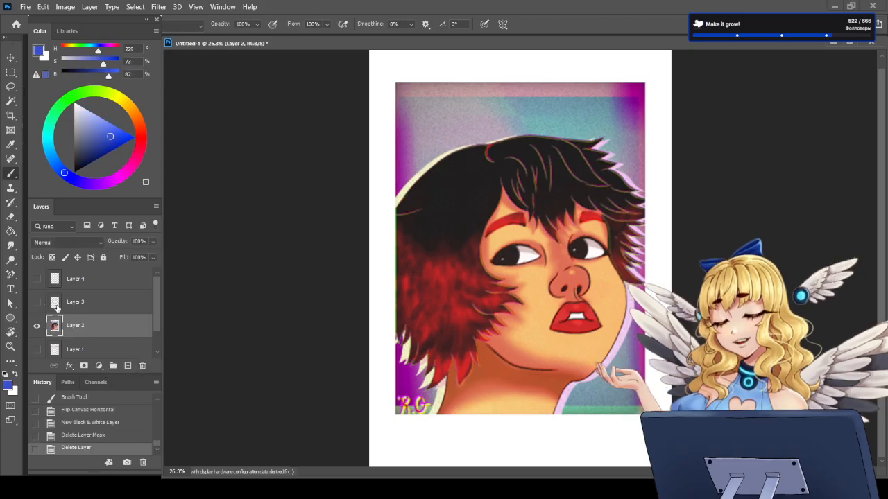
{"action": "left_click", "coordinate": [39, 302]}
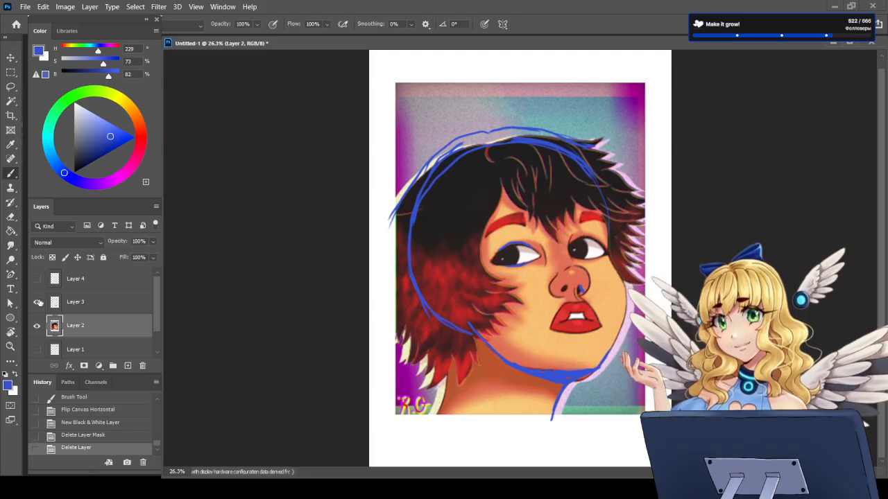
{"action": "left_click", "coordinate": [38, 302]}
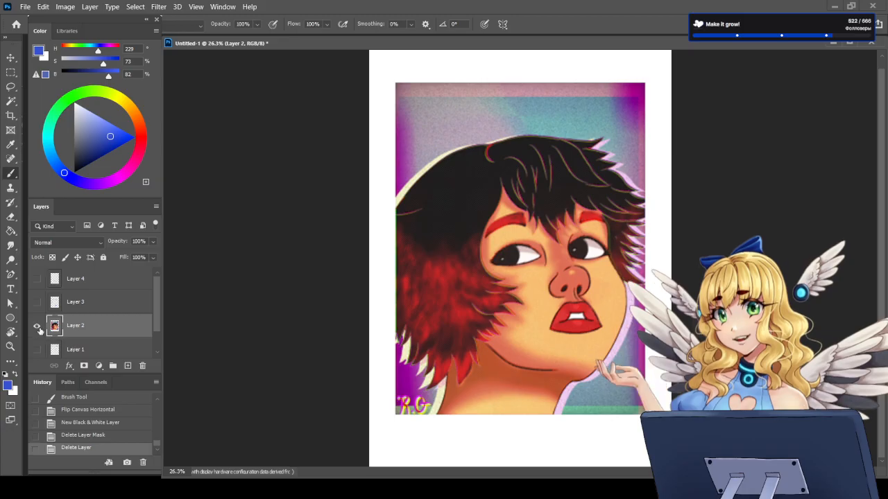
Step: Create a new layer group and move Layer 4, Layer 3 and Layer 2 into it
{"action": "left_click", "coordinate": [87, 310]}
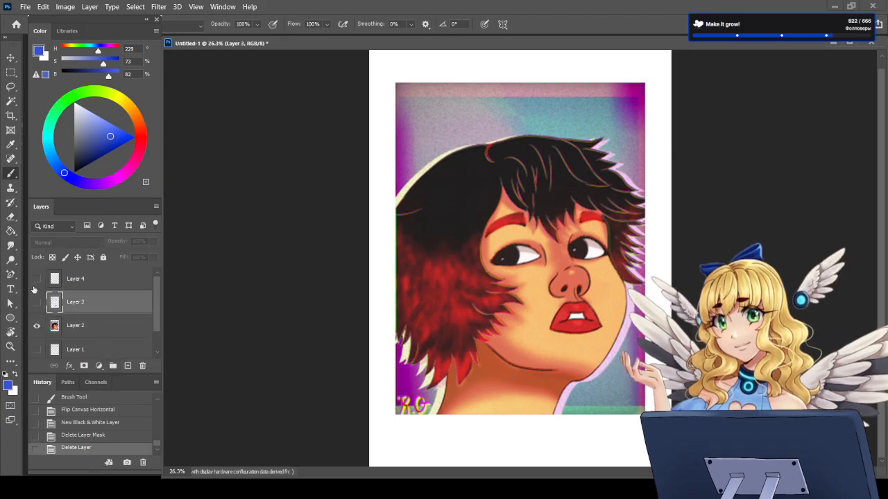
{"action": "left_click", "coordinate": [93, 285]}
{"action": "left_click", "coordinate": [113, 365]}
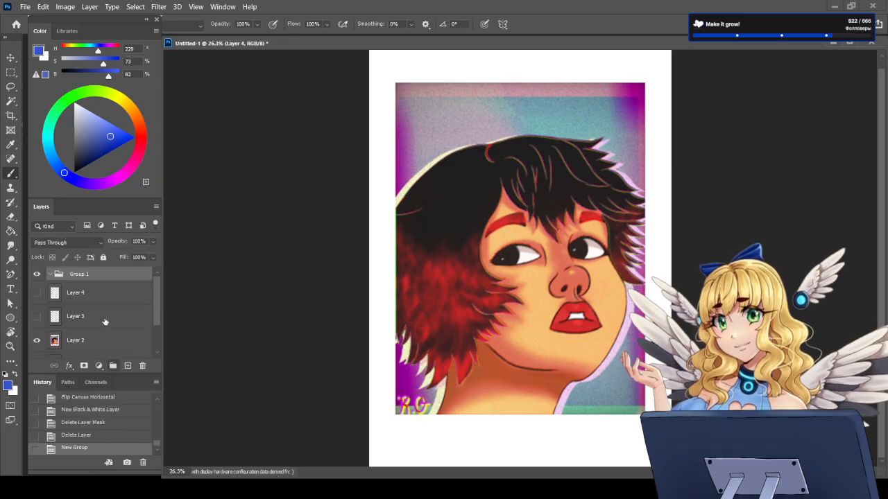
{"action": "left_click", "coordinate": [75, 294]}
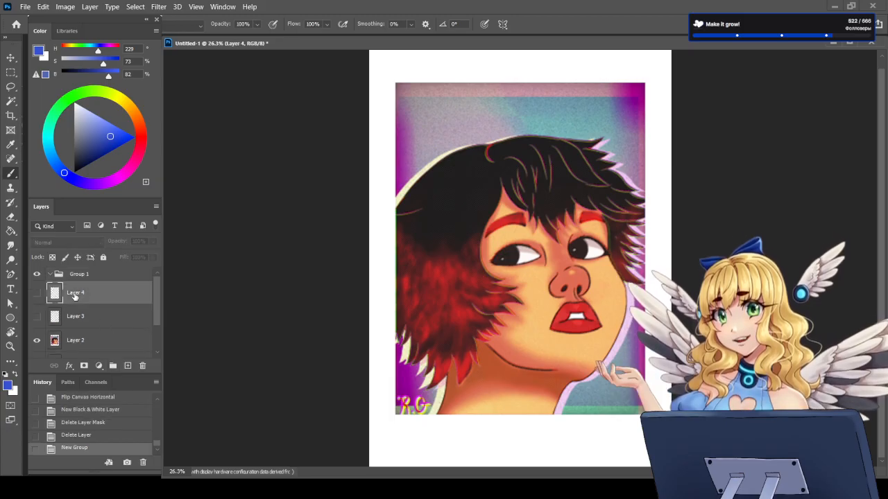
{"action": "left_click", "coordinate": [83, 339], "text": "shift"}
{"action": "left_click_drag", "start_coordinate": [83, 339], "coordinate": [75, 278]}
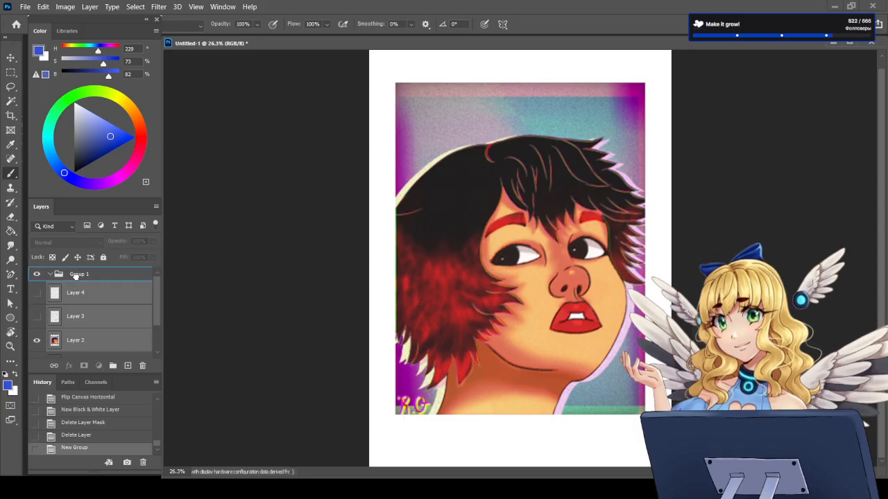
Step: Make Layer 3 visible inside the group, and collapse and hide the whole group
{"action": "left_click", "coordinate": [36, 317]}
{"action": "left_click", "coordinate": [110, 318]}
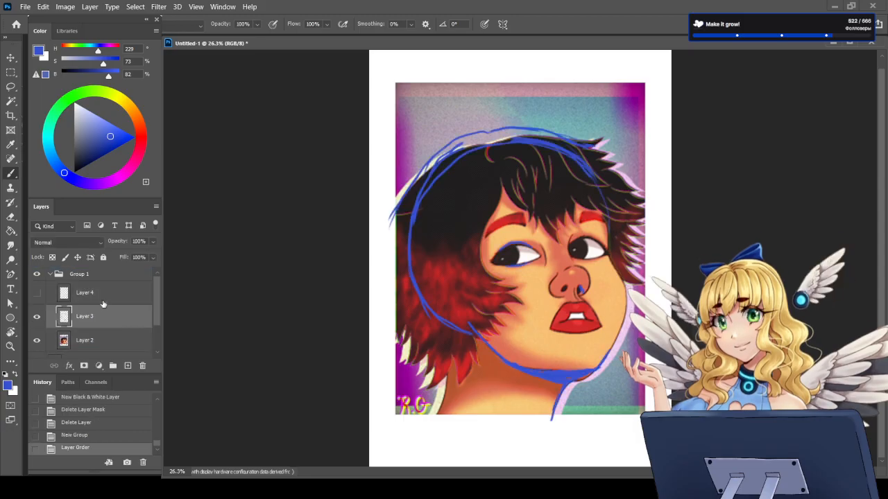
{"action": "left_click", "coordinate": [58, 276]}
{"action": "left_click", "coordinate": [49, 275]}
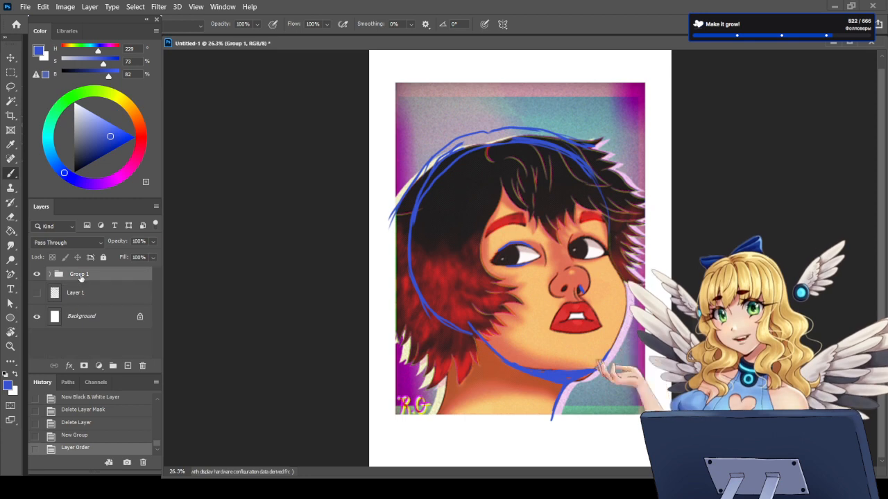
{"action": "left_click", "coordinate": [36, 273]}
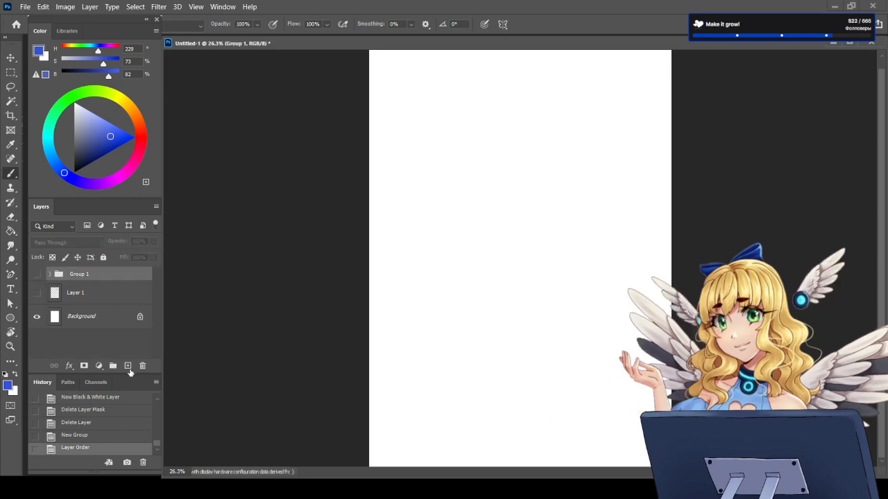
Step: Add a new layer above Group 1 and set the brush to dark red (H 357, S 61, B 34) with 46% flow
{"action": "left_click", "coordinate": [128, 367]}
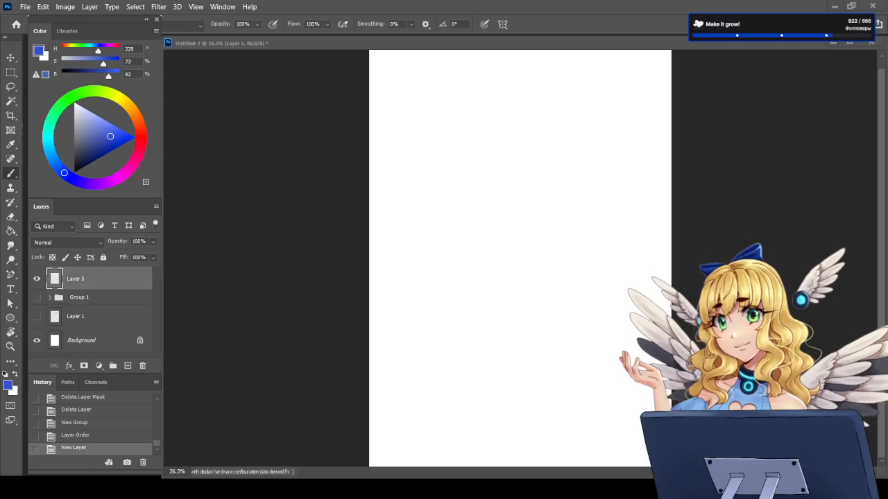
{"action": "left_click", "coordinate": [141, 140]}
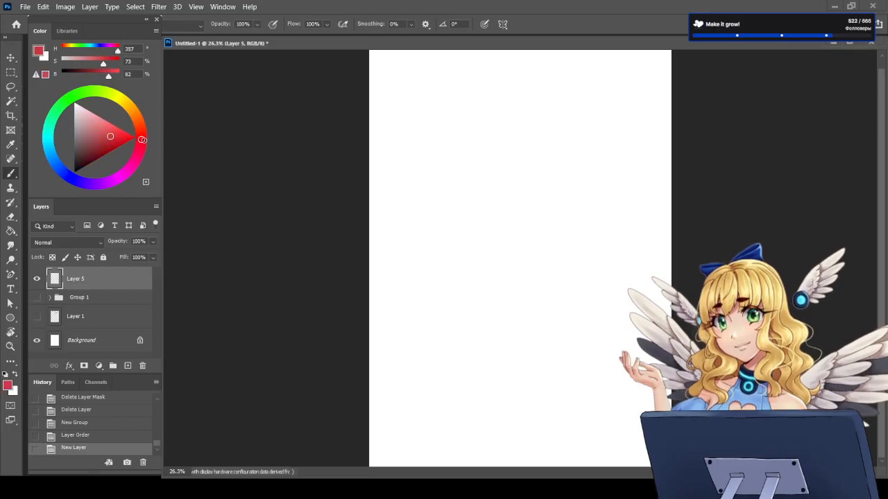
{"action": "left_click_drag", "start_coordinate": [109, 138], "coordinate": [87, 156]}
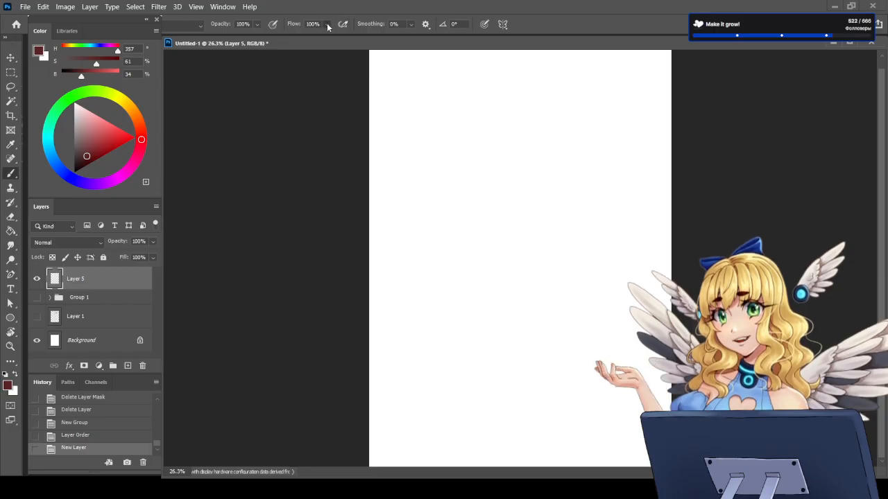
{"action": "key", "text": "shift+4"}
{"action": "key", "text": "shift+6"}
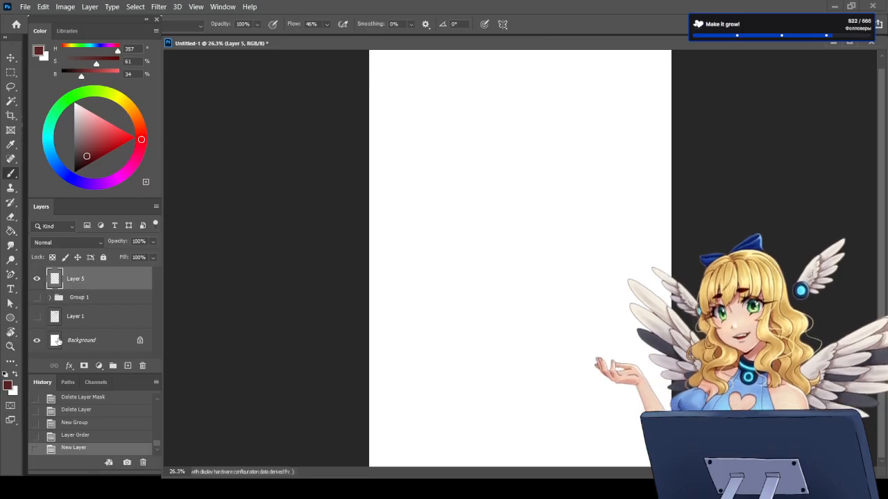
Step: Show Layer 1 briefly to check its lettering, and hide it again
{"action": "left_click", "coordinate": [38, 318]}
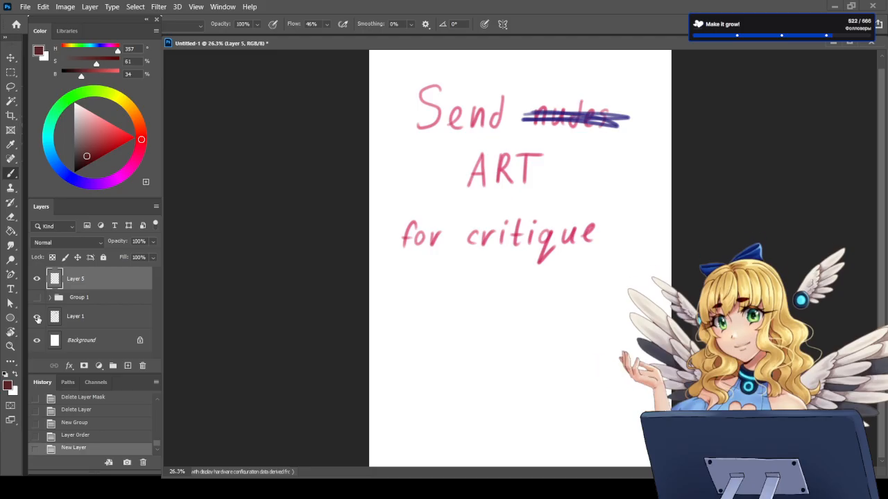
{"action": "left_click", "coordinate": [37, 319]}
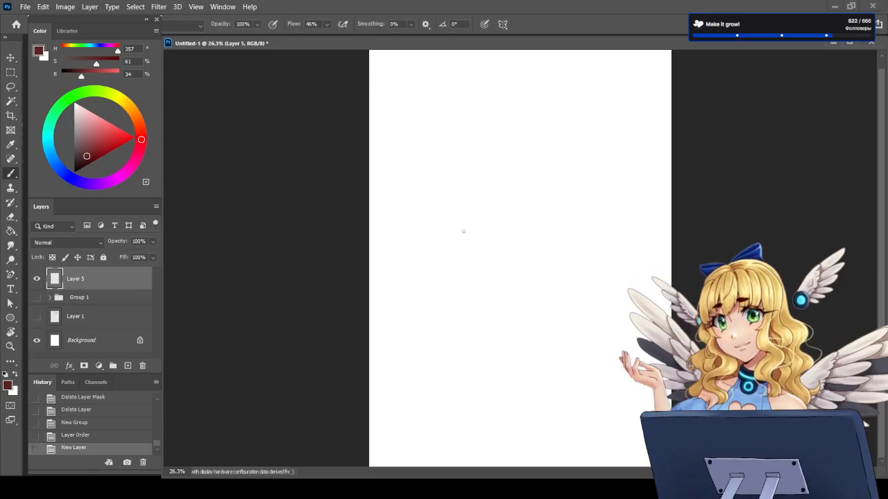
Step: Draw a wide dark red rectangle with straight strokes near the middle of the canvas on Layer 5
{"action": "left_click_drag", "start_coordinate": [456, 234], "coordinate": [454, 279]}
{"action": "key", "text": "ctrl+z"}
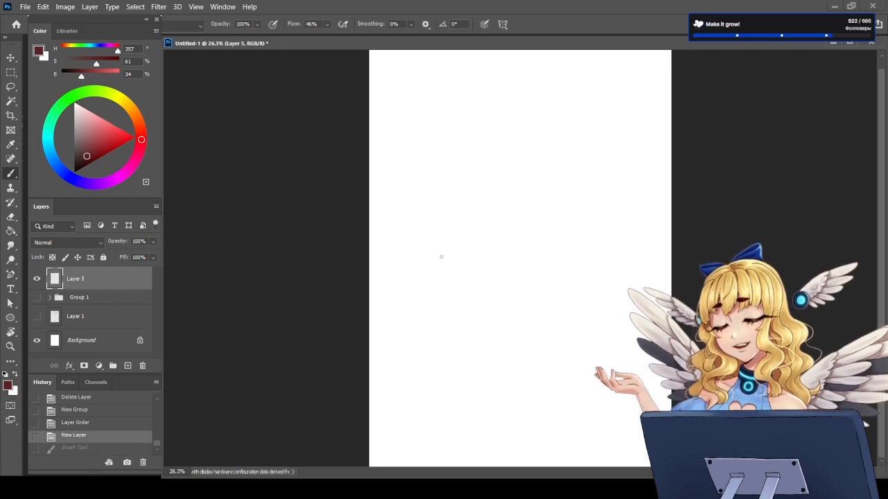
{"action": "left_click", "coordinate": [463, 227]}
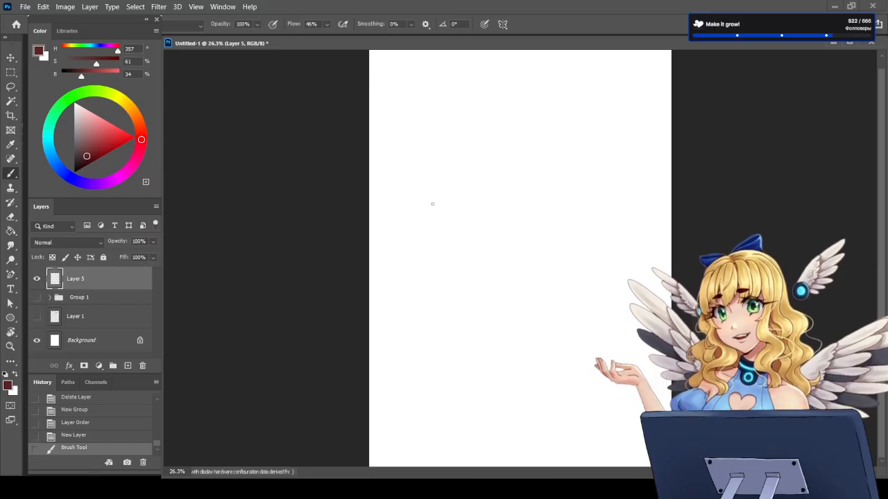
{"action": "mouse_move", "coordinate": [434, 200]}
{"action": "left_mouse_down"}
{"action": "mouse_move", "coordinate": [432, 283]}
{"action": "mouse_move", "coordinate": [534, 285]}
{"action": "mouse_move", "coordinate": [564, 284]}
{"action": "mouse_move", "coordinate": [566, 200]}
{"action": "left_mouse_up"}
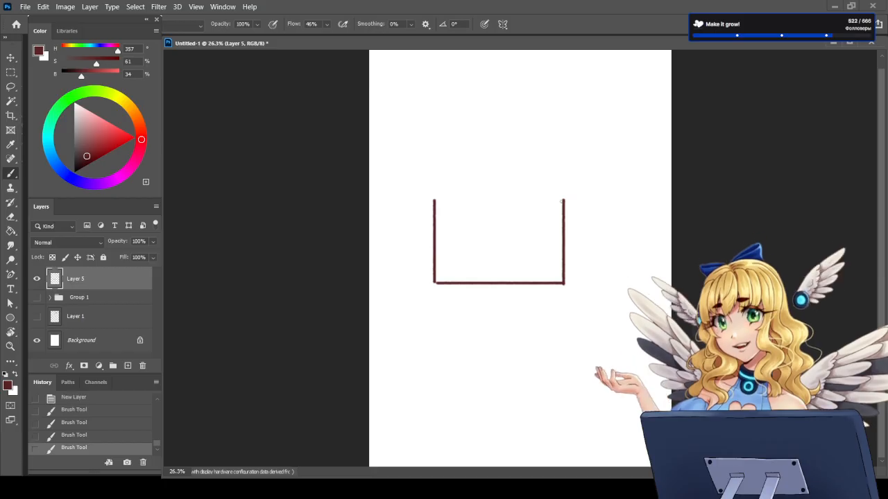
{"action": "left_click", "coordinate": [563, 200]}
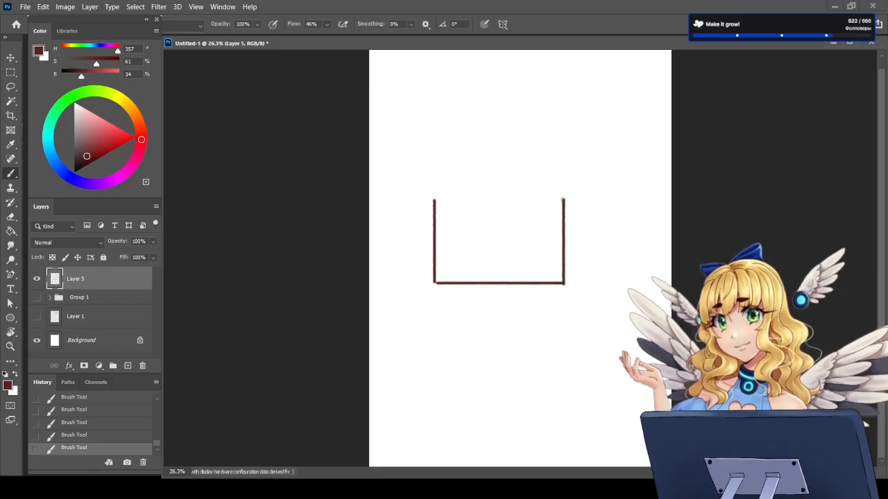
{"action": "left_click_drag", "start_coordinate": [563, 199], "coordinate": [434, 199]}
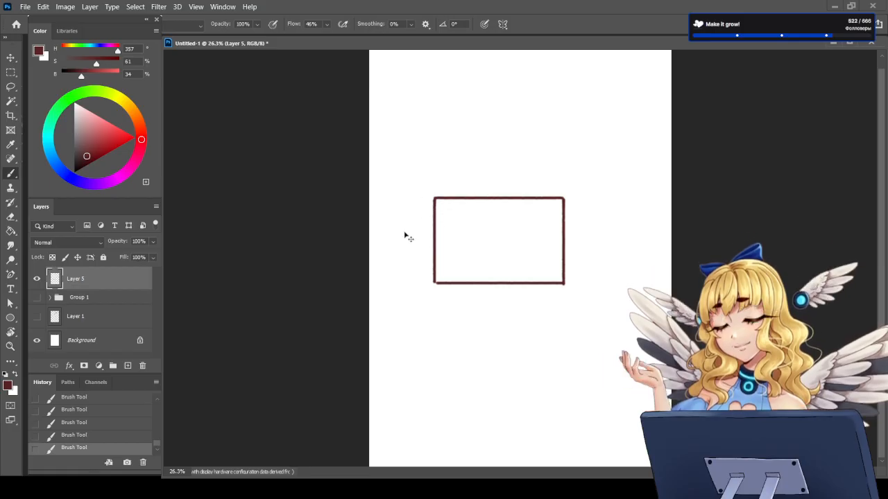
Step: Move the rectangle lower on the canvas and reduce its height from the upper edge with Free Transform
{"action": "key", "text": "ctrl+t"}
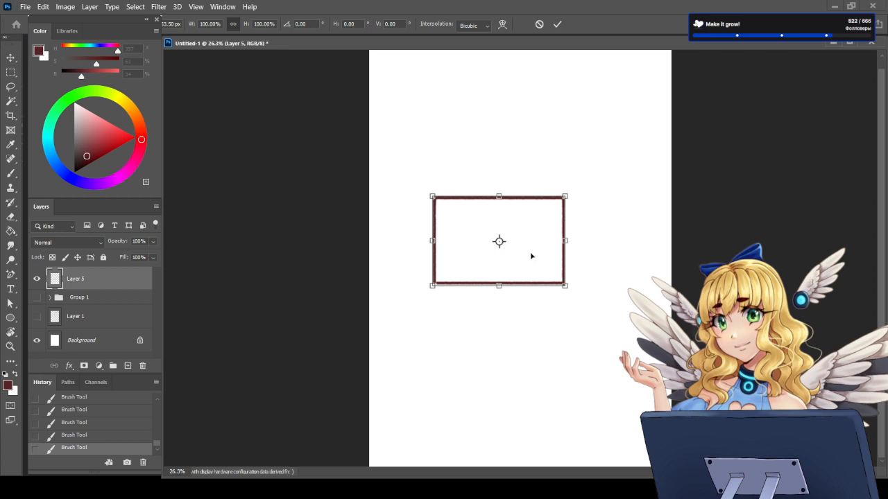
{"action": "left_click_drag", "start_coordinate": [531, 254], "coordinate": [559, 291]}
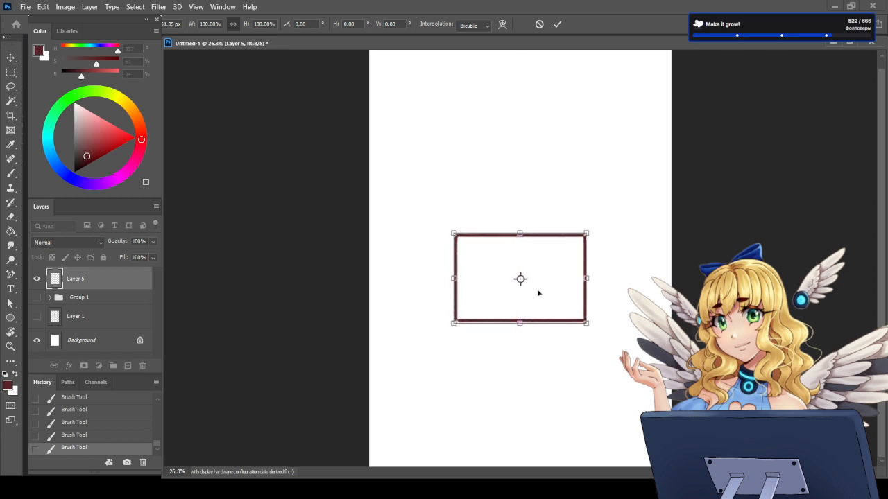
{"action": "left_click_drag", "start_coordinate": [520, 233], "coordinate": [519, 254]}
{"action": "key", "text": "Return"}
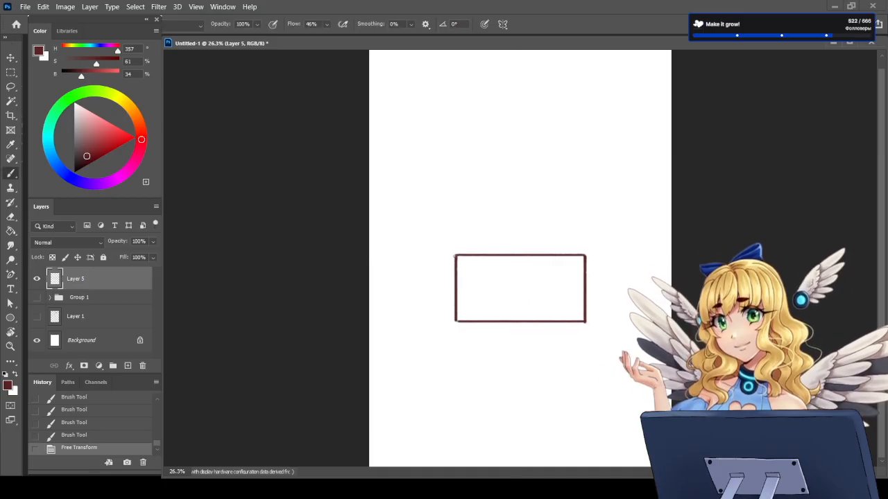
Step: Sketch slanted open flaps at both upper corners of the rectangle and a front flap across it, turning it into an open box
{"action": "left_click_drag", "start_coordinate": [454, 257], "coordinate": [437, 292]}
{"action": "left_click_drag", "start_coordinate": [456, 257], "coordinate": [439, 292]}
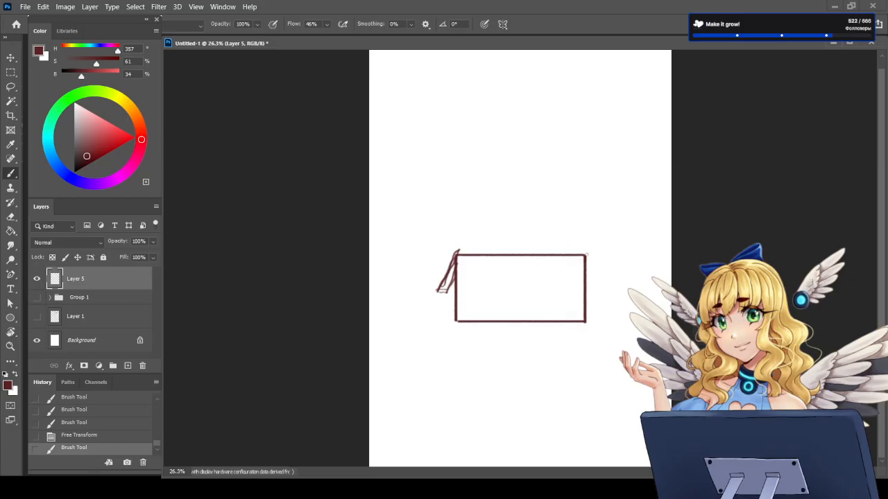
{"action": "mouse_move", "coordinate": [586, 255]}
{"action": "left_mouse_down"}
{"action": "mouse_move", "coordinate": [609, 291]}
{"action": "mouse_move", "coordinate": [592, 287]}
{"action": "mouse_move", "coordinate": [607, 291]}
{"action": "left_mouse_up"}
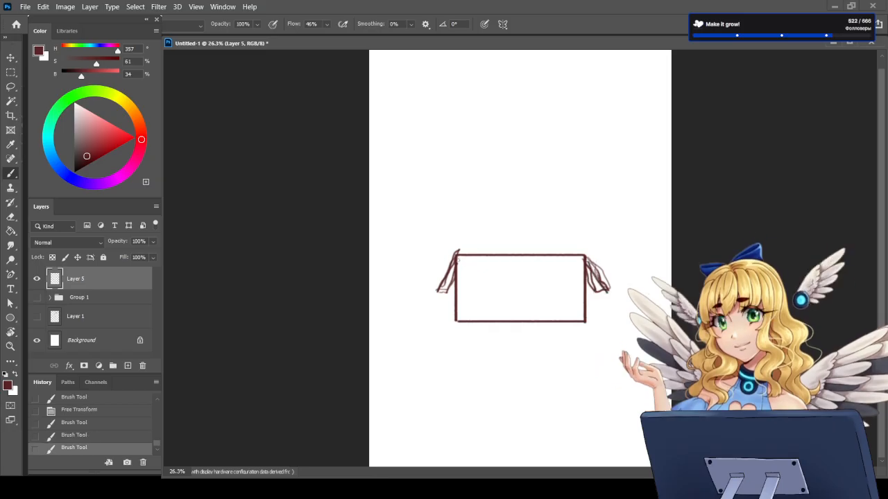
{"action": "mouse_move", "coordinate": [455, 291]}
{"action": "left_mouse_down"}
{"action": "mouse_move", "coordinate": [574, 290]}
{"action": "mouse_move", "coordinate": [452, 291]}
{"action": "mouse_move", "coordinate": [455, 259]}
{"action": "left_mouse_up"}
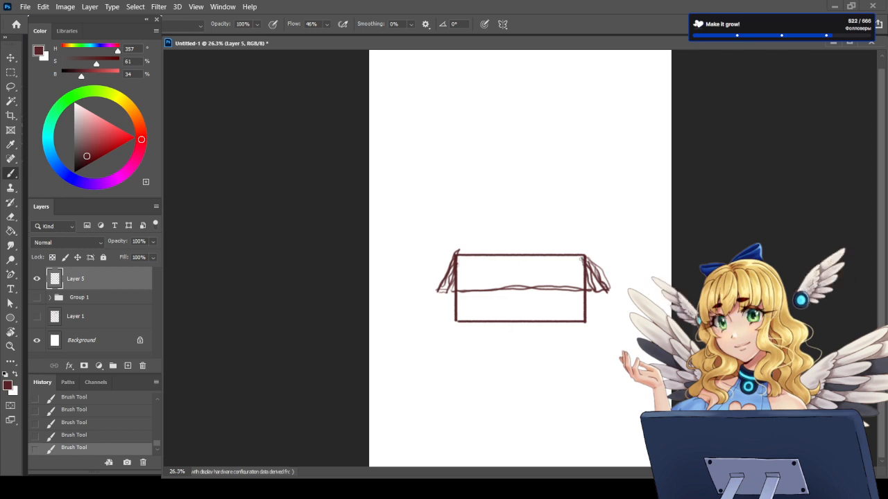
{"action": "left_click_drag", "start_coordinate": [587, 282], "coordinate": [580, 258]}
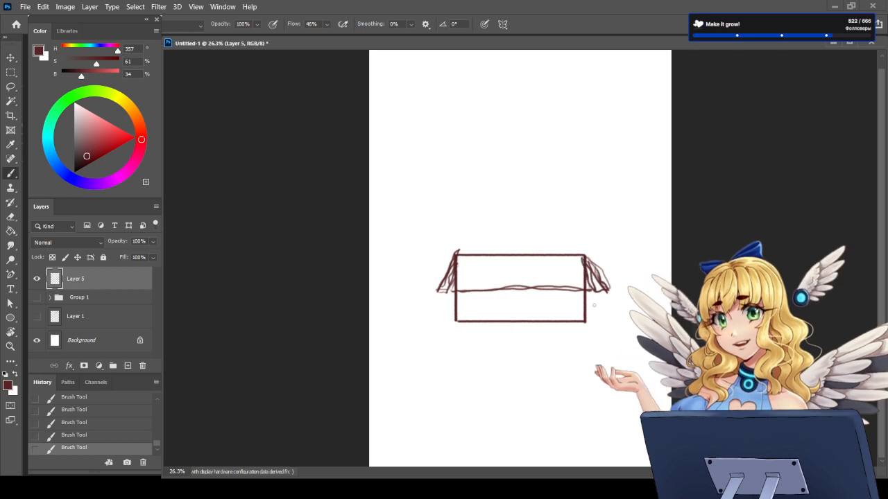
Step: Erase the parts of the box's vertical side edges that overlap the front flap
{"action": "key", "text": "e"}
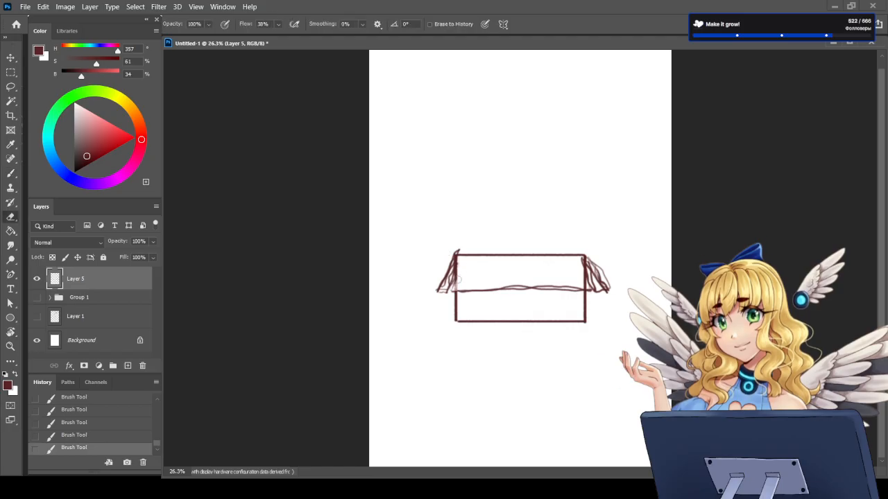
{"action": "left_click_drag", "start_coordinate": [460, 273], "coordinate": [455, 284]}
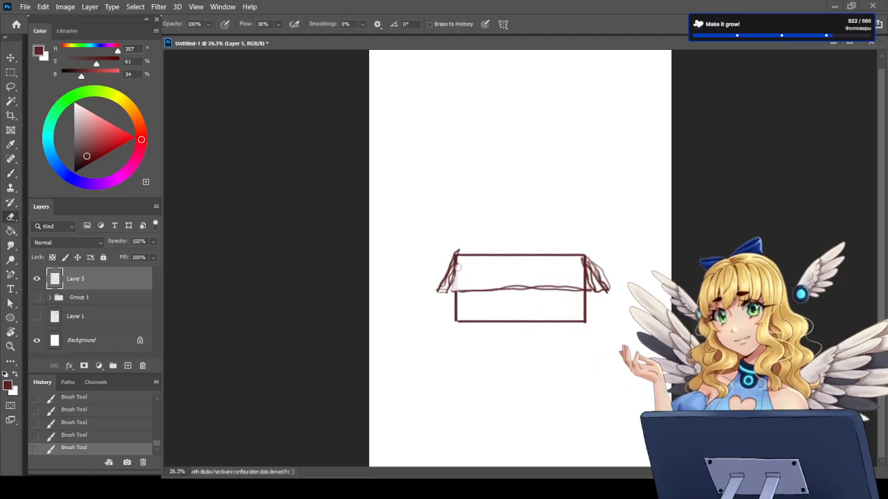
{"action": "mouse_move", "coordinate": [580, 274]}
{"action": "left_mouse_down"}
{"action": "mouse_move", "coordinate": [583, 284]}
{"action": "mouse_move", "coordinate": [578, 278]}
{"action": "left_mouse_up"}
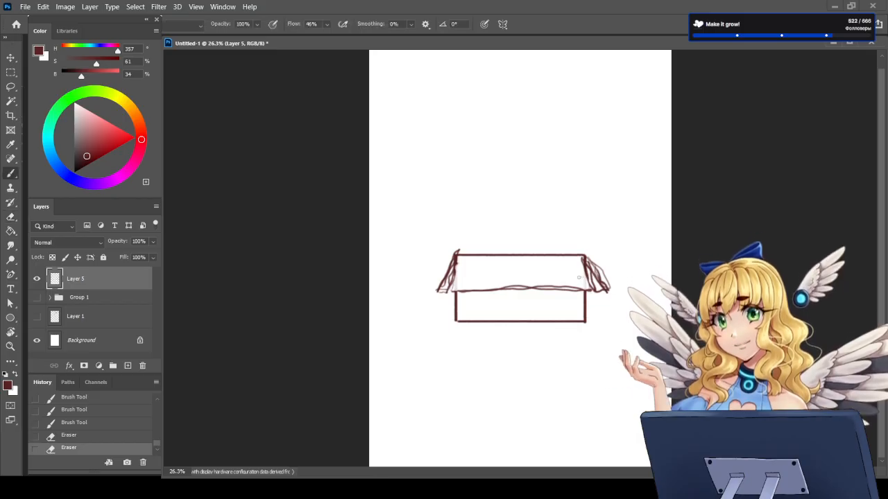
{"action": "key", "text": "b"}
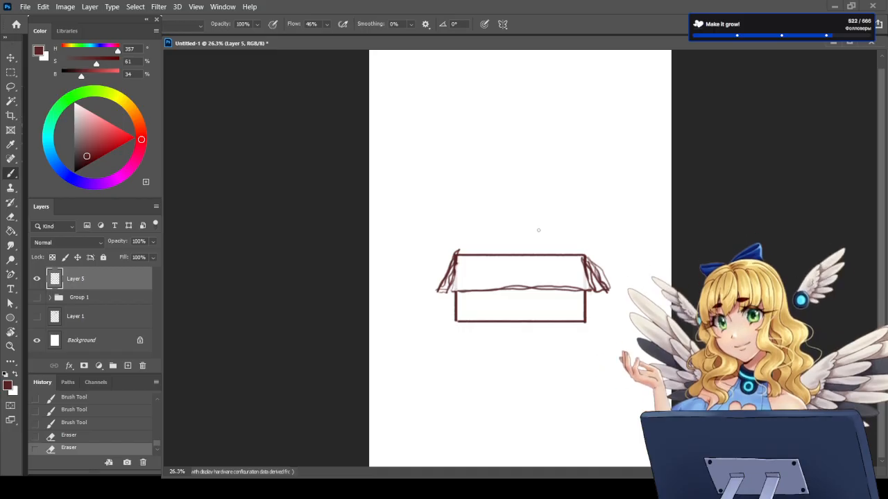
{"action": "left_click_drag", "start_coordinate": [541, 224], "coordinate": [522, 222]}
{"action": "key", "text": "ctrl+z"}
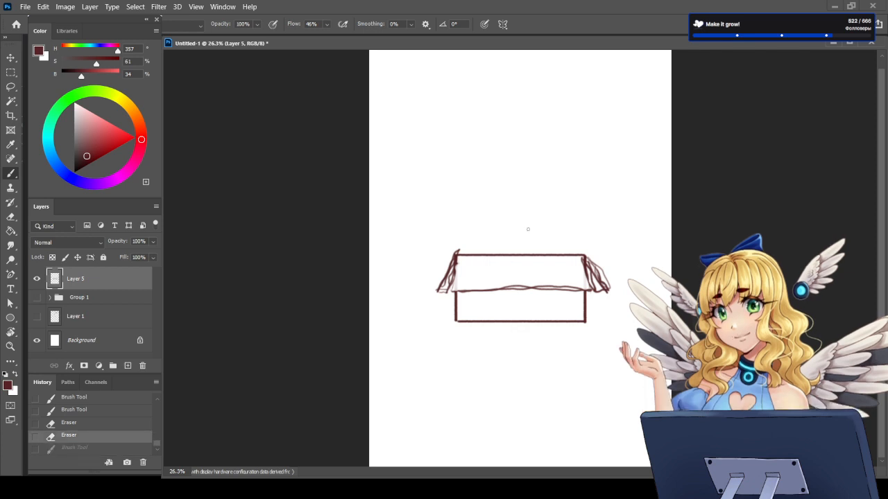
Step: Sketch a head circle above the box on a new layer, then enlarge it to about 117% and move it slightly higher
{"action": "left_click", "coordinate": [128, 366]}
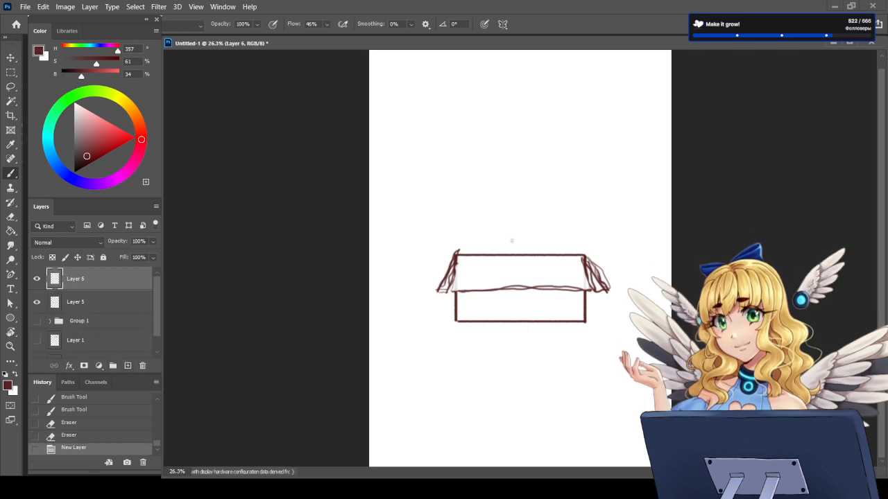
{"action": "mouse_move", "coordinate": [532, 229]}
{"action": "left_mouse_down"}
{"action": "mouse_move", "coordinate": [523, 220]}
{"action": "mouse_move", "coordinate": [530, 248]}
{"action": "mouse_move", "coordinate": [517, 220]}
{"action": "mouse_move", "coordinate": [534, 253]}
{"action": "mouse_move", "coordinate": [524, 250]}
{"action": "mouse_move", "coordinate": [524, 223]}
{"action": "mouse_move", "coordinate": [538, 249]}
{"action": "mouse_move", "coordinate": [505, 237]}
{"action": "mouse_move", "coordinate": [537, 223]}
{"action": "mouse_move", "coordinate": [520, 257]}
{"action": "mouse_move", "coordinate": [514, 224]}
{"action": "left_mouse_up"}
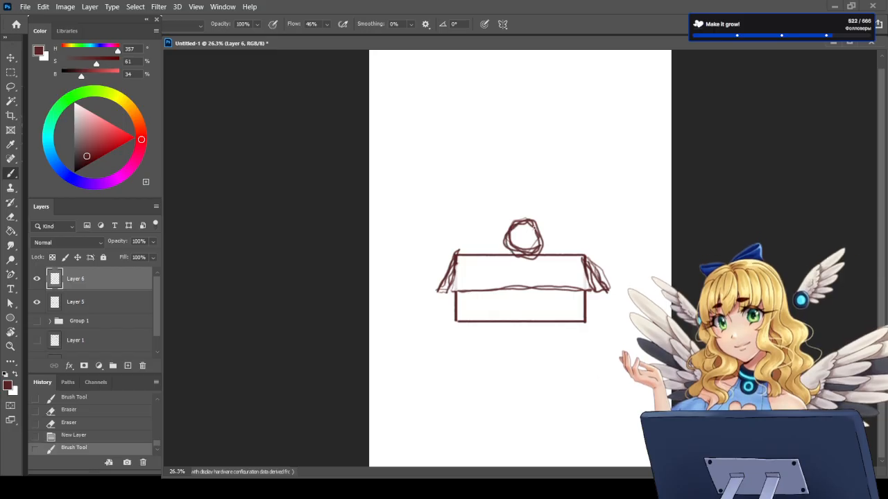
{"action": "key", "text": "ctrl+t"}
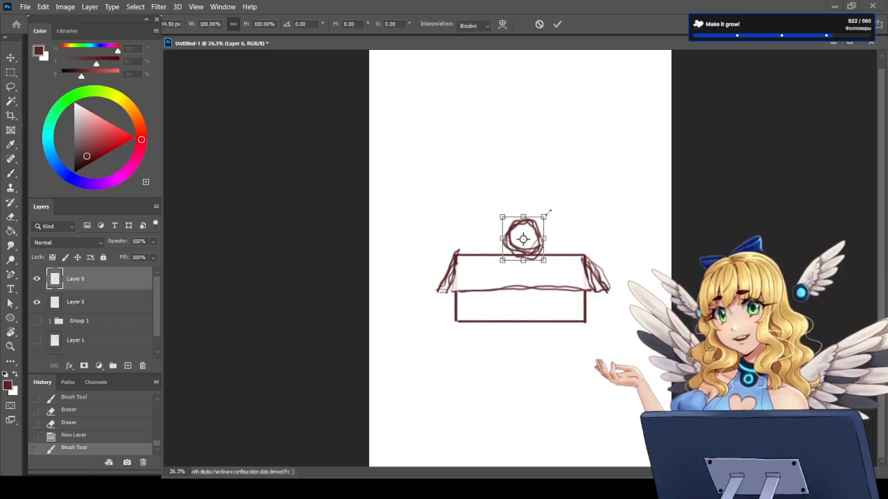
{"action": "mouse_move", "coordinate": [545, 215]}
{"action": "left_mouse_down"}
{"action": "mouse_move", "coordinate": [550, 209]}
{"action": "mouse_move", "coordinate": [532, 215]}
{"action": "left_mouse_up"}
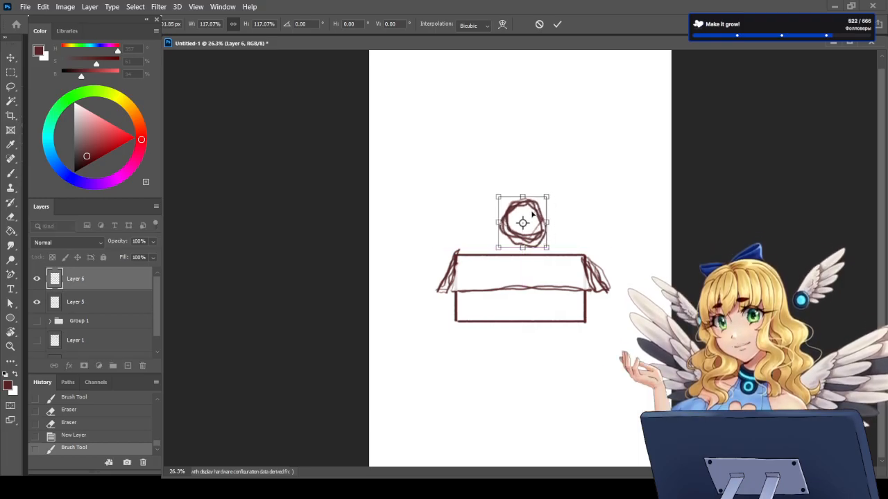
{"action": "key", "text": "Return"}
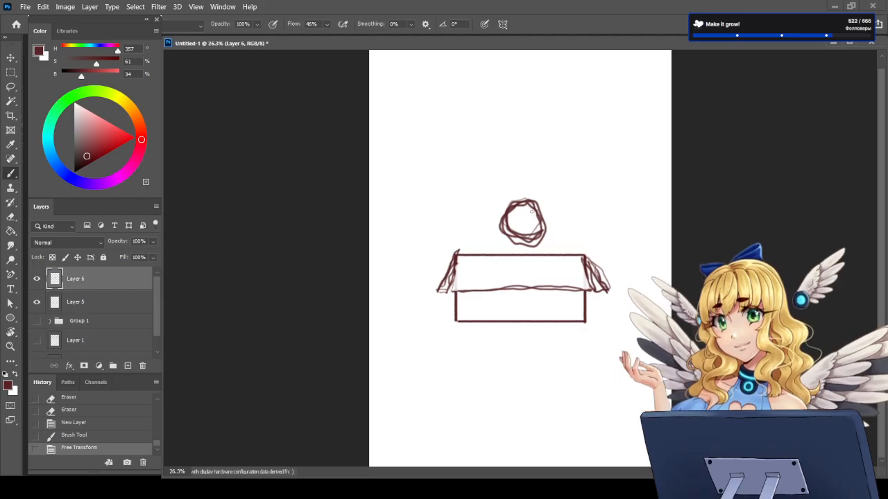
Step: Erase the circle's extra inner and lower right lines and redraw a cleaner round outline
{"action": "mouse_move", "coordinate": [513, 205]}
{"action": "left_mouse_down"}
{"action": "mouse_move", "coordinate": [508, 237]}
{"action": "mouse_move", "coordinate": [533, 229]}
{"action": "mouse_move", "coordinate": [517, 213]}
{"action": "mouse_move", "coordinate": [519, 237]}
{"action": "mouse_move", "coordinate": [536, 230]}
{"action": "mouse_move", "coordinate": [535, 210]}
{"action": "mouse_move", "coordinate": [536, 227]}
{"action": "mouse_move", "coordinate": [525, 236]}
{"action": "mouse_move", "coordinate": [506, 223]}
{"action": "mouse_move", "coordinate": [531, 222]}
{"action": "left_mouse_up"}
{"action": "key", "text": "e"}
{"action": "key", "text": "b"}
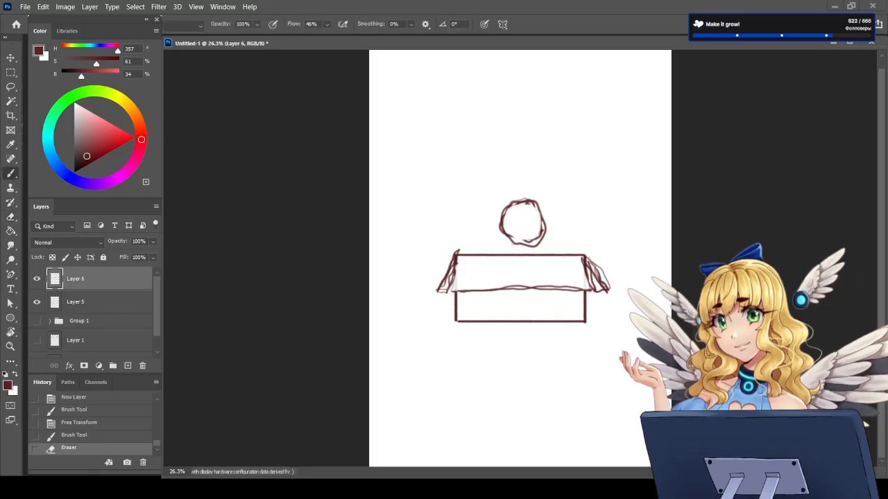
{"action": "key", "text": "e"}
{"action": "mouse_move", "coordinate": [541, 244]}
{"action": "left_mouse_down"}
{"action": "mouse_move", "coordinate": [514, 246]}
{"action": "mouse_move", "coordinate": [546, 221]}
{"action": "left_mouse_up"}
{"action": "key", "text": "b"}
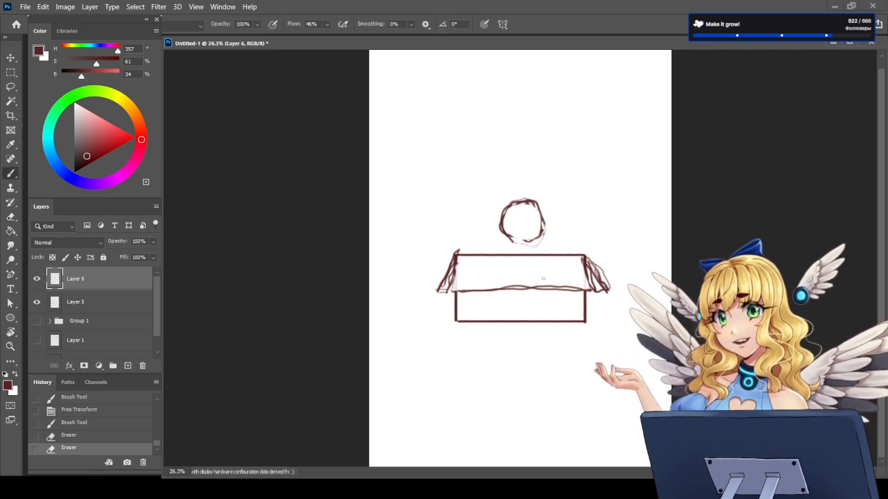
{"action": "mouse_move", "coordinate": [513, 246]}
{"action": "left_mouse_down"}
{"action": "mouse_move", "coordinate": [526, 243]}
{"action": "mouse_move", "coordinate": [547, 208]}
{"action": "mouse_move", "coordinate": [547, 235]}
{"action": "mouse_move", "coordinate": [515, 241]}
{"action": "left_mouse_up"}
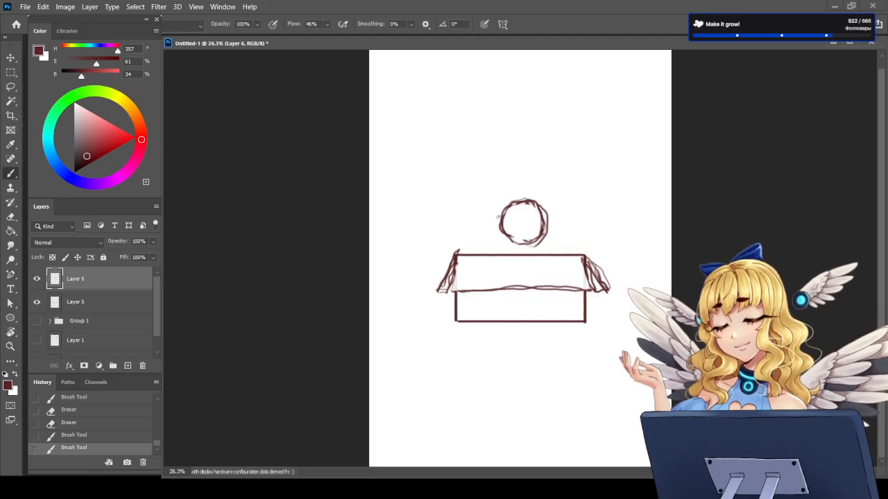
{"action": "key", "text": "ctrl+z"}
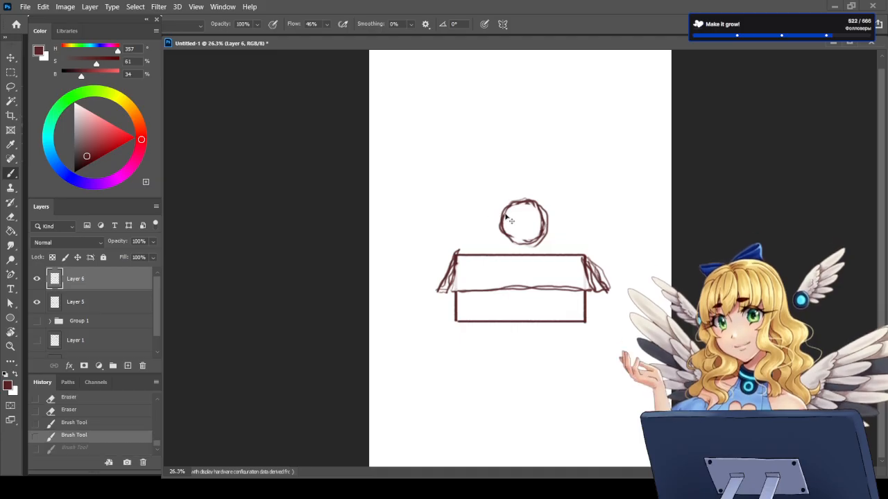
Step: Move the circle higher above the box and sketch a pointed chin and angular cheeks around it
{"action": "key", "text": "ctrl+t"}
{"action": "left_click_drag", "start_coordinate": [508, 219], "coordinate": [505, 206]}
{"action": "key", "text": "Return"}
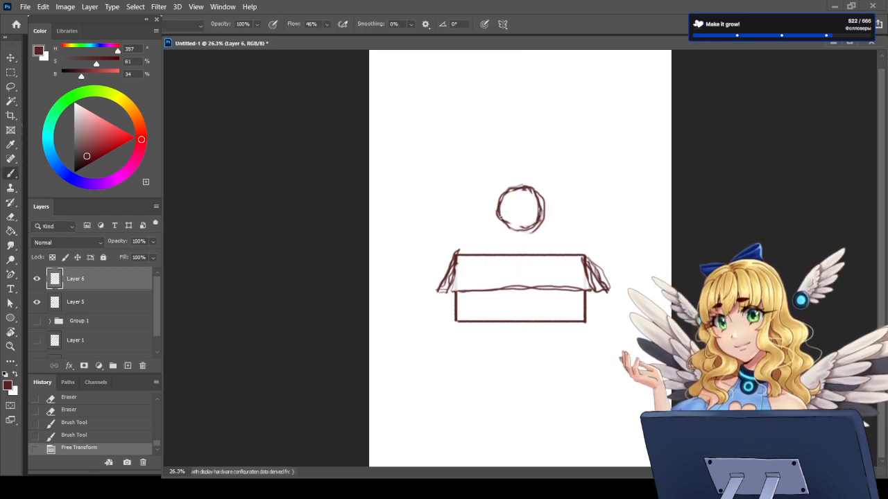
{"action": "mouse_move", "coordinate": [498, 218]}
{"action": "left_mouse_down"}
{"action": "mouse_move", "coordinate": [516, 235]}
{"action": "mouse_move", "coordinate": [496, 218]}
{"action": "mouse_move", "coordinate": [516, 236]}
{"action": "mouse_move", "coordinate": [541, 234]}
{"action": "mouse_move", "coordinate": [513, 239]}
{"action": "left_mouse_up"}
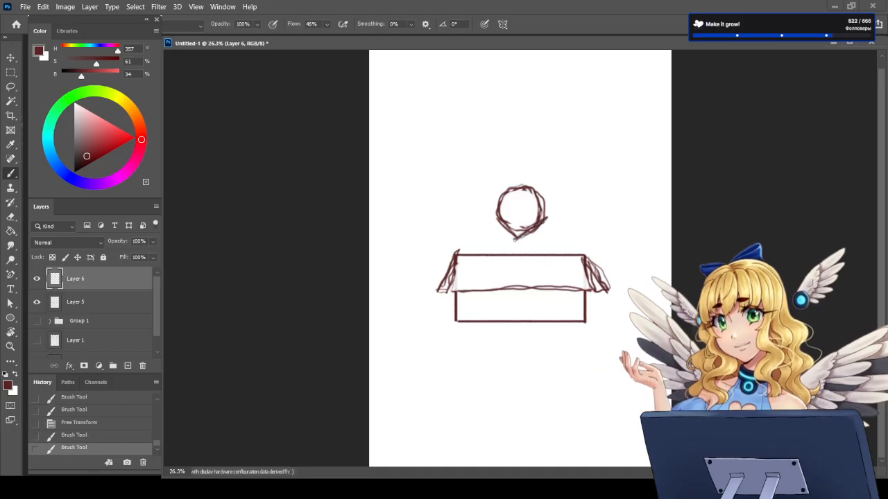
{"action": "mouse_move", "coordinate": [534, 229]}
{"action": "left_mouse_down"}
{"action": "mouse_move", "coordinate": [515, 240]}
{"action": "mouse_move", "coordinate": [491, 218]}
{"action": "mouse_move", "coordinate": [495, 208]}
{"action": "mouse_move", "coordinate": [489, 217]}
{"action": "left_mouse_up"}
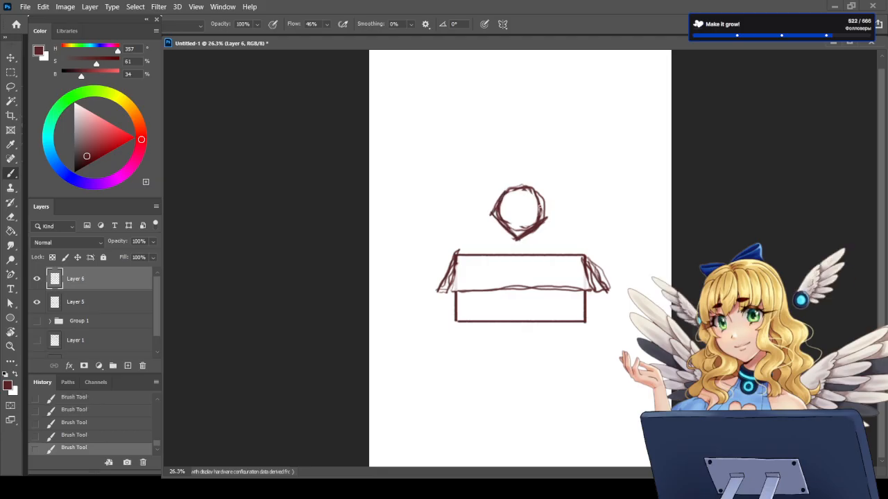
{"action": "left_click_drag", "start_coordinate": [540, 203], "coordinate": [551, 222]}
Step: Draw two tall pointed ears on top of the head and thicken their outlines
{"action": "left_click_drag", "start_coordinate": [509, 189], "coordinate": [493, 179]}
{"action": "mouse_move", "coordinate": [494, 179]}
{"action": "left_mouse_down"}
{"action": "mouse_move", "coordinate": [508, 188]}
{"action": "mouse_move", "coordinate": [492, 170]}
{"action": "mouse_move", "coordinate": [513, 191]}
{"action": "mouse_move", "coordinate": [493, 170]}
{"action": "mouse_move", "coordinate": [497, 200]}
{"action": "left_mouse_up"}
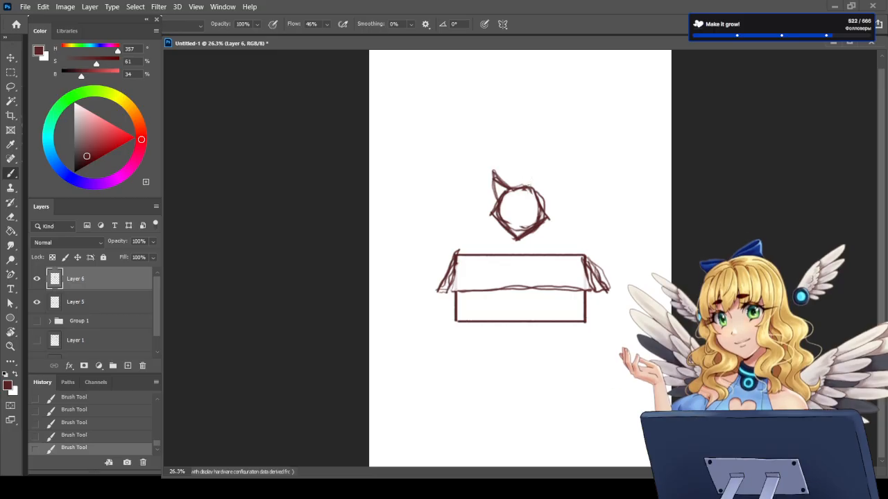
{"action": "left_click_drag", "start_coordinate": [534, 188], "coordinate": [544, 172]}
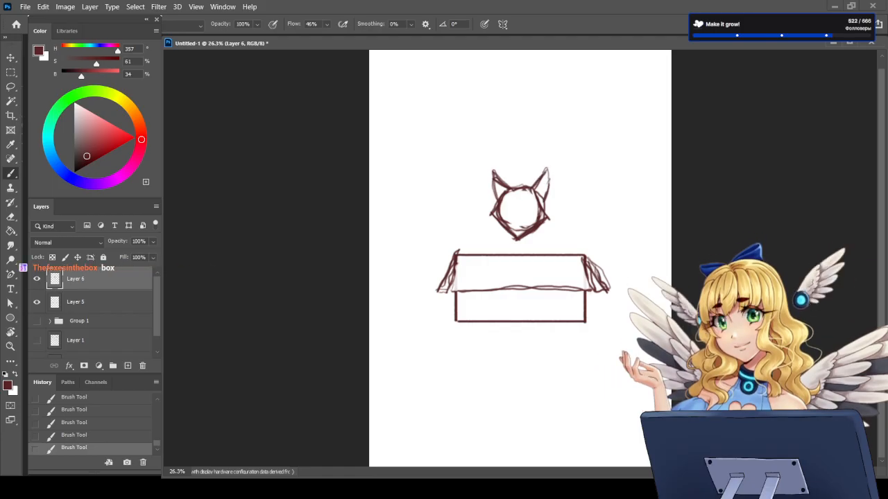
{"action": "mouse_move", "coordinate": [544, 171]}
{"action": "left_mouse_down"}
{"action": "mouse_move", "coordinate": [527, 188]}
{"action": "mouse_move", "coordinate": [503, 182]}
{"action": "left_mouse_up"}
{"action": "mouse_move", "coordinate": [494, 174]}
{"action": "left_mouse_down"}
{"action": "mouse_move", "coordinate": [503, 193]}
{"action": "mouse_move", "coordinate": [541, 184]}
{"action": "left_mouse_up"}
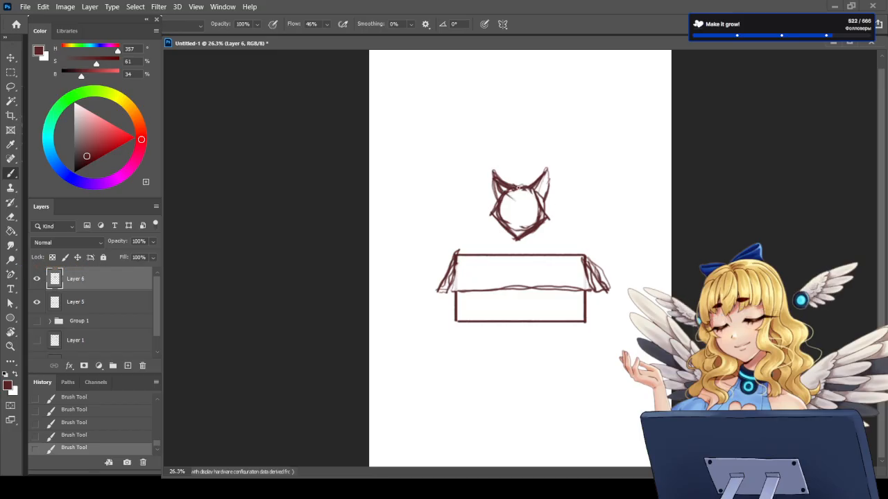
Step: Erase and redraw the head's left ear slimmer and more upright, and darken the tip of the chin
{"action": "key", "text": "e"}
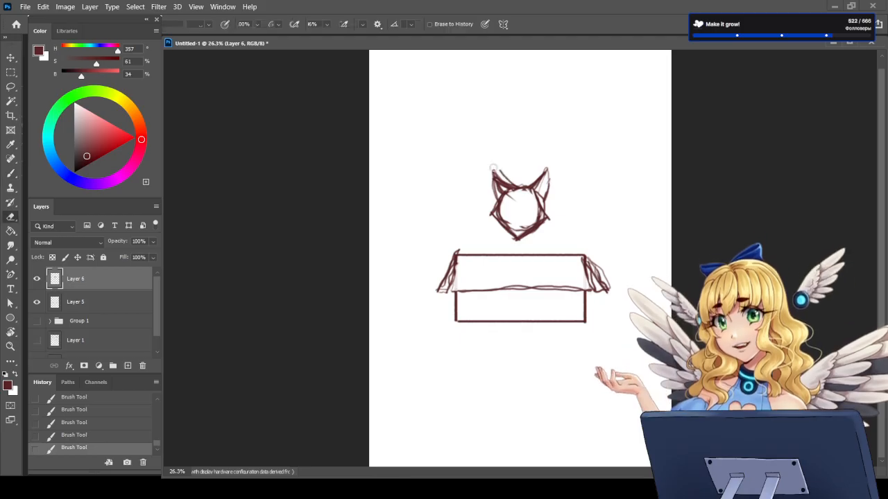
{"action": "mouse_move", "coordinate": [493, 172]}
{"action": "left_mouse_down"}
{"action": "mouse_move", "coordinate": [495, 198]}
{"action": "mouse_move", "coordinate": [498, 178]}
{"action": "left_mouse_up"}
{"action": "key", "text": "b"}
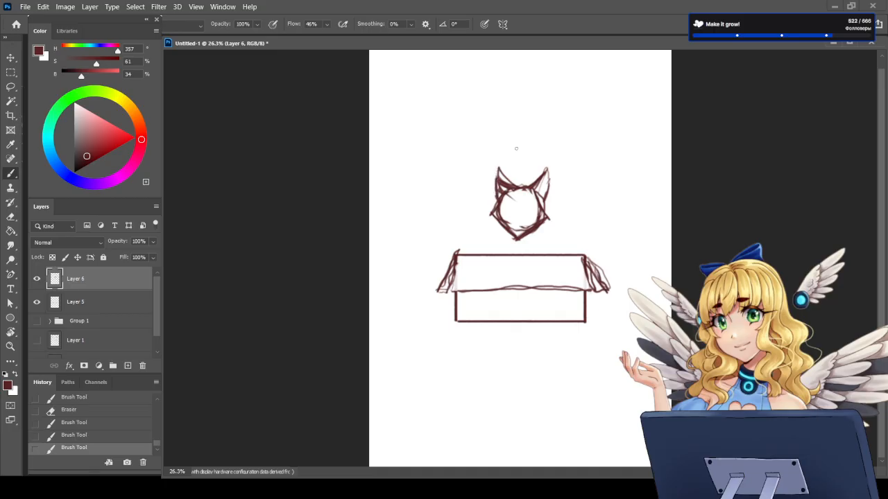
{"action": "key", "text": "e"}
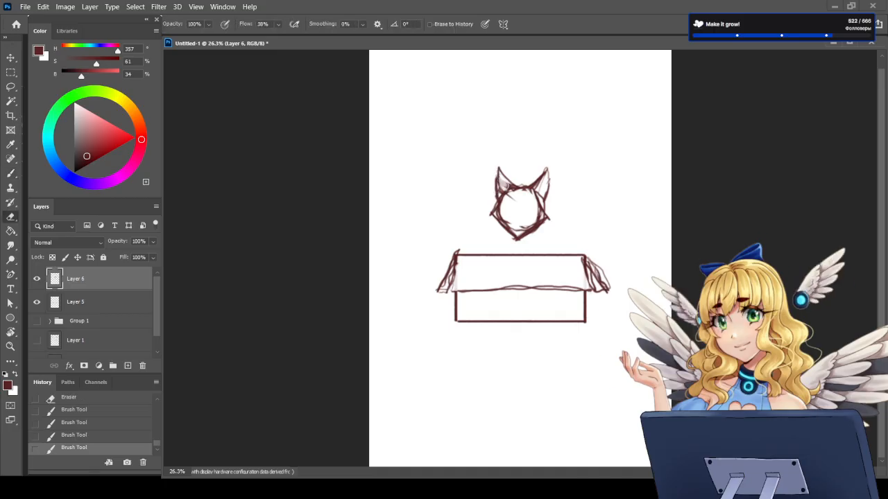
{"action": "left_click_drag", "start_coordinate": [500, 176], "coordinate": [507, 190]}
{"action": "key", "text": "b"}
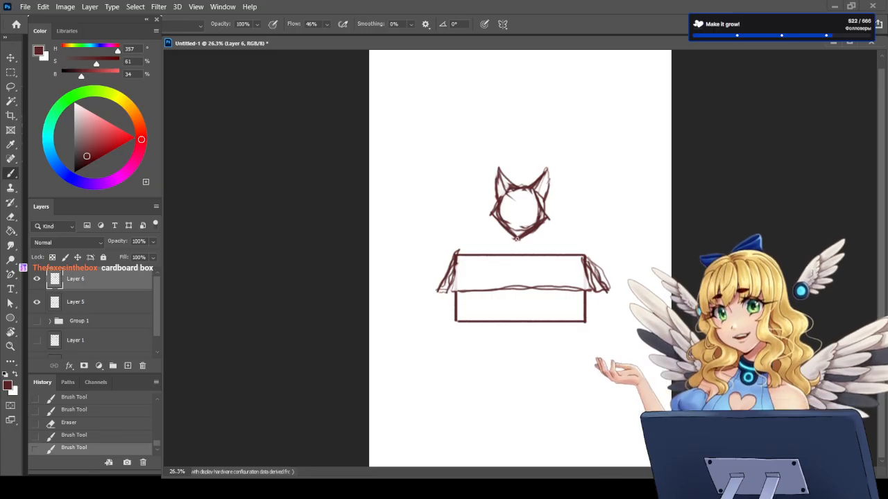
{"action": "left_click_drag", "start_coordinate": [514, 238], "coordinate": [520, 240]}
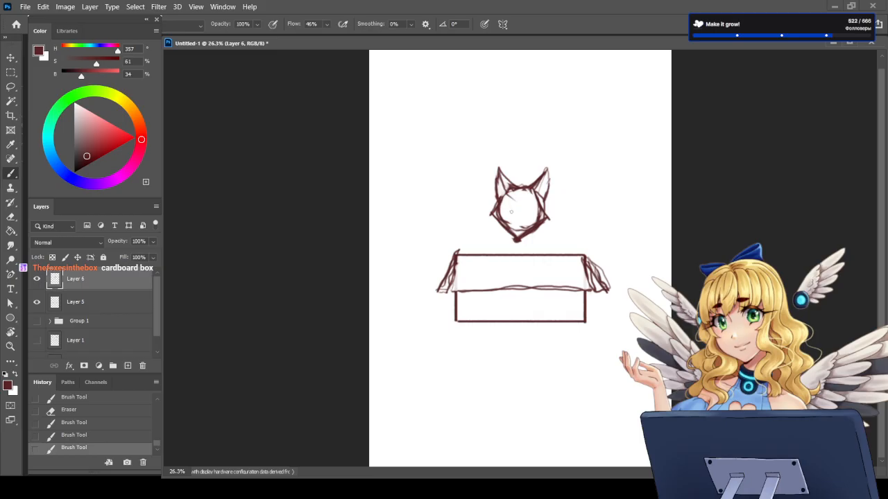
{"action": "left_click_drag", "start_coordinate": [508, 212], "coordinate": [513, 213]}
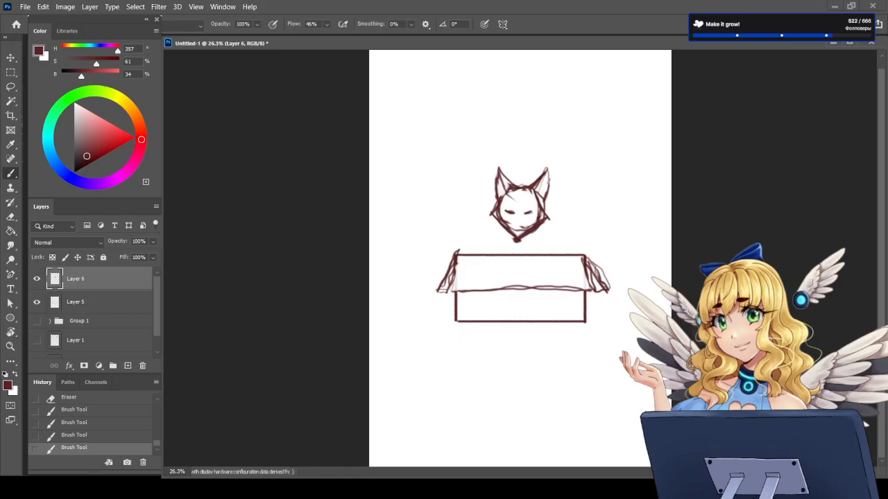
{"action": "left_click_drag", "start_coordinate": [524, 214], "coordinate": [531, 211]}
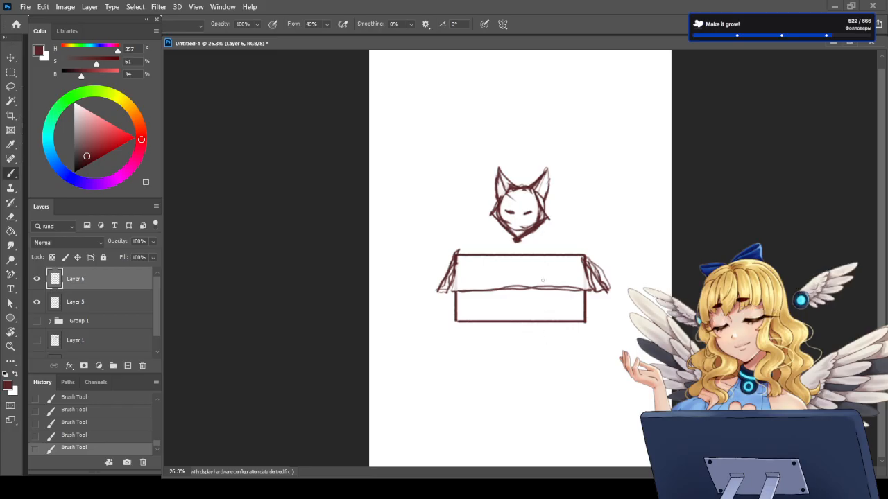
{"action": "key", "text": "e"}
{"action": "mouse_move", "coordinate": [505, 211]}
{"action": "left_mouse_down"}
{"action": "mouse_move", "coordinate": [530, 212]}
{"action": "mouse_move", "coordinate": [511, 212]}
{"action": "left_mouse_up"}
{"action": "key", "text": "b"}
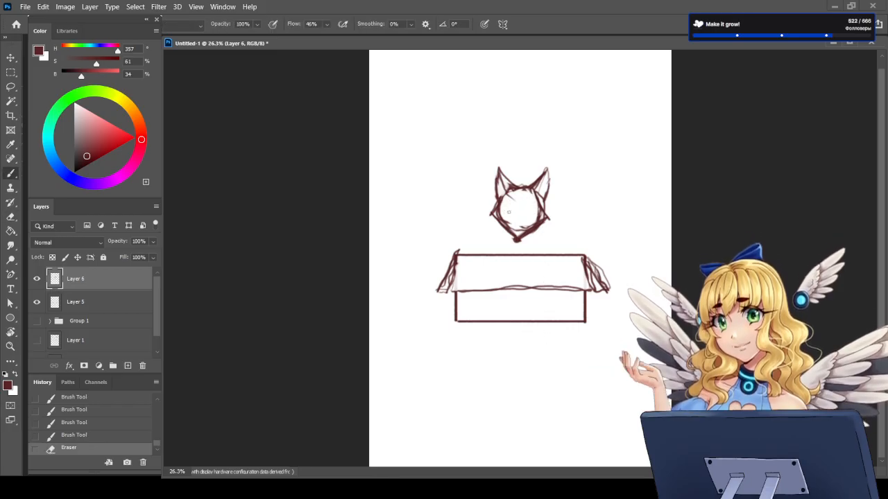
Step: Draw two arched eyes on the face and fill them with dark pupils
{"action": "left_click_drag", "start_coordinate": [508, 211], "coordinate": [531, 214]}
{"action": "key", "text": "e"}
{"action": "key", "text": "b"}
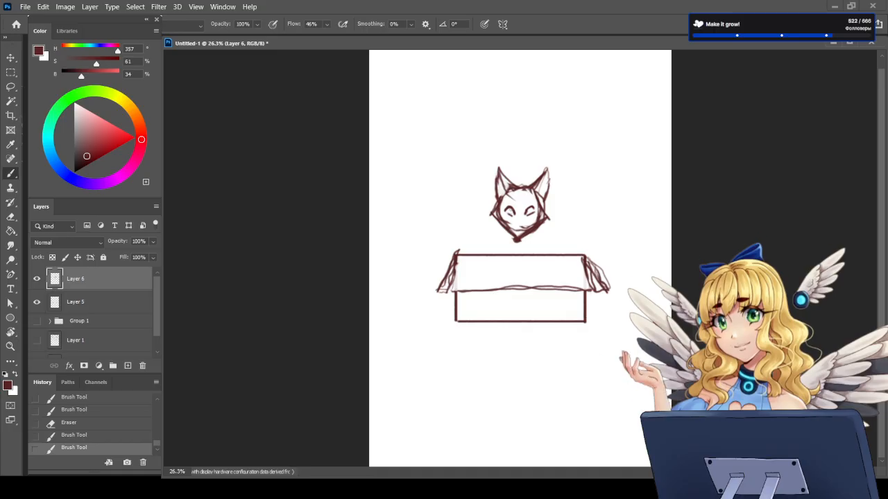
{"action": "left_click_drag", "start_coordinate": [530, 213], "coordinate": [511, 213]}
{"action": "key", "text": "ctrl+z"}
{"action": "key", "text": "ctrl+z"}
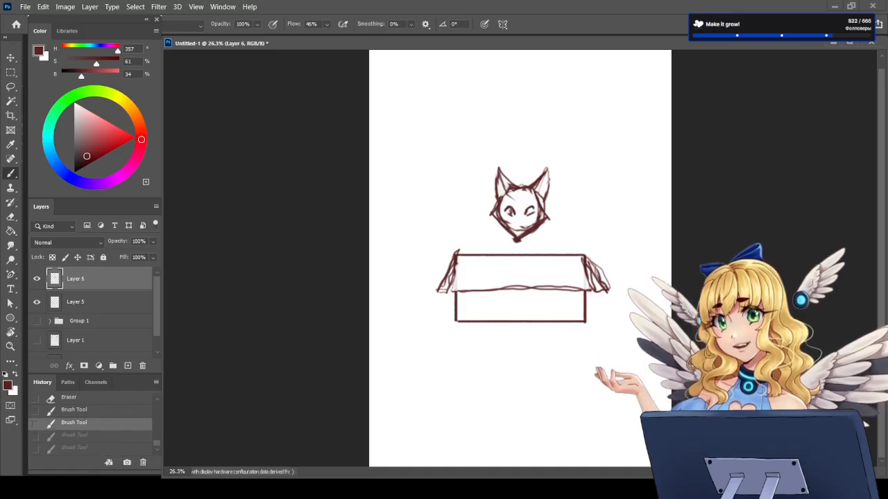
{"action": "left_click_drag", "start_coordinate": [525, 213], "coordinate": [532, 214]}
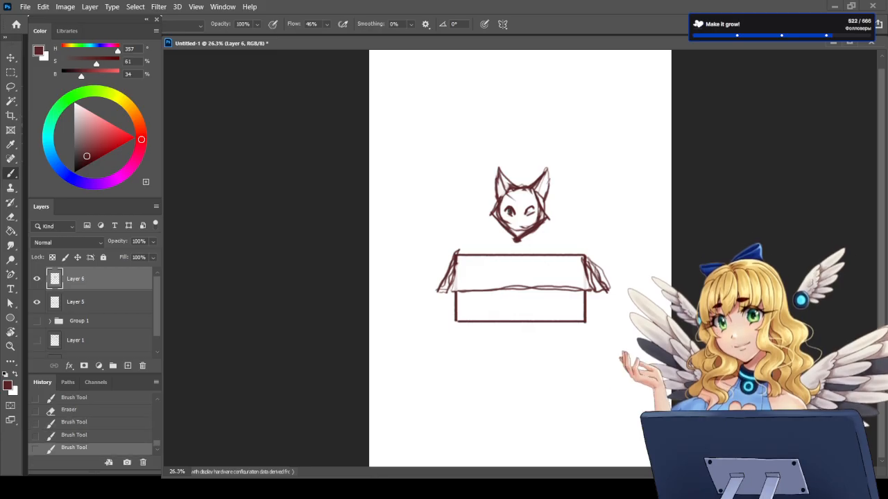
{"action": "left_click_drag", "start_coordinate": [527, 208], "coordinate": [532, 212]}
Step: Reshape the chin into a cleaner, more centred point and add spiky fur tufts to both cheeks
{"action": "key", "text": "e"}
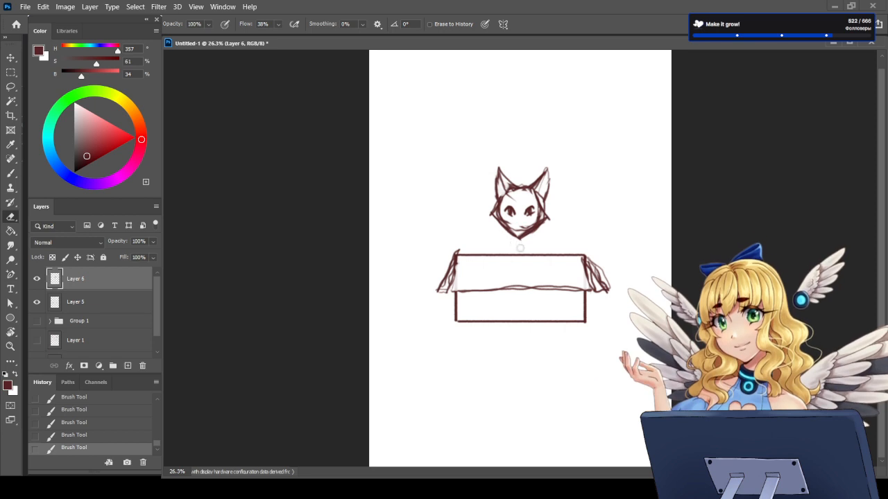
{"action": "key", "text": "b"}
{"action": "mouse_move", "coordinate": [520, 244]}
{"action": "left_mouse_down"}
{"action": "mouse_move", "coordinate": [525, 231]}
{"action": "mouse_move", "coordinate": [509, 229]}
{"action": "mouse_move", "coordinate": [523, 240]}
{"action": "mouse_move", "coordinate": [539, 227]}
{"action": "left_mouse_up"}
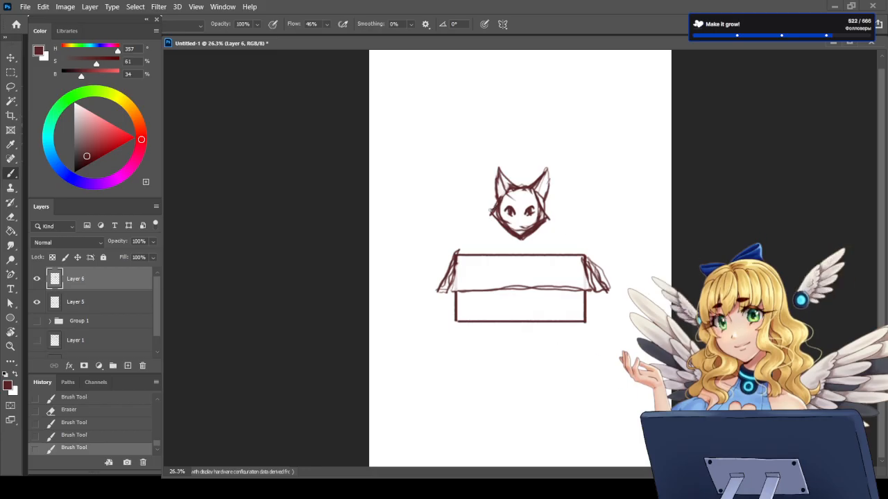
{"action": "mouse_move", "coordinate": [491, 217]}
{"action": "left_mouse_down"}
{"action": "mouse_move", "coordinate": [502, 222]}
{"action": "mouse_move", "coordinate": [493, 223]}
{"action": "left_mouse_up"}
{"action": "mouse_move", "coordinate": [543, 212]}
{"action": "left_mouse_down"}
{"action": "mouse_move", "coordinate": [555, 220]}
{"action": "mouse_move", "coordinate": [500, 239]}
{"action": "mouse_move", "coordinate": [495, 254]}
{"action": "mouse_move", "coordinate": [505, 229]}
{"action": "left_mouse_up"}
Step: Sketch the fox's body down to the box edge and a large curved tail with a zigzag tip marking behind it
{"action": "left_click_drag", "start_coordinate": [546, 253], "coordinate": [541, 232]}
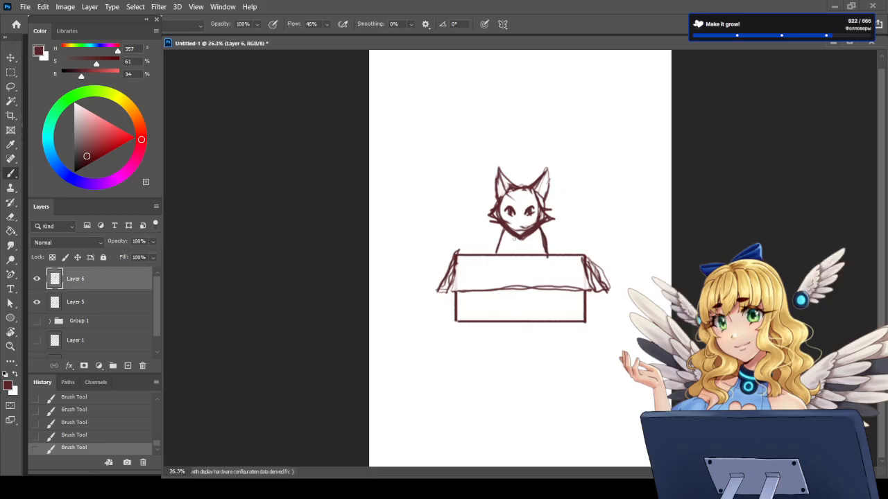
{"action": "left_click_drag", "start_coordinate": [528, 245], "coordinate": [530, 255]}
{"action": "mouse_move", "coordinate": [482, 250]}
{"action": "left_mouse_down"}
{"action": "mouse_move", "coordinate": [462, 185]}
{"action": "mouse_move", "coordinate": [503, 125]}
{"action": "mouse_move", "coordinate": [522, 179]}
{"action": "mouse_move", "coordinate": [483, 149]}
{"action": "mouse_move", "coordinate": [489, 178]}
{"action": "mouse_move", "coordinate": [498, 154]}
{"action": "mouse_move", "coordinate": [516, 165]}
{"action": "left_mouse_up"}
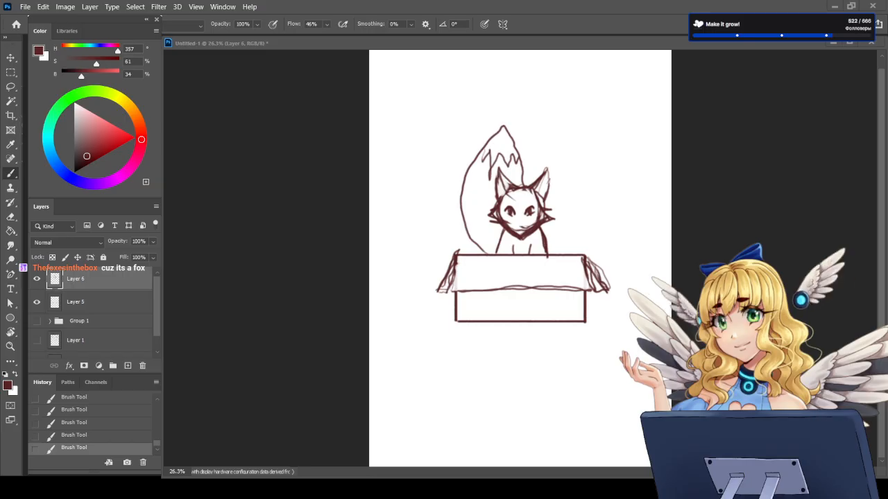
Step: Replace the short chest lines with jagged chest fur and erase the part overlapping the front of the box
{"action": "left_click", "coordinate": [547, 274]}
{"action": "key", "text": "e"}
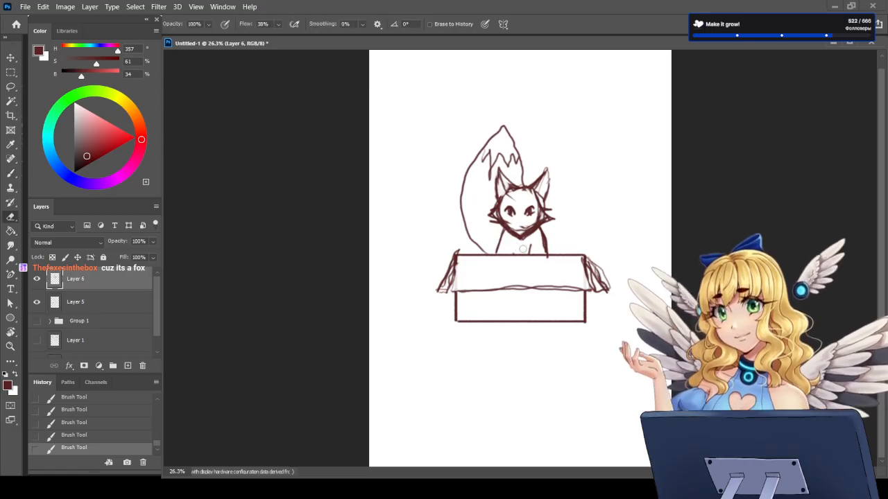
{"action": "left_click", "coordinate": [523, 249]}
{"action": "key", "text": "b"}
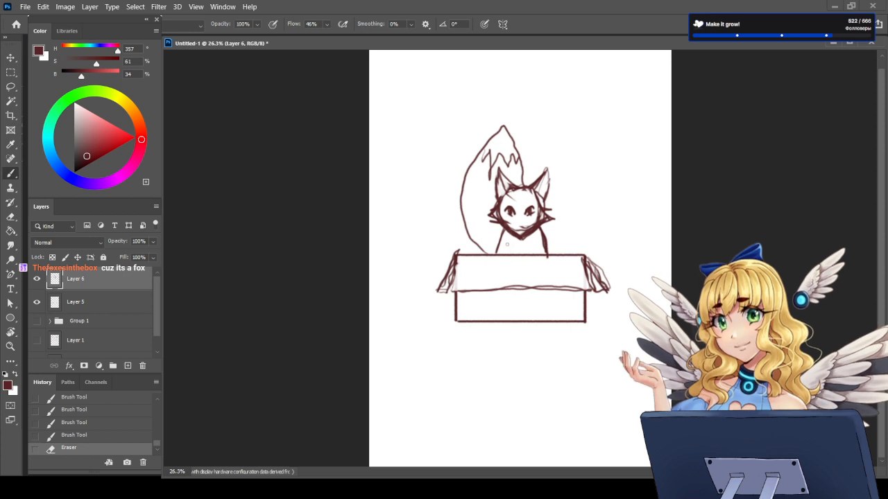
{"action": "mouse_move", "coordinate": [505, 246]}
{"action": "left_mouse_down"}
{"action": "mouse_move", "coordinate": [516, 265]}
{"action": "mouse_move", "coordinate": [537, 242]}
{"action": "left_mouse_up"}
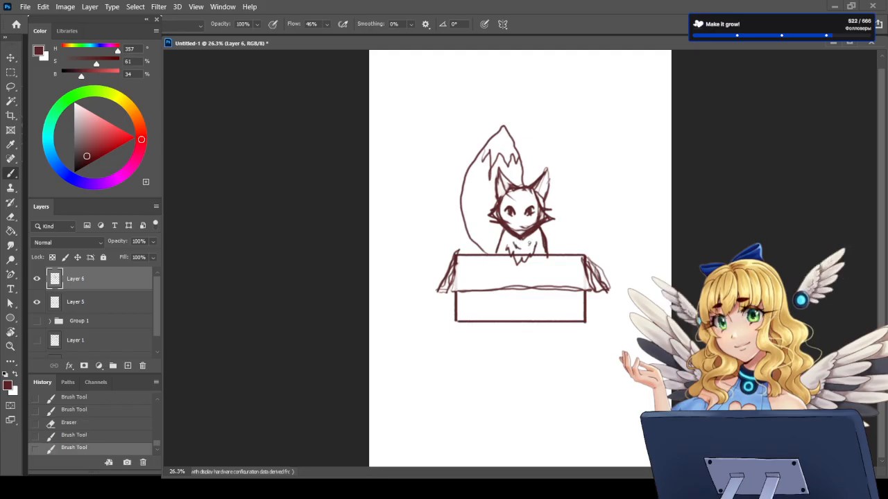
{"action": "mouse_move", "coordinate": [528, 235]}
{"action": "left_mouse_down"}
{"action": "mouse_move", "coordinate": [534, 271]}
{"action": "mouse_move", "coordinate": [508, 262]}
{"action": "mouse_move", "coordinate": [534, 260]}
{"action": "mouse_move", "coordinate": [512, 260]}
{"action": "left_mouse_up"}
{"action": "key", "text": "e"}
{"action": "key", "text": "b"}
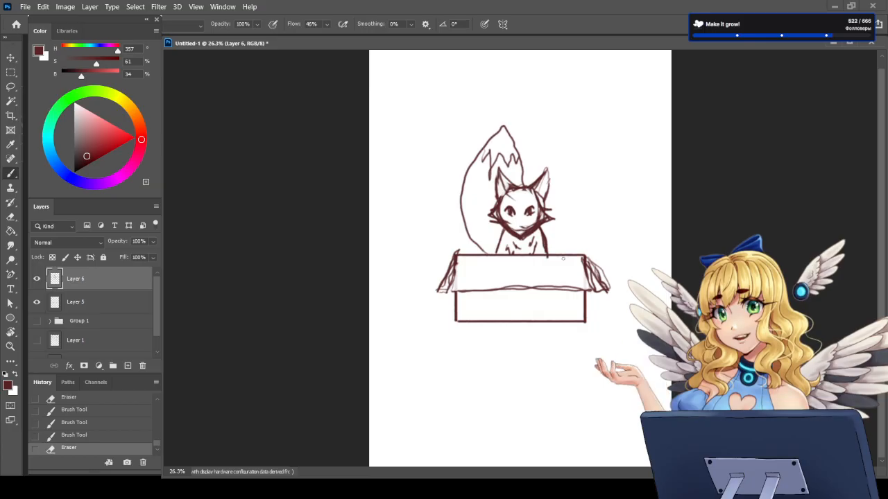
Step: Erase the protruding fur on the fox's left-side cheek and redraw it closer to the face
{"action": "key", "text": "e"}
{"action": "mouse_move", "coordinate": [496, 202]}
{"action": "left_mouse_down"}
{"action": "mouse_move", "coordinate": [489, 217]}
{"action": "mouse_move", "coordinate": [503, 229]}
{"action": "left_mouse_up"}
{"action": "key", "text": "b"}
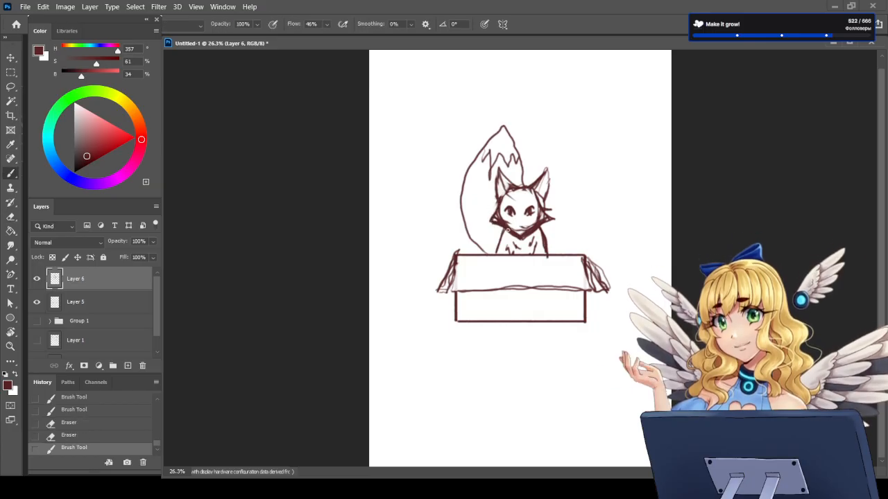
Step: Erase the protruding fur tufts on both of the fox's cheeks and redraw the right-side edge of the face more smoothly
{"action": "key", "text": "e"}
{"action": "left_click_drag", "start_coordinate": [553, 209], "coordinate": [548, 221]}
{"action": "key", "text": "b"}
{"action": "key", "text": "e"}
{"action": "left_click_drag", "start_coordinate": [492, 211], "coordinate": [493, 226]}
{"action": "key", "text": "b"}
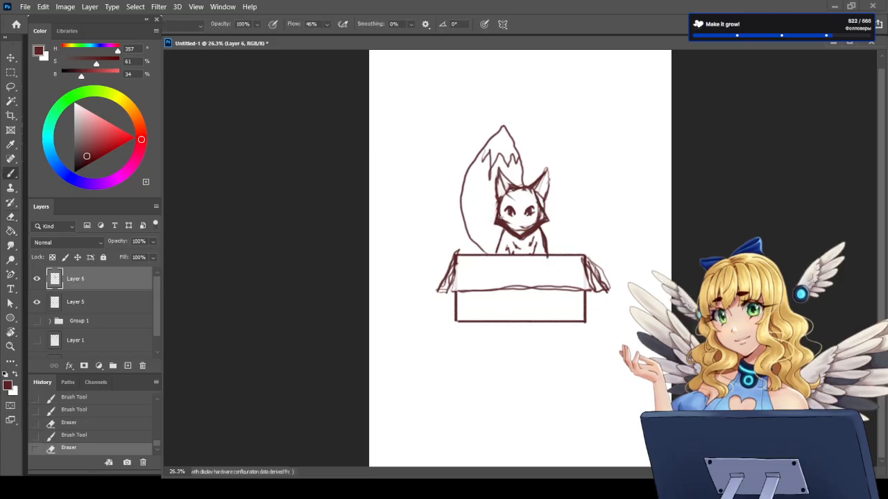
{"action": "mouse_move", "coordinate": [537, 203]}
{"action": "left_mouse_down"}
{"action": "mouse_move", "coordinate": [543, 209]}
{"action": "mouse_move", "coordinate": [511, 235]}
{"action": "mouse_move", "coordinate": [546, 222]}
{"action": "left_mouse_up"}
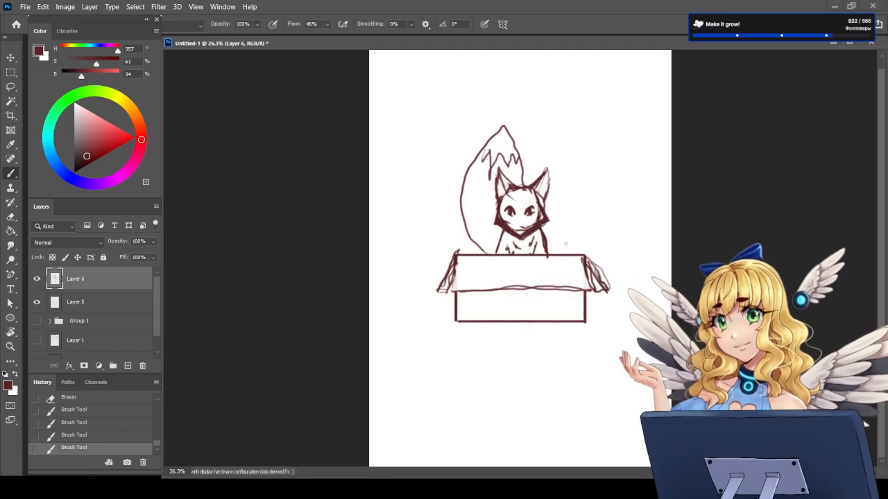
Step: Add a new layer above the sketch, merge Layer 6 into Layer 5 and lower the merged sketch's fill to 37%
{"action": "left_click", "coordinate": [128, 366]}
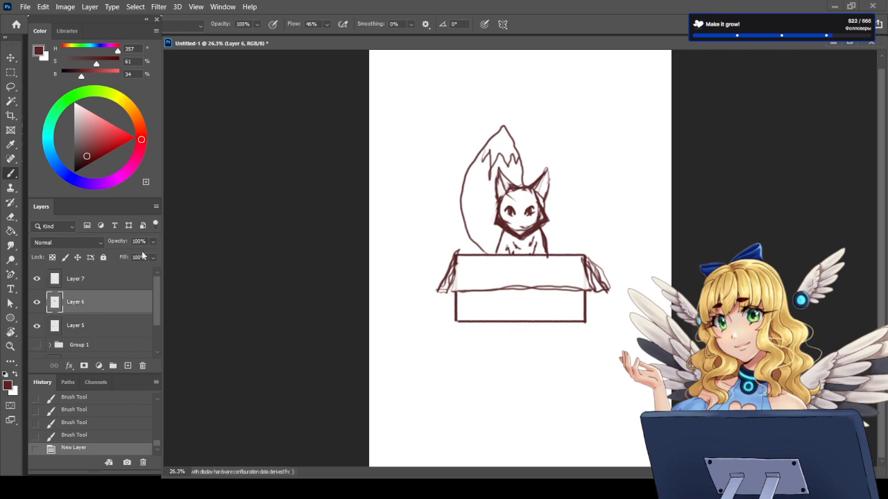
{"action": "mouse_move", "coordinate": [151, 256]}
{"action": "left_mouse_down"}
{"action": "mouse_move", "coordinate": [119, 268]}
{"action": "mouse_move", "coordinate": [157, 270]}
{"action": "left_mouse_up"}
{"action": "left_click", "coordinate": [99, 306]}
{"action": "key", "text": "ctrl+e"}
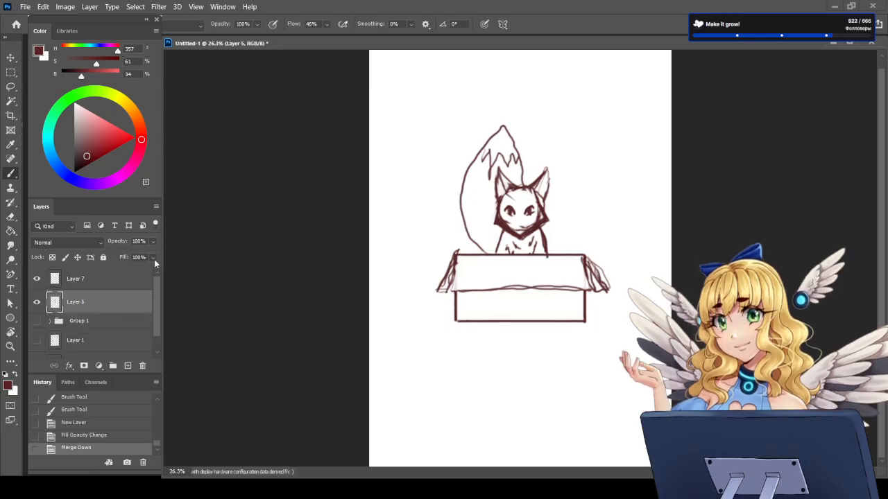
{"action": "left_click", "coordinate": [123, 269]}
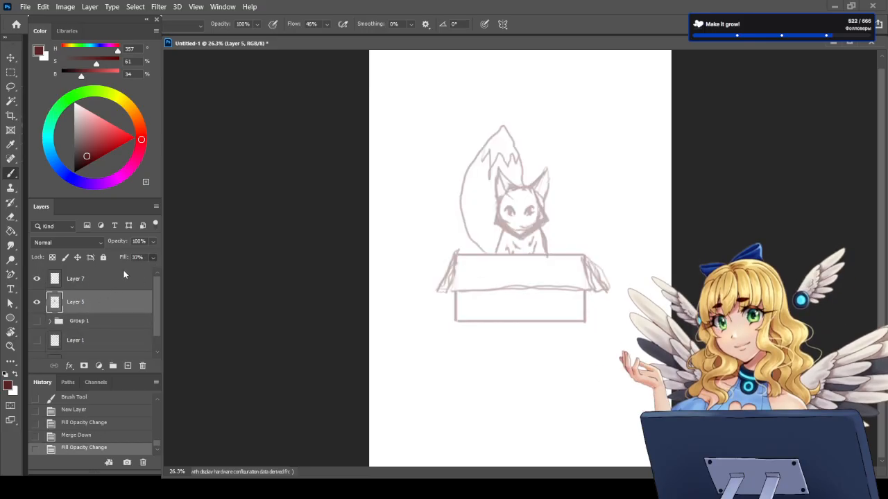
Step: Outline the box's front flap on Layer 7 in a darker red (saturation 100, brightness 19) with 46% brush smoothing
{"action": "left_click", "coordinate": [116, 275]}
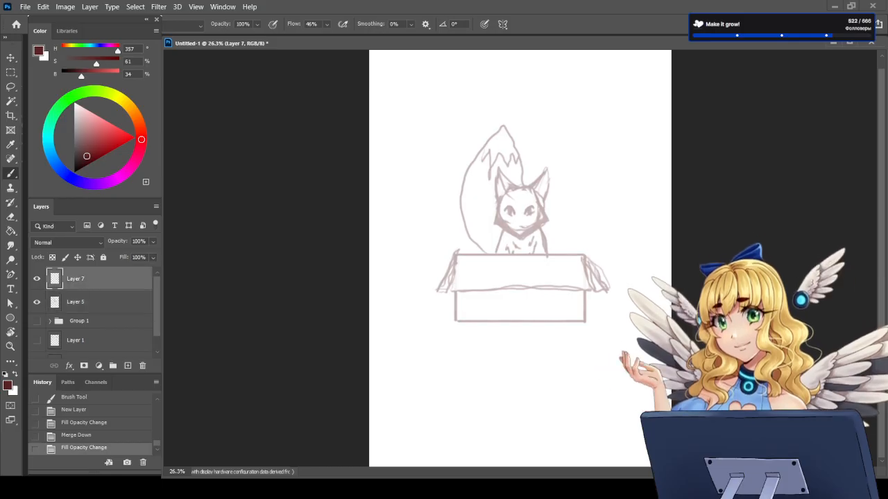
{"action": "left_click", "coordinate": [86, 165]}
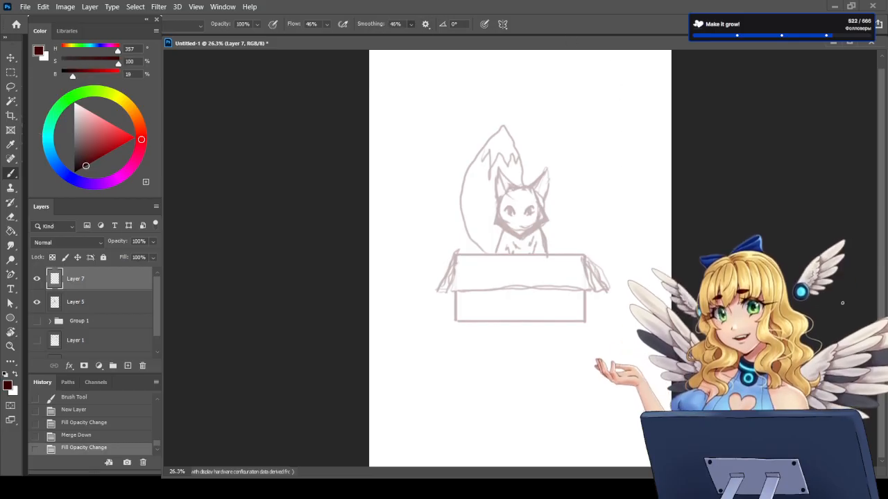
{"action": "scroll", "coordinate": [552, 248], "scroll_direction": "up", "scroll_amount": 5}
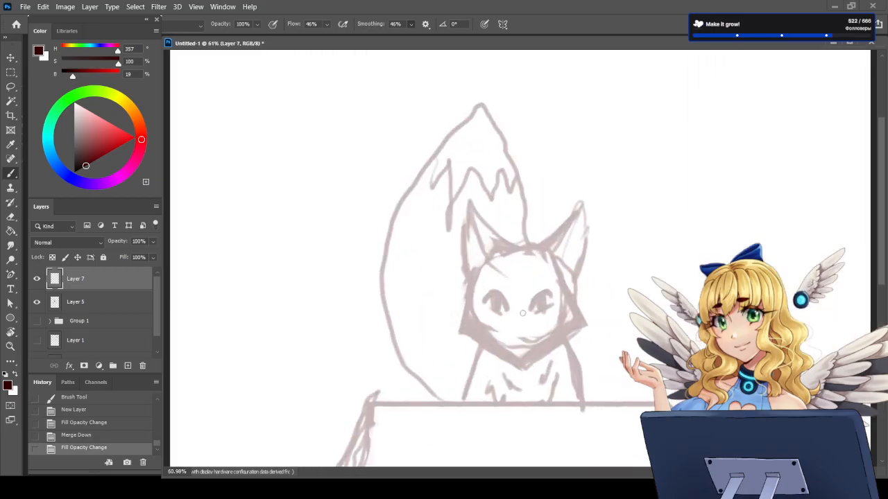
{"action": "scroll", "coordinate": [523, 313], "scroll_direction": "down", "scroll_amount": 3}
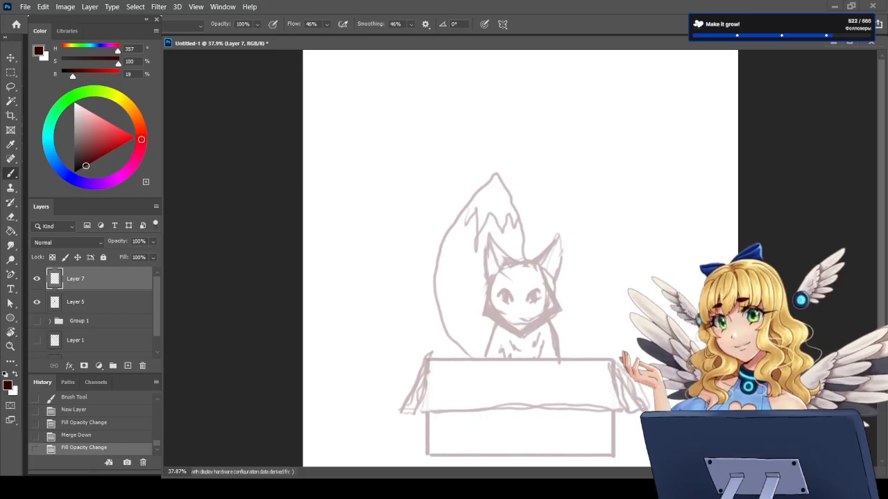
{"action": "left_click_drag", "start_coordinate": [429, 359], "coordinate": [599, 365]}
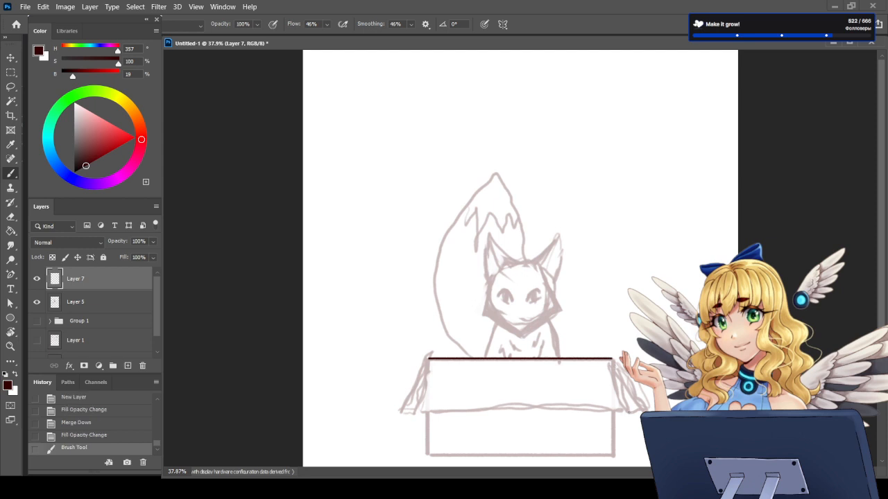
{"action": "left_click_drag", "start_coordinate": [611, 359], "coordinate": [629, 411]}
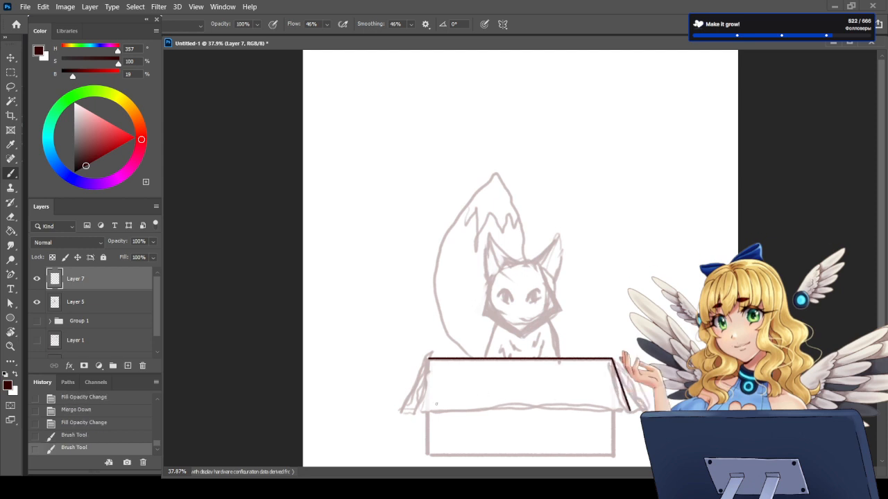
{"action": "left_click_drag", "start_coordinate": [413, 413], "coordinate": [629, 411]}
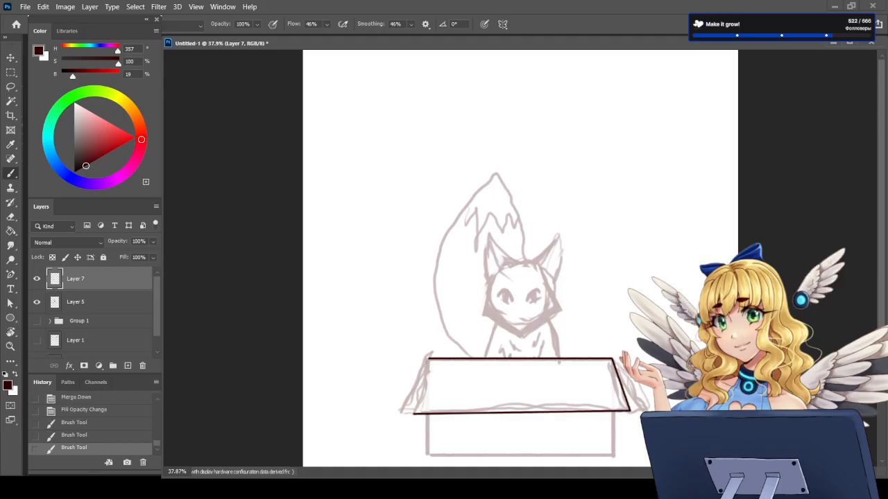
{"action": "left_click_drag", "start_coordinate": [430, 360], "coordinate": [414, 413]}
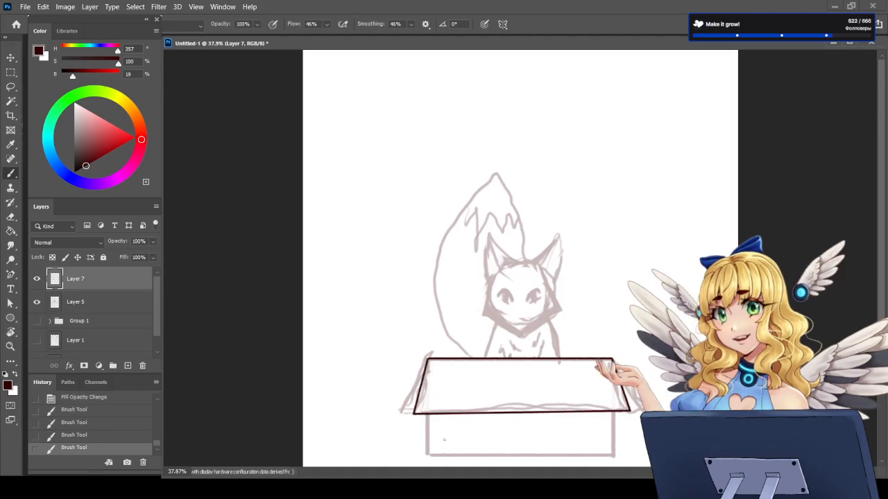
Step: Ink the slanted side flaps of the box on both ends of the front flap
{"action": "scroll", "coordinate": [870, 313], "scroll_direction": "down", "scroll_amount": 2}
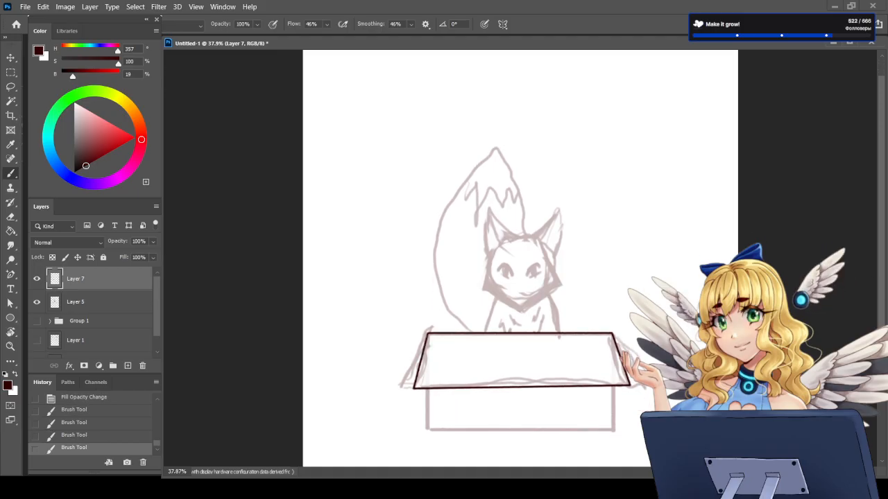
{"action": "left_click", "coordinate": [427, 387]}
{"action": "left_click_drag", "start_coordinate": [416, 353], "coordinate": [398, 386]}
{"action": "key", "text": "ctrl+z"}
{"action": "left_click", "coordinate": [404, 380]}
{"action": "left_click_drag", "start_coordinate": [427, 333], "coordinate": [412, 368]}
{"action": "mouse_move", "coordinate": [426, 335]}
{"action": "left_mouse_down"}
{"action": "mouse_move", "coordinate": [400, 386]}
{"action": "mouse_move", "coordinate": [414, 388]}
{"action": "left_mouse_up"}
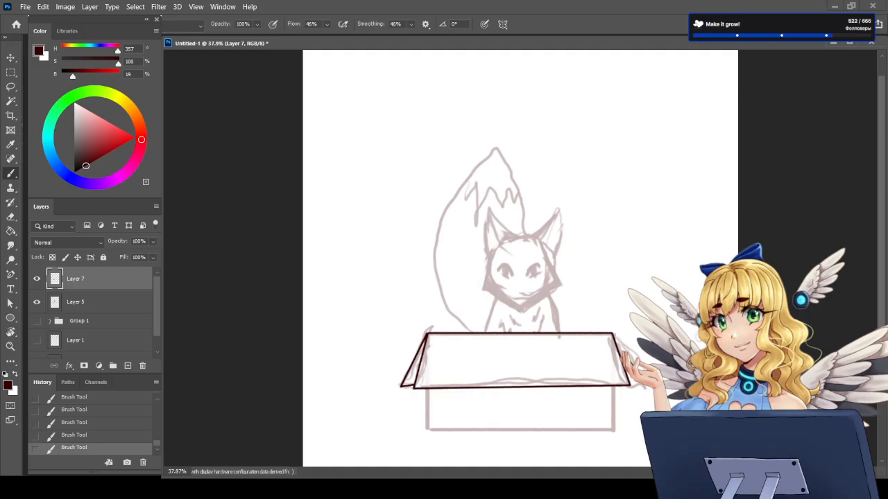
{"action": "left_click_drag", "start_coordinate": [645, 385], "coordinate": [612, 335]}
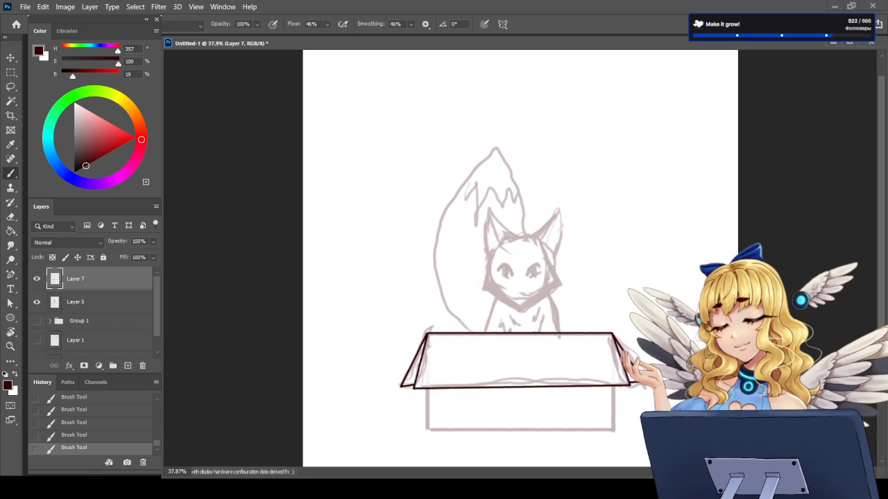
Step: Ink the two vertical sides and the bottom edge of the box's front below the flap
{"action": "left_click_drag", "start_coordinate": [427, 388], "coordinate": [427, 421]}
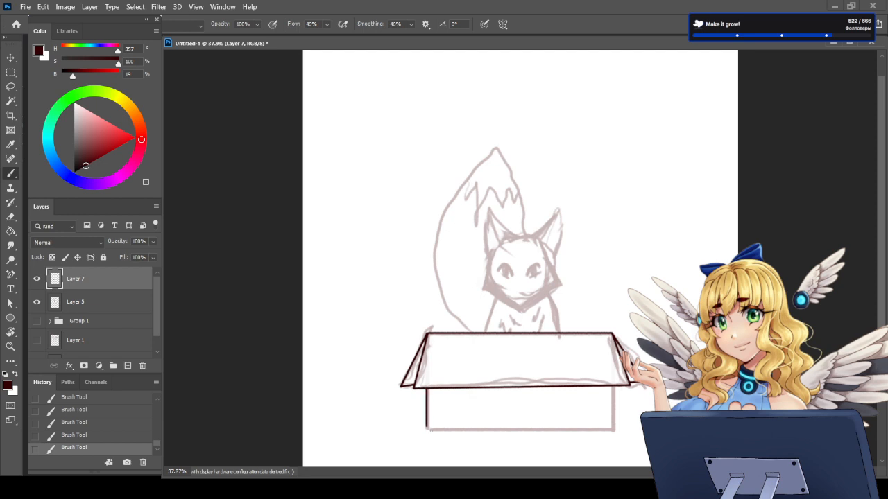
{"action": "left_click_drag", "start_coordinate": [614, 386], "coordinate": [614, 428]}
{"action": "left_click_drag", "start_coordinate": [426, 428], "coordinate": [613, 428]}
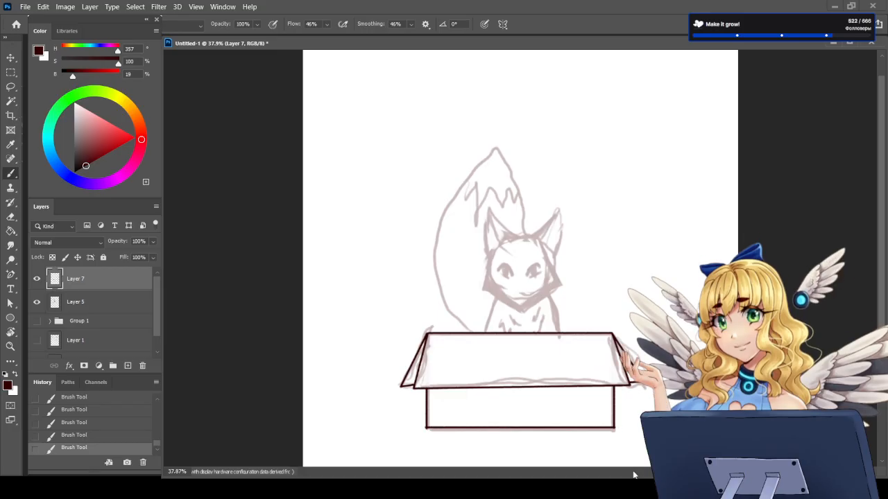
Step: Ink the fox's face outline over the sketch, with small fur points on both cheeks and a rounded chin
{"action": "scroll", "coordinate": [500, 252], "scroll_direction": "up", "scroll_amount": 4}
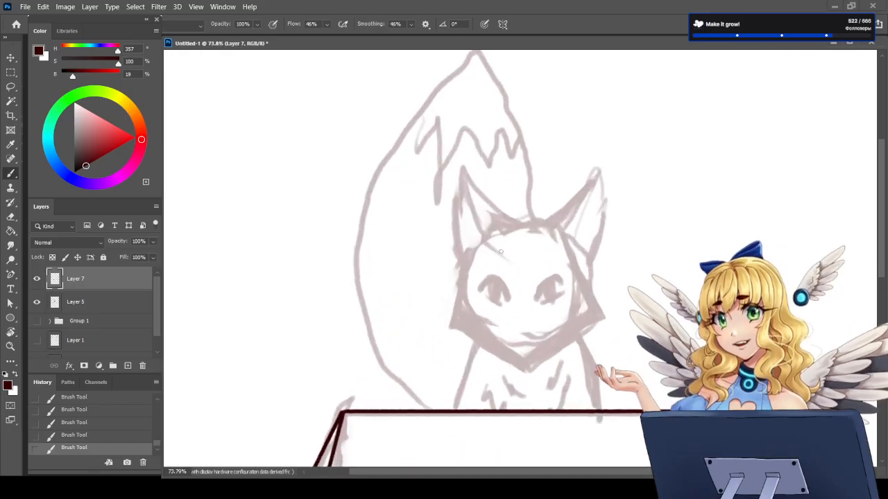
{"action": "scroll", "coordinate": [525, 300], "scroll_direction": "up", "scroll_amount": 1}
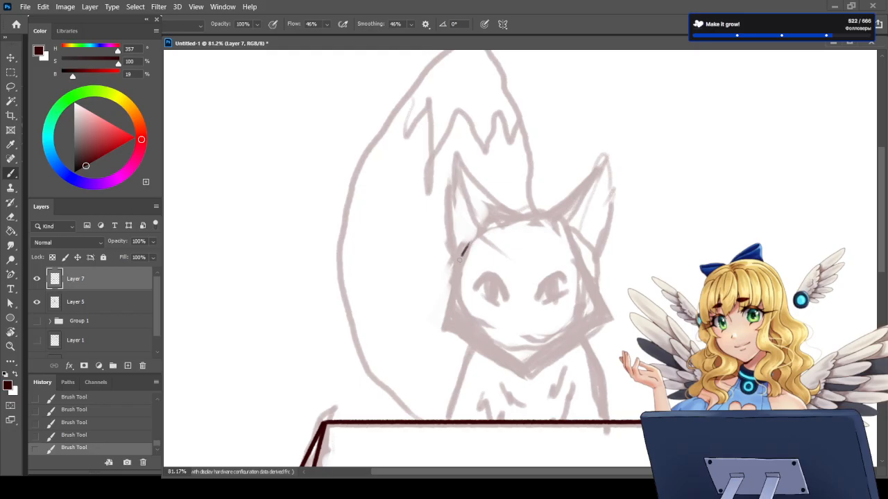
{"action": "mouse_move", "coordinate": [448, 300]}
{"action": "left_mouse_down"}
{"action": "mouse_move", "coordinate": [437, 333]}
{"action": "mouse_move", "coordinate": [515, 366]}
{"action": "left_mouse_up"}
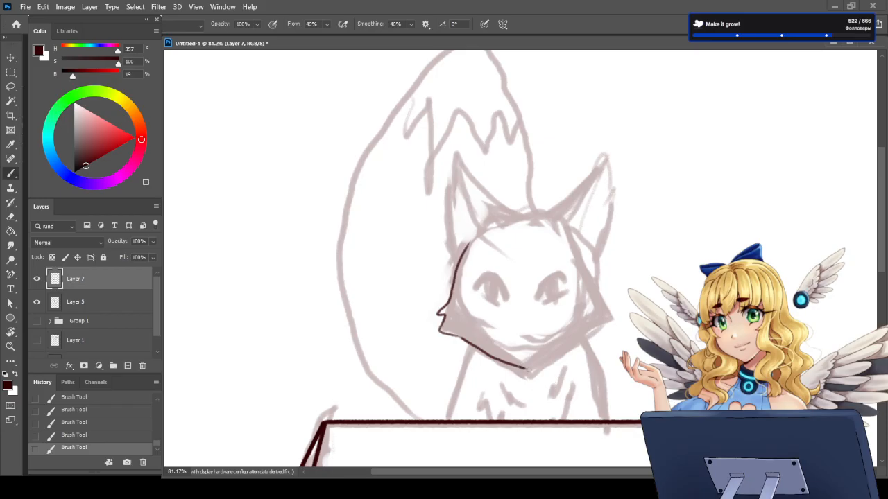
{"action": "key", "text": "e"}
{"action": "left_click", "coordinate": [534, 368]}
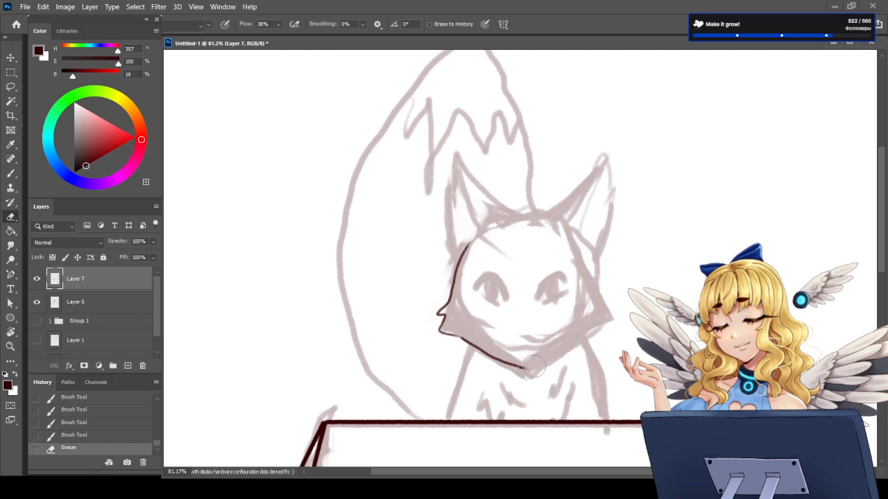
{"action": "key", "text": "b"}
{"action": "left_click_drag", "start_coordinate": [534, 367], "coordinate": [576, 340]}
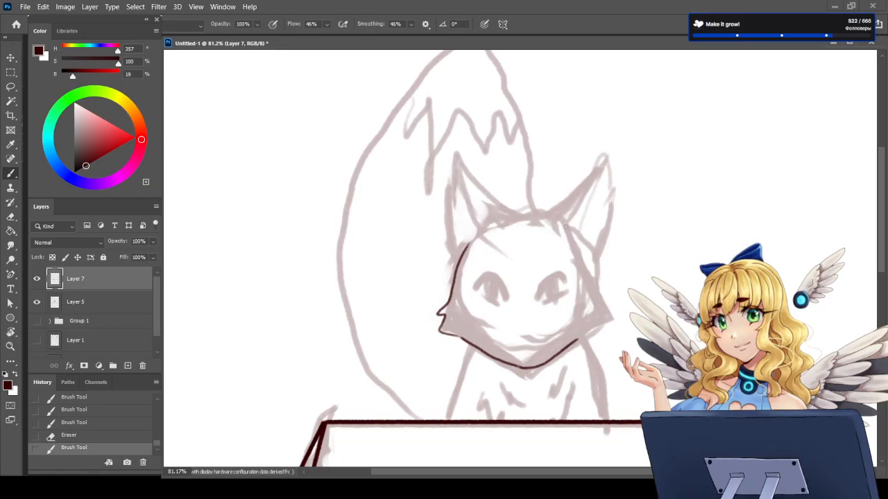
{"action": "left_click_drag", "start_coordinate": [567, 224], "coordinate": [612, 313]}
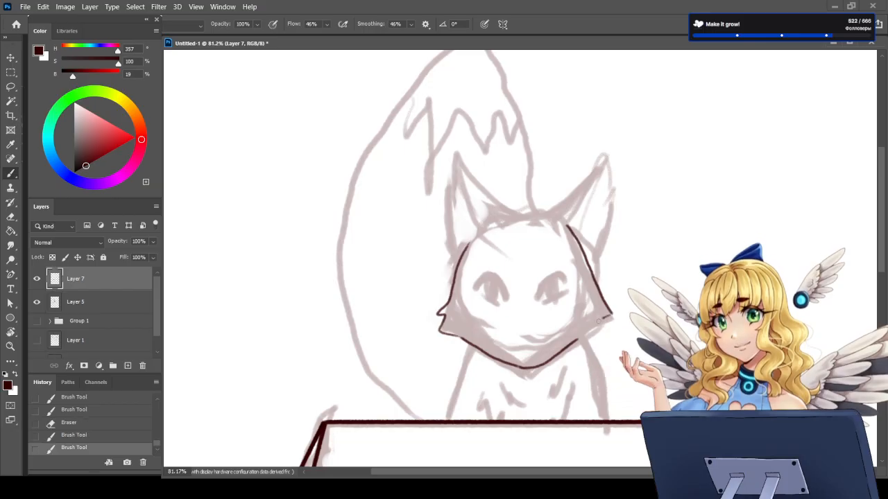
{"action": "left_click_drag", "start_coordinate": [595, 324], "coordinate": [583, 337]}
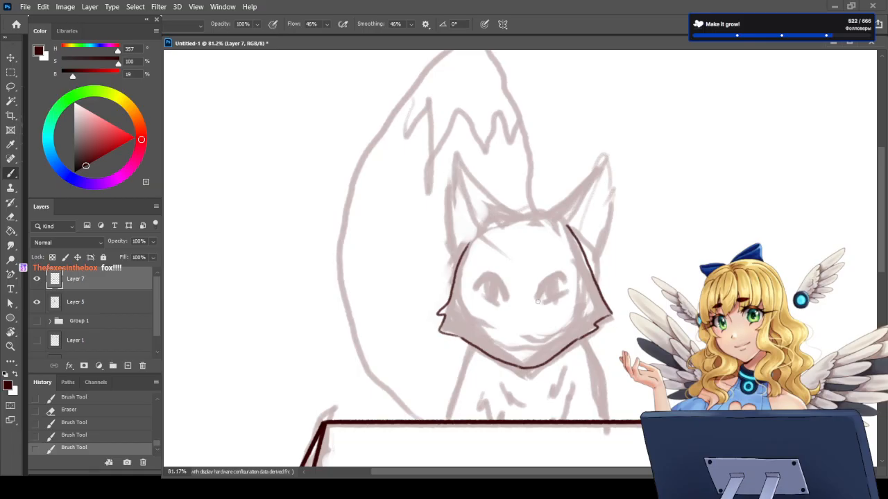
Step: Ink the outlines of both fox eyes and fill in tall dark pupils with small highlights
{"action": "mouse_move", "coordinate": [538, 298]}
{"action": "left_mouse_down"}
{"action": "mouse_move", "coordinate": [549, 278]}
{"action": "mouse_move", "coordinate": [568, 283]}
{"action": "mouse_move", "coordinate": [568, 299]}
{"action": "mouse_move", "coordinate": [555, 300]}
{"action": "mouse_move", "coordinate": [570, 291]}
{"action": "left_mouse_up"}
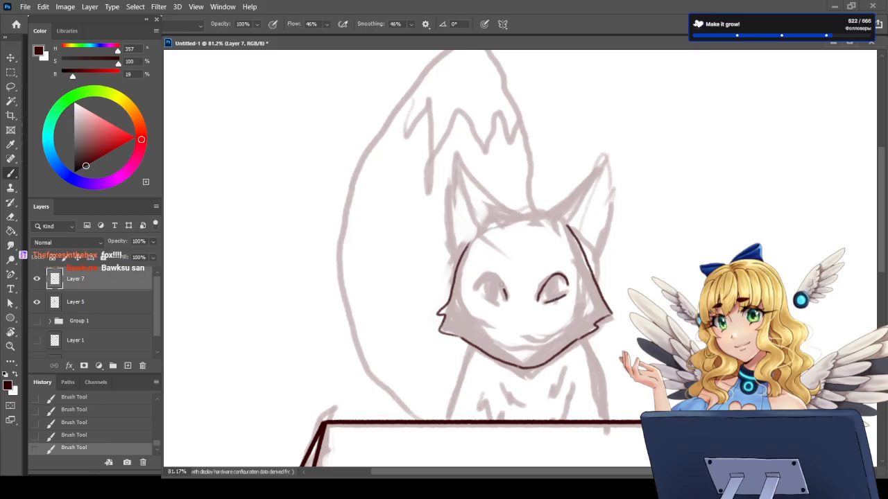
{"action": "mouse_move", "coordinate": [505, 292]}
{"action": "left_mouse_down"}
{"action": "mouse_move", "coordinate": [484, 273]}
{"action": "mouse_move", "coordinate": [475, 288]}
{"action": "mouse_move", "coordinate": [499, 304]}
{"action": "left_mouse_up"}
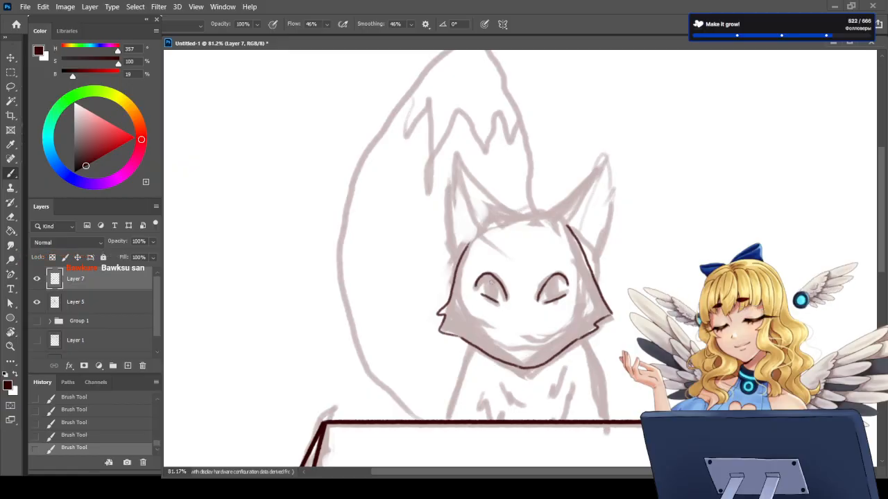
{"action": "mouse_move", "coordinate": [485, 275]}
{"action": "left_mouse_down"}
{"action": "mouse_move", "coordinate": [498, 297]}
{"action": "mouse_move", "coordinate": [493, 276]}
{"action": "mouse_move", "coordinate": [486, 298]}
{"action": "mouse_move", "coordinate": [489, 276]}
{"action": "mouse_move", "coordinate": [497, 287]}
{"action": "left_mouse_up"}
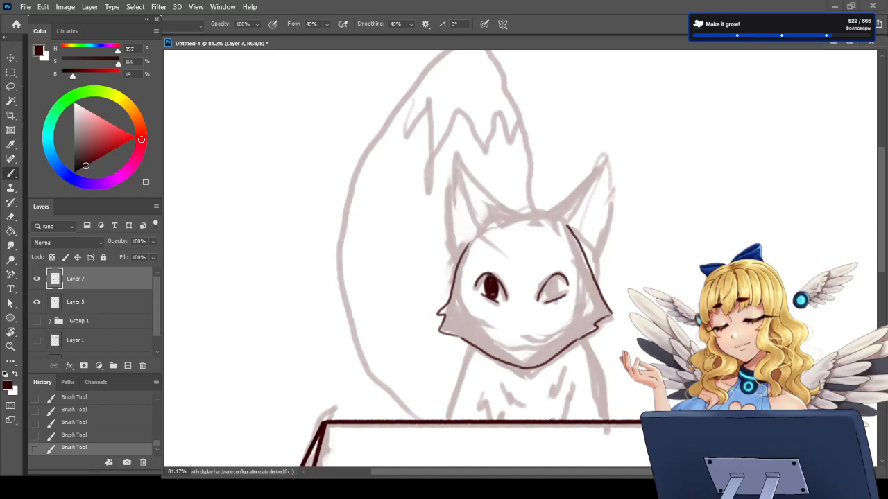
{"action": "mouse_move", "coordinate": [554, 304]}
{"action": "left_mouse_down"}
{"action": "mouse_move", "coordinate": [558, 282]}
{"action": "mouse_move", "coordinate": [546, 291]}
{"action": "mouse_move", "coordinate": [556, 304]}
{"action": "mouse_move", "coordinate": [548, 298]}
{"action": "mouse_move", "coordinate": [554, 275]}
{"action": "left_mouse_up"}
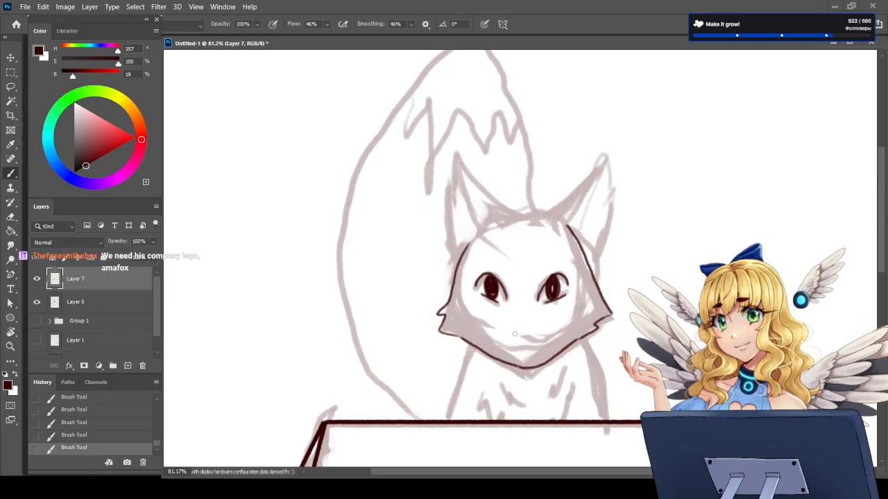
Step: Draw a small triangular nose, tidy the chin line and add a short curved mouth beneath the nose
{"action": "mouse_move", "coordinate": [516, 335]}
{"action": "left_mouse_down"}
{"action": "mouse_move", "coordinate": [558, 364]}
{"action": "mouse_move", "coordinate": [514, 386]}
{"action": "mouse_move", "coordinate": [522, 365]}
{"action": "mouse_move", "coordinate": [568, 347]}
{"action": "left_mouse_up"}
{"action": "key", "text": "e"}
{"action": "key", "text": "b"}
{"action": "key", "text": "e"}
{"action": "key", "text": "b"}
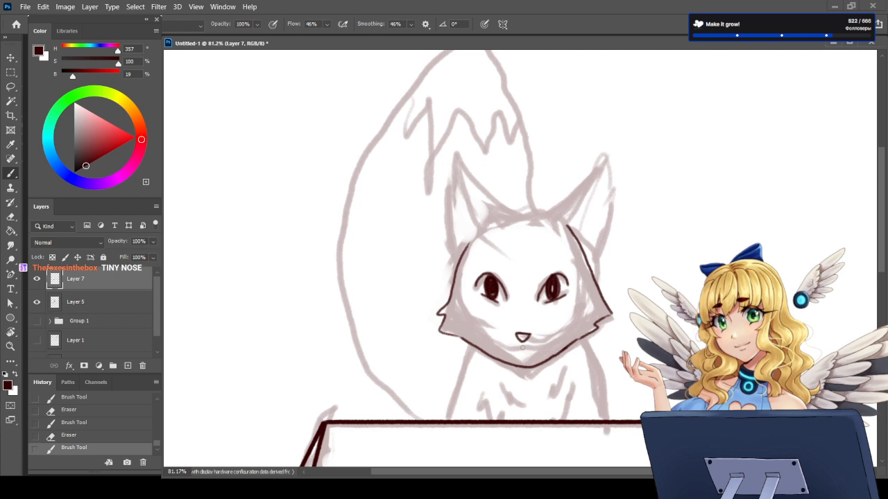
{"action": "mouse_move", "coordinate": [521, 345]}
{"action": "left_mouse_down"}
{"action": "mouse_move", "coordinate": [524, 376]}
{"action": "mouse_move", "coordinate": [523, 348]}
{"action": "left_mouse_up"}
{"action": "left_click_drag", "start_coordinate": [509, 354], "coordinate": [540, 354]}
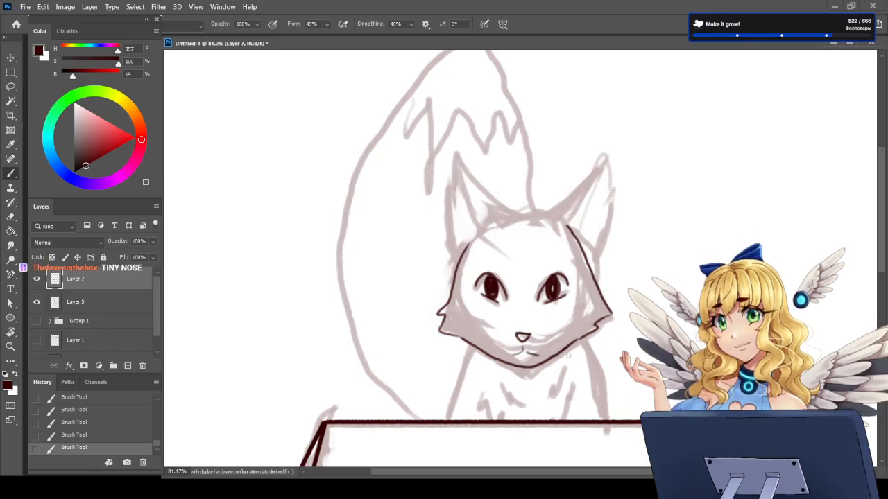
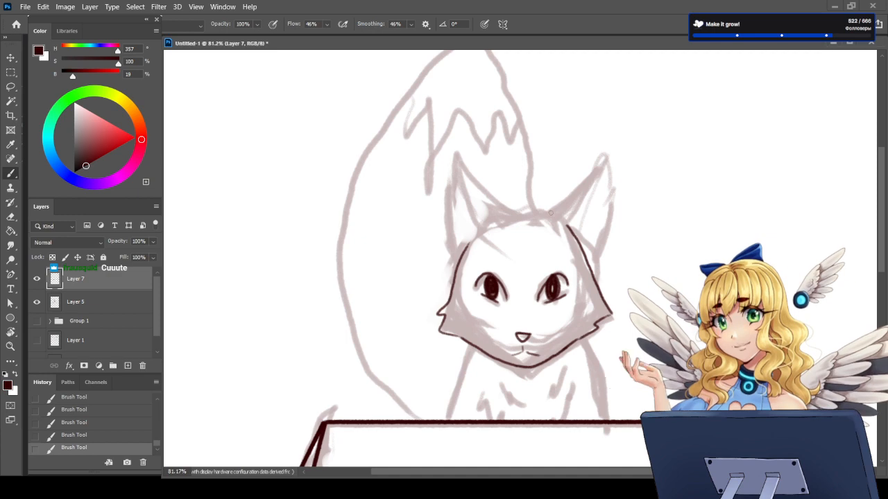
Step: Ink both pointed ears with their inner lines and the short line across the top of the fox's head
{"action": "mouse_move", "coordinate": [548, 208]}
{"action": "left_mouse_down"}
{"action": "mouse_move", "coordinate": [603, 162]}
{"action": "mouse_move", "coordinate": [606, 226]}
{"action": "left_mouse_up"}
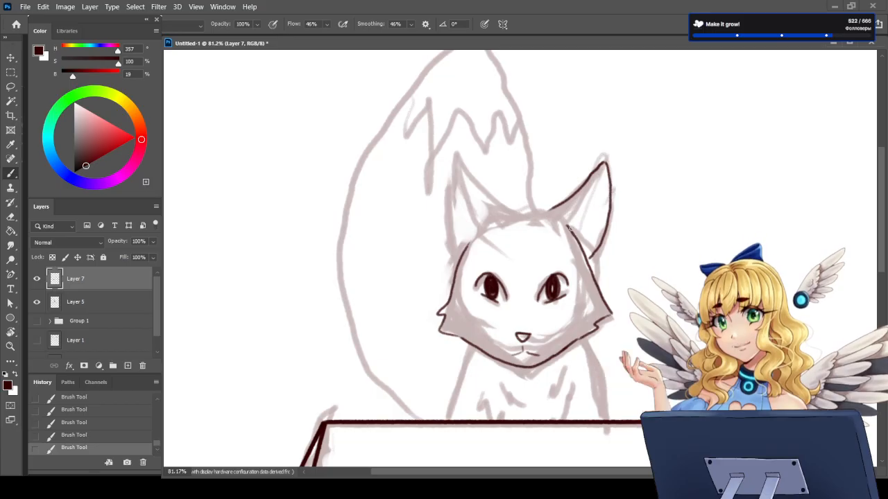
{"action": "left_click_drag", "start_coordinate": [580, 219], "coordinate": [598, 183]}
{"action": "left_click_drag", "start_coordinate": [538, 208], "coordinate": [508, 210]}
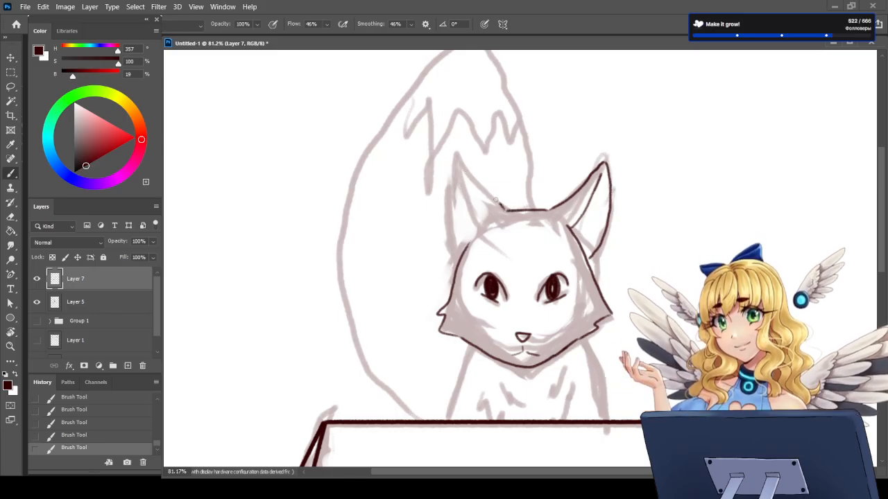
{"action": "left_click_drag", "start_coordinate": [500, 208], "coordinate": [456, 156]}
{"action": "left_click_drag", "start_coordinate": [452, 162], "coordinate": [448, 185]}
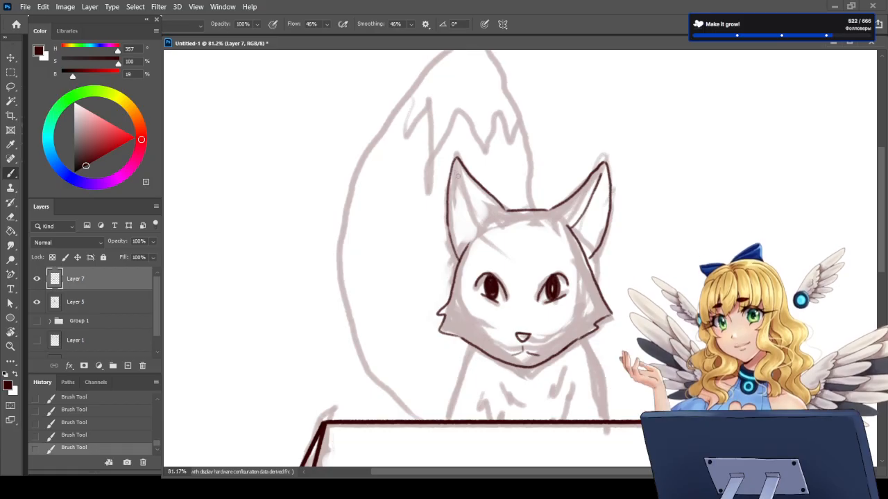
{"action": "left_click_drag", "start_coordinate": [458, 183], "coordinate": [478, 237]}
Step: Ink the two sides of the fox's body down to the box edge and the jagged fur tufts on its chest
{"action": "left_click_drag", "start_coordinate": [470, 346], "coordinate": [441, 421]}
{"action": "left_click_drag", "start_coordinate": [582, 340], "coordinate": [608, 421]}
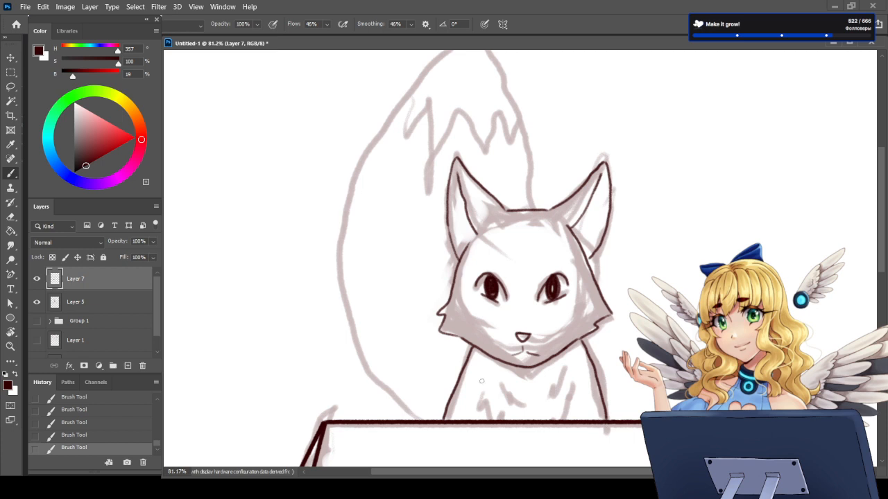
{"action": "mouse_move", "coordinate": [481, 399]}
{"action": "left_mouse_down"}
{"action": "mouse_move", "coordinate": [479, 416]}
{"action": "mouse_move", "coordinate": [486, 406]}
{"action": "mouse_move", "coordinate": [490, 421]}
{"action": "left_mouse_up"}
{"action": "left_click_drag", "start_coordinate": [573, 386], "coordinate": [567, 425]}
{"action": "left_click_drag", "start_coordinate": [502, 393], "coordinate": [515, 411]}
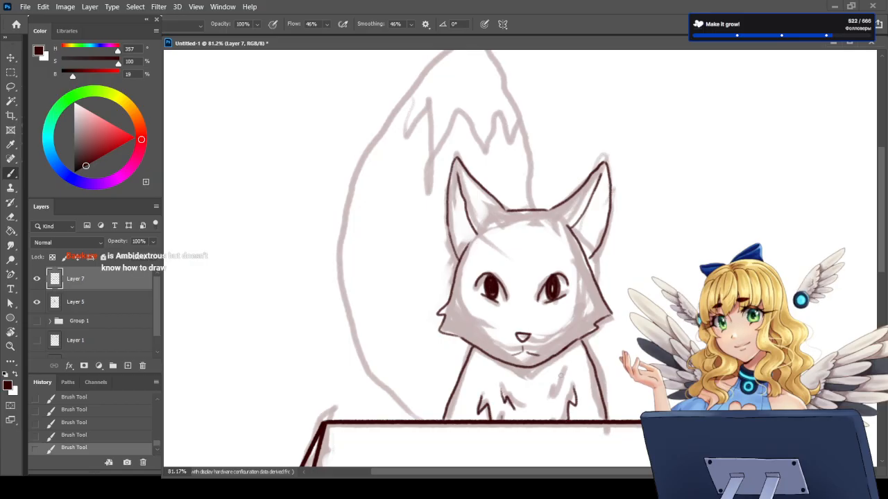
{"action": "left_click_drag", "start_coordinate": [563, 376], "coordinate": [553, 406]}
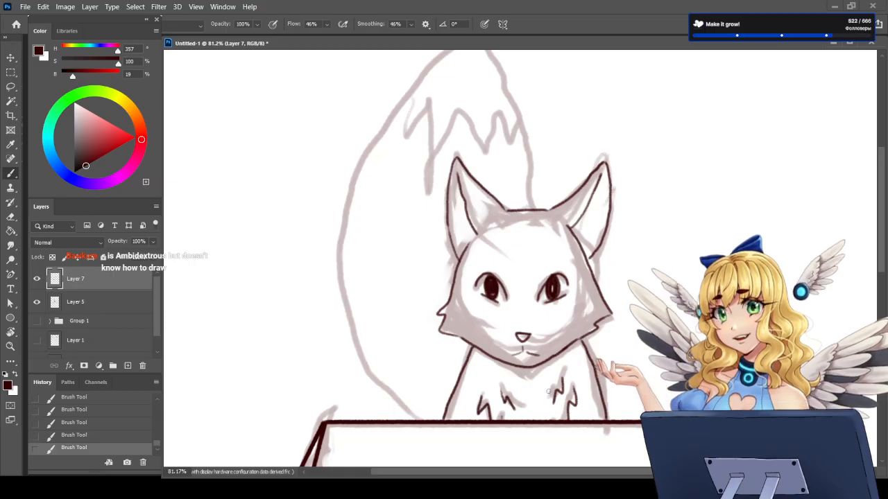
Step: Set the brush smoothing to 54% and ink the bushy tail's outline and the zigzag fur marking near its tip
{"action": "scroll", "coordinate": [483, 354], "scroll_direction": "down", "scroll_amount": 1}
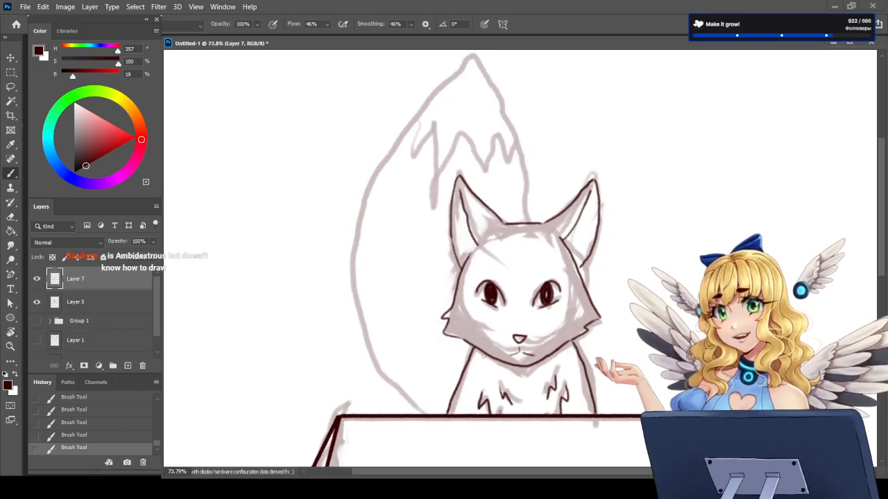
{"action": "left_click_drag", "start_coordinate": [882, 226], "coordinate": [881, 217]}
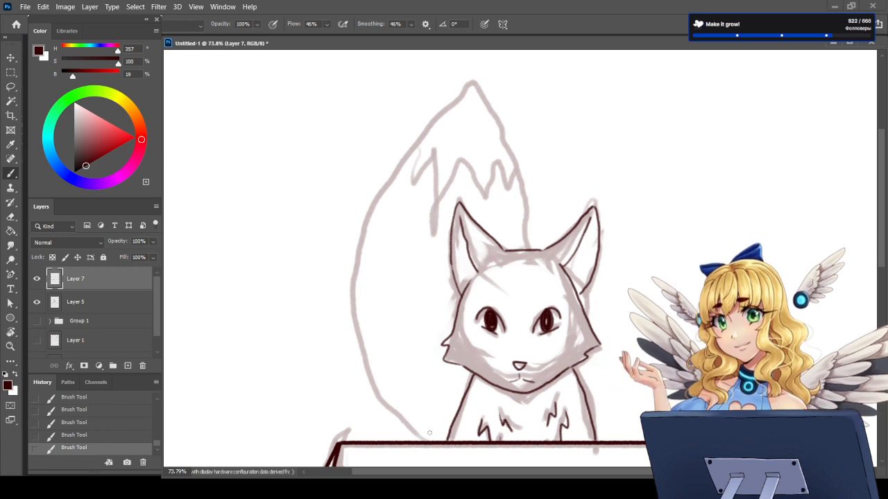
{"action": "left_click", "coordinate": [410, 25]}
{"action": "left_click", "coordinate": [564, 39]}
{"action": "mouse_move", "coordinate": [454, 99]}
{"action": "left_mouse_down"}
{"action": "mouse_move", "coordinate": [380, 194]}
{"action": "mouse_move", "coordinate": [358, 256]}
{"action": "mouse_move", "coordinate": [355, 347]}
{"action": "left_mouse_up"}
{"action": "key", "text": "ctrl+z"}
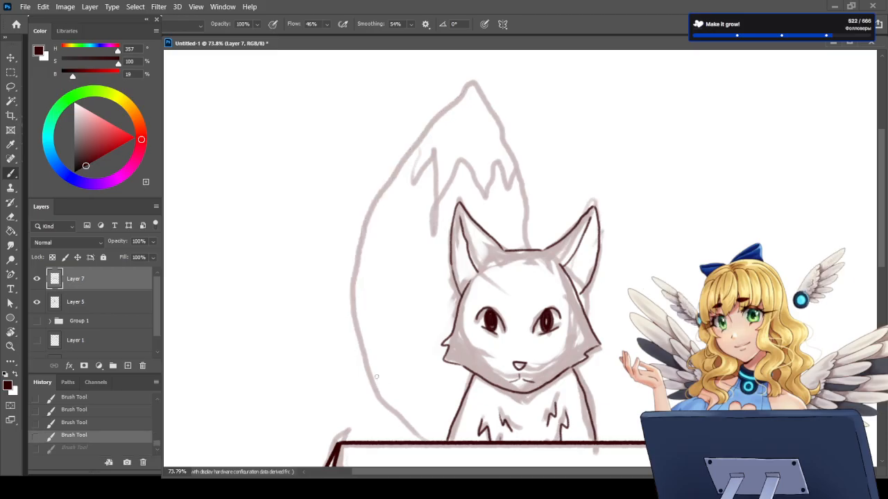
{"action": "mouse_move", "coordinate": [450, 102]}
{"action": "left_mouse_down"}
{"action": "mouse_move", "coordinate": [376, 204]}
{"action": "mouse_move", "coordinate": [356, 274]}
{"action": "mouse_move", "coordinate": [362, 339]}
{"action": "mouse_move", "coordinate": [386, 397]}
{"action": "mouse_move", "coordinate": [426, 447]}
{"action": "left_mouse_up"}
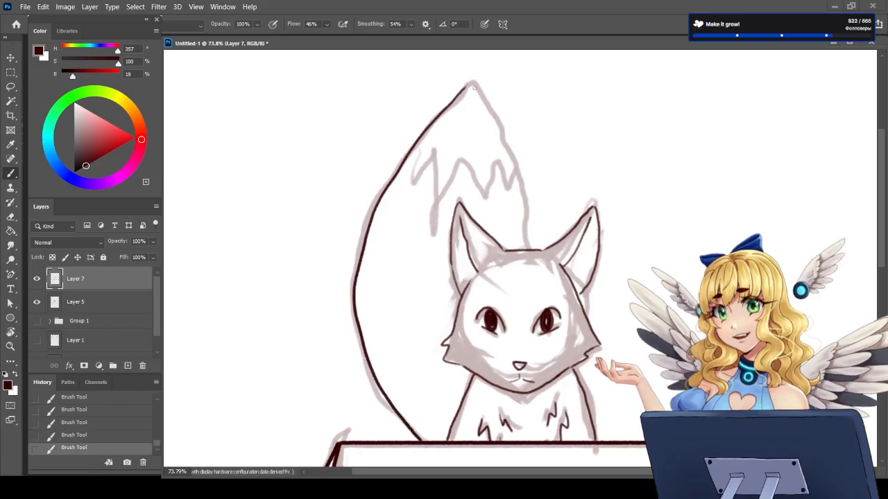
{"action": "mouse_move", "coordinate": [473, 84]}
{"action": "left_mouse_down"}
{"action": "mouse_move", "coordinate": [519, 174]}
{"action": "mouse_move", "coordinate": [529, 248]}
{"action": "left_mouse_up"}
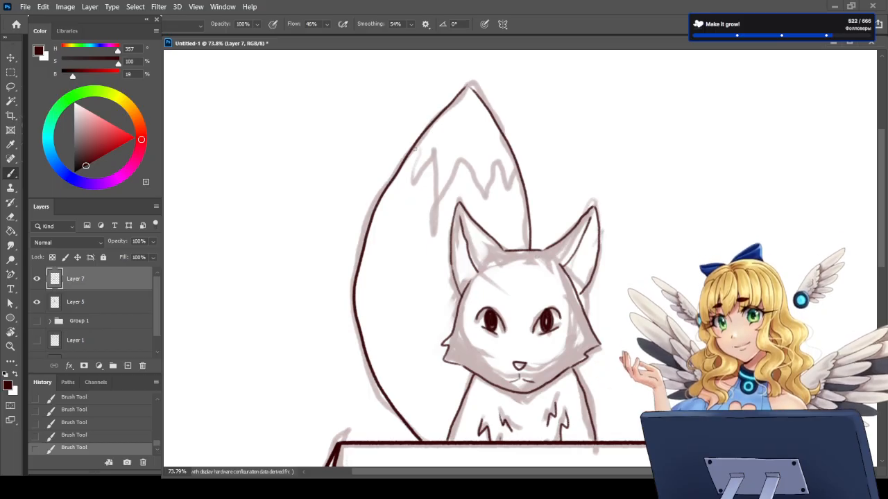
{"action": "mouse_move", "coordinate": [416, 148]}
{"action": "left_mouse_down"}
{"action": "mouse_move", "coordinate": [411, 179]}
{"action": "mouse_move", "coordinate": [427, 152]}
{"action": "mouse_move", "coordinate": [431, 212]}
{"action": "mouse_move", "coordinate": [470, 175]}
{"action": "mouse_move", "coordinate": [474, 154]}
{"action": "mouse_move", "coordinate": [497, 200]}
{"action": "mouse_move", "coordinate": [497, 157]}
{"action": "mouse_move", "coordinate": [514, 184]}
{"action": "left_mouse_up"}
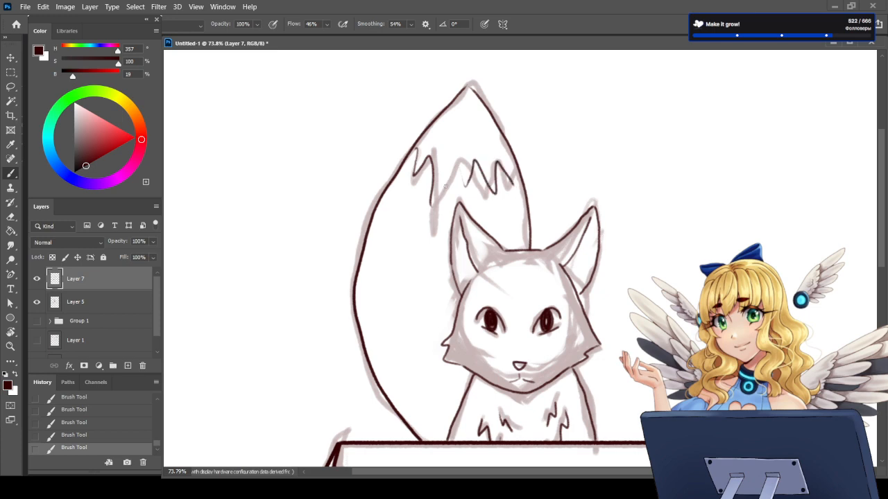
{"action": "left_click_drag", "start_coordinate": [458, 165], "coordinate": [459, 162]}
Step: Hide the Layer 5 sketch and add a new layer directly above it, beneath the Layer 7 line art
{"action": "left_click", "coordinate": [36, 303]}
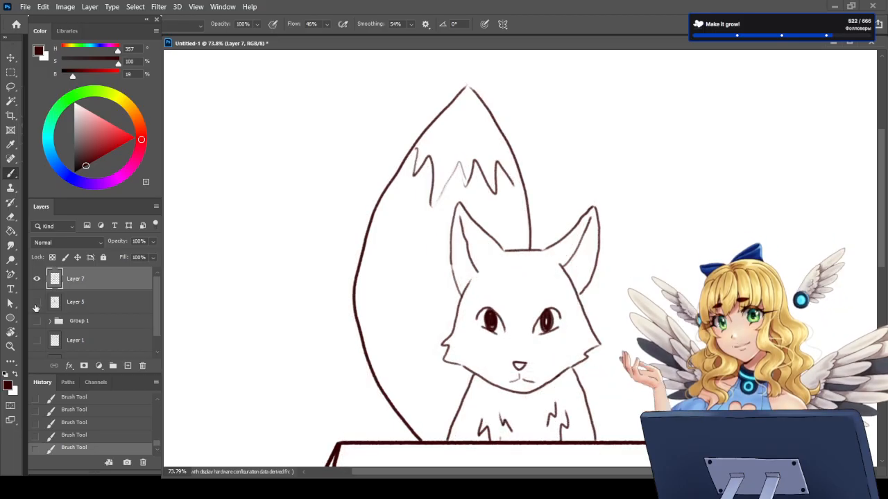
{"action": "left_click", "coordinate": [90, 302]}
{"action": "left_click", "coordinate": [128, 365]}
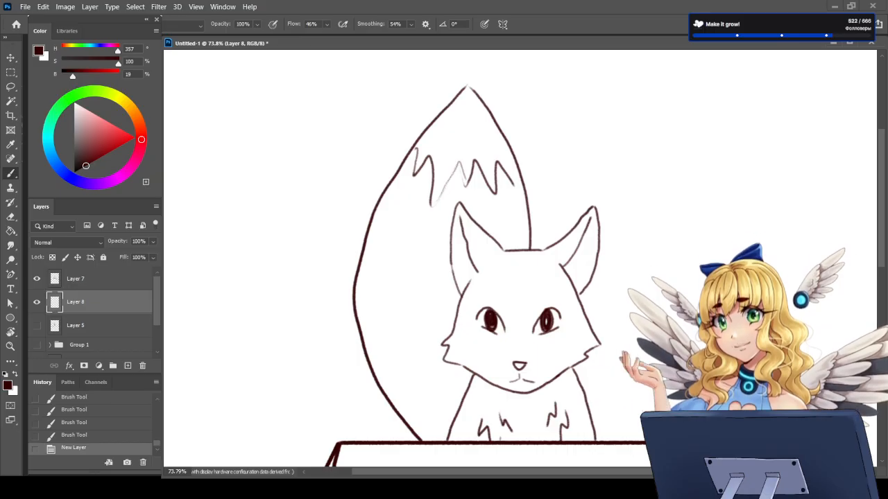
{"action": "left_click", "coordinate": [137, 119]}
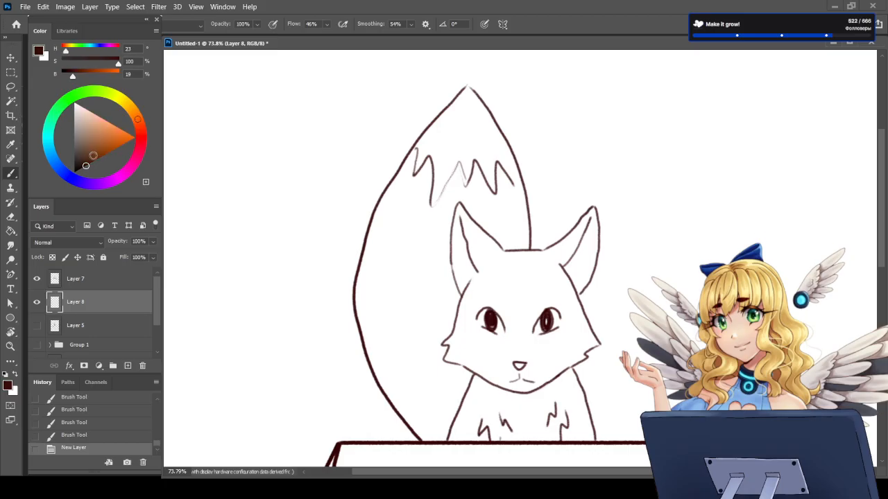
{"action": "mouse_move", "coordinate": [94, 156]}
{"action": "left_mouse_down"}
{"action": "mouse_move", "coordinate": [98, 146]}
{"action": "mouse_move", "coordinate": [88, 152]}
{"action": "left_mouse_up"}
{"action": "left_click", "coordinate": [138, 125]}
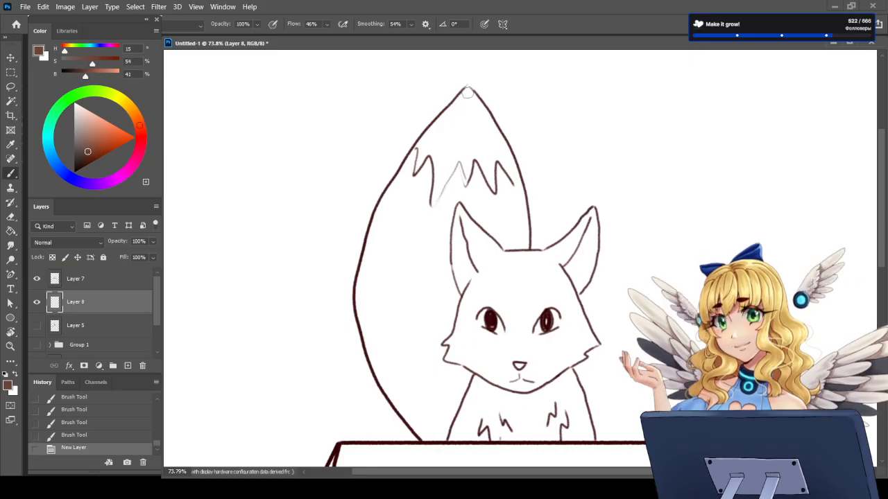
{"action": "left_click_drag", "start_coordinate": [468, 93], "coordinate": [454, 109]}
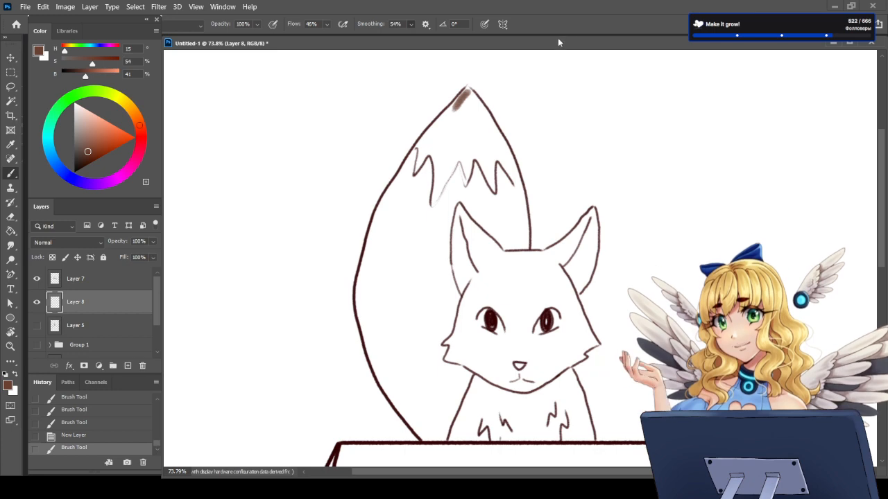
{"action": "key", "text": "alt+3"}
{"action": "key", "text": "alt+8"}
{"action": "key", "text": "ctrl+z"}
{"action": "key", "text": "F5"}
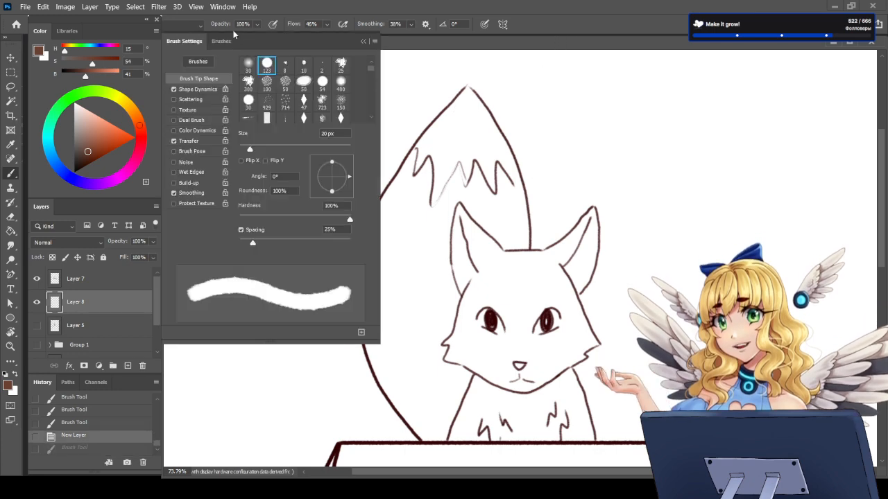
{"action": "left_click", "coordinate": [225, 41]}
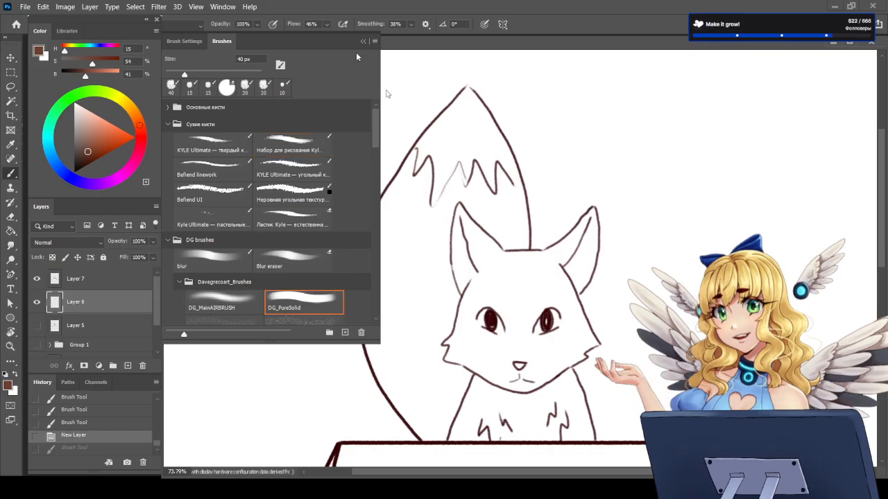
{"action": "key", "text": "F5"}
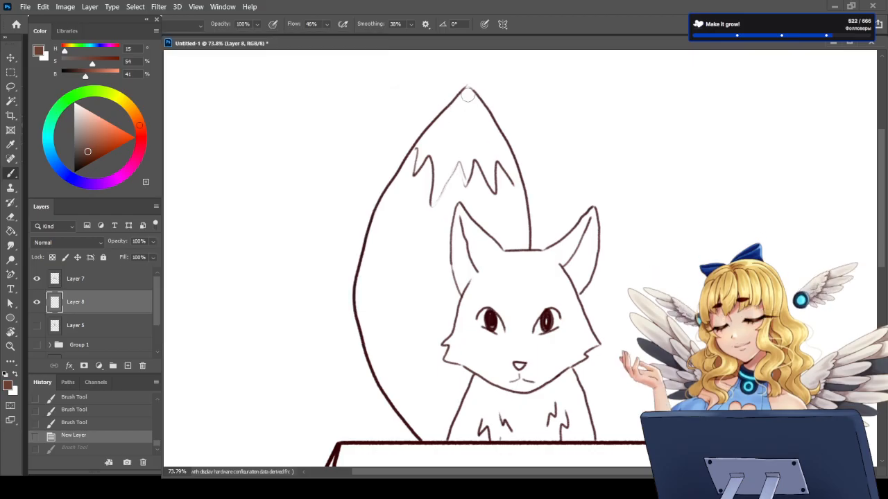
Step: Set the brush flow to 100% and the smoothing to 16%
{"action": "left_click_drag", "start_coordinate": [326, 24], "coordinate": [471, 39]}
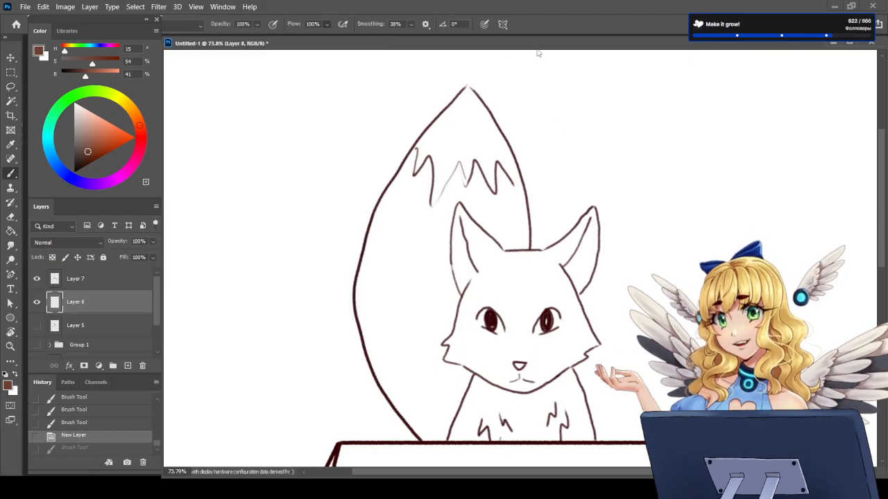
{"action": "left_click", "coordinate": [410, 25]}
{"action": "left_click_drag", "start_coordinate": [411, 34], "coordinate": [395, 35]}
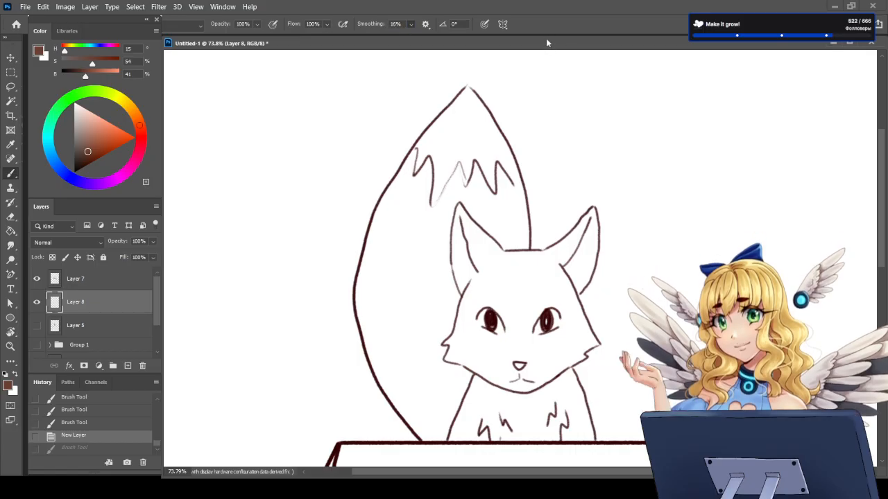
{"action": "left_click_drag", "start_coordinate": [467, 88], "coordinate": [449, 117]}
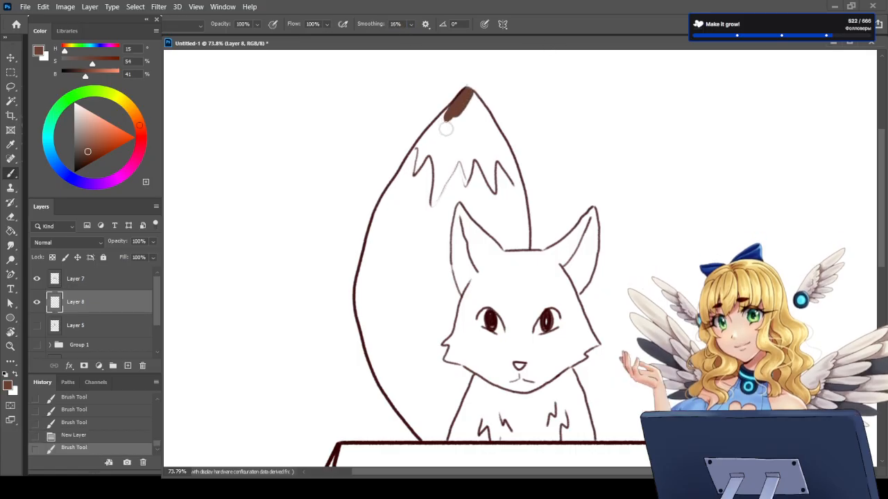
{"action": "key", "text": "ctrl+z"}
{"action": "key", "text": "ctrl+z"}
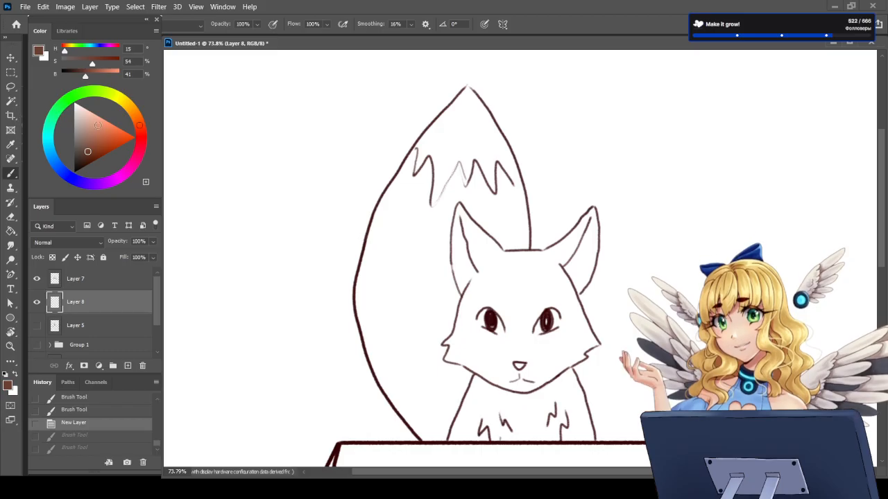
Step: Choose a medium brown (hue 23, saturation 42, brightness 55) and paint it from the tail tip down across half the fox's face
{"action": "left_click_drag", "start_coordinate": [83, 151], "coordinate": [88, 142]}
{"action": "left_click", "coordinate": [138, 121]}
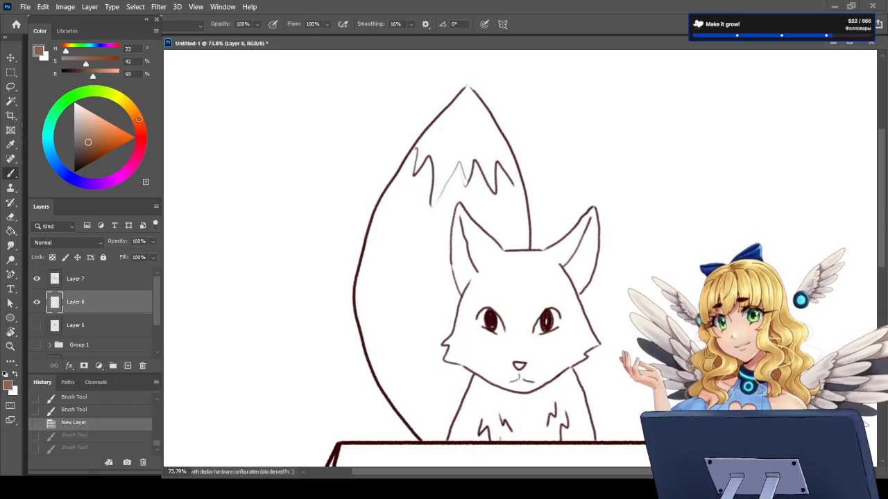
{"action": "mouse_move", "coordinate": [466, 88]}
{"action": "left_mouse_down"}
{"action": "mouse_move", "coordinate": [394, 193]}
{"action": "mouse_move", "coordinate": [450, 123]}
{"action": "mouse_move", "coordinate": [433, 151]}
{"action": "left_mouse_up"}
{"action": "left_click_drag", "start_coordinate": [425, 178], "coordinate": [442, 131]}
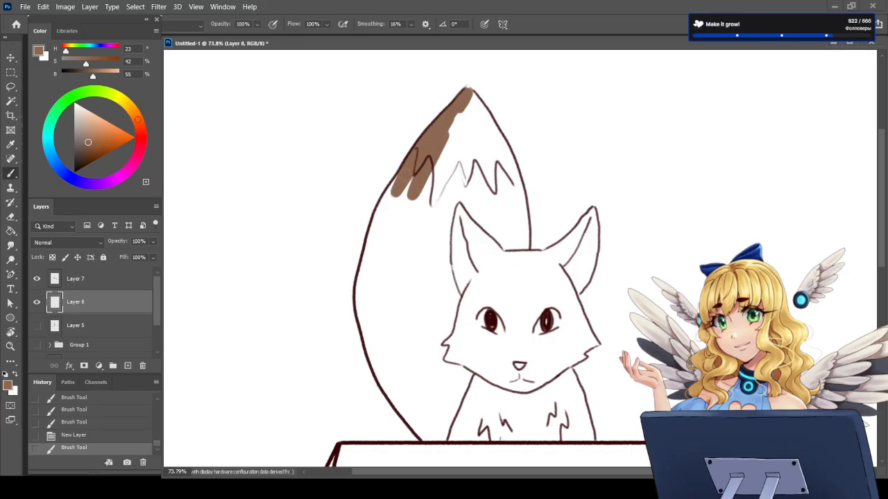
{"action": "mouse_move", "coordinate": [413, 196]}
{"action": "left_mouse_down"}
{"action": "mouse_move", "coordinate": [428, 208]}
{"action": "mouse_move", "coordinate": [441, 195]}
{"action": "left_mouse_up"}
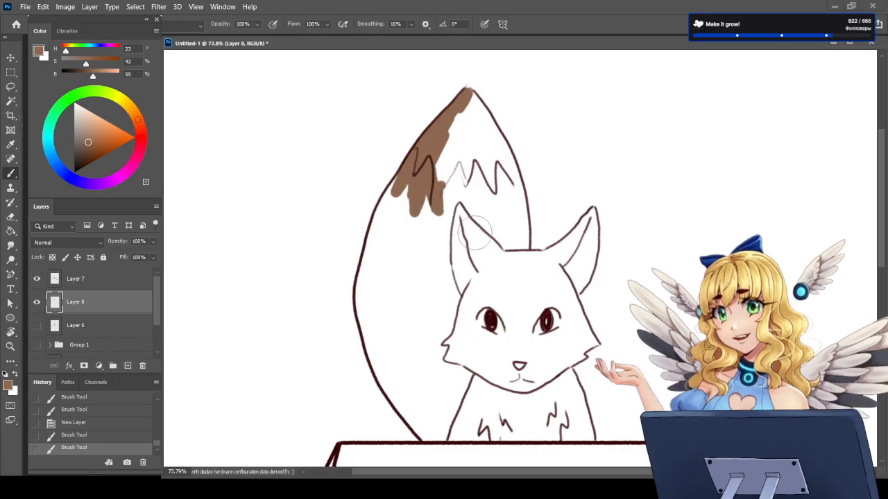
{"action": "mouse_move", "coordinate": [451, 158]}
{"action": "left_mouse_down"}
{"action": "mouse_move", "coordinate": [460, 242]}
{"action": "mouse_move", "coordinate": [482, 267]}
{"action": "mouse_move", "coordinate": [463, 123]}
{"action": "mouse_move", "coordinate": [486, 160]}
{"action": "mouse_move", "coordinate": [494, 208]}
{"action": "left_mouse_up"}
{"action": "mouse_move", "coordinate": [450, 175]}
{"action": "left_mouse_down"}
{"action": "mouse_move", "coordinate": [457, 271]}
{"action": "mouse_move", "coordinate": [416, 215]}
{"action": "mouse_move", "coordinate": [421, 312]}
{"action": "mouse_move", "coordinate": [420, 274]}
{"action": "mouse_move", "coordinate": [430, 254]}
{"action": "mouse_move", "coordinate": [459, 344]}
{"action": "mouse_move", "coordinate": [450, 260]}
{"action": "mouse_move", "coordinate": [484, 401]}
{"action": "mouse_move", "coordinate": [478, 274]}
{"action": "mouse_move", "coordinate": [510, 382]}
{"action": "mouse_move", "coordinate": [479, 149]}
{"action": "mouse_move", "coordinate": [503, 166]}
{"action": "mouse_move", "coordinate": [515, 248]}
{"action": "mouse_move", "coordinate": [514, 222]}
{"action": "left_mouse_up"}
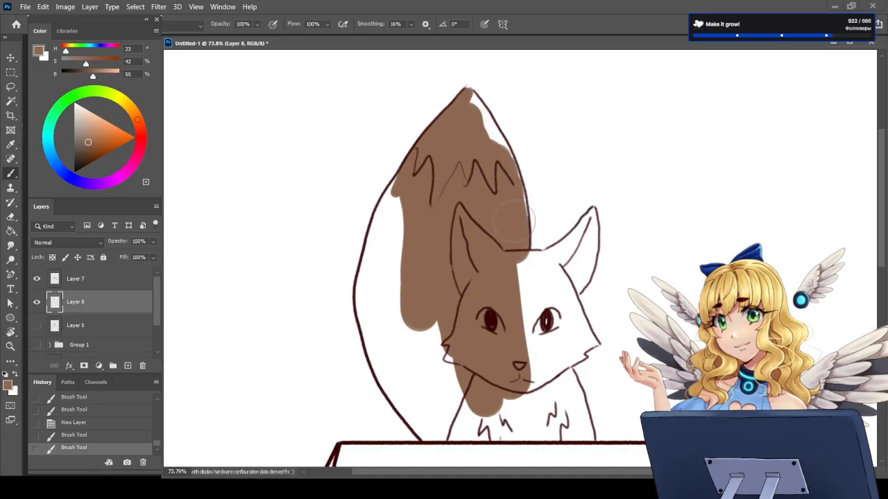
{"action": "left_click_drag", "start_coordinate": [502, 163], "coordinate": [487, 143]}
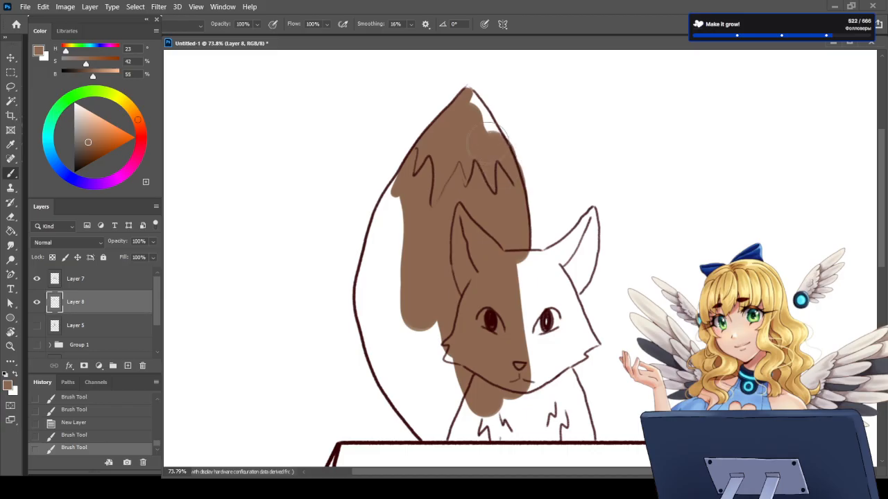
Step: Erase the colour spilling past the tail's edge beside the head, and extend the brown over the forehead, chest and lower tail
{"action": "key", "text": "e"}
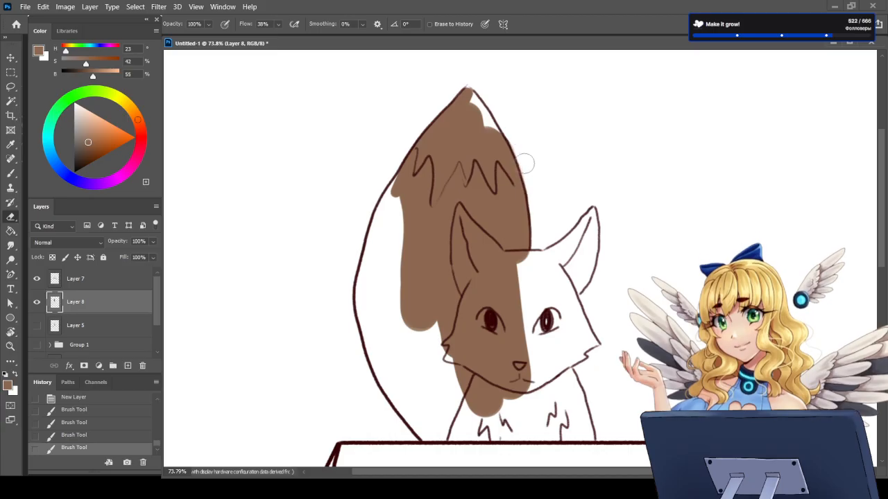
{"action": "left_click_drag", "start_coordinate": [528, 169], "coordinate": [536, 204]}
{"action": "key", "text": "b"}
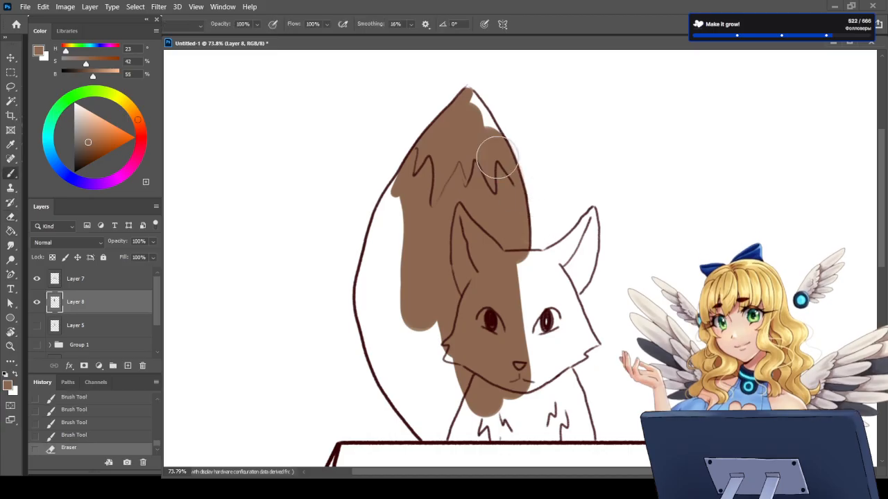
{"action": "mouse_move", "coordinate": [513, 286]}
{"action": "left_mouse_down"}
{"action": "mouse_move", "coordinate": [542, 271]}
{"action": "mouse_move", "coordinate": [527, 345]}
{"action": "mouse_move", "coordinate": [521, 299]}
{"action": "mouse_move", "coordinate": [516, 430]}
{"action": "mouse_move", "coordinate": [502, 407]}
{"action": "mouse_move", "coordinate": [480, 417]}
{"action": "mouse_move", "coordinate": [480, 448]}
{"action": "mouse_move", "coordinate": [509, 394]}
{"action": "mouse_move", "coordinate": [534, 441]}
{"action": "mouse_move", "coordinate": [555, 445]}
{"action": "mouse_move", "coordinate": [498, 376]}
{"action": "mouse_move", "coordinate": [479, 407]}
{"action": "mouse_move", "coordinate": [438, 380]}
{"action": "left_mouse_up"}
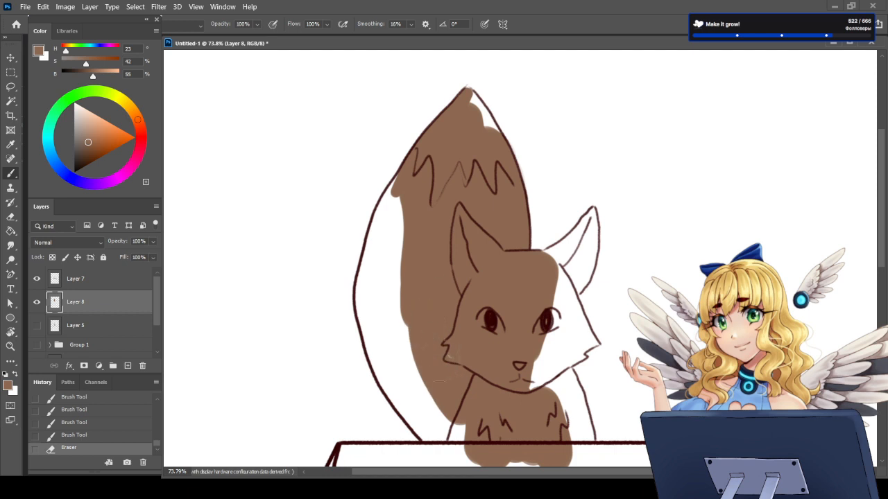
{"action": "mouse_move", "coordinate": [406, 326]}
{"action": "left_mouse_down"}
{"action": "mouse_move", "coordinate": [392, 212]}
{"action": "mouse_move", "coordinate": [382, 242]}
{"action": "mouse_move", "coordinate": [400, 347]}
{"action": "mouse_move", "coordinate": [449, 415]}
{"action": "mouse_move", "coordinate": [514, 415]}
{"action": "left_mouse_up"}
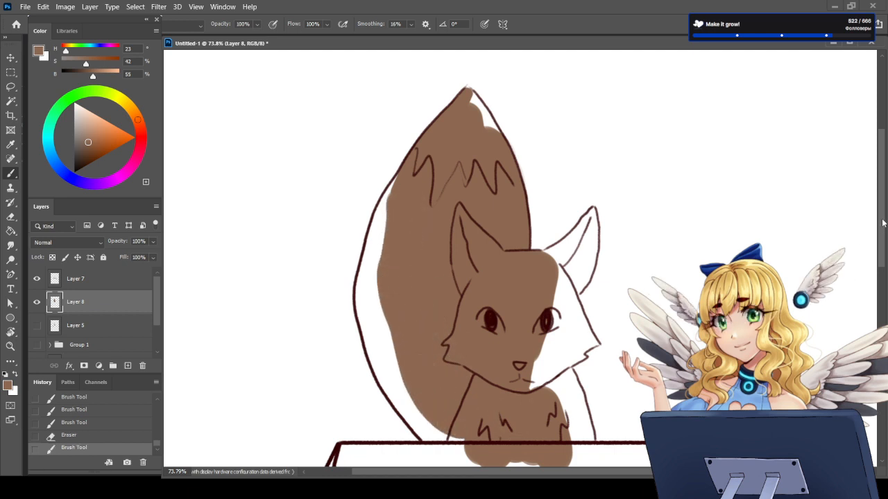
Step: Extend the brown down the fox's chest and roughly across the box's front flap and front panel
{"action": "scroll", "coordinate": [883, 231], "scroll_direction": "down", "scroll_amount": 5}
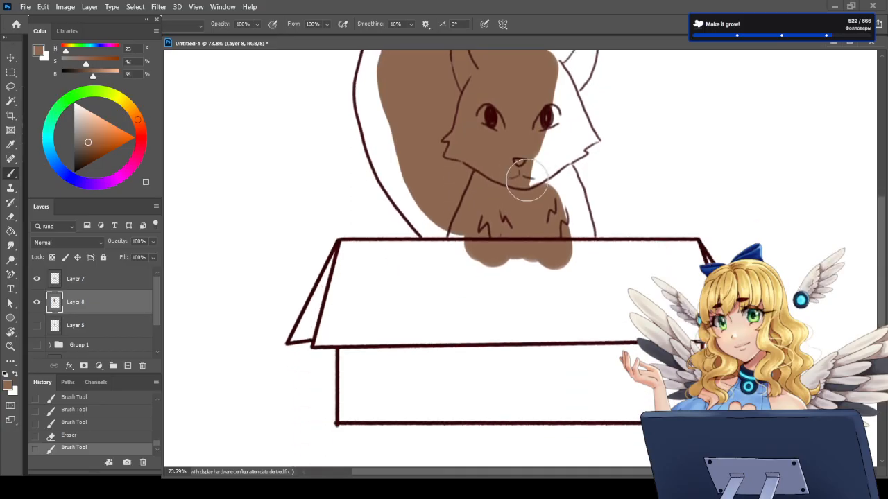
{"action": "mouse_move", "coordinate": [520, 175]}
{"action": "left_mouse_down"}
{"action": "mouse_move", "coordinate": [545, 164]}
{"action": "mouse_move", "coordinate": [564, 280]}
{"action": "mouse_move", "coordinate": [560, 346]}
{"action": "mouse_move", "coordinate": [515, 286]}
{"action": "mouse_move", "coordinate": [577, 312]}
{"action": "mouse_move", "coordinate": [491, 255]}
{"action": "mouse_move", "coordinate": [561, 284]}
{"action": "mouse_move", "coordinate": [408, 280]}
{"action": "mouse_move", "coordinate": [562, 311]}
{"action": "mouse_move", "coordinate": [421, 316]}
{"action": "mouse_move", "coordinate": [568, 347]}
{"action": "mouse_move", "coordinate": [393, 351]}
{"action": "mouse_move", "coordinate": [548, 365]}
{"action": "mouse_move", "coordinate": [514, 361]}
{"action": "mouse_move", "coordinate": [429, 383]}
{"action": "mouse_move", "coordinate": [587, 391]}
{"action": "mouse_move", "coordinate": [435, 391]}
{"action": "mouse_move", "coordinate": [543, 381]}
{"action": "mouse_move", "coordinate": [611, 358]}
{"action": "mouse_move", "coordinate": [445, 321]}
{"action": "mouse_move", "coordinate": [574, 317]}
{"action": "mouse_move", "coordinate": [525, 292]}
{"action": "mouse_move", "coordinate": [649, 291]}
{"action": "mouse_move", "coordinate": [496, 277]}
{"action": "mouse_move", "coordinate": [622, 268]}
{"action": "mouse_move", "coordinate": [408, 278]}
{"action": "mouse_move", "coordinate": [499, 267]}
{"action": "mouse_move", "coordinate": [375, 283]}
{"action": "mouse_move", "coordinate": [448, 309]}
{"action": "mouse_move", "coordinate": [374, 283]}
{"action": "mouse_move", "coordinate": [407, 297]}
{"action": "left_mouse_up"}
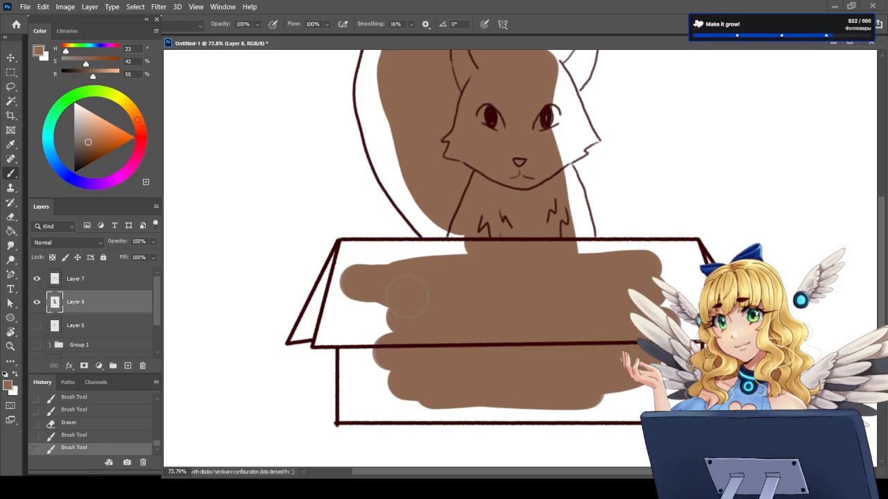
{"action": "mouse_move", "coordinate": [350, 275]}
{"action": "left_mouse_down"}
{"action": "mouse_move", "coordinate": [325, 305]}
{"action": "mouse_move", "coordinate": [325, 277]}
{"action": "mouse_move", "coordinate": [332, 296]}
{"action": "mouse_move", "coordinate": [350, 251]}
{"action": "mouse_move", "coordinate": [376, 261]}
{"action": "mouse_move", "coordinate": [451, 256]}
{"action": "left_mouse_up"}
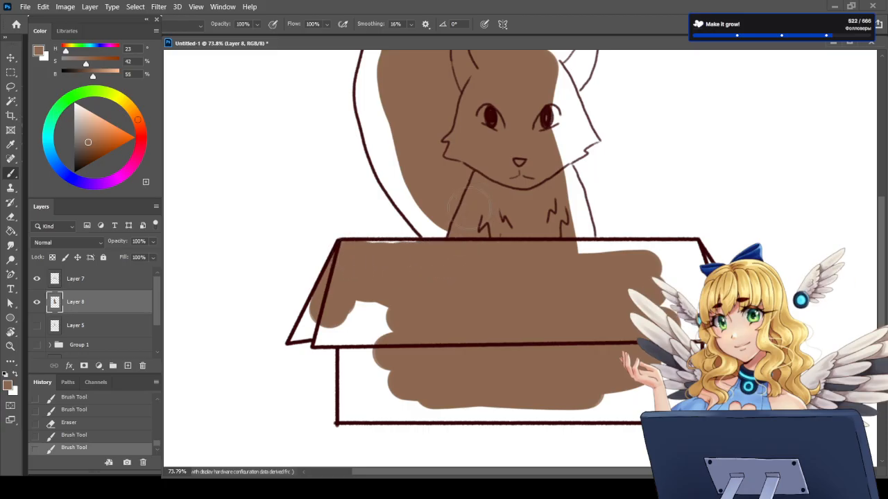
{"action": "left_click_drag", "start_coordinate": [469, 208], "coordinate": [460, 215]}
Step: Fill the box's left side flap and the left end of its front flap and front panel with brown out to the outlines
{"action": "mouse_move", "coordinate": [367, 306]}
{"action": "left_mouse_down"}
{"action": "mouse_move", "coordinate": [380, 331]}
{"action": "mouse_move", "coordinate": [355, 305]}
{"action": "mouse_move", "coordinate": [345, 319]}
{"action": "mouse_move", "coordinate": [353, 322]}
{"action": "mouse_move", "coordinate": [326, 317]}
{"action": "left_mouse_up"}
{"action": "mouse_move", "coordinate": [369, 339]}
{"action": "left_mouse_down"}
{"action": "mouse_move", "coordinate": [366, 376]}
{"action": "mouse_move", "coordinate": [361, 345]}
{"action": "mouse_move", "coordinate": [360, 404]}
{"action": "mouse_move", "coordinate": [389, 366]}
{"action": "mouse_move", "coordinate": [371, 406]}
{"action": "left_mouse_up"}
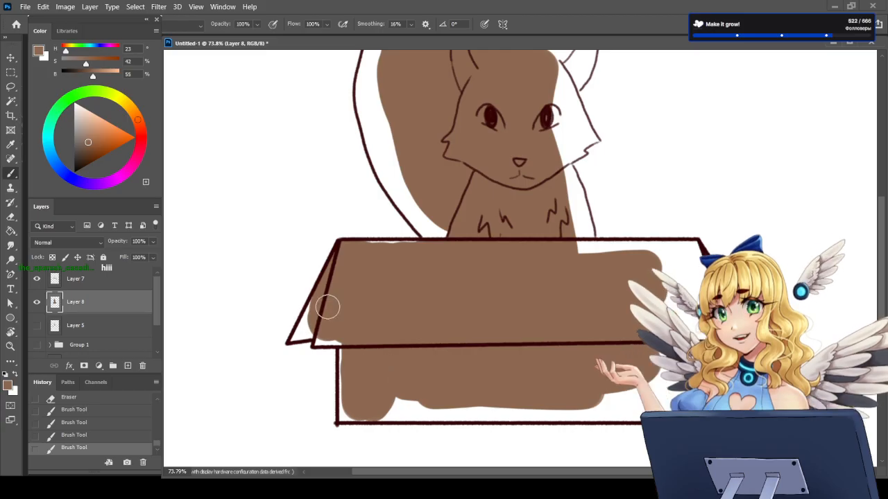
{"action": "mouse_move", "coordinate": [323, 301]}
{"action": "left_mouse_down"}
{"action": "mouse_move", "coordinate": [295, 337]}
{"action": "mouse_move", "coordinate": [329, 332]}
{"action": "mouse_move", "coordinate": [318, 342]}
{"action": "mouse_move", "coordinate": [344, 342]}
{"action": "mouse_move", "coordinate": [345, 412]}
{"action": "left_mouse_up"}
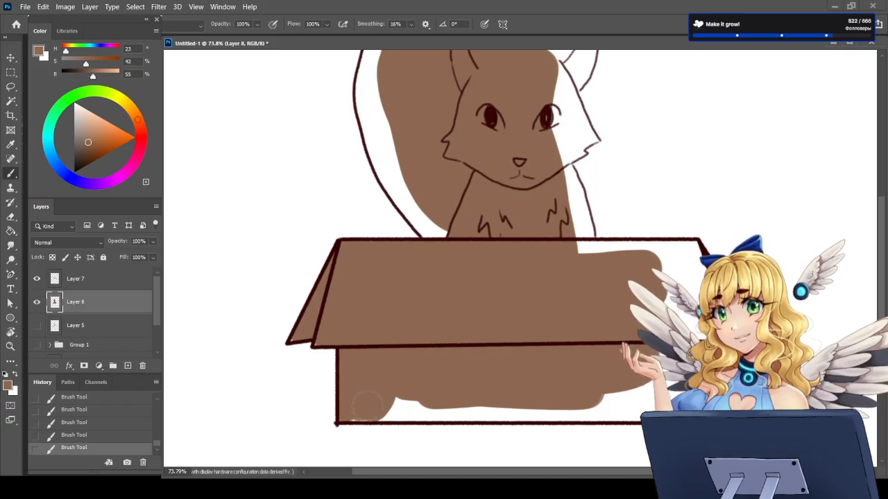
{"action": "left_click_drag", "start_coordinate": [381, 408], "coordinate": [428, 409]}
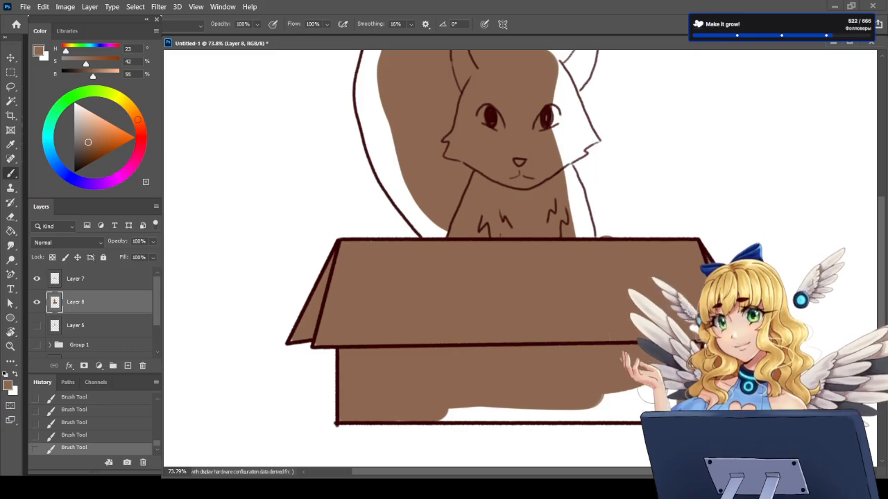
Step: Fill the box's right side and bottom strip with brown, erasing the colour spilling above the rim beside the fox
{"action": "mouse_move", "coordinate": [620, 396]}
{"action": "left_mouse_down"}
{"action": "mouse_move", "coordinate": [546, 385]}
{"action": "mouse_move", "coordinate": [529, 367]}
{"action": "left_mouse_up"}
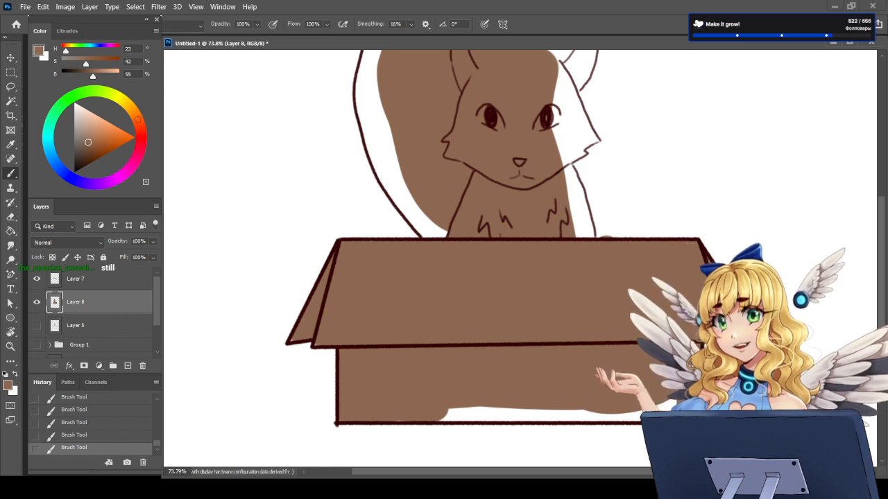
{"action": "key", "text": "e"}
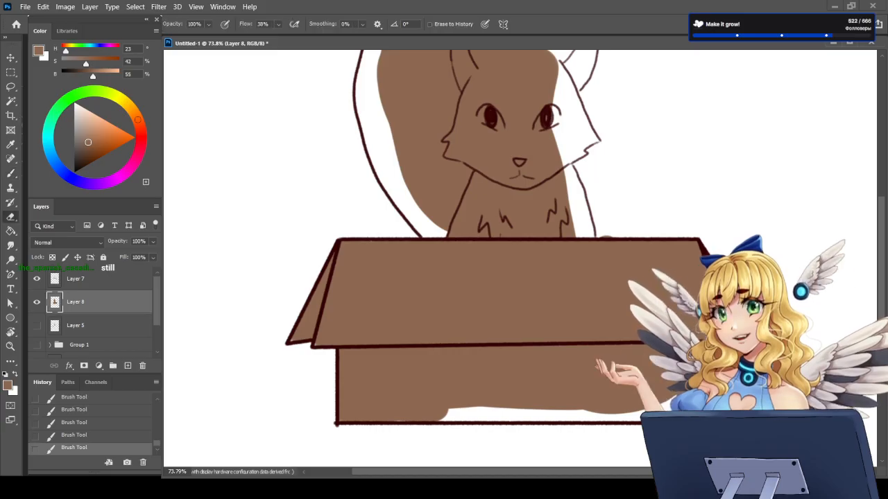
{"action": "left_click", "coordinate": [612, 229]}
{"action": "left_click", "coordinate": [622, 230]}
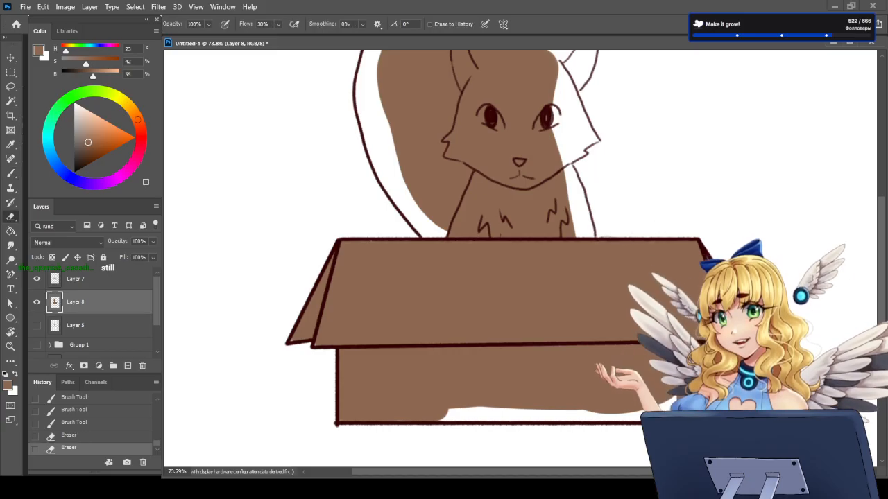
{"action": "key", "text": "b"}
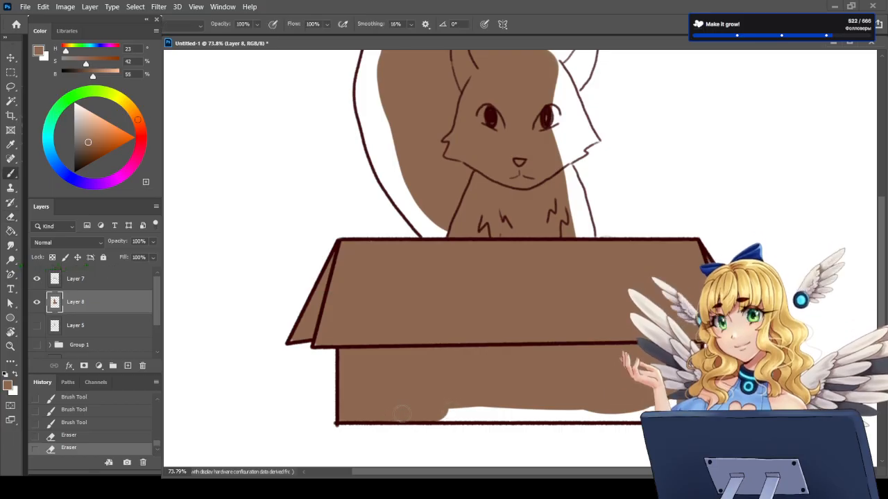
{"action": "left_click", "coordinate": [408, 414]}
{"action": "left_click_drag", "start_coordinate": [439, 413], "coordinate": [530, 415]}
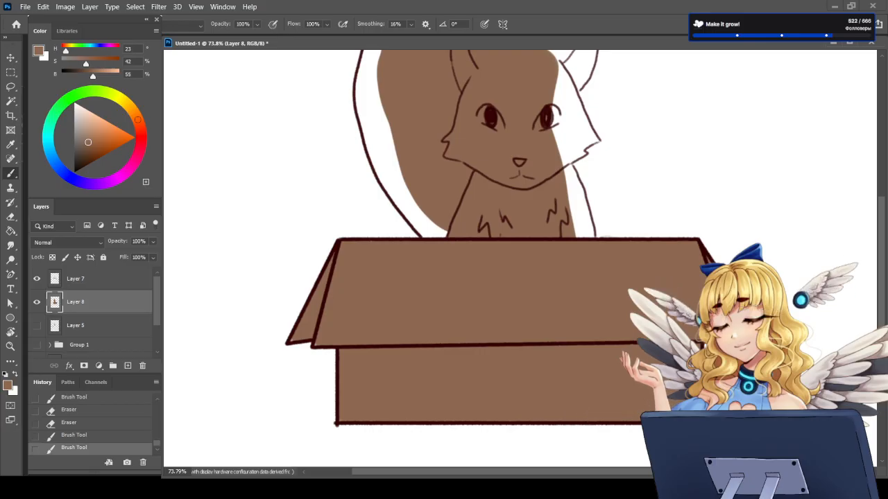
Step: Fill the rest of the tail with brown from tip to base and erase the colour spilling past its outer left edge
{"action": "scroll", "coordinate": [520, 256], "scroll_direction": "up", "scroll_amount": 5}
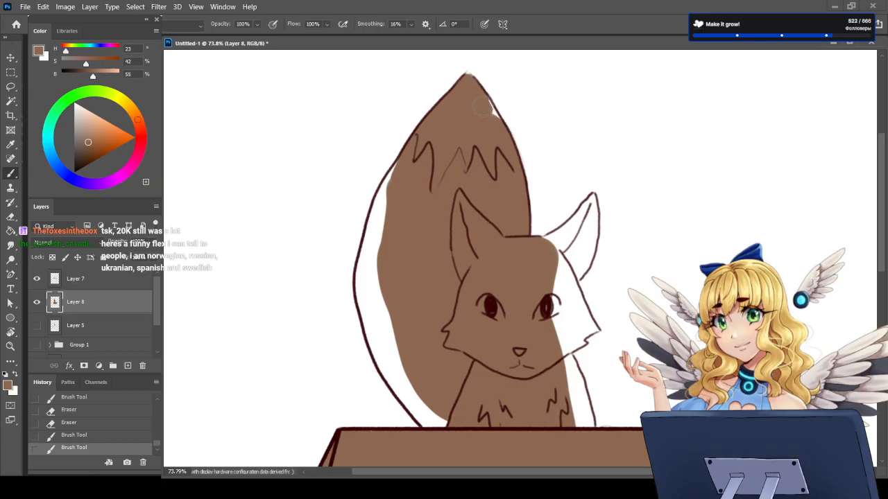
{"action": "left_click_drag", "start_coordinate": [486, 168], "coordinate": [498, 164]}
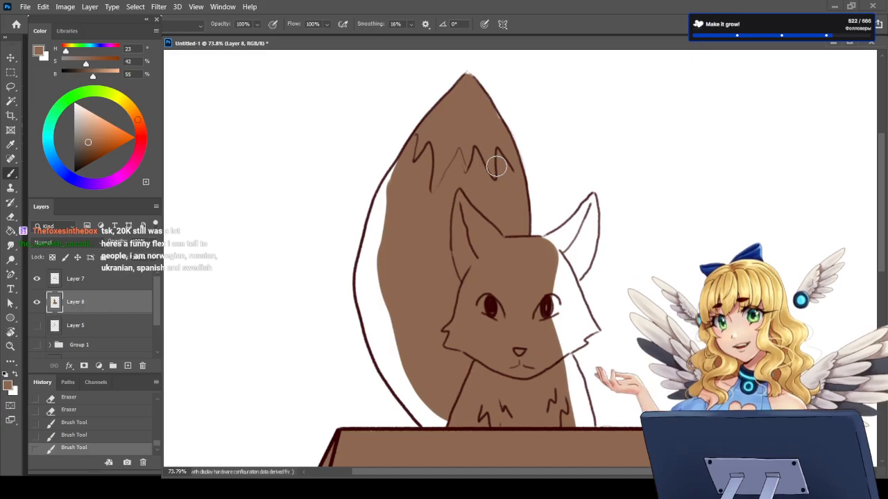
{"action": "key", "text": "bracketright"}
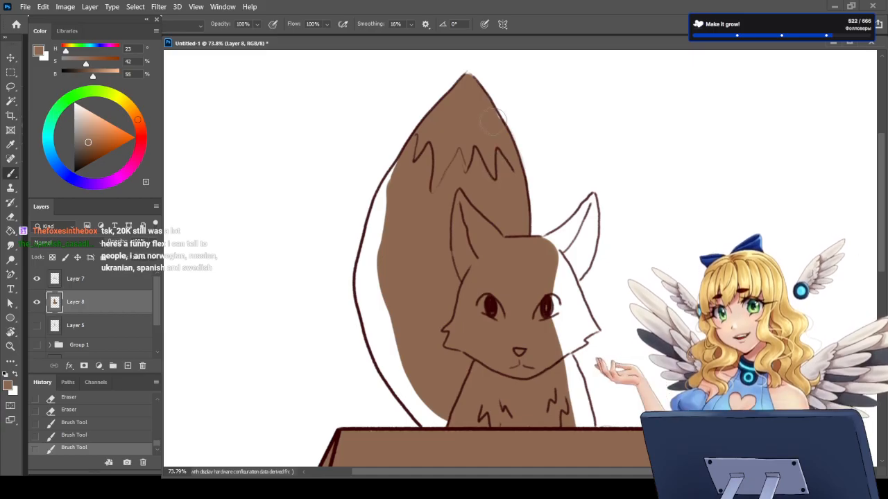
{"action": "left_click_drag", "start_coordinate": [502, 147], "coordinate": [498, 154]}
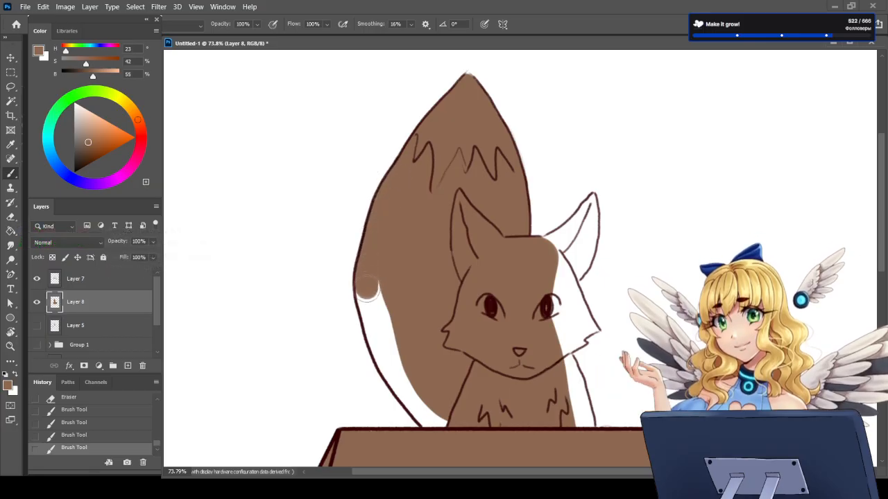
{"action": "mouse_move", "coordinate": [368, 278]}
{"action": "left_mouse_down"}
{"action": "mouse_move", "coordinate": [366, 314]}
{"action": "mouse_move", "coordinate": [397, 382]}
{"action": "mouse_move", "coordinate": [428, 420]}
{"action": "mouse_move", "coordinate": [450, 426]}
{"action": "left_mouse_up"}
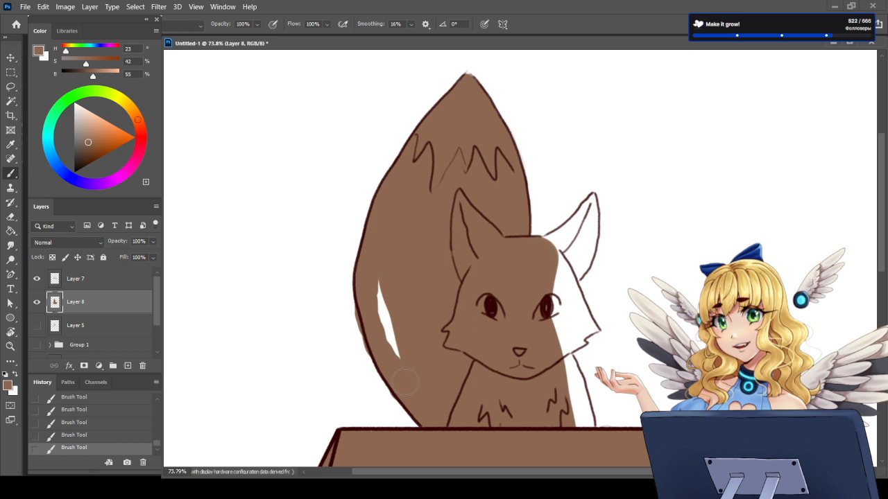
{"action": "left_click_drag", "start_coordinate": [380, 279], "coordinate": [394, 354]}
{"action": "left_click", "coordinate": [10, 217]}
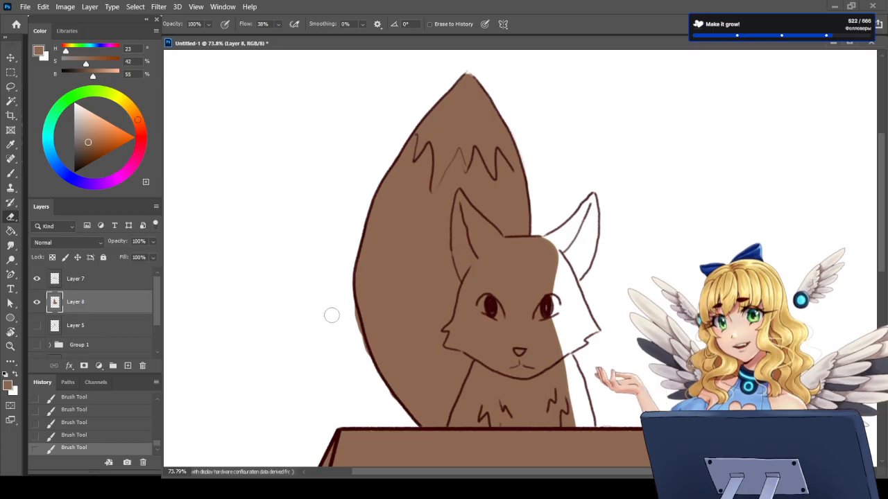
{"action": "mouse_move", "coordinate": [350, 314]}
{"action": "left_mouse_down"}
{"action": "mouse_move", "coordinate": [359, 355]}
{"action": "mouse_move", "coordinate": [388, 402]}
{"action": "mouse_move", "coordinate": [352, 358]}
{"action": "left_mouse_up"}
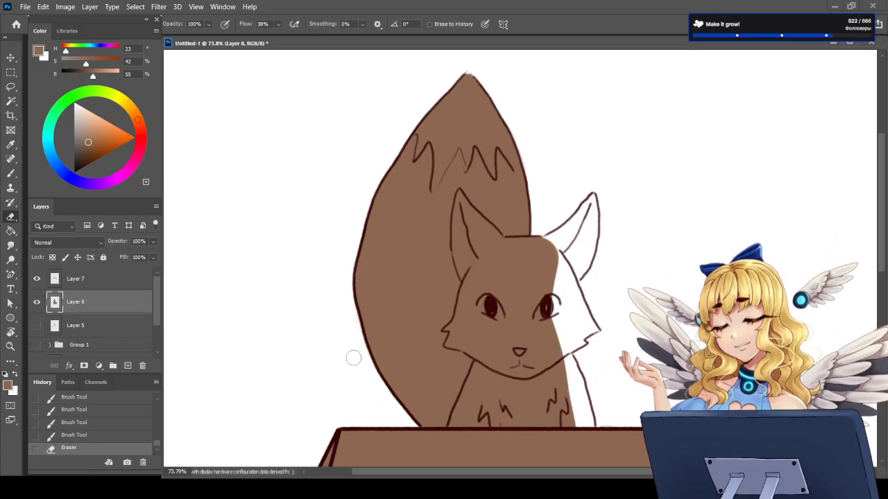
Step: Paint brown over the lower part of the fox's right ear and the unpainted right side of its face and chest
{"action": "key", "text": "b"}
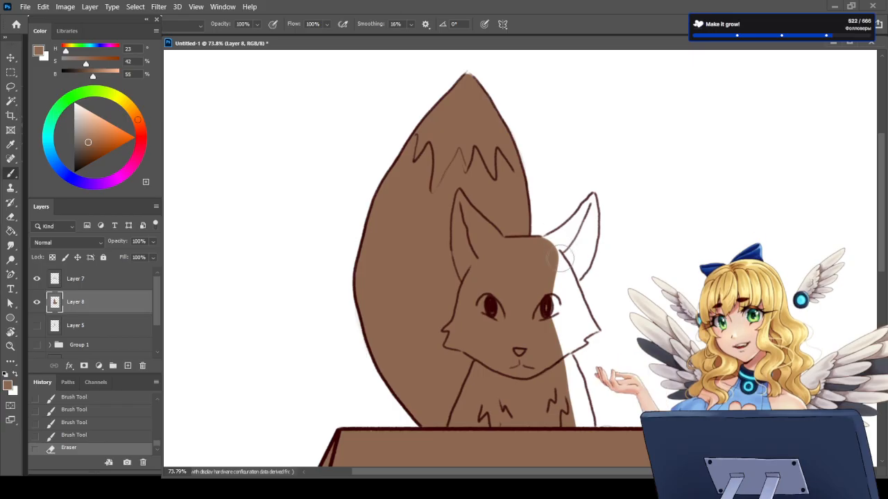
{"action": "left_click_drag", "start_coordinate": [554, 243], "coordinate": [569, 240]}
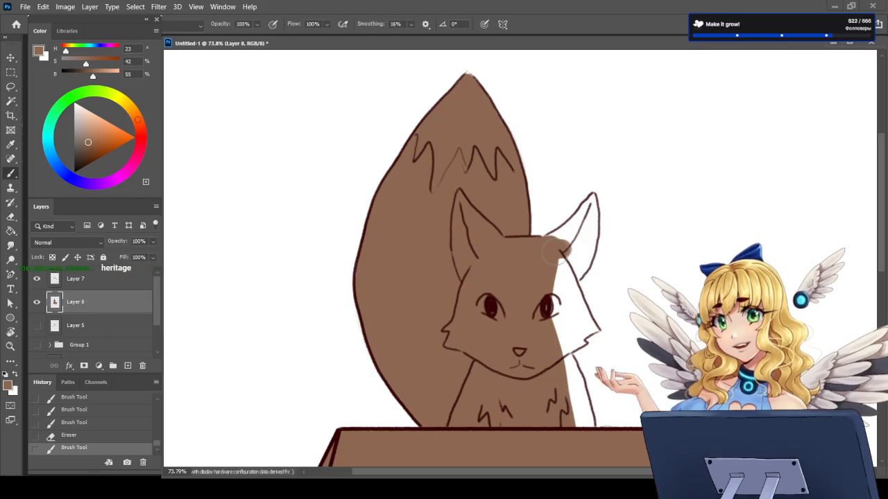
{"action": "mouse_move", "coordinate": [564, 254]}
{"action": "left_mouse_down"}
{"action": "mouse_move", "coordinate": [576, 274]}
{"action": "mouse_move", "coordinate": [576, 250]}
{"action": "mouse_move", "coordinate": [553, 242]}
{"action": "mouse_move", "coordinate": [573, 232]}
{"action": "mouse_move", "coordinate": [584, 251]}
{"action": "left_mouse_up"}
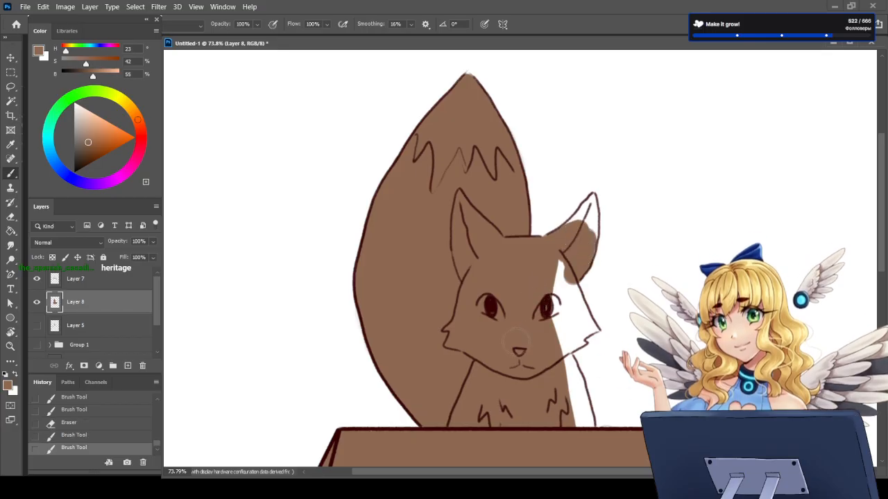
{"action": "left_click_drag", "start_coordinate": [558, 361], "coordinate": [561, 360]}
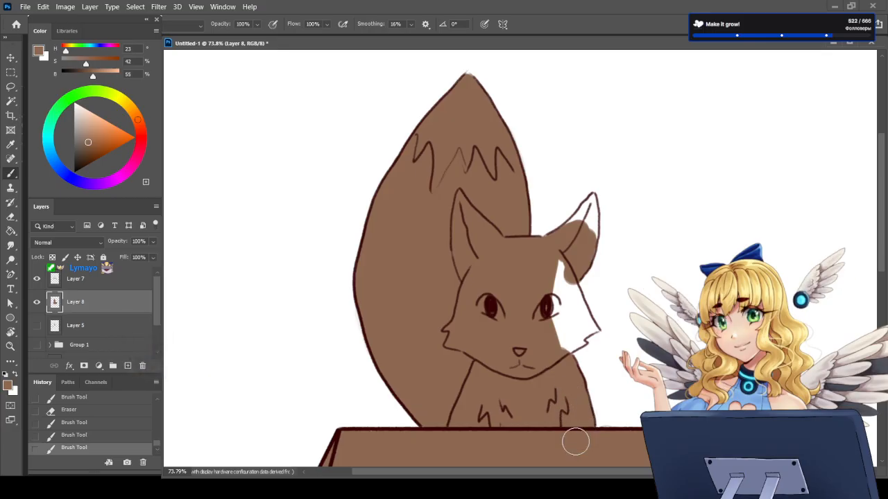
{"action": "mouse_move", "coordinate": [551, 275]}
{"action": "left_mouse_down"}
{"action": "mouse_move", "coordinate": [551, 334]}
{"action": "mouse_move", "coordinate": [570, 285]}
{"action": "mouse_move", "coordinate": [573, 298]}
{"action": "left_mouse_up"}
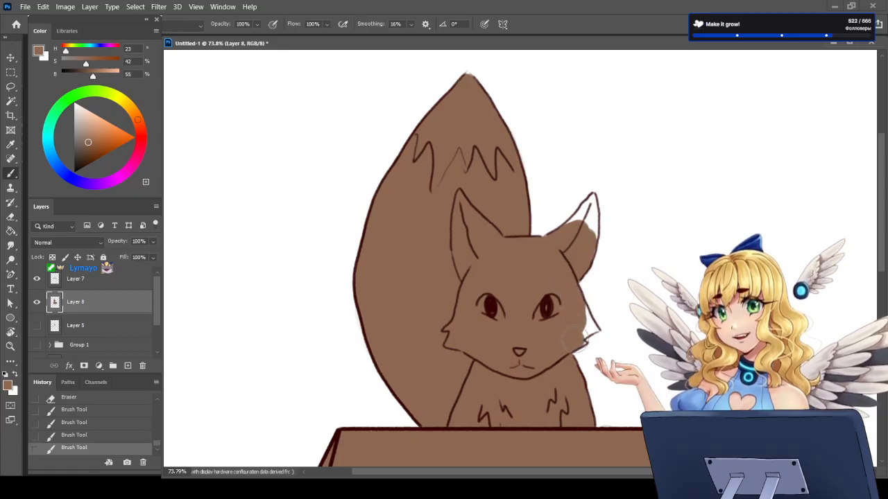
{"action": "left_click_drag", "start_coordinate": [580, 327], "coordinate": [585, 317]}
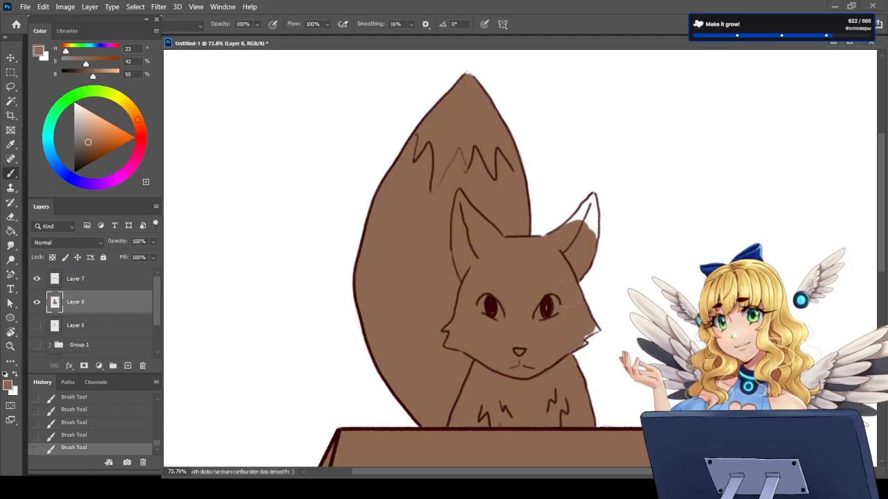
Step: Fill the right ear's tip and the right cheek tuft with brown, and erase the spill outside the ear and cheek outlines
{"action": "left_click_drag", "start_coordinate": [581, 220], "coordinate": [586, 205]}
{"action": "key", "text": "e"}
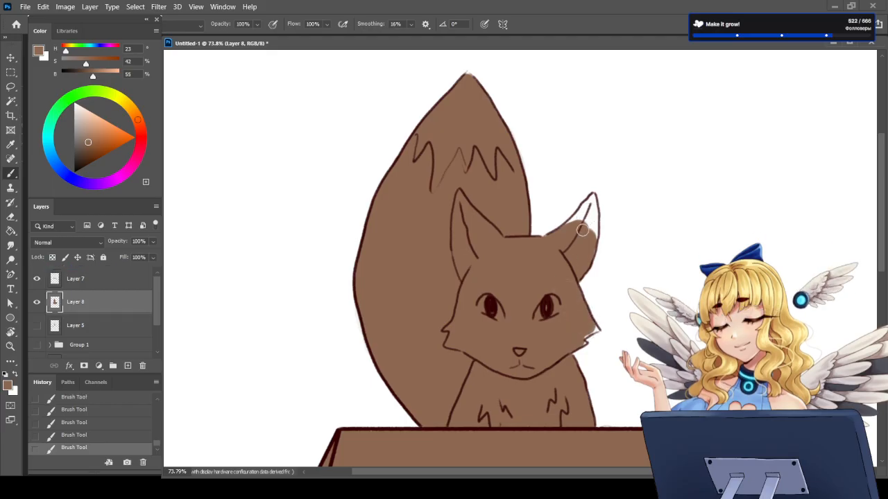
{"action": "left_click_drag", "start_coordinate": [600, 318], "coordinate": [595, 307]}
{"action": "key", "text": "b"}
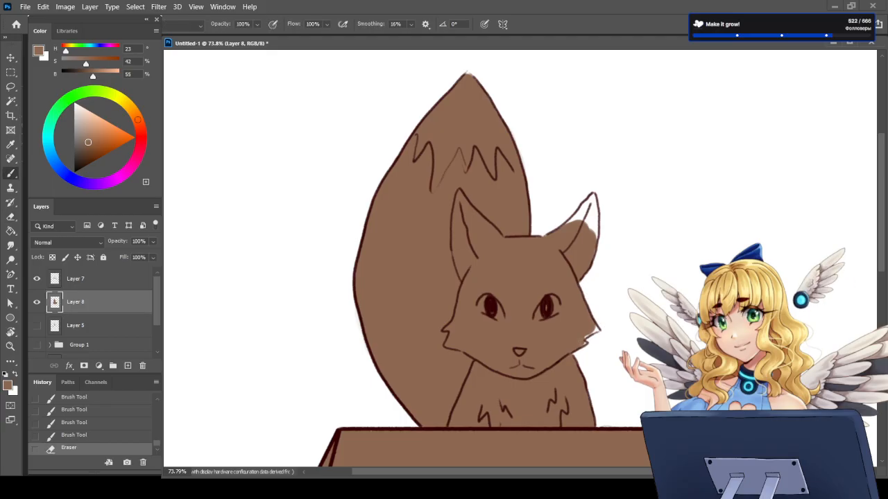
{"action": "mouse_move", "coordinate": [595, 330]}
{"action": "left_mouse_down"}
{"action": "mouse_move", "coordinate": [585, 336]}
{"action": "mouse_move", "coordinate": [596, 329]}
{"action": "left_mouse_up"}
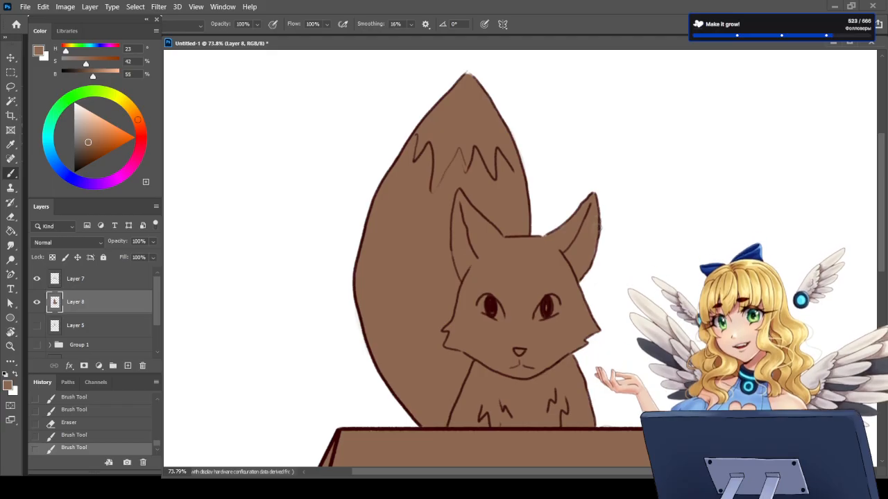
{"action": "left_click_drag", "start_coordinate": [592, 259], "coordinate": [583, 276]}
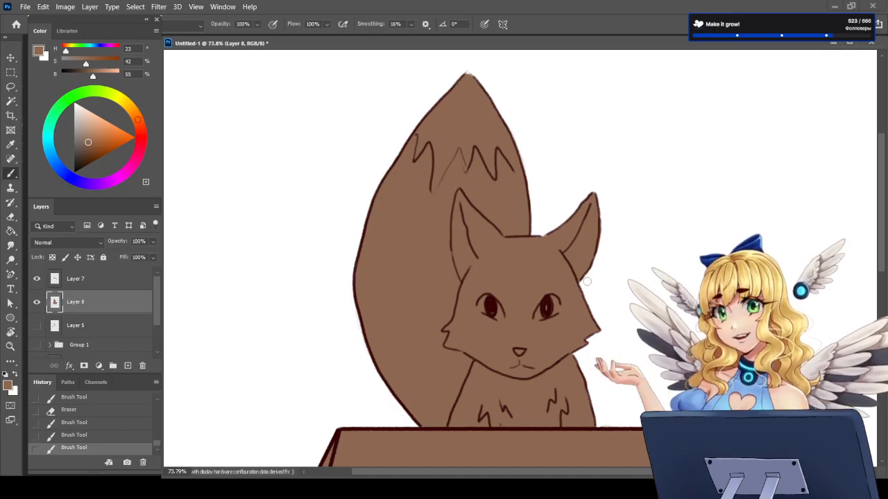
{"action": "key", "text": "e"}
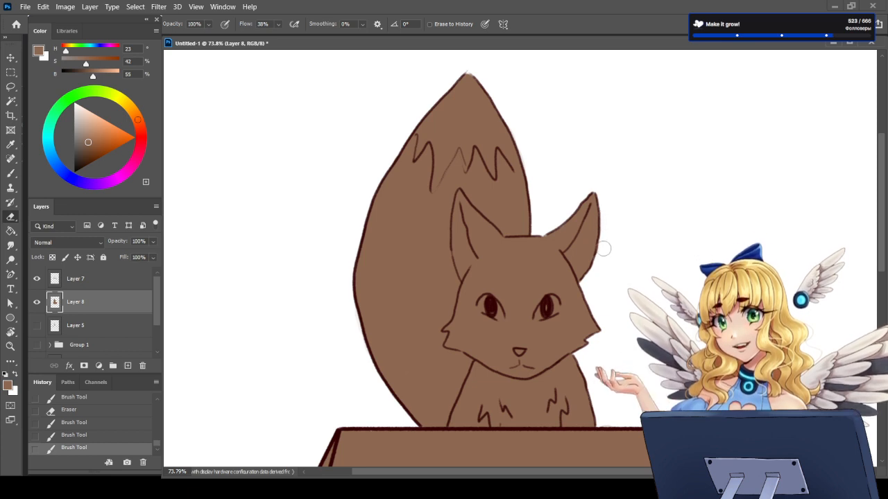
{"action": "mouse_move", "coordinate": [604, 249]}
{"action": "left_mouse_down"}
{"action": "mouse_move", "coordinate": [606, 219]}
{"action": "mouse_move", "coordinate": [608, 246]}
{"action": "left_mouse_up"}
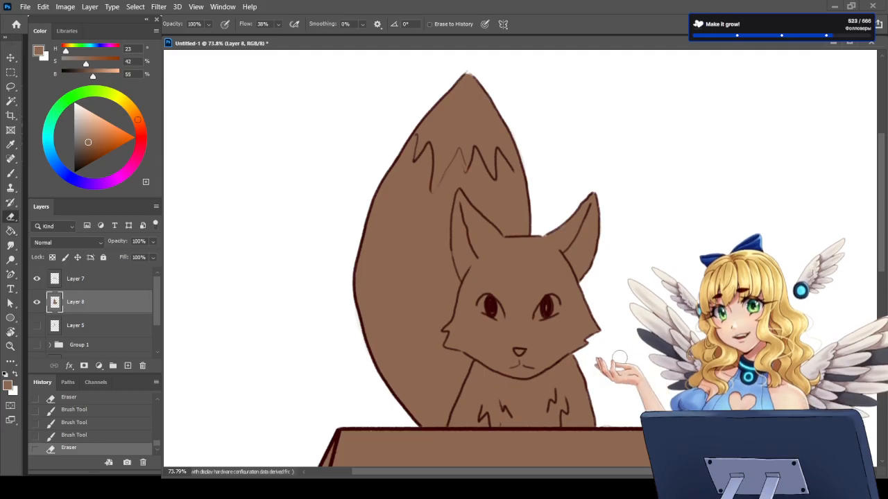
Step: Add a new layer directly above the Layer 8 brown base and load Layer 8's painted area as a selection
{"action": "scroll", "coordinate": [594, 339], "scroll_direction": "down", "scroll_amount": 5}
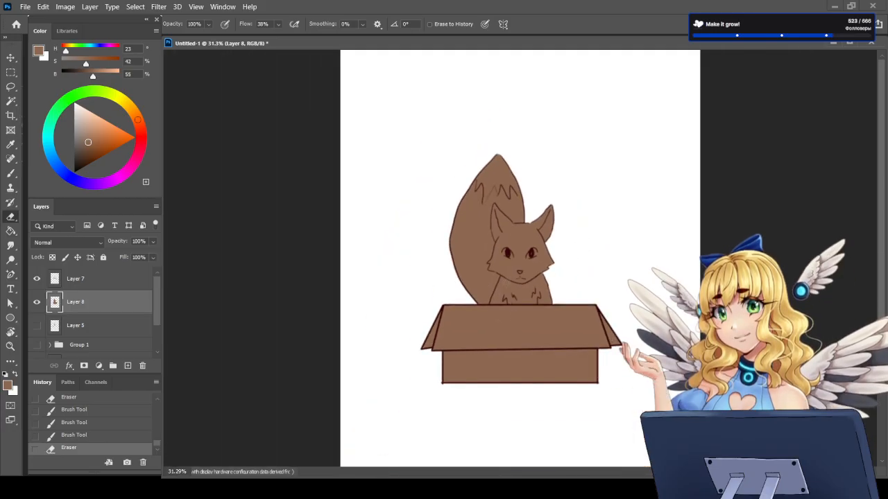
{"action": "scroll", "coordinate": [507, 158], "scroll_direction": "up", "scroll_amount": 3}
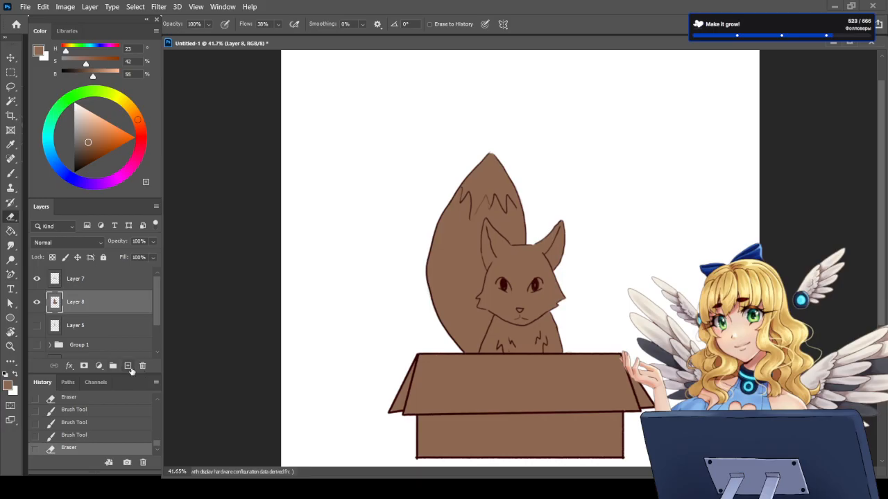
{"action": "left_click", "coordinate": [127, 366]}
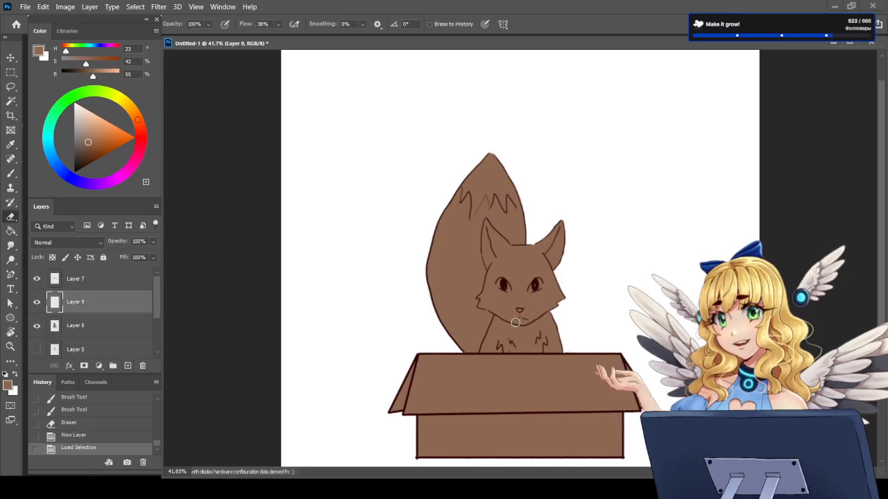
{"action": "left_click", "coordinate": [55, 326], "text": "ctrl"}
{"action": "scroll", "coordinate": [536, 318], "scroll_direction": "up", "scroll_amount": 2}
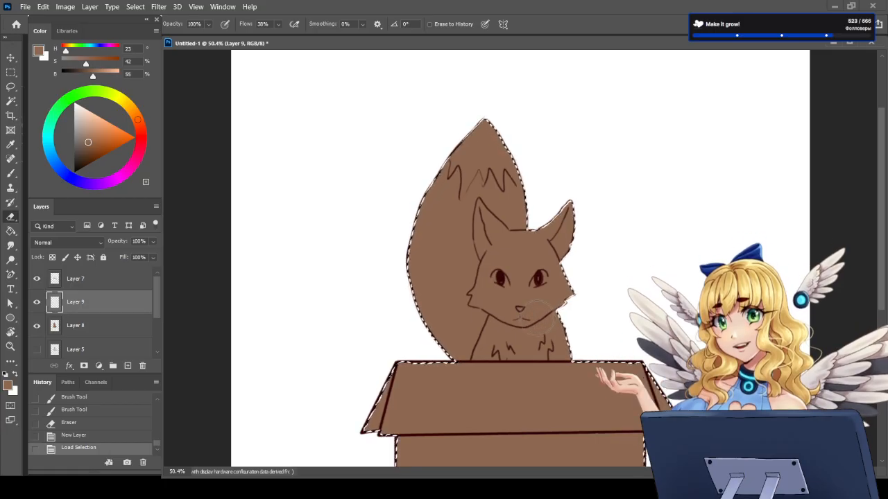
{"action": "scroll", "coordinate": [536, 318], "scroll_direction": "up", "scroll_amount": 1}
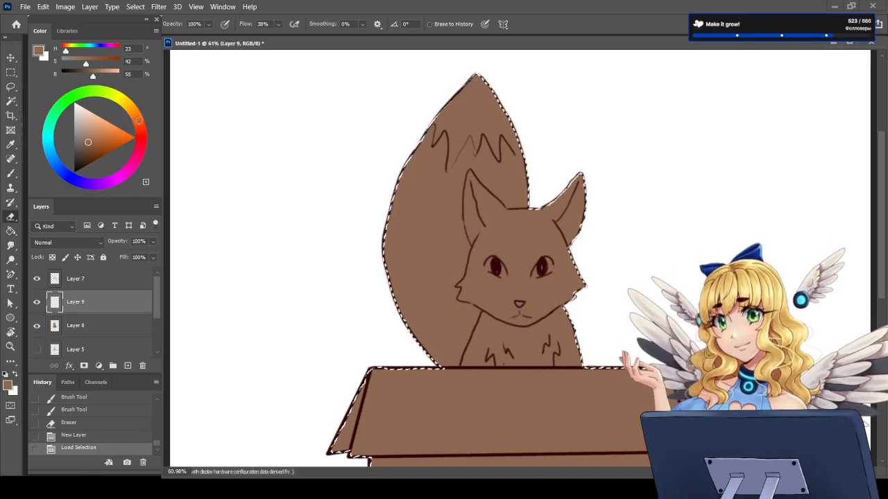
Step: Paint the fox's tail, head and upper chest orange (H 22, S 64, B 90) on Layer 9 with a large brush
{"action": "left_click_drag", "start_coordinate": [89, 142], "coordinate": [109, 130]}
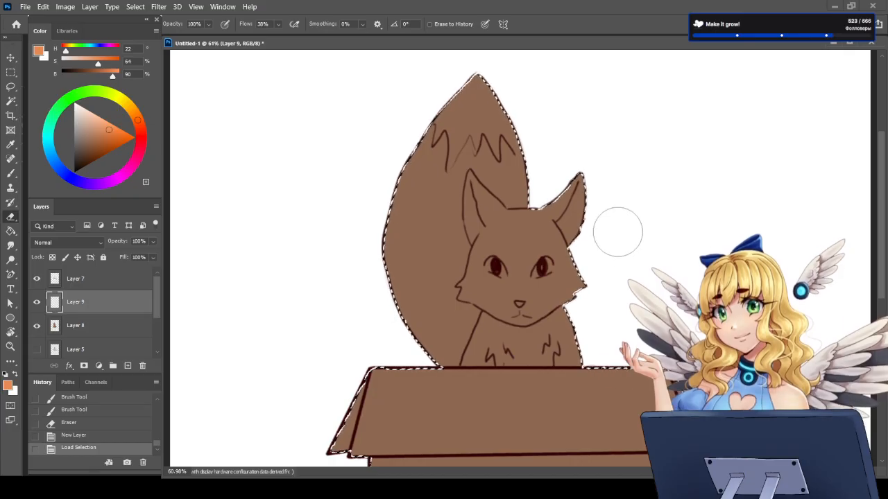
{"action": "mouse_move", "coordinate": [421, 93]}
{"action": "left_mouse_down"}
{"action": "mouse_move", "coordinate": [511, 111]}
{"action": "mouse_move", "coordinate": [370, 197]}
{"action": "left_mouse_up"}
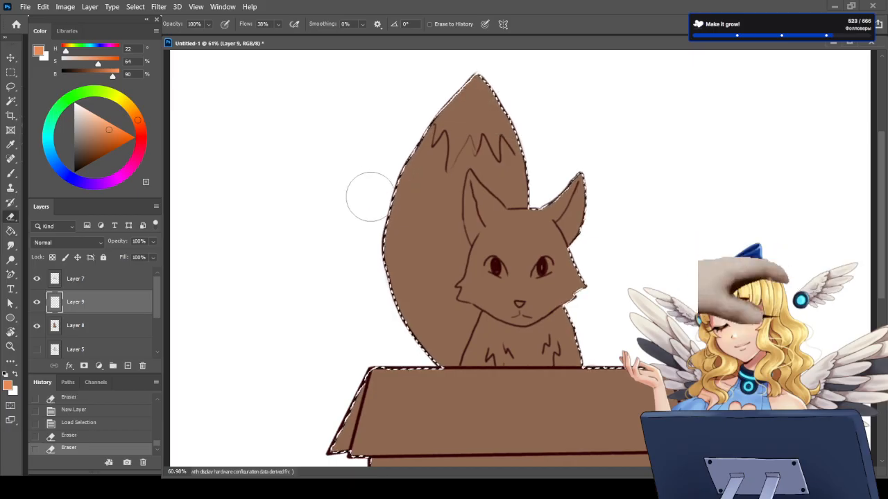
{"action": "key", "text": "bracketleft"}
{"action": "key", "text": "bracketleft"}
{"action": "key", "text": "bracketleft"}
{"action": "key", "text": "bracketleft"}
{"action": "key", "text": "bracketleft"}
{"action": "key", "text": "bracketleft"}
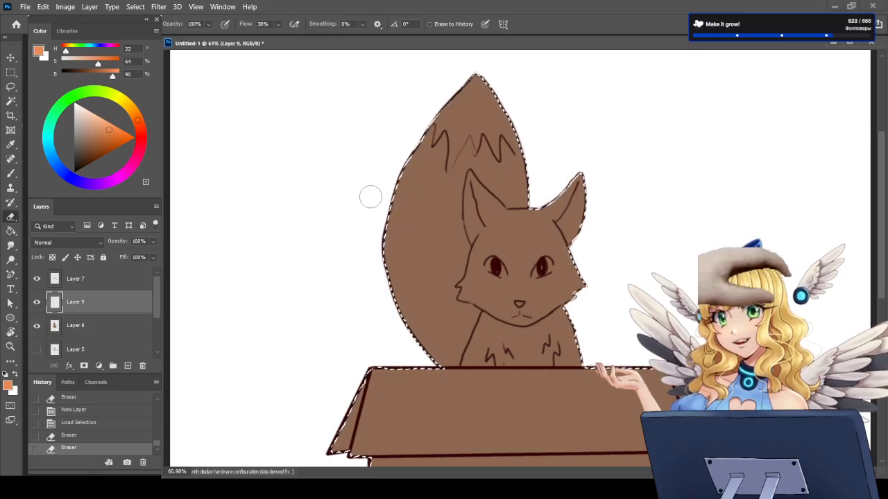
{"action": "key", "text": "b"}
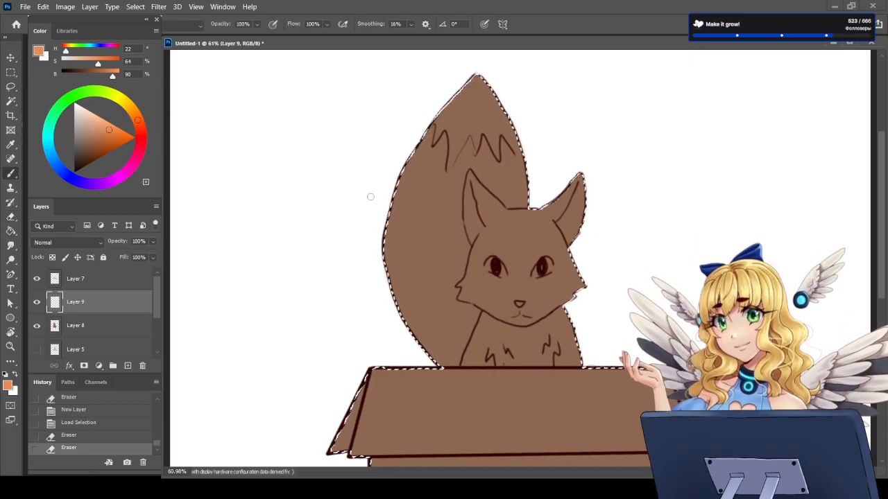
{"action": "key", "text": "bracketright"}
{"action": "key", "text": "bracketright"}
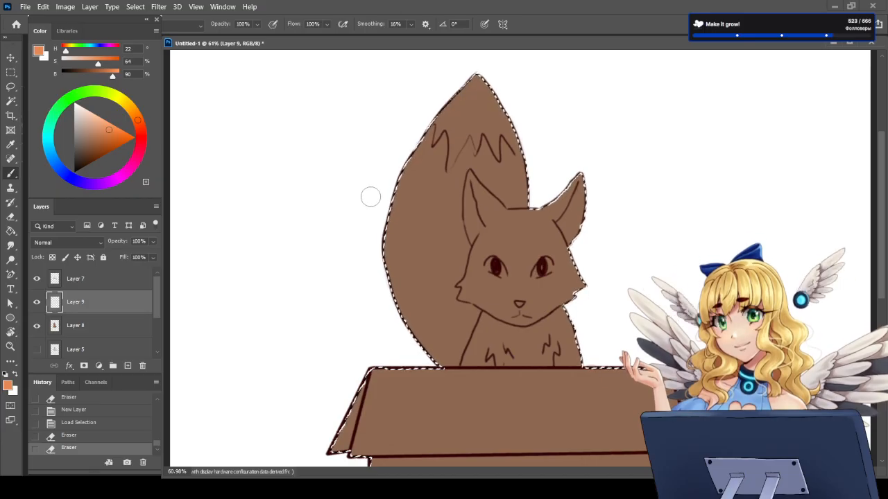
{"action": "key", "text": "bracketright"}
{"action": "key", "text": "bracketright"}
{"action": "key", "text": "bracketright"}
{"action": "key", "text": "bracketright"}
{"action": "key", "text": "bracketright"}
{"action": "key", "text": "bracketright"}
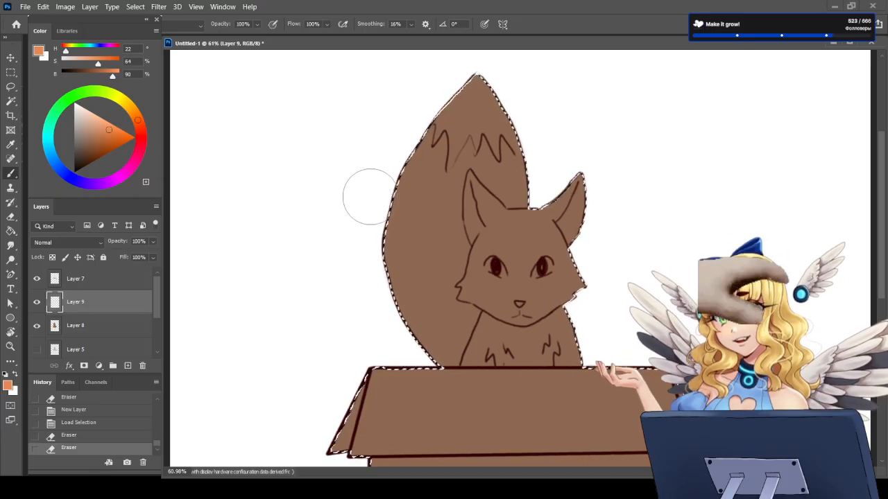
{"action": "key", "text": "bracketright"}
{"action": "key", "text": "bracketright"}
{"action": "key", "text": "bracketright"}
{"action": "key", "text": "bracketright"}
{"action": "key", "text": "bracketright"}
{"action": "key", "text": "bracketright"}
{"action": "key", "text": "bracketright"}
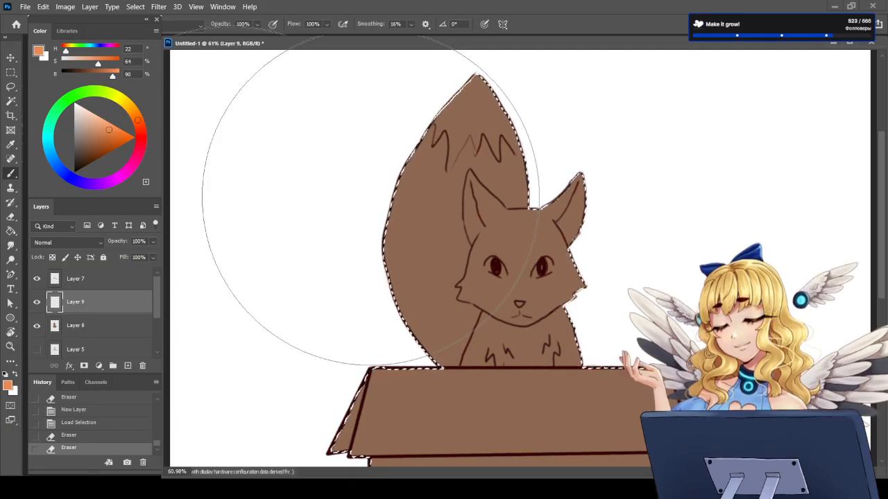
{"action": "key", "text": "bracketleft"}
{"action": "key", "text": "bracketleft"}
{"action": "key", "text": "bracketleft"}
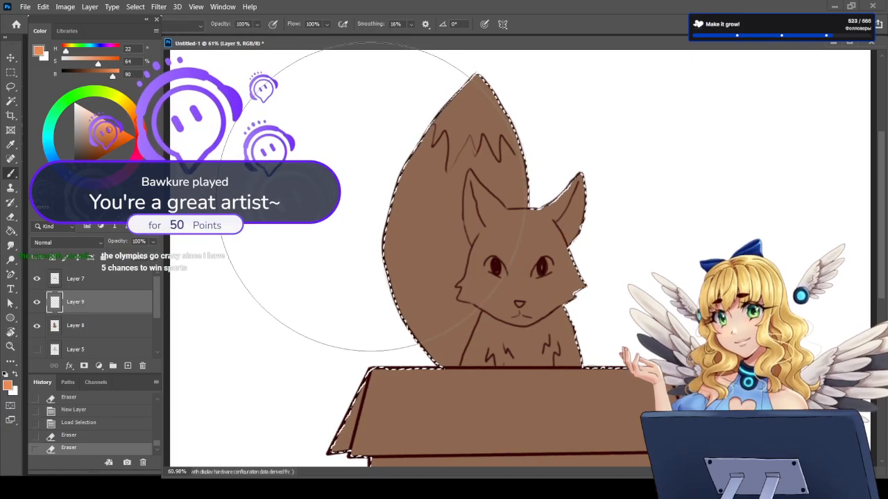
{"action": "key", "text": "bracketleft"}
{"action": "key", "text": "bracketleft"}
{"action": "key", "text": "bracketleft"}
{"action": "key", "text": "bracketleft"}
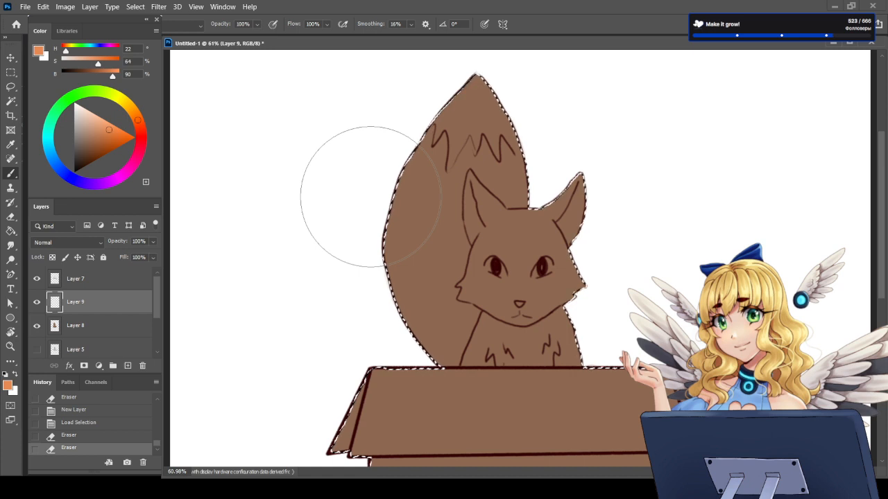
{"action": "mouse_move", "coordinate": [455, 39]}
{"action": "left_mouse_down"}
{"action": "mouse_move", "coordinate": [456, 89]}
{"action": "mouse_move", "coordinate": [430, 139]}
{"action": "mouse_move", "coordinate": [485, 184]}
{"action": "mouse_move", "coordinate": [486, 260]}
{"action": "mouse_move", "coordinate": [476, 270]}
{"action": "left_mouse_up"}
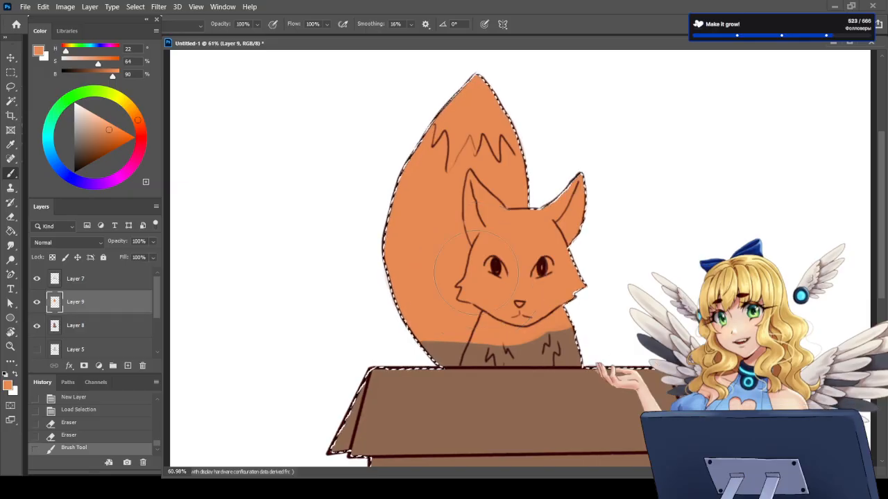
Step: Cover the remaining brown at the tail base and lower chest, down to the box edge, with orange using a smaller brush
{"action": "key", "text": "bracketleft"}
{"action": "key", "text": "bracketleft"}
{"action": "key", "text": "bracketleft"}
{"action": "key", "text": "bracketleft"}
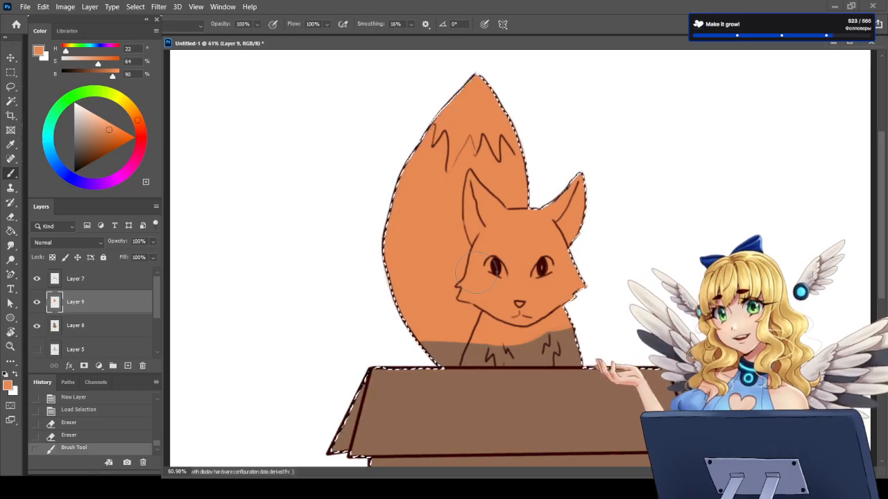
{"action": "mouse_move", "coordinate": [457, 323]}
{"action": "left_mouse_down"}
{"action": "mouse_move", "coordinate": [470, 349]}
{"action": "mouse_move", "coordinate": [450, 340]}
{"action": "mouse_move", "coordinate": [459, 345]}
{"action": "mouse_move", "coordinate": [524, 351]}
{"action": "mouse_move", "coordinate": [509, 347]}
{"action": "left_mouse_up"}
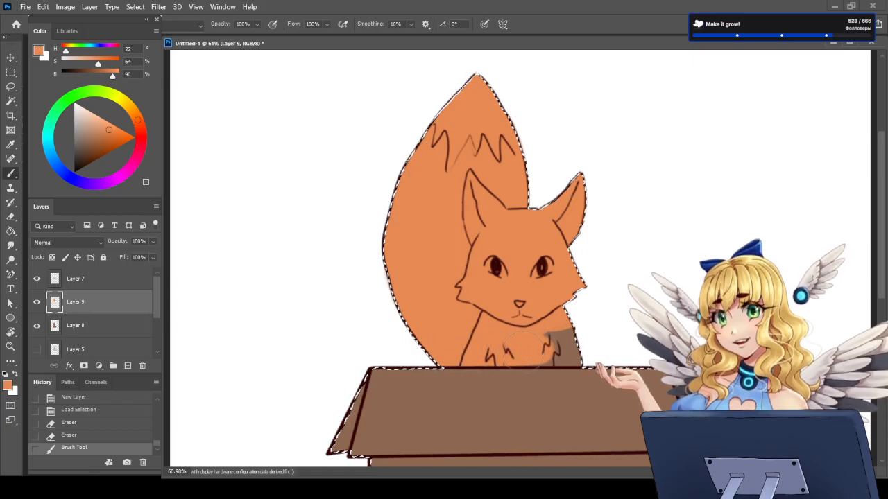
{"action": "mouse_move", "coordinate": [555, 343]}
{"action": "left_mouse_down"}
{"action": "mouse_move", "coordinate": [575, 353]}
{"action": "mouse_move", "coordinate": [595, 347]}
{"action": "left_mouse_up"}
{"action": "left_click_drag", "start_coordinate": [523, 326], "coordinate": [583, 313]}
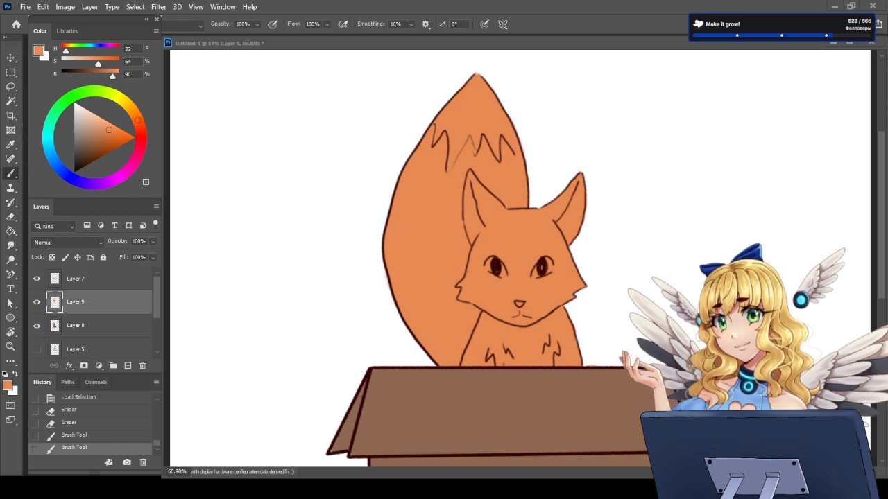
Step: Add a new layer above Layer 9 and load Layer 9's orange area as a selection
{"action": "left_click", "coordinate": [128, 366]}
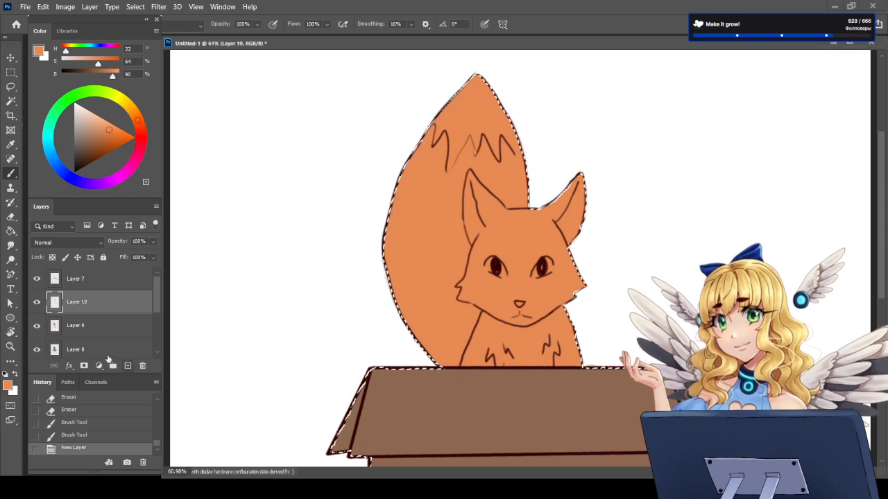
{"action": "left_click", "coordinate": [55, 326], "text": "ctrl"}
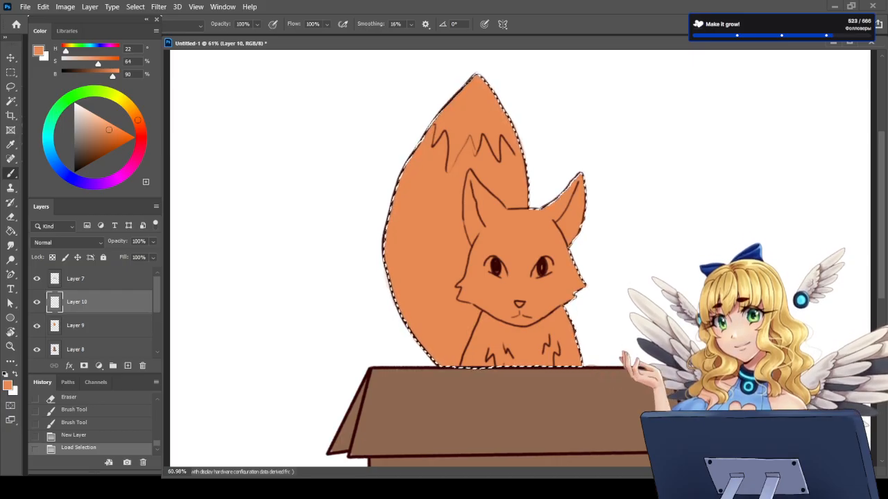
Step: Paint the fox's lower face and the chest fur between the tuft lines cream (H 41, S 11, B 94) on Layer 10
{"action": "left_click", "coordinate": [130, 108]}
{"action": "left_click_drag", "start_coordinate": [104, 126], "coordinate": [81, 110]}
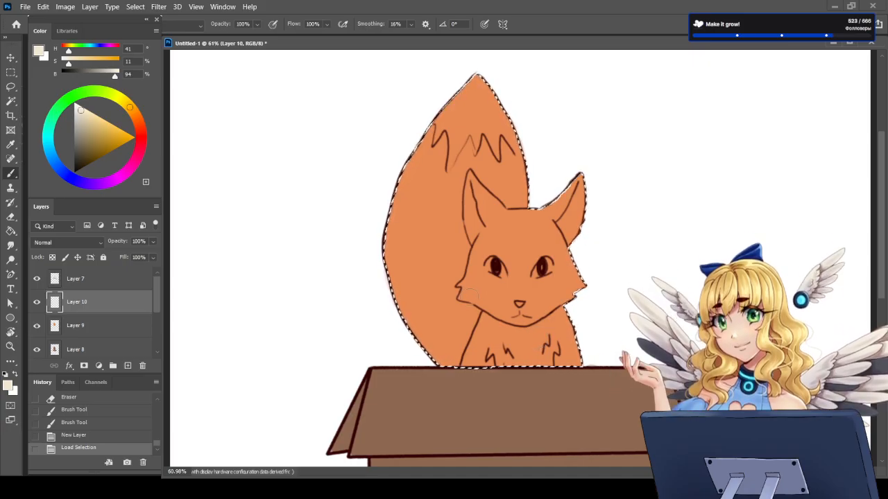
{"action": "mouse_move", "coordinate": [460, 298]}
{"action": "left_mouse_down"}
{"action": "mouse_move", "coordinate": [488, 298]}
{"action": "mouse_move", "coordinate": [515, 313]}
{"action": "mouse_move", "coordinate": [530, 305]}
{"action": "left_mouse_up"}
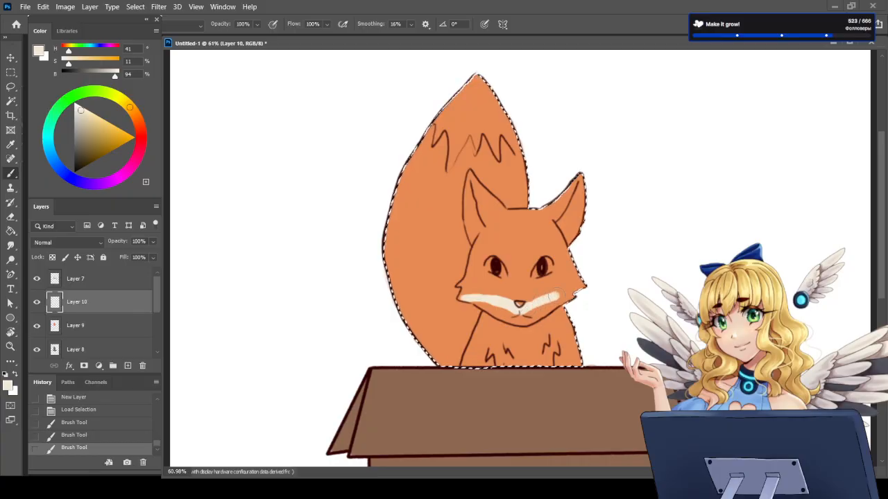
{"action": "left_click_drag", "start_coordinate": [577, 293], "coordinate": [586, 291]}
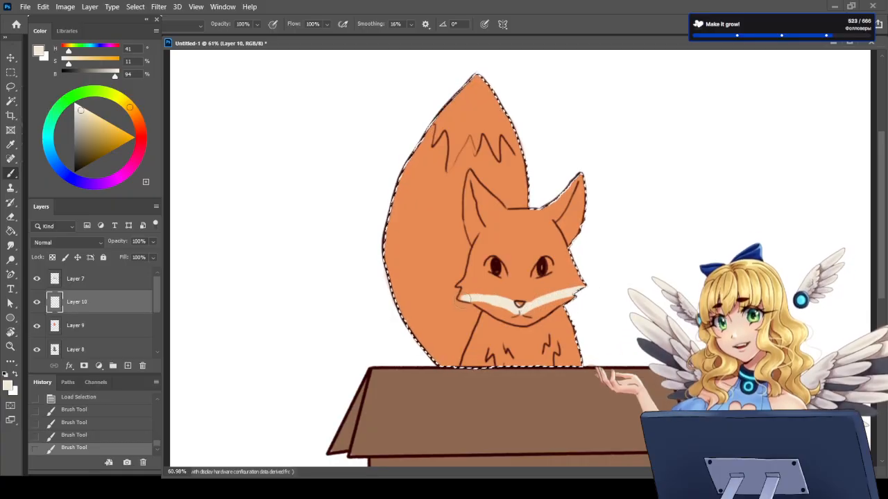
{"action": "left_click_drag", "start_coordinate": [473, 299], "coordinate": [464, 301]}
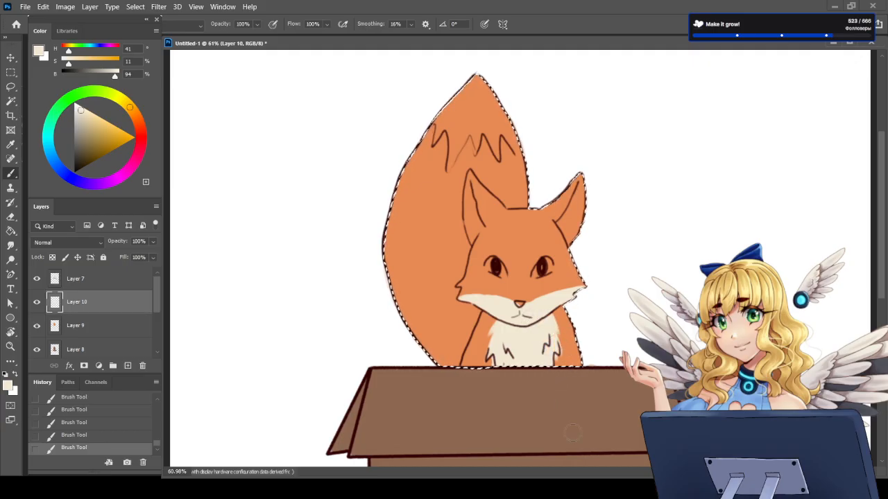
Step: Erase the cream spilling past the chest fur's lower right side and along the box edge
{"action": "key", "text": "e"}
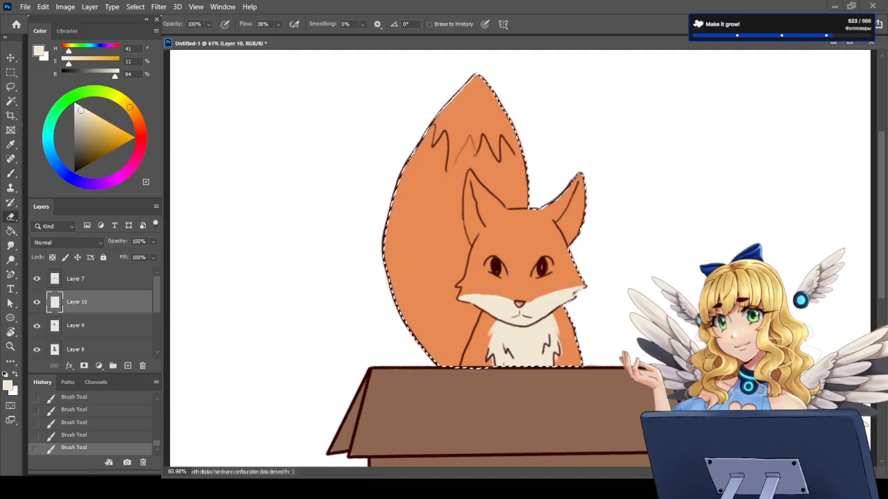
{"action": "left_click_drag", "start_coordinate": [541, 388], "coordinate": [555, 394]}
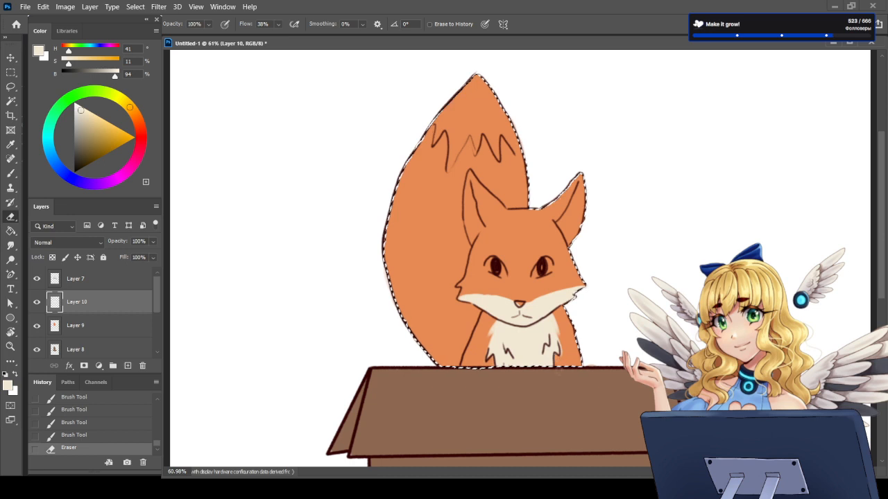
{"action": "left_click_drag", "start_coordinate": [565, 352], "coordinate": [561, 362]}
Step: Paint the inside of both ears and the tail tip, down to its jagged fur line, cream
{"action": "key", "text": "b"}
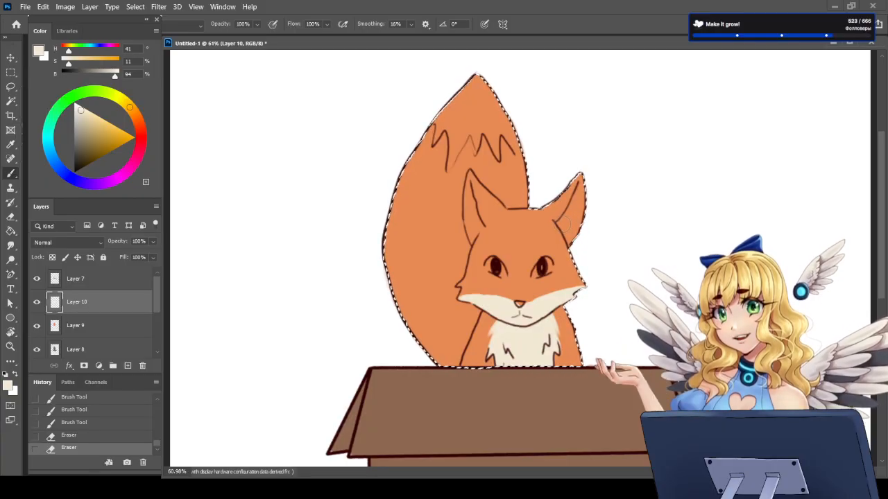
{"action": "mouse_move", "coordinate": [566, 223]}
{"action": "left_mouse_down"}
{"action": "mouse_move", "coordinate": [575, 238]}
{"action": "mouse_move", "coordinate": [574, 219]}
{"action": "left_mouse_up"}
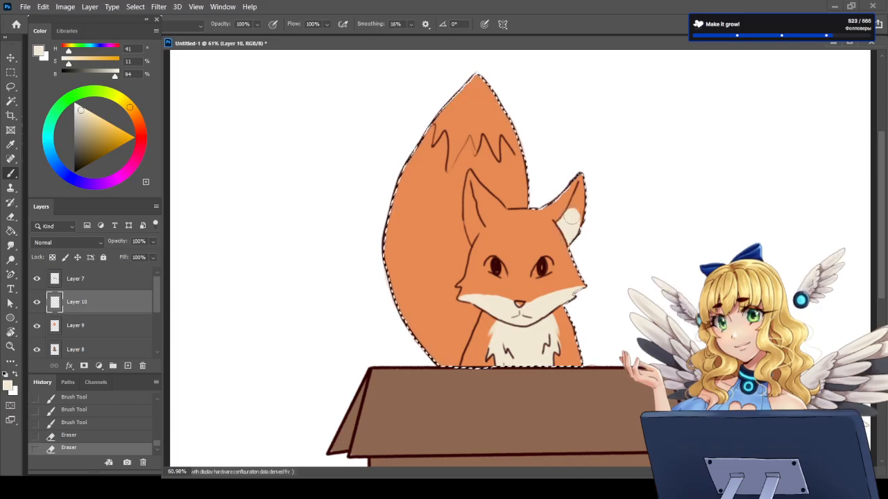
{"action": "mouse_move", "coordinate": [571, 217]}
{"action": "left_mouse_down"}
{"action": "mouse_move", "coordinate": [585, 185]}
{"action": "mouse_move", "coordinate": [582, 225]}
{"action": "mouse_move", "coordinate": [578, 179]}
{"action": "left_mouse_up"}
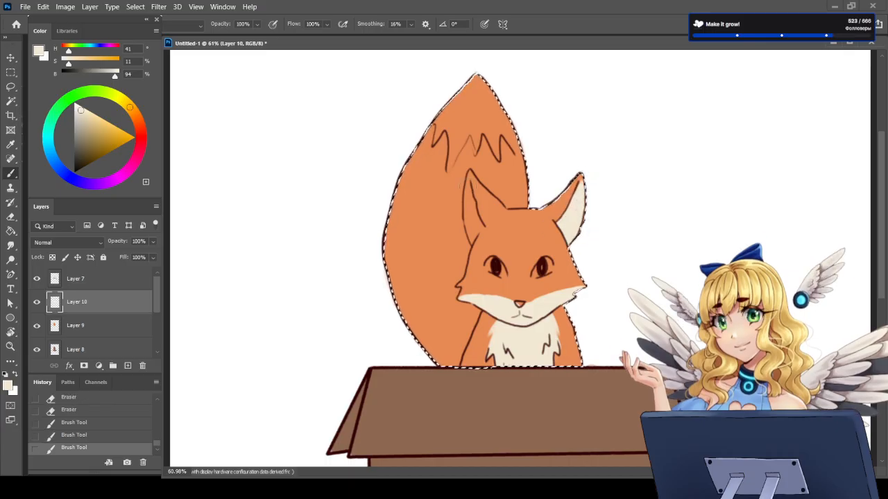
{"action": "mouse_move", "coordinate": [467, 181]}
{"action": "left_mouse_down"}
{"action": "mouse_move", "coordinate": [472, 239]}
{"action": "mouse_move", "coordinate": [469, 199]}
{"action": "left_mouse_up"}
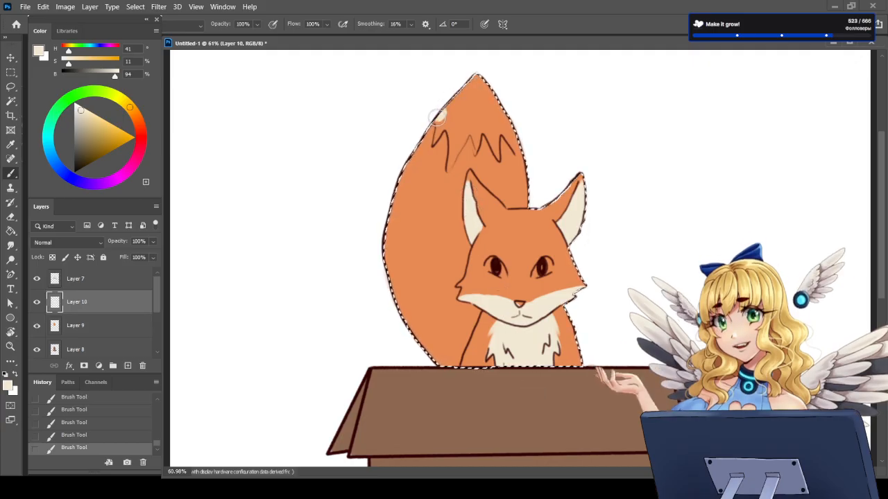
{"action": "mouse_move", "coordinate": [441, 116]}
{"action": "left_mouse_down"}
{"action": "mouse_move", "coordinate": [433, 145]}
{"action": "mouse_move", "coordinate": [448, 124]}
{"action": "mouse_move", "coordinate": [448, 168]}
{"action": "mouse_move", "coordinate": [467, 132]}
{"action": "left_mouse_up"}
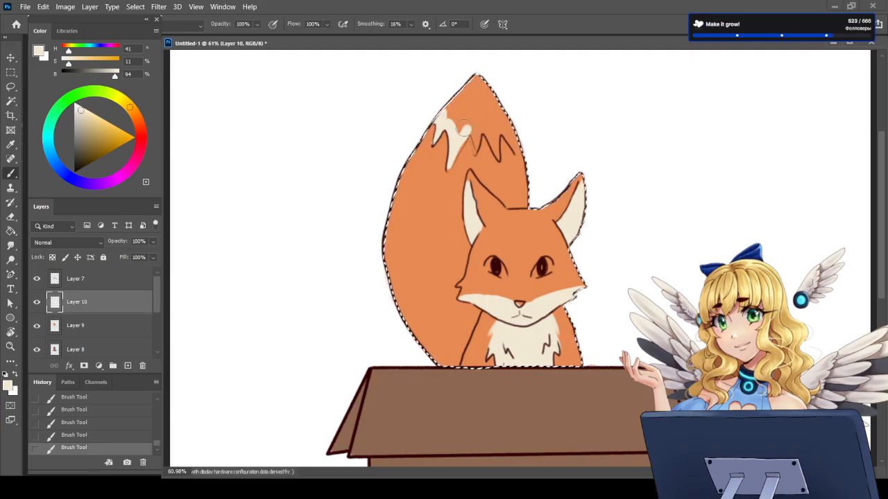
{"action": "mouse_move", "coordinate": [466, 132]}
{"action": "left_mouse_down"}
{"action": "mouse_move", "coordinate": [476, 143]}
{"action": "mouse_move", "coordinate": [472, 122]}
{"action": "mouse_move", "coordinate": [458, 130]}
{"action": "mouse_move", "coordinate": [447, 122]}
{"action": "mouse_move", "coordinate": [448, 102]}
{"action": "mouse_move", "coordinate": [474, 99]}
{"action": "mouse_move", "coordinate": [477, 90]}
{"action": "mouse_move", "coordinate": [478, 129]}
{"action": "mouse_move", "coordinate": [484, 120]}
{"action": "left_mouse_up"}
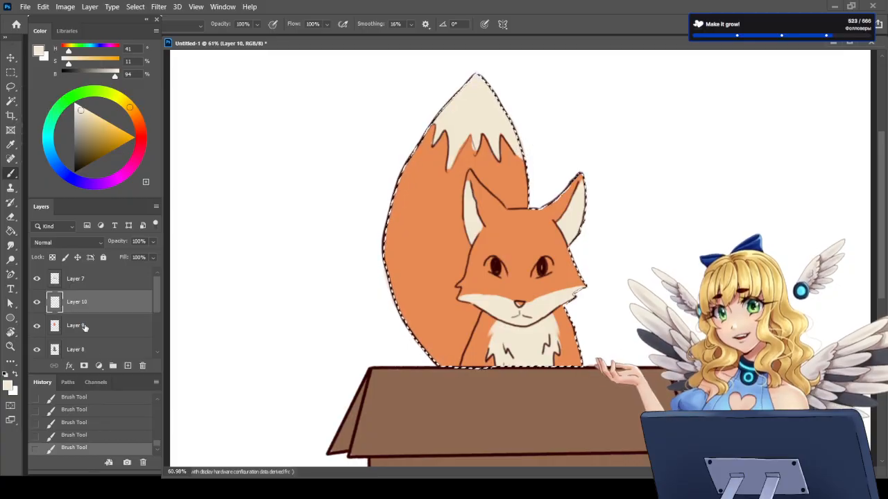
Step: On a new layer directly below Layer 10, paint the ear tips and nose a very dark red (H 2, S 79, B 14)
{"action": "left_click", "coordinate": [127, 365]}
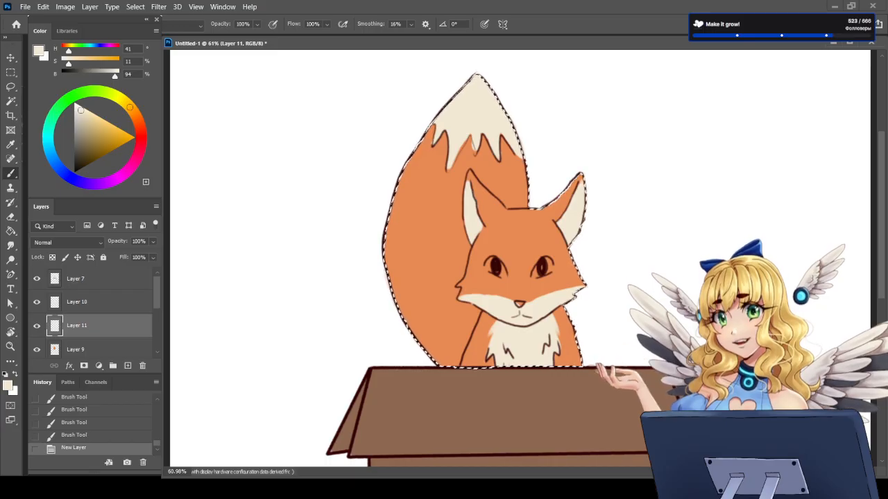
{"action": "left_click", "coordinate": [141, 137]}
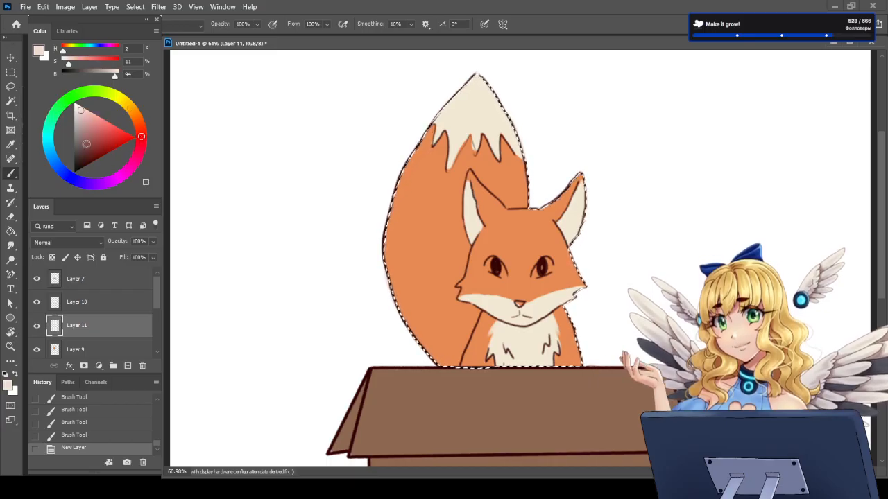
{"action": "left_click_drag", "start_coordinate": [86, 144], "coordinate": [80, 167]}
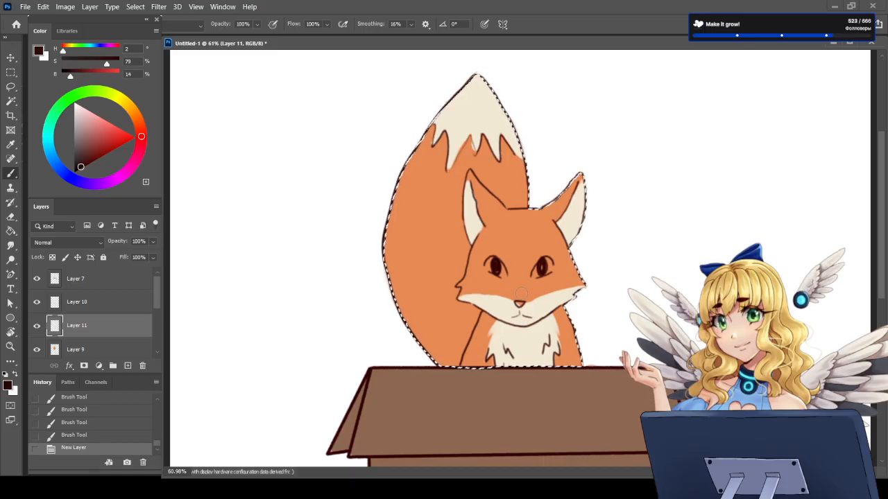
{"action": "left_click_drag", "start_coordinate": [467, 170], "coordinate": [471, 185]}
{"action": "key", "text": "ctrl+z"}
{"action": "key", "text": "ctrl+z"}
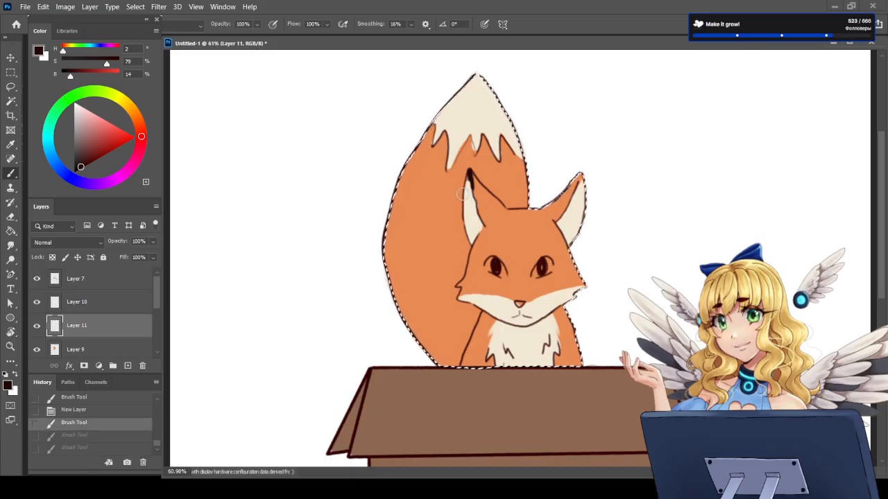
{"action": "left_click_drag", "start_coordinate": [469, 173], "coordinate": [481, 197]}
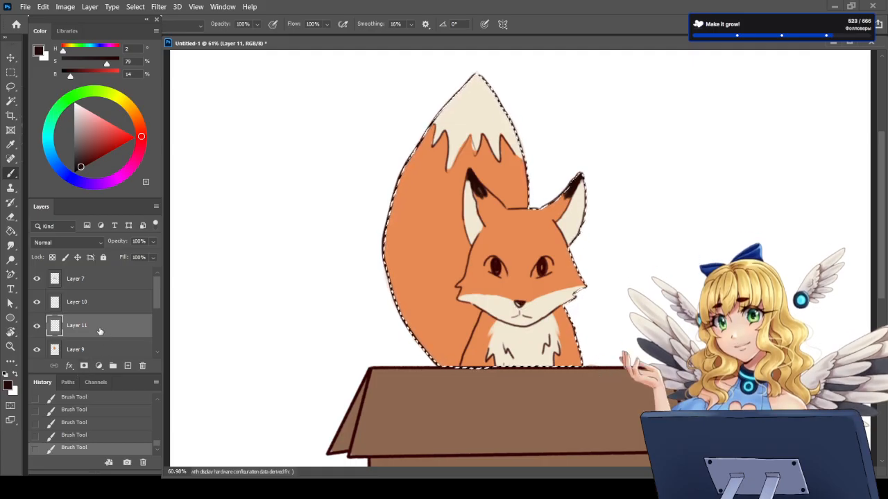
Step: On a new layer directly above Layer 10, paint the whites of both fox eyes off-white (H 50, S 9, B 95) and clear the selection
{"action": "left_click", "coordinate": [86, 303]}
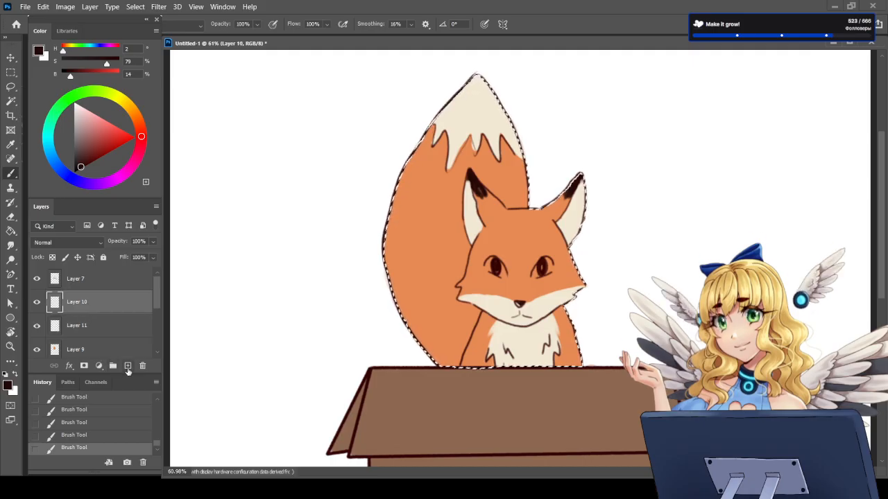
{"action": "left_click", "coordinate": [128, 367]}
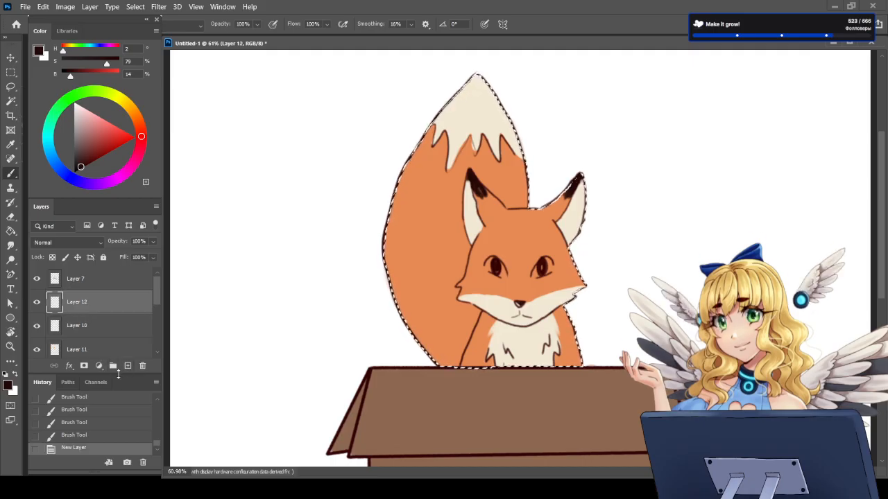
{"action": "left_click", "coordinate": [124, 101]}
{"action": "left_click_drag", "start_coordinate": [78, 111], "coordinate": [79, 109]}
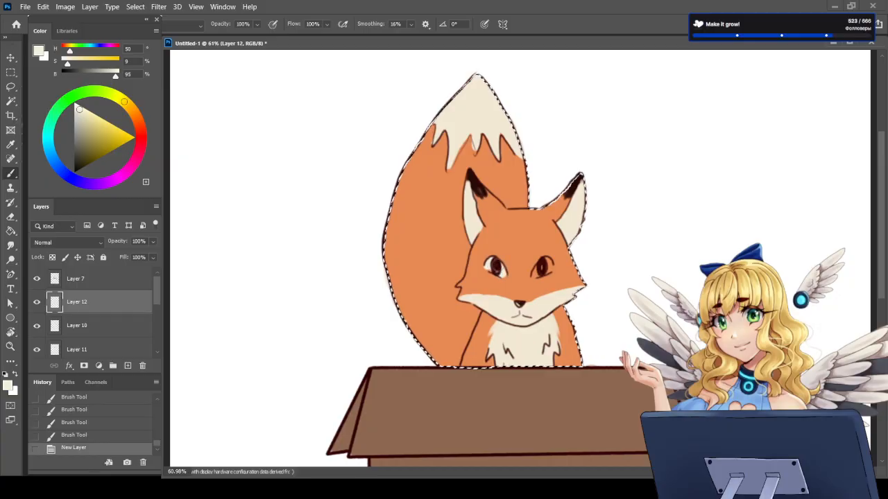
{"action": "left_click", "coordinate": [545, 263]}
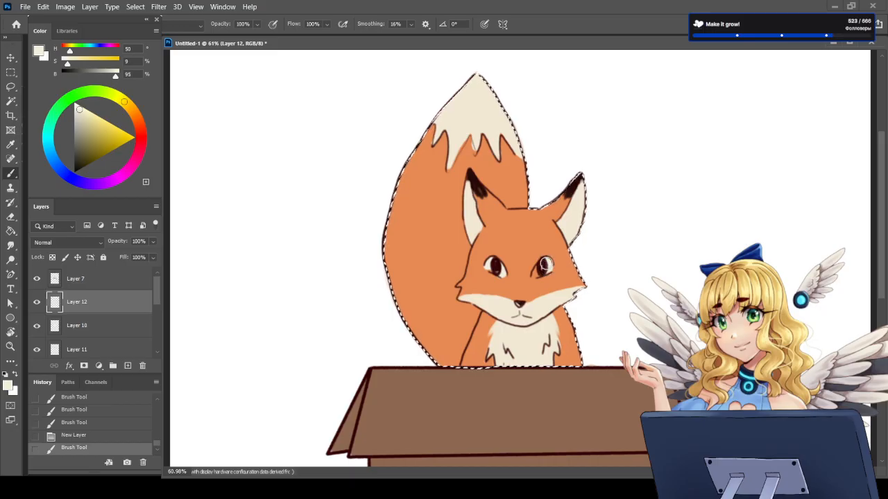
{"action": "left_click", "coordinate": [544, 264]}
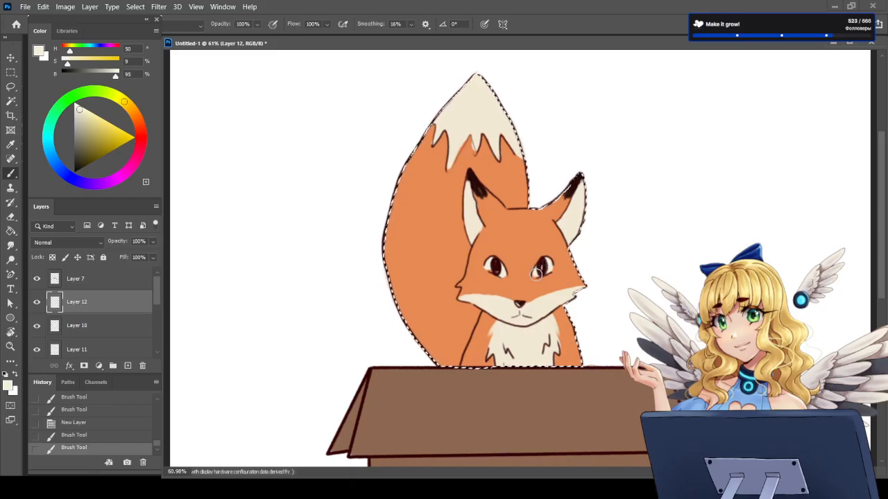
{"action": "left_click", "coordinate": [536, 275]}
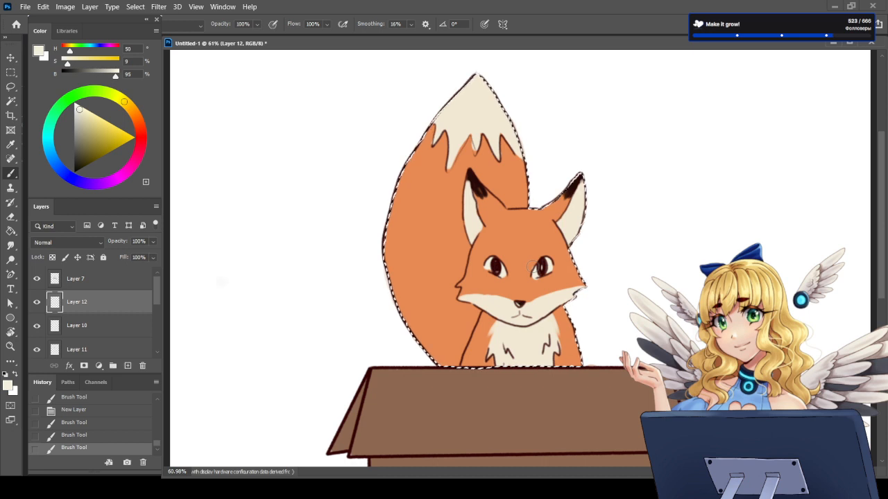
{"action": "scroll", "coordinate": [532, 265], "scroll_direction": "down", "scroll_amount": 5}
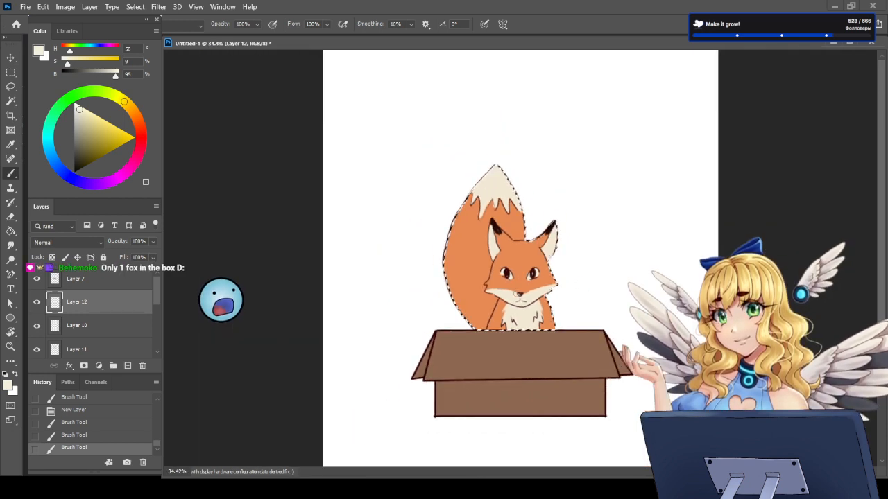
{"action": "key", "text": "ctrl+d"}
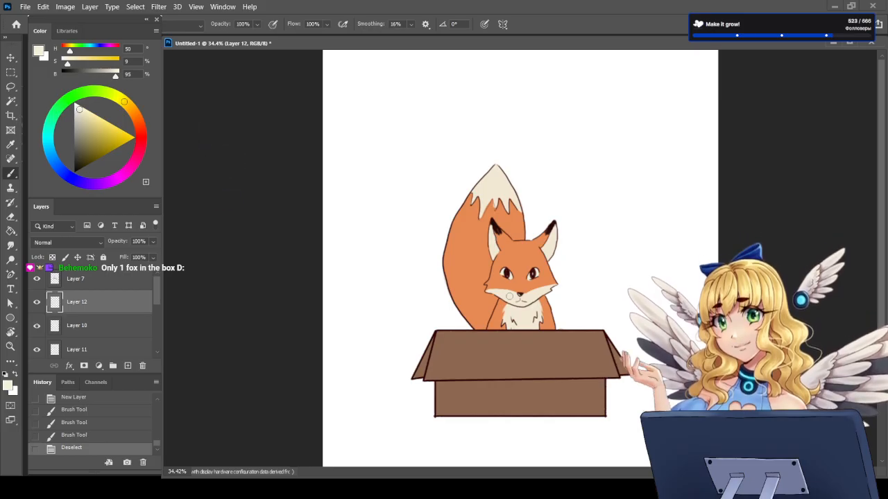
Step: Paint small pure white highlights in both fox pupils on a new layer placed above Layer 7
{"action": "scroll", "coordinate": [561, 331], "scroll_direction": "down", "scroll_amount": 3}
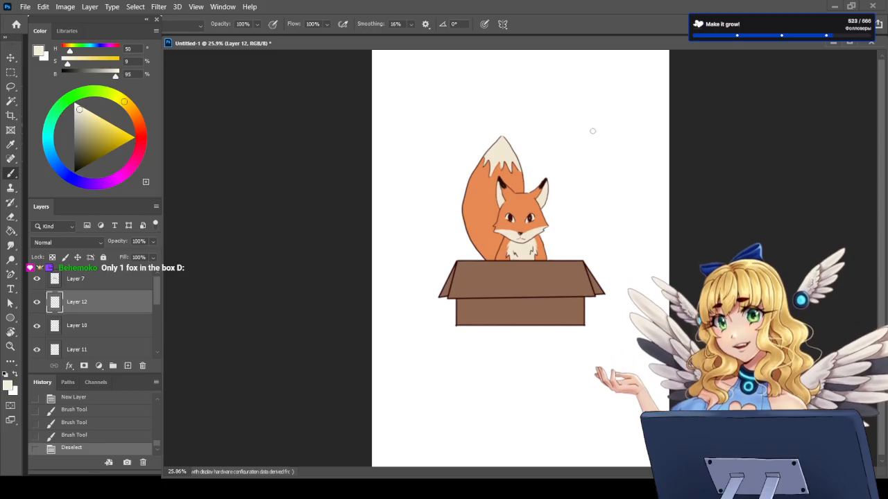
{"action": "scroll", "coordinate": [527, 143], "scroll_direction": "up", "scroll_amount": 2}
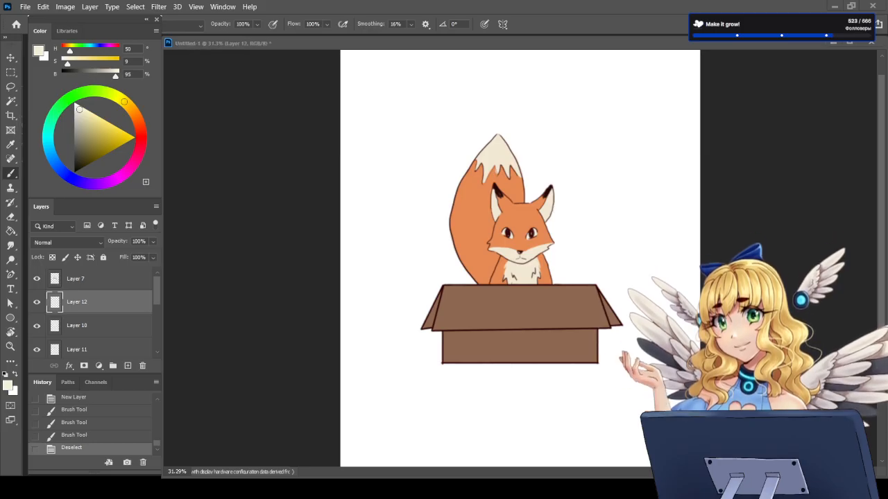
{"action": "scroll", "coordinate": [520, 151], "scroll_direction": "up", "scroll_amount": 5}
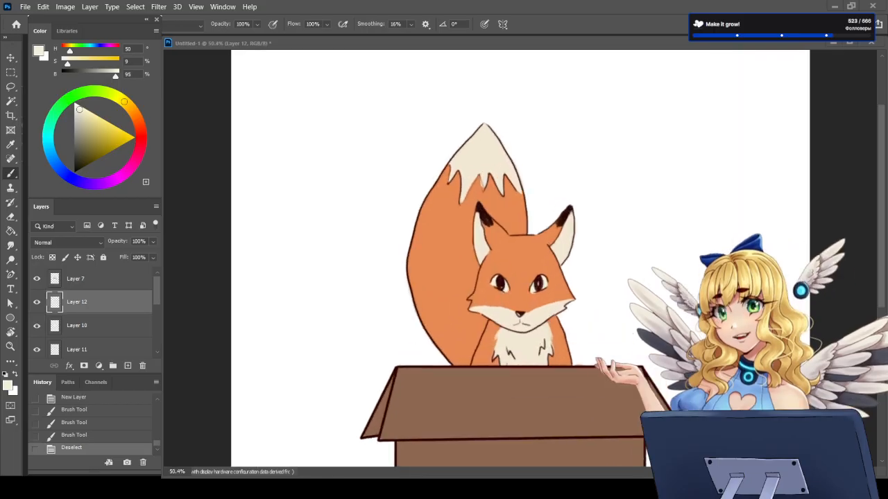
{"action": "scroll", "coordinate": [520, 205], "scroll_direction": "down", "scroll_amount": 5}
{"action": "scroll", "coordinate": [523, 229], "scroll_direction": "up", "scroll_amount": 5}
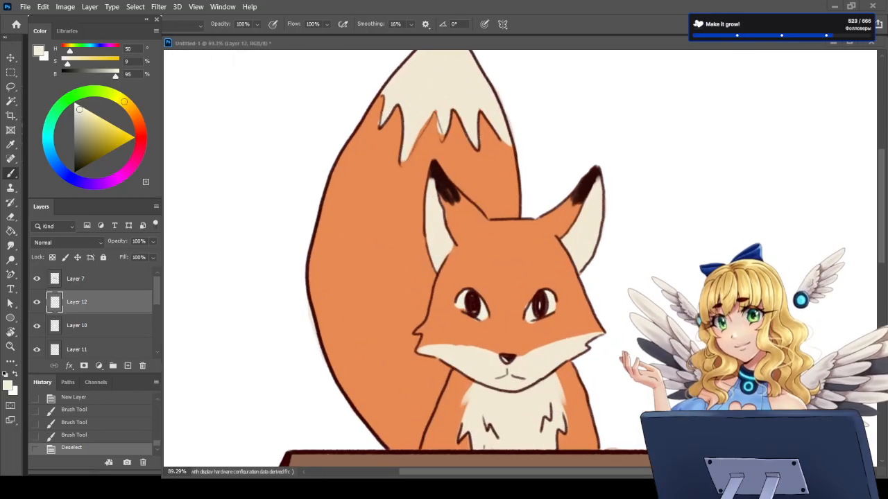
{"action": "left_click", "coordinate": [128, 366]}
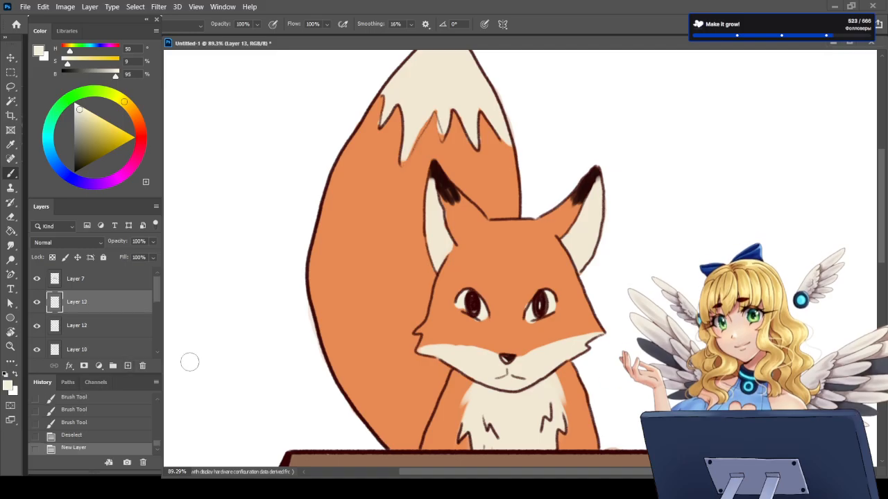
{"action": "left_click", "coordinate": [14, 374]}
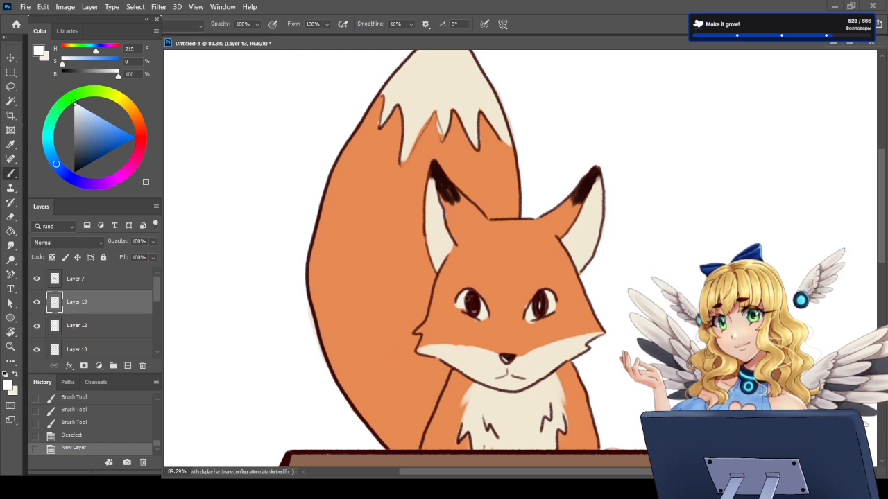
{"action": "left_click", "coordinate": [464, 299]}
{"action": "left_click_drag", "start_coordinate": [95, 279], "coordinate": [95, 279]}
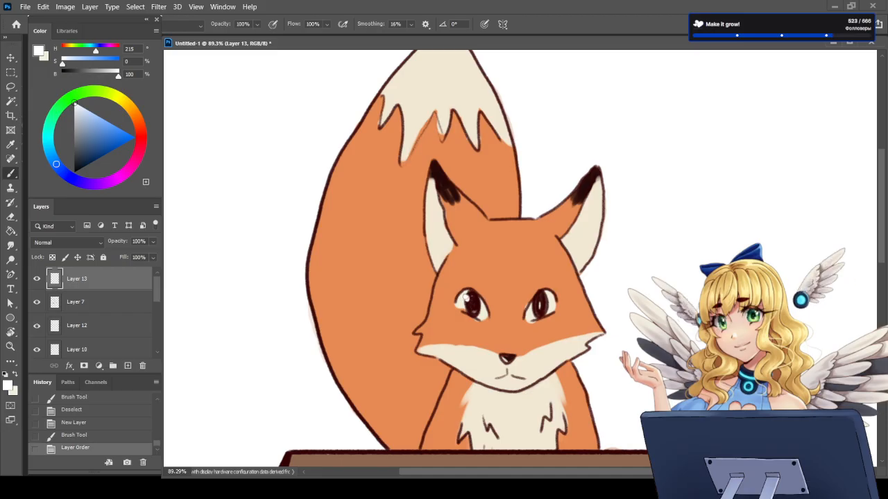
{"action": "left_click", "coordinate": [467, 299]}
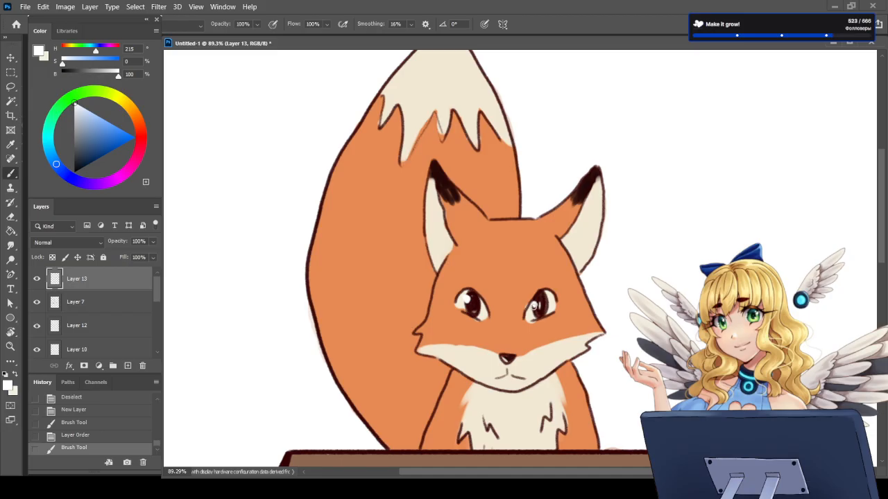
{"action": "left_click", "coordinate": [538, 307]}
Step: Save the drawing as art critique.PSD
{"action": "scroll", "coordinate": [540, 308], "scroll_direction": "down", "scroll_amount": 5}
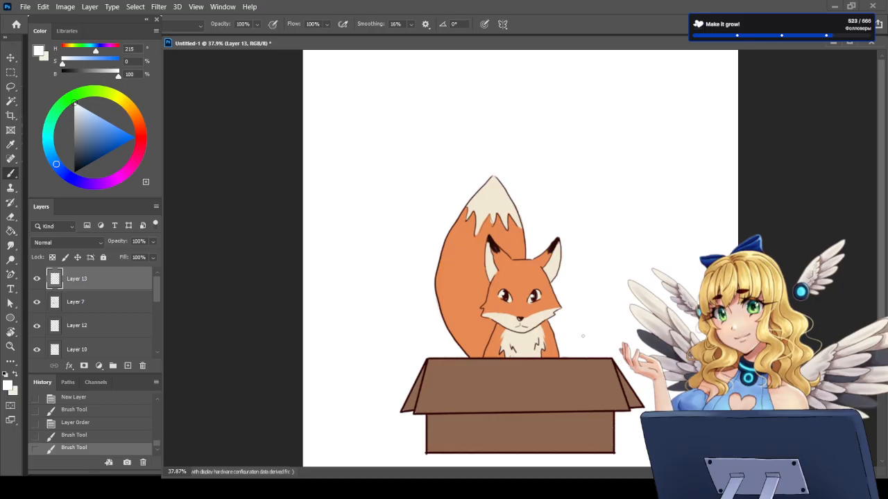
{"action": "scroll", "coordinate": [583, 336], "scroll_direction": "down", "scroll_amount": 2}
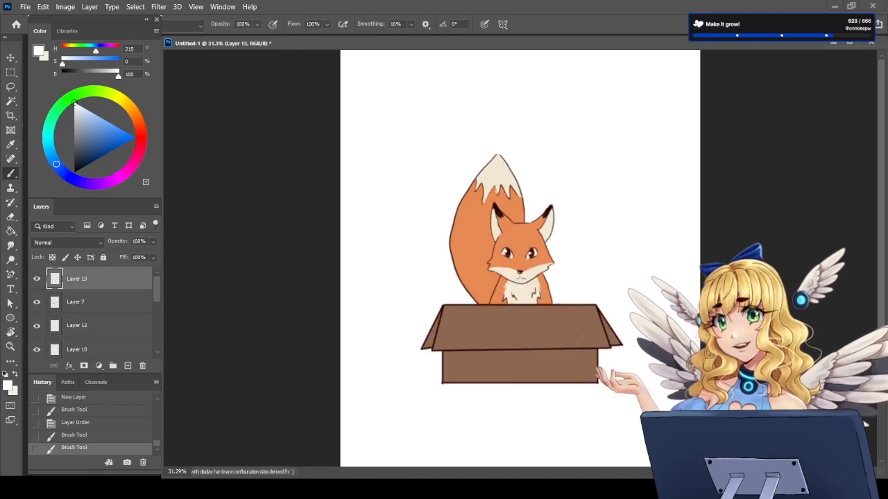
{"action": "scroll", "coordinate": [555, 282], "scroll_direction": "up", "scroll_amount": 1}
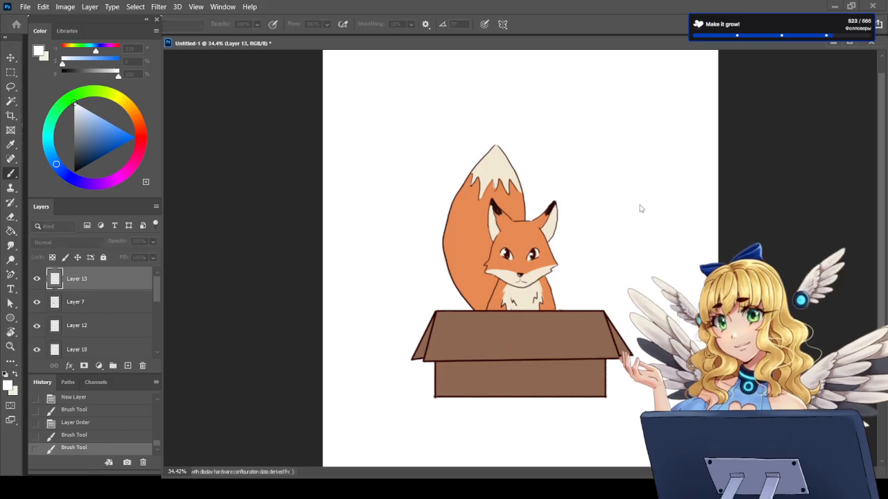
{"action": "key", "text": "Return"}
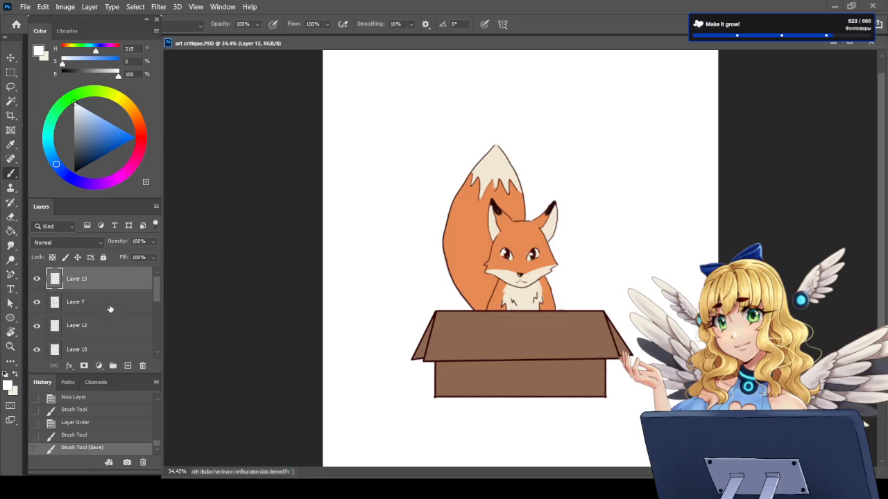
Step: Group the fox and box layers from Layer 13 down to Layer 5 and hide the new group
{"action": "scroll", "coordinate": [68, 303], "scroll_direction": "down", "scroll_amount": 3}
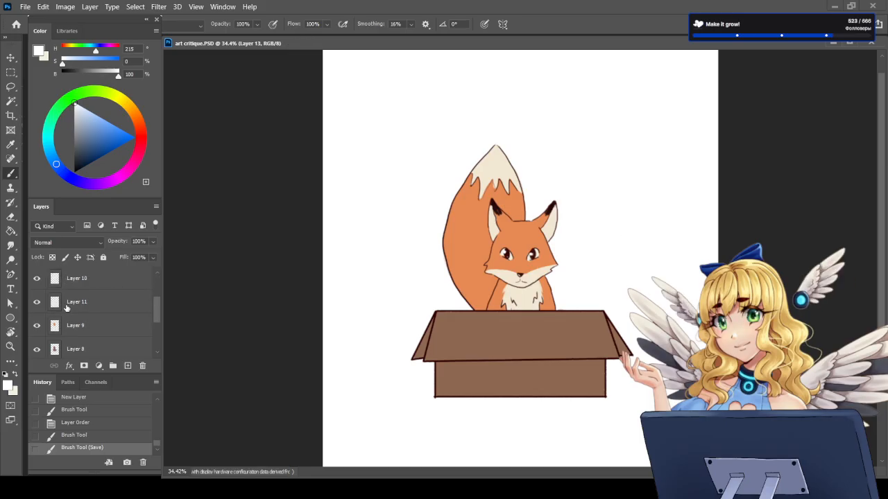
{"action": "scroll", "coordinate": [83, 312], "scroll_direction": "down", "scroll_amount": 3}
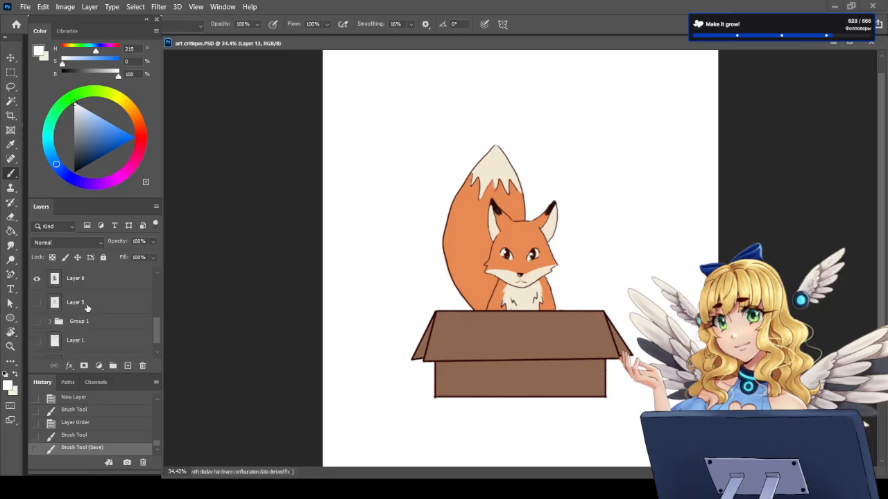
{"action": "left_click", "coordinate": [83, 306], "text": "shift"}
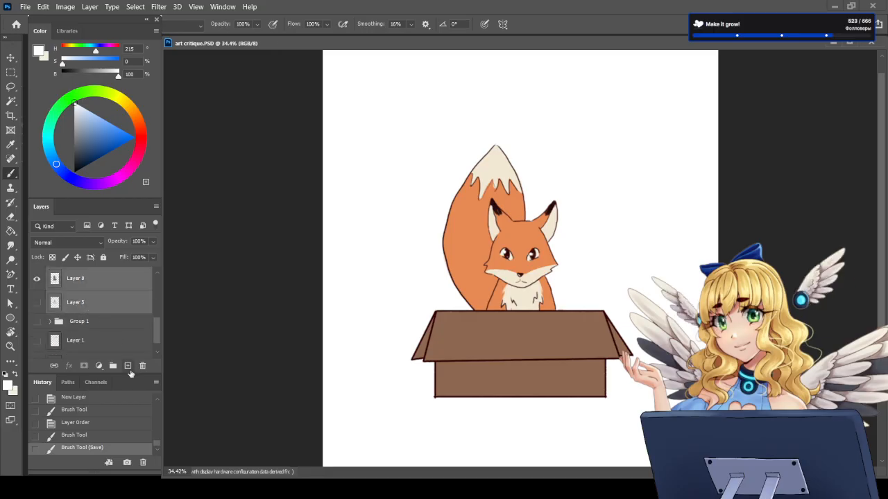
{"action": "left_click", "coordinate": [113, 365]}
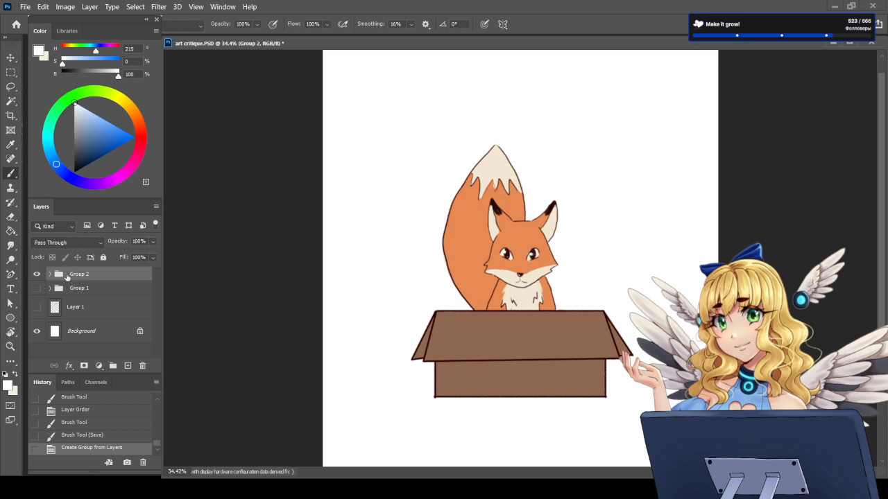
{"action": "left_click", "coordinate": [37, 274]}
{"action": "left_click", "coordinate": [37, 274]}
{"action": "left_click", "coordinate": [37, 274]}
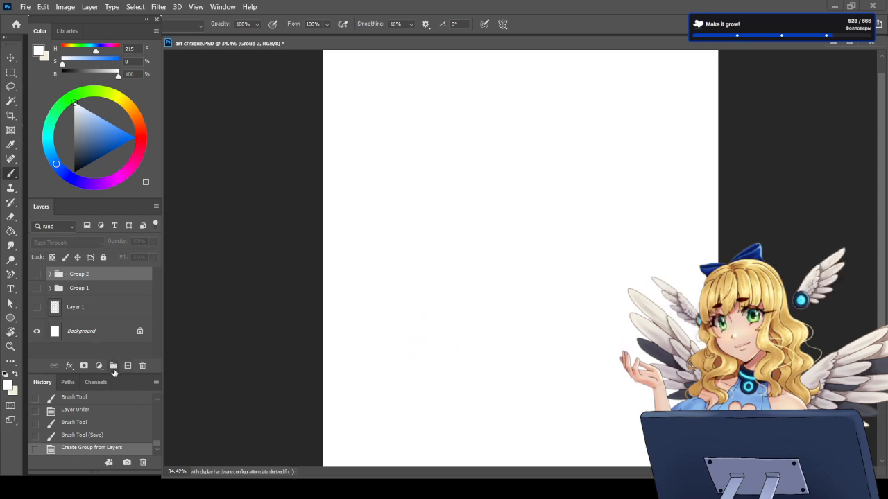
Step: Add a group containing an empty layer above Group 2, rename Group 1 with the person's nickname, and make the empty layer active
{"action": "left_click", "coordinate": [113, 365]}
{"action": "left_click", "coordinate": [127, 365]}
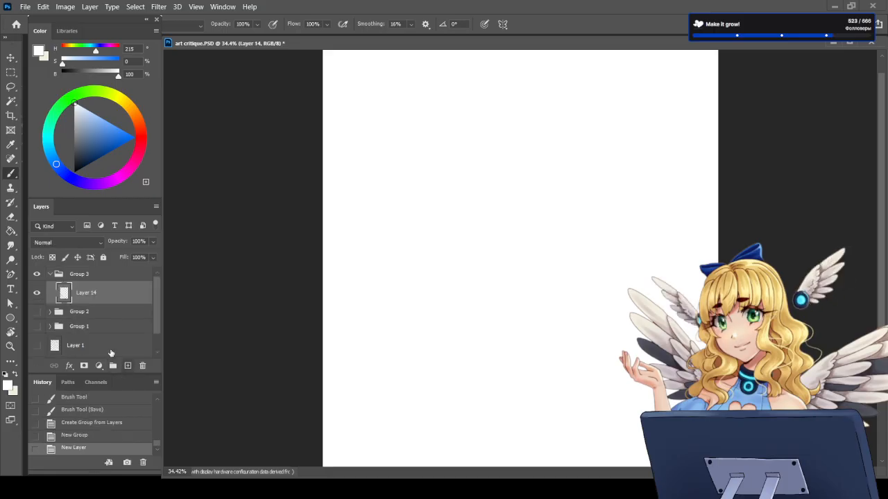
{"action": "double_click", "coordinate": [78, 326]}
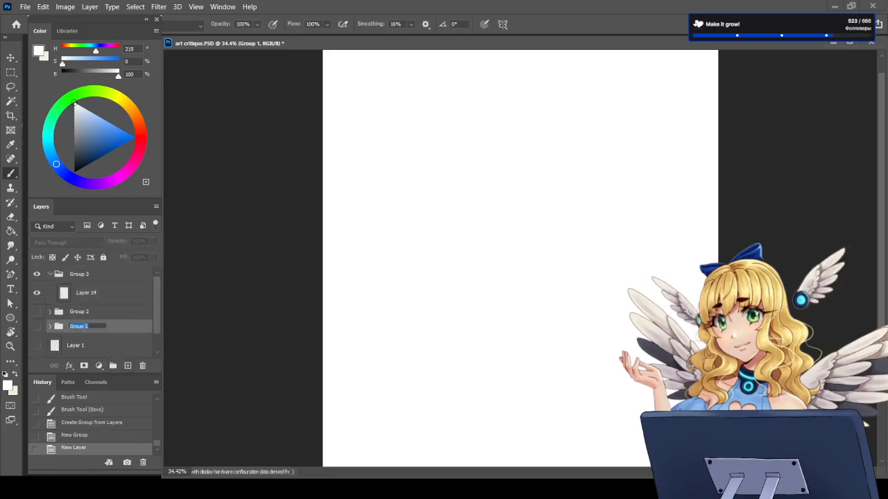
{"action": "type", "text": "Rilky"}
{"action": "key", "text": "Return"}
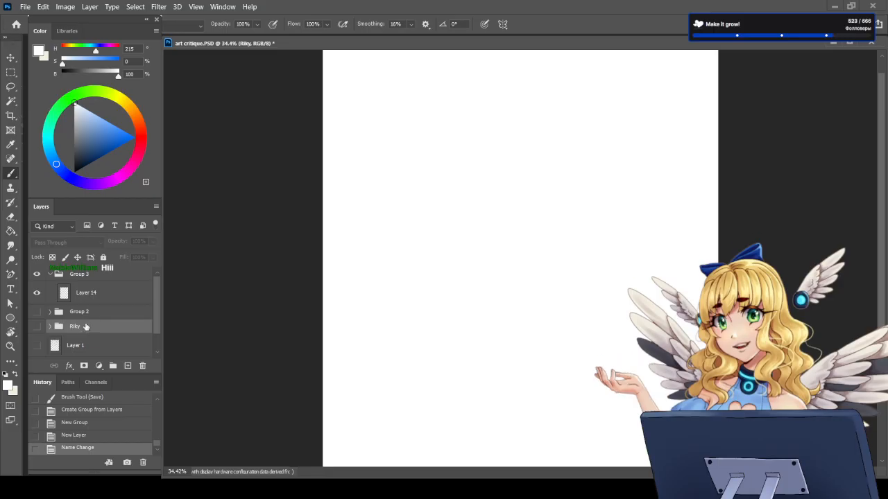
{"action": "left_click", "coordinate": [64, 294]}
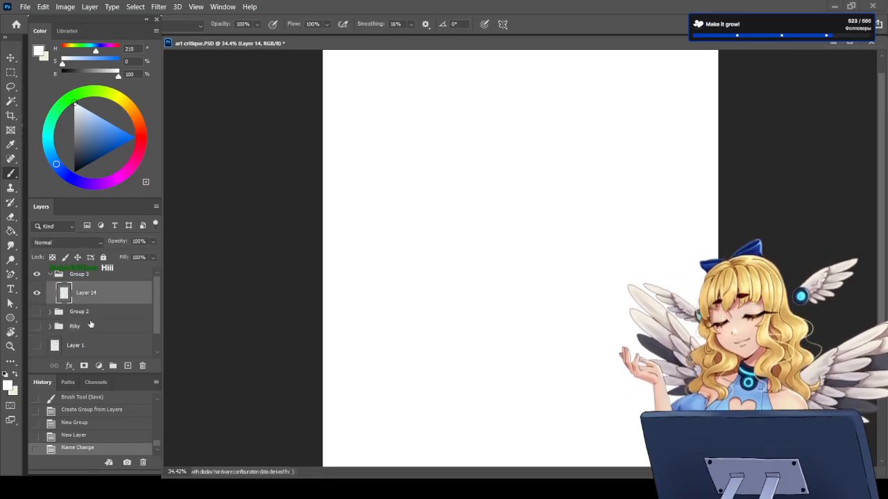
Step: Show the handwritten critique invitation on Layer 1 briefly and hide it again
{"action": "scroll", "coordinate": [106, 336], "scroll_direction": "down", "scroll_amount": 1}
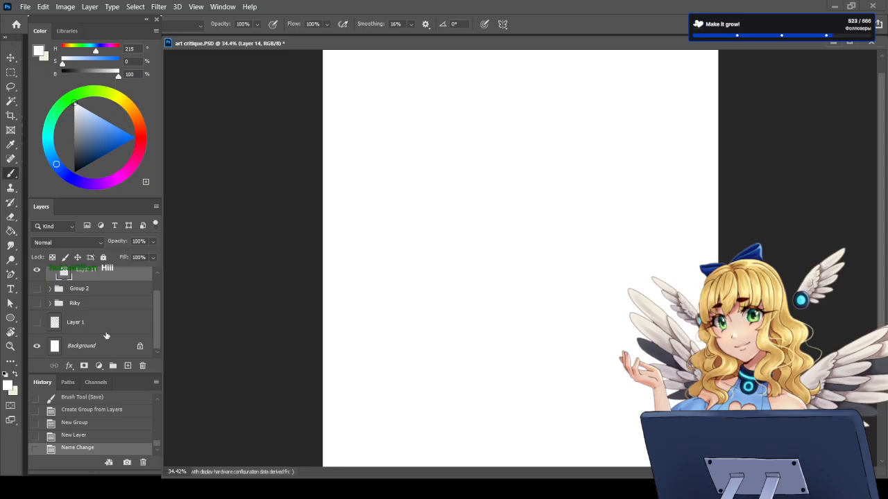
{"action": "left_click", "coordinate": [38, 323]}
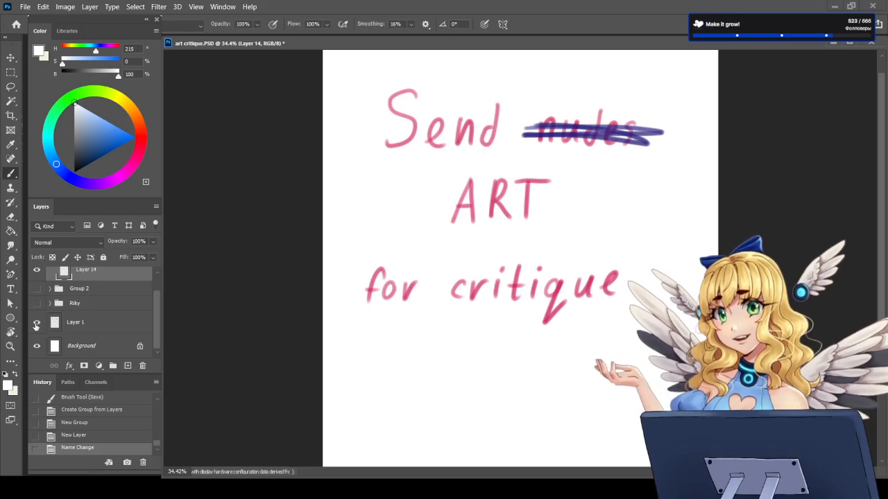
{"action": "left_click", "coordinate": [37, 323]}
{"action": "scroll", "coordinate": [101, 316], "scroll_direction": "up", "scroll_amount": 1}
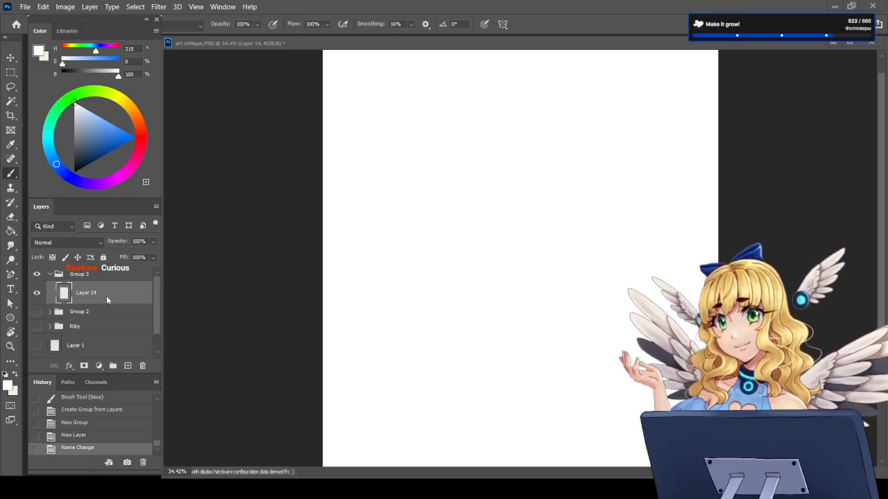
Step: Paste the copied wolf-eared character portrait onto Layer 14 and scale it up proportionally to span most of the page width
{"action": "key", "text": "ctrl+v"}
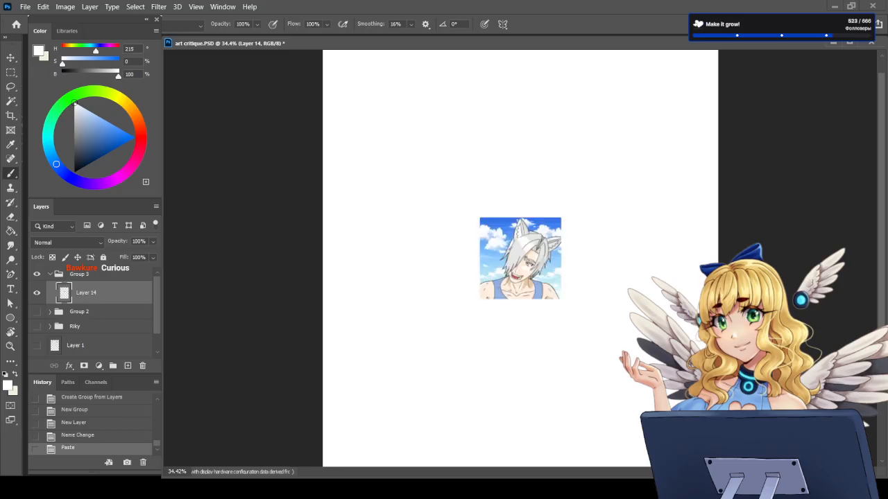
{"action": "scroll", "coordinate": [520, 305], "scroll_direction": "down", "scroll_amount": 2}
{"action": "key", "text": "ctrl+t"}
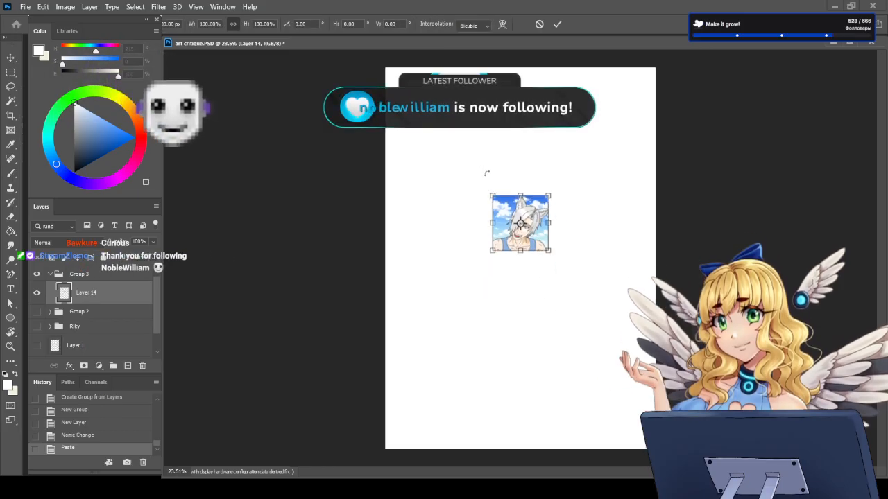
{"action": "left_click_drag", "start_coordinate": [489, 187], "coordinate": [417, 118]}
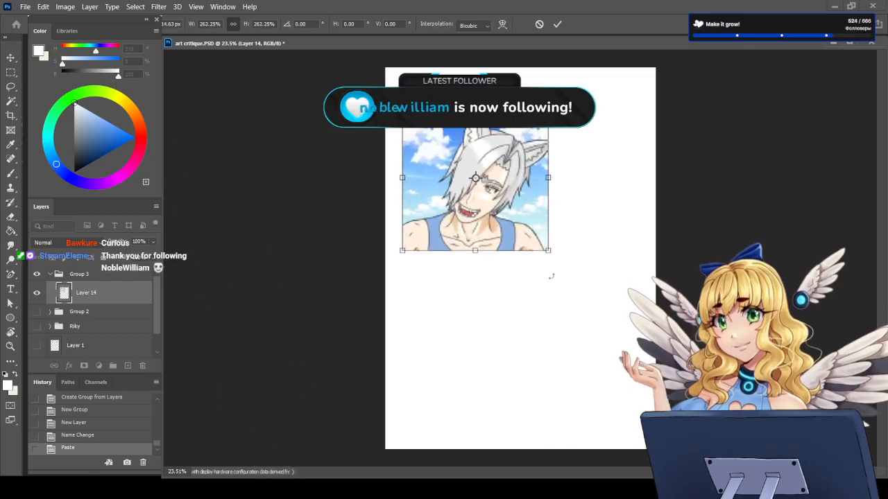
{"action": "left_click_drag", "start_coordinate": [548, 251], "coordinate": [641, 344]}
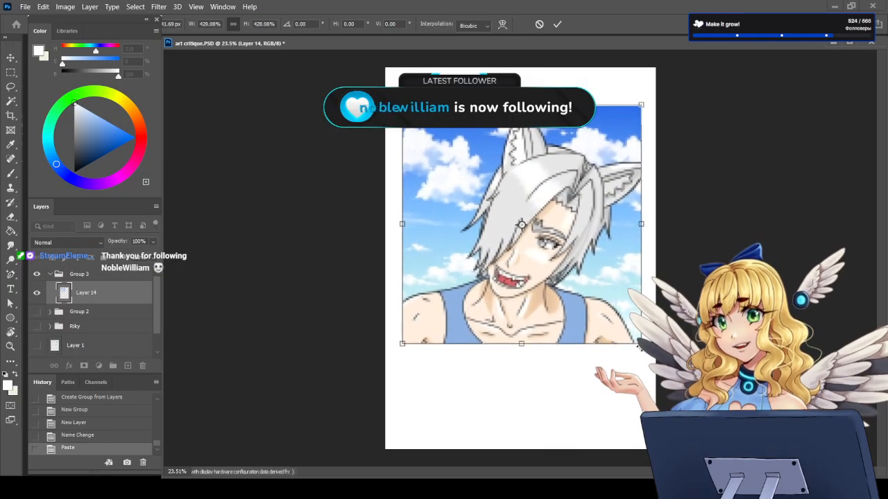
{"action": "key", "text": "Return"}
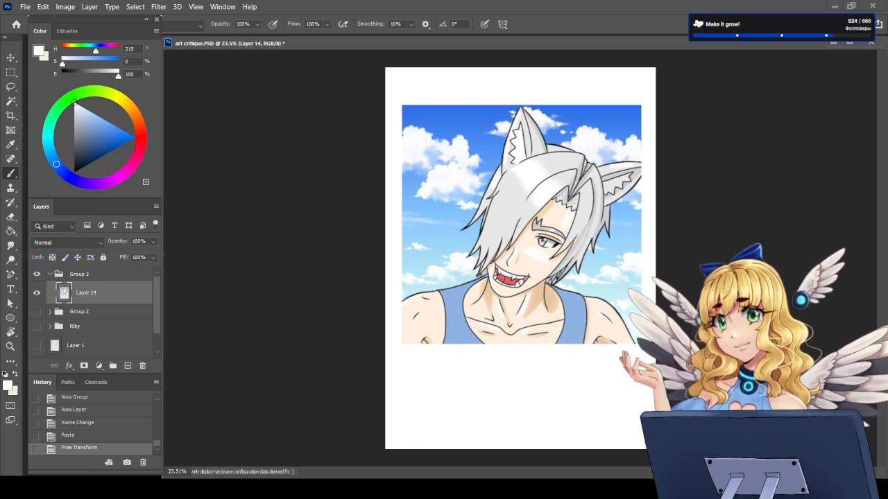
Step: Add a layer above the portrait, set the brush colour to pink (H 320, S 61, B 100) and set the brush smoothing to 0%
{"action": "scroll", "coordinate": [491, 244], "scroll_direction": "up", "scroll_amount": 2}
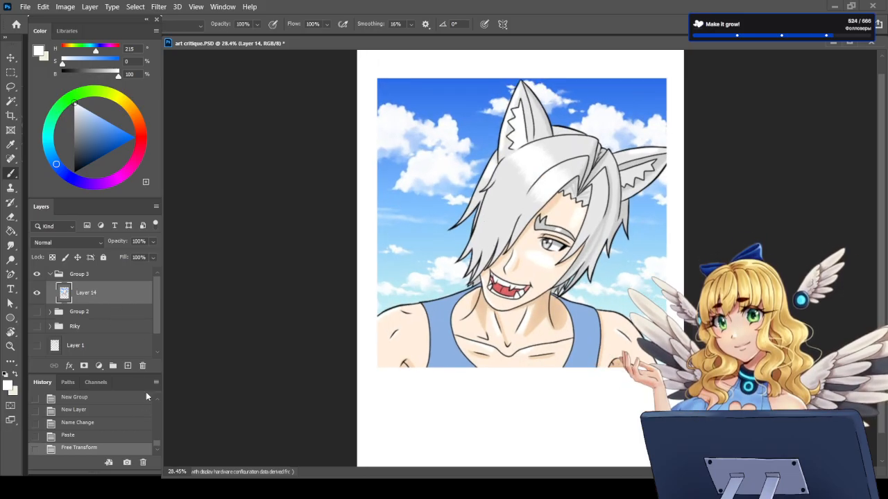
{"action": "left_click", "coordinate": [127, 366]}
{"action": "scroll", "coordinate": [548, 256], "scroll_direction": "up", "scroll_amount": 2}
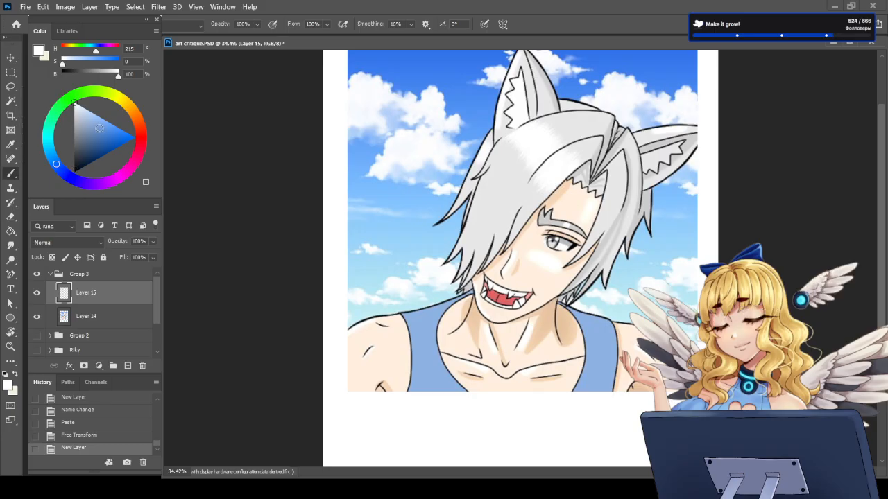
{"action": "left_click", "coordinate": [104, 129]}
{"action": "left_click", "coordinate": [141, 143]}
{"action": "left_click_drag", "start_coordinate": [142, 146], "coordinate": [130, 168]}
{"action": "left_click", "coordinate": [112, 123]}
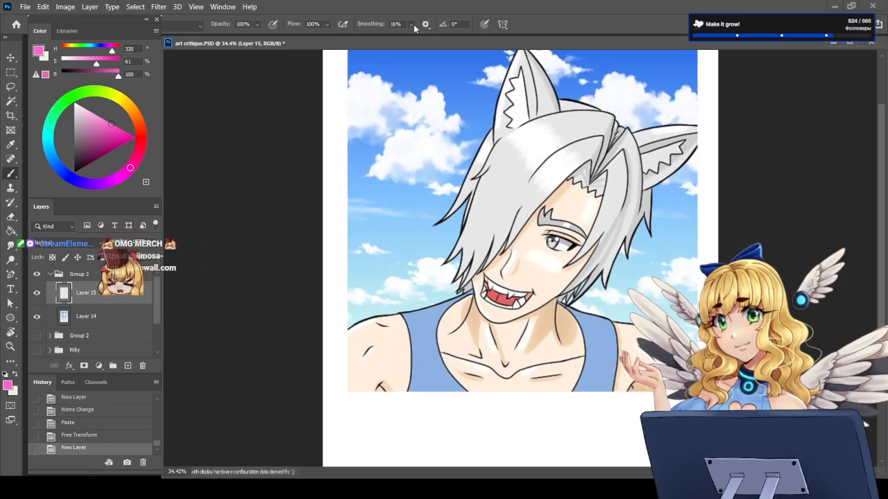
{"action": "left_click_drag", "start_coordinate": [415, 28], "coordinate": [394, 29]}
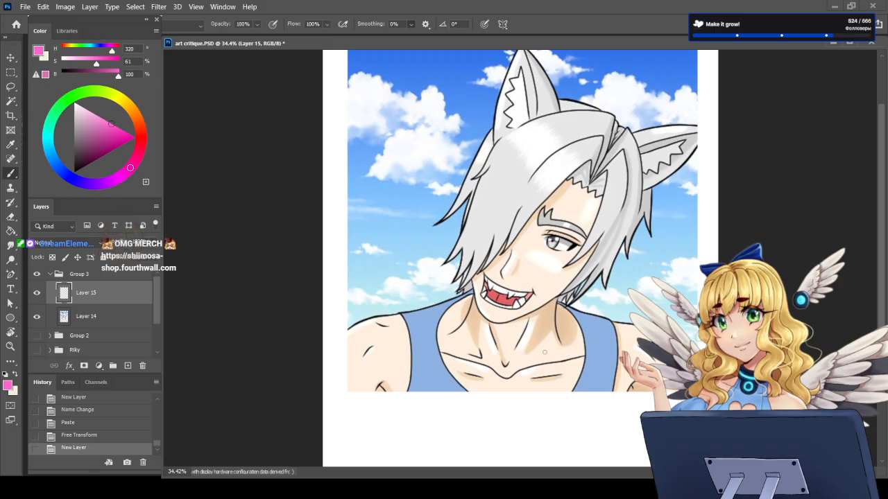
Step: Sketch the pink neck guide over the portrait with two sides, a curved base and a curved upper edge
{"action": "scroll", "coordinate": [544, 352], "scroll_direction": "down", "scroll_amount": 3}
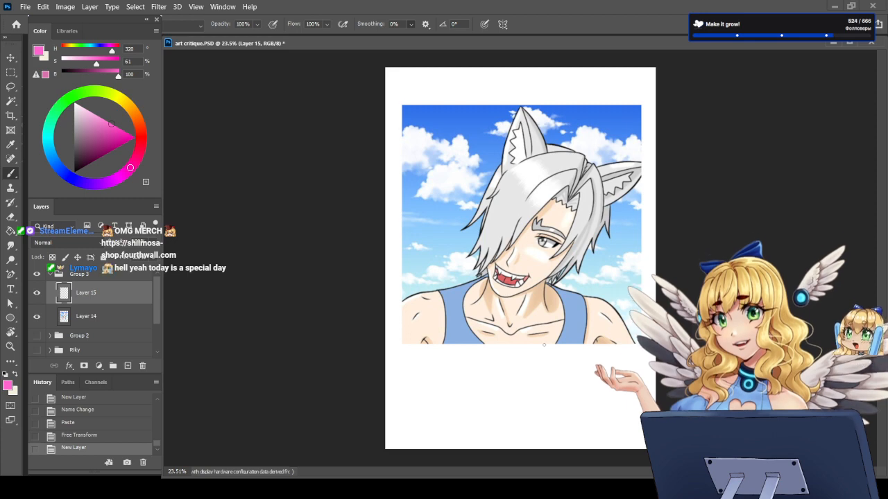
{"action": "scroll", "coordinate": [545, 345], "scroll_direction": "up", "scroll_amount": 1}
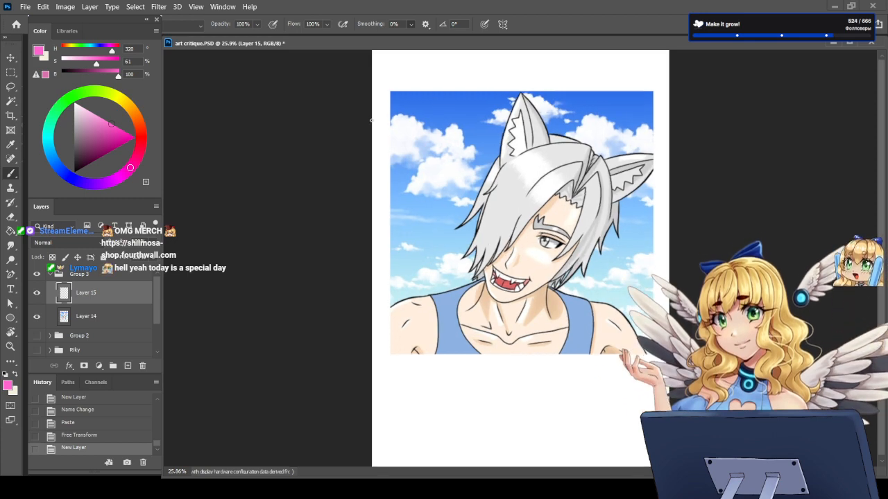
{"action": "scroll", "coordinate": [488, 111], "scroll_direction": "up", "scroll_amount": 10}
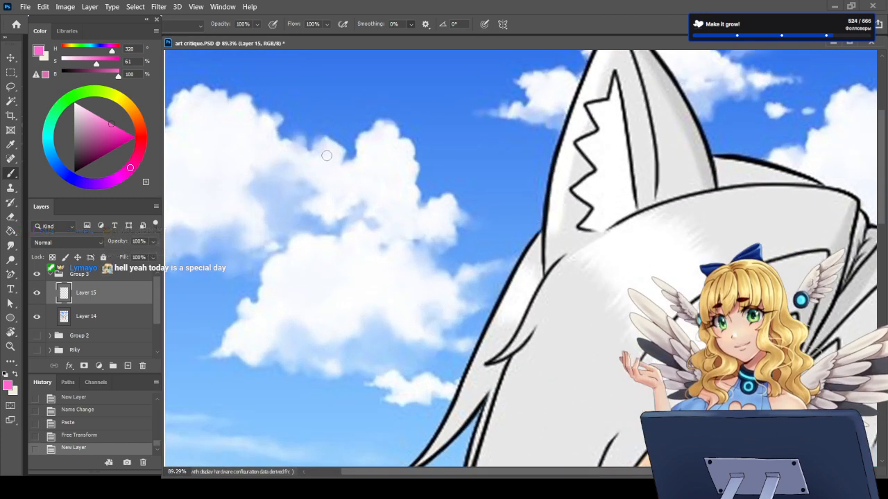
{"action": "key", "text": "ctrl+0"}
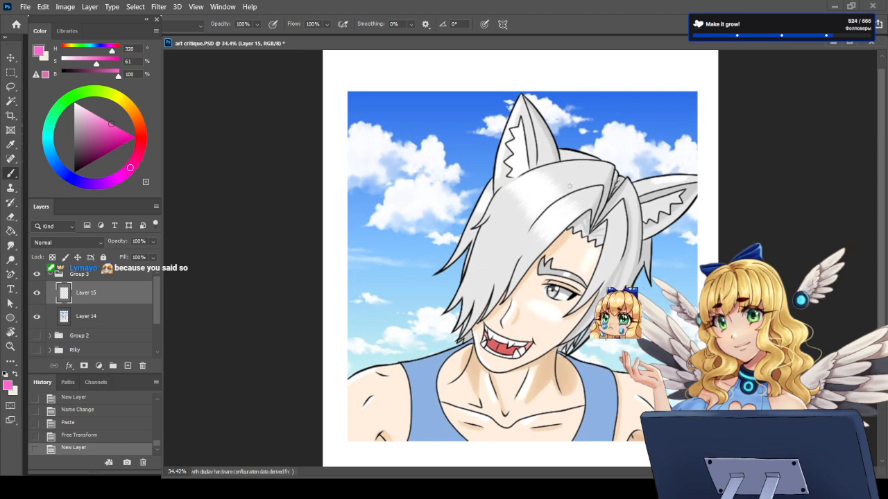
{"action": "scroll", "coordinate": [542, 239], "scroll_direction": "down", "scroll_amount": 2}
{"action": "scroll", "coordinate": [515, 131], "scroll_direction": "up", "scroll_amount": 1}
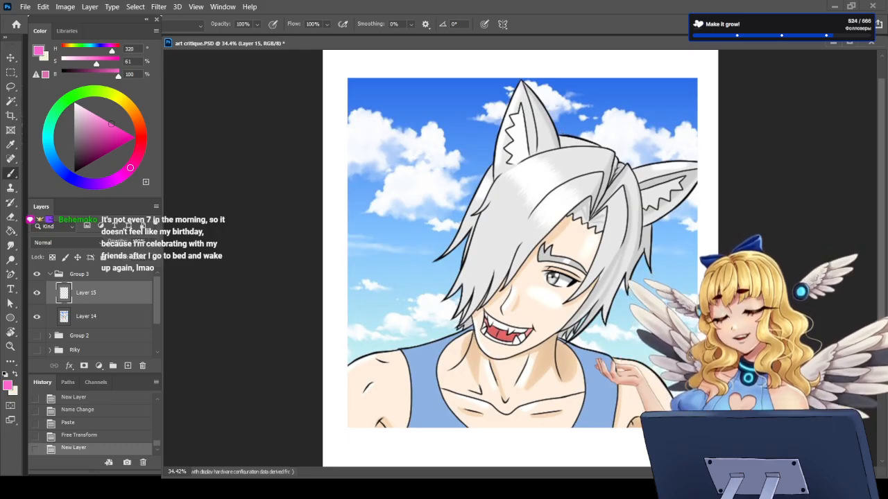
{"action": "mouse_move", "coordinate": [474, 332]}
{"action": "left_mouse_down"}
{"action": "mouse_move", "coordinate": [464, 372]}
{"action": "mouse_move", "coordinate": [495, 395]}
{"action": "mouse_move", "coordinate": [535, 389]}
{"action": "mouse_move", "coordinate": [561, 366]}
{"action": "mouse_move", "coordinate": [547, 385]}
{"action": "mouse_move", "coordinate": [555, 334]}
{"action": "left_mouse_up"}
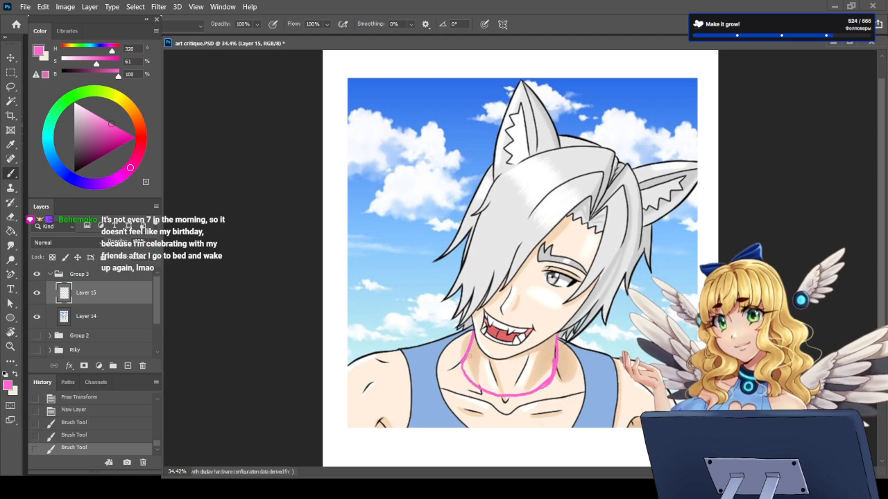
{"action": "mouse_move", "coordinate": [465, 355]}
{"action": "left_mouse_down"}
{"action": "mouse_move", "coordinate": [484, 363]}
{"action": "mouse_move", "coordinate": [551, 357]}
{"action": "left_mouse_up"}
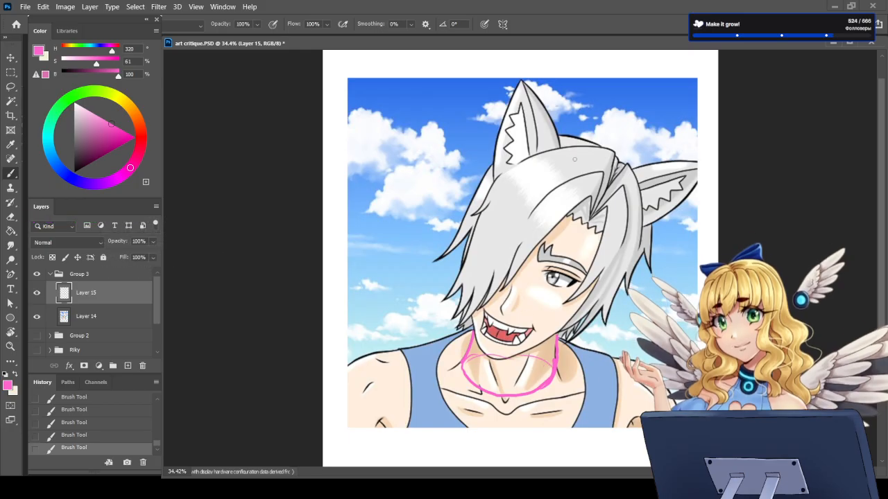
Step: Sketch the head construction with a slanted face centre line, a curved brow line and a circle for the skull
{"action": "mouse_move", "coordinate": [597, 147]}
{"action": "left_mouse_down"}
{"action": "mouse_move", "coordinate": [568, 182]}
{"action": "mouse_move", "coordinate": [492, 353]}
{"action": "left_mouse_up"}
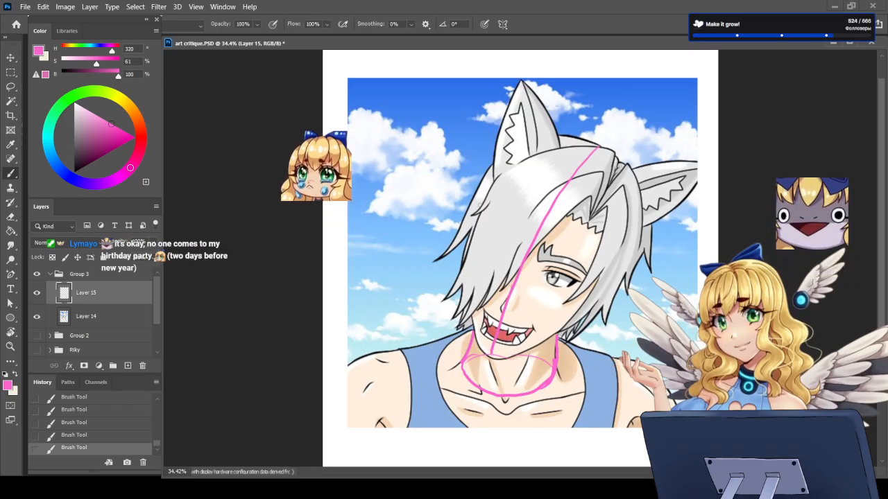
{"action": "mouse_move", "coordinate": [480, 206]}
{"action": "left_mouse_down"}
{"action": "mouse_move", "coordinate": [495, 234]}
{"action": "mouse_move", "coordinate": [533, 260]}
{"action": "mouse_move", "coordinate": [600, 277]}
{"action": "mouse_move", "coordinate": [631, 268]}
{"action": "left_mouse_up"}
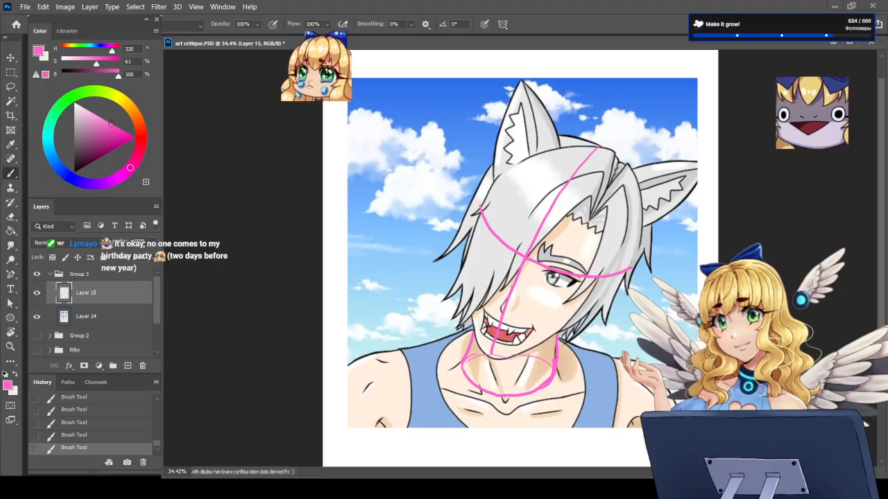
{"action": "mouse_move", "coordinate": [597, 147]}
{"action": "left_mouse_down"}
{"action": "mouse_move", "coordinate": [518, 150]}
{"action": "mouse_move", "coordinate": [479, 205]}
{"action": "left_mouse_up"}
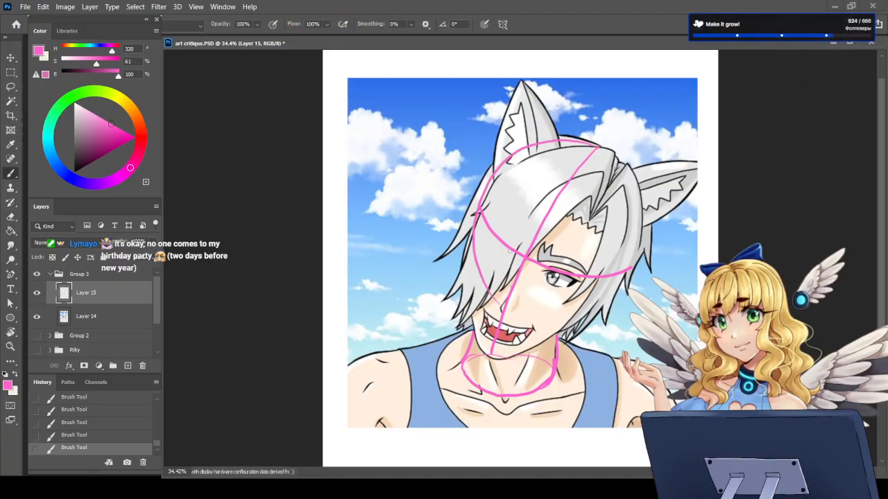
{"action": "mouse_move", "coordinate": [485, 280]}
{"action": "left_mouse_down"}
{"action": "mouse_move", "coordinate": [573, 313]}
{"action": "mouse_move", "coordinate": [621, 202]}
{"action": "left_mouse_up"}
{"action": "mouse_move", "coordinate": [575, 139]}
{"action": "left_mouse_down"}
{"action": "mouse_move", "coordinate": [616, 168]}
{"action": "mouse_move", "coordinate": [631, 225]}
{"action": "mouse_move", "coordinate": [604, 297]}
{"action": "left_mouse_up"}
{"action": "left_click_drag", "start_coordinate": [628, 201], "coordinate": [624, 233]}
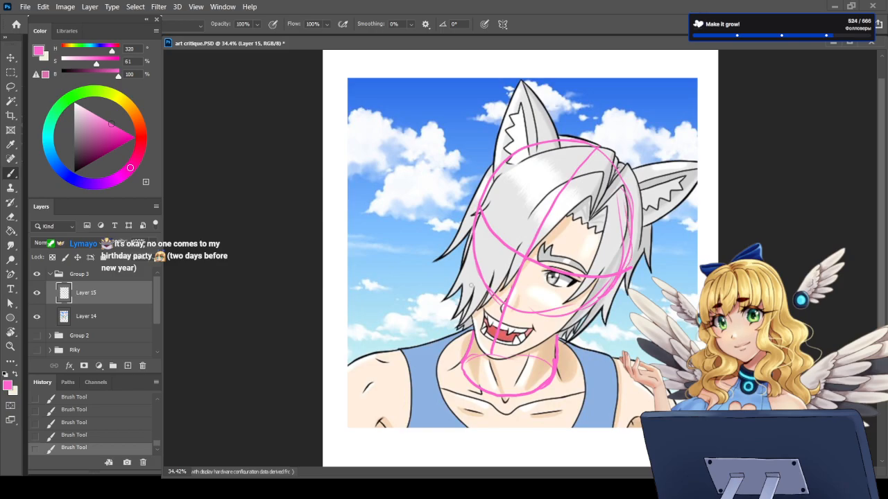
Step: Sketch the cheek and jaw outline down to the chin and reinforce the upper curve of the skull guide
{"action": "mouse_move", "coordinate": [473, 247]}
{"action": "left_mouse_down"}
{"action": "mouse_move", "coordinate": [467, 298]}
{"action": "mouse_move", "coordinate": [491, 362]}
{"action": "mouse_move", "coordinate": [554, 339]}
{"action": "left_mouse_up"}
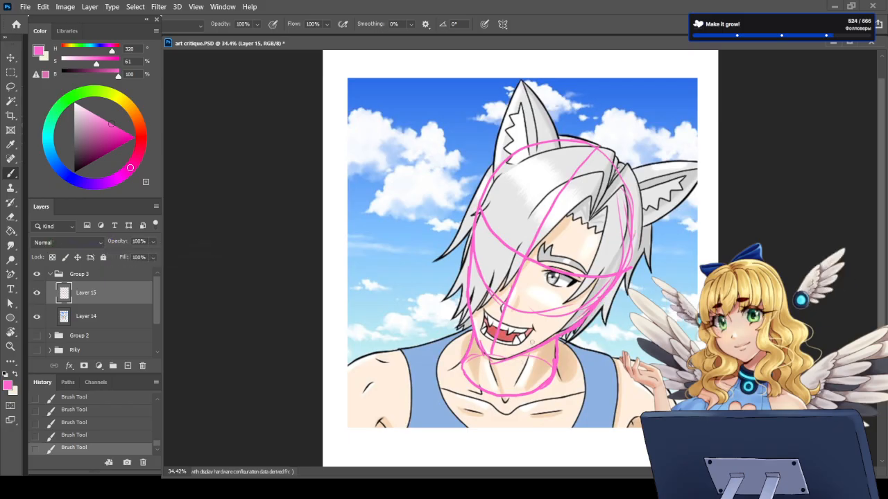
{"action": "key", "text": "e"}
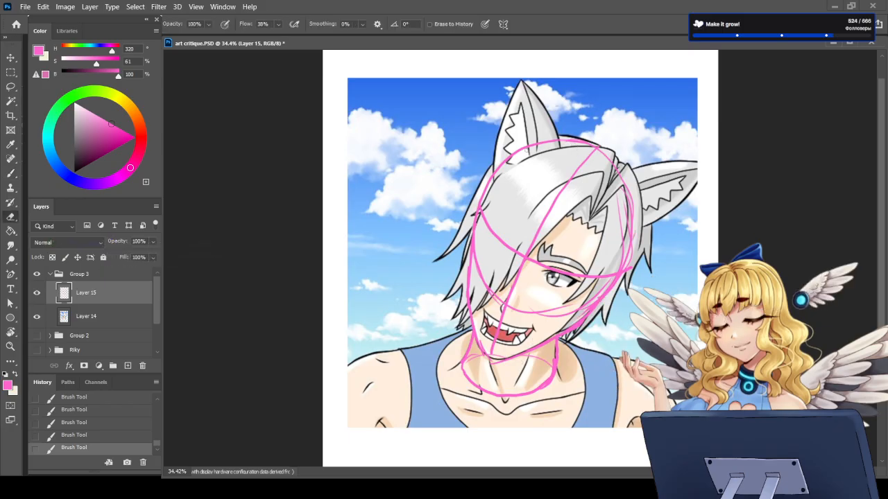
{"action": "key", "text": "b"}
{"action": "mouse_move", "coordinate": [487, 183]}
{"action": "left_mouse_down"}
{"action": "mouse_move", "coordinate": [553, 142]}
{"action": "mouse_move", "coordinate": [598, 150]}
{"action": "left_mouse_up"}
{"action": "left_click_drag", "start_coordinate": [568, 146], "coordinate": [594, 149]}
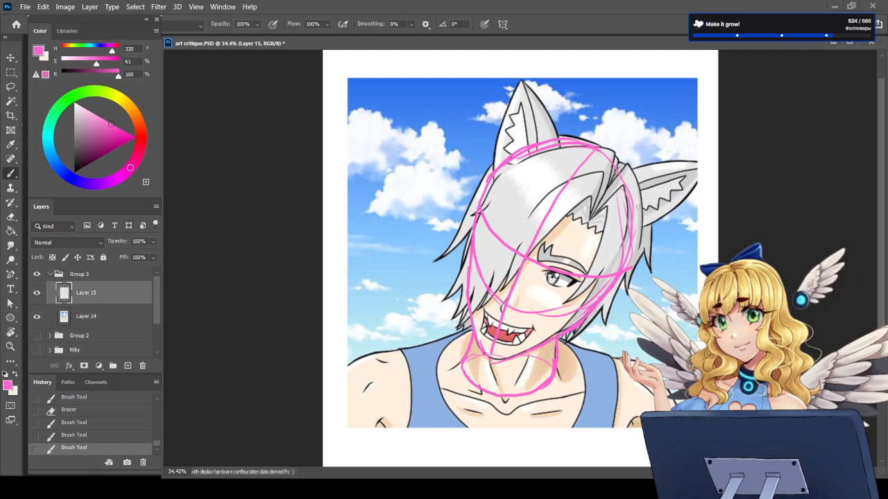
Step: Erase part of the brow guide over the hair, redraw its curve across the face and thin its stroke with the Eraser
{"action": "key", "text": "e"}
{"action": "left_click_drag", "start_coordinate": [484, 219], "coordinate": [505, 243]}
{"action": "key", "text": "b"}
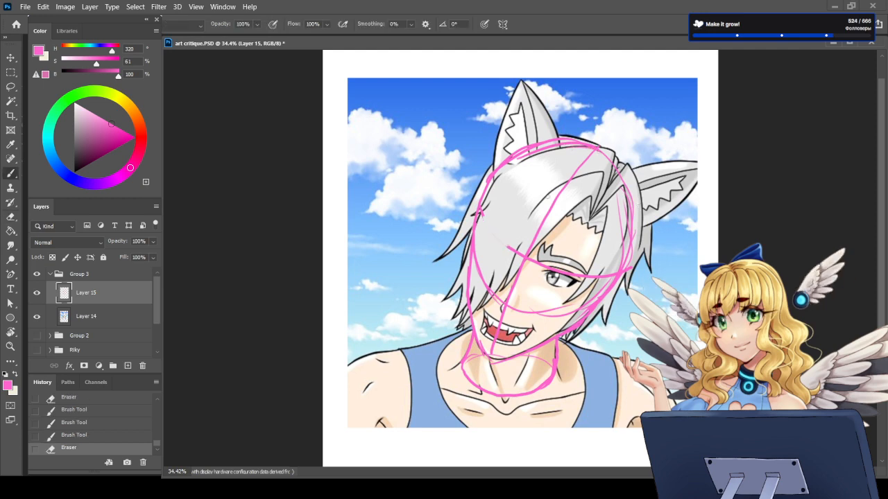
{"action": "mouse_move", "coordinate": [478, 212]}
{"action": "left_mouse_down"}
{"action": "mouse_move", "coordinate": [530, 262]}
{"action": "mouse_move", "coordinate": [557, 271]}
{"action": "left_mouse_up"}
{"action": "left_click_drag", "start_coordinate": [544, 268], "coordinate": [590, 279]}
{"action": "key", "text": "e"}
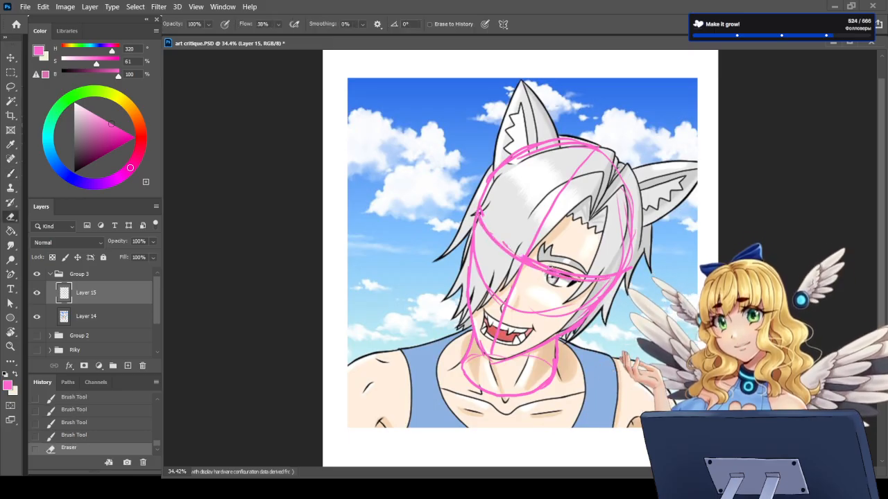
{"action": "left_click_drag", "start_coordinate": [530, 262], "coordinate": [591, 275]}
{"action": "left_click_drag", "start_coordinate": [591, 274], "coordinate": [609, 276]}
{"action": "key", "text": "b"}
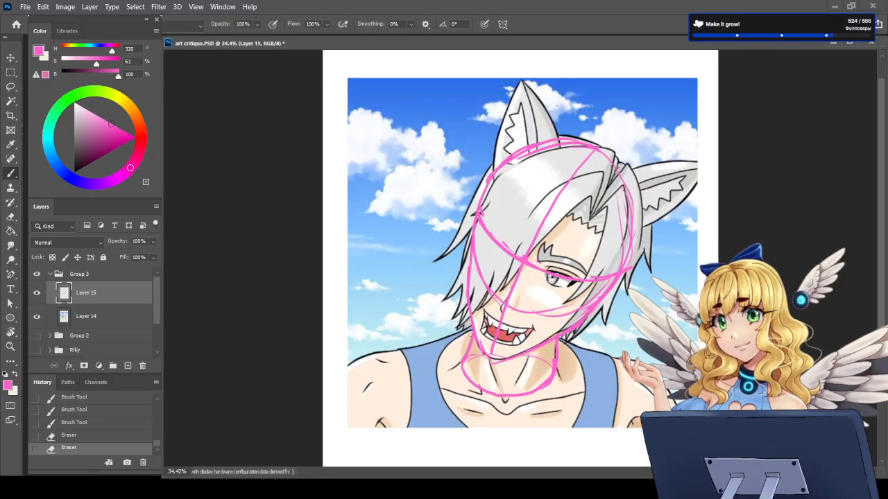
{"action": "left_click_drag", "start_coordinate": [470, 337], "coordinate": [419, 345]}
{"action": "key", "text": "e"}
{"action": "key", "text": "b"}
Step: Sketch sloping shoulder guide lines from both sides of the neck out to the upper arms
{"action": "left_click_drag", "start_coordinate": [881, 237], "coordinate": [882, 276]}
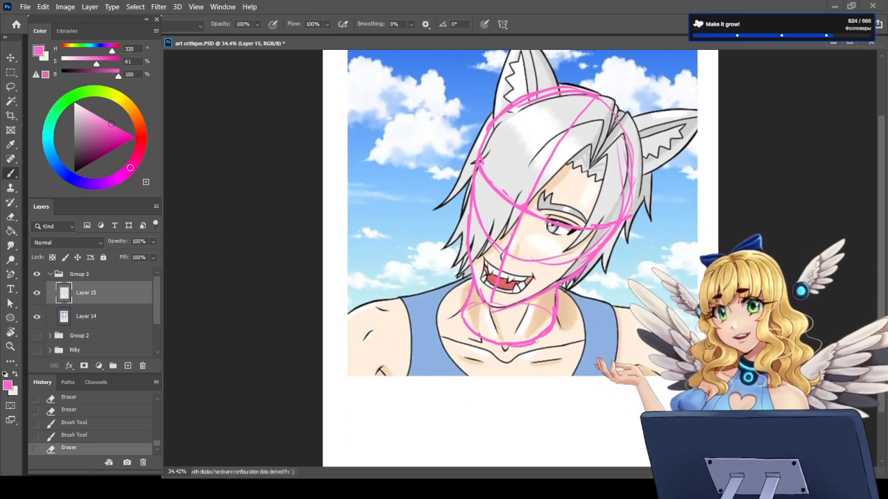
{"action": "left_click_drag", "start_coordinate": [472, 276], "coordinate": [363, 307]}
{"action": "left_click_drag", "start_coordinate": [559, 285], "coordinate": [641, 312]}
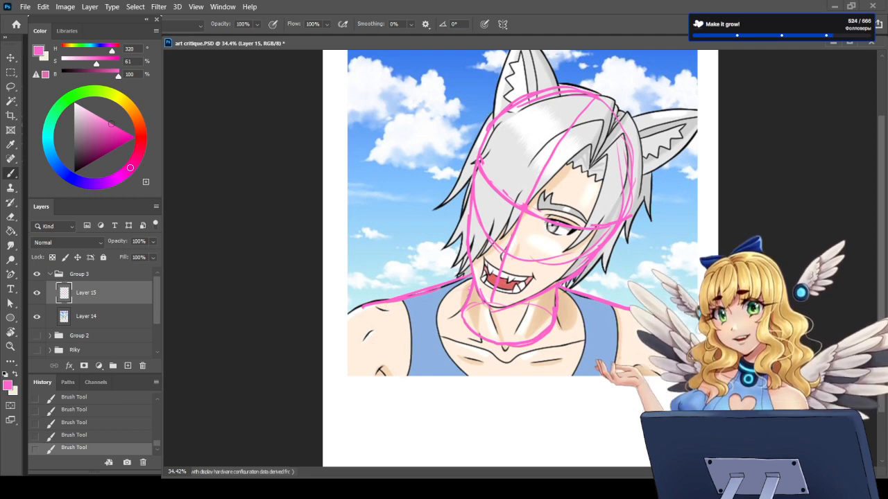
Step: Rework the neck guide's base curve down to the collarbone notch, erase stray pink lines and undo the last two strokes
{"action": "mouse_move", "coordinate": [464, 309]}
{"action": "left_mouse_down"}
{"action": "mouse_move", "coordinate": [464, 326]}
{"action": "mouse_move", "coordinate": [501, 348]}
{"action": "mouse_move", "coordinate": [555, 321]}
{"action": "mouse_move", "coordinate": [552, 333]}
{"action": "left_mouse_up"}
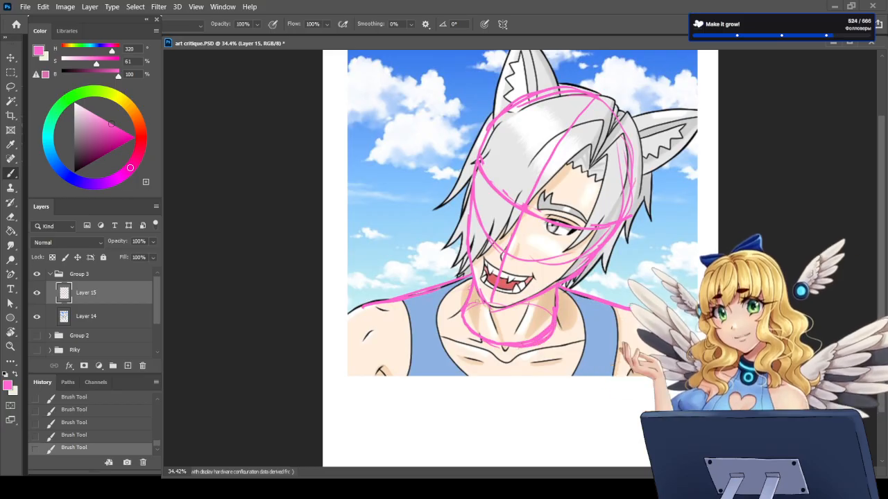
{"action": "left_click", "coordinate": [536, 315]}
{"action": "left_click_drag", "start_coordinate": [466, 325], "coordinate": [478, 337]}
{"action": "mouse_move", "coordinate": [474, 335]}
{"action": "left_mouse_down"}
{"action": "mouse_move", "coordinate": [503, 341]}
{"action": "mouse_move", "coordinate": [554, 339]}
{"action": "mouse_move", "coordinate": [536, 315]}
{"action": "mouse_move", "coordinate": [522, 345]}
{"action": "left_mouse_up"}
{"action": "key", "text": "e"}
{"action": "mouse_move", "coordinate": [512, 345]}
{"action": "left_mouse_down"}
{"action": "mouse_move", "coordinate": [538, 328]}
{"action": "mouse_move", "coordinate": [510, 353]}
{"action": "left_mouse_up"}
{"action": "key", "text": "b"}
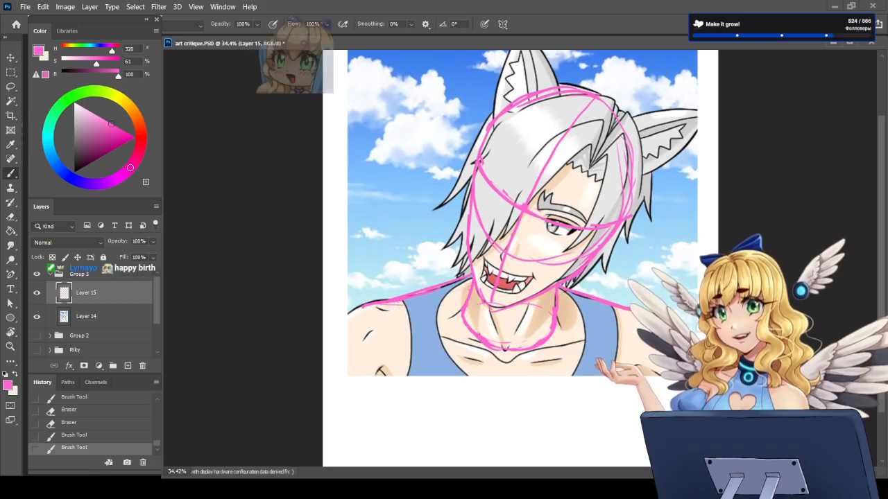
{"action": "key", "text": "ctrl+z"}
{"action": "key", "text": "ctrl+z"}
Step: Outline both shoulders and upper arms with rounded pink guides extending below the portrait's lower edge
{"action": "left_click_drag", "start_coordinate": [409, 311], "coordinate": [395, 386]}
{"action": "mouse_move", "coordinate": [378, 301]}
{"action": "left_mouse_down"}
{"action": "mouse_move", "coordinate": [336, 314]}
{"action": "mouse_move", "coordinate": [393, 397]}
{"action": "left_mouse_up"}
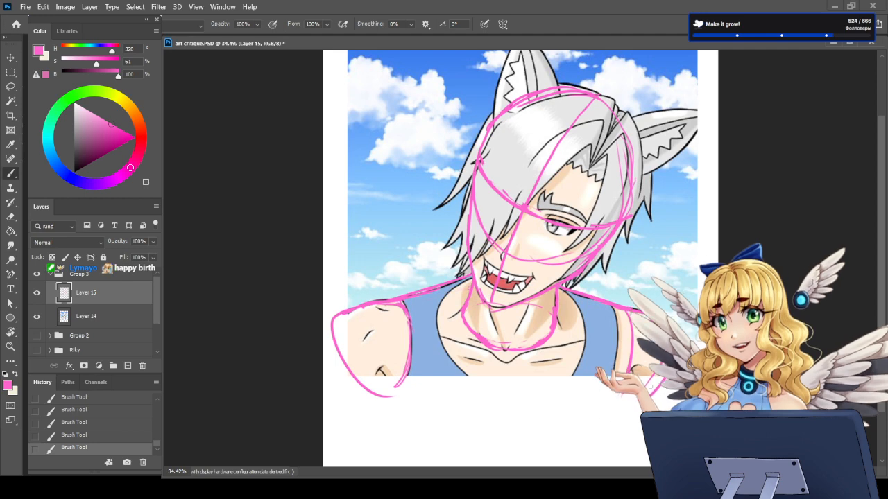
{"action": "left_click_drag", "start_coordinate": [619, 408], "coordinate": [663, 379]}
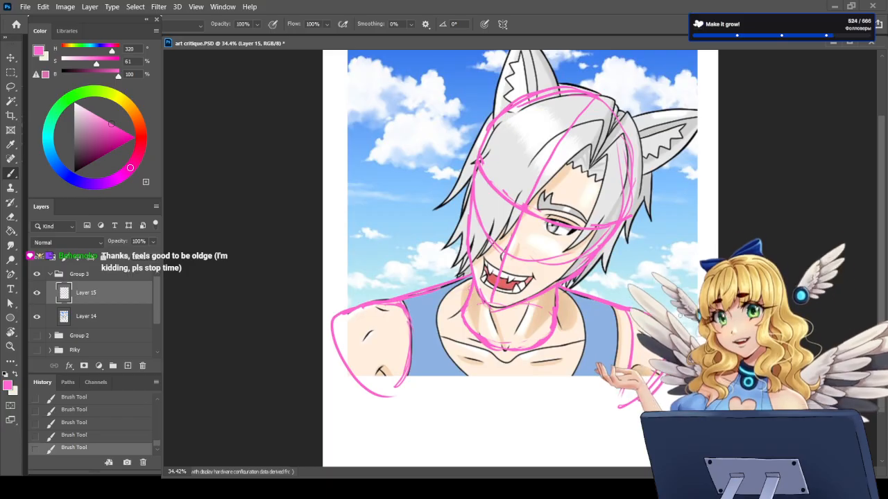
Step: Erase the outer corner of the shoulder guide on the side covered by hair and redraw the shoulder's upper contour
{"action": "key", "text": "e"}
{"action": "mouse_move", "coordinate": [335, 320]}
{"action": "left_mouse_down"}
{"action": "mouse_move", "coordinate": [350, 311]}
{"action": "mouse_move", "coordinate": [335, 319]}
{"action": "left_mouse_up"}
{"action": "key", "text": "b"}
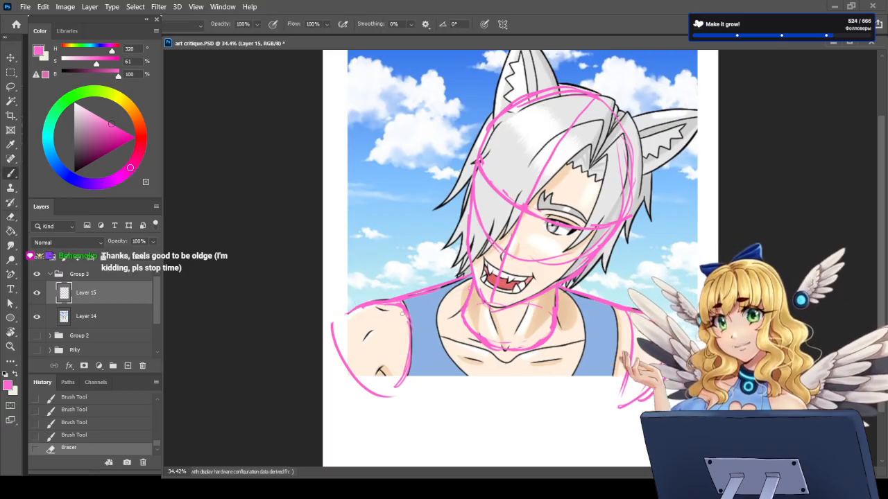
{"action": "mouse_move", "coordinate": [394, 305]}
{"action": "left_mouse_down"}
{"action": "mouse_move", "coordinate": [379, 300]}
{"action": "mouse_move", "coordinate": [332, 322]}
{"action": "left_mouse_up"}
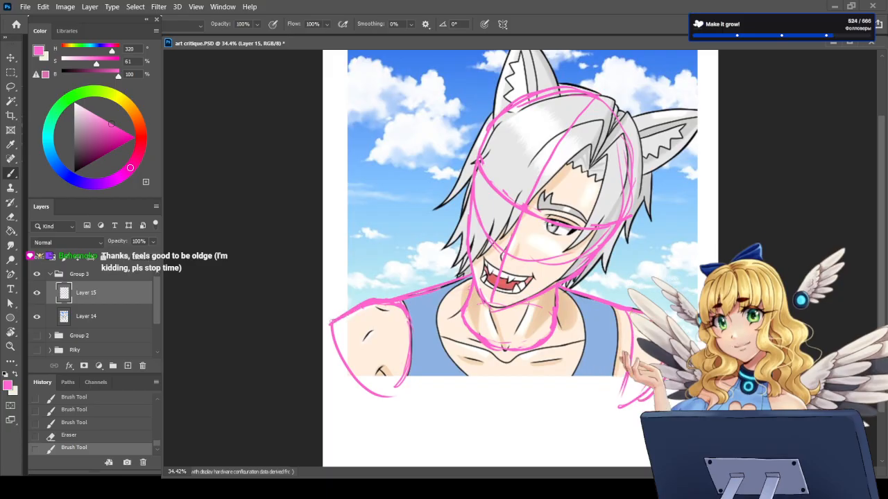
{"action": "left_click_drag", "start_coordinate": [390, 305], "coordinate": [405, 315]}
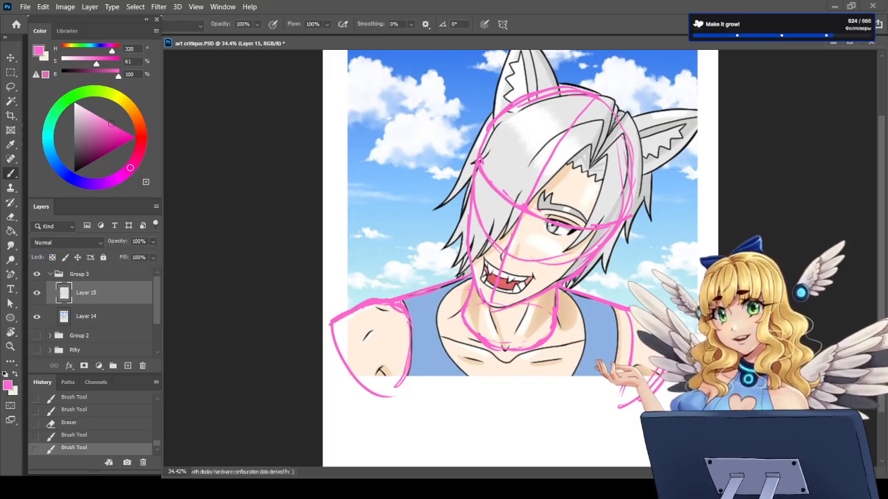
Step: Extend and reinforce the pink inner arm lines on both sides and thicken the arm guide's lower edge on the visible-eye side
{"action": "key", "text": "e"}
{"action": "key", "text": "b"}
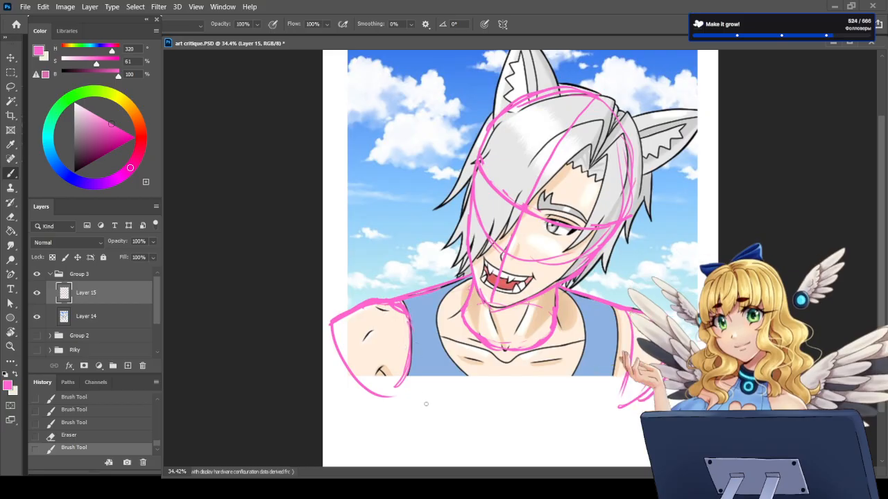
{"action": "left_click", "coordinate": [409, 435]}
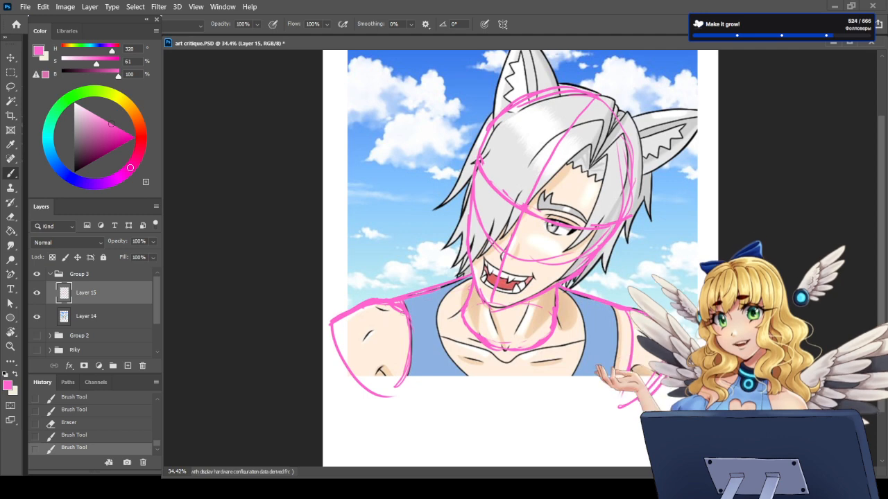
{"action": "left_click_drag", "start_coordinate": [630, 355], "coordinate": [620, 395]}
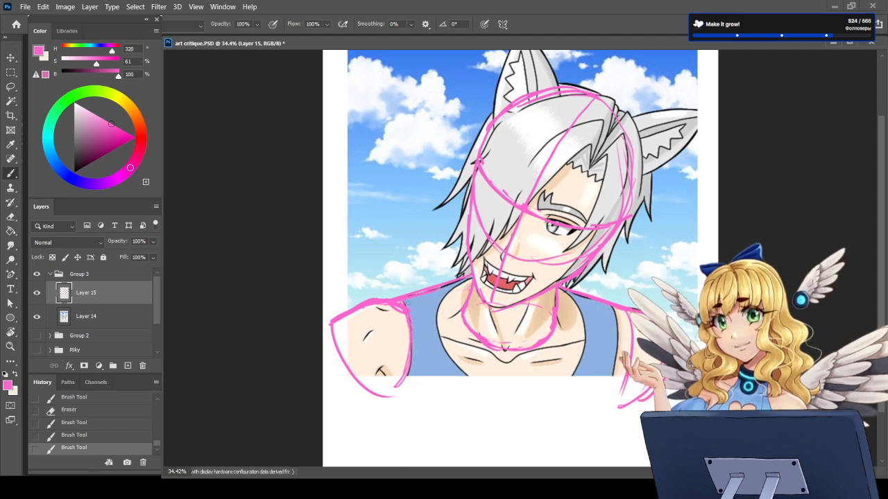
{"action": "left_click_drag", "start_coordinate": [407, 312], "coordinate": [410, 400]}
{"action": "left_click_drag", "start_coordinate": [633, 329], "coordinate": [618, 398]}
{"action": "key", "text": "e"}
{"action": "key", "text": "b"}
{"action": "mouse_move", "coordinate": [634, 308]}
{"action": "left_mouse_down"}
{"action": "mouse_move", "coordinate": [644, 315]}
{"action": "mouse_move", "coordinate": [663, 389]}
{"action": "mouse_move", "coordinate": [621, 406]}
{"action": "left_mouse_up"}
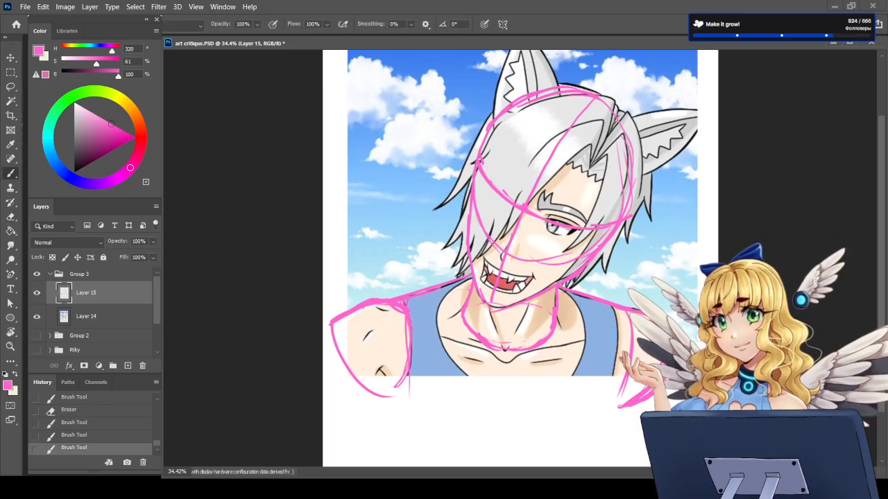
{"action": "left_click_drag", "start_coordinate": [658, 381], "coordinate": [623, 405]}
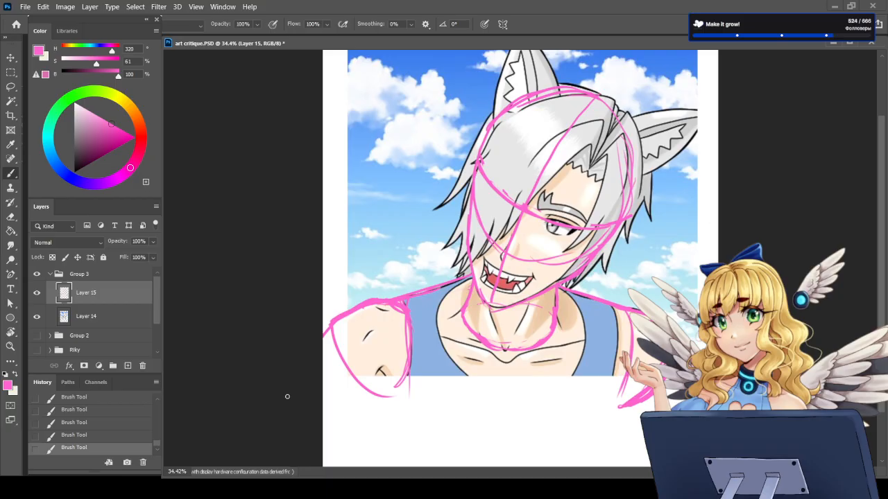
Step: Hide the pink guide layer, Layer 15, and add a new layer above it
{"action": "left_click", "coordinate": [37, 292]}
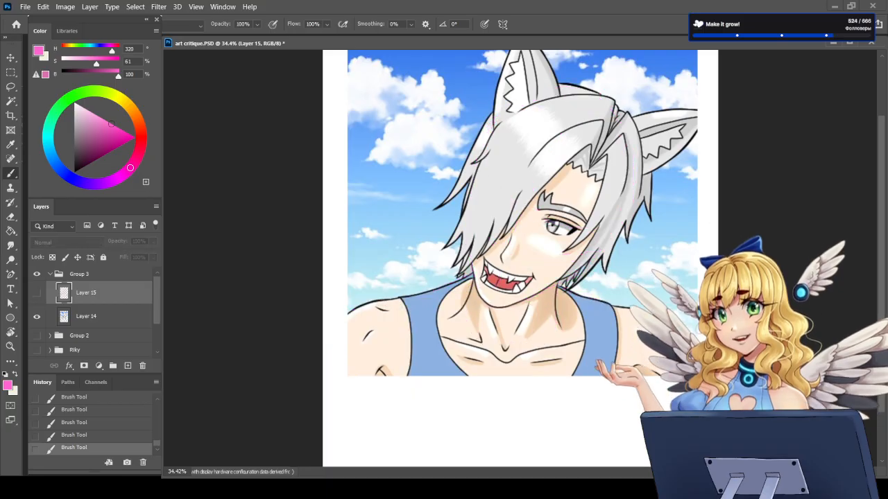
{"action": "left_click", "coordinate": [127, 365]}
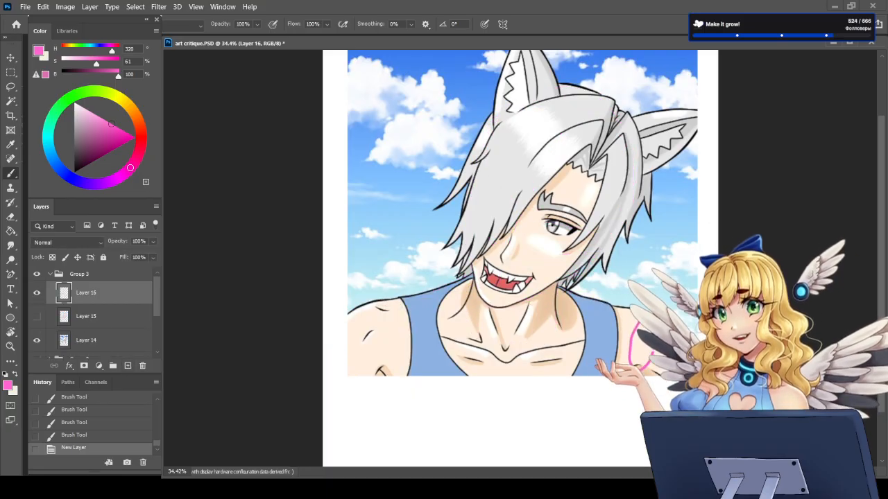
Step: Try out pink strokes for the armpit and arm below the portrait's lower edge, undoing each one
{"action": "left_click", "coordinate": [514, 365]}
{"action": "key", "text": "ctrl+z"}
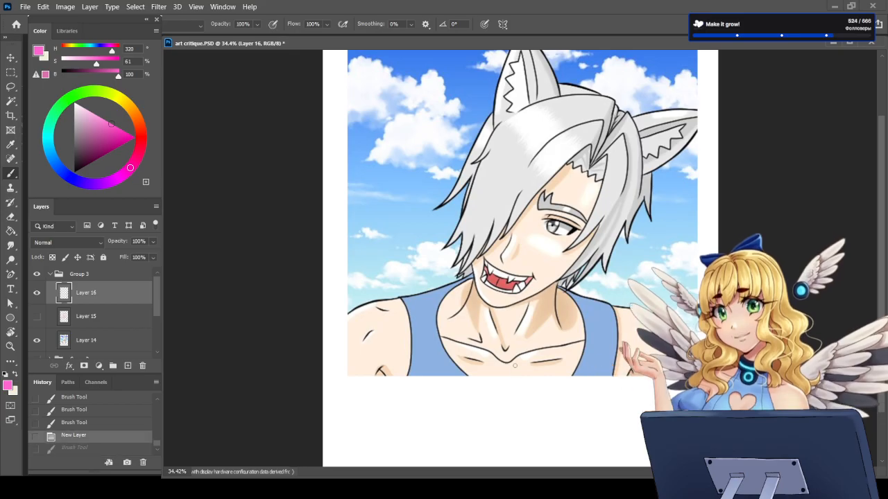
{"action": "left_click_drag", "start_coordinate": [386, 376], "coordinate": [376, 365]}
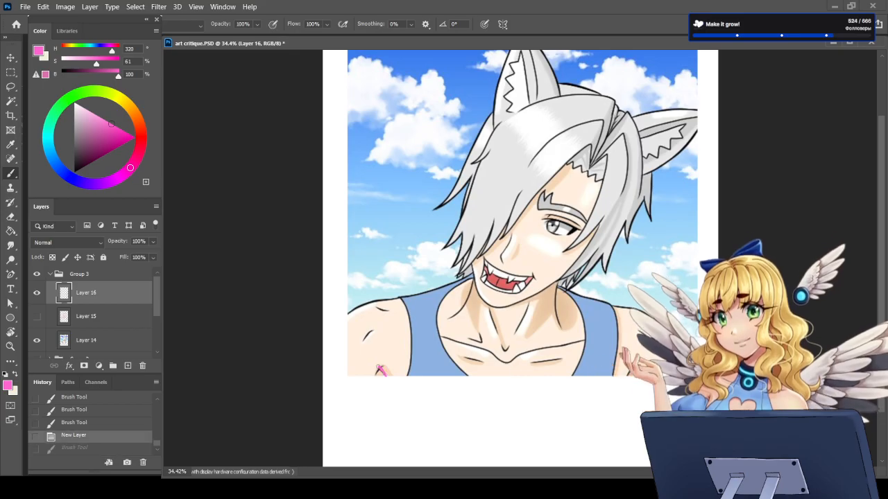
{"action": "key", "text": "ctrl+z"}
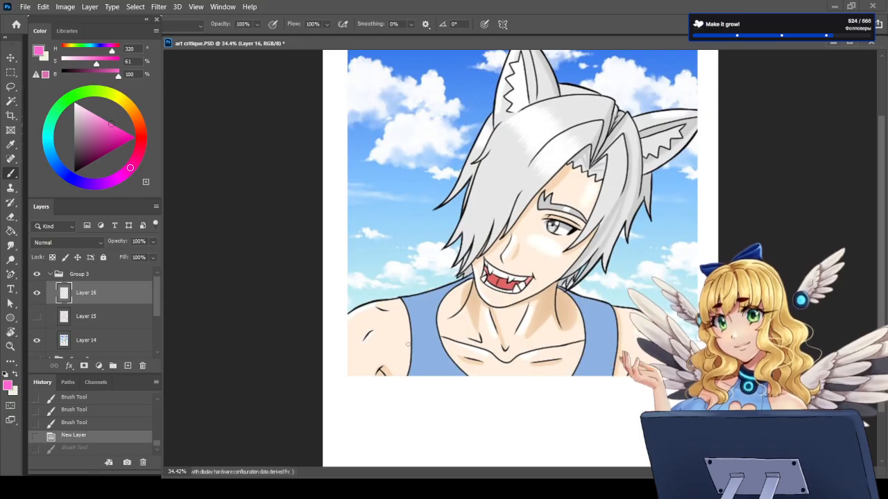
{"action": "mouse_move", "coordinate": [412, 341]}
{"action": "left_mouse_down"}
{"action": "mouse_move", "coordinate": [396, 409]}
{"action": "mouse_move", "coordinate": [365, 442]}
{"action": "left_mouse_up"}
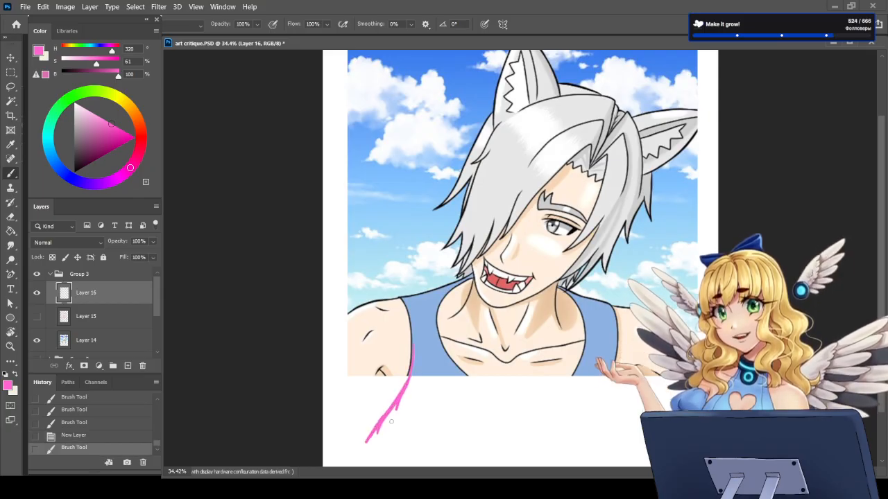
{"action": "key", "text": "ctrl+z"}
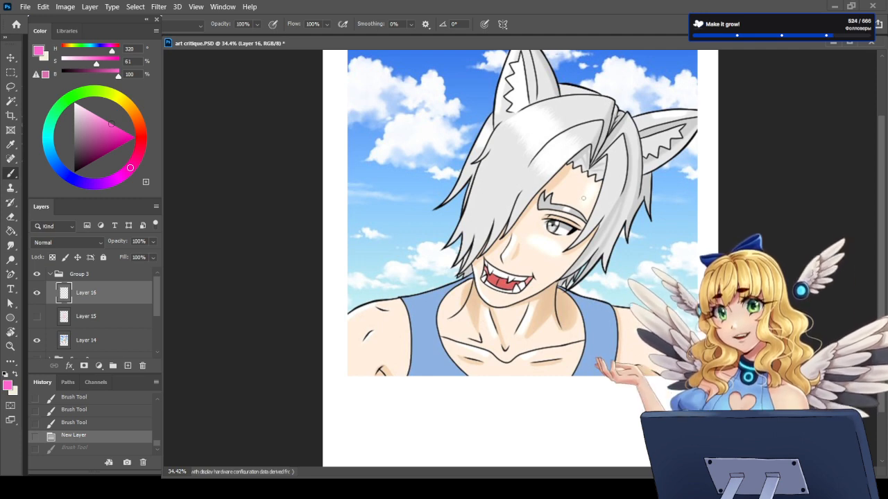
Step: Show and select Layer 15, then sketch neck muscle lines and collarbone guides from both shoulders to a point below the neck
{"action": "scroll", "coordinate": [883, 199], "scroll_direction": "up", "scroll_amount": 3}
{"action": "scroll", "coordinate": [882, 199], "scroll_direction": "up", "scroll_amount": 1}
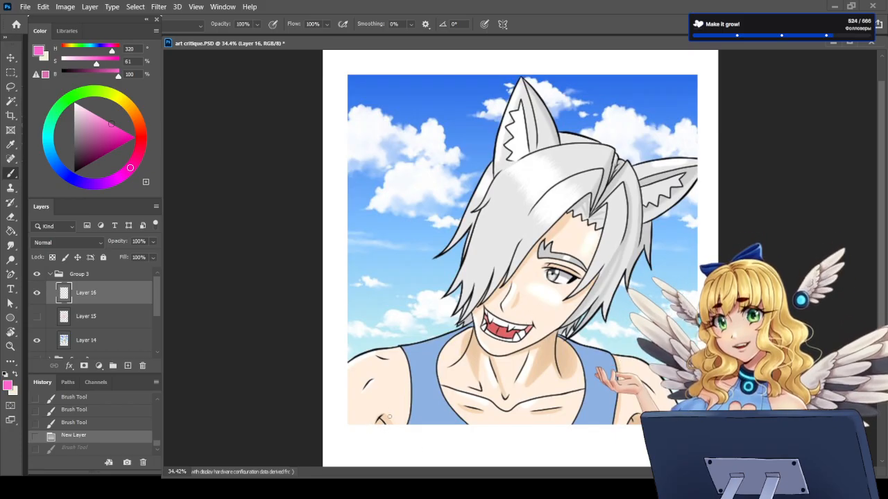
{"action": "left_click", "coordinate": [36, 317]}
{"action": "left_click", "coordinate": [91, 320]}
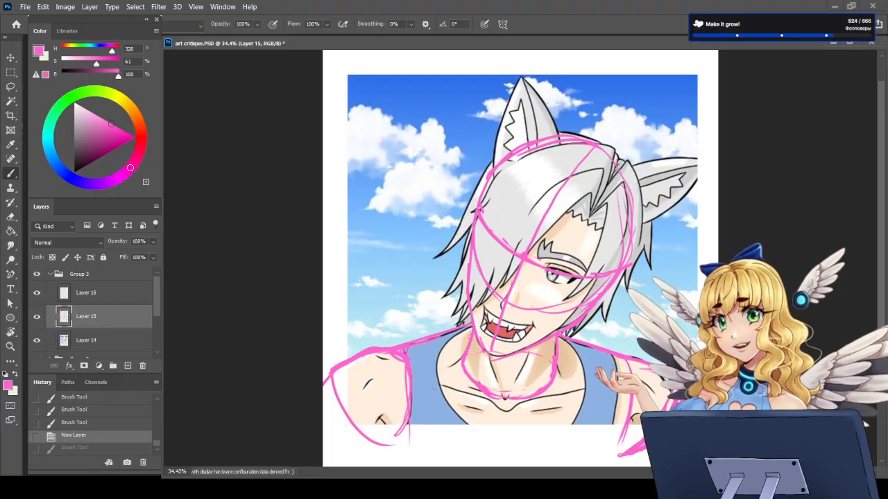
{"action": "mouse_move", "coordinate": [408, 374]}
{"action": "left_mouse_down"}
{"action": "mouse_move", "coordinate": [509, 430]}
{"action": "mouse_move", "coordinate": [516, 418]}
{"action": "mouse_move", "coordinate": [595, 396]}
{"action": "left_mouse_up"}
{"action": "left_click_drag", "start_coordinate": [549, 414], "coordinate": [626, 380]}
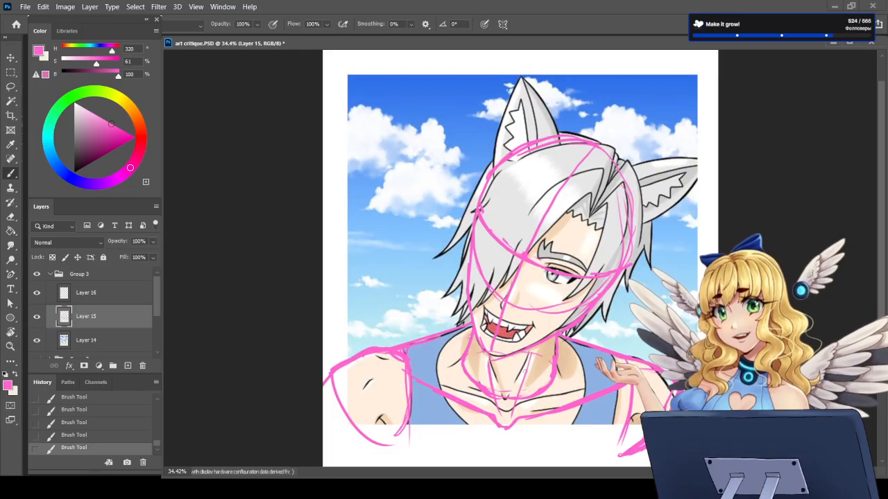
Step: Erase part of the neck muscle guide on the hair-covered side and redraw both muscle lines converging toward the collarbone notch
{"action": "key", "text": "e"}
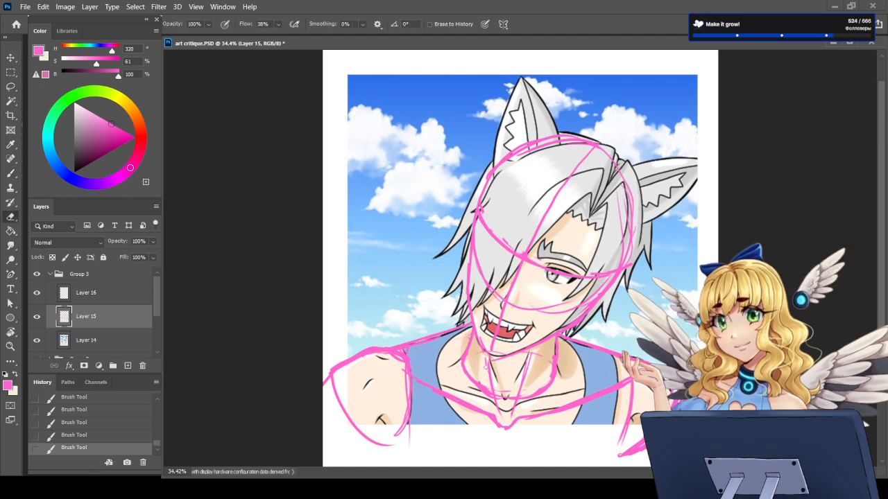
{"action": "mouse_move", "coordinate": [489, 365]}
{"action": "left_mouse_down"}
{"action": "mouse_move", "coordinate": [486, 390]}
{"action": "mouse_move", "coordinate": [496, 416]}
{"action": "left_mouse_up"}
{"action": "key", "text": "b"}
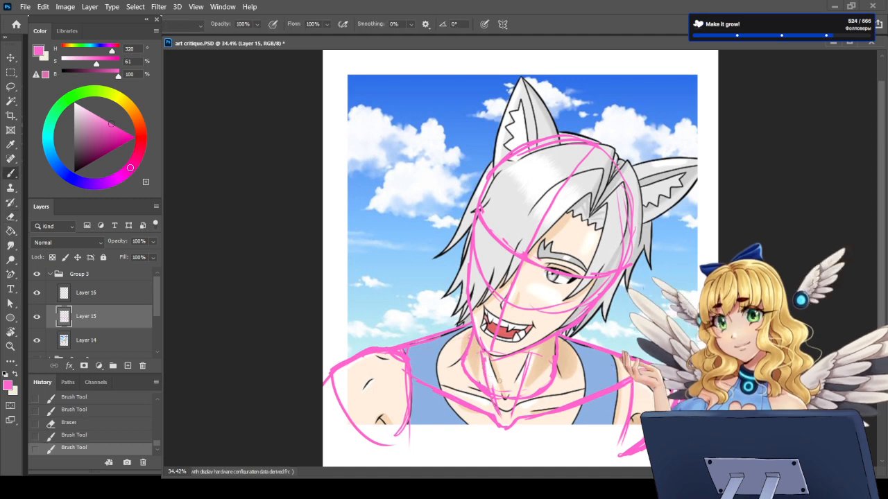
{"action": "left_click_drag", "start_coordinate": [532, 347], "coordinate": [522, 395]}
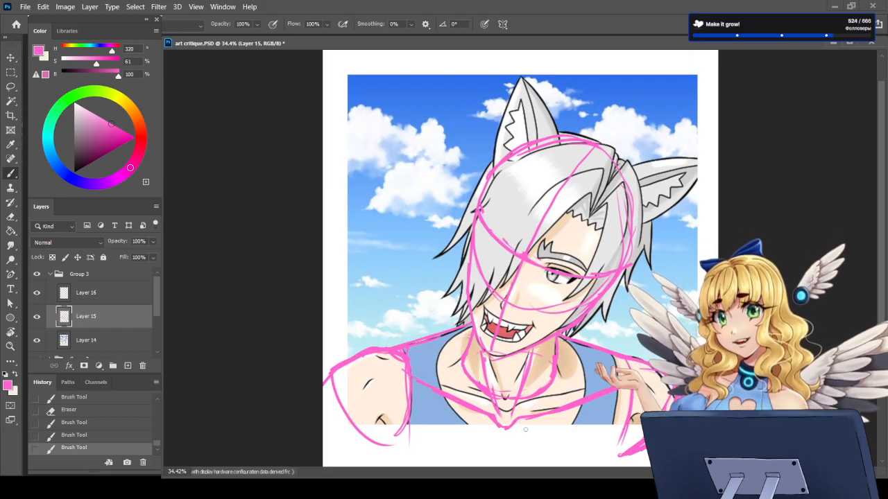
Step: Clean up the shoulder slope beside the neck and redraw the sloping lines on both sides
{"action": "key", "text": "e"}
{"action": "mouse_move", "coordinate": [465, 325]}
{"action": "left_mouse_down"}
{"action": "mouse_move", "coordinate": [430, 340]}
{"action": "mouse_move", "coordinate": [471, 325]}
{"action": "left_mouse_up"}
{"action": "key", "text": "b"}
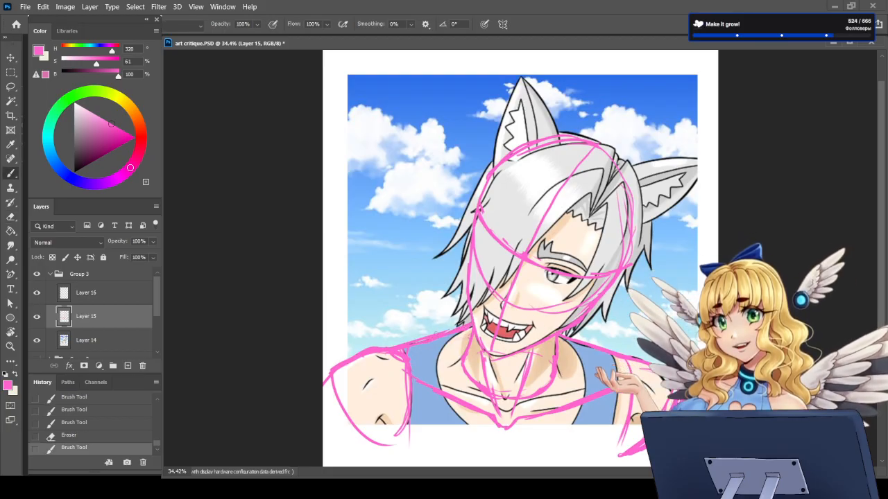
{"action": "left_click_drag", "start_coordinate": [455, 328], "coordinate": [441, 333]}
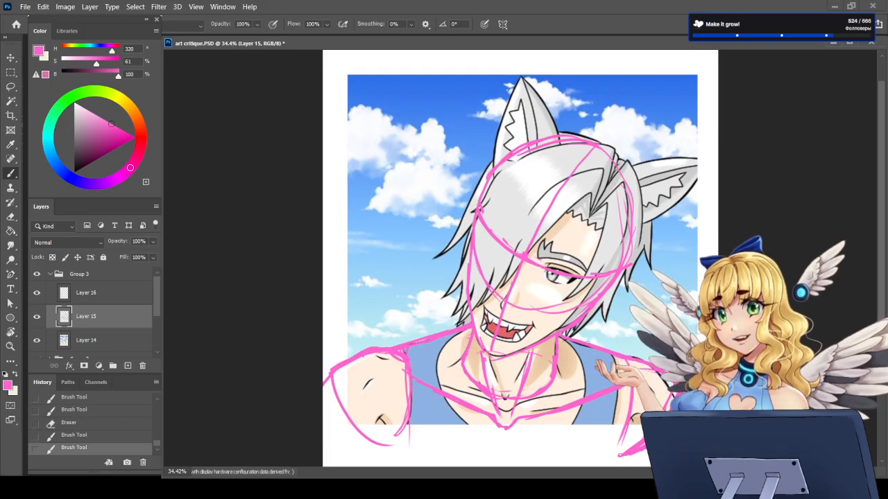
{"action": "left_click_drag", "start_coordinate": [588, 342], "coordinate": [623, 357]}
Step: Erase the collarbone guides, redraw them lower so they meet below the portrait's edge, and sharpen the arm guide's lower tip
{"action": "key", "text": "e"}
{"action": "mouse_move", "coordinate": [440, 392]}
{"action": "left_mouse_down"}
{"action": "mouse_move", "coordinate": [508, 431]}
{"action": "mouse_move", "coordinate": [570, 410]}
{"action": "mouse_move", "coordinate": [501, 437]}
{"action": "left_mouse_up"}
{"action": "key", "text": "b"}
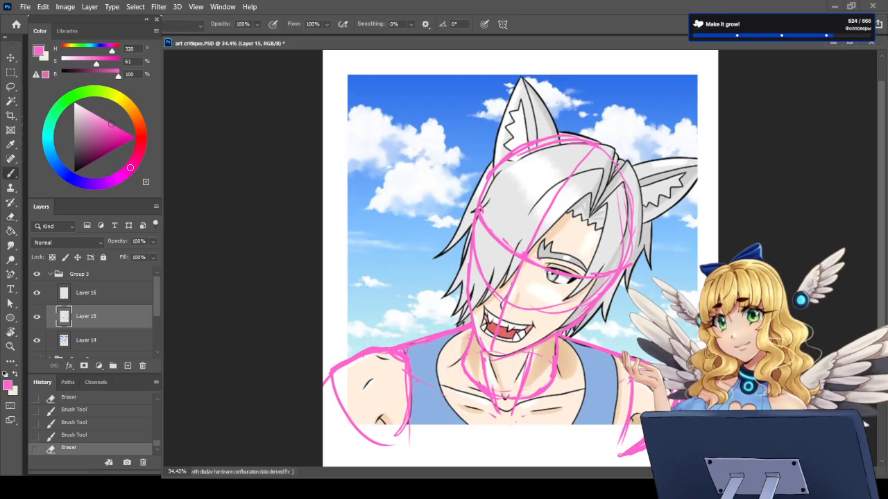
{"action": "left_click_drag", "start_coordinate": [411, 397], "coordinate": [490, 422]}
{"action": "mouse_move", "coordinate": [435, 409]}
{"action": "left_mouse_down"}
{"action": "mouse_move", "coordinate": [493, 425]}
{"action": "mouse_move", "coordinate": [511, 441]}
{"action": "mouse_move", "coordinate": [615, 400]}
{"action": "left_mouse_up"}
{"action": "mouse_move", "coordinate": [556, 420]}
{"action": "left_mouse_down"}
{"action": "mouse_move", "coordinate": [613, 400]}
{"action": "mouse_move", "coordinate": [546, 420]}
{"action": "mouse_move", "coordinate": [615, 407]}
{"action": "left_mouse_up"}
{"action": "key", "text": "e"}
{"action": "key", "text": "b"}
{"action": "left_click_drag", "start_coordinate": [581, 414], "coordinate": [628, 398]}
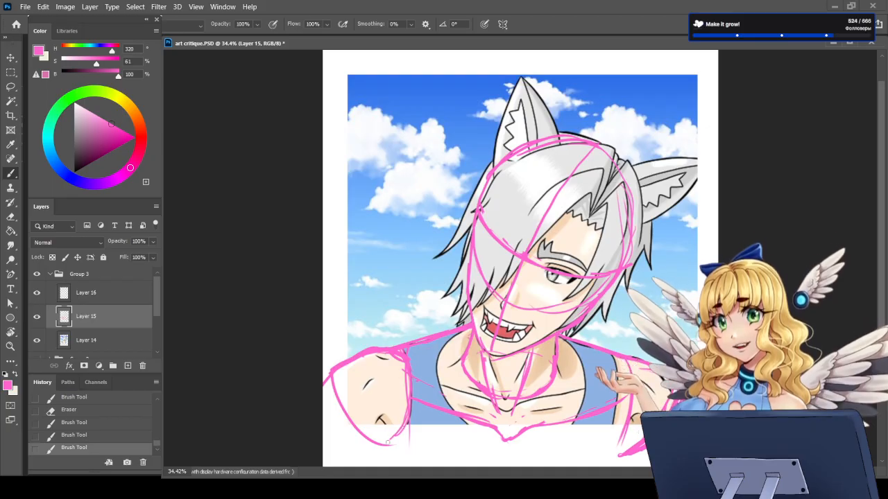
{"action": "left_click_drag", "start_coordinate": [387, 441], "coordinate": [382, 452]}
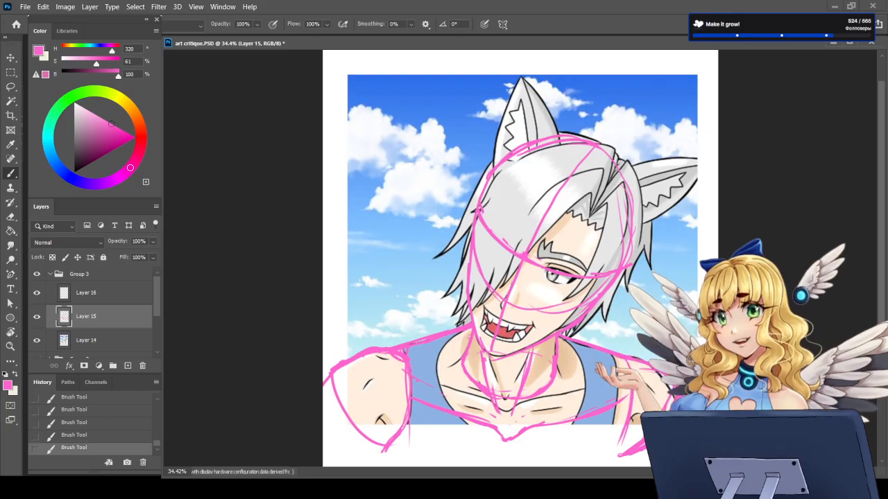
Step: Lasso the pink head guide and paste a copy of it onto a new layer
{"action": "scroll", "coordinate": [518, 365], "scroll_direction": "down", "scroll_amount": 2}
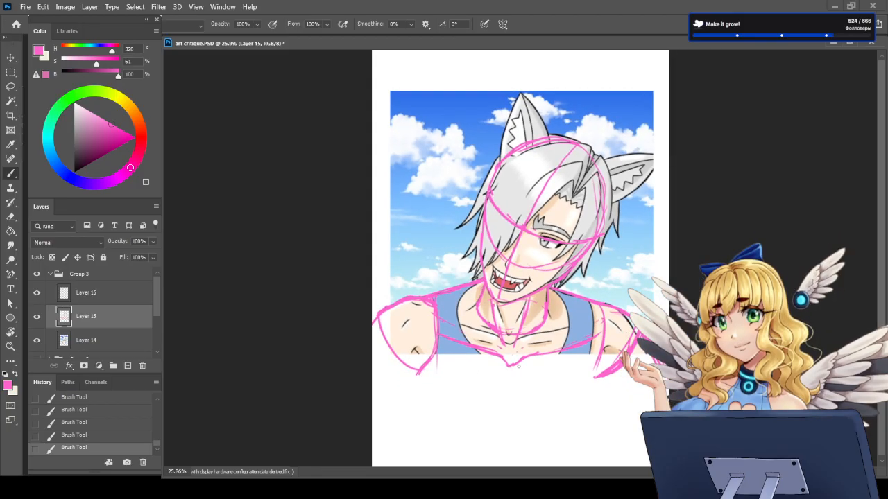
{"action": "scroll", "coordinate": [521, 327], "scroll_direction": "up", "scroll_amount": 1}
{"action": "scroll", "coordinate": [520, 298], "scroll_direction": "down", "scroll_amount": 1}
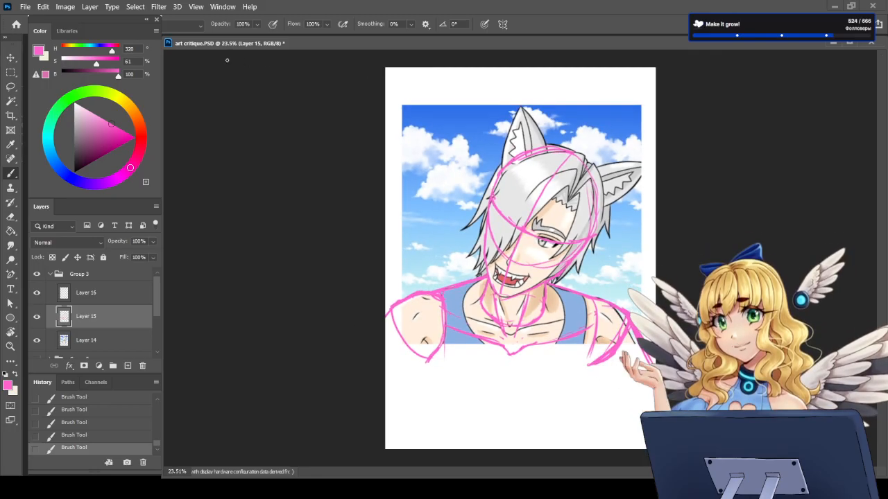
{"action": "key", "text": "l"}
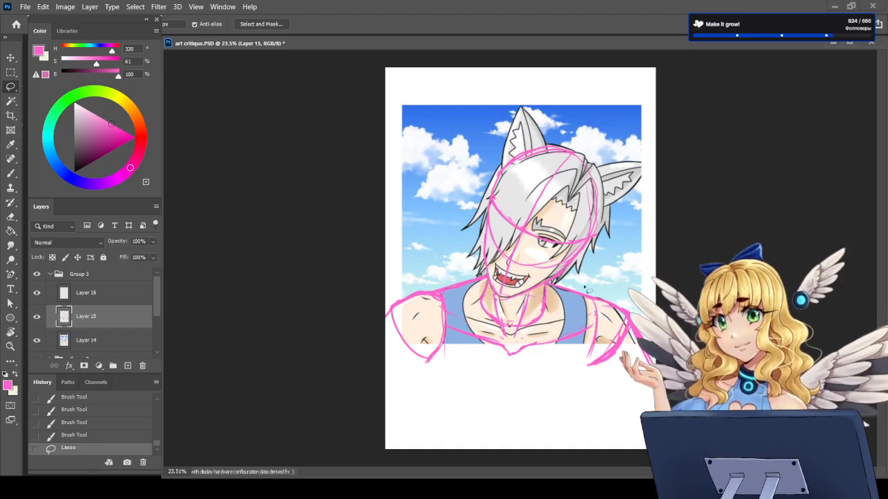
{"action": "mouse_move", "coordinate": [599, 267]}
{"action": "left_mouse_down"}
{"action": "mouse_move", "coordinate": [627, 212]}
{"action": "mouse_move", "coordinate": [595, 111]}
{"action": "mouse_move", "coordinate": [491, 119]}
{"action": "mouse_move", "coordinate": [458, 188]}
{"action": "mouse_move", "coordinate": [456, 229]}
{"action": "mouse_move", "coordinate": [500, 305]}
{"action": "mouse_move", "coordinate": [518, 310]}
{"action": "mouse_move", "coordinate": [600, 270]}
{"action": "left_mouse_up"}
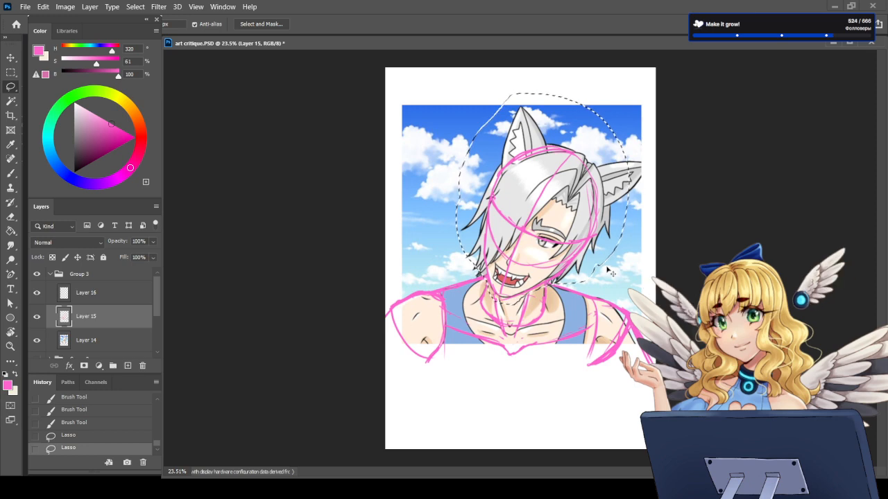
{"action": "key", "text": "ctrl+c"}
{"action": "key", "text": "ctrl+v"}
Step: Move the copied head guide over the shoulder on the hair-covered side, rotate it to -30.91° and apply the transform
{"action": "key", "text": "ctrl+t"}
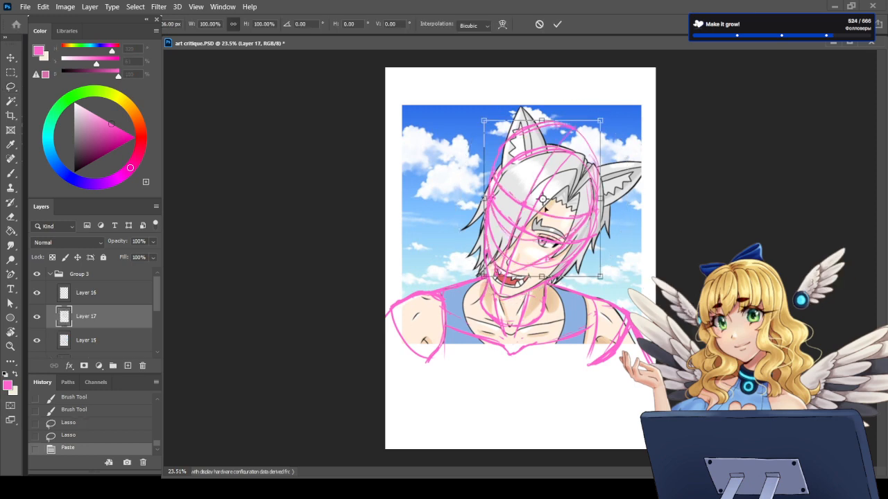
{"action": "left_click_drag", "start_coordinate": [545, 200], "coordinate": [551, 365]}
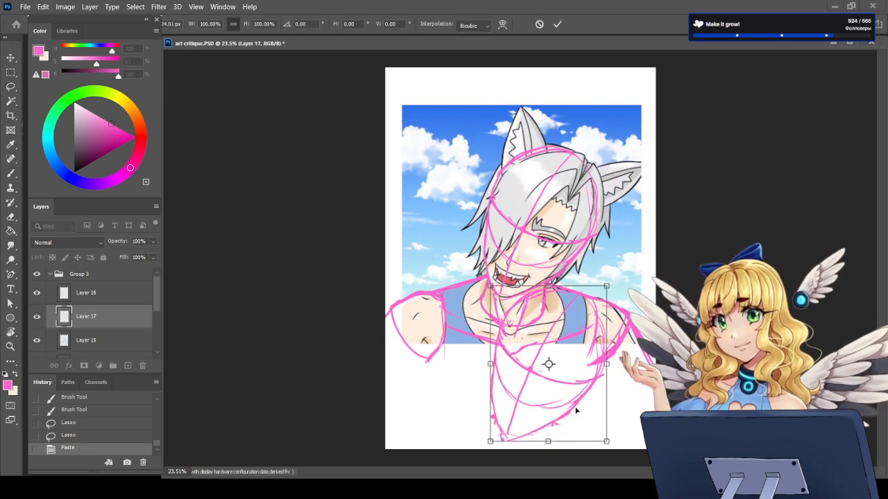
{"action": "left_click_drag", "start_coordinate": [575, 411], "coordinate": [490, 319]}
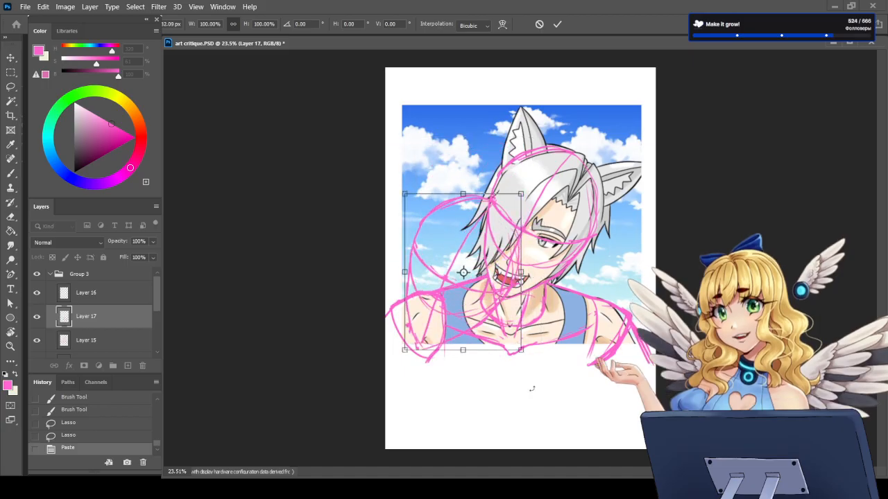
{"action": "left_click_drag", "start_coordinate": [518, 369], "coordinate": [566, 144]}
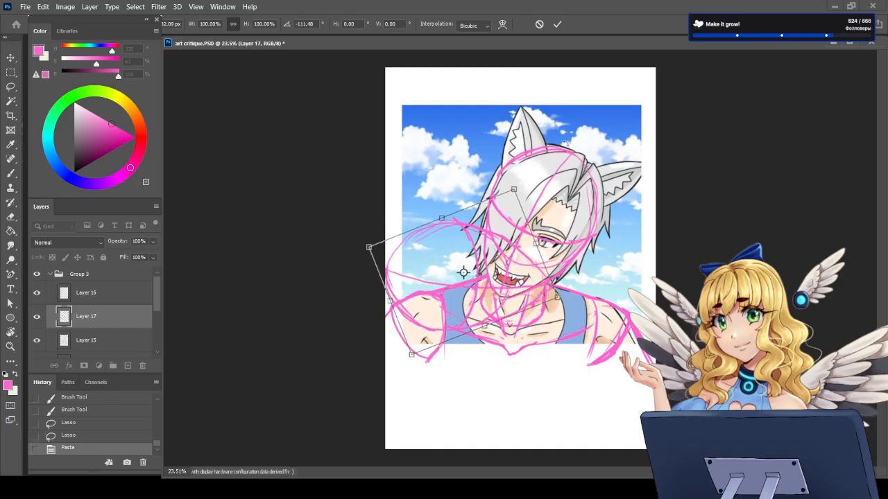
{"action": "left_click_drag", "start_coordinate": [515, 285], "coordinate": [581, 363]}
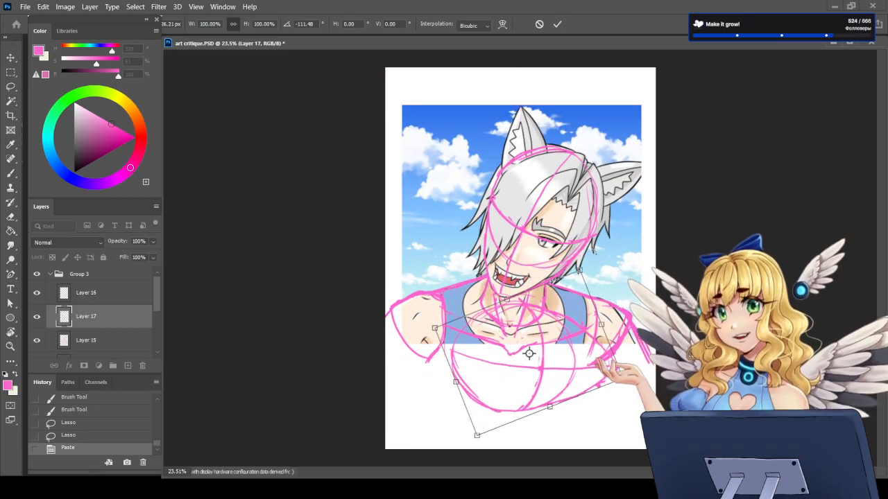
{"action": "mouse_move", "coordinate": [573, 284]}
{"action": "left_mouse_down"}
{"action": "mouse_move", "coordinate": [610, 347]}
{"action": "mouse_move", "coordinate": [594, 416]}
{"action": "mouse_move", "coordinate": [471, 347]}
{"action": "mouse_move", "coordinate": [468, 364]}
{"action": "mouse_move", "coordinate": [509, 395]}
{"action": "mouse_move", "coordinate": [478, 347]}
{"action": "mouse_move", "coordinate": [520, 390]}
{"action": "mouse_move", "coordinate": [456, 396]}
{"action": "mouse_move", "coordinate": [469, 351]}
{"action": "mouse_move", "coordinate": [453, 377]}
{"action": "mouse_move", "coordinate": [473, 371]}
{"action": "mouse_move", "coordinate": [448, 371]}
{"action": "mouse_move", "coordinate": [481, 385]}
{"action": "mouse_move", "coordinate": [481, 378]}
{"action": "left_mouse_up"}
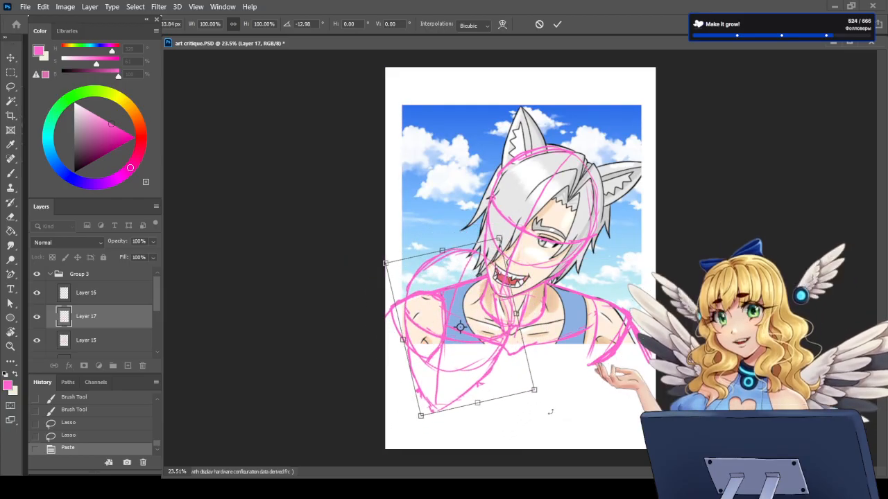
{"action": "mouse_move", "coordinate": [550, 412]}
{"action": "left_mouse_down"}
{"action": "mouse_move", "coordinate": [537, 423]}
{"action": "mouse_move", "coordinate": [492, 427]}
{"action": "mouse_move", "coordinate": [430, 409]}
{"action": "mouse_move", "coordinate": [385, 352]}
{"action": "left_mouse_up"}
{"action": "mouse_move", "coordinate": [512, 344]}
{"action": "left_mouse_down"}
{"action": "mouse_move", "coordinate": [490, 294]}
{"action": "mouse_move", "coordinate": [502, 305]}
{"action": "mouse_move", "coordinate": [488, 308]}
{"action": "left_mouse_up"}
{"action": "mouse_move", "coordinate": [551, 315]}
{"action": "left_mouse_down"}
{"action": "mouse_move", "coordinate": [519, 396]}
{"action": "mouse_move", "coordinate": [438, 422]}
{"action": "left_mouse_up"}
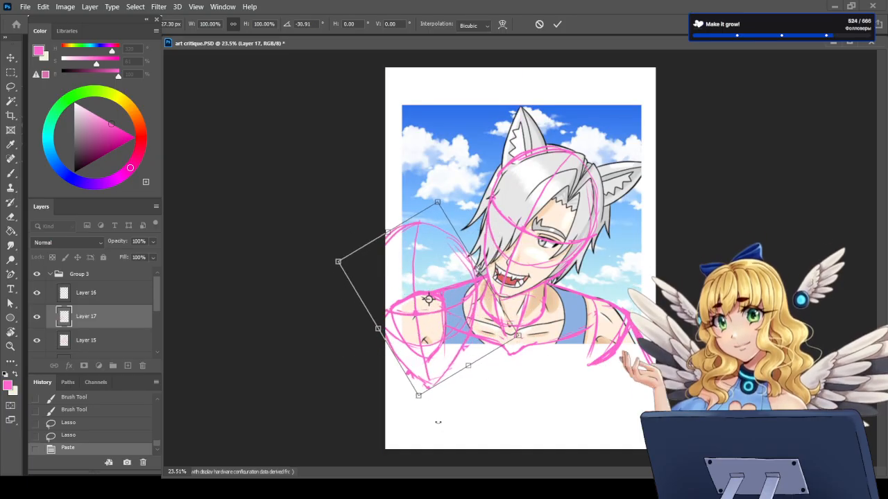
{"action": "key", "text": "Return"}
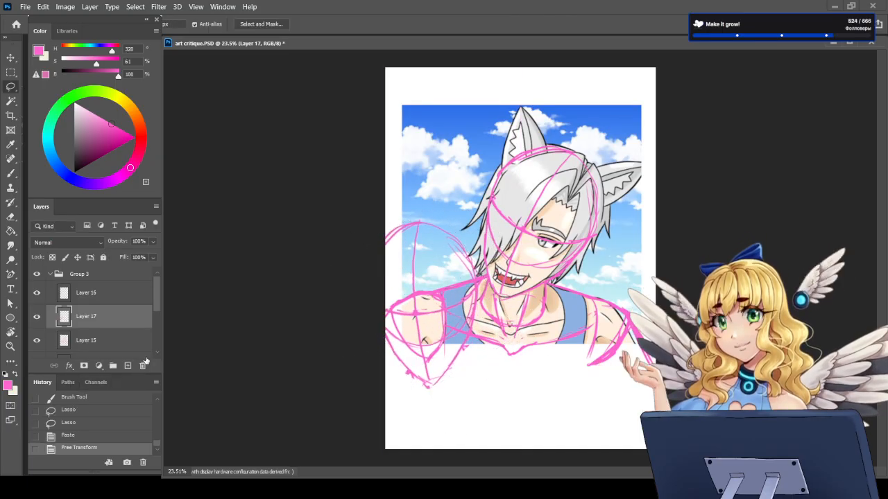
Step: Delete the layer holding the copied head guide and return to the Brush tool
{"action": "key", "text": "Delete"}
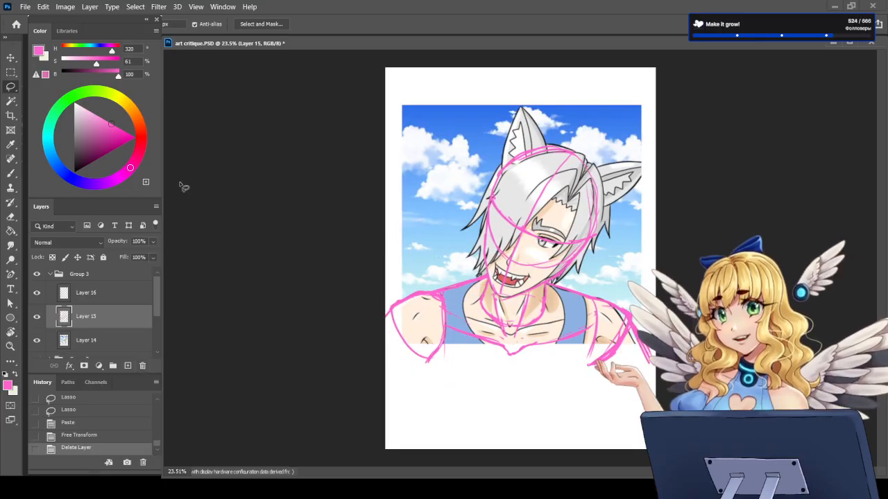
{"action": "left_click", "coordinate": [11, 175]}
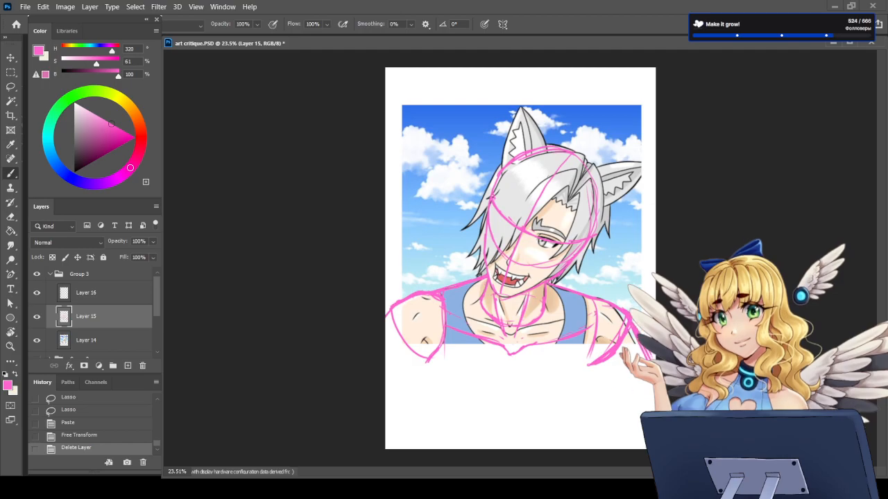
{"action": "scroll", "coordinate": [519, 176], "scroll_direction": "up", "scroll_amount": 2}
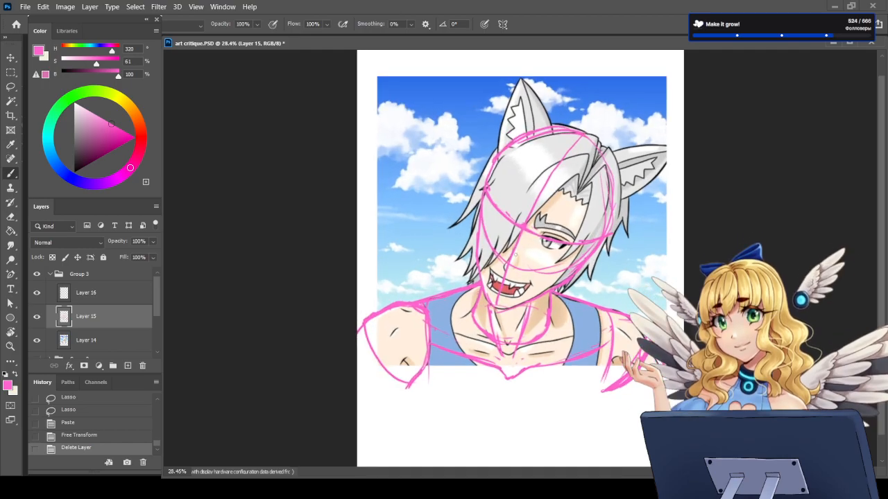
Step: Try to replace the inner arm line on the hair-covered side with a thicker pink stroke
{"action": "key", "text": "e"}
{"action": "left_click_drag", "start_coordinate": [428, 311], "coordinate": [430, 342]}
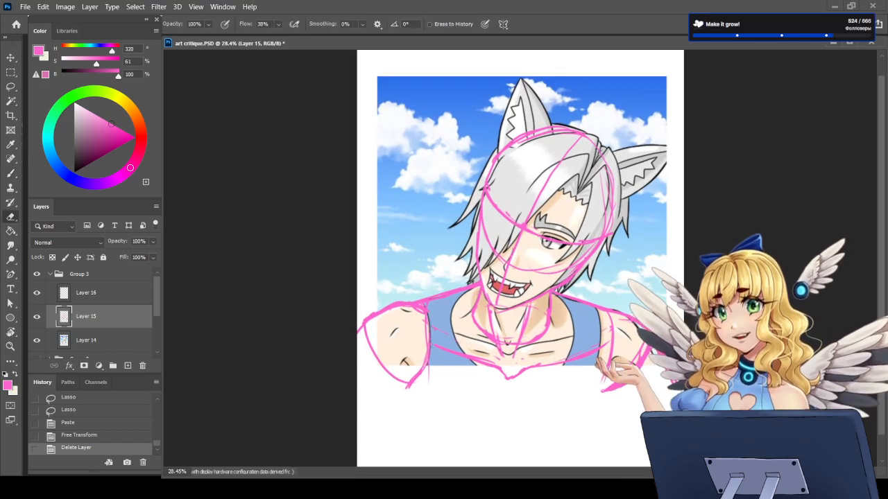
{"action": "key", "text": "b"}
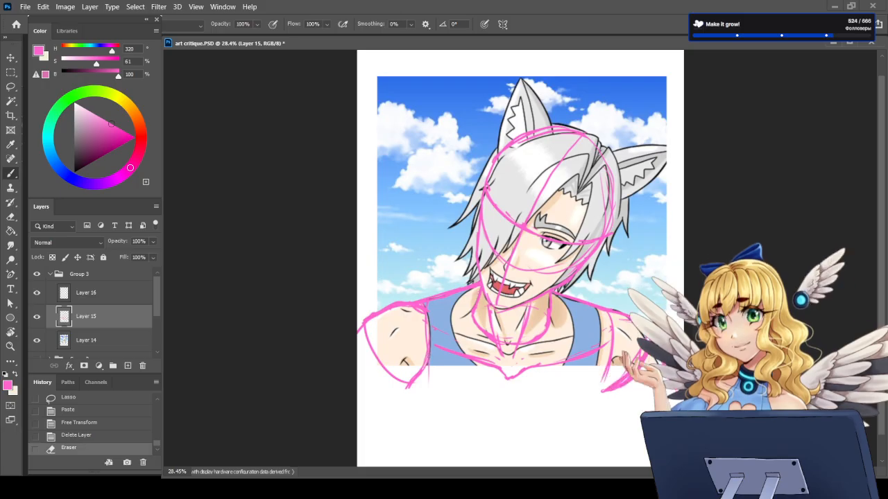
{"action": "left_click_drag", "start_coordinate": [429, 312], "coordinate": [408, 386]}
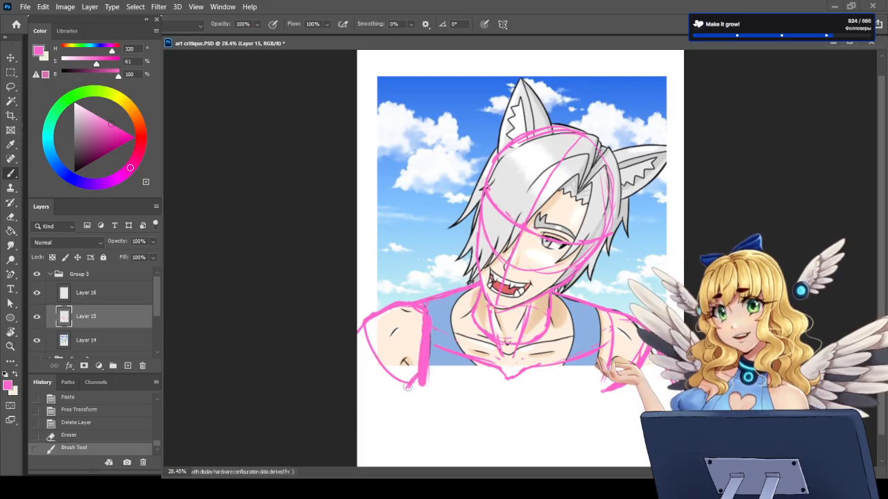
Step: Erase the inner line and lower tip of the arm guide on the hair-covered side with a larger eraser
{"action": "key", "text": "e"}
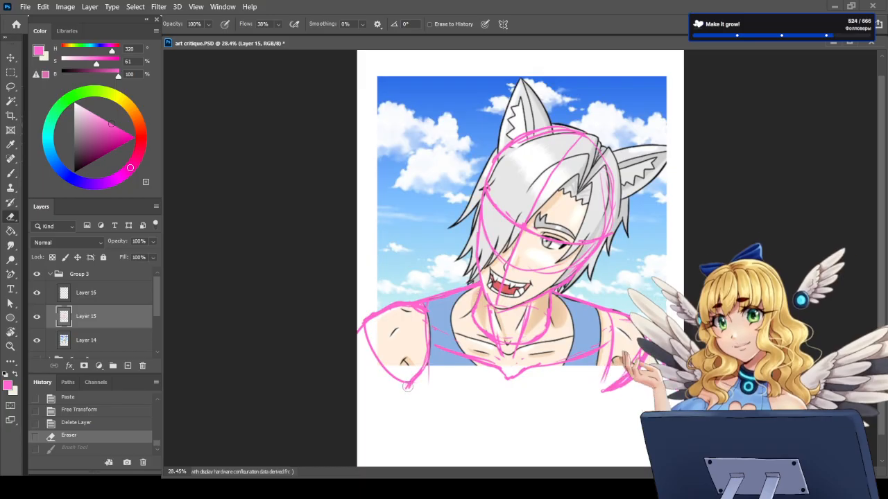
{"action": "key", "text": "bracketright"}
{"action": "key", "text": "bracketright"}
{"action": "key", "text": "bracketright"}
{"action": "key", "text": "bracketright"}
{"action": "key", "text": "bracketright"}
{"action": "key", "text": "bracketright"}
{"action": "key", "text": "bracketright"}
{"action": "key", "text": "bracketright"}
{"action": "key", "text": "bracketright"}
{"action": "key", "text": "bracketright"}
{"action": "key", "text": "bracketright"}
{"action": "key", "text": "bracketright"}
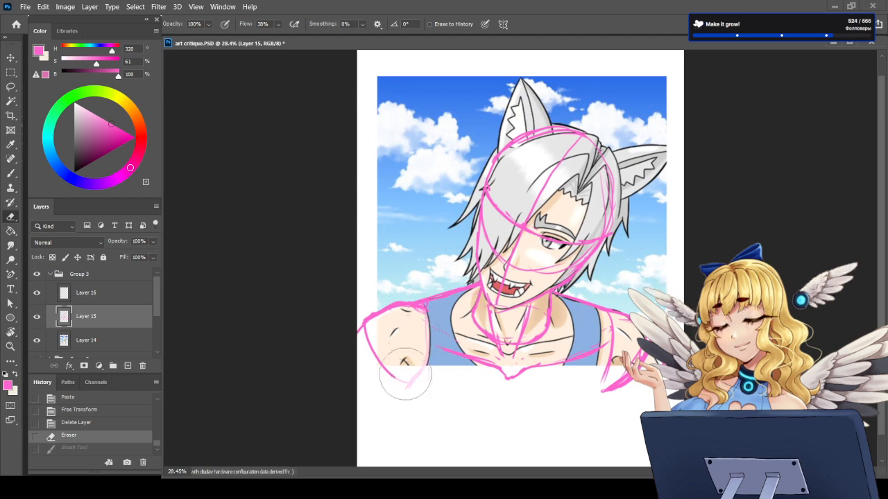
{"action": "left_click_drag", "start_coordinate": [400, 380], "coordinate": [391, 373]}
Step: Redraw the inner arm line on the hair-covered side, curving from the shoulder to well below the portrait's edge
{"action": "key", "text": "b"}
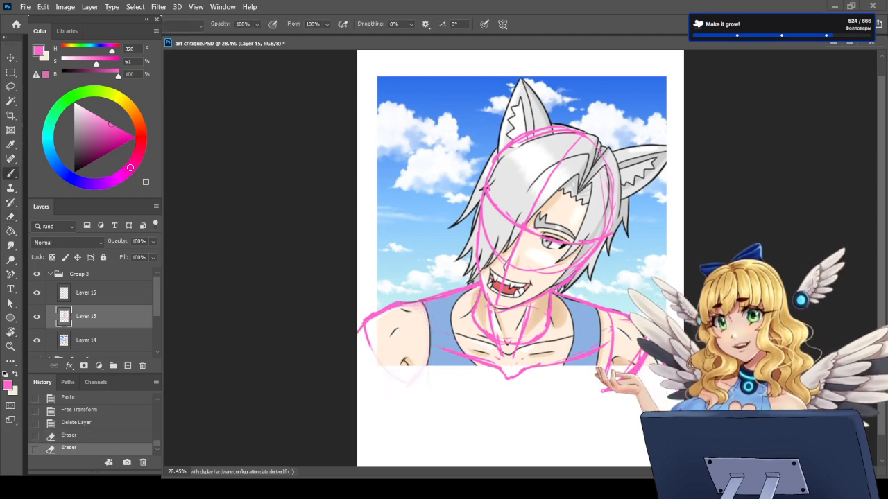
{"action": "left_click_drag", "start_coordinate": [421, 311], "coordinate": [423, 363]}
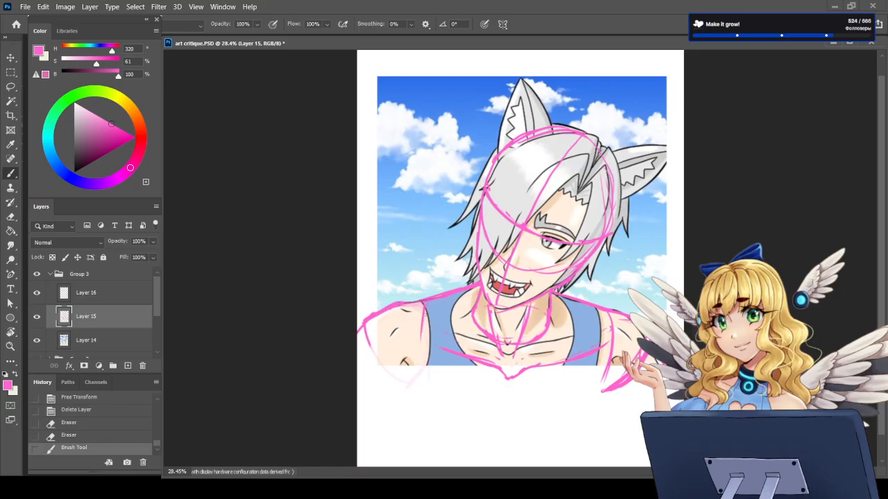
{"action": "left_click_drag", "start_coordinate": [399, 304], "coordinate": [424, 320]}
{"action": "mouse_move", "coordinate": [424, 309]}
{"action": "left_mouse_down"}
{"action": "mouse_move", "coordinate": [418, 356]}
{"action": "mouse_move", "coordinate": [394, 386]}
{"action": "mouse_move", "coordinate": [411, 377]}
{"action": "mouse_move", "coordinate": [410, 391]}
{"action": "mouse_move", "coordinate": [421, 316]}
{"action": "left_mouse_up"}
{"action": "left_click_drag", "start_coordinate": [425, 351], "coordinate": [397, 418]}
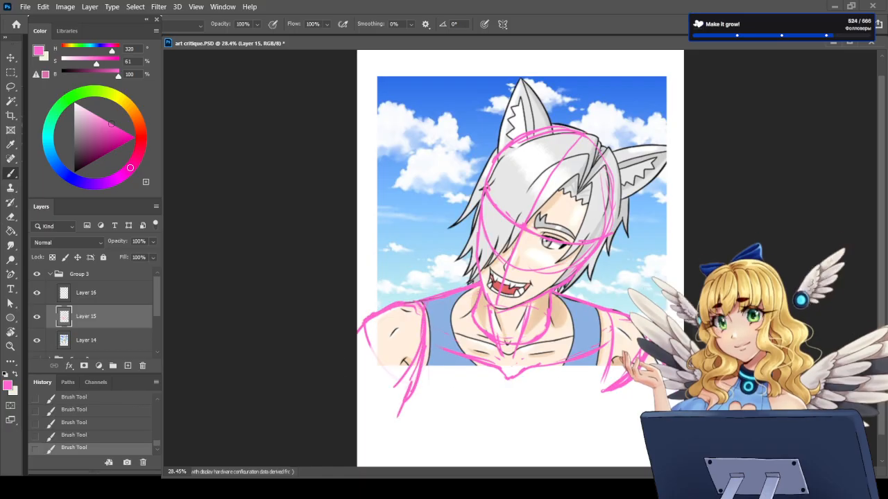
Step: Rework the inner arm line on the visible-eye side and reinforce the extended arm line on the hair-covered side
{"action": "left_click_drag", "start_coordinate": [607, 315], "coordinate": [601, 381]}
{"action": "mouse_move", "coordinate": [607, 348]}
{"action": "left_mouse_down"}
{"action": "mouse_move", "coordinate": [608, 334]}
{"action": "mouse_move", "coordinate": [604, 387]}
{"action": "left_mouse_up"}
{"action": "mouse_move", "coordinate": [588, 306]}
{"action": "left_mouse_down"}
{"action": "mouse_move", "coordinate": [626, 319]}
{"action": "mouse_move", "coordinate": [613, 391]}
{"action": "left_mouse_up"}
{"action": "left_click_drag", "start_coordinate": [428, 347], "coordinate": [409, 413]}
{"action": "left_click_drag", "start_coordinate": [418, 381], "coordinate": [396, 421]}
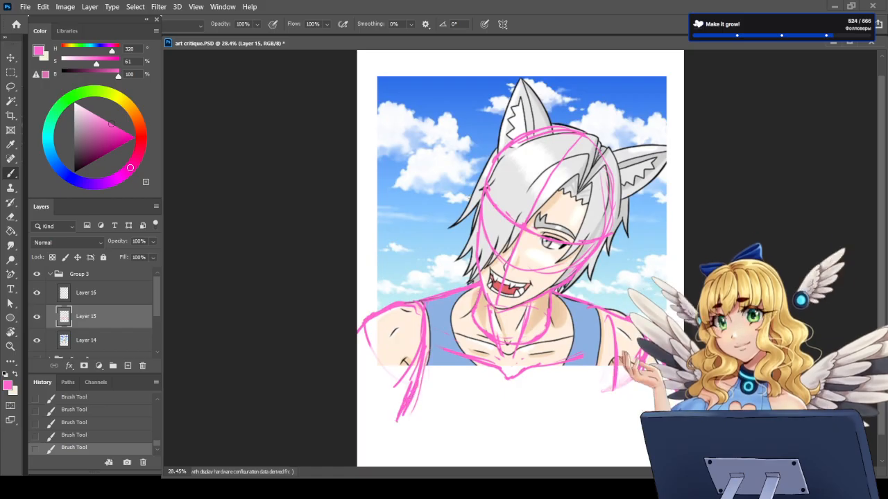
Step: Fade the rough inner arm strokes on the hair-covered side and redraw them as one cleaner curve
{"action": "scroll", "coordinate": [520, 201], "scroll_direction": "down", "scroll_amount": 1}
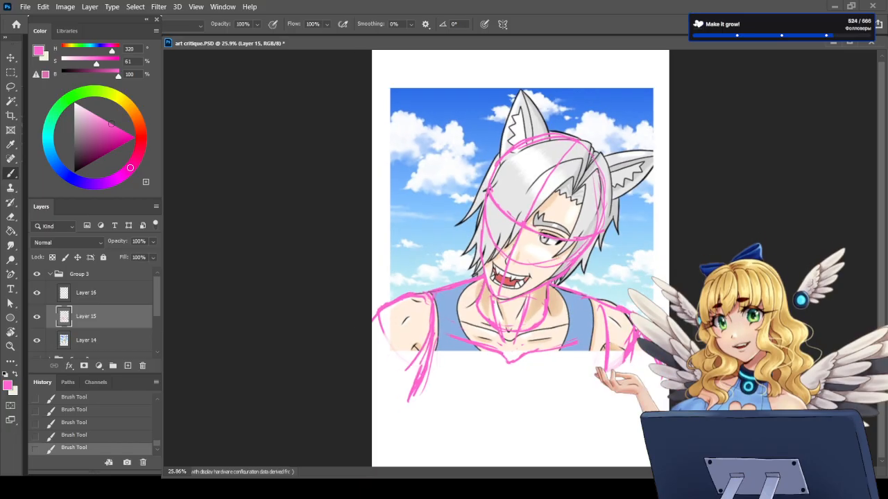
{"action": "scroll", "coordinate": [523, 329], "scroll_direction": "up", "scroll_amount": 2}
{"action": "key", "text": "e"}
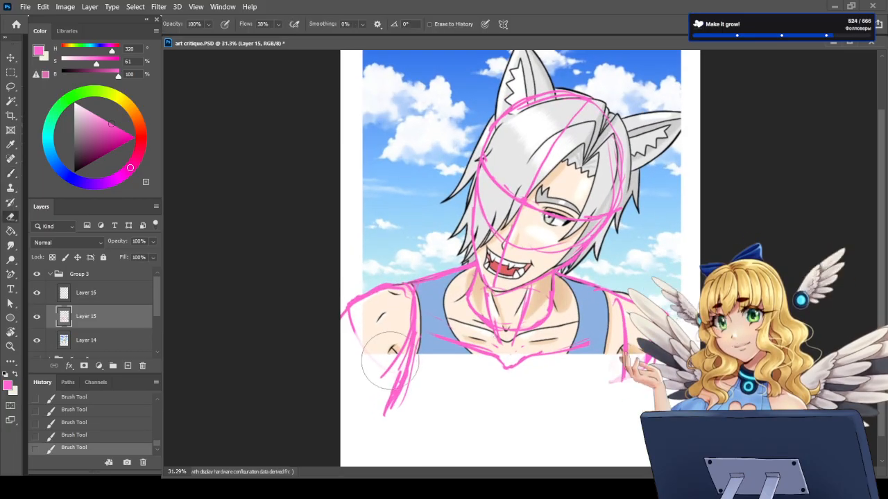
{"action": "mouse_move", "coordinate": [376, 360]}
{"action": "left_mouse_down"}
{"action": "mouse_move", "coordinate": [401, 397]}
{"action": "mouse_move", "coordinate": [420, 385]}
{"action": "mouse_move", "coordinate": [378, 436]}
{"action": "left_mouse_up"}
{"action": "key", "text": "b"}
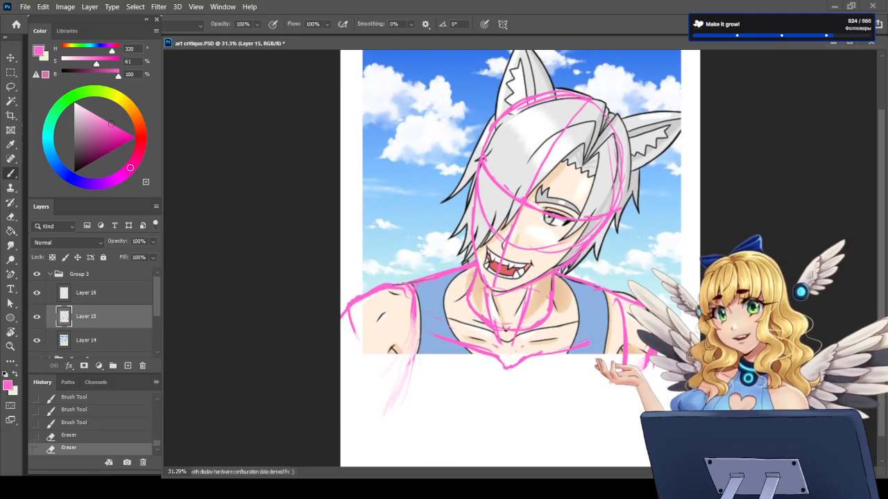
{"action": "mouse_move", "coordinate": [416, 318]}
{"action": "left_mouse_down"}
{"action": "mouse_move", "coordinate": [400, 397]}
{"action": "mouse_move", "coordinate": [380, 419]}
{"action": "left_mouse_up"}
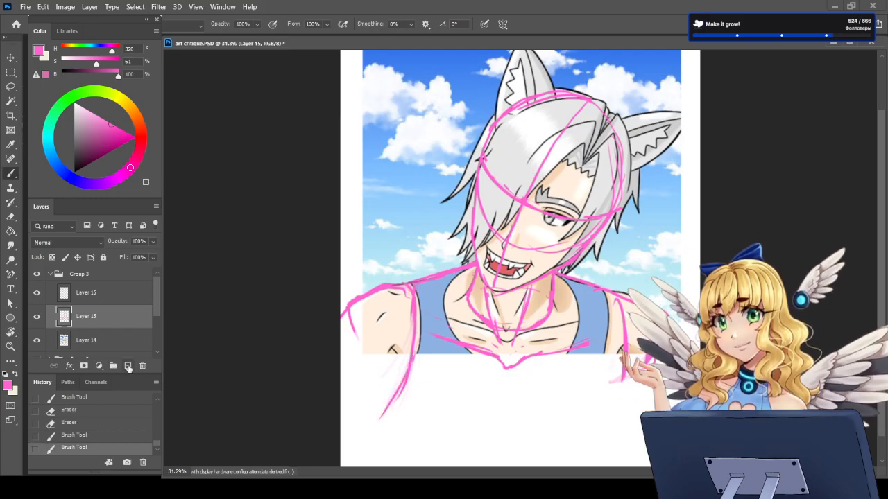
Step: Add a new layer and sketch a small tilted head with a center line in the blank area below the portrait
{"action": "left_click", "coordinate": [128, 366]}
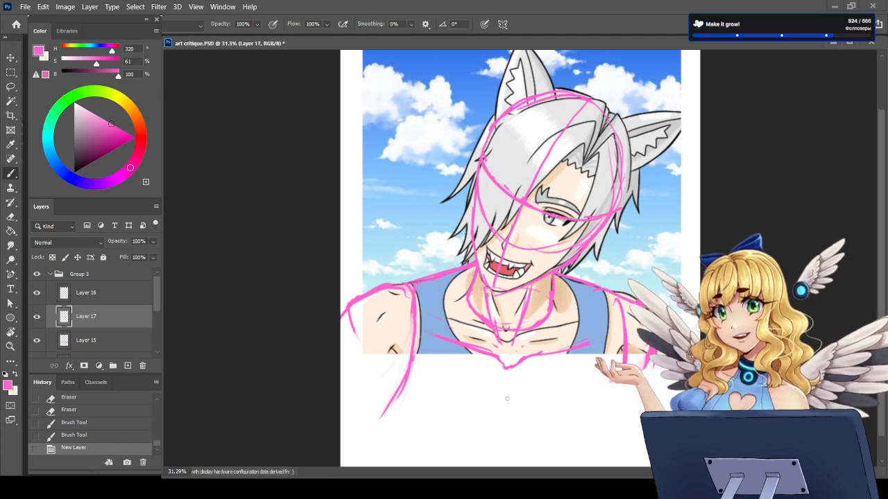
{"action": "mouse_move", "coordinate": [534, 380]}
{"action": "left_mouse_down"}
{"action": "mouse_move", "coordinate": [515, 408]}
{"action": "mouse_move", "coordinate": [542, 405]}
{"action": "mouse_move", "coordinate": [533, 381]}
{"action": "mouse_move", "coordinate": [520, 422]}
{"action": "left_mouse_up"}
{"action": "key", "text": "e"}
{"action": "key", "text": "b"}
{"action": "key", "text": "e"}
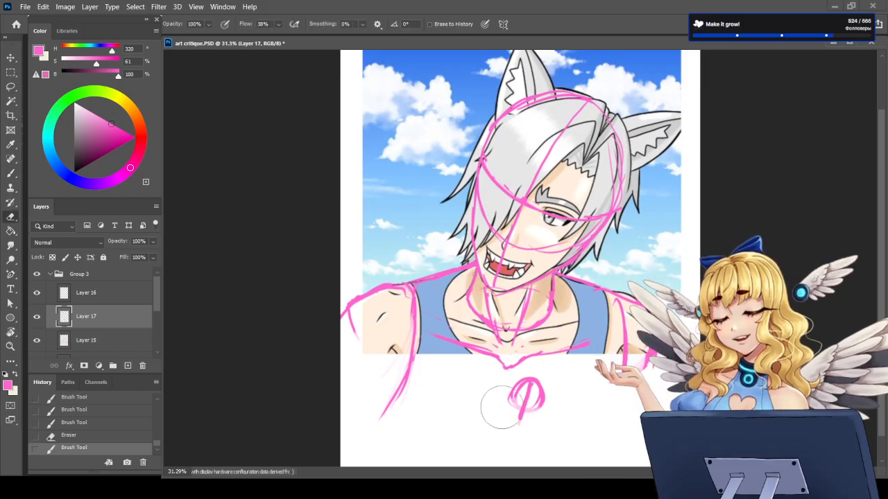
{"action": "key", "text": "b"}
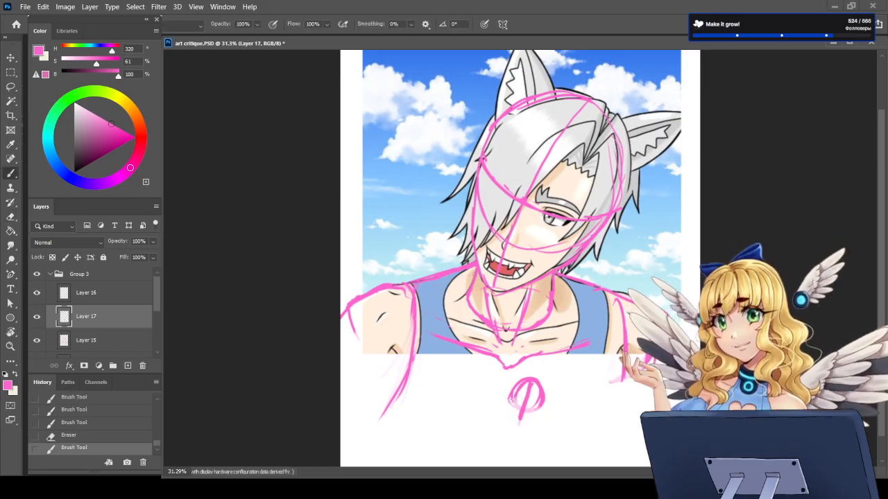
Step: Sketch the jaw, neck, sloping shoulders and both upper arms of the small figure below the portrait
{"action": "mouse_move", "coordinate": [516, 398]}
{"action": "left_mouse_down"}
{"action": "mouse_move", "coordinate": [519, 424]}
{"action": "mouse_move", "coordinate": [507, 425]}
{"action": "mouse_move", "coordinate": [522, 428]}
{"action": "mouse_move", "coordinate": [473, 430]}
{"action": "left_mouse_up"}
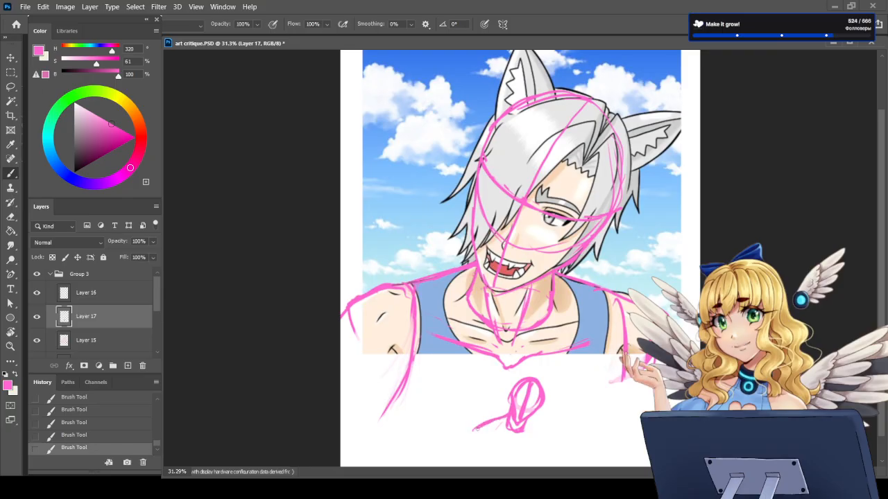
{"action": "left_click_drag", "start_coordinate": [529, 420], "coordinate": [557, 437]}
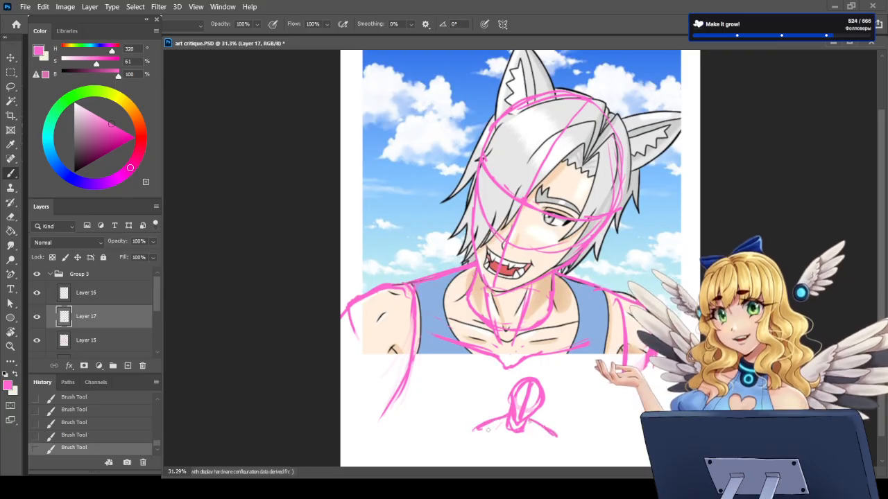
{"action": "left_click_drag", "start_coordinate": [473, 425], "coordinate": [464, 447]}
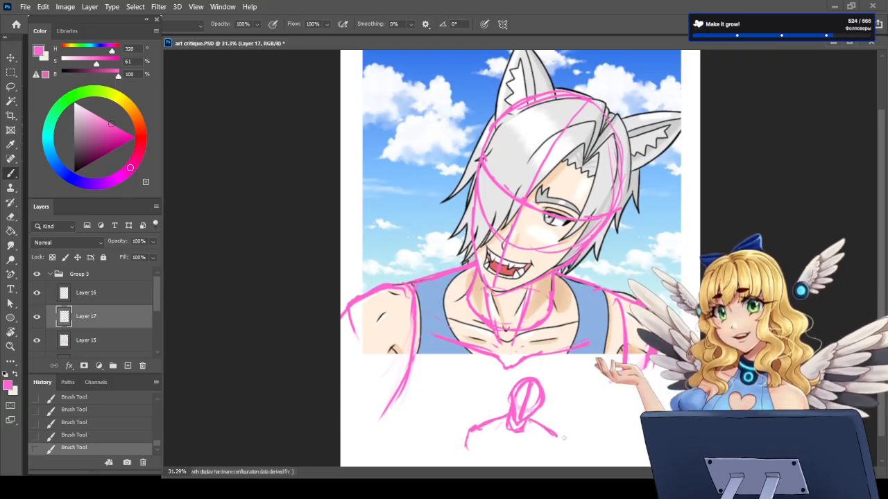
{"action": "left_click_drag", "start_coordinate": [553, 431], "coordinate": [558, 454]}
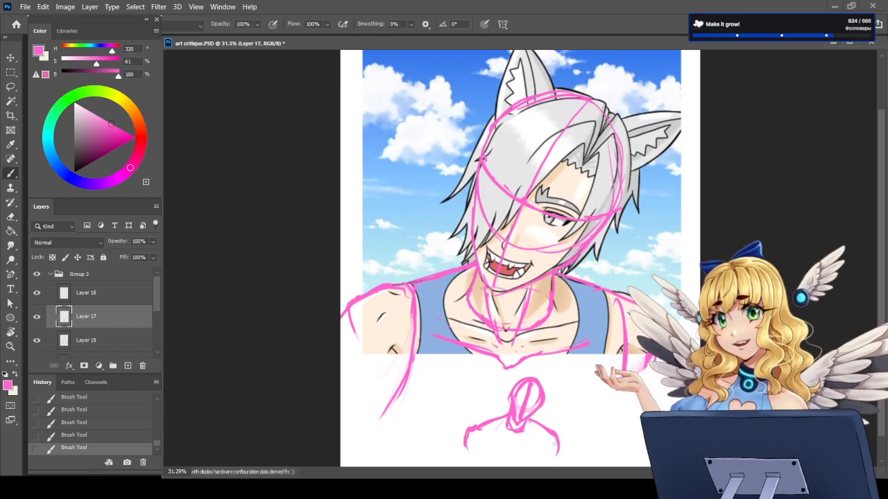
{"action": "left_click_drag", "start_coordinate": [488, 426], "coordinate": [479, 456]}
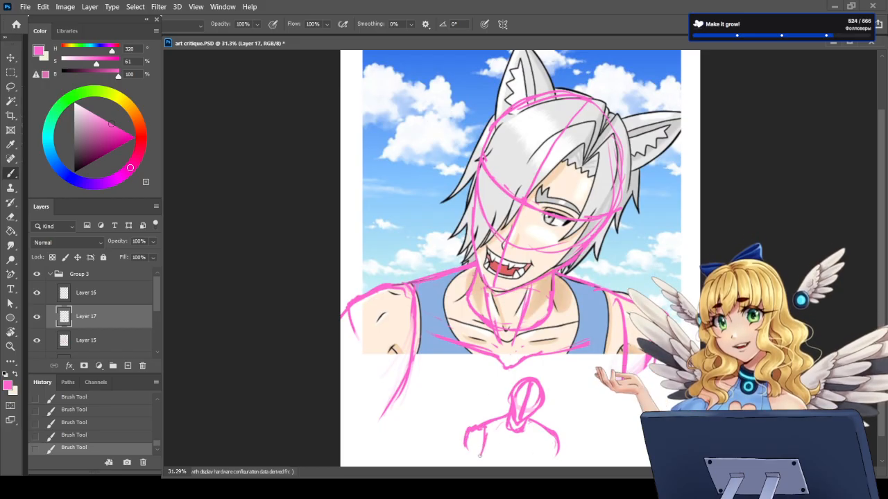
{"action": "left_click_drag", "start_coordinate": [547, 435], "coordinate": [545, 458]}
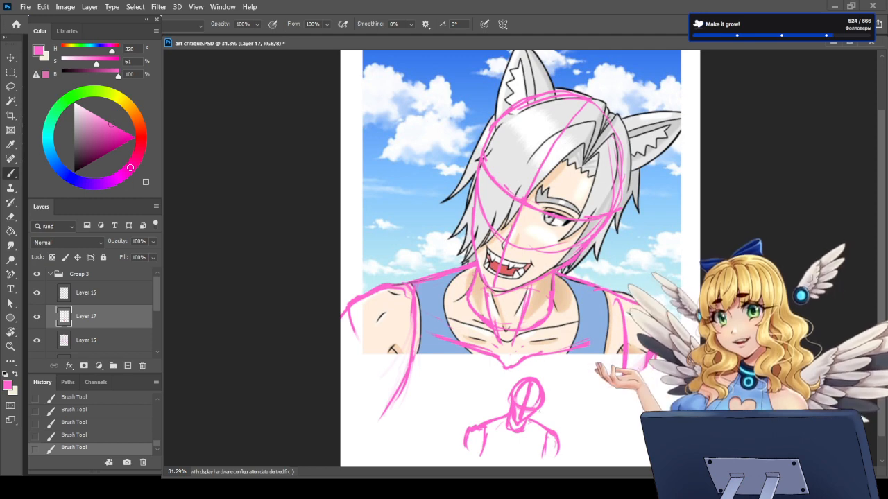
Step: Scale the small figure sketch to 348.33%, align its shoulders with the portrait's shoulder guides and apply the transform
{"action": "key", "text": "ctrl+t"}
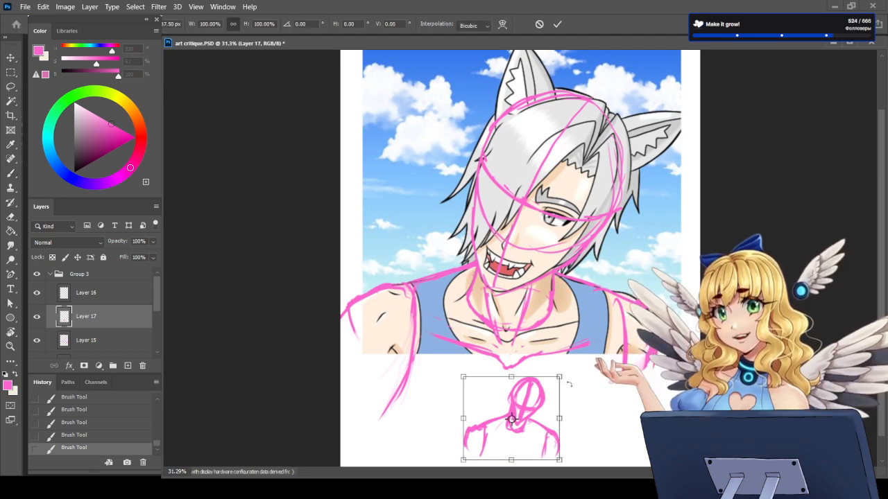
{"action": "left_click_drag", "start_coordinate": [572, 375], "coordinate": [743, 223]}
{"action": "left_click_drag", "start_coordinate": [624, 326], "coordinate": [523, 256]}
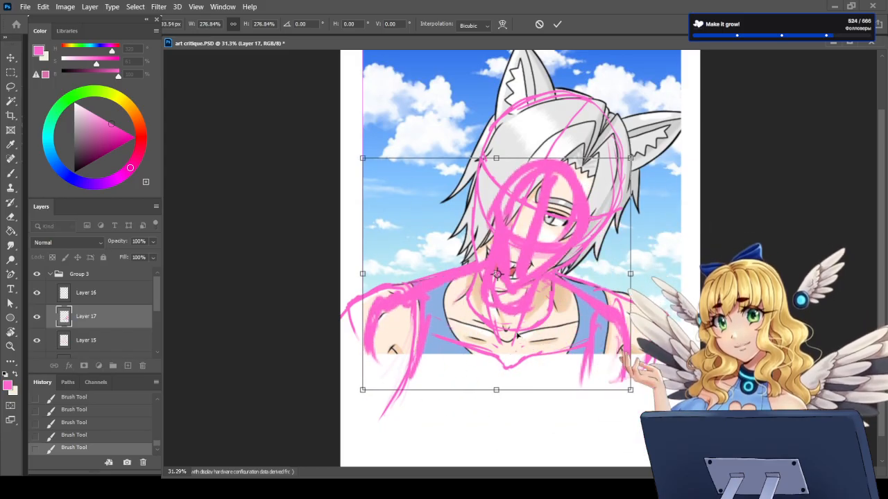
{"action": "left_click_drag", "start_coordinate": [633, 151], "coordinate": [707, 101]}
{"action": "mouse_move", "coordinate": [594, 357]}
{"action": "left_mouse_down"}
{"action": "mouse_move", "coordinate": [557, 364]}
{"action": "mouse_move", "coordinate": [570, 366]}
{"action": "mouse_move", "coordinate": [550, 357]}
{"action": "mouse_move", "coordinate": [541, 396]}
{"action": "mouse_move", "coordinate": [551, 362]}
{"action": "left_mouse_up"}
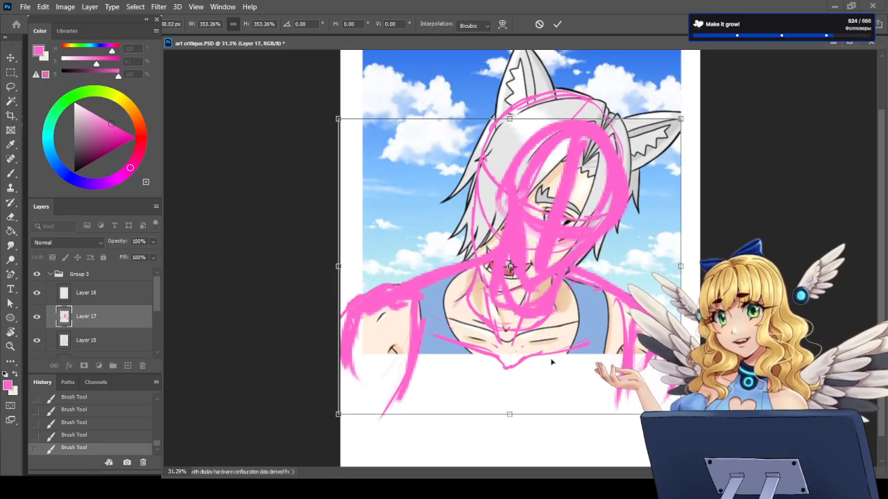
{"action": "left_click_drag", "start_coordinate": [681, 414], "coordinate": [649, 392]}
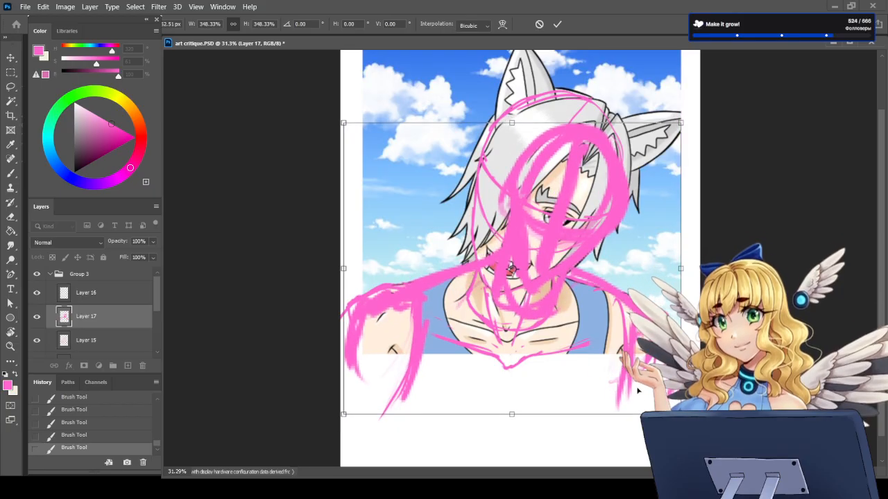
{"action": "key", "text": "Return"}
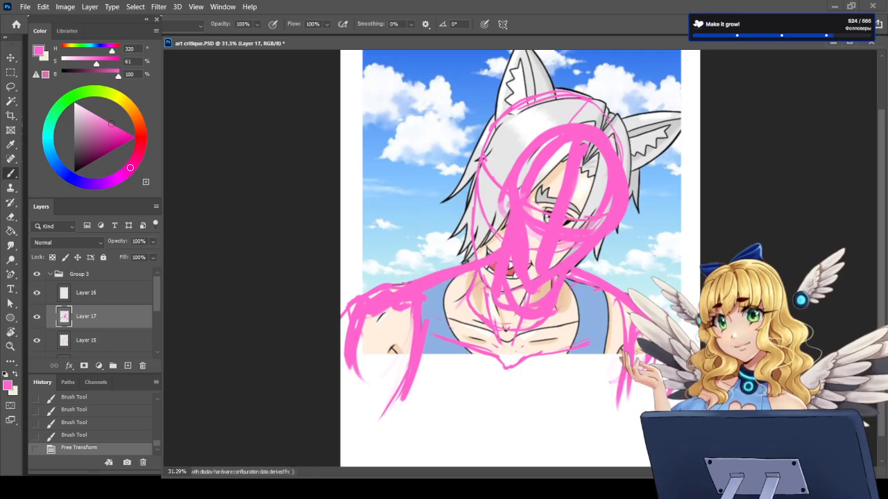
Step: Toggle the visibility of the enlarged figure sketch's layer to compare it with the portrait guides
{"action": "scroll", "coordinate": [520, 277], "scroll_direction": "down", "scroll_amount": 5}
{"action": "left_click", "coordinate": [37, 312]}
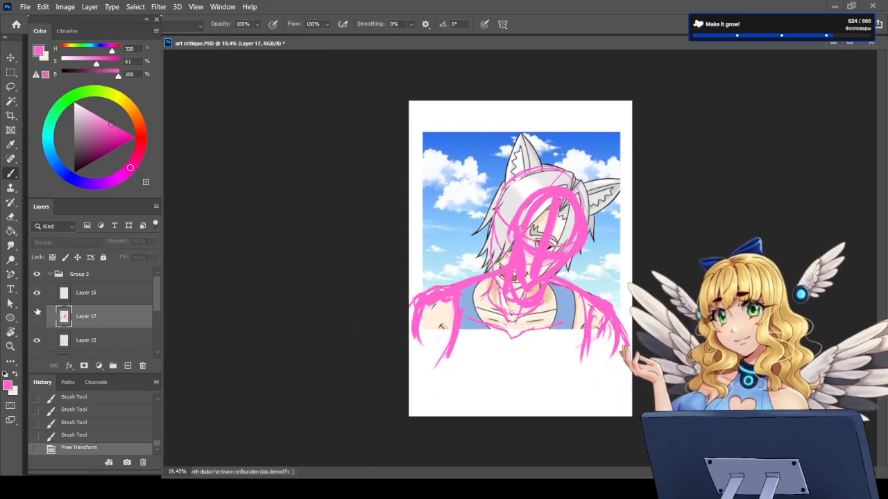
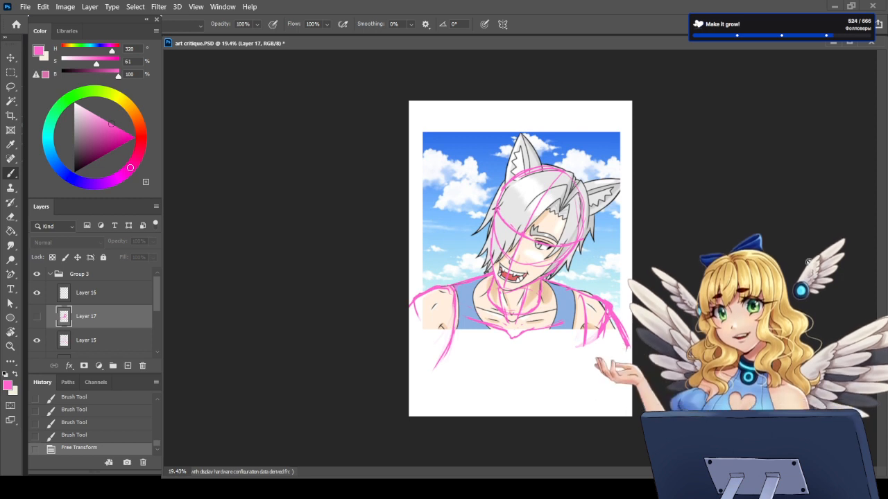
Step: Toggle the enlarged figure sketch and hide the pink guide layers to view the bare portrait
{"action": "left_click", "coordinate": [37, 318]}
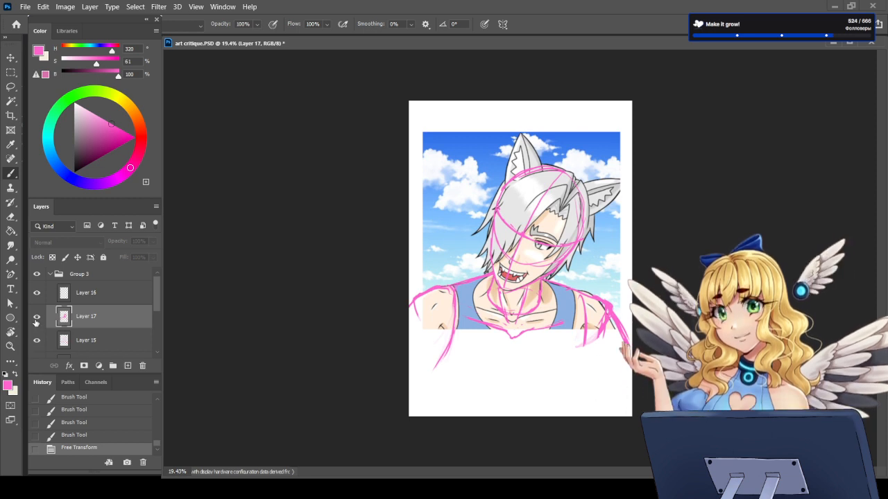
{"action": "left_click", "coordinate": [36, 318]}
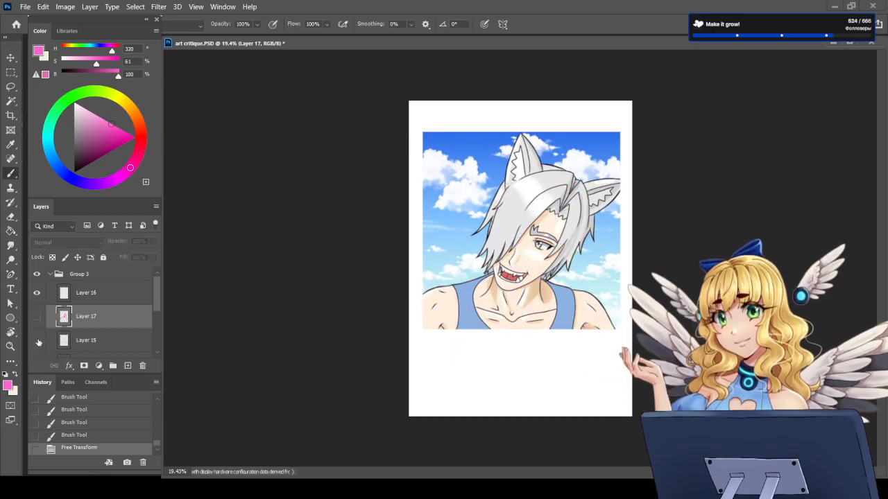
{"action": "scroll", "coordinate": [514, 279], "scroll_direction": "up", "scroll_amount": 1}
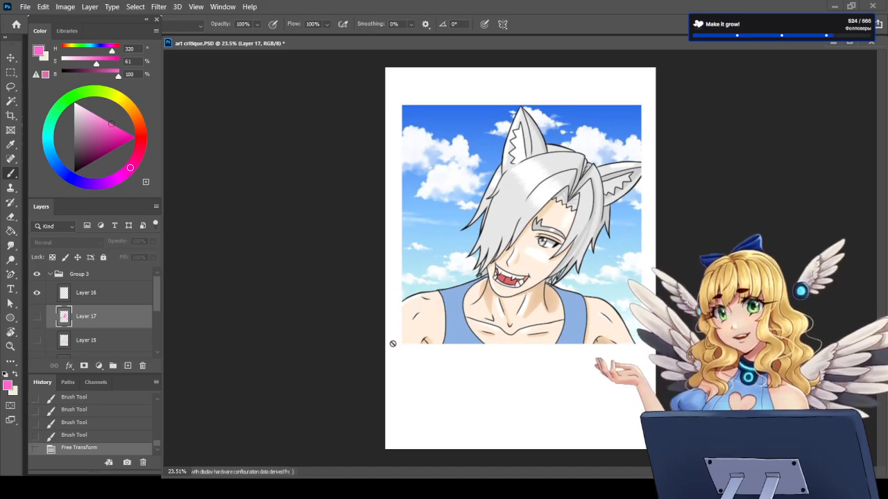
Step: Show Layer 17, lasso the sketched figure's head, scale it to 108.71%, apply the transform and deselect
{"action": "left_click", "coordinate": [34, 317]}
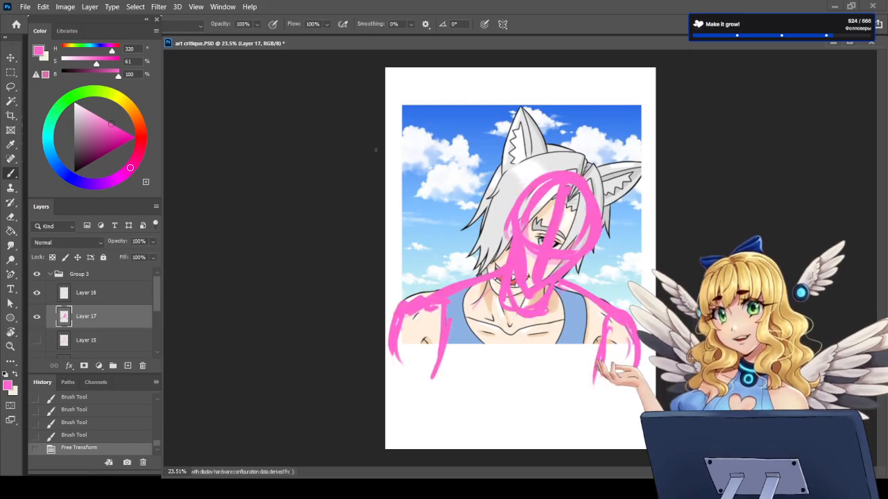
{"action": "left_click", "coordinate": [11, 87]}
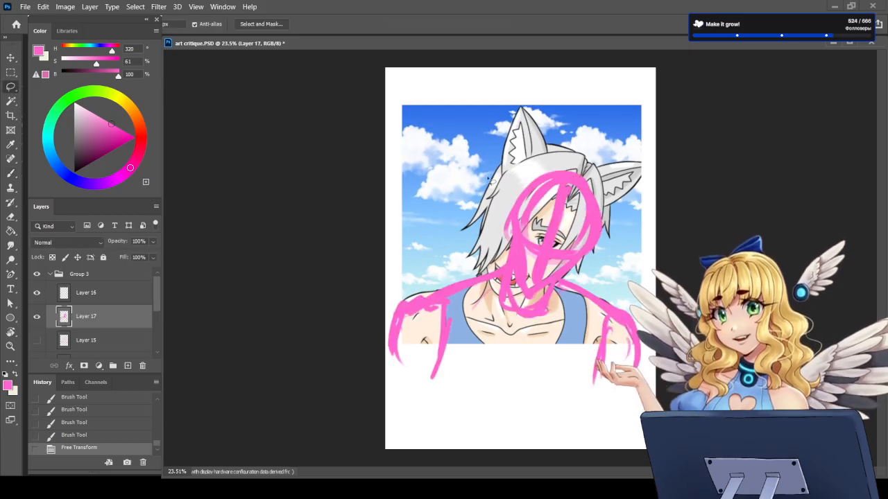
{"action": "mouse_move", "coordinate": [510, 274]}
{"action": "left_mouse_down"}
{"action": "mouse_move", "coordinate": [531, 305]}
{"action": "mouse_move", "coordinate": [594, 262]}
{"action": "mouse_move", "coordinate": [606, 146]}
{"action": "mouse_move", "coordinate": [544, 134]}
{"action": "mouse_move", "coordinate": [519, 149]}
{"action": "left_mouse_up"}
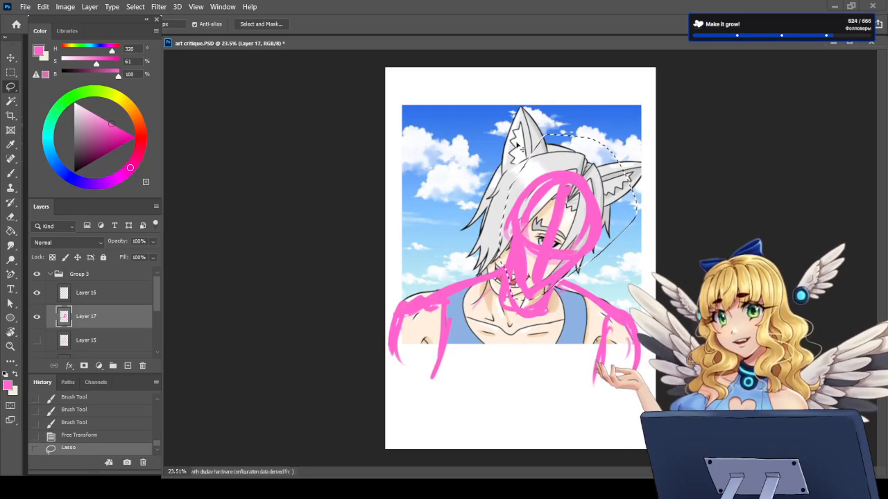
{"action": "key", "text": "ctrl+t"}
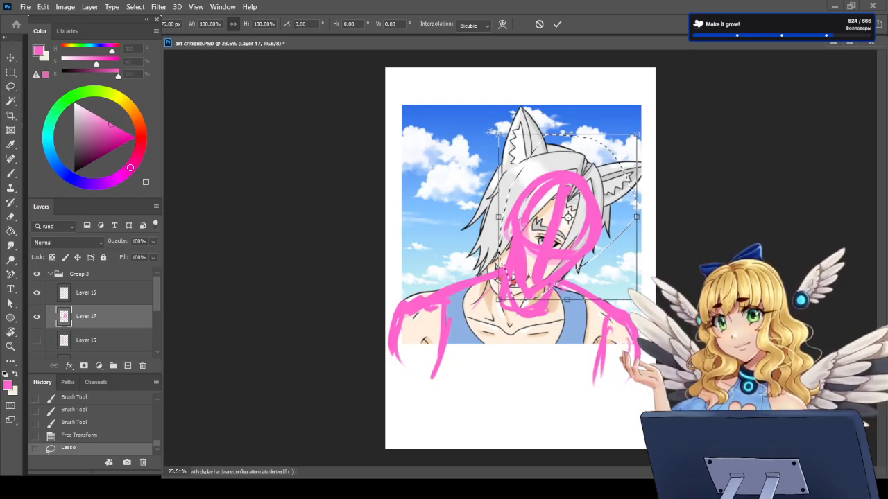
{"action": "mouse_move", "coordinate": [486, 131]}
{"action": "left_mouse_down"}
{"action": "mouse_move", "coordinate": [477, 126]}
{"action": "mouse_move", "coordinate": [481, 113]}
{"action": "mouse_move", "coordinate": [488, 122]}
{"action": "left_mouse_up"}
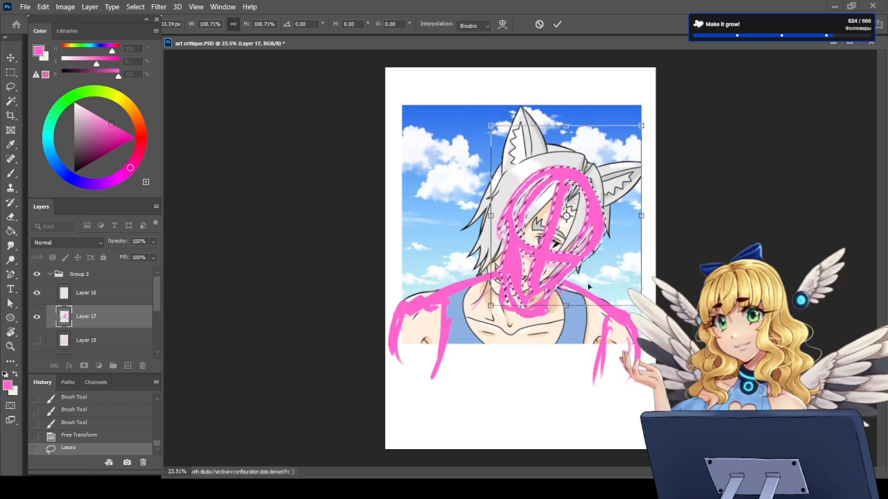
{"action": "key", "text": "Return"}
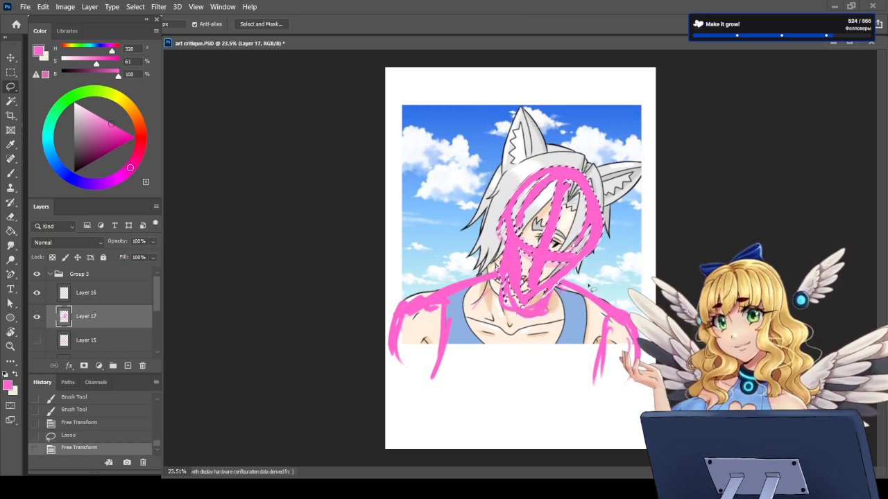
{"action": "key", "text": "ctrl+d"}
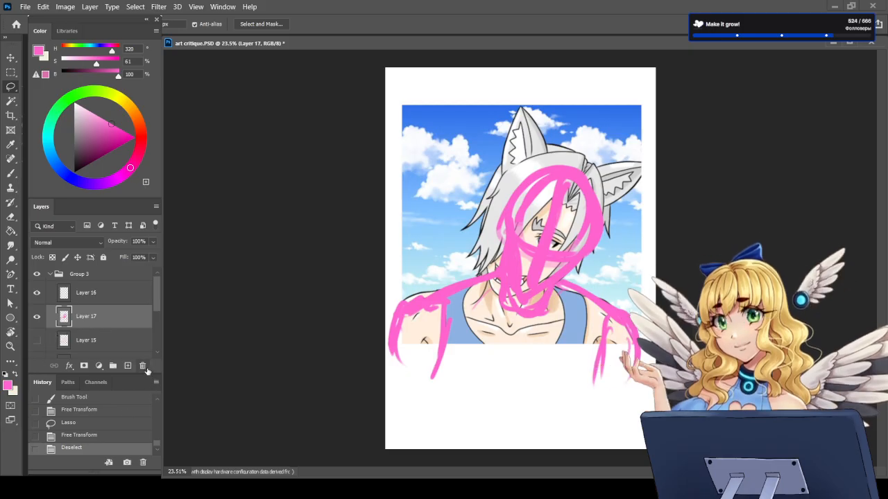
Step: Hide the figure sketch on Layer 17, keep Layer 15 hidden and activate Layer 16 for painting with the Brush tool
{"action": "left_click", "coordinate": [37, 317]}
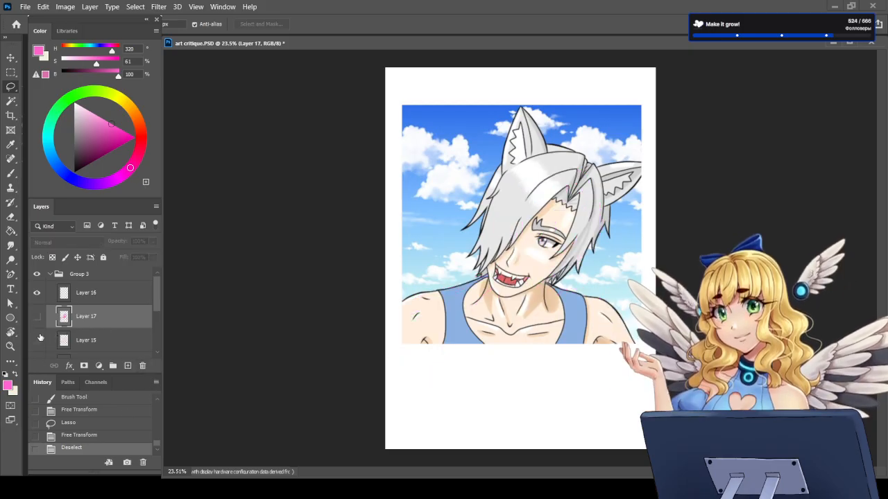
{"action": "left_click", "coordinate": [37, 340]}
{"action": "left_click", "coordinate": [38, 341]}
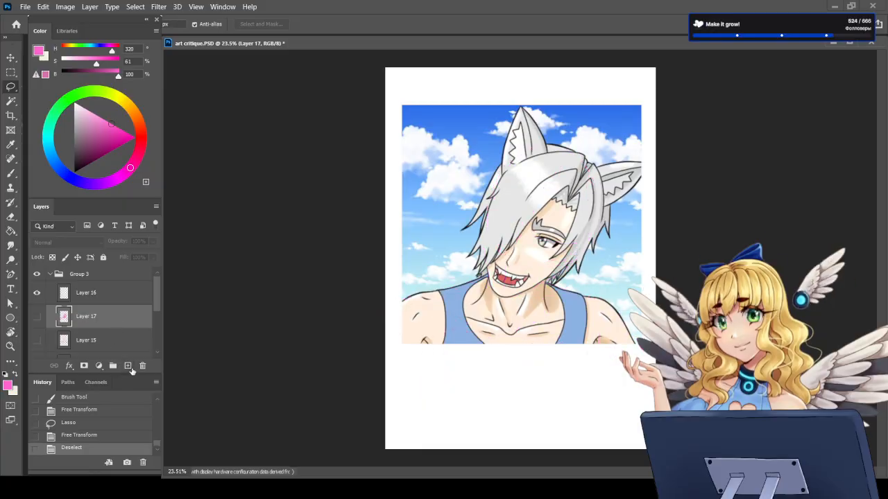
{"action": "left_click", "coordinate": [90, 295]}
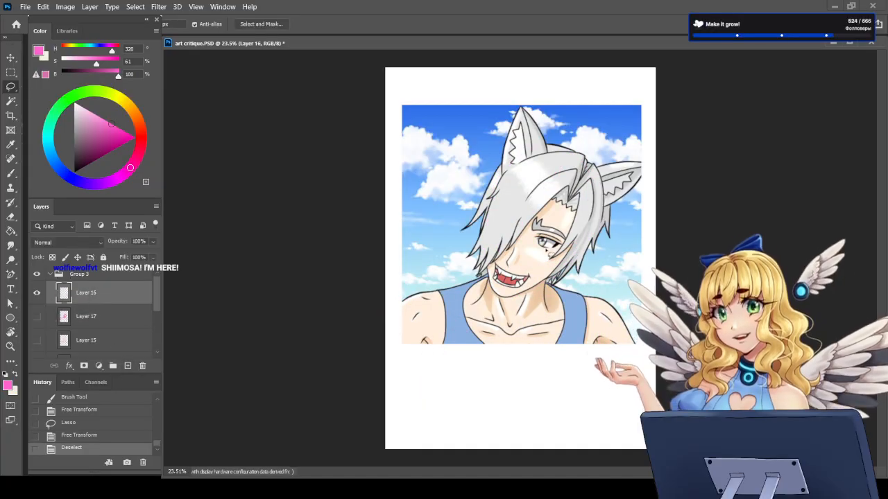
{"action": "scroll", "coordinate": [589, 147], "scroll_direction": "up", "scroll_amount": 2}
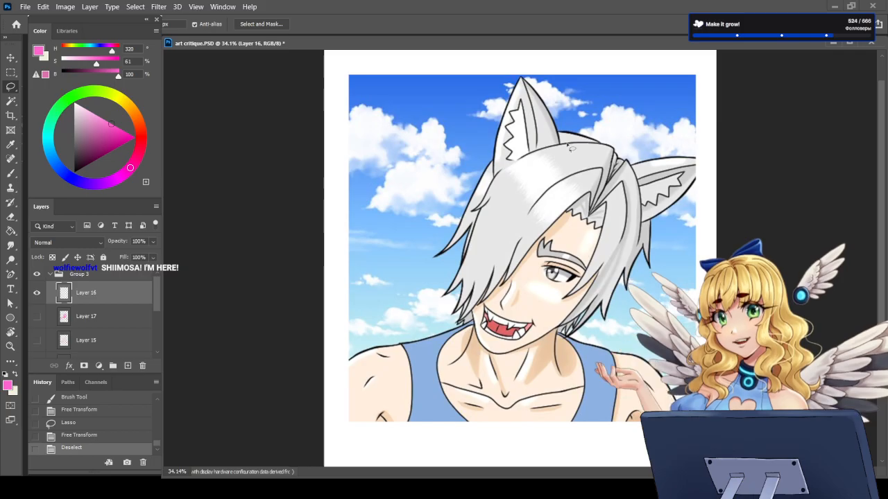
{"action": "left_click", "coordinate": [11, 174]}
Step: Circle the two short crease lines on the character's right shoulder, mark the opposite shoulder, and undo all three strokes
{"action": "scroll", "coordinate": [559, 317], "scroll_direction": "up", "scroll_amount": 3}
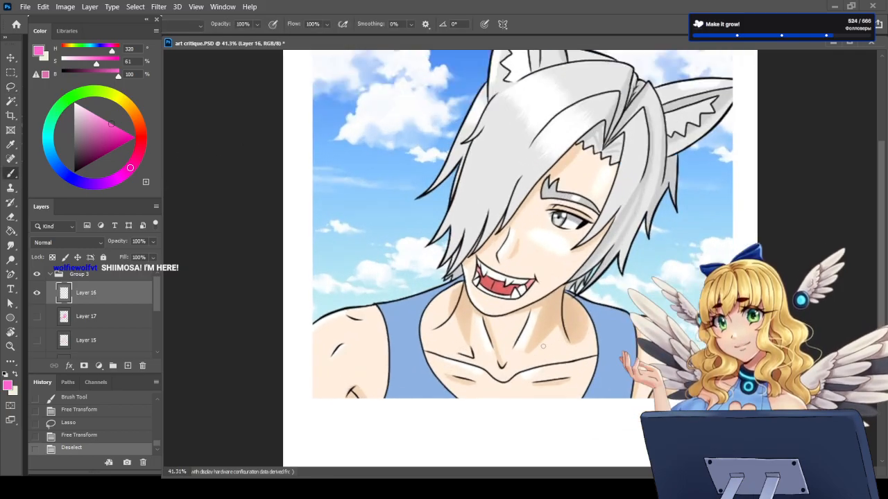
{"action": "scroll", "coordinate": [542, 319], "scroll_direction": "down", "scroll_amount": 1}
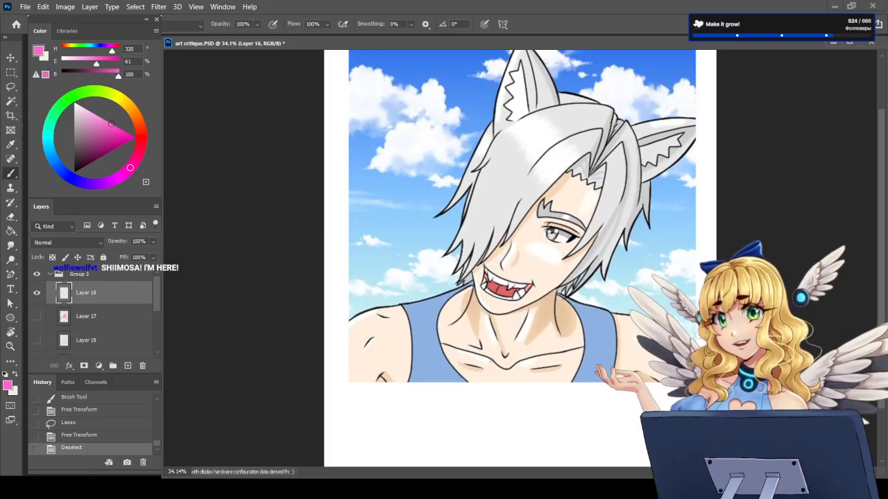
{"action": "scroll", "coordinate": [520, 368], "scroll_direction": "down", "scroll_amount": 1}
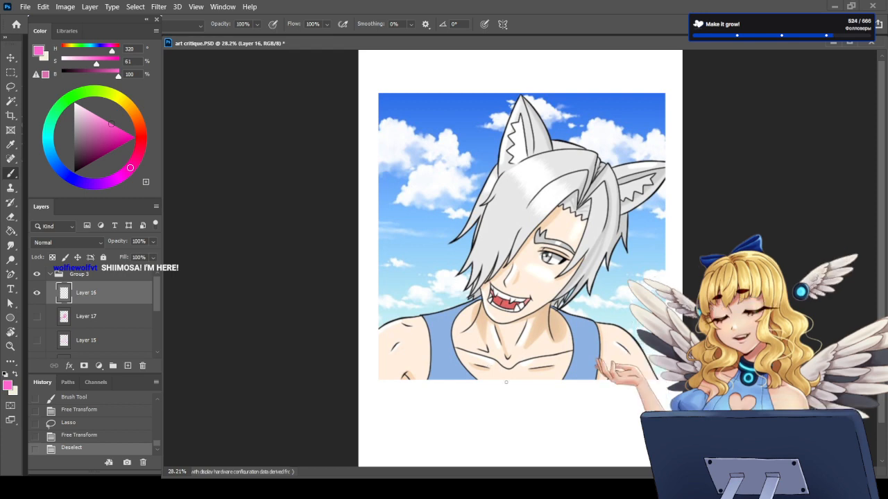
{"action": "scroll", "coordinate": [428, 383], "scroll_direction": "up", "scroll_amount": 2}
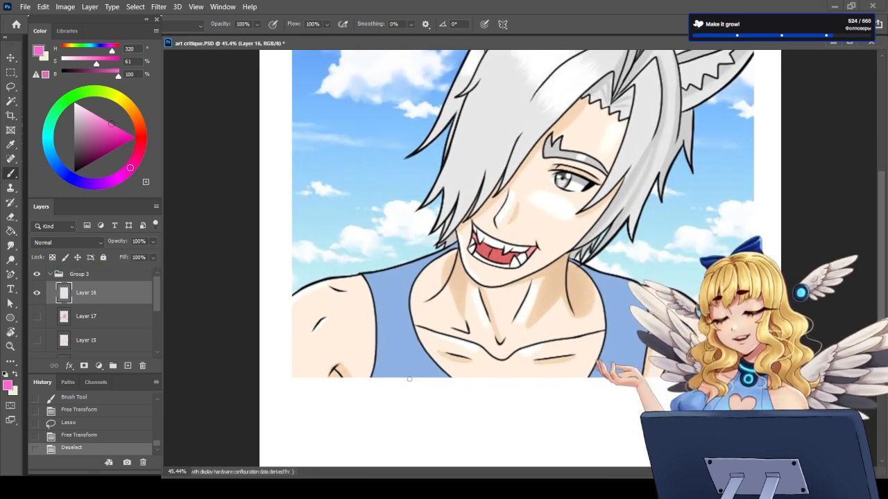
{"action": "mouse_move", "coordinate": [333, 283]}
{"action": "left_mouse_down"}
{"action": "mouse_move", "coordinate": [323, 286]}
{"action": "mouse_move", "coordinate": [354, 295]}
{"action": "mouse_move", "coordinate": [340, 283]}
{"action": "mouse_move", "coordinate": [309, 333]}
{"action": "mouse_move", "coordinate": [327, 314]}
{"action": "left_mouse_up"}
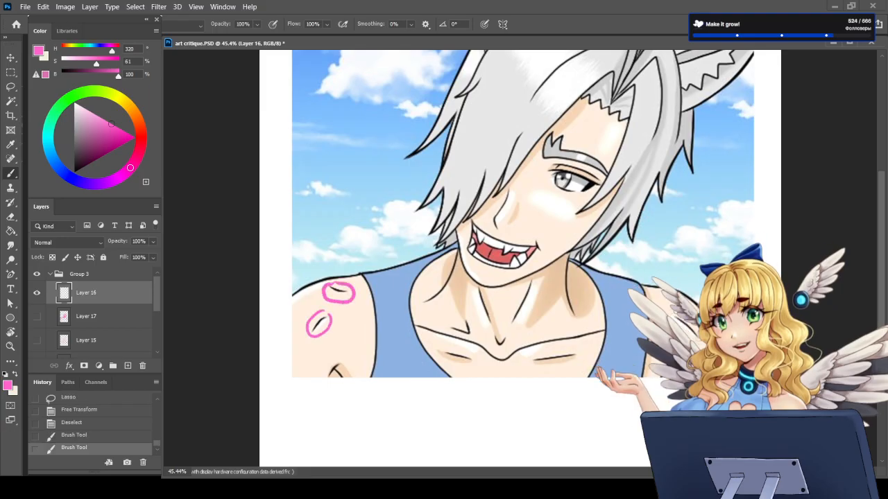
{"action": "left_click_drag", "start_coordinate": [671, 314], "coordinate": [702, 344]}
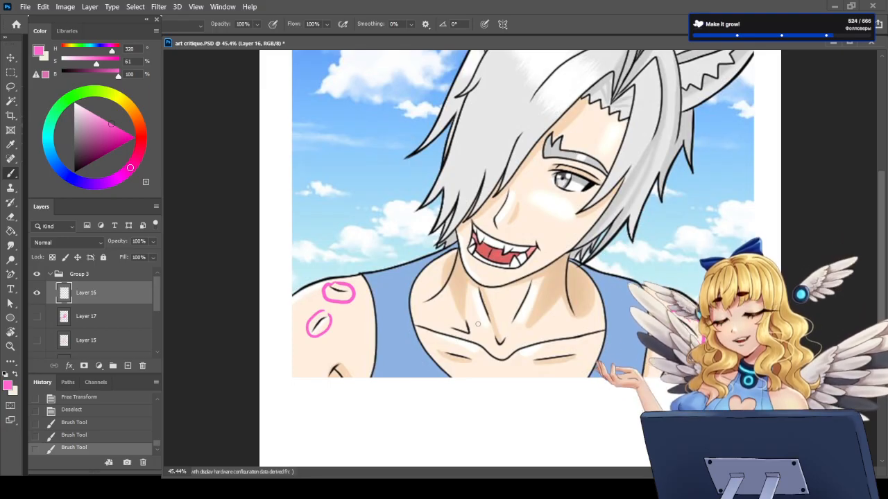
{"action": "key", "text": "ctrl+z"}
{"action": "key", "text": "ctrl+z"}
{"action": "key", "text": "ctrl+z"}
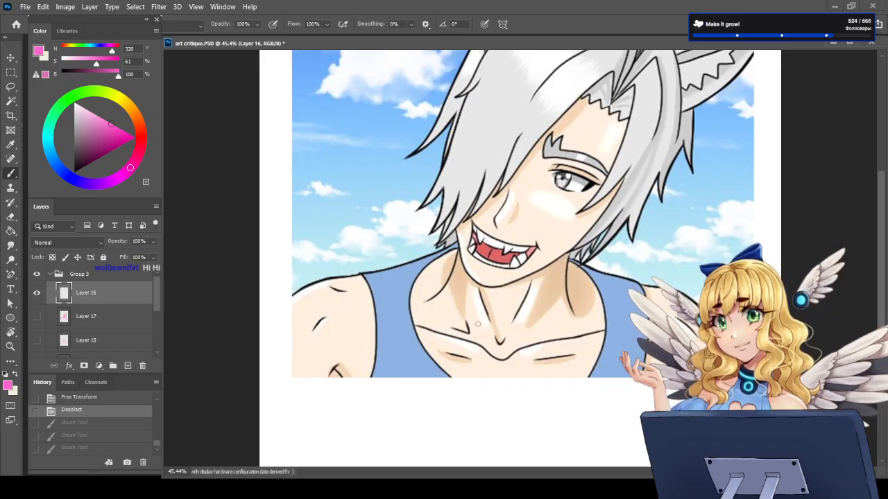
Step: Draw one larger loop around both creases on the character's right shoulder and mark the other shoulder, and undo both strokes
{"action": "scroll", "coordinate": [478, 317], "scroll_direction": "down", "scroll_amount": 5}
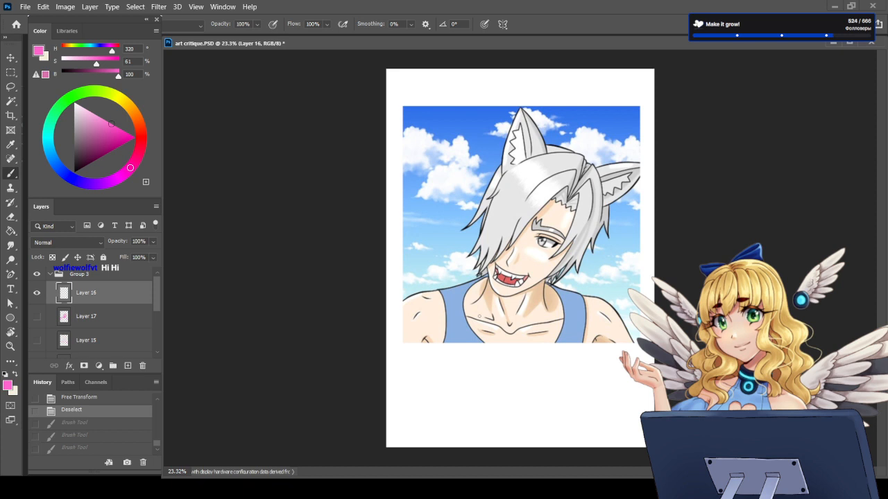
{"action": "scroll", "coordinate": [516, 197], "scroll_direction": "up", "scroll_amount": 2}
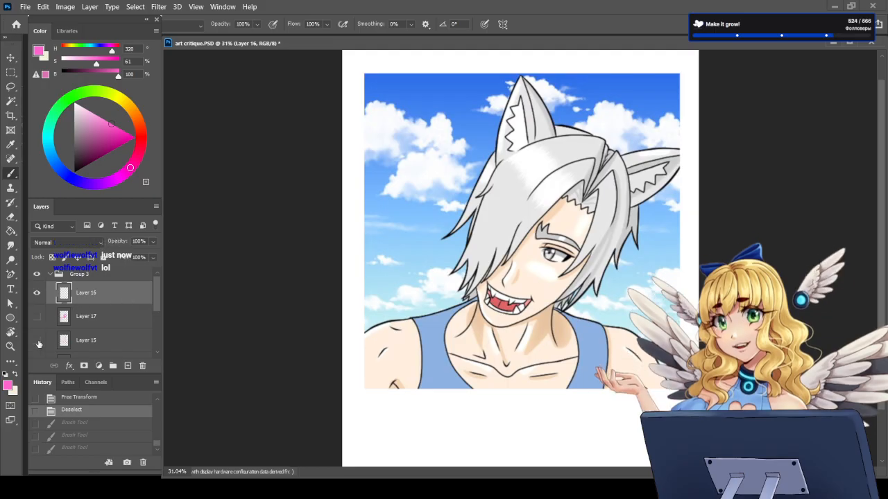
{"action": "scroll", "coordinate": [584, 401], "scroll_direction": "down", "scroll_amount": 3}
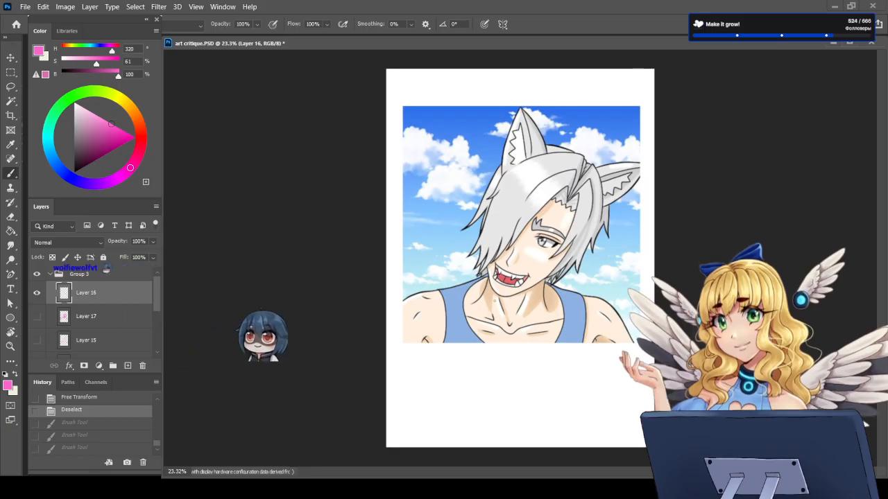
{"action": "scroll", "coordinate": [427, 322], "scroll_direction": "up", "scroll_amount": 3}
{"action": "scroll", "coordinate": [519, 322], "scroll_direction": "up", "scroll_amount": 2}
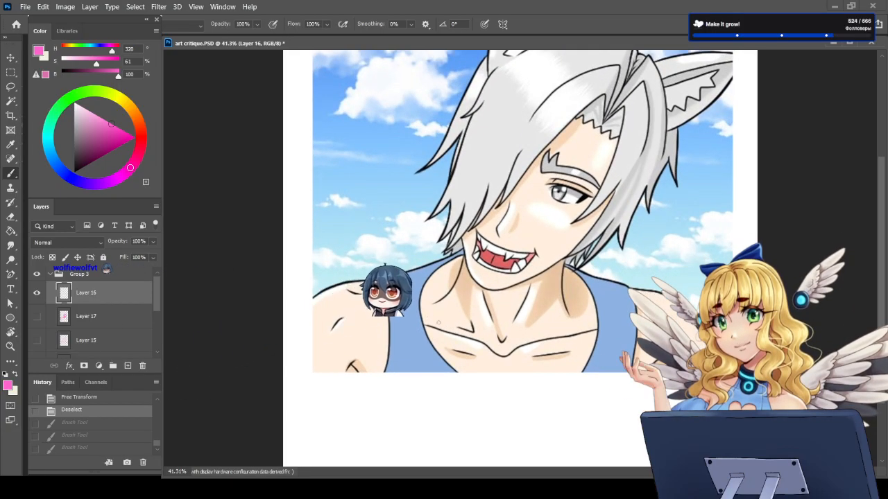
{"action": "scroll", "coordinate": [519, 322], "scroll_direction": "up", "scroll_amount": 1}
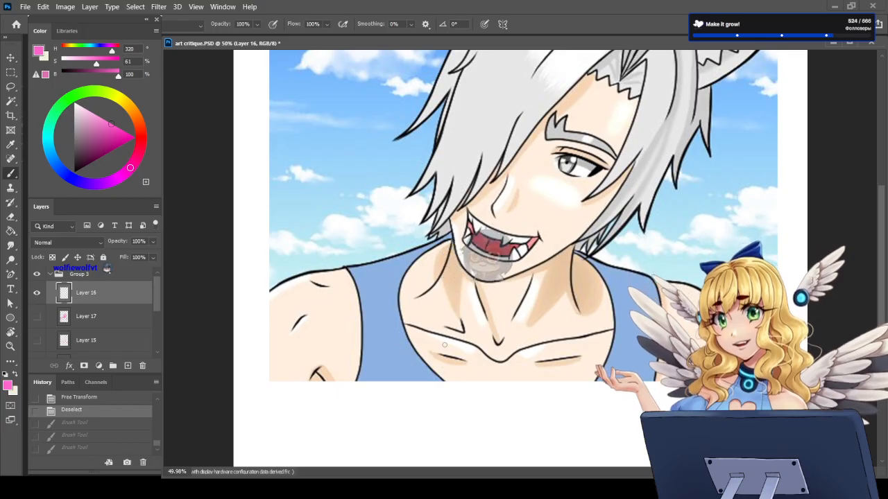
{"action": "mouse_move", "coordinate": [319, 276]}
{"action": "left_mouse_down"}
{"action": "mouse_move", "coordinate": [297, 289]}
{"action": "mouse_move", "coordinate": [276, 337]}
{"action": "mouse_move", "coordinate": [334, 313]}
{"action": "mouse_move", "coordinate": [327, 276]}
{"action": "left_mouse_up"}
{"action": "mouse_move", "coordinate": [695, 309]}
{"action": "left_mouse_down"}
{"action": "mouse_move", "coordinate": [700, 347]}
{"action": "mouse_move", "coordinate": [697, 310]}
{"action": "left_mouse_up"}
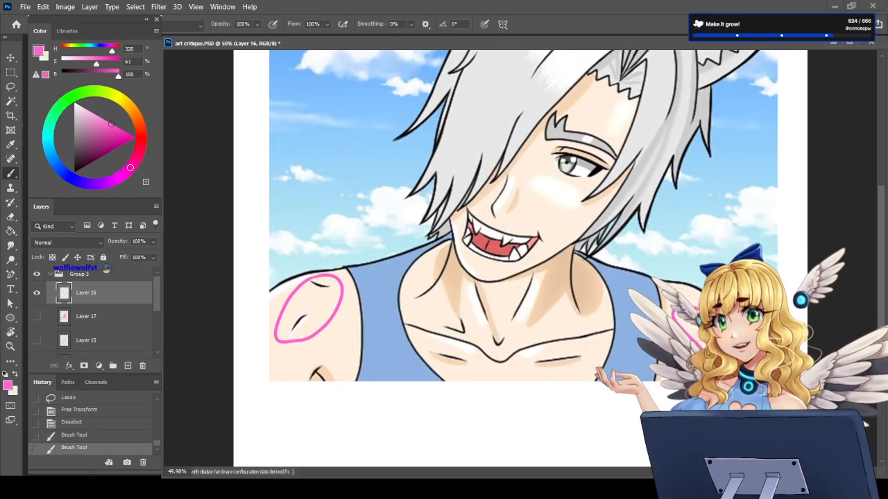
{"action": "key", "text": "ctrl+z"}
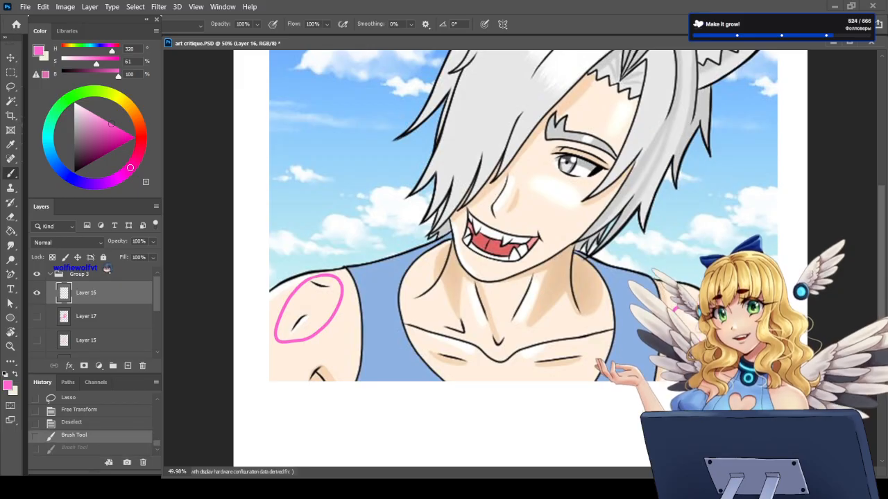
{"action": "key", "text": "ctrl+z"}
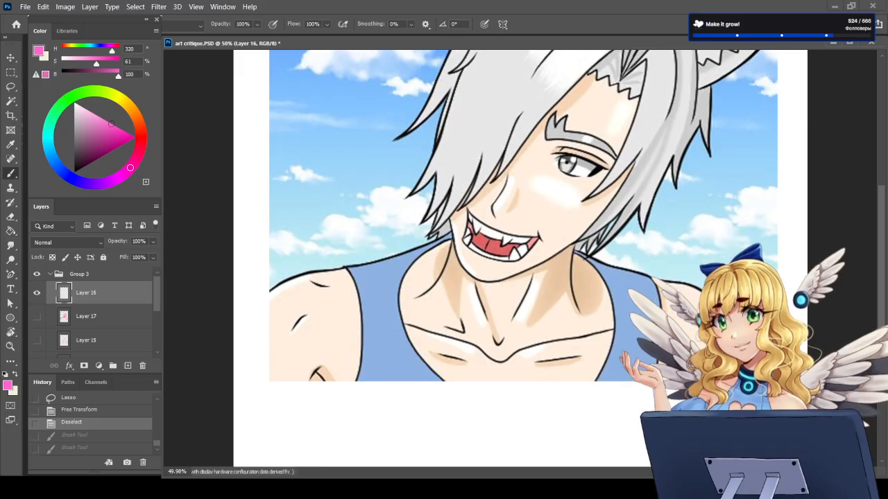
Step: Try a line joining the upper shoulder crease to the collarbone and a stroke over the lower crease, undoing each
{"action": "left_click_drag", "start_coordinate": [316, 281], "coordinate": [416, 328]}
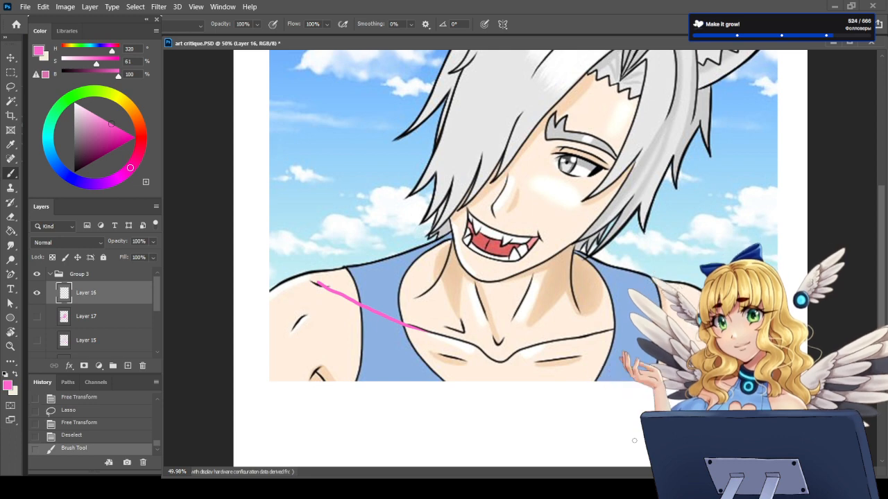
{"action": "key", "text": "ctrl+z"}
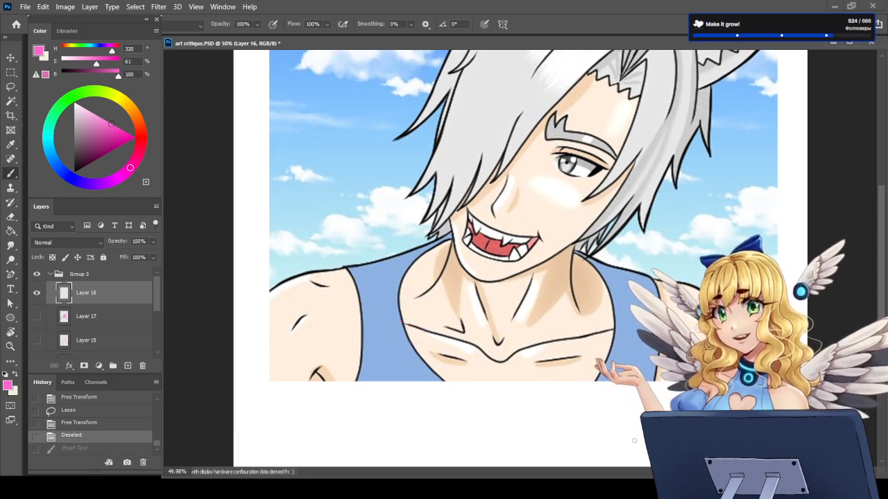
{"action": "left_click_drag", "start_coordinate": [306, 314], "coordinate": [285, 335]}
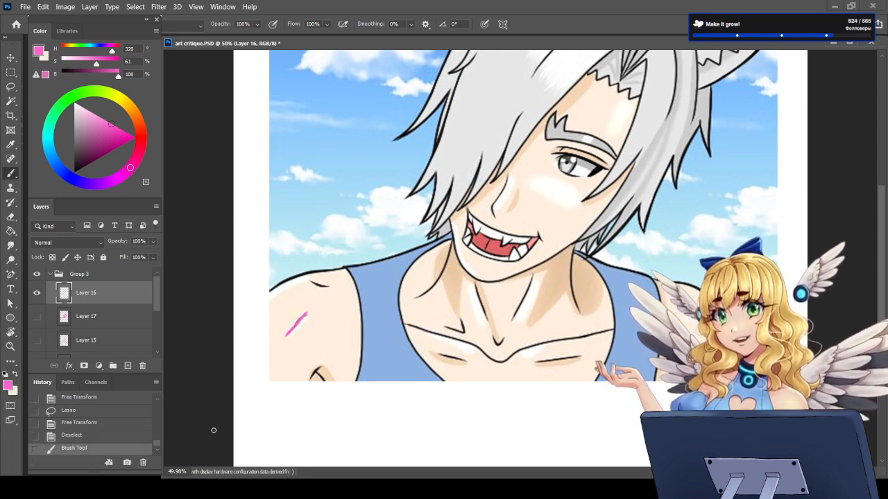
{"action": "key", "text": "ctrl+z"}
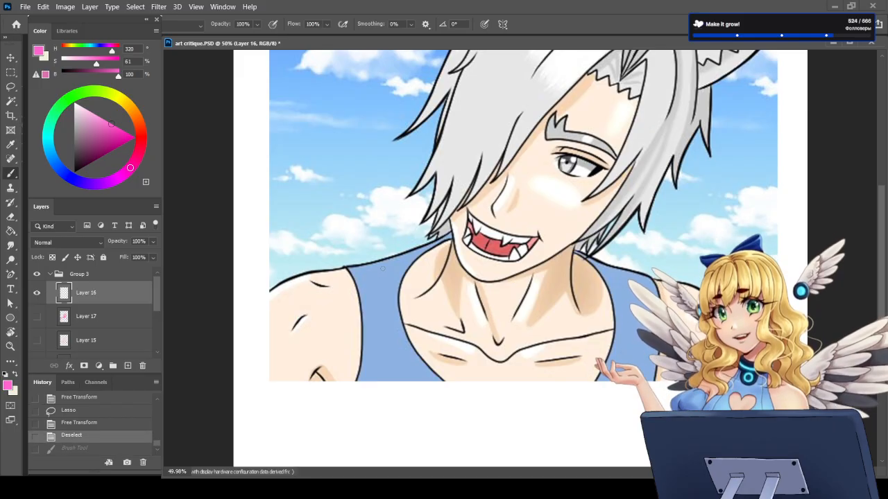
Step: Draw a pink collarbone extension across the tank top strap from the character's right shoulder to the existing collarbone line
{"action": "mouse_move", "coordinate": [354, 278]}
{"action": "left_mouse_down"}
{"action": "mouse_move", "coordinate": [355, 295]}
{"action": "mouse_move", "coordinate": [434, 330]}
{"action": "left_mouse_up"}
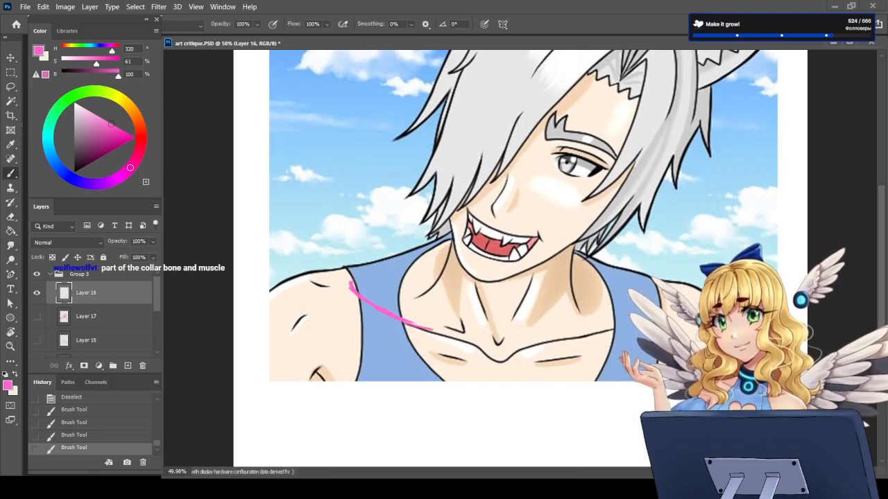
{"action": "left_click_drag", "start_coordinate": [382, 308], "coordinate": [402, 319]}
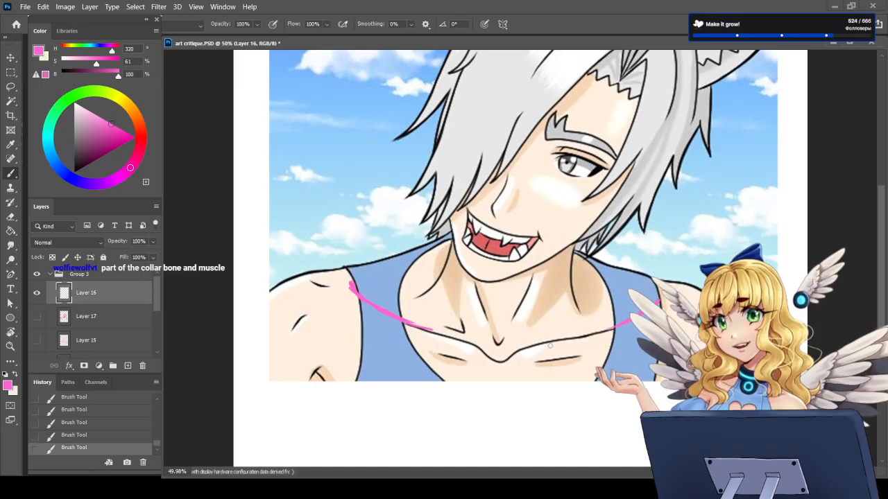
Step: Overlay the Layer 15 figure sketch on the portrait to compare head and shoulder proportions, and hide it again
{"action": "left_click", "coordinate": [39, 341]}
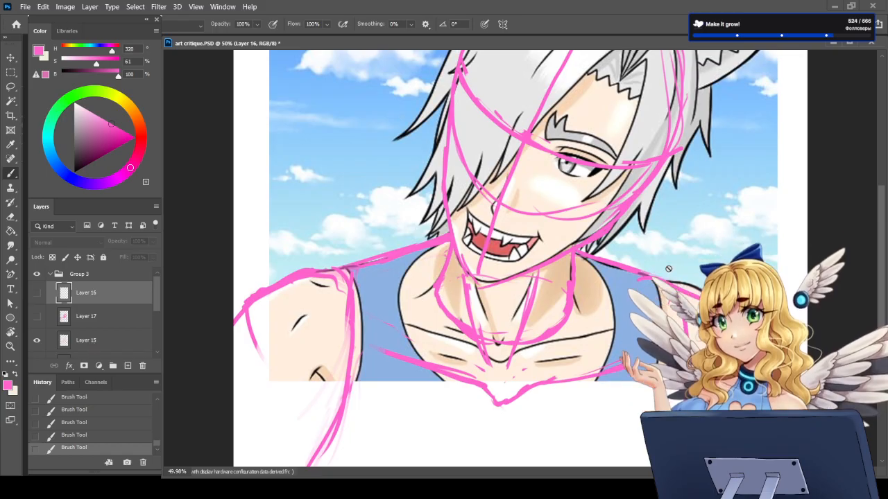
{"action": "left_click", "coordinate": [94, 347]}
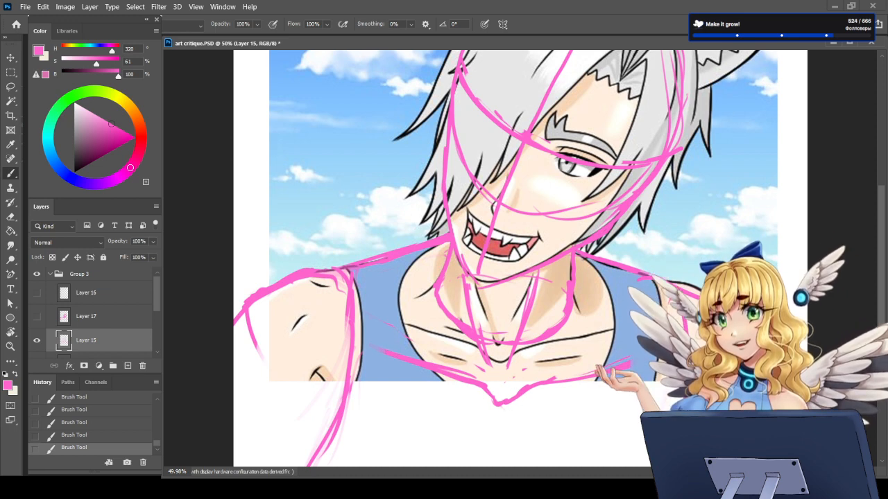
{"action": "scroll", "coordinate": [520, 395], "scroll_direction": "down", "scroll_amount": 5}
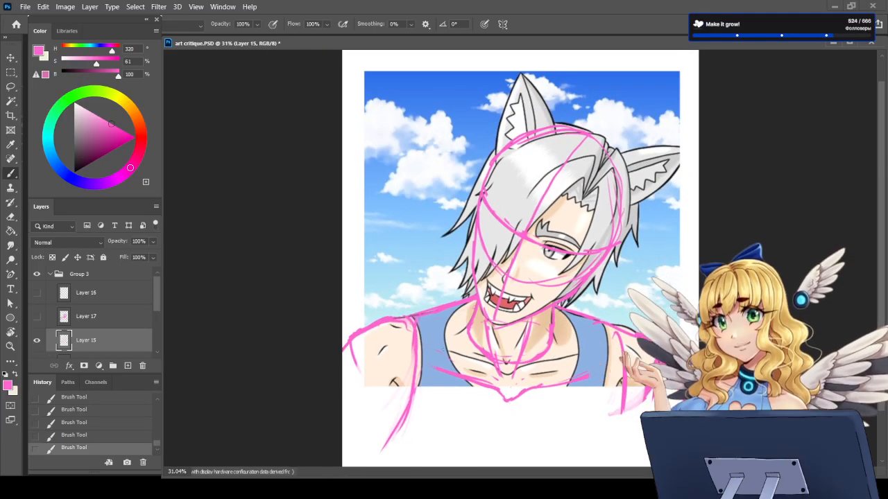
{"action": "left_click", "coordinate": [37, 340]}
{"action": "scroll", "coordinate": [460, 365], "scroll_direction": "up", "scroll_amount": 1}
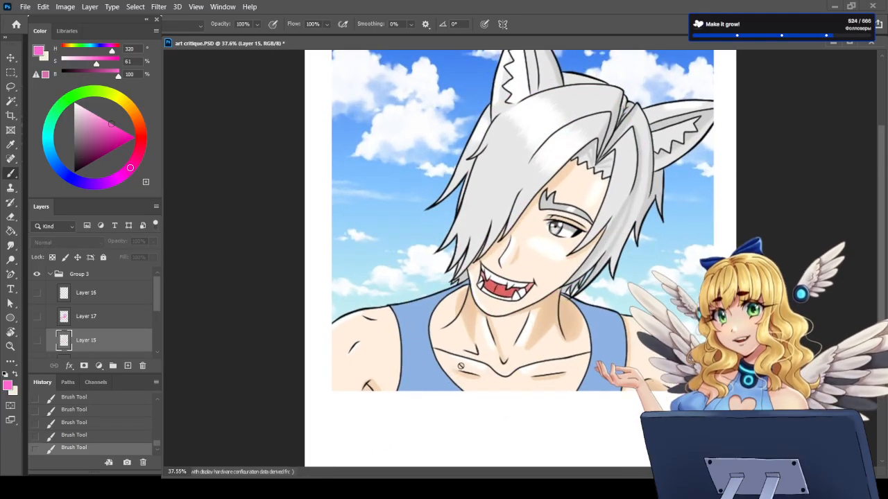
Step: Show the collarbone marks on Layer 16, try a pink stroke on the character's right shoulder, undo it, and hide the layer
{"action": "left_click", "coordinate": [86, 293]}
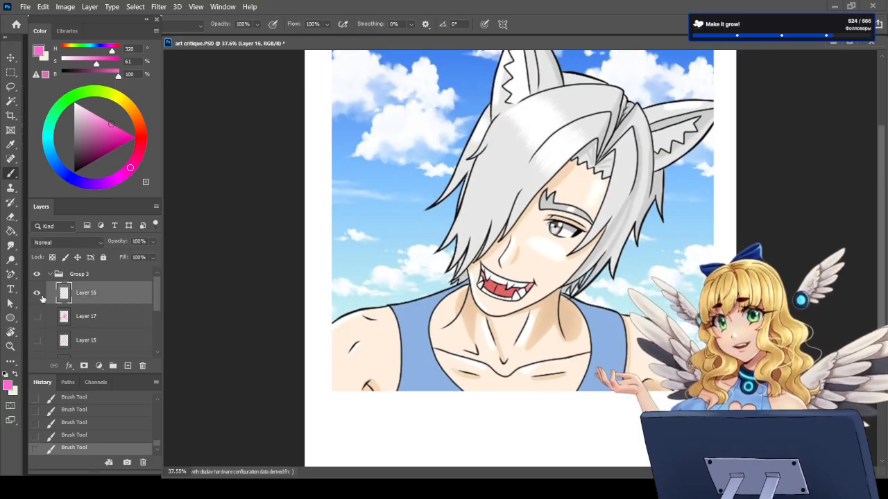
{"action": "left_click", "coordinate": [37, 293]}
{"action": "mouse_move", "coordinate": [358, 323]}
{"action": "left_mouse_down"}
{"action": "mouse_move", "coordinate": [325, 365]}
{"action": "mouse_move", "coordinate": [358, 384]}
{"action": "mouse_move", "coordinate": [361, 327]}
{"action": "mouse_move", "coordinate": [336, 358]}
{"action": "left_mouse_up"}
{"action": "key", "text": "ctrl+z"}
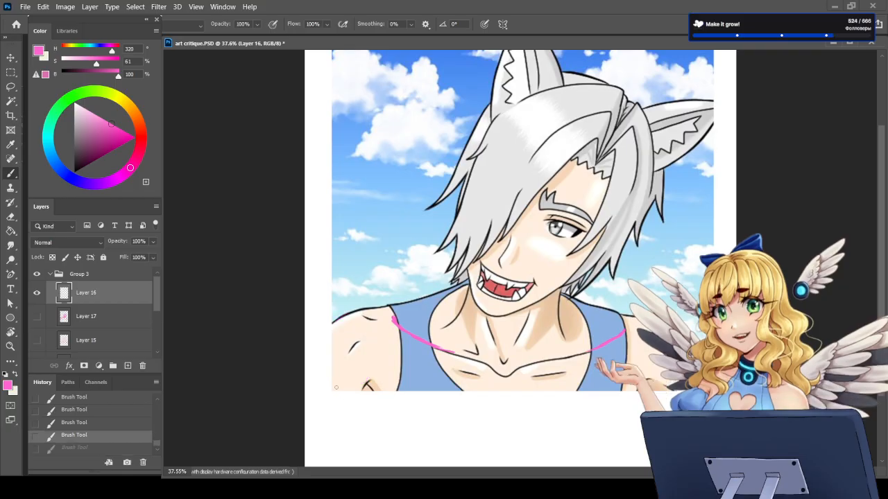
{"action": "scroll", "coordinate": [507, 210], "scroll_direction": "down", "scroll_amount": 2}
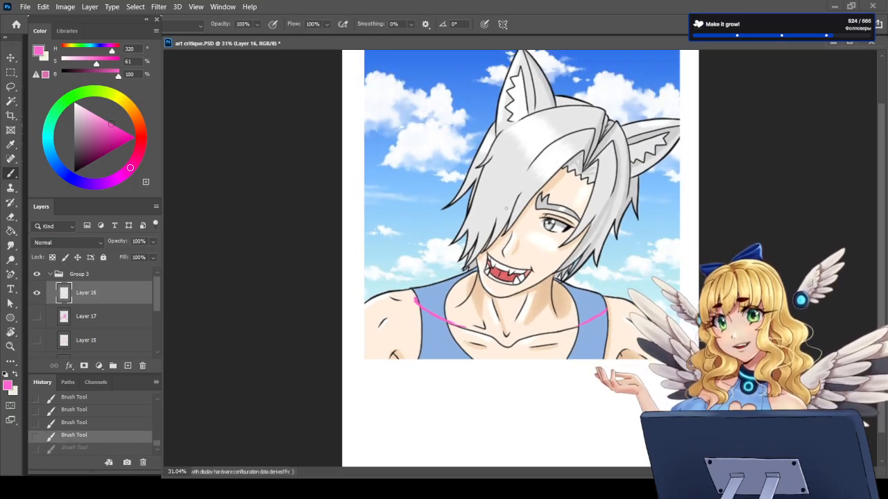
{"action": "left_click", "coordinate": [37, 292]}
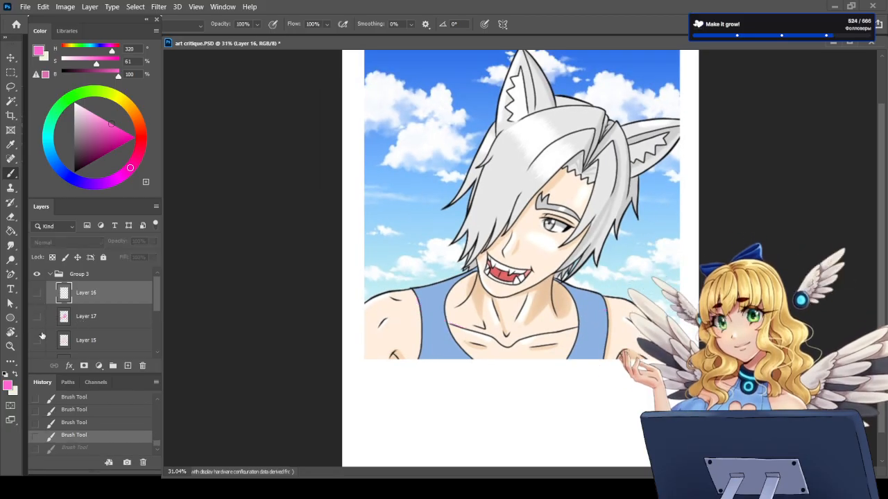
Step: Delete the old Layer 17 sketch and add a new empty layer in its place above Layer 15
{"action": "left_click", "coordinate": [82, 324]}
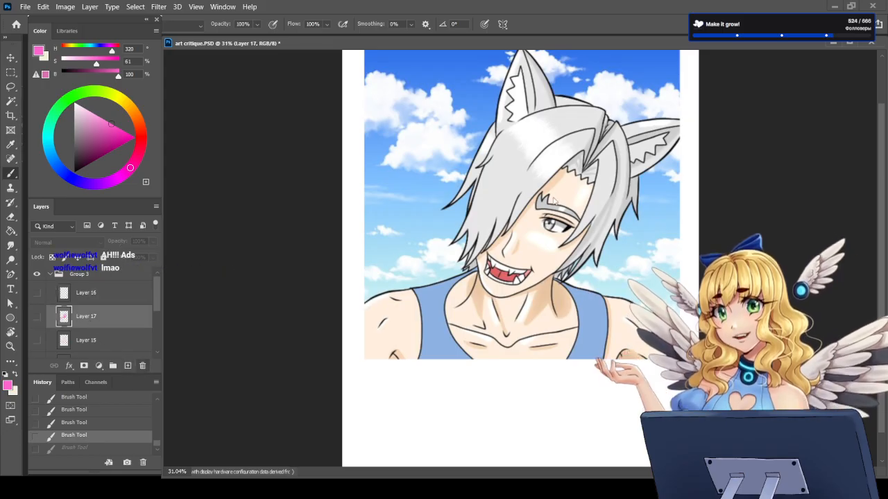
{"action": "left_click", "coordinate": [143, 365]}
{"action": "left_click", "coordinate": [127, 366]}
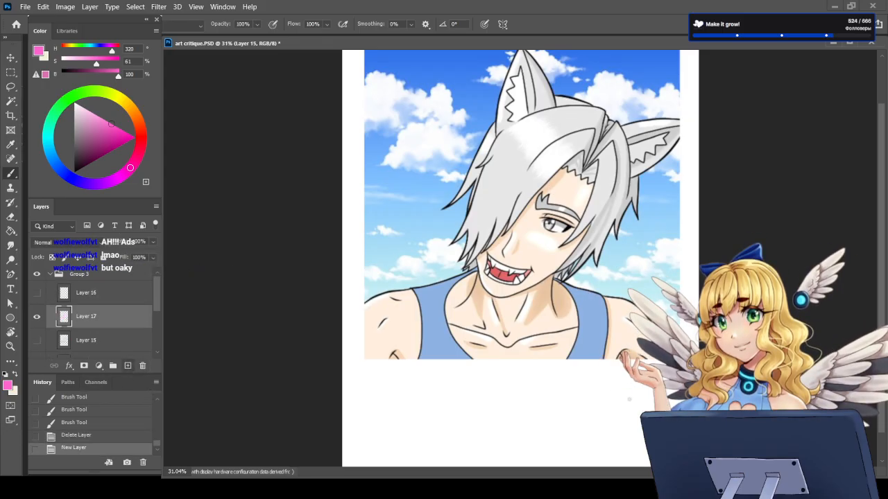
Step: Sketch a small pink head with face guidelines and a tapered jaw in the white space below the portrait
{"action": "scroll", "coordinate": [489, 396], "scroll_direction": "down", "scroll_amount": 2}
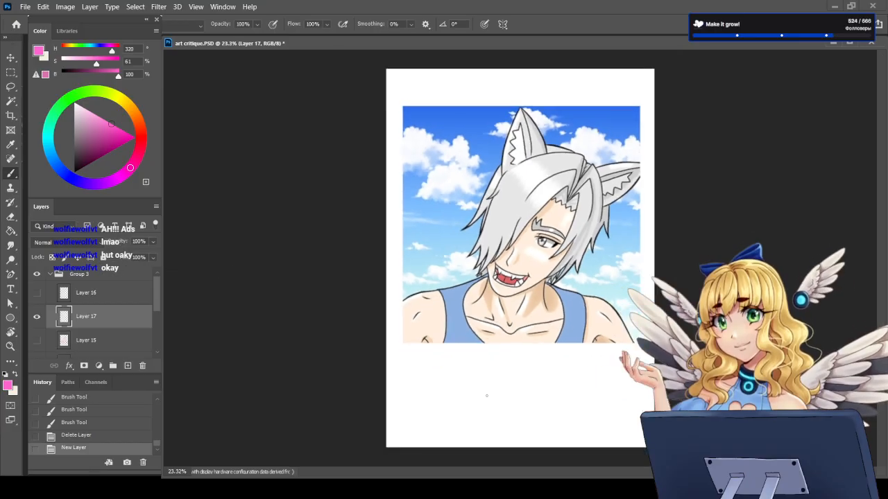
{"action": "scroll", "coordinate": [525, 256], "scroll_direction": "up", "scroll_amount": 1}
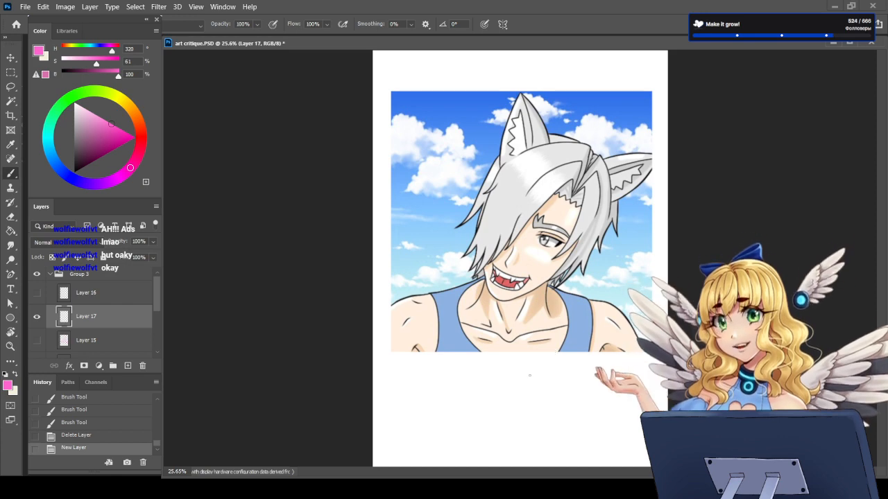
{"action": "scroll", "coordinate": [529, 375], "scroll_direction": "up", "scroll_amount": 2}
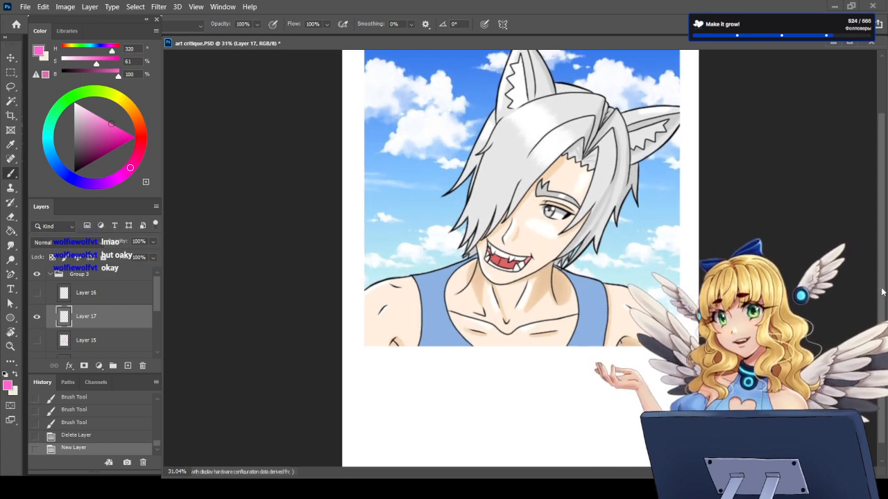
{"action": "scroll", "coordinate": [882, 292], "scroll_direction": "down", "scroll_amount": 2}
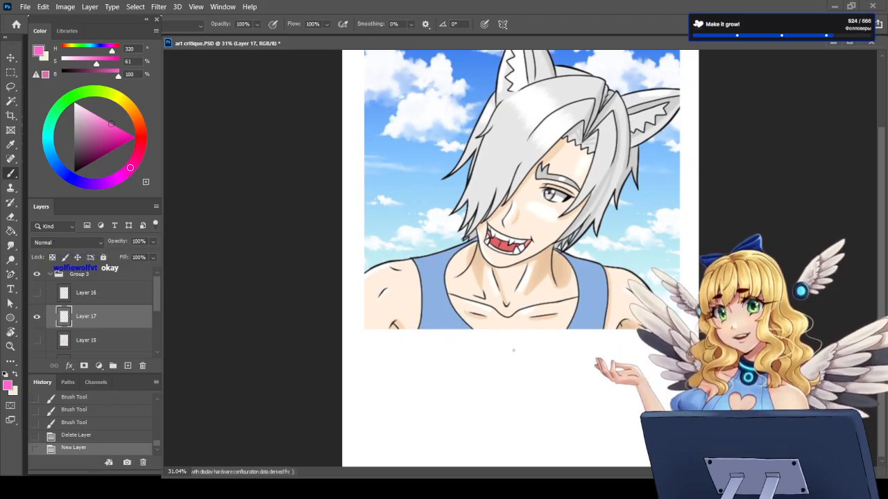
{"action": "mouse_move", "coordinate": [515, 336]}
{"action": "left_mouse_down"}
{"action": "mouse_move", "coordinate": [529, 367]}
{"action": "mouse_move", "coordinate": [508, 370]}
{"action": "mouse_move", "coordinate": [528, 367]}
{"action": "mouse_move", "coordinate": [525, 338]}
{"action": "mouse_move", "coordinate": [530, 371]}
{"action": "left_mouse_up"}
{"action": "mouse_move", "coordinate": [520, 338]}
{"action": "left_mouse_down"}
{"action": "mouse_move", "coordinate": [510, 380]}
{"action": "mouse_move", "coordinate": [497, 384]}
{"action": "mouse_move", "coordinate": [499, 377]}
{"action": "mouse_move", "coordinate": [506, 389]}
{"action": "mouse_move", "coordinate": [531, 367]}
{"action": "left_mouse_up"}
{"action": "key", "text": "e"}
{"action": "key", "text": "b"}
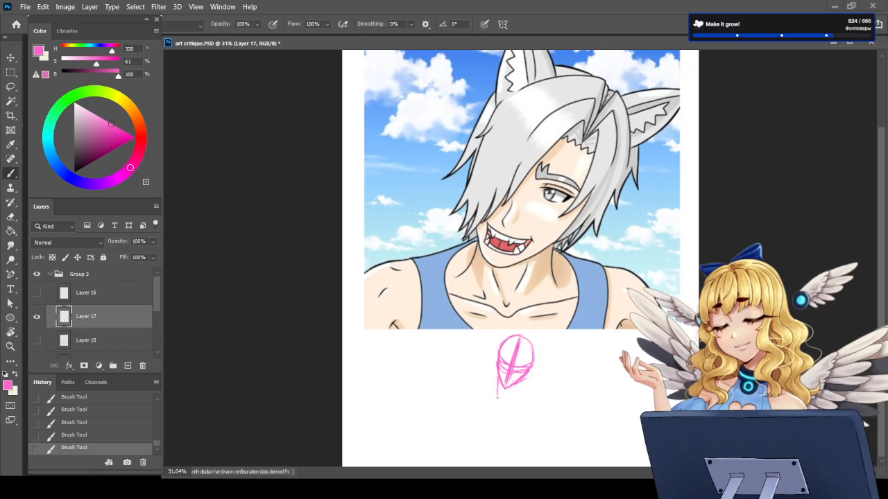
Step: Sketch the small figure's neck, sloping shoulder lines, torso sides and vertical chest centre line beneath the head
{"action": "mouse_move", "coordinate": [497, 396]}
{"action": "left_mouse_down"}
{"action": "mouse_move", "coordinate": [518, 392]}
{"action": "mouse_move", "coordinate": [466, 393]}
{"action": "left_mouse_up"}
{"action": "left_click_drag", "start_coordinate": [545, 391], "coordinate": [548, 400]}
{"action": "left_click_drag", "start_coordinate": [478, 391], "coordinate": [477, 425]}
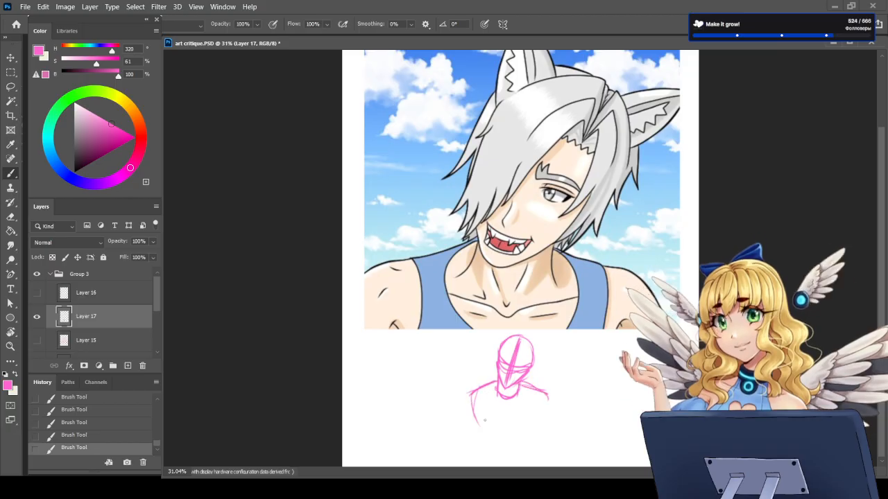
{"action": "left_click_drag", "start_coordinate": [507, 399], "coordinate": [509, 423]}
{"action": "mouse_move", "coordinate": [532, 389]}
{"action": "left_mouse_down"}
{"action": "mouse_move", "coordinate": [532, 432]}
{"action": "mouse_move", "coordinate": [538, 402]}
{"action": "left_mouse_up"}
Step: Add rounded shoulder muscles on both sides of the small figure and extend the upper arm lines downward
{"action": "mouse_move", "coordinate": [471, 392]}
{"action": "left_mouse_down"}
{"action": "mouse_move", "coordinate": [460, 406]}
{"action": "mouse_move", "coordinate": [477, 418]}
{"action": "left_mouse_up"}
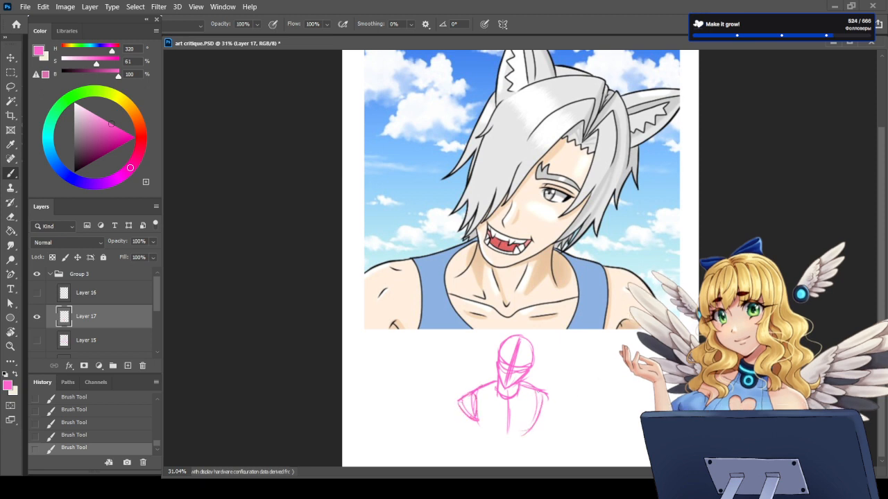
{"action": "mouse_move", "coordinate": [547, 394]}
{"action": "left_mouse_down"}
{"action": "mouse_move", "coordinate": [554, 407]}
{"action": "mouse_move", "coordinate": [540, 420]}
{"action": "mouse_move", "coordinate": [552, 400]}
{"action": "mouse_move", "coordinate": [523, 439]}
{"action": "left_mouse_up"}
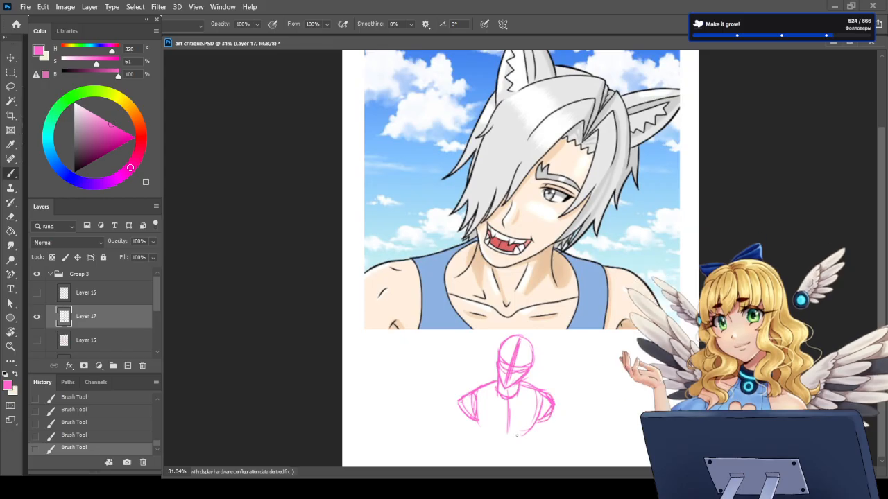
{"action": "mouse_move", "coordinate": [476, 419]}
{"action": "left_mouse_down"}
{"action": "mouse_move", "coordinate": [489, 443]}
{"action": "mouse_move", "coordinate": [460, 439]}
{"action": "left_mouse_up"}
{"action": "left_click_drag", "start_coordinate": [546, 409], "coordinate": [553, 439]}
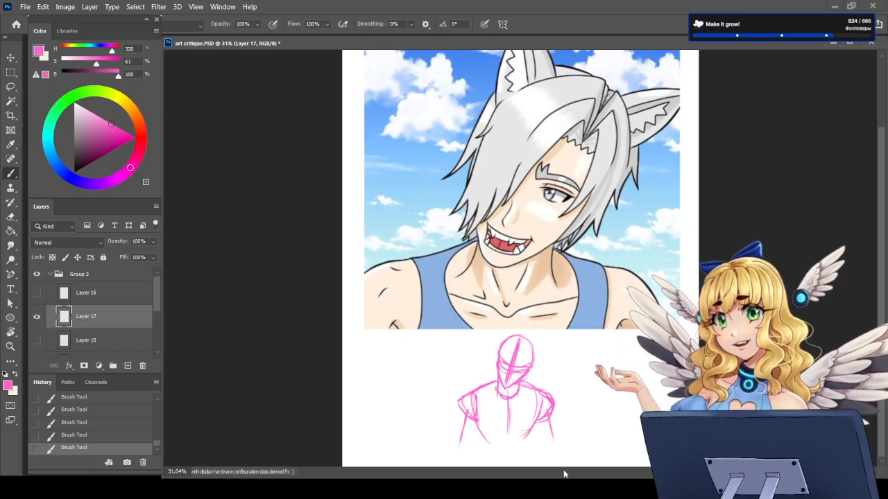
Step: Scale the small figure sketch to 337.10% and position it over the portrait's head and shoulders
{"action": "key", "text": "ctrl+t"}
{"action": "mouse_move", "coordinate": [555, 334]}
{"action": "left_mouse_down"}
{"action": "mouse_move", "coordinate": [577, 307]}
{"action": "mouse_move", "coordinate": [628, 196]}
{"action": "mouse_move", "coordinate": [739, 138]}
{"action": "mouse_move", "coordinate": [757, 108]}
{"action": "left_mouse_up"}
{"action": "scroll", "coordinate": [521, 353], "scroll_direction": "down", "scroll_amount": 2}
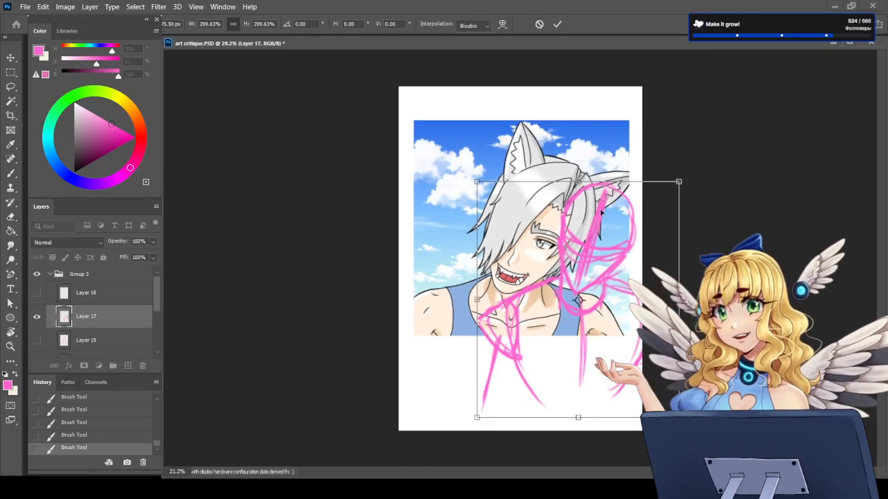
{"action": "left_click_drag", "start_coordinate": [592, 372], "coordinate": [514, 369]}
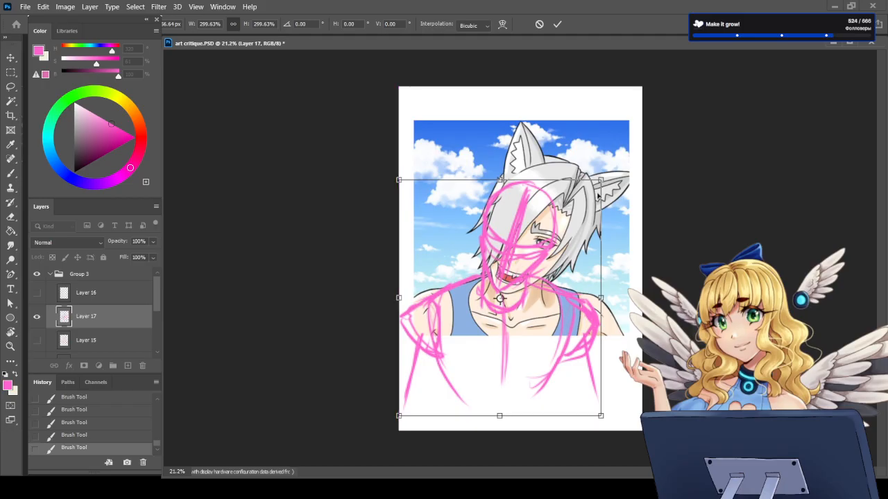
{"action": "left_click_drag", "start_coordinate": [601, 180], "coordinate": [626, 150]}
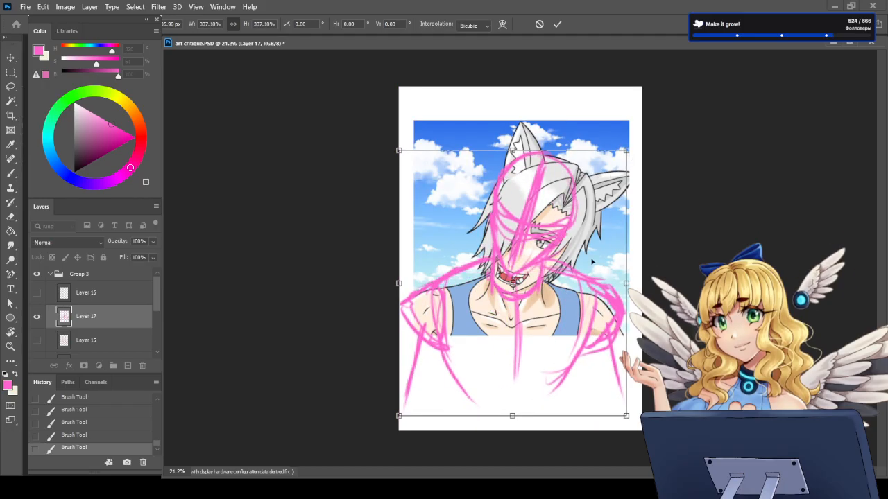
{"action": "left_click_drag", "start_coordinate": [583, 246], "coordinate": [582, 258]}
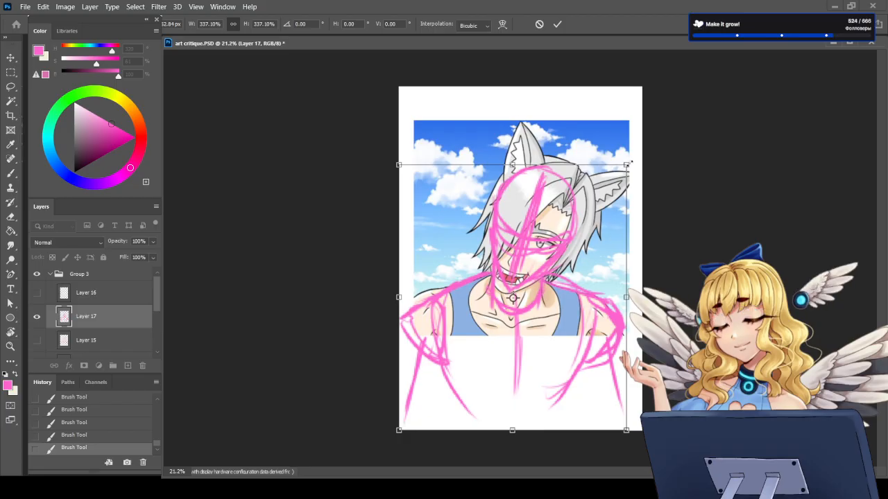
{"action": "key", "text": "Return"}
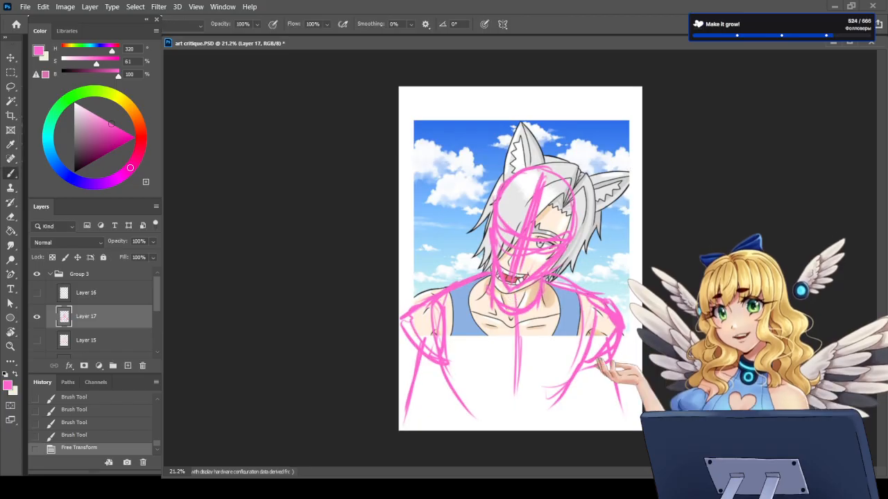
Step: Enlarge the overlaid figure sketch to 111.73% and reposition it to fit the character's head and neck
{"action": "scroll", "coordinate": [521, 255], "scroll_direction": "up", "scroll_amount": 4}
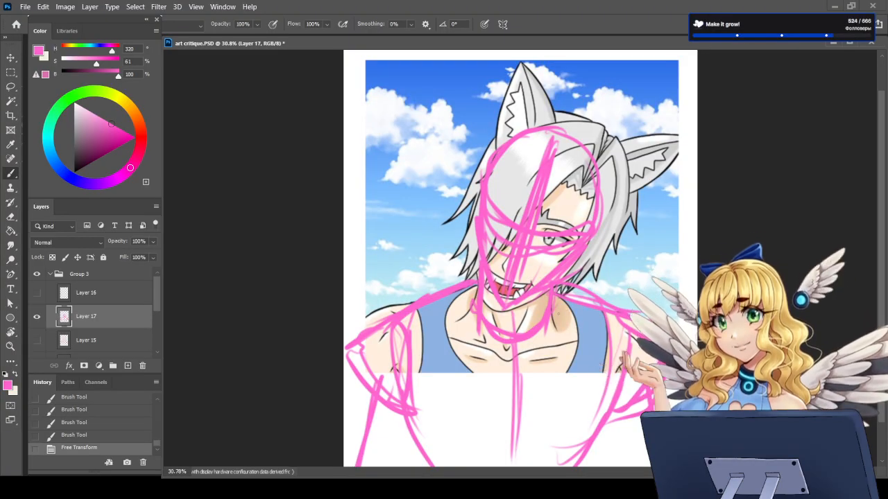
{"action": "scroll", "coordinate": [520, 252], "scroll_direction": "down", "scroll_amount": 4}
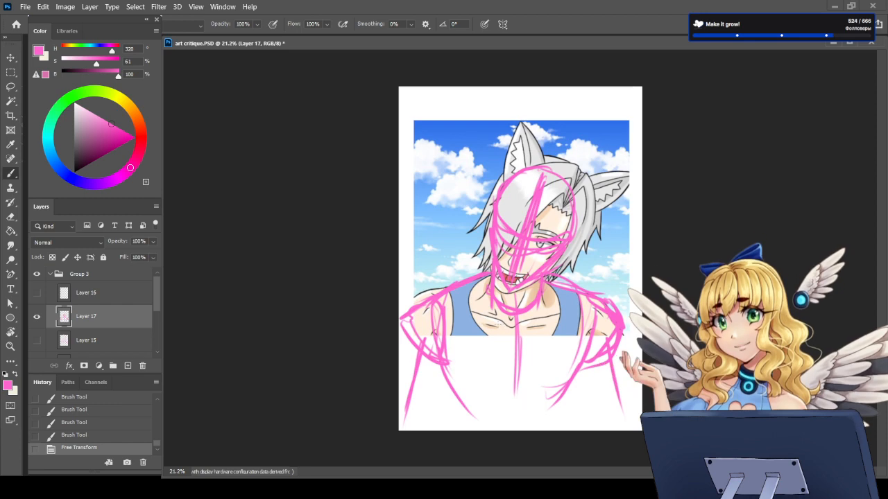
{"action": "key", "text": "ctrl+t"}
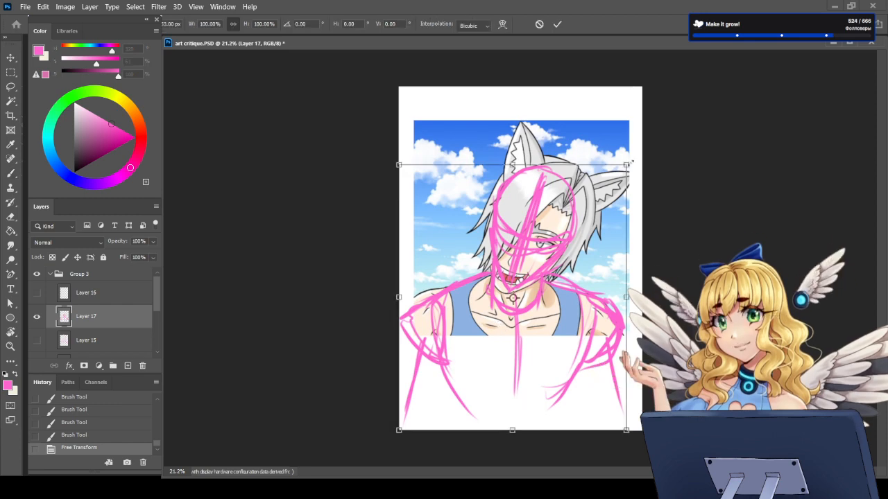
{"action": "left_click_drag", "start_coordinate": [631, 162], "coordinate": [659, 127]}
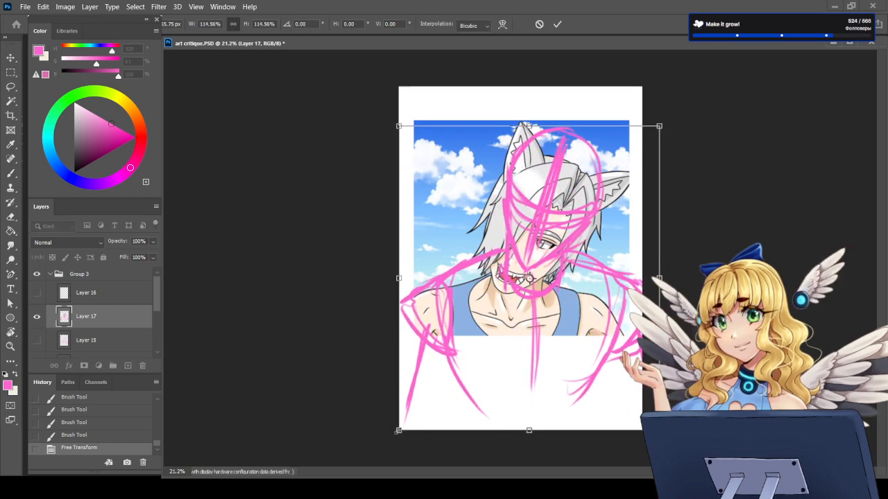
{"action": "left_click_drag", "start_coordinate": [398, 430], "coordinate": [377, 453]}
{"action": "left_click_drag", "start_coordinate": [486, 347], "coordinate": [480, 368]}
{"action": "left_click_drag", "start_coordinate": [654, 142], "coordinate": [627, 175]}
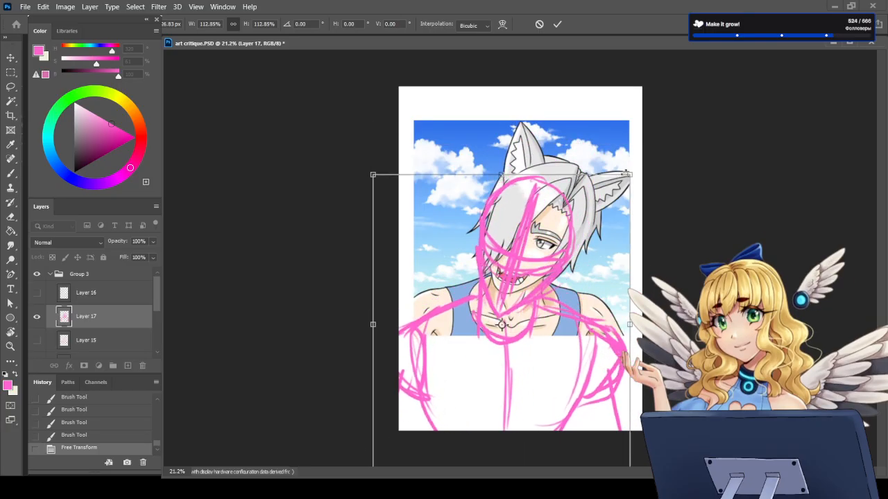
{"action": "left_click_drag", "start_coordinate": [536, 321], "coordinate": [550, 298]}
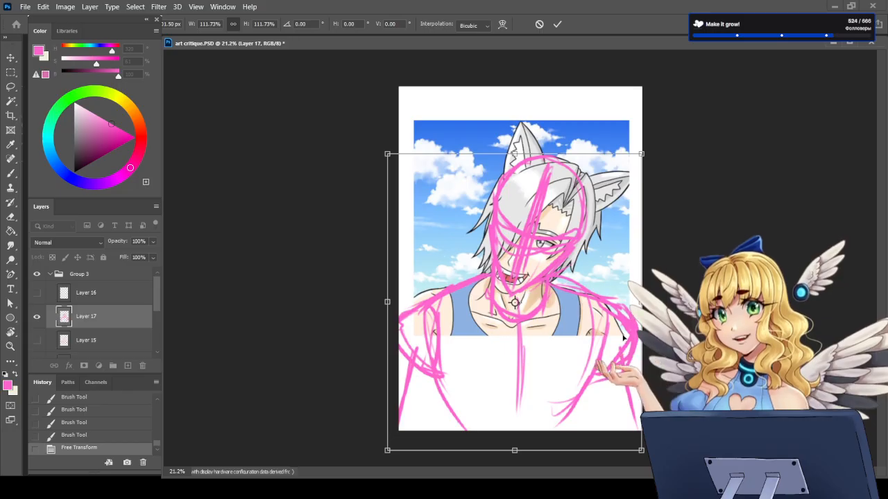
{"action": "key", "text": "Return"}
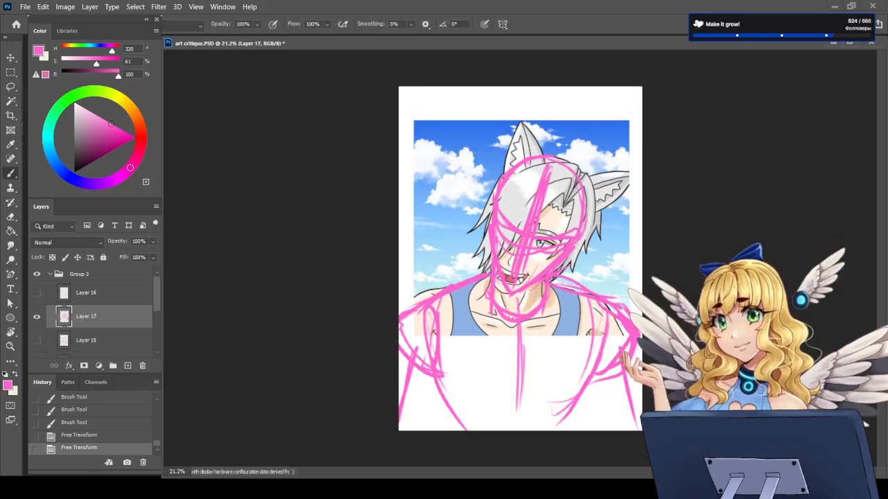
Step: Draw the sketch's collarbone lines from the character's right shoulder down to the chest centre
{"action": "scroll", "coordinate": [522, 198], "scroll_direction": "up", "scroll_amount": 2}
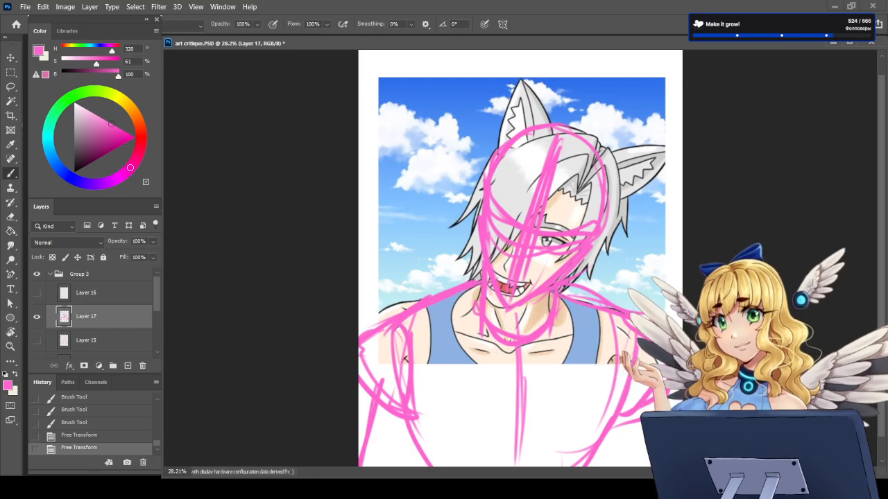
{"action": "left_click", "coordinate": [409, 332]}
{"action": "mouse_move", "coordinate": [410, 332]}
{"action": "left_mouse_down"}
{"action": "mouse_move", "coordinate": [531, 364]}
{"action": "mouse_move", "coordinate": [595, 337]}
{"action": "mouse_move", "coordinate": [545, 359]}
{"action": "left_mouse_up"}
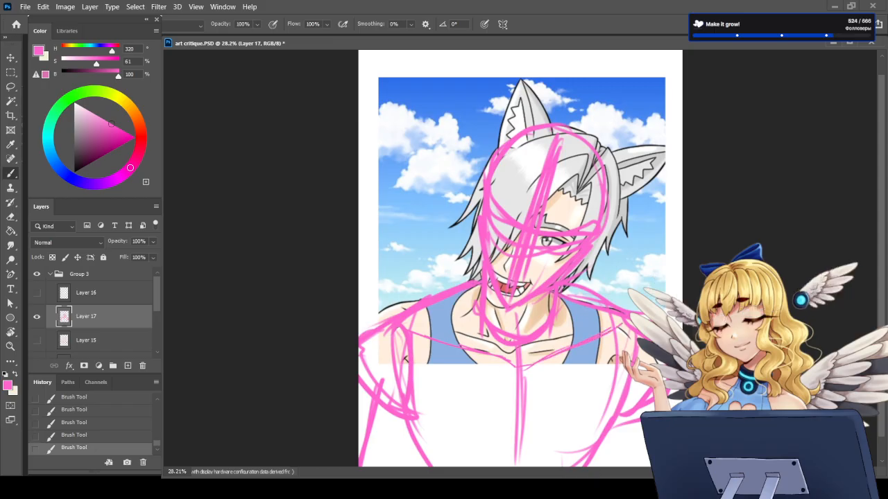
Step: Clean up the sketch's line along the character's left shoulder with the Eraser and add pink strokes under that shoulder muscle
{"action": "key", "text": "e"}
{"action": "left_click_drag", "start_coordinate": [571, 282], "coordinate": [630, 313]}
{"action": "key", "text": "b"}
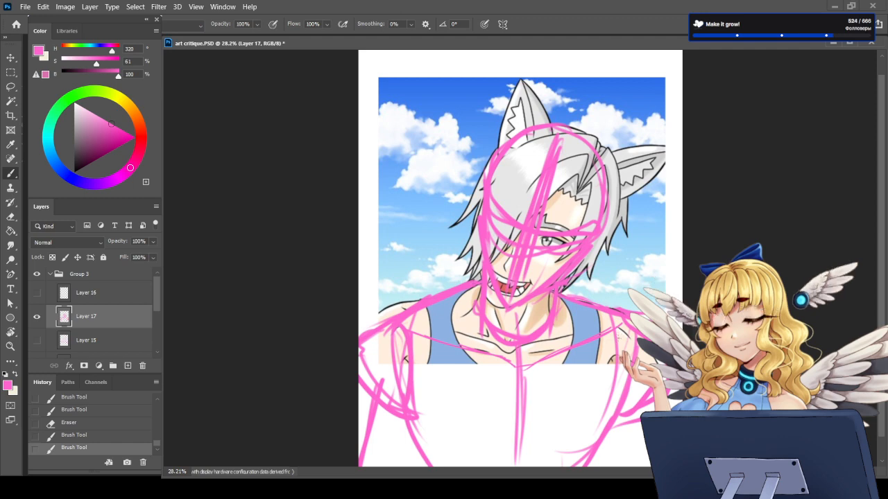
{"action": "left_click_drag", "start_coordinate": [613, 428], "coordinate": [649, 416]}
{"action": "left_click_drag", "start_coordinate": [615, 427], "coordinate": [659, 409]}
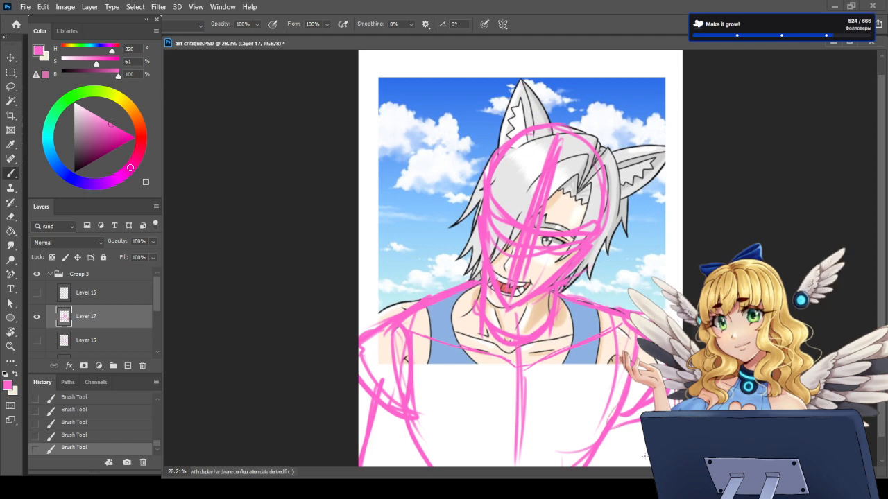
Step: Hide the figure sketch on Layer 17, show Layer 16 and sketch both shoulder muscles and armpit lines in pink on it
{"action": "left_click", "coordinate": [37, 317]}
{"action": "left_click", "coordinate": [37, 293]}
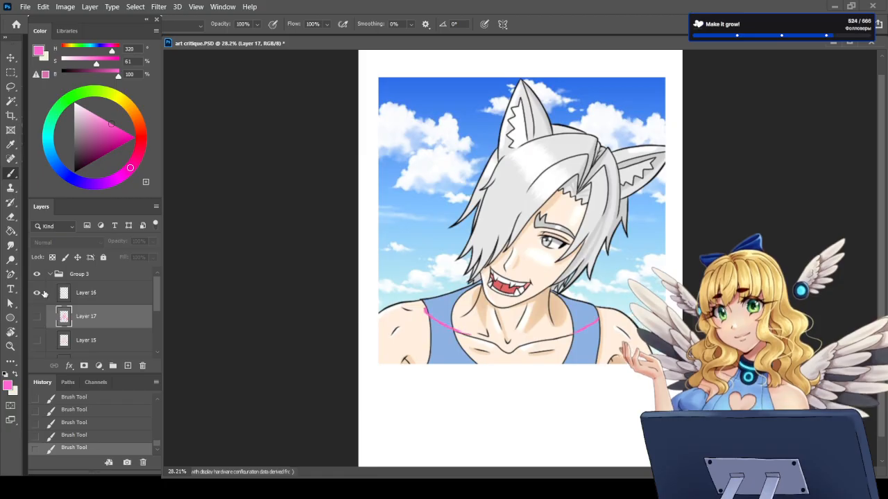
{"action": "left_click", "coordinate": [88, 295]}
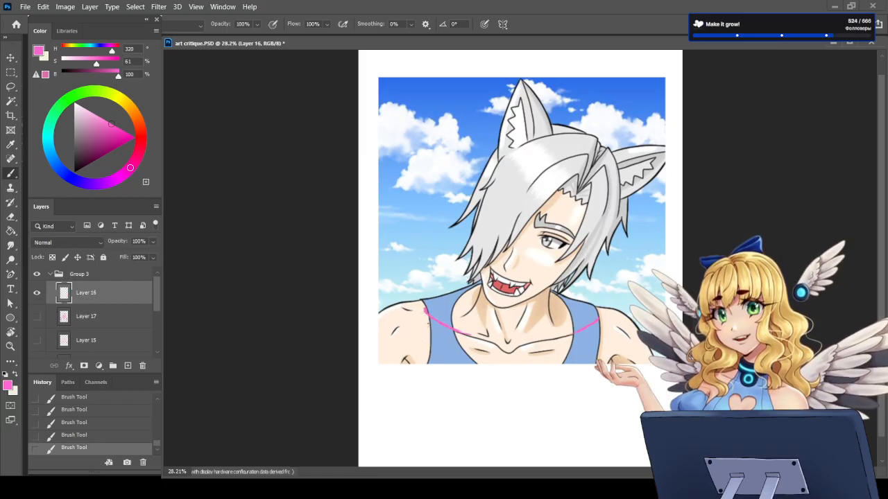
{"action": "mouse_move", "coordinate": [425, 323]}
{"action": "left_mouse_down"}
{"action": "mouse_move", "coordinate": [414, 348]}
{"action": "mouse_move", "coordinate": [368, 363]}
{"action": "left_mouse_up"}
{"action": "mouse_move", "coordinate": [421, 303]}
{"action": "left_mouse_down"}
{"action": "mouse_move", "coordinate": [391, 307]}
{"action": "mouse_move", "coordinate": [376, 321]}
{"action": "mouse_move", "coordinate": [360, 348]}
{"action": "mouse_move", "coordinate": [365, 359]}
{"action": "mouse_move", "coordinate": [360, 336]}
{"action": "left_mouse_up"}
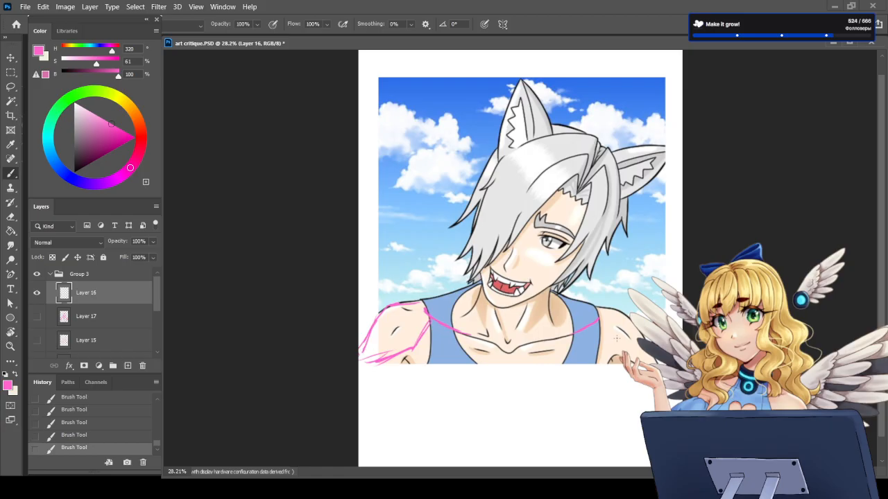
{"action": "left_click_drag", "start_coordinate": [597, 329], "coordinate": [631, 345]}
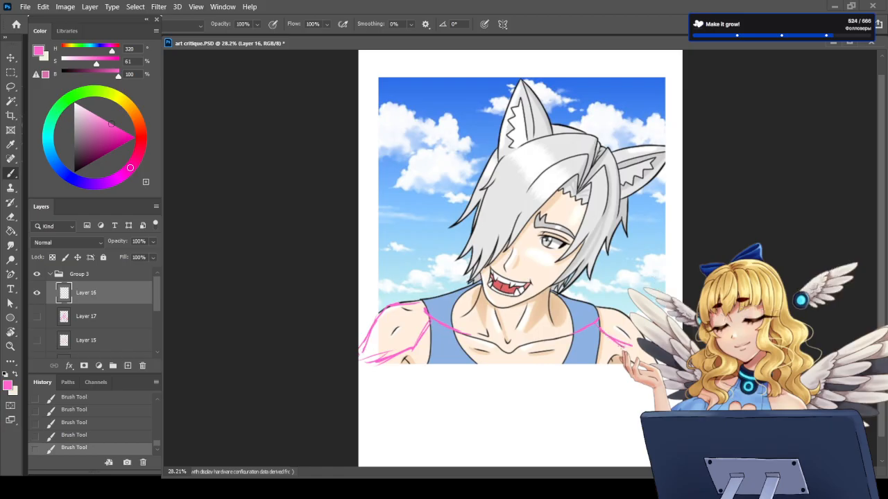
{"action": "left_click_drag", "start_coordinate": [596, 309], "coordinate": [620, 318]}
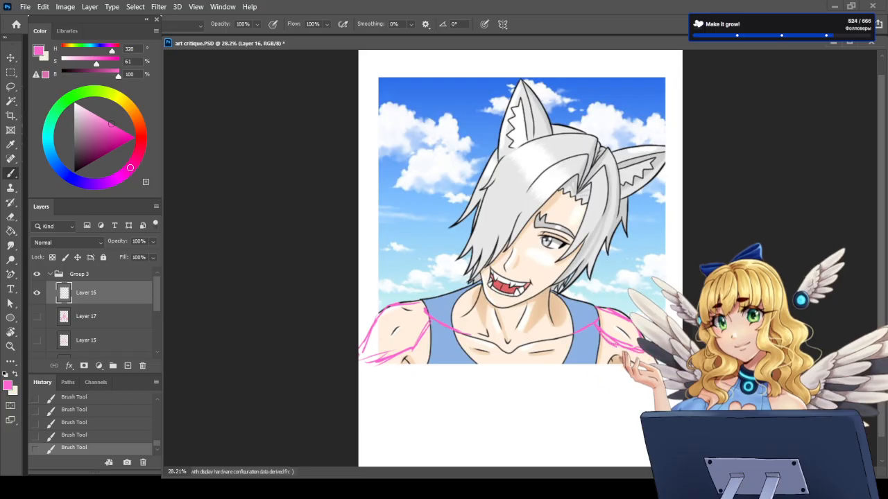
{"action": "left_click_drag", "start_coordinate": [617, 349], "coordinate": [594, 380]}
{"action": "left_click_drag", "start_coordinate": [410, 351], "coordinate": [429, 395]}
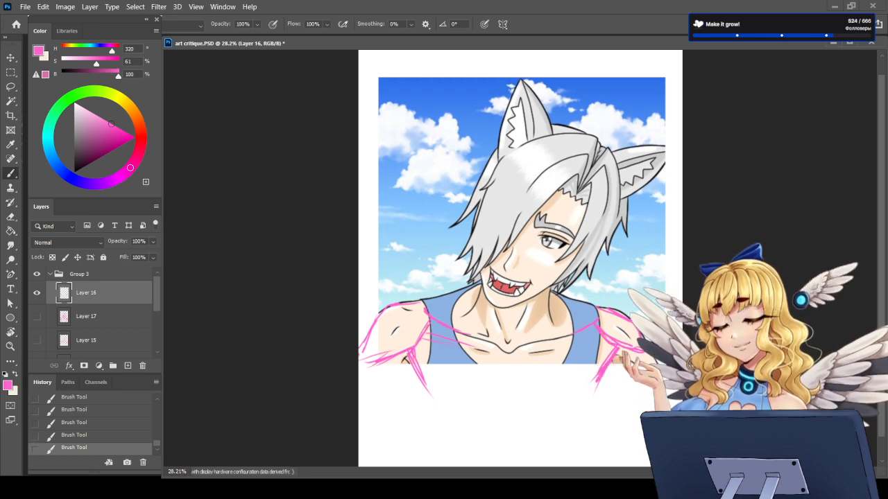
Step: Clean up and redraw the lower edge of the character's left shoulder muscle and add pink upper-arm lines below the shoulders
{"action": "key", "text": "e"}
{"action": "key", "text": "b"}
{"action": "left_click_drag", "start_coordinate": [602, 322], "coordinate": [617, 346]}
{"action": "left_click_drag", "start_coordinate": [616, 346], "coordinate": [642, 350]}
{"action": "key", "text": "e"}
{"action": "key", "text": "b"}
{"action": "mouse_move", "coordinate": [602, 322]}
{"action": "left_mouse_down"}
{"action": "mouse_move", "coordinate": [606, 339]}
{"action": "mouse_move", "coordinate": [653, 354]}
{"action": "left_mouse_up"}
{"action": "left_click_drag", "start_coordinate": [617, 346], "coordinate": [652, 353]}
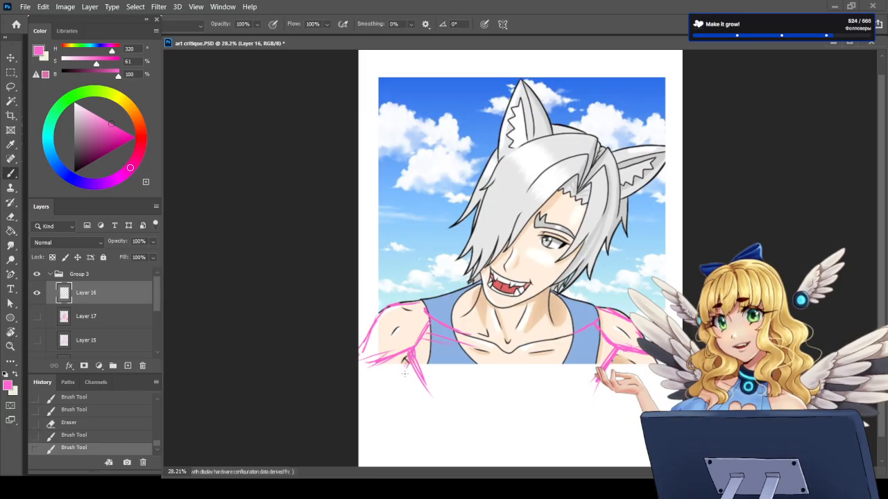
{"action": "mouse_move", "coordinate": [407, 363]}
{"action": "left_mouse_down"}
{"action": "mouse_move", "coordinate": [401, 389]}
{"action": "mouse_move", "coordinate": [373, 408]}
{"action": "left_mouse_up"}
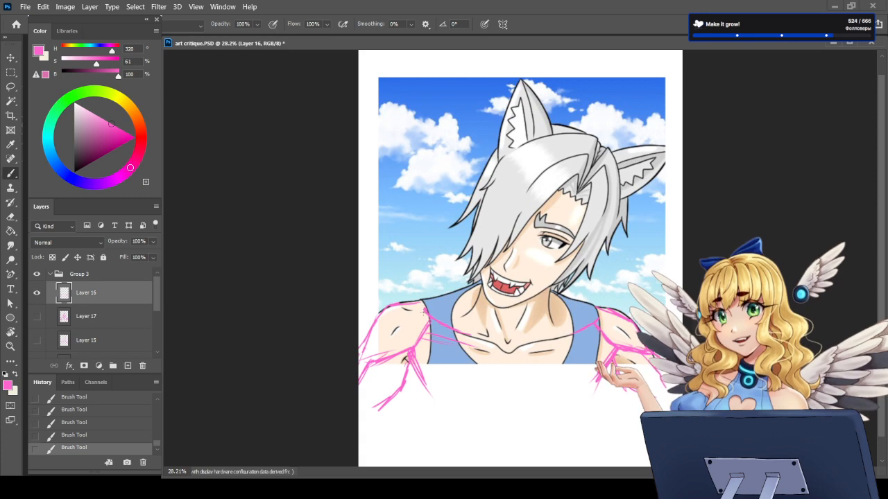
Step: Compare the portrait with and without the Layer 16 shoulder sketch and leave that layer hidden
{"action": "scroll", "coordinate": [552, 393], "scroll_direction": "down", "scroll_amount": 2}
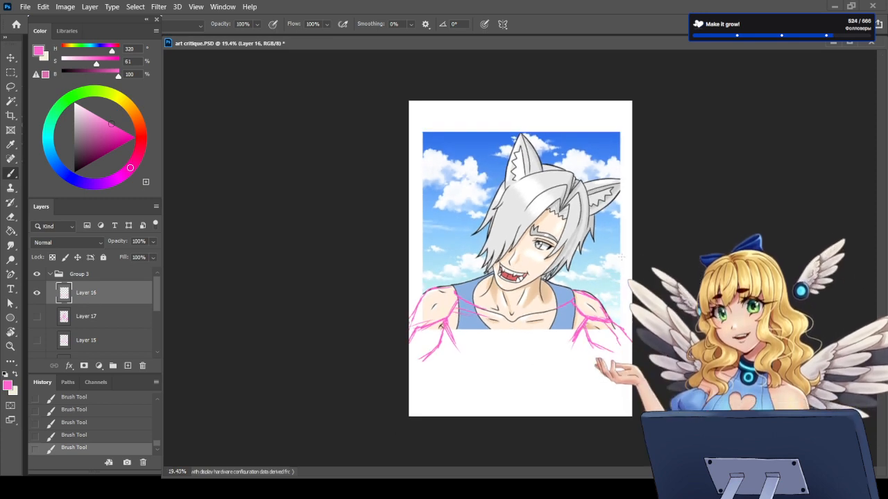
{"action": "scroll", "coordinate": [699, 287], "scroll_direction": "up", "scroll_amount": 2}
{"action": "scroll", "coordinate": [520, 293], "scroll_direction": "up", "scroll_amount": 1}
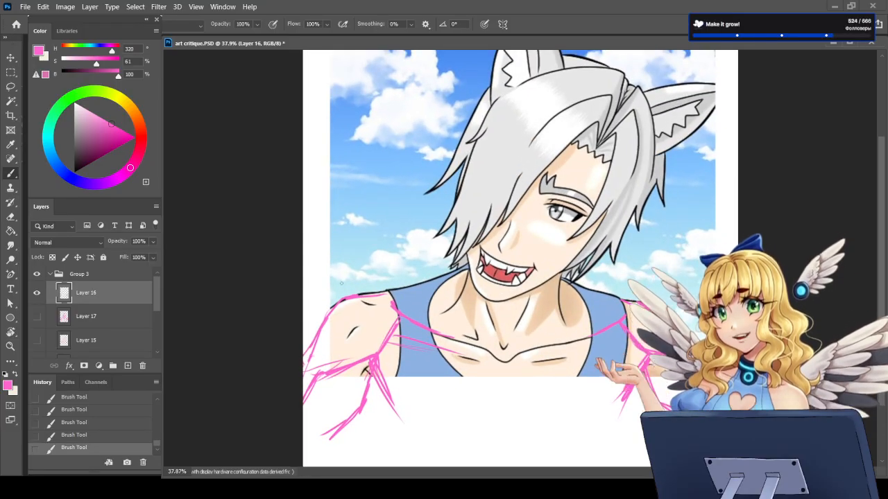
{"action": "scroll", "coordinate": [517, 373], "scroll_direction": "down", "scroll_amount": 2}
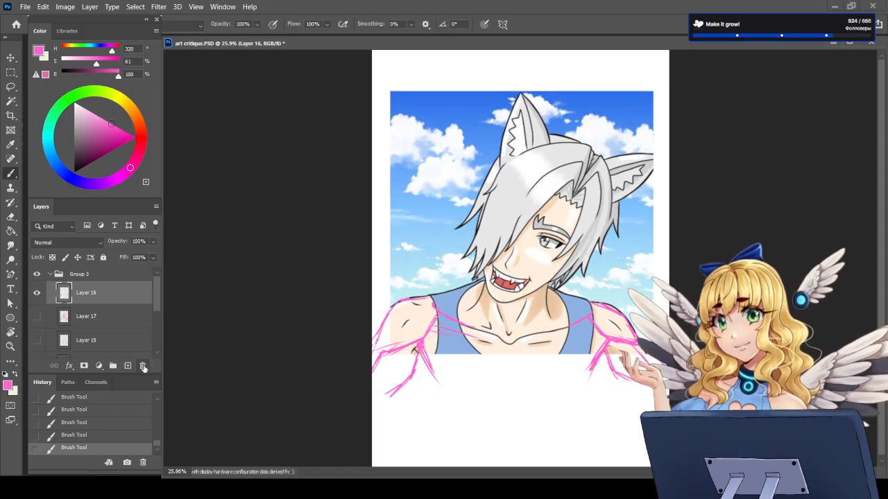
{"action": "left_click", "coordinate": [38, 294]}
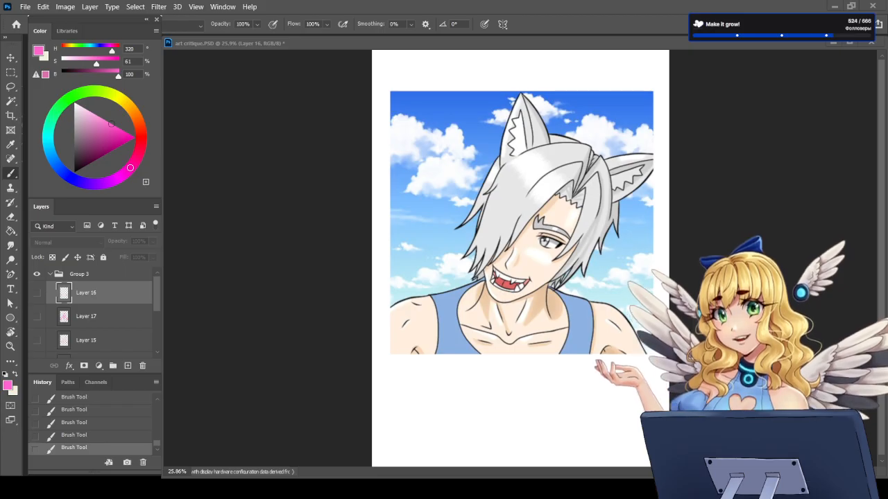
{"action": "scroll", "coordinate": [520, 229], "scroll_direction": "up", "scroll_amount": 5}
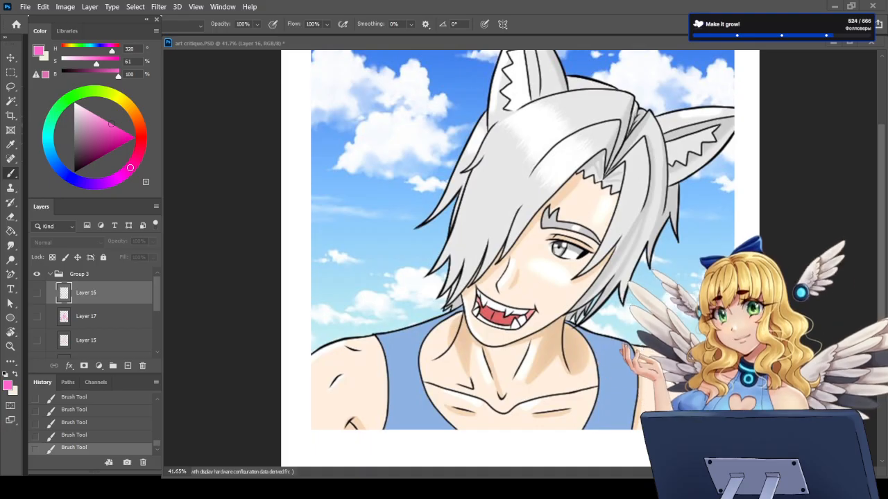
{"action": "scroll", "coordinate": [517, 383], "scroll_direction": "down", "scroll_amount": 3}
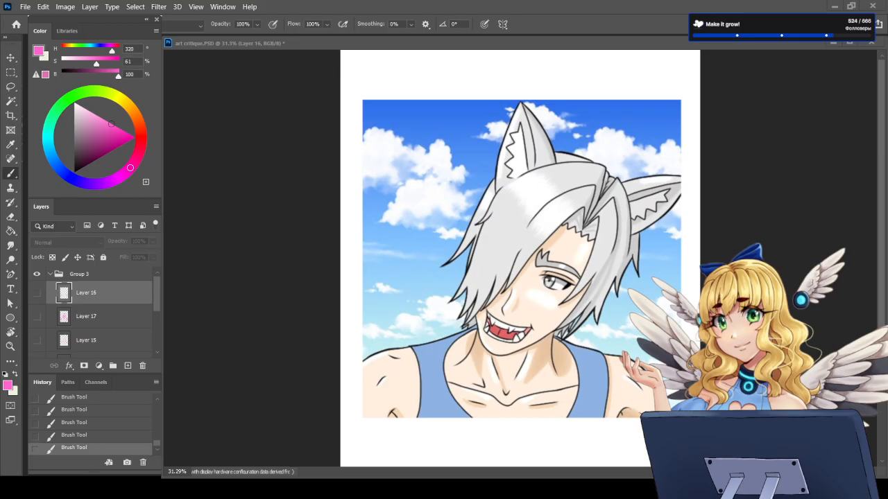
{"action": "scroll", "coordinate": [523, 378], "scroll_direction": "up", "scroll_amount": 3}
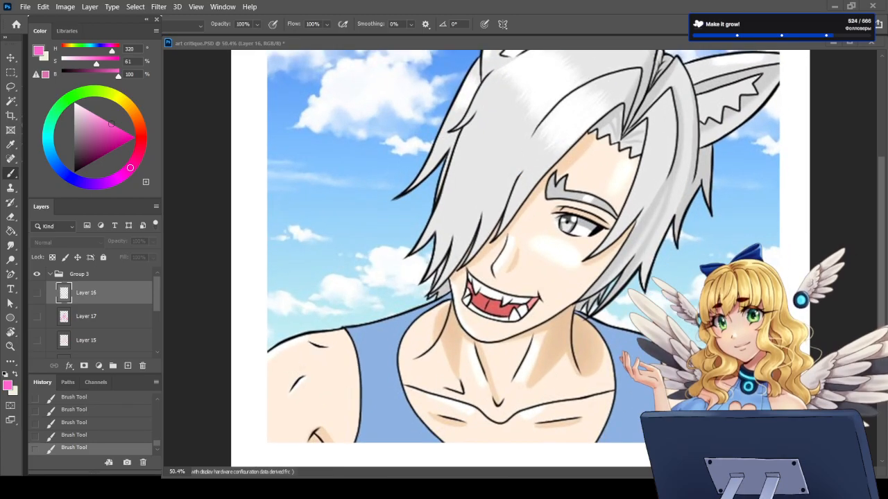
{"action": "scroll", "coordinate": [520, 371], "scroll_direction": "down", "scroll_amount": 2}
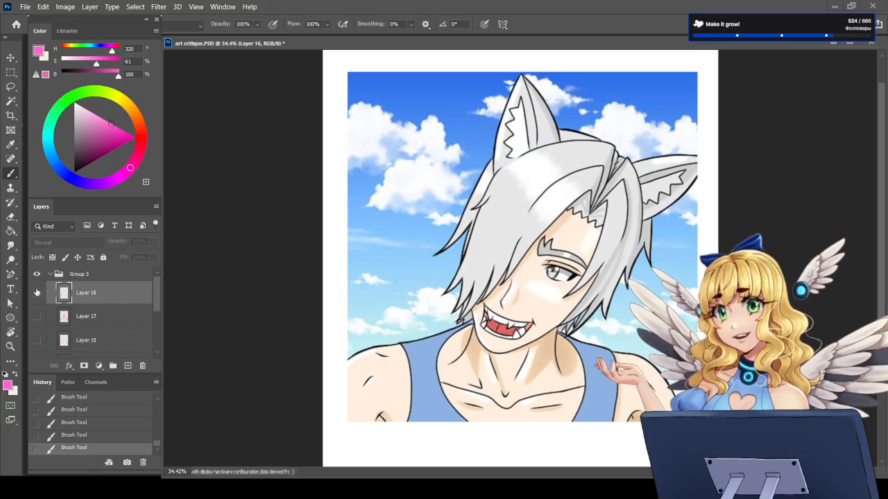
{"action": "left_click", "coordinate": [37, 292]}
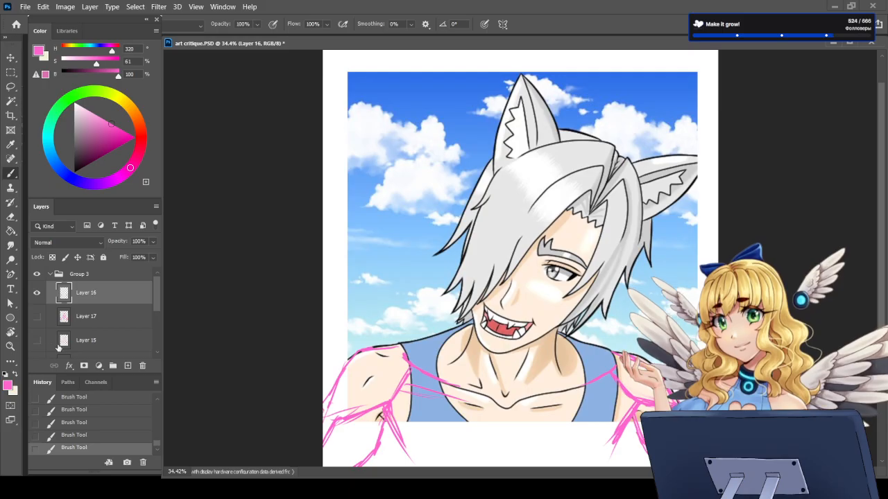
{"action": "left_click", "coordinate": [37, 293]}
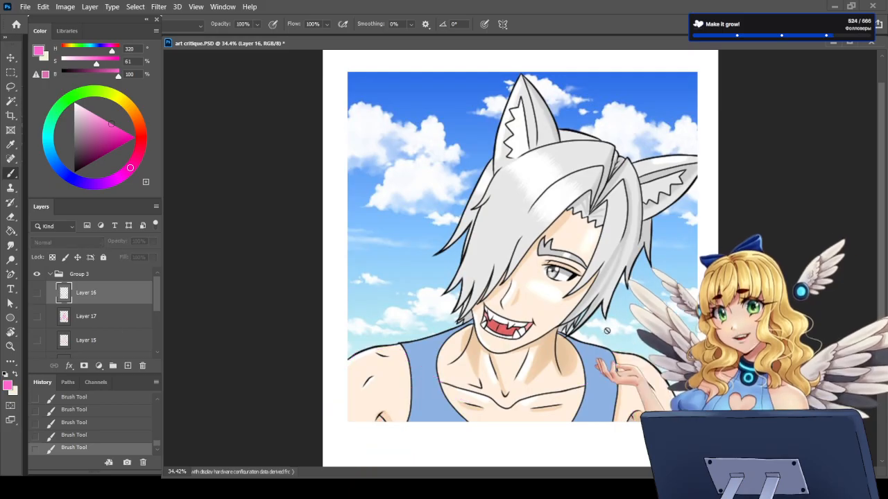
Step: Hide the wolf-eared portrait's layer to leave a blank white canvas
{"action": "scroll", "coordinate": [604, 332], "scroll_direction": "down", "scroll_amount": 2}
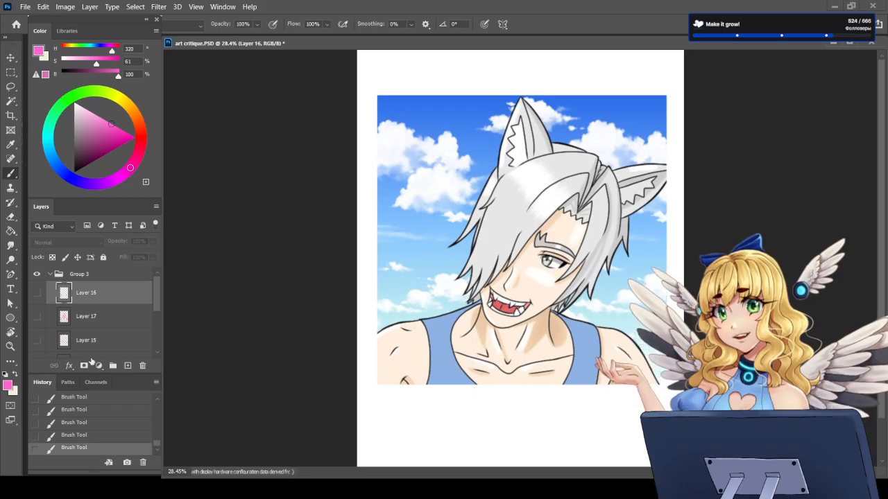
{"action": "scroll", "coordinate": [105, 326], "scroll_direction": "down", "scroll_amount": 2}
{"action": "scroll", "coordinate": [92, 327], "scroll_direction": "up", "scroll_amount": 2}
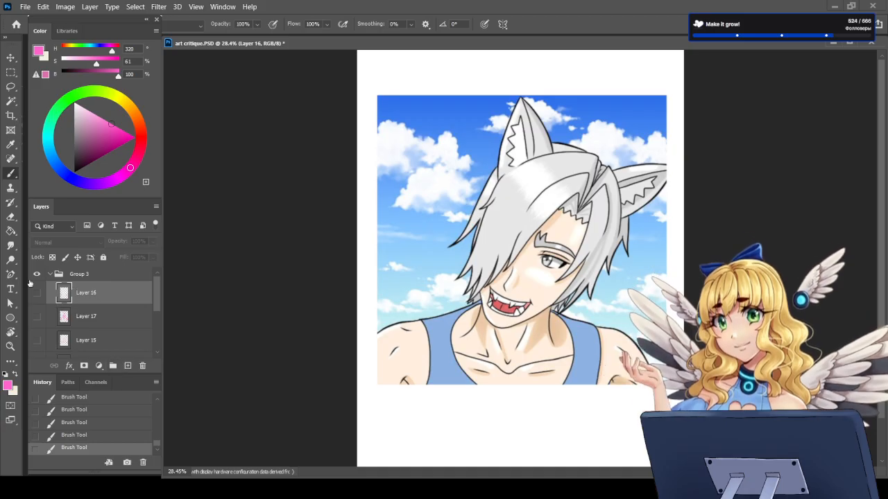
{"action": "scroll", "coordinate": [61, 312], "scroll_direction": "down", "scroll_amount": 2}
{"action": "left_click", "coordinate": [37, 335]}
{"action": "scroll", "coordinate": [102, 335], "scroll_direction": "up", "scroll_amount": 2}
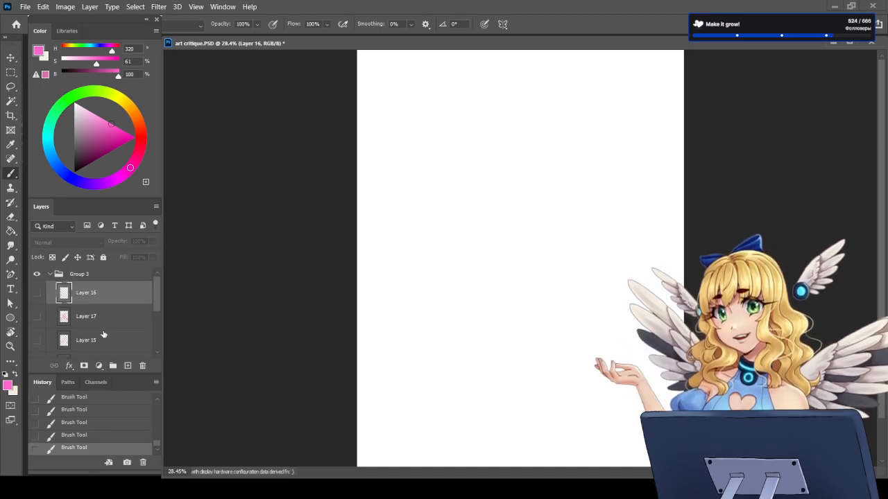
Step: Paste the full-body wolf-eared character artwork onto a new layer in Group 3 and scale it to 123.08%
{"action": "left_click", "coordinate": [128, 366]}
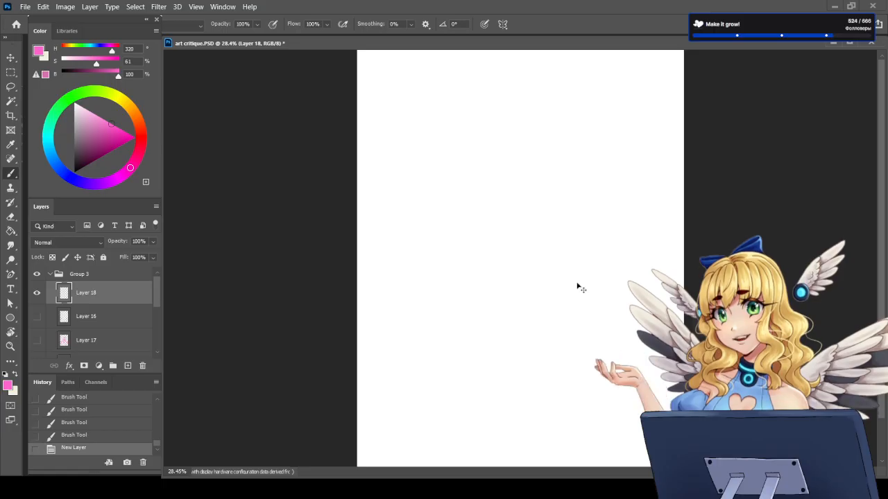
{"action": "key", "text": "ctrl+v"}
{"action": "key", "text": "ctrl+t"}
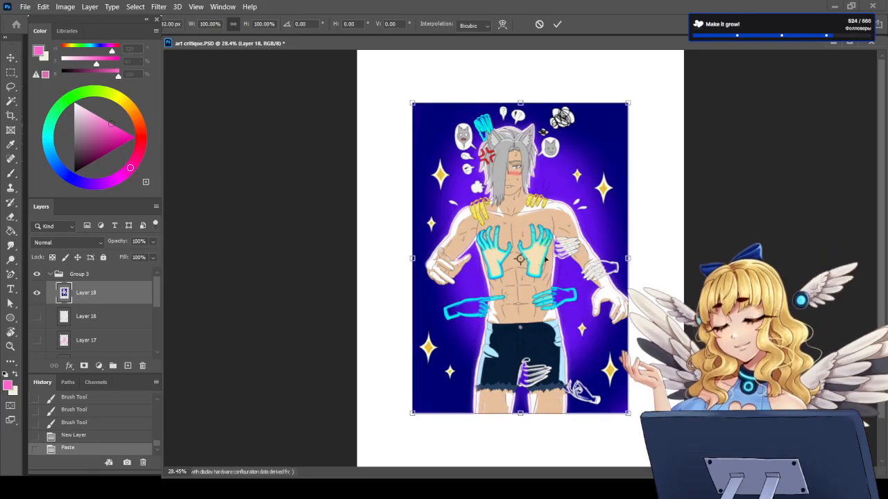
{"action": "left_click_drag", "start_coordinate": [412, 104], "coordinate": [388, 70]}
{"action": "left_click_drag", "start_coordinate": [629, 415], "coordinate": [654, 452]}
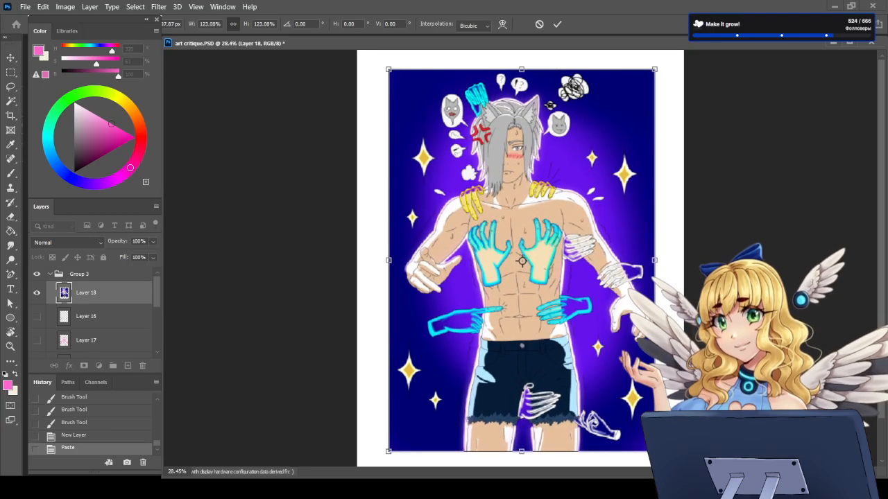
{"action": "key", "text": "Return"}
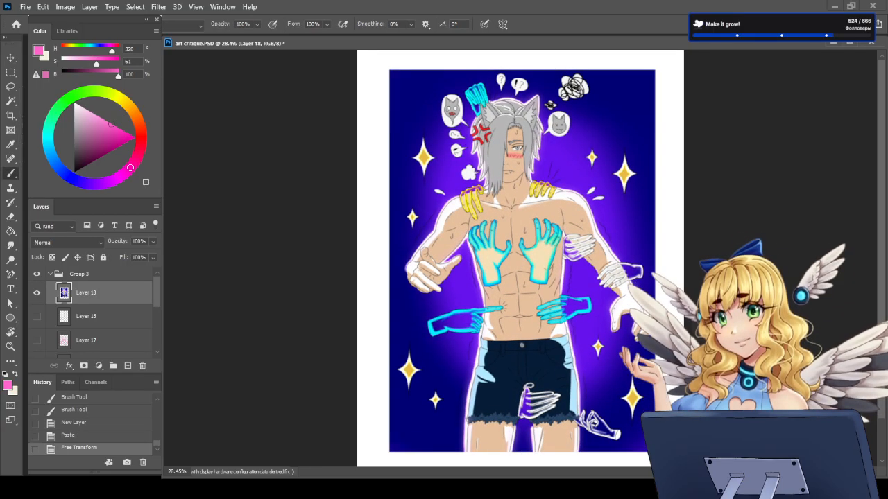
Step: Enlarge the pasted artwork slightly, move it down to the middle of the page and add an empty layer above it
{"action": "scroll", "coordinate": [520, 258], "scroll_direction": "down", "scroll_amount": 2}
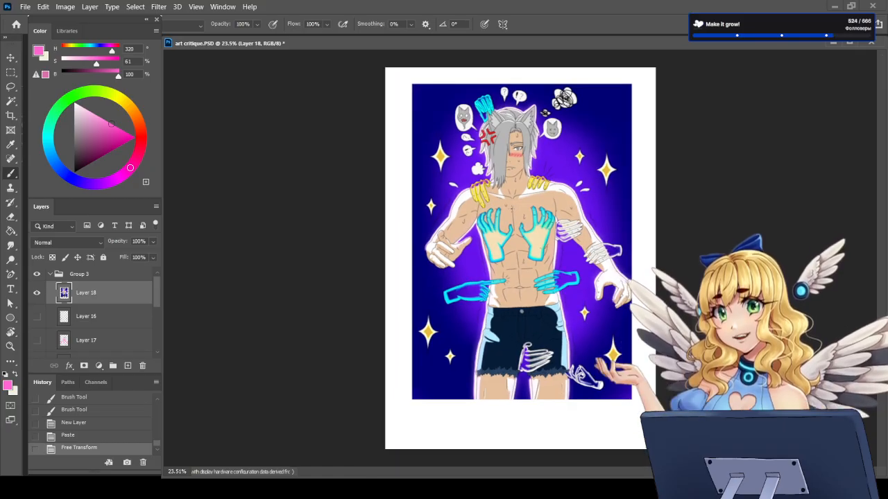
{"action": "key", "text": "ctrl+t"}
{"action": "left_click_drag", "start_coordinate": [411, 84], "coordinate": [398, 75]}
{"action": "left_click_drag", "start_coordinate": [559, 173], "coordinate": [559, 198]}
{"action": "key", "text": "Return"}
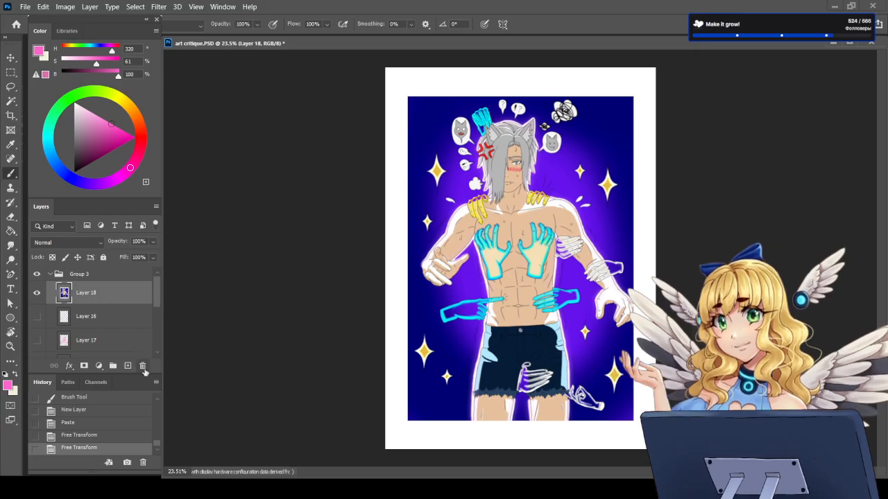
{"action": "left_click", "coordinate": [127, 365]}
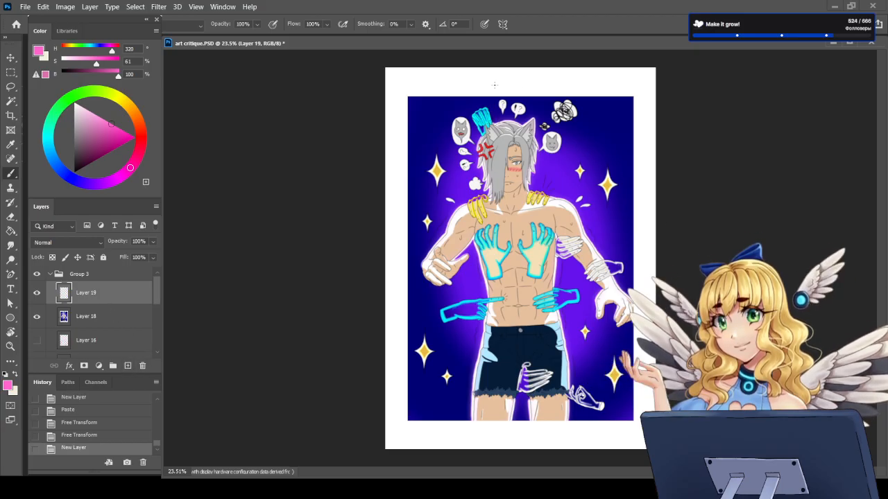
Step: Examine the pasted artwork's head, shoulders, torso, hands and shorts up close and as a whole
{"action": "scroll", "coordinate": [521, 134], "scroll_direction": "up", "scroll_amount": 2}
{"action": "scroll", "coordinate": [512, 90], "scroll_direction": "up", "scroll_amount": 3}
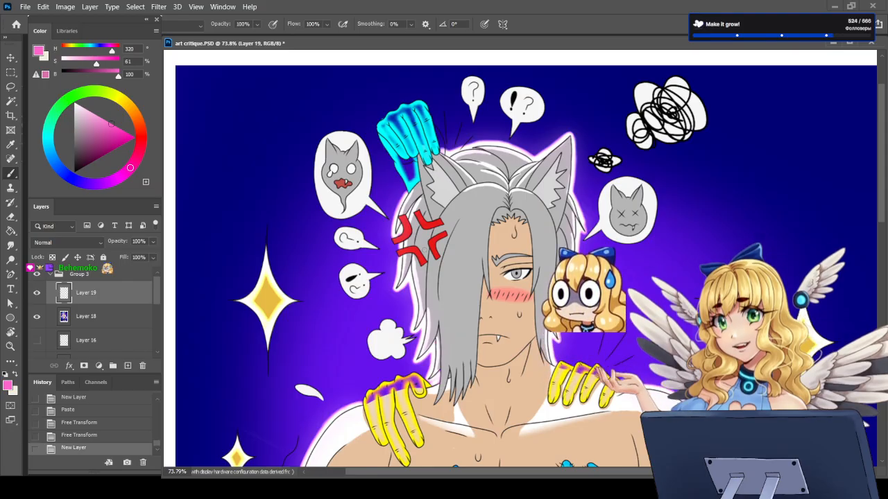
{"action": "scroll", "coordinate": [521, 277], "scroll_direction": "down", "scroll_amount": 7}
{"action": "scroll", "coordinate": [542, 331], "scroll_direction": "up", "scroll_amount": 5}
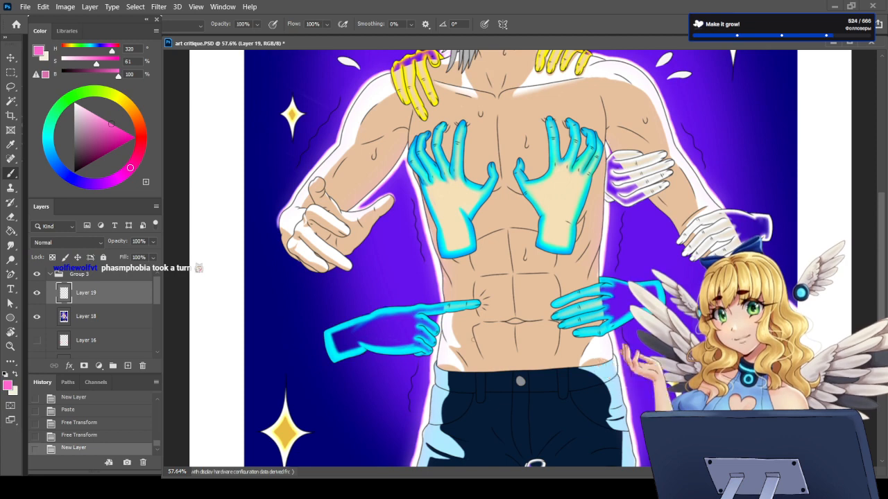
{"action": "scroll", "coordinate": [519, 245], "scroll_direction": "down", "scroll_amount": 4}
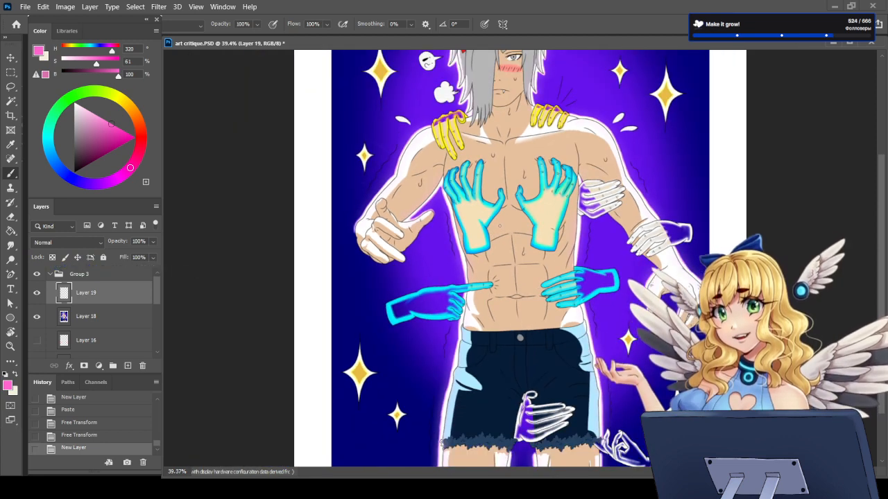
{"action": "scroll", "coordinate": [520, 254], "scroll_direction": "down", "scroll_amount": 3}
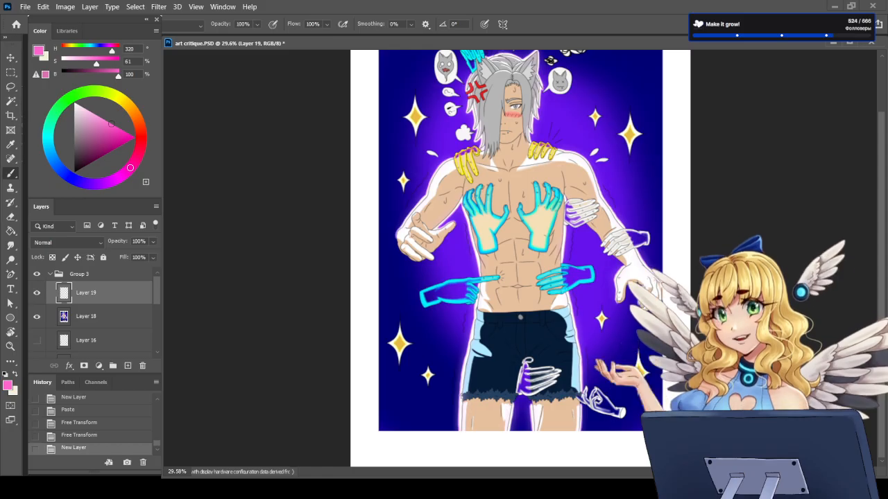
{"action": "scroll", "coordinate": [520, 59], "scroll_direction": "up", "scroll_amount": 3}
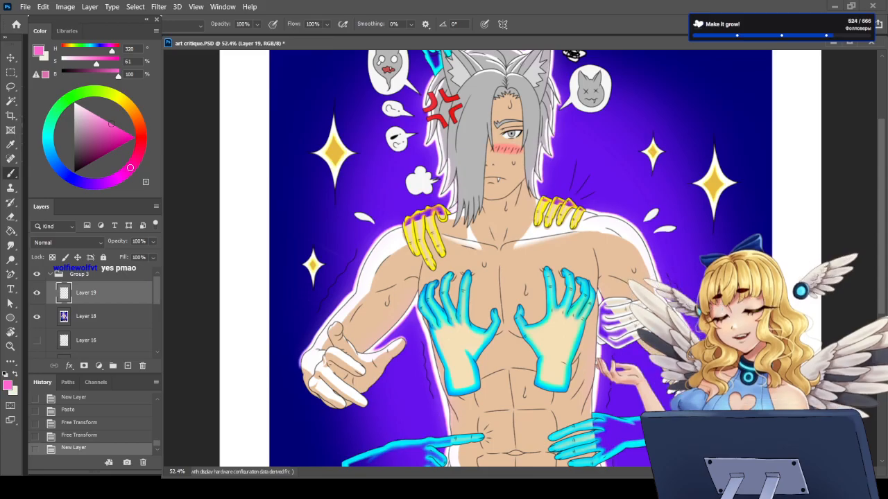
{"action": "scroll", "coordinate": [614, 169], "scroll_direction": "down", "scroll_amount": 3}
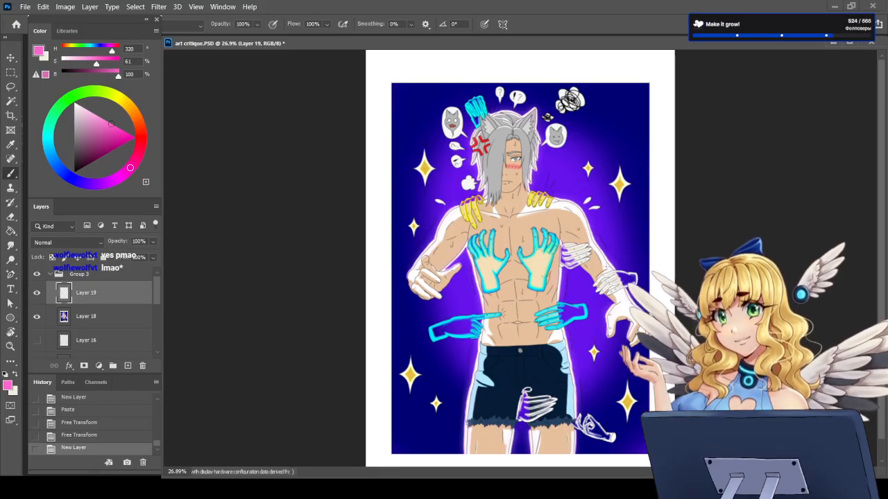
{"action": "scroll", "coordinate": [510, 205], "scroll_direction": "up", "scroll_amount": 3}
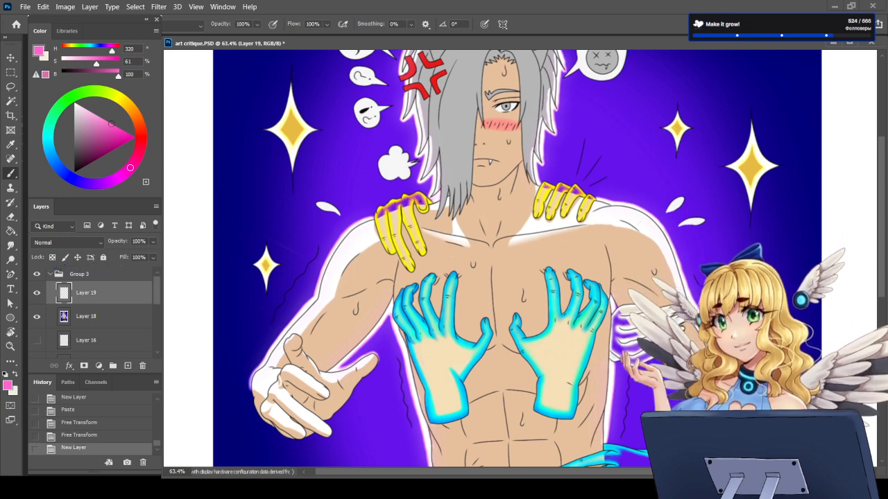
Step: Show the wolf-eared portrait on Layer 14 and hide the full-body artwork on Layer 18 to view the portrait's lighting
{"action": "scroll", "coordinate": [63, 333], "scroll_direction": "down", "scroll_amount": 3}
{"action": "scroll", "coordinate": [59, 343], "scroll_direction": "down", "scroll_amount": 1}
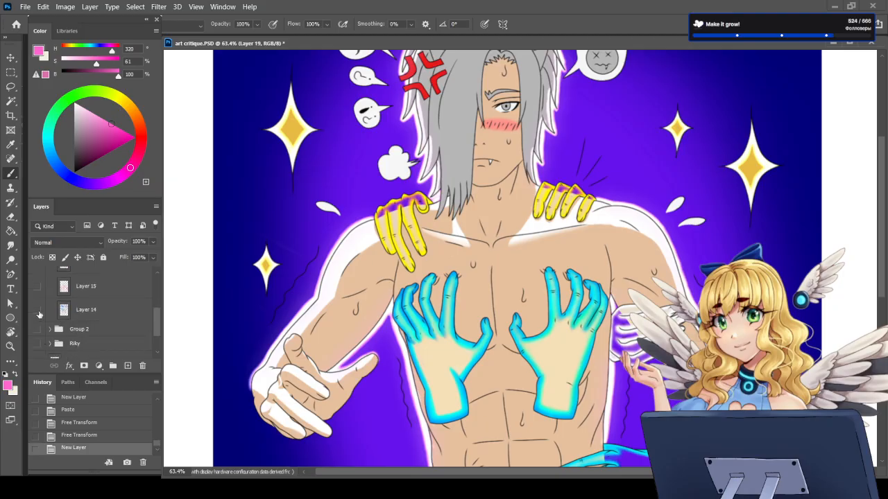
{"action": "left_click", "coordinate": [38, 310]}
{"action": "scroll", "coordinate": [50, 310], "scroll_direction": "up", "scroll_amount": 2}
{"action": "left_click", "coordinate": [36, 316]}
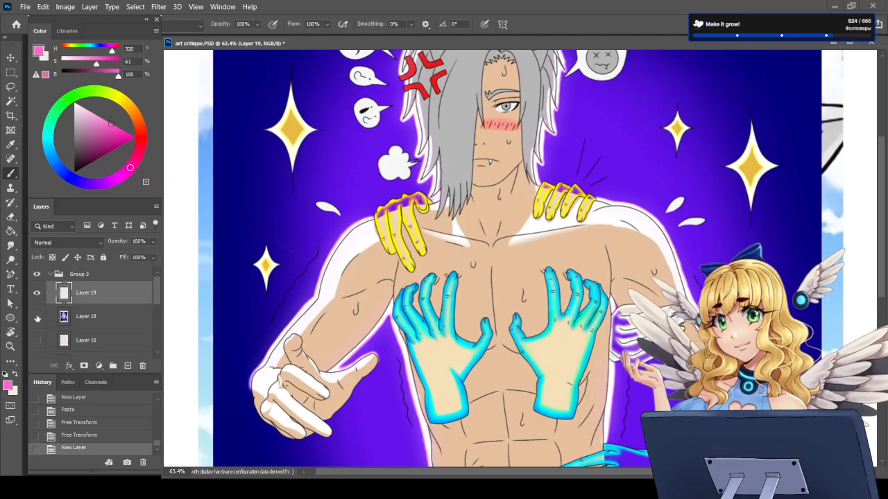
{"action": "key", "text": "ctrl+0"}
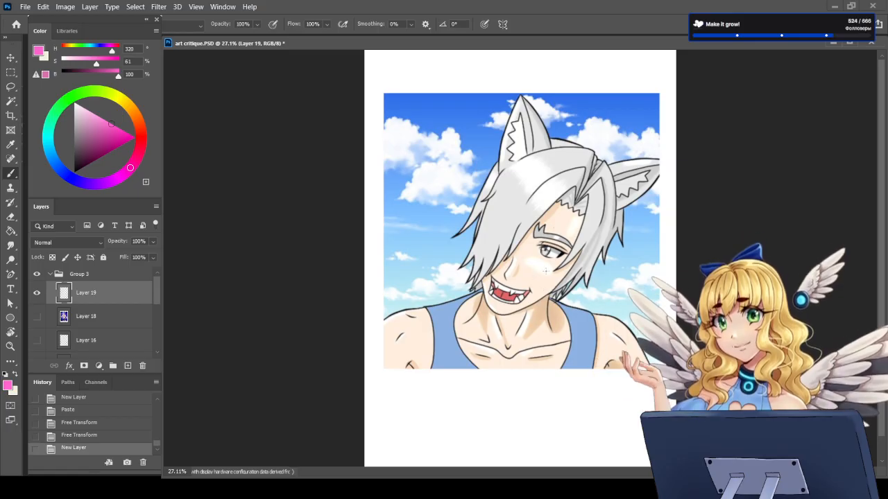
{"action": "scroll", "coordinate": [529, 378], "scroll_direction": "up", "scroll_amount": 2}
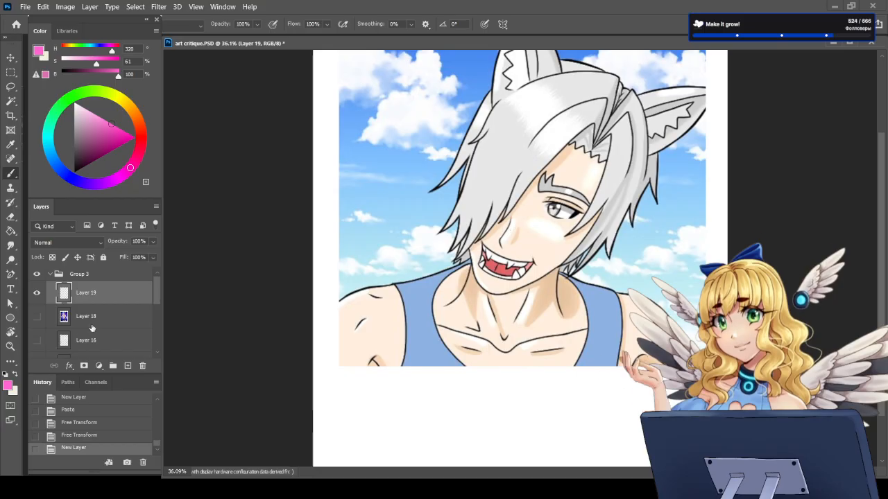
Step: Show the full-body artwork on Layer 18 again over the portrait
{"action": "left_click", "coordinate": [36, 317]}
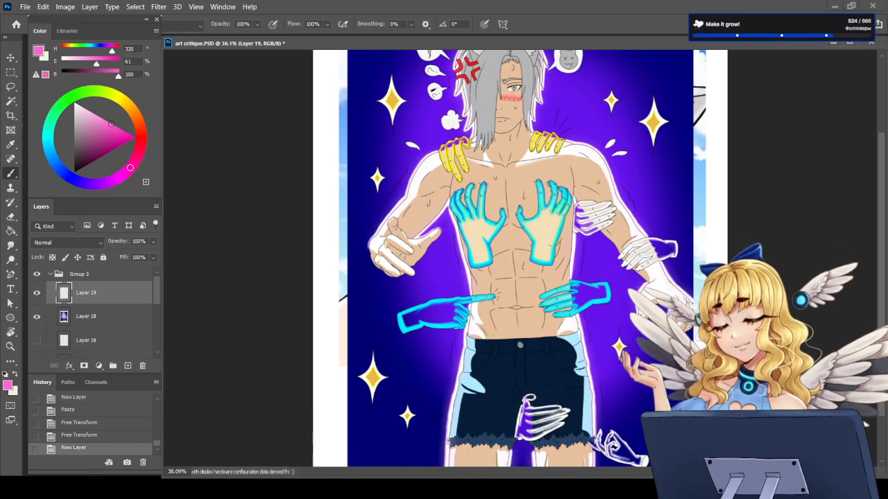
{"action": "scroll", "coordinate": [520, 345], "scroll_direction": "down", "scroll_amount": 2}
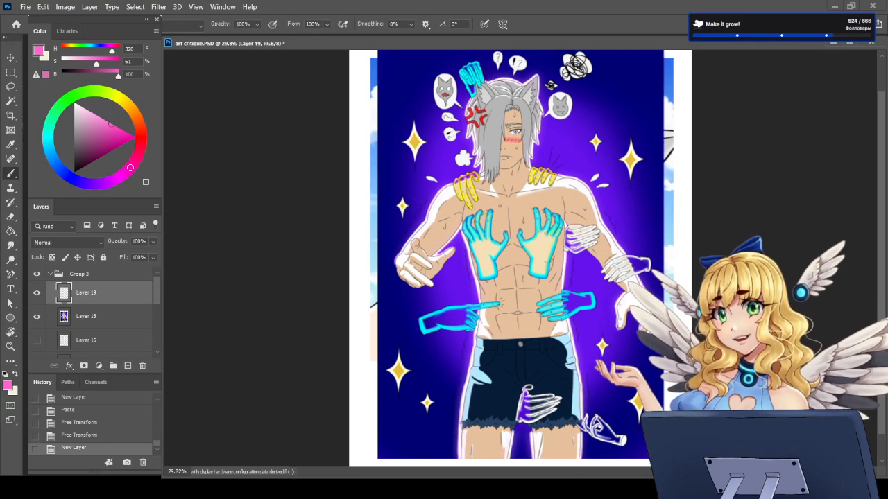
{"action": "scroll", "coordinate": [520, 345], "scroll_direction": "up", "scroll_amount": 3}
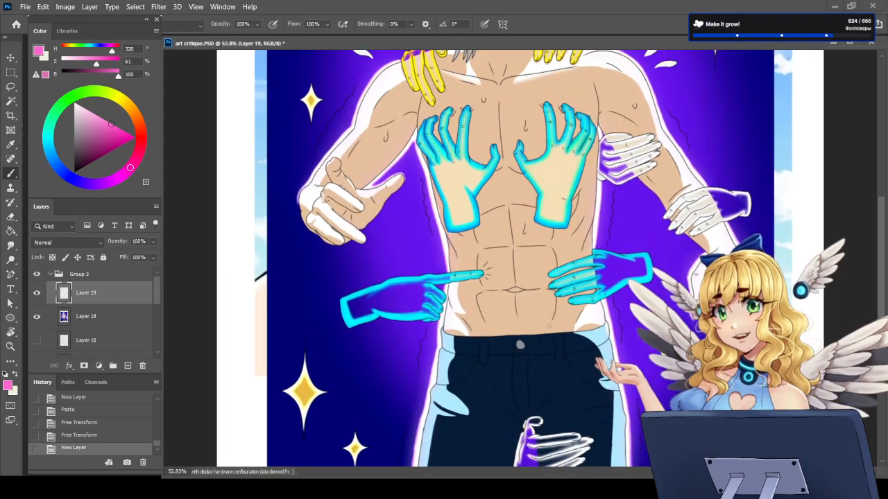
Step: Sample the near-white rim highlight beside the character's waist as the painting colour for the Brush tool
{"action": "scroll", "coordinate": [472, 317], "scroll_direction": "up", "scroll_amount": 2}
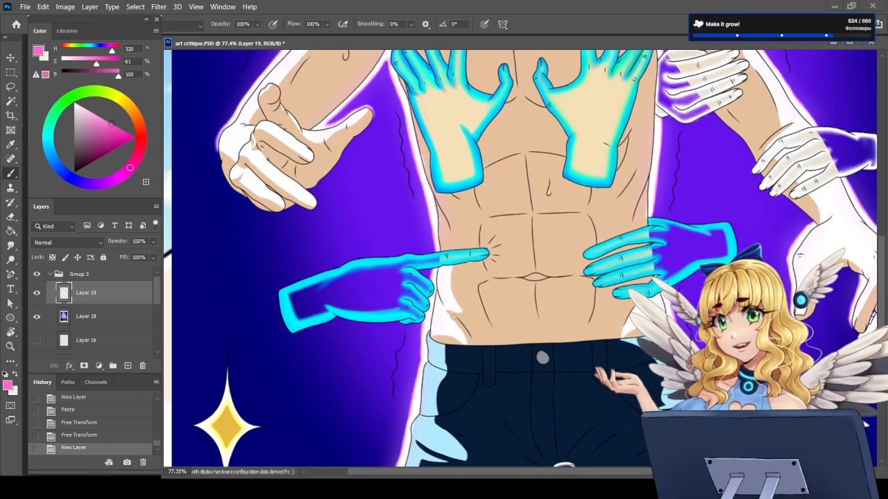
{"action": "left_click", "coordinate": [15, 374]}
{"action": "left_click", "coordinate": [10, 145]}
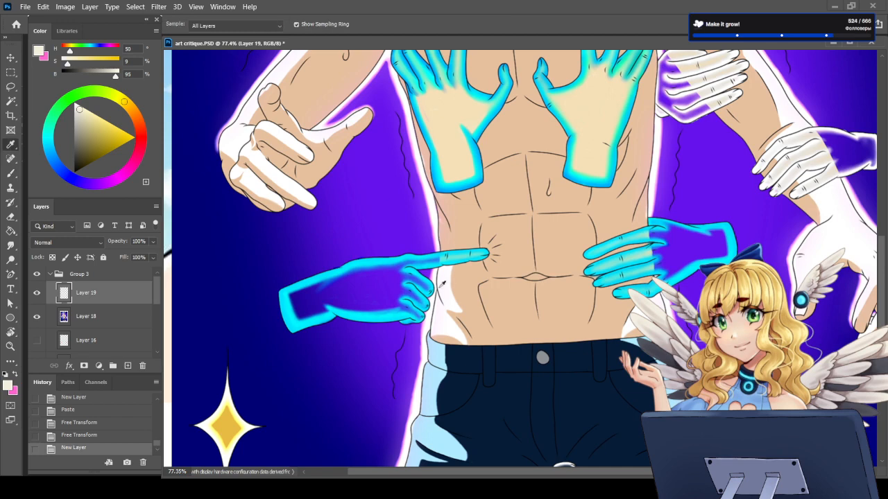
{"action": "left_click", "coordinate": [440, 286]}
{"action": "key", "text": "b"}
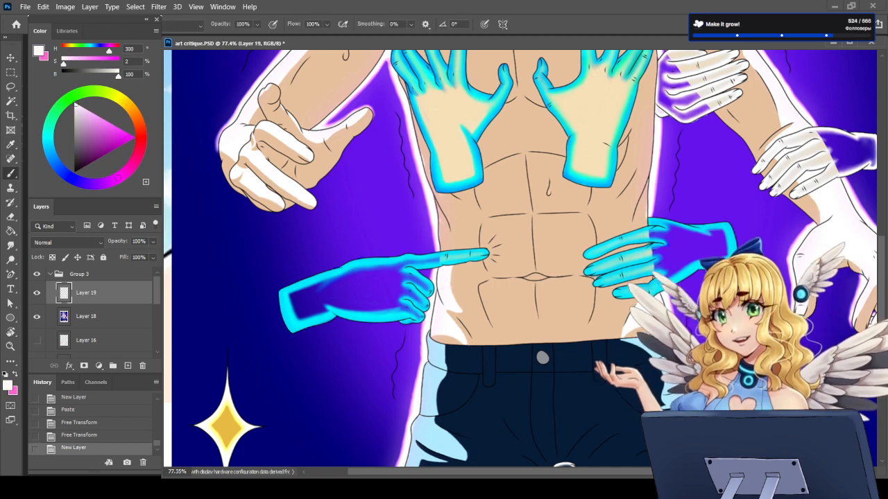
Step: Try brushing a white rim highlight down the side of the torso, behind the glowing hand
{"action": "left_click_drag", "start_coordinate": [414, 114], "coordinate": [448, 249]}
{"action": "key", "text": "ctrl+z"}
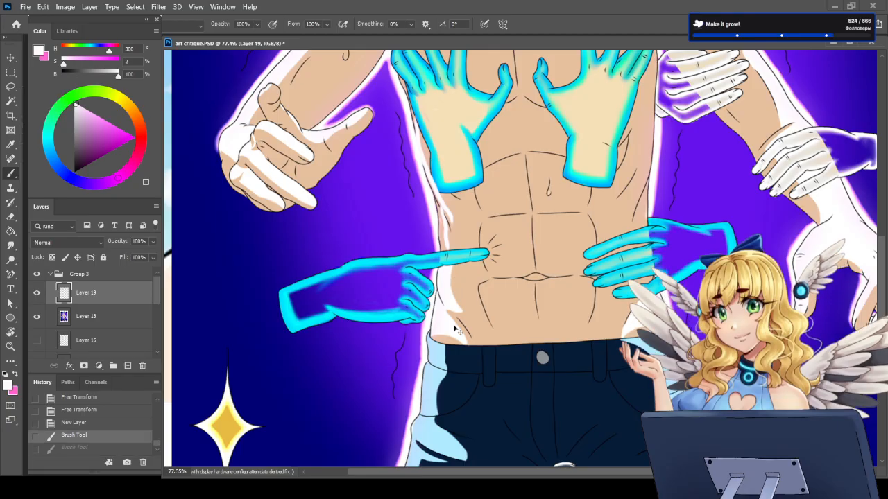
{"action": "key", "text": "ctrl+z"}
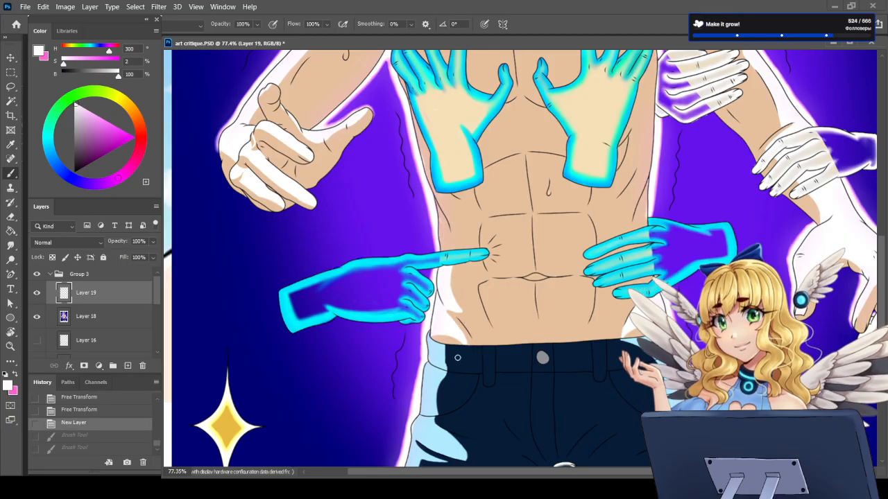
Step: Examine the rim highlights on the full-body character's torso, arms, head and shorts up close and as a whole
{"action": "scroll", "coordinate": [457, 358], "scroll_direction": "down", "scroll_amount": 5}
{"action": "scroll", "coordinate": [520, 435], "scroll_direction": "up", "scroll_amount": 2}
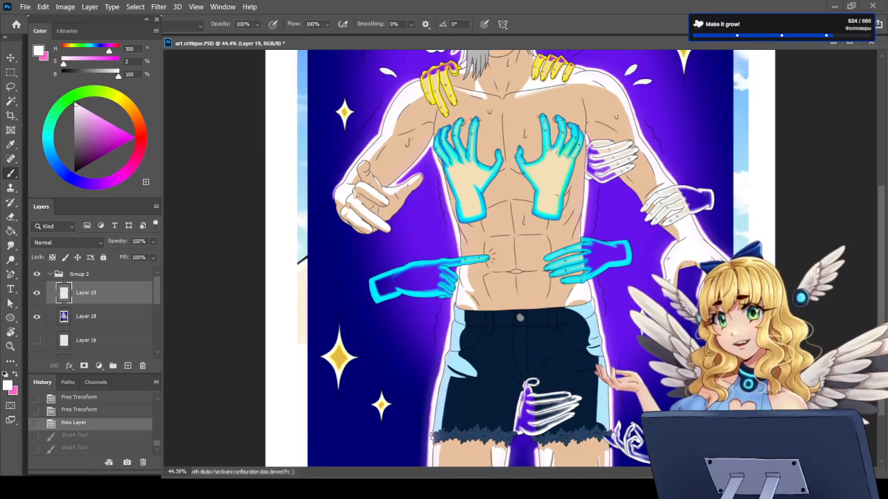
{"action": "scroll", "coordinate": [520, 264], "scroll_direction": "down", "scroll_amount": 2}
{"action": "scroll", "coordinate": [520, 209], "scroll_direction": "up", "scroll_amount": 3}
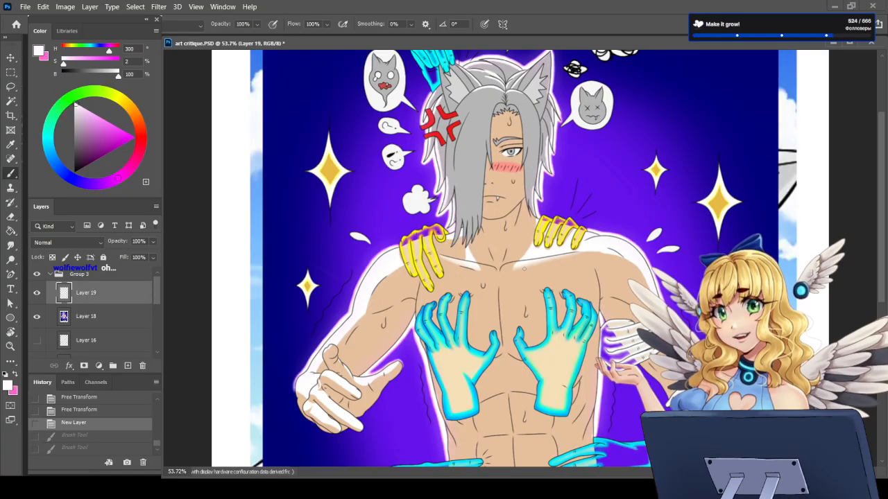
{"action": "scroll", "coordinate": [385, 379], "scroll_direction": "up", "scroll_amount": 4}
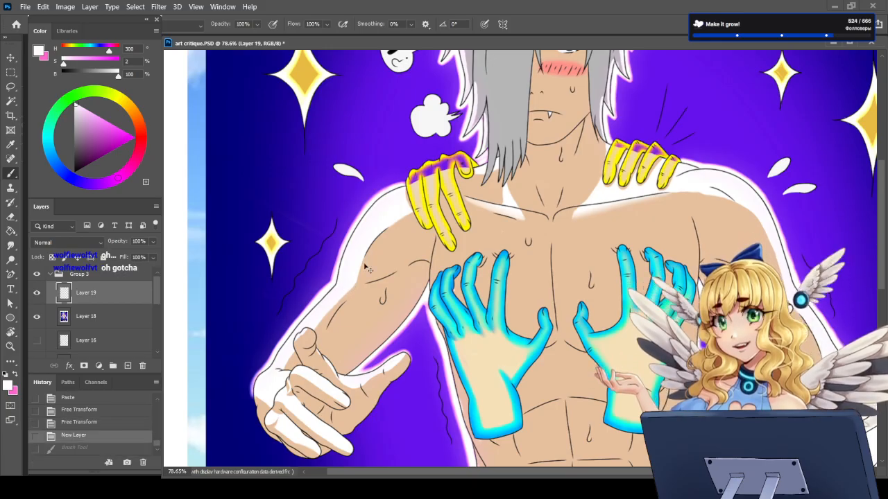
{"action": "scroll", "coordinate": [355, 334], "scroll_direction": "down", "scroll_amount": 2}
{"action": "scroll", "coordinate": [355, 334], "scroll_direction": "down", "scroll_amount": 3}
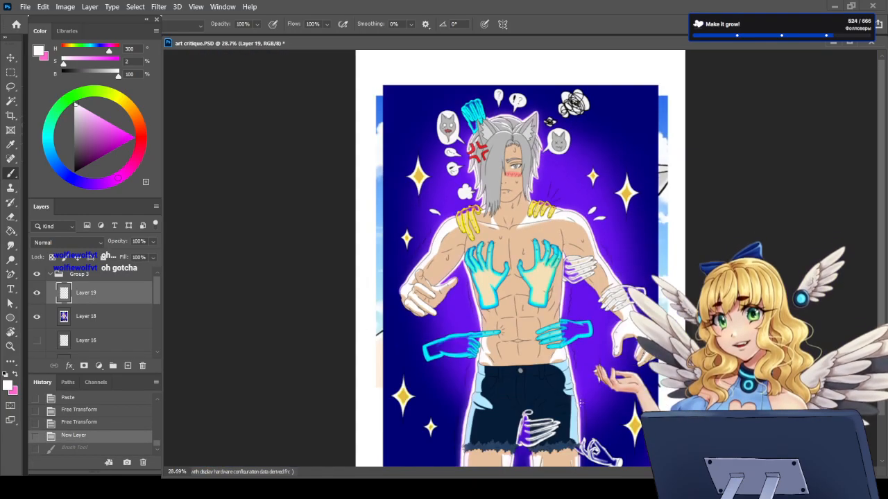
{"action": "scroll", "coordinate": [581, 402], "scroll_direction": "up", "scroll_amount": 2}
{"action": "scroll", "coordinate": [498, 348], "scroll_direction": "down", "scroll_amount": 3}
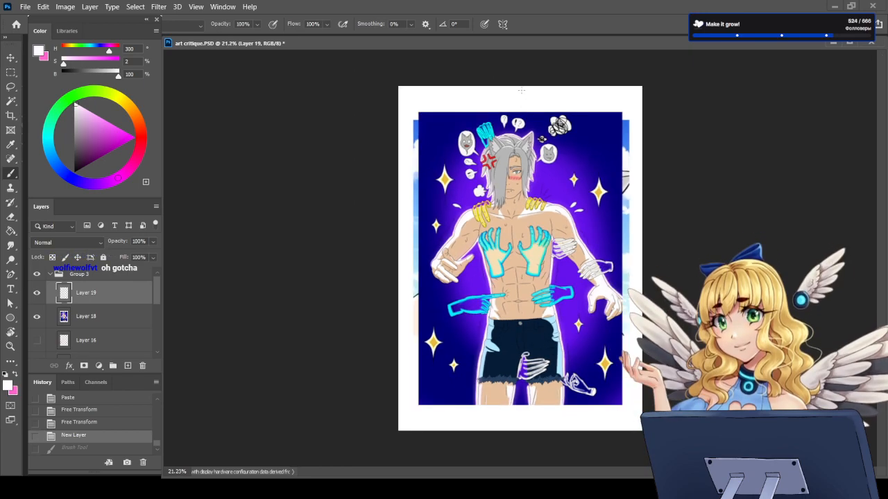
Step: Brush white highlights over the grey crown of the hair between the wolf ears on Layer 19
{"action": "scroll", "coordinate": [521, 90], "scroll_direction": "up", "scroll_amount": 6}
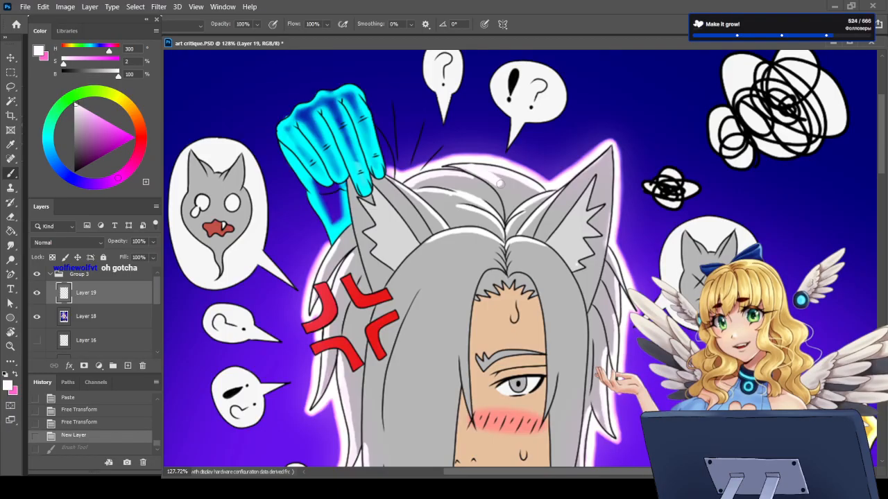
{"action": "mouse_move", "coordinate": [500, 184]}
{"action": "left_mouse_down"}
{"action": "mouse_move", "coordinate": [537, 189]}
{"action": "mouse_move", "coordinate": [506, 179]}
{"action": "mouse_move", "coordinate": [524, 182]}
{"action": "left_mouse_up"}
{"action": "left_click_drag", "start_coordinate": [512, 180], "coordinate": [519, 184]}
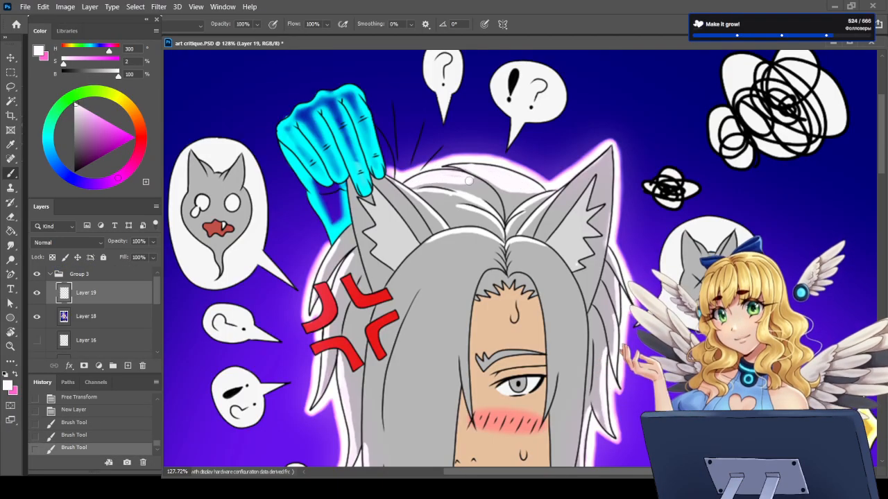
{"action": "mouse_move", "coordinate": [468, 181]}
{"action": "left_mouse_down"}
{"action": "mouse_move", "coordinate": [443, 178]}
{"action": "mouse_move", "coordinate": [476, 182]}
{"action": "left_mouse_up"}
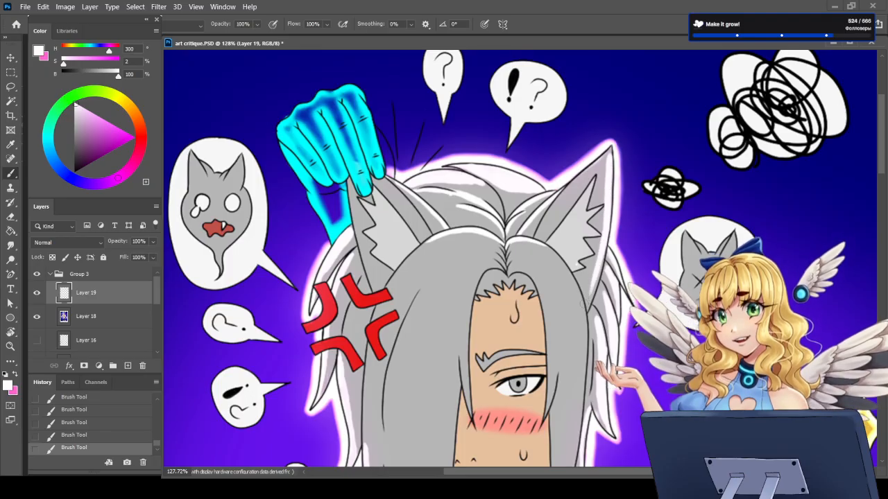
{"action": "key", "text": "ctrl+z"}
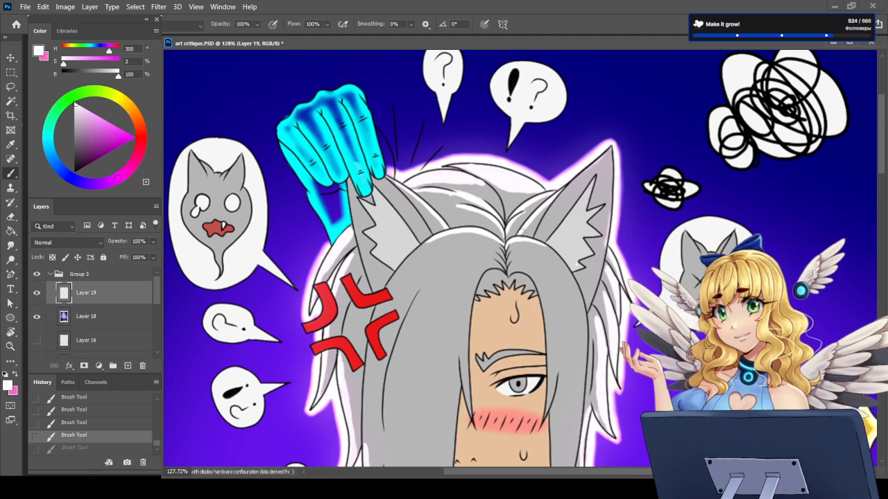
{"action": "mouse_move", "coordinate": [522, 234]}
{"action": "left_mouse_down"}
{"action": "mouse_move", "coordinate": [544, 210]}
{"action": "mouse_move", "coordinate": [531, 232]}
{"action": "left_mouse_up"}
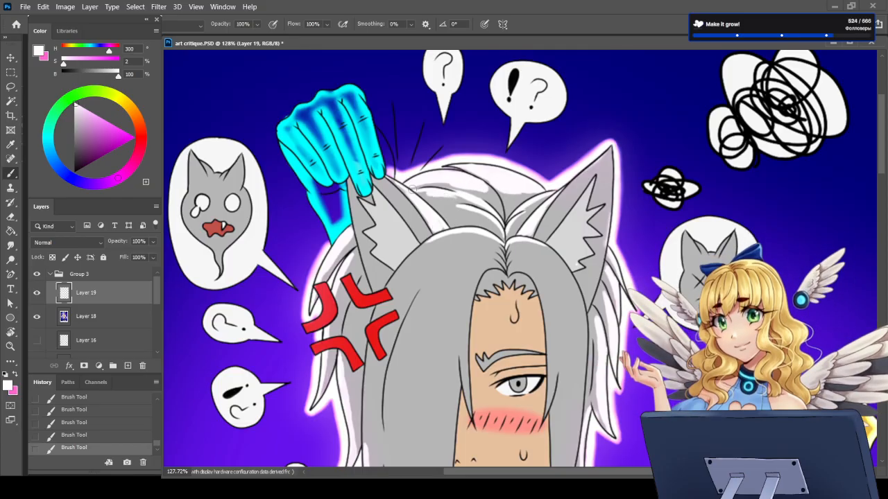
Step: Examine the brightened hair against the face, chest and hands, both up close and in the whole composition
{"action": "scroll", "coordinate": [509, 142], "scroll_direction": "down", "scroll_amount": 5}
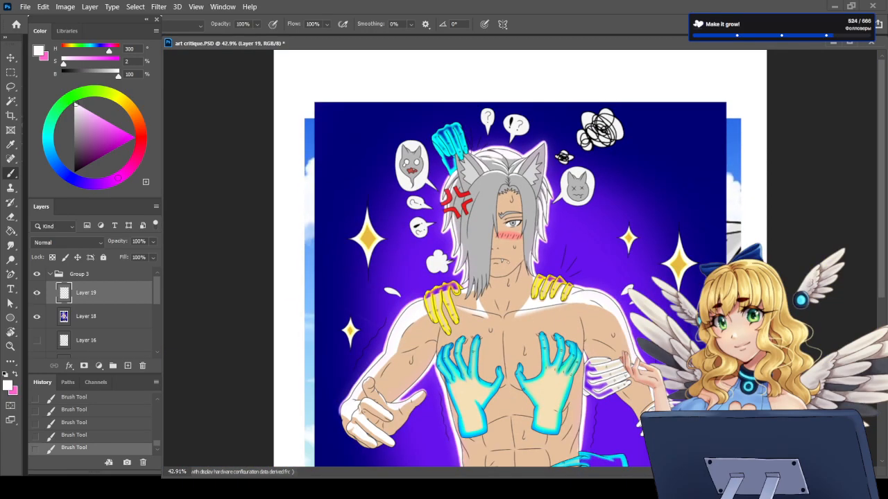
{"action": "scroll", "coordinate": [575, 219], "scroll_direction": "up", "scroll_amount": 3}
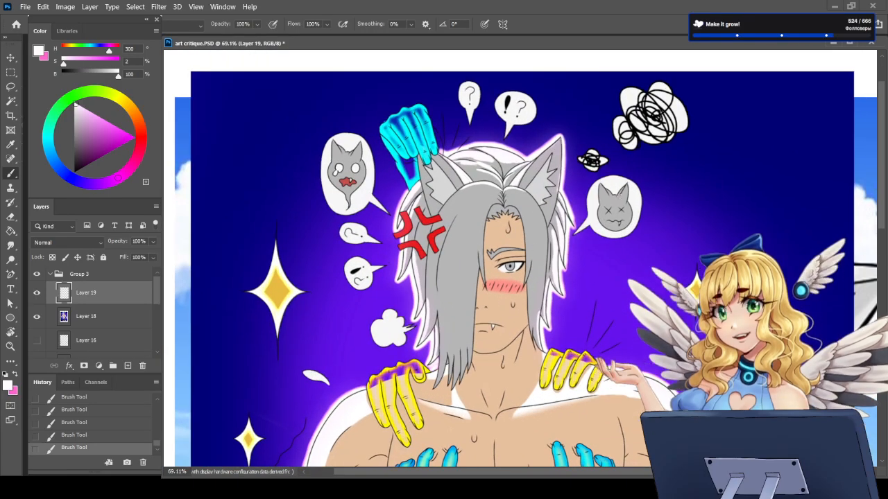
{"action": "scroll", "coordinate": [412, 296], "scroll_direction": "up", "scroll_amount": 2}
{"action": "scroll", "coordinate": [413, 309], "scroll_direction": "down", "scroll_amount": 3}
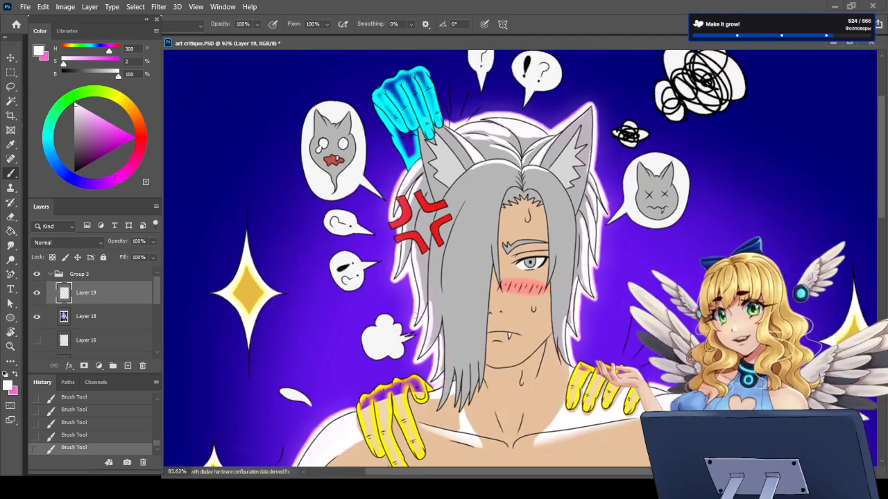
{"action": "scroll", "coordinate": [444, 285], "scroll_direction": "up", "scroll_amount": 3}
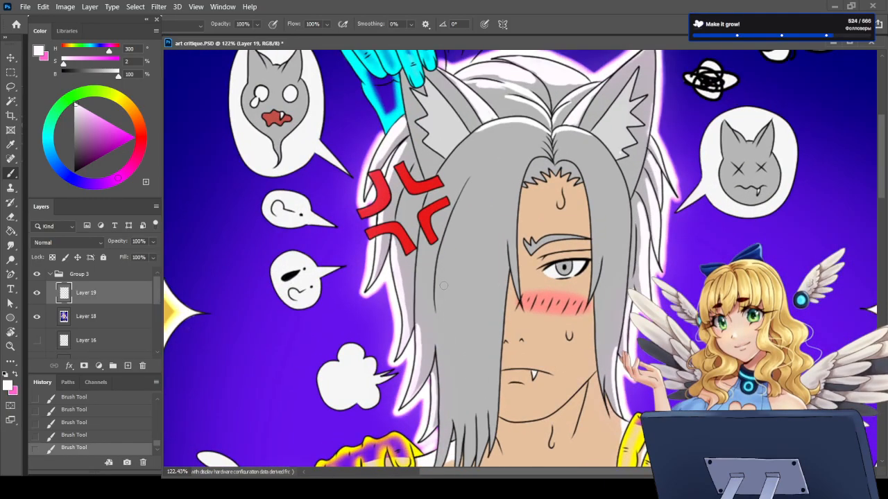
{"action": "scroll", "coordinate": [444, 285], "scroll_direction": "down", "scroll_amount": 5}
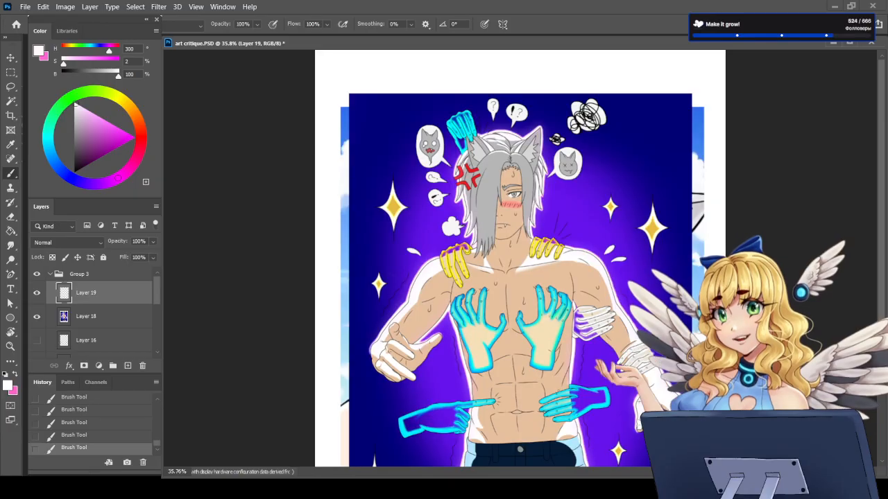
{"action": "scroll", "coordinate": [496, 398], "scroll_direction": "up", "scroll_amount": 4}
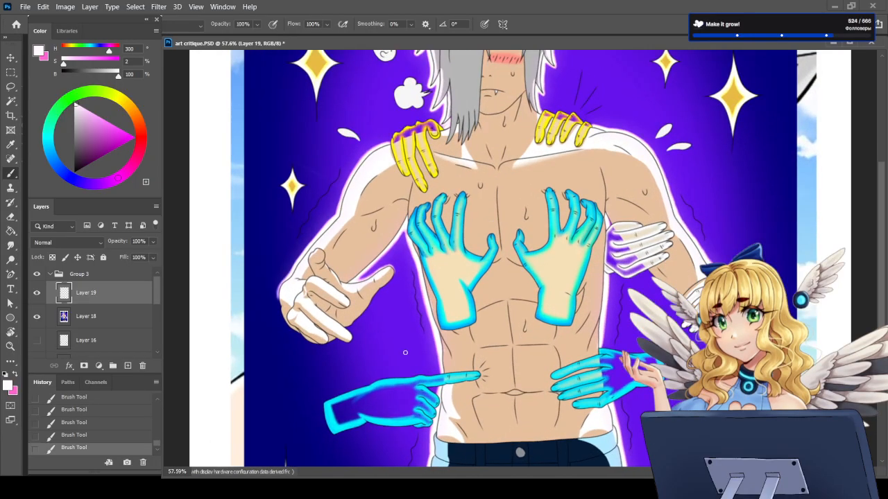
{"action": "scroll", "coordinate": [490, 394], "scroll_direction": "down", "scroll_amount": 3}
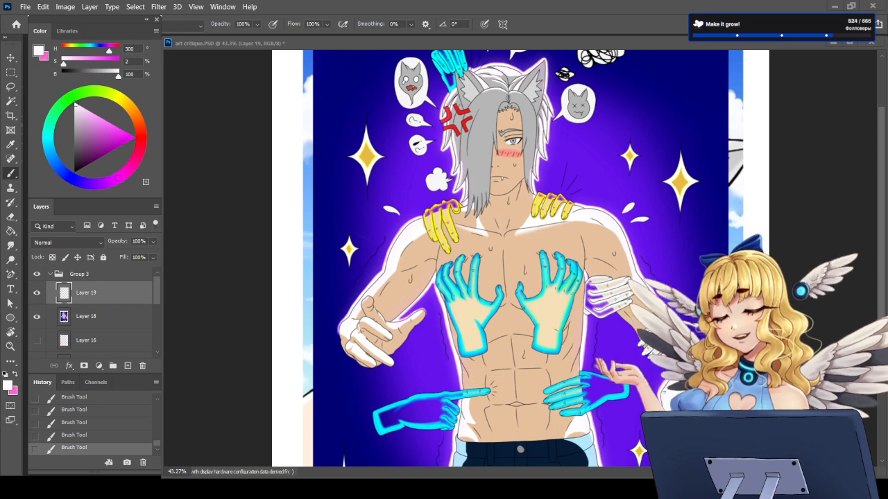
{"action": "scroll", "coordinate": [520, 263], "scroll_direction": "down", "scroll_amount": 5}
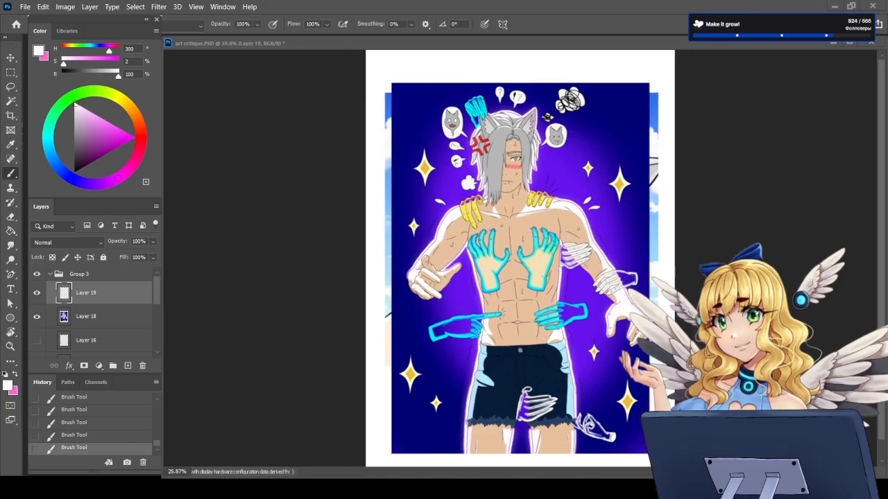
{"action": "scroll", "coordinate": [522, 139], "scroll_direction": "up", "scroll_amount": 2}
{"action": "scroll", "coordinate": [522, 139], "scroll_direction": "down", "scroll_amount": 2}
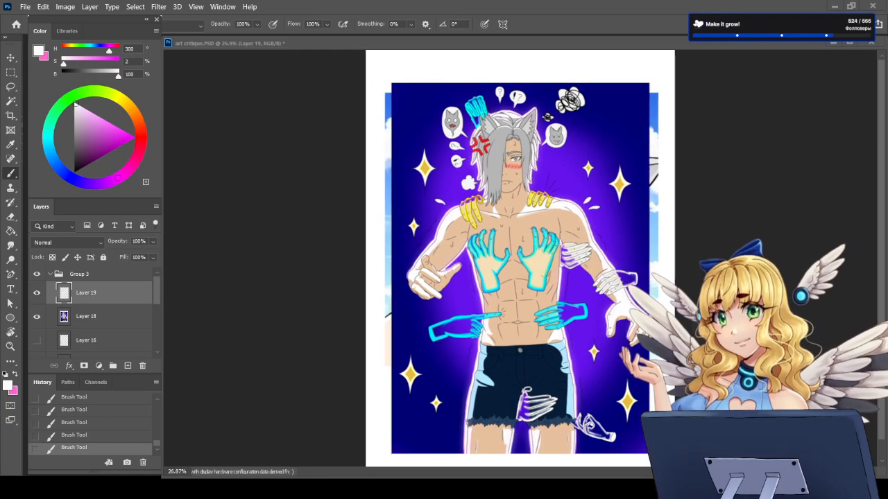
Step: Add a Black & White adjustment layer directly above Layer 18 to view the artwork in greyscale
{"action": "scroll", "coordinate": [93, 312], "scroll_direction": "down", "scroll_amount": 3}
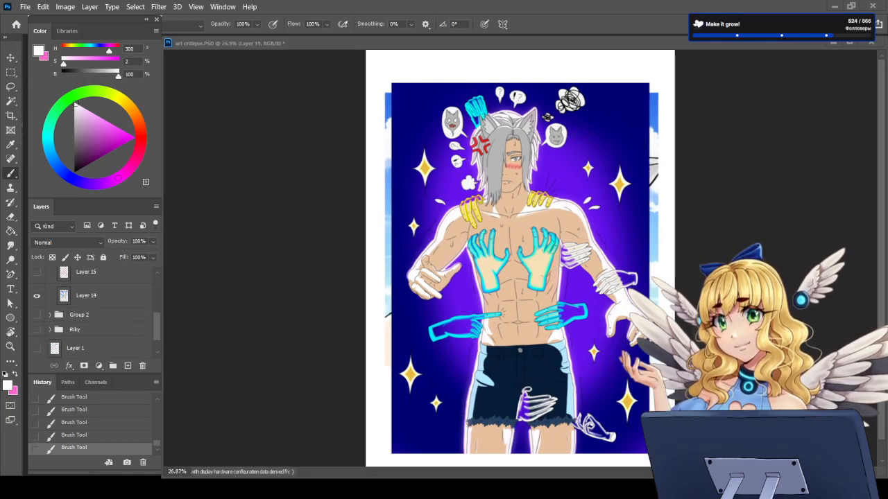
{"action": "scroll", "coordinate": [125, 333], "scroll_direction": "up", "scroll_amount": 3}
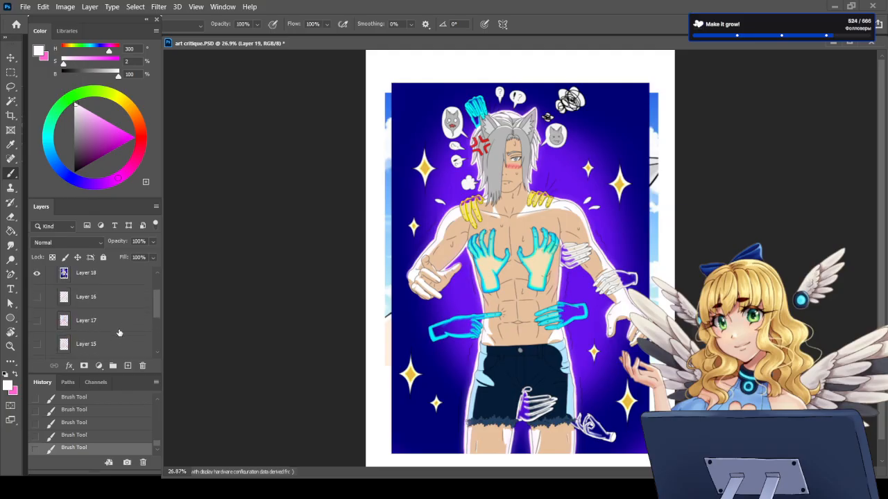
{"action": "left_click", "coordinate": [104, 304]}
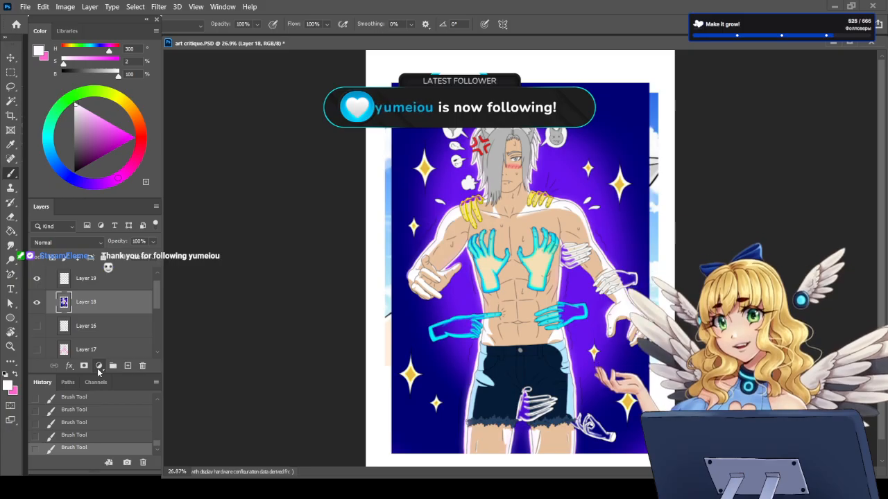
{"action": "left_click", "coordinate": [109, 279]}
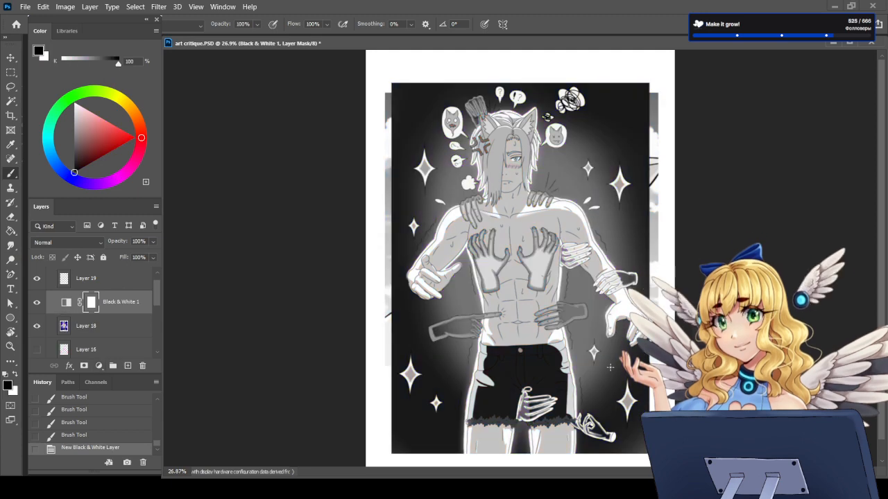
Step: Compare the full-body artwork in colour and in greyscale, examining the values of the figure up close and in the whole composition
{"action": "left_click", "coordinate": [38, 304]}
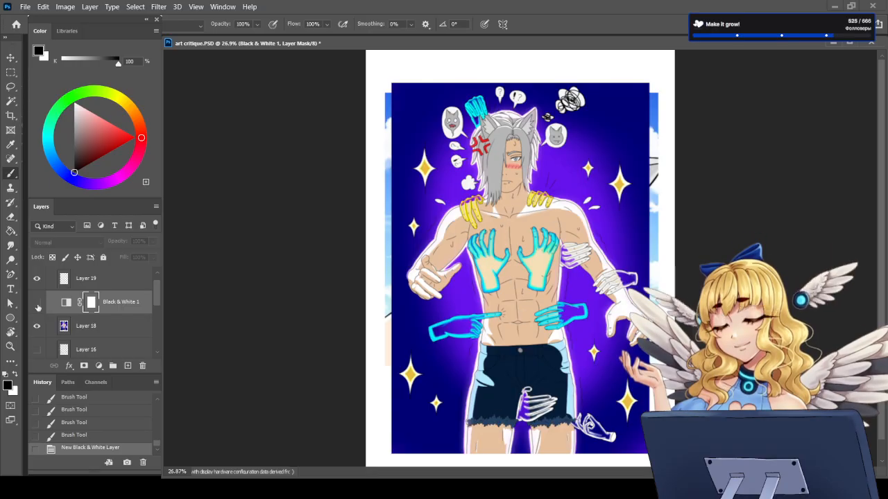
{"action": "left_click", "coordinate": [38, 304]}
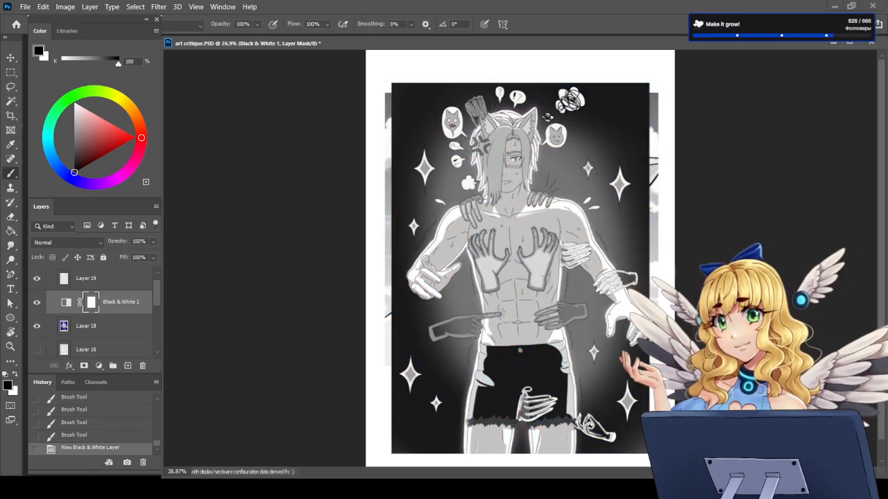
{"action": "scroll", "coordinate": [518, 151], "scroll_direction": "up", "scroll_amount": 5}
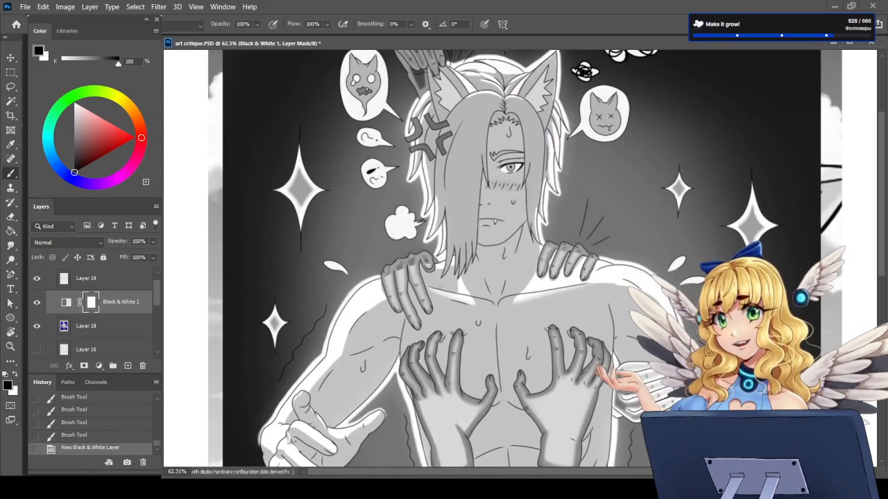
{"action": "scroll", "coordinate": [440, 286], "scroll_direction": "down", "scroll_amount": 2}
{"action": "scroll", "coordinate": [416, 305], "scroll_direction": "up", "scroll_amount": 2}
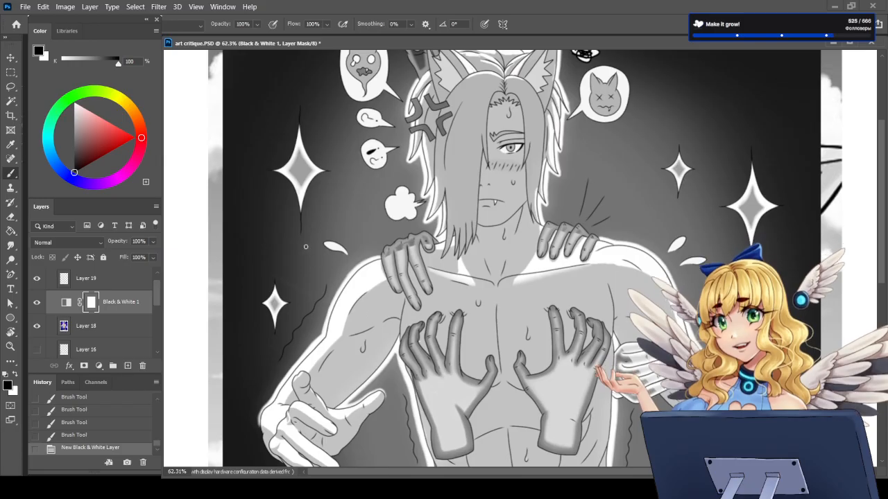
{"action": "scroll", "coordinate": [368, 269], "scroll_direction": "down", "scroll_amount": 6}
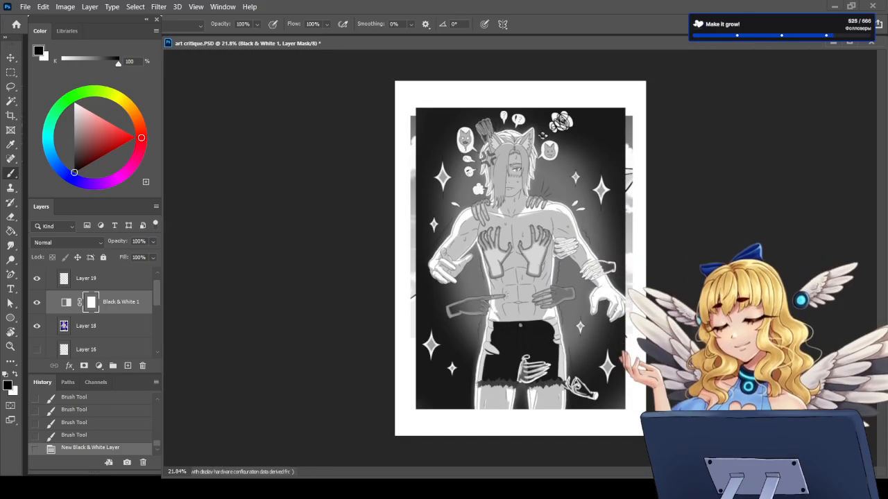
Step: Hide Layer 18 and compare the wolf-eared portrait against the sky in greyscale and in colour
{"action": "left_click", "coordinate": [37, 327]}
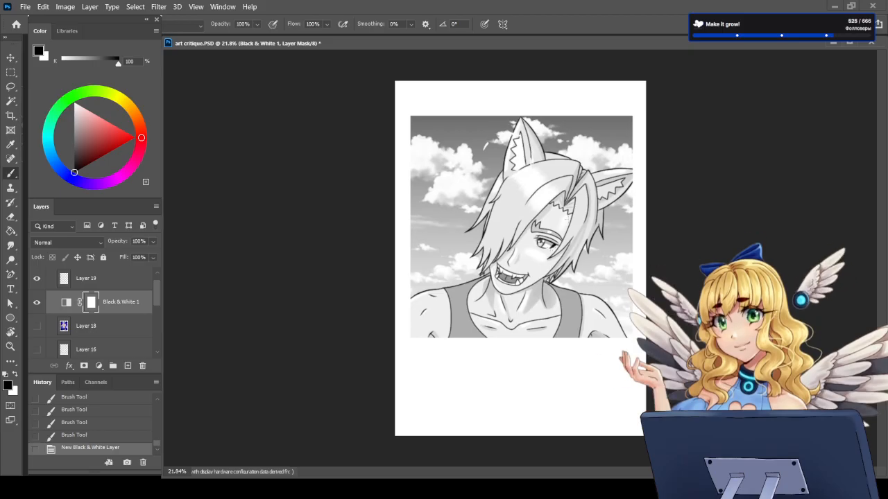
{"action": "scroll", "coordinate": [520, 175], "scroll_direction": "up", "scroll_amount": 2}
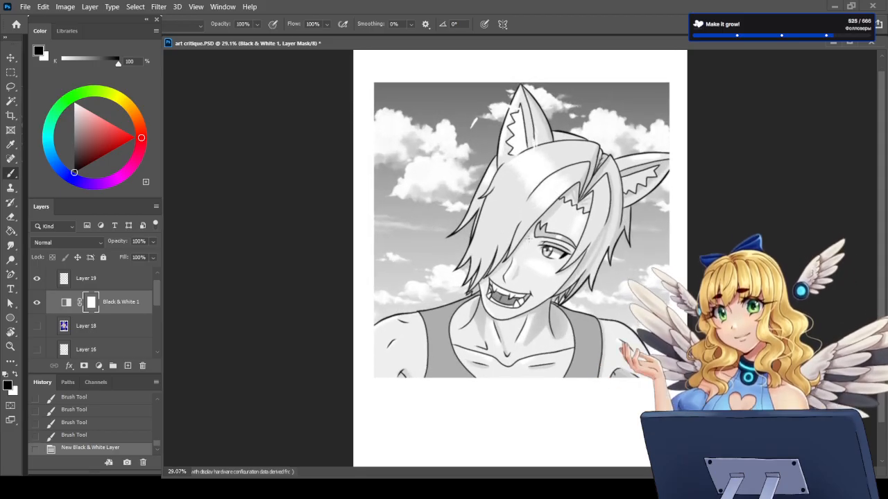
{"action": "scroll", "coordinate": [529, 240], "scroll_direction": "up", "scroll_amount": 2}
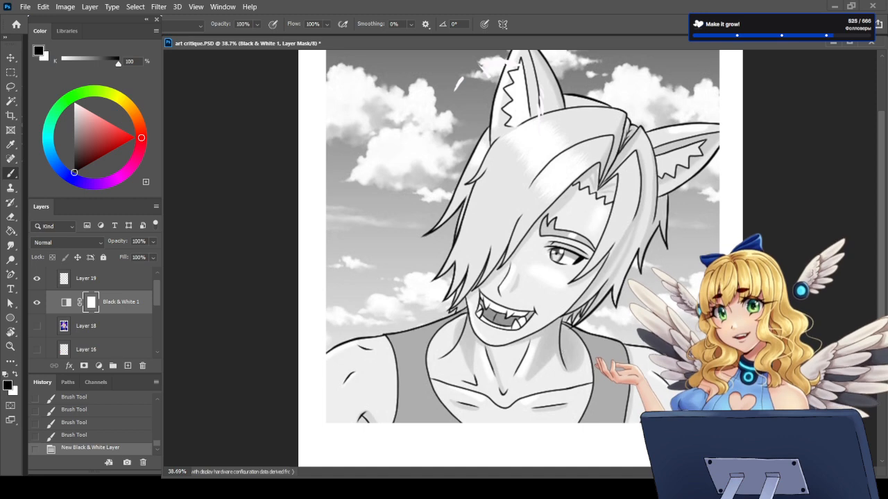
{"action": "left_click", "coordinate": [37, 302]}
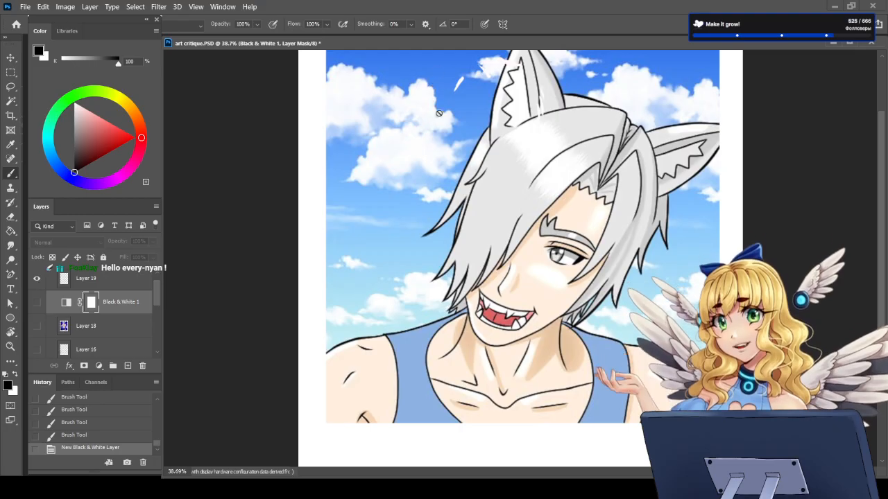
{"action": "key", "text": "ctrl+minus"}
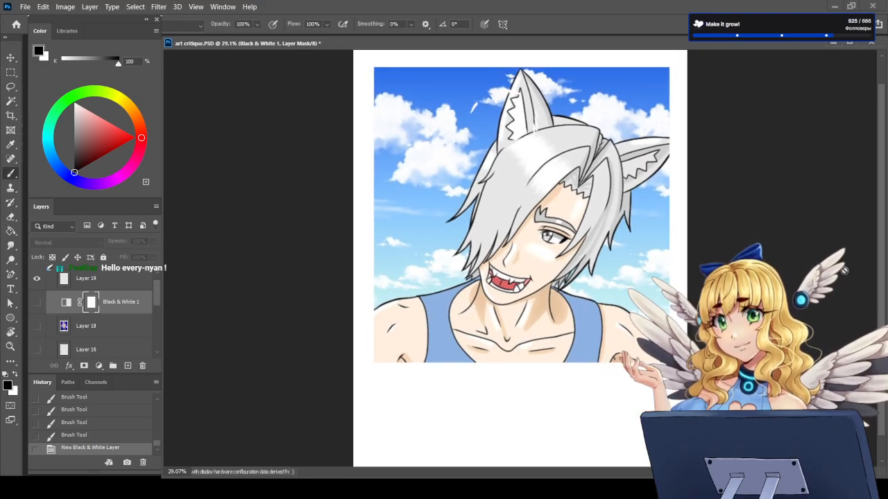
{"action": "left_click", "coordinate": [38, 301]}
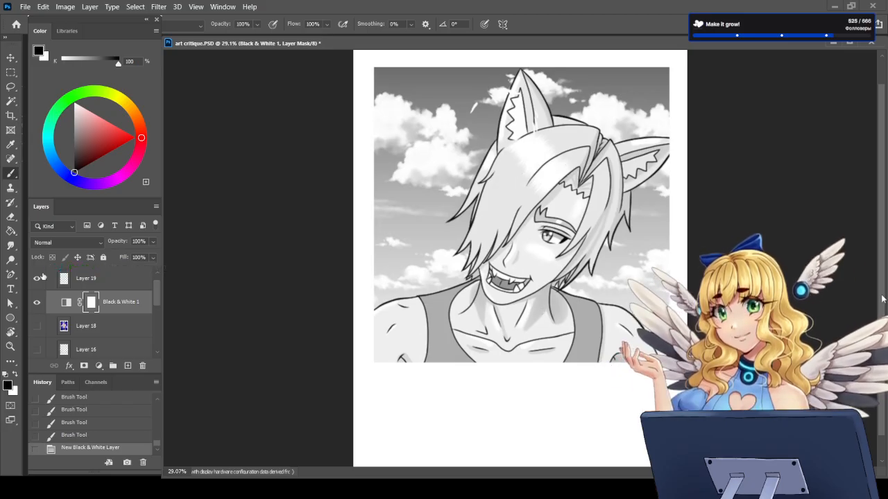
Step: Show Layer 18 in colour with the Black & White 1 adjustment hidden, and delete the adjustment's layer mask
{"action": "left_click", "coordinate": [38, 329]}
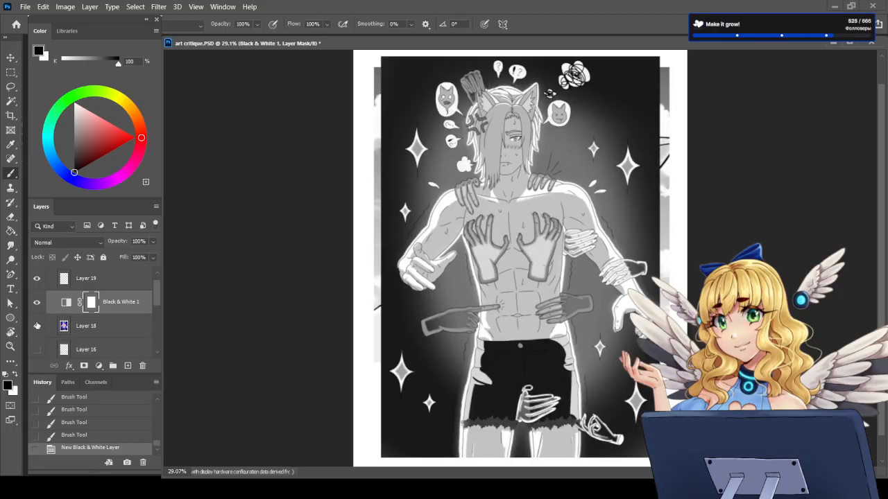
{"action": "scroll", "coordinate": [551, 161], "scroll_direction": "up", "scroll_amount": 2}
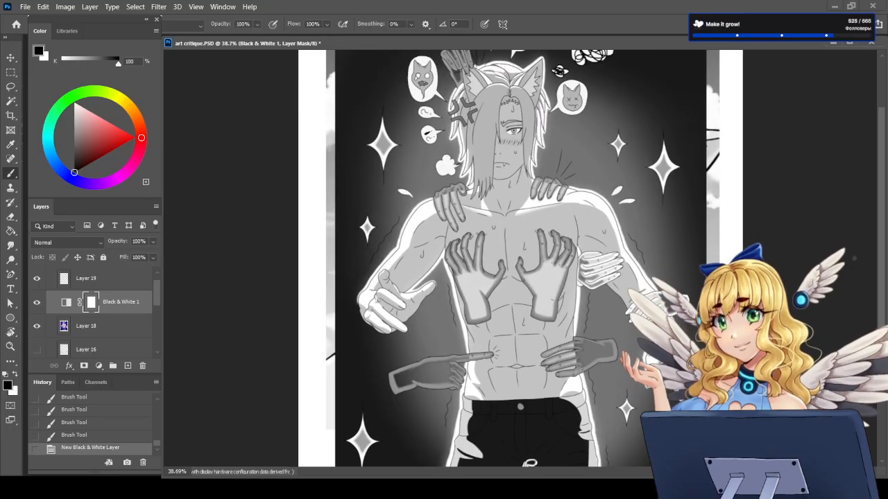
{"action": "left_click", "coordinate": [36, 302]}
{"action": "scroll", "coordinate": [471, 226], "scroll_direction": "down", "scroll_amount": 2}
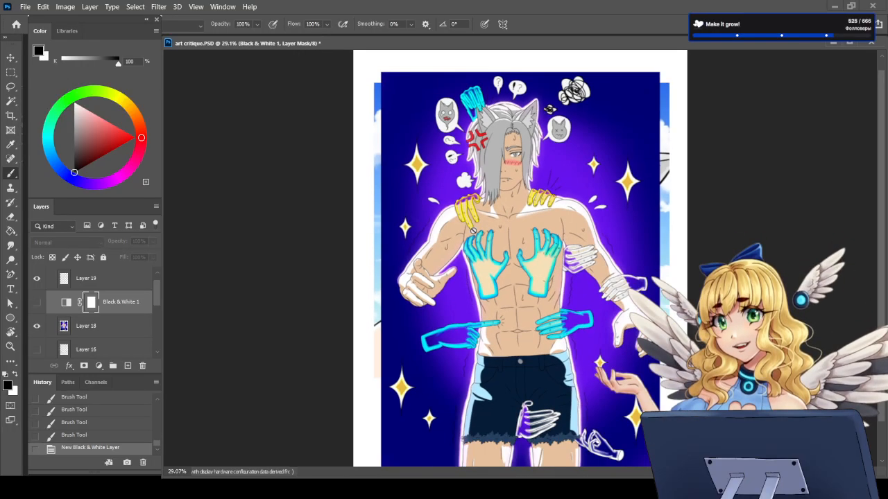
{"action": "scroll", "coordinate": [519, 261], "scroll_direction": "up", "scroll_amount": 1}
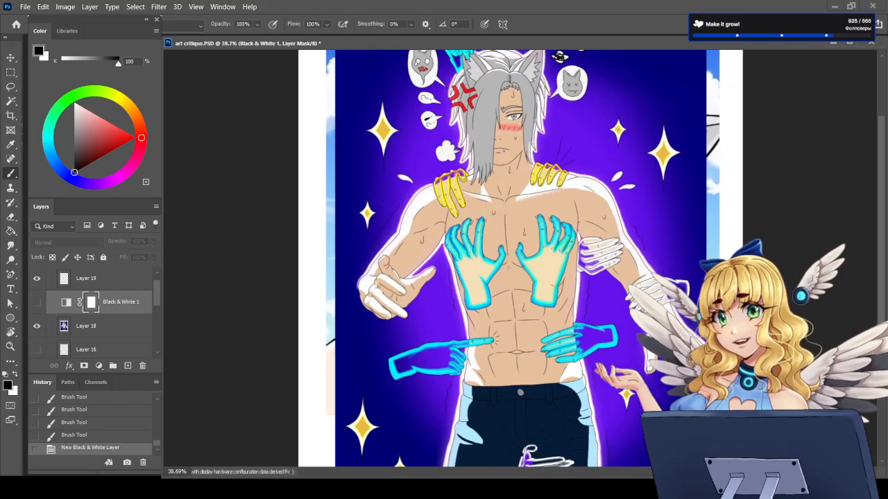
{"action": "scroll", "coordinate": [457, 280], "scroll_direction": "down", "scroll_amount": 2}
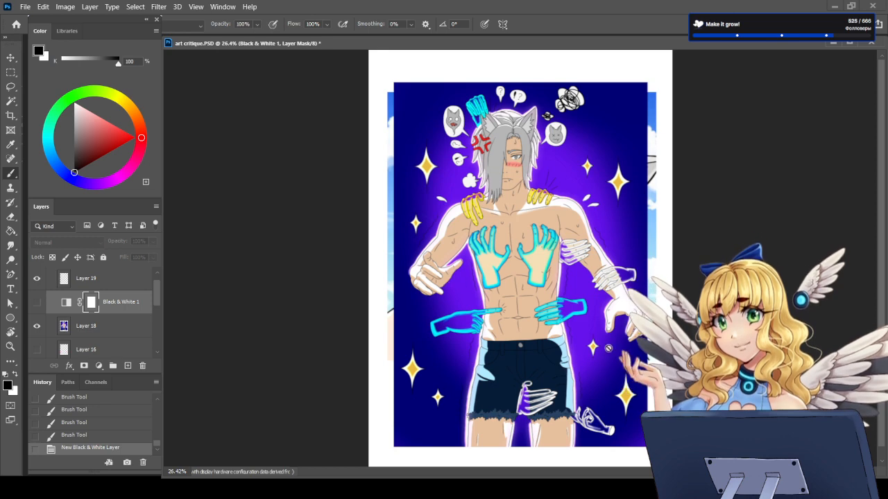
{"action": "scroll", "coordinate": [521, 312], "scroll_direction": "up", "scroll_amount": 1}
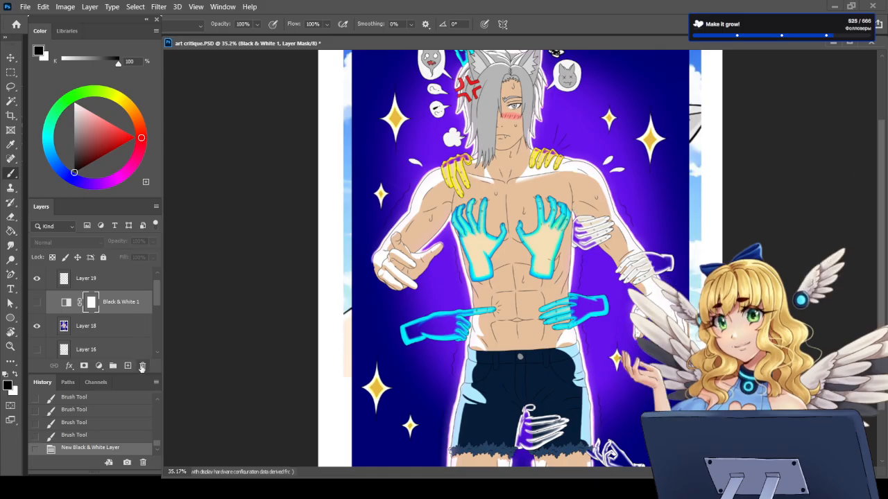
{"action": "left_click", "coordinate": [143, 366]}
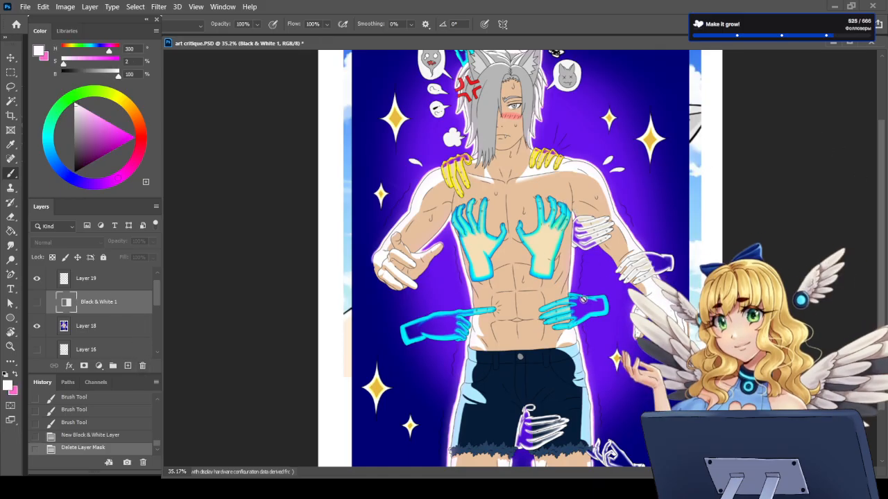
Step: Examine the glowing cyan and white hands over the torso and shorts, including where they overlap the body and background
{"action": "scroll", "coordinate": [475, 336], "scroll_direction": "up", "scroll_amount": 4}
{"action": "scroll", "coordinate": [528, 330], "scroll_direction": "down", "scroll_amount": 2}
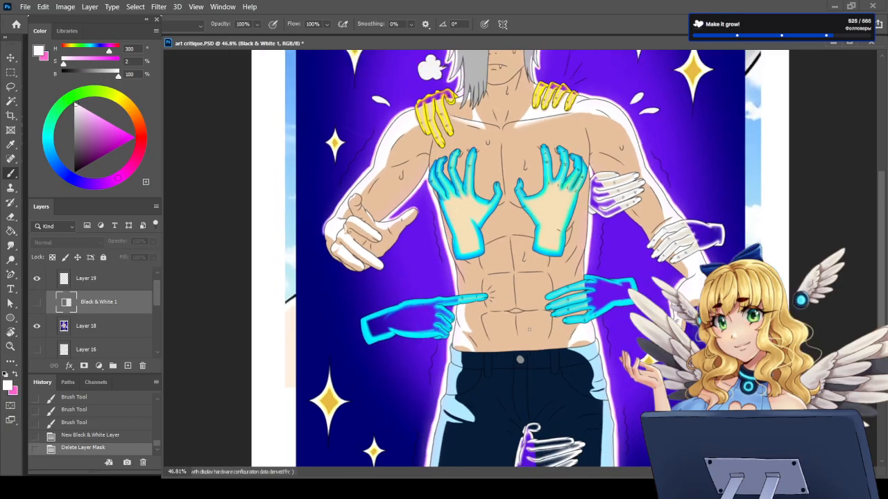
{"action": "scroll", "coordinate": [548, 430], "scroll_direction": "up", "scroll_amount": 3}
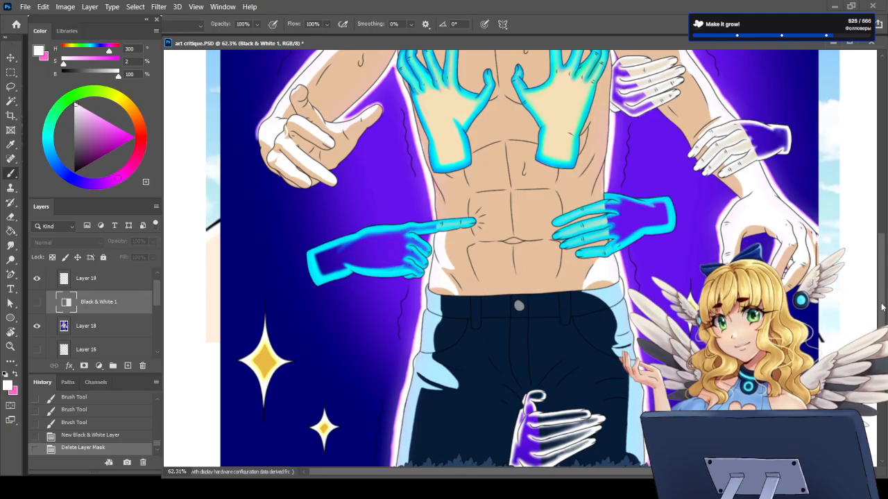
{"action": "scroll", "coordinate": [857, 296], "scroll_direction": "down", "scroll_amount": 5}
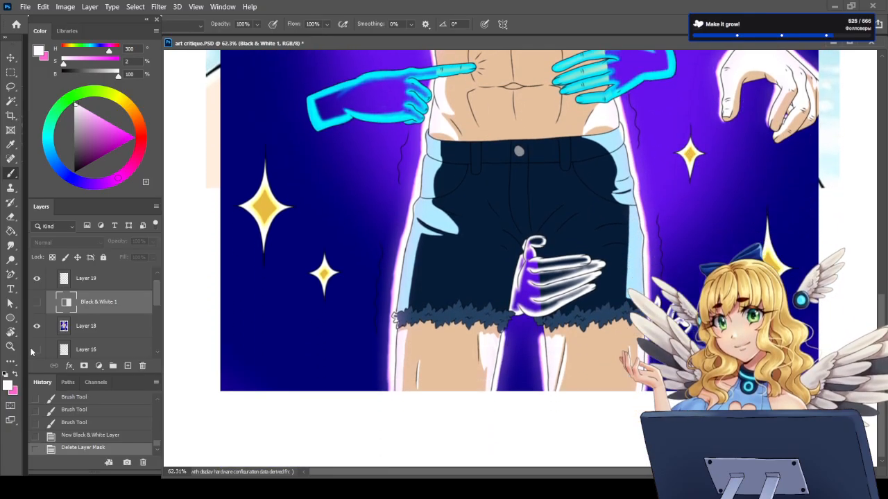
{"action": "scroll", "coordinate": [513, 257], "scroll_direction": "up", "scroll_amount": 5}
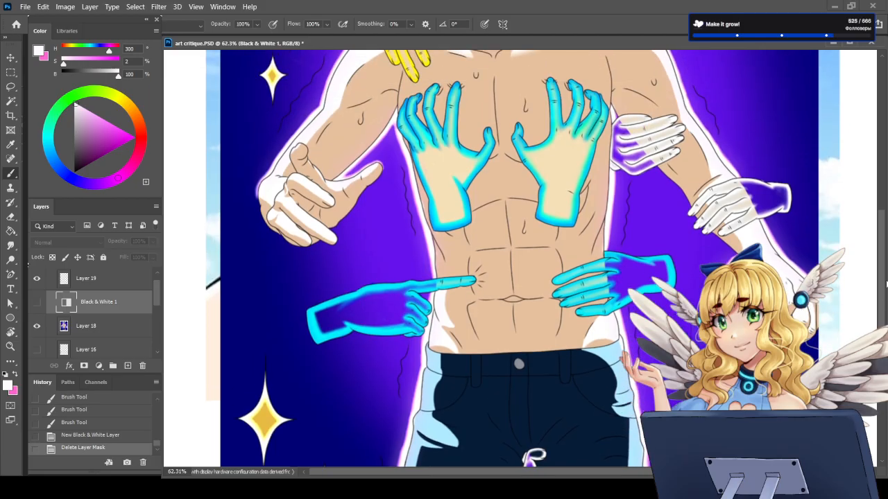
{"action": "scroll", "coordinate": [513, 277], "scroll_direction": "down", "scroll_amount": 6}
{"action": "scroll", "coordinate": [536, 274], "scroll_direction": "up", "scroll_amount": 5}
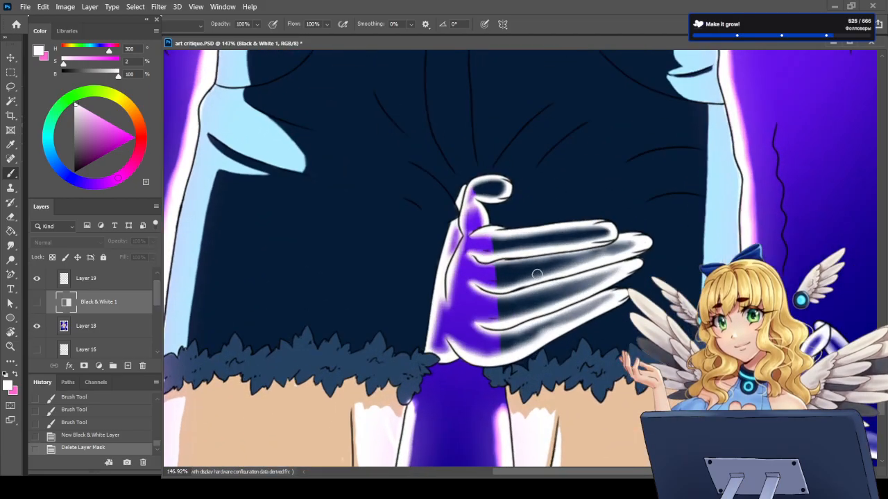
{"action": "scroll", "coordinate": [534, 267], "scroll_direction": "down", "scroll_amount": 5}
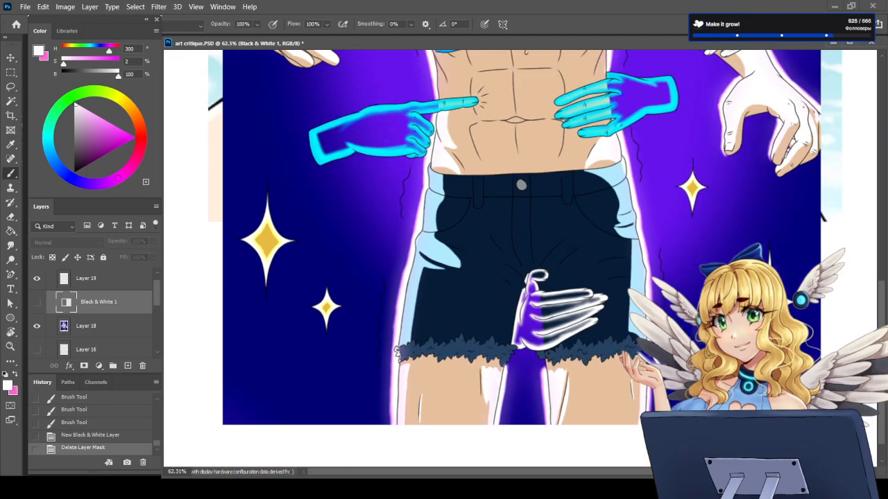
{"action": "scroll", "coordinate": [516, 366], "scroll_direction": "down", "scroll_amount": 3}
{"action": "scroll", "coordinate": [546, 157], "scroll_direction": "up", "scroll_amount": 5}
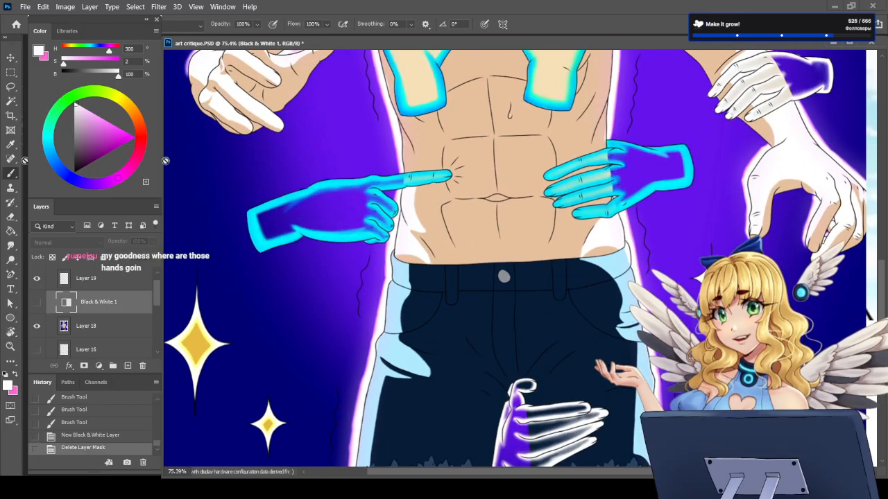
Step: Add a new layer directly above the Black & White 1 adjustment for marking up the hands
{"action": "left_click", "coordinate": [128, 366]}
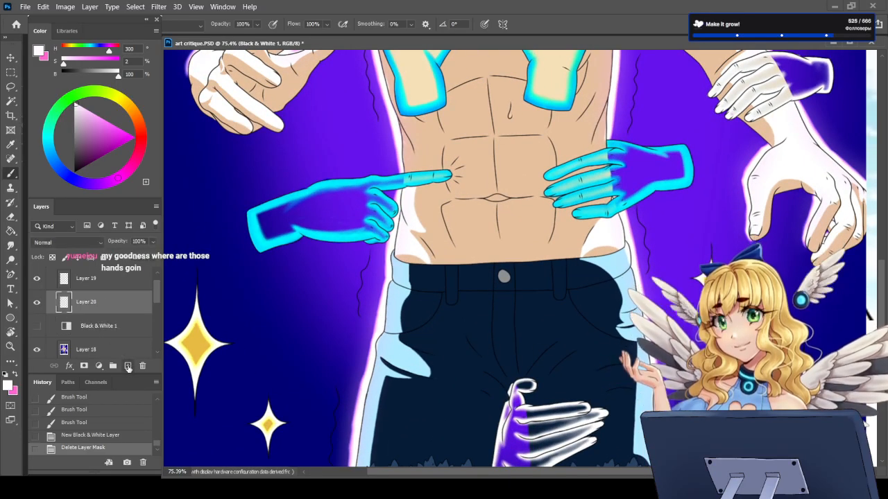
{"action": "mouse_move", "coordinate": [584, 171]}
{"action": "left_mouse_down"}
{"action": "mouse_move", "coordinate": [574, 187]}
{"action": "mouse_move", "coordinate": [586, 179]}
{"action": "left_mouse_up"}
{"action": "key", "text": "ctrl+z"}
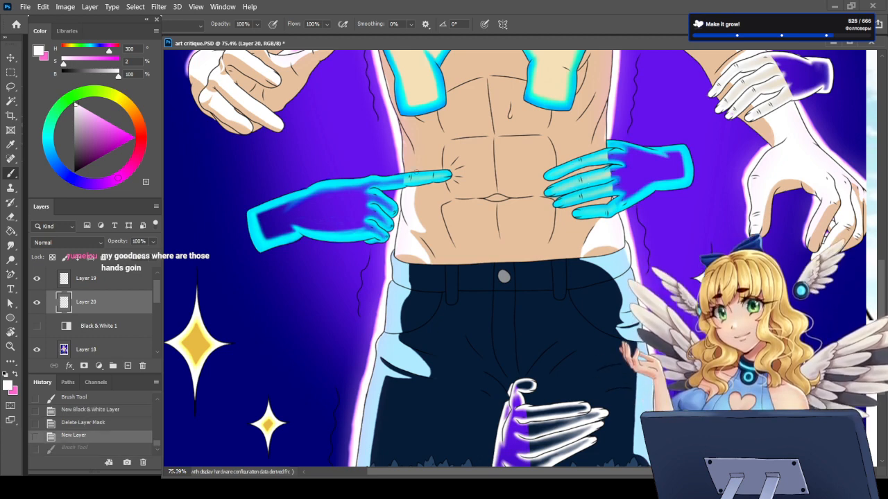
Step: Try white circle marks on the cyan pointing hand, around its index finger at the waist edge and its curled fingers
{"action": "mouse_move", "coordinate": [409, 170]}
{"action": "left_mouse_down"}
{"action": "mouse_move", "coordinate": [402, 182]}
{"action": "mouse_move", "coordinate": [413, 174]}
{"action": "left_mouse_up"}
{"action": "left_click_drag", "start_coordinate": [392, 204], "coordinate": [395, 213]}
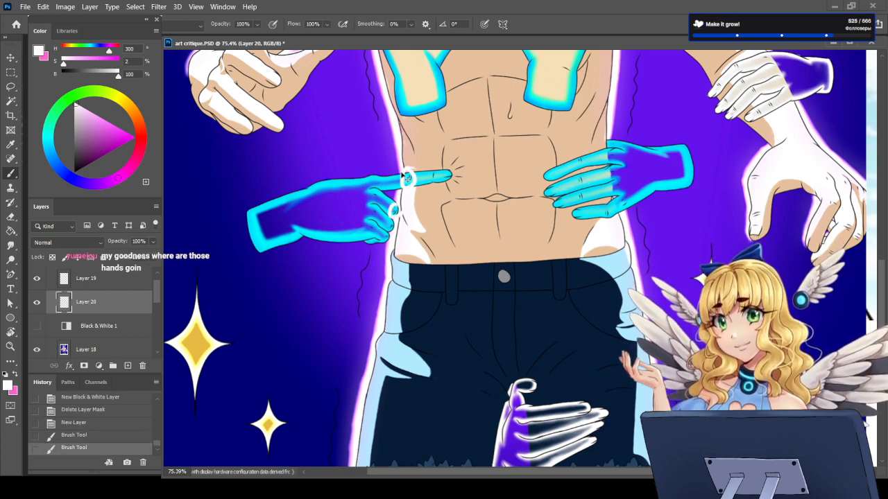
{"action": "key", "text": "ctrl+z"}
{"action": "key", "text": "ctrl+z"}
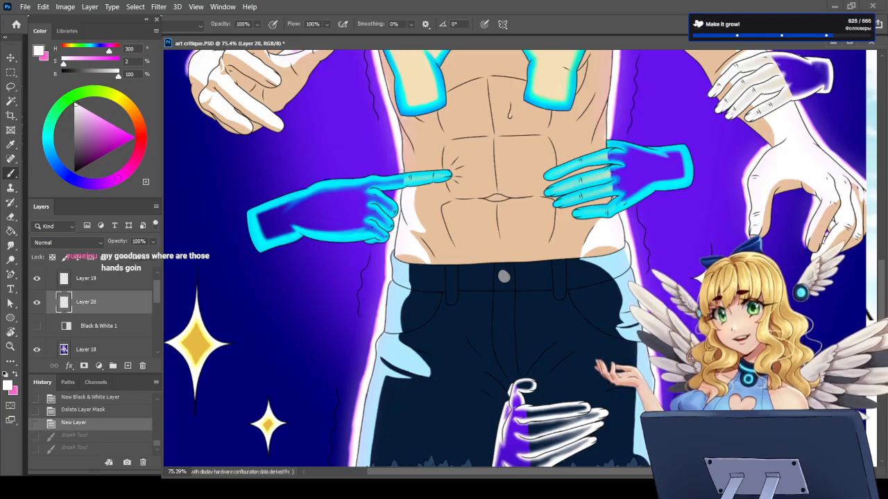
{"action": "mouse_move", "coordinate": [392, 203]}
{"action": "left_mouse_down"}
{"action": "mouse_move", "coordinate": [391, 221]}
{"action": "mouse_move", "coordinate": [400, 211]}
{"action": "left_mouse_up"}
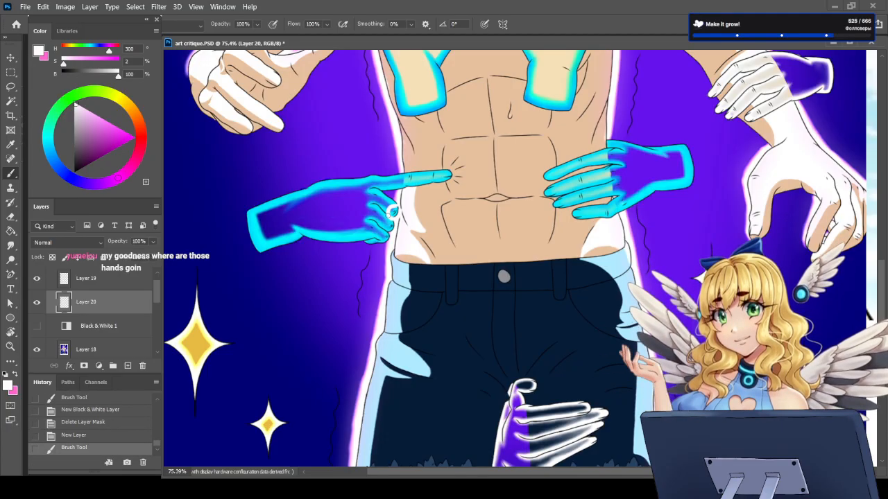
{"action": "key", "text": "ctrl+z"}
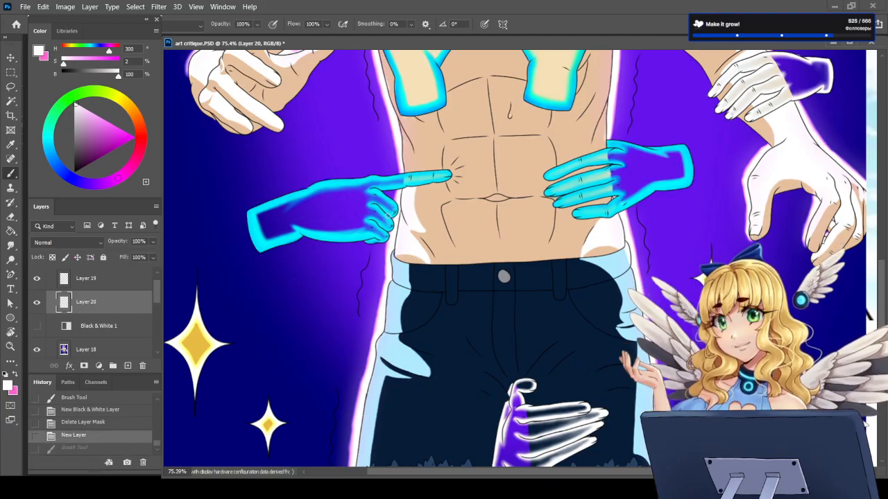
{"action": "mouse_move", "coordinate": [413, 169]}
{"action": "left_mouse_down"}
{"action": "mouse_move", "coordinate": [403, 172]}
{"action": "mouse_move", "coordinate": [406, 186]}
{"action": "mouse_move", "coordinate": [415, 168]}
{"action": "left_mouse_up"}
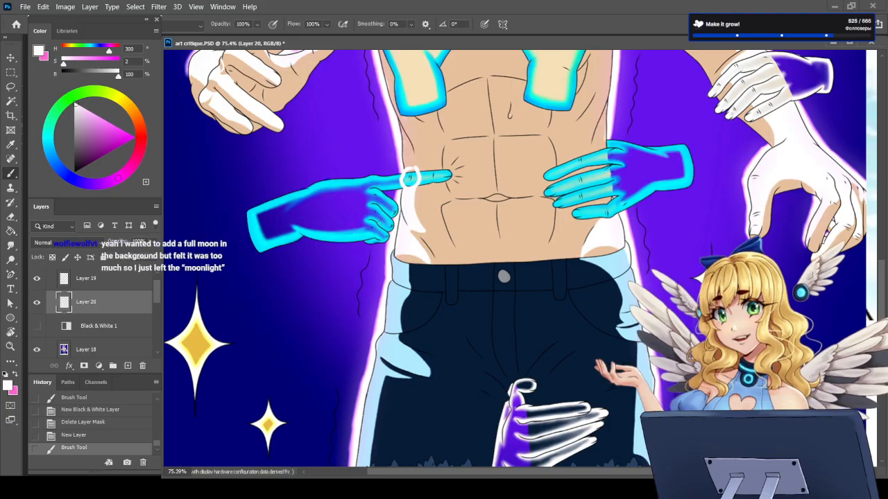
{"action": "key", "text": "ctrl+z"}
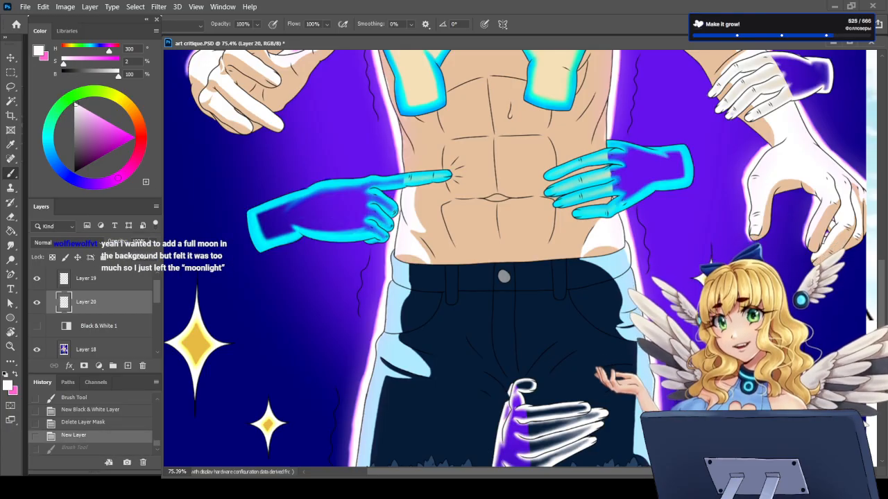
{"action": "mouse_move", "coordinate": [398, 208]}
{"action": "left_mouse_down"}
{"action": "mouse_move", "coordinate": [382, 239]}
{"action": "mouse_move", "coordinate": [402, 211]}
{"action": "left_mouse_up"}
{"action": "key", "text": "ctrl+z"}
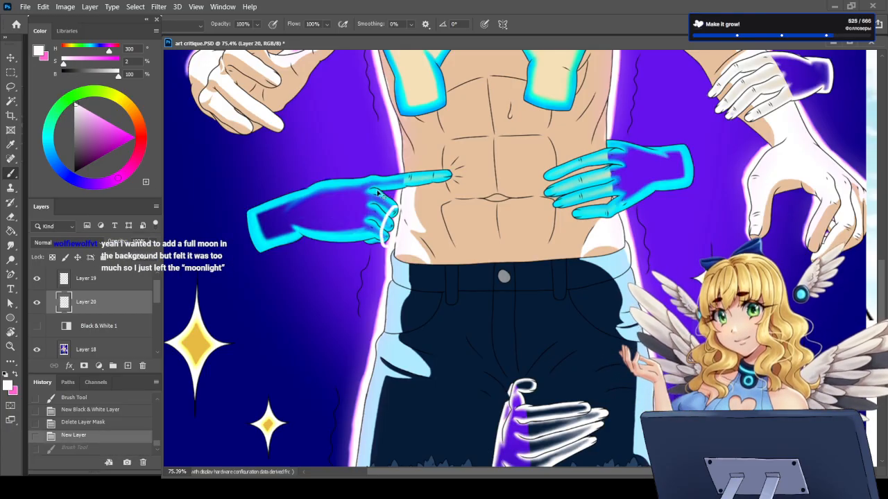
Step: Try a pink circle mark around the fingers of the white hand over the shorts
{"action": "left_click", "coordinate": [15, 375]}
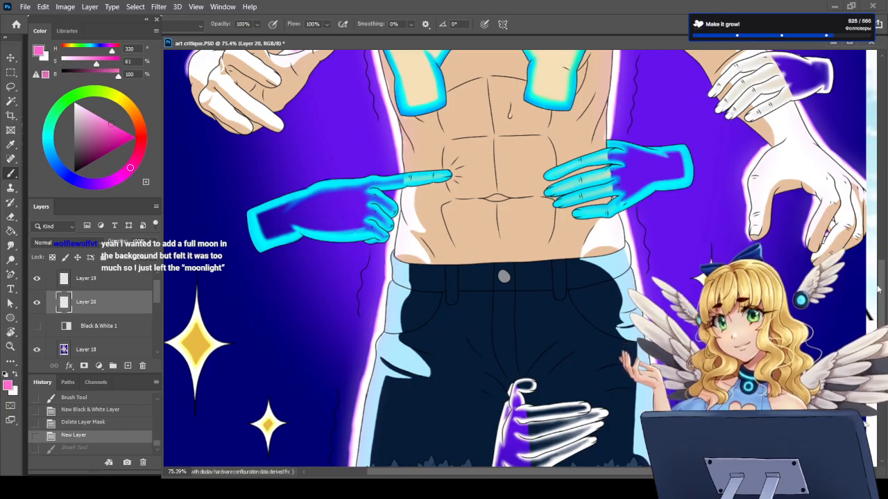
{"action": "scroll", "coordinate": [547, 310], "scroll_direction": "down", "scroll_amount": 3}
{"action": "mouse_move", "coordinate": [548, 310]}
{"action": "left_mouse_down"}
{"action": "mouse_move", "coordinate": [538, 369]}
{"action": "mouse_move", "coordinate": [566, 336]}
{"action": "mouse_move", "coordinate": [551, 312]}
{"action": "left_mouse_up"}
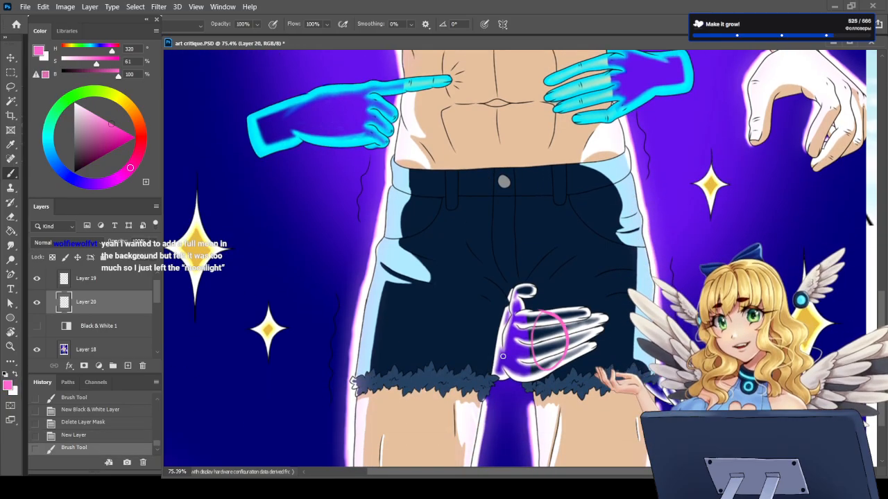
{"action": "key", "text": "ctrl+z"}
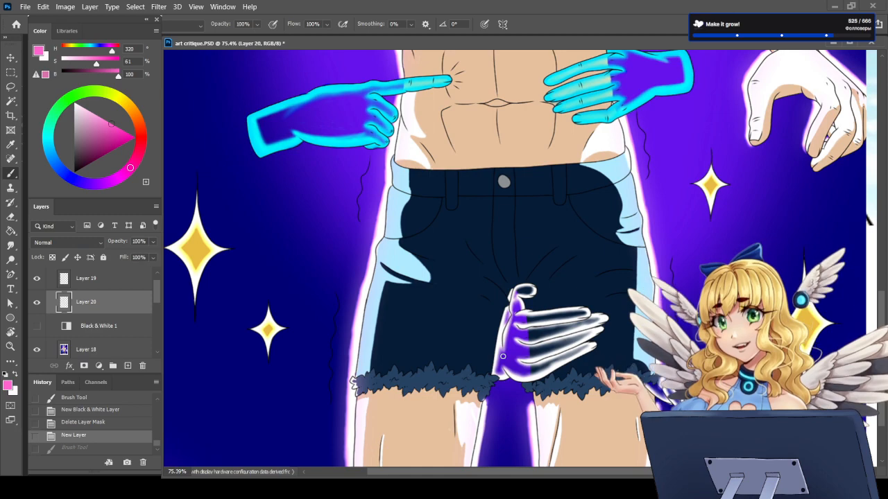
Step: Examine the full-body drawing as a whole and up close around the head and shoulders
{"action": "scroll", "coordinate": [503, 356], "scroll_direction": "down", "scroll_amount": 6}
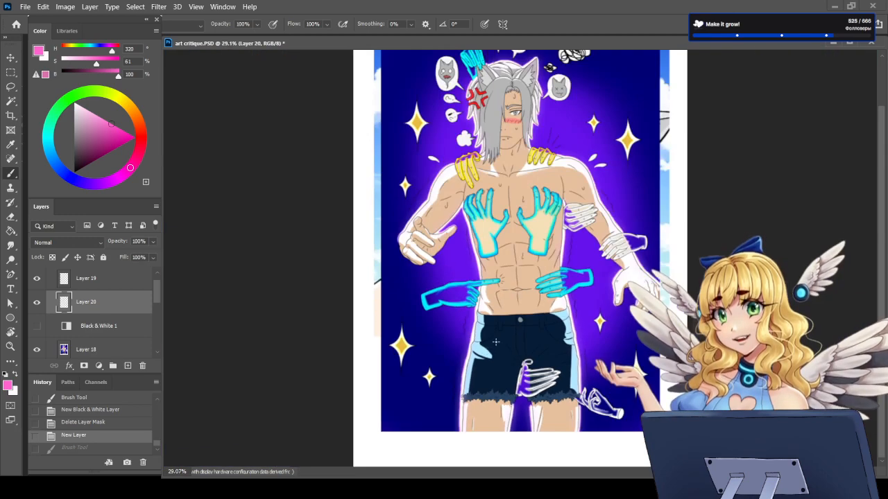
{"action": "scroll", "coordinate": [520, 342], "scroll_direction": "down", "scroll_amount": 2}
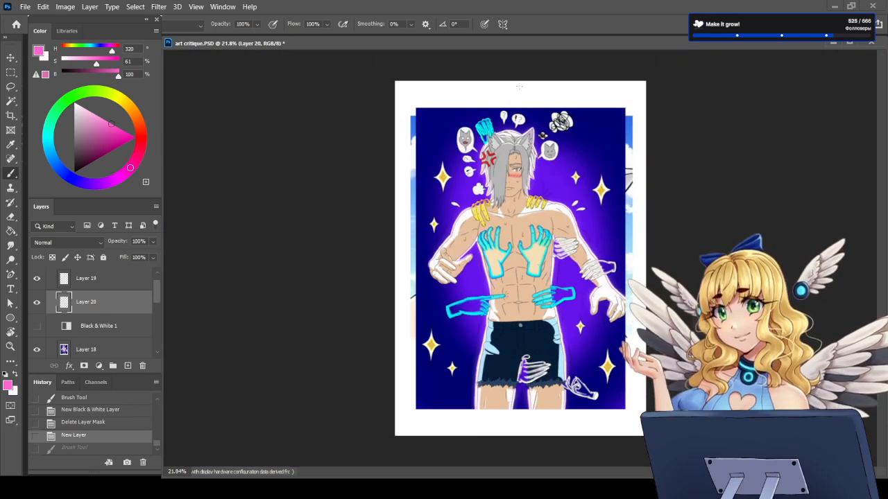
{"action": "scroll", "coordinate": [520, 166], "scroll_direction": "up", "scroll_amount": 2}
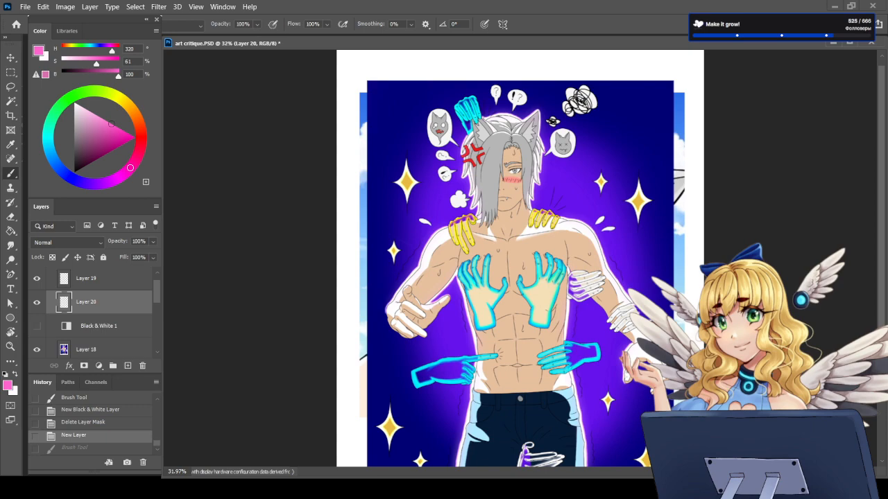
{"action": "scroll", "coordinate": [516, 138], "scroll_direction": "up", "scroll_amount": 9}
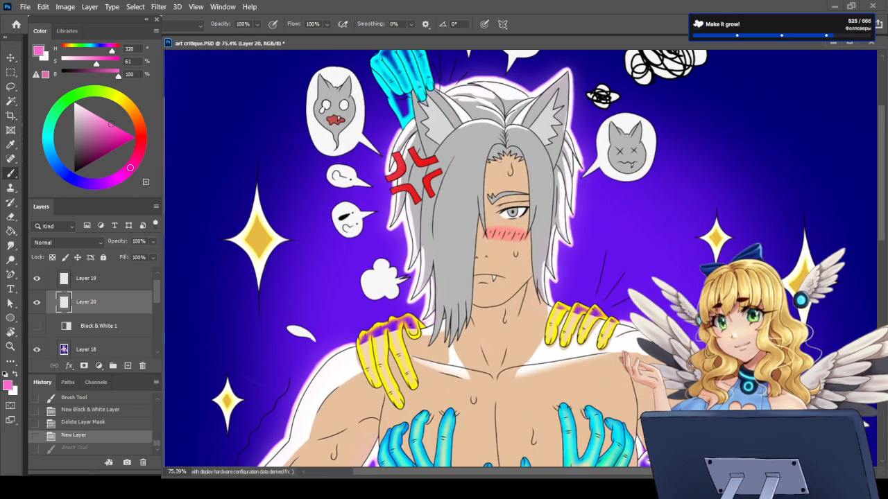
{"action": "scroll", "coordinate": [510, 171], "scroll_direction": "down", "scroll_amount": 9}
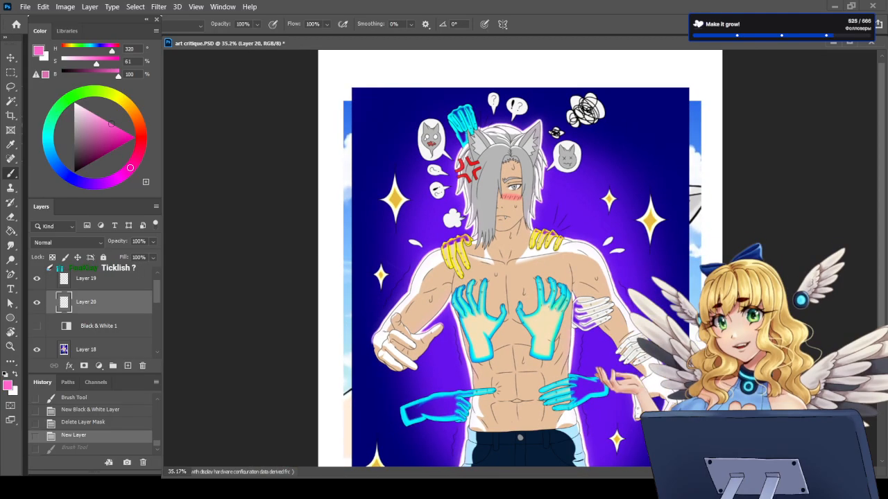
{"action": "scroll", "coordinate": [521, 257], "scroll_direction": "down", "scroll_amount": 2}
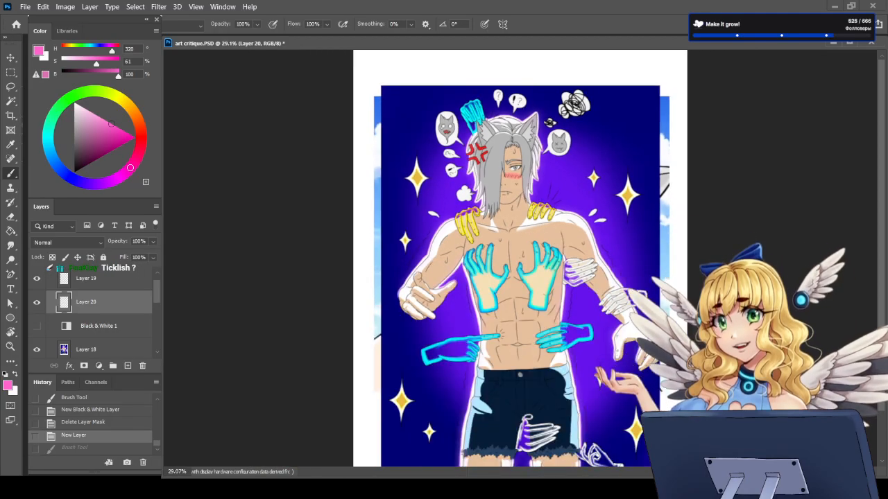
{"action": "scroll", "coordinate": [519, 176], "scroll_direction": "up", "scroll_amount": 2}
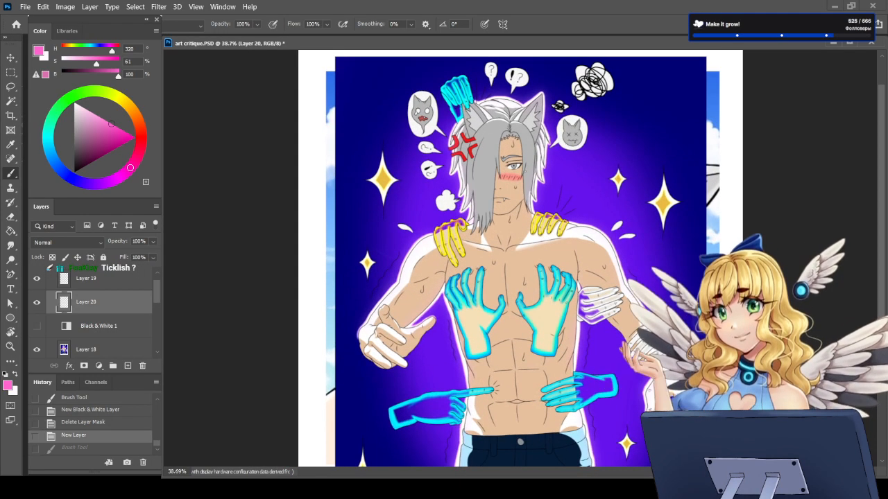
Step: Sample the skin and grey hair colours from the character and set Layer 20's blend mode to Multiply
{"action": "left_click", "coordinate": [16, 374]}
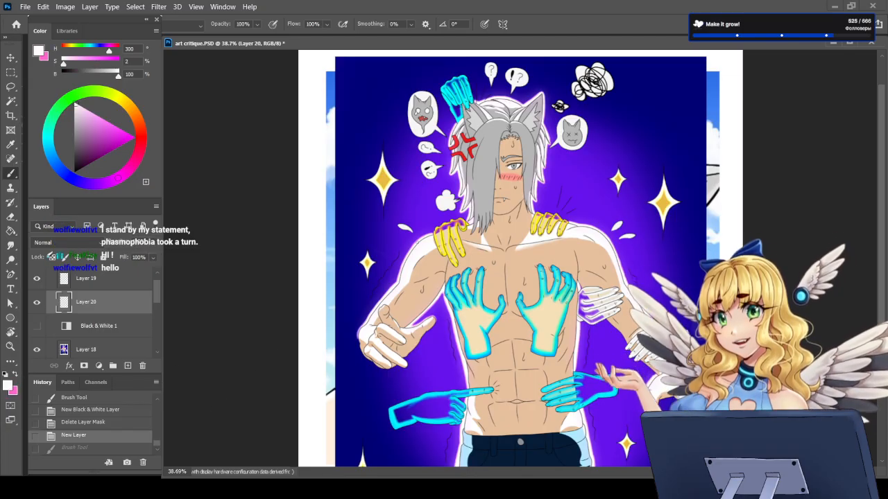
{"action": "scroll", "coordinate": [538, 206], "scroll_direction": "up", "scroll_amount": 4}
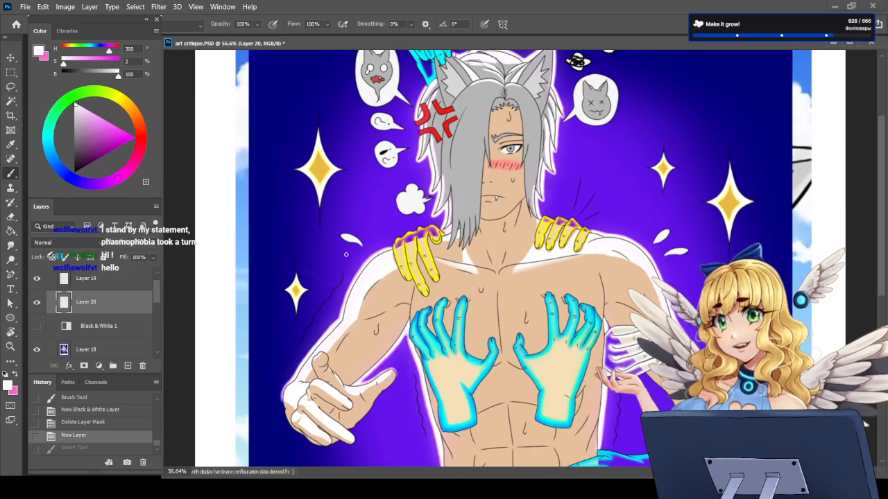
{"action": "key", "text": "i"}
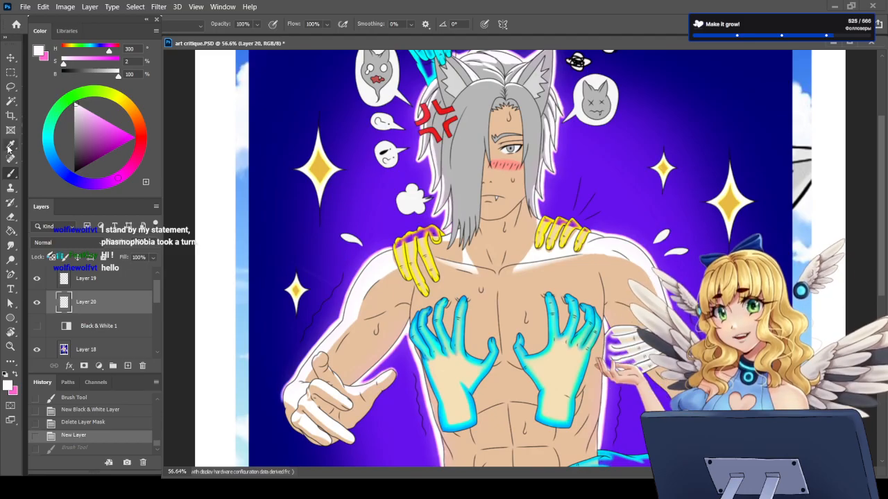
{"action": "left_click", "coordinate": [392, 291]}
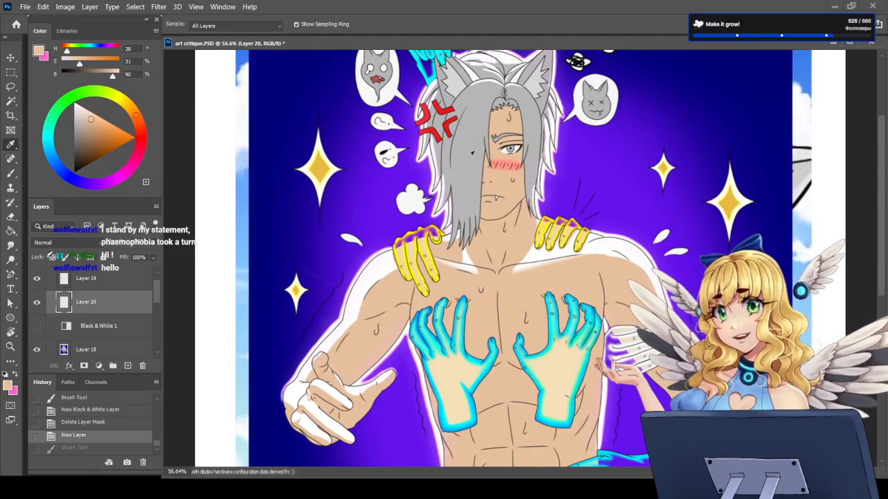
{"action": "left_click", "coordinate": [464, 193]}
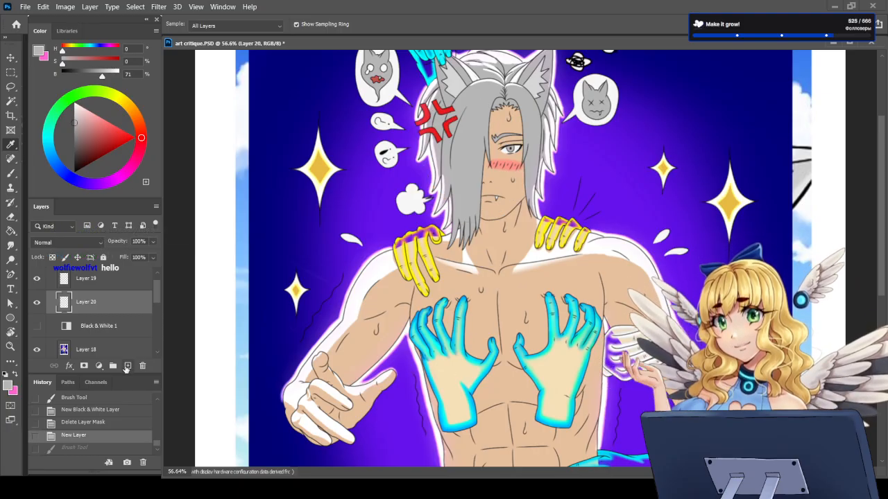
{"action": "left_click", "coordinate": [61, 242]}
{"action": "left_click", "coordinate": [46, 167]}
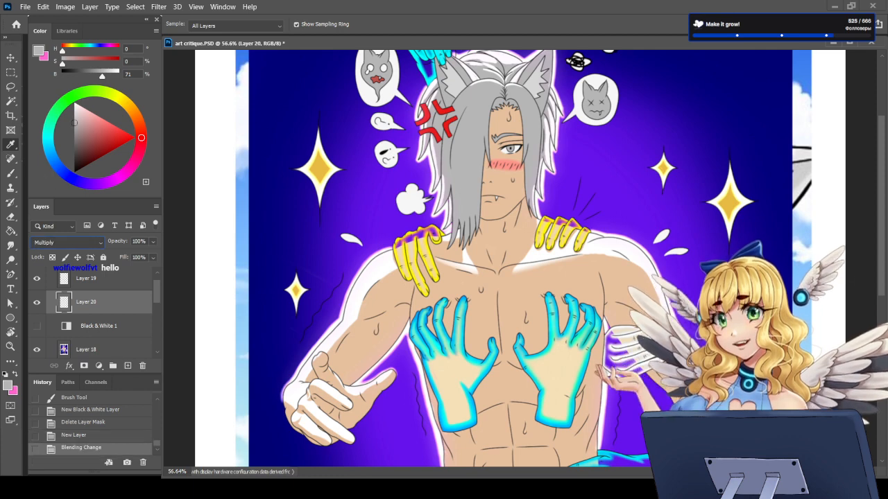
Step: Try a muted reddish-brown shadow stroke (H 11, S 33, B 64) on the neck below the chin
{"action": "key", "text": "b"}
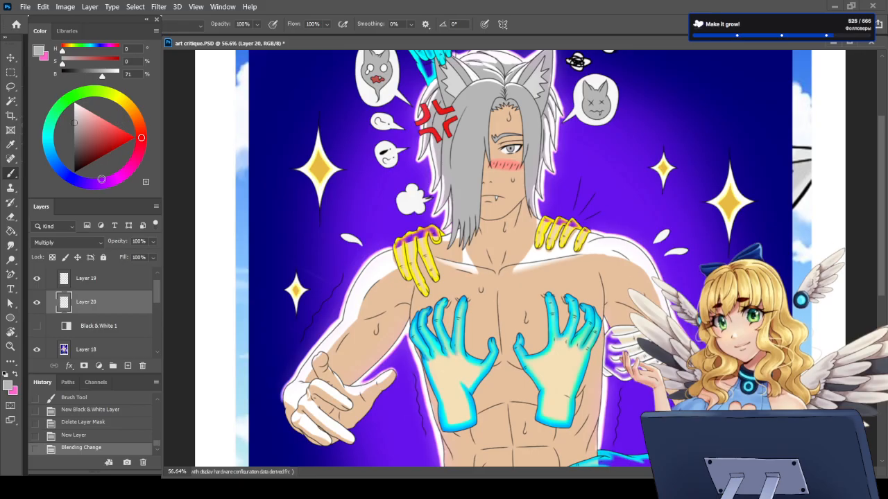
{"action": "left_click", "coordinate": [140, 129]}
{"action": "left_click", "coordinate": [80, 123]}
{"action": "left_click_drag", "start_coordinate": [81, 122], "coordinate": [87, 135]}
{"action": "scroll", "coordinate": [68, 243], "scroll_direction": "down", "scroll_amount": 6}
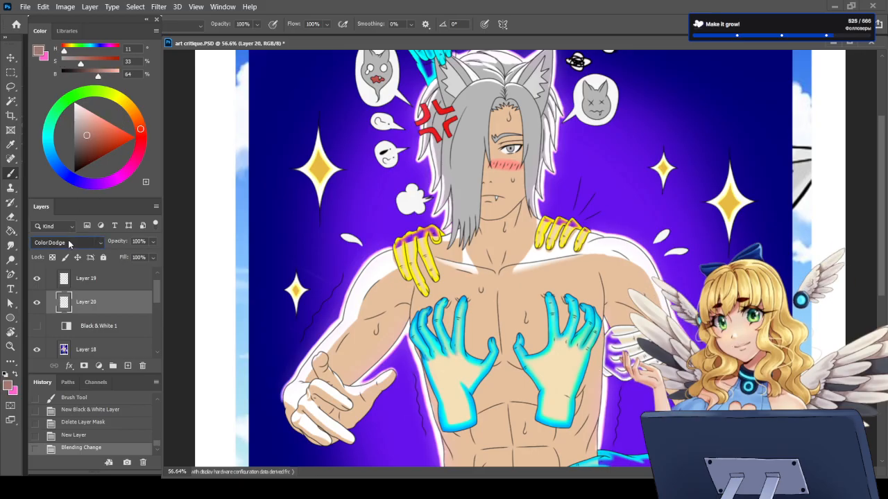
{"action": "scroll", "coordinate": [68, 243], "scroll_direction": "up", "scroll_amount": 6}
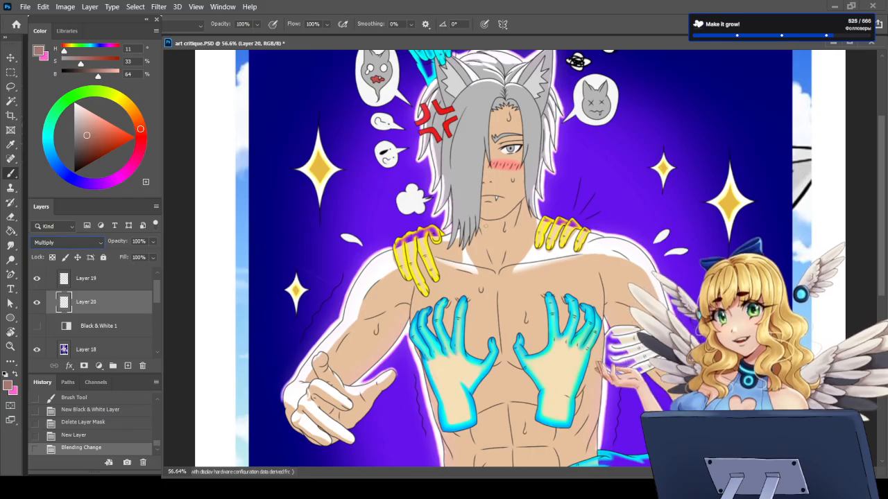
{"action": "left_click_drag", "start_coordinate": [483, 223], "coordinate": [489, 251]}
{"action": "key", "text": "ctrl+z"}
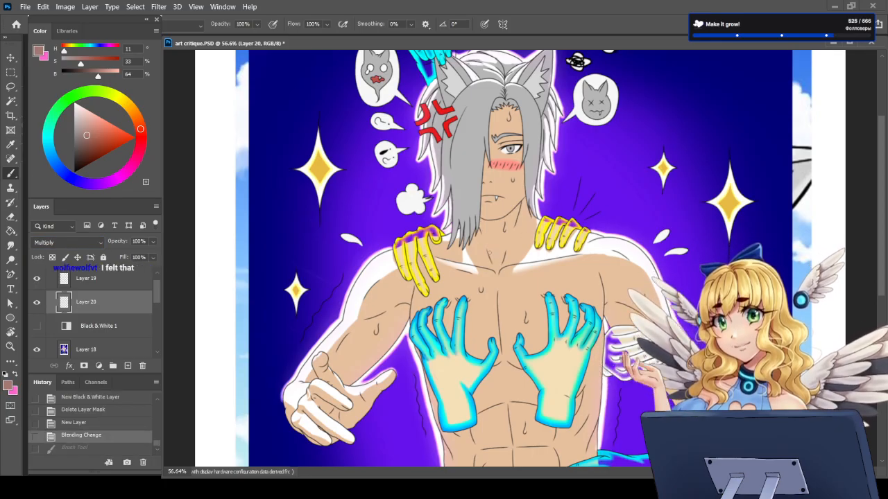
Step: Shade the neck below the chin in salmon pink (H 3, S 38, B 90) and clean the shadow's edges with the DG_PureSolid eraser
{"action": "left_click_drag", "start_coordinate": [141, 128], "coordinate": [95, 122]}
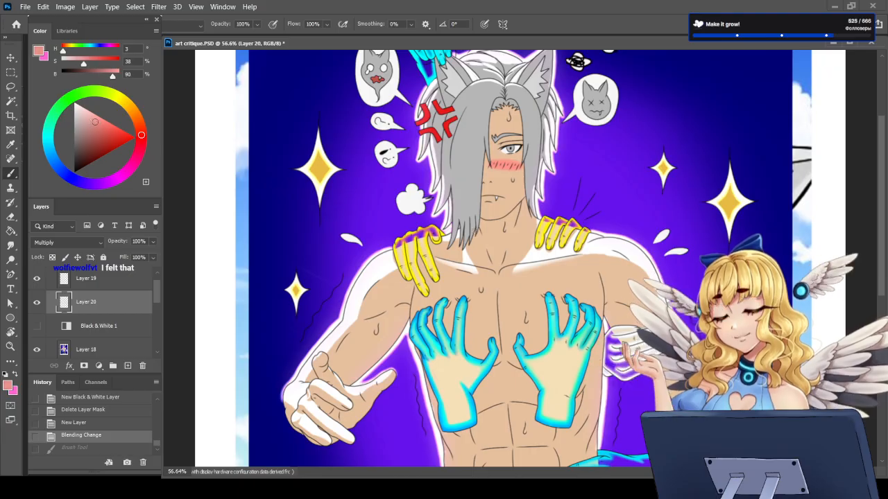
{"action": "mouse_move", "coordinate": [479, 219]}
{"action": "left_mouse_down"}
{"action": "mouse_move", "coordinate": [493, 251]}
{"action": "mouse_move", "coordinate": [512, 232]}
{"action": "mouse_move", "coordinate": [497, 261]}
{"action": "mouse_move", "coordinate": [525, 210]}
{"action": "mouse_move", "coordinate": [485, 223]}
{"action": "mouse_move", "coordinate": [497, 221]}
{"action": "mouse_move", "coordinate": [494, 254]}
{"action": "mouse_move", "coordinate": [512, 223]}
{"action": "mouse_move", "coordinate": [501, 239]}
{"action": "mouse_move", "coordinate": [512, 223]}
{"action": "mouse_move", "coordinate": [495, 226]}
{"action": "left_mouse_up"}
{"action": "key", "text": "e"}
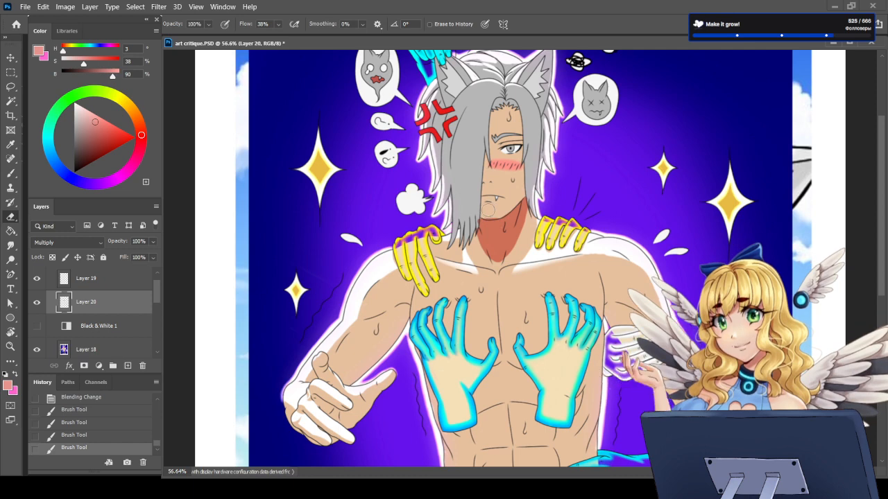
{"action": "key", "text": "F5"}
{"action": "left_click", "coordinate": [221, 41]}
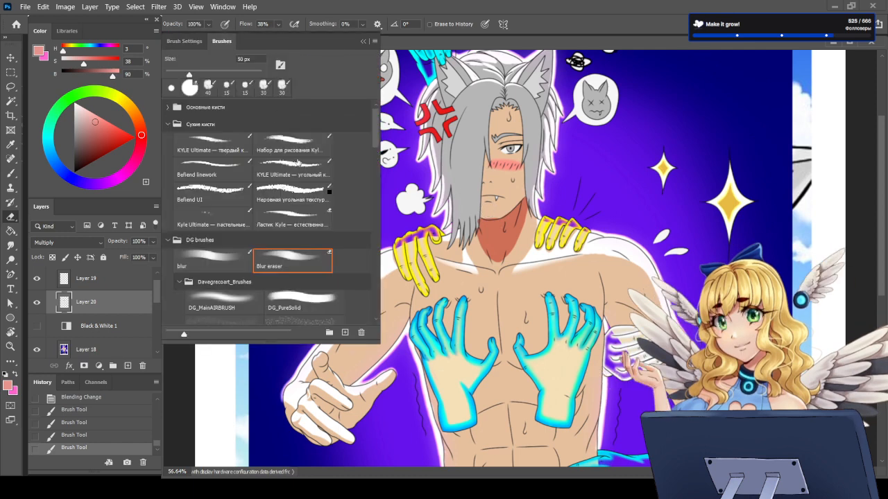
{"action": "left_click", "coordinate": [304, 301]}
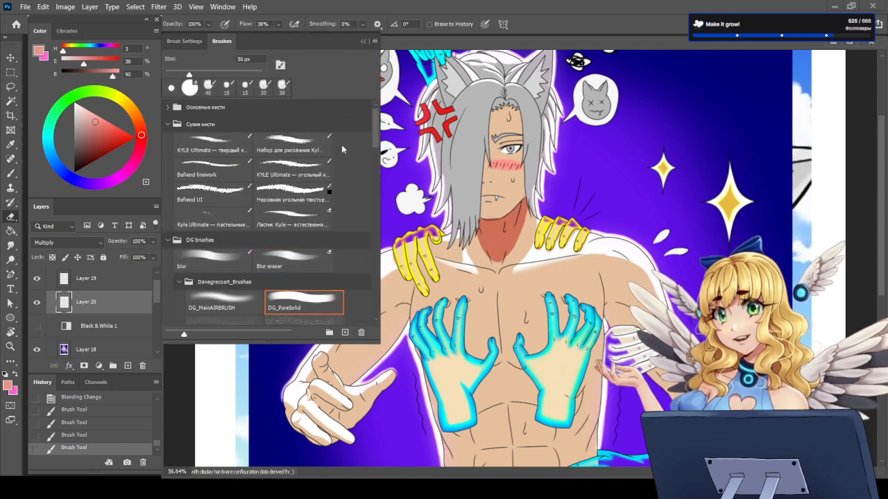
{"action": "key", "text": "F5"}
{"action": "scroll", "coordinate": [488, 134], "scroll_direction": "up", "scroll_amount": 2}
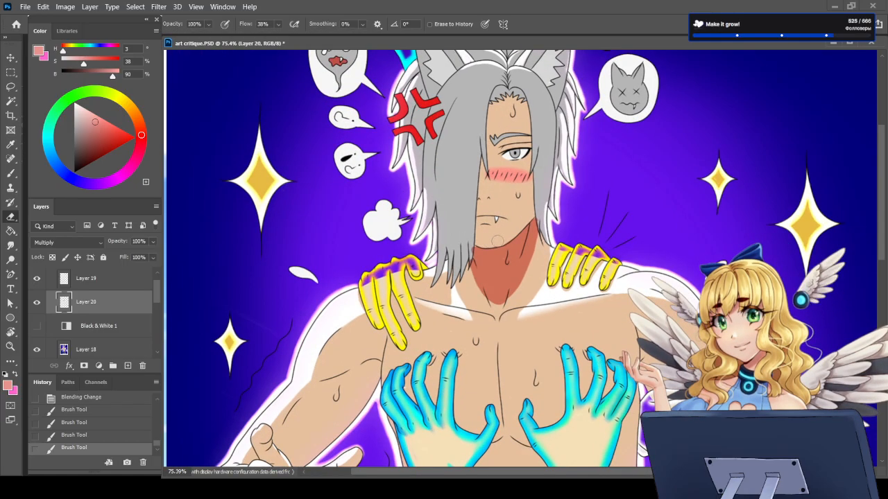
{"action": "left_click_drag", "start_coordinate": [496, 240], "coordinate": [484, 238]}
{"action": "left_click", "coordinate": [457, 290]}
Step: Paint salmon-pink shadows on the palm, thumb and finger undersides of the character's outstretched bare hand beside the cyan hands
{"action": "key", "text": "b"}
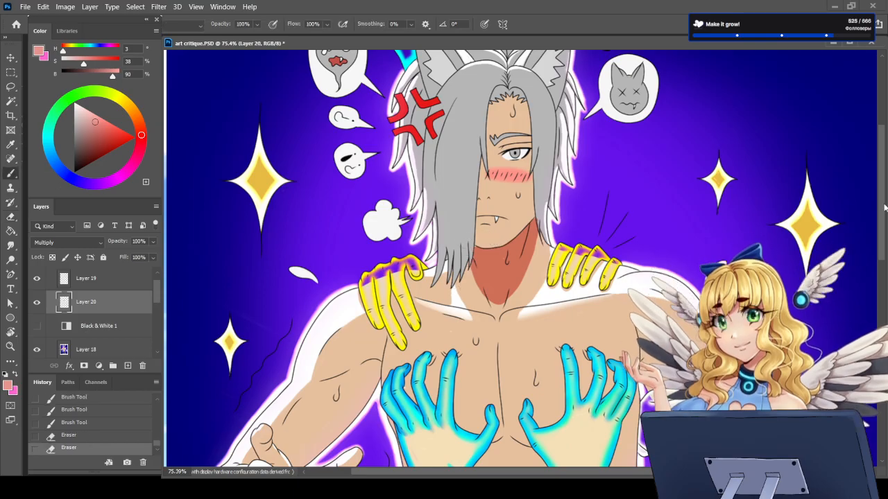
{"action": "scroll", "coordinate": [456, 291], "scroll_direction": "down", "scroll_amount": 5}
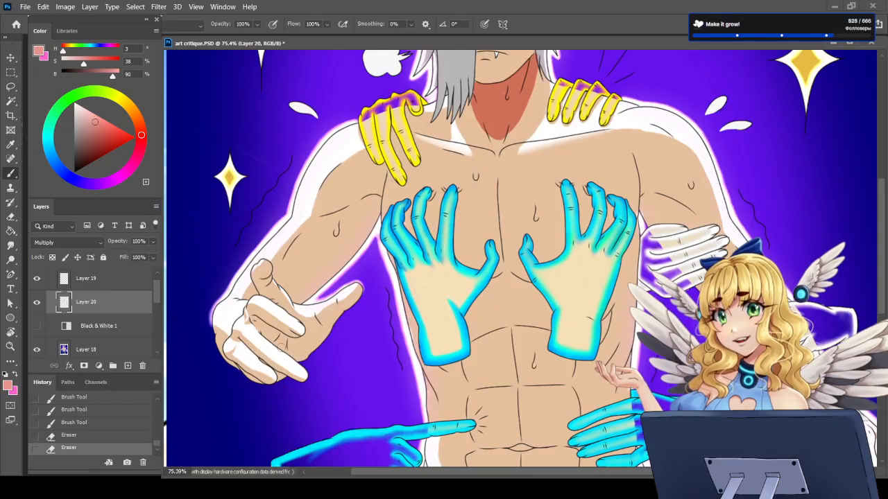
{"action": "mouse_move", "coordinate": [261, 328]}
{"action": "left_mouse_down"}
{"action": "mouse_move", "coordinate": [281, 336]}
{"action": "mouse_move", "coordinate": [276, 348]}
{"action": "mouse_move", "coordinate": [294, 355]}
{"action": "mouse_move", "coordinate": [269, 339]}
{"action": "mouse_move", "coordinate": [303, 347]}
{"action": "mouse_move", "coordinate": [300, 357]}
{"action": "mouse_move", "coordinate": [314, 339]}
{"action": "mouse_move", "coordinate": [302, 333]}
{"action": "left_mouse_up"}
{"action": "left_click_drag", "start_coordinate": [317, 348], "coordinate": [357, 293]}
{"action": "left_click_drag", "start_coordinate": [259, 269], "coordinate": [294, 316]}
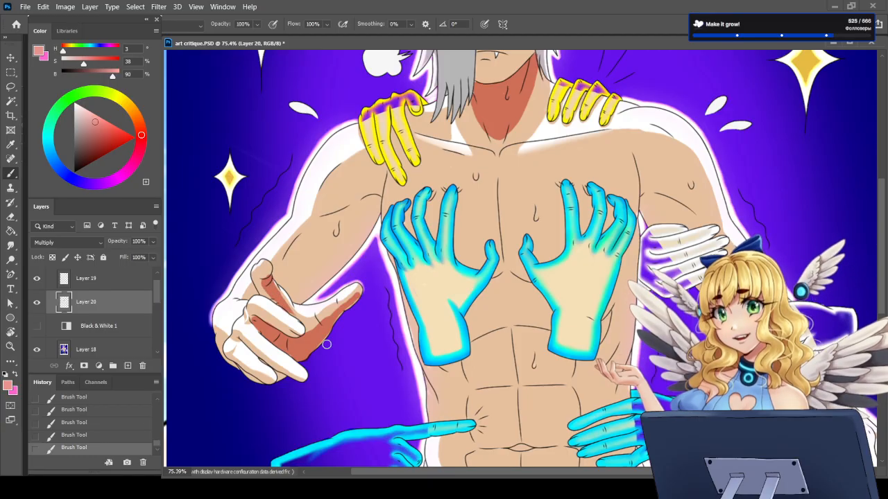
{"action": "left_click_drag", "start_coordinate": [280, 379], "coordinate": [285, 377]}
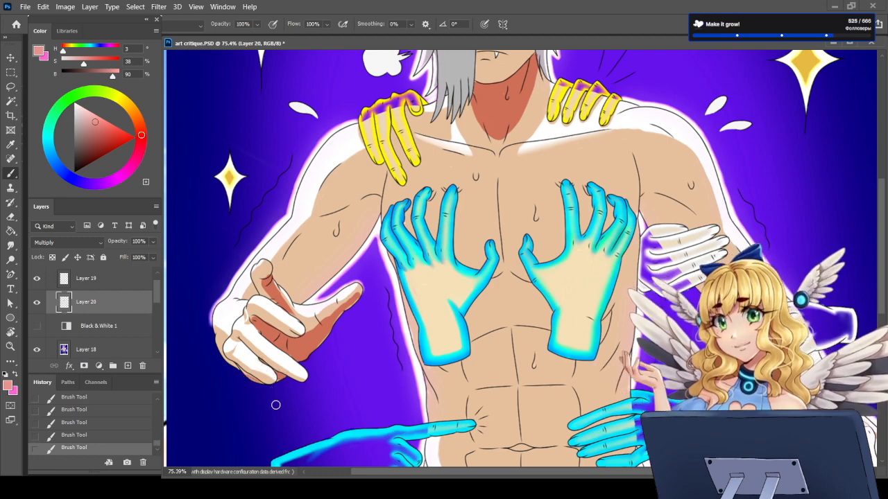
Step: Compare the drawing with and without the neck and hand shadows by toggling Layer 20's visibility
{"action": "key", "text": "ctrl+0"}
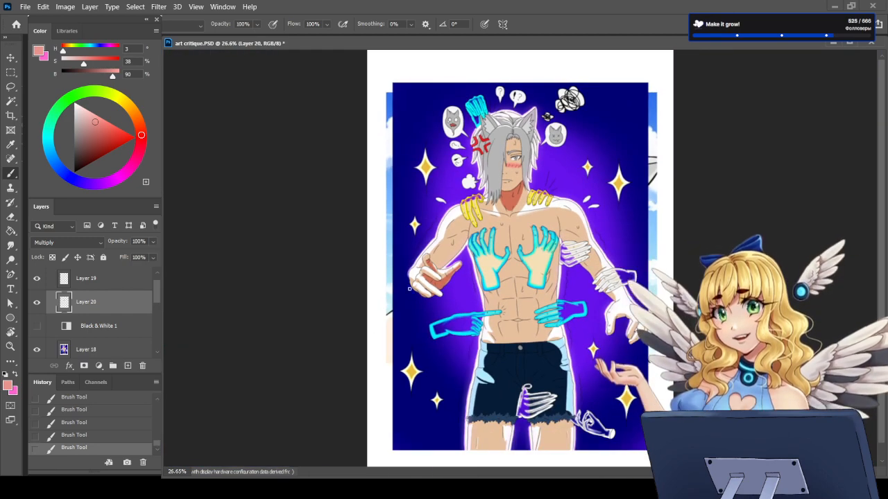
{"action": "scroll", "coordinate": [356, 276], "scroll_direction": "up", "scroll_amount": 10}
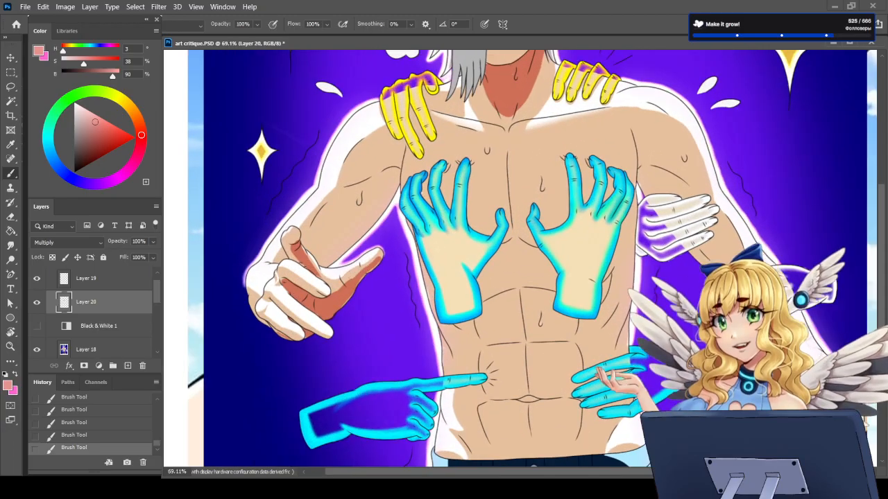
{"action": "scroll", "coordinate": [368, 274], "scroll_direction": "down", "scroll_amount": 8}
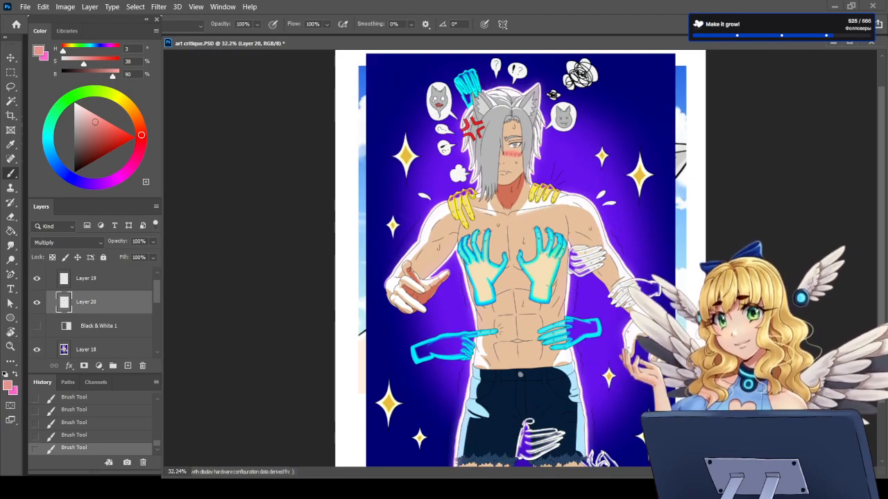
{"action": "scroll", "coordinate": [519, 144], "scroll_direction": "up", "scroll_amount": 4}
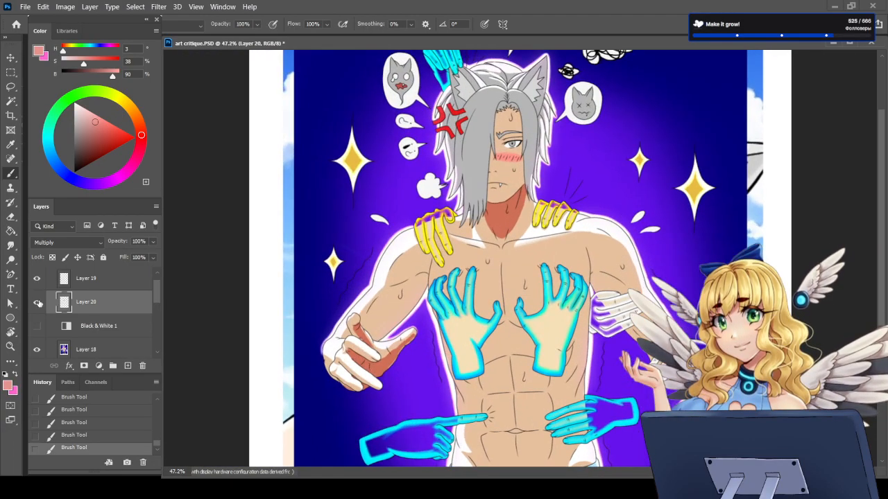
{"action": "left_click", "coordinate": [38, 303]}
{"action": "left_click", "coordinate": [38, 303]}
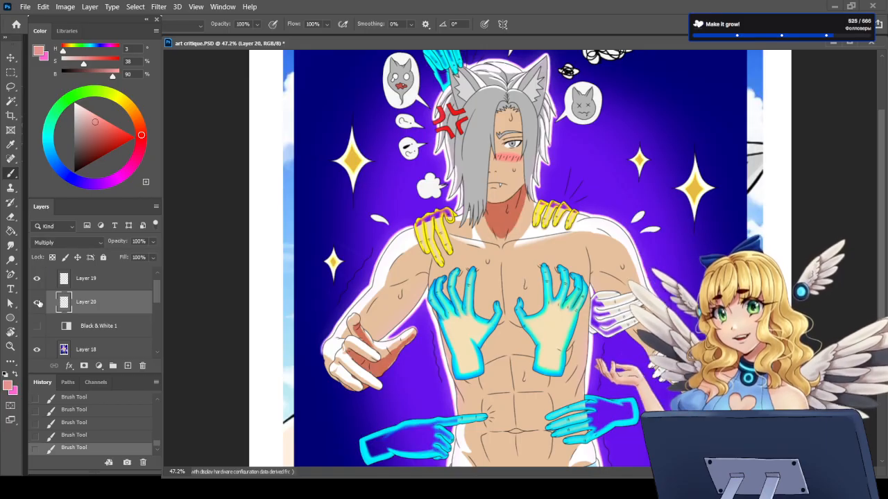
{"action": "left_click", "coordinate": [38, 303]}
{"action": "left_click", "coordinate": [38, 303]}
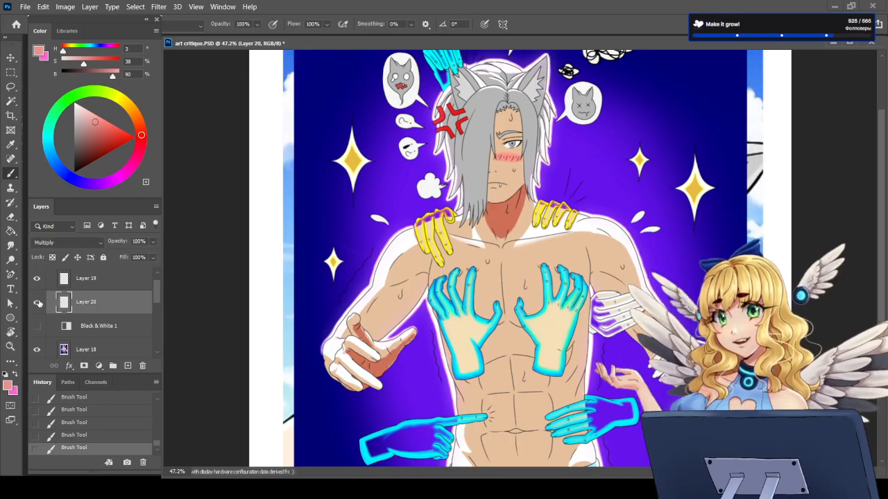
Step: Repeatedly hide and show Layer 20 to examine how the neck and hand shadows change the drawing's depth
{"action": "left_click", "coordinate": [39, 303]}
{"action": "left_click", "coordinate": [38, 303]}
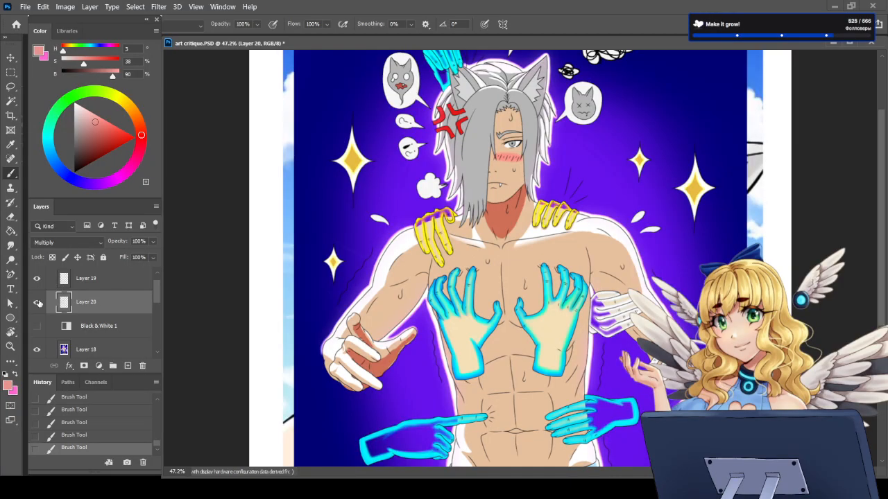
{"action": "left_click", "coordinate": [38, 303]}
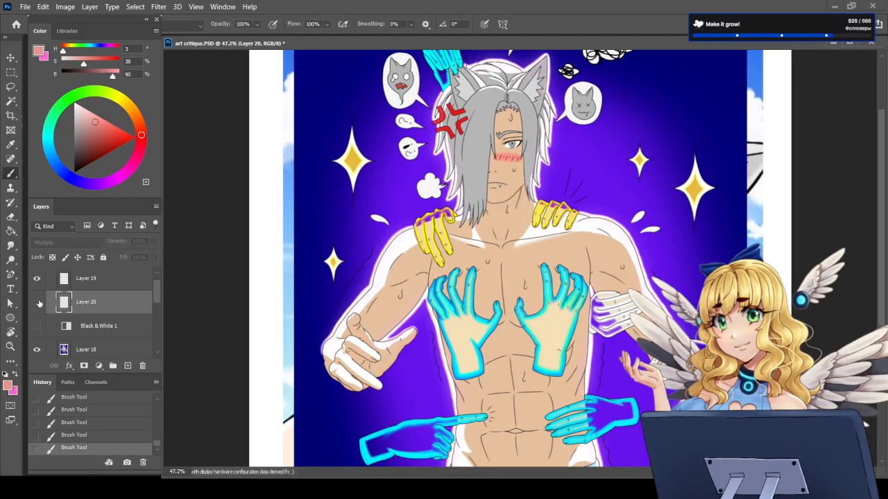
{"action": "left_click", "coordinate": [38, 303]}
{"action": "left_click", "coordinate": [39, 303]}
{"action": "left_click", "coordinate": [38, 303]}
{"action": "left_click", "coordinate": [38, 303]}
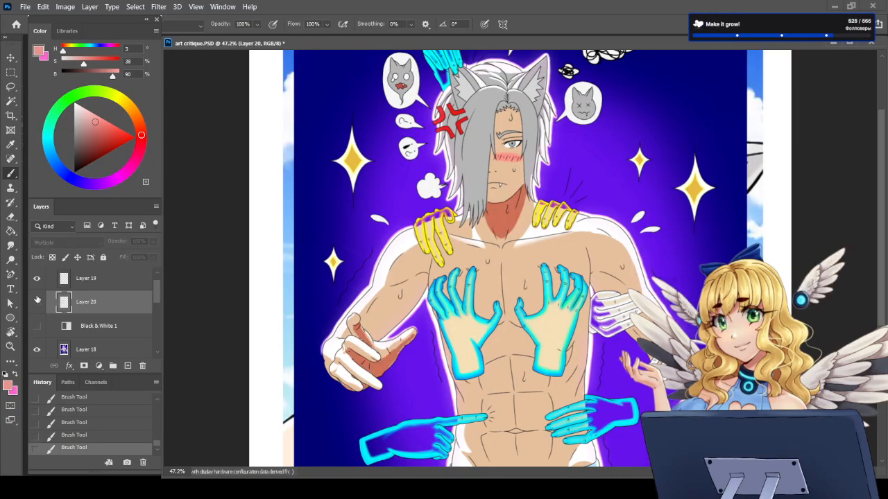
{"action": "left_click", "coordinate": [37, 301]}
Step: Paint a salmon-pink Multiply shadow along the top of the forehead, just beneath the hairline
{"action": "scroll", "coordinate": [503, 87], "scroll_direction": "up", "scroll_amount": 5}
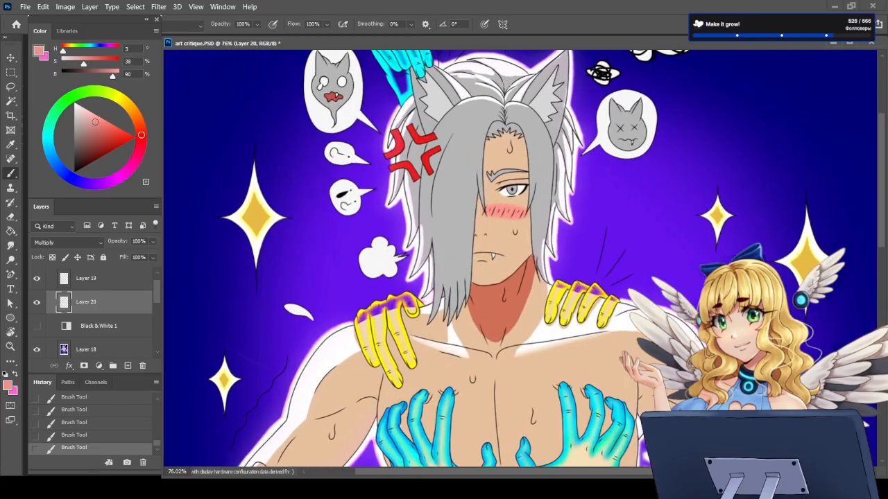
{"action": "mouse_move", "coordinate": [494, 154]}
{"action": "left_mouse_down"}
{"action": "mouse_move", "coordinate": [478, 173]}
{"action": "mouse_move", "coordinate": [502, 174]}
{"action": "mouse_move", "coordinate": [475, 180]}
{"action": "mouse_move", "coordinate": [509, 178]}
{"action": "mouse_move", "coordinate": [491, 155]}
{"action": "left_mouse_up"}
{"action": "left_click_drag", "start_coordinate": [517, 159], "coordinate": [536, 179]}
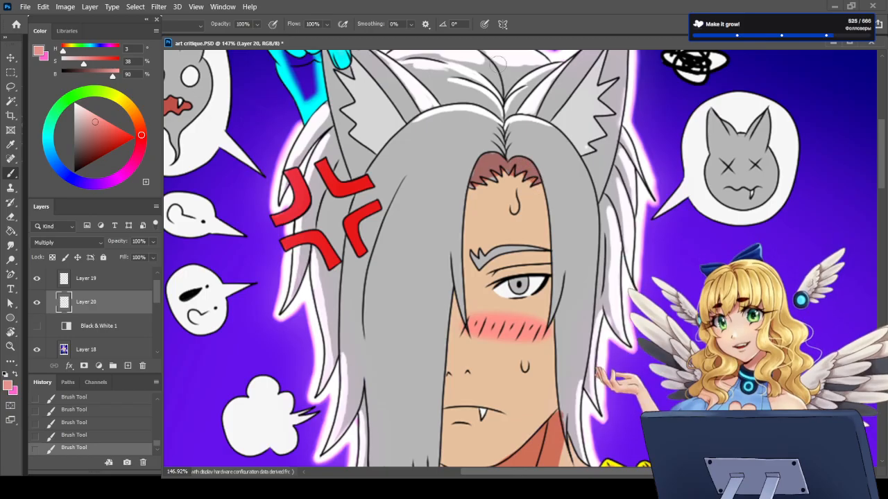
{"action": "scroll", "coordinate": [509, 181], "scroll_direction": "down", "scroll_amount": 6}
{"action": "scroll", "coordinate": [380, 202], "scroll_direction": "down", "scroll_amount": 3}
{"action": "scroll", "coordinate": [380, 202], "scroll_direction": "up", "scroll_amount": 4}
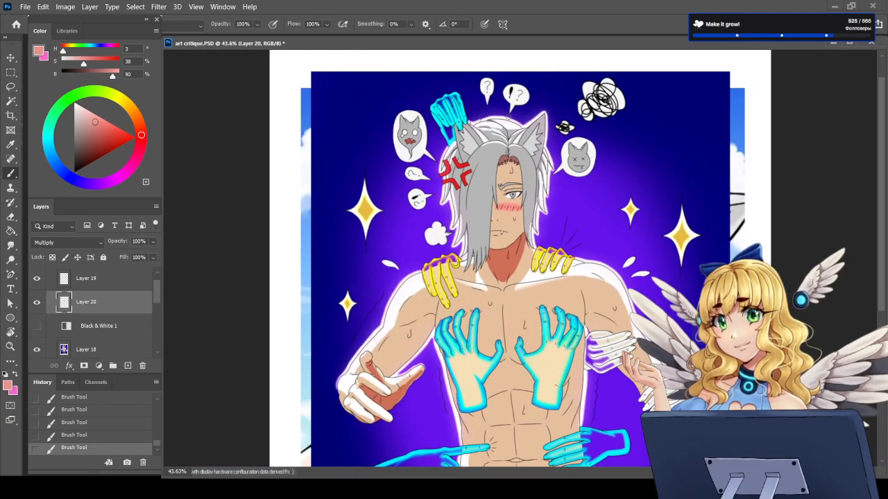
Step: Compare the whole figure with and without Layer 20's forehead, neck and hand shadows, both close up and at full view
{"action": "left_click", "coordinate": [39, 306]}
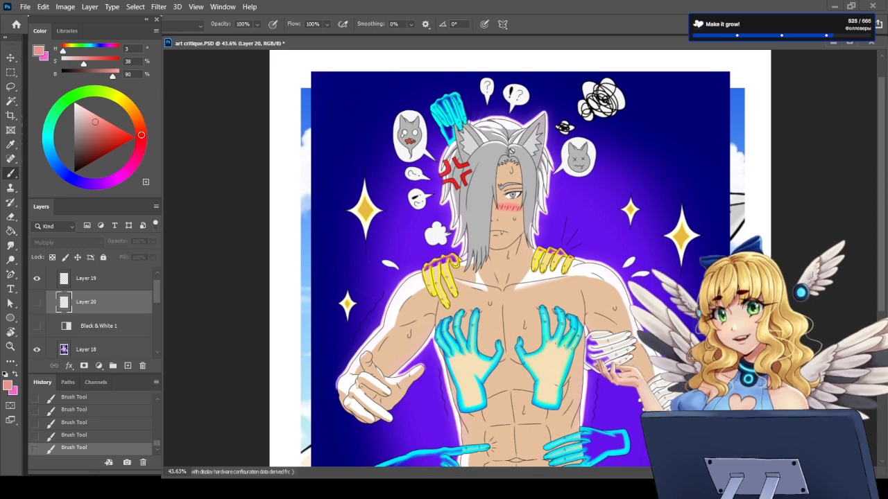
{"action": "left_click", "coordinate": [36, 302]}
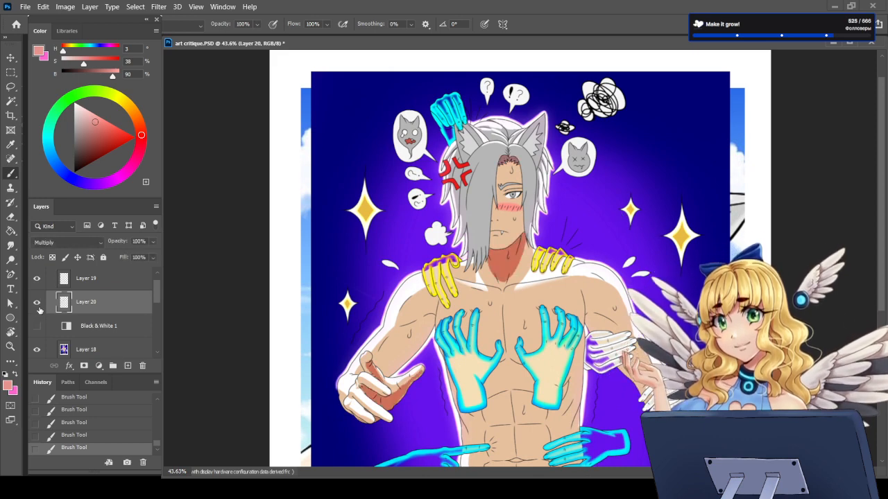
{"action": "scroll", "coordinate": [520, 173], "scroll_direction": "down", "scroll_amount": 2}
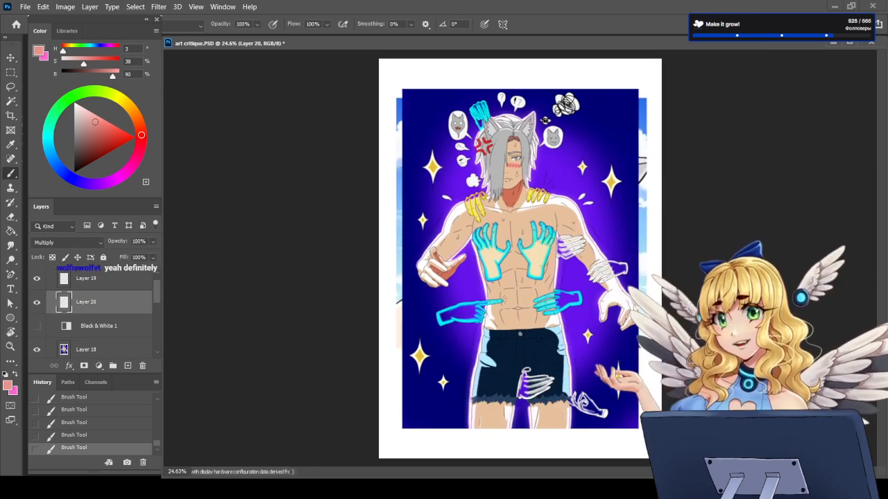
{"action": "scroll", "coordinate": [521, 157], "scroll_direction": "up", "scroll_amount": 2}
{"action": "scroll", "coordinate": [519, 146], "scroll_direction": "up", "scroll_amount": 1}
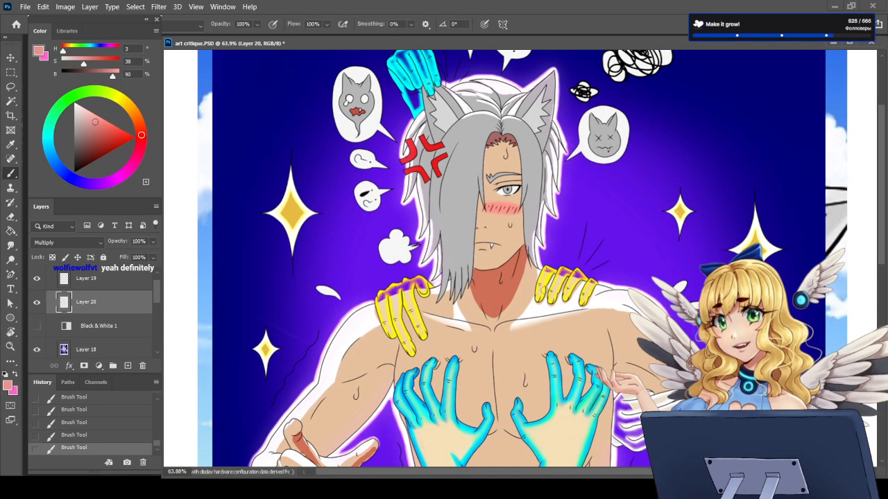
{"action": "scroll", "coordinate": [512, 191], "scroll_direction": "down", "scroll_amount": 3}
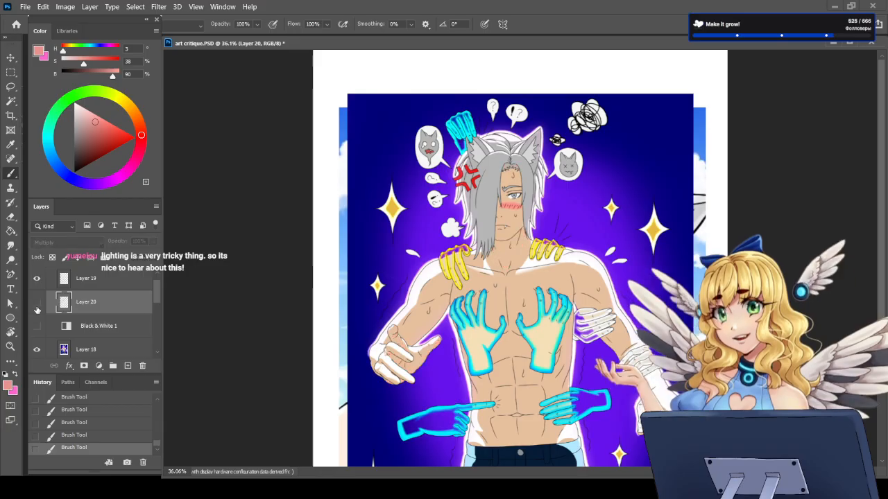
{"action": "scroll", "coordinate": [527, 303], "scroll_direction": "down", "scroll_amount": 3}
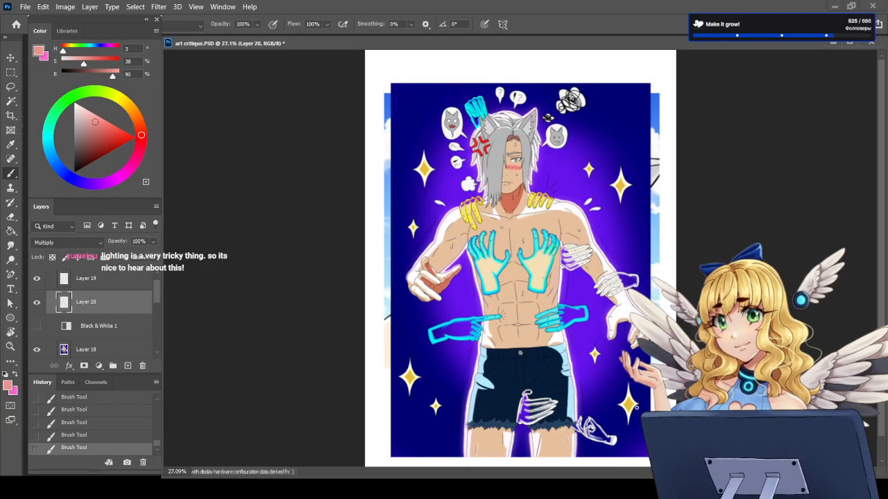
{"action": "scroll", "coordinate": [520, 248], "scroll_direction": "up", "scroll_amount": 2}
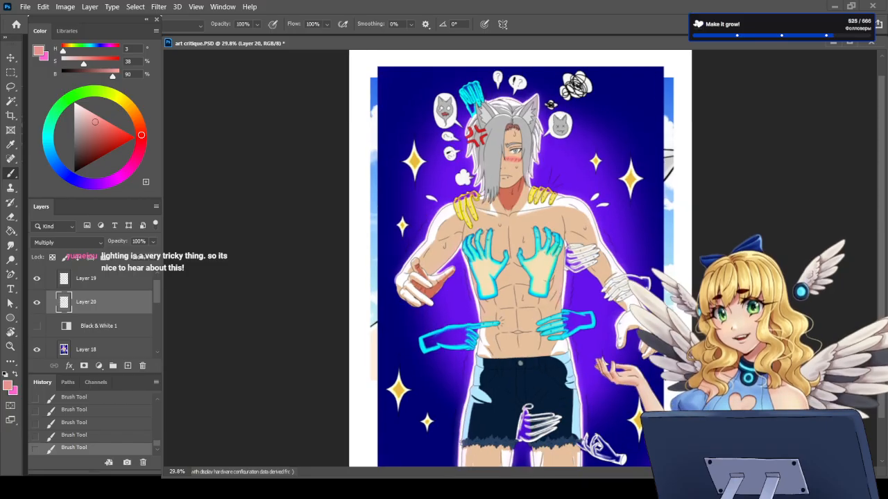
{"action": "scroll", "coordinate": [521, 298], "scroll_direction": "down", "scroll_amount": 1}
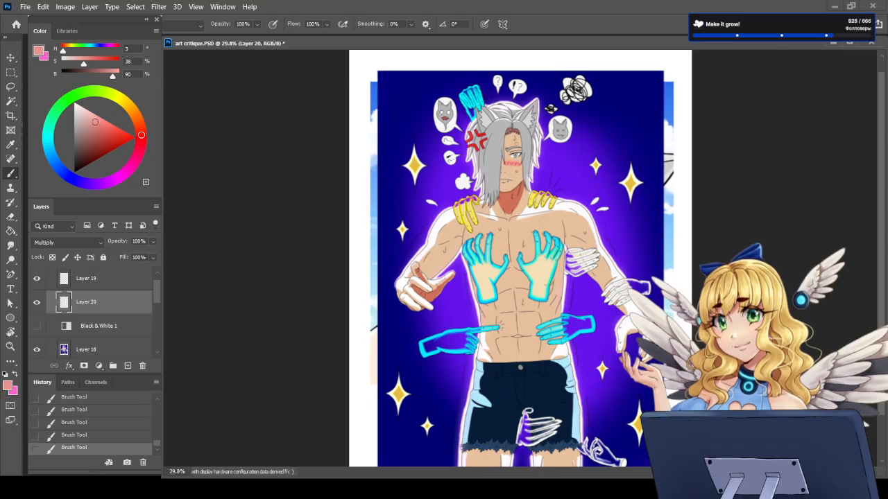
{"action": "scroll", "coordinate": [496, 107], "scroll_direction": "up", "scroll_amount": 3}
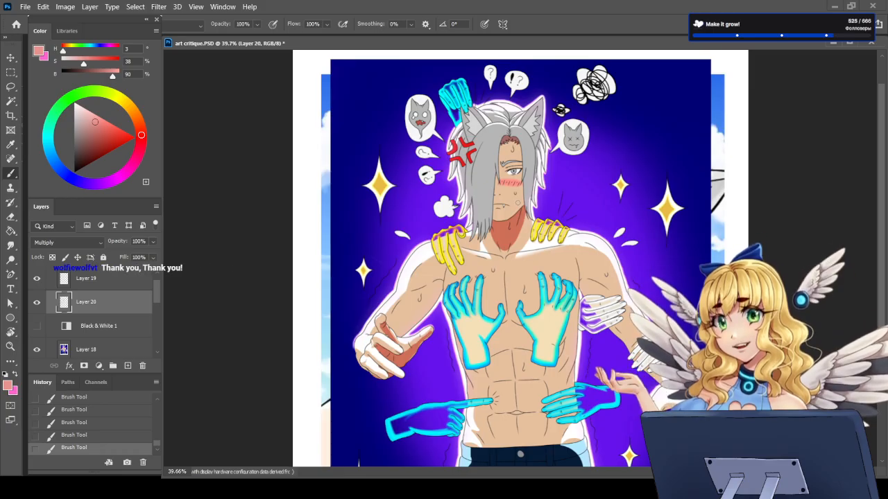
Step: Hide Layers 20 and 18 to review the blue-sky portrait underneath, and show both layers again
{"action": "left_click", "coordinate": [37, 302]}
{"action": "left_click", "coordinate": [37, 350]}
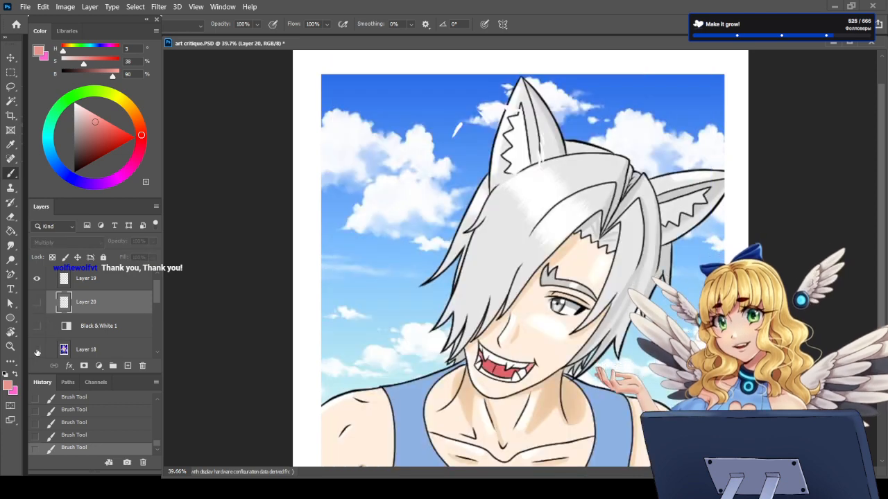
{"action": "key", "text": "ctrl+0"}
{"action": "scroll", "coordinate": [621, 285], "scroll_direction": "down", "scroll_amount": 3}
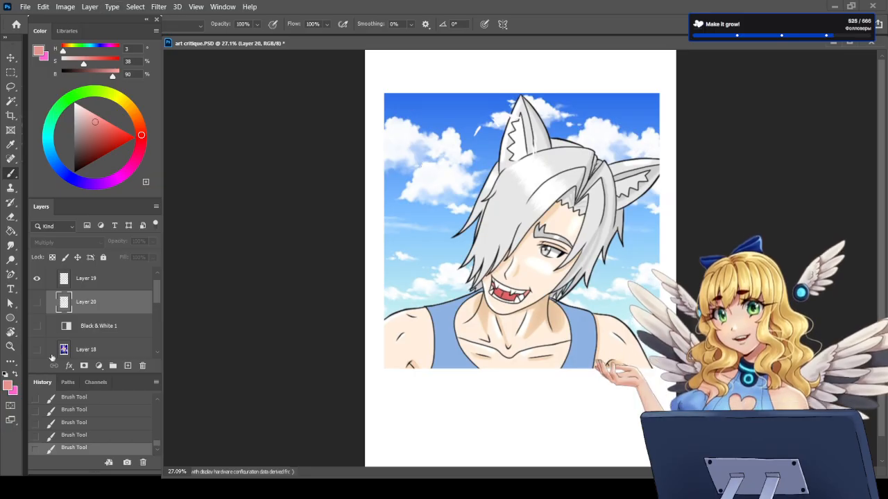
{"action": "left_click", "coordinate": [37, 303]}
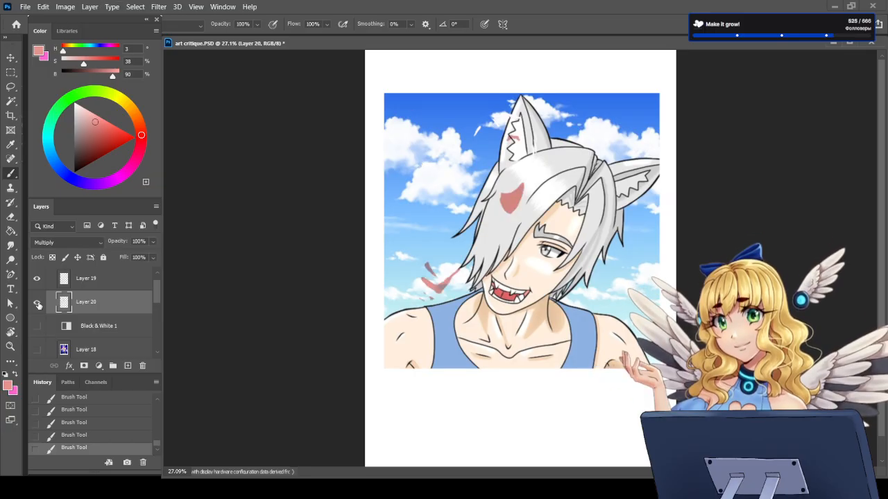
{"action": "left_click", "coordinate": [37, 349]}
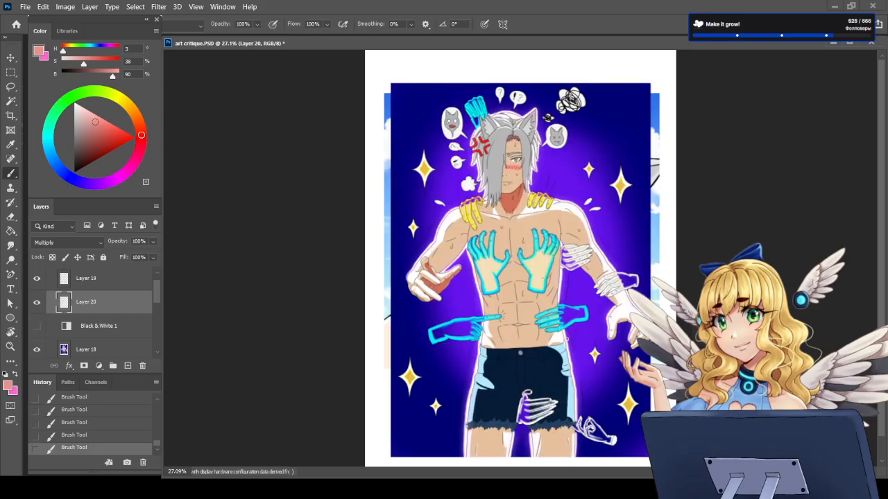
Step: Save the document, and collapse Group 3 and rename it with the artist's nickname
{"action": "key", "text": "ctrl+minus"}
{"action": "key", "text": "ctrl+s"}
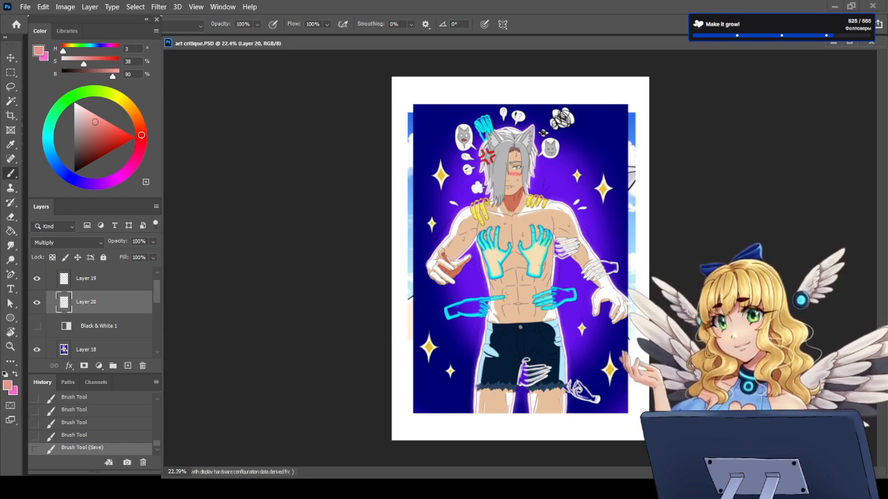
{"action": "scroll", "coordinate": [127, 320], "scroll_direction": "up", "scroll_amount": 1}
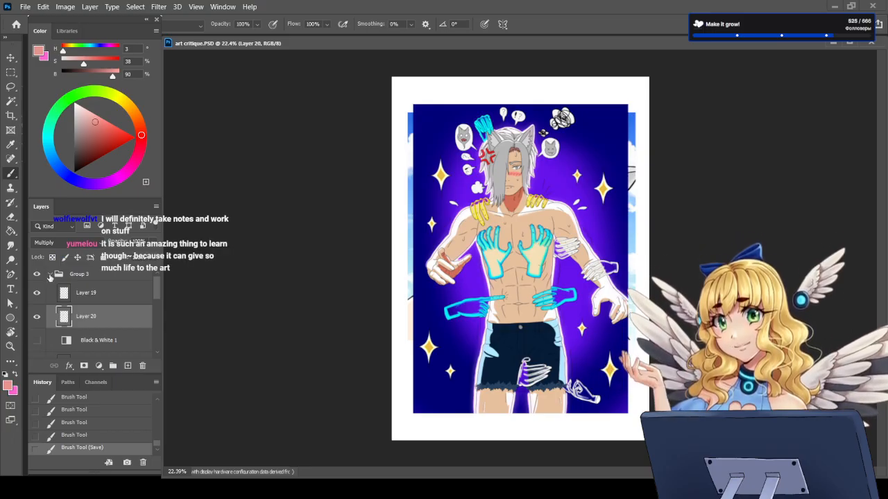
{"action": "left_click", "coordinate": [49, 275]}
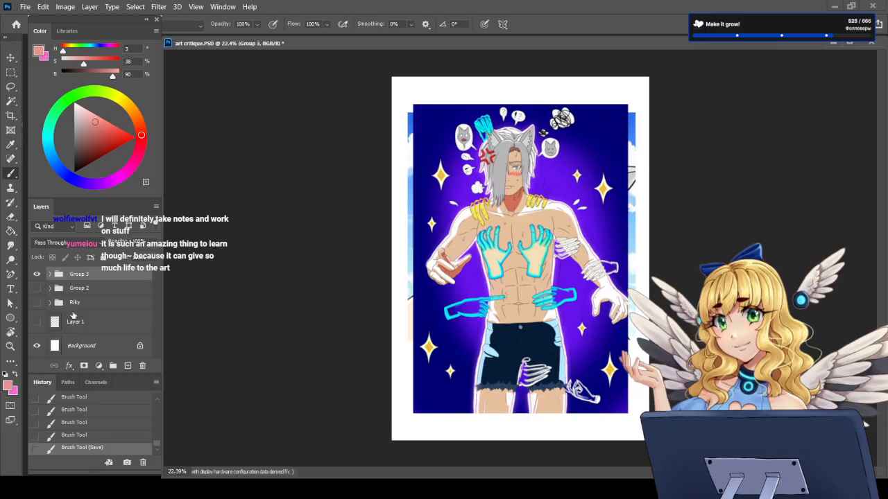
{"action": "double_click", "coordinate": [79, 274]}
{"action": "type", "text": "Wolfie"}
{"action": "key", "text": "Return"}
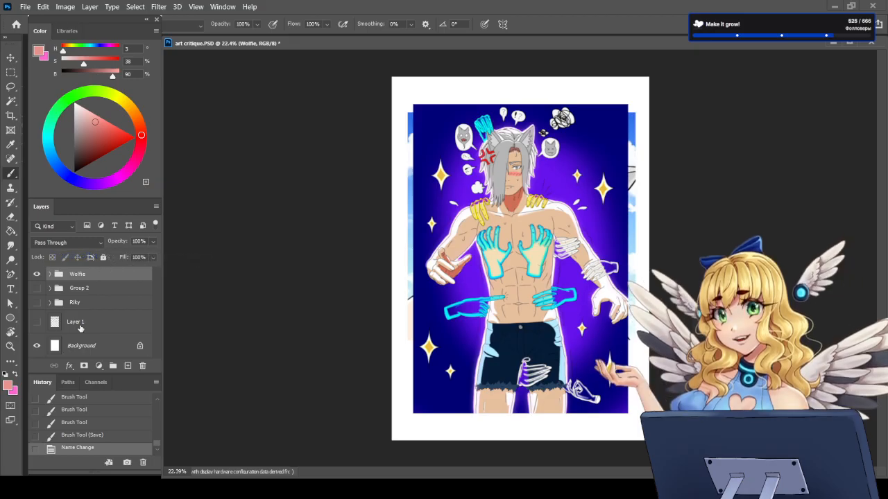
Step: Hide the renamed artwork group and create a new group above it containing an empty layer
{"action": "left_click", "coordinate": [38, 275]}
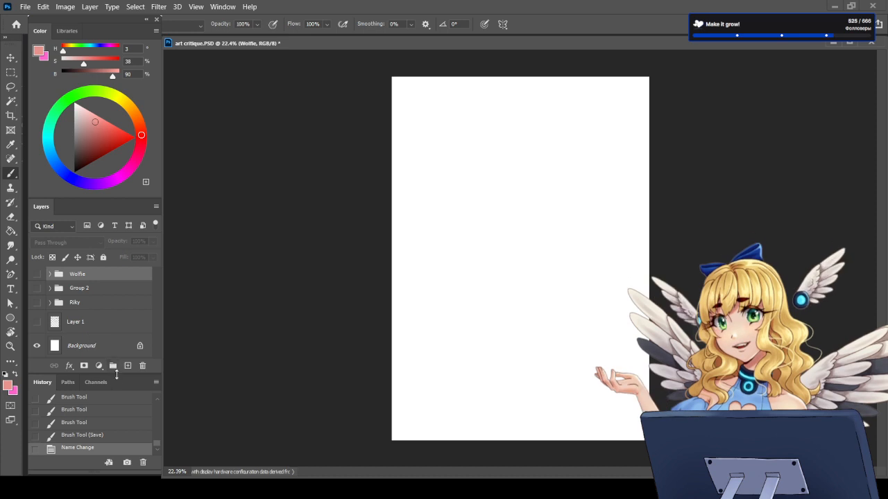
{"action": "left_click", "coordinate": [114, 365]}
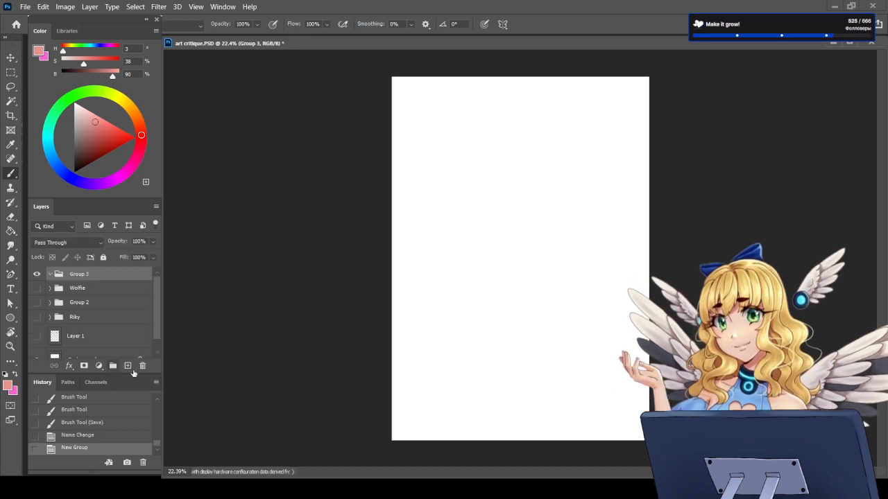
{"action": "left_click", "coordinate": [127, 365]}
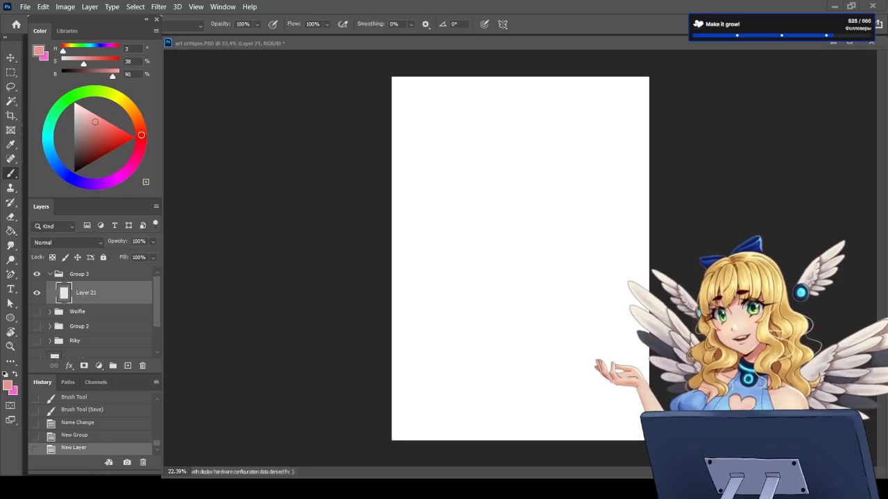
Step: Show the handwritten "Send ART for critique" note on Layer 1 and hide it again
{"action": "scroll", "coordinate": [90, 312], "scroll_direction": "down", "scroll_amount": 3}
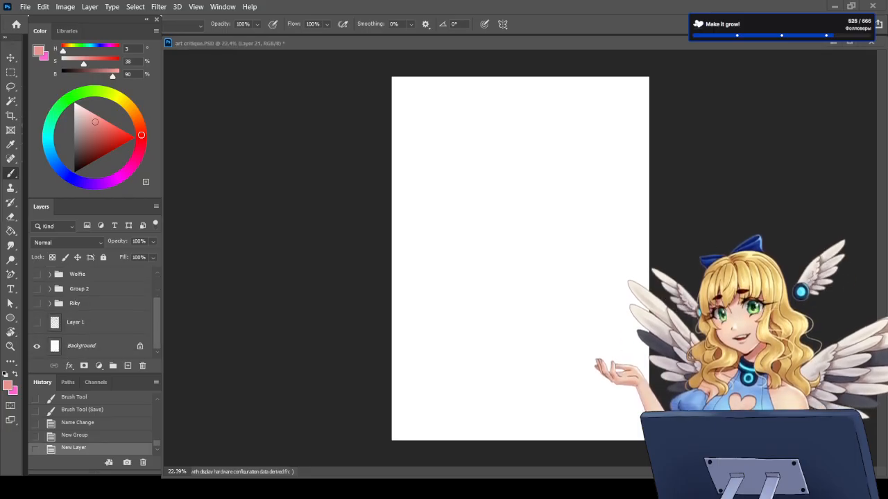
{"action": "left_click", "coordinate": [37, 323]}
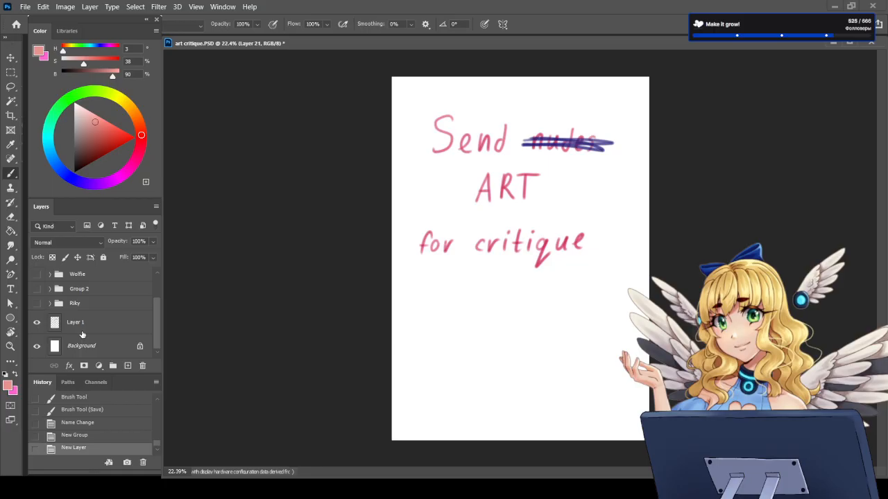
{"action": "left_click", "coordinate": [37, 323]}
{"action": "scroll", "coordinate": [71, 332], "scroll_direction": "up", "scroll_amount": 2}
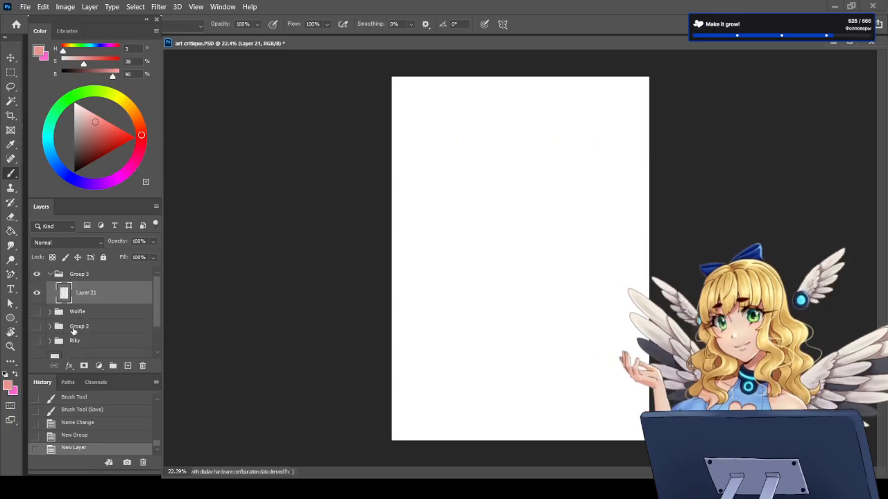
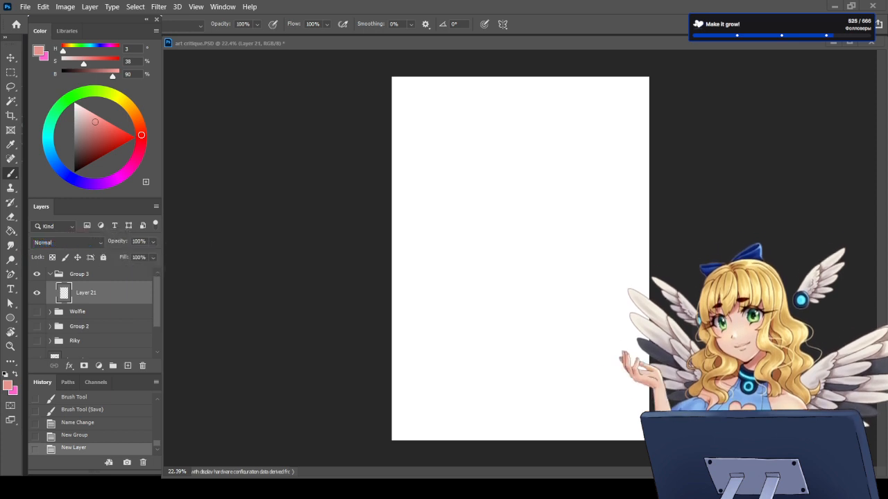
Step: Paste the flame-haired character sheet into Layer 21, scale it to about 53.9%, and center it within the page width
{"action": "left_click", "coordinate": [515, 297]}
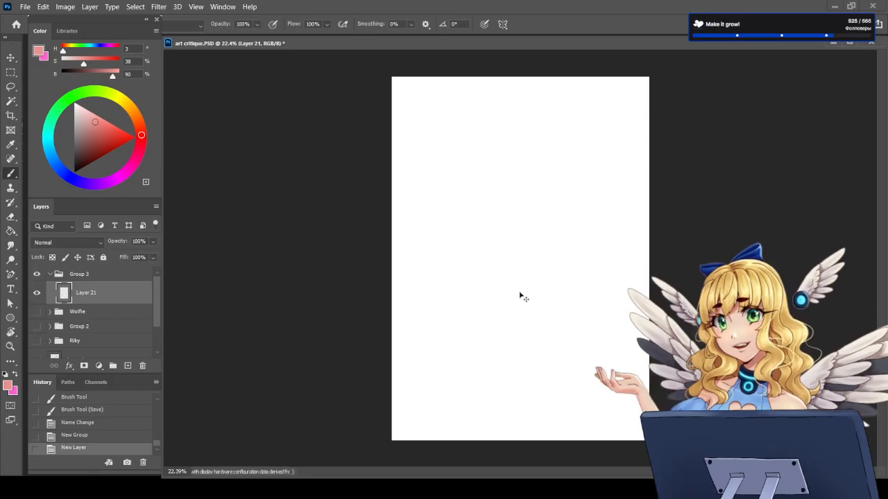
{"action": "key", "text": "ctrl+v"}
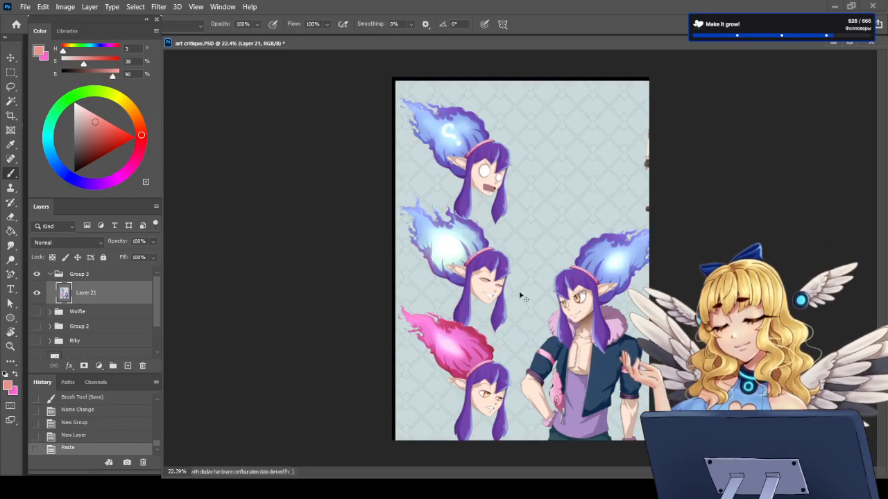
{"action": "key", "text": "ctrl+t"}
{"action": "left_click_drag", "start_coordinate": [393, 78], "coordinate": [612, 234]}
{"action": "left_click_drag", "start_coordinate": [662, 286], "coordinate": [461, 181]}
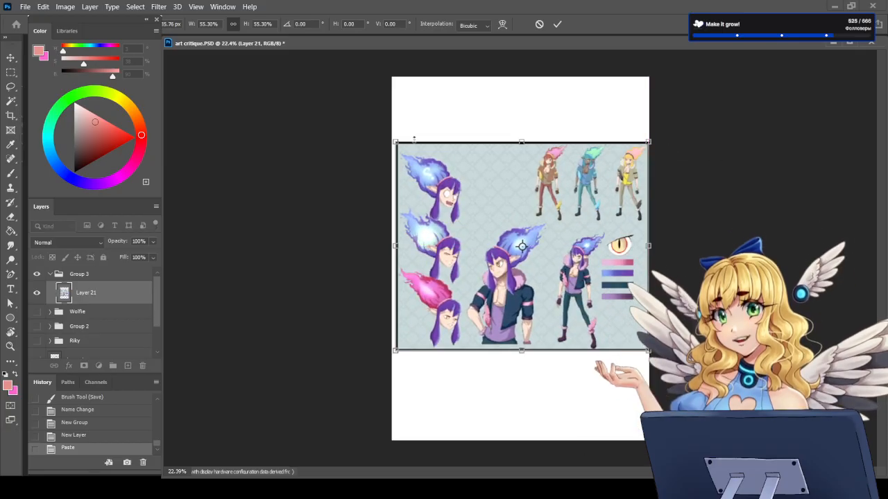
{"action": "left_click_drag", "start_coordinate": [396, 142], "coordinate": [403, 148]}
{"action": "mouse_move", "coordinate": [510, 227]}
{"action": "left_mouse_down"}
{"action": "mouse_move", "coordinate": [502, 222]}
{"action": "mouse_move", "coordinate": [507, 237]}
{"action": "left_mouse_up"}
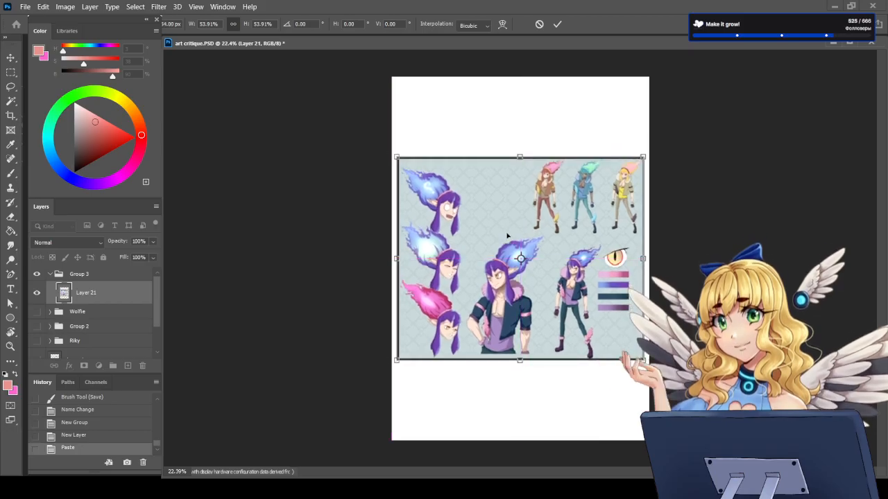
{"action": "key", "text": "Return"}
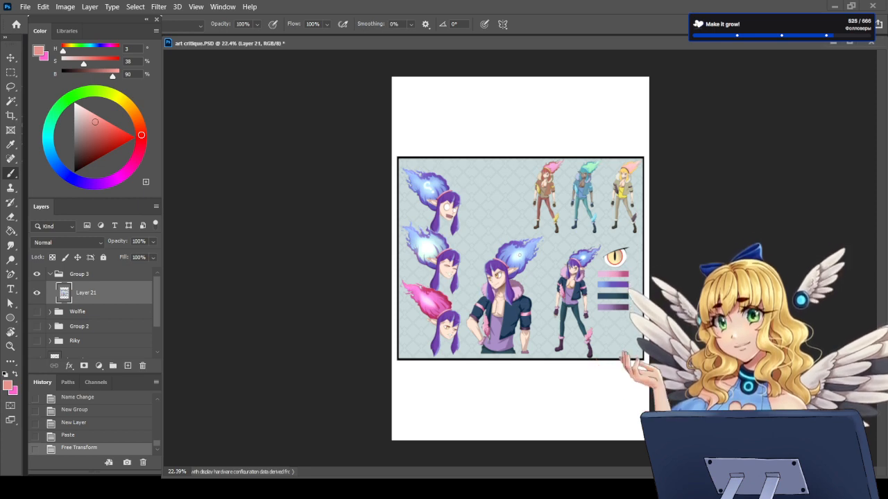
Step: Paste the tavern dialogue scene as a new layer and enlarge it to about 124% to match the character sheet's width
{"action": "key", "text": "ctrl+v"}
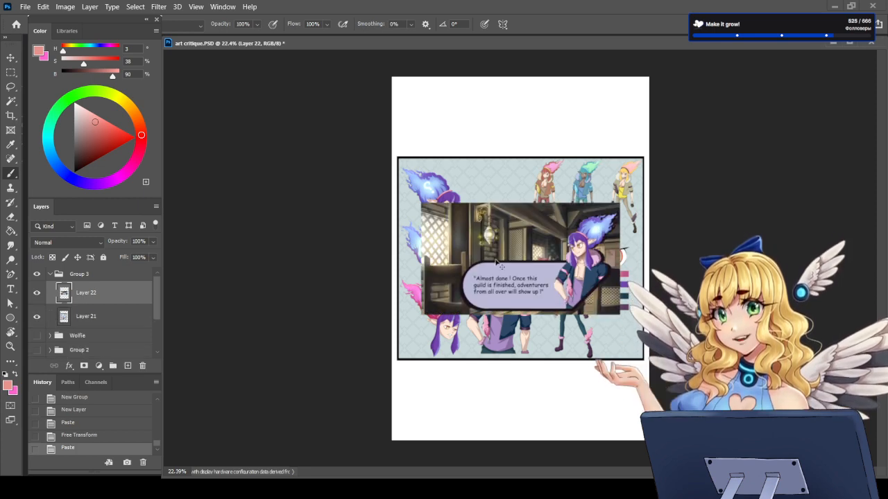
{"action": "key", "text": "ctrl+t"}
{"action": "left_click_drag", "start_coordinate": [421, 203], "coordinate": [395, 188]}
{"action": "left_click_drag", "start_coordinate": [619, 314], "coordinate": [643, 327]}
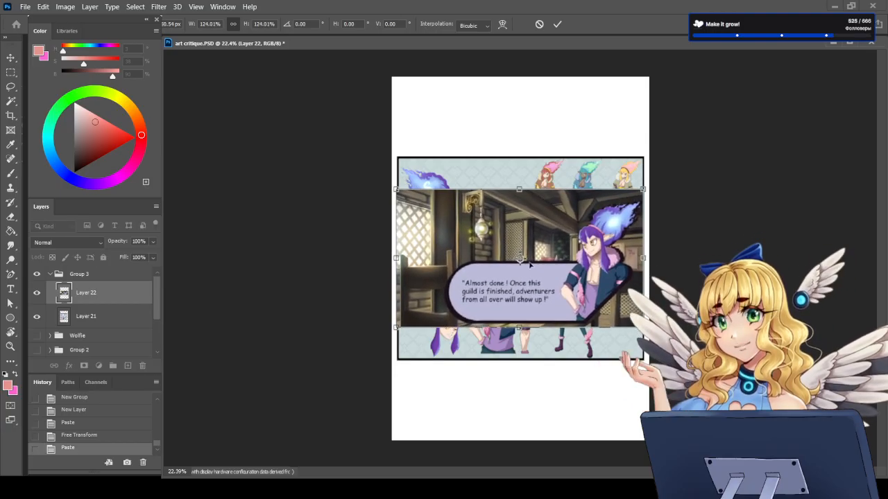
{"action": "key", "text": "Return"}
Step: Hide the dialogue scene on Layer 22 and add an empty layer directly above the character sheet
{"action": "scroll", "coordinate": [520, 264], "scroll_direction": "up", "scroll_amount": 7}
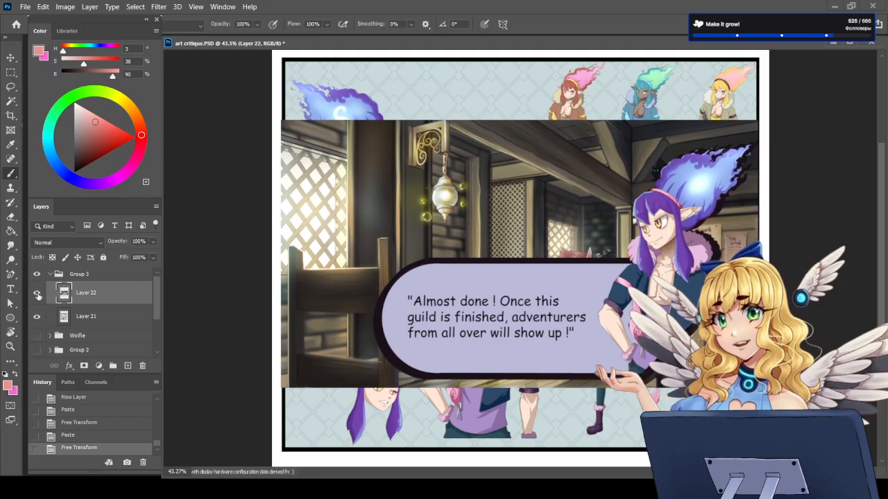
{"action": "left_click", "coordinate": [38, 294]}
{"action": "left_click", "coordinate": [38, 295]}
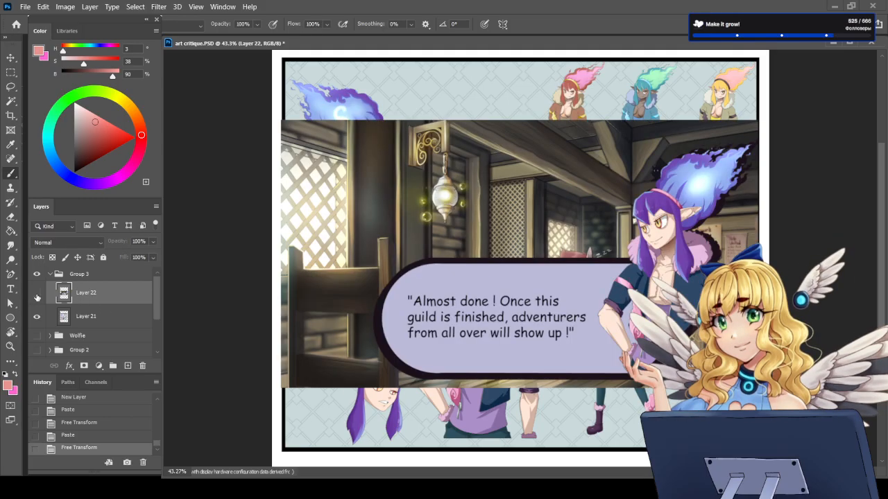
{"action": "left_click", "coordinate": [37, 294]}
{"action": "left_click", "coordinate": [117, 317]}
{"action": "left_click", "coordinate": [129, 365]}
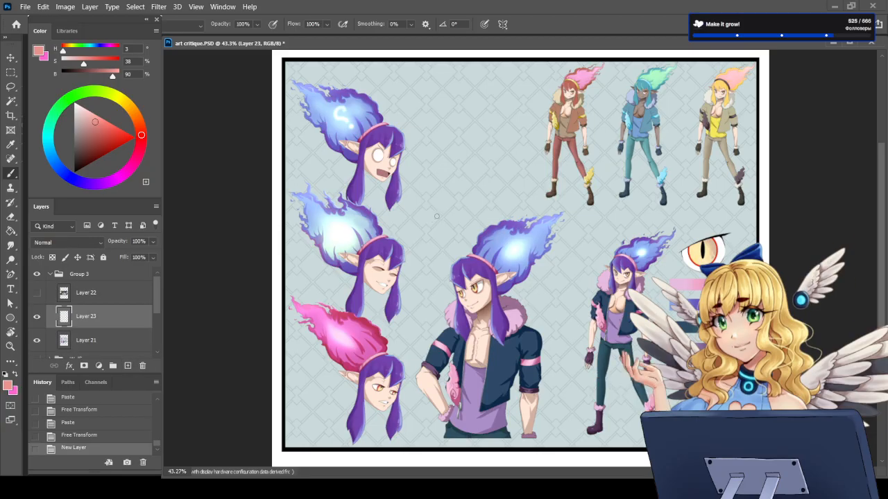
Step: Set the brush color to dark red with hue 353, saturation 78 and brightness 62
{"action": "scroll", "coordinate": [436, 216], "scroll_direction": "up", "scroll_amount": 2}
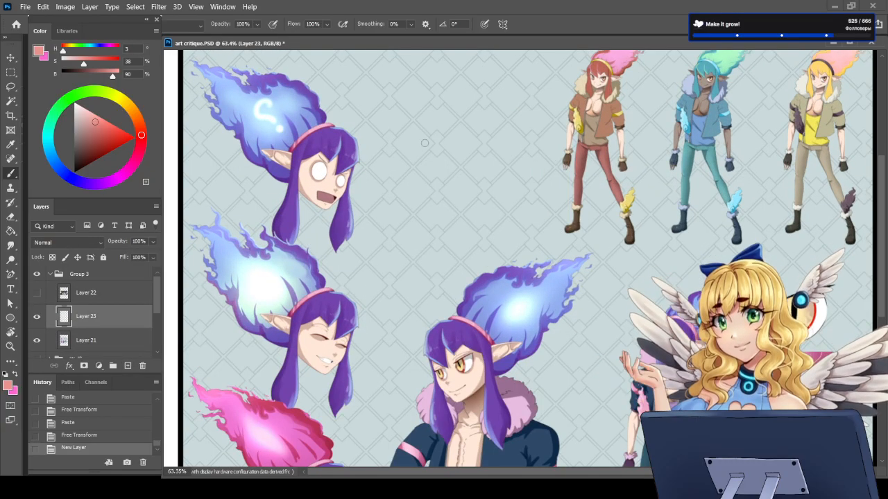
{"action": "left_click", "coordinate": [15, 375]}
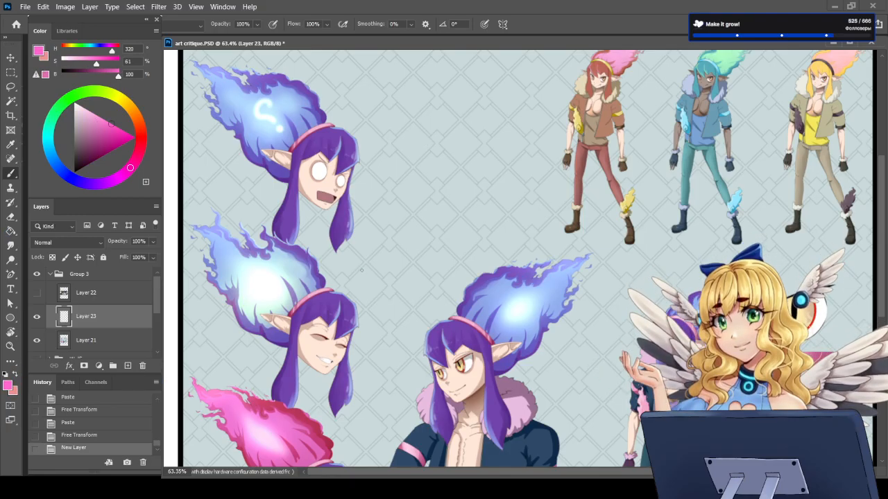
{"action": "left_click", "coordinate": [141, 144]}
{"action": "left_click_drag", "start_coordinate": [109, 130], "coordinate": [104, 146]}
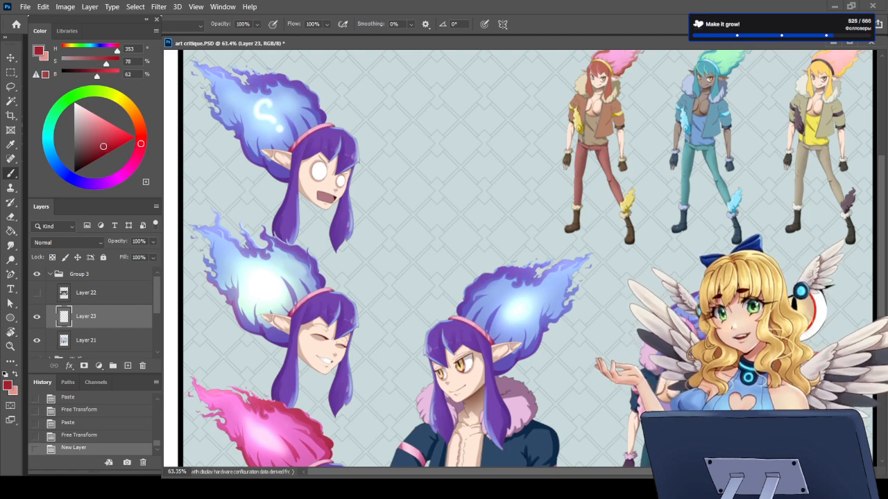
Step: Circle the three recolored full-body variants on the character sheet with a dark red outline on Layer 23
{"action": "scroll", "coordinate": [671, 281], "scroll_direction": "down", "scroll_amount": 6}
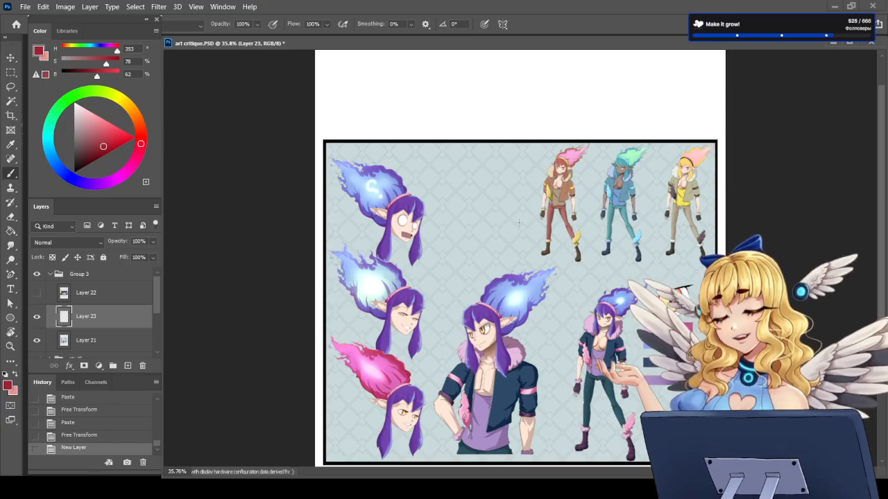
{"action": "scroll", "coordinate": [497, 229], "scroll_direction": "down", "scroll_amount": 2}
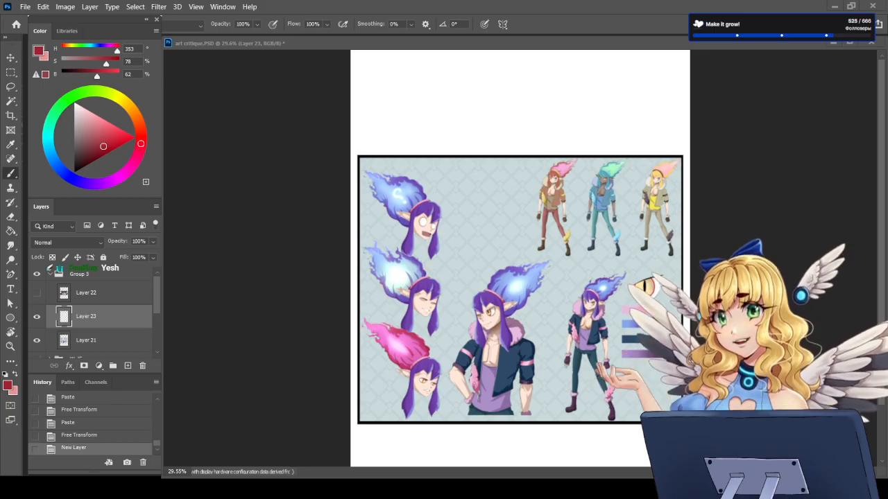
{"action": "left_click", "coordinate": [88, 316]}
{"action": "scroll", "coordinate": [465, 367], "scroll_direction": "up", "scroll_amount": 3}
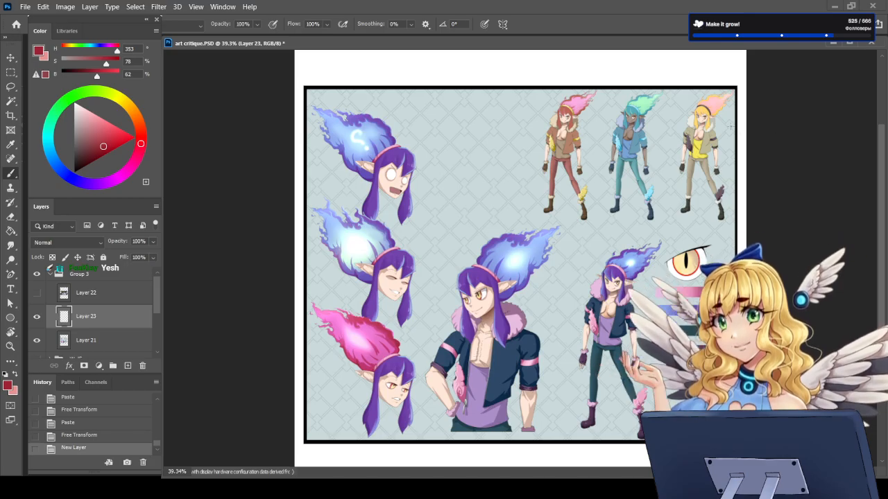
{"action": "scroll", "coordinate": [567, 104], "scroll_direction": "up", "scroll_amount": 3}
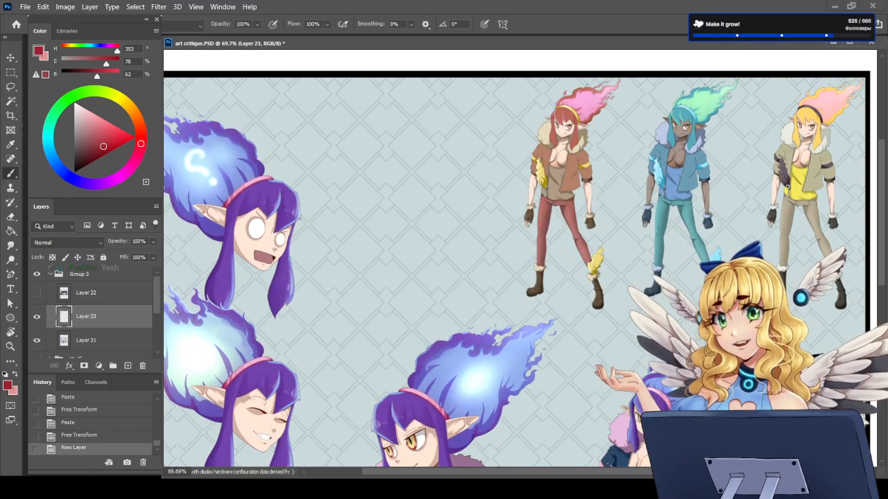
{"action": "left_click_drag", "start_coordinate": [636, 472], "coordinate": [641, 472]}
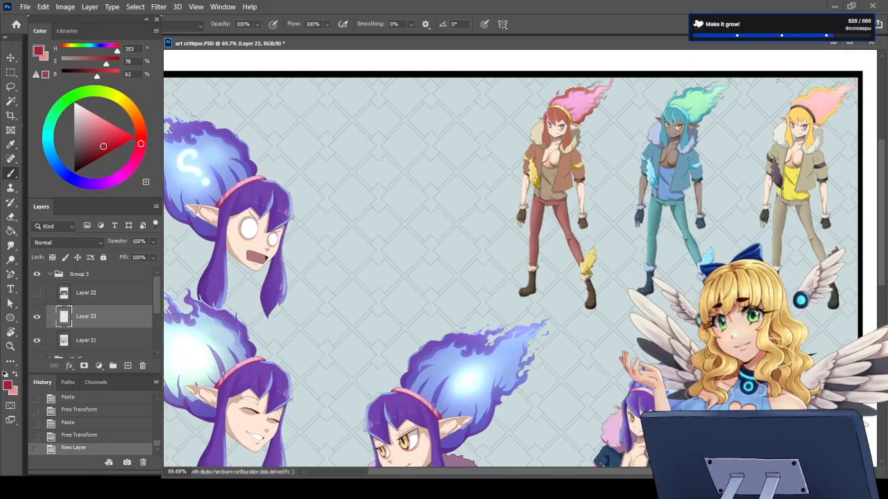
{"action": "mouse_move", "coordinate": [605, 69]}
{"action": "left_mouse_down"}
{"action": "mouse_move", "coordinate": [513, 110]}
{"action": "mouse_move", "coordinate": [486, 276]}
{"action": "mouse_move", "coordinate": [579, 319]}
{"action": "mouse_move", "coordinate": [699, 333]}
{"action": "left_mouse_up"}
{"action": "mouse_move", "coordinate": [855, 294]}
{"action": "left_mouse_down"}
{"action": "mouse_move", "coordinate": [864, 120]}
{"action": "mouse_move", "coordinate": [818, 65]}
{"action": "mouse_move", "coordinate": [589, 64]}
{"action": "left_mouse_up"}
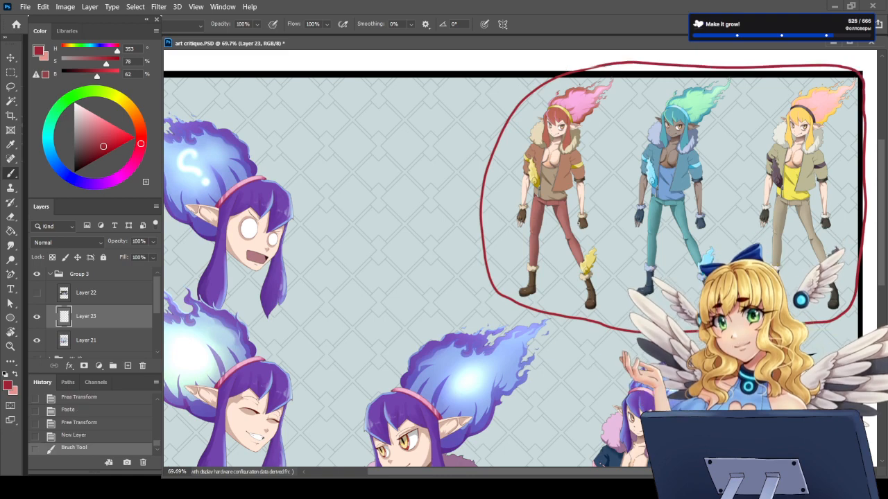
Step: Compare the circled color variants with the purple-haired figures, examining the character sheet both as a whole and close up
{"action": "scroll", "coordinate": [579, 229], "scroll_direction": "down", "scroll_amount": 3}
{"action": "scroll", "coordinate": [590, 251], "scroll_direction": "down", "scroll_amount": 2}
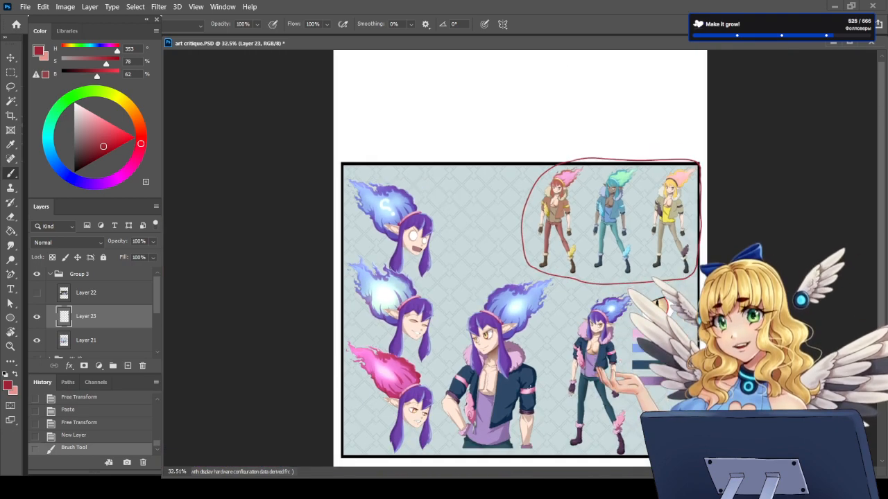
{"action": "scroll", "coordinate": [473, 357], "scroll_direction": "up", "scroll_amount": 4}
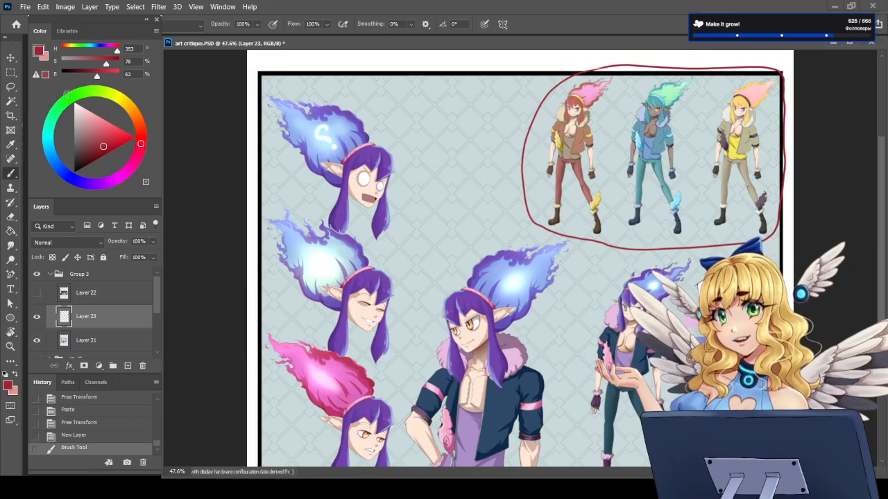
{"action": "scroll", "coordinate": [514, 232], "scroll_direction": "down", "scroll_amount": 3}
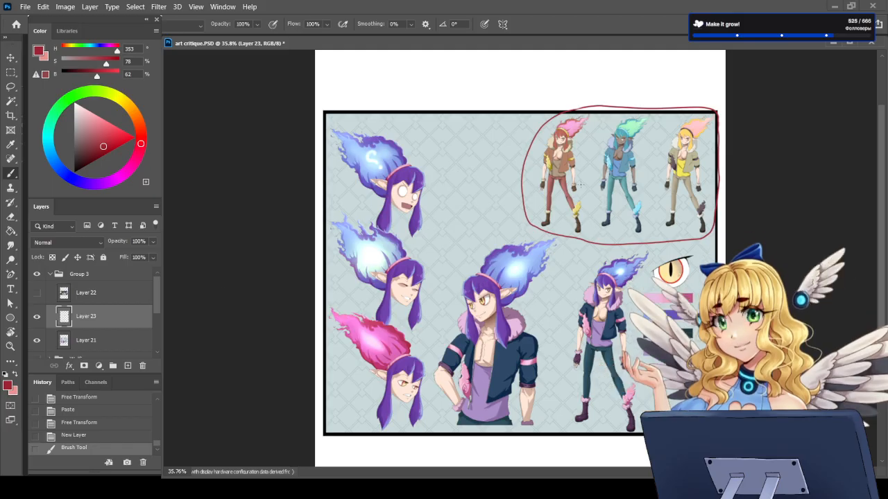
{"action": "scroll", "coordinate": [600, 140], "scroll_direction": "up", "scroll_amount": 8}
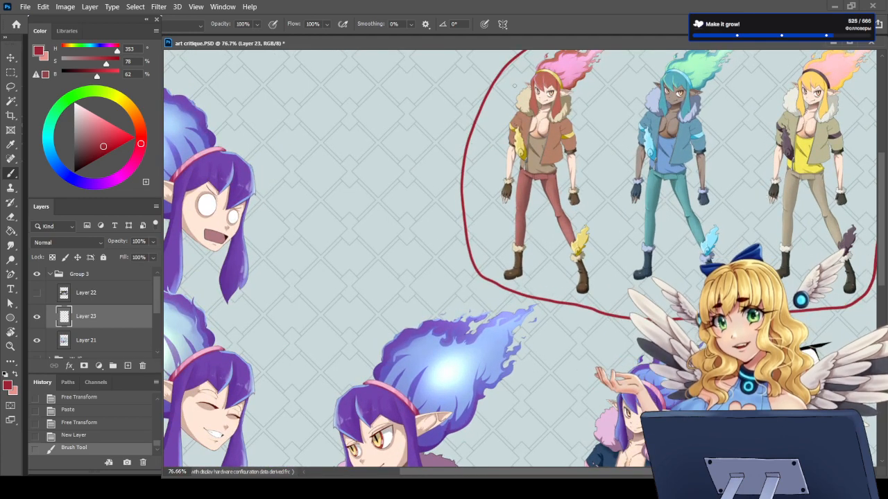
{"action": "scroll", "coordinate": [654, 163], "scroll_direction": "down", "scroll_amount": 3}
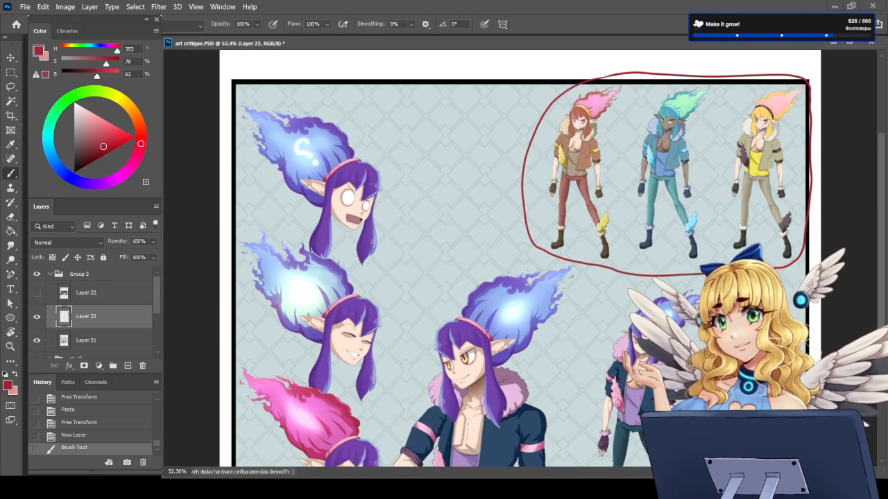
{"action": "scroll", "coordinate": [629, 129], "scroll_direction": "up", "scroll_amount": 2}
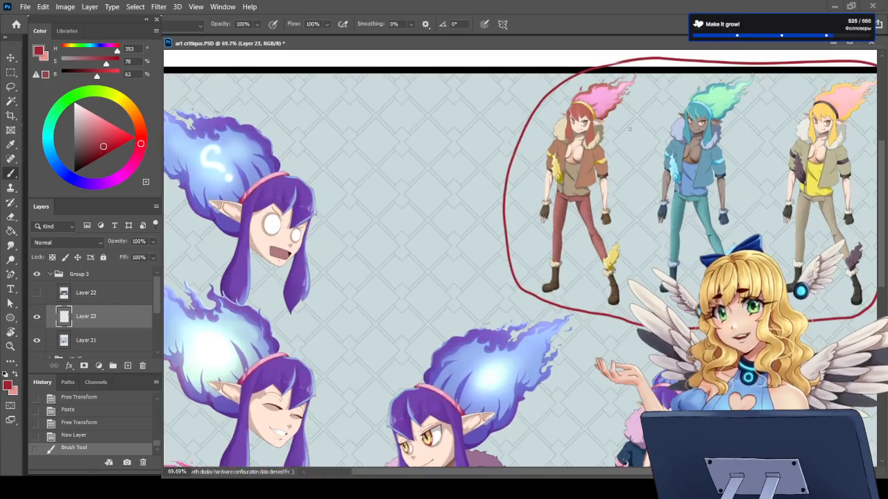
{"action": "scroll", "coordinate": [630, 128], "scroll_direction": "down", "scroll_amount": 3}
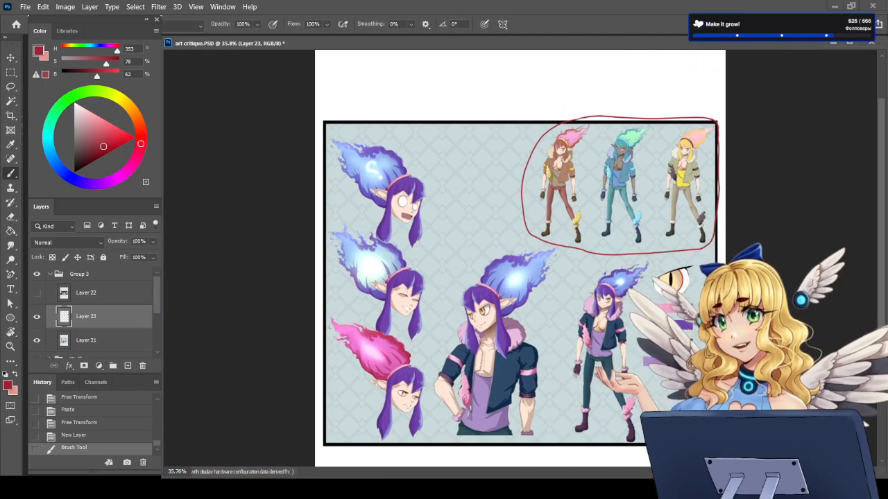
{"action": "scroll", "coordinate": [517, 364], "scroll_direction": "up", "scroll_amount": 1}
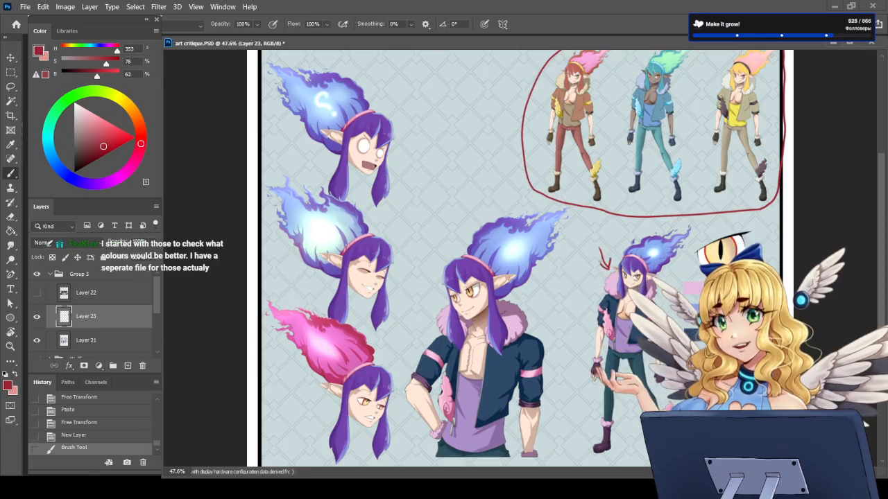
Step: Undo a trial arrow pointing at the small purple-haired full-body figure, and delete Layer 23 with its red circle
{"action": "left_click_drag", "start_coordinate": [609, 269], "coordinate": [612, 259]}
{"action": "key", "text": "ctrl+z"}
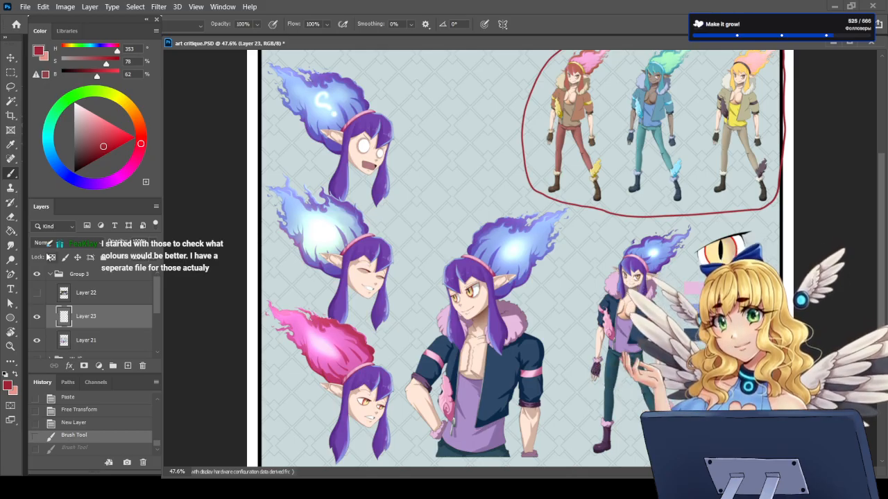
{"action": "scroll", "coordinate": [880, 269], "scroll_direction": "up", "scroll_amount": 1}
{"action": "left_click_drag", "start_coordinate": [881, 269], "coordinate": [875, 201]}
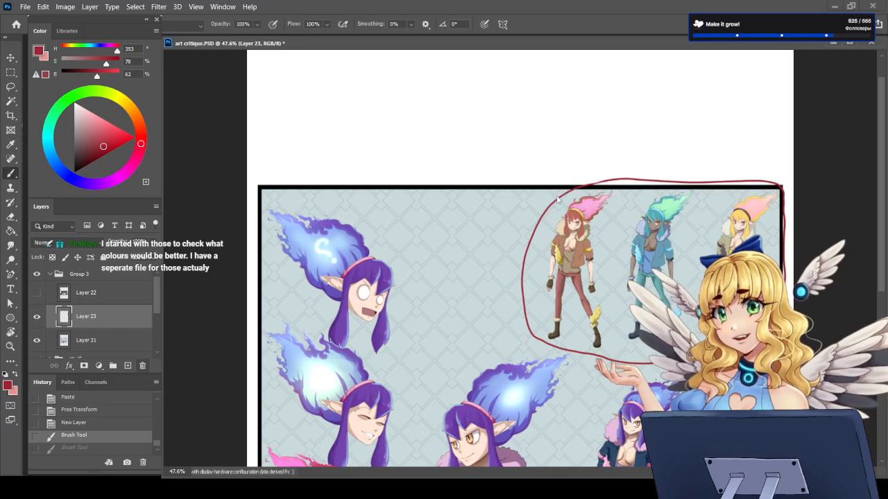
{"action": "left_click", "coordinate": [143, 367]}
{"action": "scroll", "coordinate": [520, 277], "scroll_direction": "down", "scroll_amount": 4}
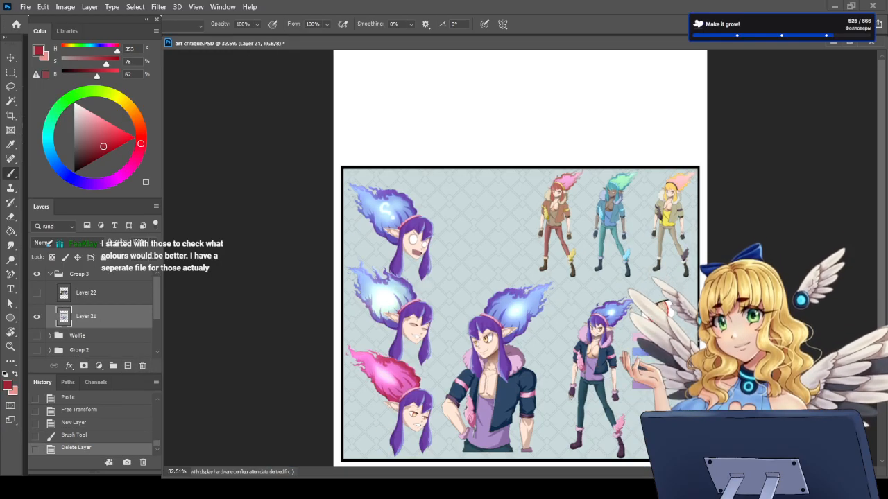
Step: Point red arrows at the recolored variants and the small purple-haired full-body figure, and undo the strokes
{"action": "scroll", "coordinate": [518, 346], "scroll_direction": "up", "scroll_amount": 2}
{"action": "mouse_move", "coordinate": [501, 189]}
{"action": "left_mouse_down"}
{"action": "mouse_move", "coordinate": [521, 187]}
{"action": "mouse_move", "coordinate": [514, 195]}
{"action": "left_mouse_up"}
{"action": "left_click_drag", "start_coordinate": [577, 287], "coordinate": [586, 307]}
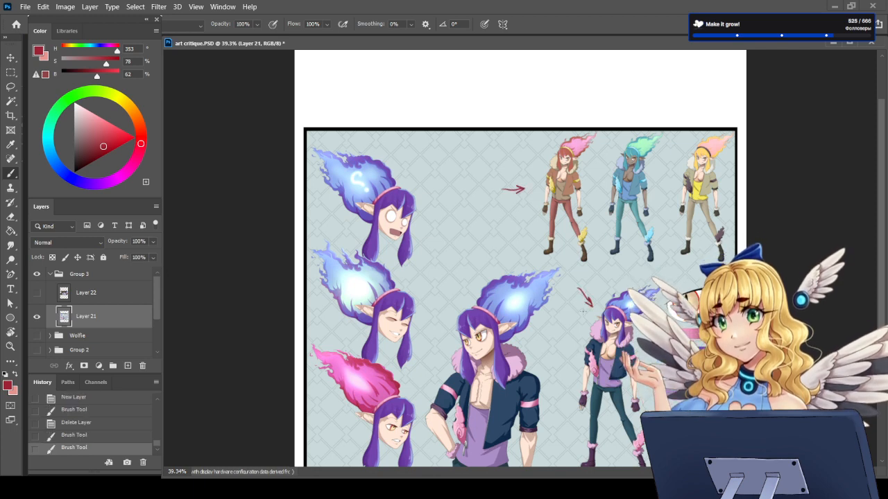
{"action": "key", "text": "ctrl+z"}
{"action": "key", "text": "ctrl+z"}
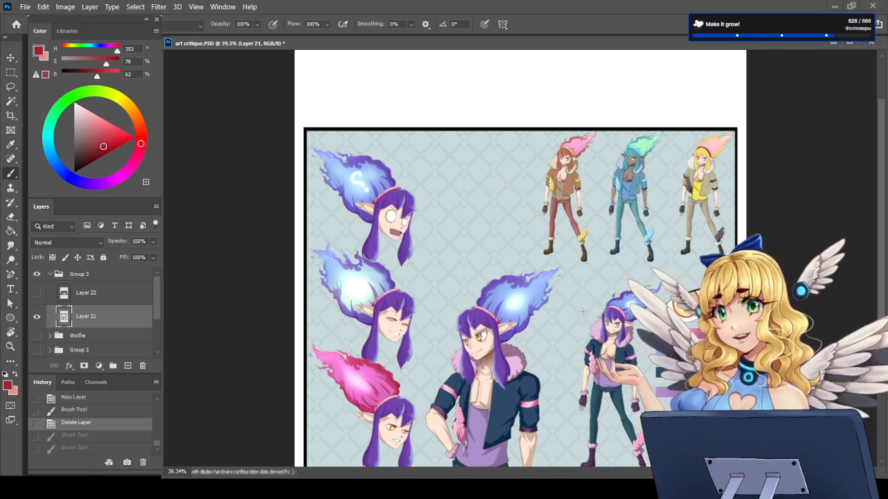
{"action": "mouse_move", "coordinate": [483, 193]}
{"action": "left_mouse_down"}
{"action": "mouse_move", "coordinate": [526, 189]}
{"action": "mouse_move", "coordinate": [523, 199]}
{"action": "left_mouse_up"}
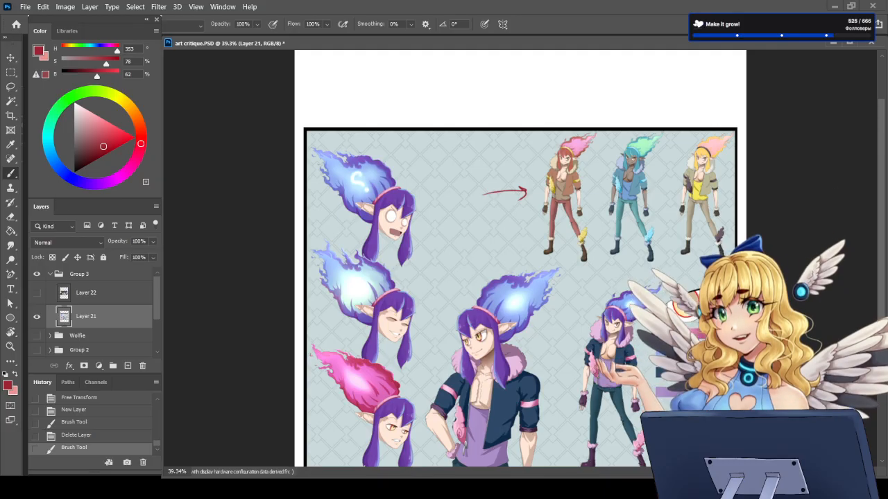
{"action": "key", "text": "ctrl+z"}
Step: Add a new empty layer above the character sheet on Layer 21
{"action": "left_click", "coordinate": [127, 365]}
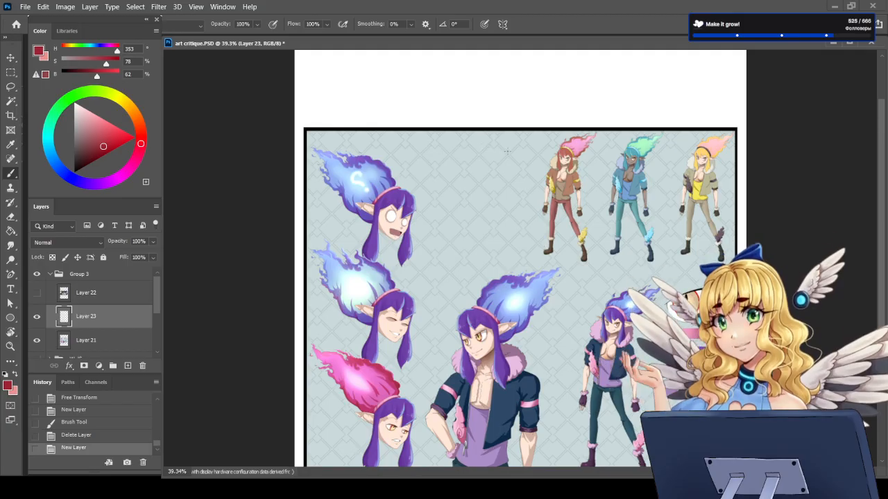
{"action": "scroll", "coordinate": [522, 126], "scroll_direction": "up", "scroll_amount": 2}
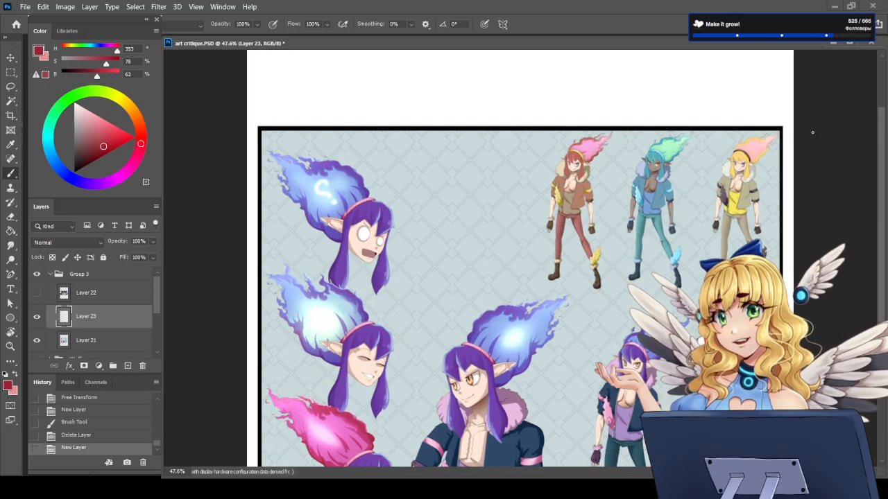
Step: Circle the three recolored full-body variants in red on Layer 23, and undo the outline
{"action": "scroll", "coordinate": [812, 132], "scroll_direction": "up", "scroll_amount": 2}
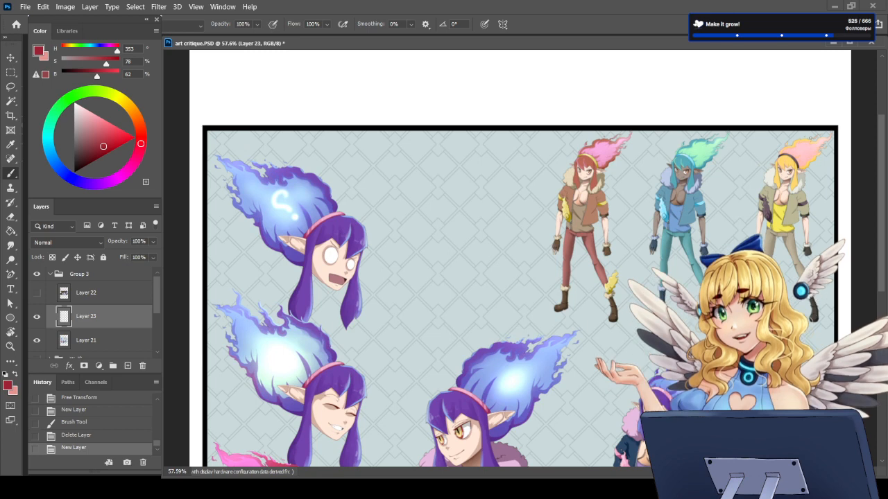
{"action": "mouse_move", "coordinate": [598, 118]}
{"action": "left_mouse_down"}
{"action": "mouse_move", "coordinate": [519, 213]}
{"action": "mouse_move", "coordinate": [521, 295]}
{"action": "mouse_move", "coordinate": [563, 321]}
{"action": "mouse_move", "coordinate": [638, 331]}
{"action": "left_mouse_up"}
{"action": "mouse_move", "coordinate": [847, 266]}
{"action": "left_mouse_down"}
{"action": "mouse_move", "coordinate": [846, 173]}
{"action": "mouse_move", "coordinate": [802, 102]}
{"action": "mouse_move", "coordinate": [651, 106]}
{"action": "mouse_move", "coordinate": [559, 119]}
{"action": "left_mouse_up"}
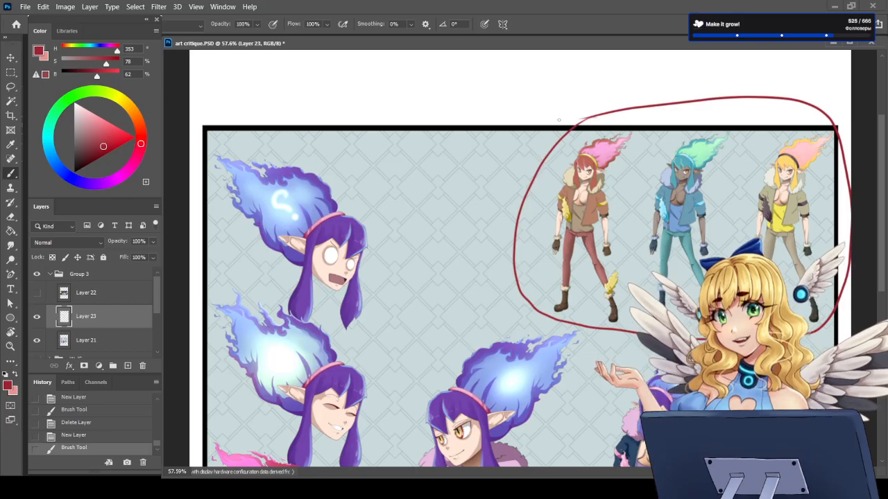
{"action": "key", "text": "ctrl+z"}
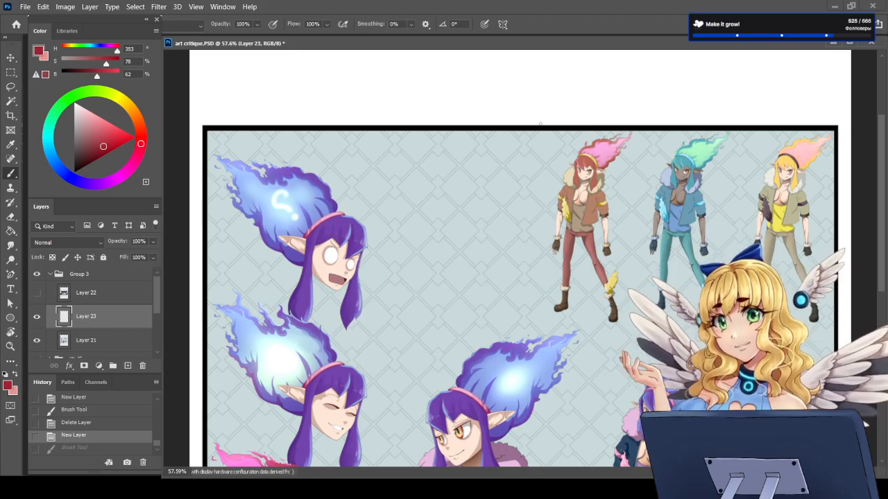
{"action": "key", "text": "ctrl+shift+z"}
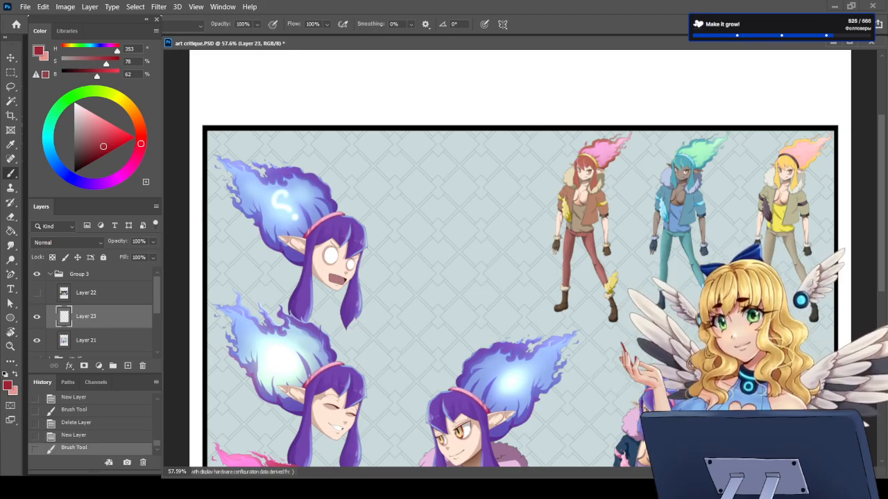
{"action": "key", "text": "ctrl+z"}
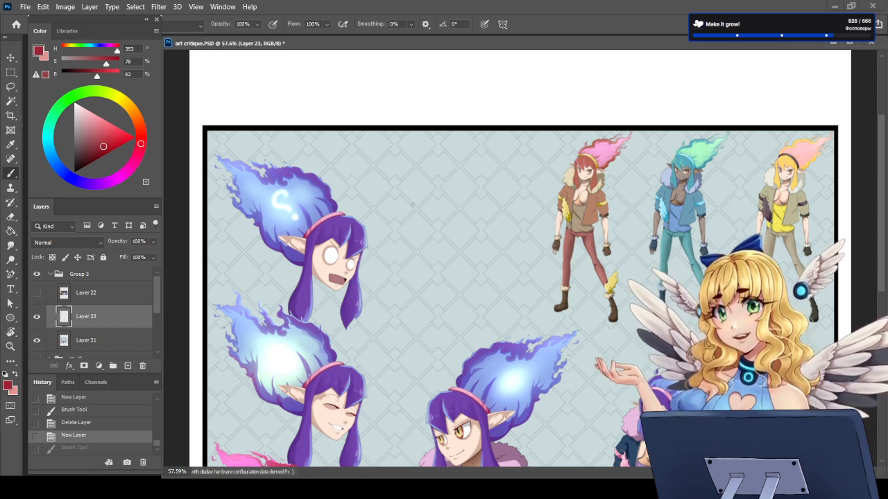
Step: Check the variants against the whole sheet, loosely circle the three recolors again in red, and undo the marks
{"action": "scroll", "coordinate": [367, 220], "scroll_direction": "down", "scroll_amount": 6}
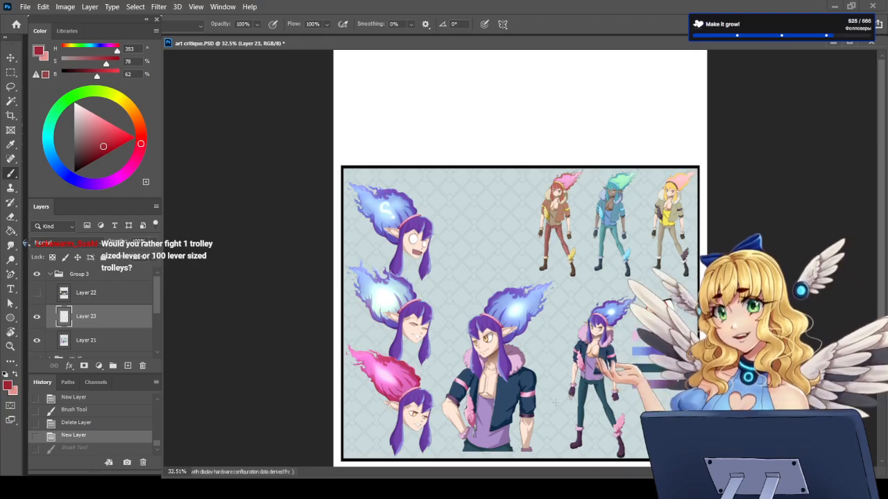
{"action": "scroll", "coordinate": [555, 403], "scroll_direction": "up", "scroll_amount": 1}
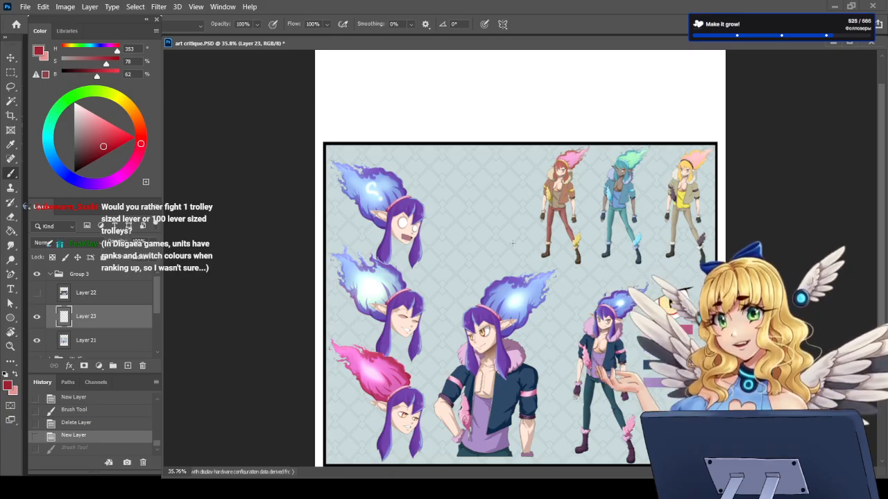
{"action": "scroll", "coordinate": [512, 256], "scroll_direction": "up", "scroll_amount": 4}
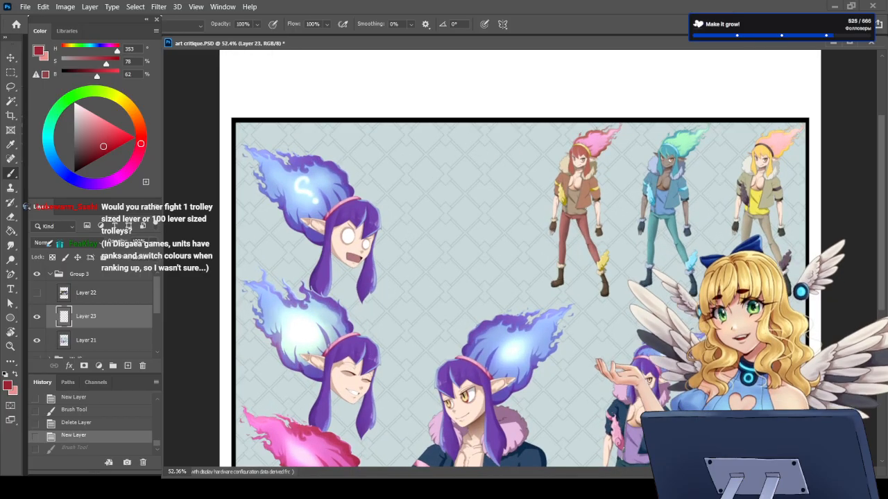
{"action": "mouse_move", "coordinate": [538, 149]}
{"action": "left_mouse_down"}
{"action": "mouse_move", "coordinate": [522, 166]}
{"action": "mouse_move", "coordinate": [538, 275]}
{"action": "mouse_move", "coordinate": [557, 299]}
{"action": "mouse_move", "coordinate": [631, 315]}
{"action": "left_mouse_up"}
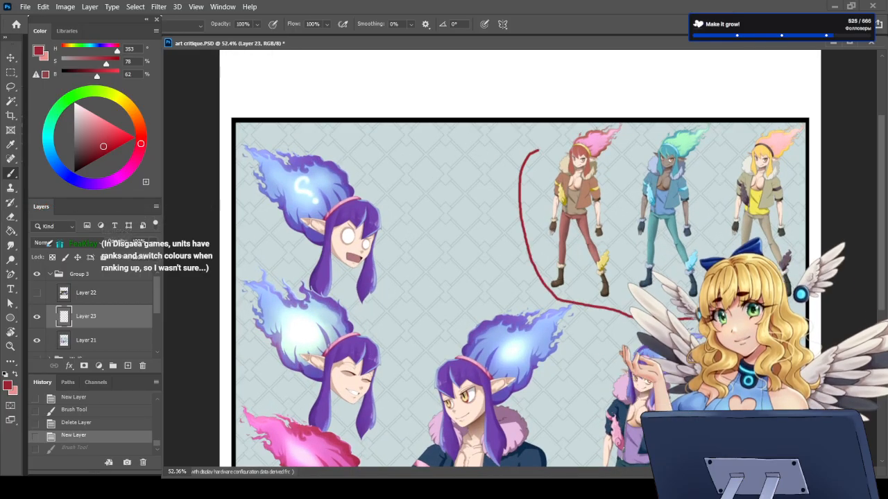
{"action": "mouse_move", "coordinate": [819, 118]}
{"action": "left_mouse_down"}
{"action": "mouse_move", "coordinate": [808, 90]}
{"action": "mouse_move", "coordinate": [687, 86]}
{"action": "mouse_move", "coordinate": [588, 108]}
{"action": "mouse_move", "coordinate": [566, 125]}
{"action": "left_mouse_up"}
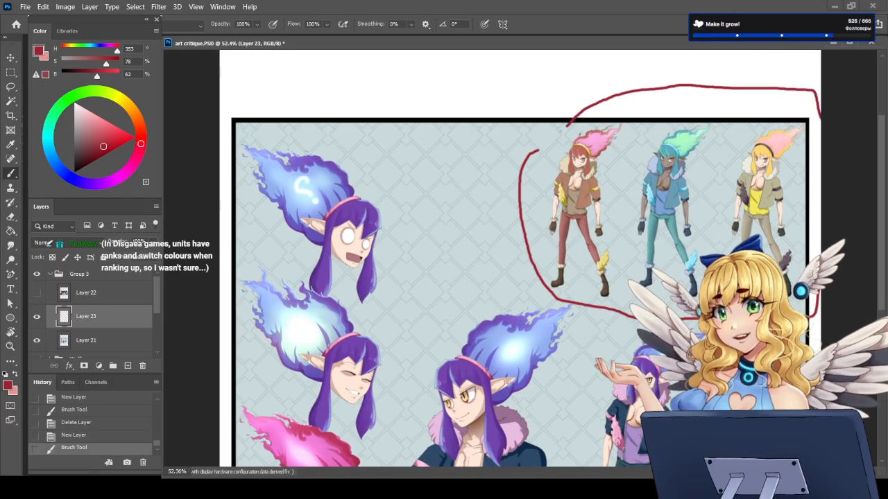
{"action": "key", "text": "ctrl+z"}
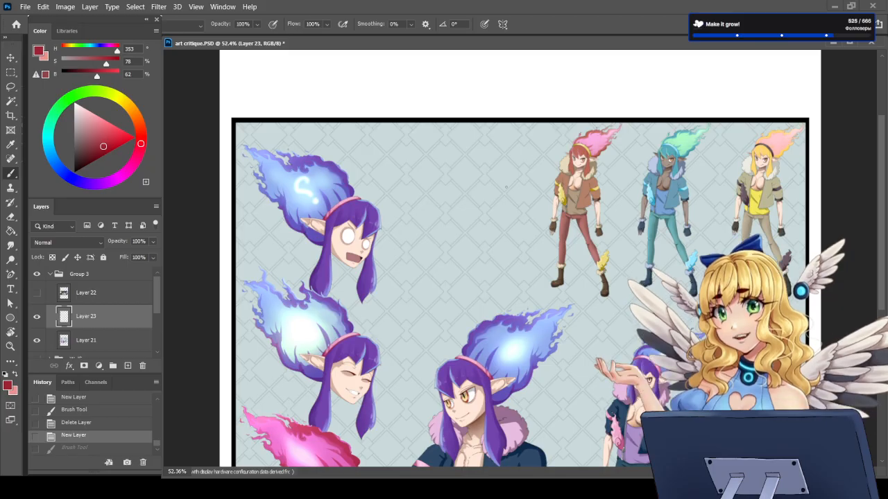
Step: Point two red arrows at the legs of the red-haired variant, and undo both strokes
{"action": "mouse_move", "coordinate": [504, 245]}
{"action": "left_mouse_down"}
{"action": "mouse_move", "coordinate": [535, 243]}
{"action": "mouse_move", "coordinate": [526, 251]}
{"action": "mouse_move", "coordinate": [538, 271]}
{"action": "mouse_move", "coordinate": [529, 267]}
{"action": "mouse_move", "coordinate": [530, 275]}
{"action": "left_mouse_up"}
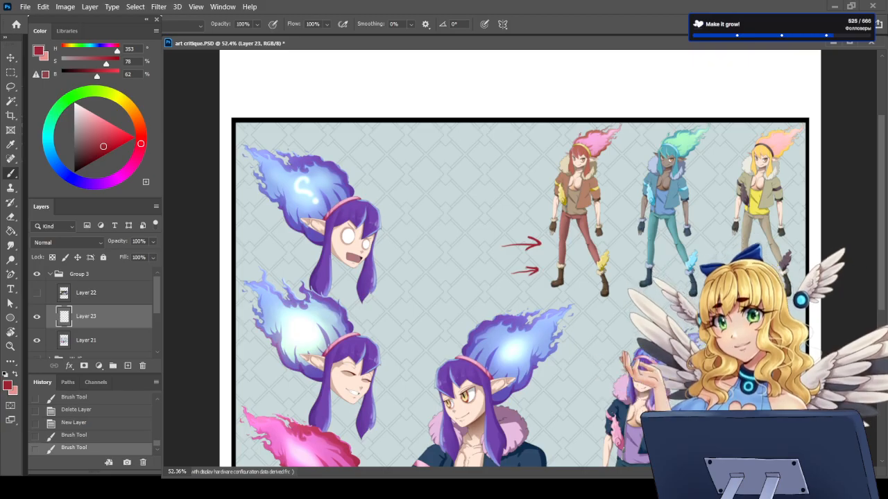
{"action": "key", "text": "ctrl+z"}
{"action": "key", "text": "ctrl+z"}
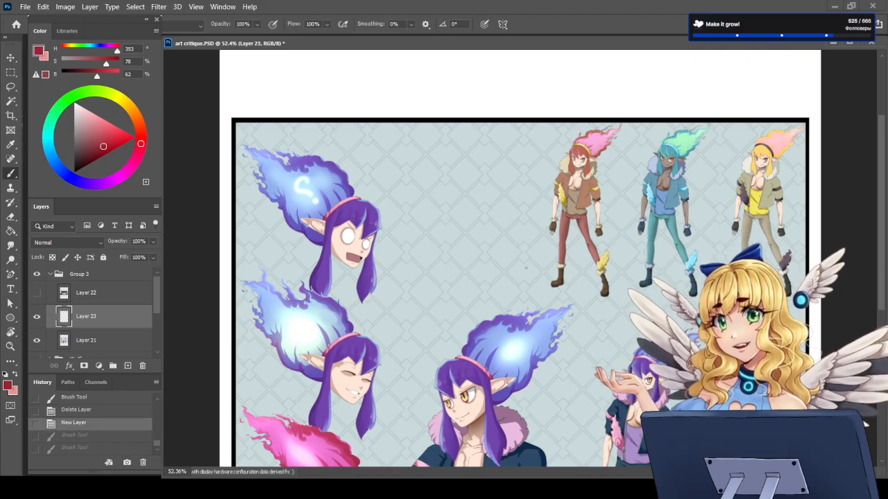
Step: Examine the whole character sheet and the purple-haired figures up close, comparing their flames, faces and the eye detail
{"action": "scroll", "coordinate": [525, 267], "scroll_direction": "down", "scroll_amount": 2}
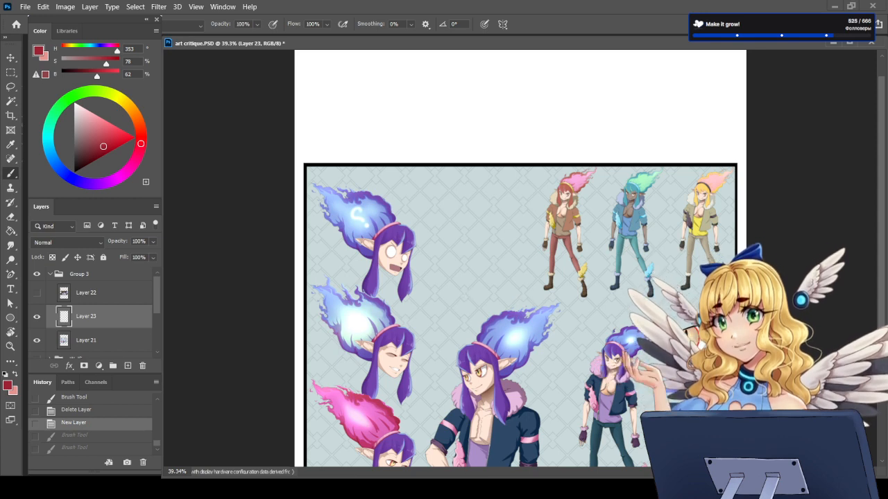
{"action": "scroll", "coordinate": [520, 259], "scroll_direction": "down", "scroll_amount": 3}
{"action": "scroll", "coordinate": [518, 355], "scroll_direction": "up", "scroll_amount": 3}
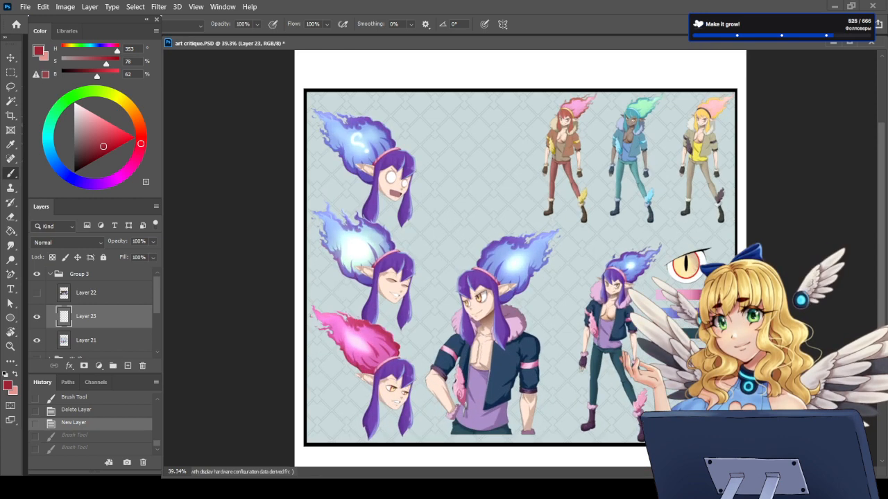
{"action": "scroll", "coordinate": [520, 319], "scroll_direction": "up", "scroll_amount": 3}
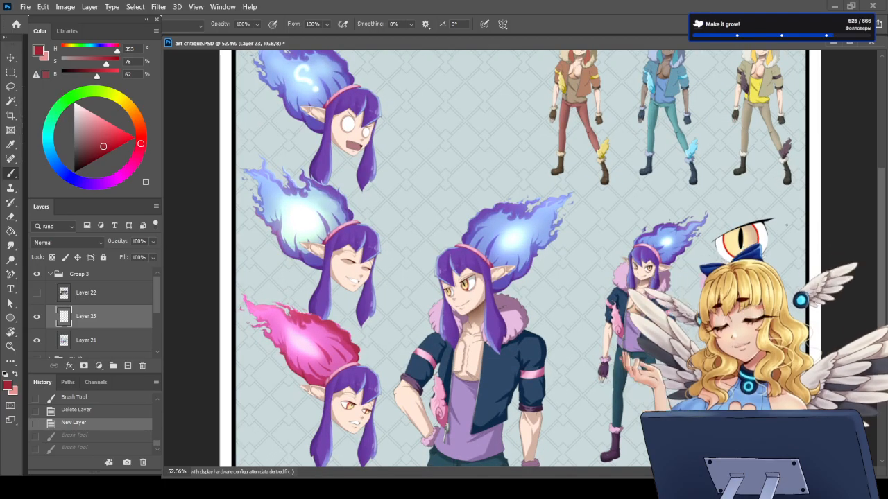
{"action": "scroll", "coordinate": [763, 229], "scroll_direction": "up", "scroll_amount": 8}
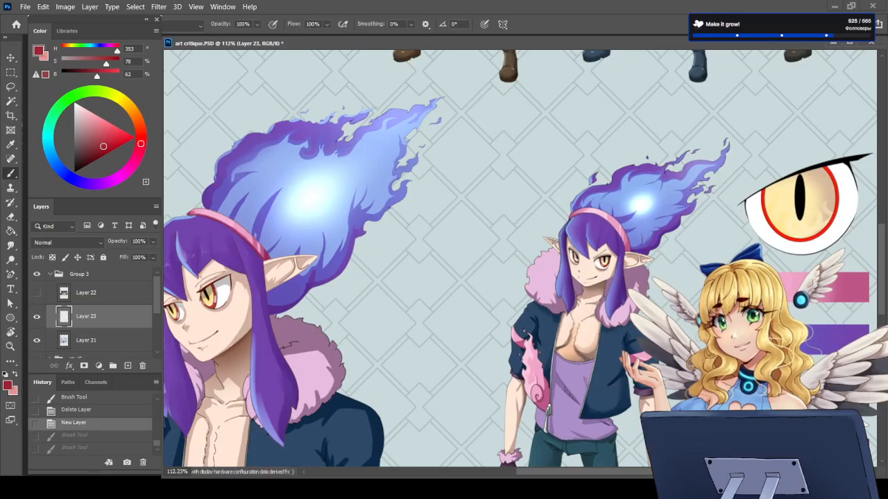
{"action": "scroll", "coordinate": [631, 235], "scroll_direction": "down", "scroll_amount": 9}
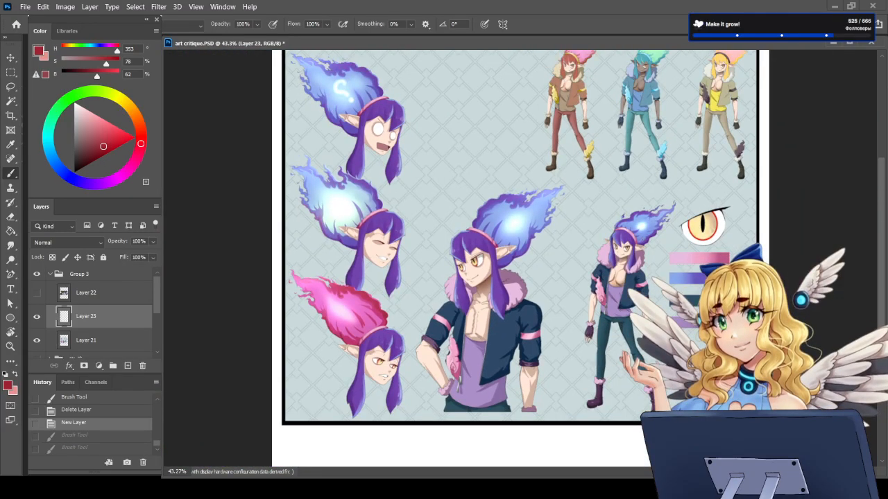
{"action": "scroll", "coordinate": [536, 269], "scroll_direction": "down", "scroll_amount": 1}
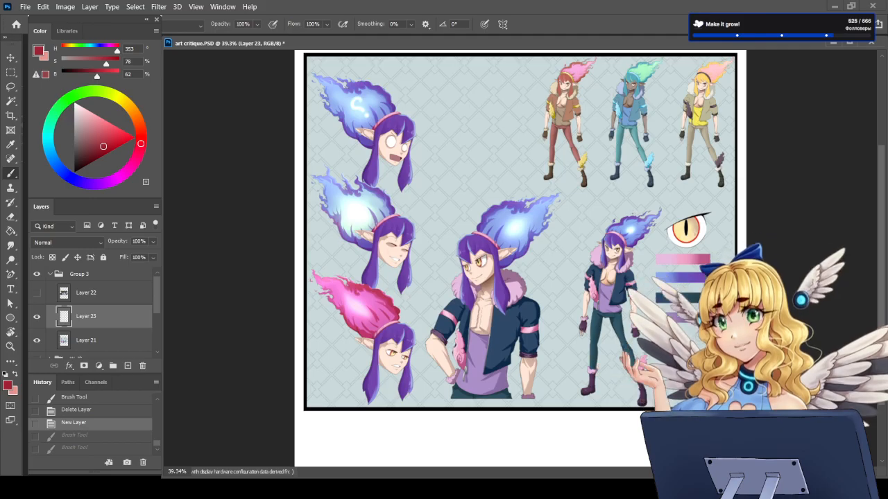
{"action": "scroll", "coordinate": [717, 206], "scroll_direction": "up", "scroll_amount": 2}
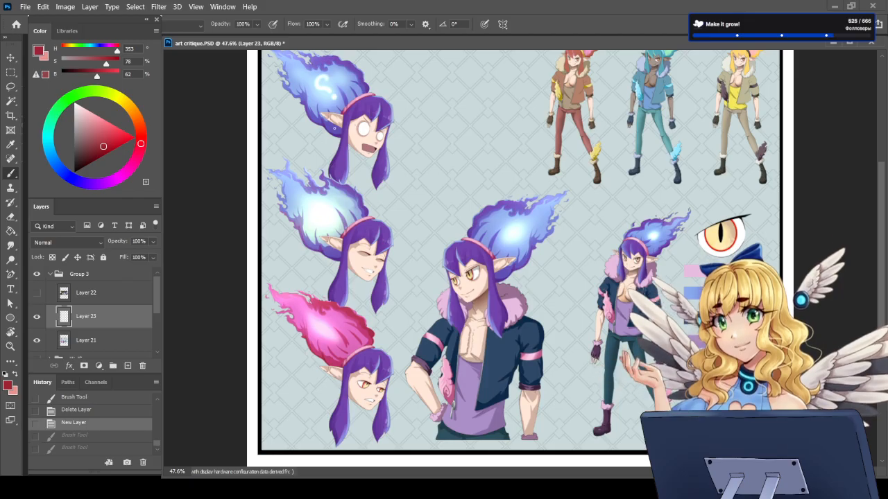
Step: Point trial red arrows at the shocked expression head and the angry head's pink flame, undoing each mark
{"action": "mouse_move", "coordinate": [391, 88]}
{"action": "left_mouse_down"}
{"action": "mouse_move", "coordinate": [276, 291]}
{"action": "mouse_move", "coordinate": [364, 464]}
{"action": "mouse_move", "coordinate": [402, 353]}
{"action": "mouse_move", "coordinate": [412, 111]}
{"action": "left_mouse_up"}
{"action": "key", "text": "ctrl+z"}
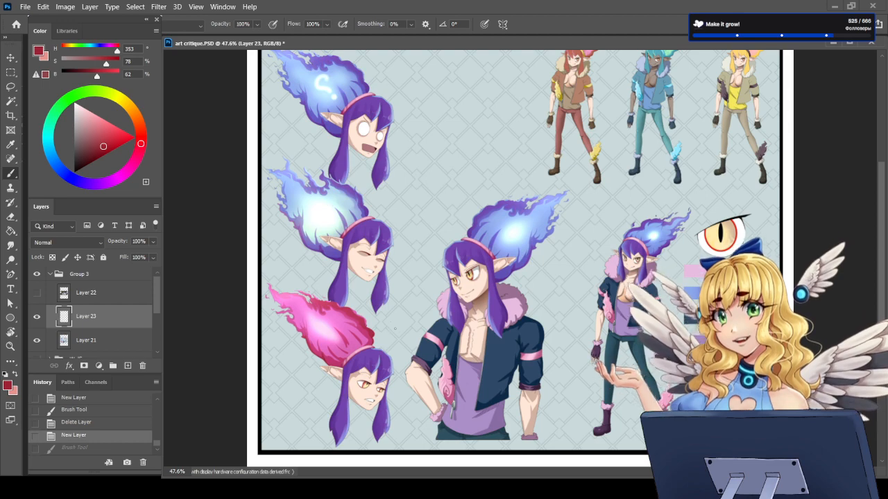
{"action": "scroll", "coordinate": [395, 328], "scroll_direction": "down", "scroll_amount": 2}
{"action": "scroll", "coordinate": [524, 200], "scroll_direction": "up", "scroll_amount": 3}
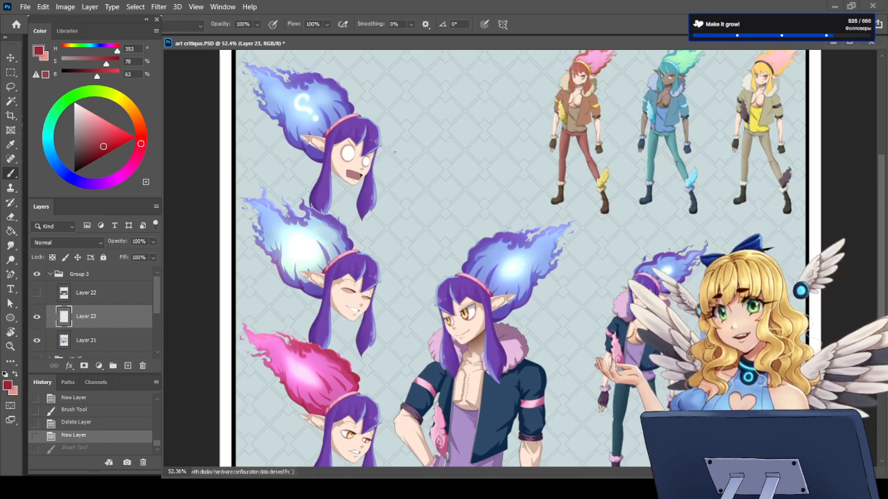
{"action": "mouse_move", "coordinate": [395, 151]}
{"action": "left_mouse_down"}
{"action": "mouse_move", "coordinate": [380, 159]}
{"action": "mouse_move", "coordinate": [389, 162]}
{"action": "left_mouse_up"}
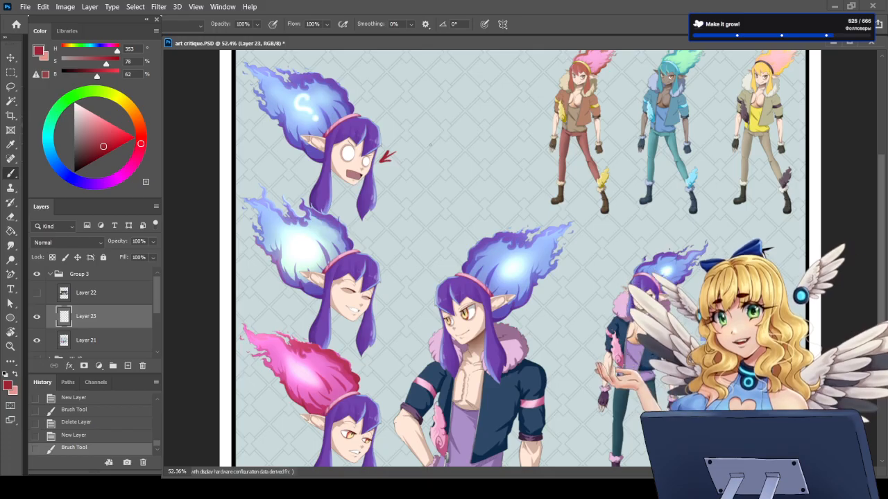
{"action": "key", "text": "ctrl+z"}
{"action": "mouse_move", "coordinate": [347, 72]}
{"action": "left_mouse_down"}
{"action": "mouse_move", "coordinate": [323, 97]}
{"action": "mouse_move", "coordinate": [338, 89]}
{"action": "left_mouse_up"}
{"action": "key", "text": "ctrl+z"}
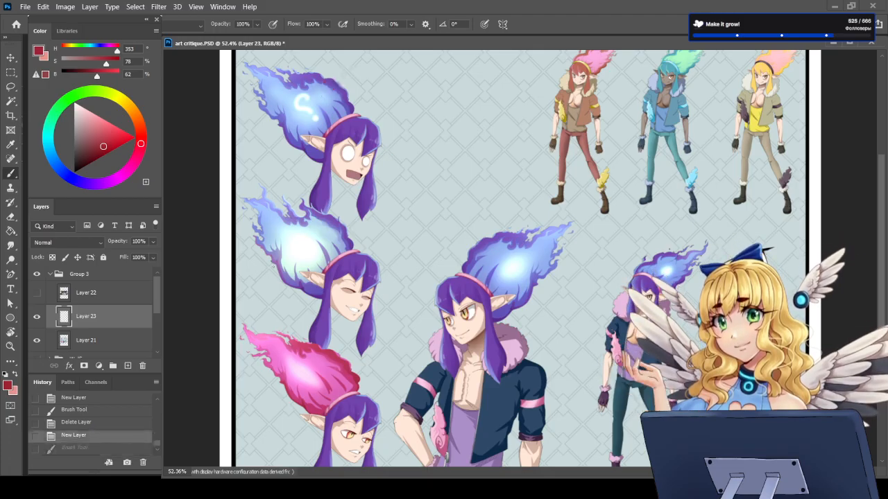
{"action": "mouse_move", "coordinate": [269, 293]}
{"action": "left_mouse_down"}
{"action": "mouse_move", "coordinate": [284, 311]}
{"action": "mouse_move", "coordinate": [267, 313]}
{"action": "left_mouse_up"}
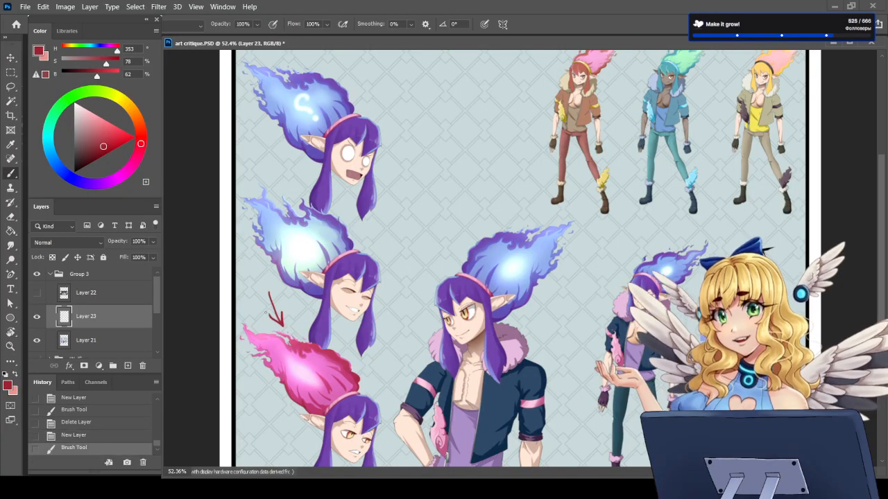
{"action": "key", "text": "ctrl+z"}
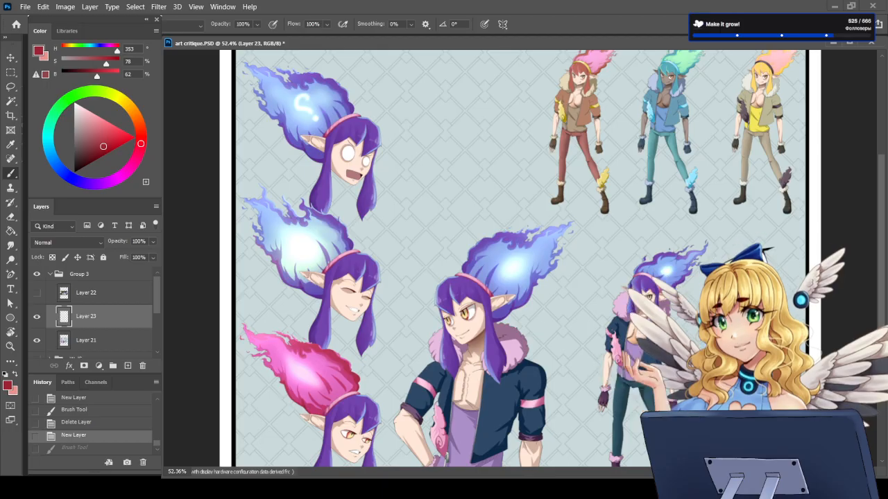
Step: Circle the enlarged eye detail beside the small purple-haired full-body figure in red, and undo the circle
{"action": "scroll", "coordinate": [517, 314], "scroll_direction": "down", "scroll_amount": 3}
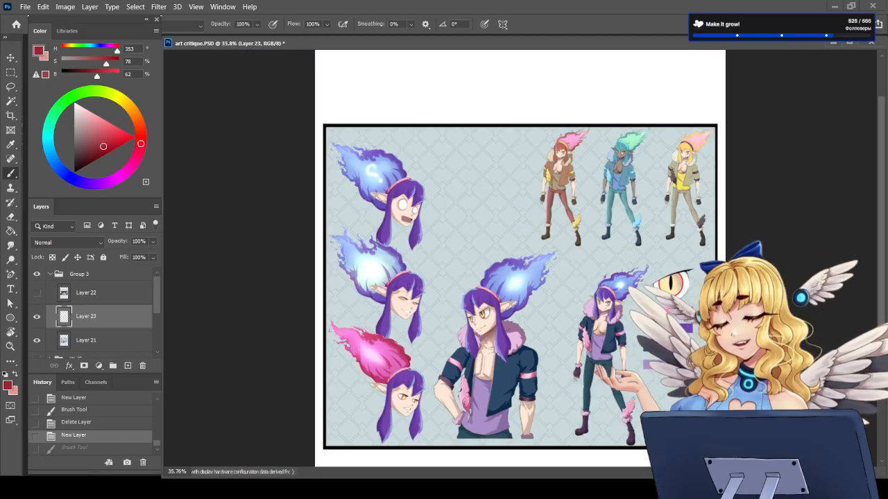
{"action": "scroll", "coordinate": [602, 319], "scroll_direction": "up", "scroll_amount": 5}
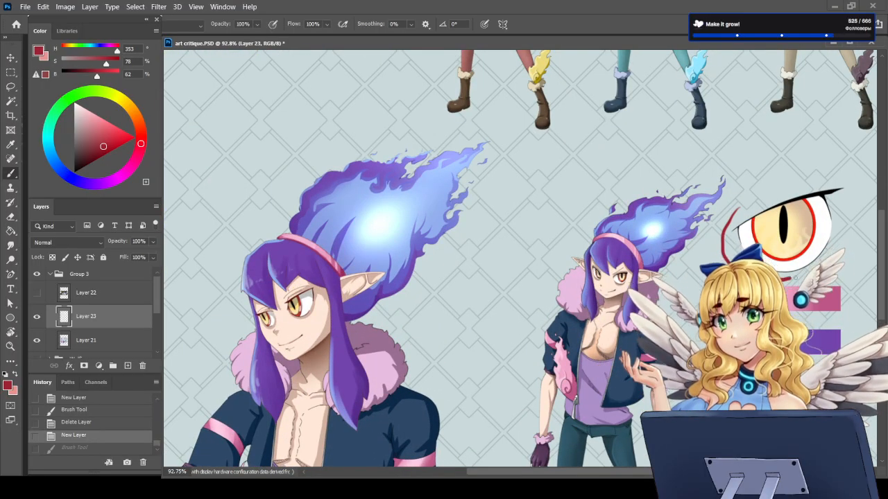
{"action": "mouse_move", "coordinate": [796, 276]}
{"action": "left_mouse_down"}
{"action": "mouse_move", "coordinate": [866, 198]}
{"action": "mouse_move", "coordinate": [749, 177]}
{"action": "mouse_move", "coordinate": [737, 207]}
{"action": "left_mouse_up"}
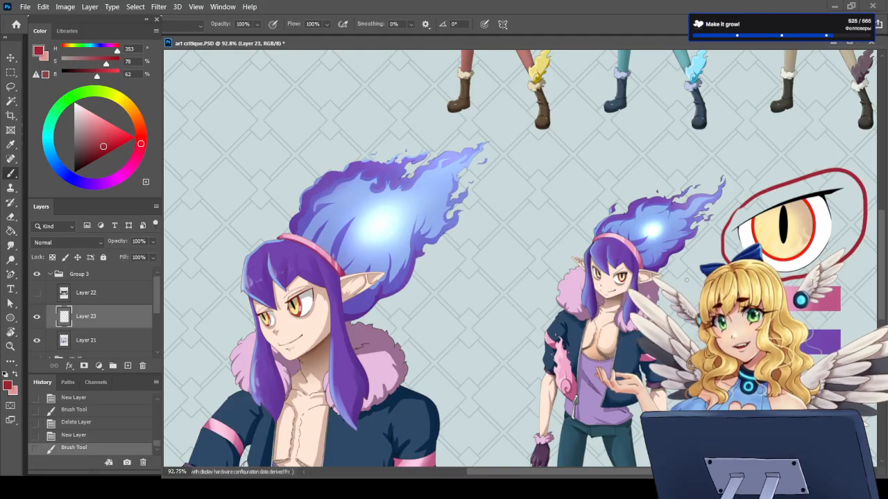
{"action": "key", "text": "ctrl+z"}
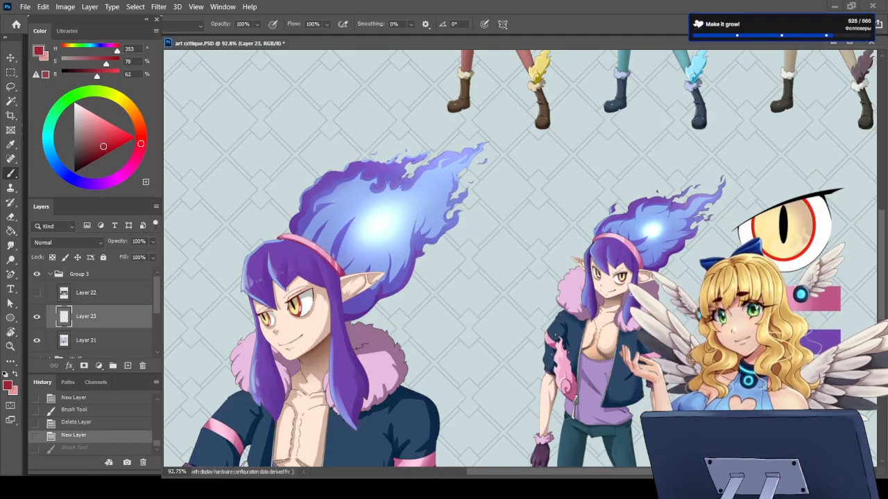
Step: Compare the small figure's eyes with the enlarged eye, mark its red iris rim with an arrow, and undo the mark
{"action": "scroll", "coordinate": [652, 266], "scroll_direction": "up", "scroll_amount": 3}
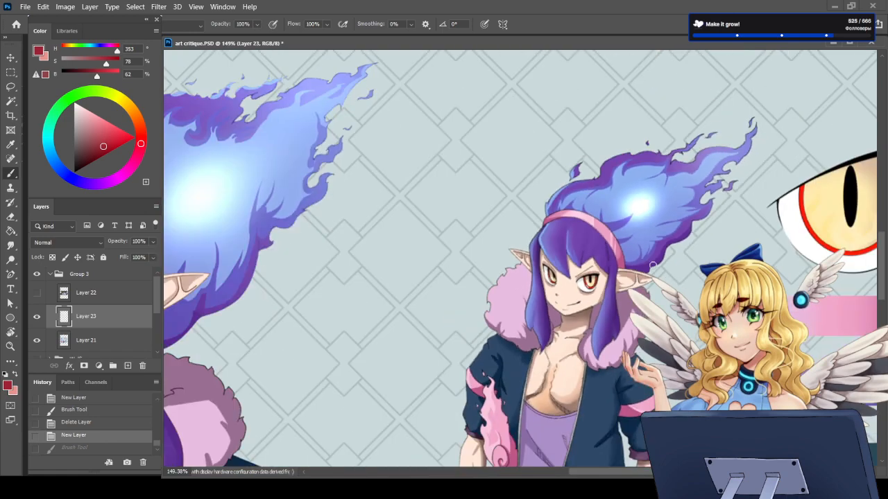
{"action": "scroll", "coordinate": [652, 266], "scroll_direction": "down", "scroll_amount": 2}
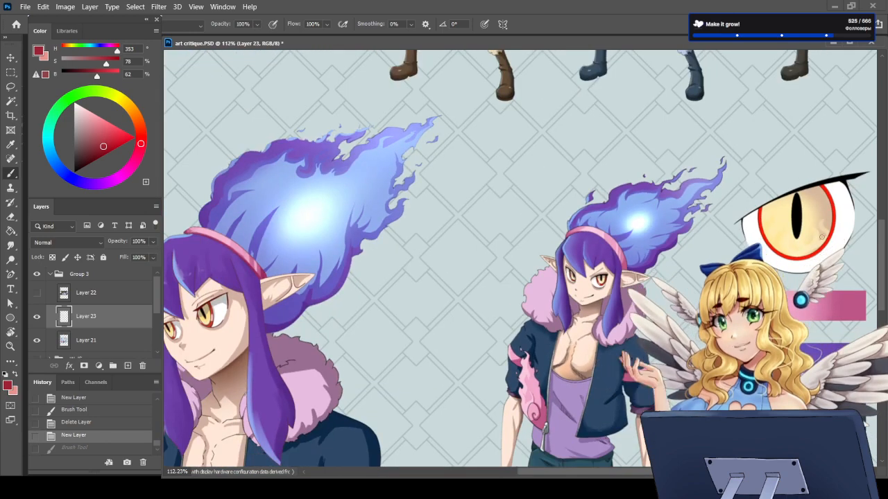
{"action": "scroll", "coordinate": [821, 237], "scroll_direction": "up", "scroll_amount": 6}
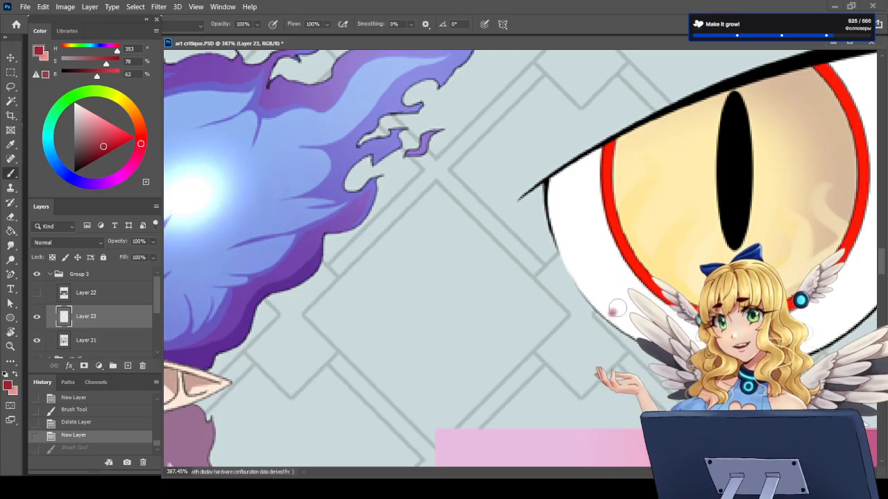
{"action": "left_click_drag", "start_coordinate": [652, 282], "coordinate": [626, 278]}
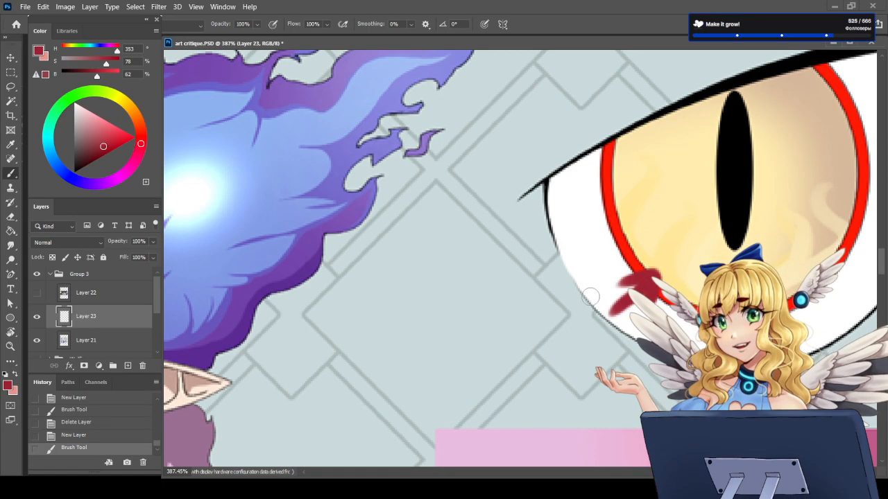
{"action": "key", "text": "ctrl+z"}
{"action": "scroll", "coordinate": [590, 287], "scroll_direction": "down", "scroll_amount": 4}
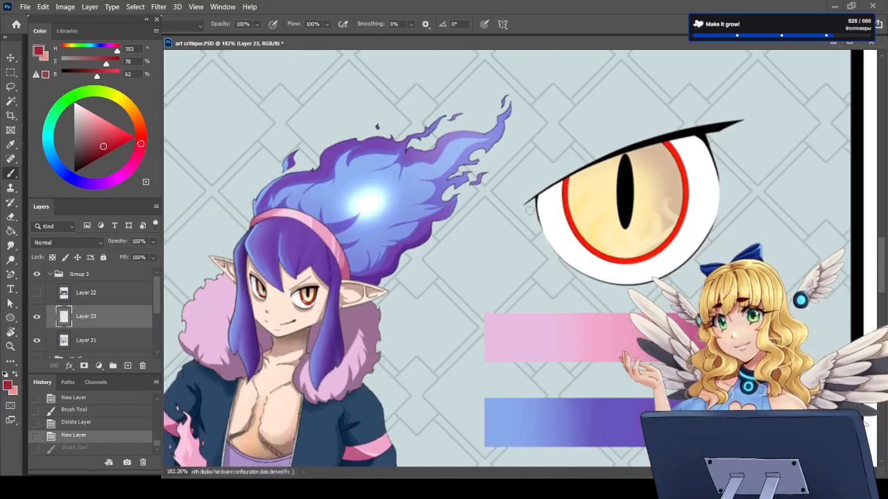
Step: Compare the eyes and flames of the half-body and small full-body figures with the enlarged eye detail
{"action": "scroll", "coordinate": [529, 210], "scroll_direction": "down", "scroll_amount": 6}
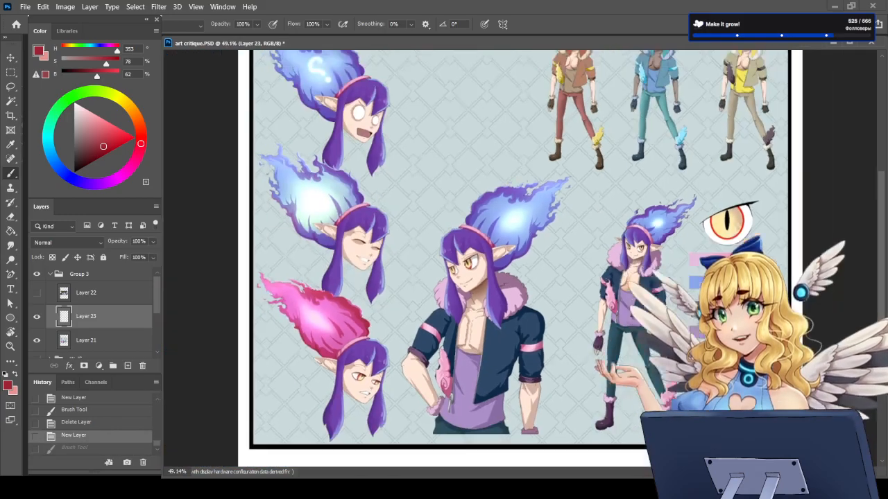
{"action": "scroll", "coordinate": [506, 222], "scroll_direction": "up", "scroll_amount": 6}
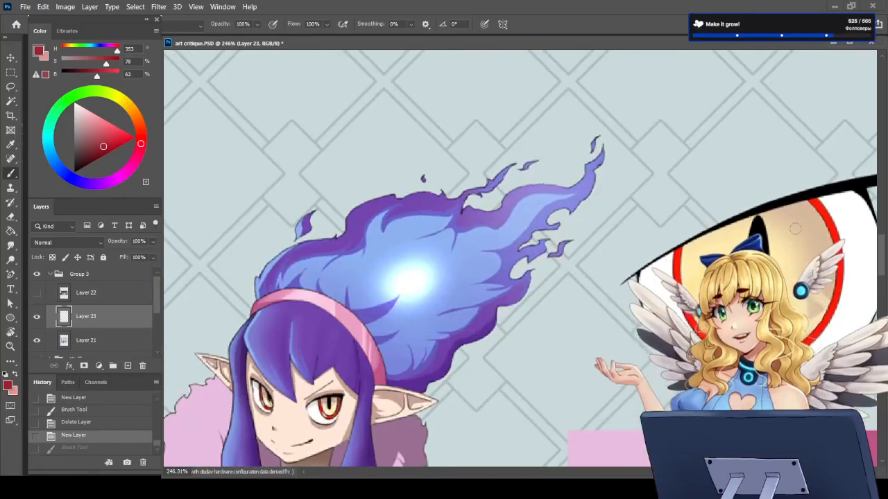
{"action": "scroll", "coordinate": [707, 242], "scroll_direction": "down", "scroll_amount": 6}
{"action": "scroll", "coordinate": [666, 288], "scroll_direction": "up", "scroll_amount": 7}
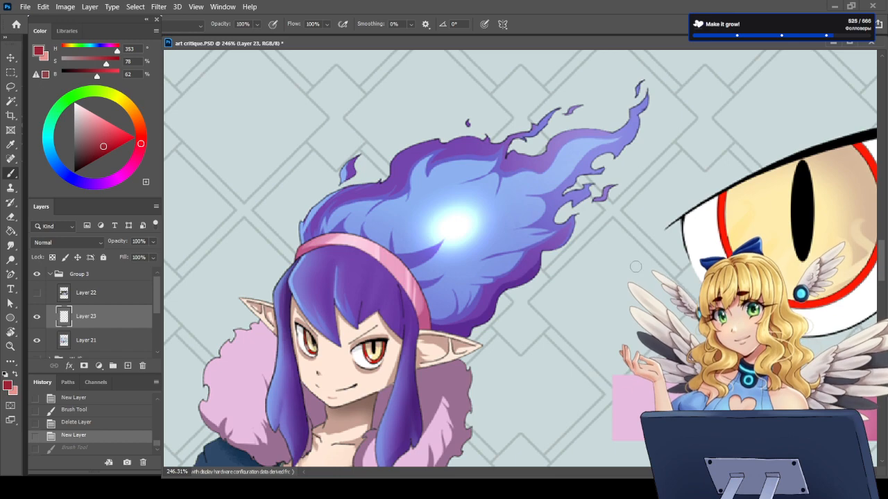
{"action": "scroll", "coordinate": [576, 299], "scroll_direction": "down", "scroll_amount": 5}
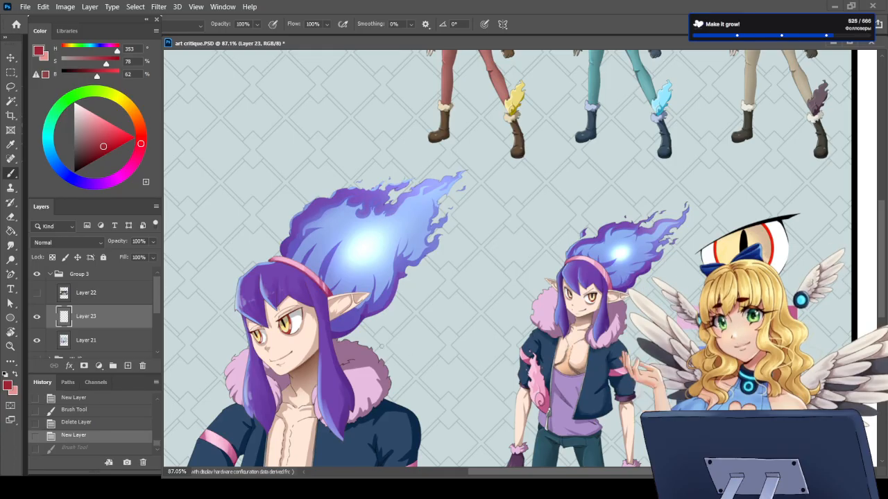
{"action": "scroll", "coordinate": [236, 327], "scroll_direction": "up", "scroll_amount": 4}
{"action": "scroll", "coordinate": [272, 342], "scroll_direction": "down", "scroll_amount": 3}
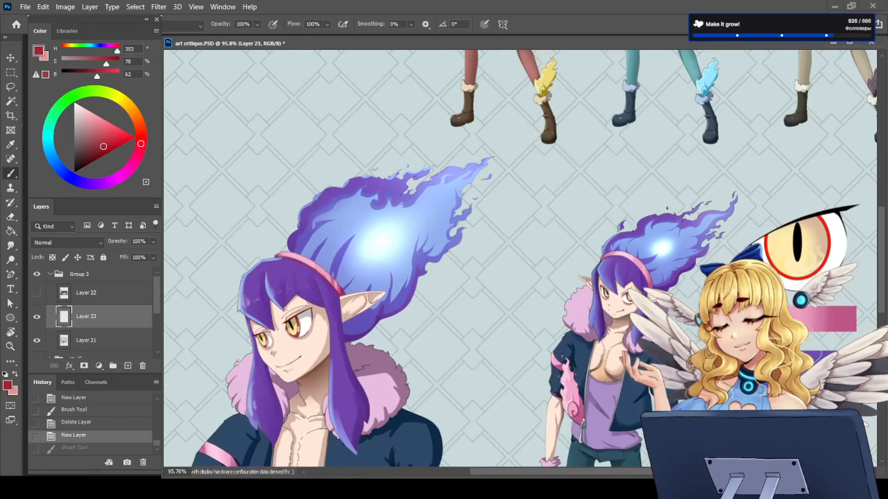
{"action": "scroll", "coordinate": [623, 339], "scroll_direction": "up", "scroll_amount": 5}
{"action": "scroll", "coordinate": [656, 305], "scroll_direction": "down", "scroll_amount": 9}
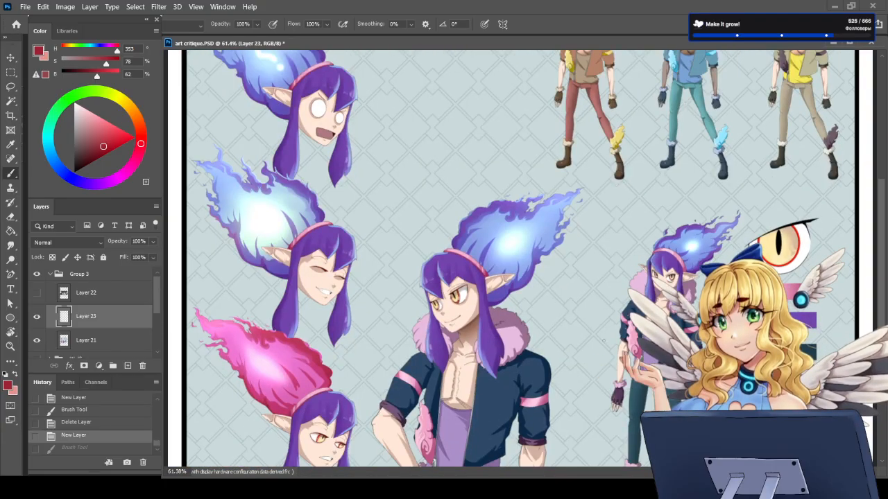
{"action": "scroll", "coordinate": [636, 356], "scroll_direction": "up", "scroll_amount": 2}
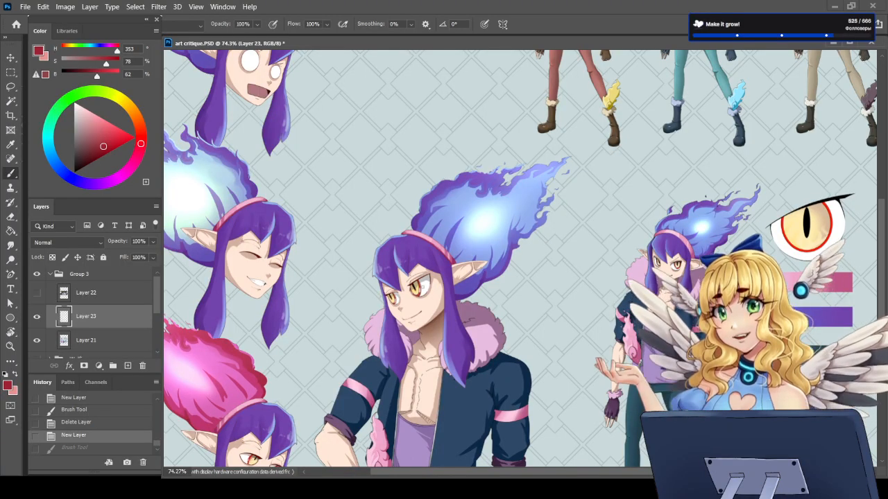
{"action": "scroll", "coordinate": [610, 298], "scroll_direction": "down", "scroll_amount": 3}
{"action": "scroll", "coordinate": [752, 284], "scroll_direction": "up", "scroll_amount": 5}
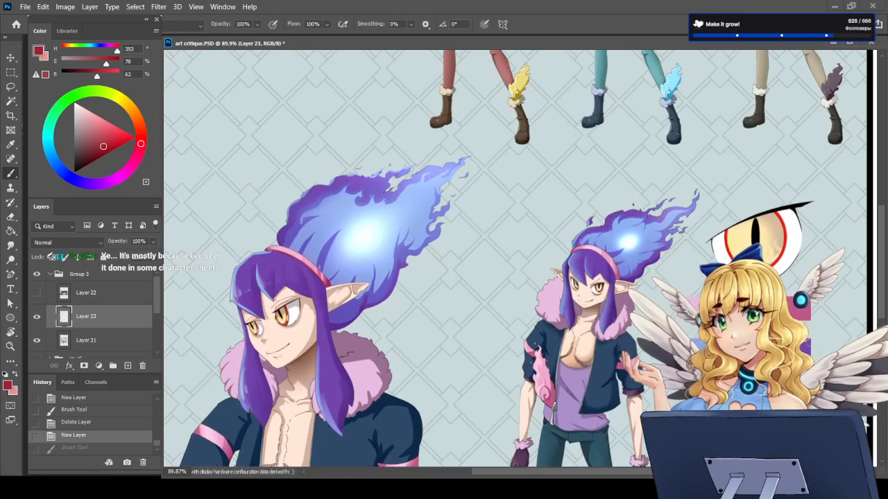
{"action": "scroll", "coordinate": [769, 240], "scroll_direction": "up", "scroll_amount": 7}
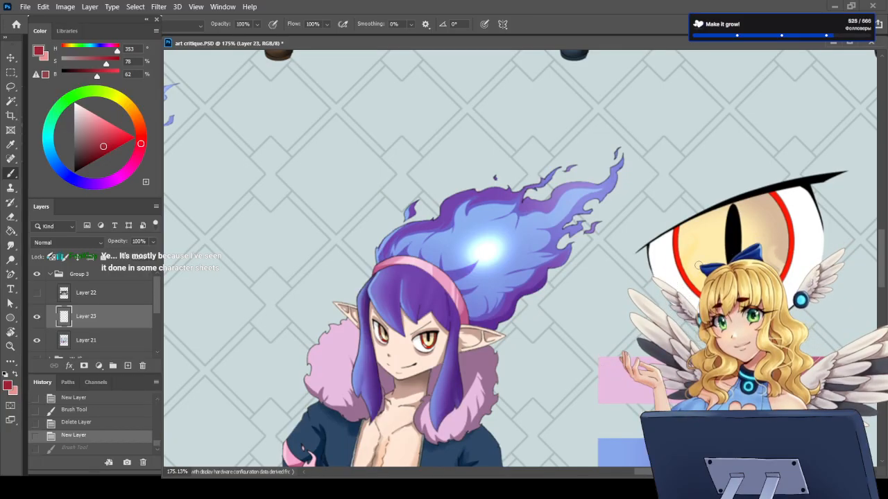
{"action": "scroll", "coordinate": [747, 262], "scroll_direction": "down", "scroll_amount": 7}
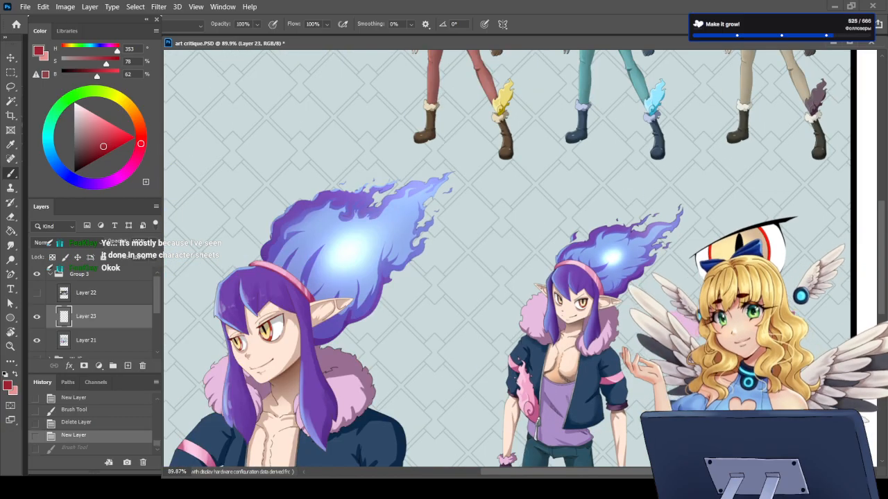
{"action": "scroll", "coordinate": [855, 326], "scroll_direction": "down", "scroll_amount": 2}
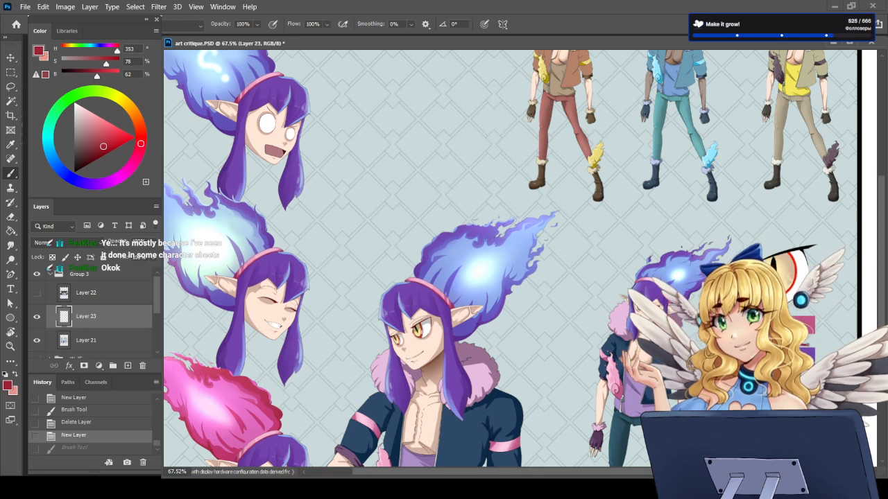
Step: Restore the undone brush mark and undo it again while reviewing the purple-haired figures and the color variants
{"action": "key", "text": "ctrl+shift+z"}
{"action": "key", "text": "ctrl+z"}
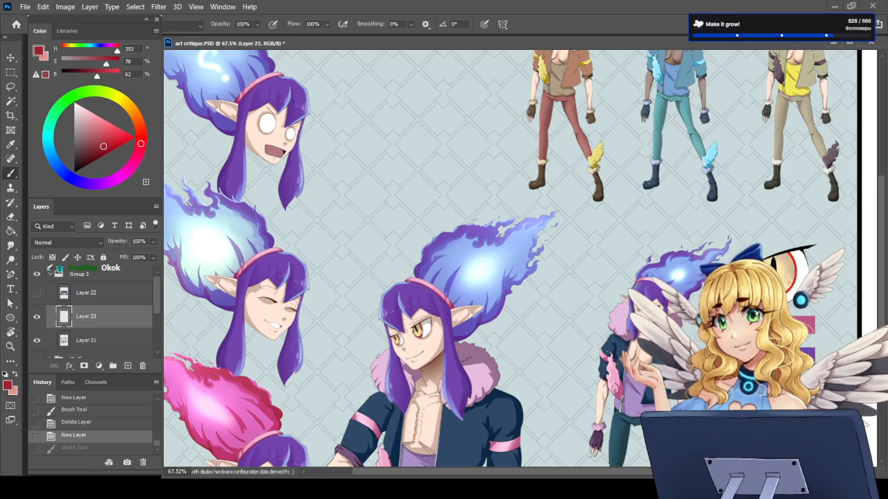
{"action": "scroll", "coordinate": [788, 280], "scroll_direction": "up", "scroll_amount": 3}
{"action": "scroll", "coordinate": [788, 280], "scroll_direction": "down", "scroll_amount": 6}
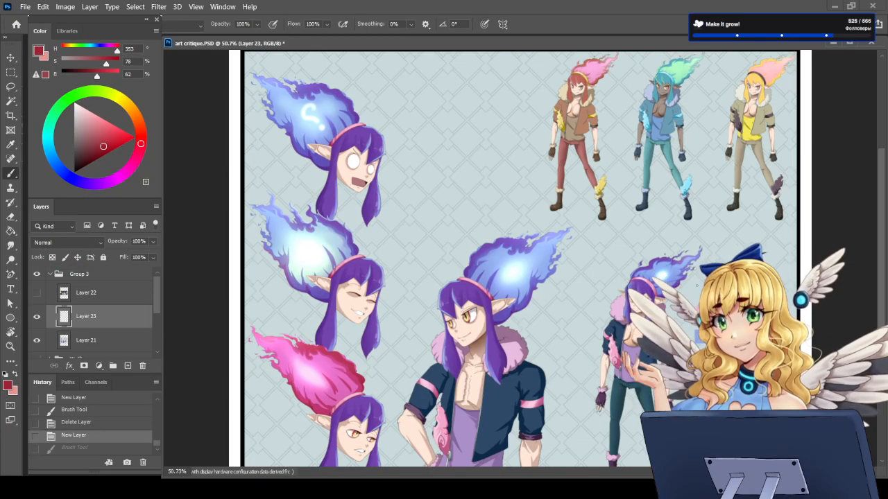
{"action": "scroll", "coordinate": [619, 427], "scroll_direction": "up", "scroll_amount": 2}
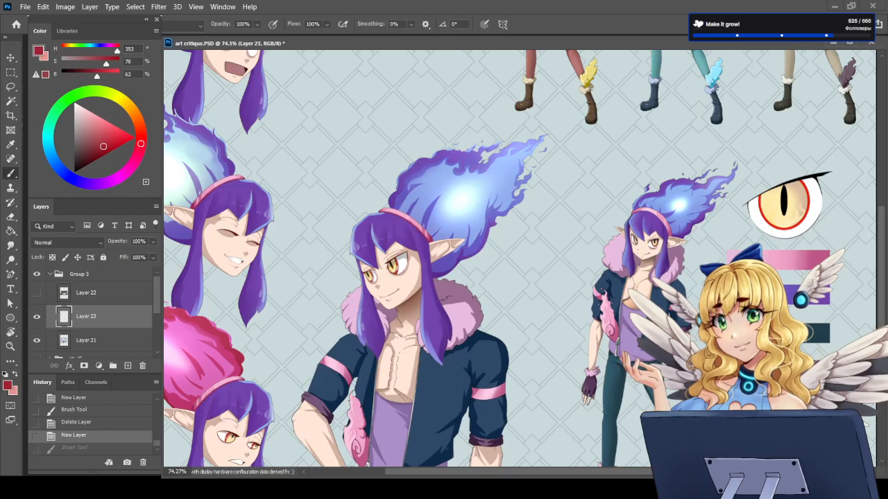
{"action": "key", "text": "ctrl+shift+z"}
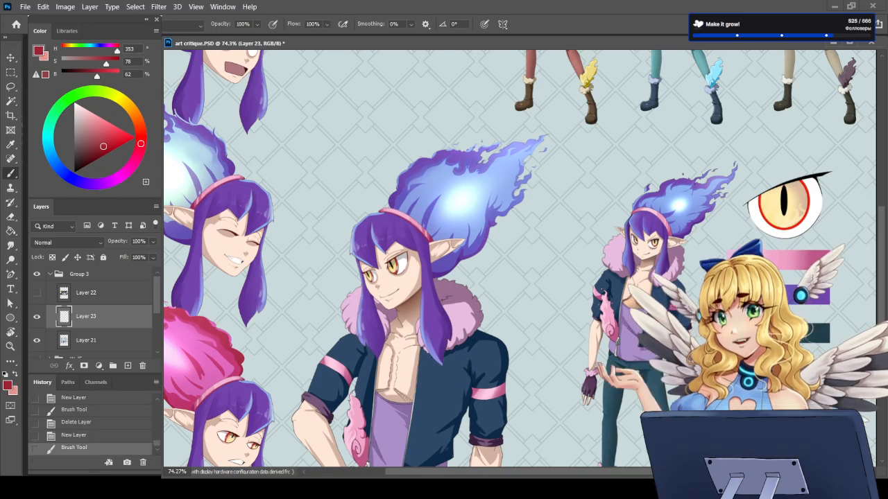
{"action": "key", "text": "ctrl+z"}
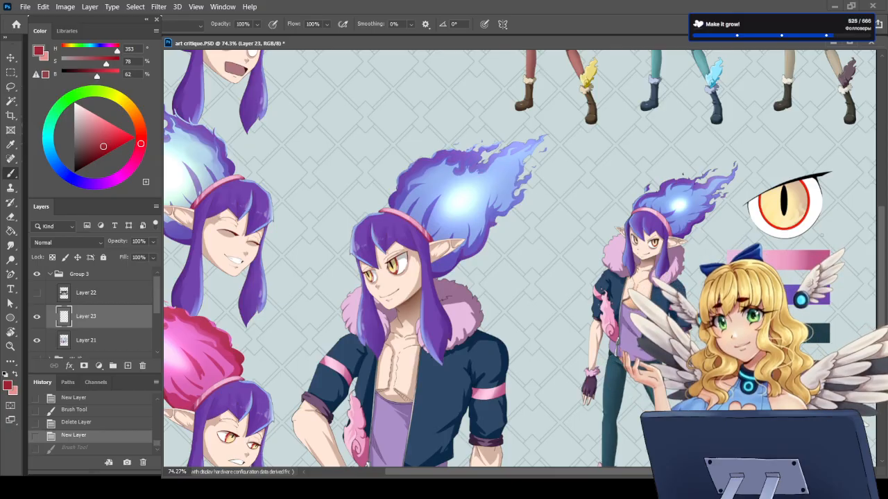
Step: Sketch a small light-pink triangular emblem above the pink armband on the half-body figure's jacket sleeve
{"action": "scroll", "coordinate": [569, 238], "scroll_direction": "down", "scroll_amount": 5}
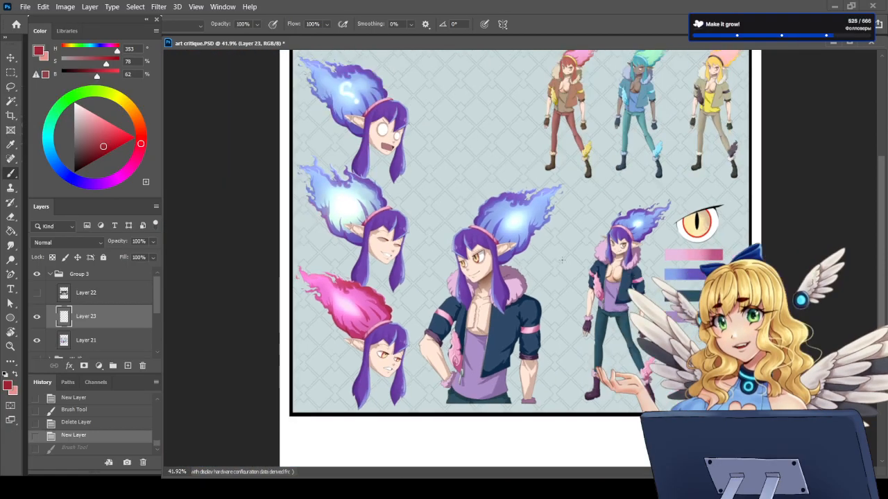
{"action": "scroll", "coordinate": [573, 258], "scroll_direction": "down", "scroll_amount": 2}
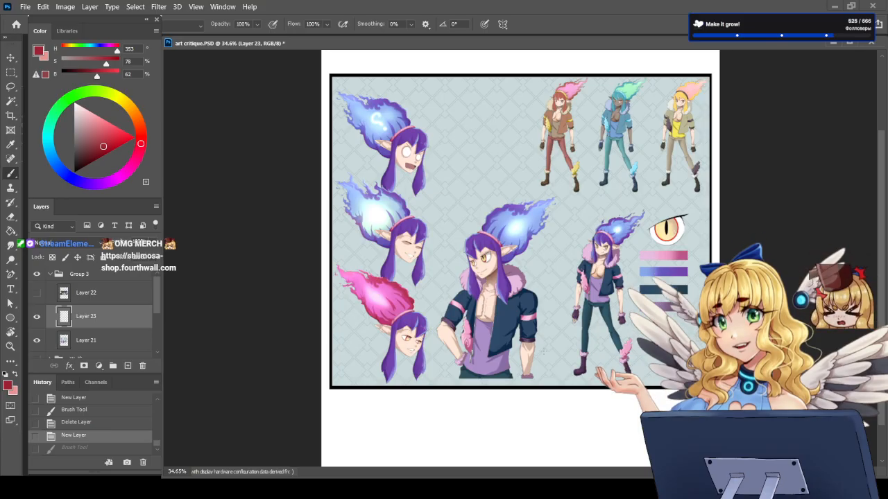
{"action": "scroll", "coordinate": [517, 319], "scroll_direction": "up", "scroll_amount": 3}
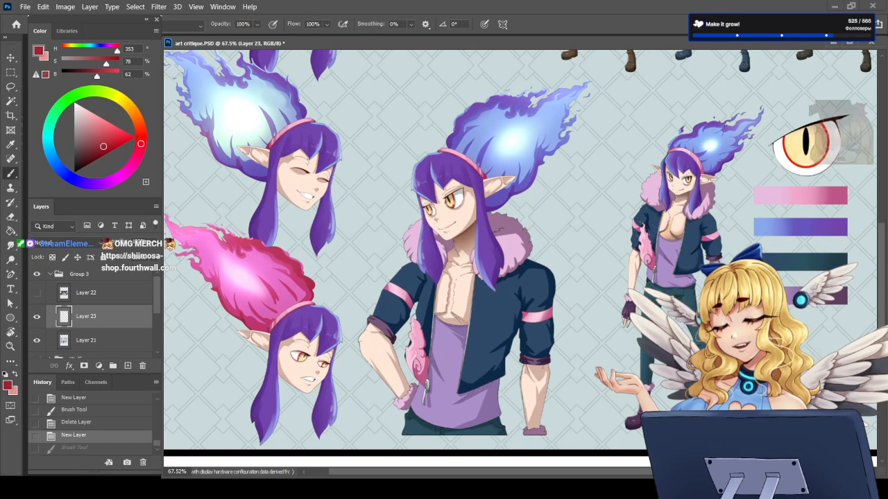
{"action": "scroll", "coordinate": [513, 374], "scroll_direction": "down", "scroll_amount": 1}
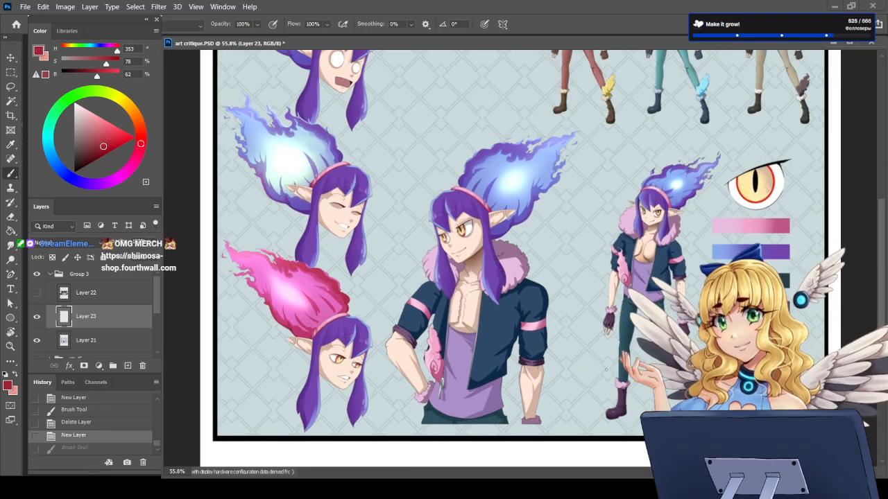
{"action": "scroll", "coordinate": [524, 379], "scroll_direction": "down", "scroll_amount": 1}
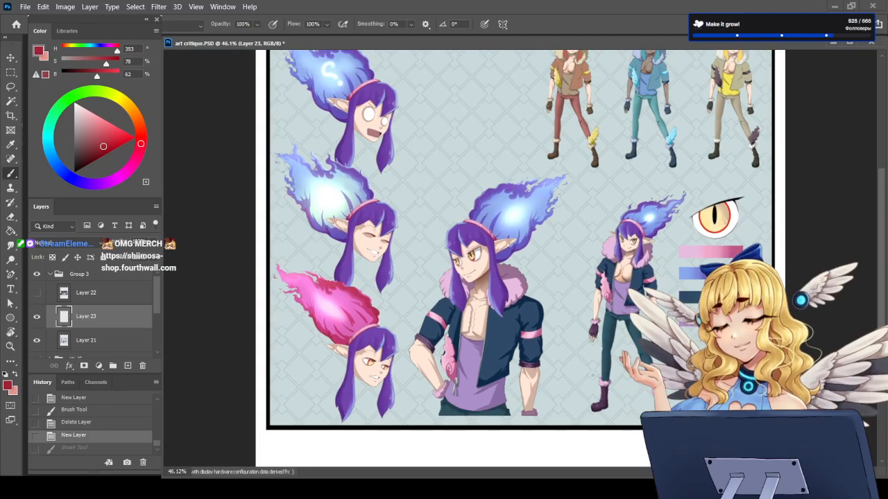
{"action": "scroll", "coordinate": [562, 317], "scroll_direction": "up", "scroll_amount": 4}
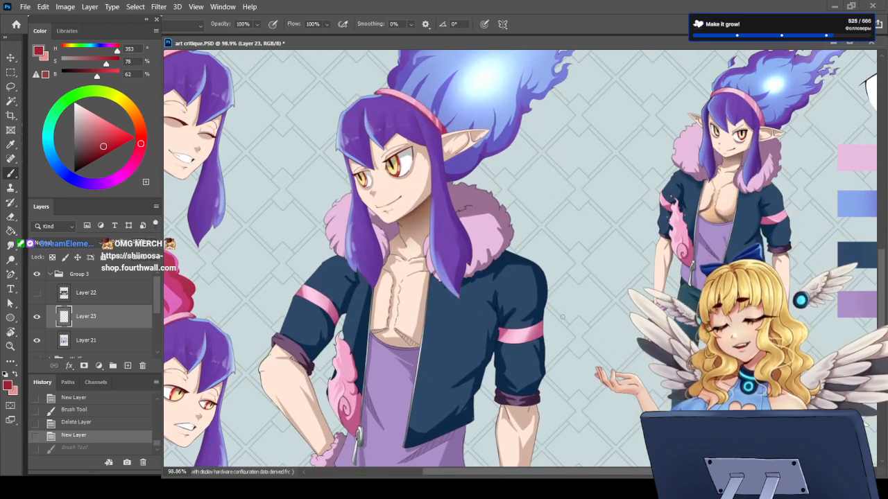
{"action": "key", "text": "x"}
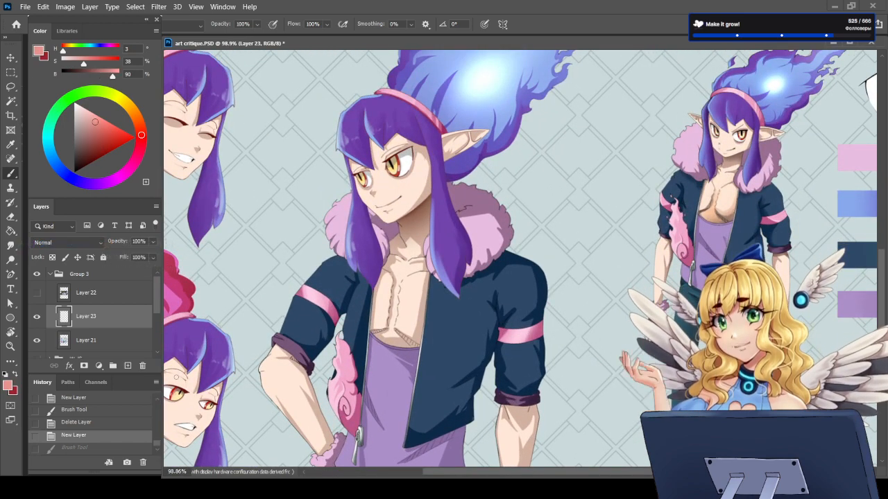
{"action": "mouse_move", "coordinate": [539, 282]}
{"action": "left_mouse_down"}
{"action": "mouse_move", "coordinate": [526, 302]}
{"action": "mouse_move", "coordinate": [547, 301]}
{"action": "mouse_move", "coordinate": [528, 305]}
{"action": "left_mouse_up"}
{"action": "key", "text": "e"}
{"action": "key", "text": "b"}
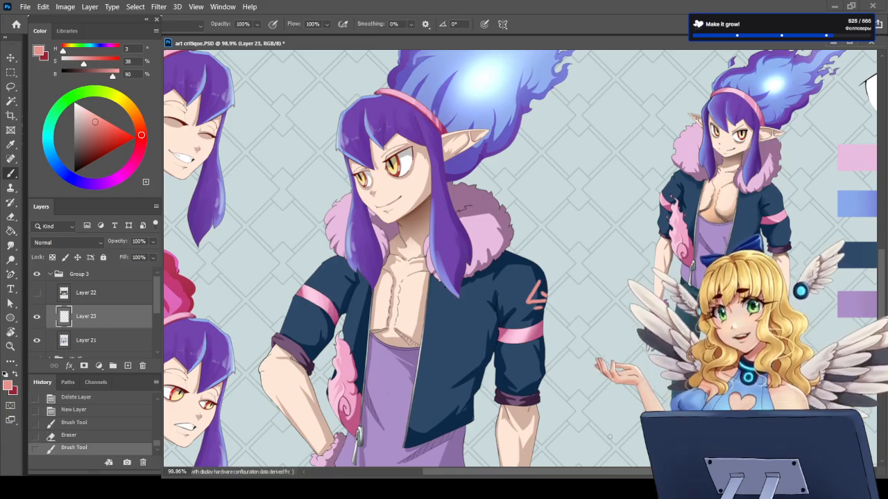
Step: Sketch a larger underlined triangular emblem beside the half-body figure, and undo it together with the sleeve emblem
{"action": "mouse_move", "coordinate": [583, 175]}
{"action": "left_mouse_down"}
{"action": "mouse_move", "coordinate": [557, 214]}
{"action": "mouse_move", "coordinate": [602, 209]}
{"action": "mouse_move", "coordinate": [587, 192]}
{"action": "left_mouse_up"}
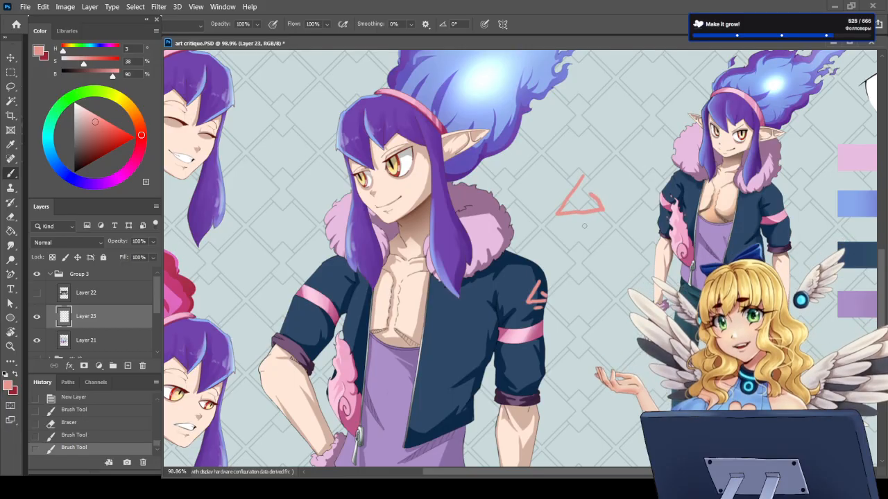
{"action": "left_click_drag", "start_coordinate": [560, 222], "coordinate": [615, 223]}
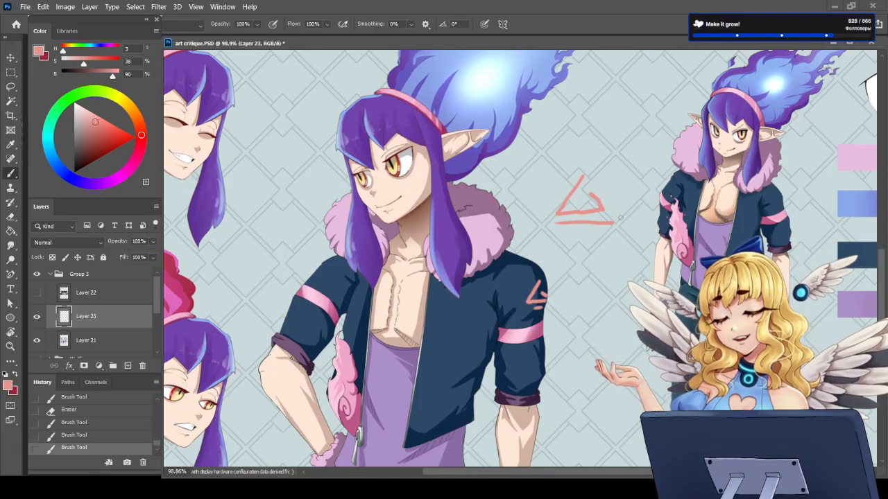
{"action": "key", "text": "ctrl+z"}
{"action": "key", "text": "ctrl+z"}
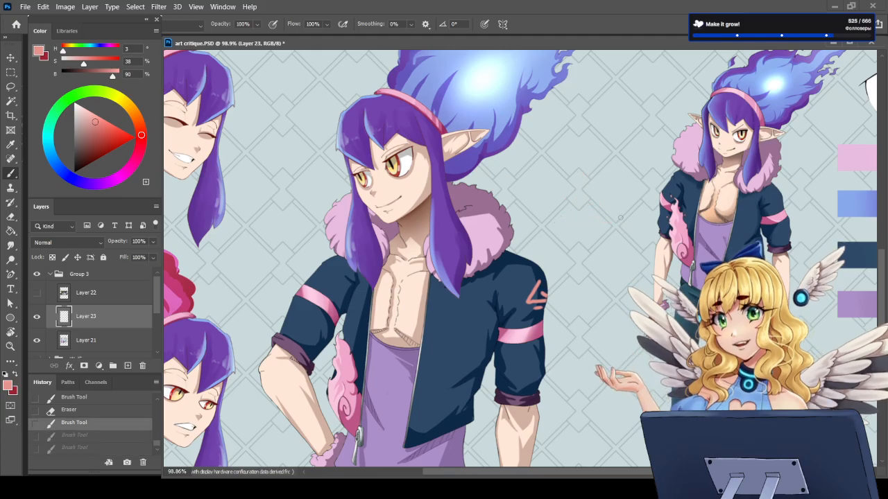
{"action": "key", "text": "ctrl+z"}
{"action": "key", "text": "ctrl+z"}
{"action": "key", "text": "ctrl+z"}
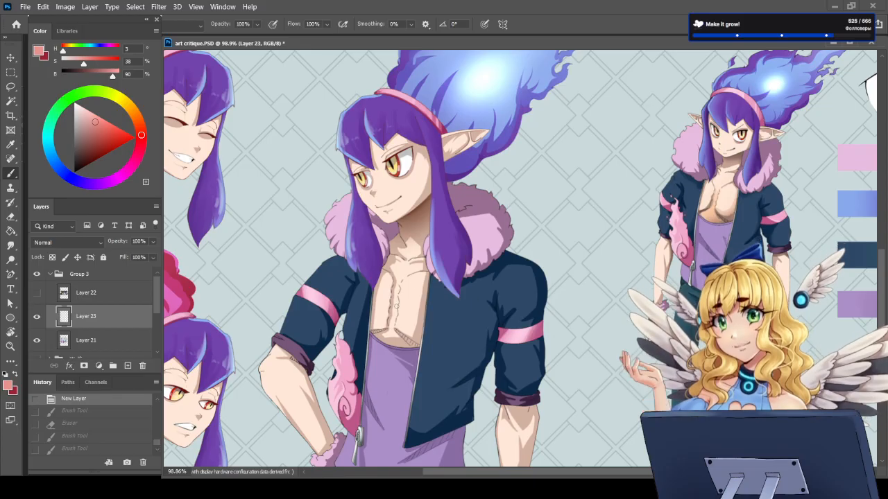
Step: Sketch light-pink diagonal lines across both sides of the half-body figure's jacket, and undo both strokes
{"action": "scroll", "coordinate": [502, 322], "scroll_direction": "down", "scroll_amount": 3}
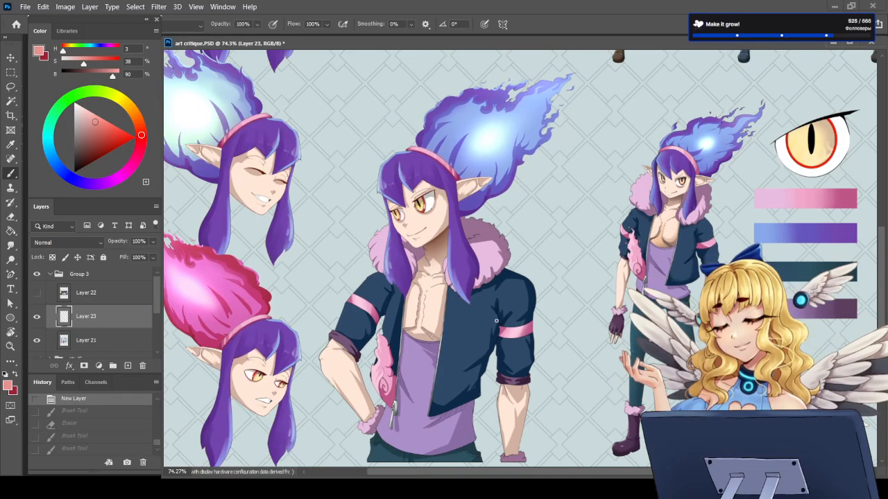
{"action": "scroll", "coordinate": [496, 321], "scroll_direction": "down", "scroll_amount": 2}
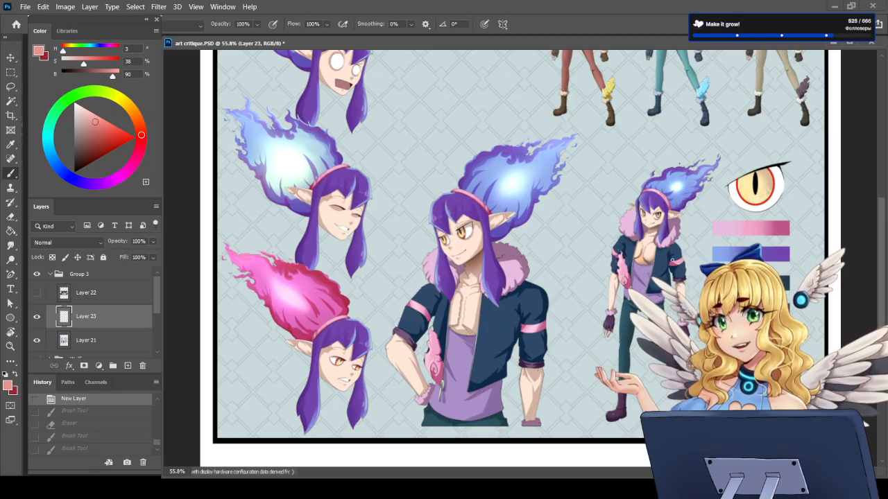
{"action": "scroll", "coordinate": [514, 340], "scroll_direction": "up", "scroll_amount": 4}
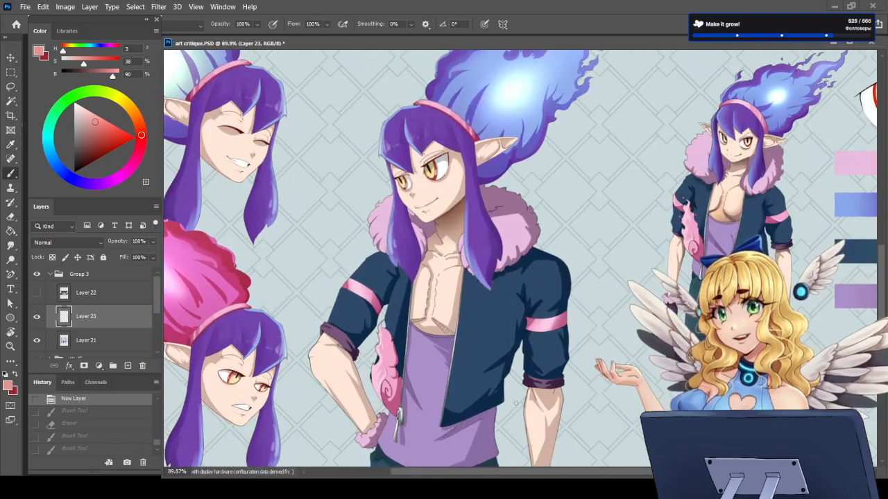
{"action": "left_click_drag", "start_coordinate": [361, 263], "coordinate": [402, 339]}
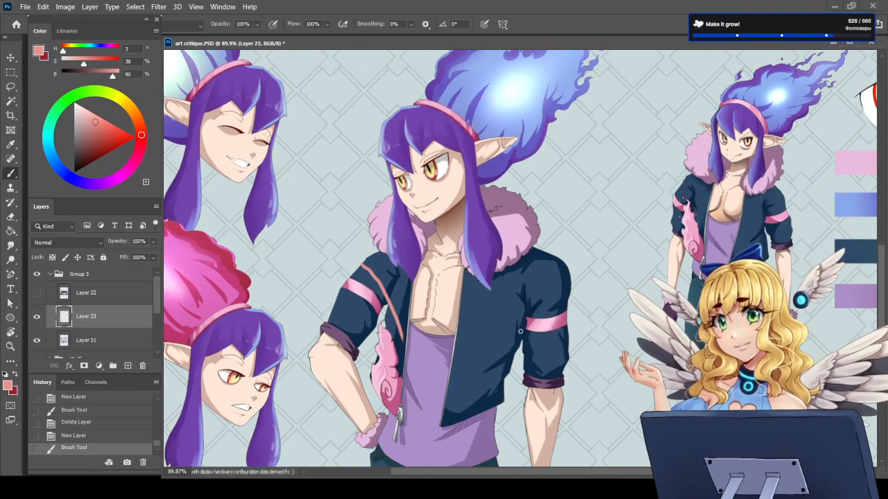
{"action": "left_click_drag", "start_coordinate": [452, 352], "coordinate": [562, 298]}
{"action": "key", "text": "ctrl+z"}
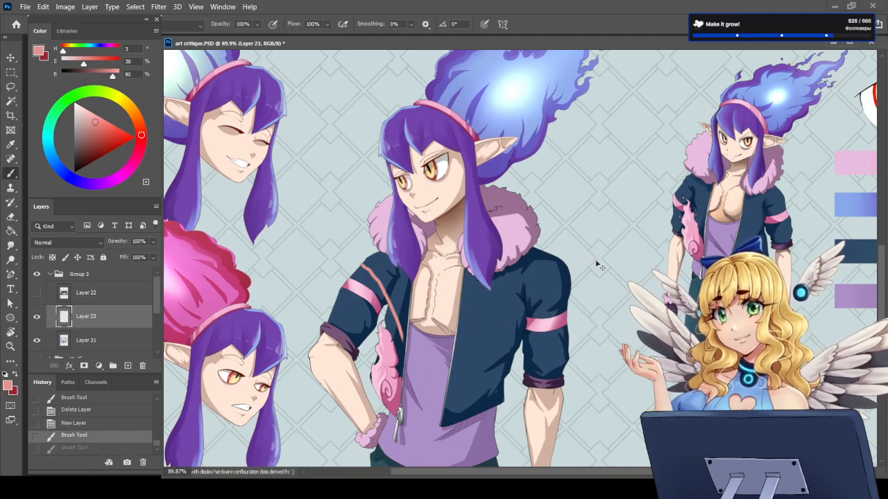
{"action": "key", "text": "ctrl+z"}
{"action": "scroll", "coordinate": [579, 286], "scroll_direction": "down", "scroll_amount": 3}
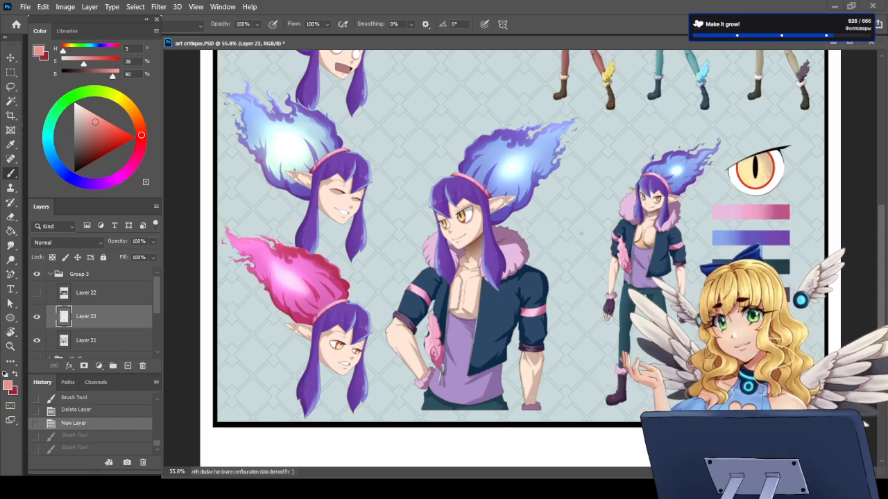
{"action": "scroll", "coordinate": [581, 234], "scroll_direction": "down", "scroll_amount": 2}
{"action": "scroll", "coordinate": [581, 234], "scroll_direction": "down", "scroll_amount": 2}
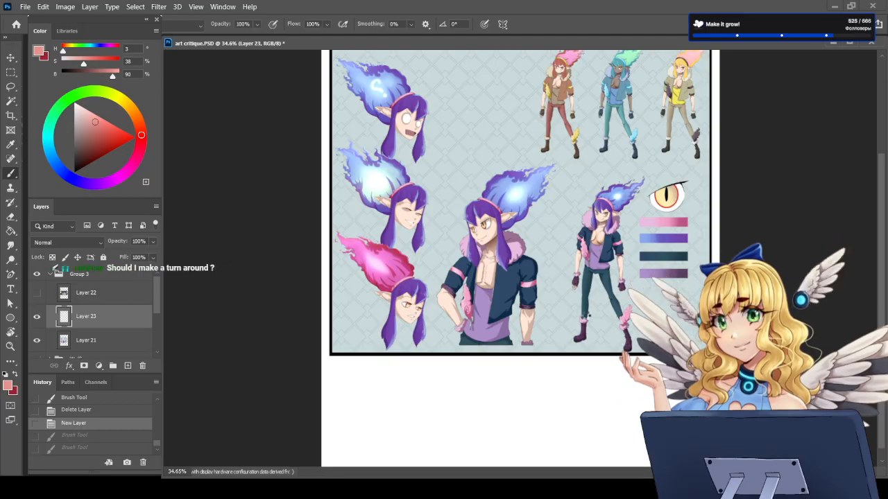
Step: Place the Elythian character image over the flame-haired sheet, scaled down and moved to the sheet's lower middle, with the Brush tool ready
{"action": "scroll", "coordinate": [575, 322], "scroll_direction": "down", "scroll_amount": 2}
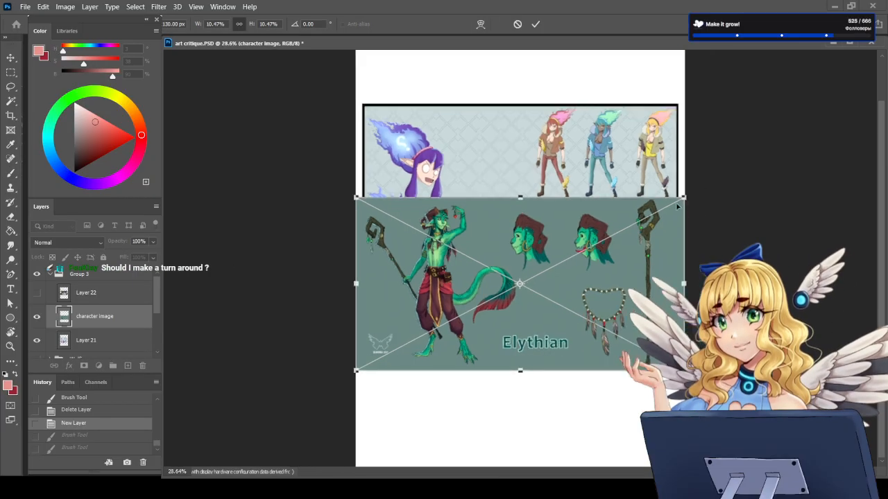
{"action": "left_click_drag", "start_coordinate": [684, 197], "coordinate": [638, 222]}
{"action": "left_click_drag", "start_coordinate": [565, 307], "coordinate": [589, 268]}
{"action": "key", "text": "Return"}
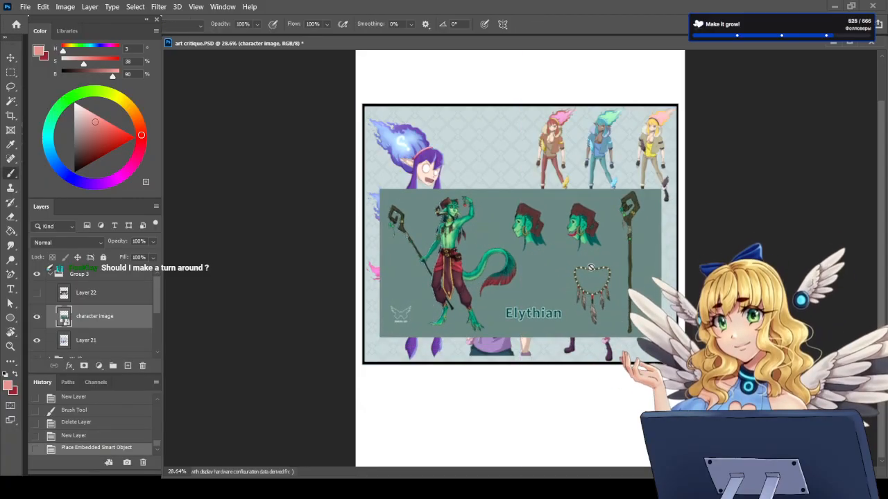
{"action": "key", "text": "b"}
Step: Examine the Elythian sheet's full figure, side-view heads, staff detail and feathered necklace
{"action": "scroll", "coordinate": [516, 205], "scroll_direction": "up", "scroll_amount": 2}
{"action": "scroll", "coordinate": [438, 258], "scroll_direction": "up", "scroll_amount": 1}
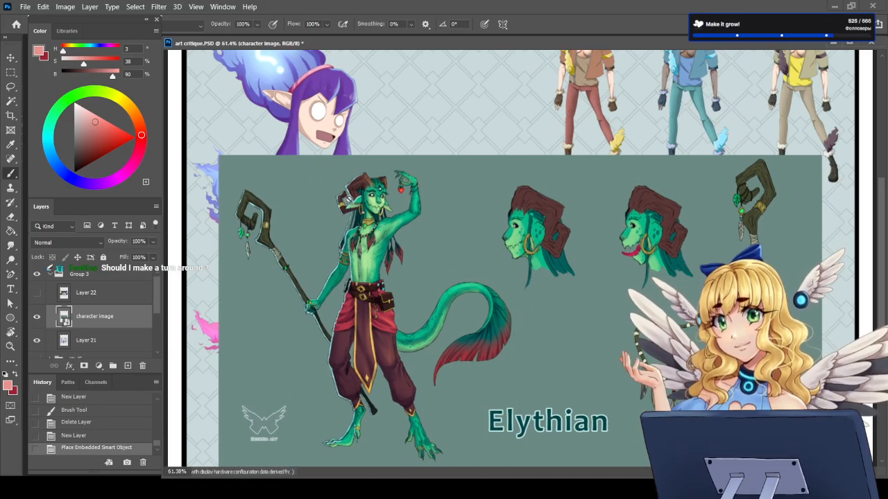
{"action": "scroll", "coordinate": [518, 233], "scroll_direction": "down", "scroll_amount": 1}
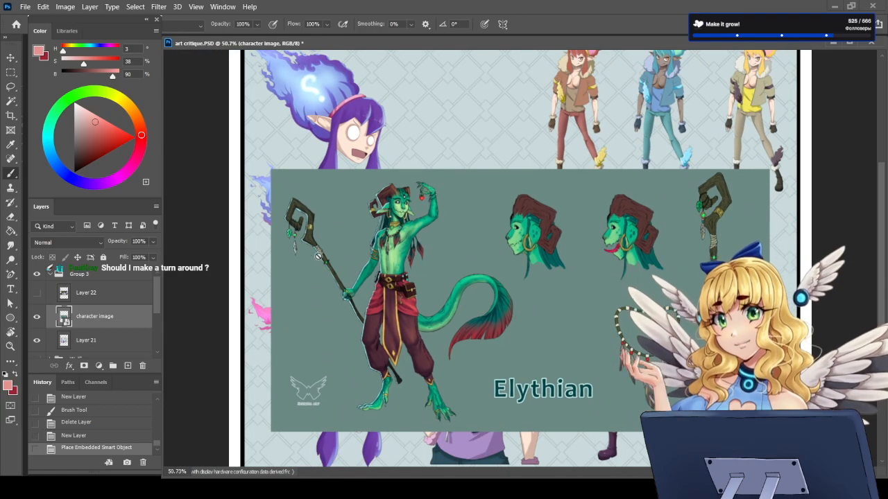
{"action": "scroll", "coordinate": [755, 220], "scroll_direction": "up", "scroll_amount": 5}
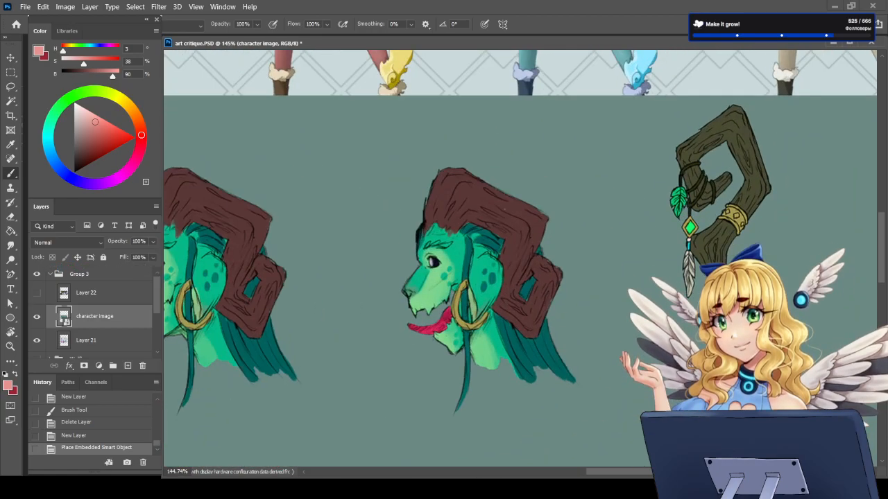
{"action": "scroll", "coordinate": [709, 271], "scroll_direction": "down", "scroll_amount": 2}
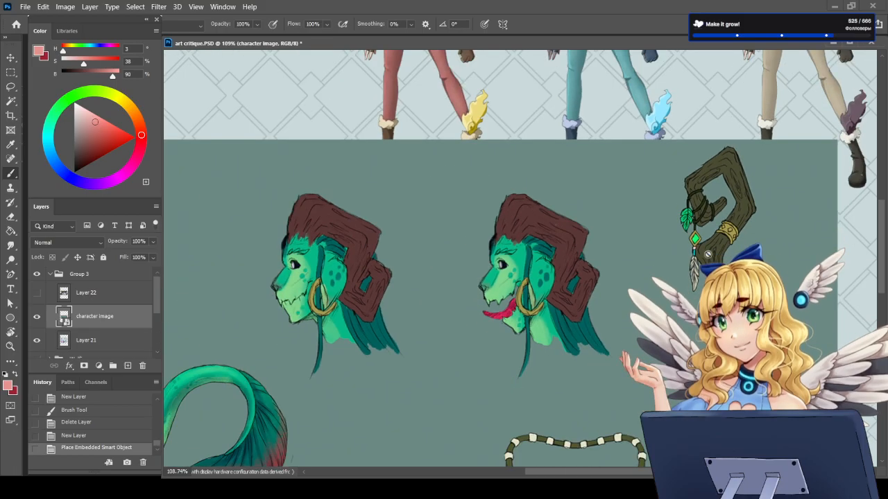
{"action": "scroll", "coordinate": [719, 328], "scroll_direction": "down", "scroll_amount": 3}
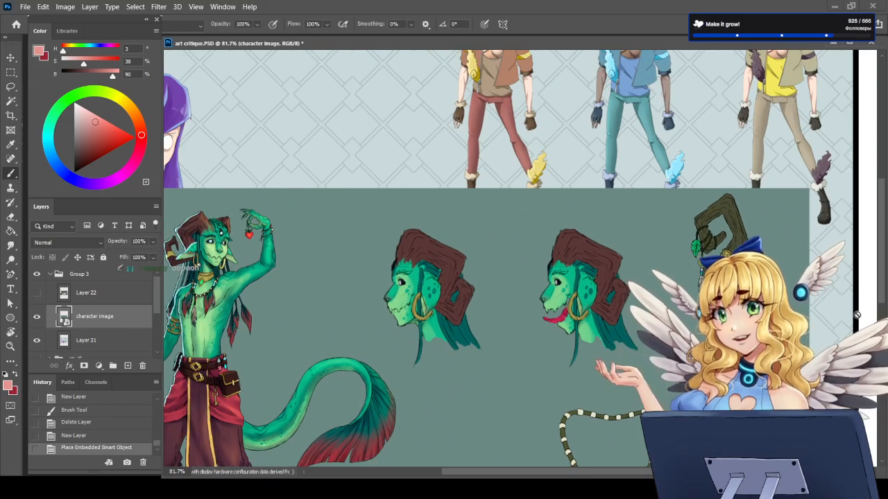
{"action": "scroll", "coordinate": [719, 329], "scroll_direction": "down", "scroll_amount": 3}
{"action": "scroll", "coordinate": [625, 346], "scroll_direction": "down", "scroll_amount": 3}
{"action": "scroll", "coordinate": [625, 346], "scroll_direction": "up", "scroll_amount": 4}
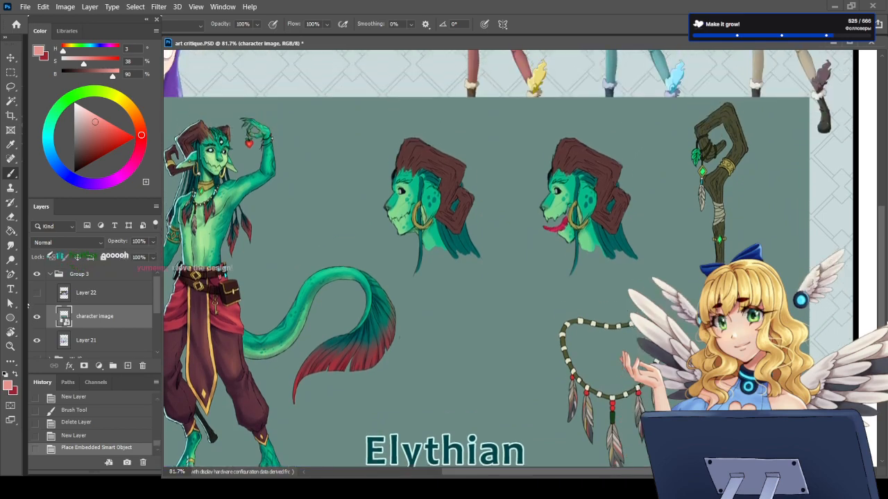
{"action": "scroll", "coordinate": [625, 346], "scroll_direction": "down", "scroll_amount": 3}
{"action": "scroll", "coordinate": [624, 346], "scroll_direction": "up", "scroll_amount": 2}
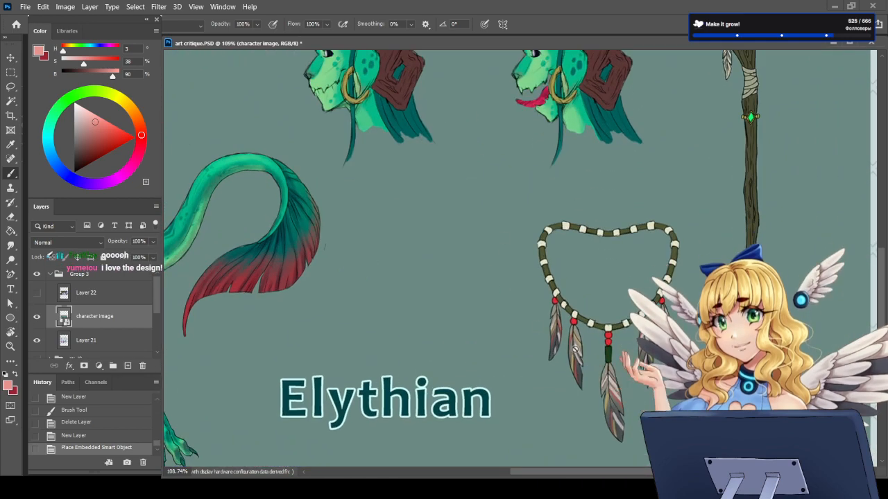
{"action": "scroll", "coordinate": [625, 346], "scroll_direction": "down", "scroll_amount": 3}
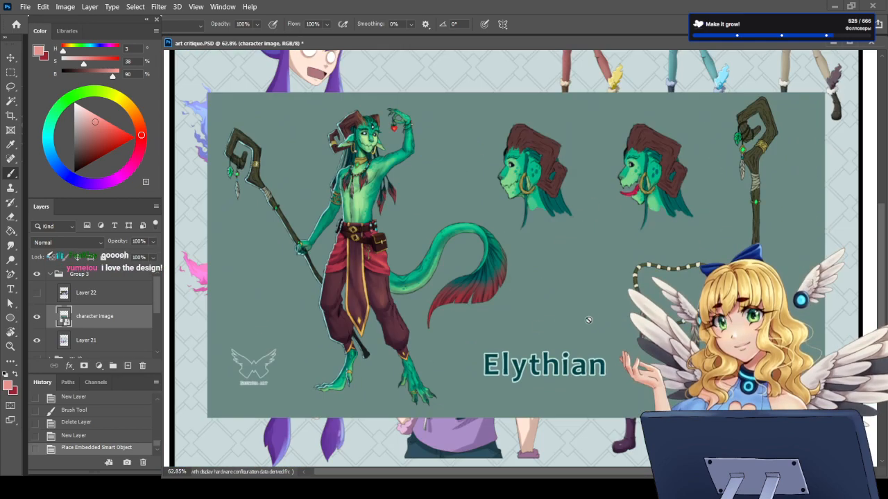
Step: Compare the feathered necklace worn on the Elythian figure's chest with the separate necklace drawing
{"action": "scroll", "coordinate": [333, 161], "scroll_direction": "up", "scroll_amount": 4}
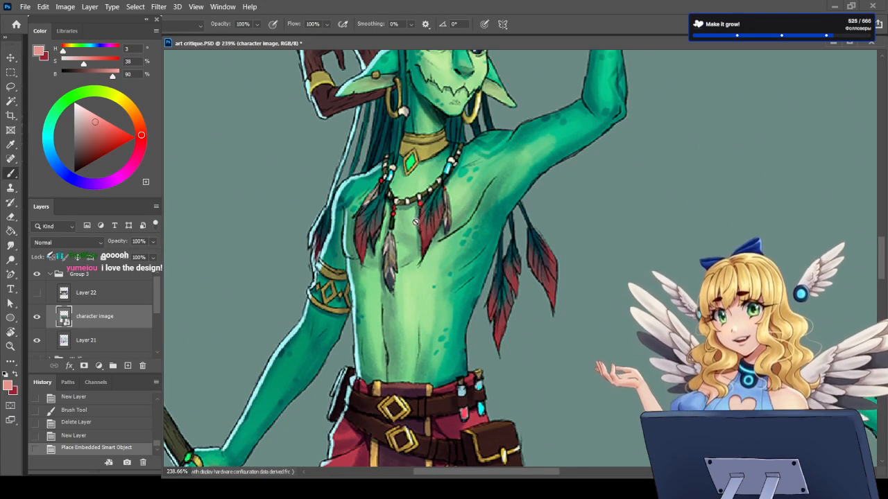
{"action": "scroll", "coordinate": [431, 135], "scroll_direction": "down", "scroll_amount": 1}
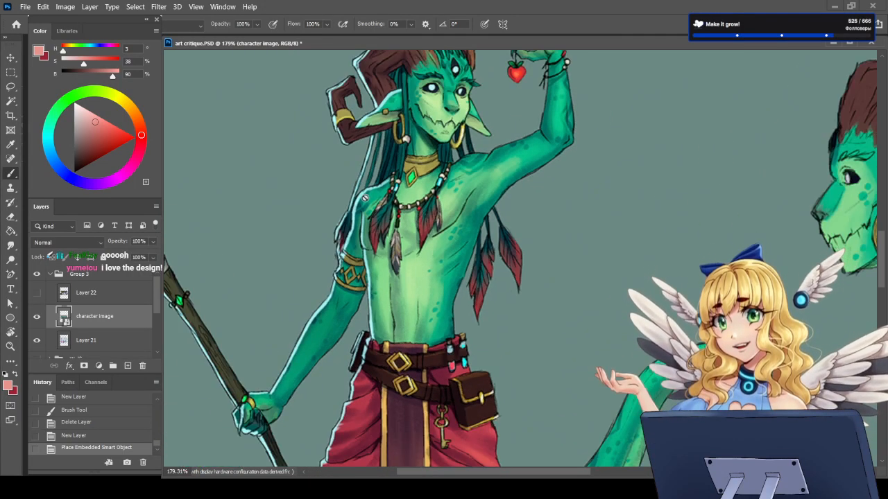
{"action": "scroll", "coordinate": [365, 199], "scroll_direction": "down", "scroll_amount": 4}
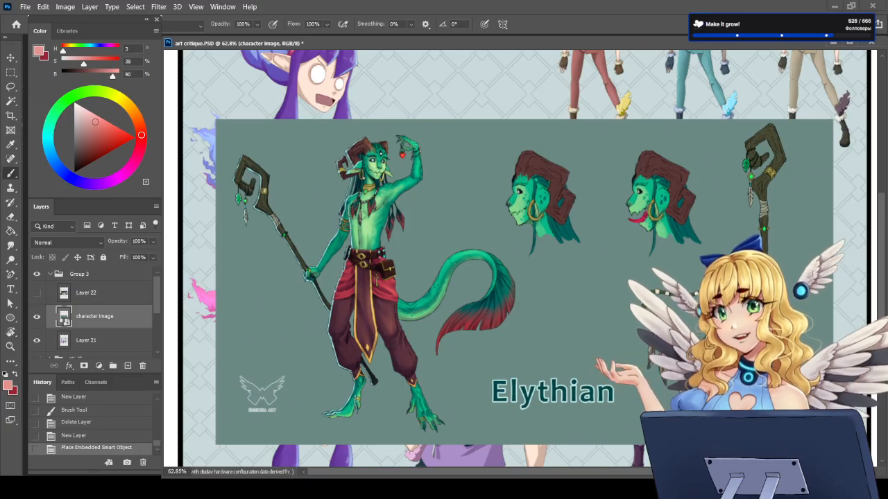
{"action": "scroll", "coordinate": [732, 399], "scroll_direction": "up", "scroll_amount": 4}
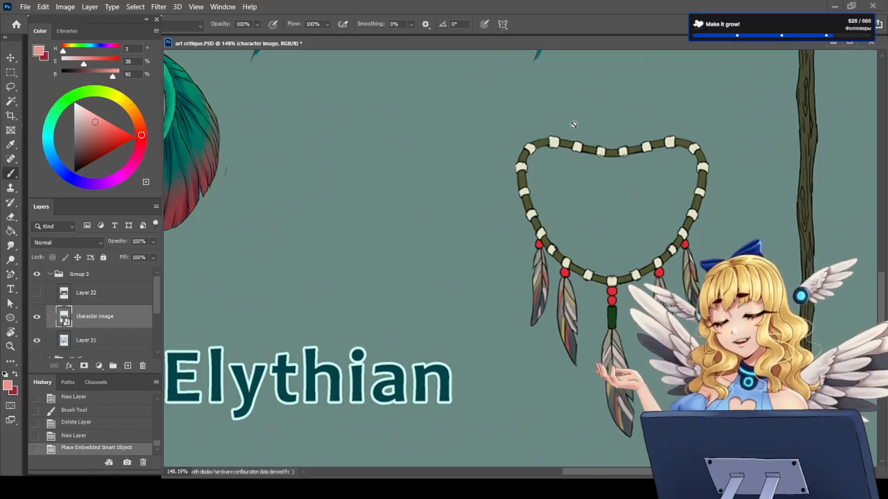
{"action": "scroll", "coordinate": [503, 238], "scroll_direction": "down", "scroll_amount": 1}
{"action": "scroll", "coordinate": [502, 238], "scroll_direction": "down", "scroll_amount": 5}
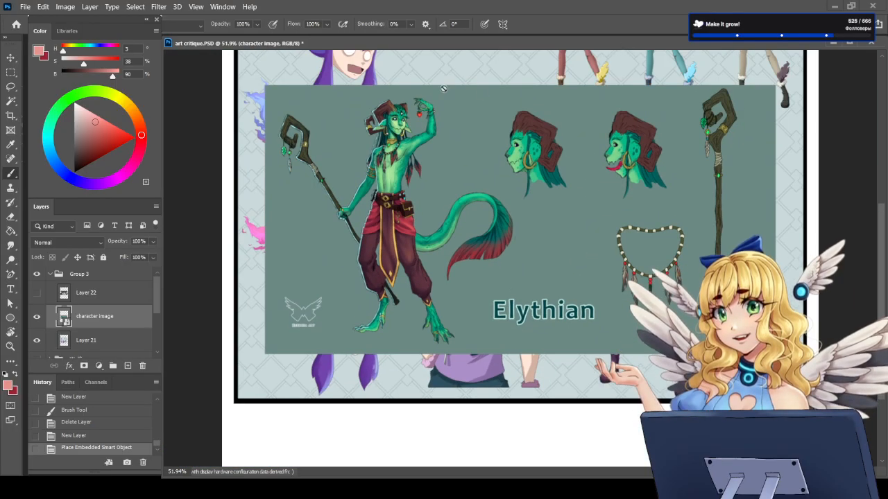
Step: Compare the horns and toothed mouth of the Elythian side-view heads with the full figure's face
{"action": "scroll", "coordinate": [644, 88], "scroll_direction": "up", "scroll_amount": 5}
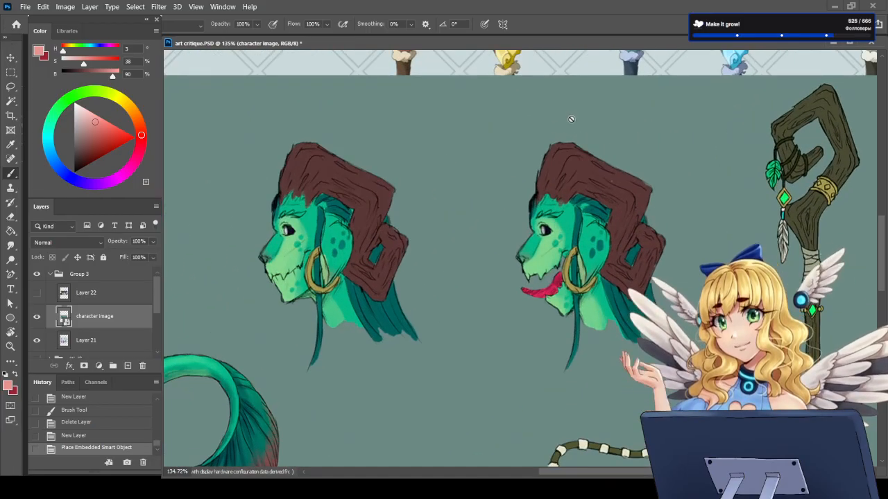
{"action": "scroll", "coordinate": [340, 254], "scroll_direction": "up", "scroll_amount": 1}
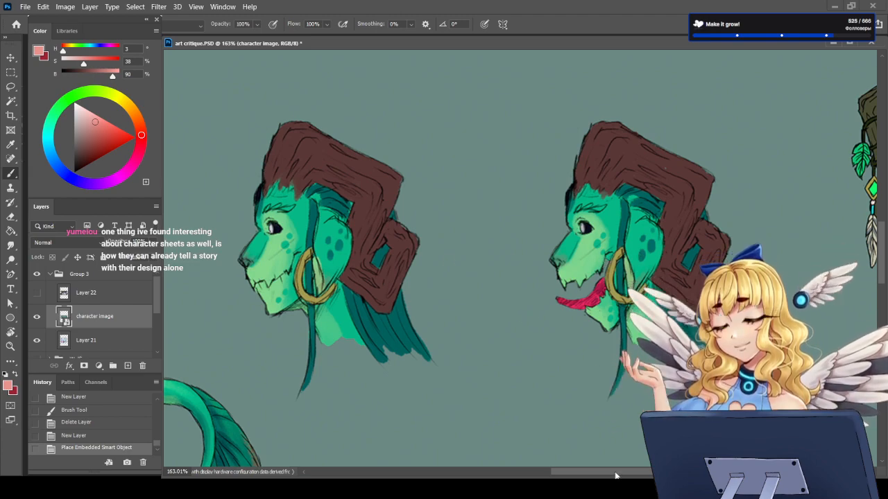
{"action": "left_click_drag", "start_coordinate": [617, 474], "coordinate": [464, 473]}
{"action": "scroll", "coordinate": [388, 173], "scroll_direction": "up", "scroll_amount": 5}
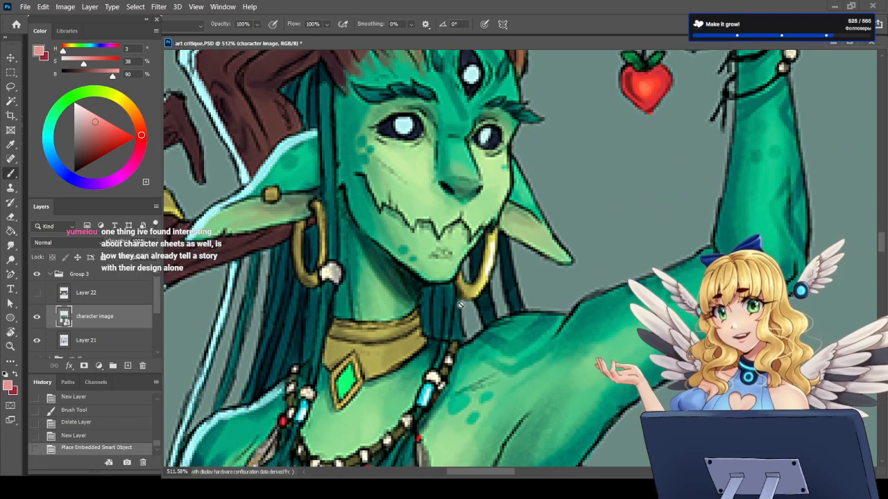
{"action": "scroll", "coordinate": [458, 305], "scroll_direction": "down", "scroll_amount": 2}
{"action": "scroll", "coordinate": [444, 284], "scroll_direction": "down", "scroll_amount": 4}
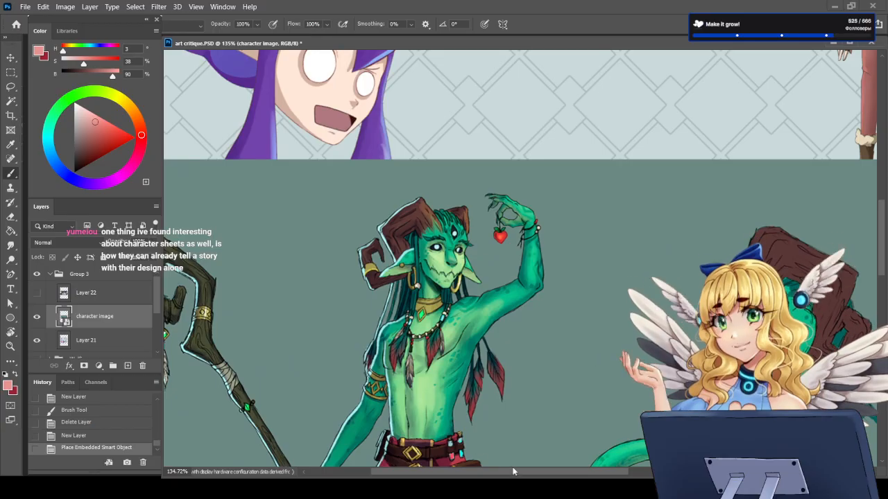
{"action": "left_click_drag", "start_coordinate": [511, 472], "coordinate": [658, 472]}
{"action": "scroll", "coordinate": [571, 363], "scroll_direction": "up", "scroll_amount": 1}
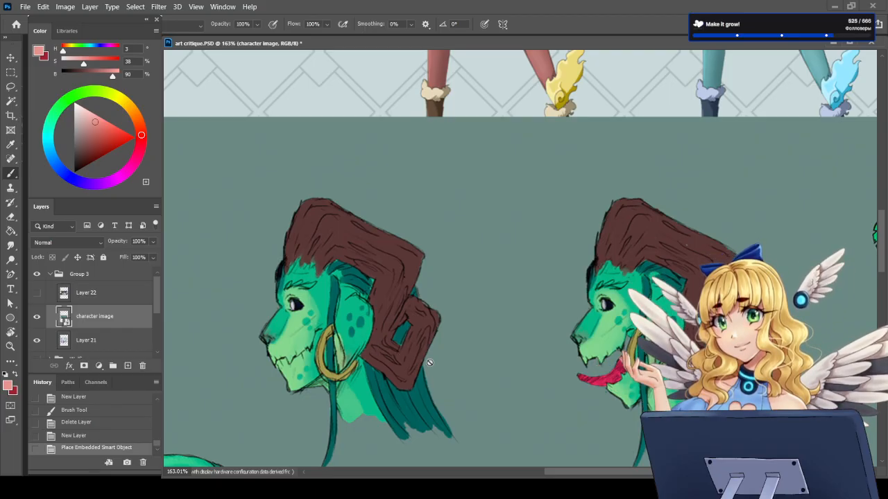
{"action": "scroll", "coordinate": [429, 362], "scroll_direction": "down", "scroll_amount": 5}
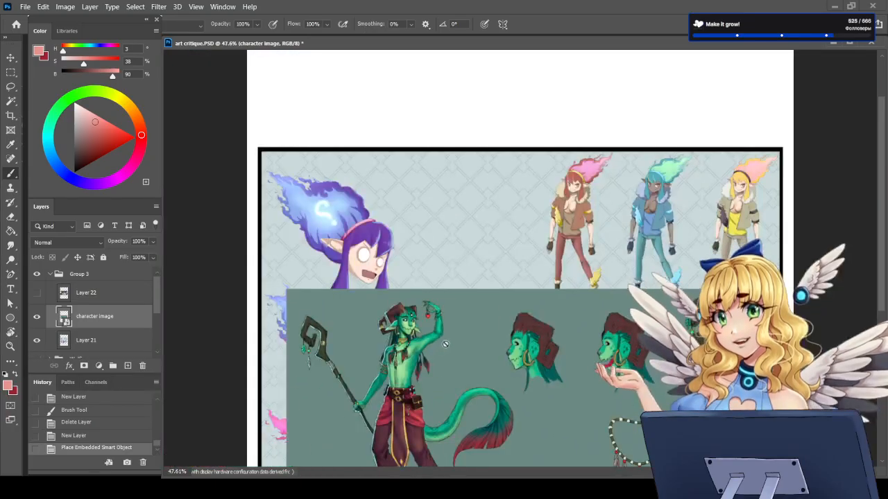
Step: Place the 3D reference turnaround sketch over the character image and examine the front view's head and torso
{"action": "scroll", "coordinate": [514, 388], "scroll_direction": "down", "scroll_amount": 3}
{"action": "scroll", "coordinate": [516, 389], "scroll_direction": "up", "scroll_amount": 4}
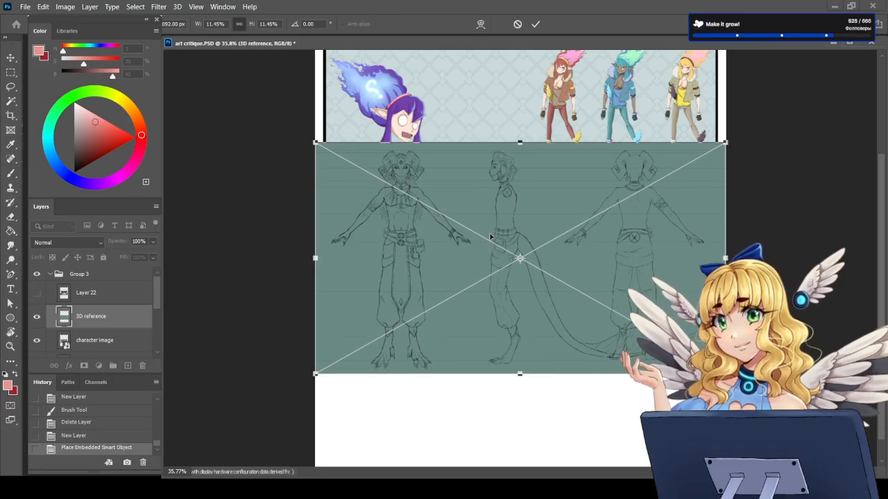
{"action": "key", "text": "Return"}
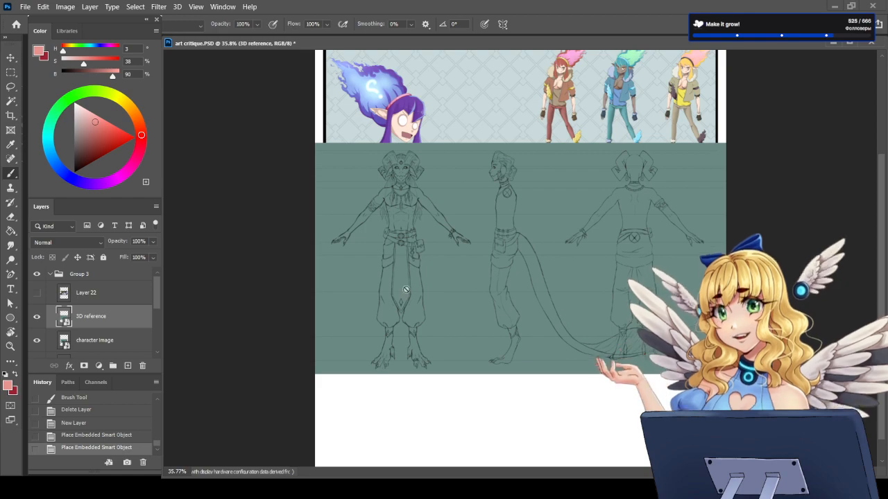
{"action": "scroll", "coordinate": [401, 210], "scroll_direction": "up", "scroll_amount": 8}
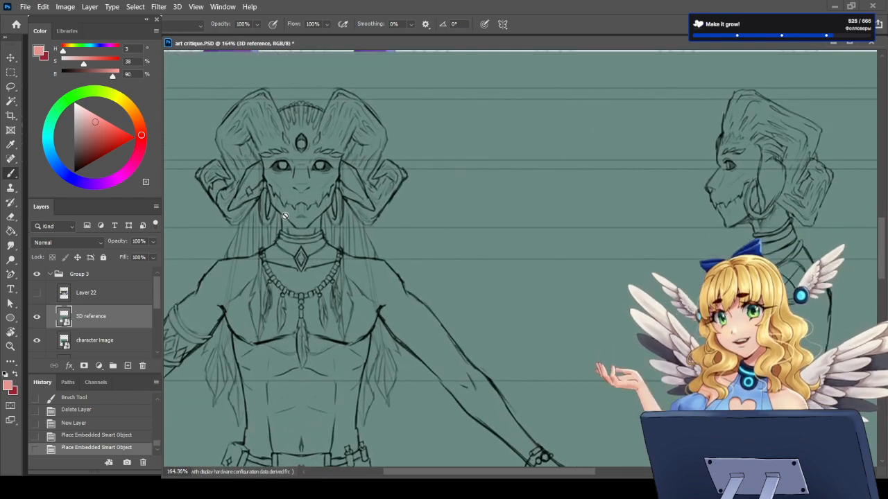
{"action": "scroll", "coordinate": [285, 215], "scroll_direction": "down", "scroll_amount": 2}
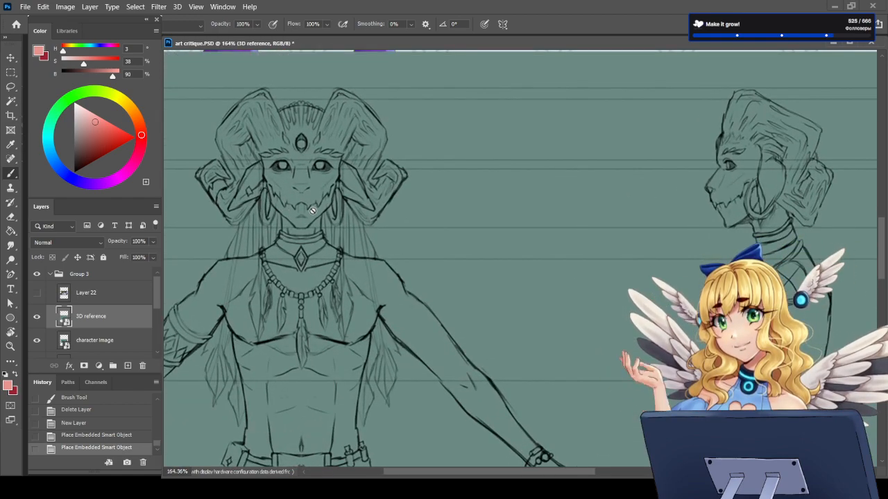
{"action": "scroll", "coordinate": [305, 212], "scroll_direction": "down", "scroll_amount": 1}
{"action": "scroll", "coordinate": [313, 210], "scroll_direction": "down", "scroll_amount": 1}
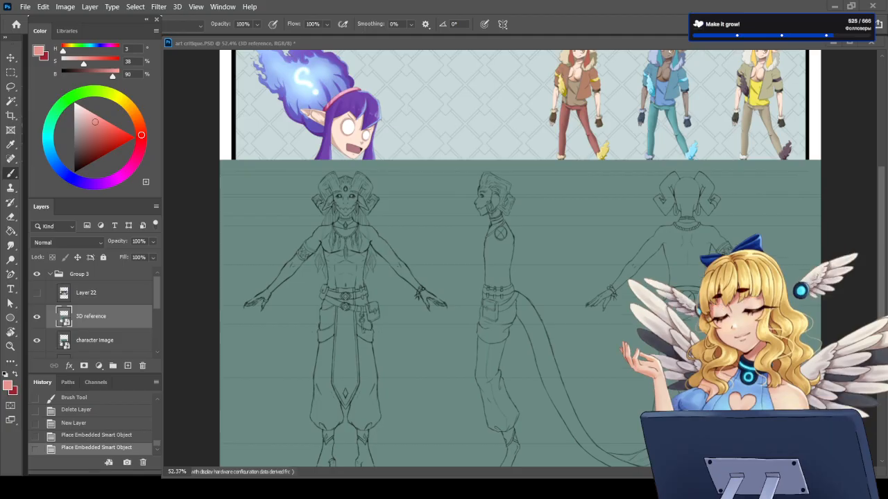
Step: Place the Demon views sketch over the 3D reference and examine the four-armed demon's front and side views
{"action": "scroll", "coordinate": [520, 292], "scroll_direction": "down", "scroll_amount": 3}
{"action": "scroll", "coordinate": [520, 397], "scroll_direction": "up", "scroll_amount": 4}
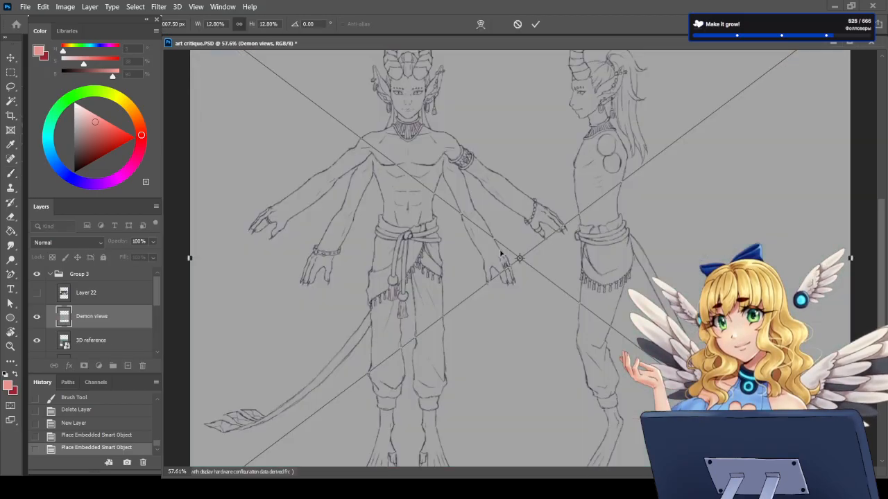
{"action": "scroll", "coordinate": [501, 253], "scroll_direction": "down", "scroll_amount": 2}
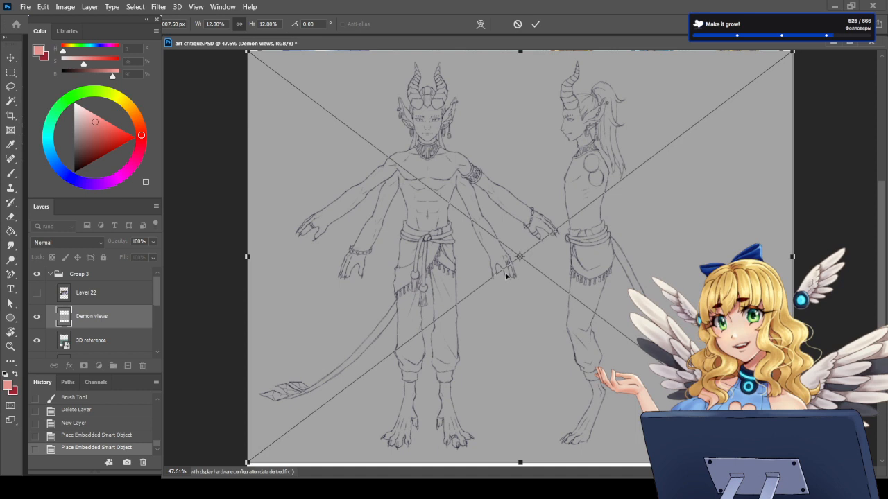
{"action": "key", "text": "Return"}
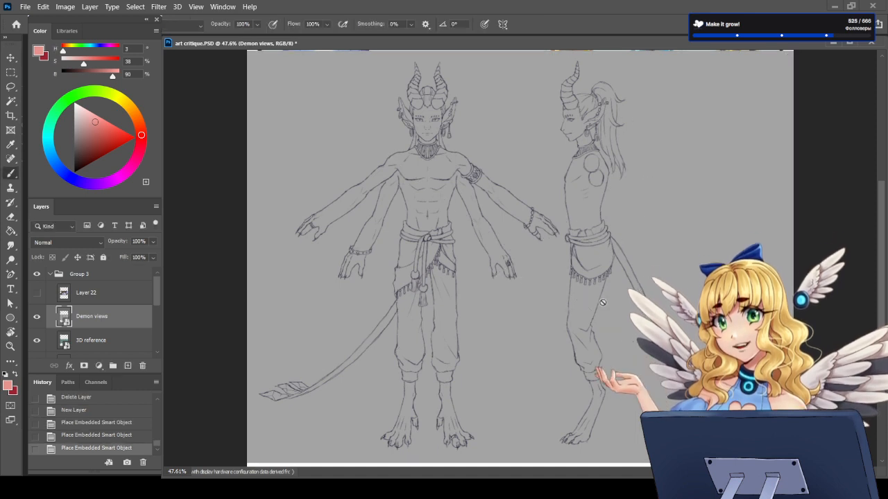
{"action": "scroll", "coordinate": [424, 79], "scroll_direction": "up", "scroll_amount": 1}
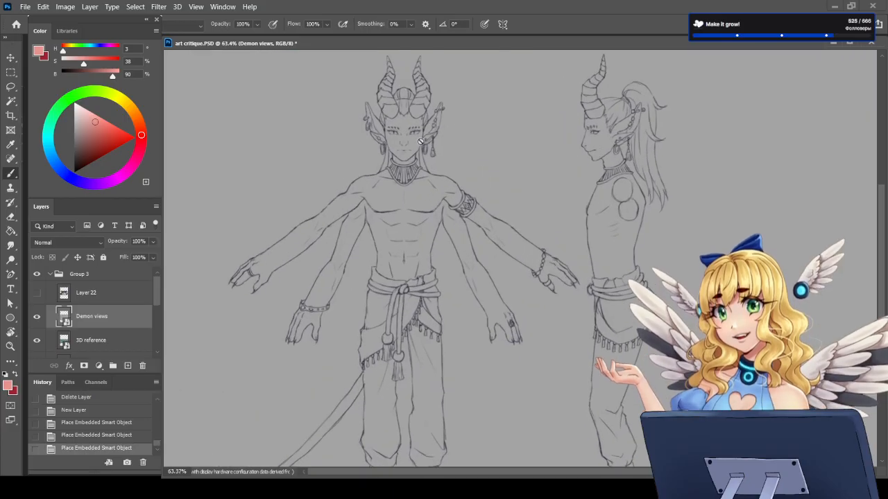
{"action": "scroll", "coordinate": [332, 244], "scroll_direction": "down", "scroll_amount": 2}
{"action": "scroll", "coordinate": [423, 294], "scroll_direction": "down", "scroll_amount": 1}
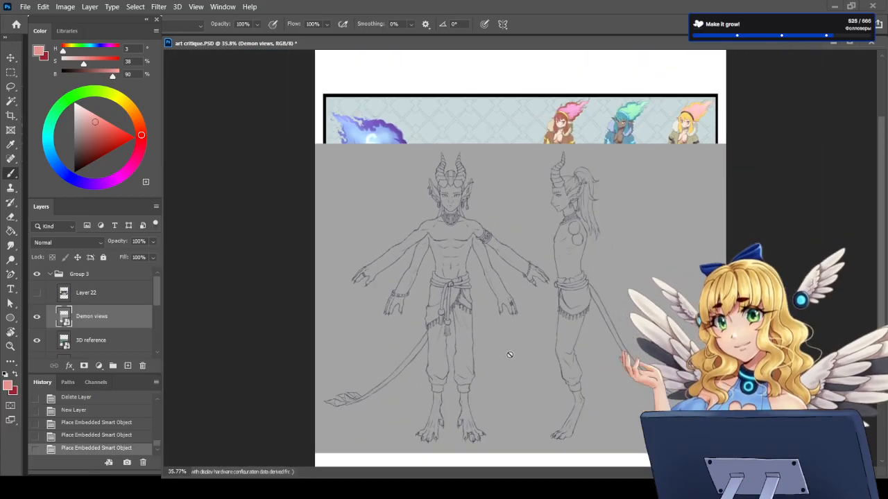
{"action": "scroll", "coordinate": [512, 354], "scroll_direction": "up", "scroll_amount": 1}
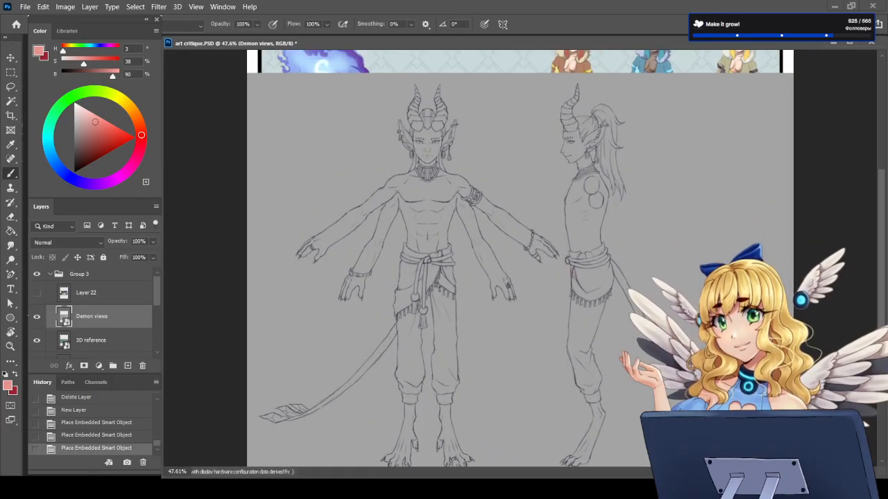
Step: Hide the Demon views layer and inspect the side and back views of the 3D reference turnaround
{"action": "left_click", "coordinate": [36, 317]}
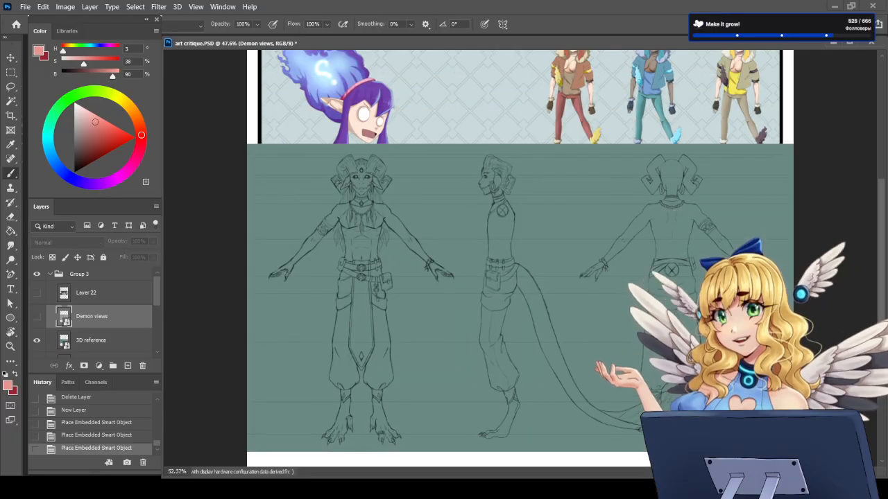
{"action": "scroll", "coordinate": [538, 263], "scroll_direction": "up", "scroll_amount": 1}
{"action": "scroll", "coordinate": [551, 264], "scroll_direction": "down", "scroll_amount": 1}
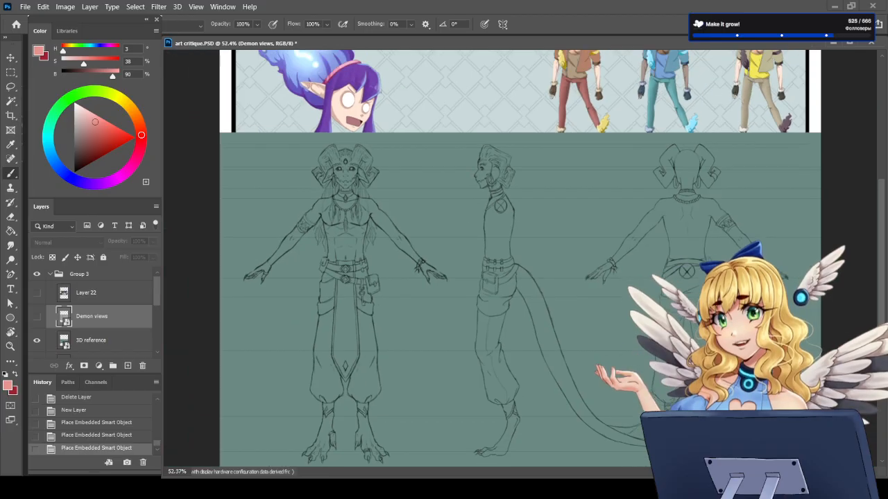
{"action": "scroll", "coordinate": [677, 268], "scroll_direction": "up", "scroll_amount": 3}
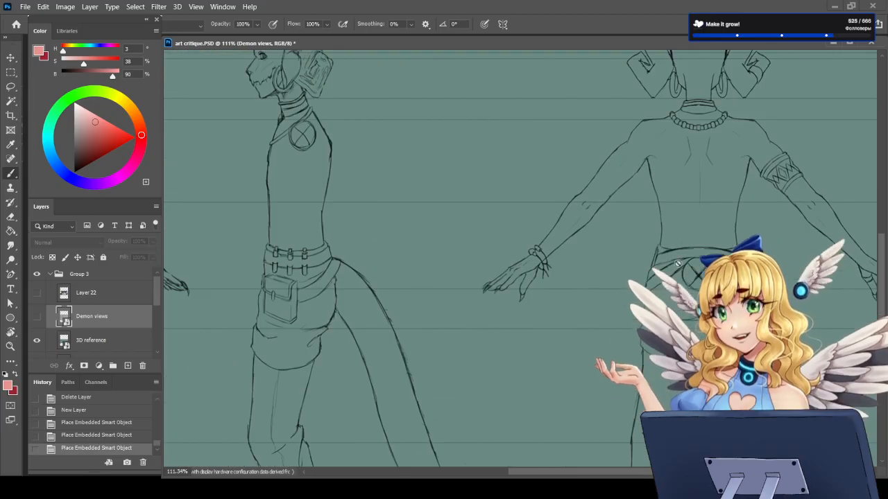
Step: Compare the belts, pouch, horns and arms across the front, side and back views of the 3D reference turnaround
{"action": "scroll", "coordinate": [677, 264], "scroll_direction": "up", "scroll_amount": 1}
{"action": "scroll", "coordinate": [709, 246], "scroll_direction": "down", "scroll_amount": 2}
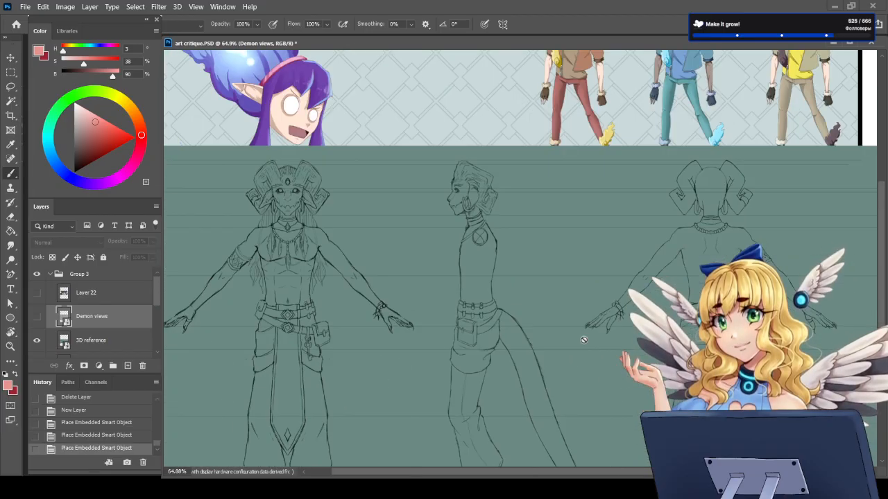
{"action": "scroll", "coordinate": [283, 259], "scroll_direction": "up", "scroll_amount": 3}
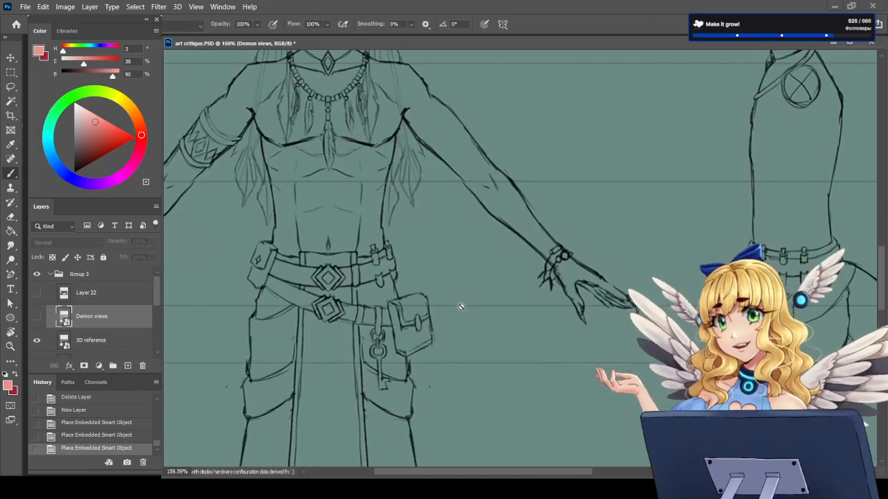
{"action": "scroll", "coordinate": [414, 304], "scroll_direction": "down", "scroll_amount": 4}
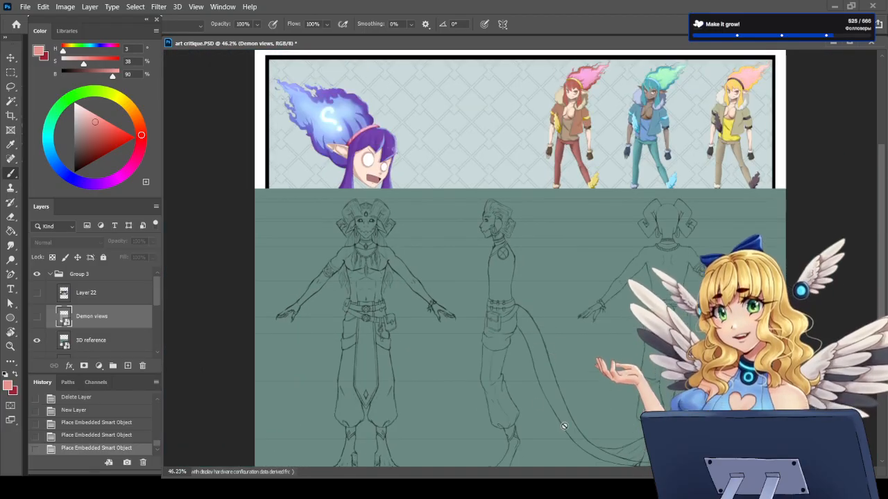
{"action": "scroll", "coordinate": [531, 326], "scroll_direction": "up", "scroll_amount": 1}
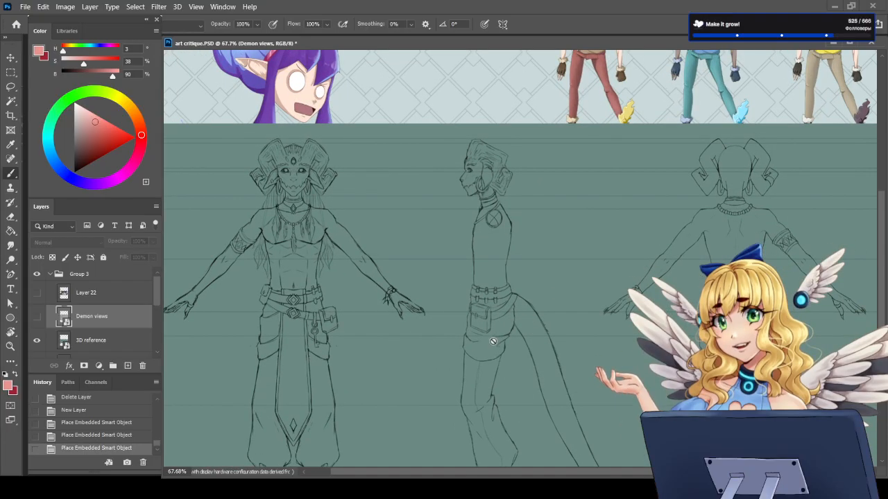
{"action": "scroll", "coordinate": [482, 348], "scroll_direction": "up", "scroll_amount": 3}
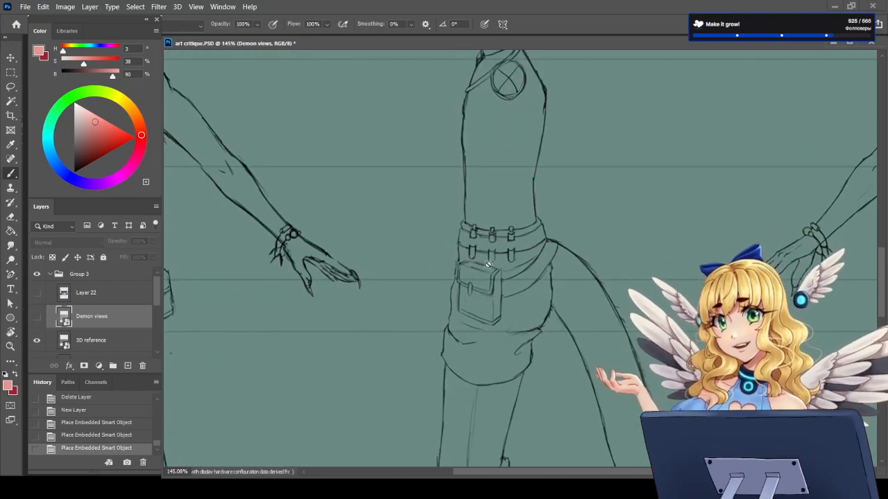
{"action": "scroll", "coordinate": [455, 319], "scroll_direction": "down", "scroll_amount": 3}
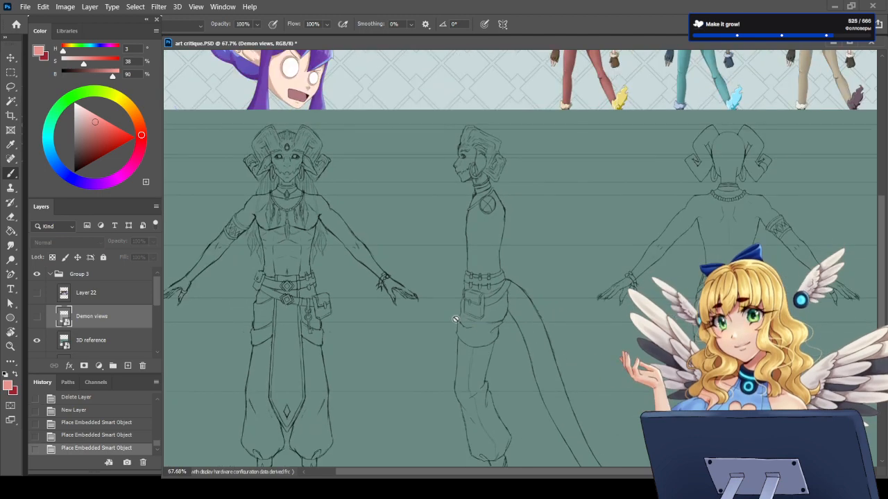
{"action": "scroll", "coordinate": [455, 319], "scroll_direction": "down", "scroll_amount": 2}
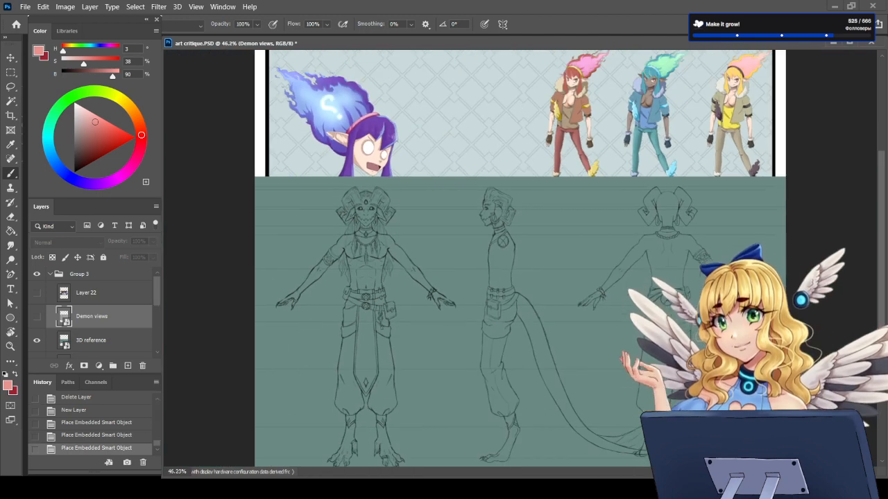
{"action": "scroll", "coordinate": [521, 267], "scroll_direction": "up", "scroll_amount": 1}
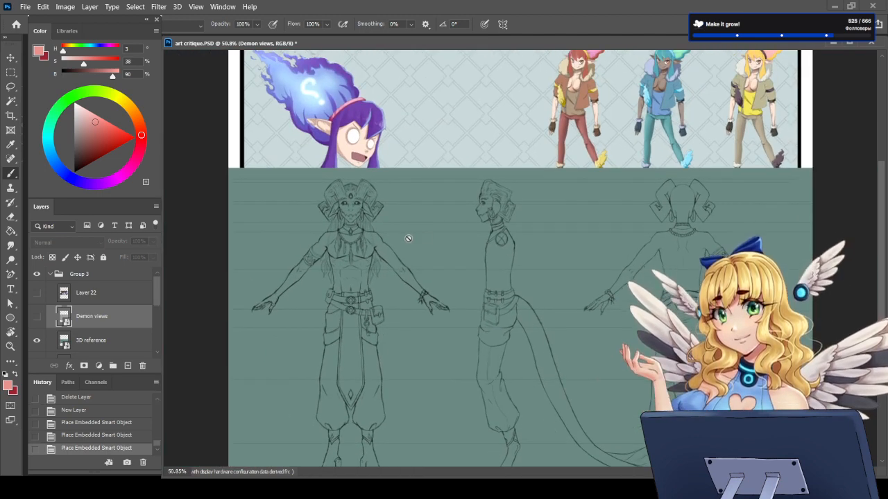
{"action": "scroll", "coordinate": [621, 241], "scroll_direction": "up", "scroll_amount": 4}
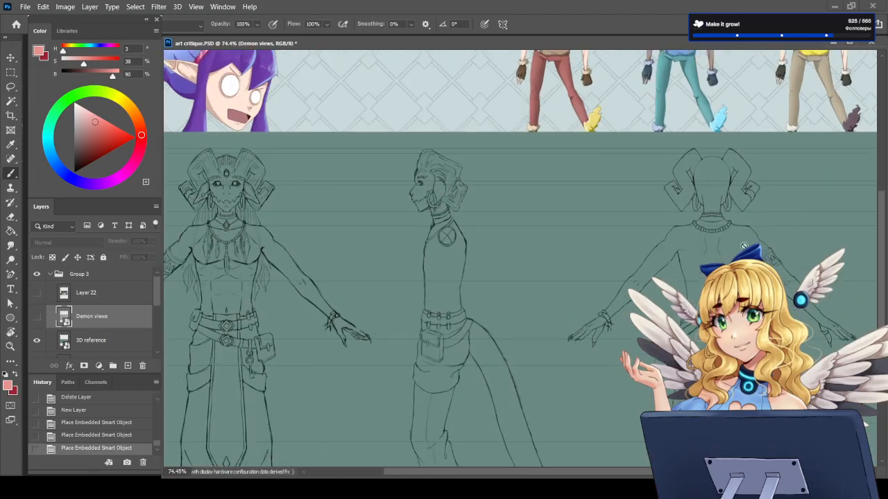
{"action": "scroll", "coordinate": [746, 264], "scroll_direction": "up", "scroll_amount": 2}
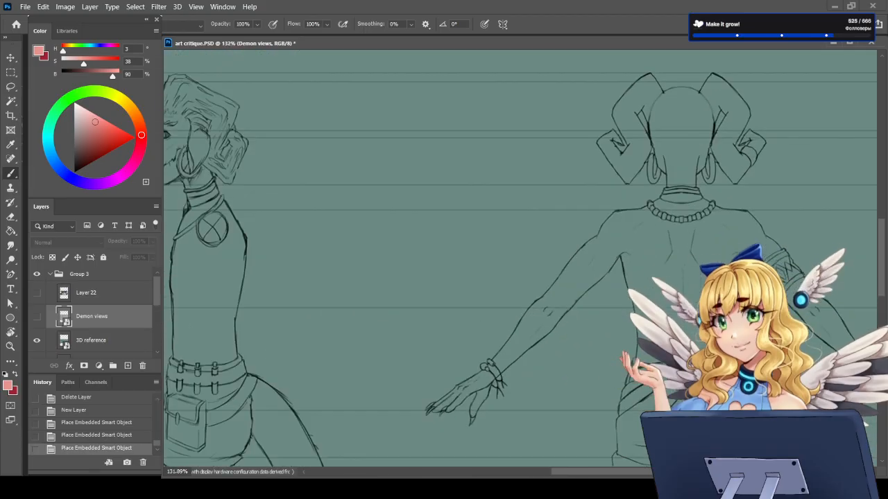
{"action": "scroll", "coordinate": [726, 332], "scroll_direction": "down", "scroll_amount": 2}
{"action": "scroll", "coordinate": [611, 361], "scroll_direction": "down", "scroll_amount": 5}
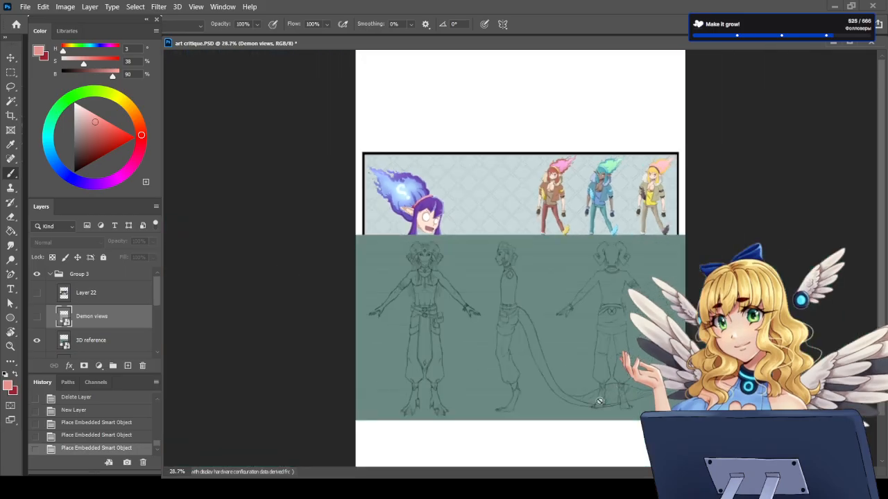
{"action": "scroll", "coordinate": [513, 378], "scroll_direction": "up", "scroll_amount": 4}
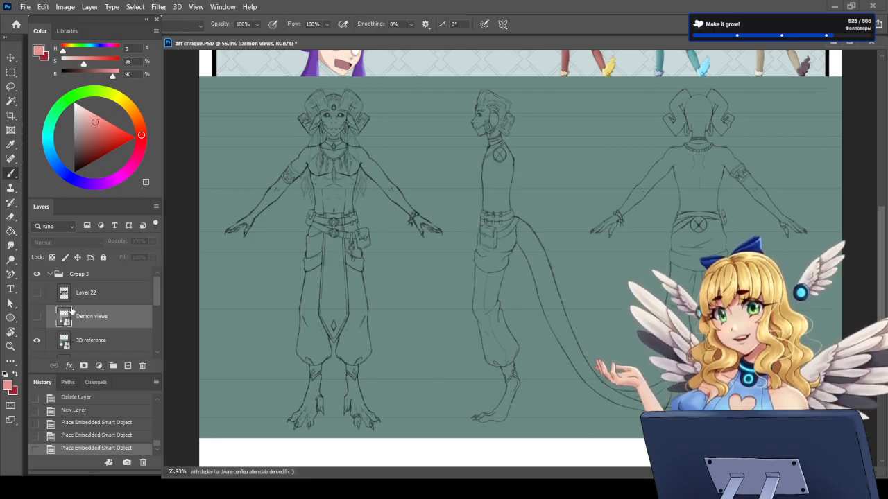
Step: Show the Demon views layer to examine the four-armed demon's full front and side views, and hide it again
{"action": "left_click", "coordinate": [39, 318]}
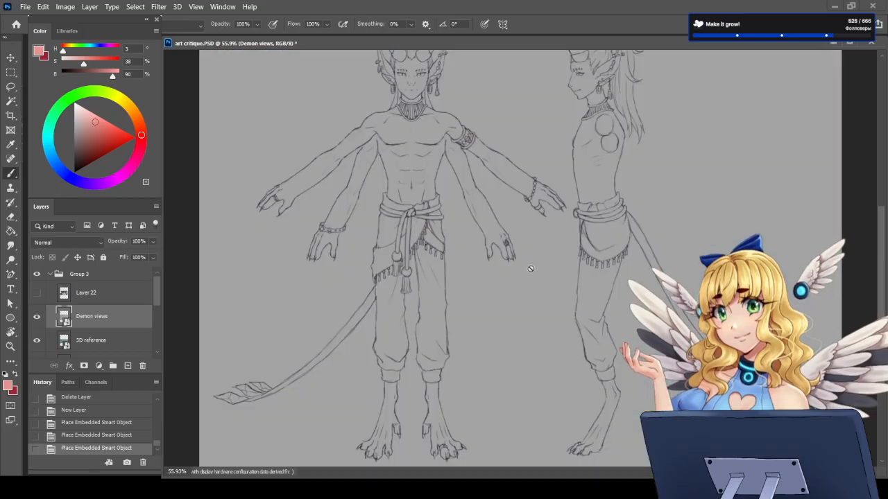
{"action": "scroll", "coordinate": [531, 271], "scroll_direction": "down", "scroll_amount": 1}
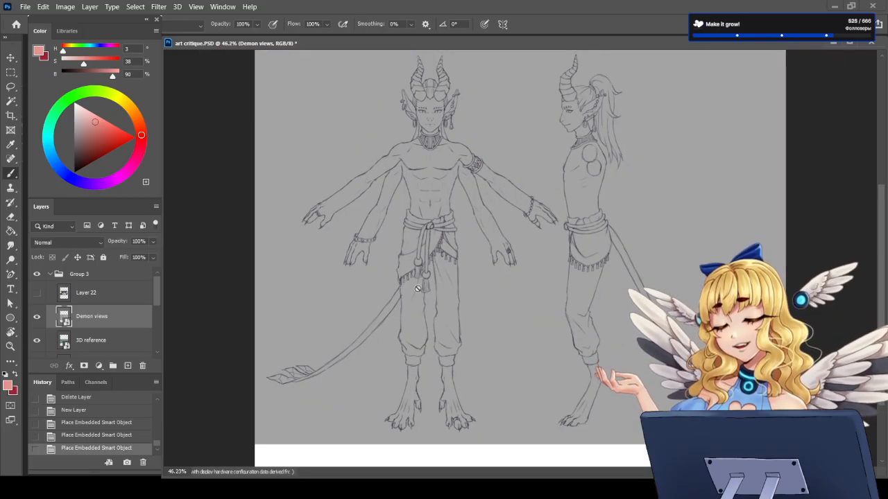
{"action": "left_click", "coordinate": [37, 317]}
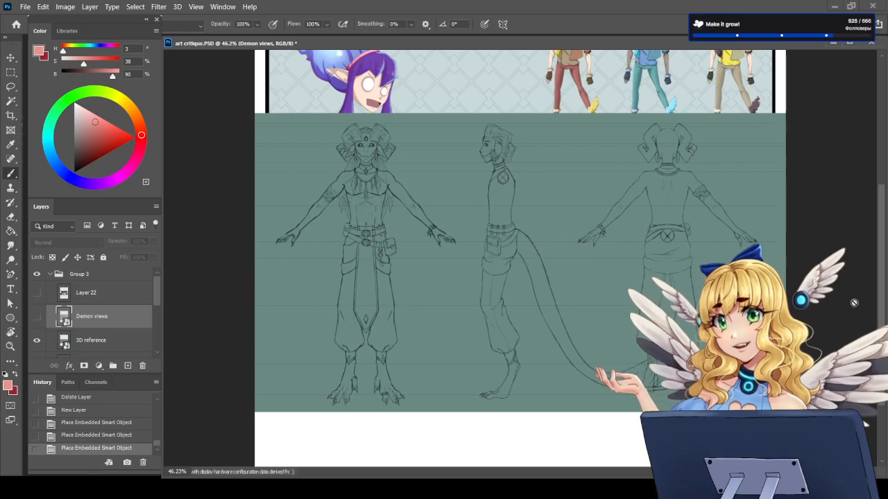
Step: Hide the 3D reference layer and delete the Demon views, 3D reference and character image layers
{"action": "left_click", "coordinate": [37, 342]}
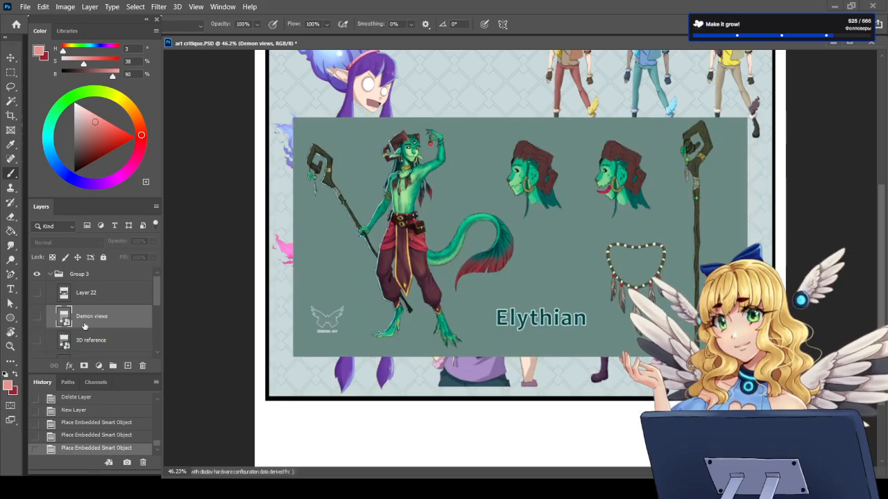
{"action": "scroll", "coordinate": [84, 326], "scroll_direction": "down", "scroll_amount": 1}
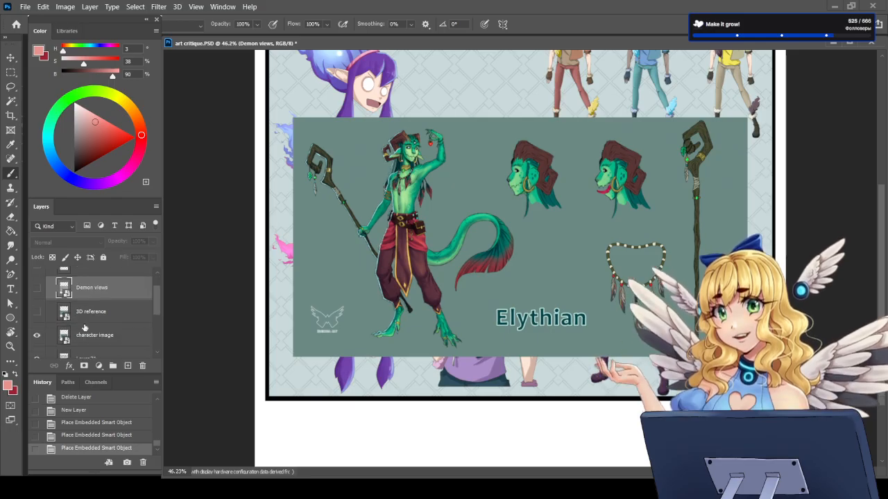
{"action": "left_click", "coordinate": [91, 326], "text": "shift"}
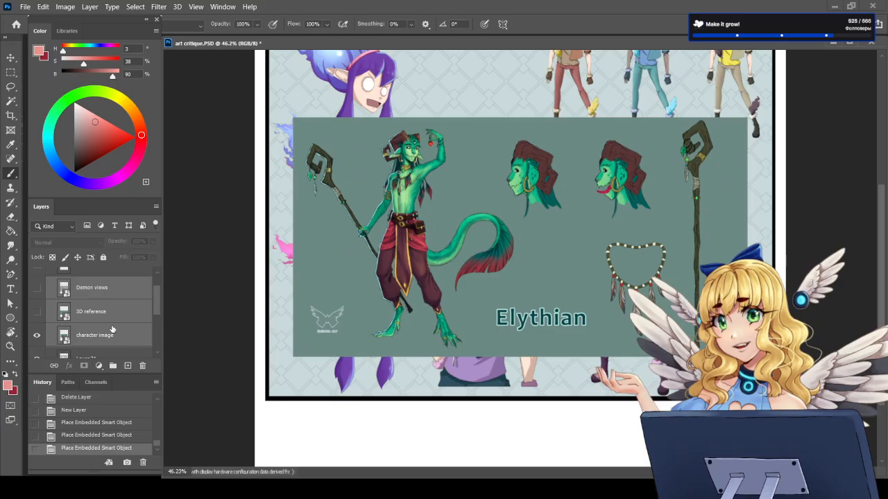
{"action": "key", "text": "Delete"}
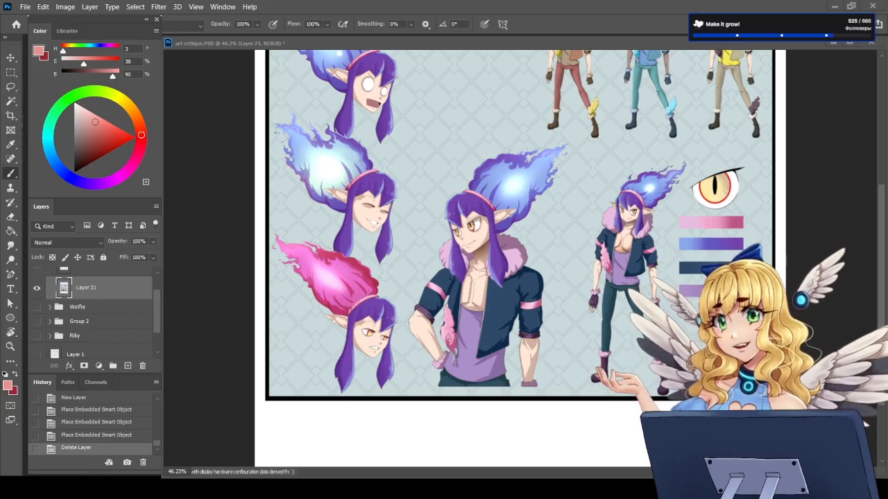
Step: Place the divine whale sketch over the character sheet as another example and delete its layer again
{"action": "left_click", "coordinate": [507, 251]}
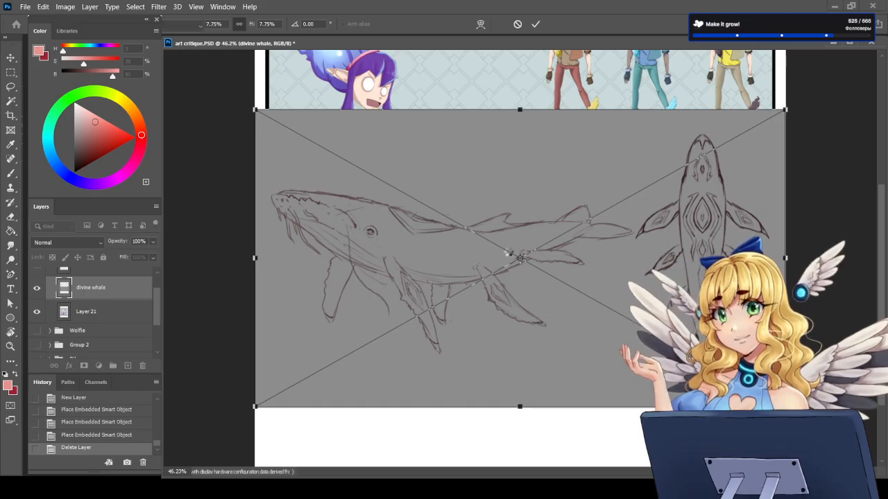
{"action": "key", "text": "Return"}
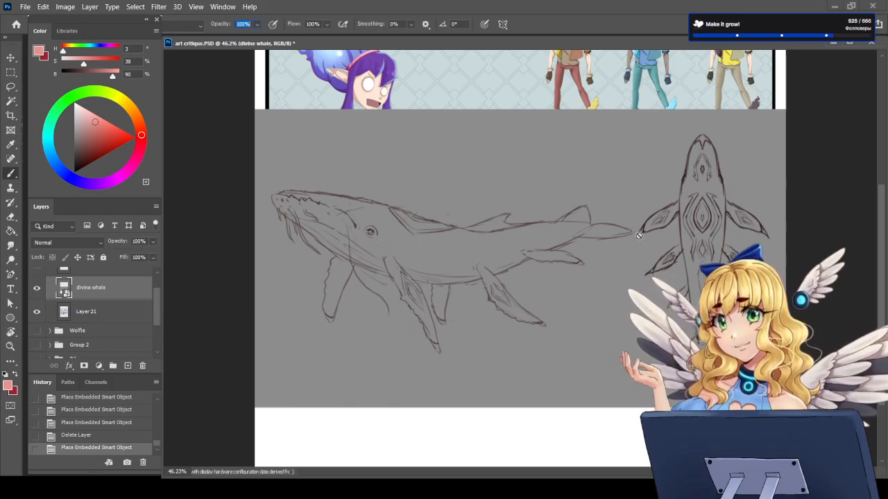
{"action": "left_click", "coordinate": [142, 368]}
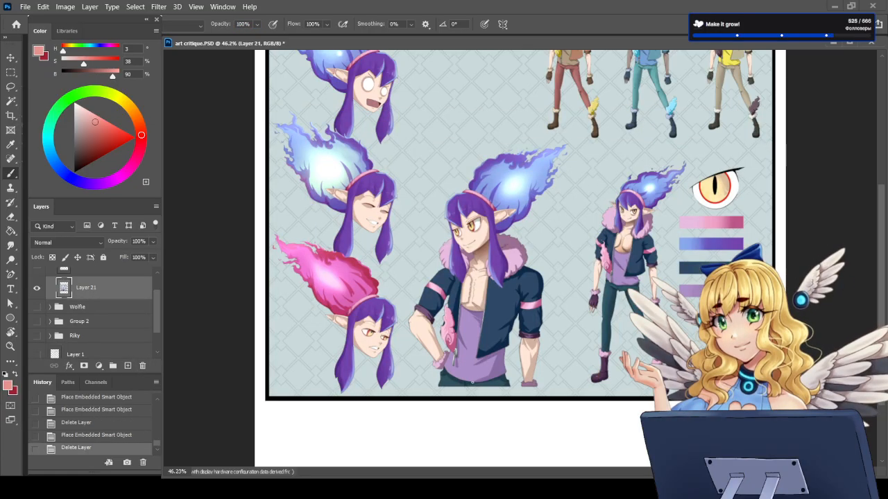
Step: Look over the flame-haired character sheet, and show Layer 22 to examine the tavern dialogue scene
{"action": "key", "text": "ctrl+0"}
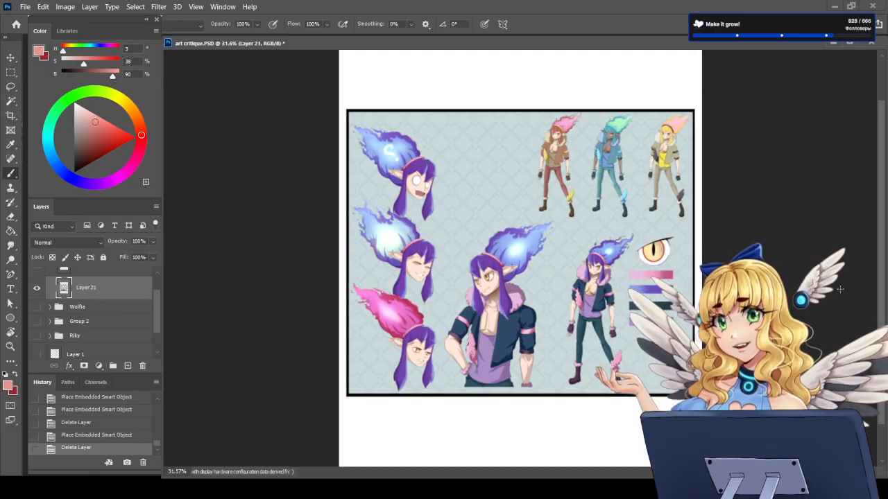
{"action": "scroll", "coordinate": [485, 283], "scroll_direction": "up", "scroll_amount": 5}
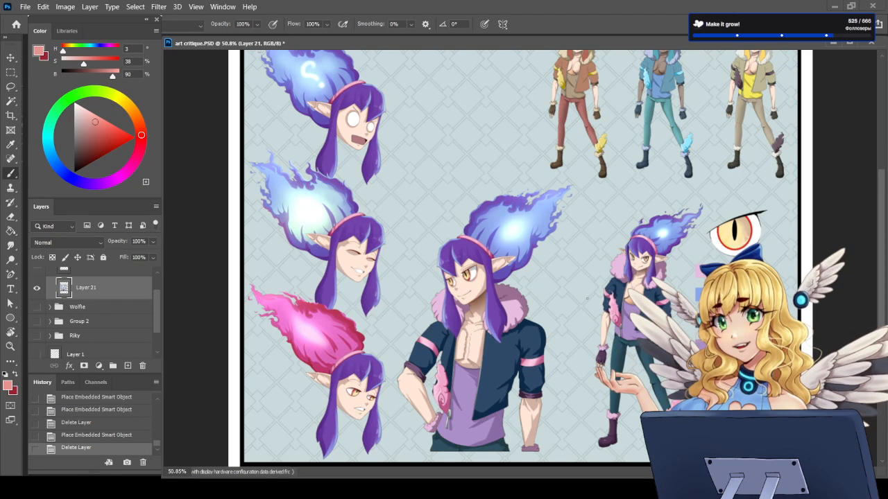
{"action": "scroll", "coordinate": [587, 299], "scroll_direction": "down", "scroll_amount": 2}
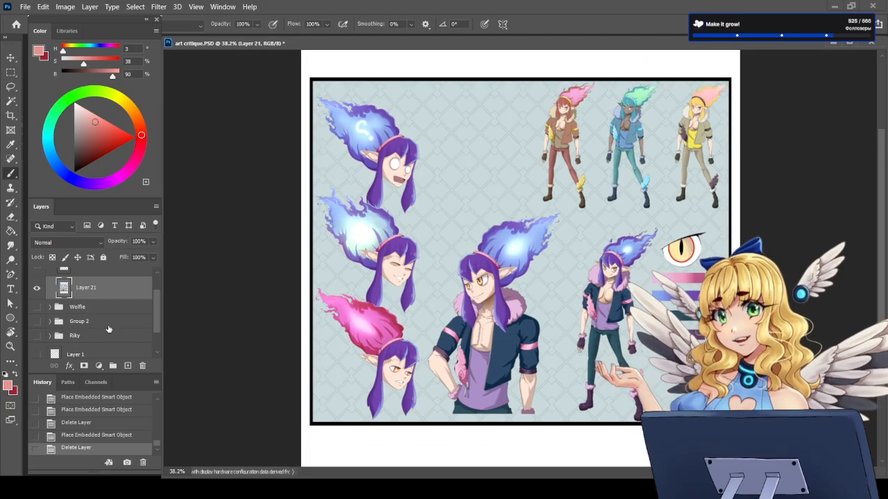
{"action": "scroll", "coordinate": [106, 327], "scroll_direction": "up", "scroll_amount": 2}
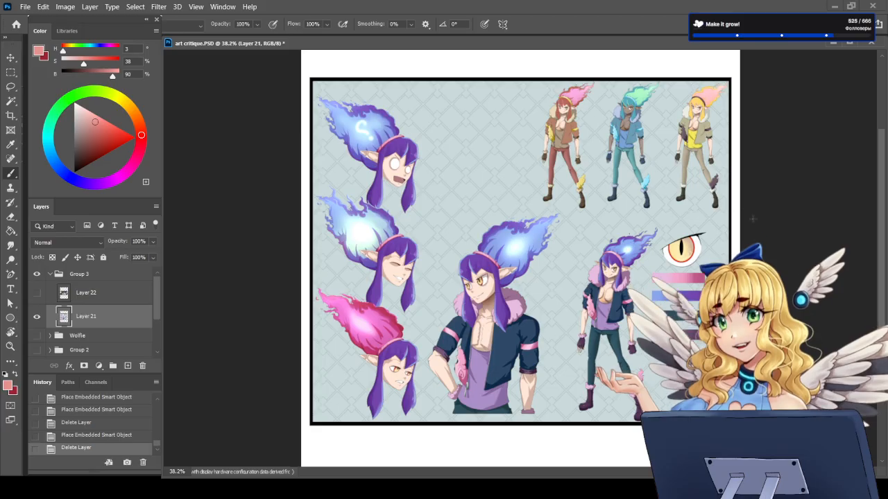
{"action": "left_click", "coordinate": [39, 292]}
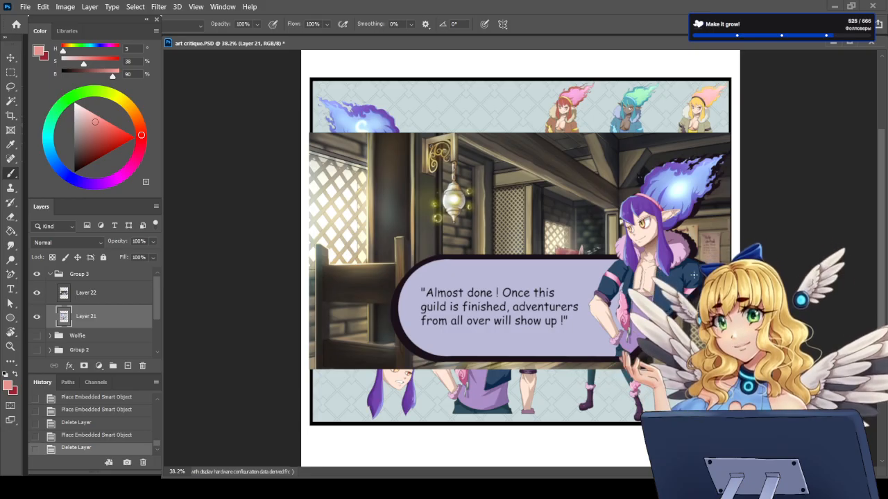
{"action": "scroll", "coordinate": [721, 254], "scroll_direction": "up", "scroll_amount": 2}
{"action": "scroll", "coordinate": [518, 264], "scroll_direction": "up", "scroll_amount": 2}
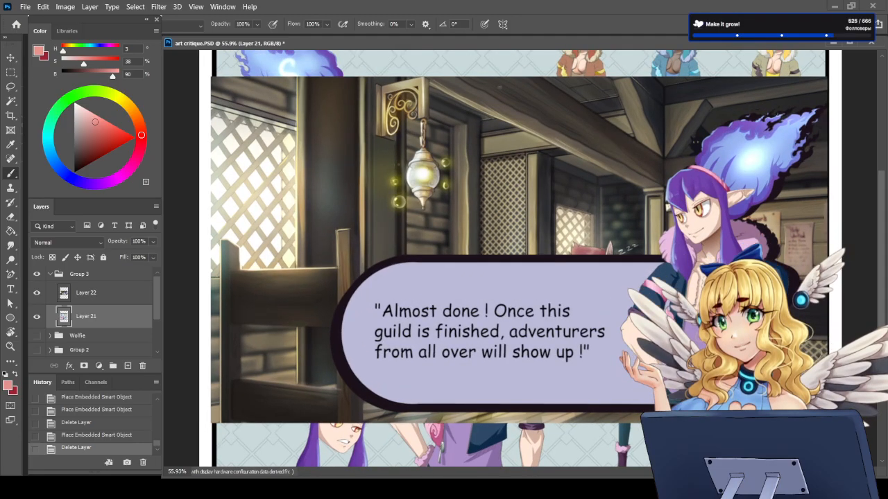
{"action": "scroll", "coordinate": [486, 183], "scroll_direction": "down", "scroll_amount": 2}
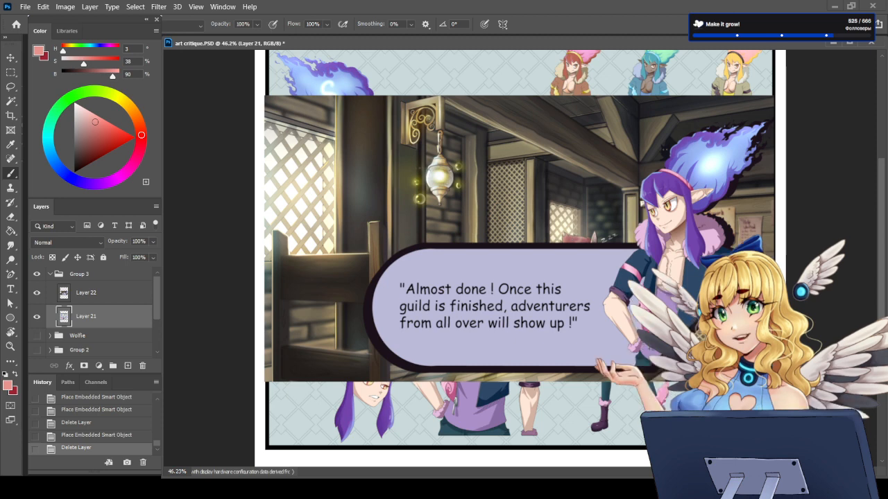
Step: Make Layer 22 active and examine the flame-haired character next to the speech bubble in the tavern scene
{"action": "left_click", "coordinate": [125, 295]}
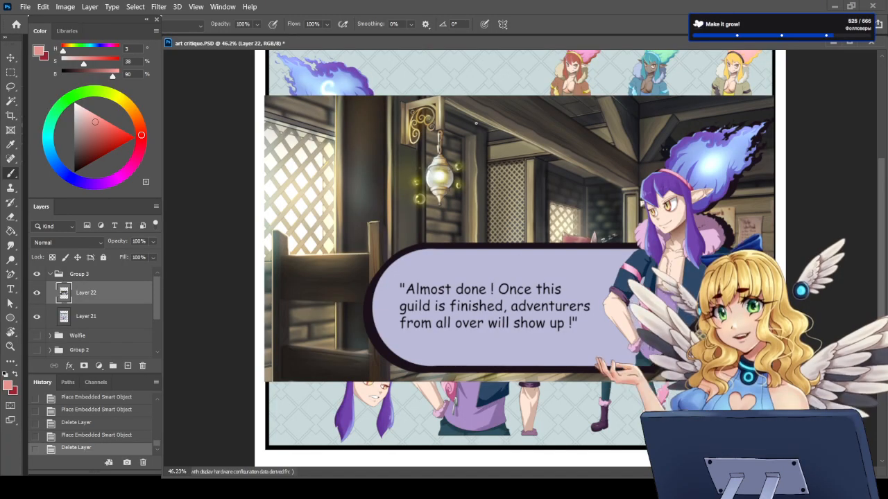
{"action": "scroll", "coordinate": [483, 160], "scroll_direction": "up", "scroll_amount": 3}
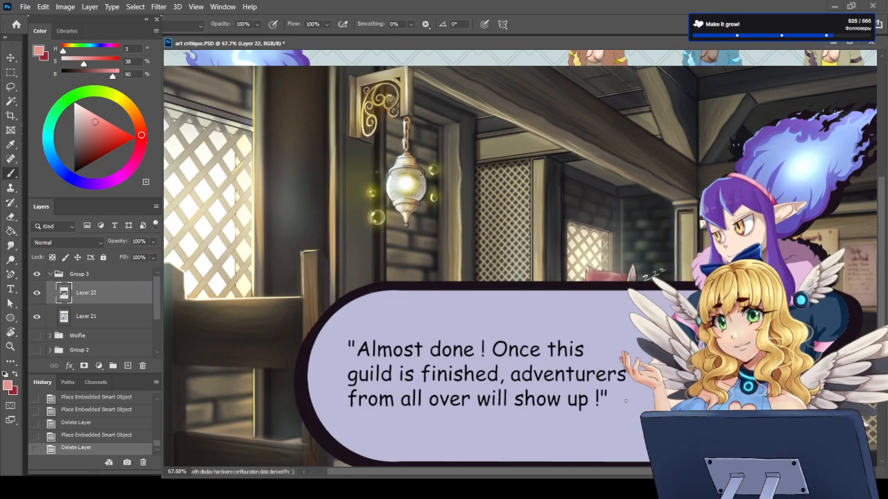
{"action": "left_click_drag", "start_coordinate": [643, 472], "coordinate": [653, 472]}
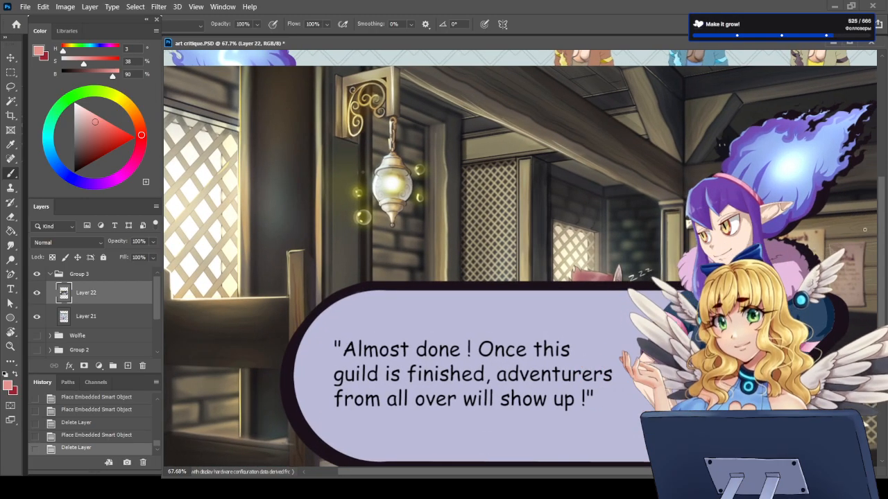
{"action": "left_click_drag", "start_coordinate": [883, 230], "coordinate": [885, 236]}
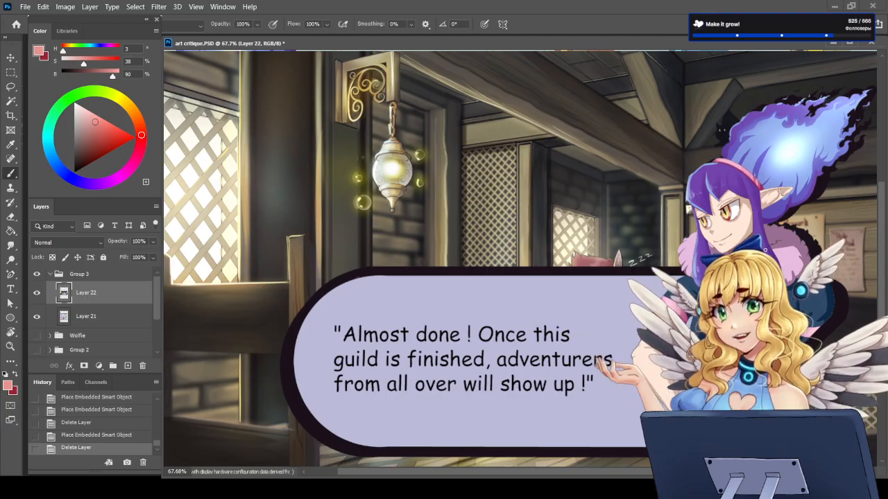
{"action": "left_click", "coordinate": [15, 375]}
{"action": "left_click", "coordinate": [16, 375]}
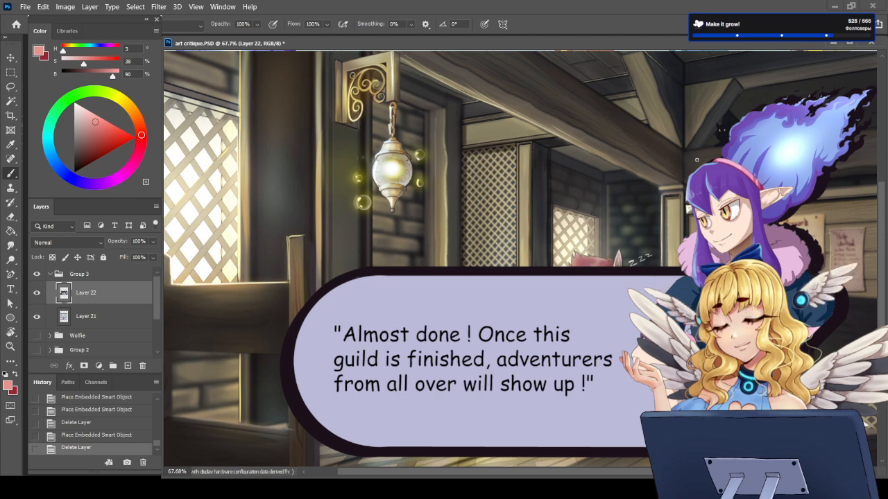
{"action": "left_click_drag", "start_coordinate": [682, 154], "coordinate": [638, 291]}
{"action": "mouse_move", "coordinate": [653, 410]}
{"action": "left_mouse_down"}
{"action": "mouse_move", "coordinate": [870, 189]}
{"action": "mouse_move", "coordinate": [682, 151]}
{"action": "mouse_move", "coordinate": [679, 160]}
{"action": "left_mouse_up"}
{"action": "key", "text": "ctrl+z"}
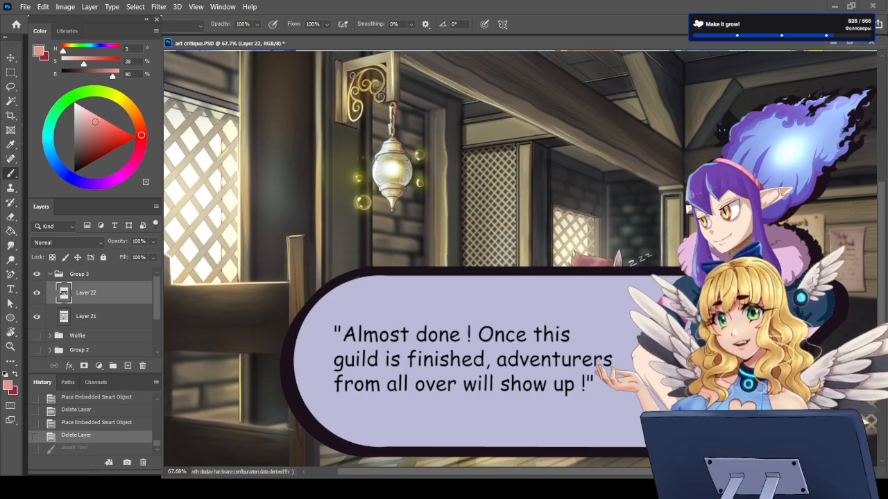
Step: Sketch guide lines above and below the speech bubble's text plus a mark at the opening quote, and undo them all
{"action": "left_click_drag", "start_coordinate": [629, 311], "coordinate": [302, 314]}
{"action": "left_click_drag", "start_coordinate": [301, 408], "coordinate": [599, 403]}
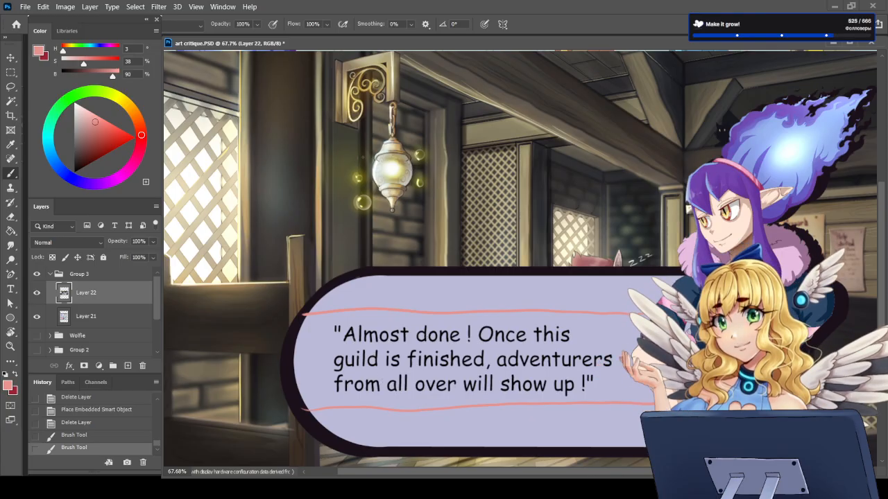
{"action": "mouse_move", "coordinate": [334, 334]}
{"action": "left_mouse_down"}
{"action": "mouse_move", "coordinate": [332, 346]}
{"action": "mouse_move", "coordinate": [340, 340]}
{"action": "left_mouse_up"}
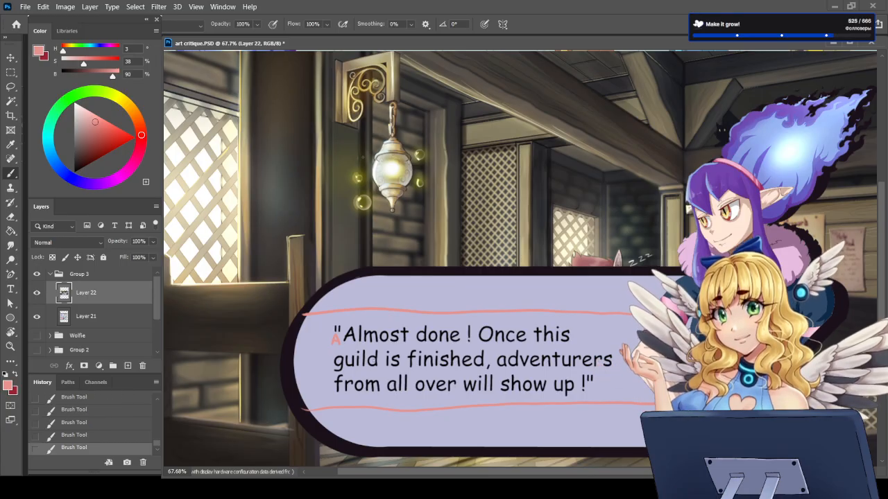
{"action": "key", "text": "ctrl+z"}
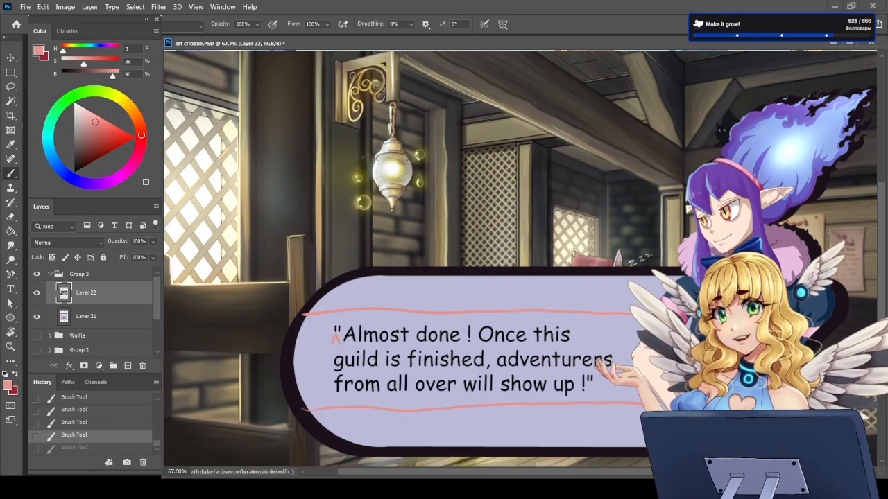
{"action": "key", "text": "ctrl+z"}
{"action": "key", "text": "ctrl+z"}
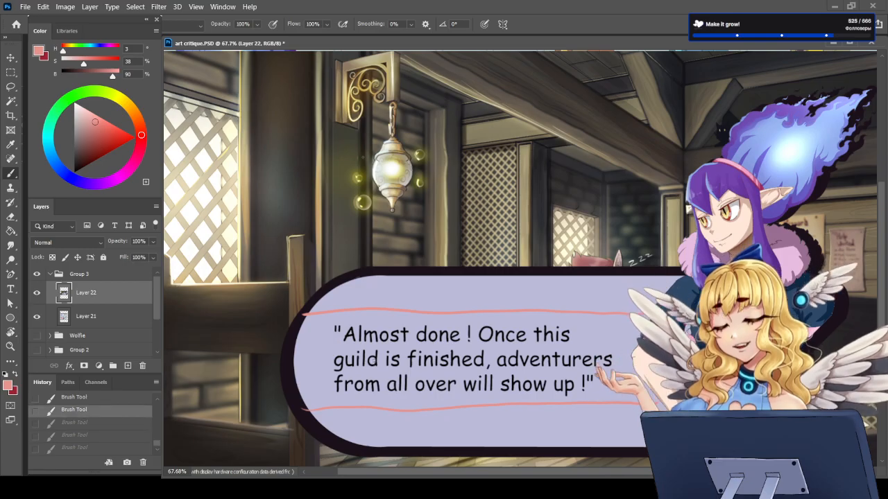
{"action": "key", "text": "ctrl+z"}
{"action": "key", "text": "ctrl+z"}
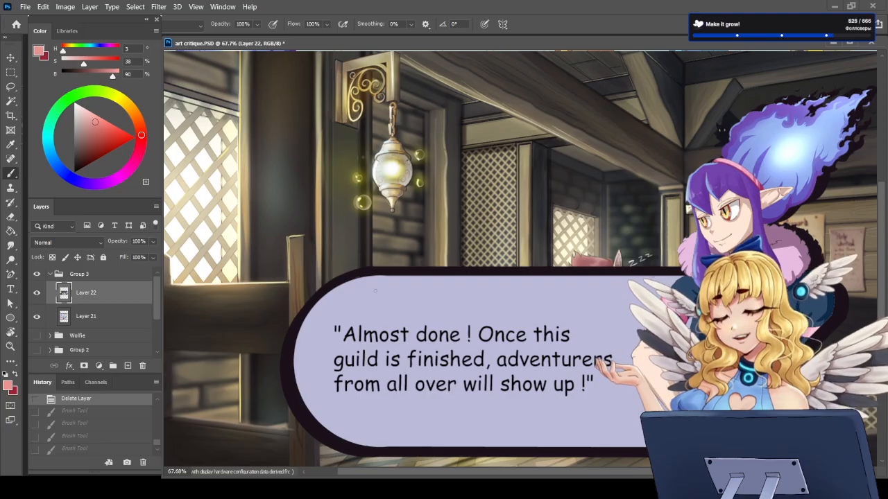
Step: Examine the speech bubble's size and placement against the tavern background and the character
{"action": "scroll", "coordinate": [549, 373], "scroll_direction": "down", "scroll_amount": 1}
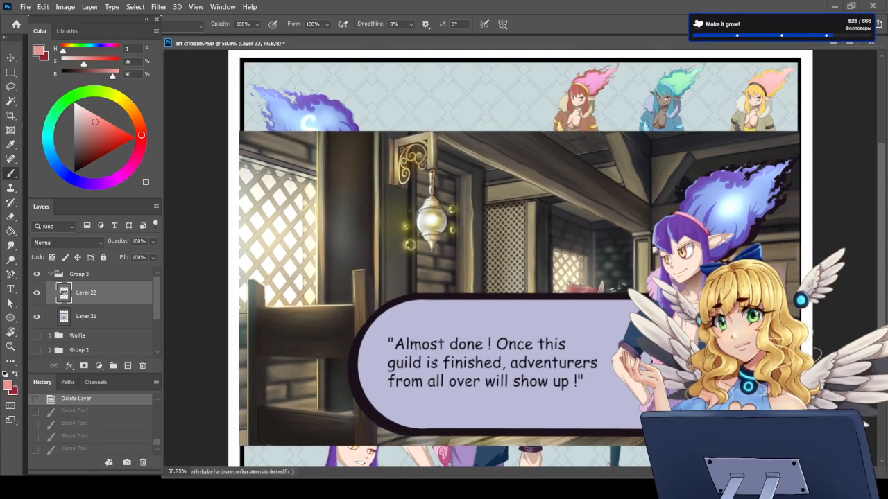
{"action": "scroll", "coordinate": [489, 362], "scroll_direction": "up", "scroll_amount": 1}
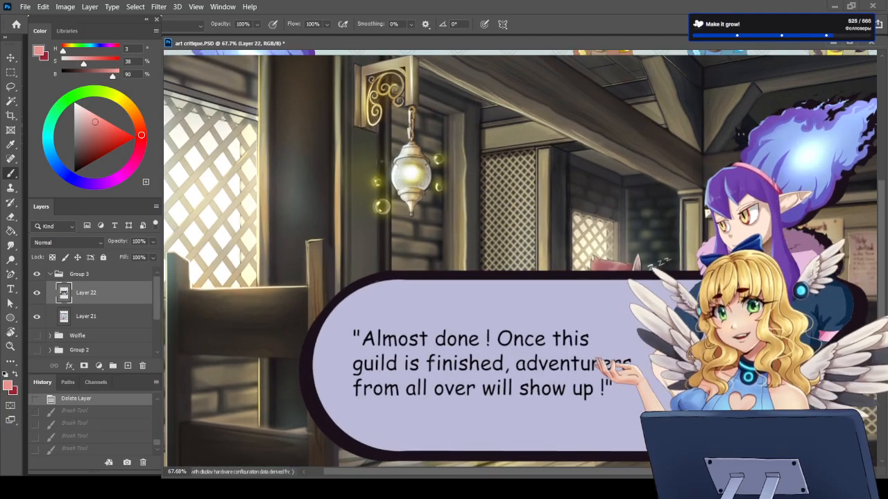
{"action": "scroll", "coordinate": [882, 303], "scroll_direction": "down", "scroll_amount": 1}
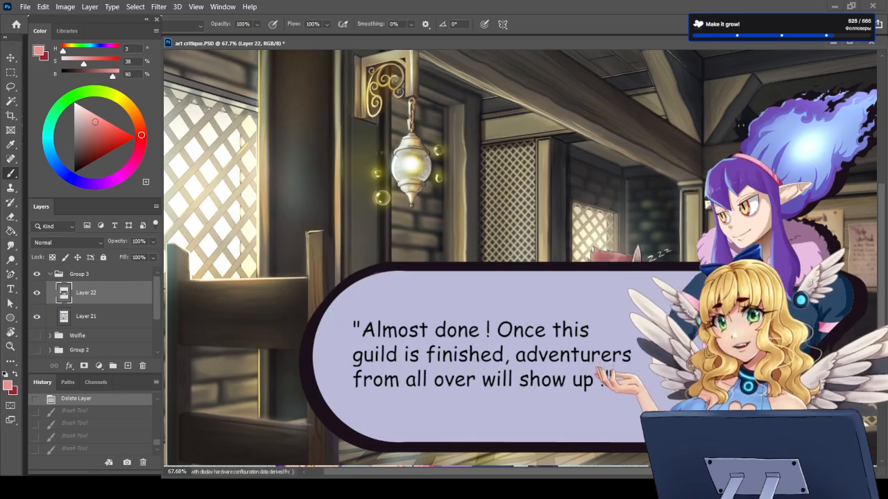
{"action": "scroll", "coordinate": [605, 375], "scroll_direction": "down", "scroll_amount": 2}
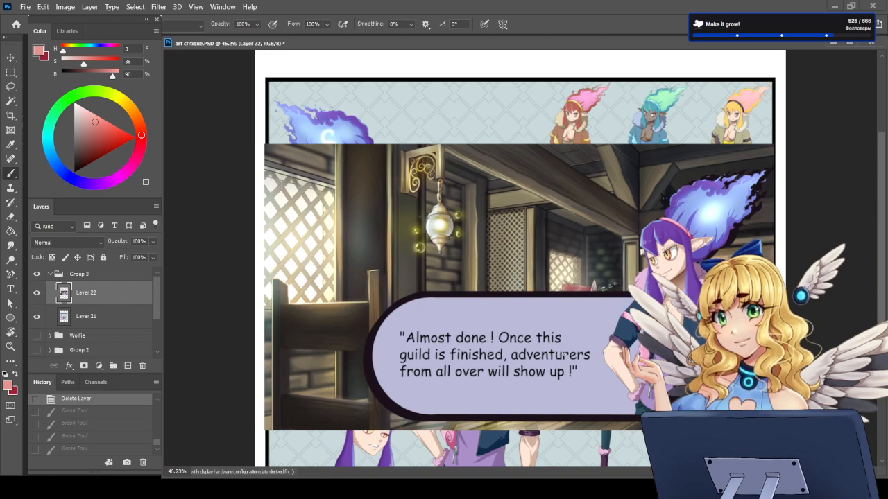
{"action": "scroll", "coordinate": [568, 409], "scroll_direction": "up", "scroll_amount": 2}
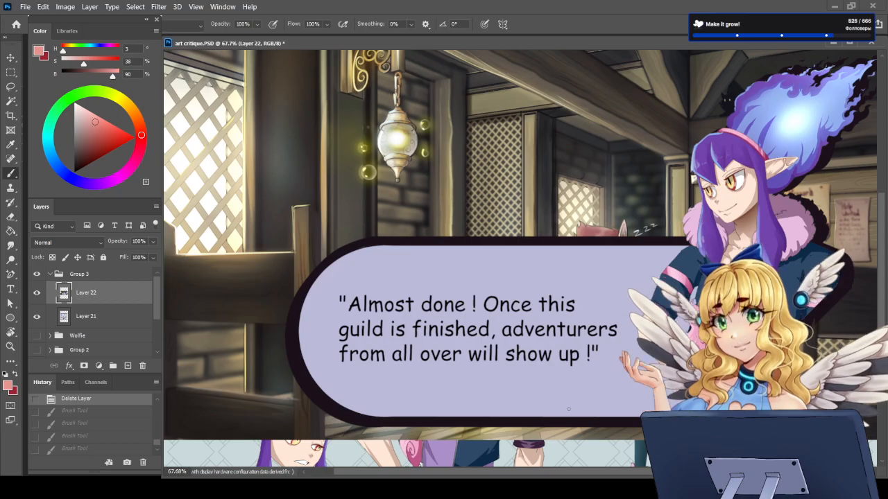
{"action": "scroll", "coordinate": [568, 410], "scroll_direction": "down", "scroll_amount": 1}
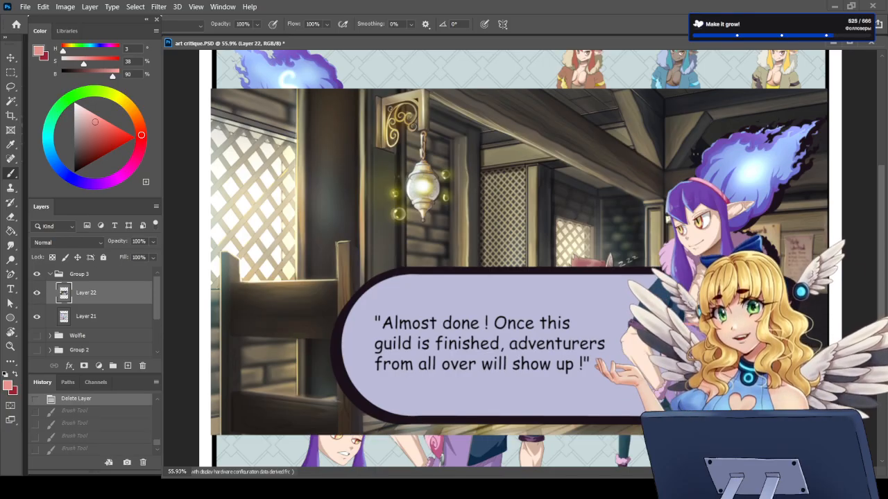
Step: Try a few brush strokes over the flame-haired character beside the speech bubble and undo them
{"action": "left_click_drag", "start_coordinate": [700, 277], "coordinate": [721, 298]}
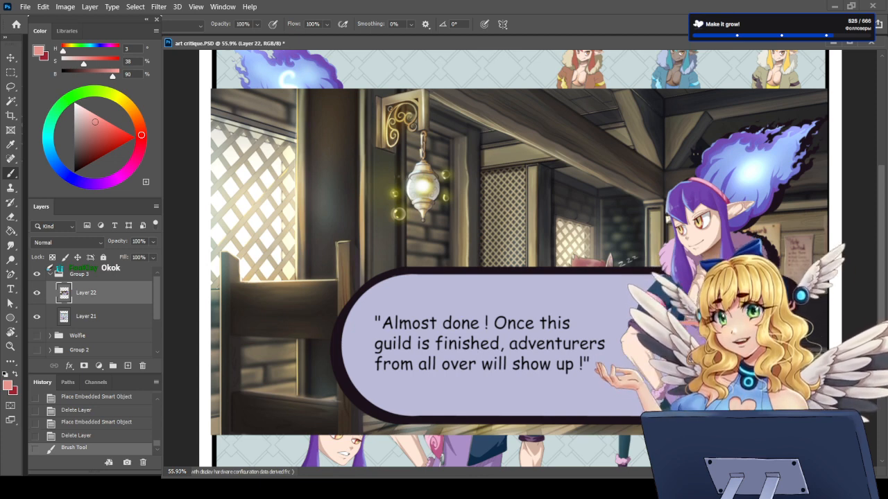
{"action": "key", "text": "ctrl+z"}
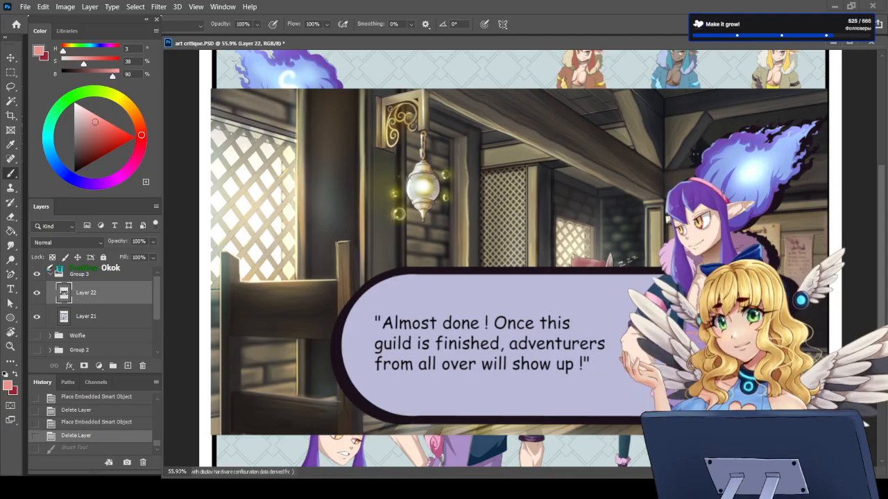
{"action": "key", "text": "ctrl+shift+z"}
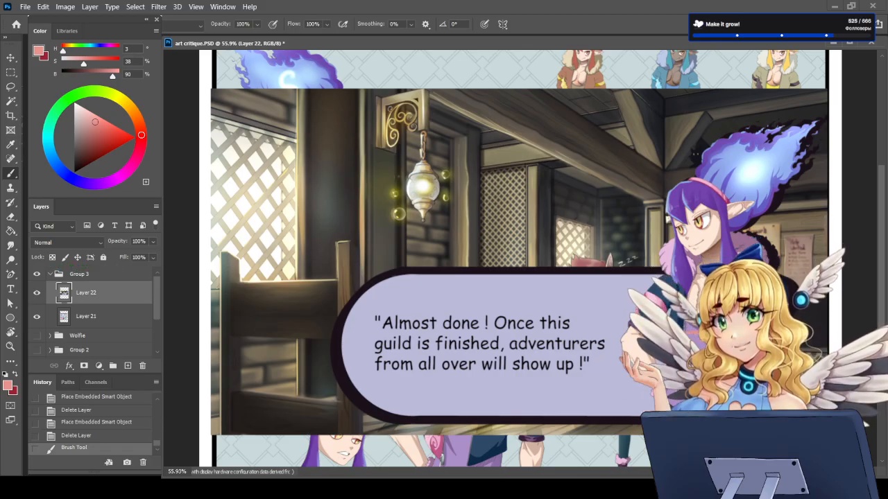
{"action": "left_click_drag", "start_coordinate": [735, 305], "coordinate": [749, 340]}
{"action": "left_click_drag", "start_coordinate": [729, 305], "coordinate": [745, 340]}
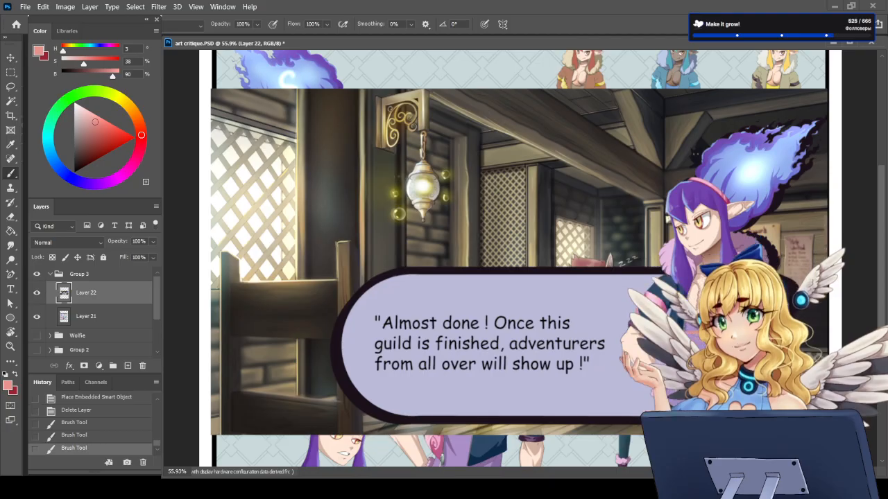
{"action": "left_click_drag", "start_coordinate": [728, 305], "coordinate": [745, 339]}
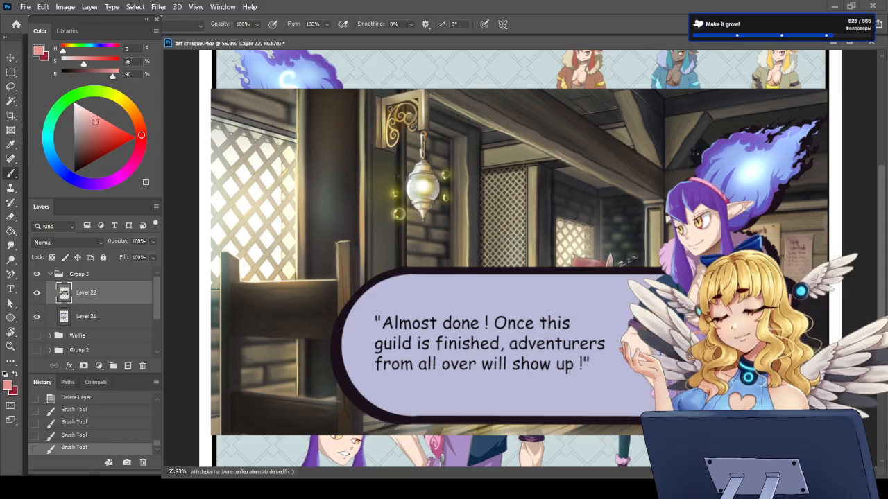
{"action": "key", "text": "ctrl+z"}
{"action": "key", "text": "ctrl+z"}
{"action": "key", "text": "ctrl+z"}
{"action": "key", "text": "ctrl+z"}
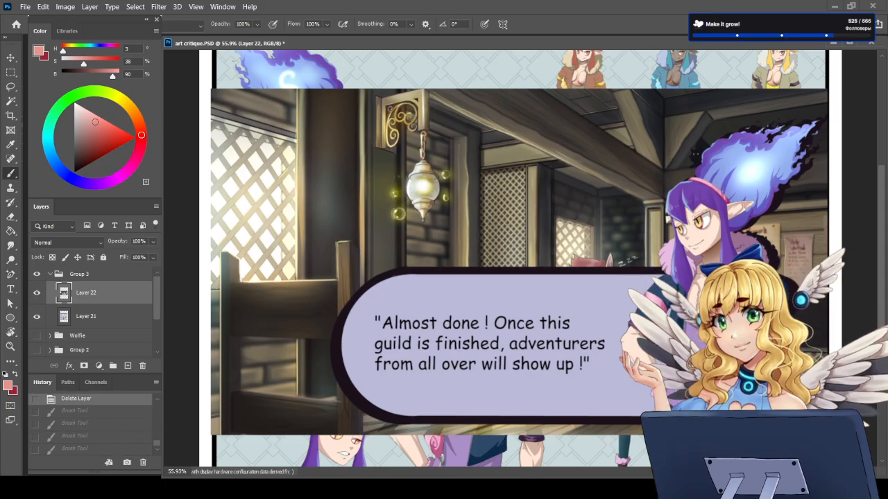
Step: Hide Layer 22 to compare the tavern scene with the character sheet beneath, and show it again
{"action": "scroll", "coordinate": [520, 267], "scroll_direction": "down", "scroll_amount": 3}
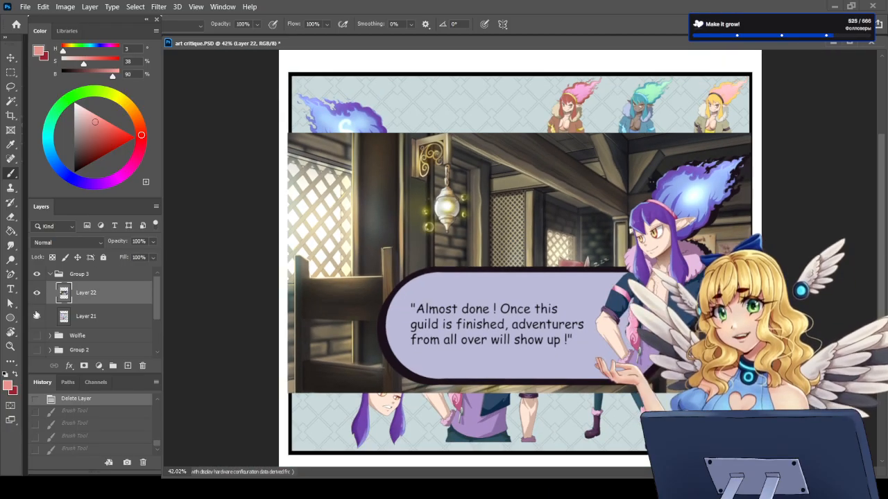
{"action": "left_click", "coordinate": [37, 294]}
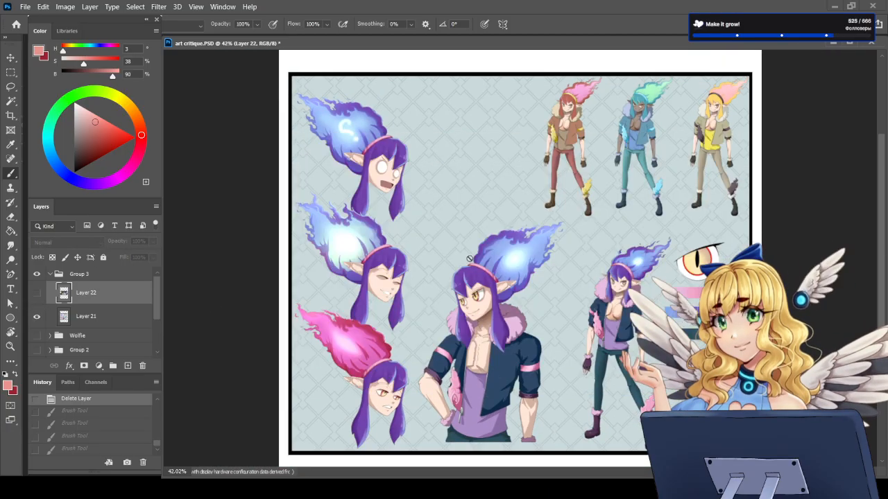
{"action": "left_click", "coordinate": [42, 295]}
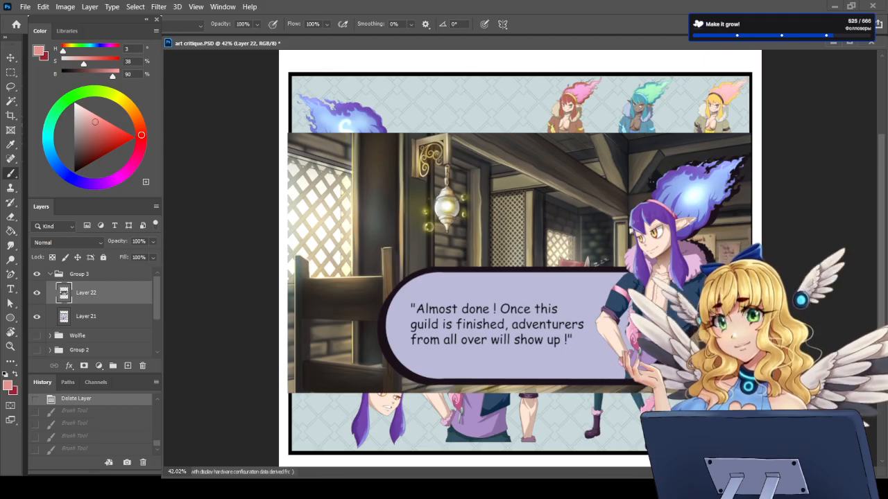
Step: Sketch a small arrow above the flame-haired character's head in the tavern scene and undo it
{"action": "scroll", "coordinate": [519, 233], "scroll_direction": "up", "scroll_amount": 2}
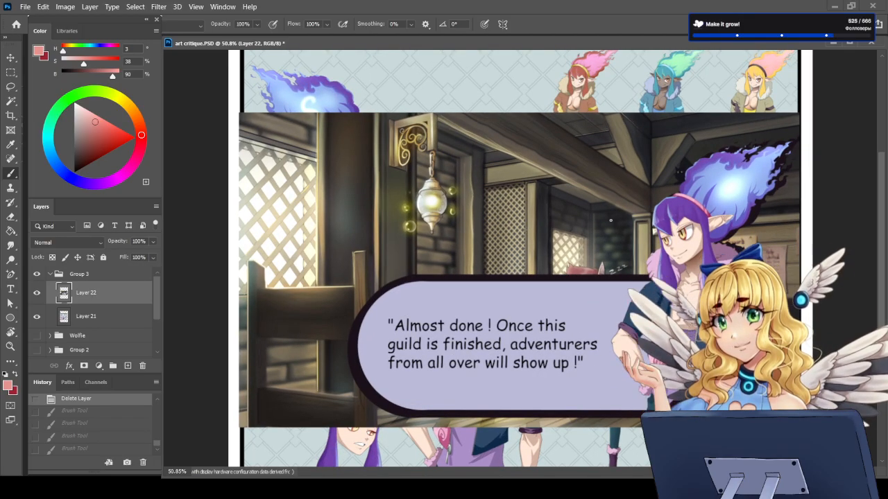
{"action": "scroll", "coordinate": [484, 174], "scroll_direction": "up", "scroll_amount": 1}
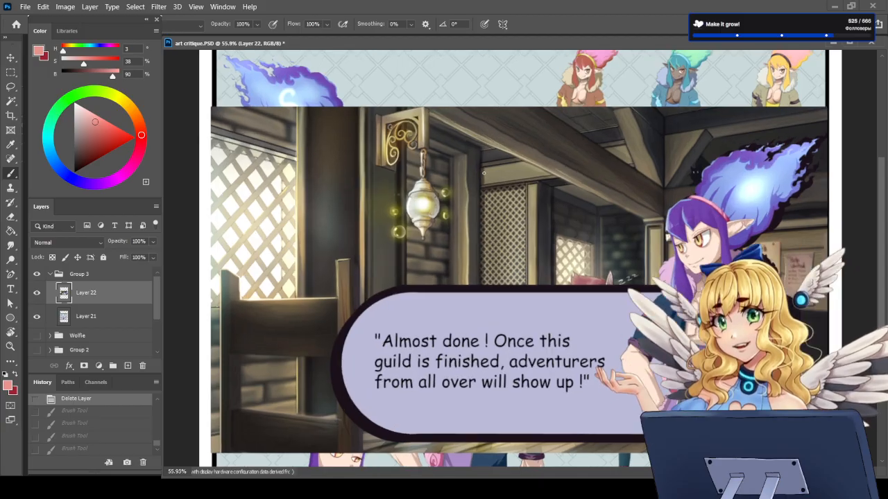
{"action": "key", "text": "ctrl+0"}
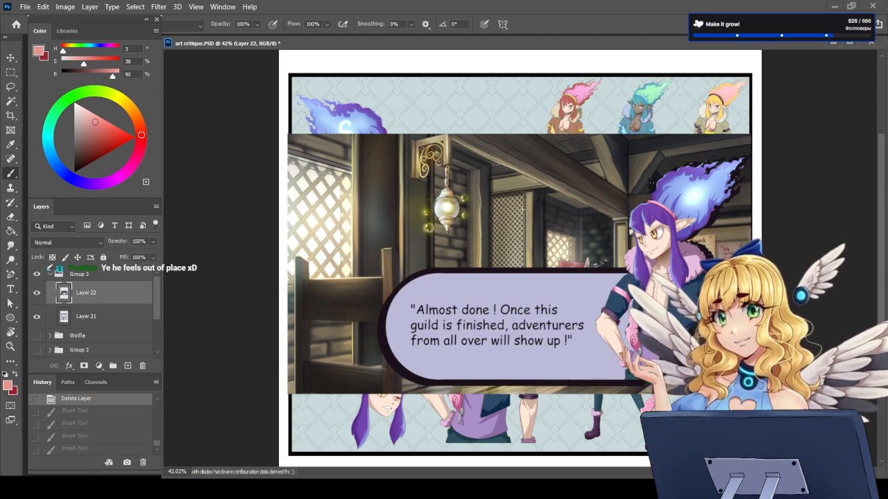
{"action": "scroll", "coordinate": [522, 211], "scroll_direction": "up", "scroll_amount": 2}
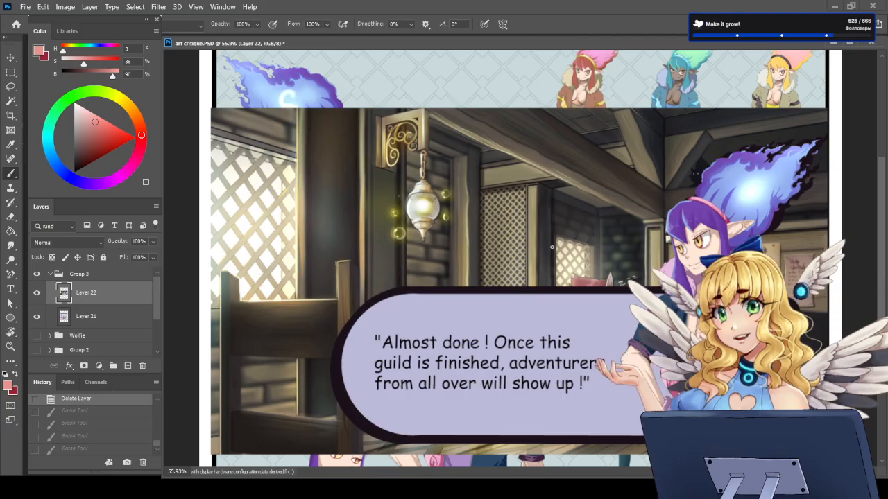
{"action": "mouse_move", "coordinate": [668, 173]}
{"action": "left_mouse_down"}
{"action": "mouse_move", "coordinate": [680, 187]}
{"action": "mouse_move", "coordinate": [682, 179]}
{"action": "left_mouse_up"}
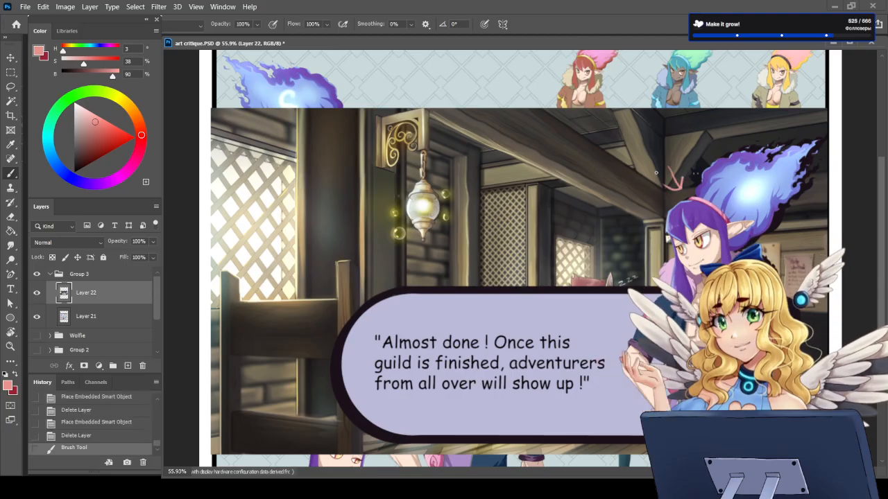
{"action": "key", "text": "ctrl+z"}
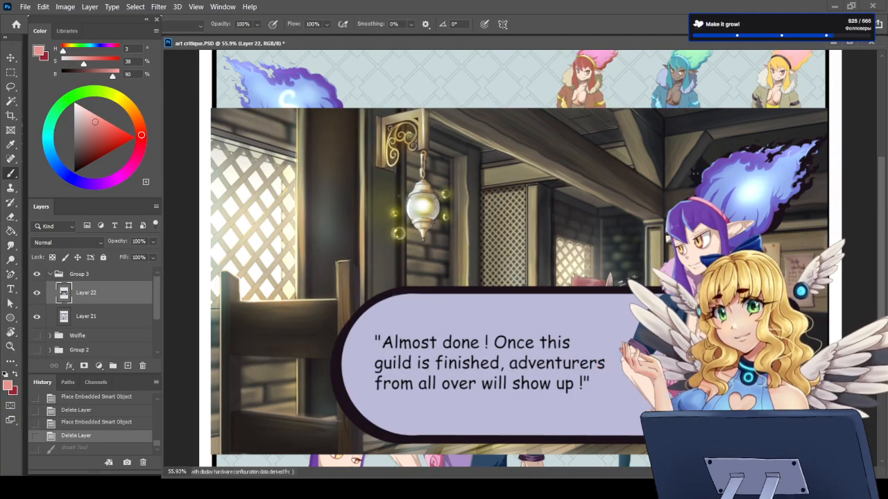
Step: Hide Layer 22 and examine the flame-haired character's face, hair, jacket and flame details on the character sheet
{"action": "left_click", "coordinate": [37, 292]}
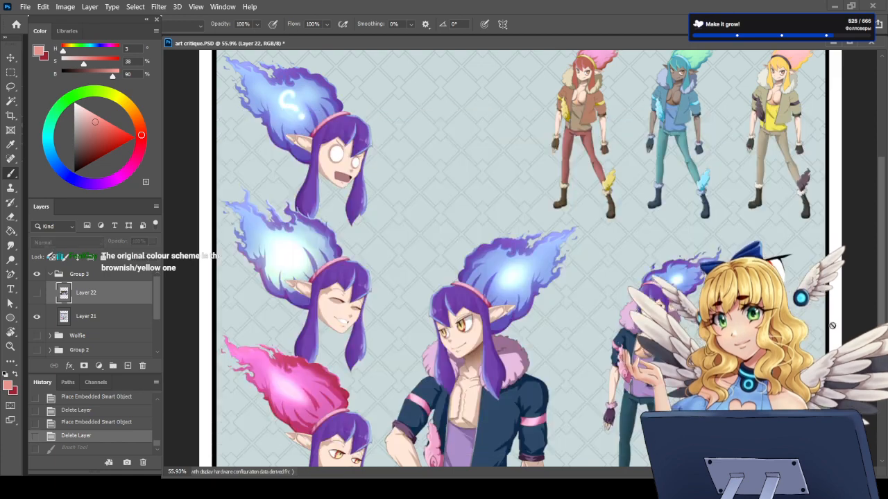
{"action": "scroll", "coordinate": [416, 323], "scroll_direction": "down", "scroll_amount": 4}
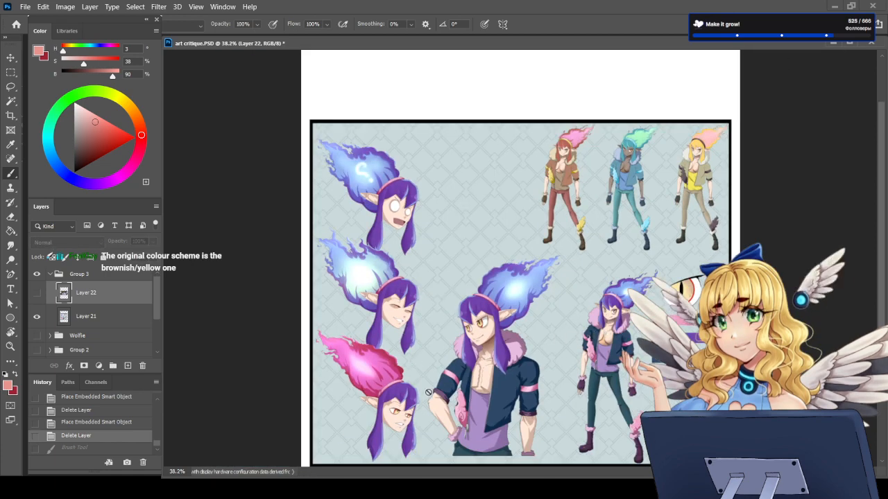
{"action": "scroll", "coordinate": [487, 341], "scroll_direction": "up", "scroll_amount": 14}
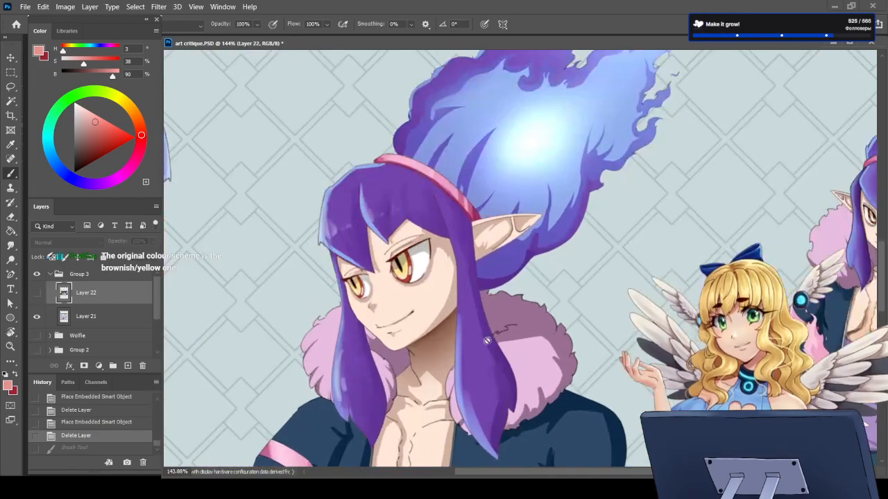
{"action": "scroll", "coordinate": [458, 344], "scroll_direction": "up", "scroll_amount": 3}
{"action": "scroll", "coordinate": [425, 349], "scroll_direction": "down", "scroll_amount": 12}
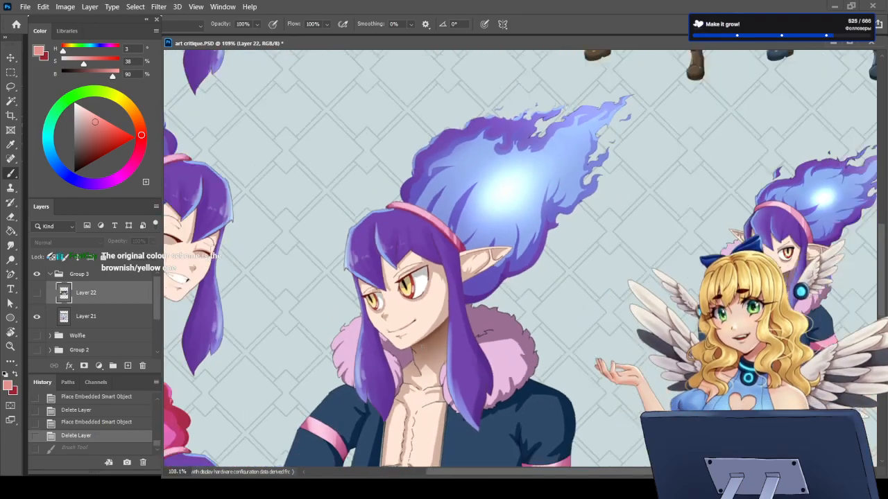
{"action": "scroll", "coordinate": [458, 429], "scroll_direction": "up", "scroll_amount": 10}
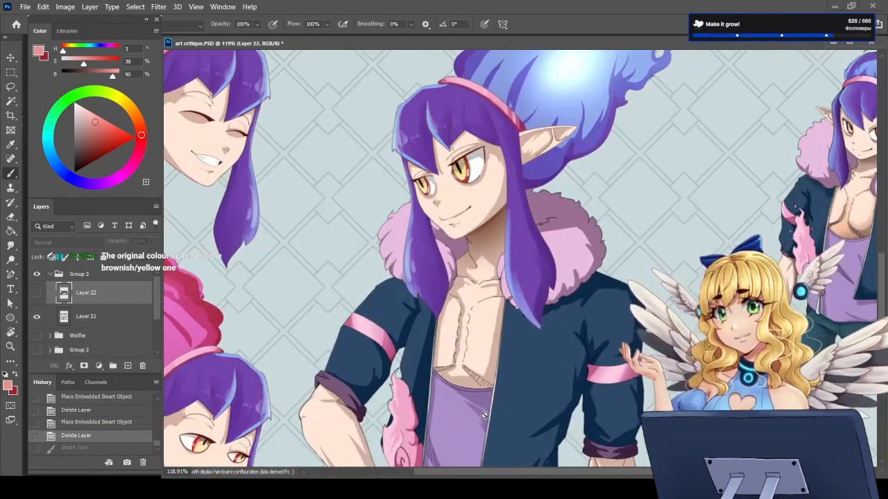
{"action": "scroll", "coordinate": [562, 405], "scroll_direction": "down", "scroll_amount": 7}
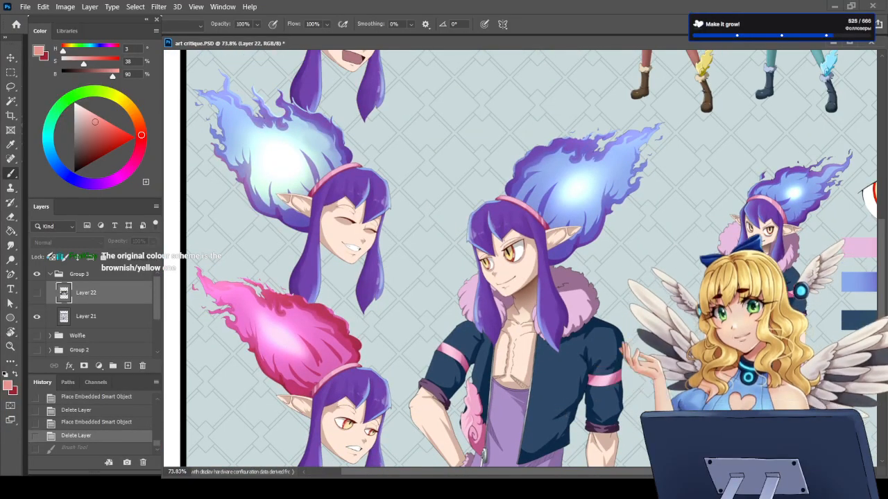
{"action": "scroll", "coordinate": [561, 406], "scroll_direction": "up", "scroll_amount": 8}
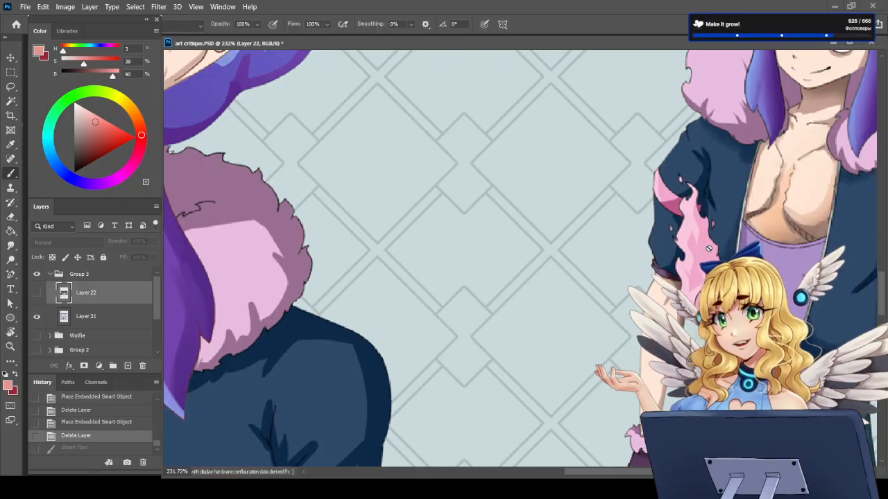
{"action": "scroll", "coordinate": [679, 319], "scroll_direction": "down", "scroll_amount": 3}
{"action": "scroll", "coordinate": [579, 330], "scroll_direction": "down", "scroll_amount": 8}
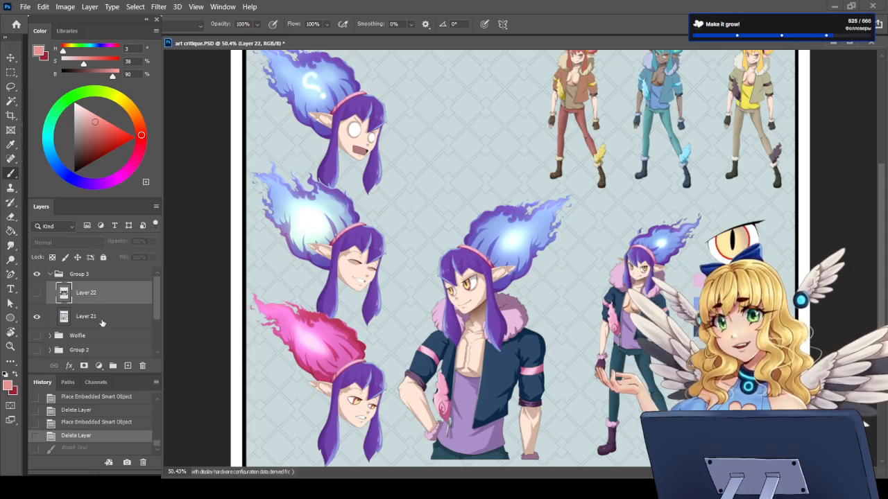
Step: Add a new empty layer directly above Layer 21 in Group 3
{"action": "left_click", "coordinate": [102, 323]}
{"action": "left_click", "coordinate": [128, 366]}
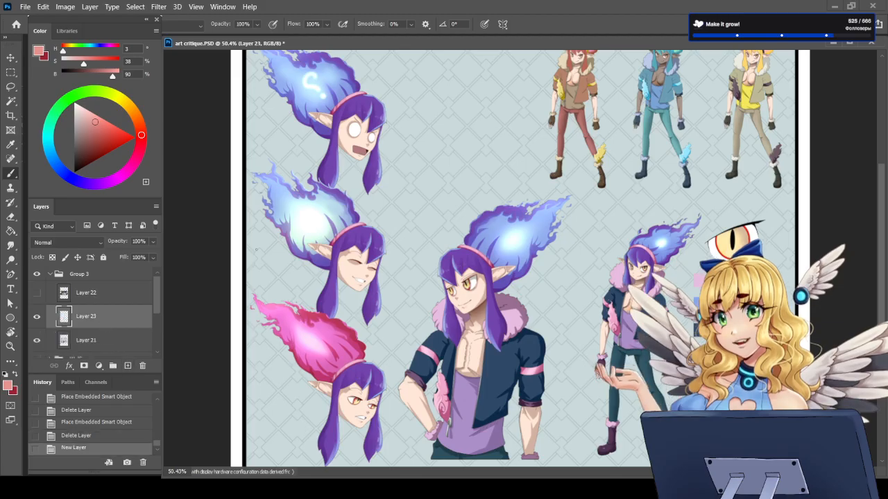
Step: Switch to the dark red colour and sketch angled lines for the central figure's hidden hand below the fur cuff at the hip
{"action": "left_click", "coordinate": [16, 375]}
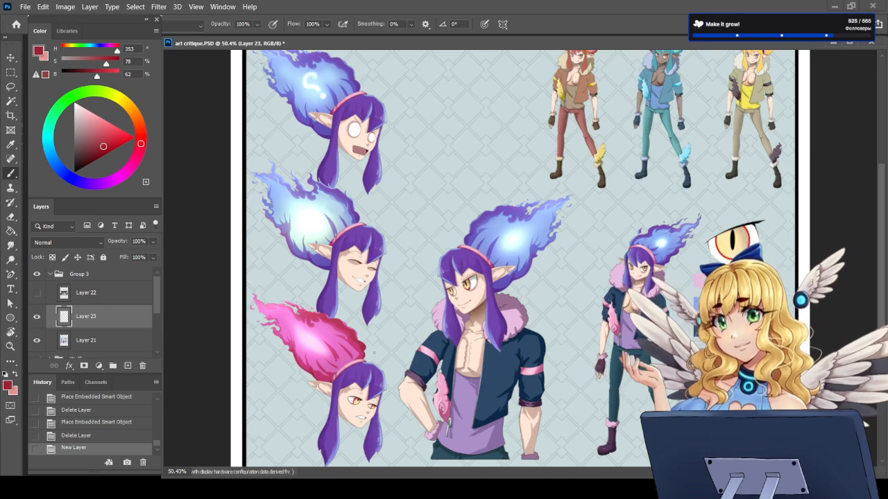
{"action": "scroll", "coordinate": [416, 435], "scroll_direction": "up", "scroll_amount": 5}
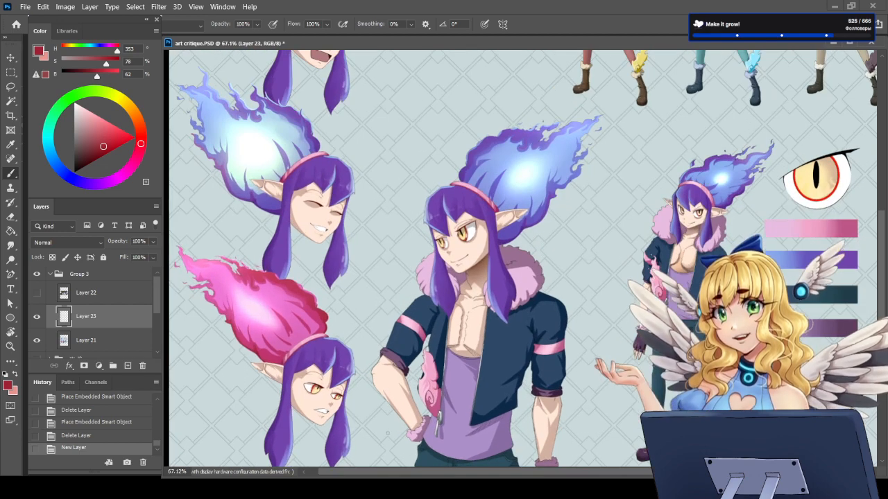
{"action": "scroll", "coordinate": [368, 425], "scroll_direction": "up", "scroll_amount": 5}
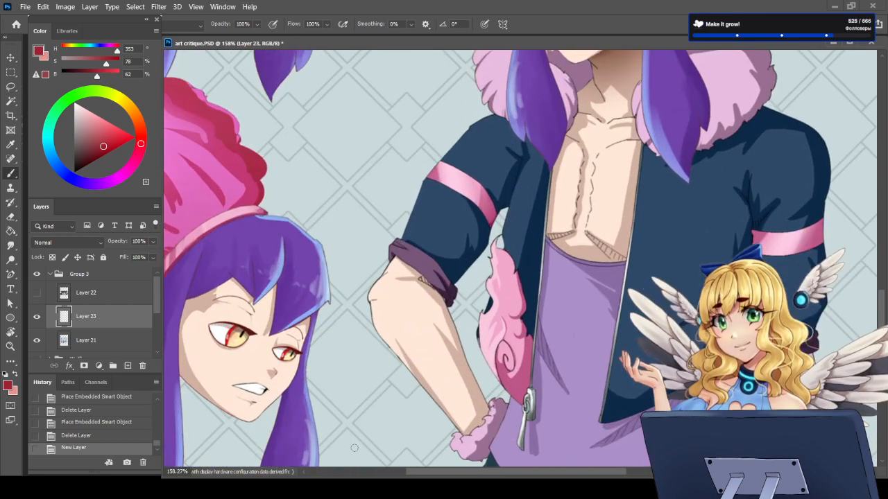
{"action": "scroll", "coordinate": [883, 317], "scroll_direction": "down", "scroll_amount": 1}
{"action": "scroll", "coordinate": [883, 317], "scroll_direction": "down", "scroll_amount": 3}
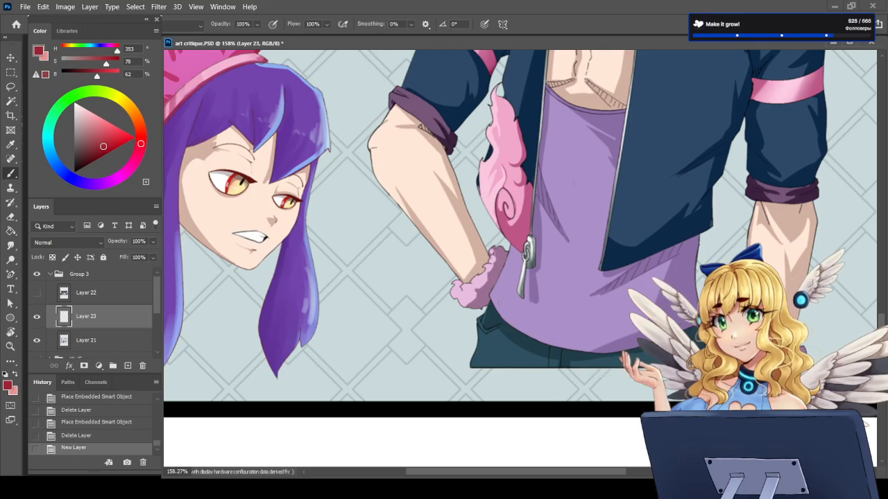
{"action": "left_click_drag", "start_coordinate": [499, 273], "coordinate": [506, 305]}
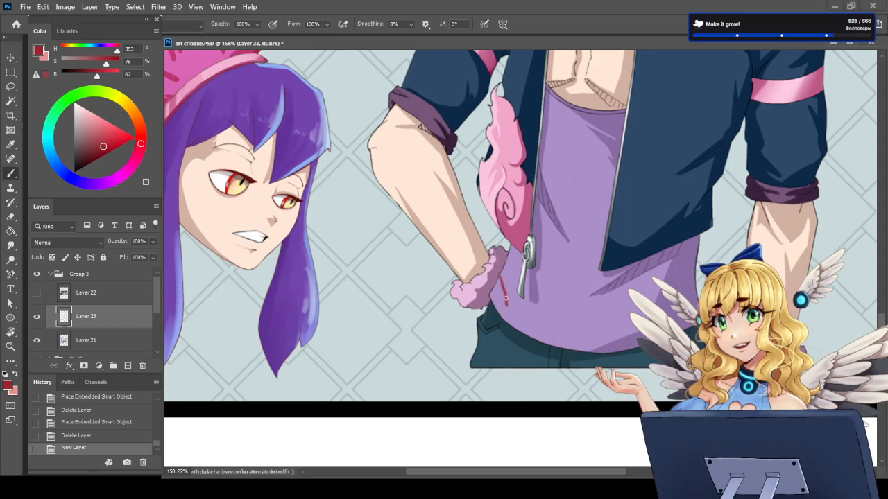
{"action": "key", "text": "e"}
{"action": "key", "text": "b"}
{"action": "mouse_move", "coordinate": [501, 274]}
{"action": "left_mouse_down"}
{"action": "mouse_move", "coordinate": [509, 306]}
{"action": "mouse_move", "coordinate": [504, 290]}
{"action": "mouse_move", "coordinate": [494, 338]}
{"action": "left_mouse_up"}
{"action": "left_click_drag", "start_coordinate": [508, 308], "coordinate": [485, 330]}
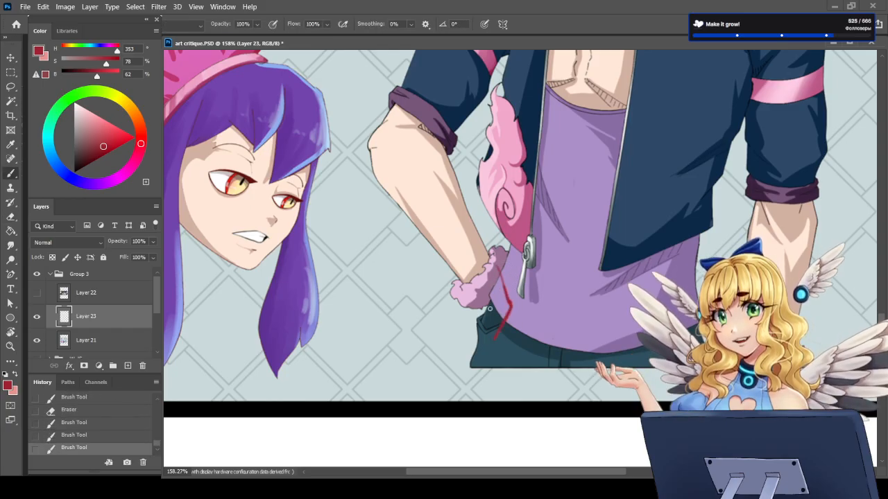
Step: Add crossing strokes for the hand over the trouser pocket below the cuff, and erase the hand sketch
{"action": "left_click_drag", "start_coordinate": [468, 293], "coordinate": [489, 330]}
{"action": "mouse_move", "coordinate": [504, 291]}
{"action": "left_mouse_down"}
{"action": "mouse_move", "coordinate": [502, 319]}
{"action": "mouse_move", "coordinate": [484, 340]}
{"action": "mouse_move", "coordinate": [467, 330]}
{"action": "mouse_move", "coordinate": [468, 316]}
{"action": "mouse_move", "coordinate": [461, 324]}
{"action": "mouse_move", "coordinate": [478, 325]}
{"action": "left_mouse_up"}
{"action": "mouse_move", "coordinate": [499, 268]}
{"action": "left_mouse_down"}
{"action": "mouse_move", "coordinate": [513, 296]}
{"action": "mouse_move", "coordinate": [507, 301]}
{"action": "mouse_move", "coordinate": [502, 277]}
{"action": "mouse_move", "coordinate": [501, 320]}
{"action": "left_mouse_up"}
{"action": "key", "text": "e"}
{"action": "key", "text": "b"}
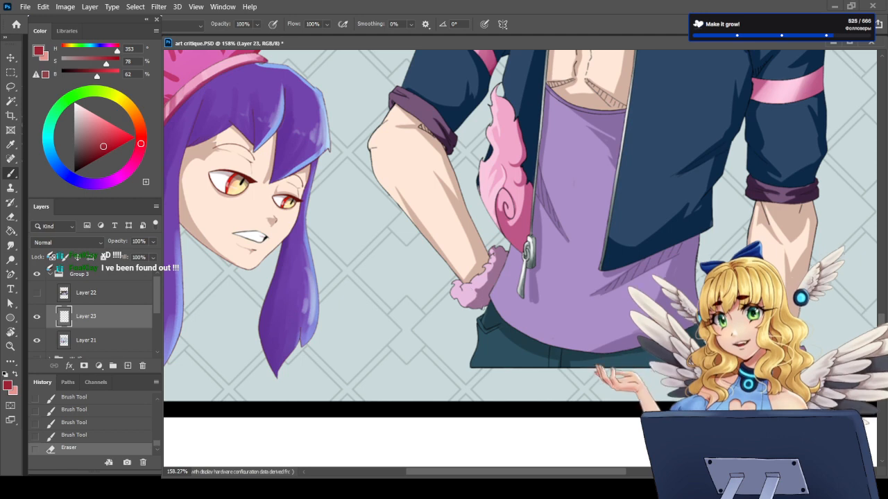
Step: Sketch a short stroke from the fur cuff down into the trouser pocket and undo it
{"action": "mouse_move", "coordinate": [467, 286]}
{"action": "left_mouse_down"}
{"action": "mouse_move", "coordinate": [483, 313]}
{"action": "mouse_move", "coordinate": [504, 322]}
{"action": "mouse_move", "coordinate": [476, 271]}
{"action": "mouse_move", "coordinate": [487, 328]}
{"action": "left_mouse_up"}
{"action": "key", "text": "e"}
{"action": "key", "text": "b"}
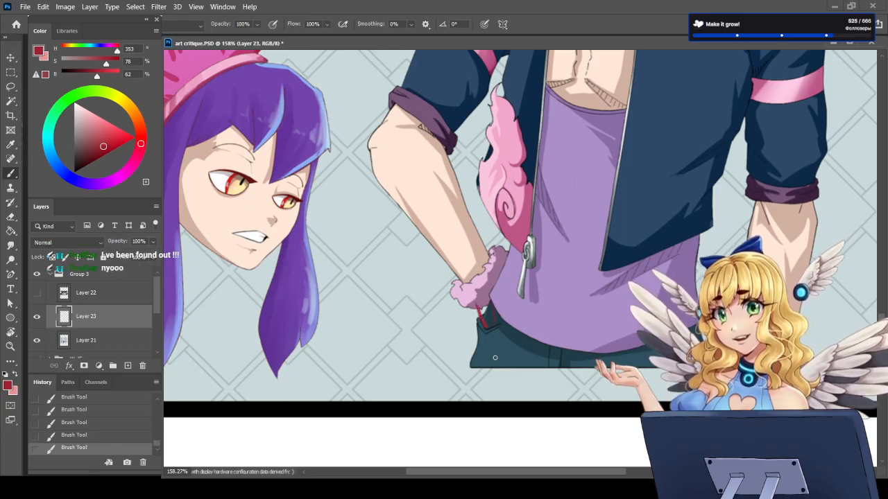
{"action": "key", "text": "ctrl+z"}
{"action": "key", "text": "ctrl+z"}
{"action": "key", "text": "ctrl+z"}
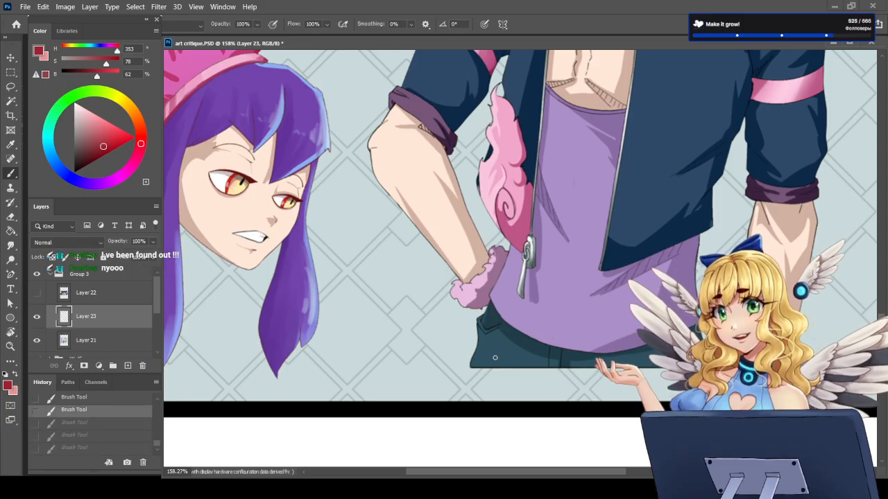
Step: Try a curved hand outline from the fur cuff toward the jacket zipper and undo it
{"action": "left_click_drag", "start_coordinate": [492, 280], "coordinate": [520, 259]}
{"action": "mouse_move", "coordinate": [494, 302]}
{"action": "left_mouse_down"}
{"action": "mouse_move", "coordinate": [482, 303]}
{"action": "mouse_move", "coordinate": [531, 279]}
{"action": "mouse_move", "coordinate": [502, 258]}
{"action": "left_mouse_up"}
{"action": "key", "text": "ctrl+z"}
{"action": "key", "text": "ctrl+z"}
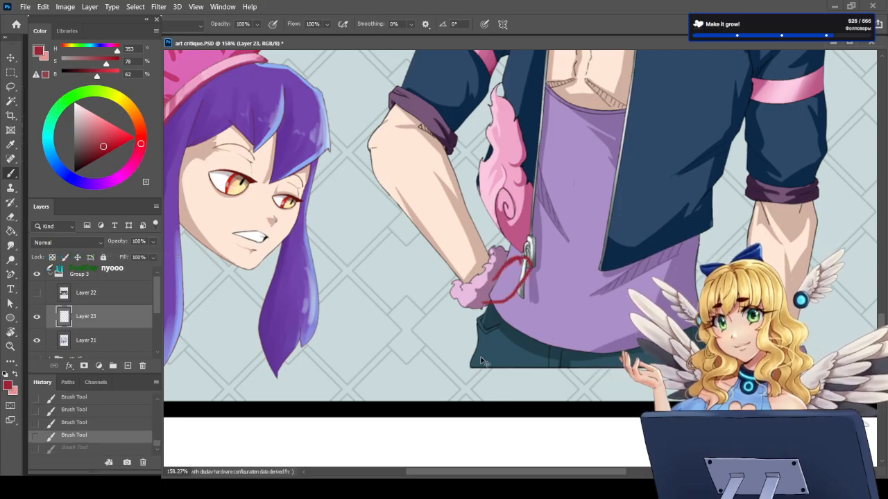
{"action": "key", "text": "ctrl+z"}
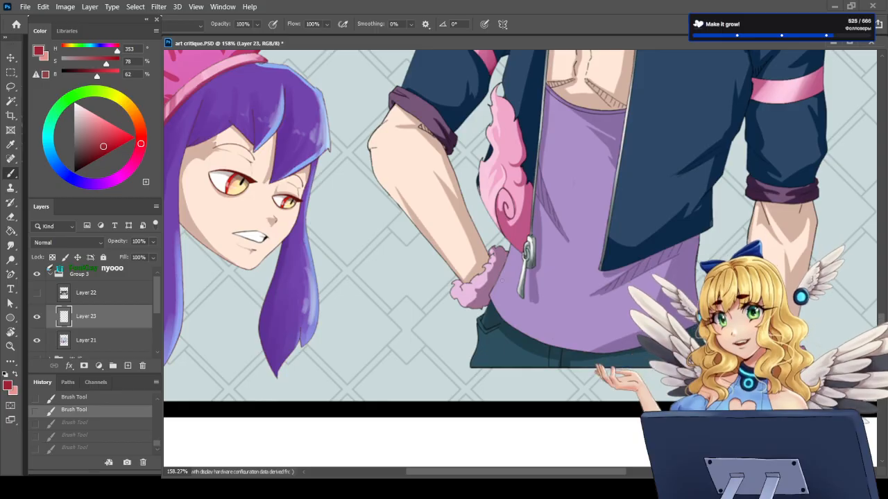
Step: Sketch a bent hand with fingers resting at the pocket below the fur cuff, and erase the sketch
{"action": "mouse_move", "coordinate": [497, 263]}
{"action": "left_mouse_down"}
{"action": "mouse_move", "coordinate": [506, 295]}
{"action": "mouse_move", "coordinate": [506, 287]}
{"action": "mouse_move", "coordinate": [482, 317]}
{"action": "mouse_move", "coordinate": [506, 303]}
{"action": "mouse_move", "coordinate": [496, 322]}
{"action": "mouse_move", "coordinate": [466, 322]}
{"action": "mouse_move", "coordinate": [482, 316]}
{"action": "mouse_move", "coordinate": [473, 310]}
{"action": "mouse_move", "coordinate": [467, 316]}
{"action": "mouse_move", "coordinate": [480, 330]}
{"action": "mouse_move", "coordinate": [500, 323]}
{"action": "mouse_move", "coordinate": [513, 305]}
{"action": "mouse_move", "coordinate": [499, 324]}
{"action": "left_mouse_up"}
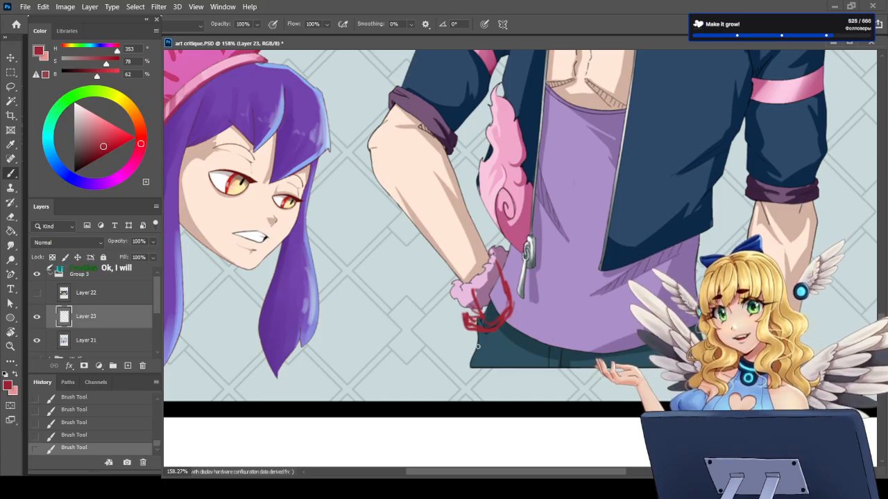
{"action": "key", "text": "e"}
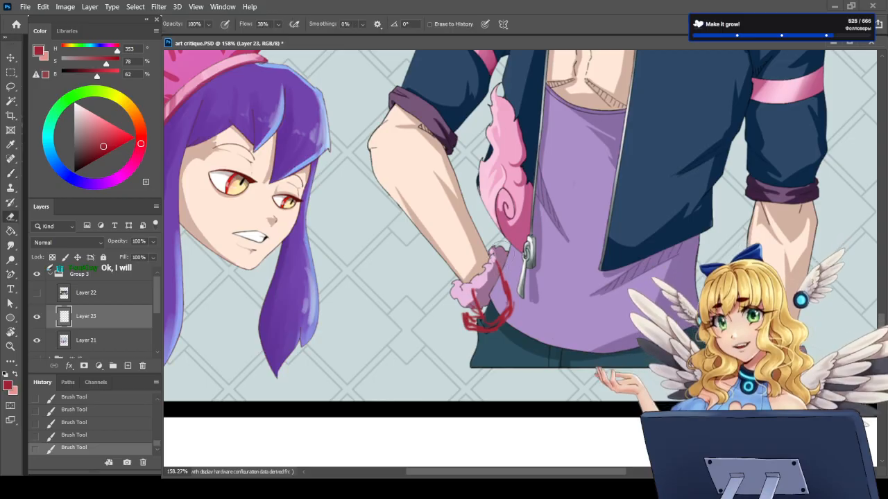
{"action": "mouse_move", "coordinate": [477, 326]}
{"action": "left_mouse_down"}
{"action": "mouse_move", "coordinate": [505, 295]}
{"action": "mouse_move", "coordinate": [490, 303]}
{"action": "mouse_move", "coordinate": [482, 339]}
{"action": "left_mouse_up"}
{"action": "key", "text": "b"}
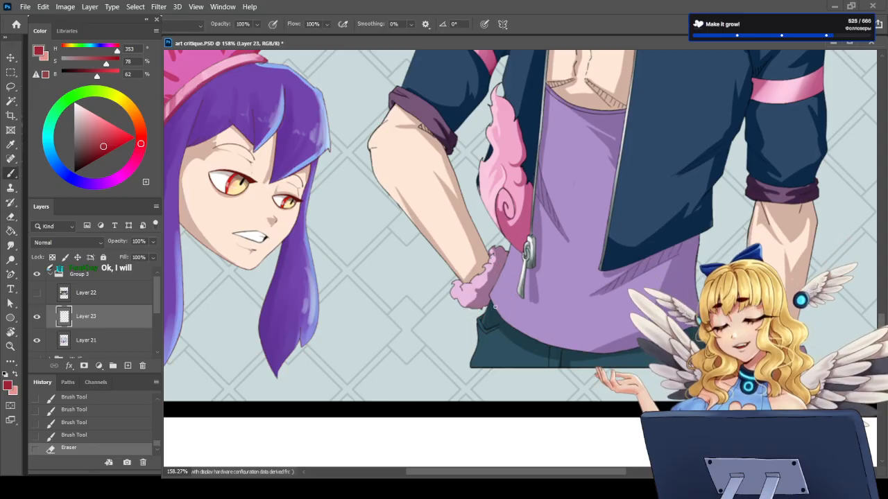
Step: Examine the central figure's flame hair, its glow and edges, and compare it with the other heads on the sheet
{"action": "scroll", "coordinate": [506, 359], "scroll_direction": "down", "scroll_amount": 5}
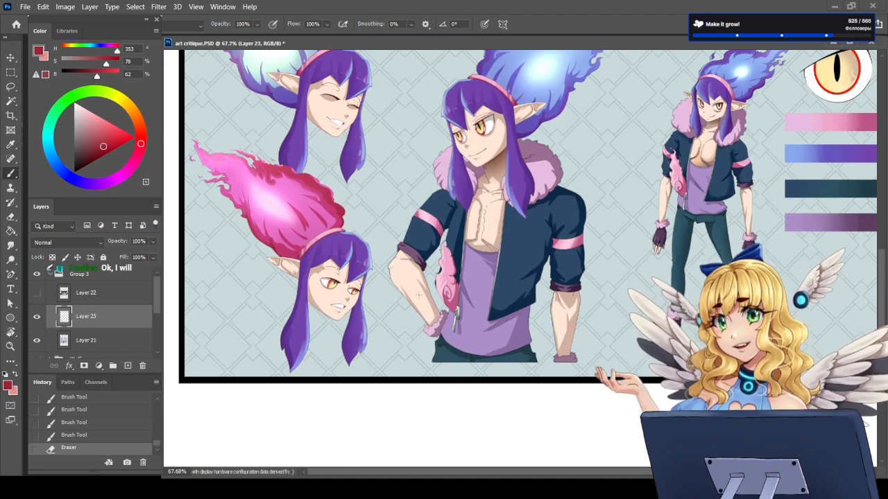
{"action": "scroll", "coordinate": [426, 288], "scroll_direction": "down", "scroll_amount": 7}
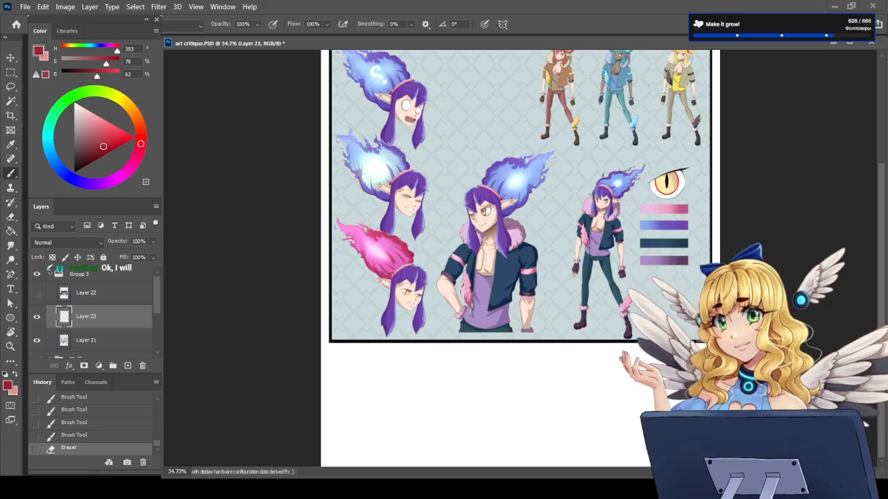
{"action": "scroll", "coordinate": [531, 127], "scroll_direction": "up", "scroll_amount": 4}
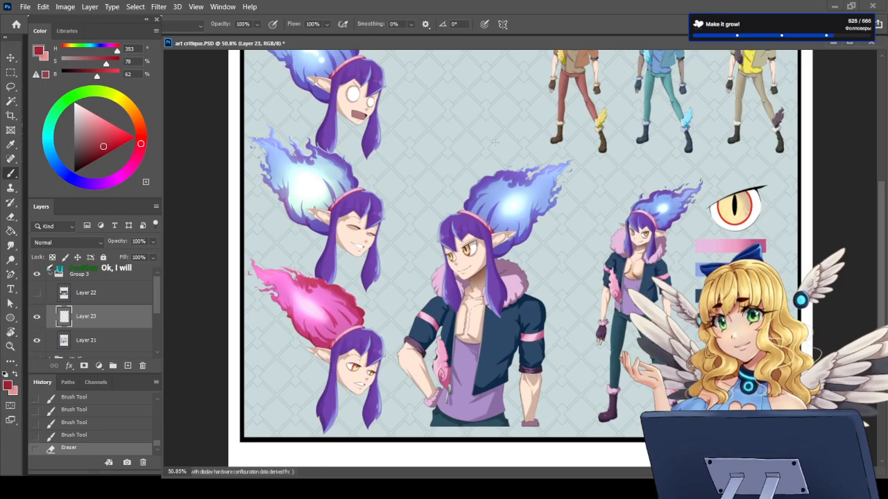
{"action": "scroll", "coordinate": [510, 176], "scroll_direction": "up", "scroll_amount": 8}
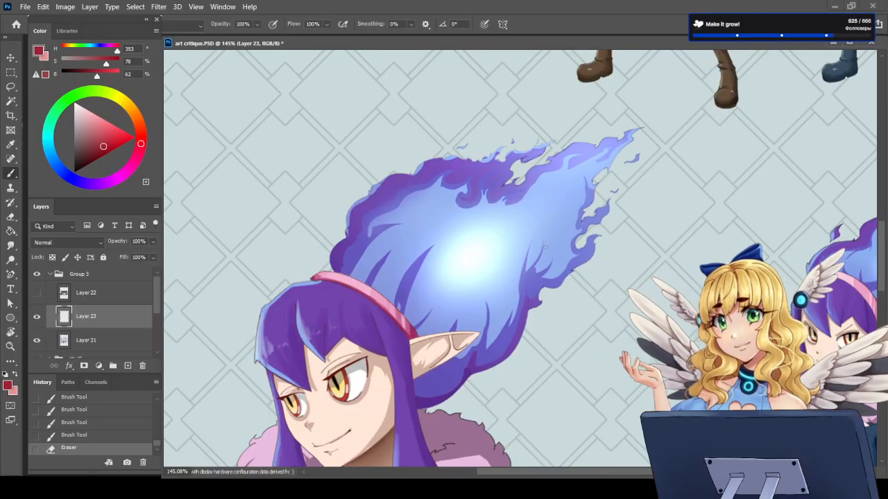
{"action": "scroll", "coordinate": [545, 247], "scroll_direction": "down", "scroll_amount": 6}
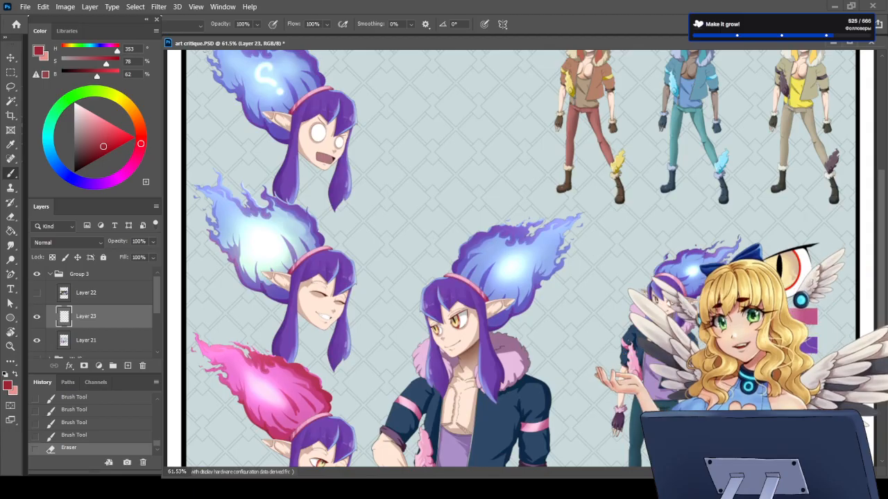
{"action": "scroll", "coordinate": [595, 260], "scroll_direction": "up", "scroll_amount": 3}
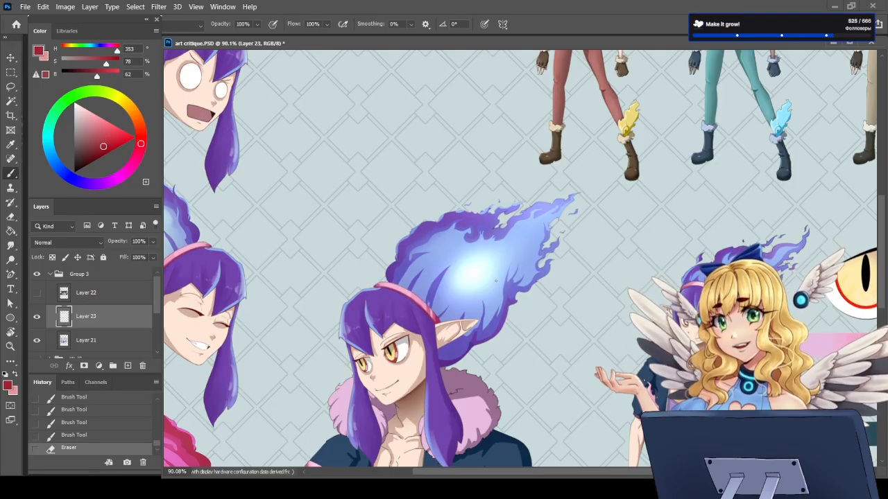
{"action": "scroll", "coordinate": [501, 262], "scroll_direction": "up", "scroll_amount": 2}
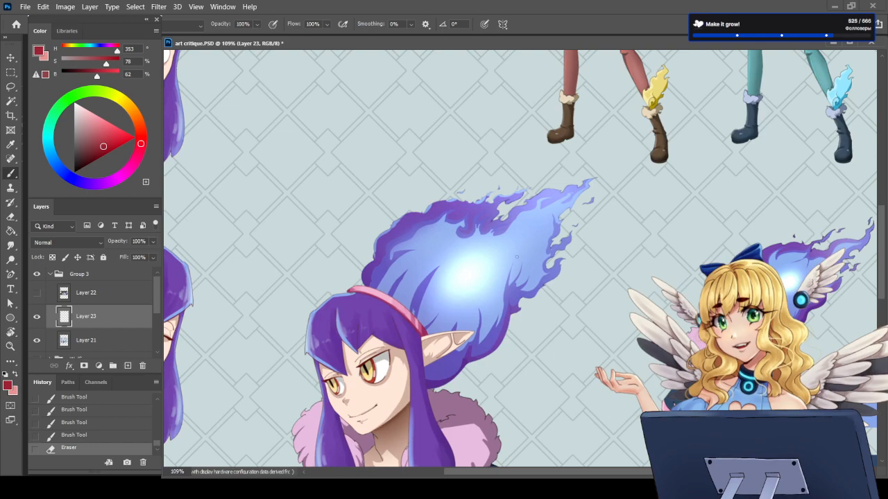
{"action": "scroll", "coordinate": [516, 256], "scroll_direction": "up", "scroll_amount": 3}
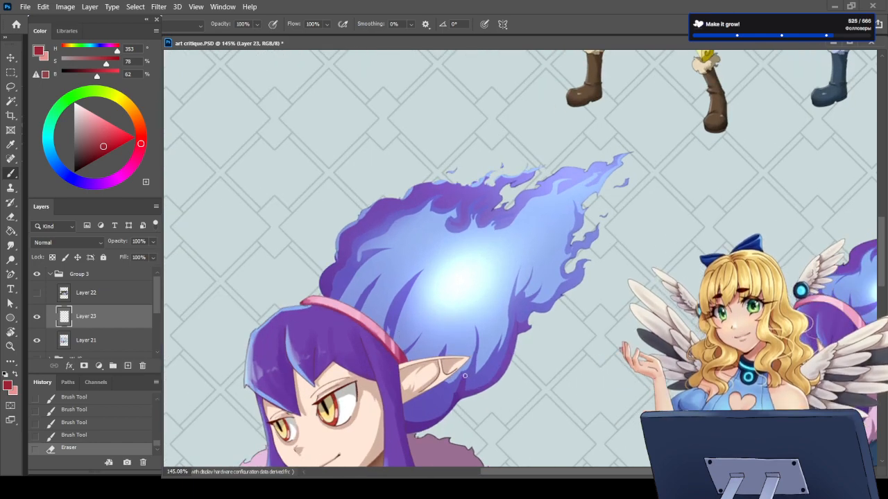
{"action": "scroll", "coordinate": [463, 375], "scroll_direction": "down", "scroll_amount": 6}
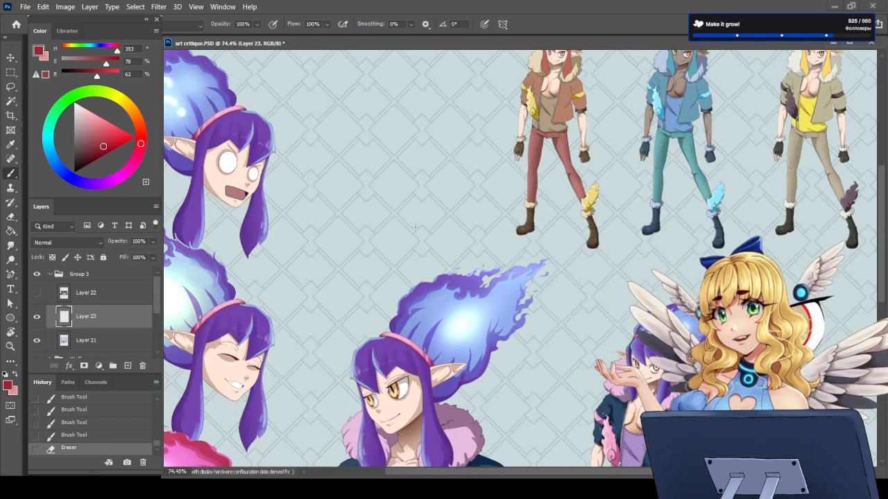
{"action": "scroll", "coordinate": [414, 226], "scroll_direction": "down", "scroll_amount": 2}
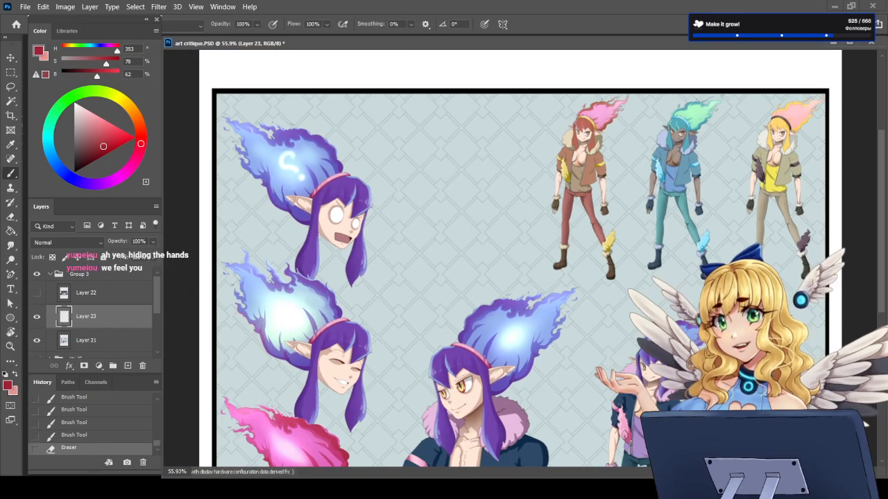
Step: Examine the whole character sheet, comparing the central half-body figure's arms and jacket with the full-body pose
{"action": "scroll", "coordinate": [540, 316], "scroll_direction": "down", "scroll_amount": 3}
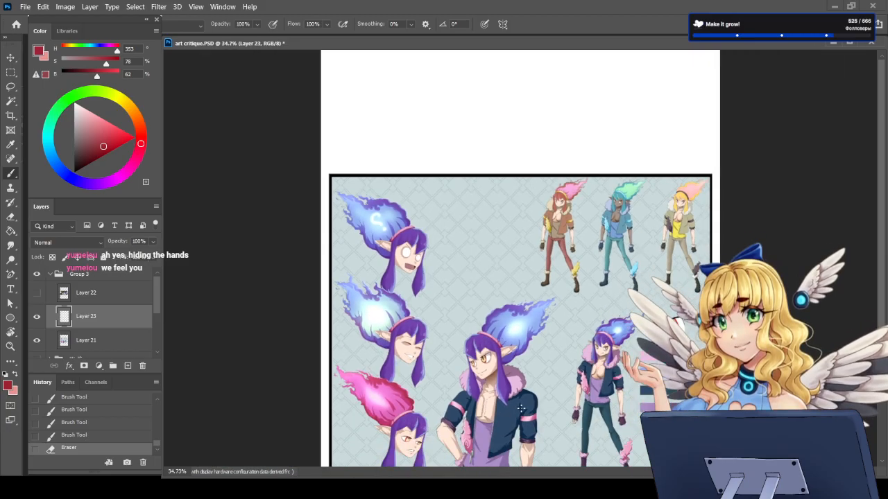
{"action": "scroll", "coordinate": [522, 407], "scroll_direction": "up", "scroll_amount": 2}
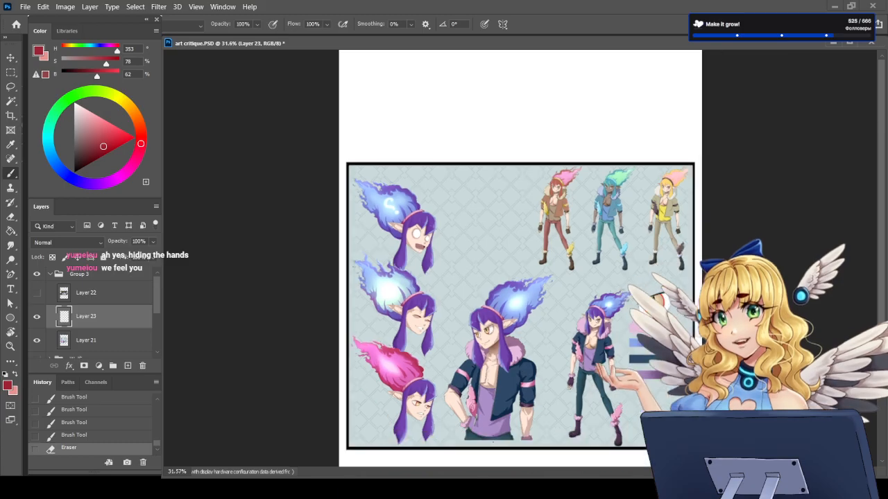
{"action": "scroll", "coordinate": [471, 402], "scroll_direction": "up", "scroll_amount": 3}
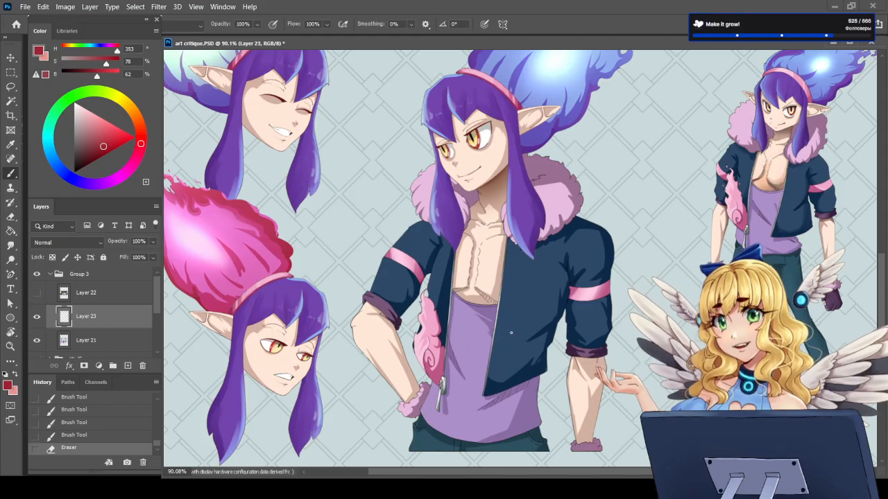
{"action": "scroll", "coordinate": [511, 333], "scroll_direction": "down", "scroll_amount": 3}
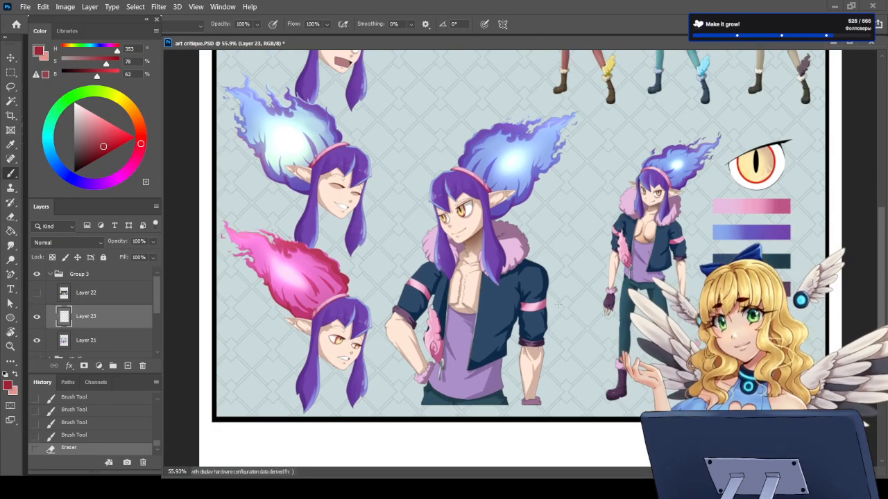
{"action": "scroll", "coordinate": [534, 336], "scroll_direction": "down", "scroll_amount": 2}
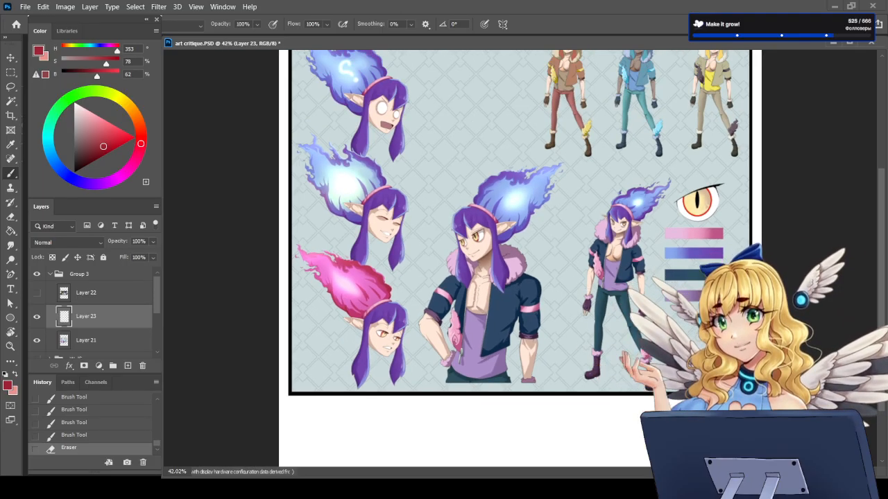
{"action": "scroll", "coordinate": [633, 369], "scroll_direction": "up", "scroll_amount": 6}
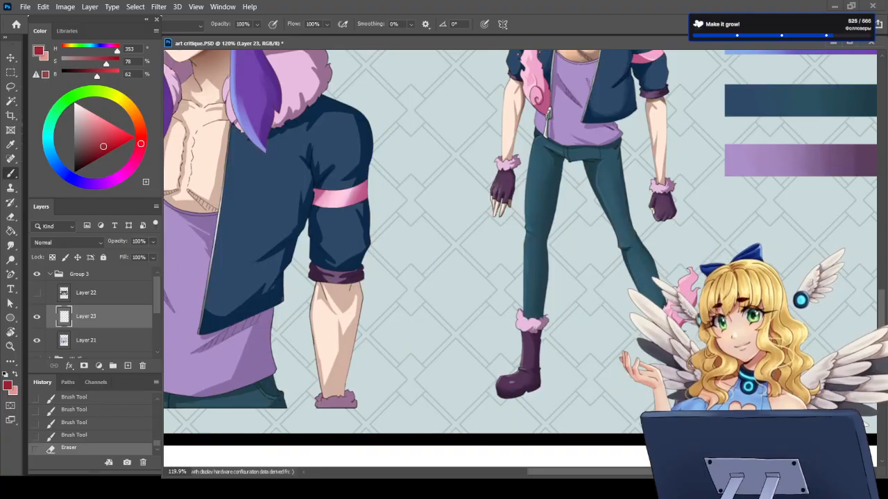
{"action": "scroll", "coordinate": [613, 273], "scroll_direction": "down", "scroll_amount": 2}
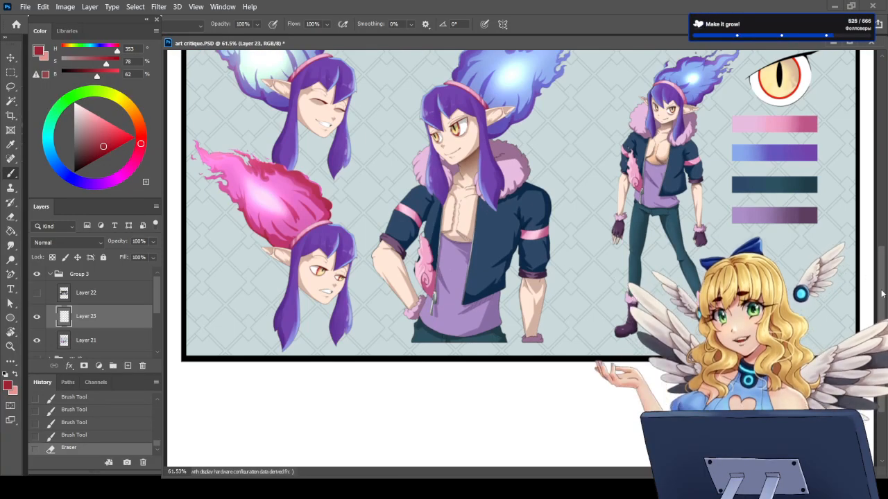
{"action": "left_click_drag", "start_coordinate": [883, 296], "coordinate": [858, 241]}
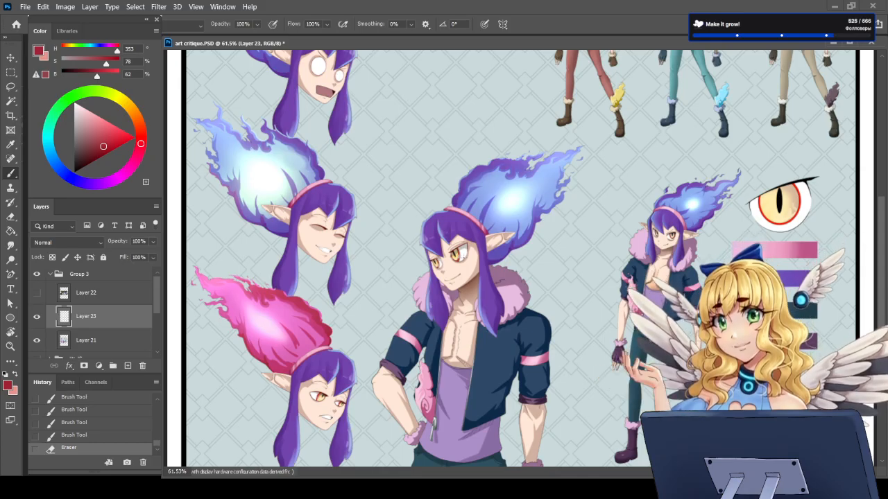
Step: Add a Black & White adjustment layer above Layer 23 to check the character sheet's values in greyscale
{"action": "scroll", "coordinate": [452, 306], "scroll_direction": "down", "scroll_amount": 4}
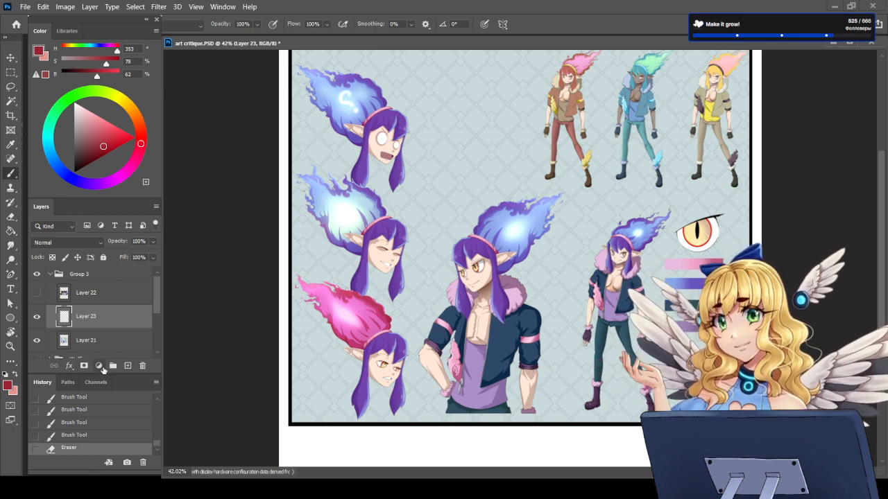
{"action": "left_click", "coordinate": [116, 273]}
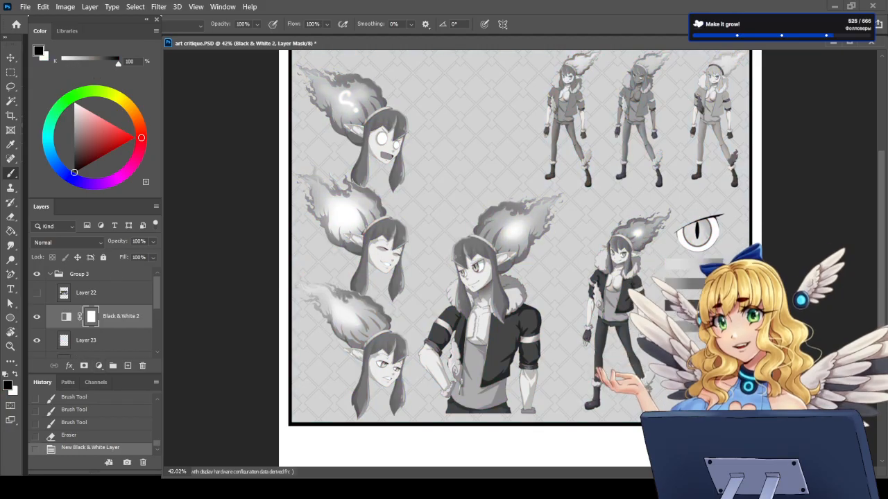
{"action": "scroll", "coordinate": [496, 340], "scroll_direction": "up", "scroll_amount": 1}
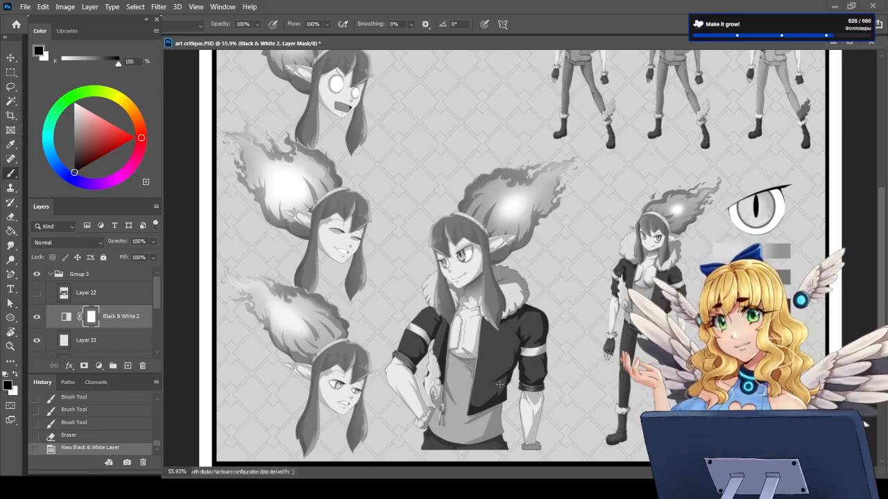
Step: Toggle the Black & White 2 adjustment layer's visibility to compare the character sheet's greyscale values with its original colours
{"action": "scroll", "coordinate": [525, 382], "scroll_direction": "down", "scroll_amount": 1}
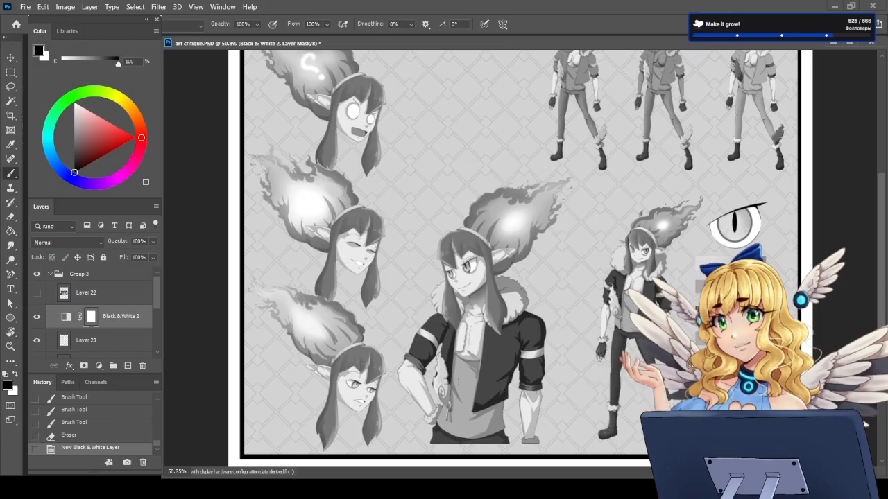
{"action": "left_click", "coordinate": [36, 316]}
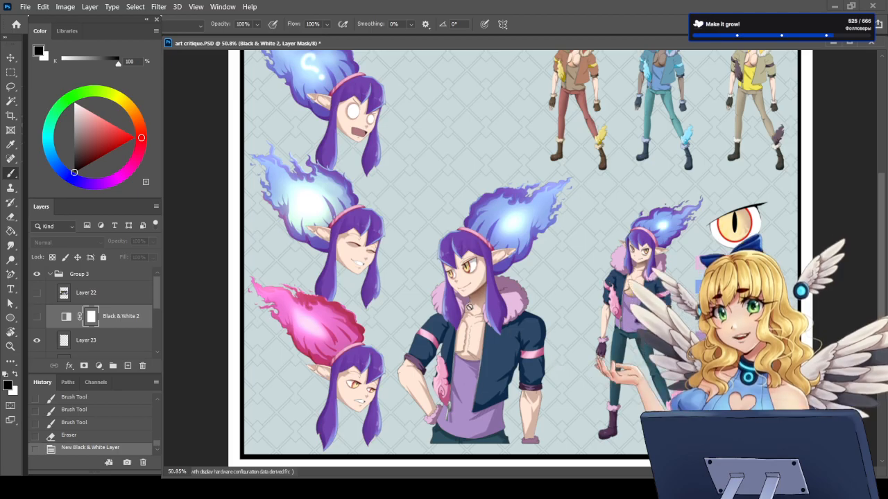
{"action": "left_click", "coordinate": [36, 317]}
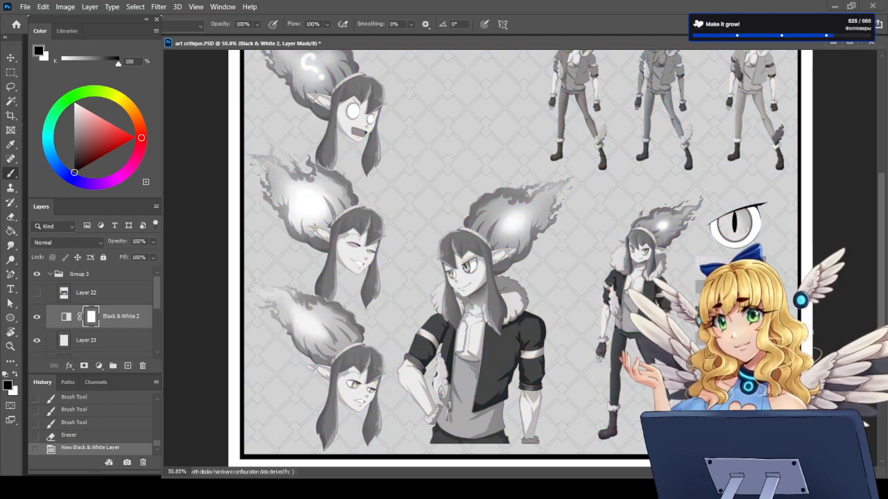
{"action": "scroll", "coordinate": [516, 288], "scroll_direction": "up", "scroll_amount": 2}
{"action": "scroll", "coordinate": [477, 292], "scroll_direction": "up", "scroll_amount": 3}
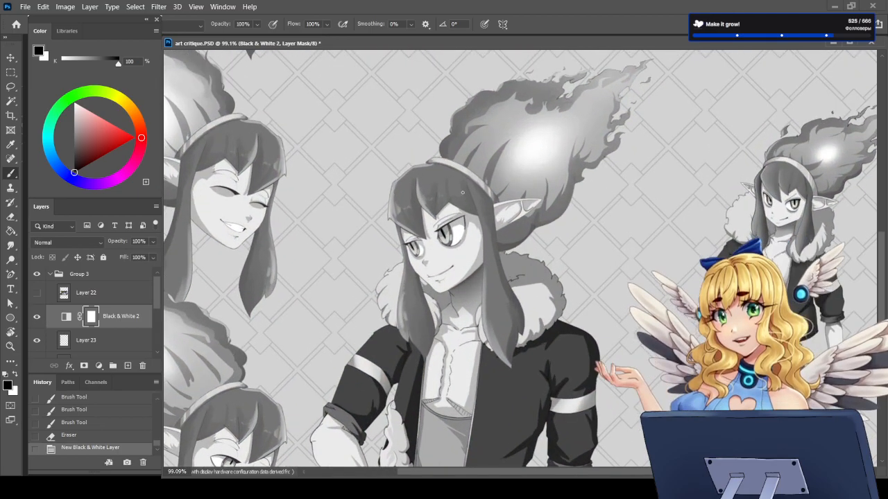
{"action": "scroll", "coordinate": [439, 313], "scroll_direction": "down", "scroll_amount": 2}
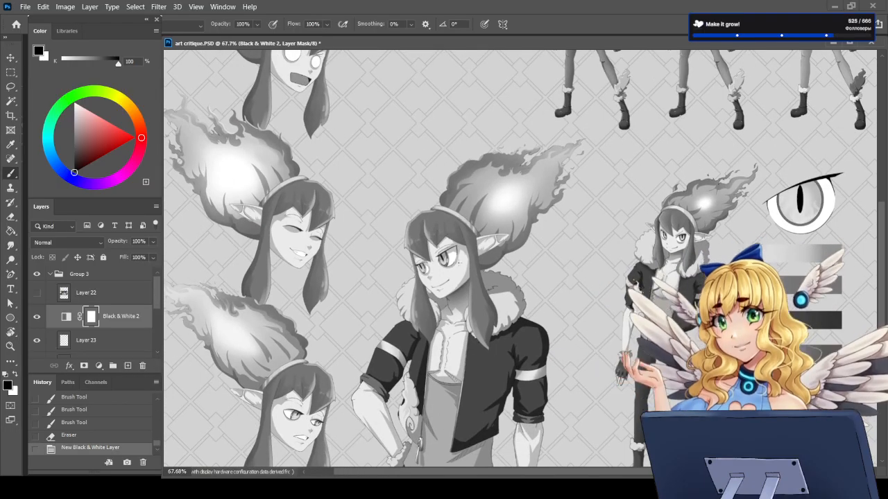
{"action": "left_click", "coordinate": [37, 316]}
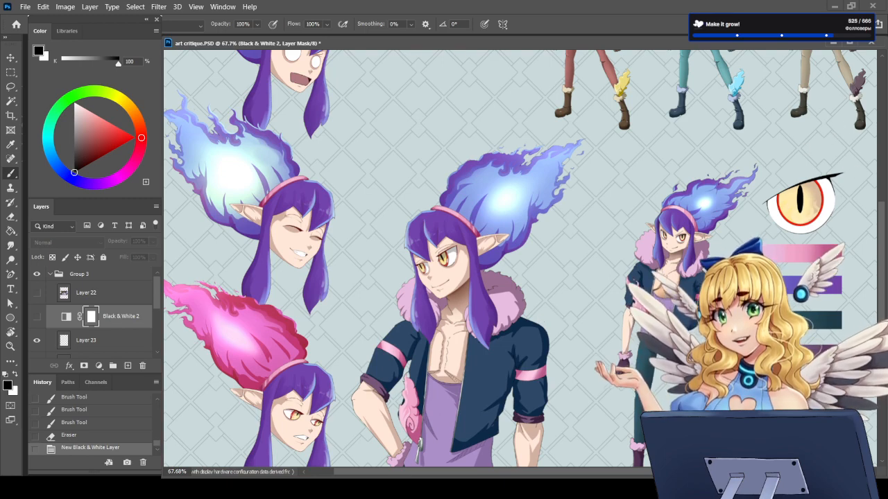
{"action": "scroll", "coordinate": [598, 333], "scroll_direction": "down", "scroll_amount": 2}
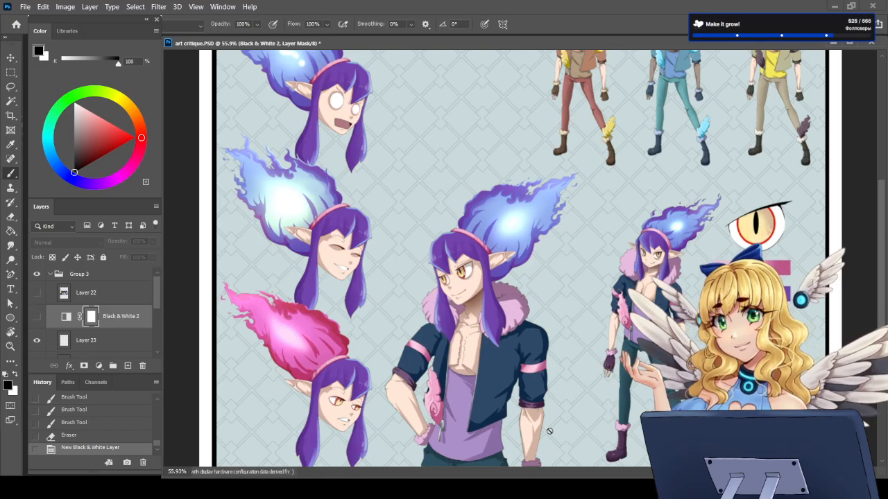
{"action": "scroll", "coordinate": [548, 429], "scroll_direction": "down", "scroll_amount": 1}
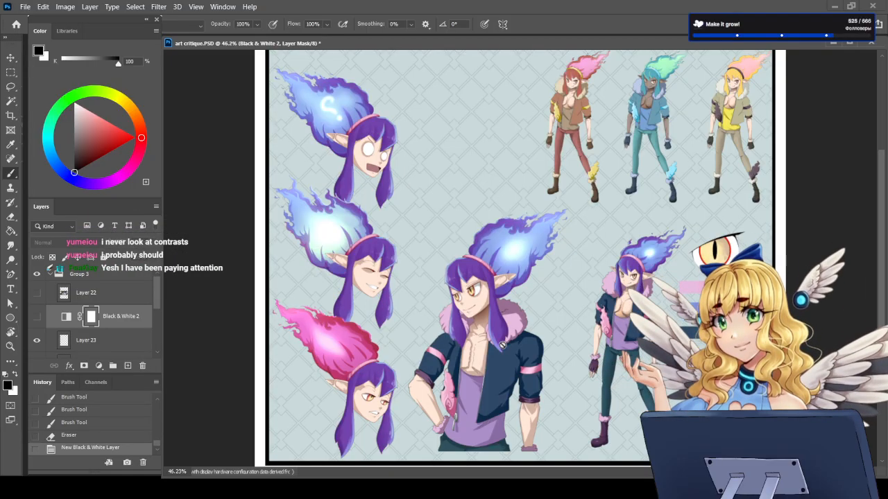
{"action": "left_click", "coordinate": [37, 317]}
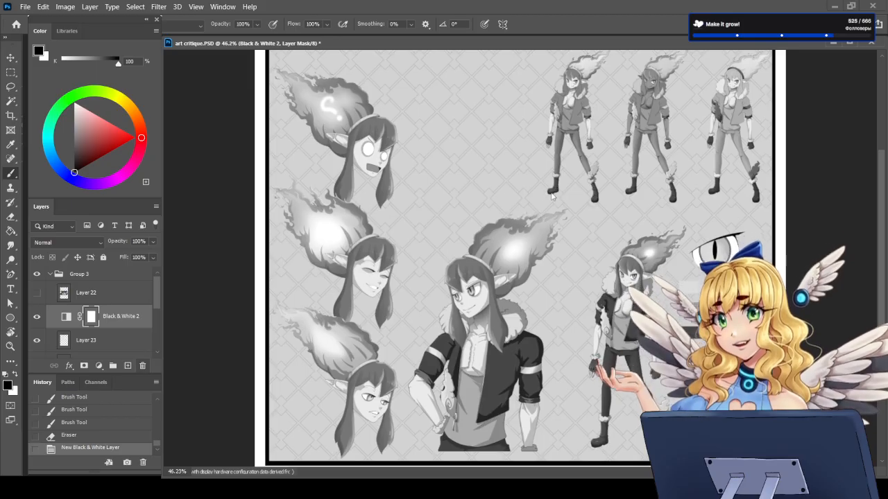
Step: Delete the layer mask of the Black & White 2 adjustment layer and the adjustment layer itself
{"action": "key", "text": "Delete"}
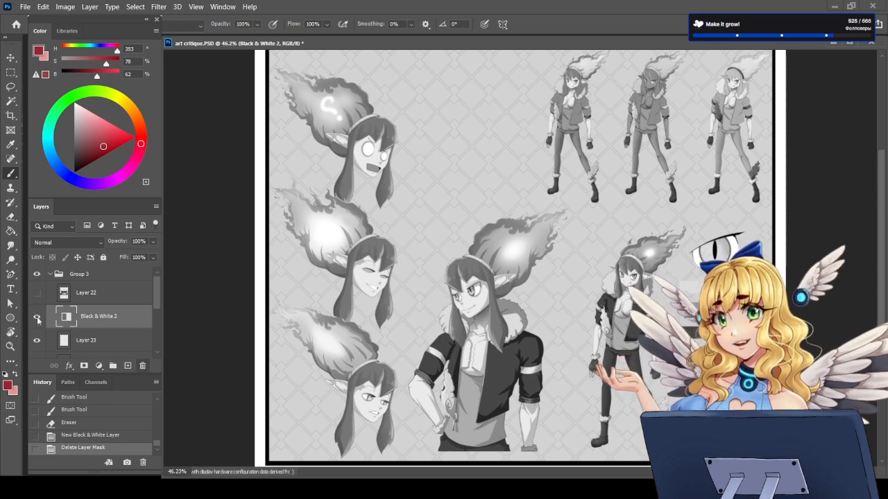
{"action": "key", "text": "Delete"}
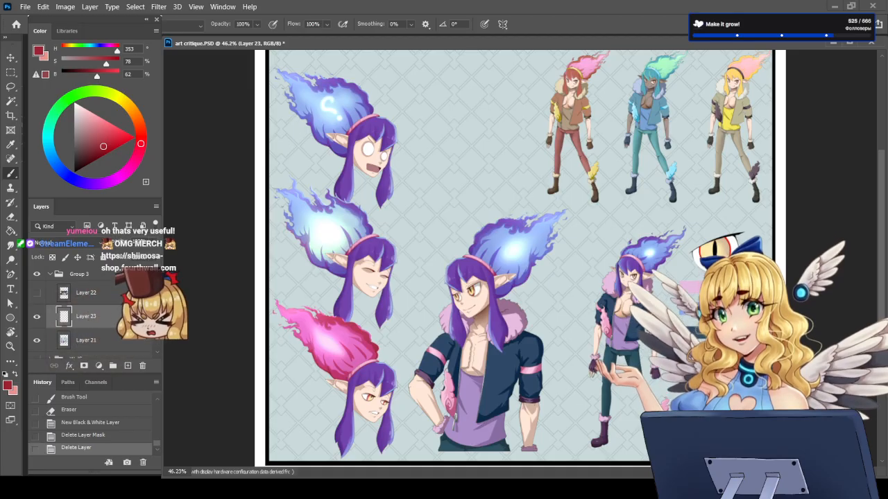
{"action": "scroll", "coordinate": [523, 376], "scroll_direction": "down", "scroll_amount": 2}
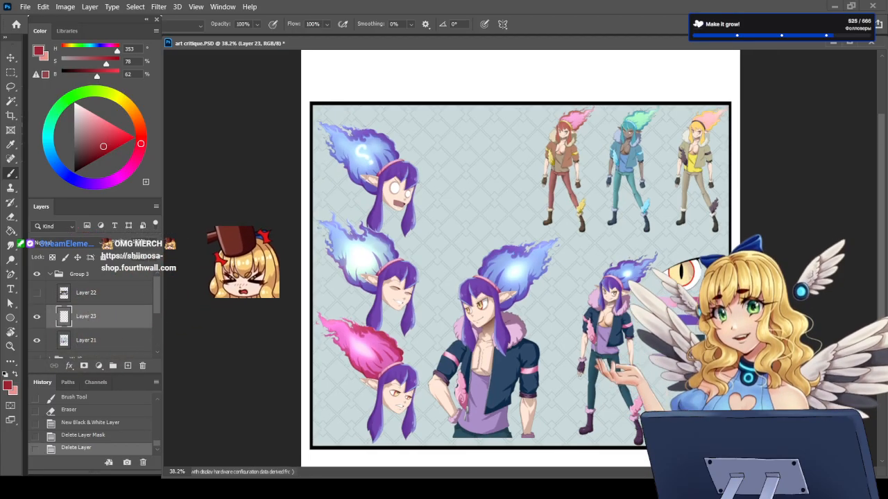
Step: Toggle Layer 22's visibility to compare the tavern dialogue scene with the character sheet, leaving Layer 22 shown
{"action": "left_click", "coordinate": [106, 340]}
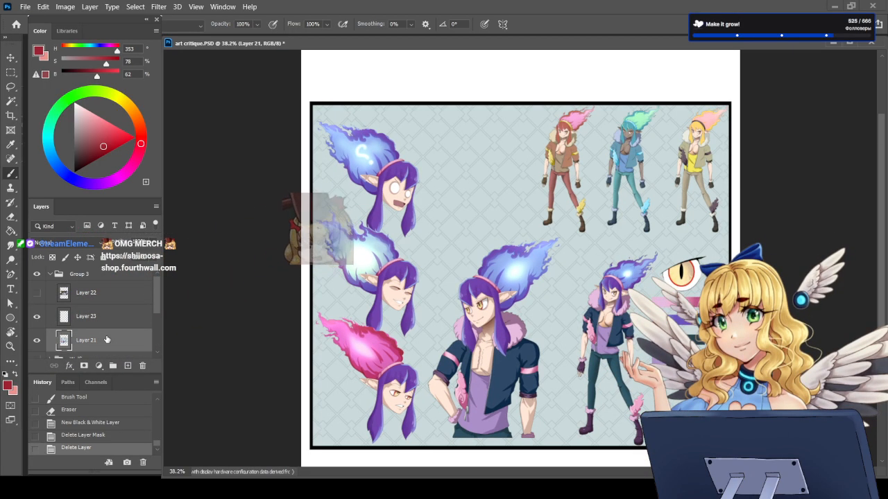
{"action": "left_click", "coordinate": [36, 293]}
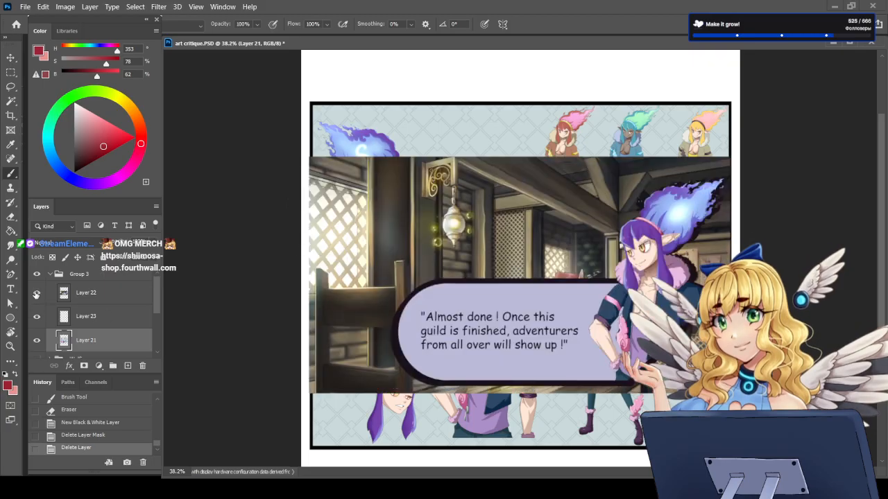
{"action": "left_click", "coordinate": [37, 293]}
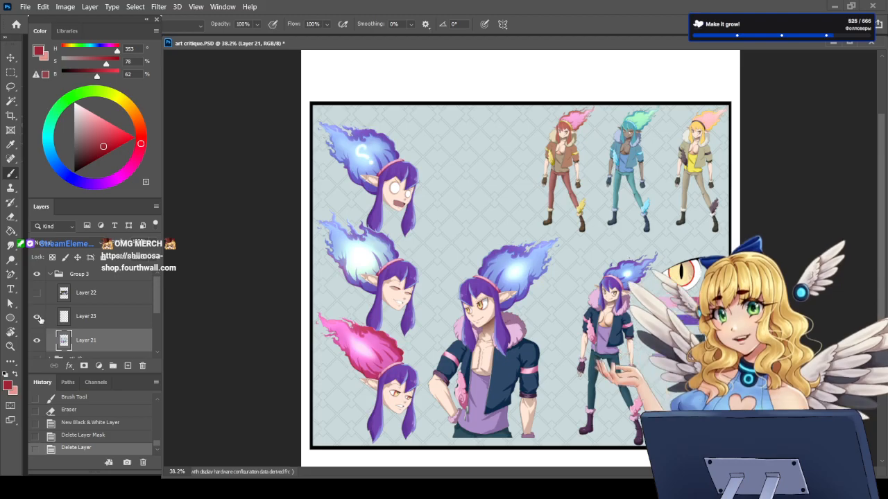
{"action": "left_click", "coordinate": [38, 294]}
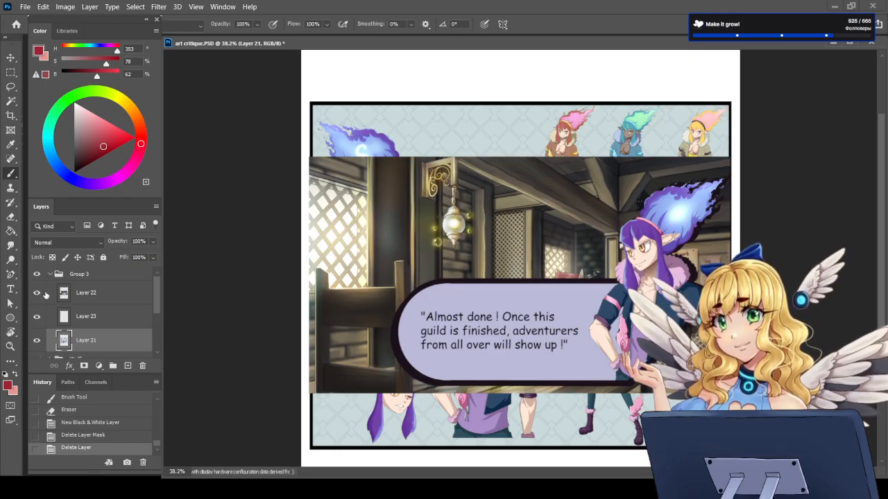
{"action": "left_click", "coordinate": [36, 293]}
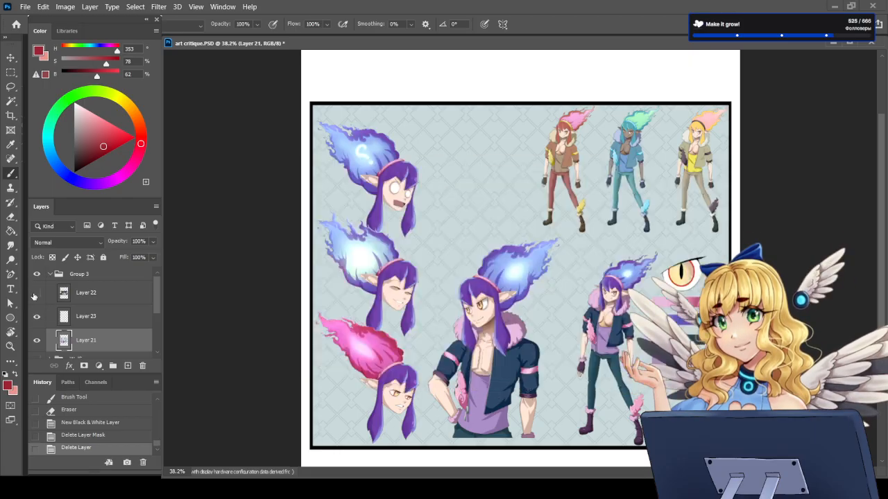
{"action": "left_click", "coordinate": [36, 294]}
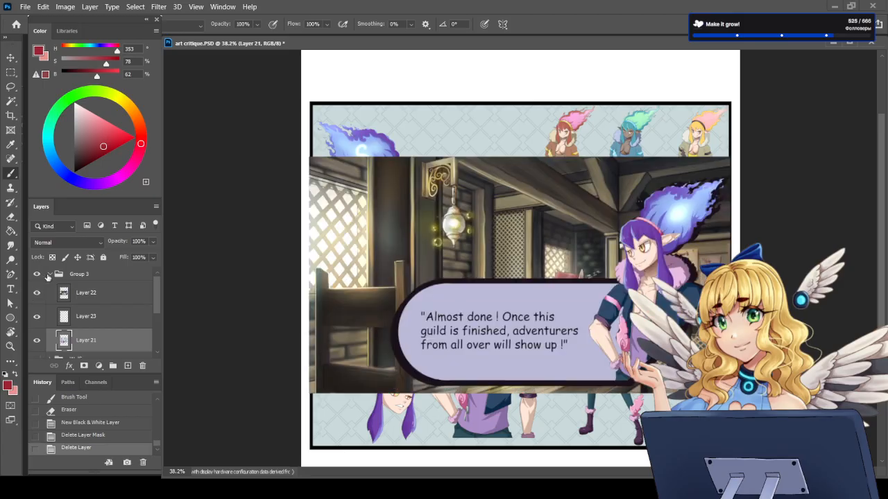
Step: Collapse and hide Group 3, and create a new group above it containing a new empty layer
{"action": "left_click", "coordinate": [48, 275]}
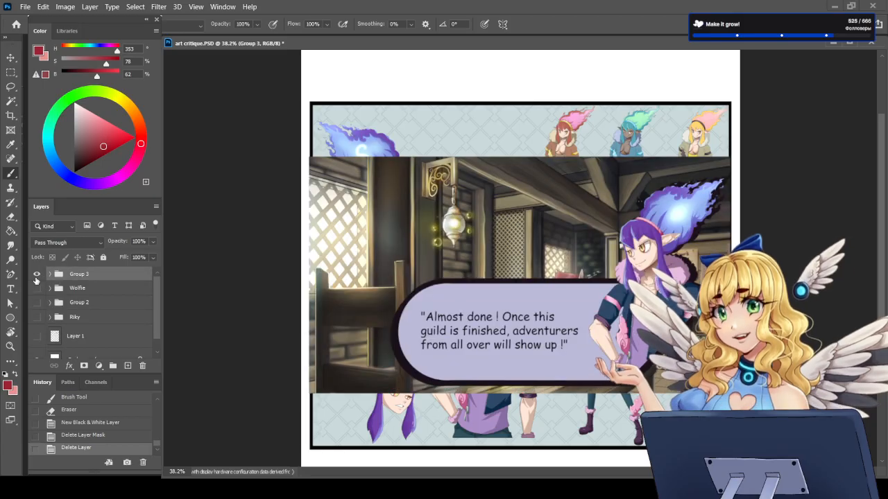
{"action": "left_click", "coordinate": [37, 275]}
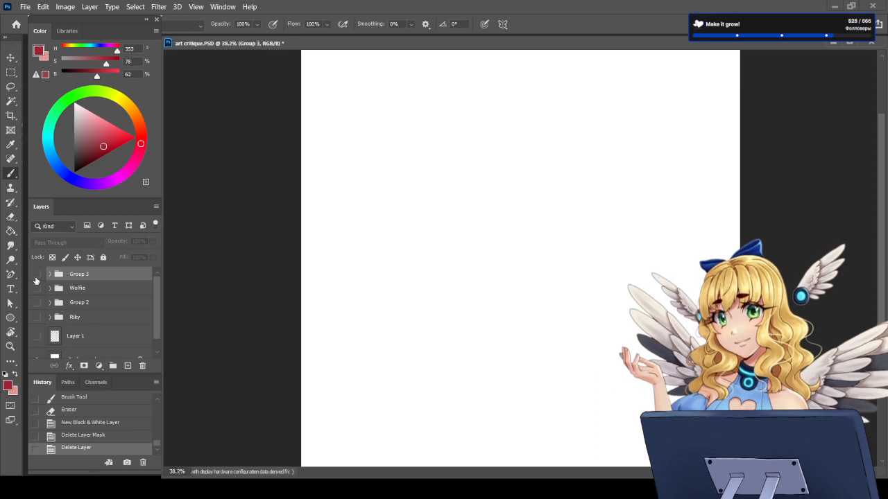
{"action": "left_click", "coordinate": [112, 366]}
{"action": "left_click", "coordinate": [128, 365]}
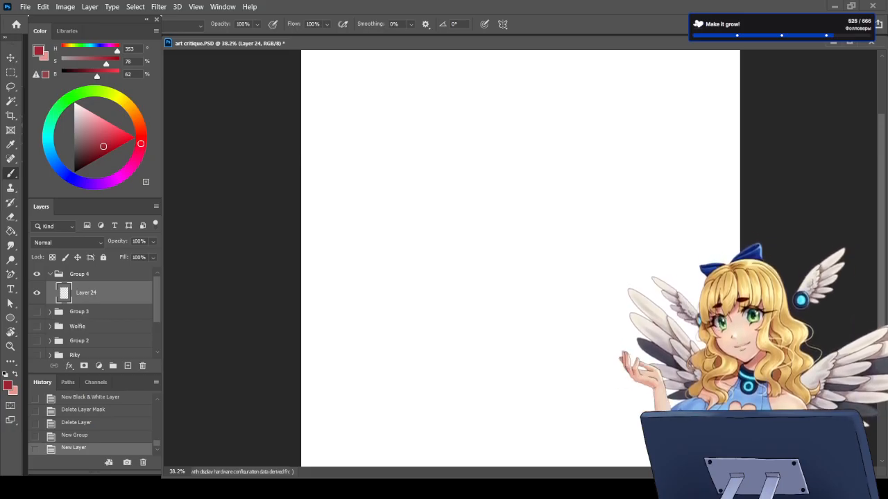
Step: Show Layer 1, which holds the handwritten request to send art for critique
{"action": "scroll", "coordinate": [138, 304], "scroll_direction": "down", "scroll_amount": 3}
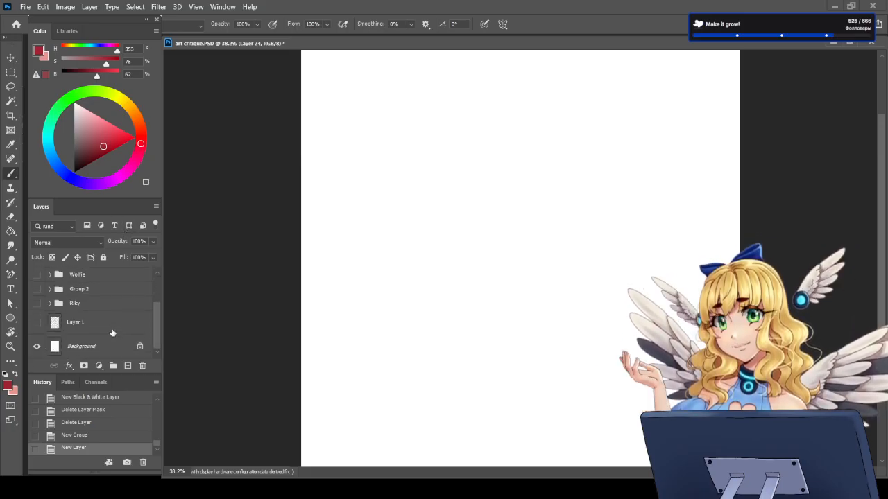
{"action": "left_click", "coordinate": [36, 325]}
{"action": "scroll", "coordinate": [396, 365], "scroll_direction": "down", "scroll_amount": 1}
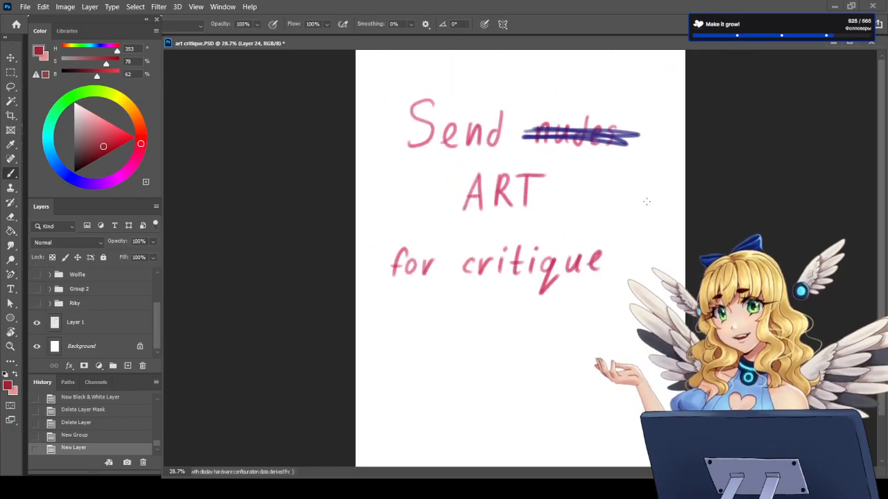
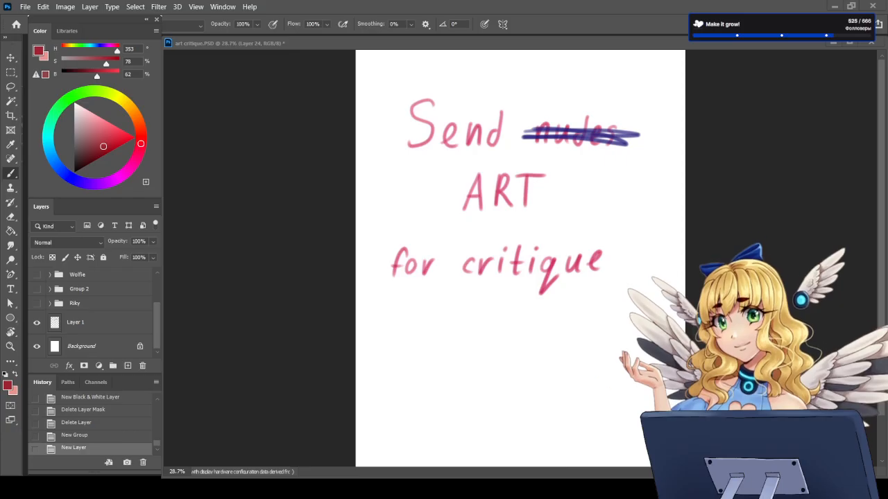
Step: Hide the handwritten text on Layer 1 and paste the copied artwork into the empty Layer 24 in Group 4
{"action": "left_click", "coordinate": [37, 321]}
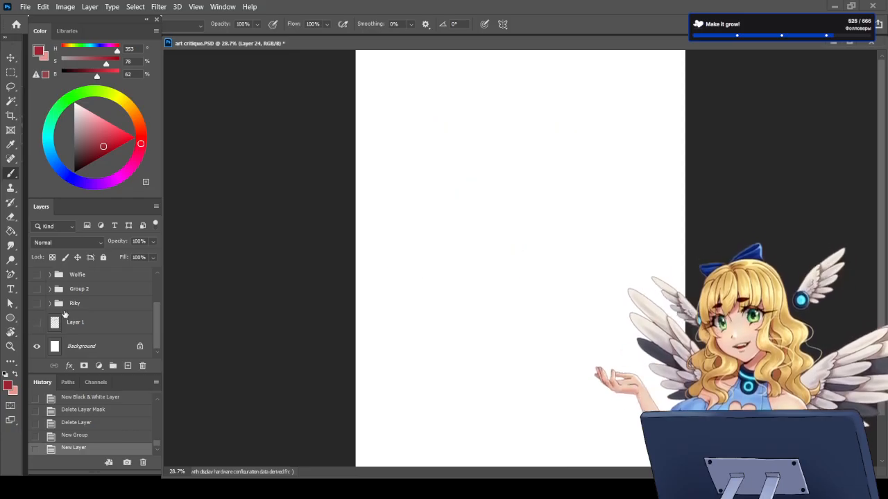
{"action": "scroll", "coordinate": [64, 315], "scroll_direction": "up", "scroll_amount": 3}
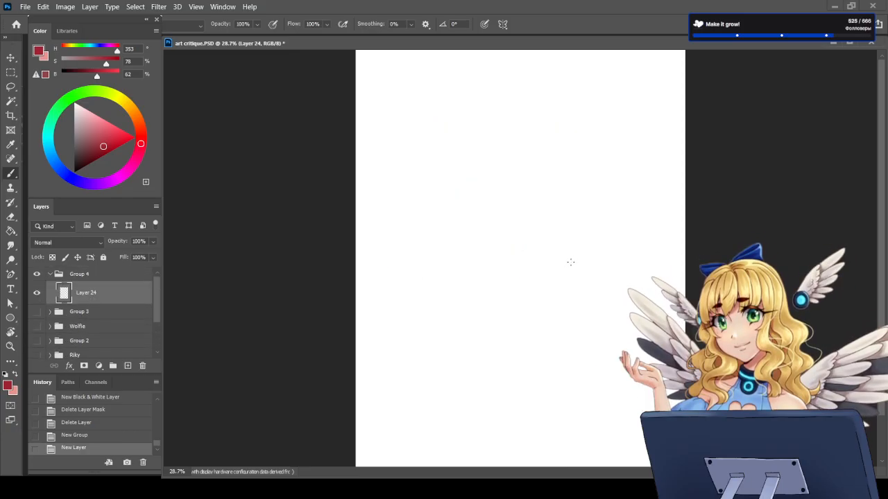
{"action": "key", "text": "ctrl+v"}
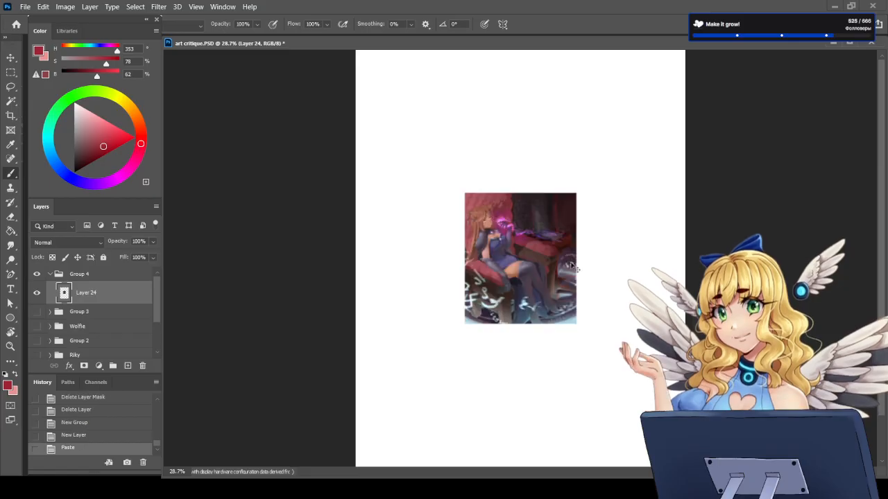
Step: Scale the pasted artwork up to about 243% and again to about 104% with Free Transform, filling most of the white page
{"action": "key", "text": "ctrl+t"}
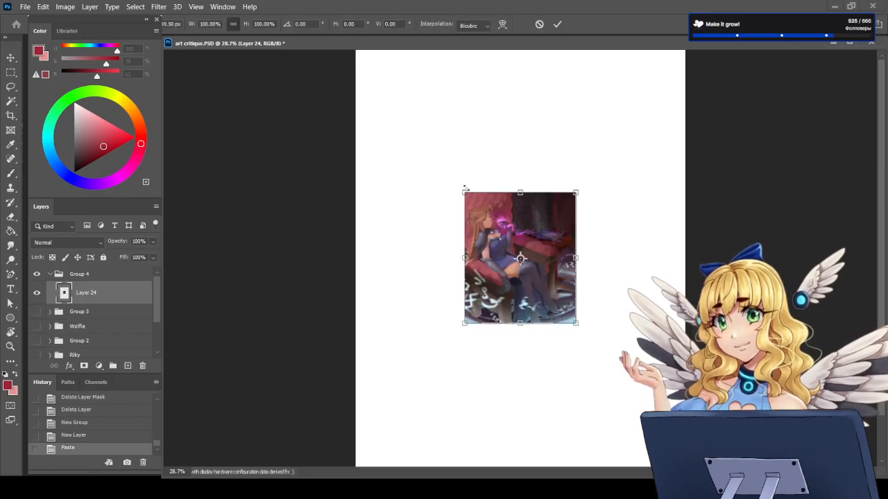
{"action": "left_click_drag", "start_coordinate": [465, 188], "coordinate": [374, 90]}
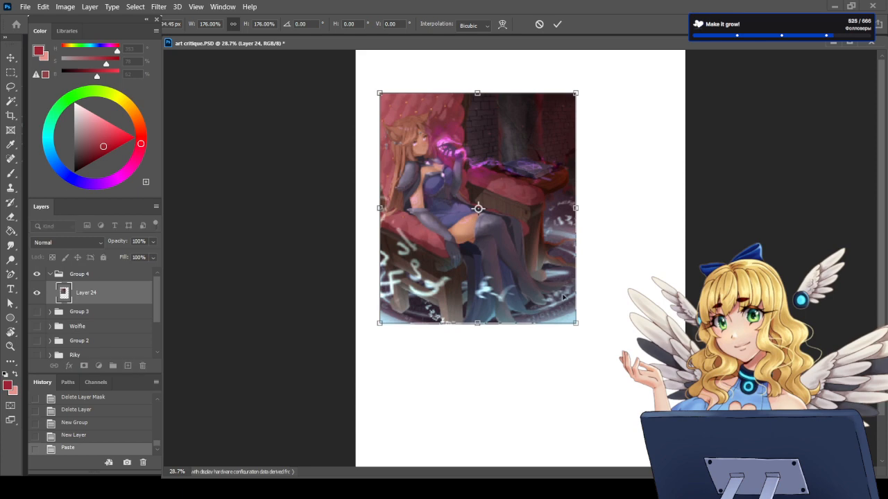
{"action": "left_click_drag", "start_coordinate": [576, 322], "coordinate": [649, 409]}
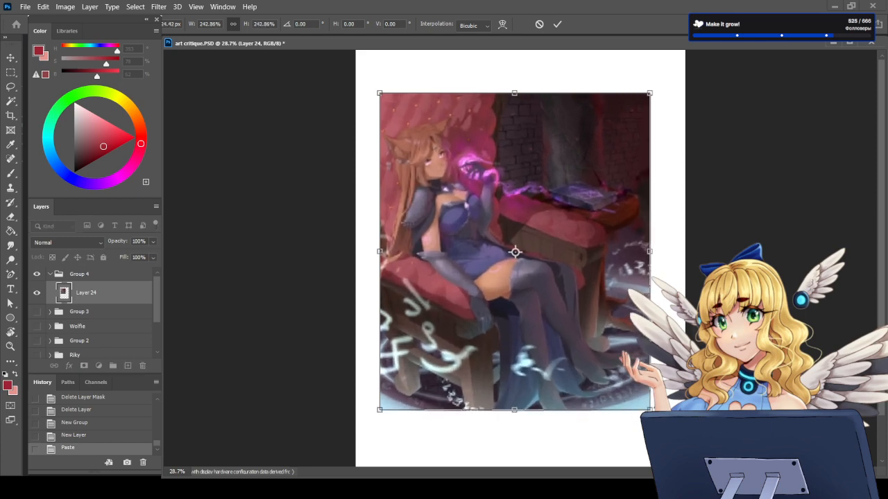
{"action": "key", "text": "Return"}
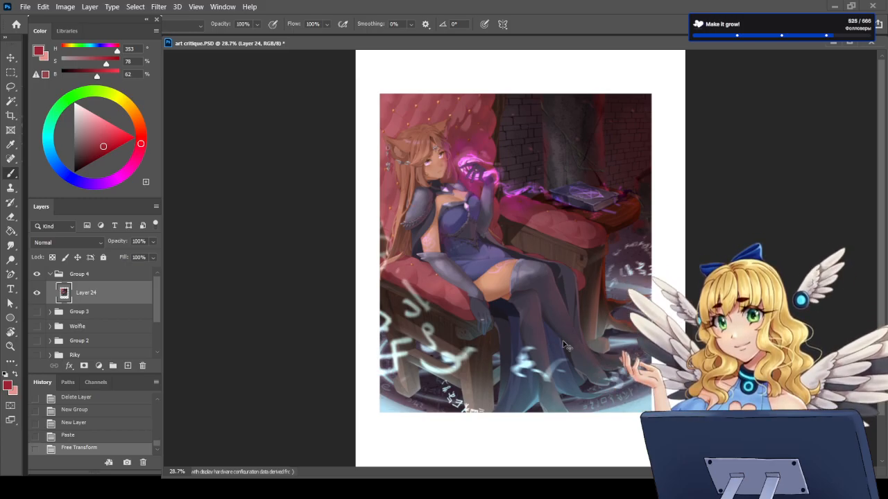
{"action": "key", "text": "ctrl+t"}
{"action": "left_click_drag", "start_coordinate": [650, 413], "coordinate": [659, 423]}
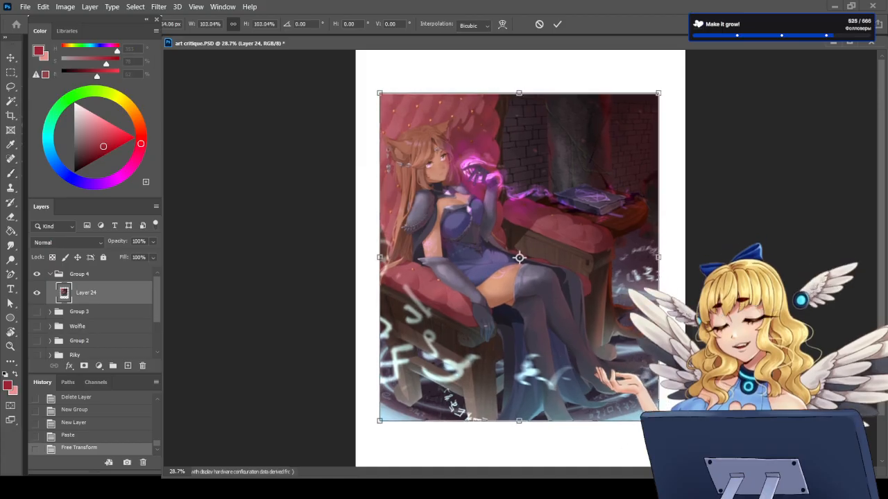
{"action": "left_click_drag", "start_coordinate": [376, 86], "coordinate": [378, 84]}
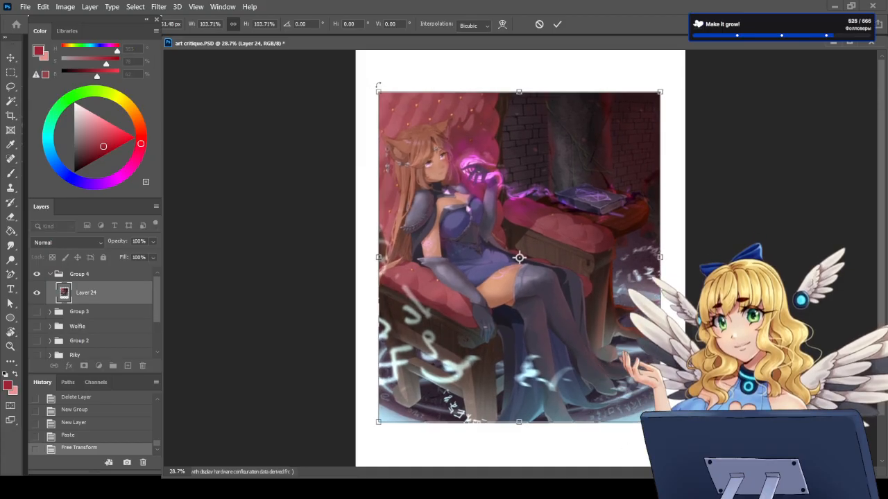
{"action": "key", "text": "Return"}
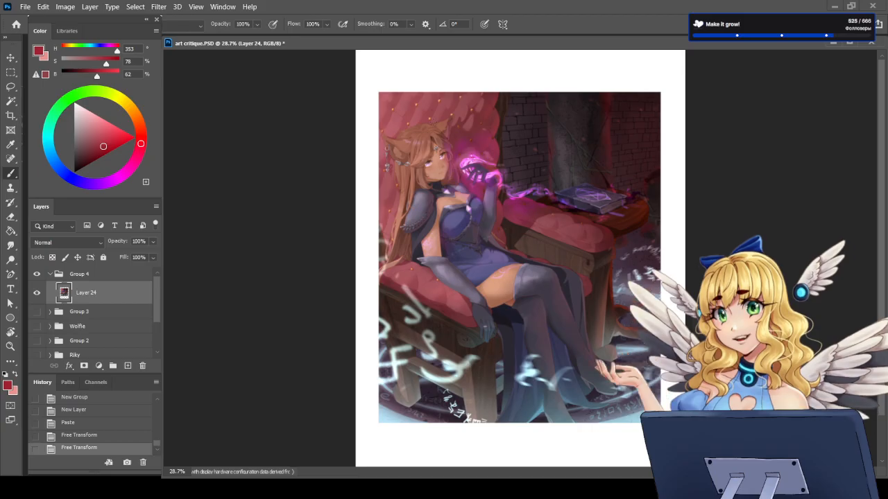
Step: Examine the pasted artwork as a whole and up close around the face, glowing hand and book
{"action": "scroll", "coordinate": [457, 137], "scroll_direction": "up", "scroll_amount": 1}
{"action": "scroll", "coordinate": [458, 137], "scroll_direction": "up", "scroll_amount": 2}
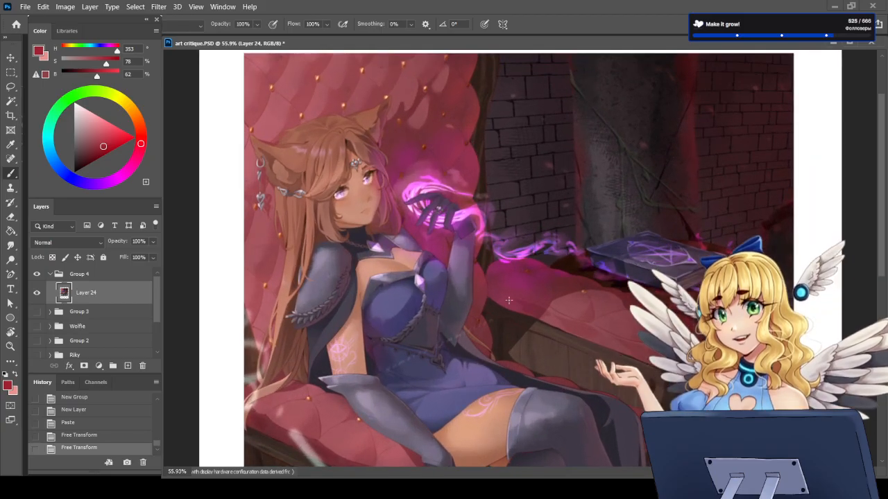
{"action": "scroll", "coordinate": [447, 336], "scroll_direction": "up", "scroll_amount": 3}
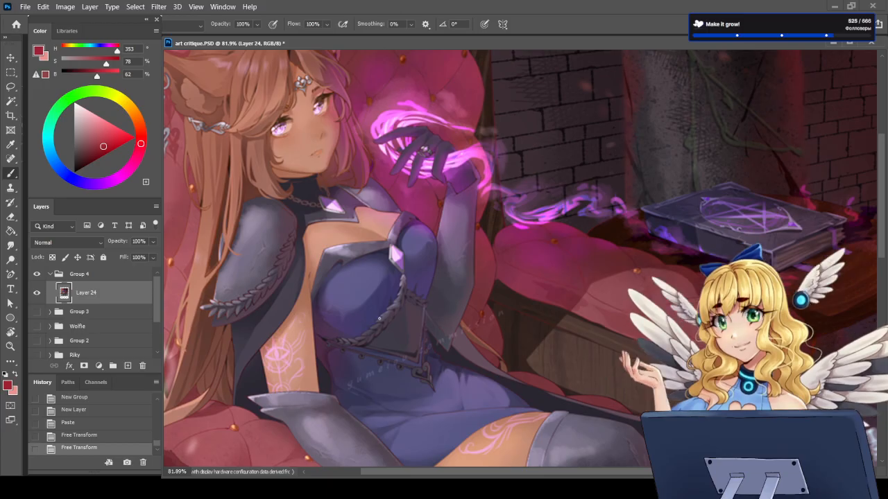
{"action": "scroll", "coordinate": [467, 403], "scroll_direction": "down", "scroll_amount": 5}
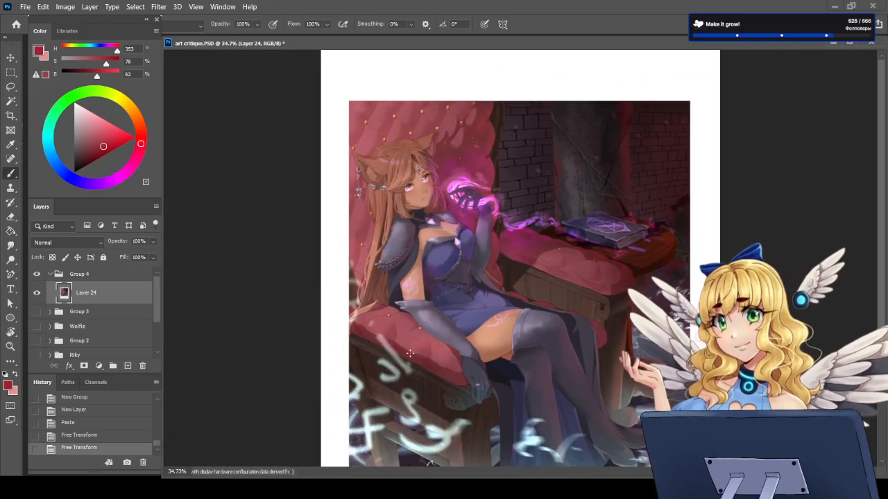
{"action": "scroll", "coordinate": [467, 402], "scroll_direction": "up", "scroll_amount": 1}
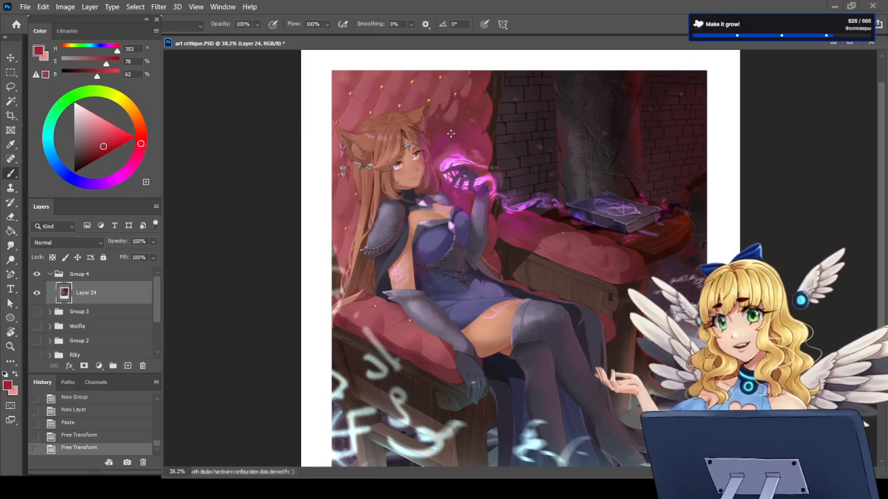
{"action": "scroll", "coordinate": [409, 102], "scroll_direction": "up", "scroll_amount": 2}
{"action": "scroll", "coordinate": [409, 102], "scroll_direction": "up", "scroll_amount": 2}
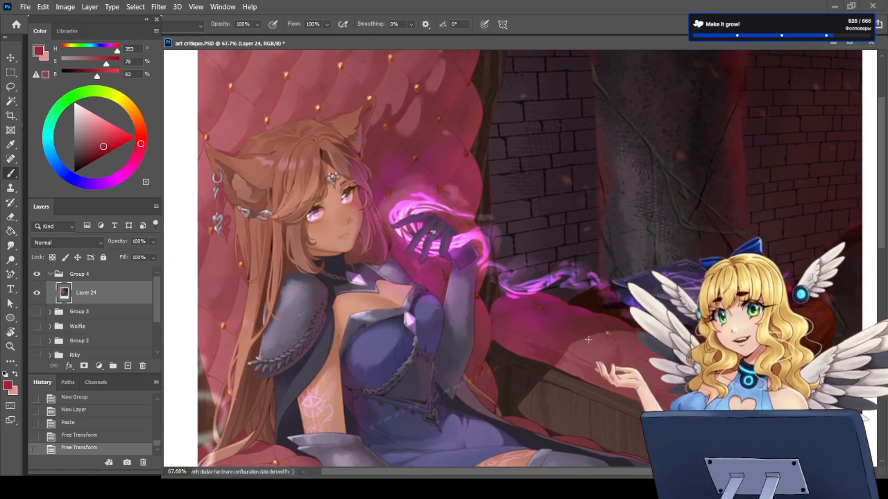
Step: Add a new layer above the artwork and set the brush colour to medium blue (H 222, S 63, B 89)
{"action": "left_click", "coordinate": [128, 365]}
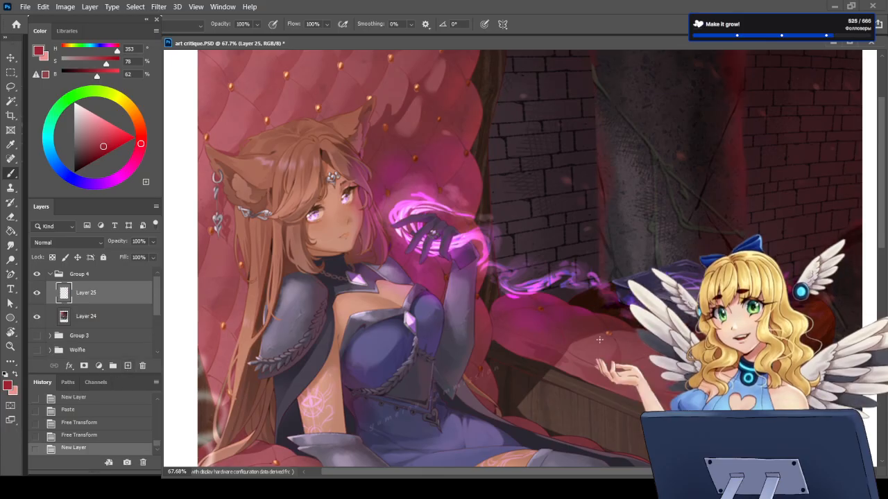
{"action": "key", "text": "ctrl+z"}
{"action": "left_click", "coordinate": [60, 170]}
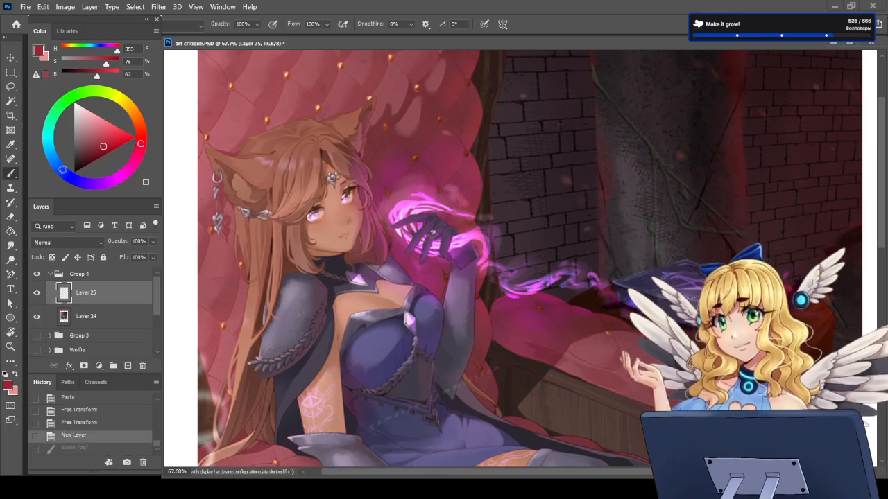
{"action": "left_click_drag", "start_coordinate": [104, 159], "coordinate": [108, 129]}
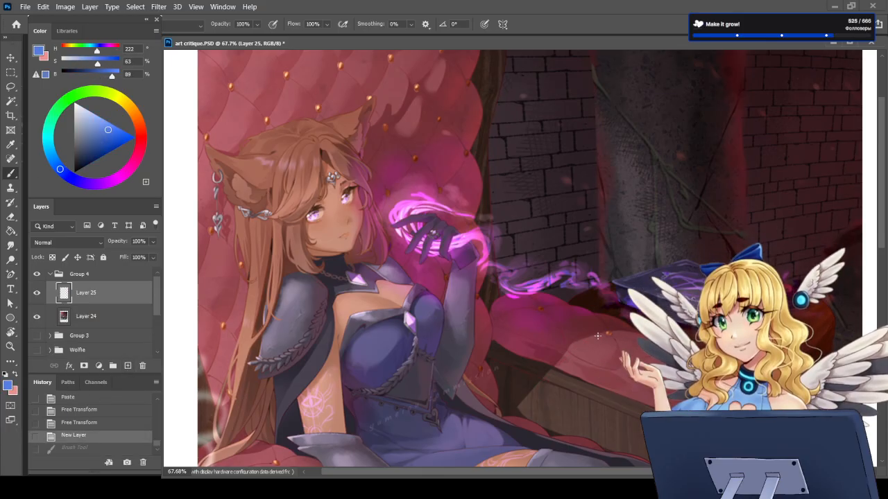
{"action": "mouse_move", "coordinate": [603, 333]}
{"action": "left_mouse_down"}
{"action": "mouse_move", "coordinate": [575, 346]}
{"action": "mouse_move", "coordinate": [524, 405]}
{"action": "left_mouse_up"}
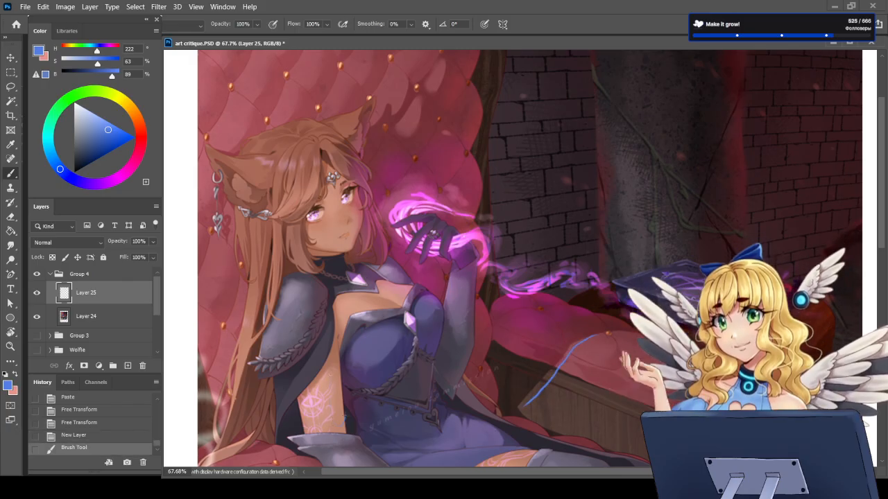
{"action": "left_click_drag", "start_coordinate": [336, 375], "coordinate": [332, 425]}
{"action": "key", "text": "ctrl+z"}
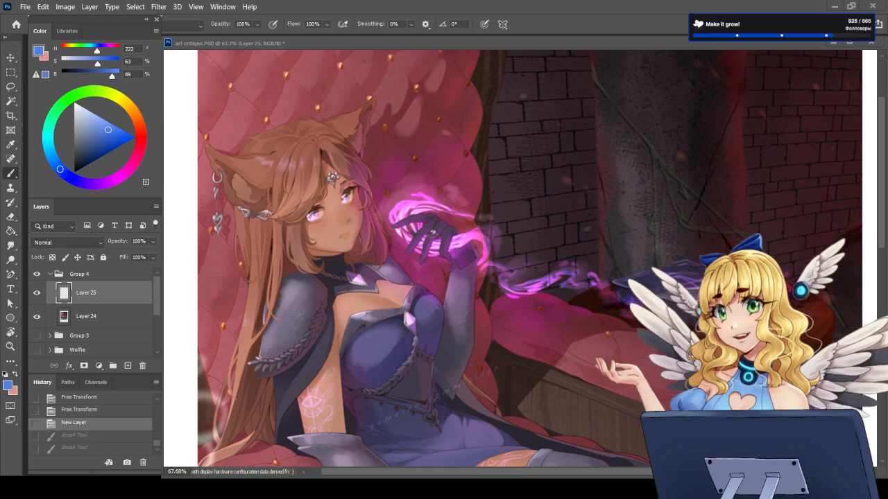
Step: Examine the artwork's overall composition, the seated pose and the lower area around the legs and chair
{"action": "key", "text": "ctrl+0"}
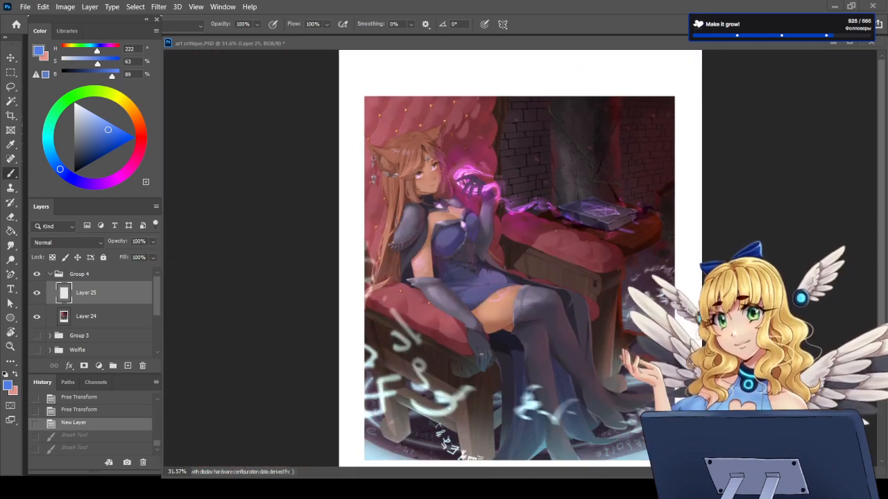
{"action": "key", "text": "ctrl+minus"}
{"action": "scroll", "coordinate": [520, 184], "scroll_direction": "up", "scroll_amount": 4}
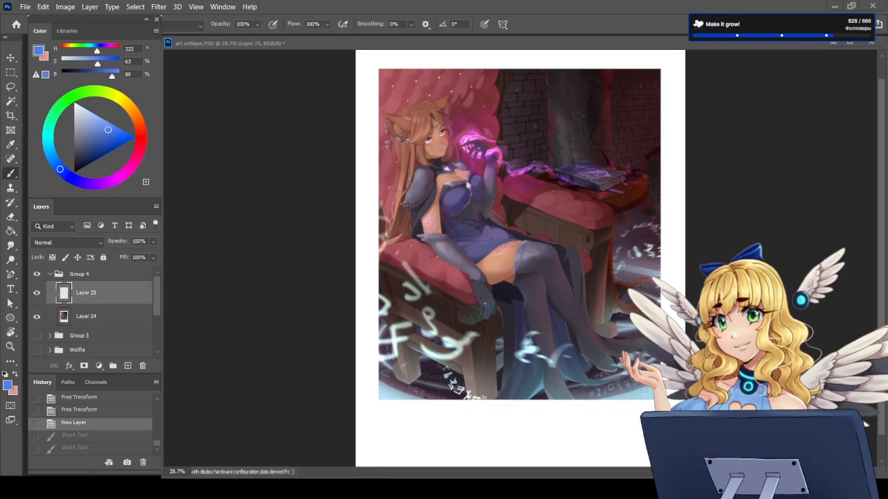
{"action": "scroll", "coordinate": [524, 160], "scroll_direction": "up", "scroll_amount": 1}
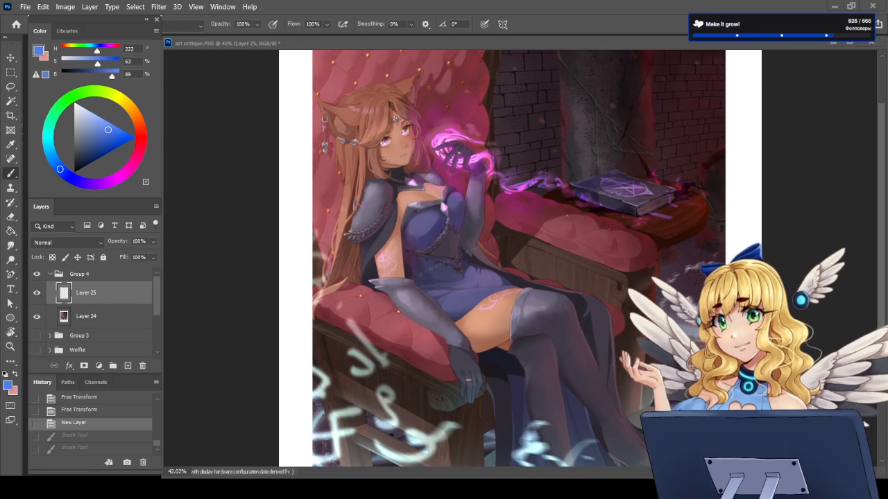
{"action": "scroll", "coordinate": [520, 259], "scroll_direction": "down", "scroll_amount": 3}
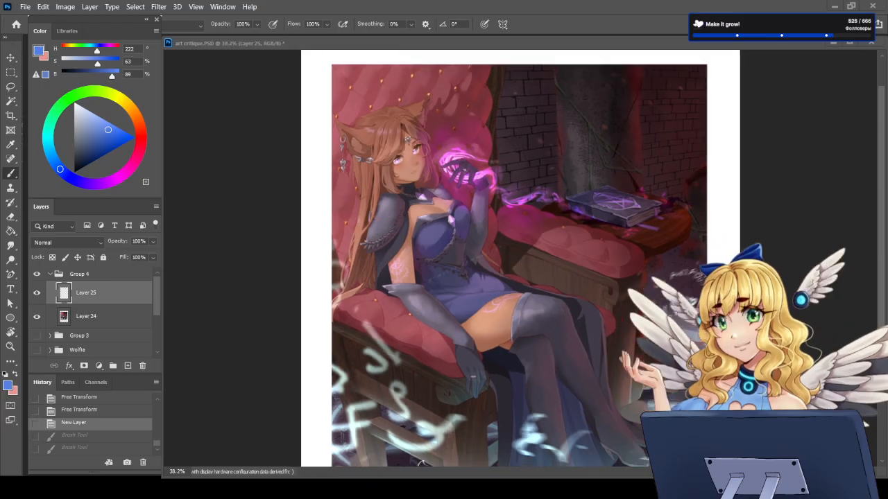
{"action": "scroll", "coordinate": [520, 367], "scroll_direction": "up", "scroll_amount": 3}
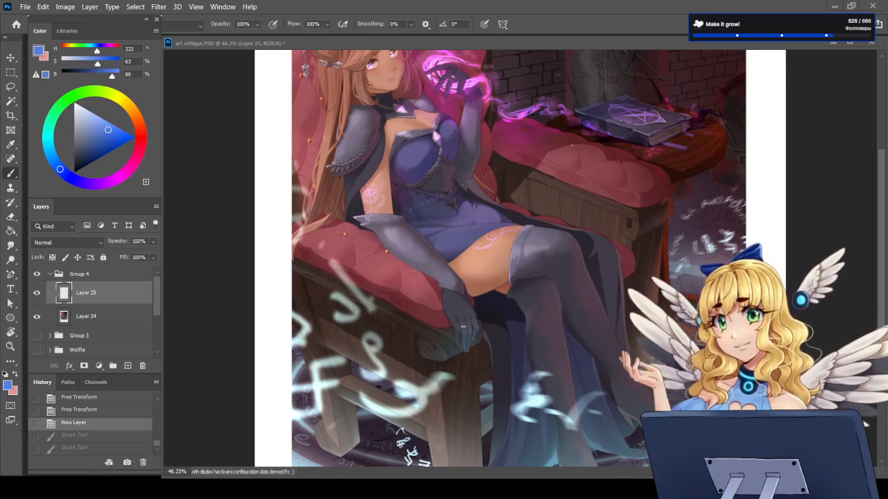
{"action": "scroll", "coordinate": [520, 361], "scroll_direction": "down", "scroll_amount": 2}
{"action": "scroll", "coordinate": [550, 405], "scroll_direction": "up", "scroll_amount": 4}
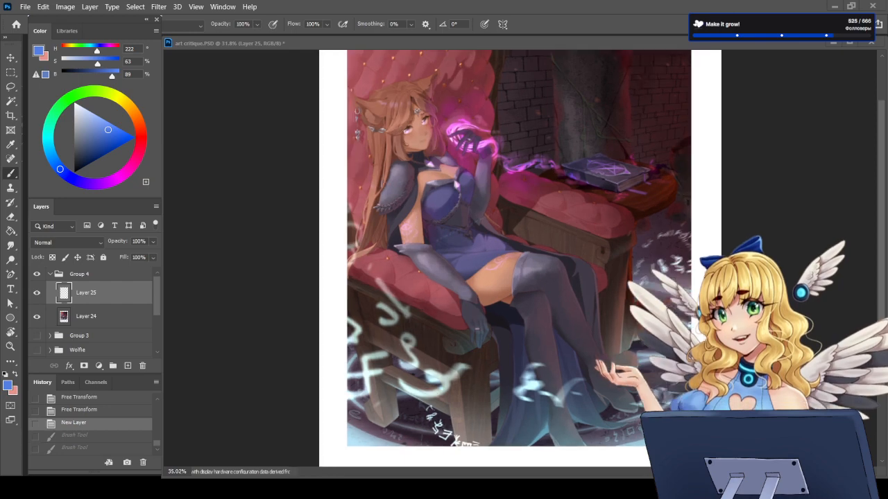
Step: Sketch blue contours around the crossed leg's ankle and foot, redrawing the heel line straighter and erasing the stray part
{"action": "scroll", "coordinate": [730, 422], "scroll_direction": "up", "scroll_amount": 2}
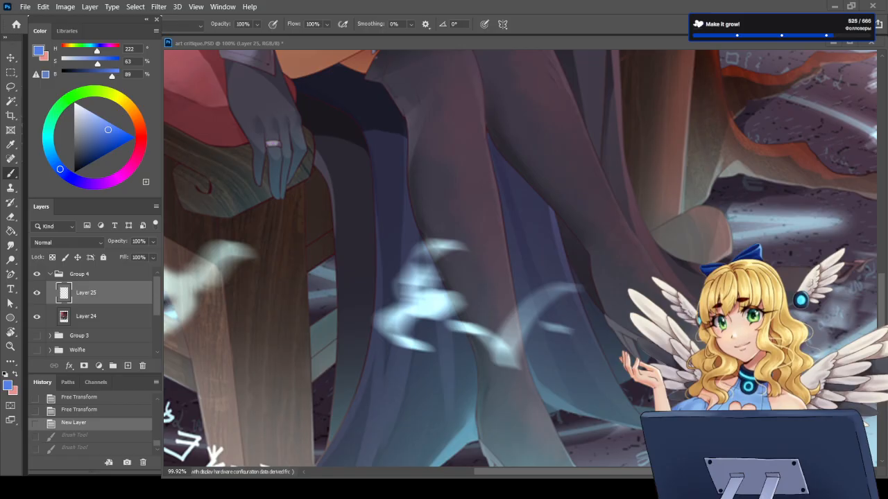
{"action": "left_click_drag", "start_coordinate": [590, 256], "coordinate": [600, 314]}
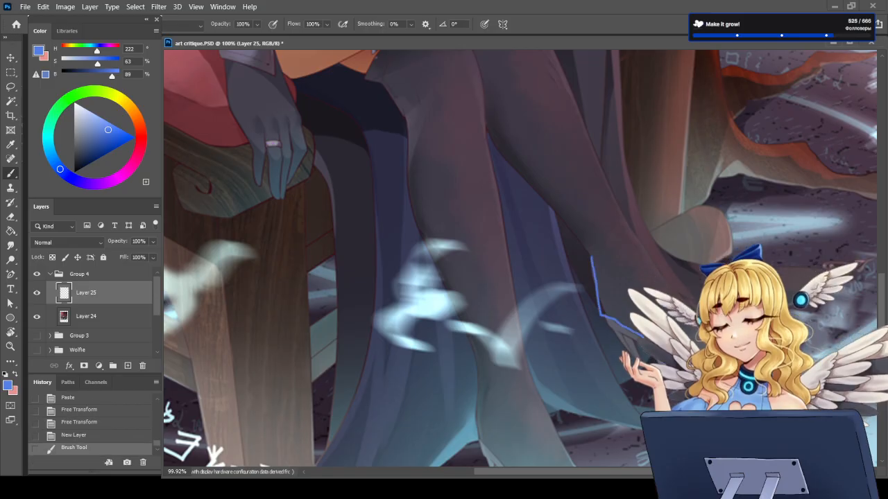
{"action": "left_click_drag", "start_coordinate": [640, 247], "coordinate": [676, 284]}
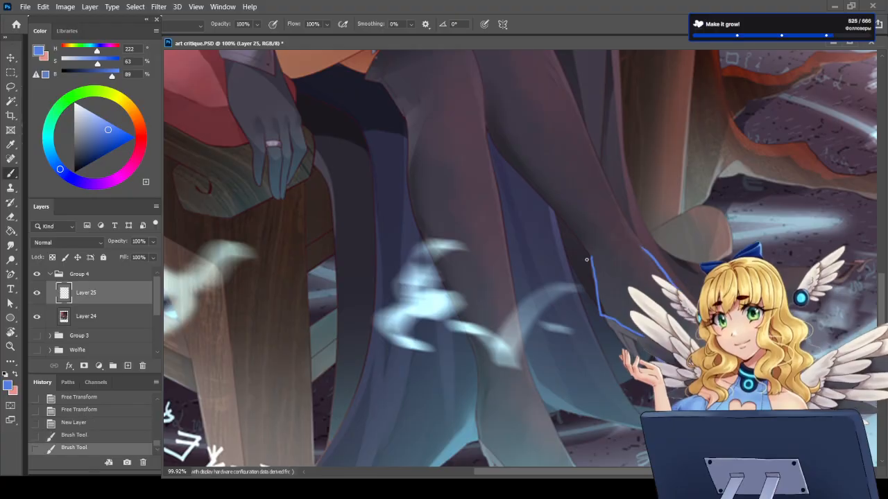
{"action": "mouse_move", "coordinate": [590, 258]}
{"action": "left_mouse_down"}
{"action": "mouse_move", "coordinate": [600, 306]}
{"action": "mouse_move", "coordinate": [597, 292]}
{"action": "mouse_move", "coordinate": [632, 326]}
{"action": "left_mouse_up"}
{"action": "key", "text": "e"}
{"action": "key", "text": "b"}
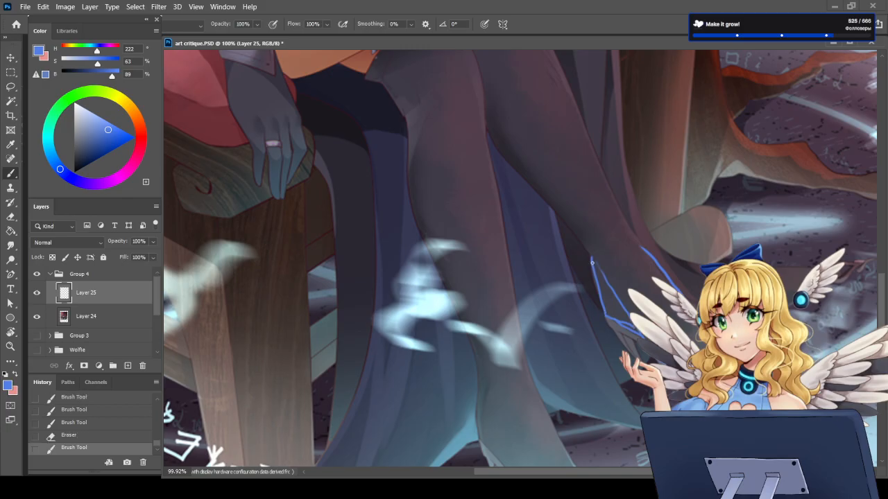
Step: Strengthen the blue heel and sole lines and extend the ankle's front contour on the crossed leg's foot
{"action": "left_click_drag", "start_coordinate": [593, 263], "coordinate": [610, 285]}
{"action": "left_click_drag", "start_coordinate": [609, 318], "coordinate": [631, 328]}
{"action": "left_click_drag", "start_coordinate": [651, 358], "coordinate": [663, 364]}
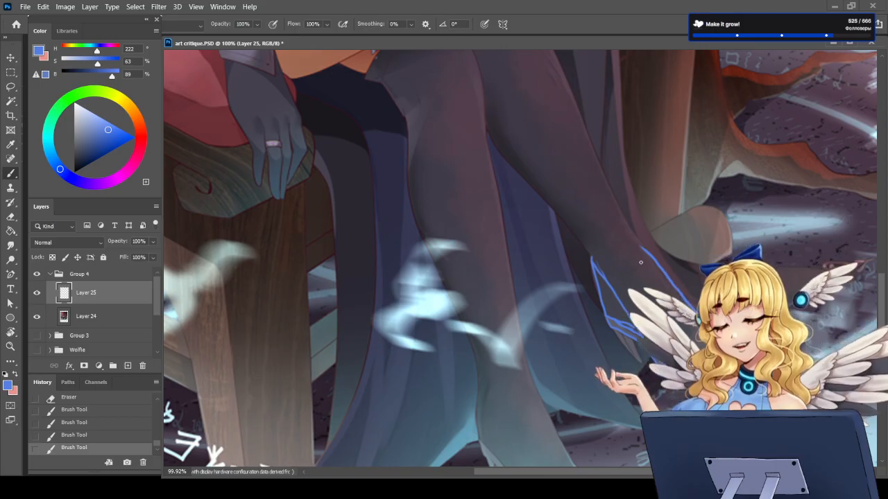
{"action": "left_click_drag", "start_coordinate": [635, 240], "coordinate": [654, 276]}
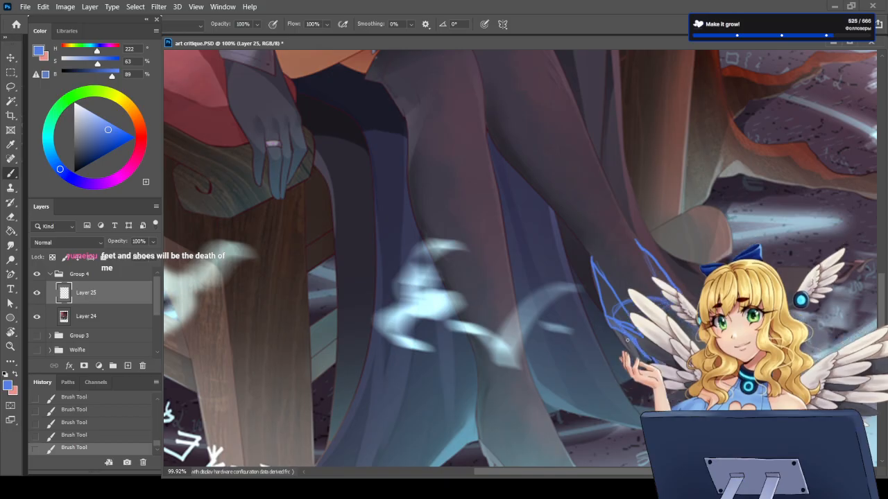
Step: Refine the foot sketch with blue strokes across the heel and instep
{"action": "key", "text": "e"}
{"action": "key", "text": "b"}
{"action": "mouse_move", "coordinate": [622, 333]}
{"action": "left_mouse_down"}
{"action": "mouse_move", "coordinate": [632, 344]}
{"action": "mouse_move", "coordinate": [628, 316]}
{"action": "mouse_move", "coordinate": [634, 329]}
{"action": "mouse_move", "coordinate": [644, 299]}
{"action": "mouse_move", "coordinate": [665, 312]}
{"action": "left_mouse_up"}
{"action": "left_click_drag", "start_coordinate": [610, 324], "coordinate": [647, 319]}
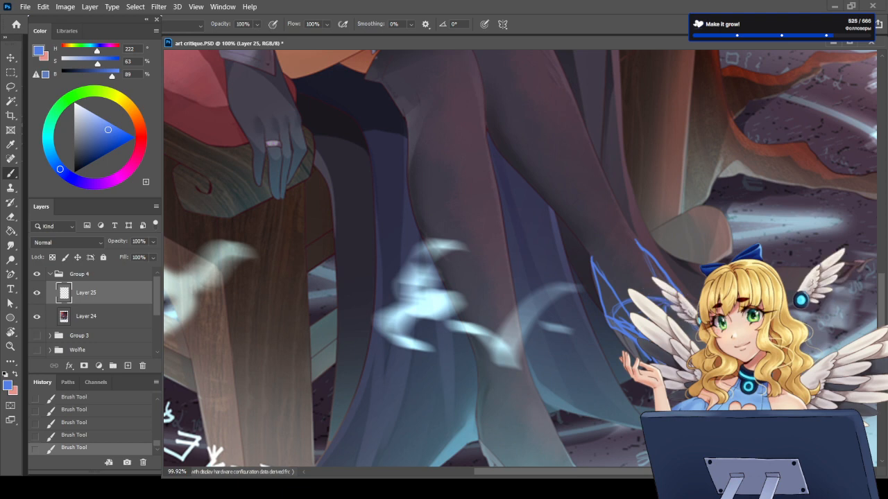
Step: Compare the foot sketch without and with its last three brush strokes, leaving the strokes restored
{"action": "key", "text": "ctrl+z"}
{"action": "key", "text": "ctrl+z"}
{"action": "key", "text": "ctrl+z"}
{"action": "key", "text": "ctrl+z"}
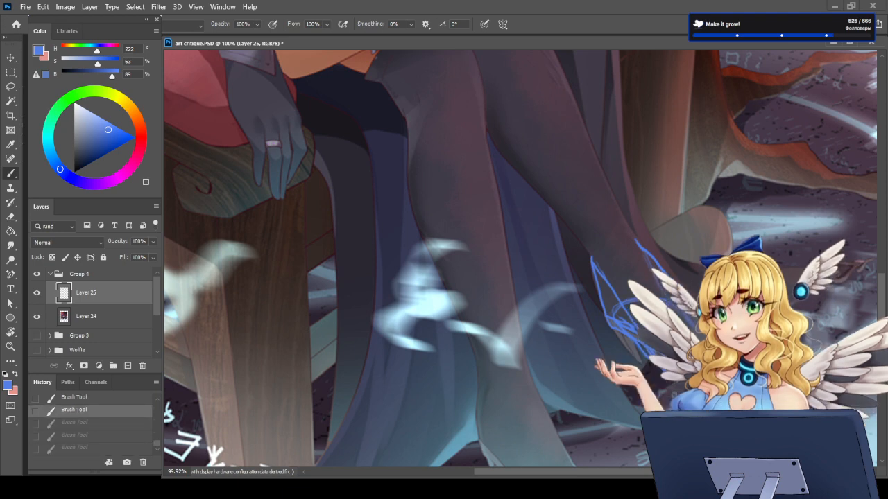
{"action": "key", "text": "ctrl+shift+z"}
{"action": "key", "text": "ctrl+shift+z"}
{"action": "key", "text": "ctrl+shift+z"}
{"action": "key", "text": "ctrl+shift+z"}
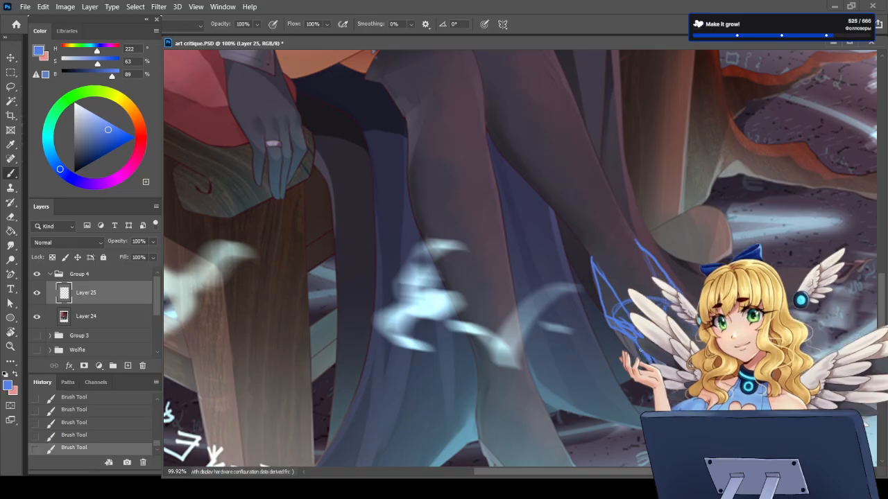
Step: Rework the foot sketch on the crossed leg by erasing stray lines near the heel and redrawing the sole contour in blue
{"action": "key", "text": "ctrl+z"}
{"action": "key", "text": "ctrl+z"}
{"action": "key", "text": "ctrl+z"}
{"action": "key", "text": "ctrl+z"}
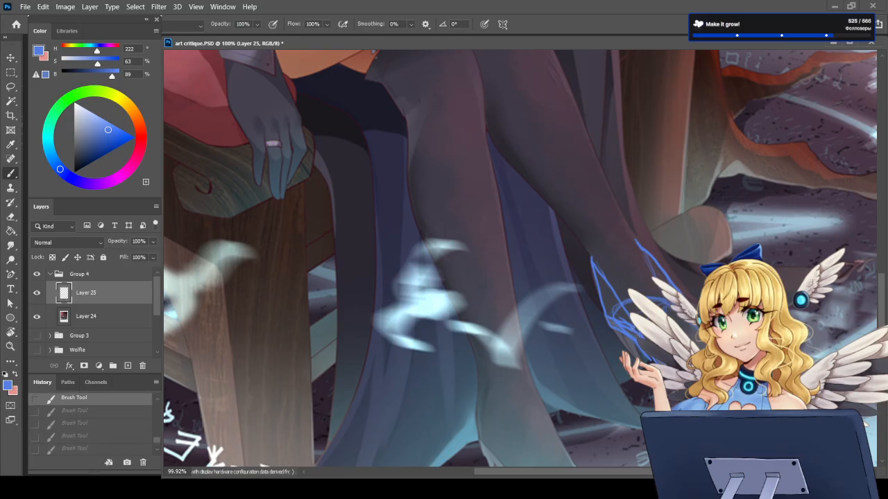
{"action": "key", "text": "ctrl+shift+z"}
{"action": "key", "text": "ctrl+shift+z"}
{"action": "key", "text": "ctrl+shift+z"}
{"action": "key", "text": "ctrl+shift+z"}
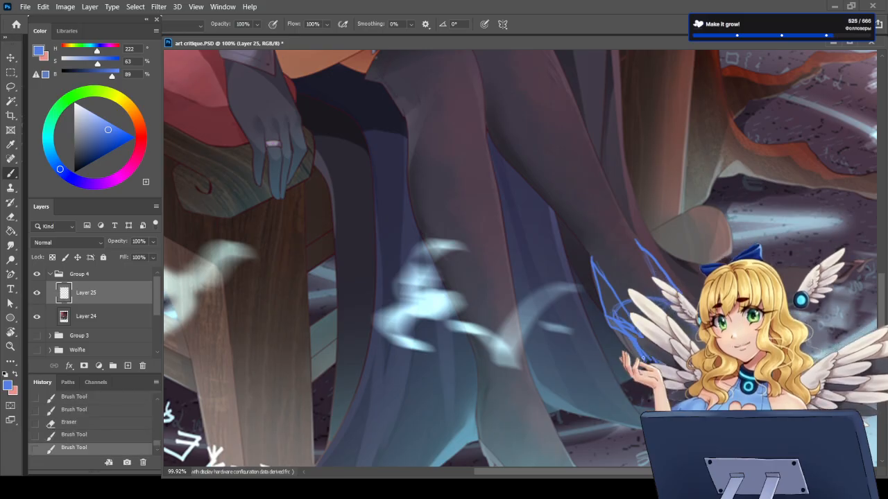
{"action": "key", "text": "e"}
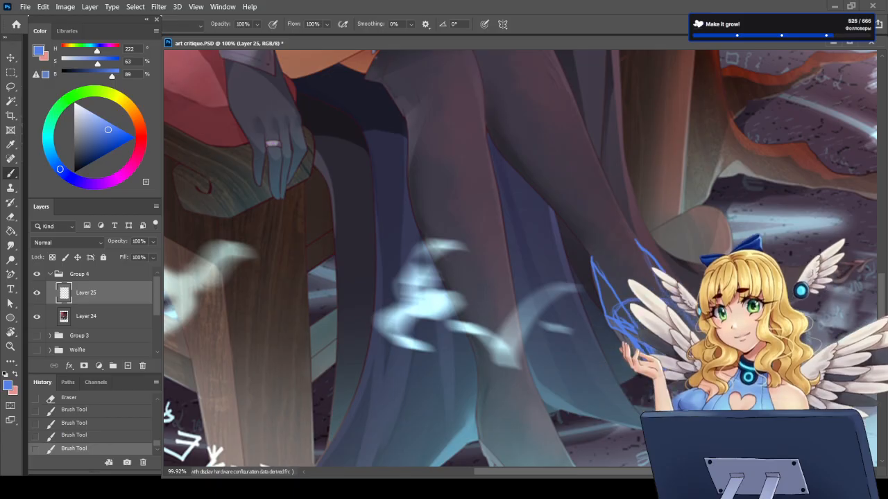
{"action": "mouse_move", "coordinate": [610, 334]}
{"action": "left_mouse_down"}
{"action": "mouse_move", "coordinate": [600, 307]}
{"action": "mouse_move", "coordinate": [635, 329]}
{"action": "left_mouse_up"}
{"action": "key", "text": "b"}
{"action": "left_click_drag", "start_coordinate": [623, 329], "coordinate": [649, 361]}
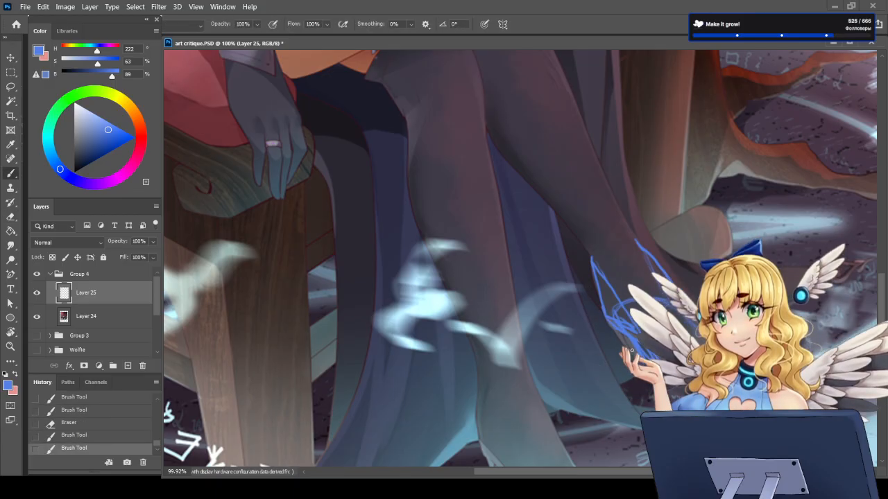
{"action": "left_click_drag", "start_coordinate": [637, 350], "coordinate": [647, 359]}
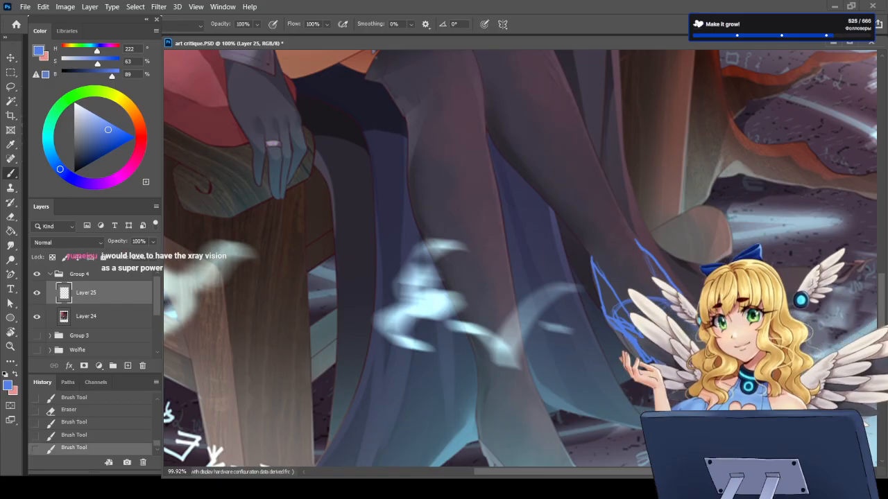
Step: Compare the illustration with and without the blue foot sketch, leaving the sketch layer hidden
{"action": "left_click", "coordinate": [37, 293]}
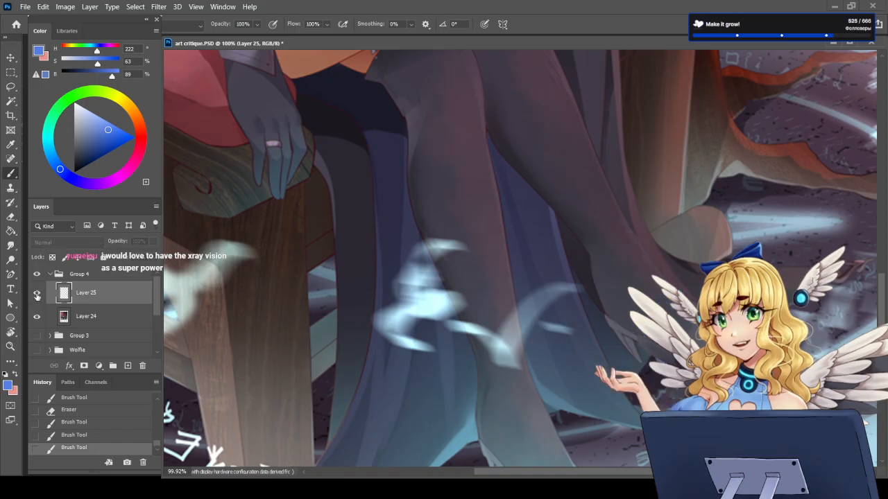
{"action": "left_click", "coordinate": [37, 293]}
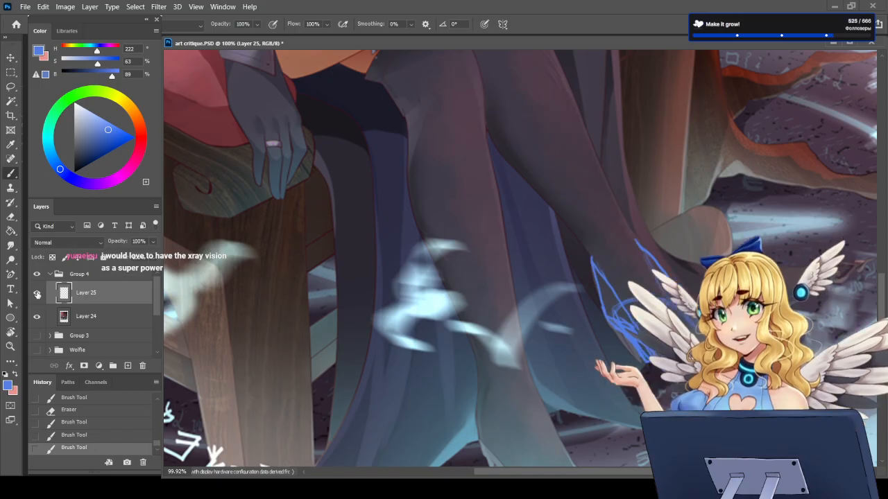
{"action": "left_click", "coordinate": [37, 292]}
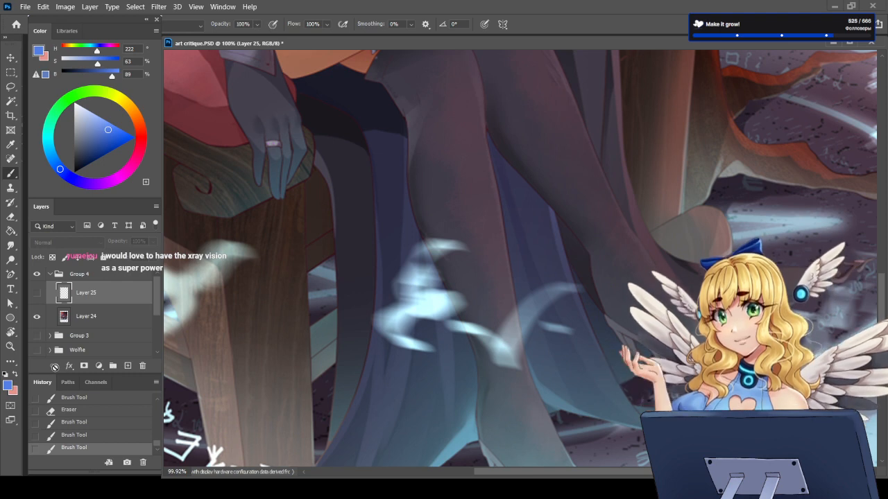
Step: Create a new layer and sketch a blue heel circle, sole lines and an instep curve over the crossed leg's foot
{"action": "left_click", "coordinate": [128, 366]}
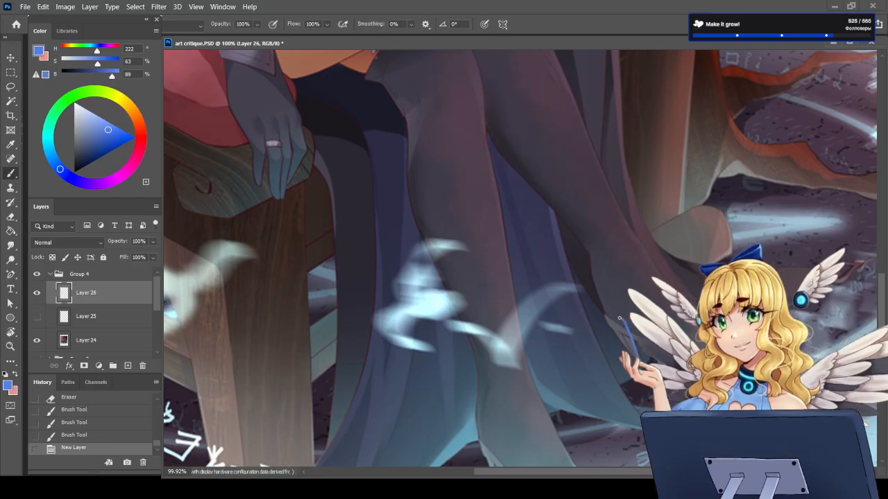
{"action": "mouse_move", "coordinate": [620, 324]}
{"action": "left_mouse_down"}
{"action": "mouse_move", "coordinate": [611, 320]}
{"action": "mouse_move", "coordinate": [638, 362]}
{"action": "left_mouse_up"}
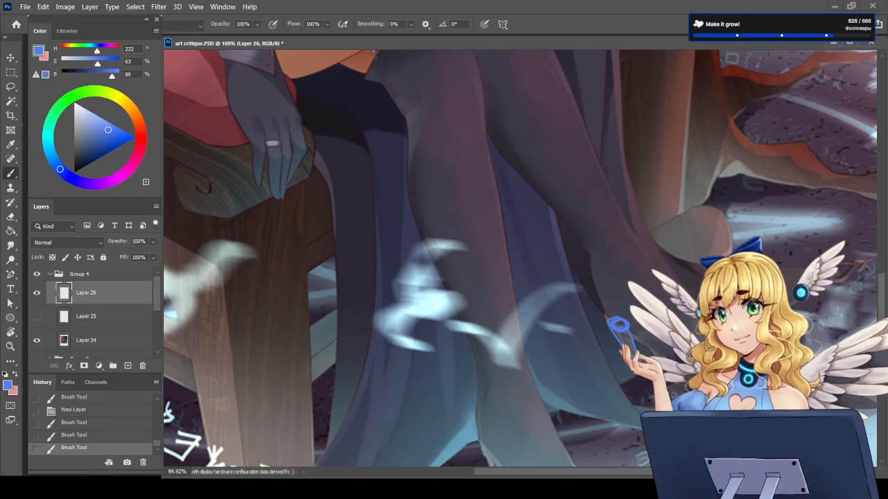
{"action": "left_click_drag", "start_coordinate": [661, 291], "coordinate": [683, 312]}
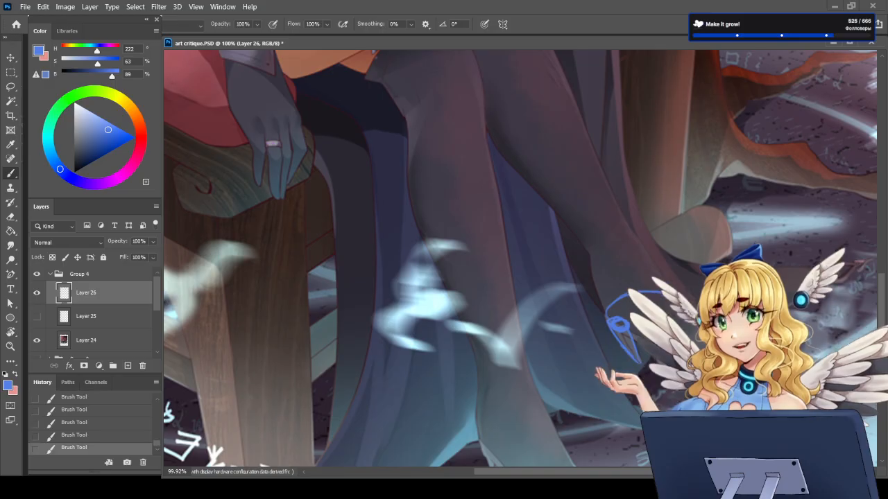
{"action": "scroll", "coordinate": [666, 390], "scroll_direction": "down", "scroll_amount": 3, "text": "alt"}
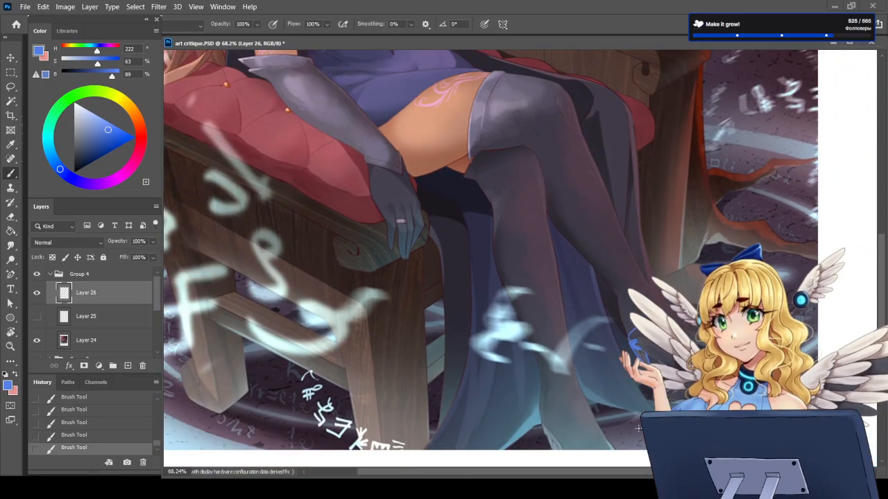
{"action": "scroll", "coordinate": [556, 450], "scroll_direction": "up", "scroll_amount": 3, "text": "alt"}
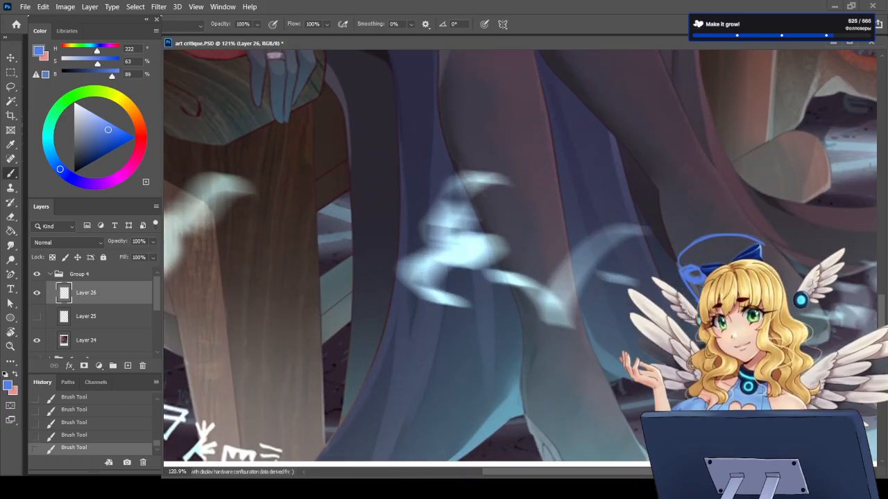
Step: Try a short blue stroke on the standing leg's foot, undo it and delete the new sketch layer
{"action": "scroll", "coordinate": [520, 257], "scroll_direction": "down", "scroll_amount": 2}
{"action": "left_click_drag", "start_coordinate": [522, 367], "coordinate": [555, 421]}
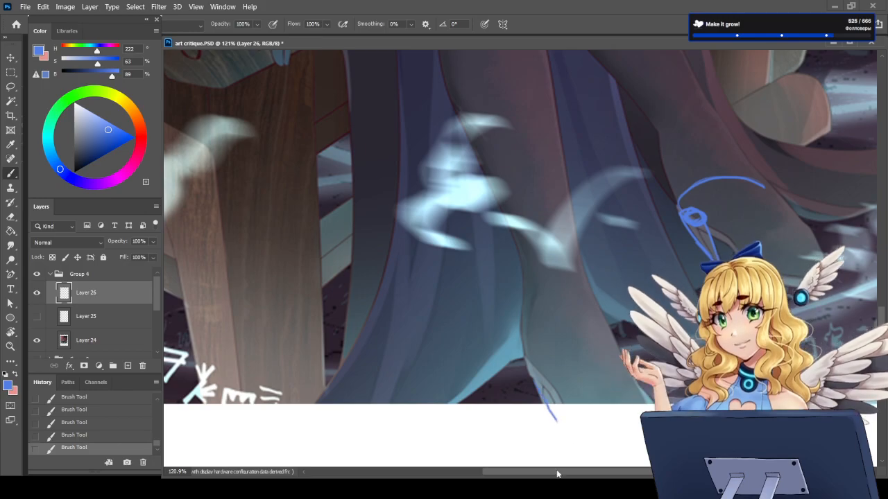
{"action": "key", "text": "ctrl+z"}
{"action": "scroll", "coordinate": [544, 436], "scroll_direction": "down", "scroll_amount": 3}
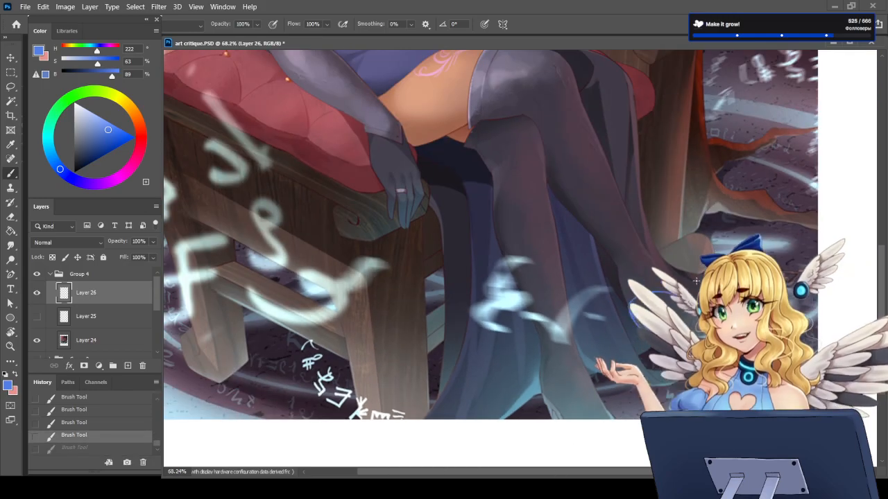
{"action": "scroll", "coordinate": [657, 312], "scroll_direction": "up", "scroll_amount": 5}
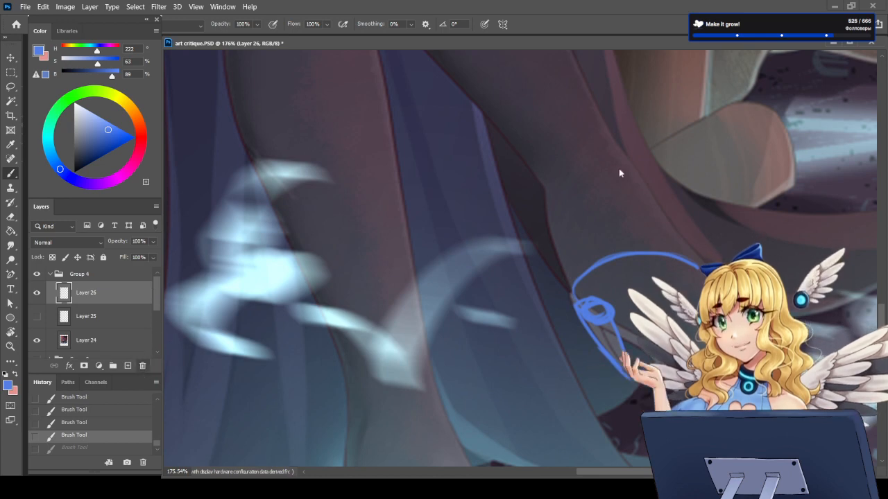
{"action": "key", "text": "Delete"}
{"action": "scroll", "coordinate": [673, 326], "scroll_direction": "down", "scroll_amount": 4}
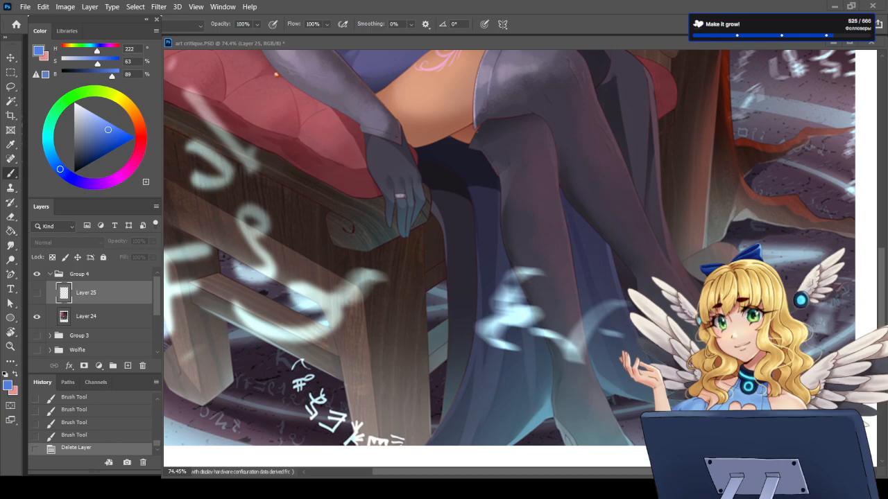
Step: Switch to Sketchfab in the browser and search the 3D models for "heel"
{"action": "key", "text": "alt+Tab"}
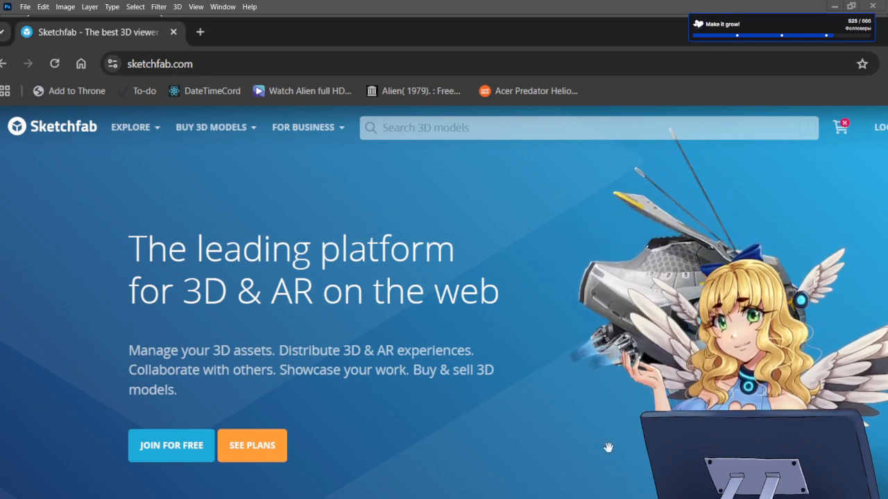
{"action": "left_click", "coordinate": [402, 129]}
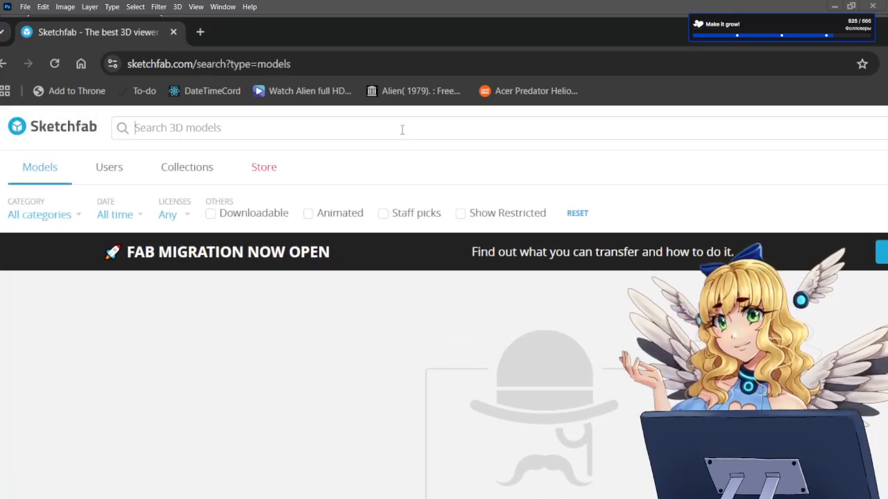
{"action": "type", "text": "heel"}
{"action": "key", "text": "Return"}
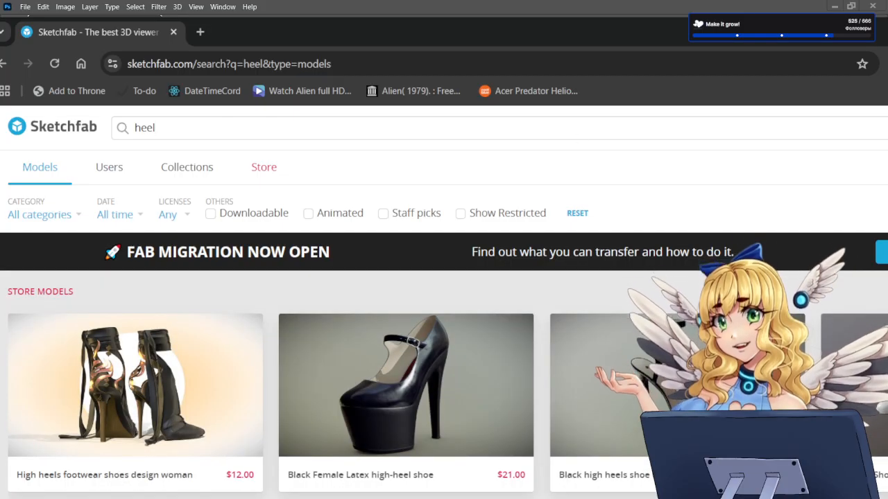
Step: Browse the heel models and open the white high-heel shoes from the store models
{"action": "scroll", "coordinate": [444, 326], "scroll_direction": "down", "scroll_amount": 3}
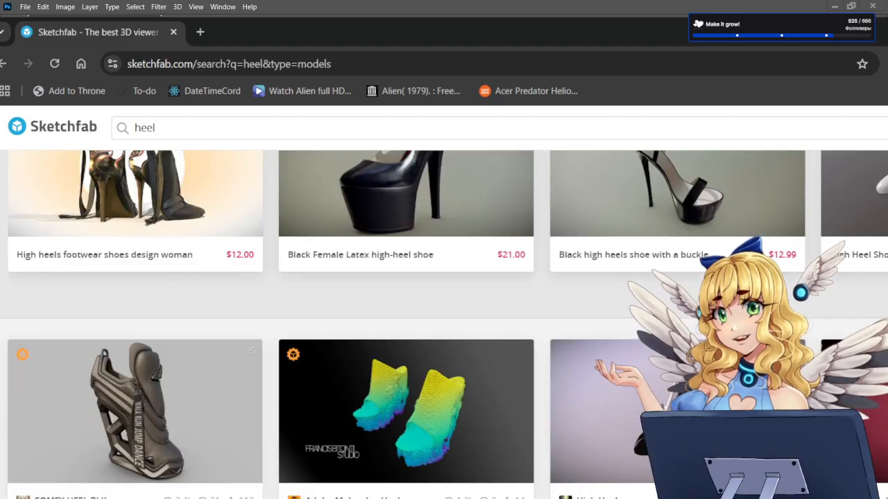
{"action": "scroll", "coordinate": [534, 480], "scroll_direction": "down", "scroll_amount": 3}
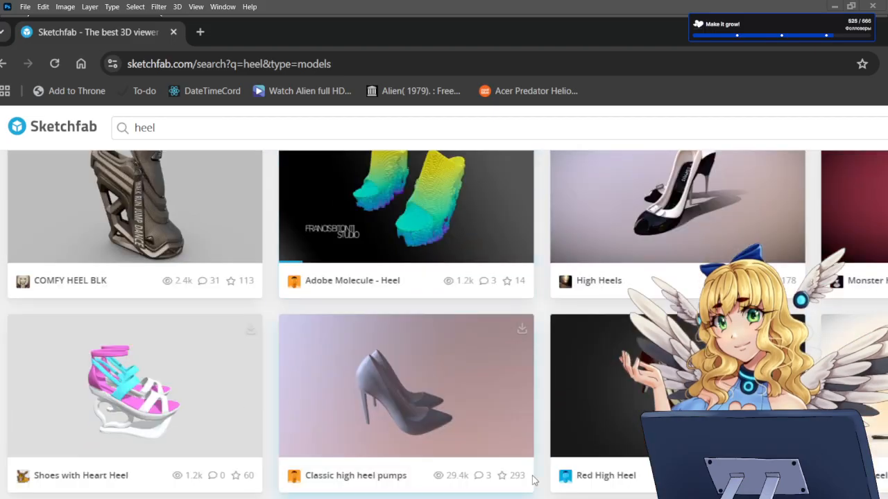
{"action": "scroll", "coordinate": [534, 480], "scroll_direction": "up", "scroll_amount": 6}
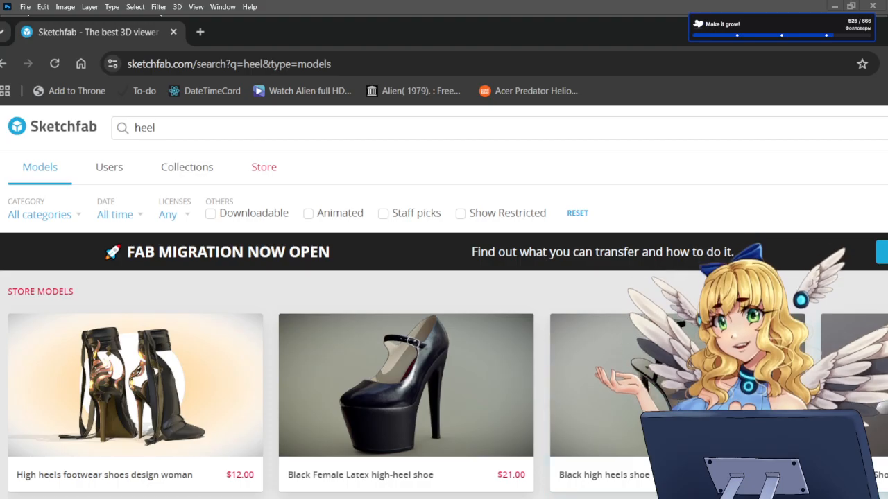
{"action": "left_click", "coordinate": [860, 385]}
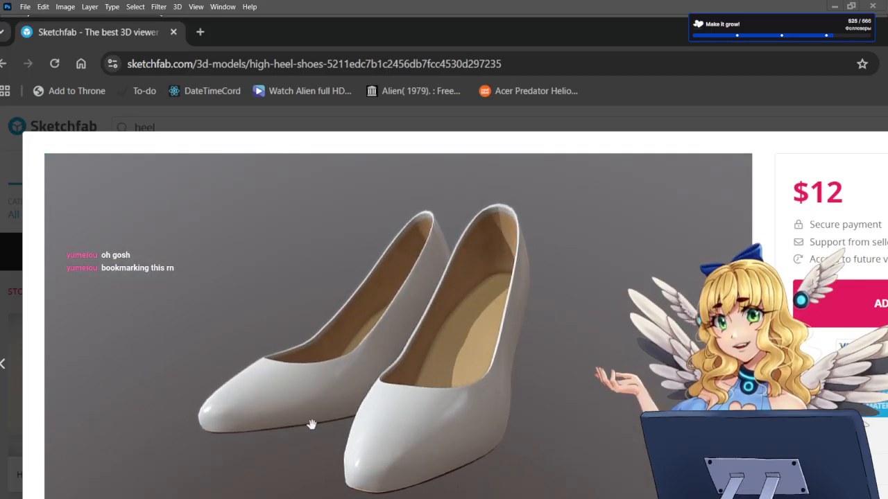
Step: Examine the white high-heel shoes model from above, the side and behind, and return to the search results
{"action": "left_click_drag", "start_coordinate": [297, 431], "coordinate": [479, 437]}
{"action": "scroll", "coordinate": [368, 432], "scroll_direction": "down", "scroll_amount": 2}
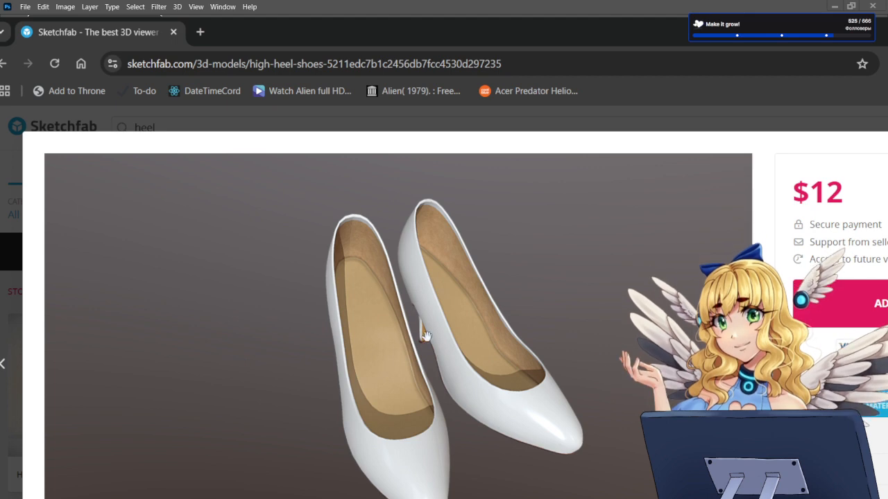
{"action": "left_click_drag", "start_coordinate": [464, 457], "coordinate": [538, 460]}
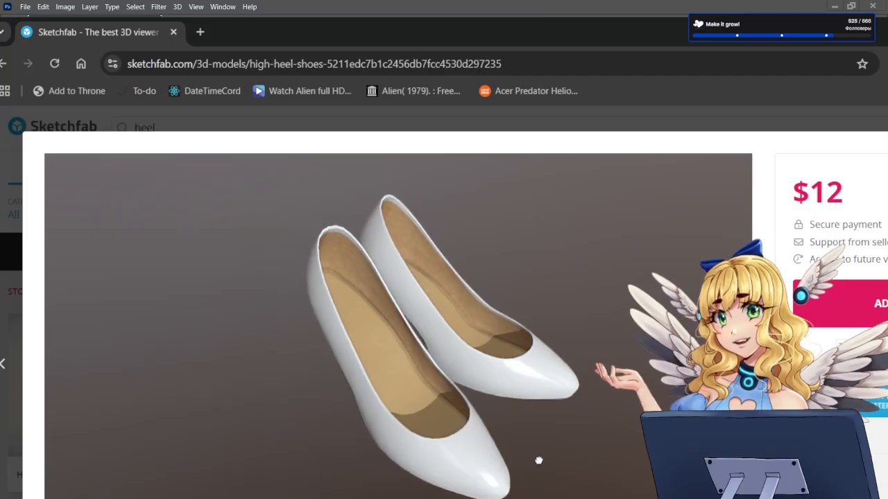
{"action": "left_click_drag", "start_coordinate": [467, 483], "coordinate": [529, 451]}
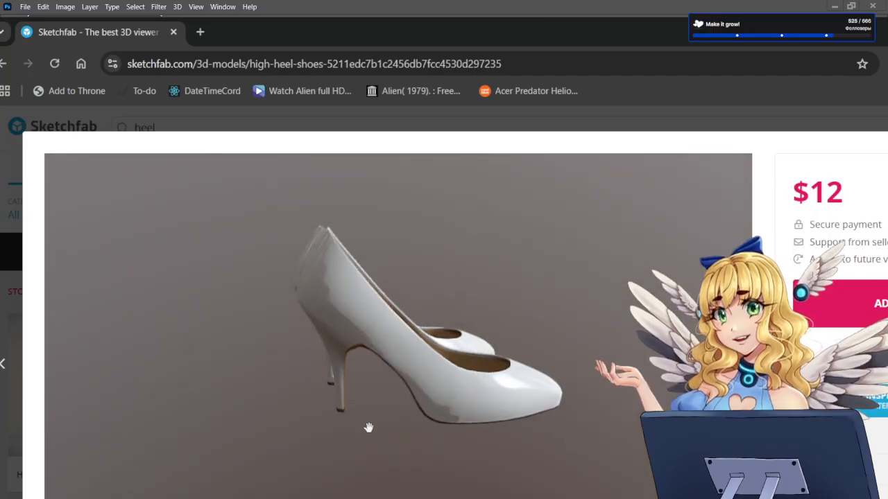
{"action": "left_click_drag", "start_coordinate": [337, 437], "coordinate": [373, 368]}
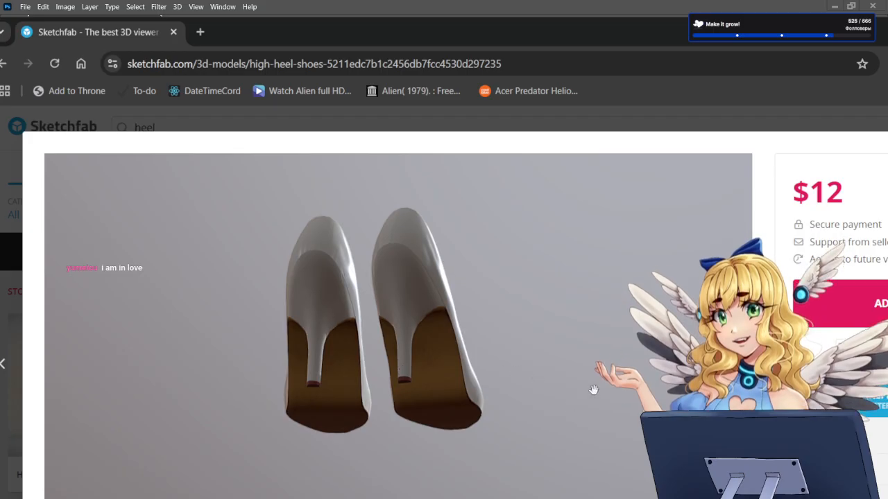
{"action": "left_click_drag", "start_coordinate": [593, 389], "coordinate": [529, 445]}
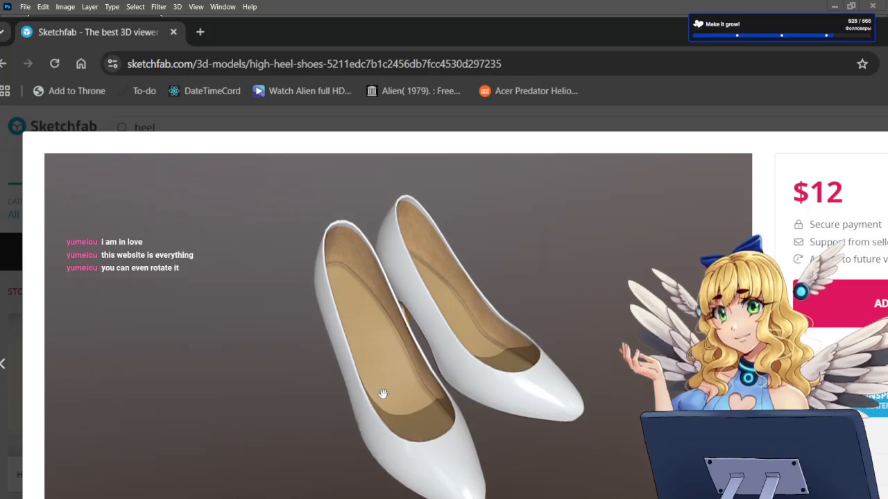
{"action": "mouse_move", "coordinate": [478, 476]}
{"action": "left_mouse_down"}
{"action": "mouse_move", "coordinate": [451, 488]}
{"action": "mouse_move", "coordinate": [491, 471]}
{"action": "left_mouse_up"}
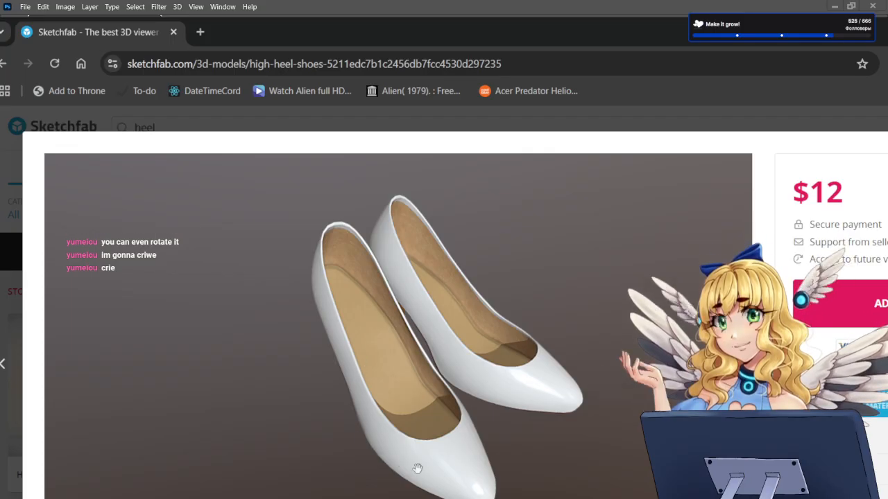
{"action": "left_click_drag", "start_coordinate": [417, 468], "coordinate": [452, 444]}
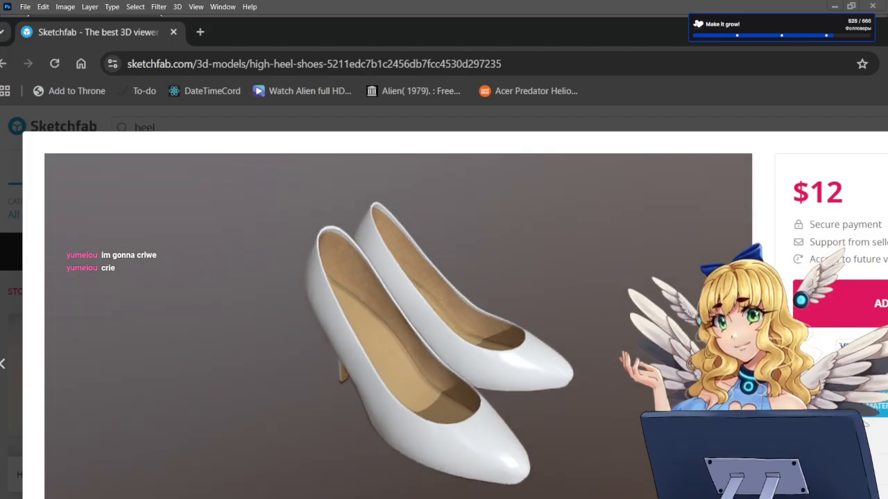
{"action": "left_click_drag", "start_coordinate": [459, 497], "coordinate": [494, 491]}
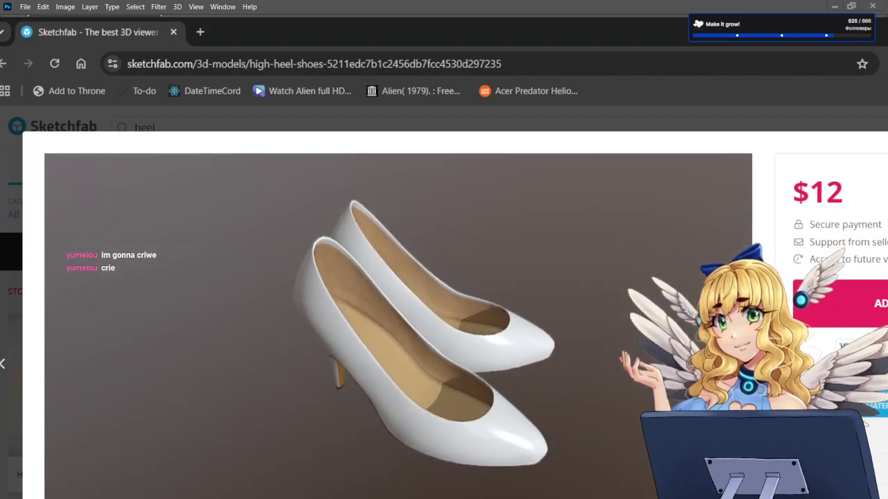
{"action": "left_click_drag", "start_coordinate": [318, 420], "coordinate": [428, 433]}
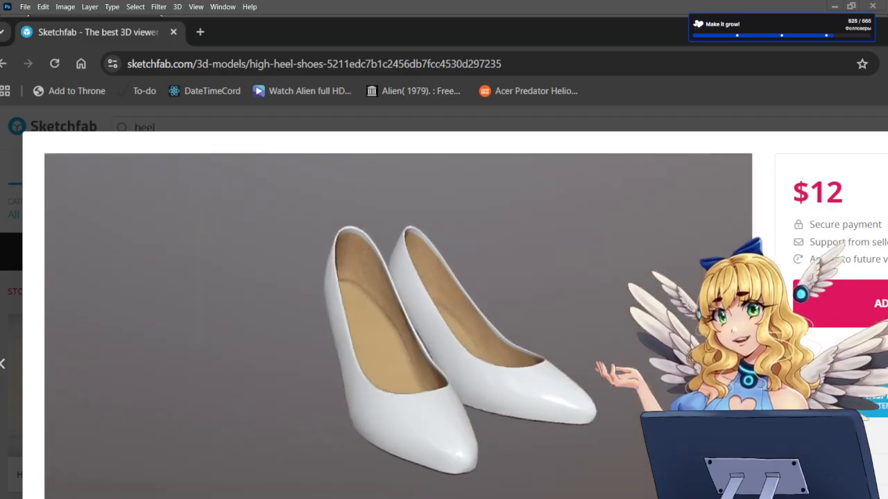
{"action": "key", "text": "Escape"}
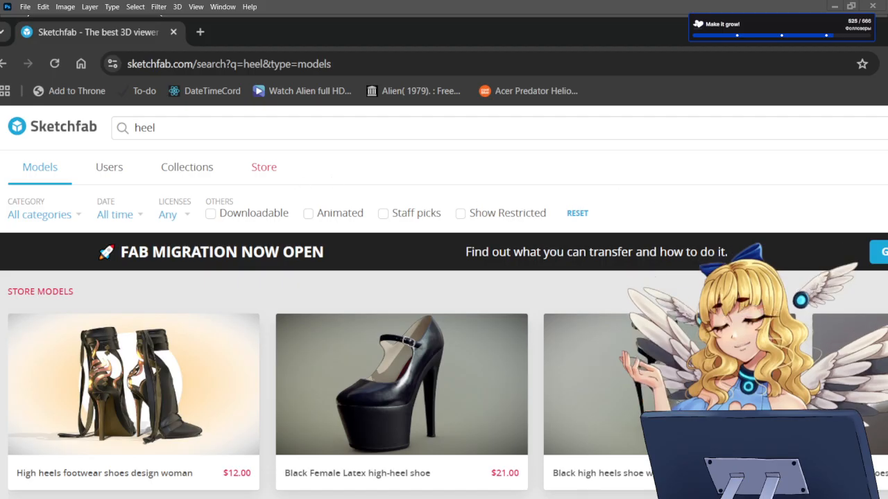
{"action": "scroll", "coordinate": [444, 347], "scroll_direction": "down", "scroll_amount": 1}
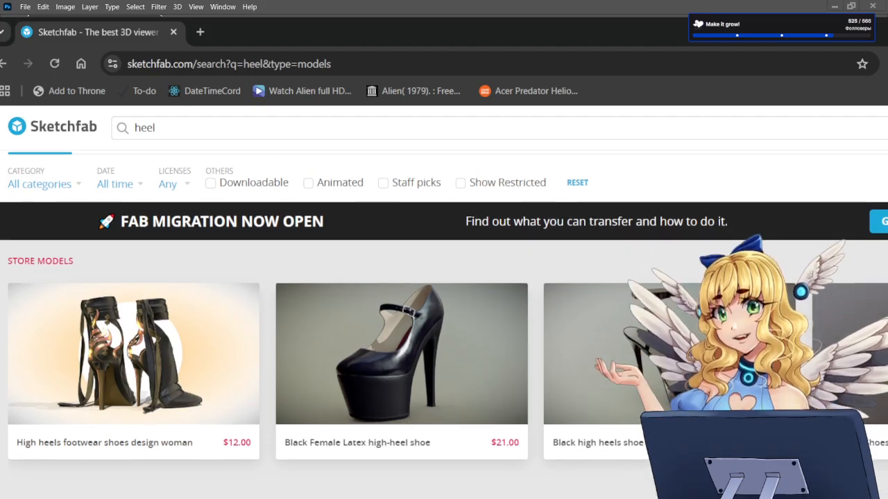
Step: Return to the Sketchfab home page and log in with the saved e-mail and password
{"action": "scroll", "coordinate": [260, 129], "scroll_direction": "up", "scroll_amount": 1}
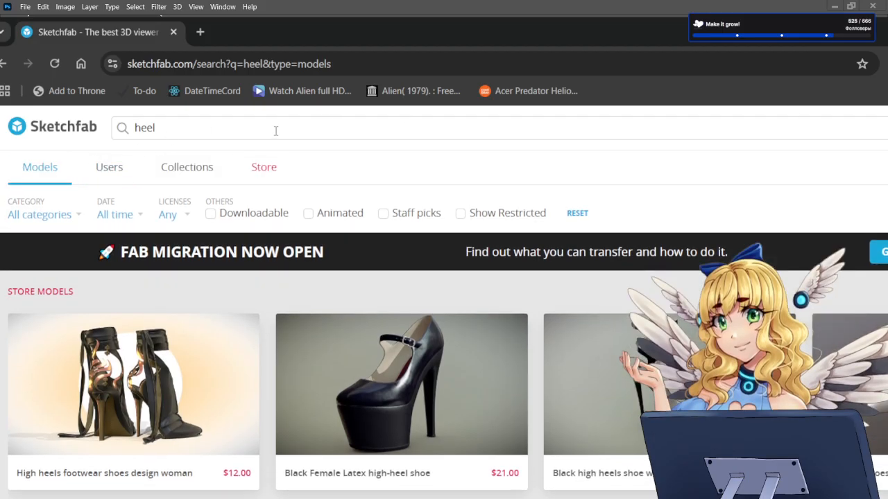
{"action": "left_click", "coordinate": [111, 173]}
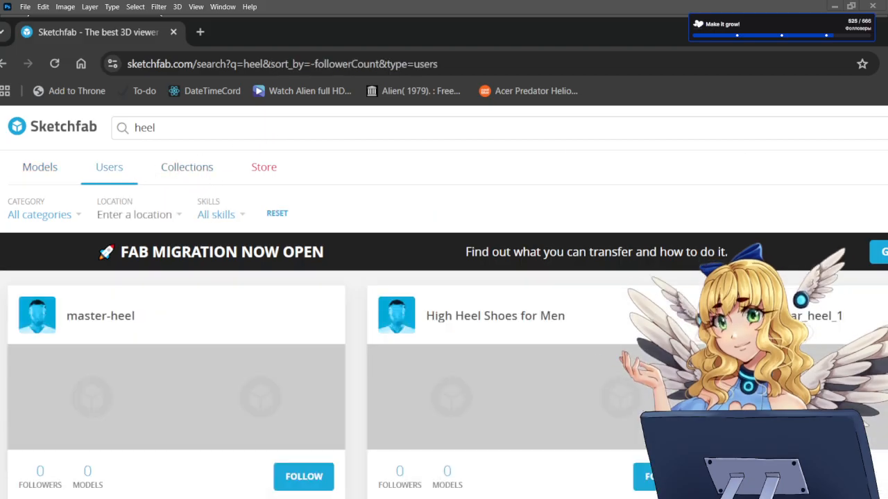
{"action": "left_click", "coordinate": [53, 126]}
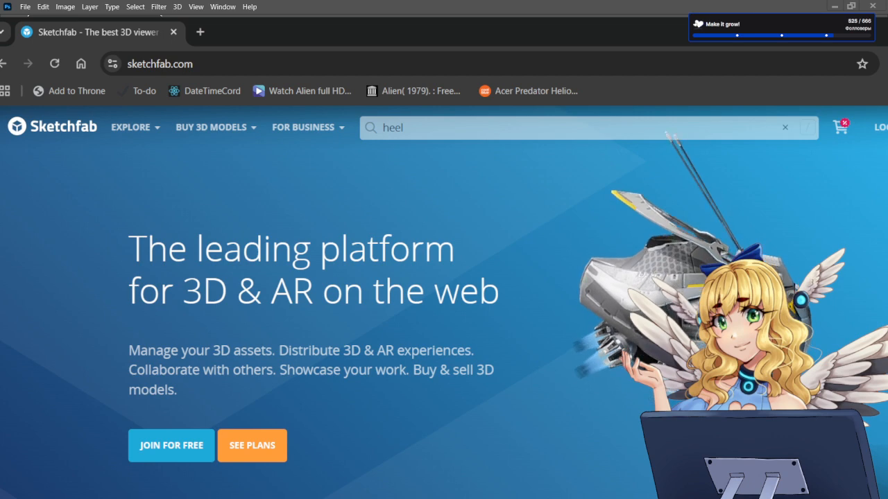
{"action": "left_click", "coordinate": [881, 127]}
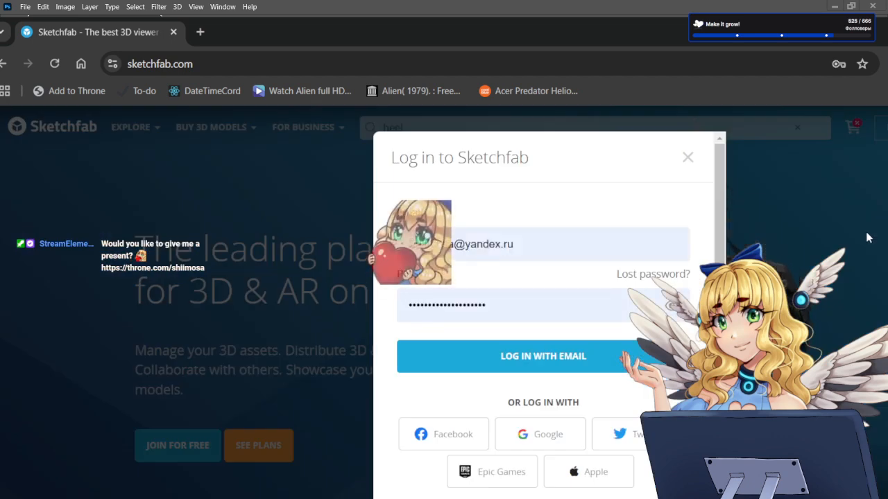
{"action": "left_click", "coordinate": [573, 376]}
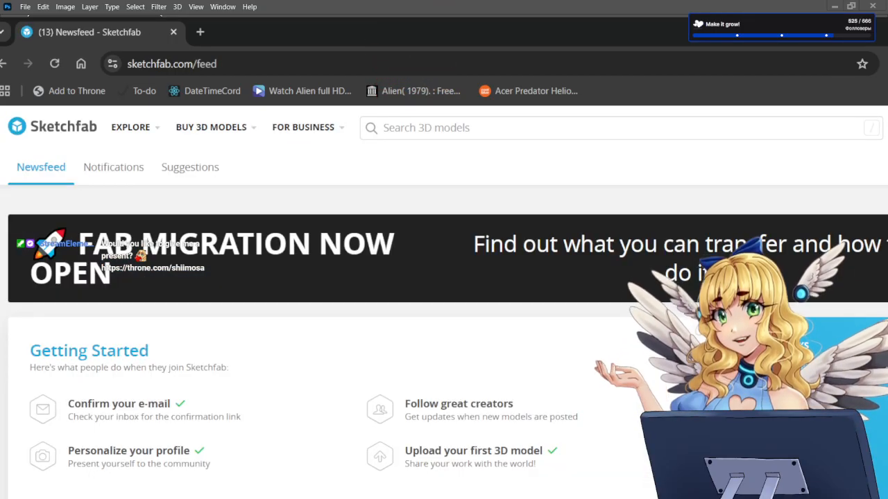
Step: Open the account's own profile and examine its red Hoverbike2 model from several angles, including its download details
{"action": "left_click", "coordinate": [887, 167]}
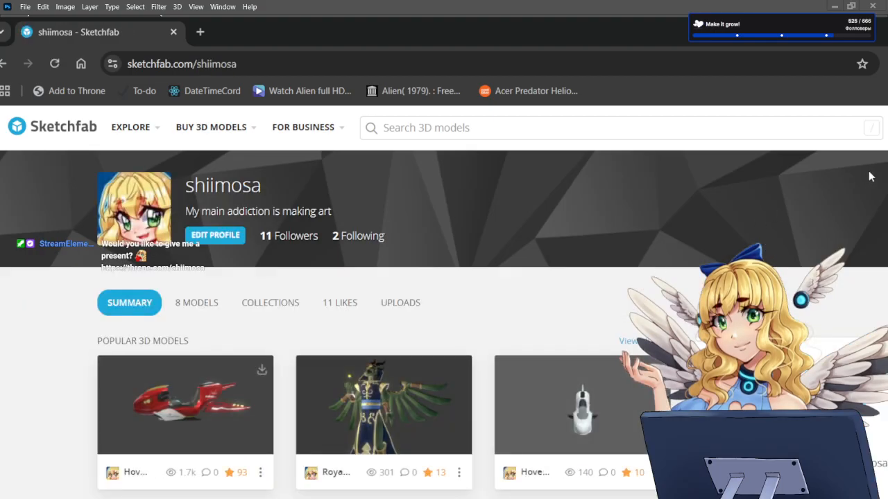
{"action": "left_click", "coordinate": [887, 128]}
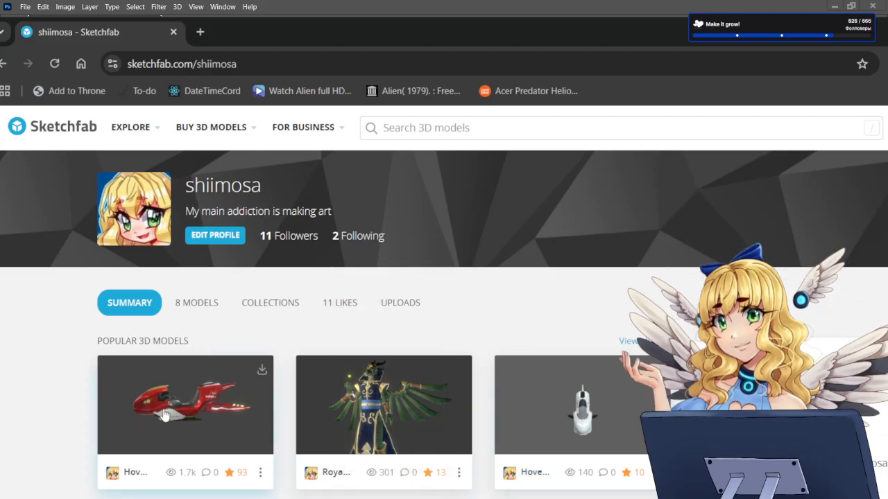
{"action": "left_click", "coordinate": [166, 414]}
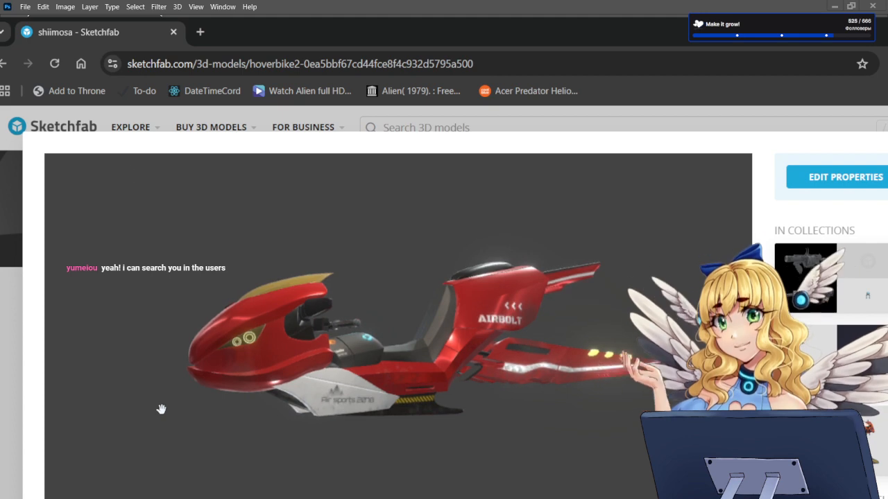
{"action": "mouse_move", "coordinate": [167, 406]}
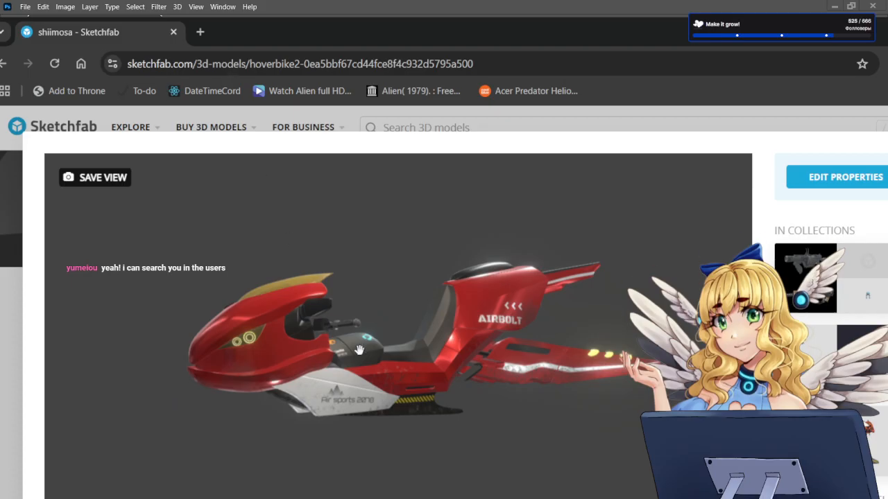
{"action": "mouse_move", "coordinate": [292, 402]}
{"action": "left_mouse_down"}
{"action": "mouse_move", "coordinate": [512, 437]}
{"action": "mouse_move", "coordinate": [359, 433]}
{"action": "mouse_move", "coordinate": [294, 406]}
{"action": "left_mouse_up"}
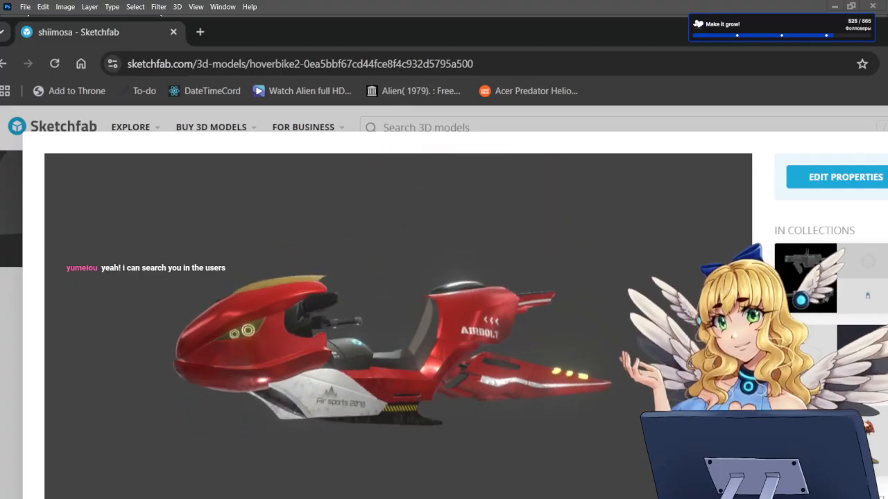
{"action": "scroll", "coordinate": [294, 406], "scroll_direction": "down", "scroll_amount": 3}
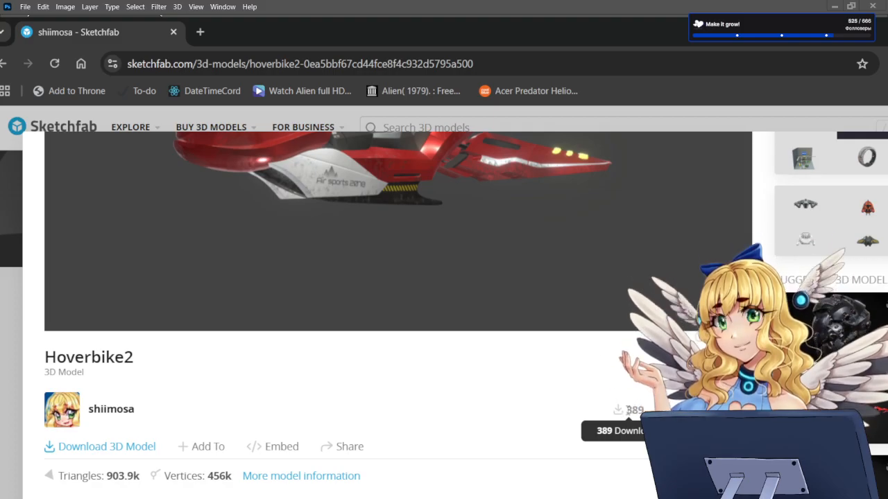
{"action": "left_click_drag", "start_coordinate": [438, 234], "coordinate": [458, 201]}
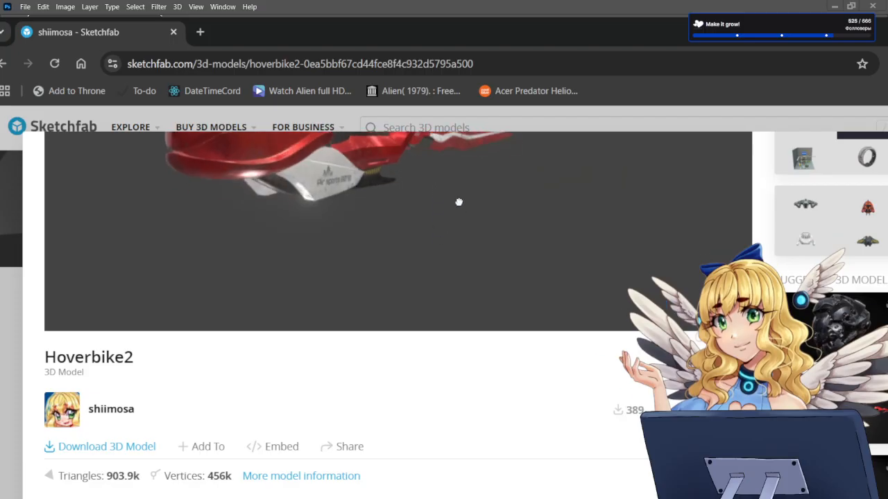
{"action": "scroll", "coordinate": [459, 202], "scroll_direction": "up", "scroll_amount": 3}
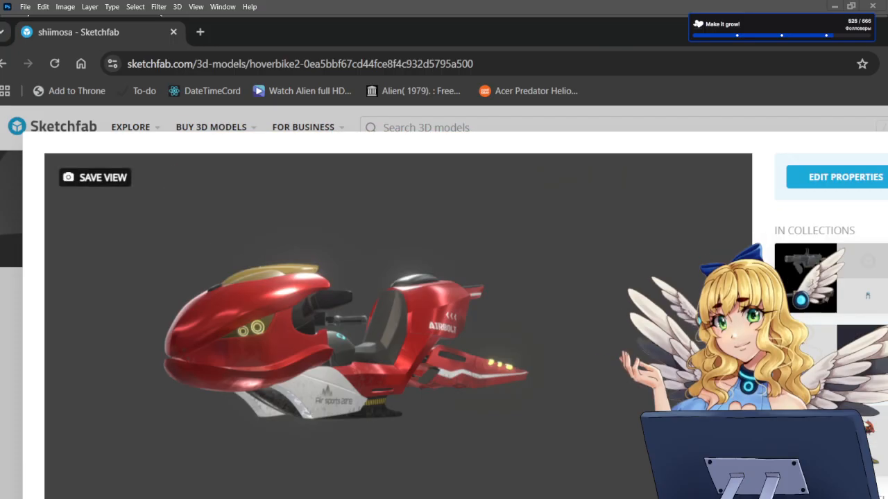
Step: Inspect the hoverbike's geometry in Wireframe, restore the Final Render view, and close the model
{"action": "key", "text": "i"}
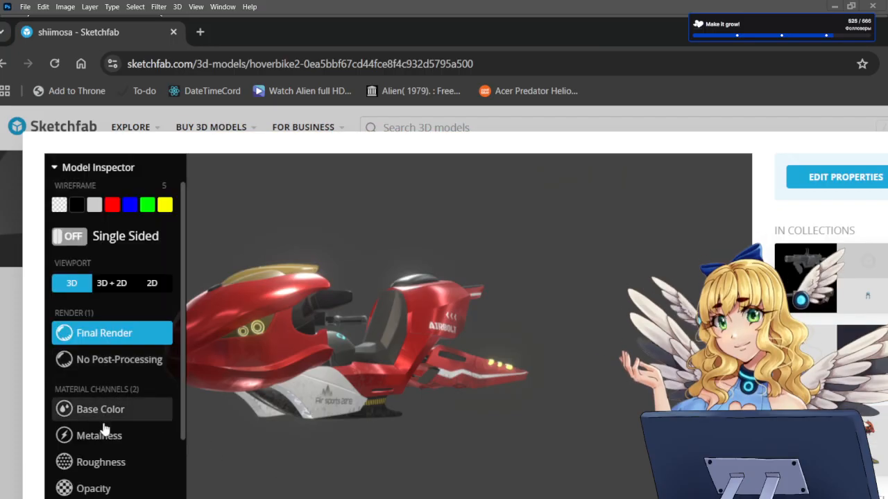
{"action": "scroll", "coordinate": [76, 478], "scroll_direction": "down", "scroll_amount": 2}
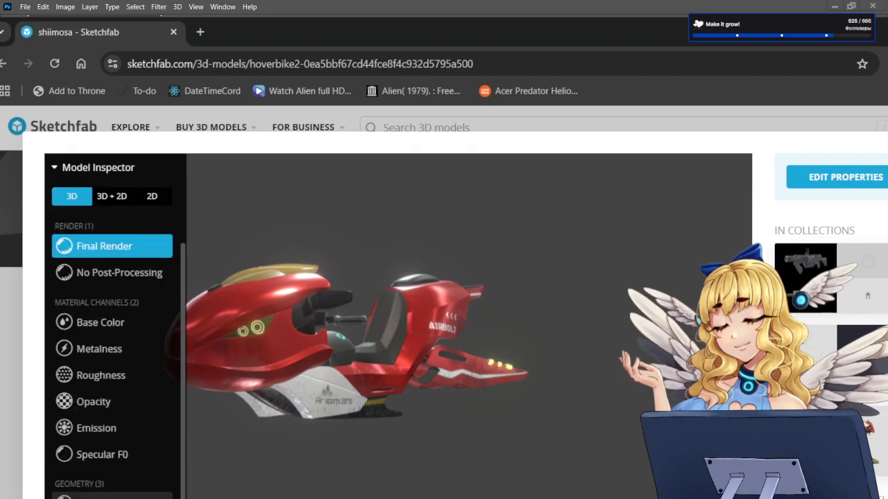
{"action": "left_click", "coordinate": [97, 487]}
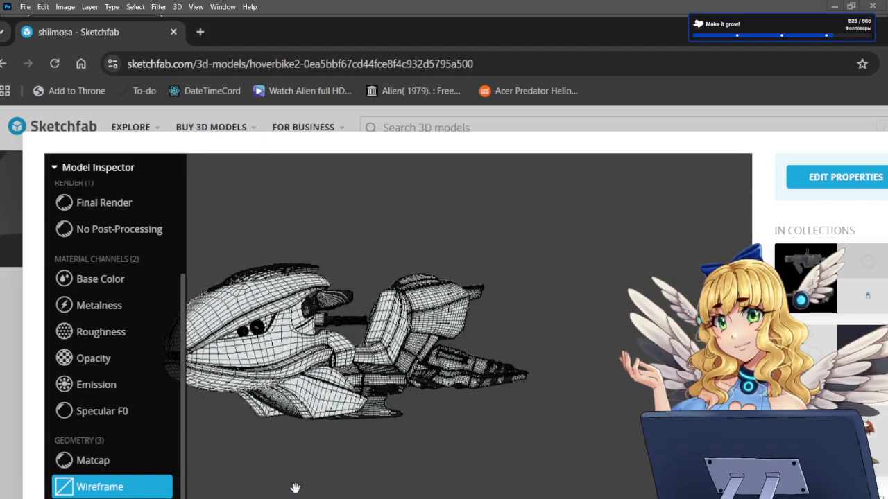
{"action": "left_click_drag", "start_coordinate": [295, 488], "coordinate": [256, 426]}
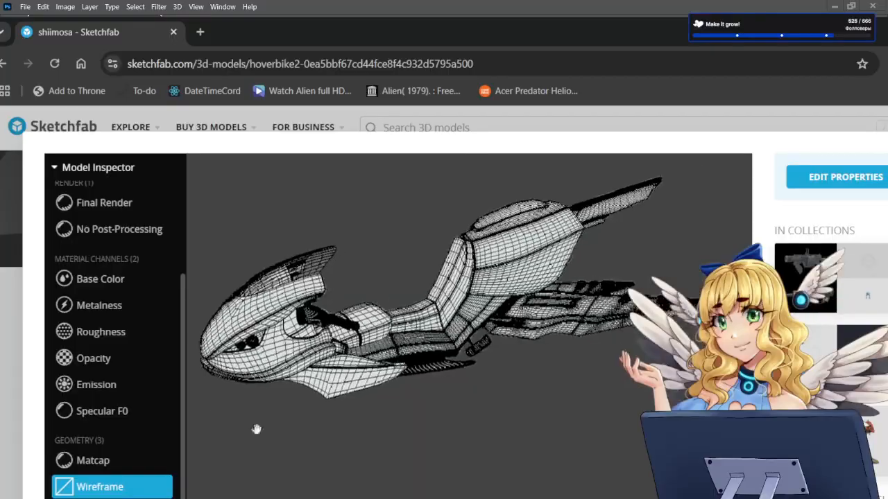
{"action": "left_click", "coordinate": [103, 204]}
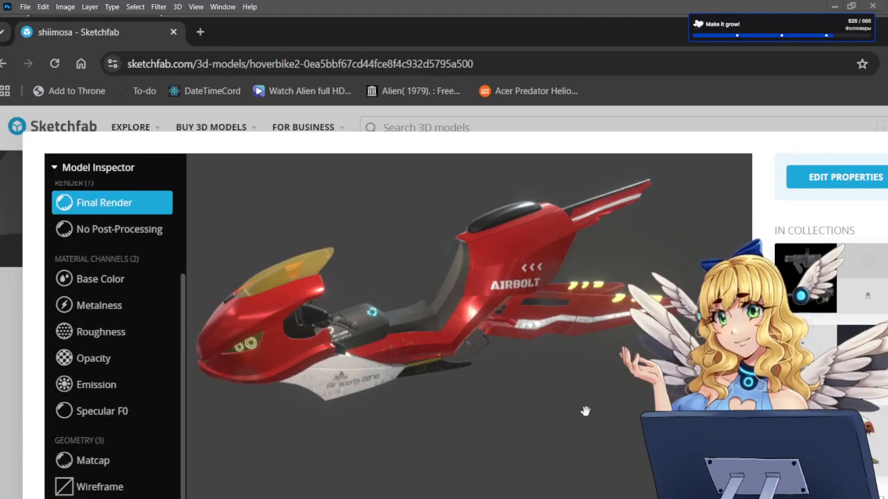
{"action": "left_click_drag", "start_coordinate": [585, 411], "coordinate": [524, 373]}
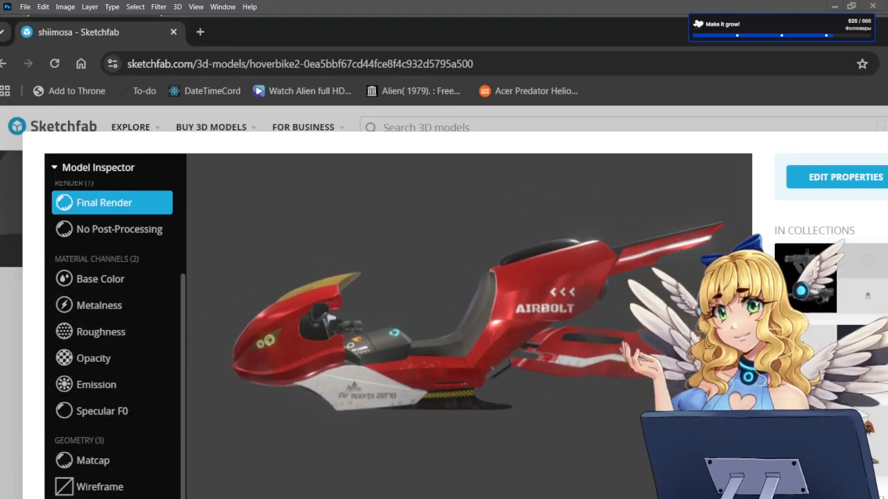
{"action": "key", "text": "Escape"}
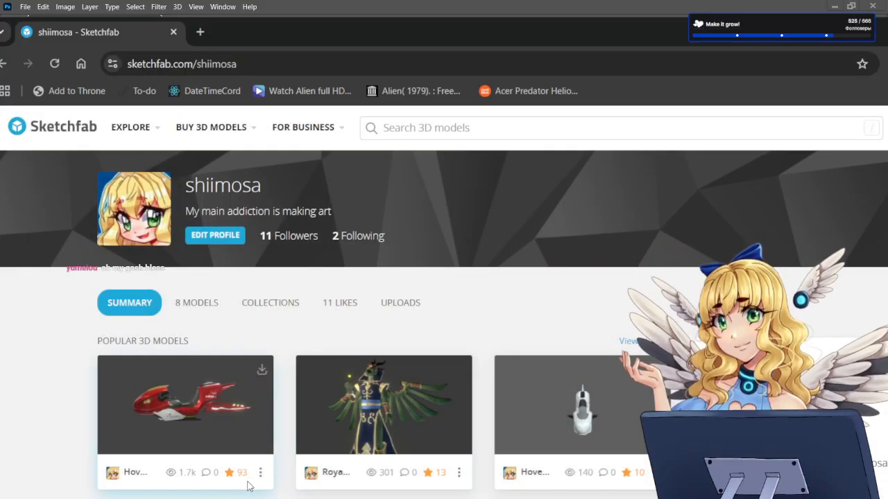
Step: Browse the popular 3D models on the profile summary and preview the red hoverbike's thumbnail
{"action": "scroll", "coordinate": [242, 484], "scroll_direction": "down", "scroll_amount": 2}
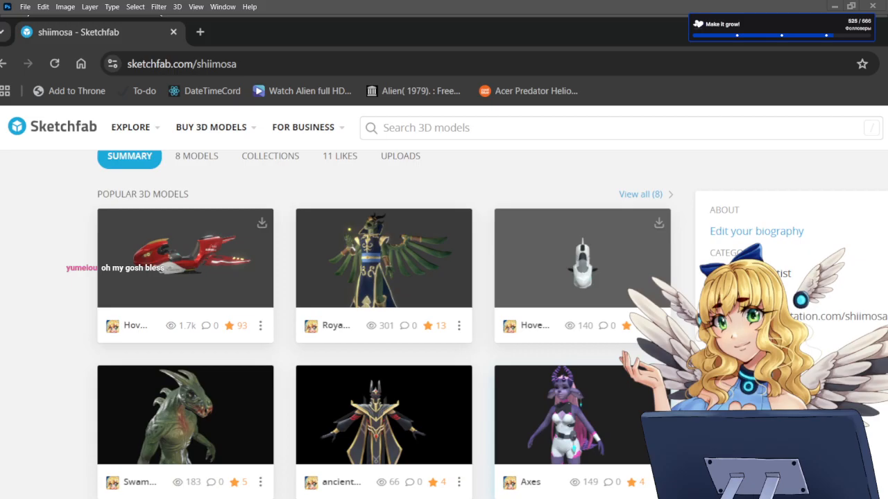
{"action": "scroll", "coordinate": [381, 324], "scroll_direction": "down", "scroll_amount": 2}
{"action": "scroll", "coordinate": [382, 325], "scroll_direction": "up", "scroll_amount": 2}
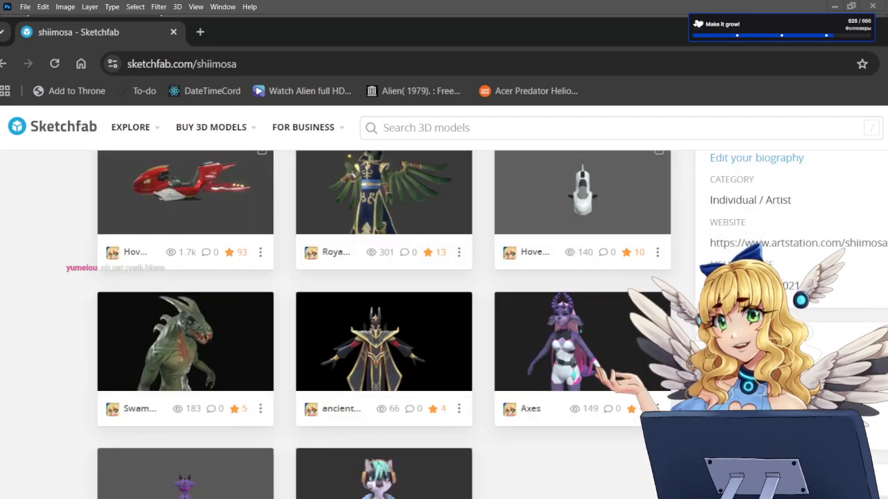
{"action": "scroll", "coordinate": [382, 324], "scroll_direction": "up", "scroll_amount": 2}
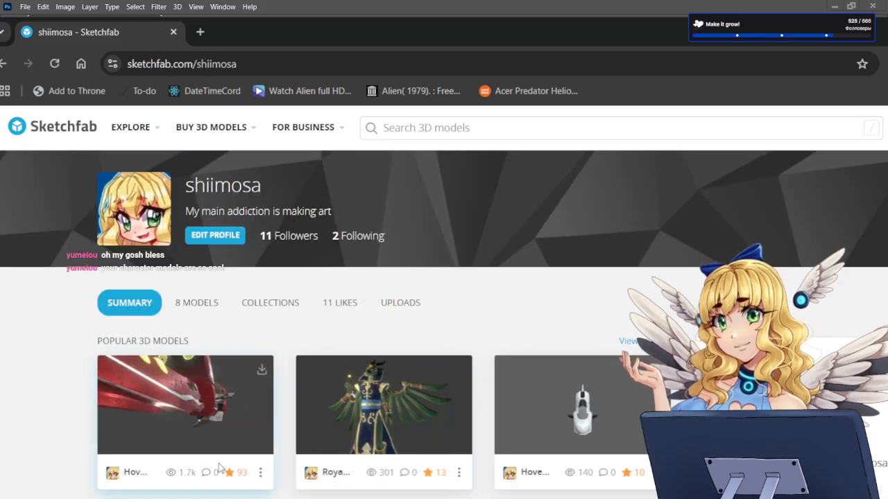
{"action": "left_click", "coordinate": [260, 472]}
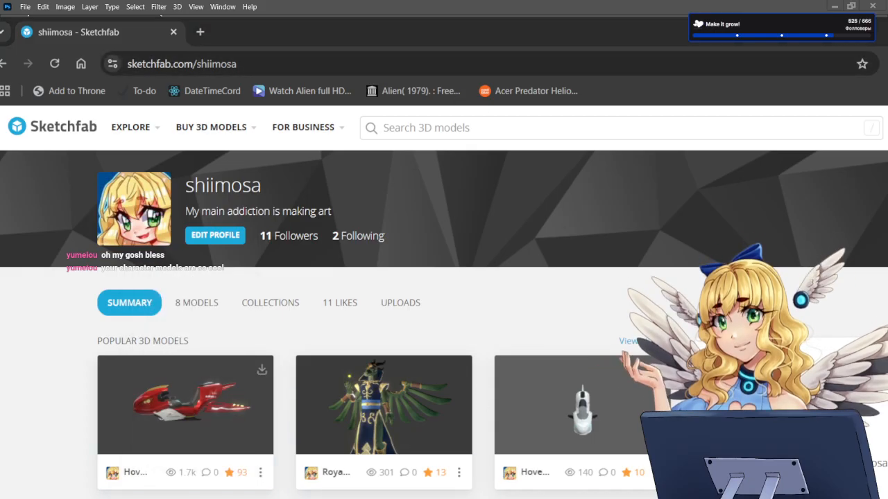
Step: Switch back to Photoshop and review the whole illustration of the seated fox-eared character
{"action": "key", "text": "alt+Tab"}
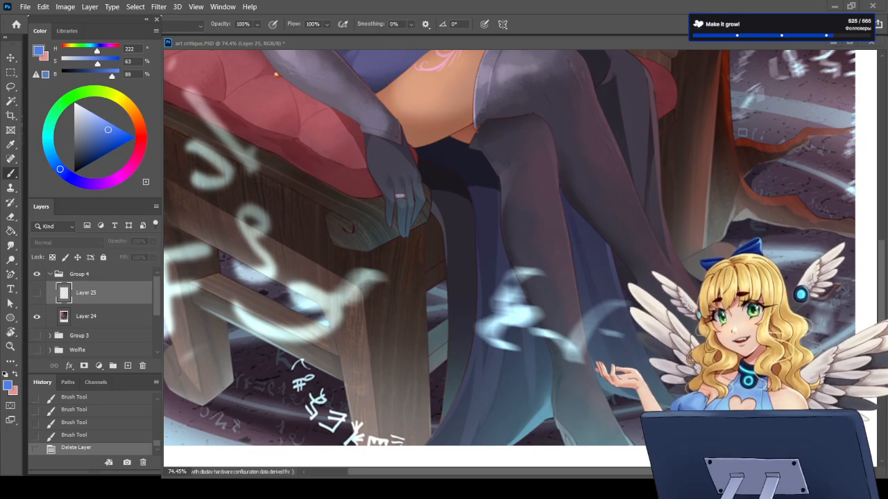
{"action": "scroll", "coordinate": [586, 293], "scroll_direction": "down", "scroll_amount": 2}
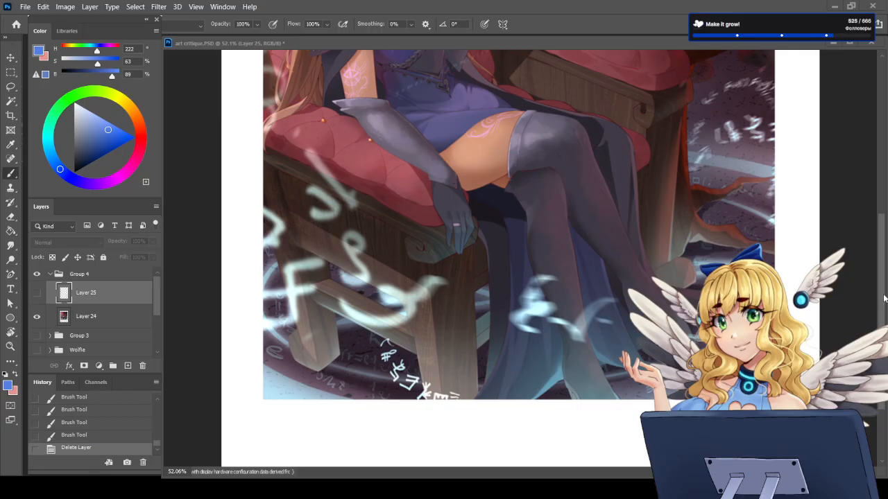
{"action": "left_click_drag", "start_coordinate": [882, 297], "coordinate": [884, 202]}
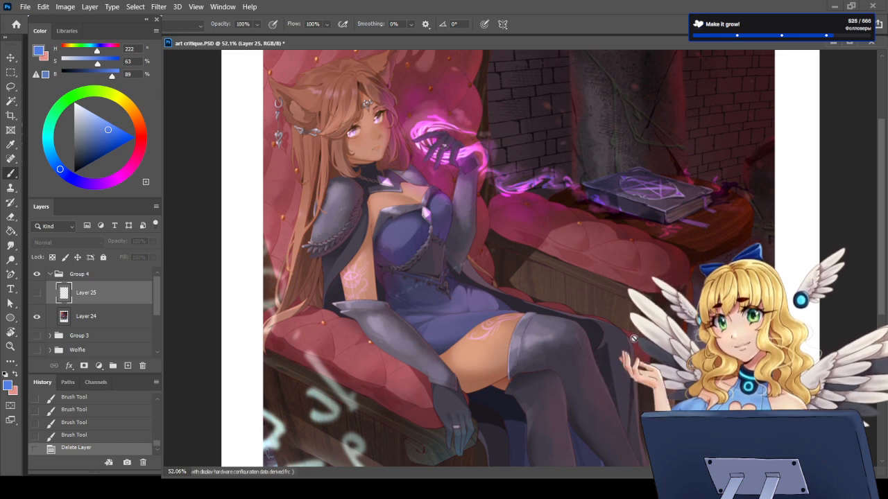
{"action": "scroll", "coordinate": [658, 250], "scroll_direction": "down", "scroll_amount": 2}
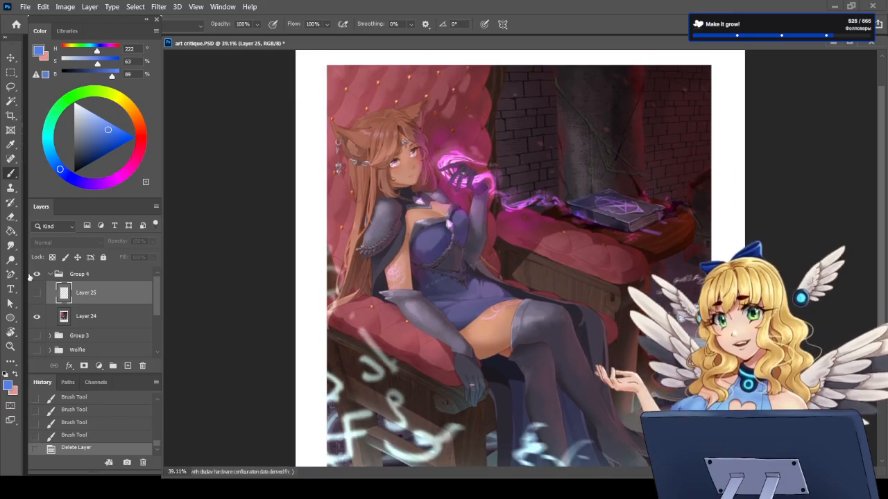
{"action": "scroll", "coordinate": [588, 330], "scroll_direction": "down", "scroll_amount": 1}
{"action": "scroll", "coordinate": [587, 330], "scroll_direction": "down", "scroll_amount": 1}
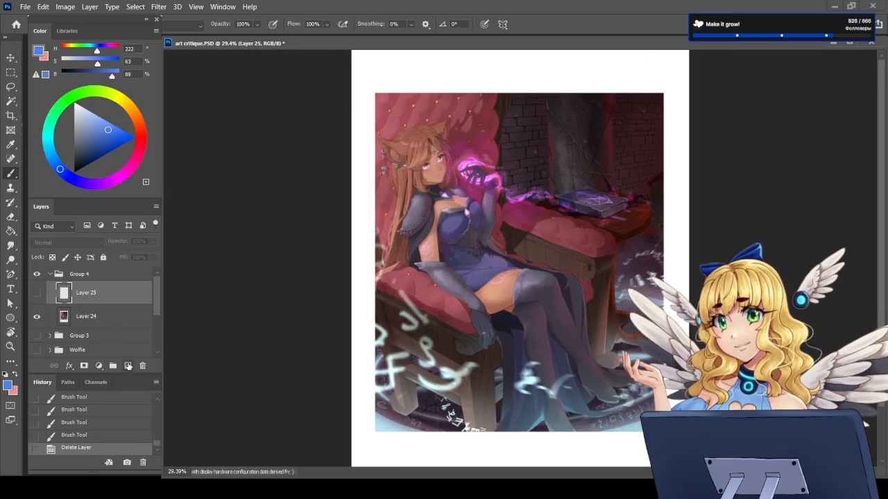
{"action": "scroll", "coordinate": [522, 146], "scroll_direction": "up", "scroll_amount": 2}
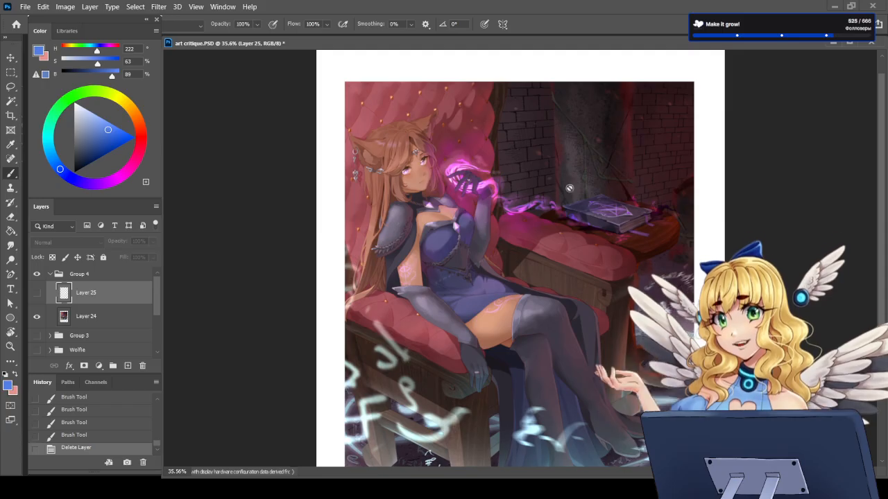
Step: Add a Black & White adjustment layer directly above Layer 24 and examine the illustration's values in greyscale
{"action": "left_click", "coordinate": [101, 318]}
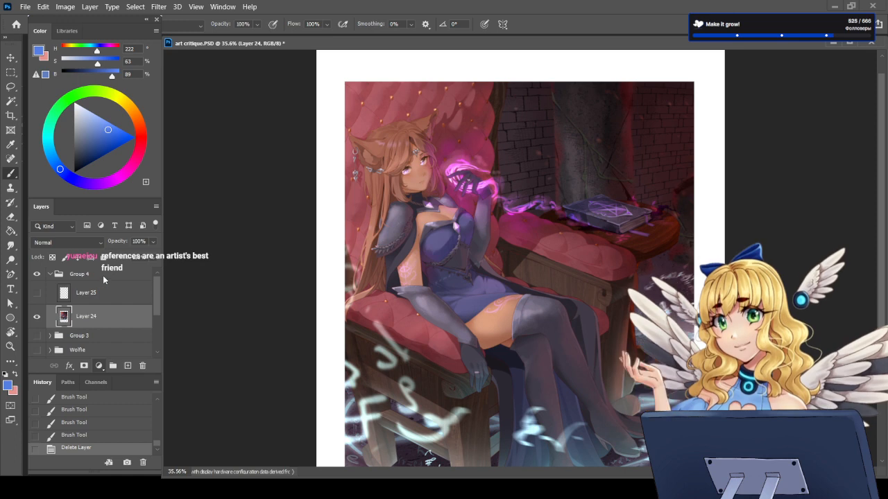
{"action": "left_click", "coordinate": [131, 278]}
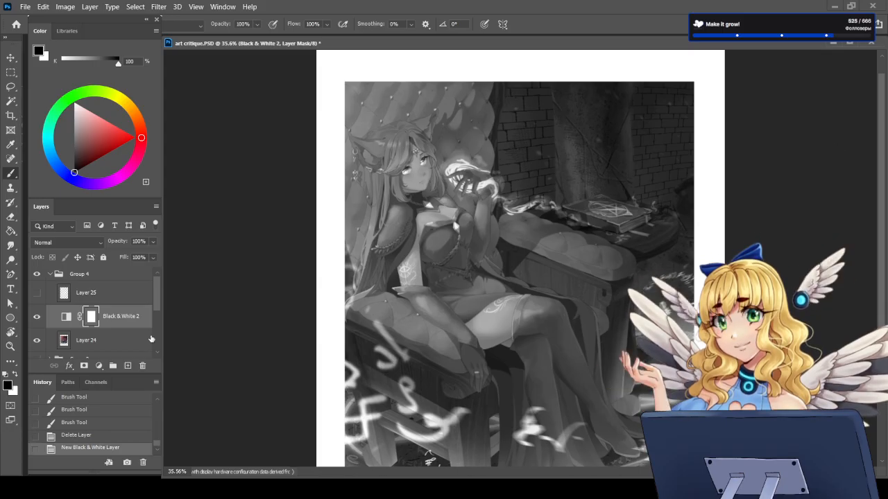
{"action": "scroll", "coordinate": [484, 345], "scroll_direction": "down", "scroll_amount": 2}
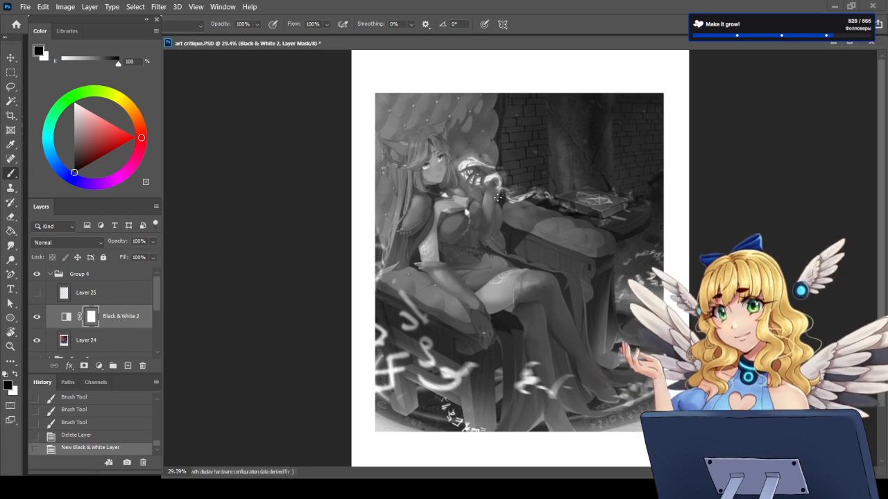
{"action": "scroll", "coordinate": [367, 113], "scroll_direction": "up", "scroll_amount": 3}
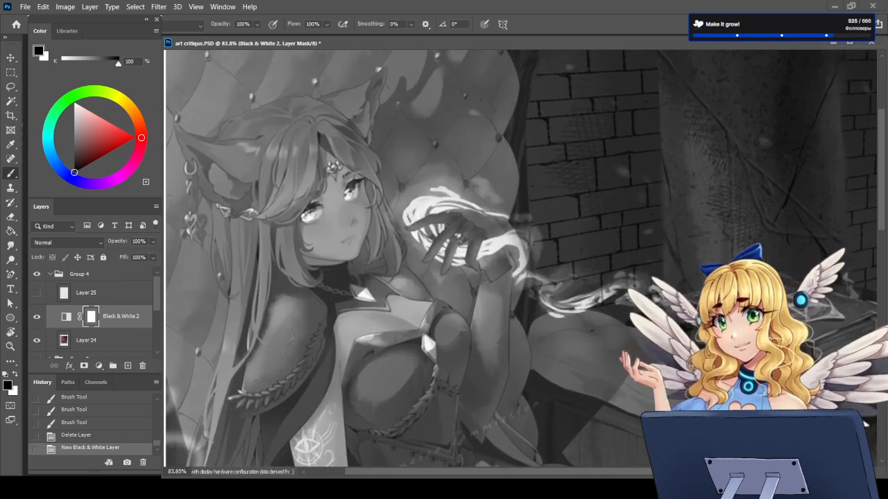
{"action": "scroll", "coordinate": [380, 193], "scroll_direction": "down", "scroll_amount": 3}
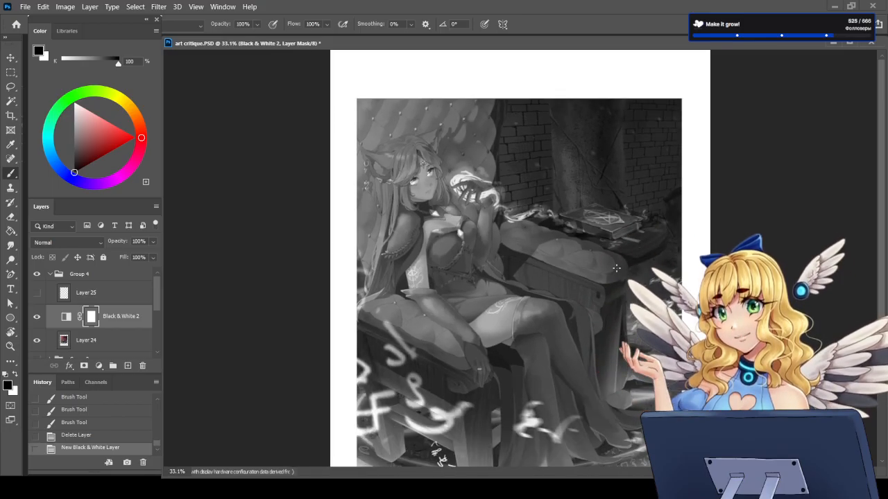
Step: Hide the Black & White 2 adjustment layer to view the illustration in full colour
{"action": "left_click", "coordinate": [37, 317]}
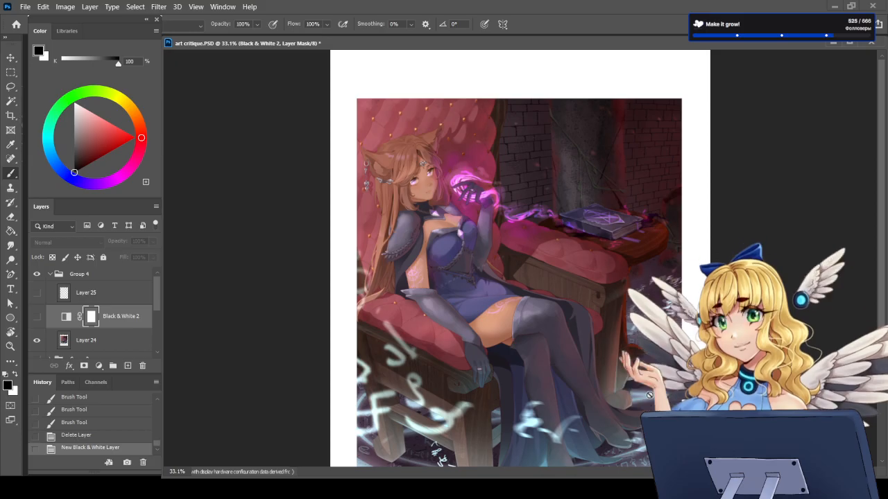
{"action": "scroll", "coordinate": [500, 350], "scroll_direction": "down", "scroll_amount": 2}
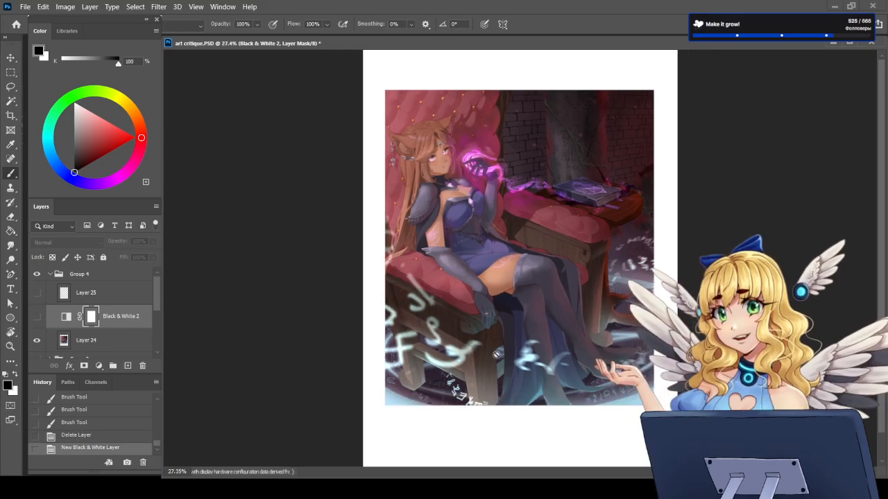
Step: Add a new layer above Black & White 2, sketch a blue ellipse along the floor circle around the chair, and undo it
{"action": "left_click", "coordinate": [128, 365]}
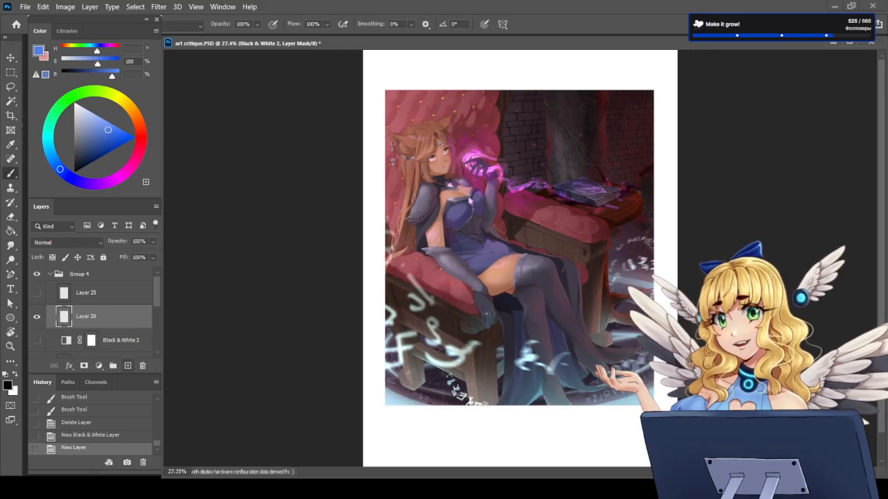
{"action": "scroll", "coordinate": [515, 378], "scroll_direction": "up", "scroll_amount": 1}
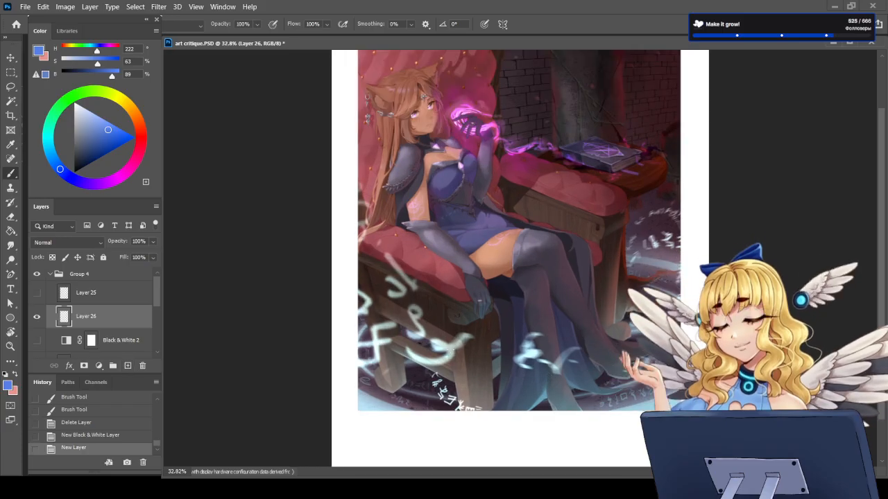
{"action": "mouse_move", "coordinate": [375, 300]}
{"action": "left_mouse_down"}
{"action": "mouse_move", "coordinate": [391, 345]}
{"action": "mouse_move", "coordinate": [538, 400]}
{"action": "left_mouse_up"}
{"action": "mouse_move", "coordinate": [696, 280]}
{"action": "left_mouse_down"}
{"action": "mouse_move", "coordinate": [680, 248]}
{"action": "mouse_move", "coordinate": [623, 238]}
{"action": "left_mouse_up"}
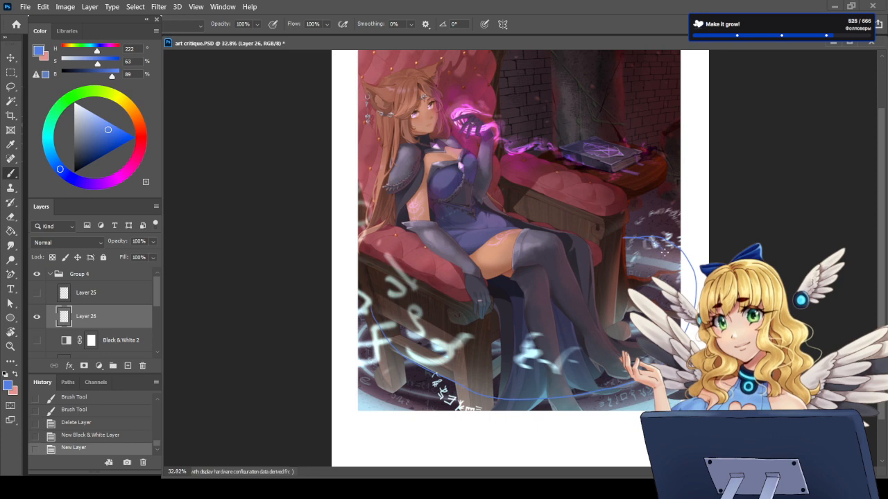
{"action": "mouse_move", "coordinate": [625, 375]}
{"action": "left_mouse_down"}
{"action": "mouse_move", "coordinate": [453, 381]}
{"action": "mouse_move", "coordinate": [367, 304]}
{"action": "left_mouse_up"}
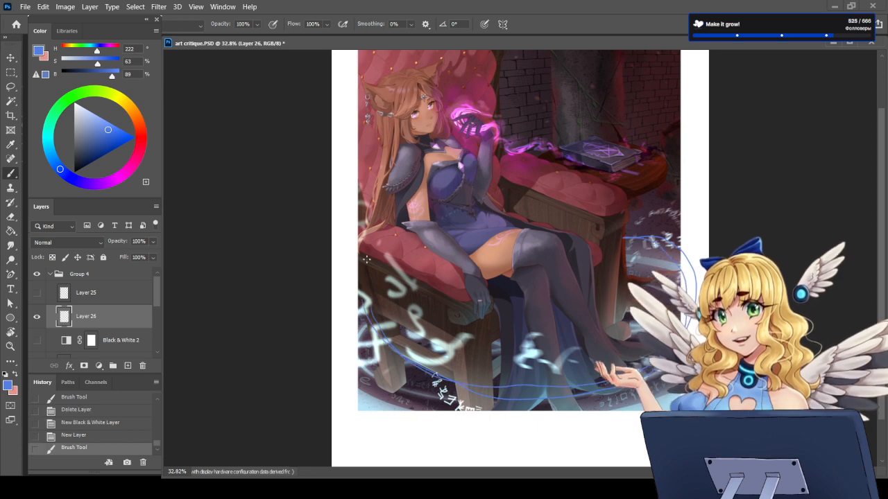
{"action": "key", "text": "ctrl+z"}
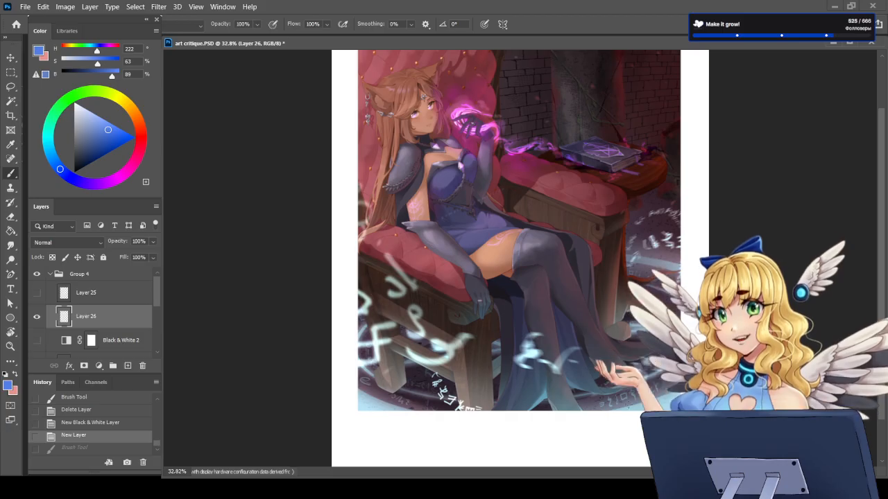
{"action": "key", "text": "ctrl+shift+z"}
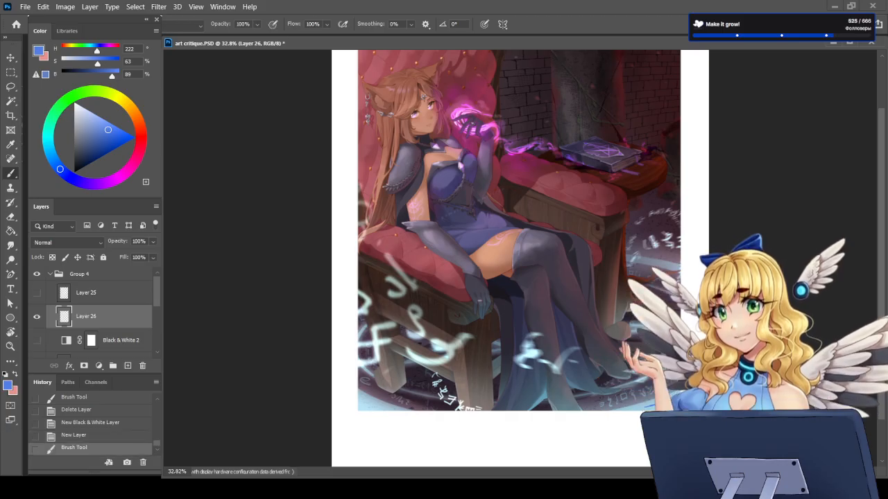
{"action": "key", "text": "ctrl+z"}
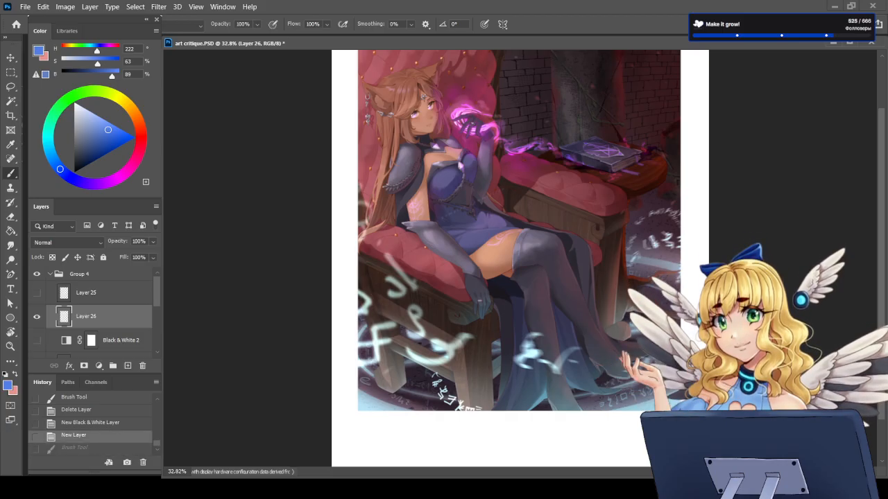
Step: Trace blue strokes over the purple magic trail and around the glowing hand, undoing each one
{"action": "scroll", "coordinate": [882, 306], "scroll_direction": "up", "scroll_amount": 3}
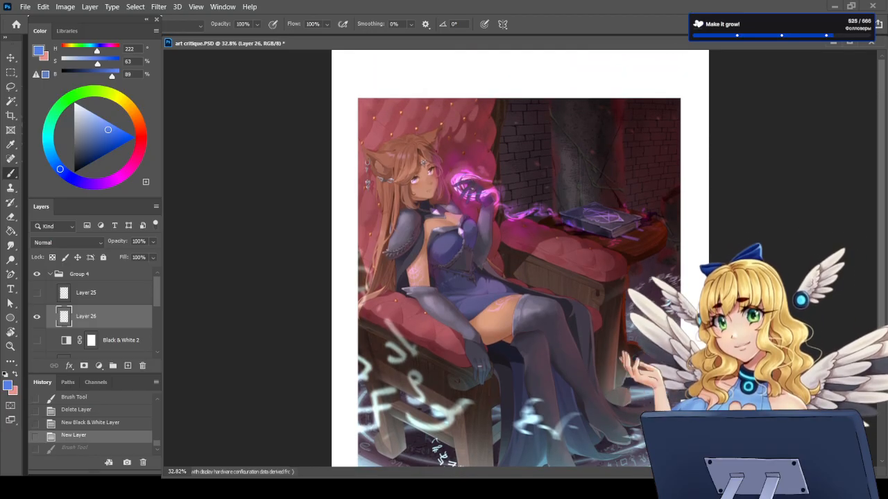
{"action": "mouse_move", "coordinate": [501, 208]}
{"action": "left_mouse_down"}
{"action": "mouse_move", "coordinate": [510, 218]}
{"action": "mouse_move", "coordinate": [539, 212]}
{"action": "left_mouse_up"}
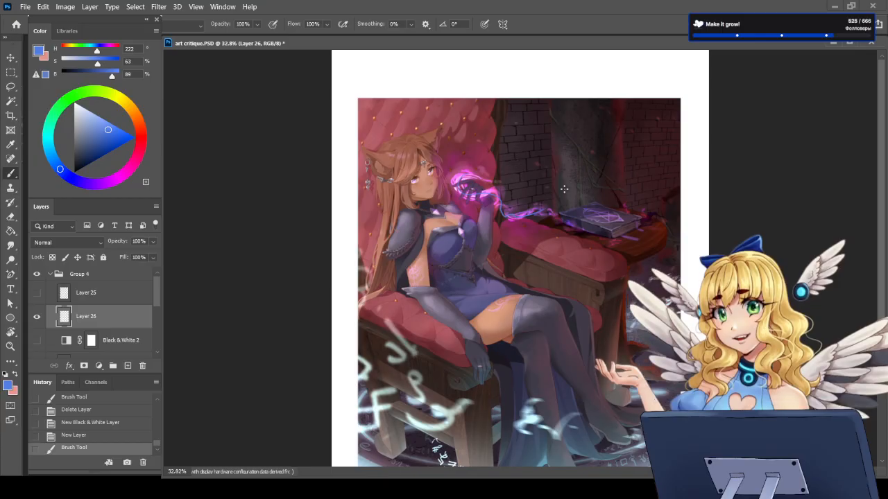
{"action": "key", "text": "ctrl+z"}
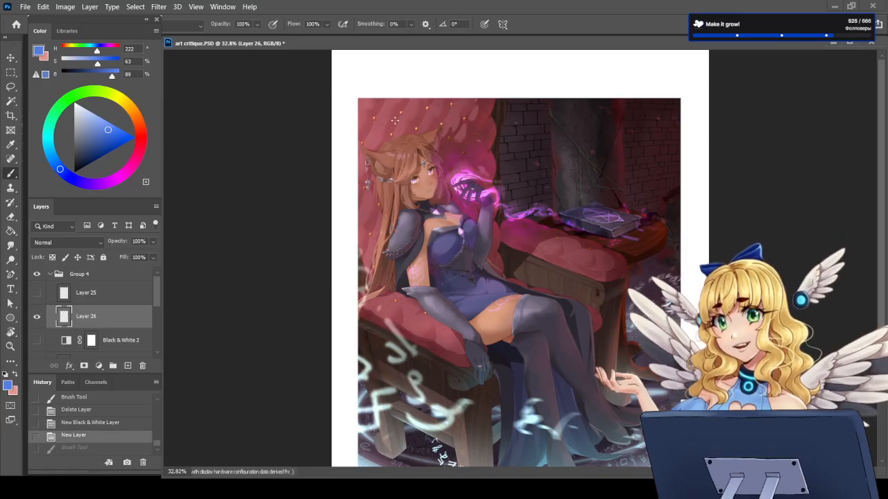
{"action": "scroll", "coordinate": [391, 122], "scroll_direction": "up", "scroll_amount": 5}
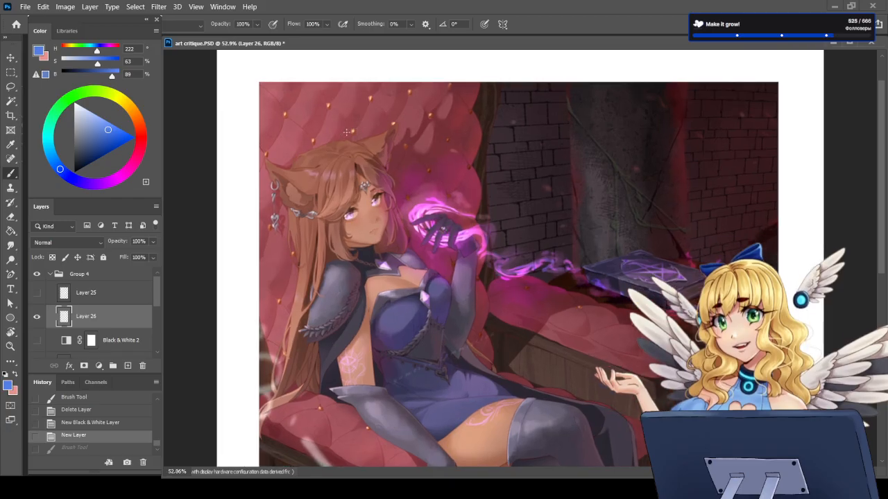
{"action": "scroll", "coordinate": [374, 194], "scroll_direction": "up", "scroll_amount": 4}
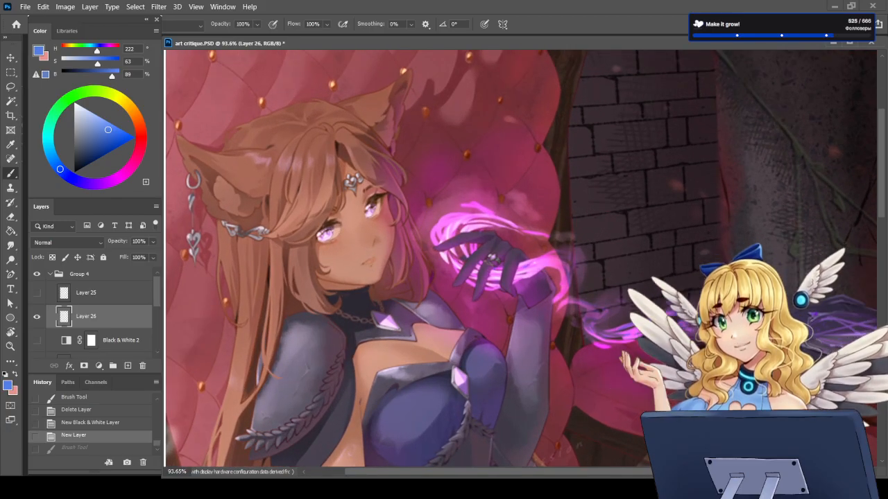
{"action": "mouse_move", "coordinate": [452, 186]}
{"action": "left_mouse_down"}
{"action": "mouse_move", "coordinate": [437, 281]}
{"action": "mouse_move", "coordinate": [679, 395]}
{"action": "mouse_move", "coordinate": [499, 198]}
{"action": "left_mouse_up"}
{"action": "key", "text": "ctrl+z"}
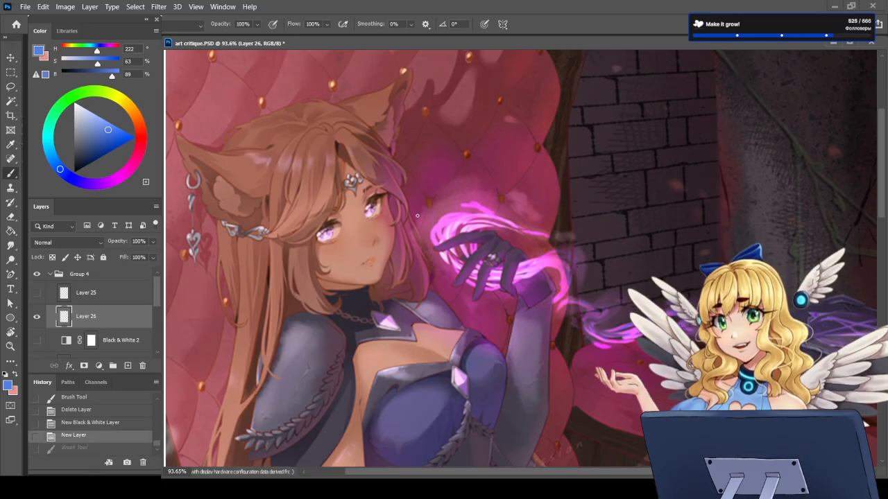
Step: Draw a blue arrow in the white margin, pointing at the character's earring-side ear to mark a light direction
{"action": "scroll", "coordinate": [416, 216], "scroll_direction": "down", "scroll_amount": 4}
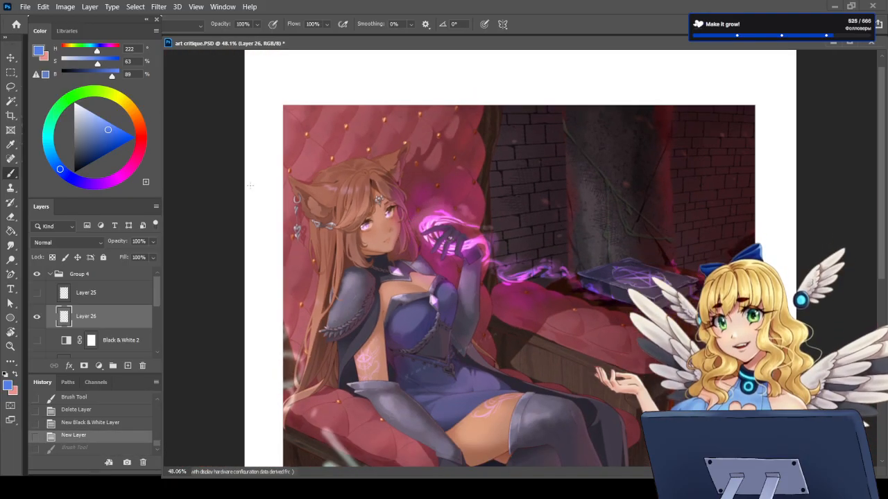
{"action": "mouse_move", "coordinate": [250, 206]}
{"action": "left_mouse_down"}
{"action": "mouse_move", "coordinate": [280, 221]}
{"action": "mouse_move", "coordinate": [258, 226]}
{"action": "left_mouse_up"}
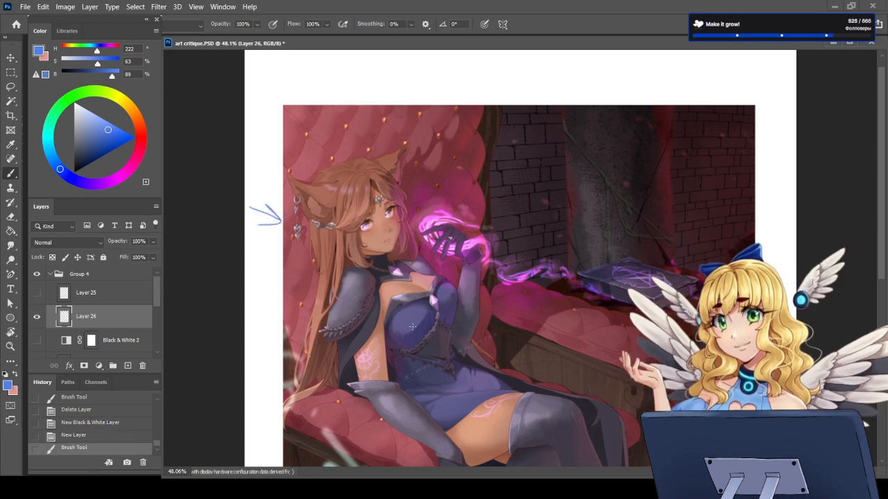
{"action": "scroll", "coordinate": [412, 332], "scroll_direction": "down", "scroll_amount": 3}
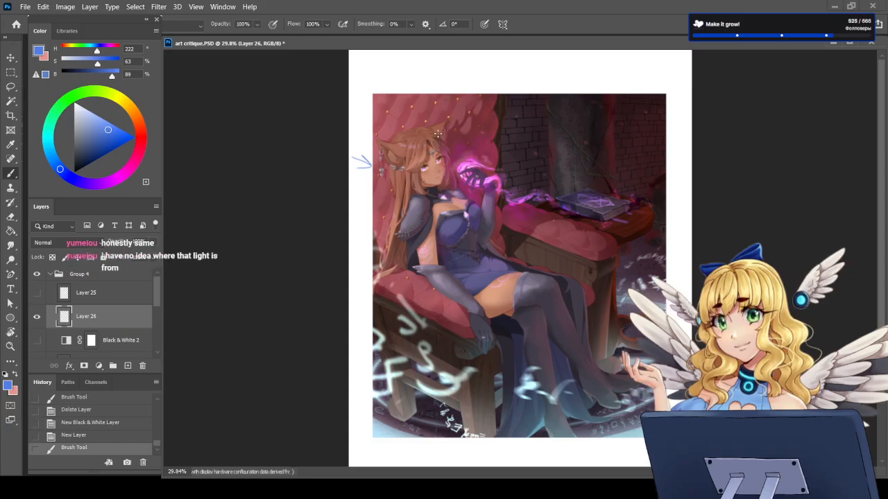
Step: Mark the purple-lit hair edge beside the face with a blue stroke and undo it
{"action": "scroll", "coordinate": [448, 155], "scroll_direction": "up", "scroll_amount": 5}
{"action": "scroll", "coordinate": [389, 235], "scroll_direction": "up", "scroll_amount": 2}
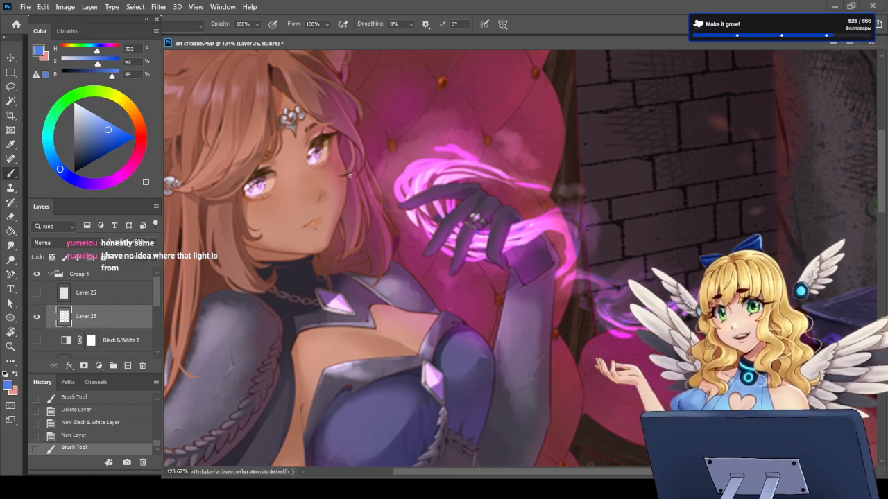
{"action": "left_click_drag", "start_coordinate": [369, 183], "coordinate": [392, 258]}
{"action": "key", "text": "ctrl+z"}
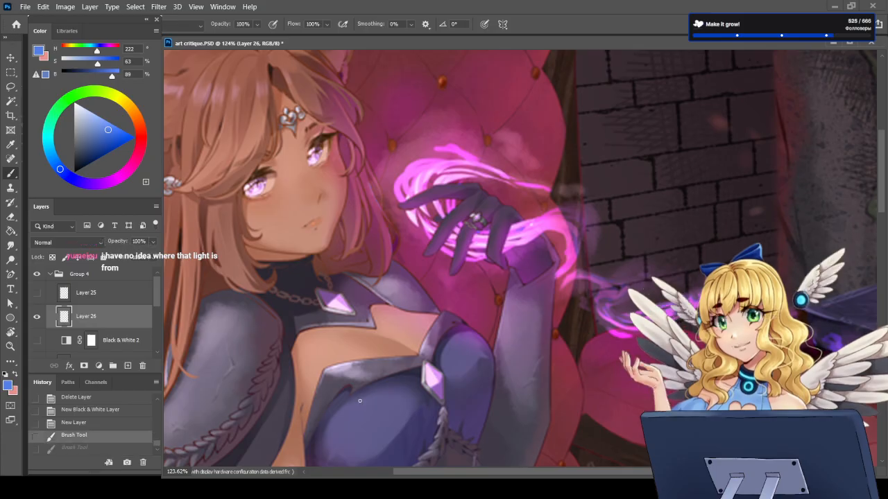
{"action": "key", "text": "ctrl+shift+z"}
{"action": "key", "text": "ctrl+z"}
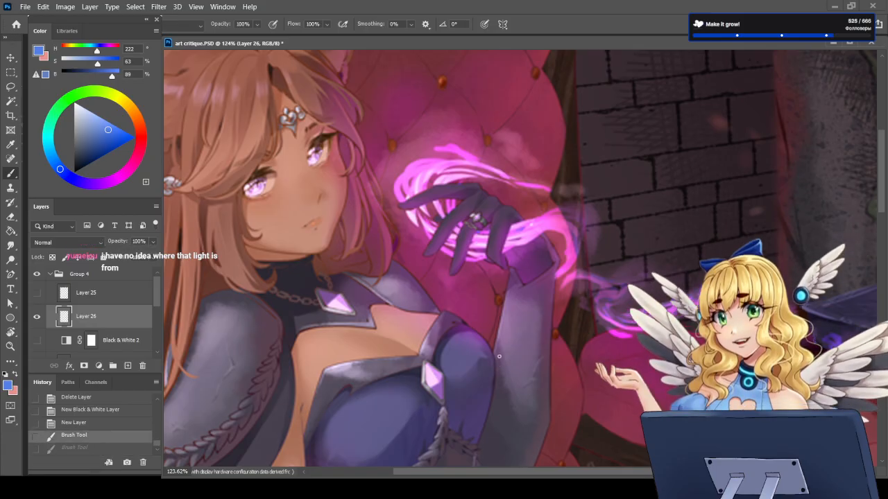
Step: Delete Layer 26 with the arrow annotation and review the illustration
{"action": "scroll", "coordinate": [493, 359], "scroll_direction": "down", "scroll_amount": 6}
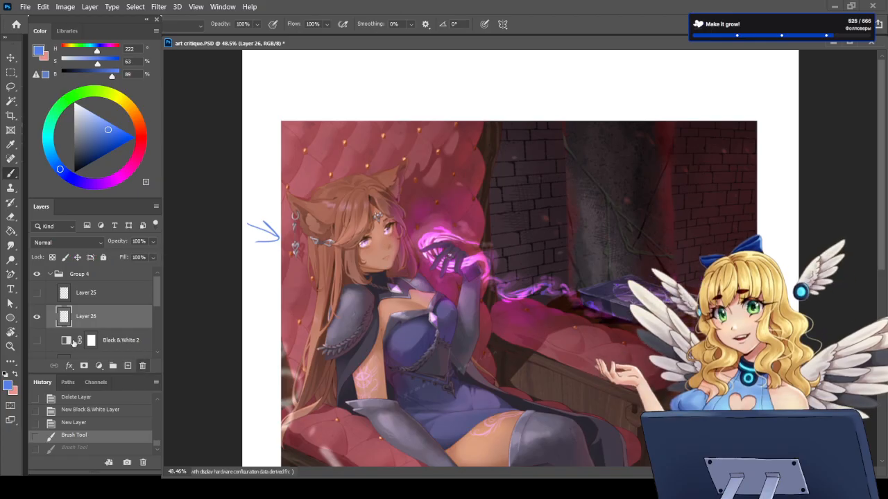
{"action": "key", "text": "Delete"}
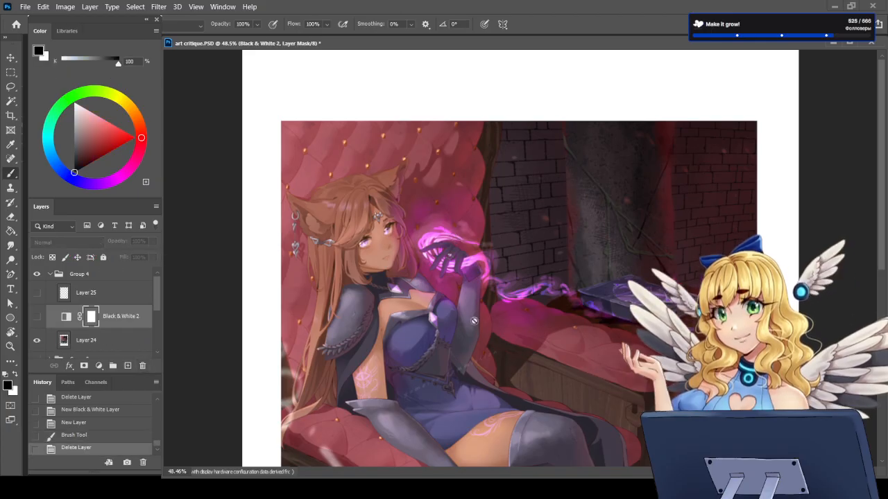
{"action": "scroll", "coordinate": [461, 235], "scroll_direction": "down", "scroll_amount": 2}
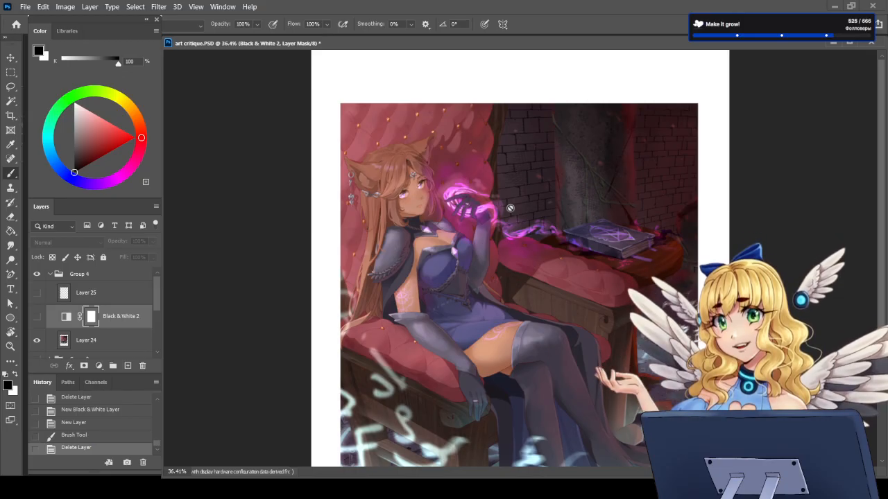
Step: Add a new layer above Black & White 2 and circle the glowing hand and its magic trail in blue, undoing the stray seat stroke
{"action": "left_click", "coordinate": [128, 365]}
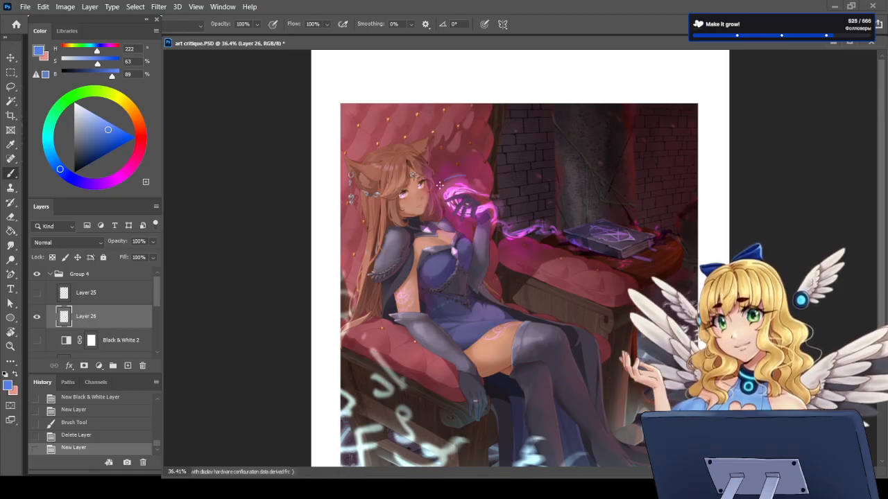
{"action": "mouse_move", "coordinate": [438, 185]}
{"action": "left_mouse_down"}
{"action": "mouse_move", "coordinate": [516, 255]}
{"action": "mouse_move", "coordinate": [547, 244]}
{"action": "mouse_move", "coordinate": [551, 220]}
{"action": "mouse_move", "coordinate": [499, 182]}
{"action": "mouse_move", "coordinate": [469, 171]}
{"action": "mouse_move", "coordinate": [438, 199]}
{"action": "left_mouse_up"}
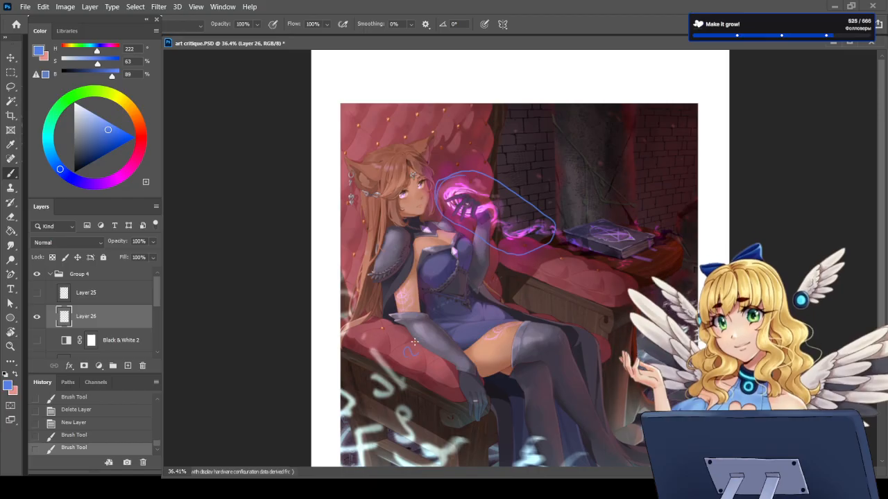
{"action": "key", "text": "ctrl+z"}
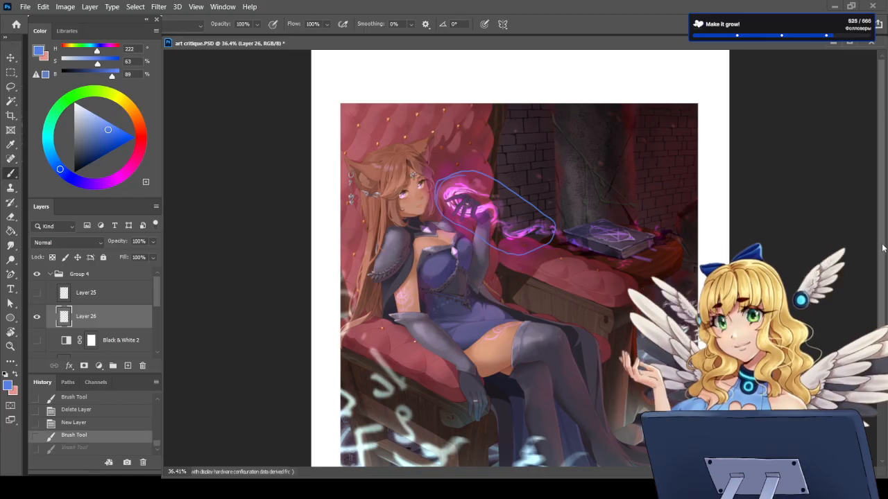
Step: Circle the glowing rune in front of the character's lower legs in blue, redraw the loop smaller, and undo it
{"action": "left_click_drag", "start_coordinate": [883, 248], "coordinate": [882, 297]}
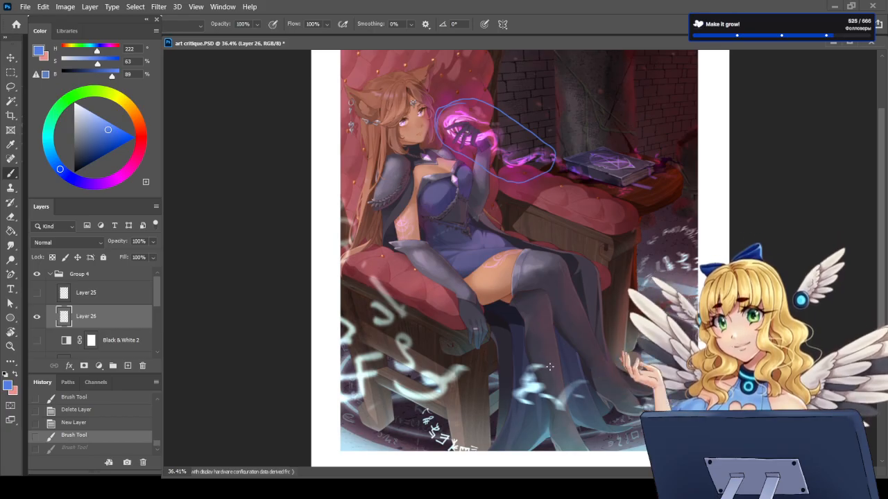
{"action": "mouse_move", "coordinate": [535, 357]}
{"action": "left_mouse_down"}
{"action": "mouse_move", "coordinate": [504, 381]}
{"action": "mouse_move", "coordinate": [507, 413]}
{"action": "mouse_move", "coordinate": [566, 441]}
{"action": "left_mouse_up"}
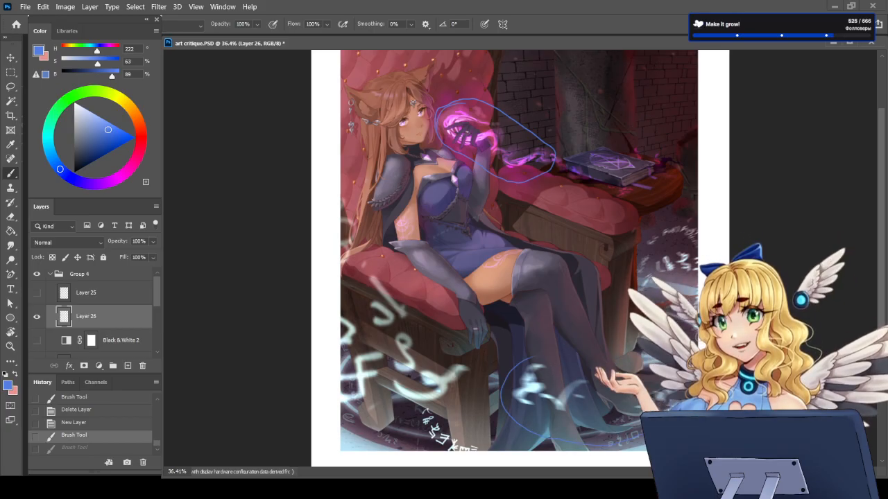
{"action": "mouse_move", "coordinate": [614, 362]}
{"action": "left_mouse_down"}
{"action": "mouse_move", "coordinate": [534, 357]}
{"action": "mouse_move", "coordinate": [506, 388]}
{"action": "mouse_move", "coordinate": [507, 403]}
{"action": "left_mouse_up"}
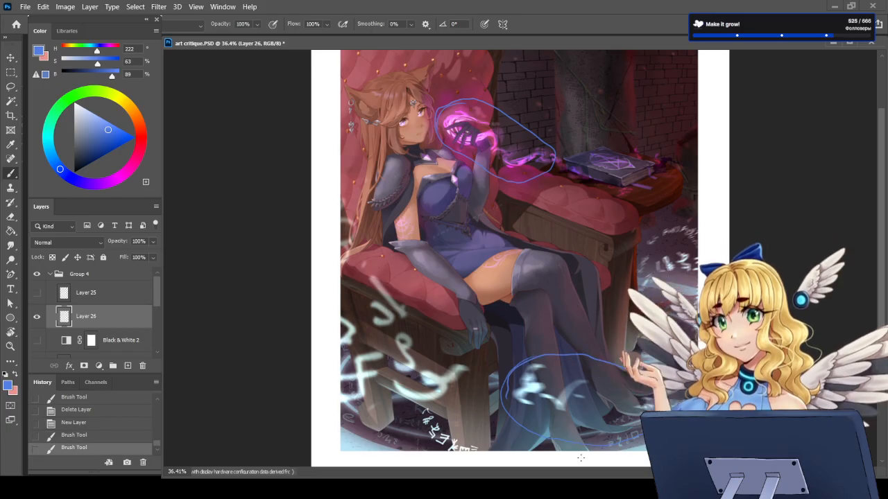
{"action": "key", "text": "ctrl+z"}
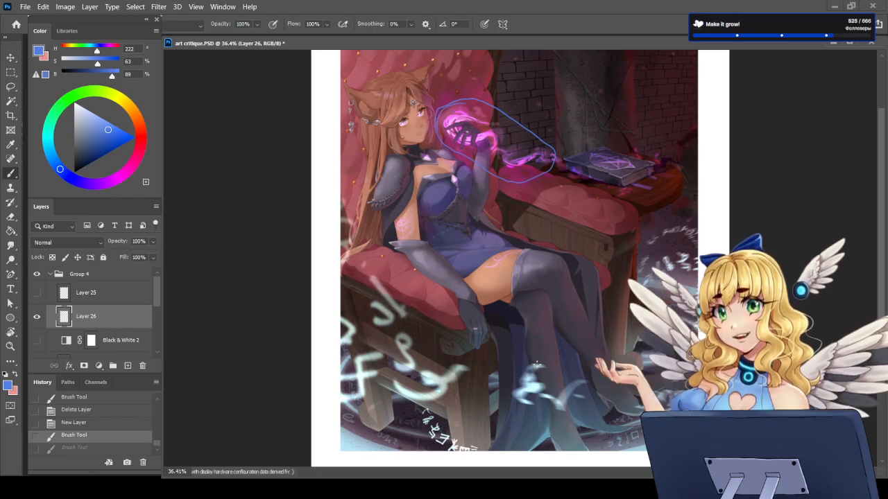
{"action": "mouse_move", "coordinate": [532, 359]}
{"action": "left_mouse_down"}
{"action": "mouse_move", "coordinate": [521, 421]}
{"action": "mouse_move", "coordinate": [573, 413]}
{"action": "left_mouse_up"}
{"action": "left_click_drag", "start_coordinate": [587, 367], "coordinate": [528, 360]}
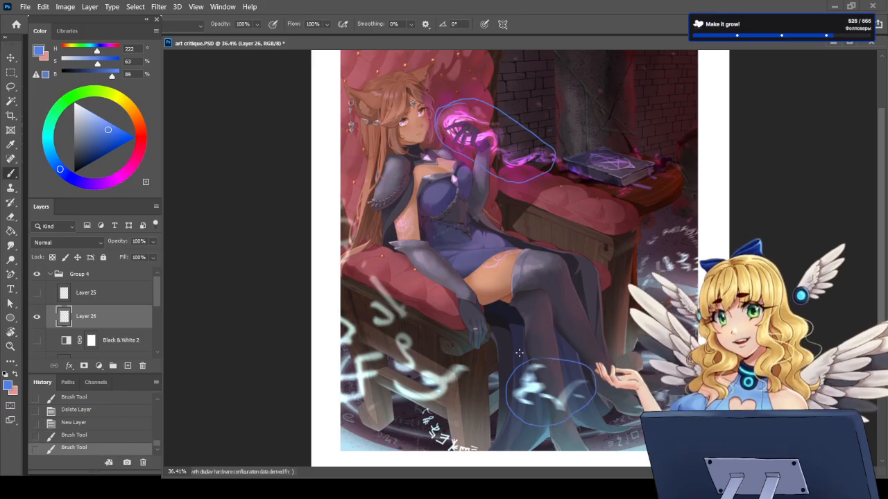
{"action": "key", "text": "ctrl+z"}
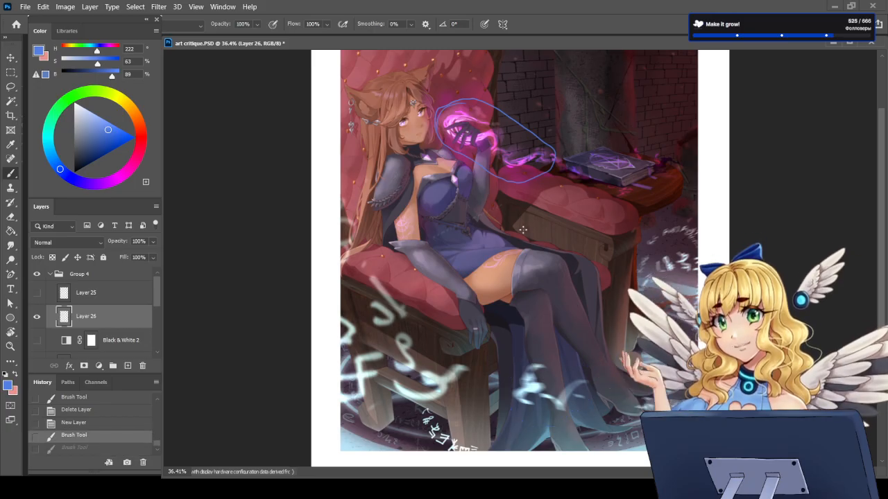
Step: Delete Layer 26 with the blue outline around the hand's magic
{"action": "scroll", "coordinate": [504, 310], "scroll_direction": "down", "scroll_amount": 3}
{"action": "scroll", "coordinate": [476, 124], "scroll_direction": "up", "scroll_amount": 3}
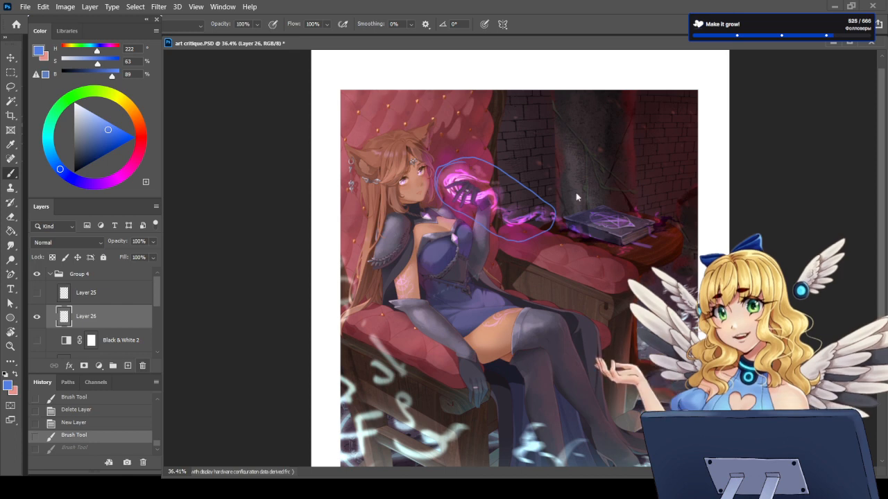
{"action": "key", "text": "Delete"}
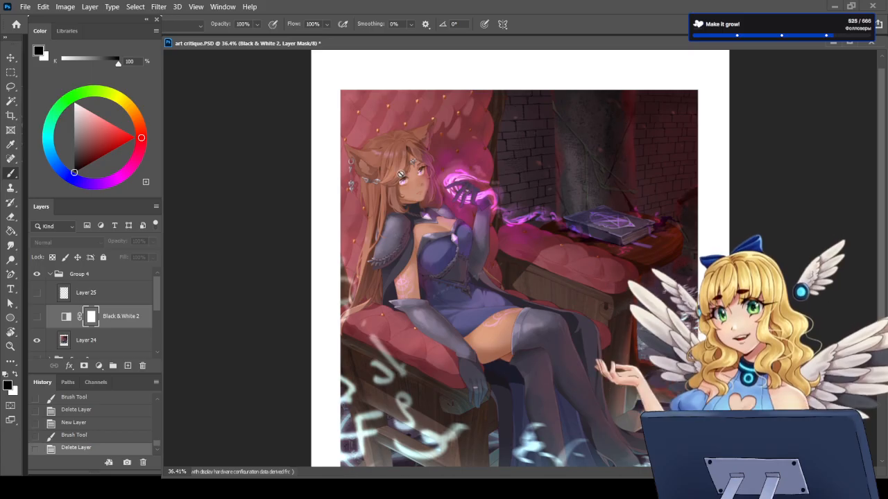
Step: Add a new Overlay layer above Black & White 2 and sample the hand magic's pink, lightening it to about 39% saturation
{"action": "scroll", "coordinate": [381, 144], "scroll_direction": "up", "scroll_amount": 2}
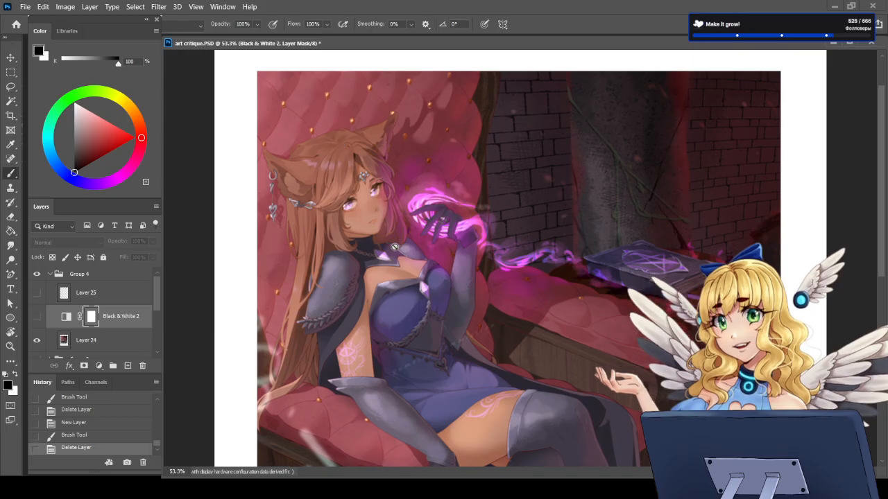
{"action": "scroll", "coordinate": [324, 131], "scroll_direction": "up", "scroll_amount": 1}
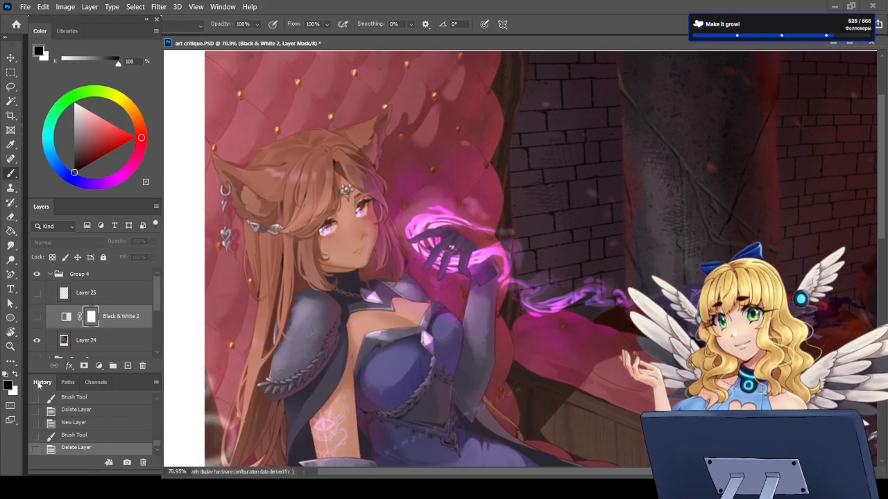
{"action": "left_click", "coordinate": [128, 366]}
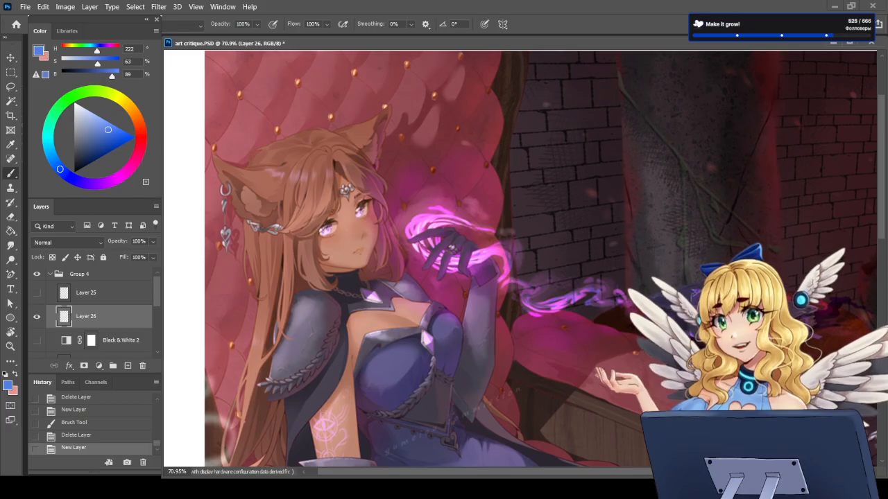
{"action": "left_click", "coordinate": [10, 144]}
{"action": "left_click", "coordinate": [423, 214]}
{"action": "key", "text": "b"}
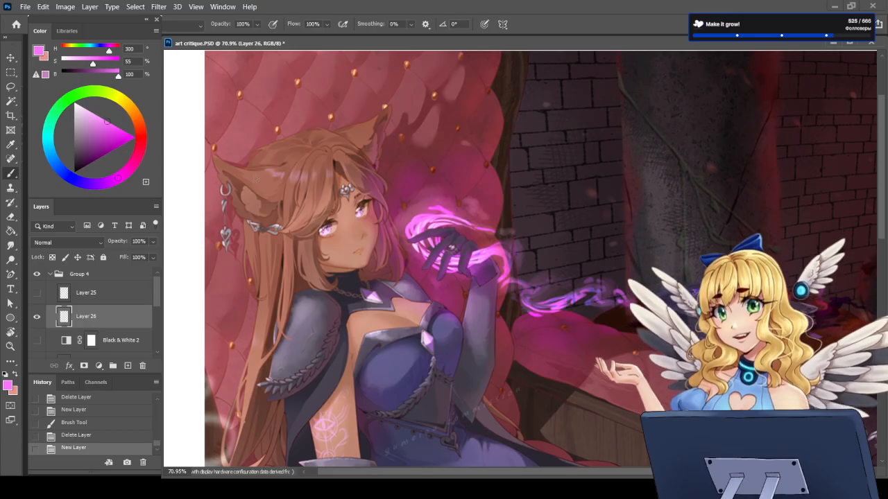
{"action": "left_click_drag", "start_coordinate": [105, 121], "coordinate": [98, 116]}
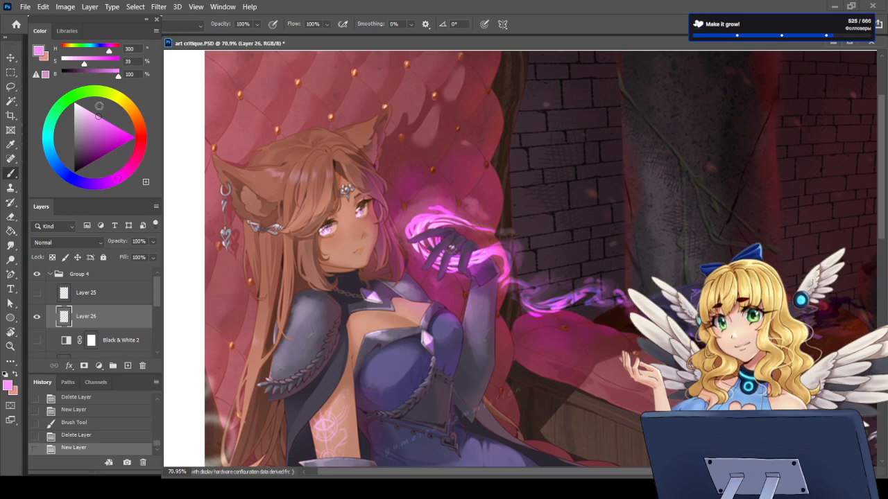
{"action": "left_click", "coordinate": [82, 241]}
{"action": "left_click", "coordinate": [48, 284]}
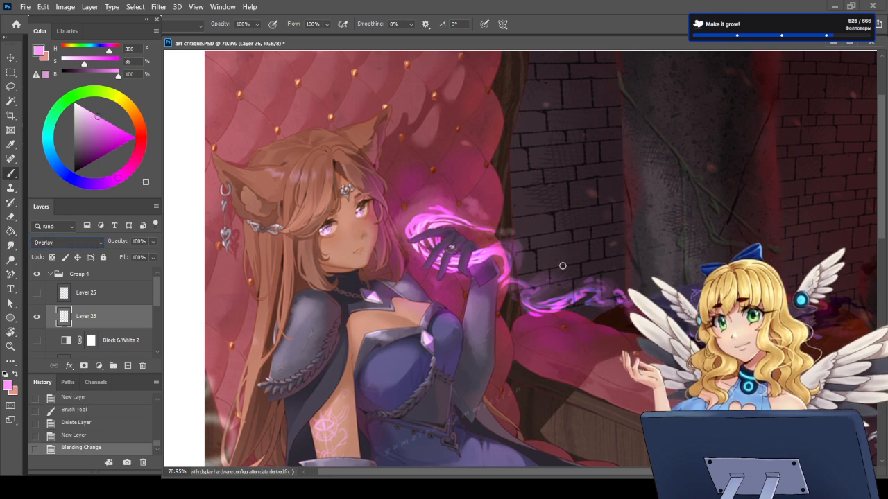
Step: Paint pink rim light along the hair strands and fringe facing the glowing hand
{"action": "left_click_drag", "start_coordinate": [386, 220], "coordinate": [401, 269]}
{"action": "left_click_drag", "start_coordinate": [382, 218], "coordinate": [382, 264]}
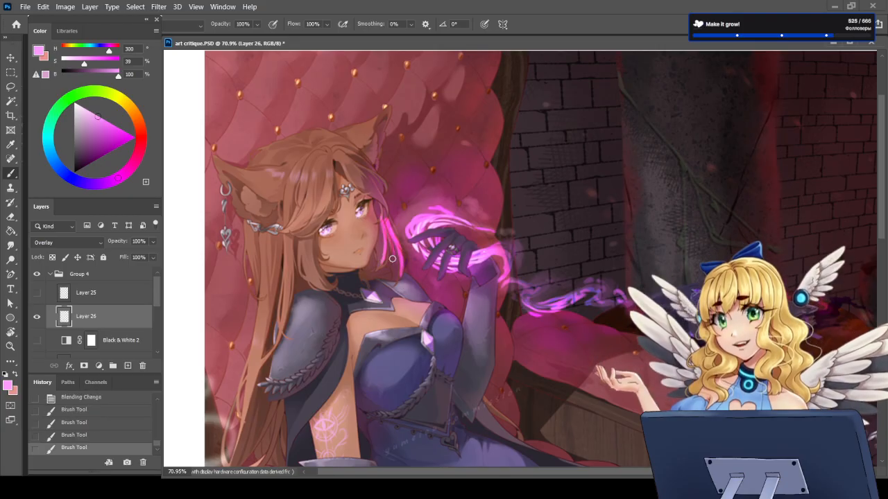
{"action": "left_click_drag", "start_coordinate": [378, 196], "coordinate": [385, 225]}
{"action": "left_click_drag", "start_coordinate": [381, 195], "coordinate": [356, 166]}
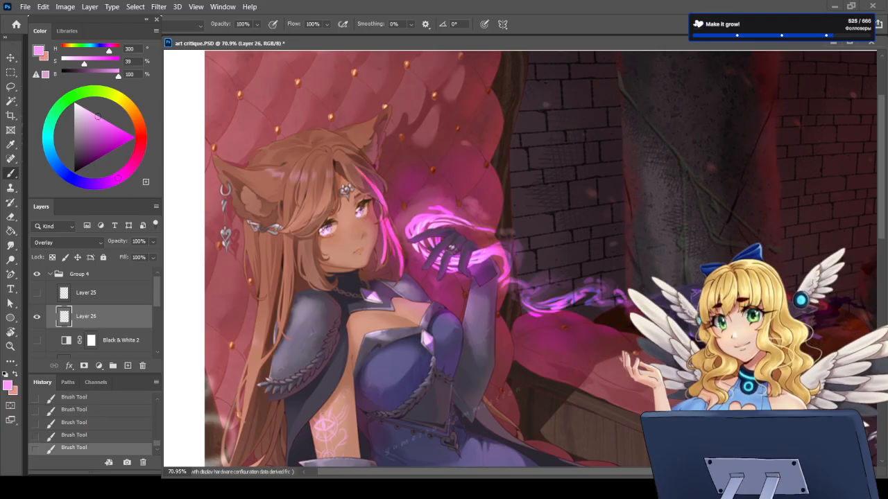
{"action": "mouse_move", "coordinate": [379, 201]}
{"action": "left_mouse_down"}
{"action": "mouse_move", "coordinate": [365, 183]}
{"action": "mouse_move", "coordinate": [367, 164]}
{"action": "mouse_move", "coordinate": [383, 192]}
{"action": "mouse_move", "coordinate": [381, 216]}
{"action": "left_mouse_up"}
{"action": "left_click_drag", "start_coordinate": [369, 163], "coordinate": [356, 154]}
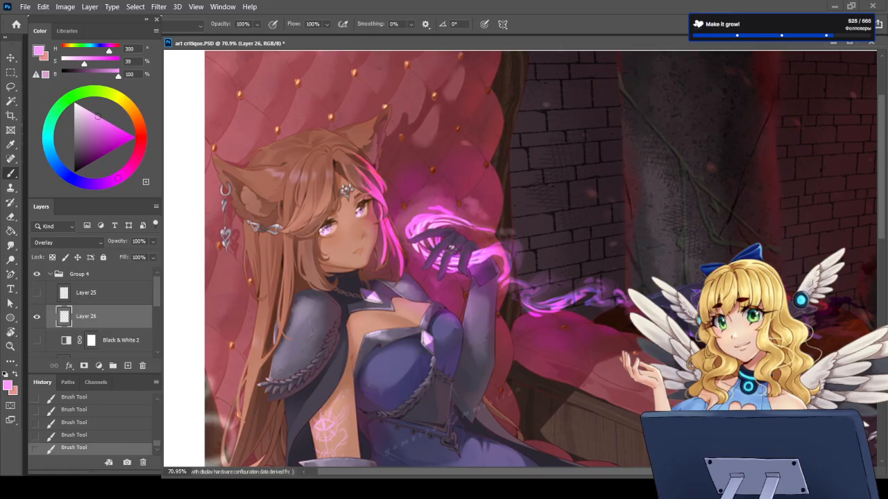
Step: Set Layer 26's blend mode to Color Dodge and lower its fill to 55%
{"action": "left_click", "coordinate": [84, 238]}
{"action": "left_click", "coordinate": [80, 240]}
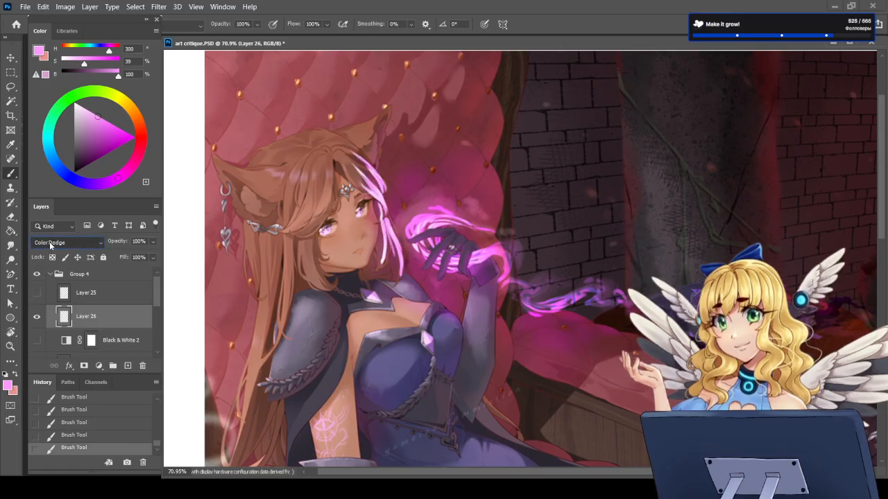
{"action": "left_click", "coordinate": [50, 243]}
{"action": "left_click", "coordinate": [152, 258]}
{"action": "left_click_drag", "start_coordinate": [153, 268], "coordinate": [135, 269]}
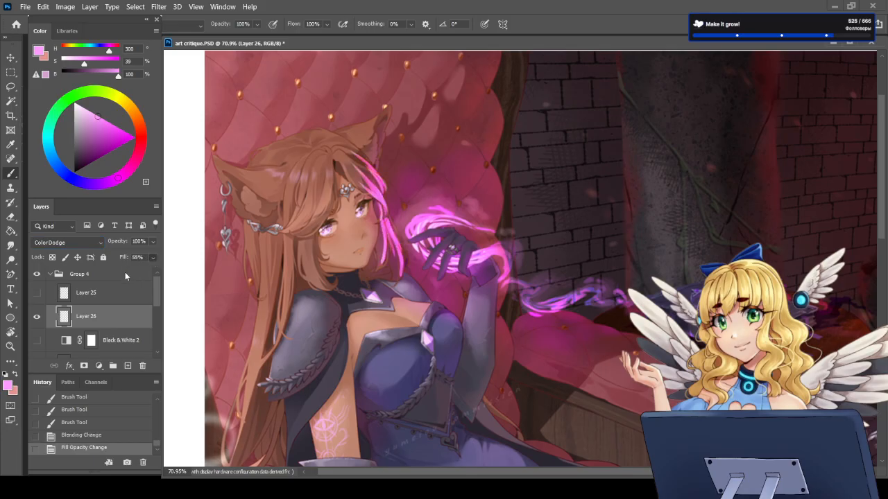
Step: Extend the pink glow over the hair strands, cheek edge and jaw on the side facing the magic
{"action": "left_click_drag", "start_coordinate": [379, 216], "coordinate": [403, 270]}
{"action": "left_click_drag", "start_coordinate": [386, 231], "coordinate": [383, 268]}
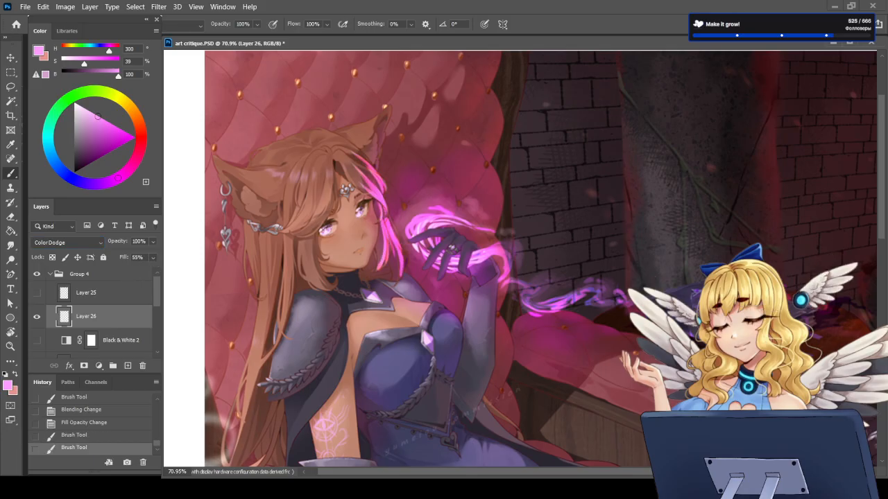
{"action": "left_click_drag", "start_coordinate": [386, 236], "coordinate": [381, 265]}
{"action": "left_click_drag", "start_coordinate": [369, 198], "coordinate": [378, 224]}
{"action": "mouse_move", "coordinate": [371, 204]}
{"action": "left_mouse_down"}
{"action": "mouse_move", "coordinate": [374, 253]}
{"action": "mouse_move", "coordinate": [365, 264]}
{"action": "left_mouse_up"}
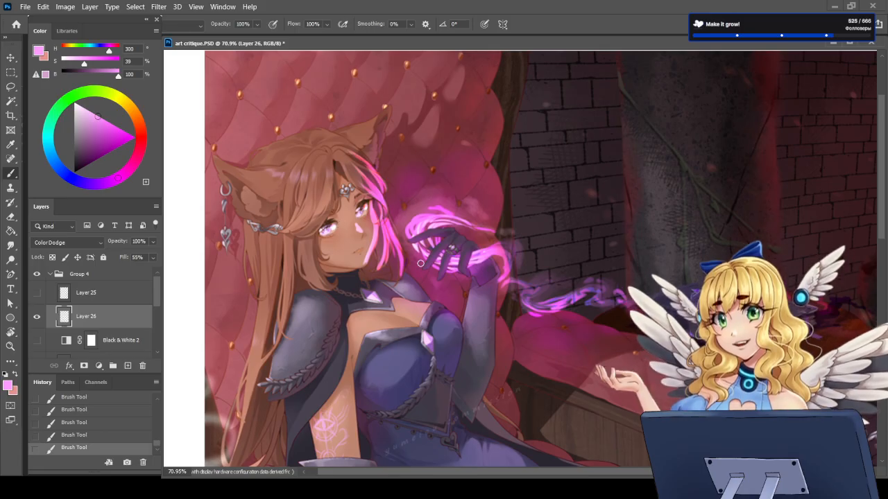
Step: Add a new Multiply layer above Layer 26 and darken the salmon colour to 58% brightness
{"action": "left_click", "coordinate": [16, 376]}
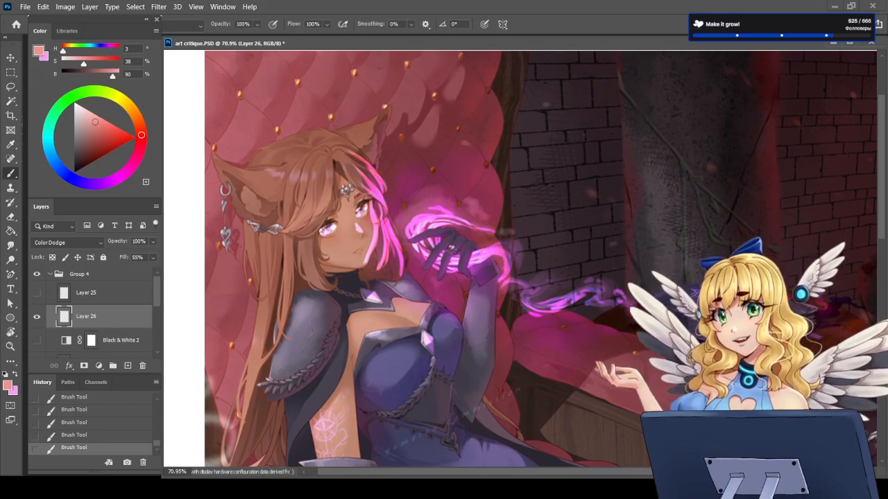
{"action": "left_click", "coordinate": [127, 365]}
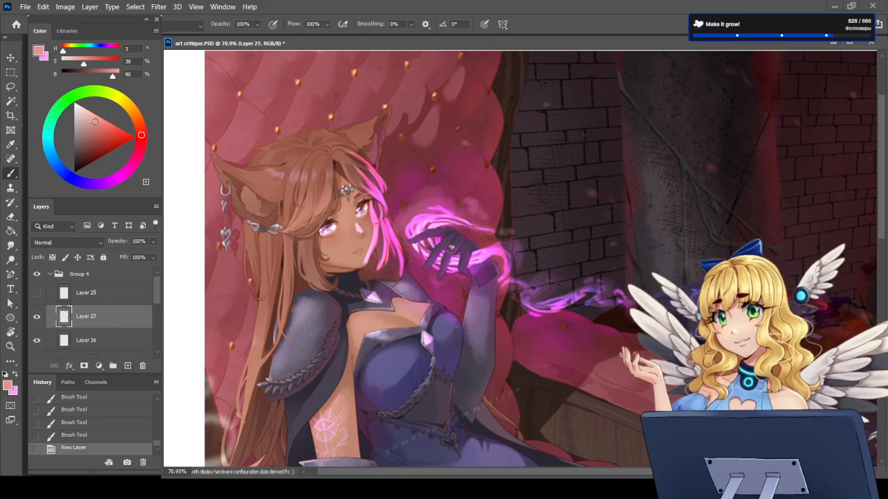
{"action": "left_click_drag", "start_coordinate": [95, 128], "coordinate": [88, 140]}
{"action": "scroll", "coordinate": [58, 242], "scroll_direction": "down", "scroll_amount": 3}
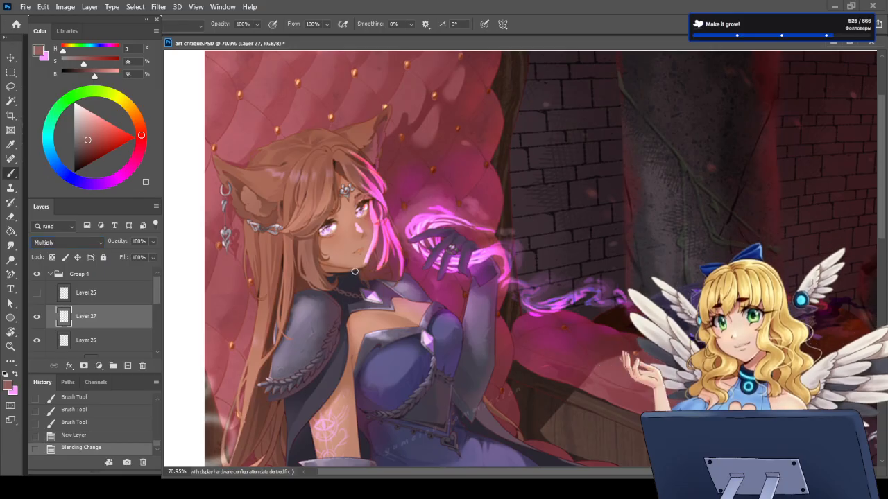
Step: Paint shadows under the chin, on the forehead beneath the fringe and in the hair beside the neck
{"action": "mouse_move", "coordinate": [353, 274]}
{"action": "left_mouse_down"}
{"action": "mouse_move", "coordinate": [339, 291]}
{"action": "mouse_move", "coordinate": [350, 270]}
{"action": "mouse_move", "coordinate": [319, 265]}
{"action": "mouse_move", "coordinate": [339, 279]}
{"action": "mouse_move", "coordinate": [330, 281]}
{"action": "mouse_move", "coordinate": [334, 272]}
{"action": "left_mouse_up"}
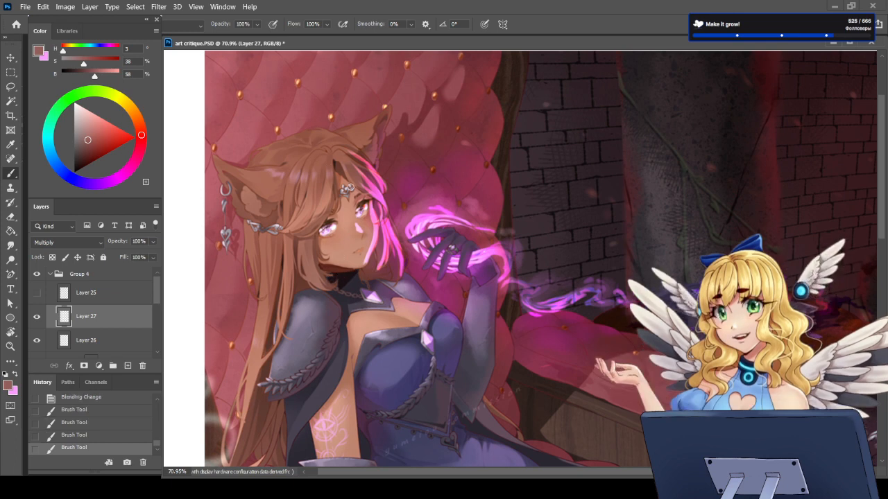
{"action": "left_click_drag", "start_coordinate": [336, 164], "coordinate": [351, 191]}
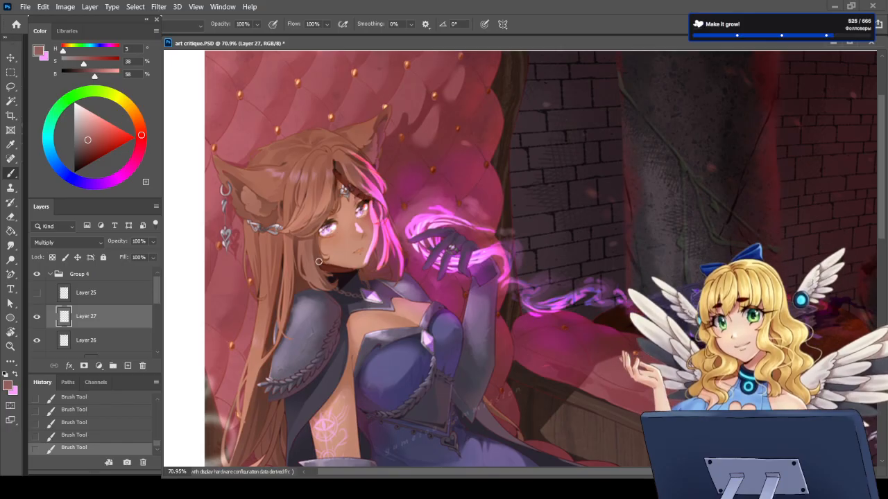
{"action": "left_click_drag", "start_coordinate": [305, 265], "coordinate": [305, 281]}
{"action": "mouse_move", "coordinate": [302, 247]}
{"action": "left_mouse_down"}
{"action": "mouse_move", "coordinate": [318, 287]}
{"action": "mouse_move", "coordinate": [301, 274]}
{"action": "mouse_move", "coordinate": [305, 285]}
{"action": "left_mouse_up"}
{"action": "mouse_move", "coordinate": [310, 258]}
{"action": "left_mouse_down"}
{"action": "mouse_move", "coordinate": [311, 281]}
{"action": "mouse_move", "coordinate": [324, 286]}
{"action": "left_mouse_up"}
Step: Return to the light pink on Layer 26 and add more rim light to the hair locks framing the face
{"action": "key", "text": "x"}
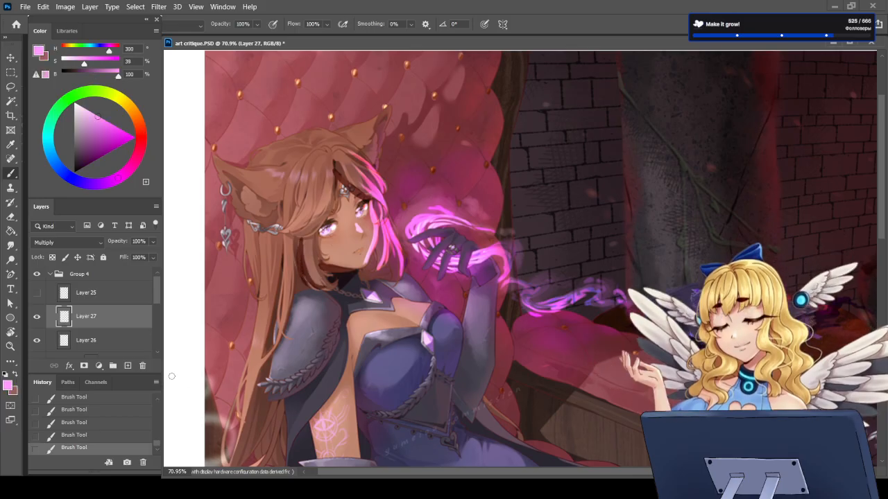
{"action": "left_click", "coordinate": [80, 333]}
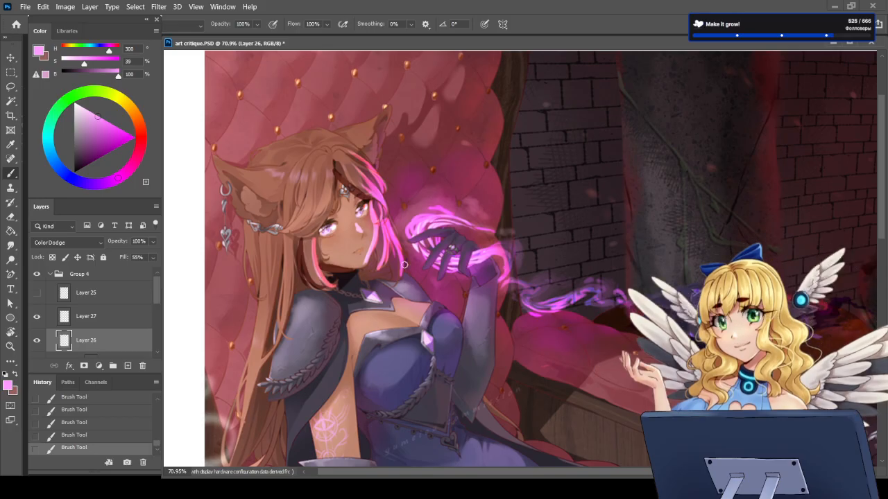
{"action": "left_click_drag", "start_coordinate": [411, 255], "coordinate": [389, 273]}
{"action": "scroll", "coordinate": [364, 168], "scroll_direction": "up", "scroll_amount": 7}
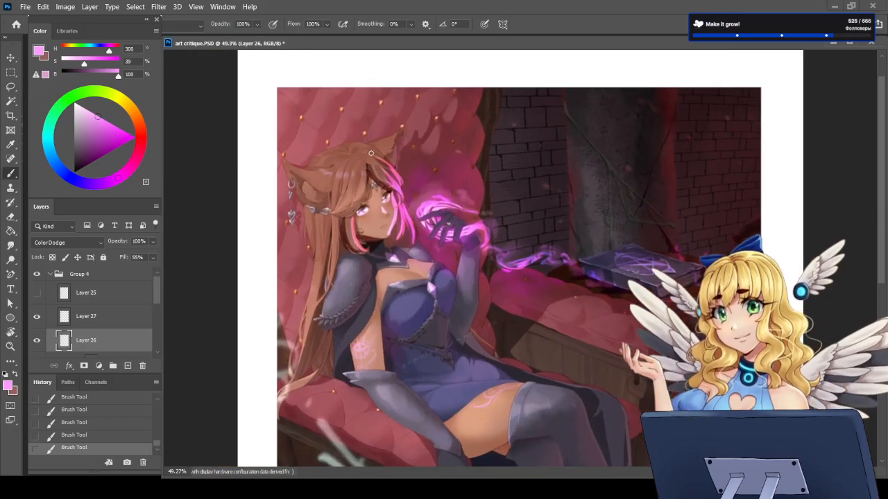
{"action": "scroll", "coordinate": [336, 167], "scroll_direction": "up", "scroll_amount": 1}
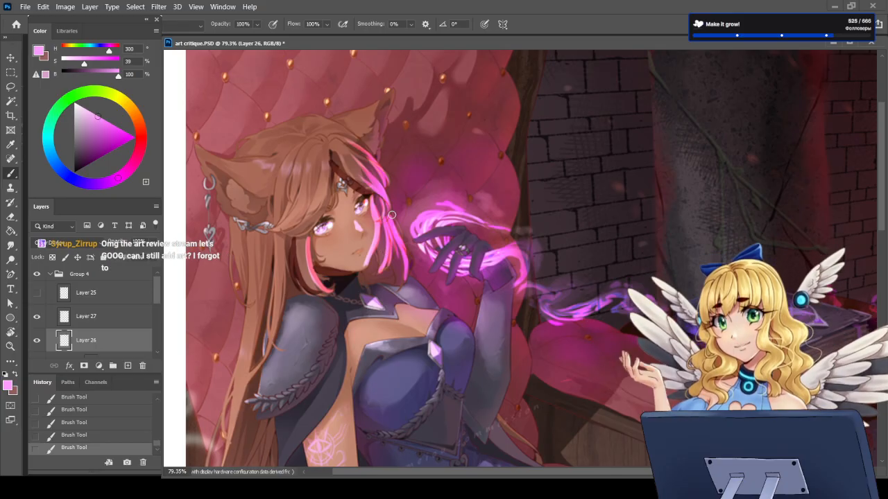
Step: Hide Layer 26 and Layer 27, toggling Layer 27 to compare the face with and without the shadows
{"action": "scroll", "coordinate": [359, 226], "scroll_direction": "down", "scroll_amount": 2}
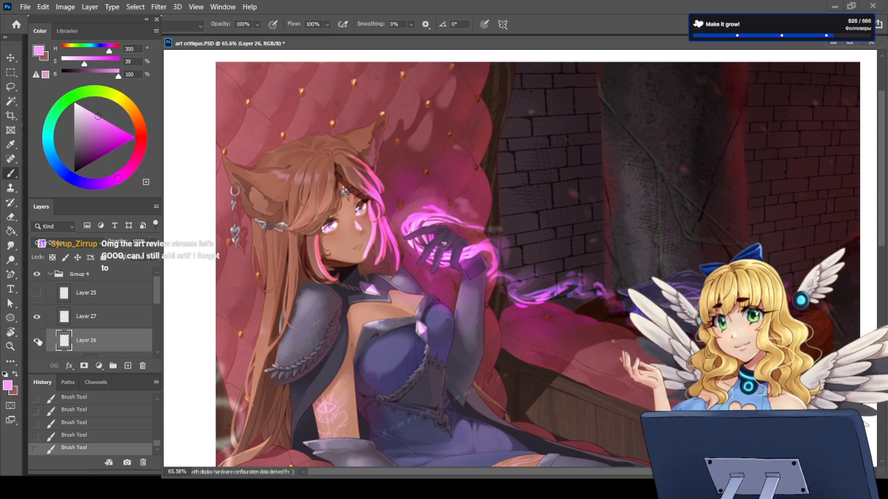
{"action": "left_click", "coordinate": [37, 341]}
{"action": "left_click", "coordinate": [37, 318]}
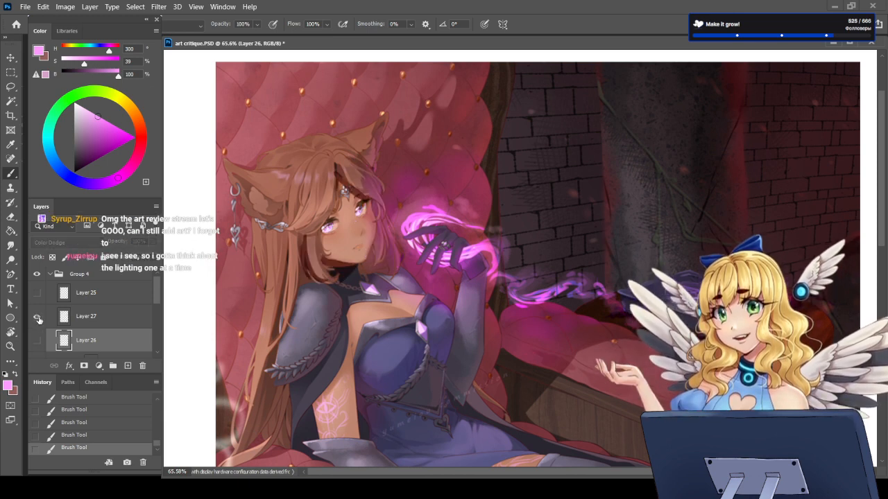
{"action": "left_click", "coordinate": [39, 319]}
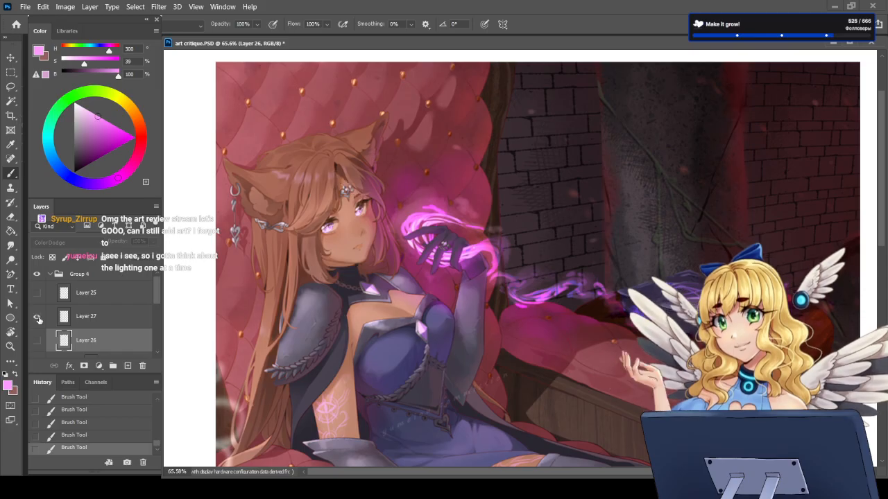
{"action": "left_click", "coordinate": [35, 319]}
Step: Add a new layer above Layer 27 and choose a light cyan with hue 187, saturation 54% and brightness 100%
{"action": "left_click", "coordinate": [96, 323]}
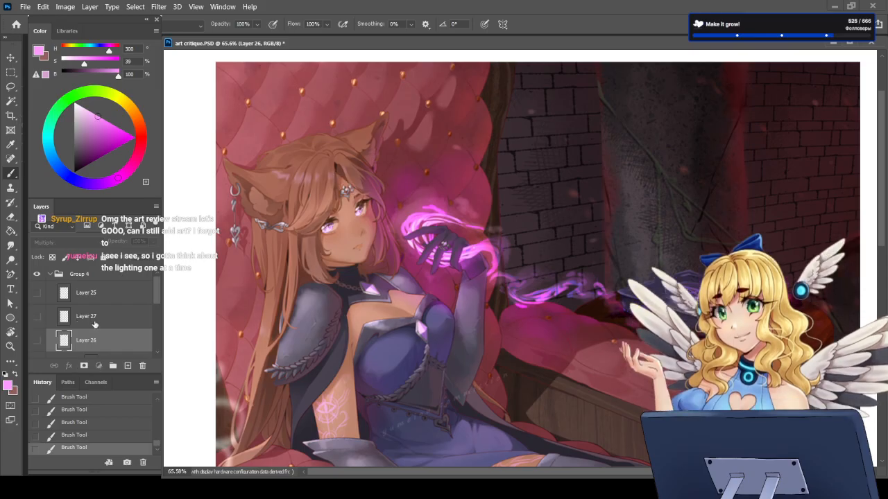
{"action": "left_click", "coordinate": [128, 365]}
{"action": "scroll", "coordinate": [411, 324], "scroll_direction": "down", "scroll_amount": 4}
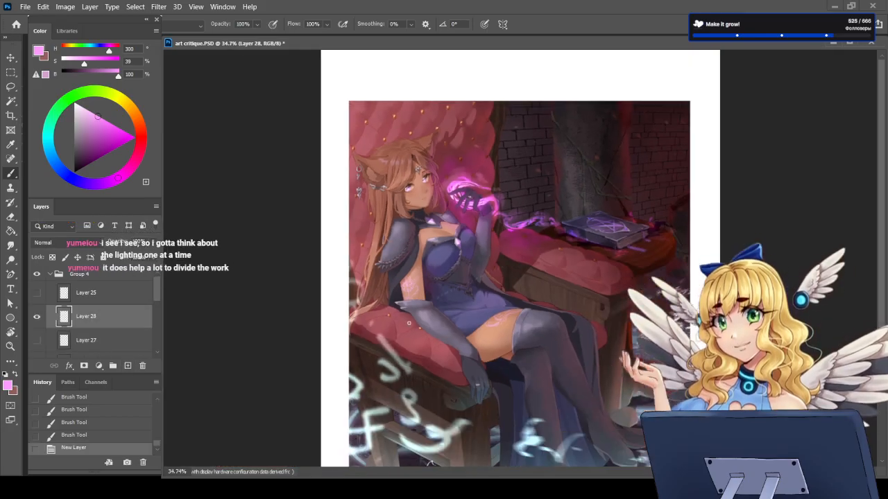
{"action": "scroll", "coordinate": [516, 394], "scroll_direction": "down", "scroll_amount": 1}
{"action": "scroll", "coordinate": [541, 377], "scroll_direction": "up", "scroll_amount": 1}
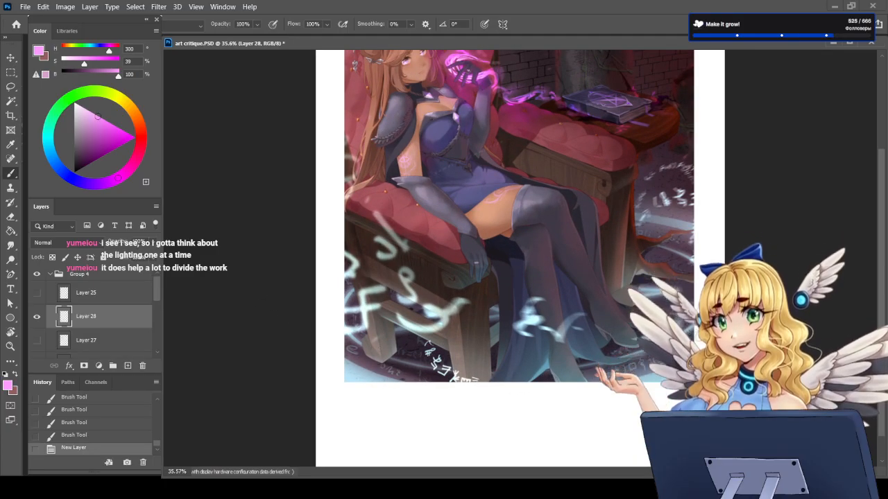
{"action": "scroll", "coordinate": [883, 228], "scroll_direction": "up", "scroll_amount": 2}
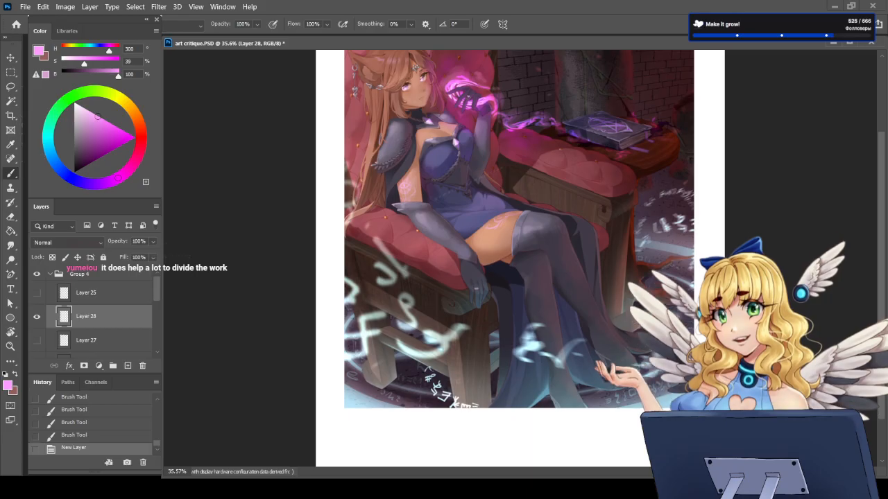
{"action": "left_click", "coordinate": [48, 144]}
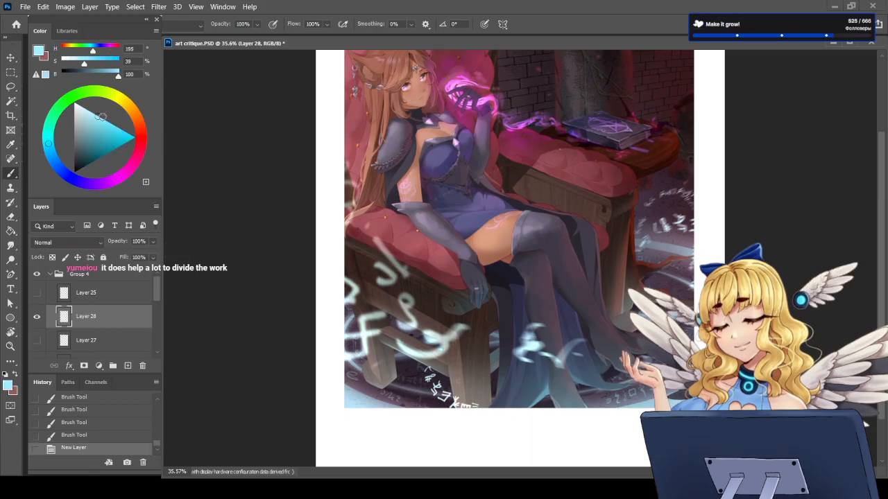
{"action": "left_click_drag", "start_coordinate": [100, 117], "coordinate": [110, 121]}
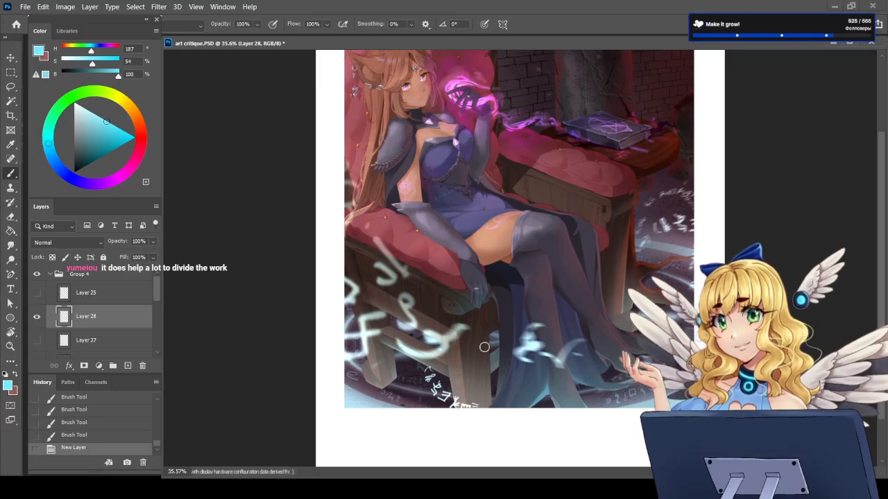
Step: Switch to the soft airbrush preset at the start of the DG brushes group and check its tip settings
{"action": "key", "text": "F5"}
{"action": "left_click", "coordinate": [222, 40]}
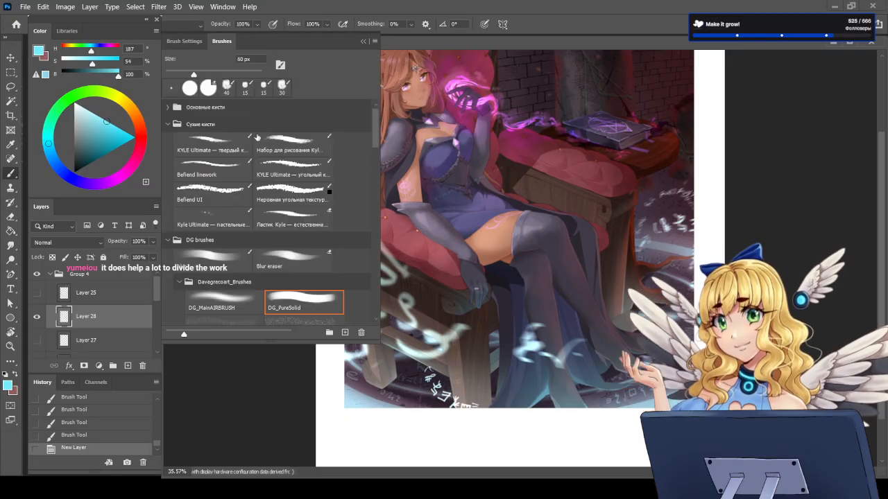
{"action": "left_click", "coordinate": [217, 258]}
{"action": "left_click", "coordinate": [185, 41]}
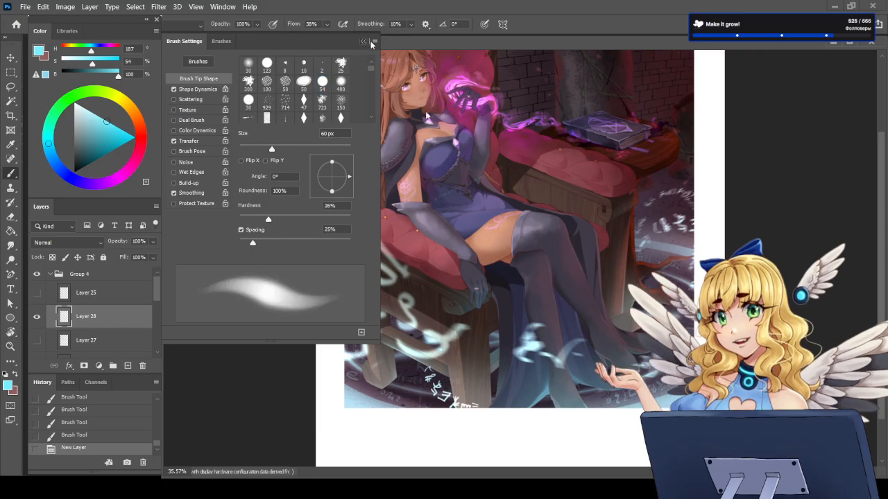
{"action": "key", "text": "F5"}
Step: Enlarge the soft brush and paint light cyan rune glow along the shoe and lower legs on Layer 28
{"action": "key", "text": "bracketright"}
{"action": "key", "text": "bracketright"}
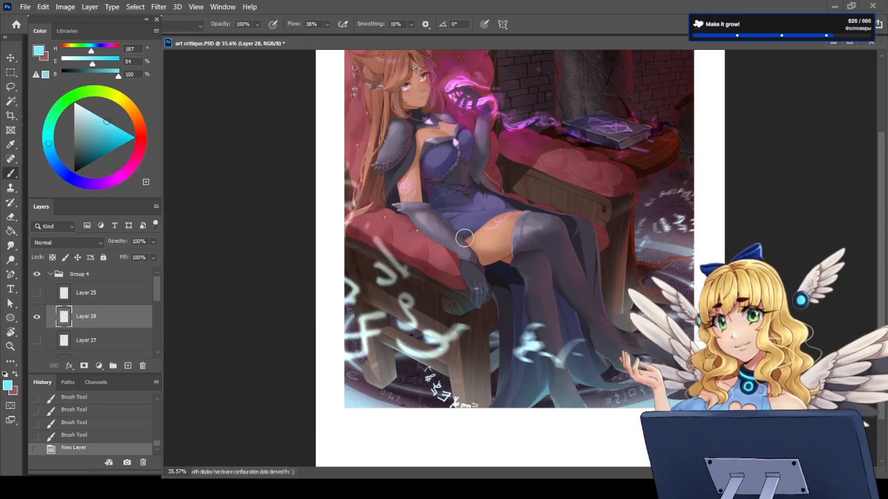
{"action": "left_click", "coordinate": [607, 354]}
{"action": "left_click", "coordinate": [599, 342]}
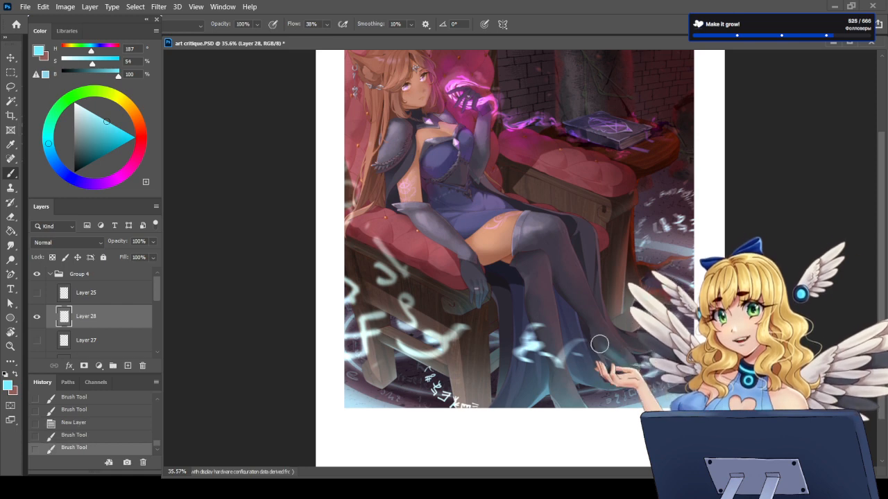
{"action": "mouse_move", "coordinate": [587, 316]}
{"action": "left_mouse_down"}
{"action": "mouse_move", "coordinate": [604, 350]}
{"action": "mouse_move", "coordinate": [599, 338]}
{"action": "left_mouse_up"}
{"action": "left_click_drag", "start_coordinate": [551, 271], "coordinate": [586, 317]}
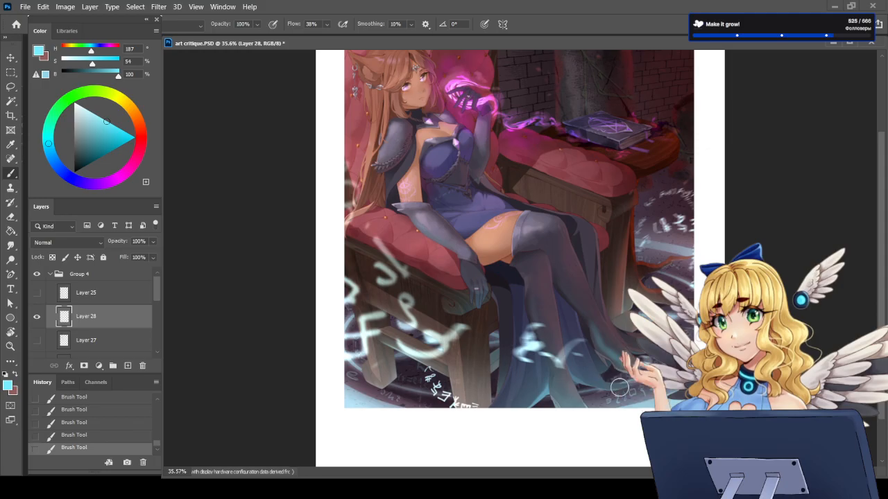
Step: Swap to the muted red, add a new layer between Layer 28 and Layer 27, and set its blending to Multiply
{"action": "key", "text": "x"}
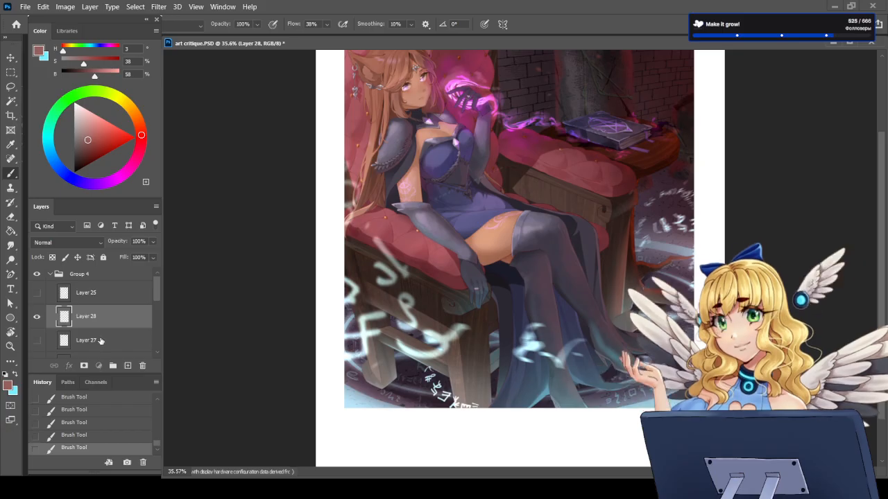
{"action": "left_click", "coordinate": [128, 366], "text": "ctrl"}
{"action": "left_click", "coordinate": [61, 240]}
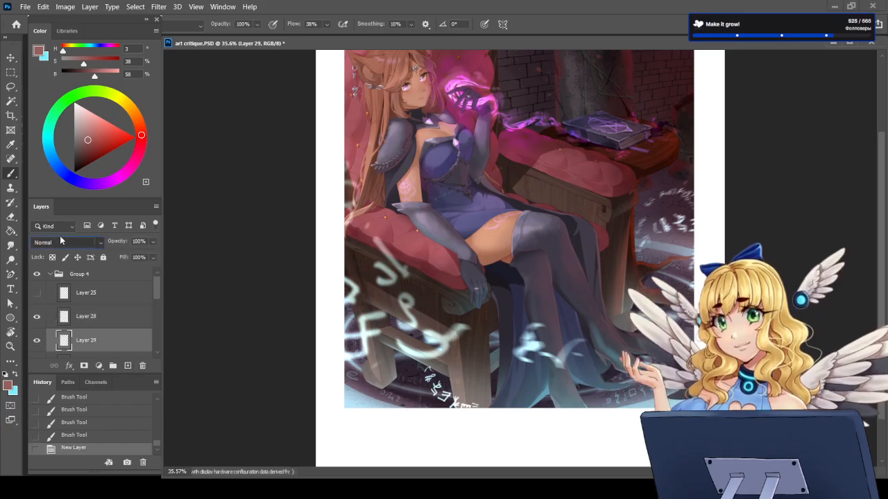
{"action": "left_click", "coordinate": [45, 175]}
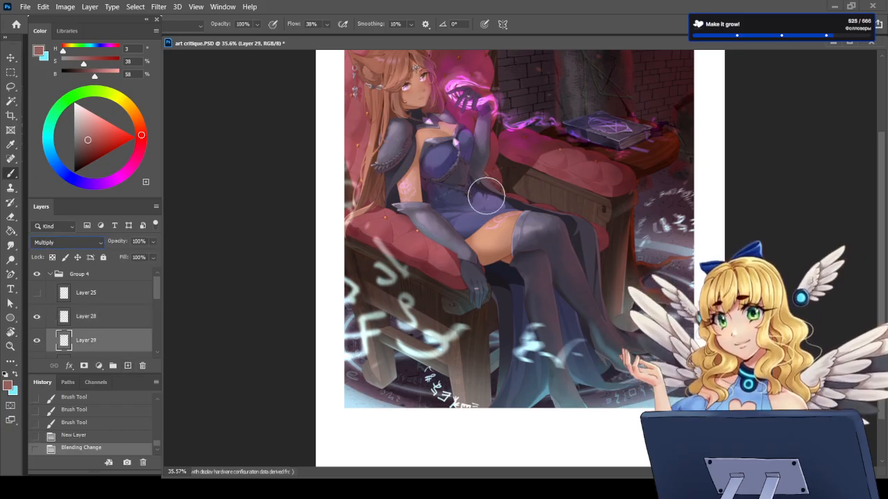
Step: Paint soft muted-red shadows over the hip, skirt drape and crossed legs on Layer 29
{"action": "left_click_drag", "start_coordinate": [478, 191], "coordinate": [532, 215]}
{"action": "mouse_move", "coordinate": [569, 238]}
{"action": "left_mouse_down"}
{"action": "mouse_move", "coordinate": [601, 316]}
{"action": "mouse_move", "coordinate": [595, 311]}
{"action": "left_mouse_up"}
{"action": "mouse_move", "coordinate": [569, 255]}
{"action": "left_mouse_down"}
{"action": "mouse_move", "coordinate": [594, 307]}
{"action": "mouse_move", "coordinate": [578, 342]}
{"action": "left_mouse_up"}
{"action": "left_click_drag", "start_coordinate": [544, 278], "coordinate": [567, 356]}
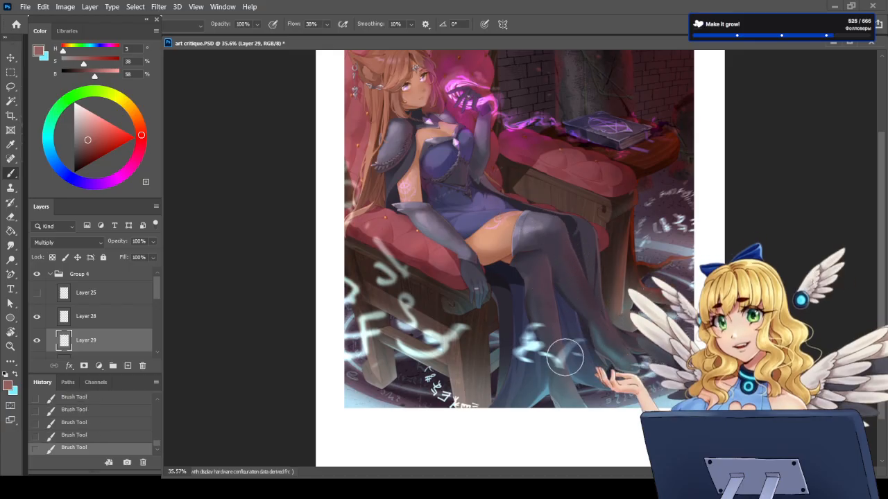
{"action": "left_click_drag", "start_coordinate": [549, 297], "coordinate": [570, 401]}
{"action": "left_click_drag", "start_coordinate": [545, 268], "coordinate": [556, 325]}
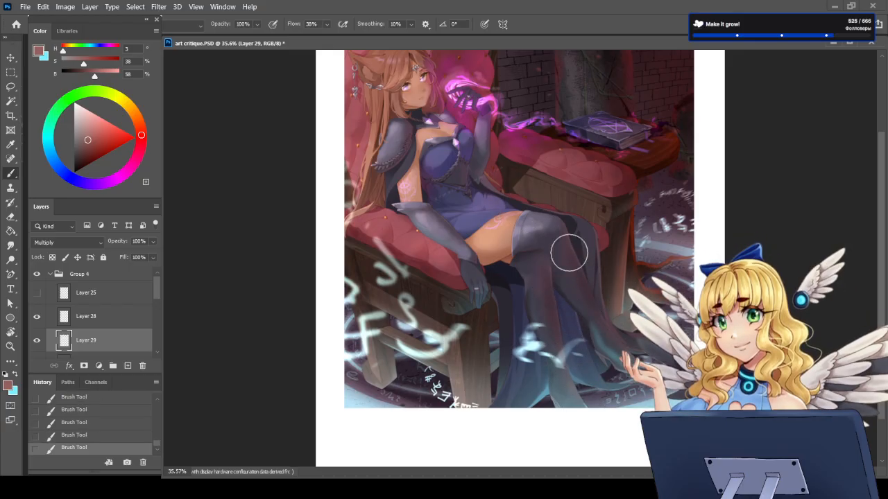
{"action": "left_click_drag", "start_coordinate": [557, 232], "coordinate": [599, 315]}
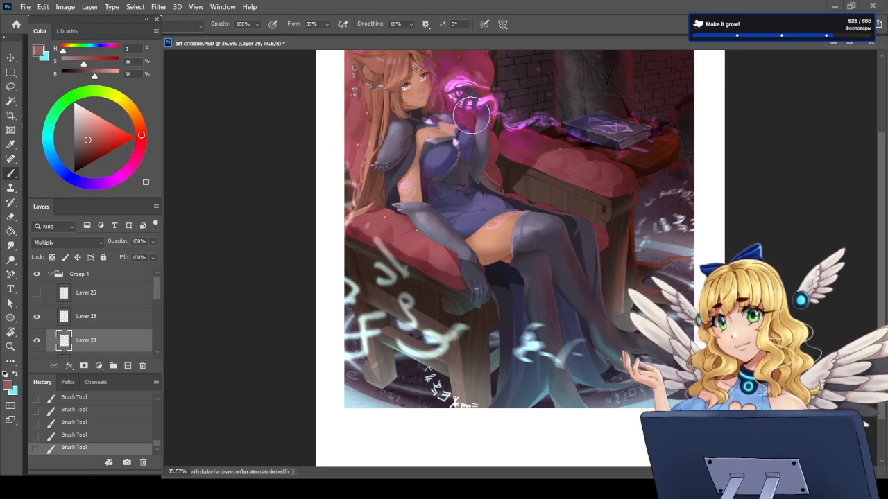
Step: Toggle Layer 28 and Layer 29 to compare the character with and without the cyan glow and the added shadows
{"action": "left_click_drag", "start_coordinate": [884, 209], "coordinate": [885, 121]}
{"action": "scroll", "coordinate": [346, 158], "scroll_direction": "up", "scroll_amount": 8}
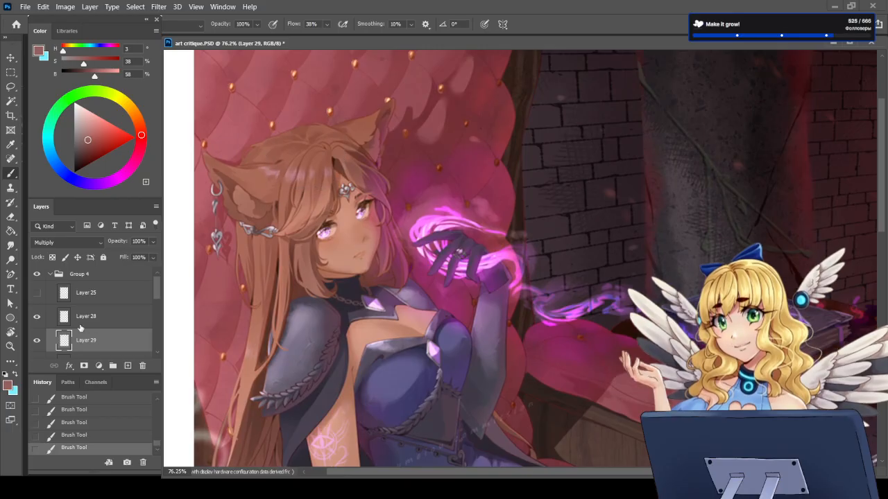
{"action": "scroll", "coordinate": [238, 277], "scroll_direction": "down", "scroll_amount": 8}
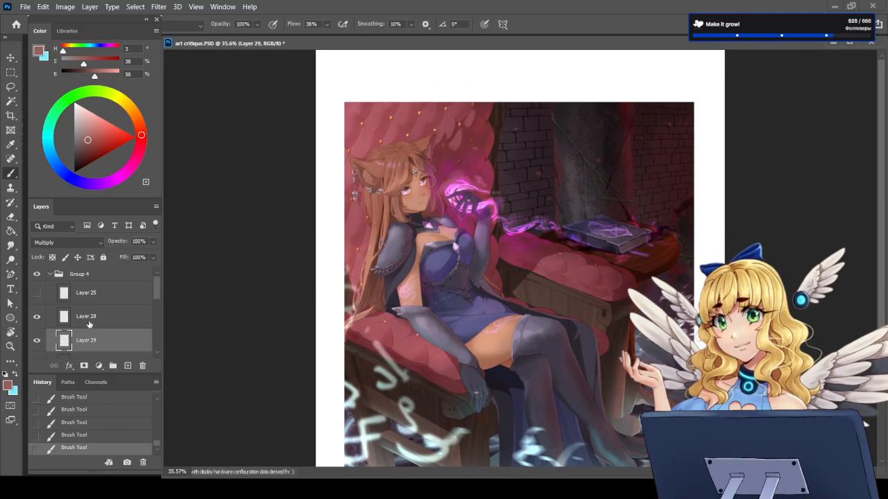
{"action": "left_click", "coordinate": [67, 321]}
{"action": "left_click", "coordinate": [37, 318]}
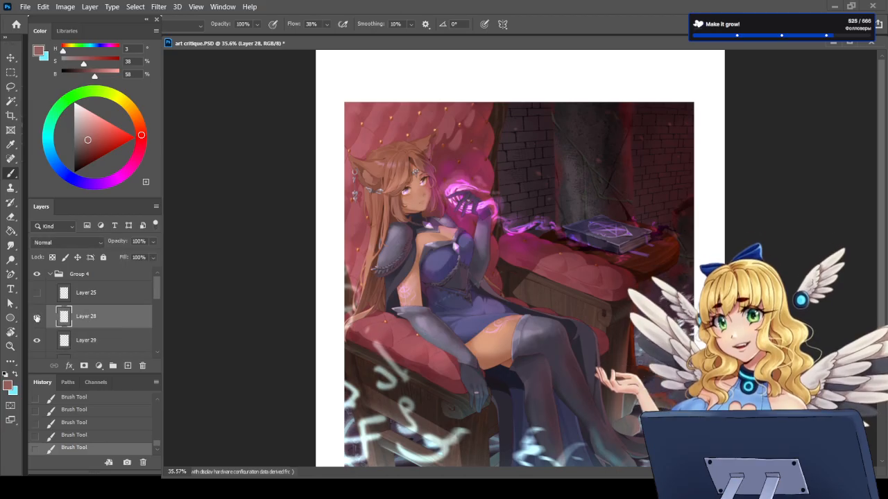
{"action": "left_click", "coordinate": [36, 341]}
{"action": "left_click", "coordinate": [35, 343]}
{"action": "left_click", "coordinate": [36, 343]}
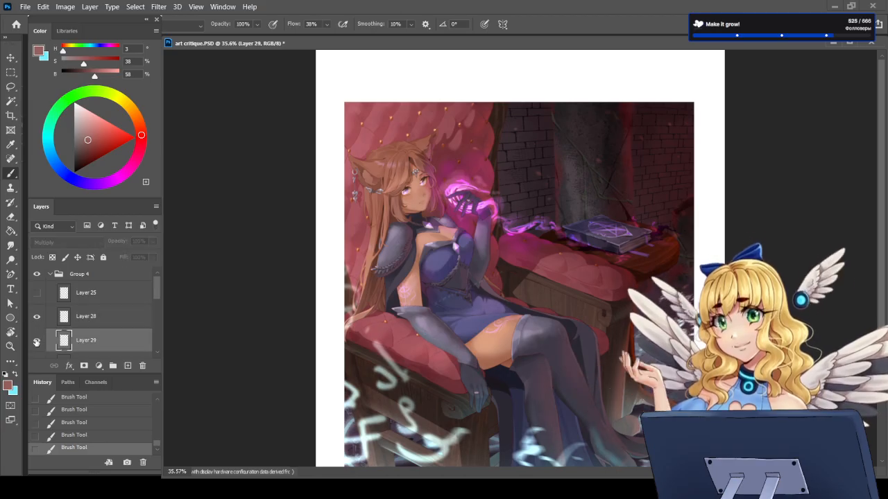
{"action": "scroll", "coordinate": [485, 193], "scroll_direction": "up", "scroll_amount": 5}
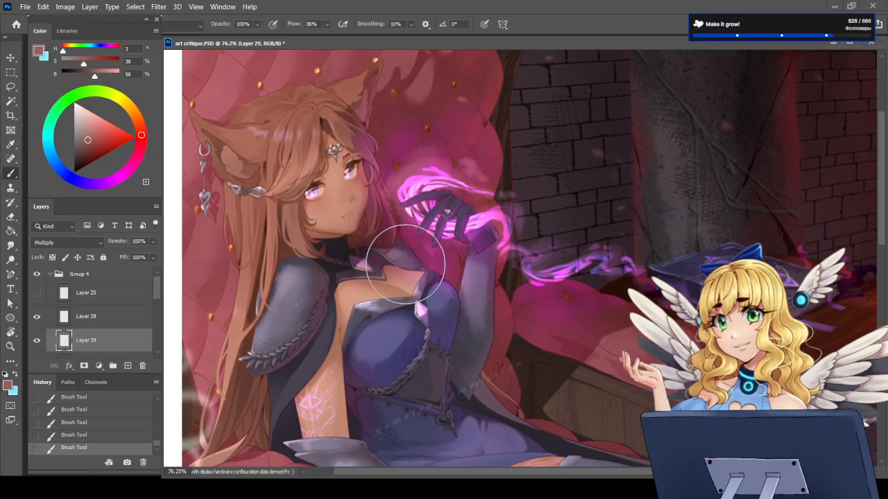
{"action": "scroll", "coordinate": [406, 263], "scroll_direction": "down", "scroll_amount": 3}
{"action": "scroll", "coordinate": [389, 145], "scroll_direction": "up", "scroll_amount": 2}
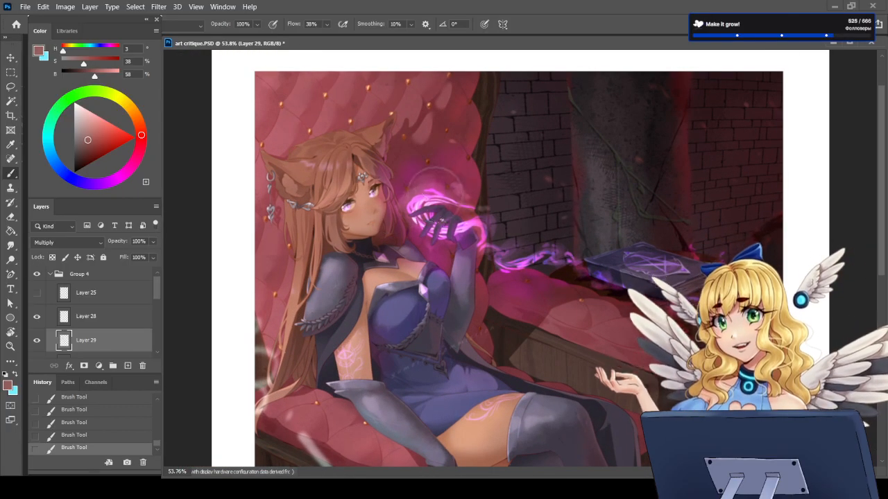
Step: Make Layer 27 and Layer 26 visible again to bring back the face shadows and pink rim light
{"action": "scroll", "coordinate": [115, 343], "scroll_direction": "down", "scroll_amount": 1}
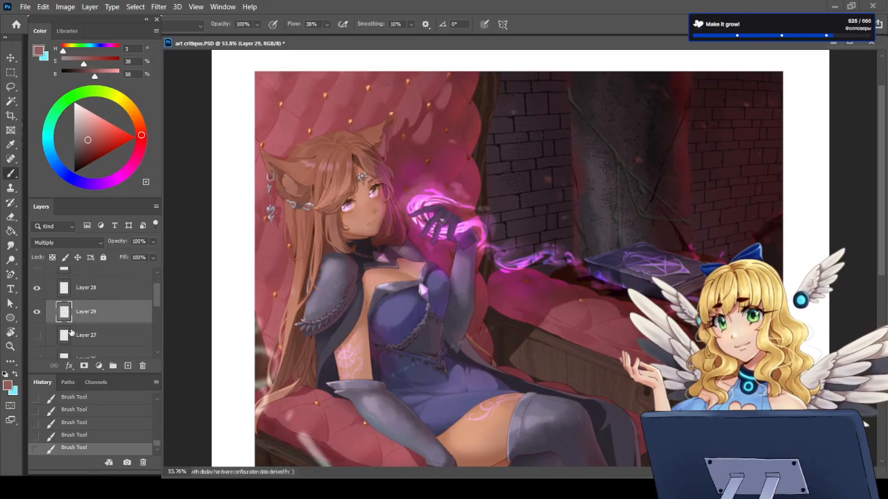
{"action": "left_click", "coordinate": [42, 335]}
{"action": "left_click", "coordinate": [39, 356]}
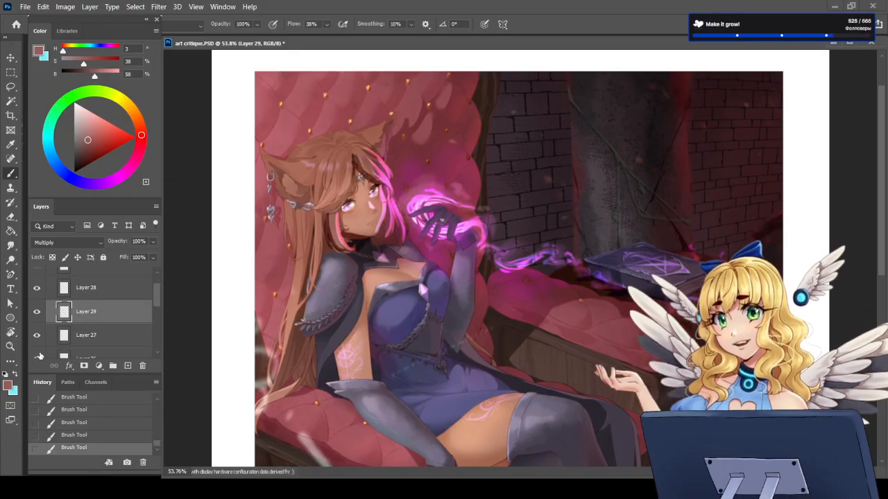
Step: Load Layer 26's rim-light shapes as a selection, clear that area from Layer 29, and deselect
{"action": "scroll", "coordinate": [76, 335], "scroll_direction": "down", "scroll_amount": 1}
{"action": "left_click", "coordinate": [64, 344], "text": "ctrl"}
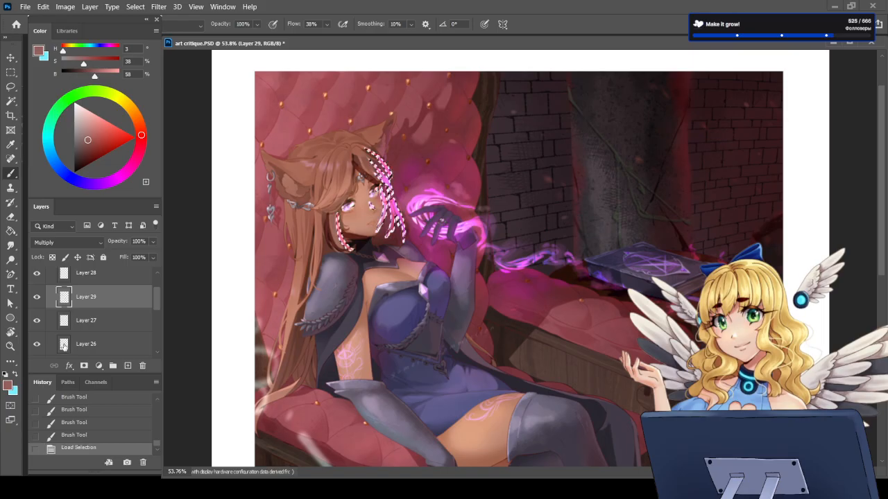
{"action": "scroll", "coordinate": [402, 191], "scroll_direction": "up", "scroll_amount": 3}
{"action": "scroll", "coordinate": [106, 335], "scroll_direction": "up", "scroll_amount": 1}
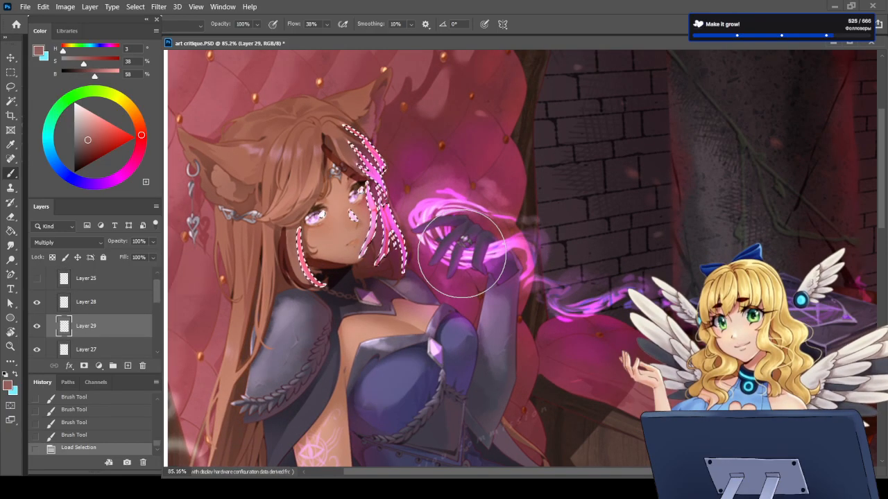
{"action": "scroll", "coordinate": [362, 177], "scroll_direction": "up", "scroll_amount": 2}
{"action": "left_click", "coordinate": [37, 329]}
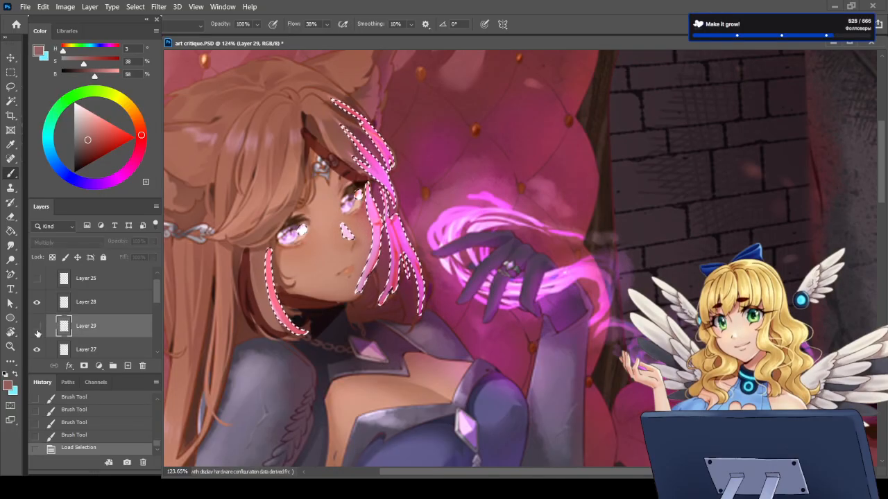
{"action": "left_click", "coordinate": [38, 331]}
{"action": "key", "text": "Delete"}
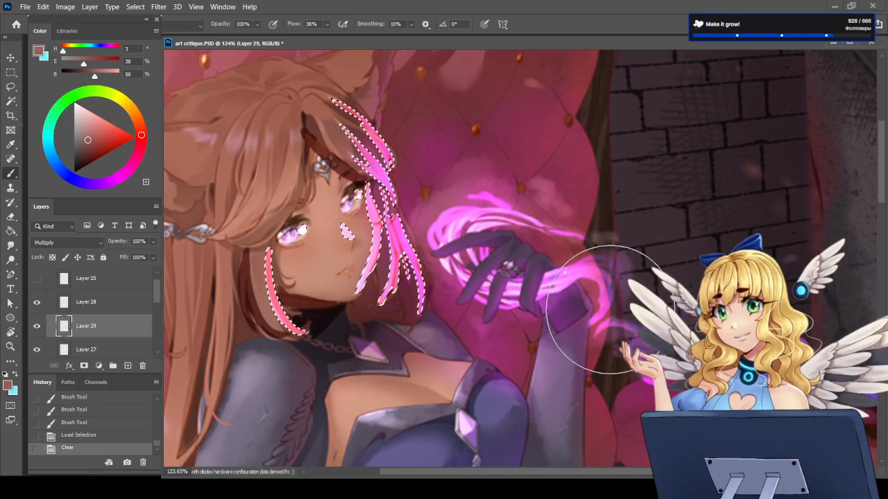
{"action": "key", "text": "ctrl+d"}
Step: Toggle Layer 29 to compare the whole figure with and without the multiply shadows
{"action": "scroll", "coordinate": [374, 229], "scroll_direction": "down", "scroll_amount": 2}
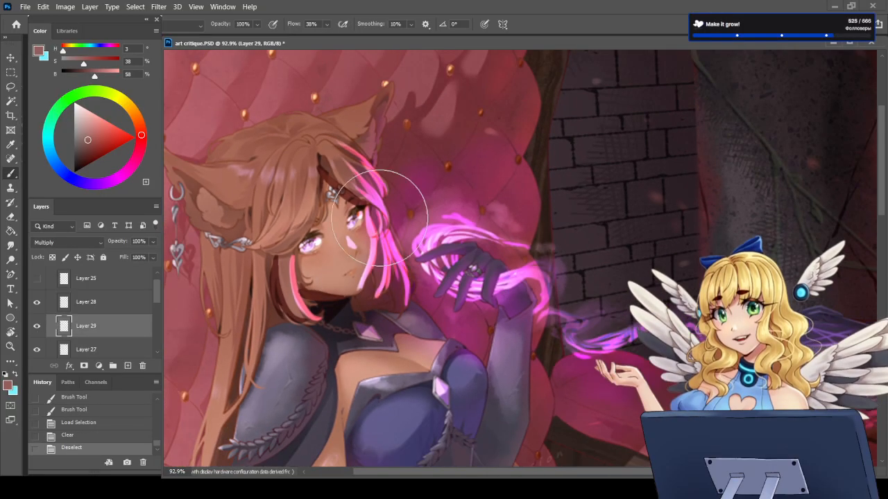
{"action": "scroll", "coordinate": [421, 317], "scroll_direction": "down", "scroll_amount": 2}
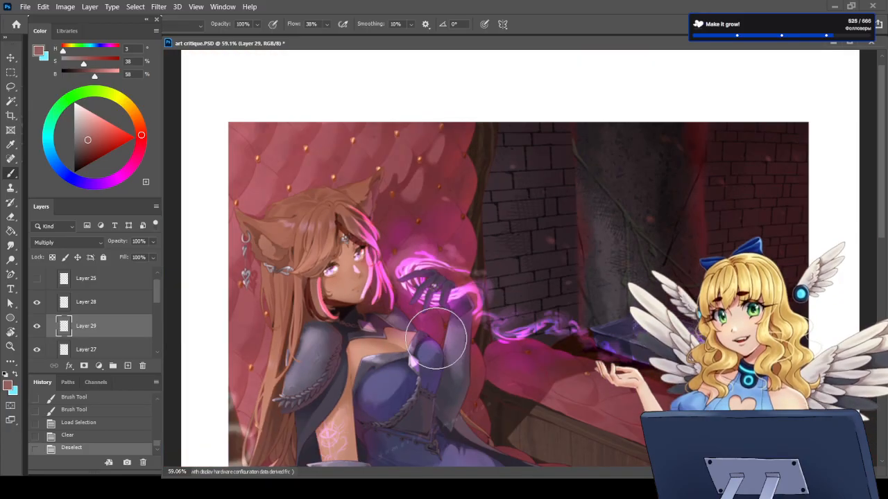
{"action": "scroll", "coordinate": [436, 338], "scroll_direction": "down", "scroll_amount": 1}
{"action": "scroll", "coordinate": [402, 309], "scroll_direction": "down", "scroll_amount": 1}
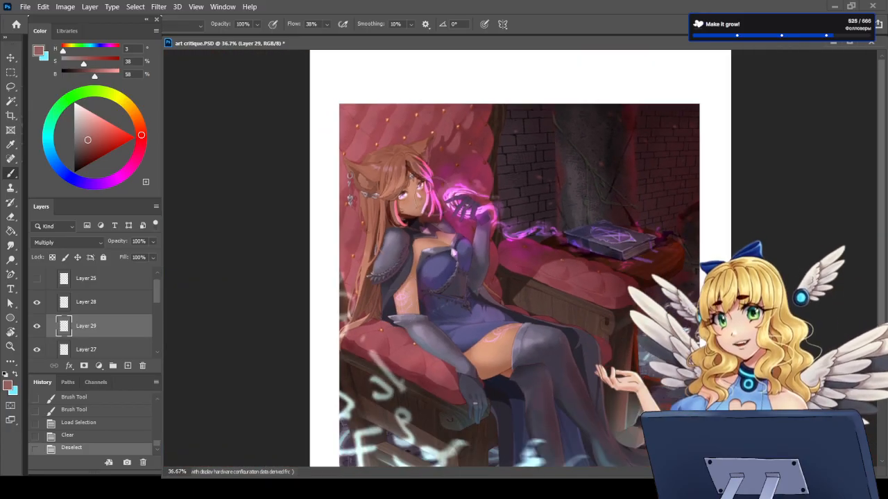
{"action": "left_click", "coordinate": [37, 326]}
{"action": "left_click", "coordinate": [38, 327]}
Step: Hide Layer 26 to examine the face and raised hand without the pink rim light, and show it again
{"action": "scroll", "coordinate": [41, 335], "scroll_direction": "down", "scroll_amount": 1}
{"action": "left_click", "coordinate": [38, 344]}
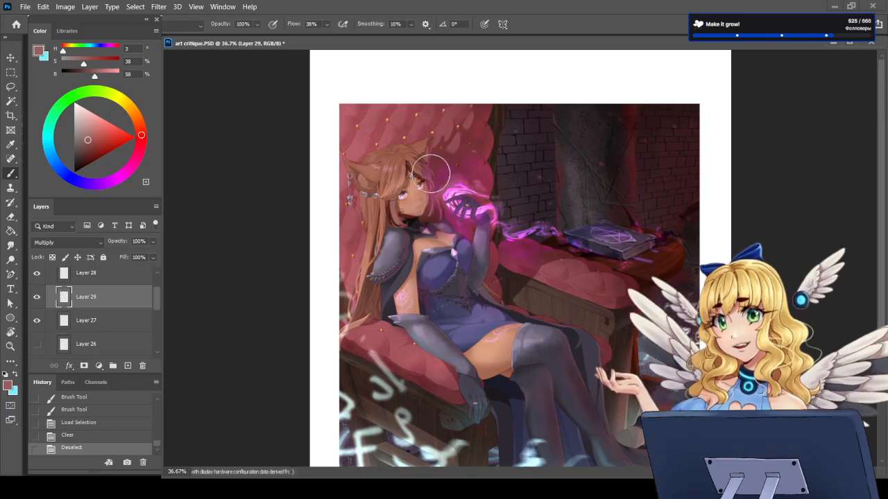
{"action": "scroll", "coordinate": [416, 177], "scroll_direction": "up", "scroll_amount": 2}
{"action": "scroll", "coordinate": [400, 179], "scroll_direction": "up", "scroll_amount": 4}
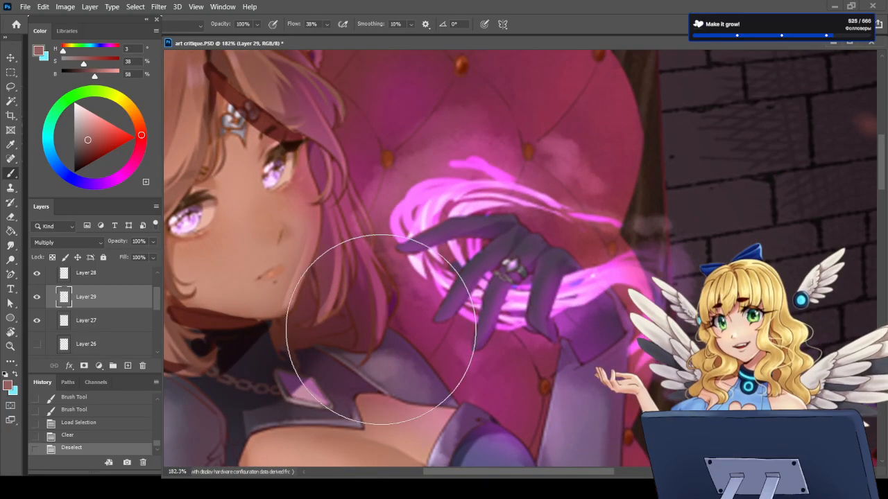
{"action": "scroll", "coordinate": [364, 305], "scroll_direction": "down", "scroll_amount": 3}
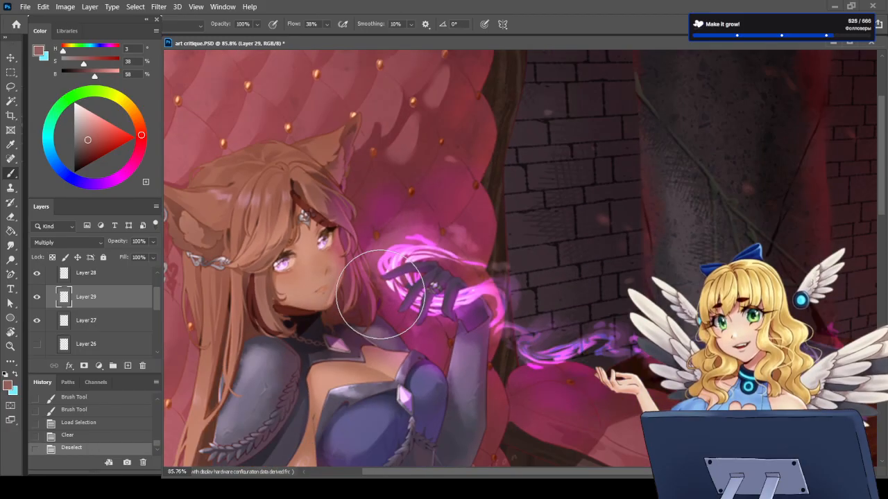
{"action": "scroll", "coordinate": [380, 294], "scroll_direction": "down", "scroll_amount": 2}
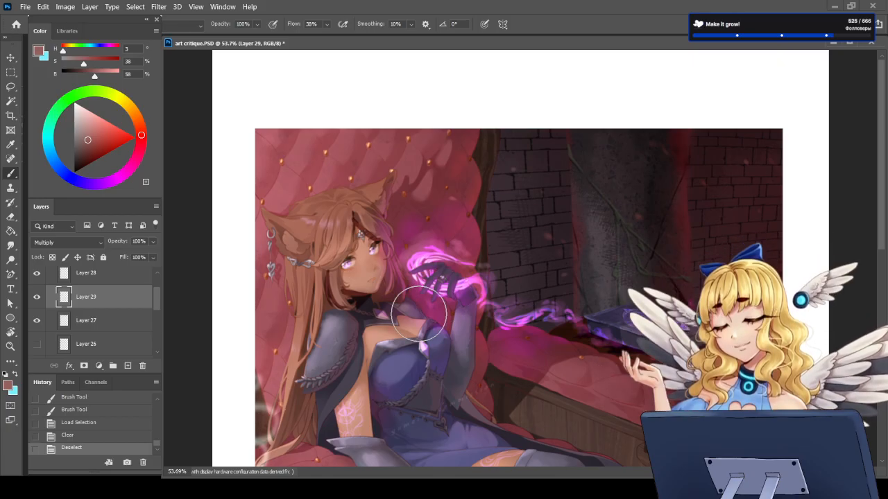
{"action": "scroll", "coordinate": [419, 314], "scroll_direction": "down", "scroll_amount": 3}
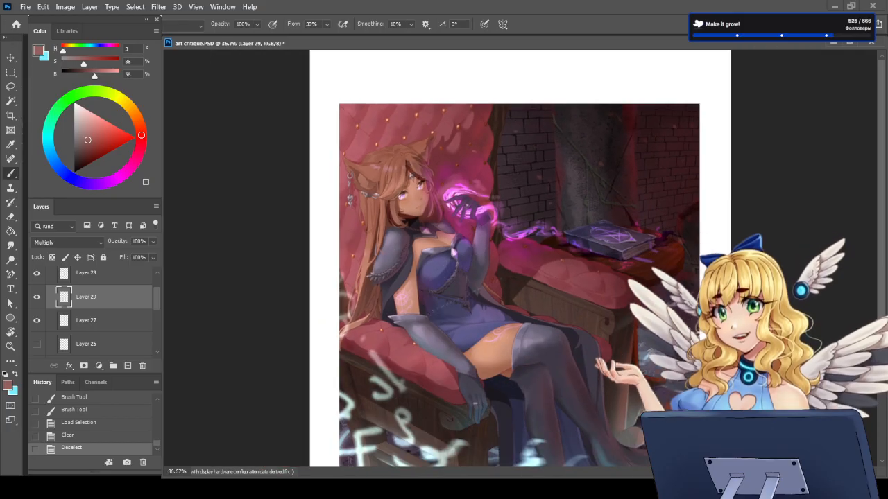
{"action": "scroll", "coordinate": [41, 338], "scroll_direction": "down", "scroll_amount": 1}
{"action": "left_click", "coordinate": [37, 330]}
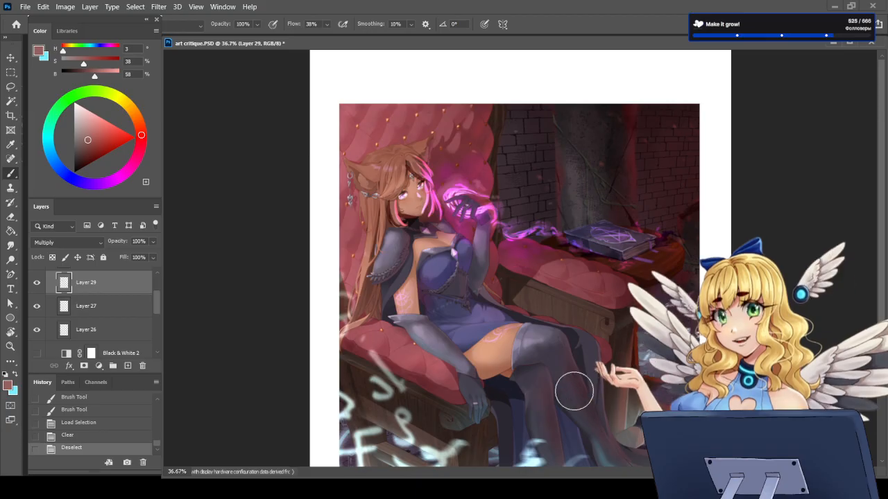
Step: Add a new layer directly above Layer 28 in Group 4 for reflected light on the armour
{"action": "scroll", "coordinate": [401, 388], "scroll_direction": "up", "scroll_amount": 6}
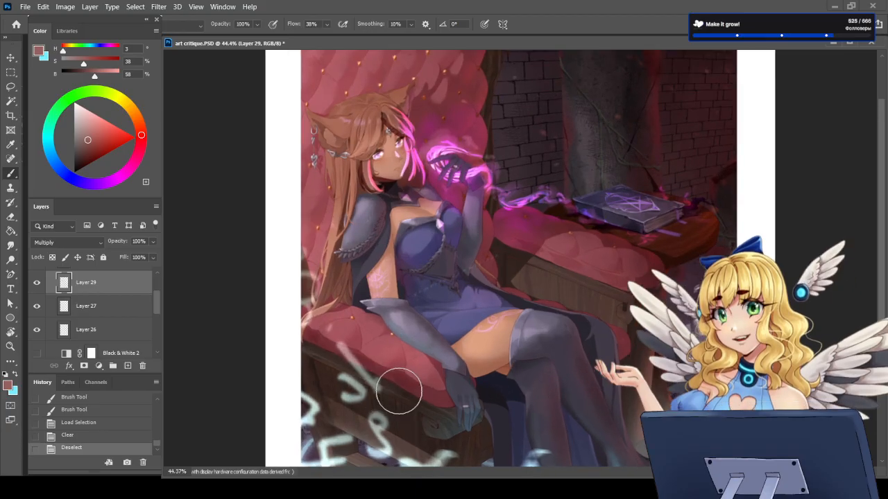
{"action": "scroll", "coordinate": [371, 379], "scroll_direction": "up", "scroll_amount": 3}
{"action": "scroll", "coordinate": [370, 379], "scroll_direction": "down", "scroll_amount": 4}
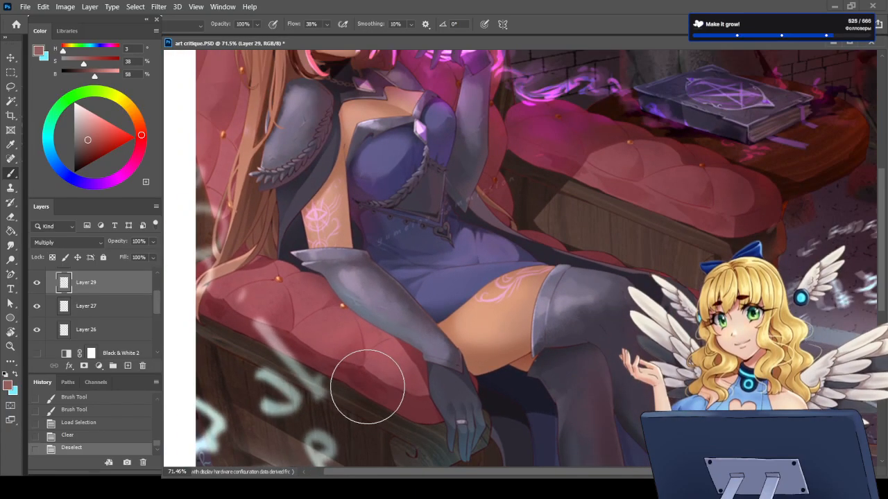
{"action": "scroll", "coordinate": [78, 323], "scroll_direction": "up", "scroll_amount": 2}
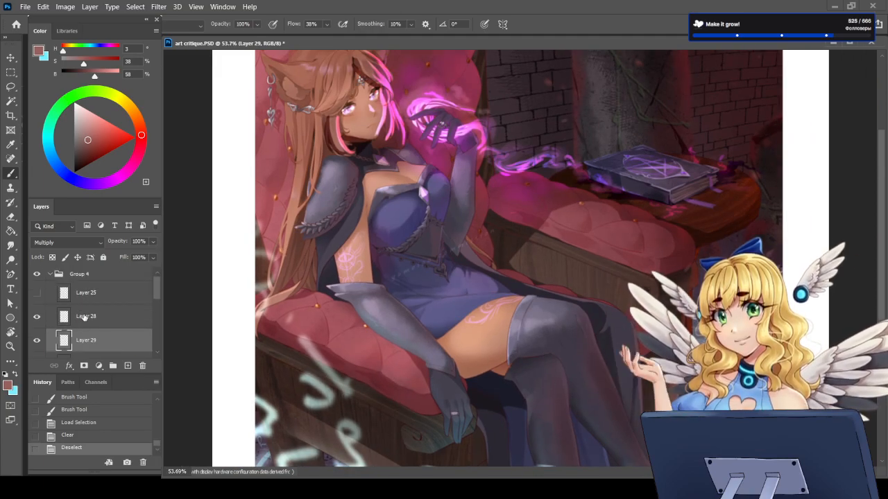
{"action": "left_click", "coordinate": [83, 318]}
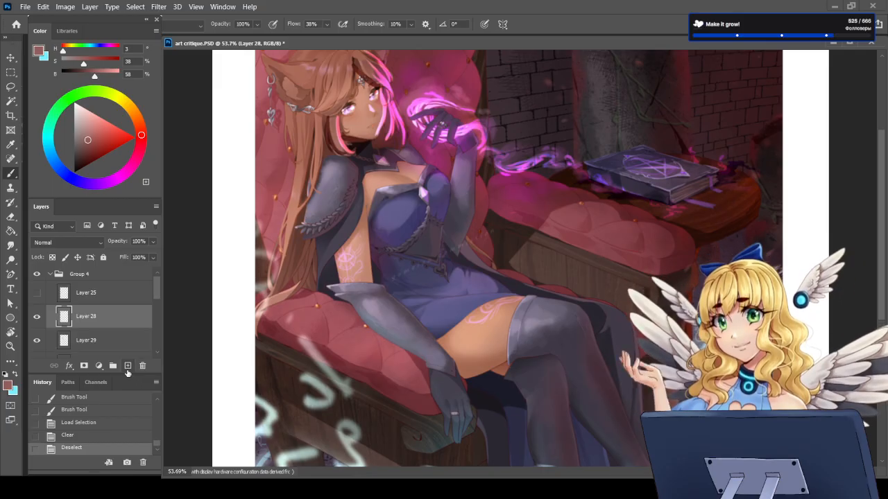
{"action": "left_click", "coordinate": [128, 367]}
{"action": "scroll", "coordinate": [396, 375], "scroll_direction": "up", "scroll_amount": 2}
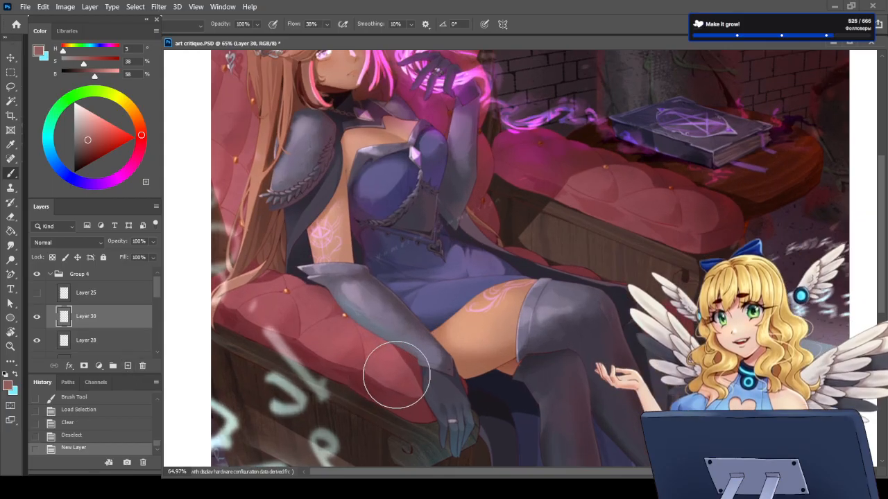
Step: Reduce the brush size and sample the seat cushion's red as the painting colour
{"action": "key", "text": "bracketleft"}
{"action": "key", "text": "bracketleft"}
{"action": "key", "text": "bracketleft"}
{"action": "key", "text": "bracketleft"}
{"action": "key", "text": "bracketleft"}
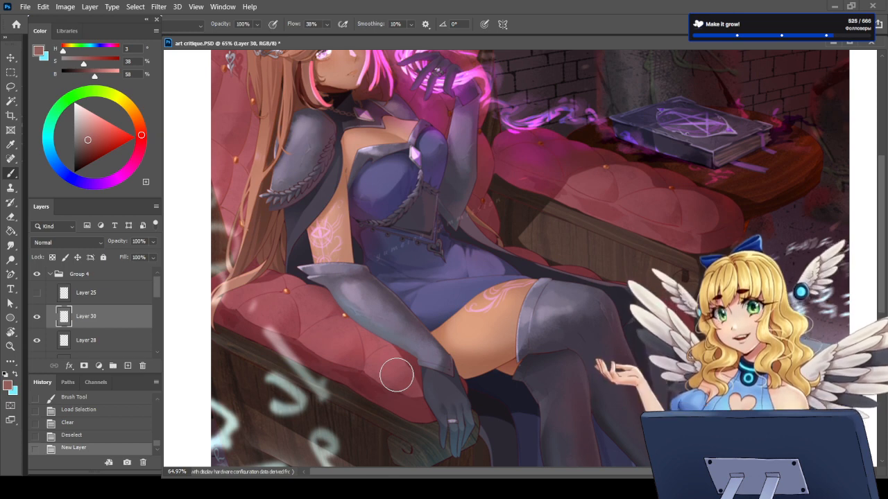
{"action": "key", "text": "bracketleft"}
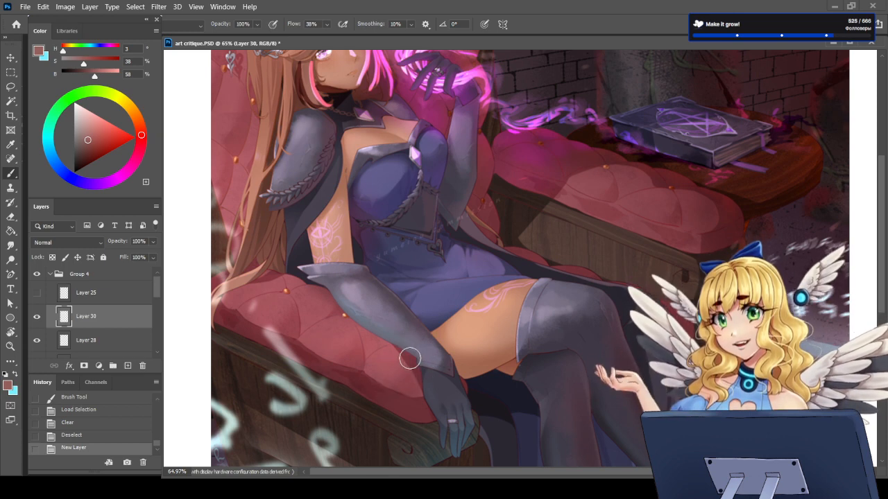
{"action": "key", "text": "i"}
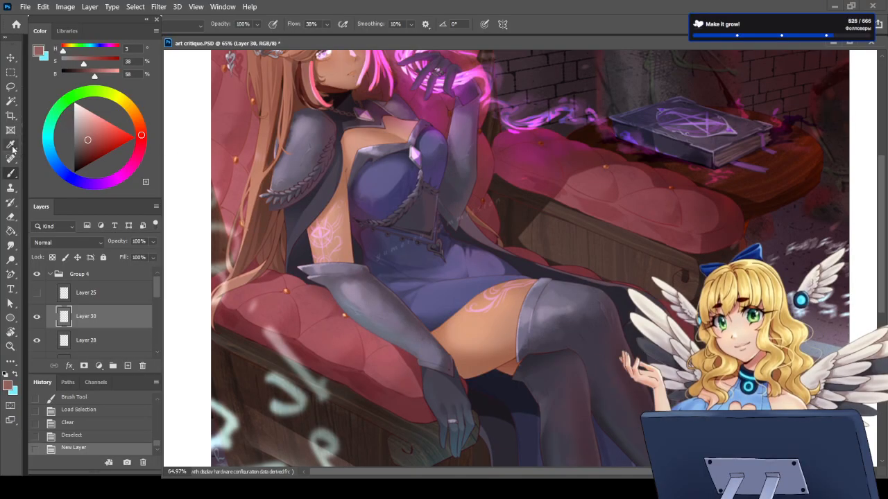
{"action": "left_click", "coordinate": [331, 323]}
{"action": "key", "text": "b"}
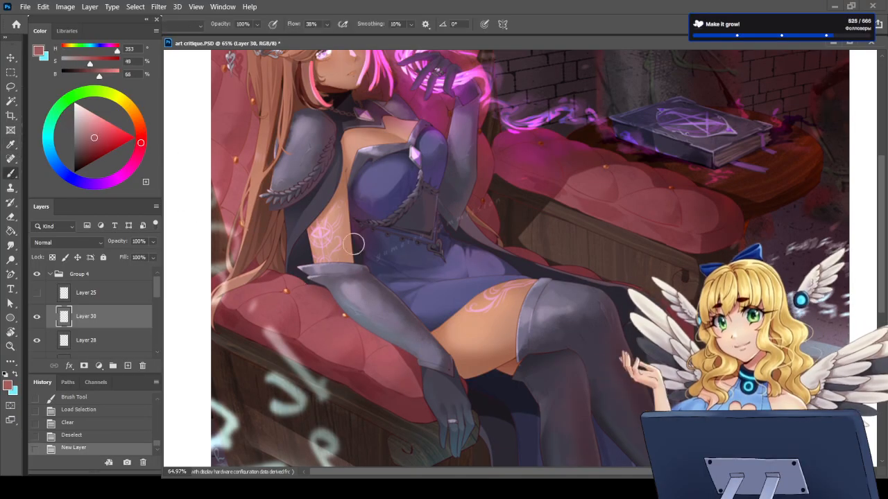
Step: Brush the sampled red along the underside of the resting forearm's armour as light reflected from the cushion
{"action": "scroll", "coordinate": [416, 351], "scroll_direction": "up", "scroll_amount": 4}
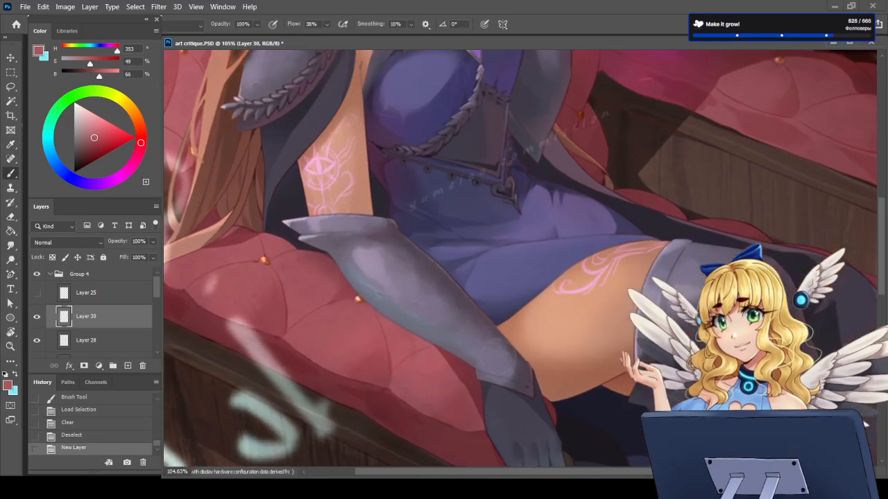
{"action": "scroll", "coordinate": [463, 324], "scroll_direction": "down", "scroll_amount": 5}
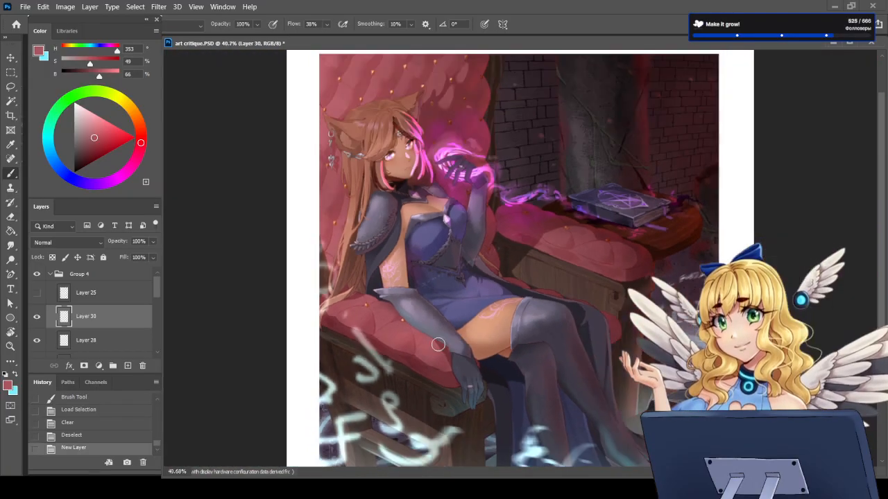
{"action": "scroll", "coordinate": [438, 345], "scroll_direction": "up", "scroll_amount": 2}
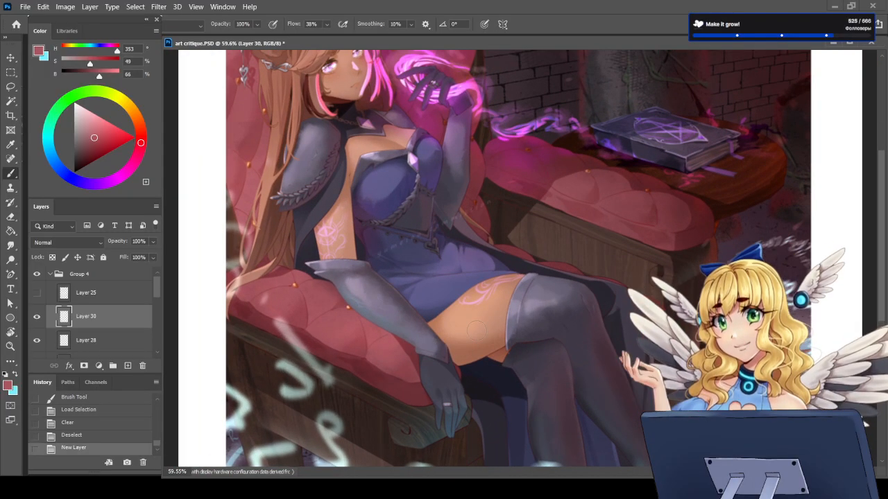
{"action": "scroll", "coordinate": [338, 278], "scroll_direction": "up", "scroll_amount": 3}
{"action": "scroll", "coordinate": [356, 286], "scroll_direction": "up", "scroll_amount": 2}
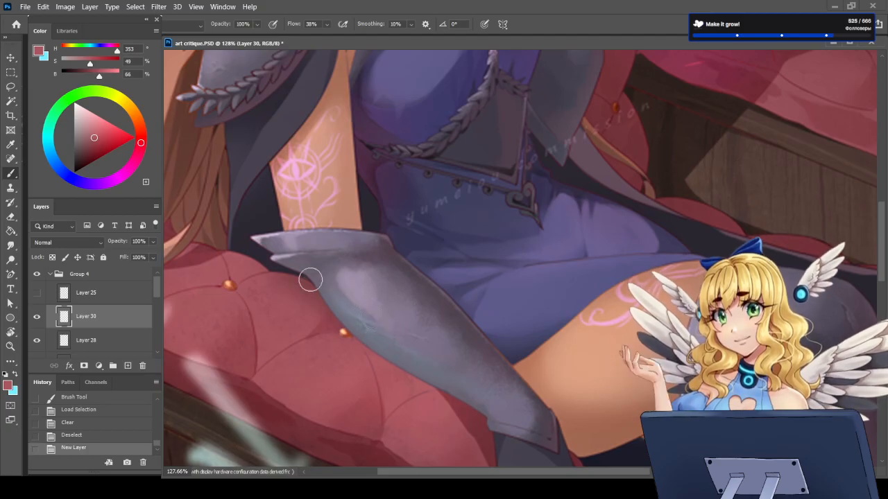
{"action": "left_click_drag", "start_coordinate": [310, 279], "coordinate": [386, 349]}
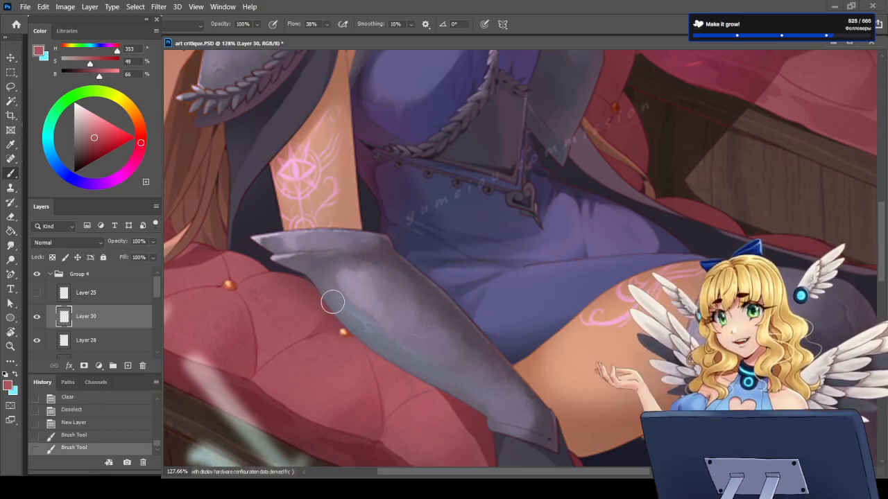
{"action": "left_click_drag", "start_coordinate": [333, 303], "coordinate": [444, 384]}
Step: Strengthen the forearm armour's reflected light with a lighter pink (H 353, S 47, B 84) and a more saturated red (S 55, B 72)
{"action": "left_click", "coordinate": [98, 127]}
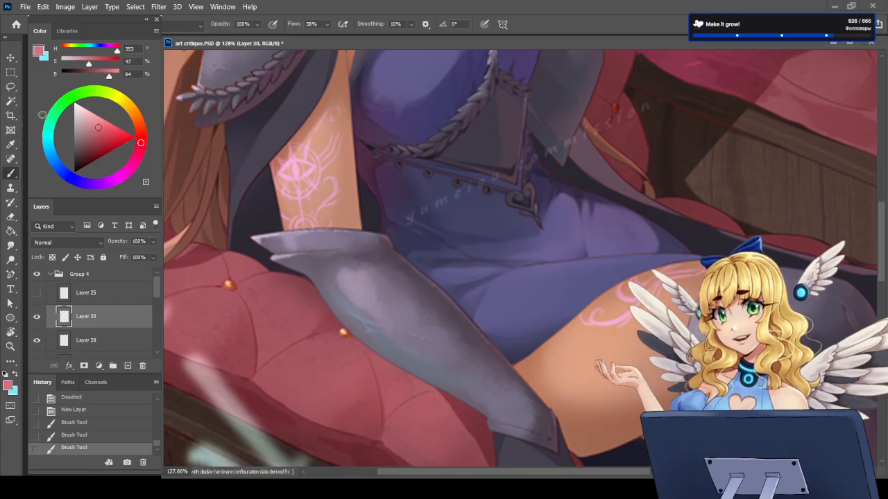
{"action": "left_click_drag", "start_coordinate": [329, 297], "coordinate": [363, 336]}
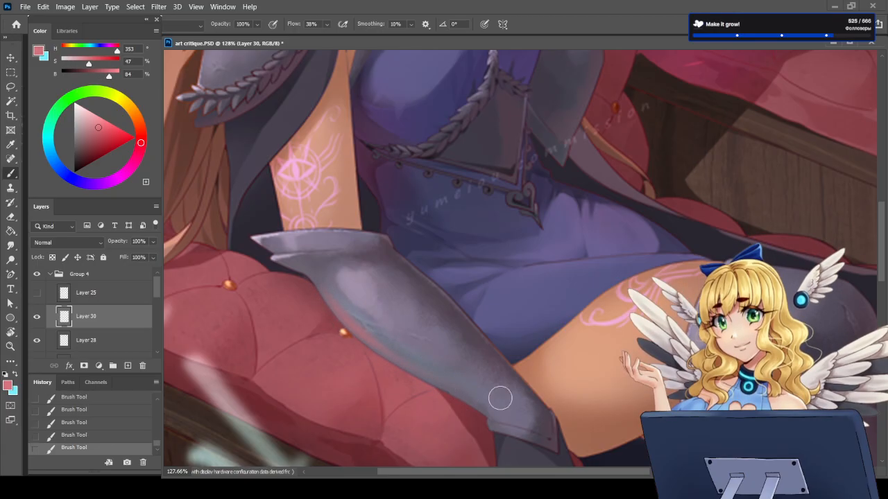
{"action": "left_click", "coordinate": [98, 137]}
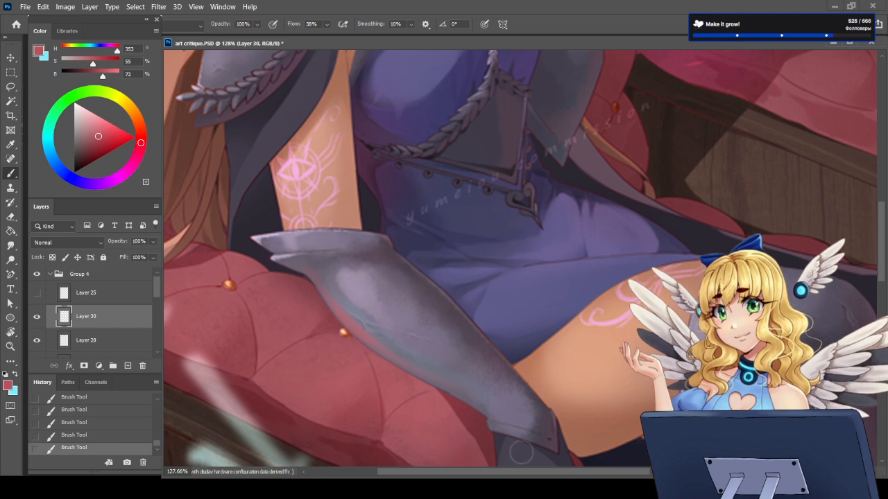
{"action": "scroll", "coordinate": [478, 275], "scroll_direction": "down", "scroll_amount": 6}
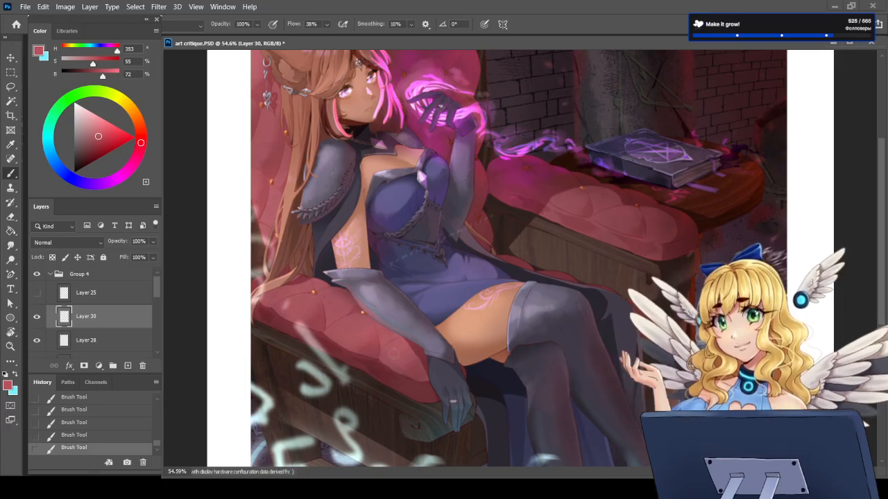
{"action": "scroll", "coordinate": [383, 348], "scroll_direction": "up", "scroll_amount": 3}
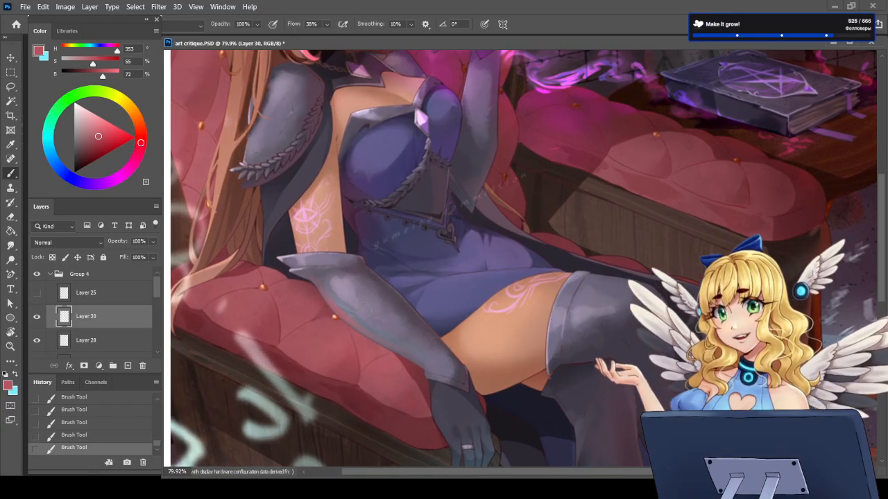
{"action": "scroll", "coordinate": [357, 330], "scroll_direction": "down", "scroll_amount": 2}
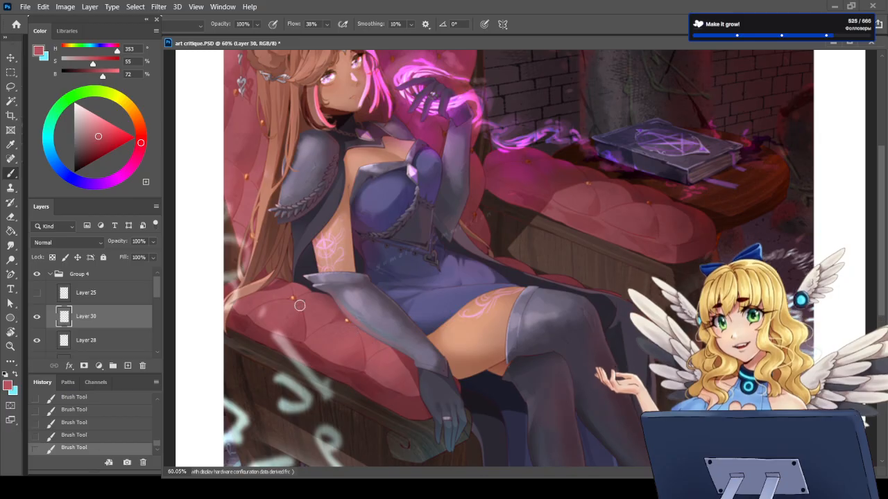
{"action": "scroll", "coordinate": [312, 323], "scroll_direction": "up", "scroll_amount": 5}
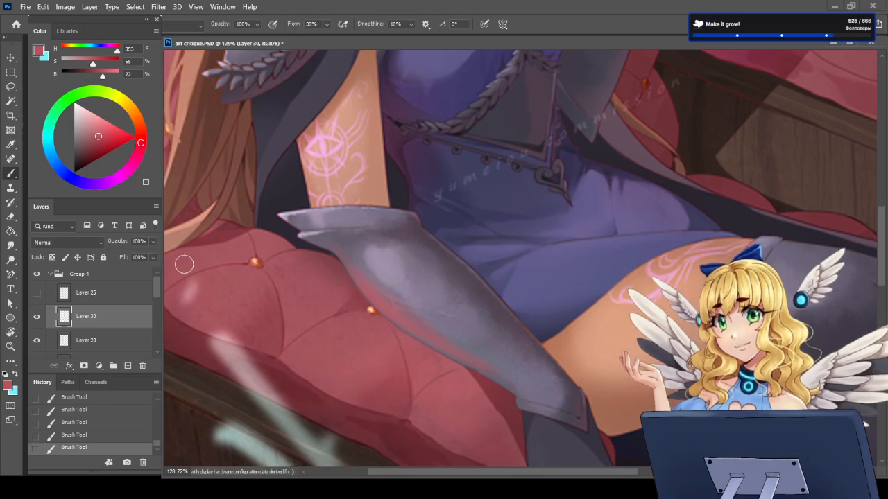
Step: Sample the bright highlight of the cushion's gold button and dab its reflection onto the adjacent forearm armour edge
{"action": "left_click", "coordinate": [11, 144]}
{"action": "left_click", "coordinate": [372, 307]}
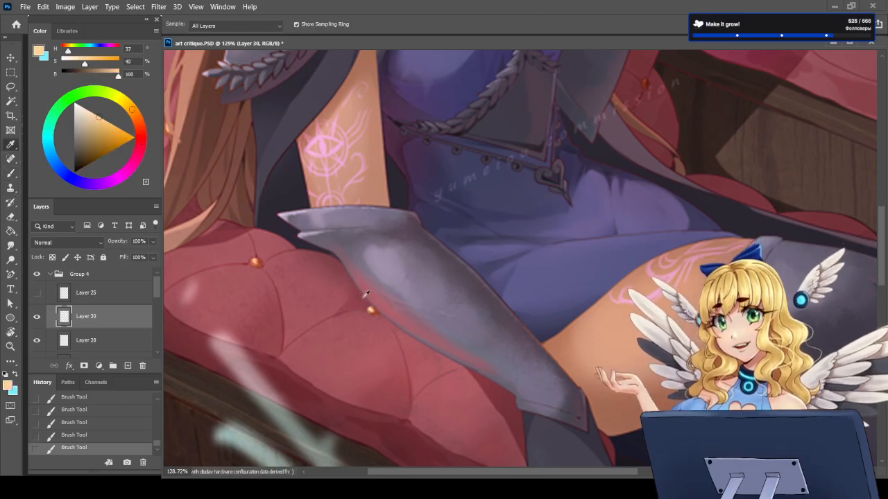
{"action": "key", "text": "b"}
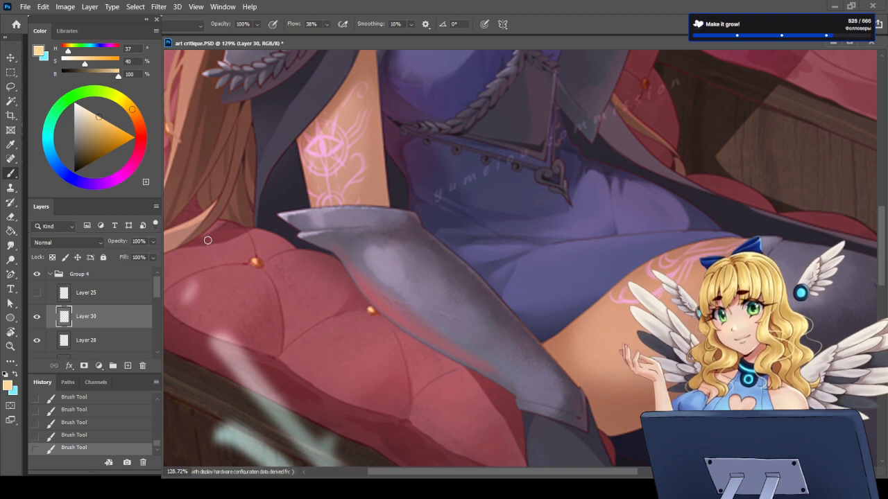
{"action": "left_click_drag", "start_coordinate": [376, 303], "coordinate": [380, 301]}
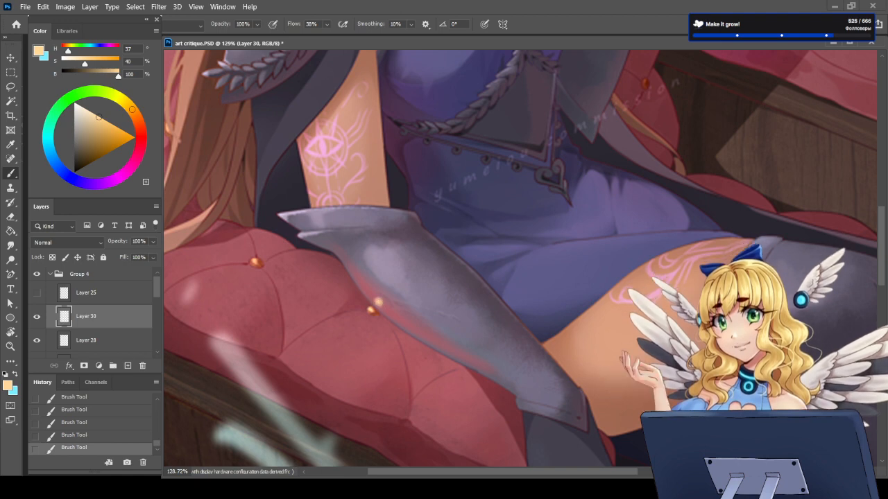
Step: Lower the reflected-light layer's fill to 61% and further down to 30%
{"action": "key", "text": "shift+6"}
{"action": "key", "text": "shift+1"}
{"action": "scroll", "coordinate": [317, 371], "scroll_direction": "down", "scroll_amount": 10}
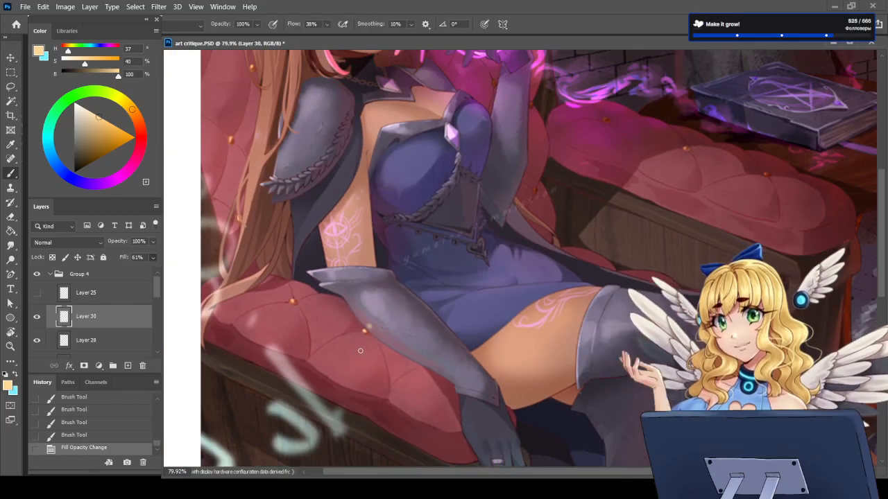
{"action": "scroll", "coordinate": [328, 357], "scroll_direction": "up", "scroll_amount": 4}
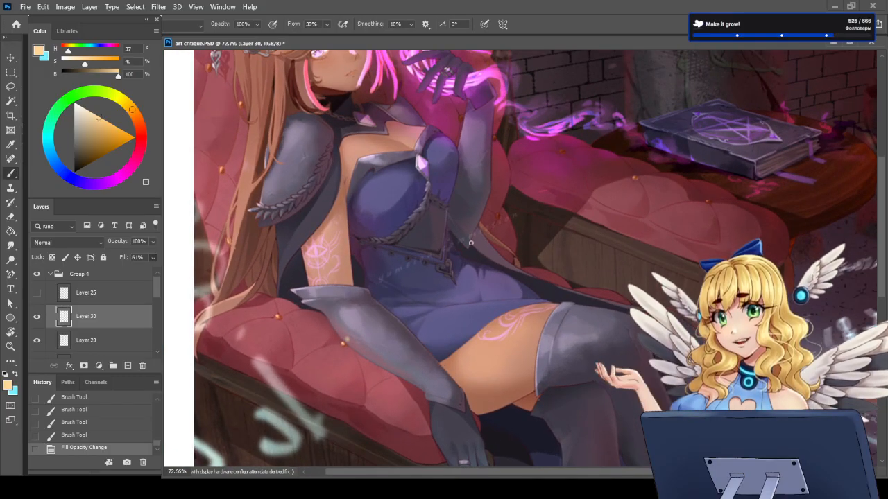
{"action": "scroll", "coordinate": [349, 298], "scroll_direction": "down", "scroll_amount": 1}
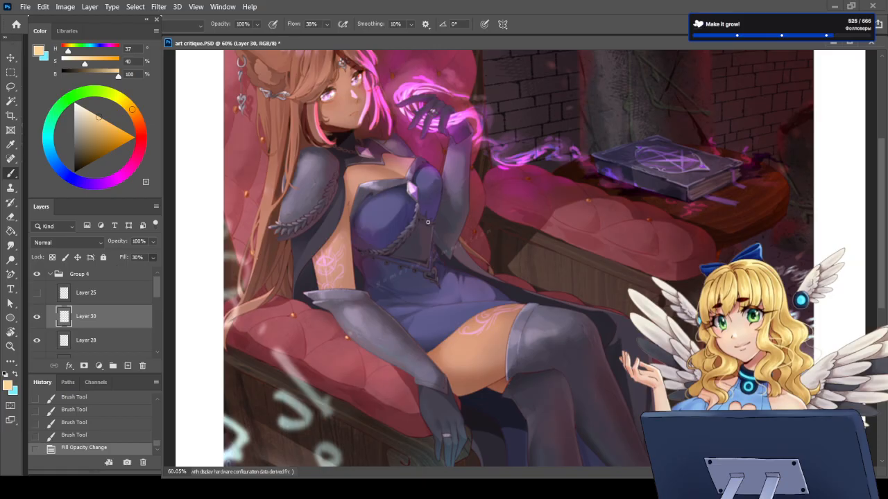
Step: Sample the bodice's dark purple and, enlarging the brush, paint it as reflected light on the raised arm's sleeve beside the chest
{"action": "scroll", "coordinate": [455, 259], "scroll_direction": "up", "scroll_amount": 6}
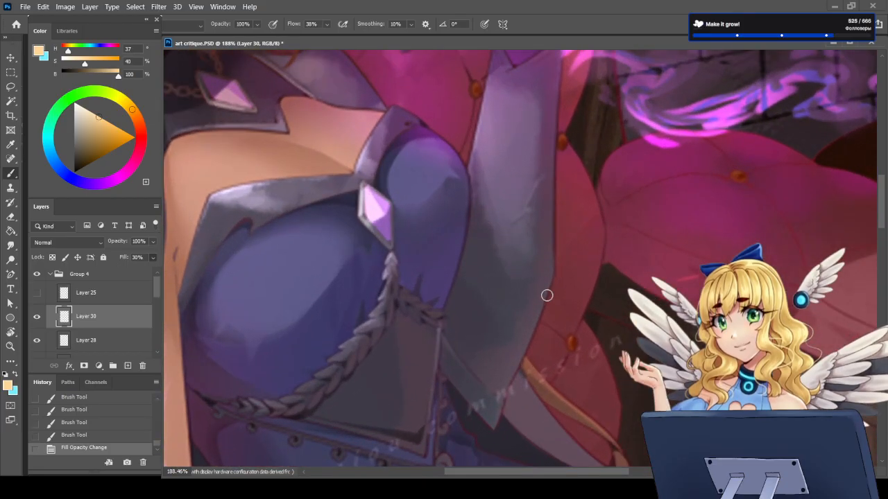
{"action": "key", "text": "i"}
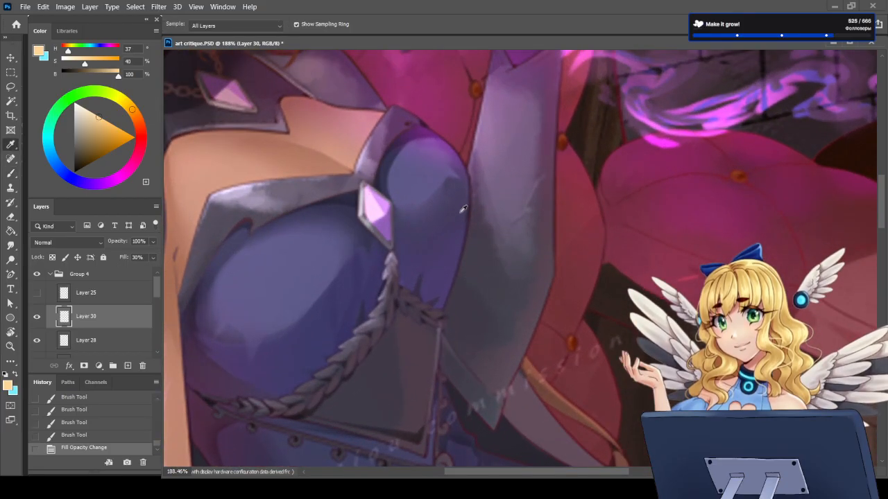
{"action": "left_click", "coordinate": [458, 256]}
{"action": "key", "text": "b"}
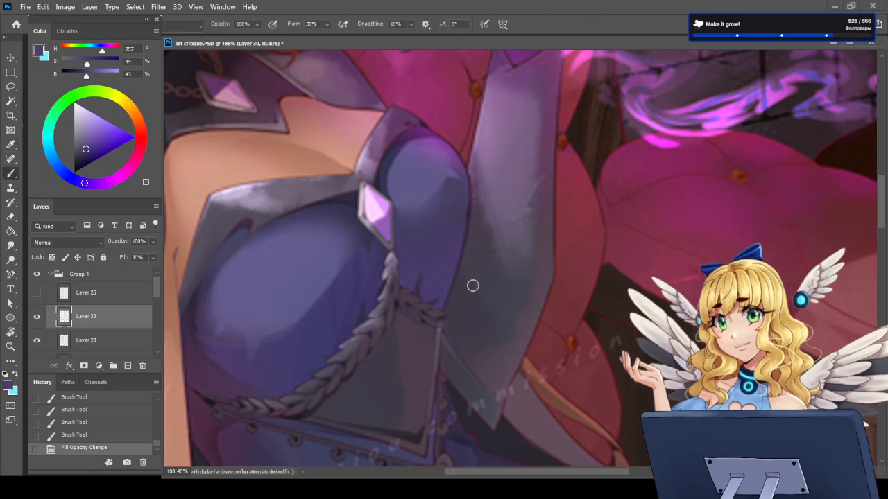
{"action": "left_click_drag", "start_coordinate": [468, 246], "coordinate": [451, 319]}
{"action": "key", "text": "bracketright"}
{"action": "key", "text": "bracketright"}
{"action": "key", "text": "bracketright"}
{"action": "key", "text": "bracketright"}
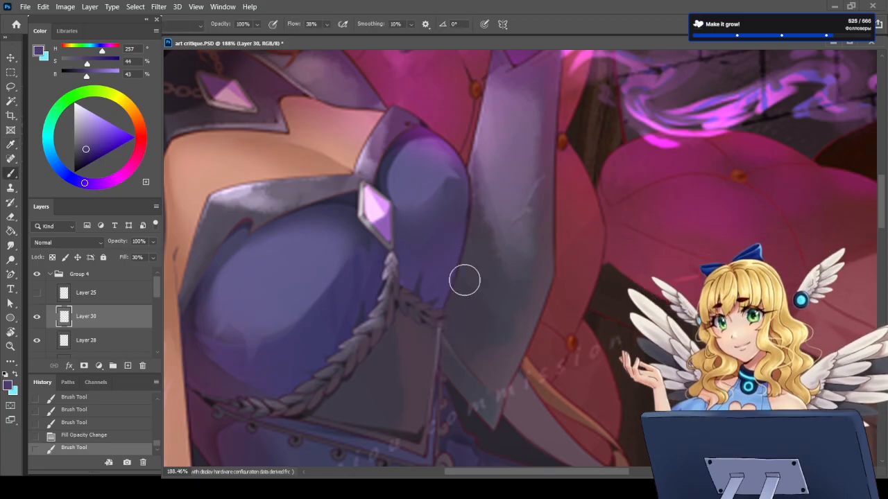
{"action": "mouse_move", "coordinate": [470, 260]}
{"action": "left_mouse_down"}
{"action": "mouse_move", "coordinate": [460, 297]}
{"action": "mouse_move", "coordinate": [465, 346]}
{"action": "left_mouse_up"}
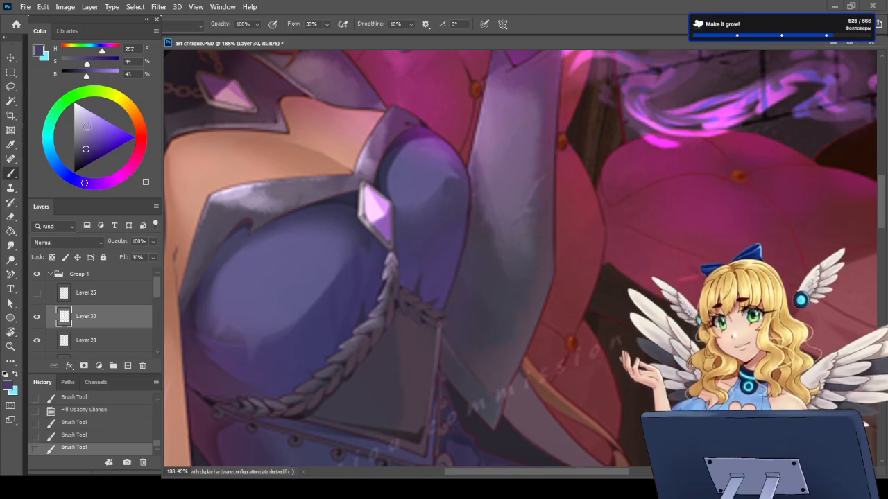
Step: Lighten the purple to S 39, B 67 and reinforce the reflected light along the sleeve's inner edge
{"action": "left_click", "coordinate": [88, 140]}
{"action": "left_click_drag", "start_coordinate": [88, 141], "coordinate": [90, 135]}
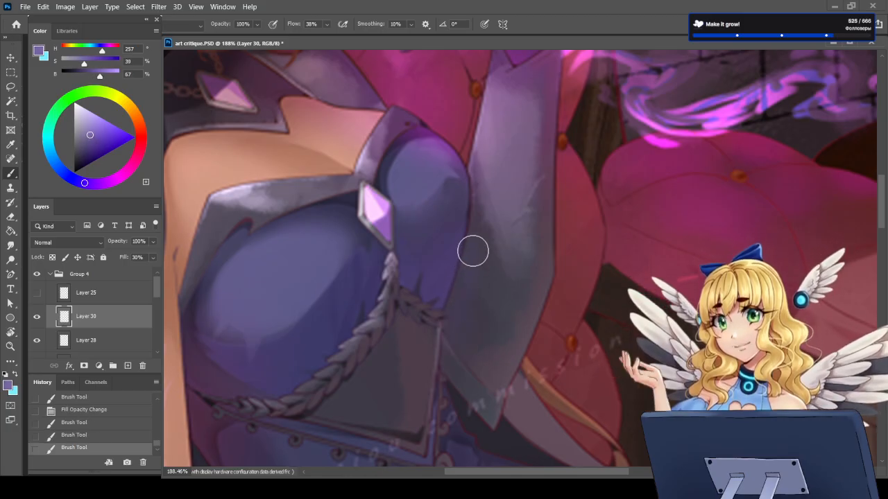
{"action": "mouse_move", "coordinate": [469, 267]}
{"action": "left_mouse_down"}
{"action": "mouse_move", "coordinate": [460, 309]}
{"action": "mouse_move", "coordinate": [472, 257]}
{"action": "mouse_move", "coordinate": [468, 321]}
{"action": "left_mouse_up"}
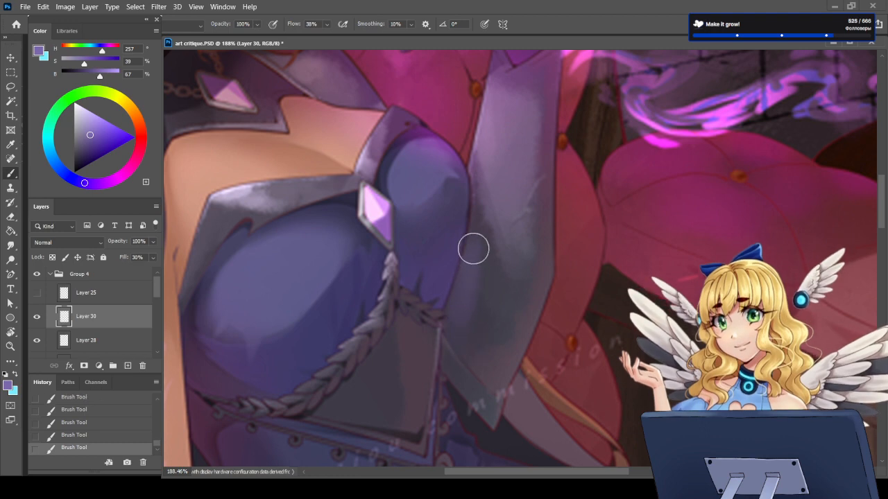
{"action": "scroll", "coordinate": [444, 299], "scroll_direction": "down", "scroll_amount": 6}
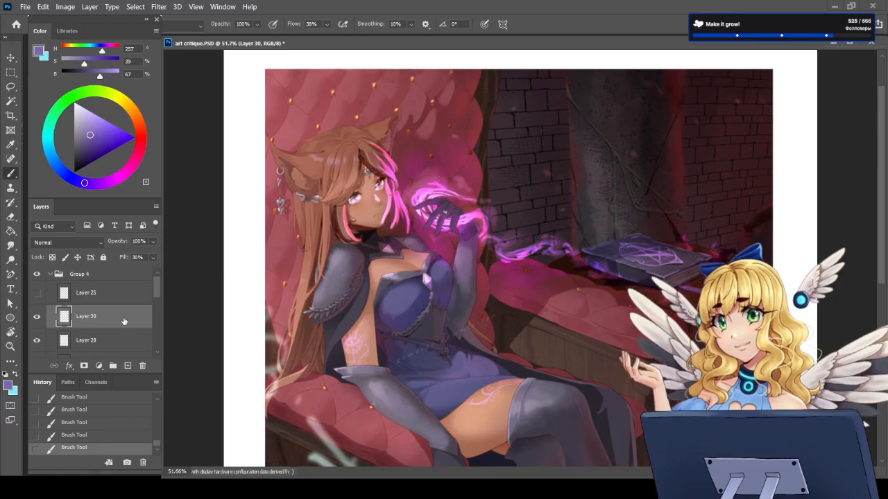
Step: Examine the lighting over the whole figure, around the seat cushion, and close up at the face and magic hand
{"action": "scroll", "coordinate": [547, 322], "scroll_direction": "down", "scroll_amount": 2}
{"action": "scroll", "coordinate": [548, 323], "scroll_direction": "down", "scroll_amount": 1}
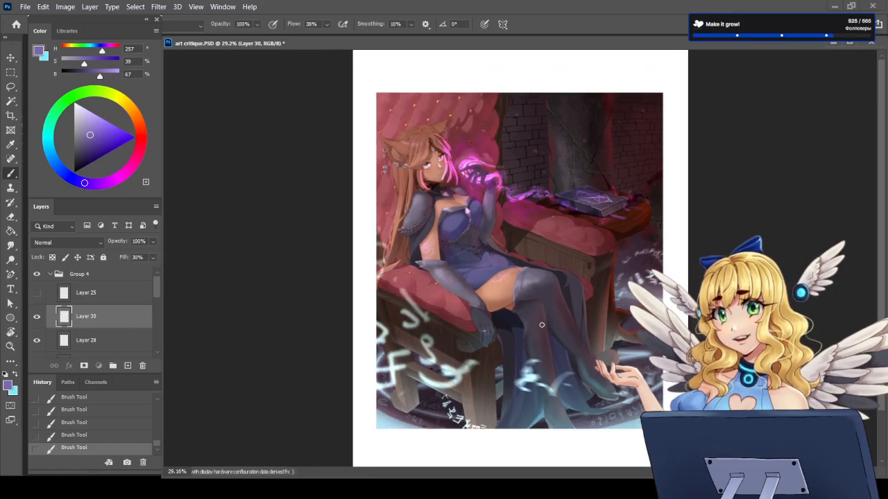
{"action": "scroll", "coordinate": [462, 234], "scroll_direction": "up", "scroll_amount": 2}
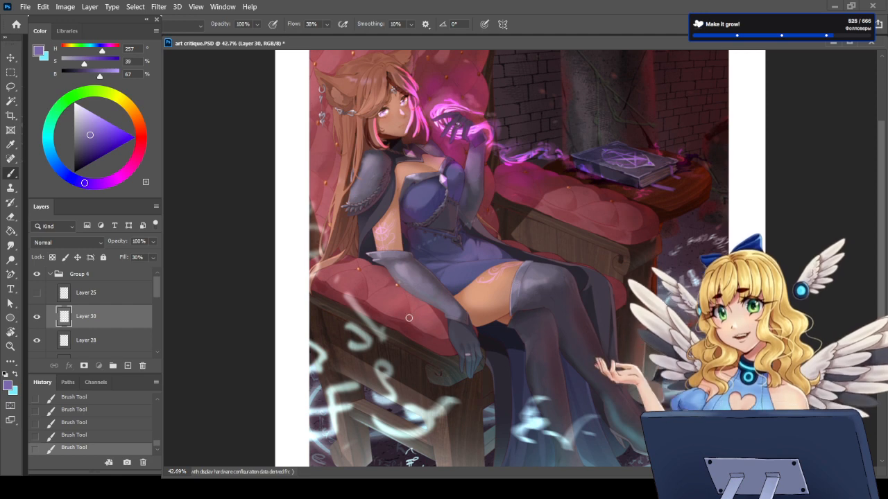
{"action": "scroll", "coordinate": [409, 317], "scroll_direction": "up", "scroll_amount": 2}
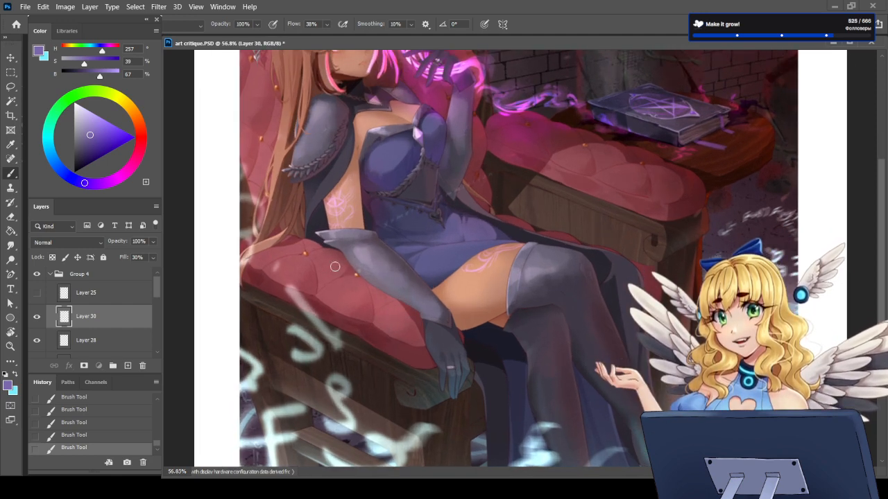
{"action": "scroll", "coordinate": [412, 341], "scroll_direction": "down", "scroll_amount": 2}
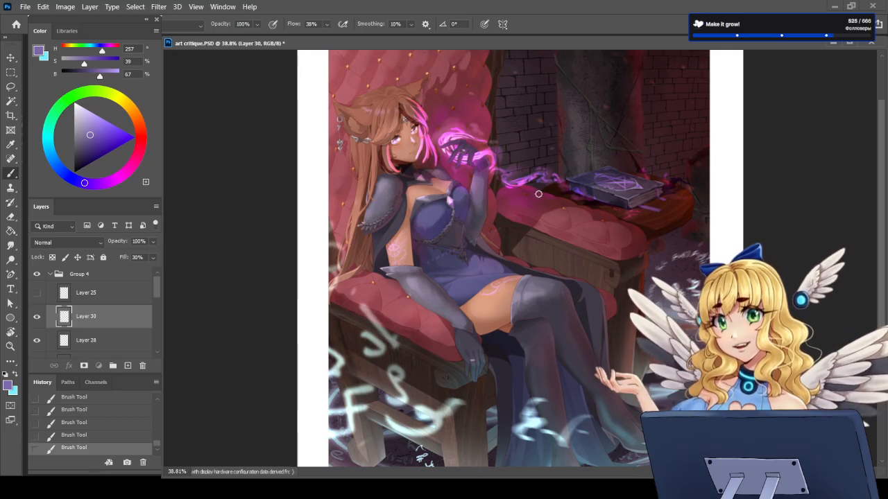
{"action": "scroll", "coordinate": [364, 93], "scroll_direction": "up", "scroll_amount": 2}
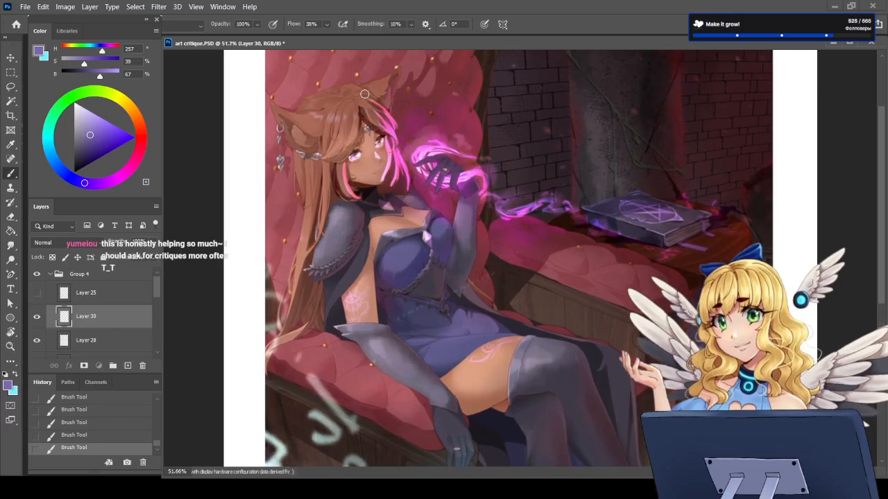
{"action": "scroll", "coordinate": [364, 93], "scroll_direction": "up", "scroll_amount": 2}
{"action": "scroll", "coordinate": [329, 116], "scroll_direction": "up", "scroll_amount": 1}
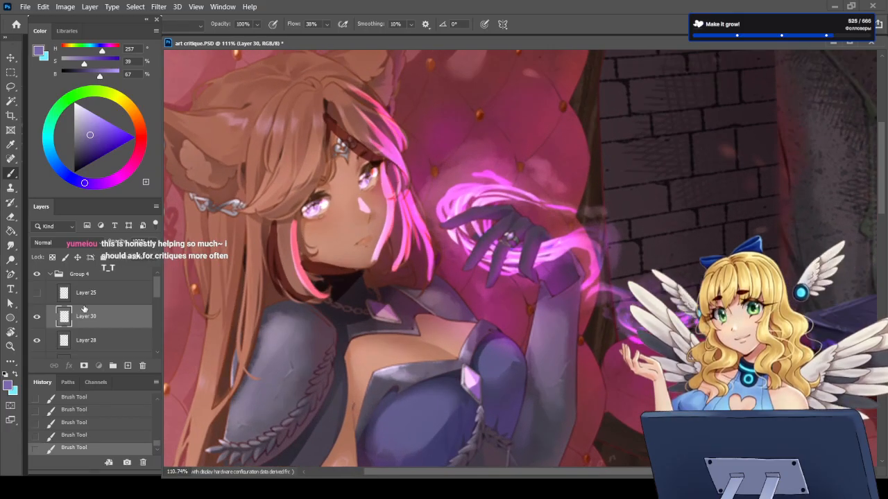
{"action": "scroll", "coordinate": [77, 309], "scroll_direction": "down", "scroll_amount": 1}
{"action": "scroll", "coordinate": [458, 305], "scroll_direction": "down", "scroll_amount": 3}
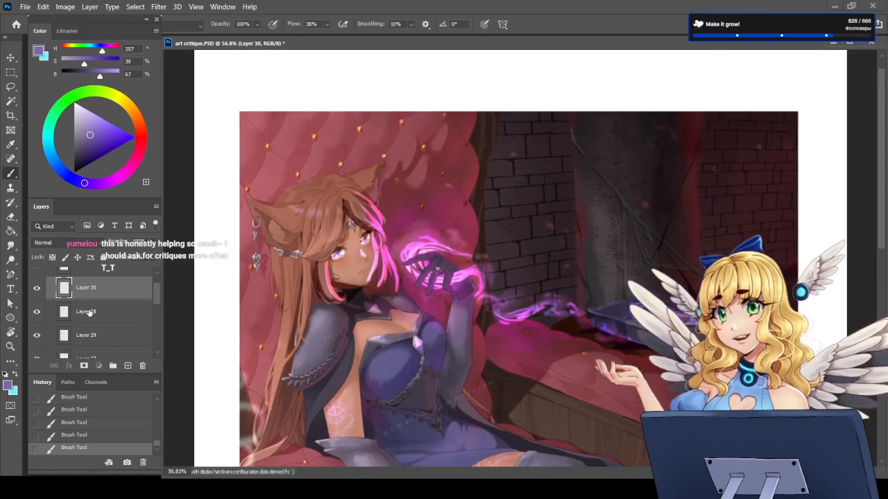
Step: Hide Layer 30 and Layer 28 to judge the full illustration without their painted light
{"action": "left_click", "coordinate": [38, 287]}
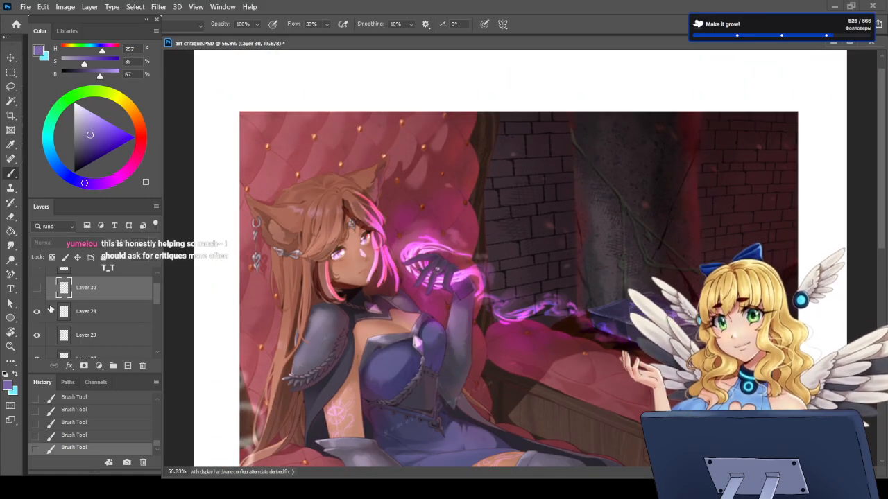
{"action": "left_click", "coordinate": [42, 313]}
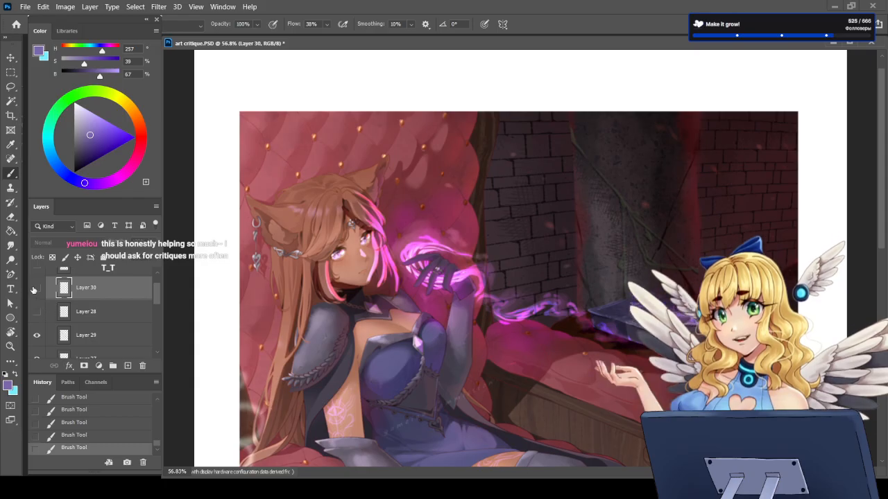
{"action": "left_click", "coordinate": [37, 287]}
{"action": "left_click", "coordinate": [37, 290]}
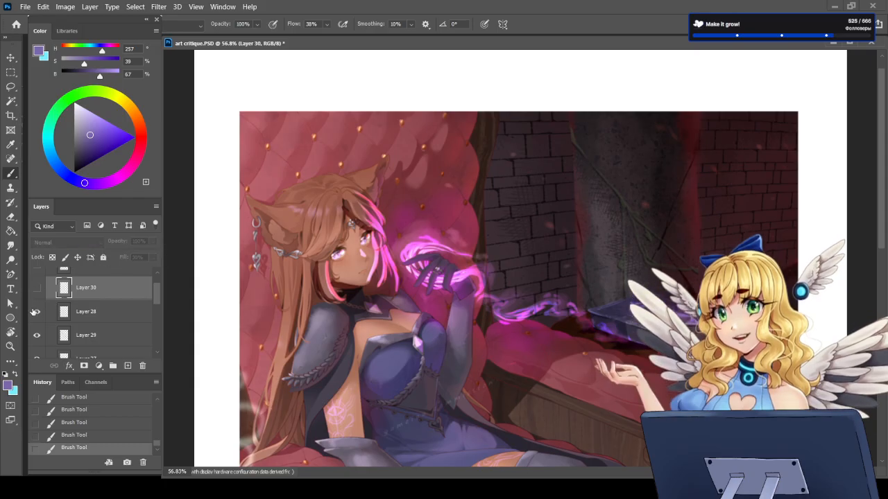
{"action": "left_click", "coordinate": [35, 313]}
{"action": "scroll", "coordinate": [521, 266], "scroll_direction": "down", "scroll_amount": 1}
{"action": "scroll", "coordinate": [436, 314], "scroll_direction": "down", "scroll_amount": 2}
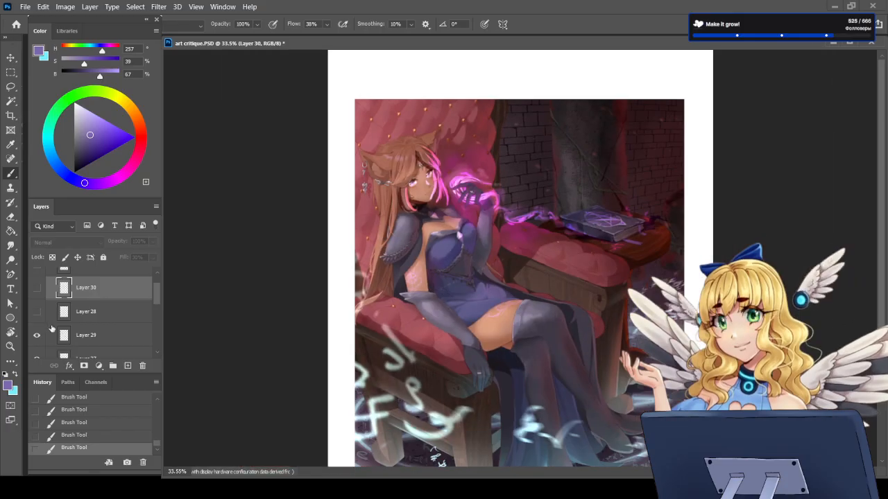
Step: Compare the whole illustration with and without Layer 29 by switching its visibility off and on, leaving it shown
{"action": "scroll", "coordinate": [46, 338], "scroll_direction": "down", "scroll_amount": 1}
{"action": "left_click", "coordinate": [38, 308]}
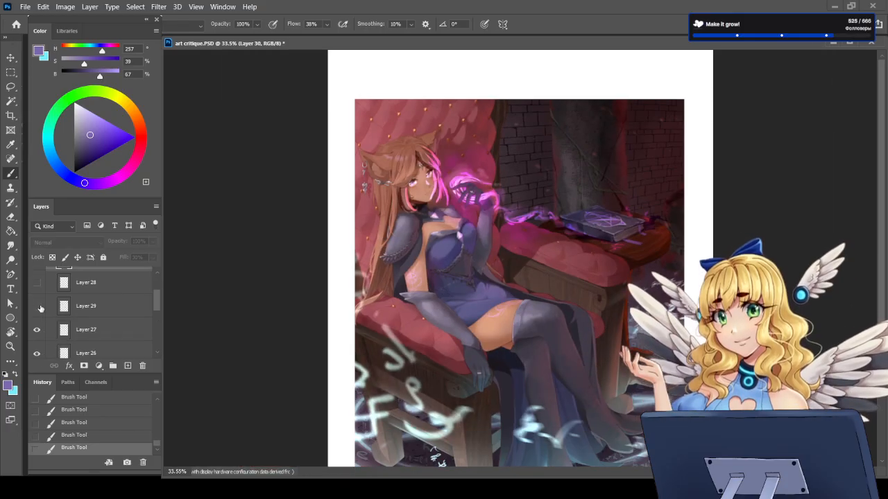
{"action": "left_click", "coordinate": [38, 307]}
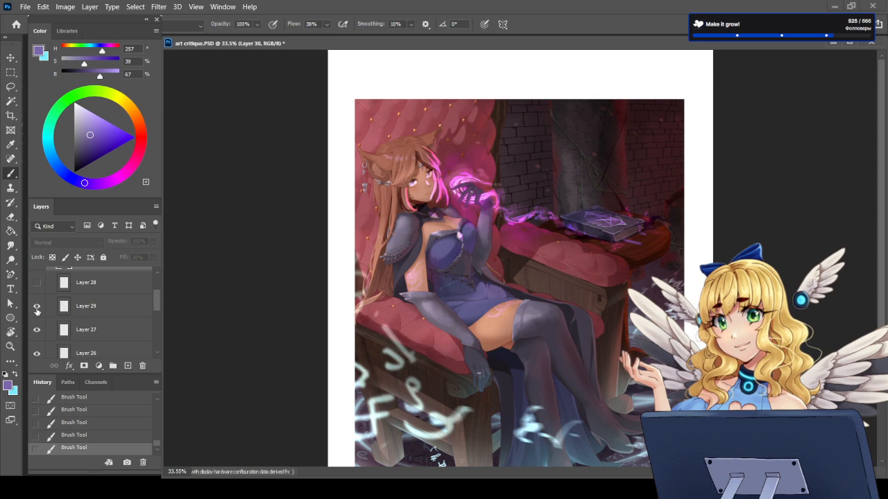
{"action": "left_click", "coordinate": [37, 308]}
{"action": "left_click", "coordinate": [37, 307]}
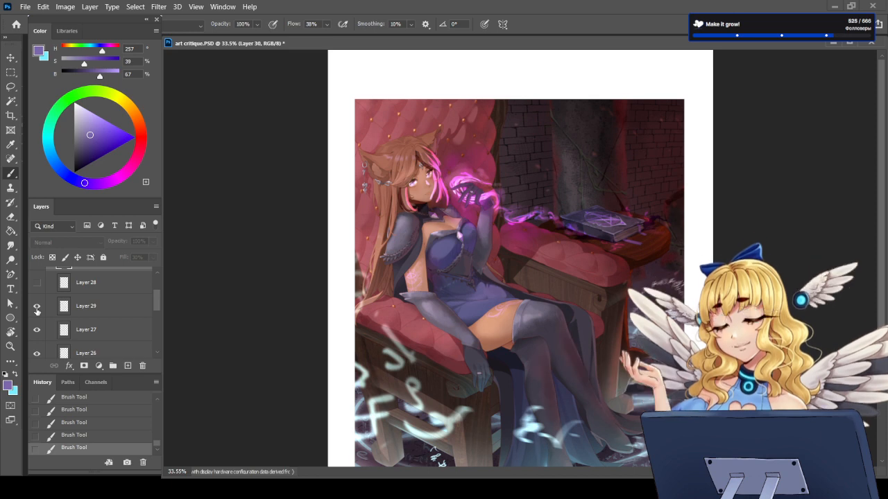
{"action": "left_click", "coordinate": [37, 308]}
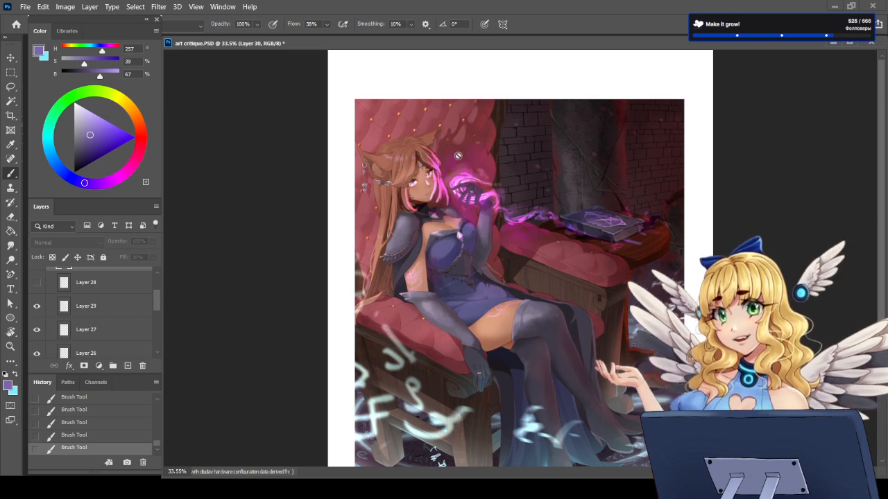
Step: Compare the face and neck area with and without Layer 27's shadows, and show Layer 28 again
{"action": "scroll", "coordinate": [472, 197], "scroll_direction": "up", "scroll_amount": 6}
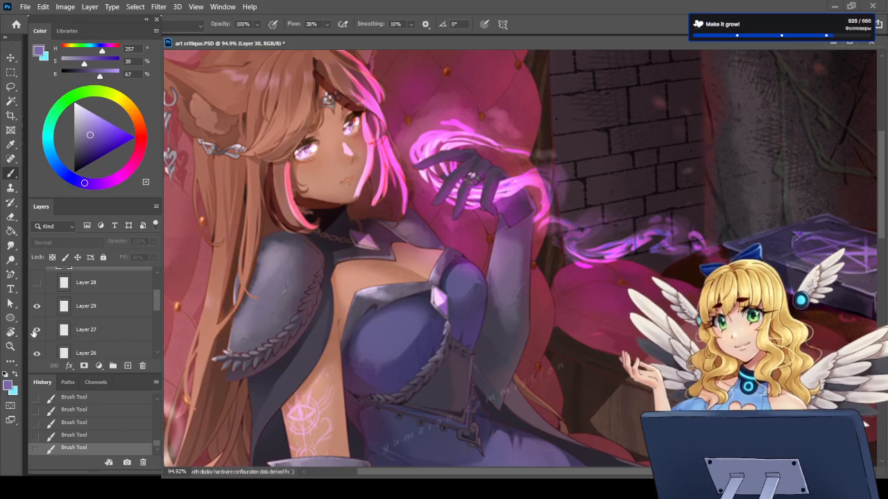
{"action": "left_click", "coordinate": [35, 331]}
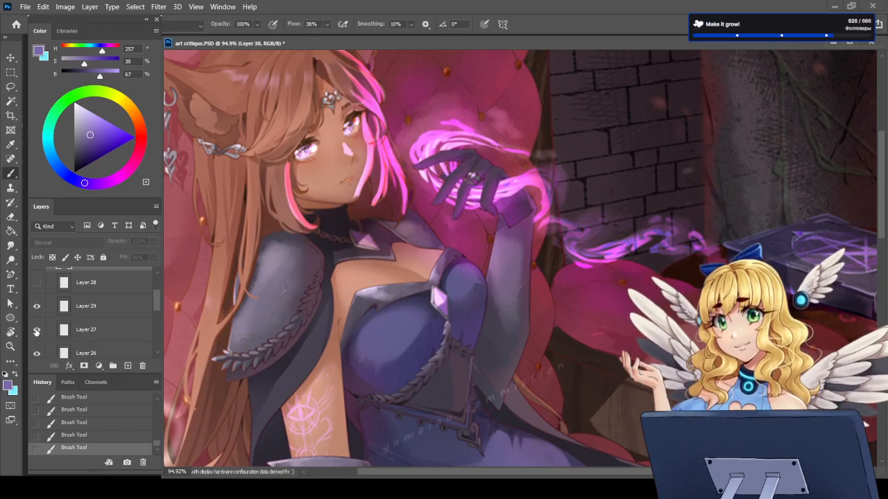
{"action": "left_click", "coordinate": [37, 331]}
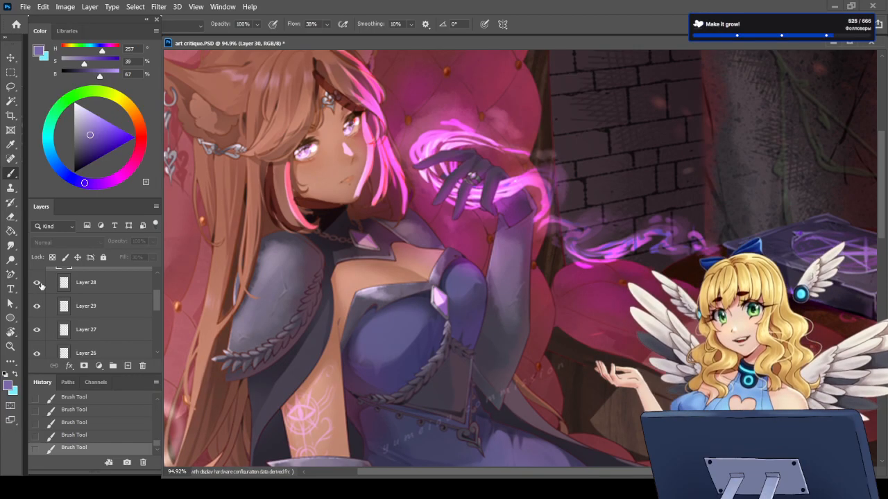
Step: Hide Layers 29, 27 and 26, and restore only Layers 29 and 27 so the bright pink hair highlights stay off
{"action": "left_click", "coordinate": [38, 306]}
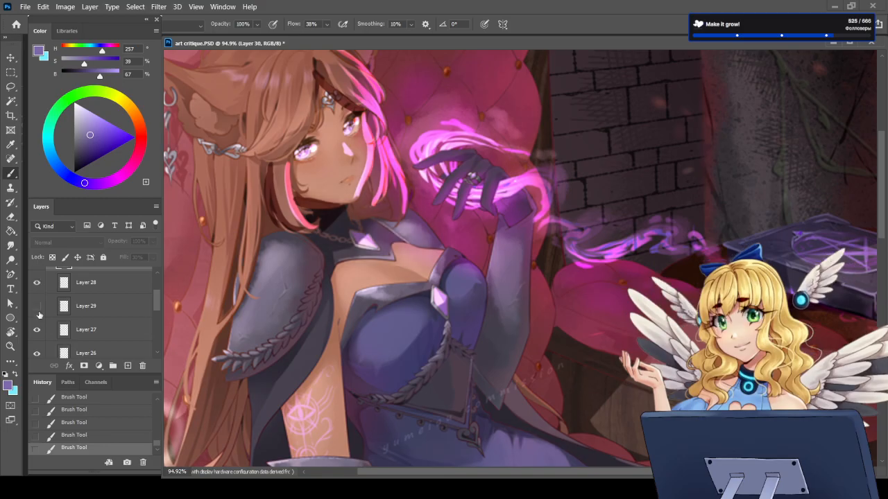
{"action": "left_click", "coordinate": [37, 331]}
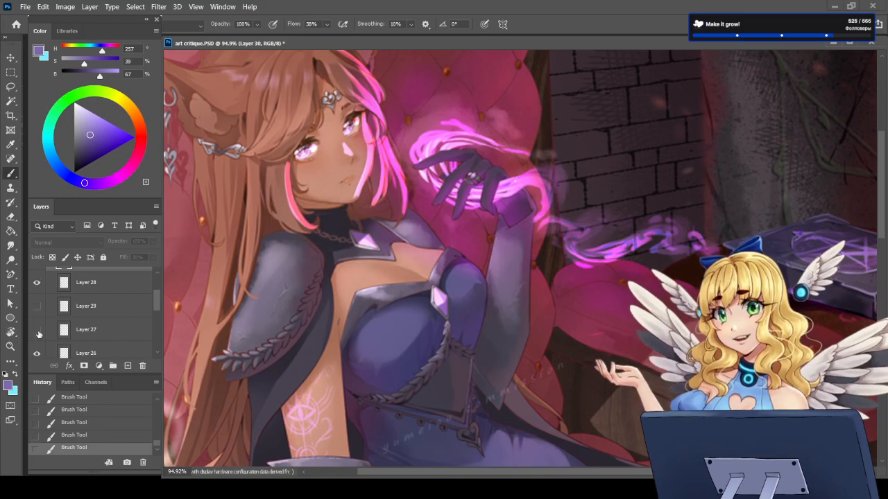
{"action": "scroll", "coordinate": [39, 335], "scroll_direction": "down", "scroll_amount": 1}
{"action": "left_click", "coordinate": [38, 340]}
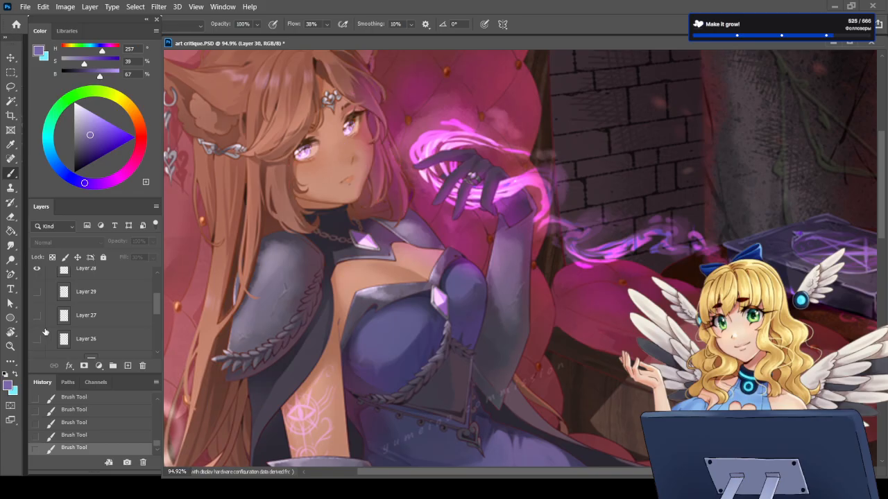
{"action": "scroll", "coordinate": [45, 333], "scroll_direction": "up", "scroll_amount": 1}
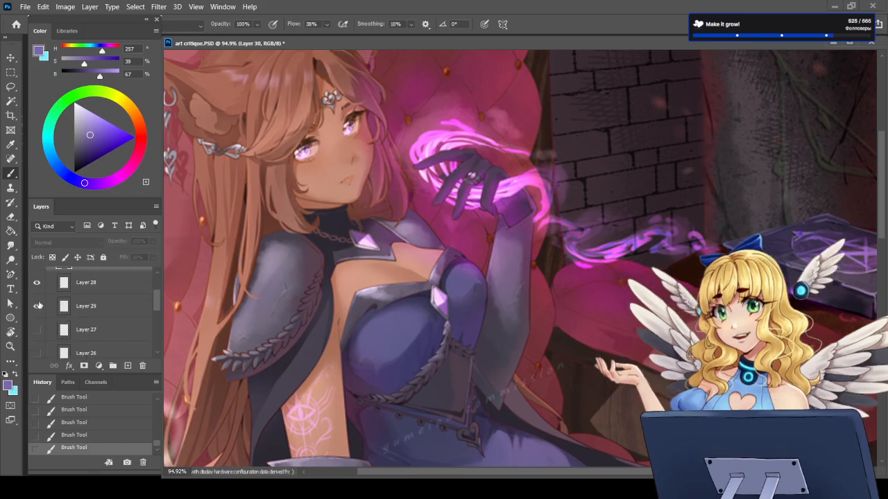
{"action": "left_click", "coordinate": [37, 330]}
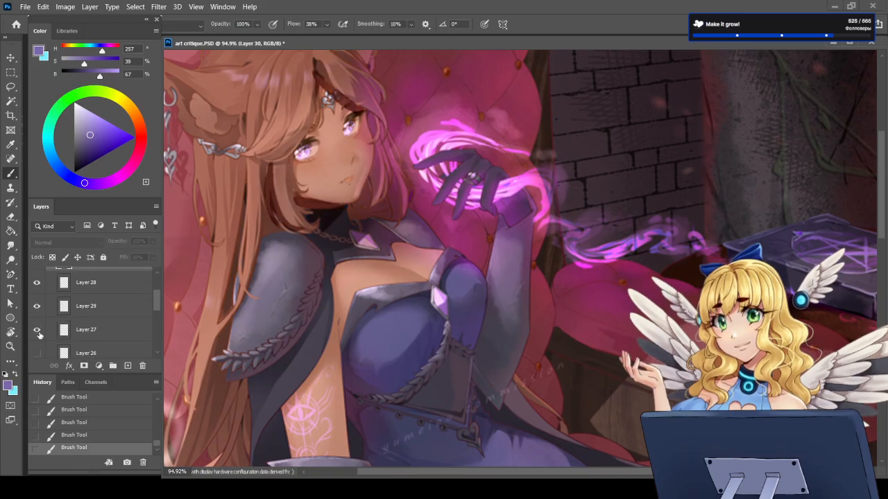
Step: Try a brush stroke on the Multiply layer, Layer 27, along the shadow edge on the armrest beside the character, and undo it
{"action": "scroll", "coordinate": [431, 250], "scroll_direction": "down", "scroll_amount": 4}
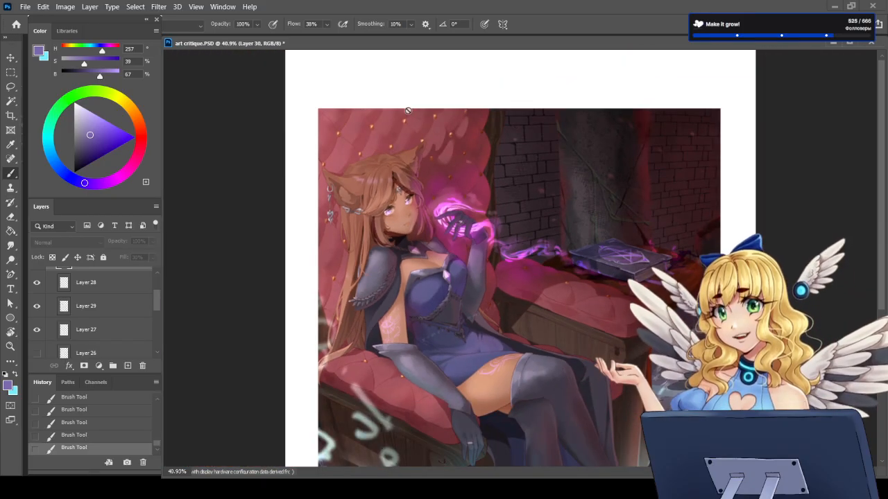
{"action": "scroll", "coordinate": [407, 200], "scroll_direction": "up", "scroll_amount": 1}
{"action": "scroll", "coordinate": [460, 194], "scroll_direction": "up", "scroll_amount": 3}
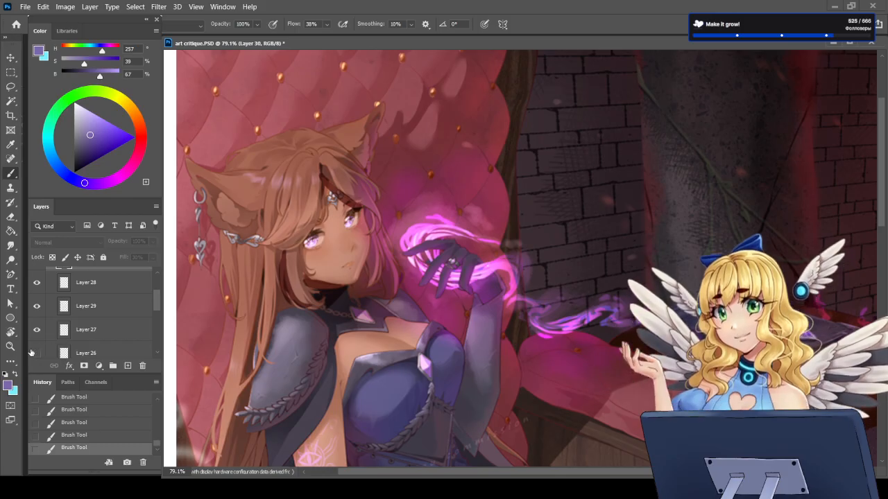
{"action": "left_click", "coordinate": [95, 315]}
{"action": "left_click", "coordinate": [96, 331]}
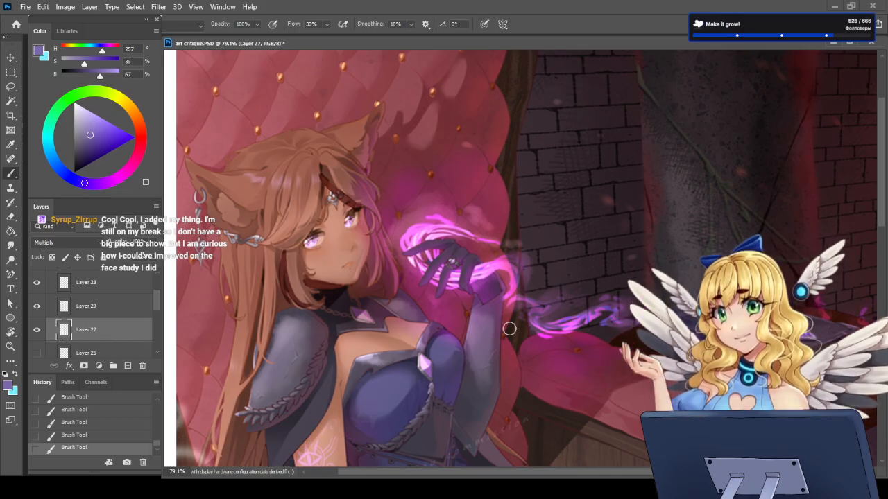
{"action": "scroll", "coordinate": [404, 342], "scroll_direction": "down", "scroll_amount": 3}
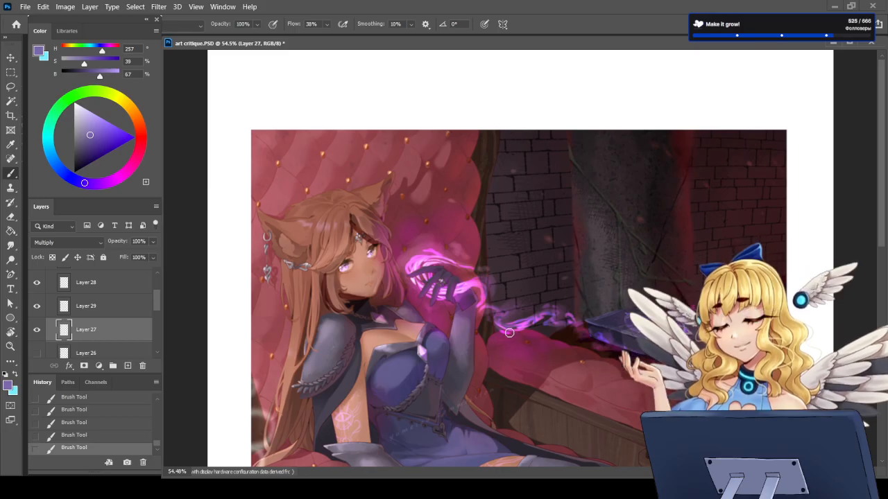
{"action": "scroll", "coordinate": [472, 310], "scroll_direction": "down", "scroll_amount": 4}
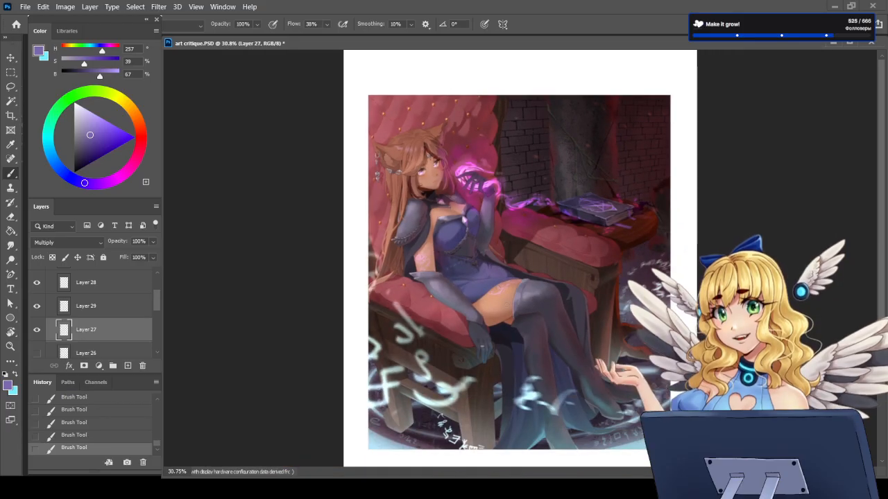
{"action": "scroll", "coordinate": [505, 222], "scroll_direction": "up", "scroll_amount": 4}
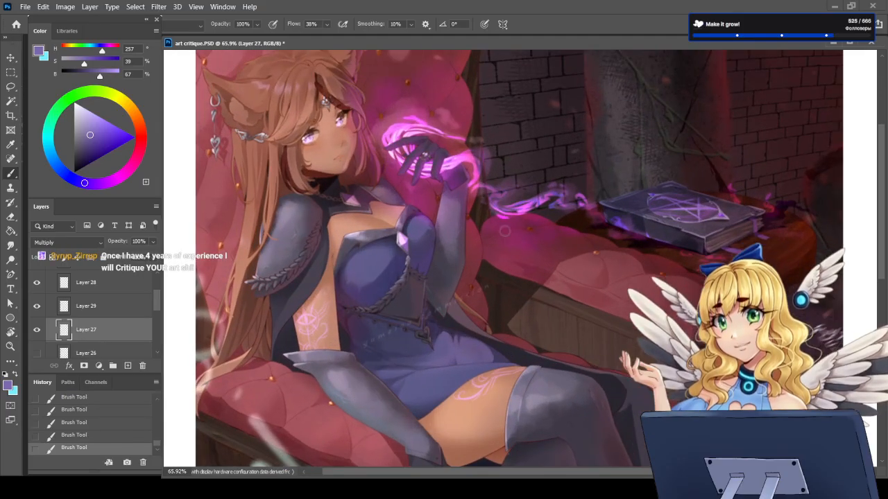
{"action": "scroll", "coordinate": [574, 280], "scroll_direction": "up", "scroll_amount": 1}
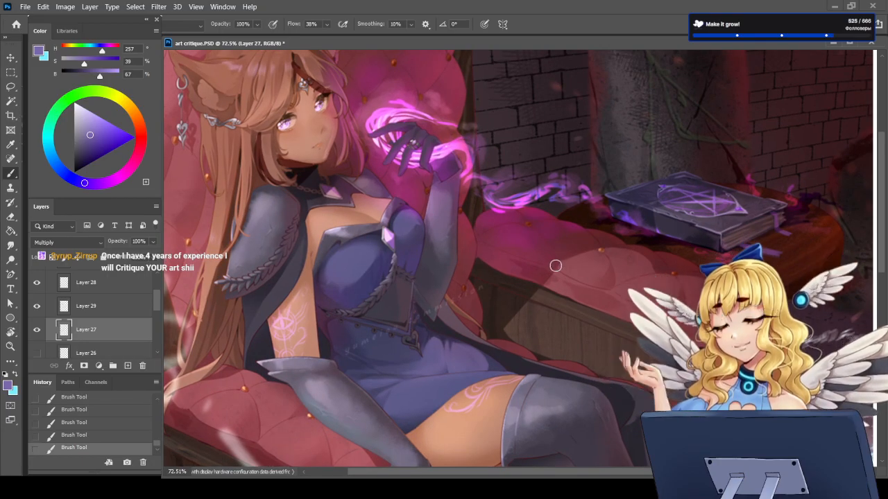
{"action": "left_click_drag", "start_coordinate": [562, 263], "coordinate": [512, 329]}
{"action": "key", "text": "ctrl+z"}
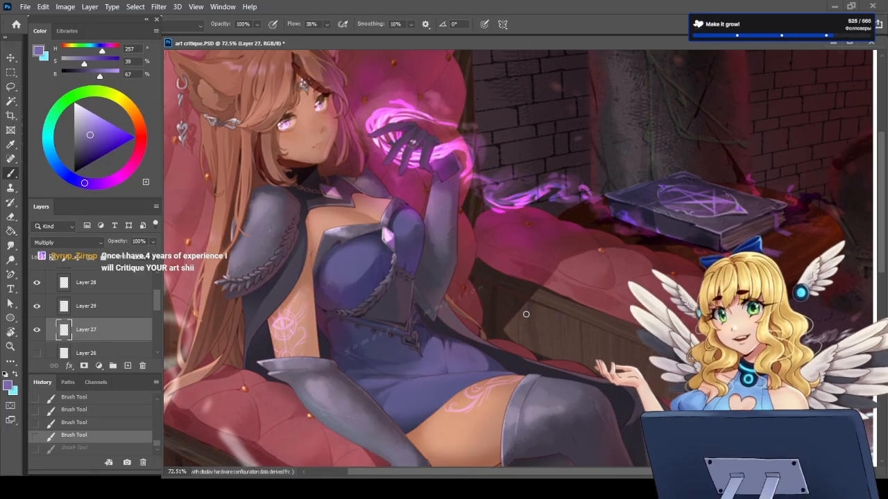
Step: Show and activate Layer 25, and dab light cyan marks (H 187, S 54, B 100) at the shadow edge on the armrest cushion
{"action": "scroll", "coordinate": [155, 310], "scroll_direction": "up", "scroll_amount": 2}
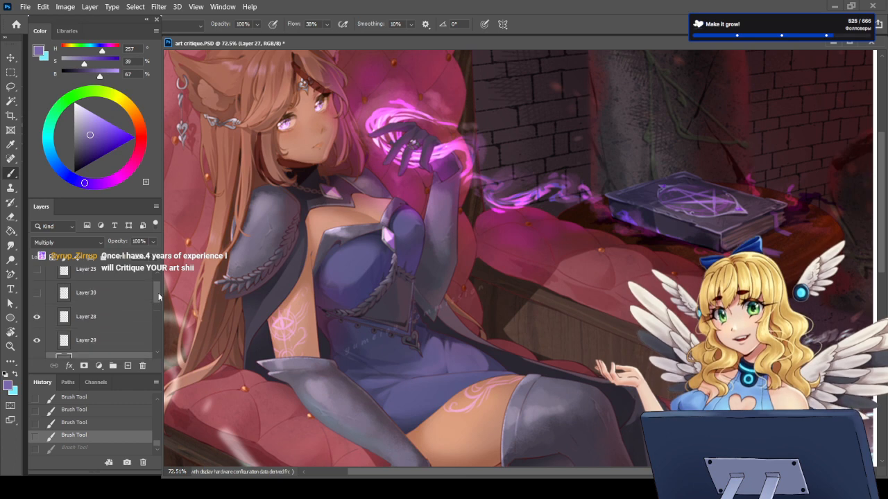
{"action": "left_click", "coordinate": [88, 297]}
{"action": "left_click", "coordinate": [38, 294]}
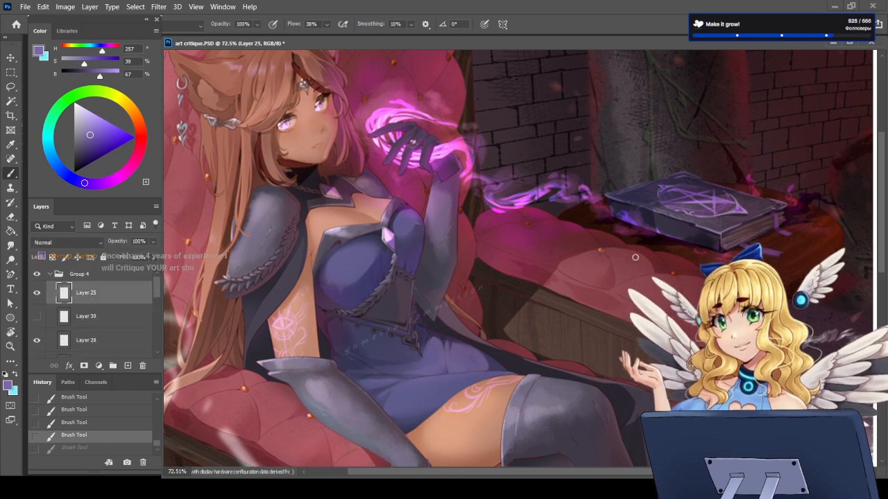
{"action": "left_click", "coordinate": [14, 375]}
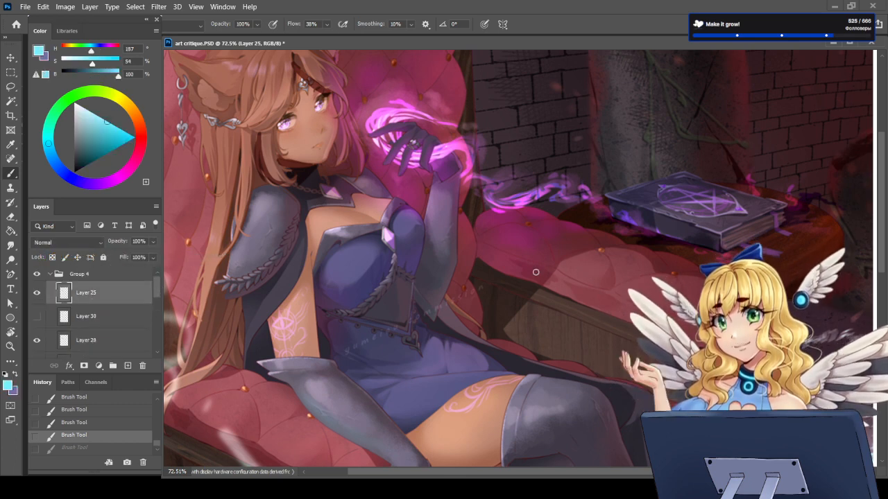
{"action": "left_click_drag", "start_coordinate": [564, 256], "coordinate": [504, 326]}
{"action": "key", "text": "ctrl+z"}
{"action": "mouse_move", "coordinate": [547, 262]}
{"action": "left_mouse_down"}
{"action": "mouse_move", "coordinate": [534, 271]}
{"action": "mouse_move", "coordinate": [568, 282]}
{"action": "left_mouse_up"}
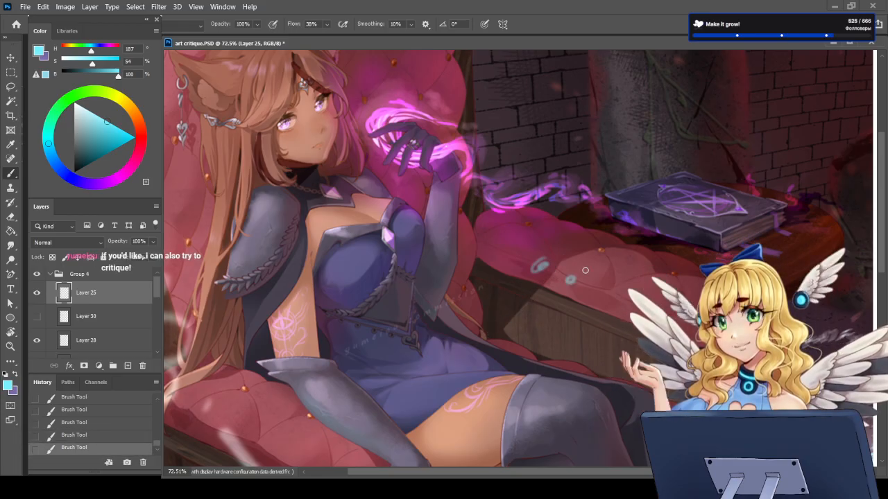
Step: Undo the light cyan brush marks at the shadow edge on the armrest cushion
{"action": "key", "text": "ctrl+z"}
{"action": "key", "text": "ctrl+z"}
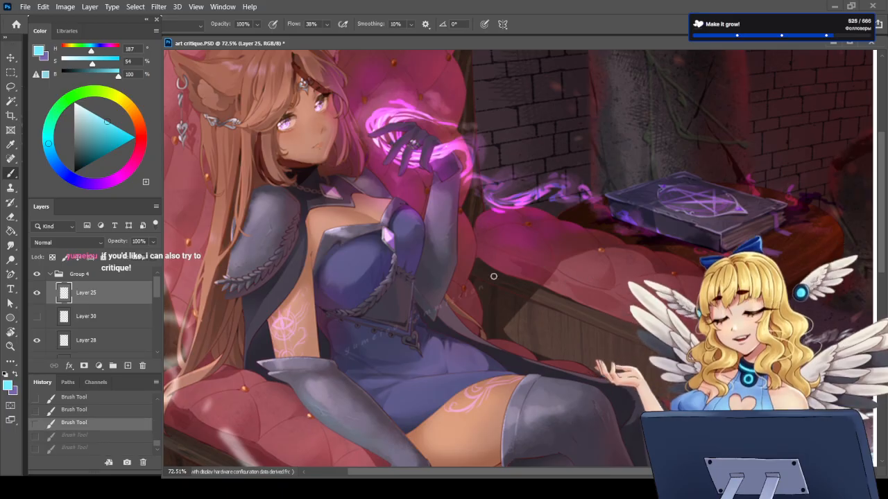
Step: Examine the lighting and shadows across the whole illustration and up close on the character's bodice, shoulder armour and glove
{"action": "scroll", "coordinate": [336, 143], "scroll_direction": "down", "scroll_amount": 4}
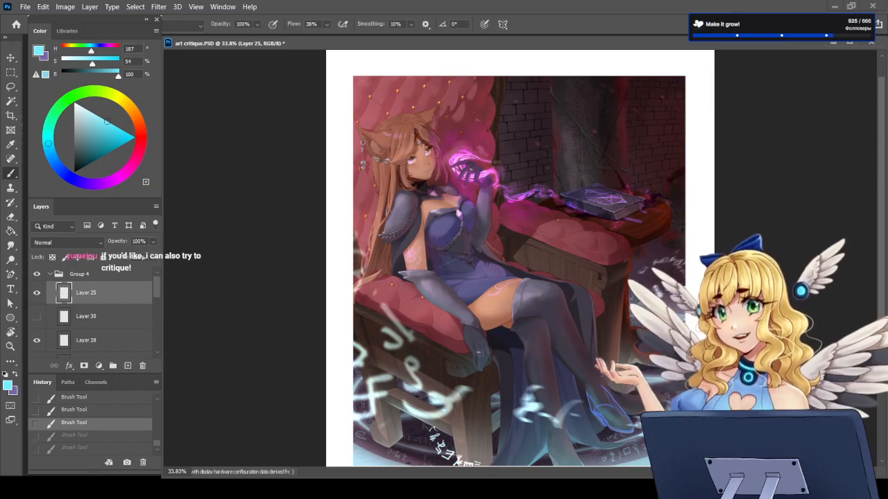
{"action": "scroll", "coordinate": [406, 208], "scroll_direction": "up", "scroll_amount": 2}
{"action": "scroll", "coordinate": [406, 208], "scroll_direction": "up", "scroll_amount": 2}
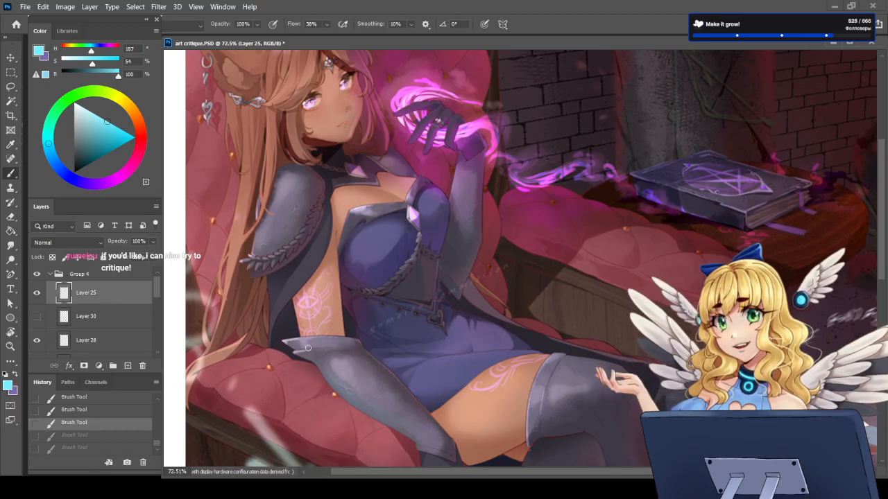
{"action": "scroll", "coordinate": [395, 274], "scroll_direction": "up", "scroll_amount": 2}
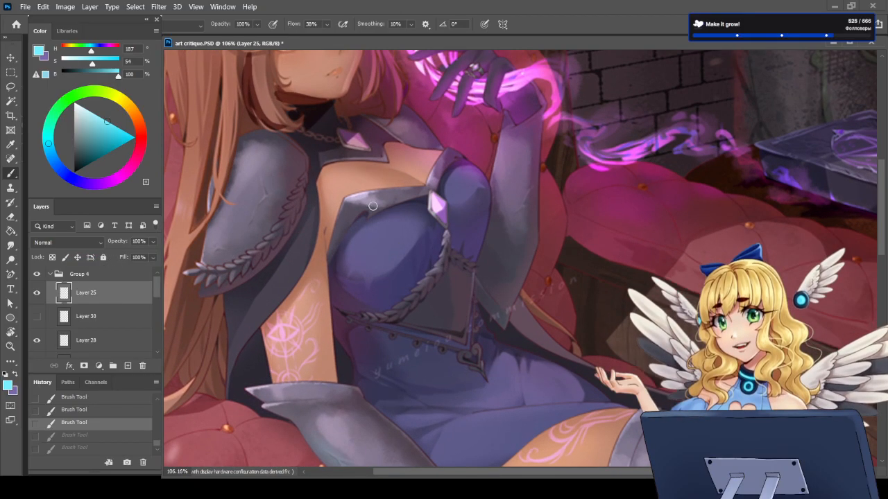
{"action": "scroll", "coordinate": [350, 217], "scroll_direction": "down", "scroll_amount": 2}
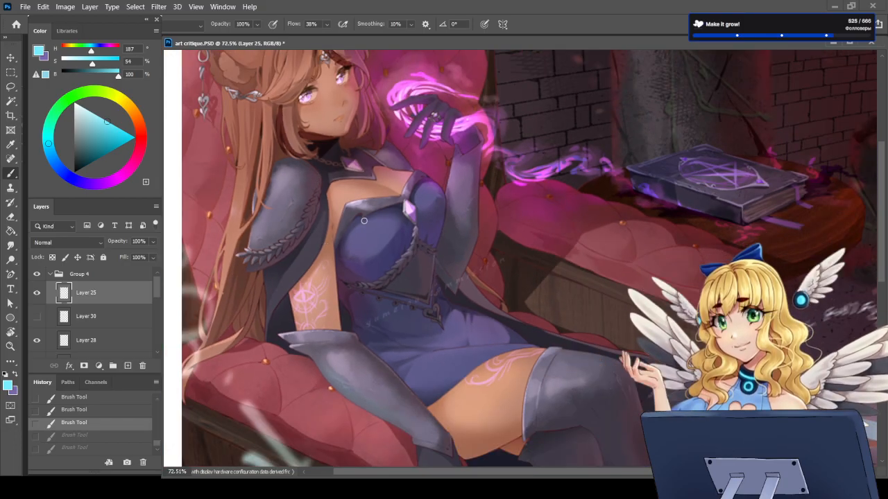
{"action": "scroll", "coordinate": [458, 322], "scroll_direction": "down", "scroll_amount": 2}
{"action": "scroll", "coordinate": [456, 324], "scroll_direction": "down", "scroll_amount": 1}
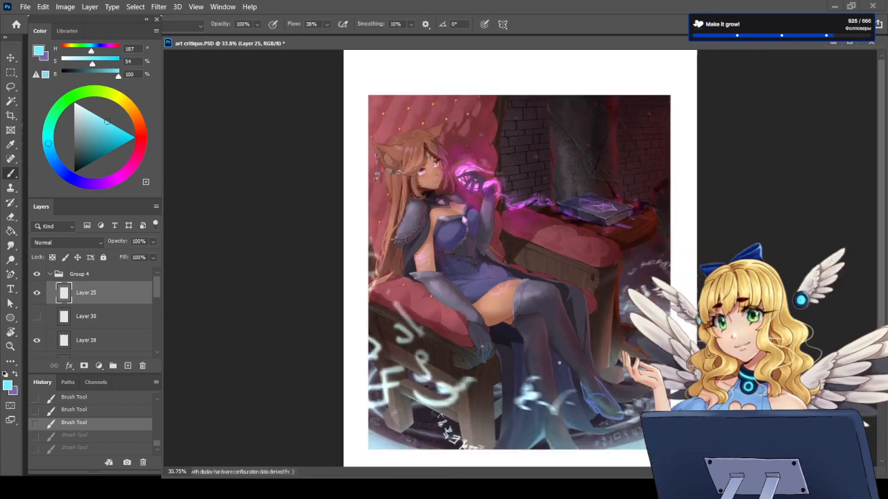
{"action": "scroll", "coordinate": [521, 138], "scroll_direction": "up", "scroll_amount": 3}
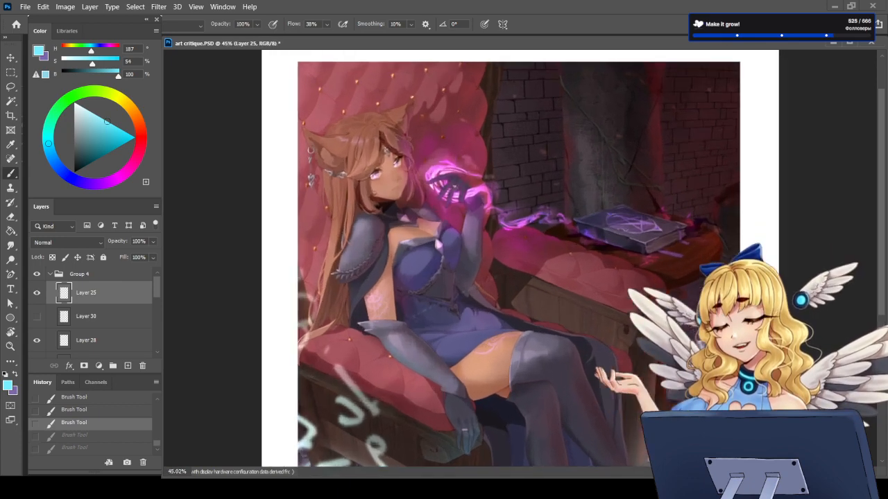
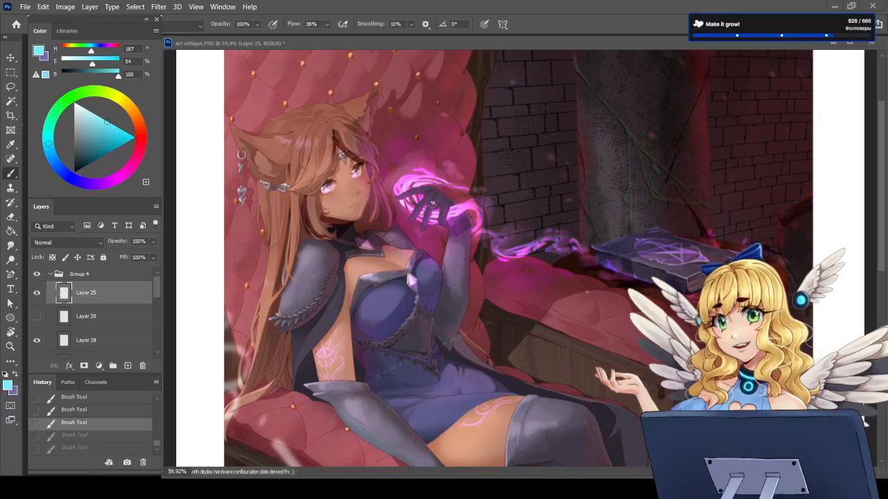
Step: Select Group 4, which holds the critique layers of the fantasy character illustration, and collapse it
{"action": "scroll", "coordinate": [520, 259], "scroll_direction": "down", "scroll_amount": 8}
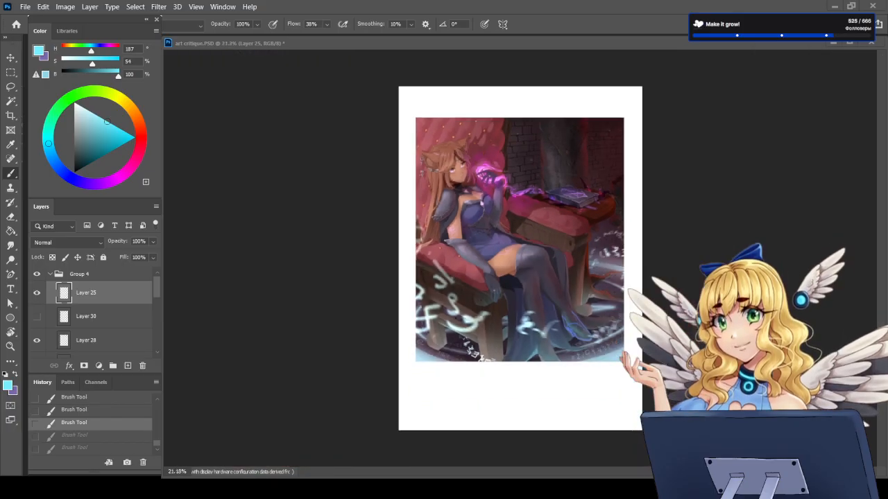
{"action": "key", "text": "ctrl+0"}
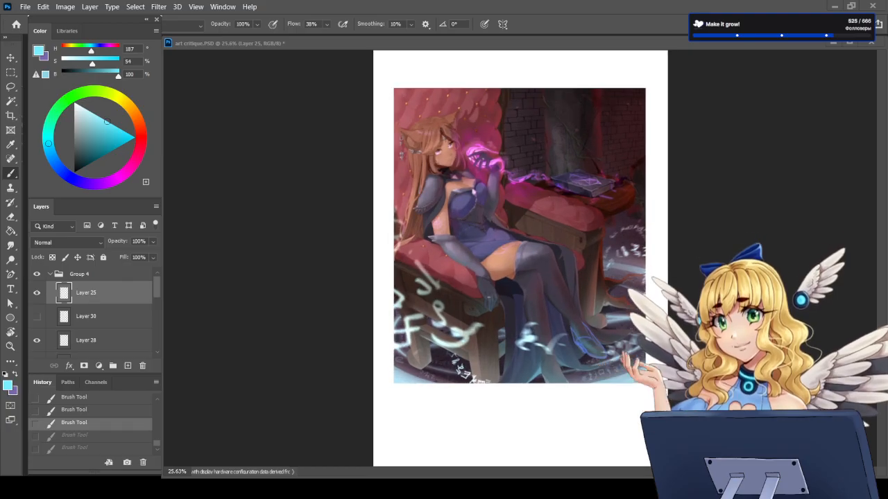
{"action": "left_click", "coordinate": [89, 274]}
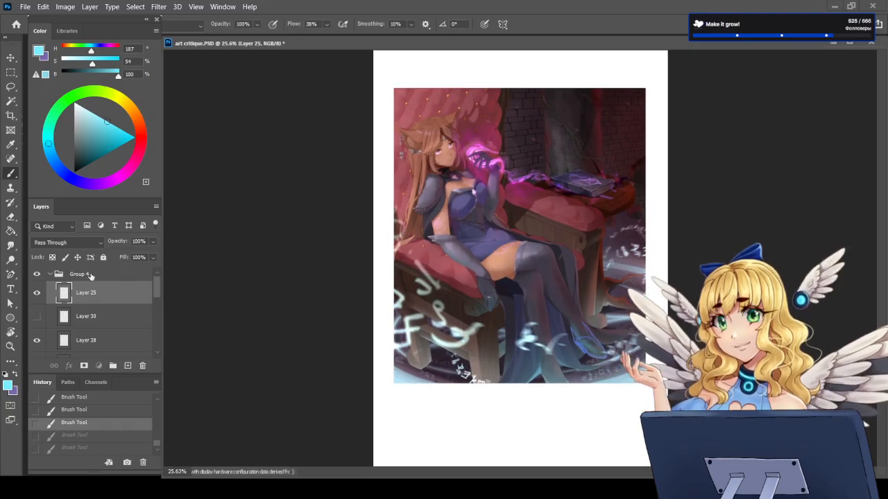
{"action": "left_click", "coordinate": [51, 274]}
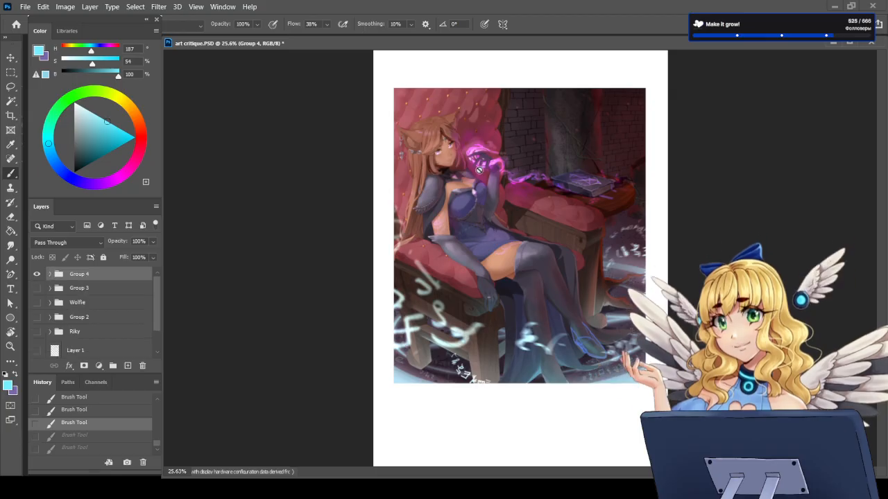
Step: Examine the whole illustration and up close the character's upper body, legs, the armrest and the glowing floor runes
{"action": "scroll", "coordinate": [438, 131], "scroll_direction": "up", "scroll_amount": 4}
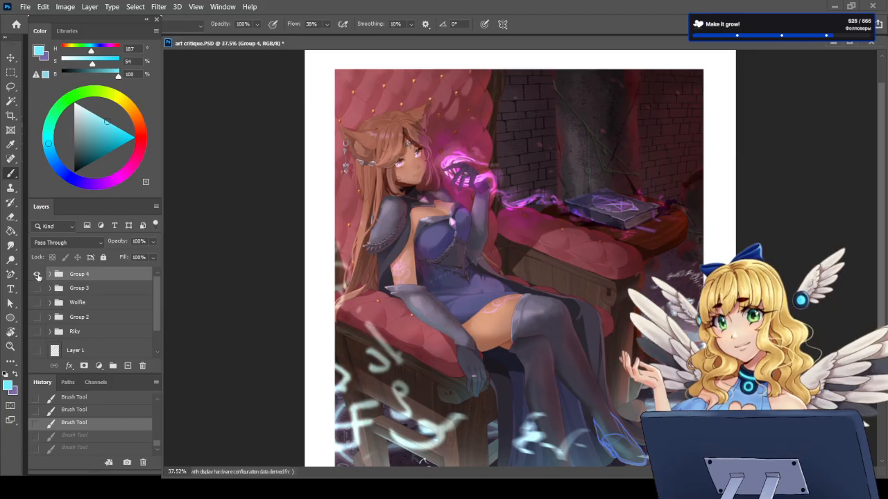
{"action": "scroll", "coordinate": [458, 306], "scroll_direction": "down", "scroll_amount": 2}
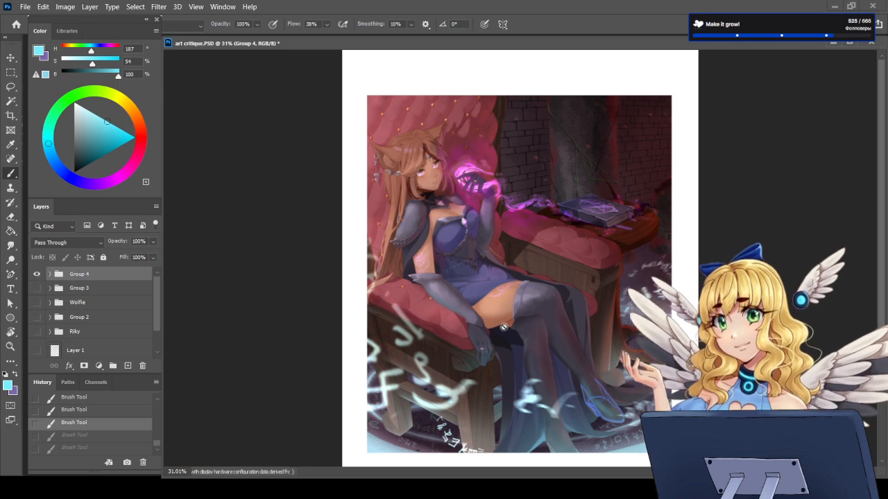
{"action": "scroll", "coordinate": [435, 241], "scroll_direction": "up", "scroll_amount": 2}
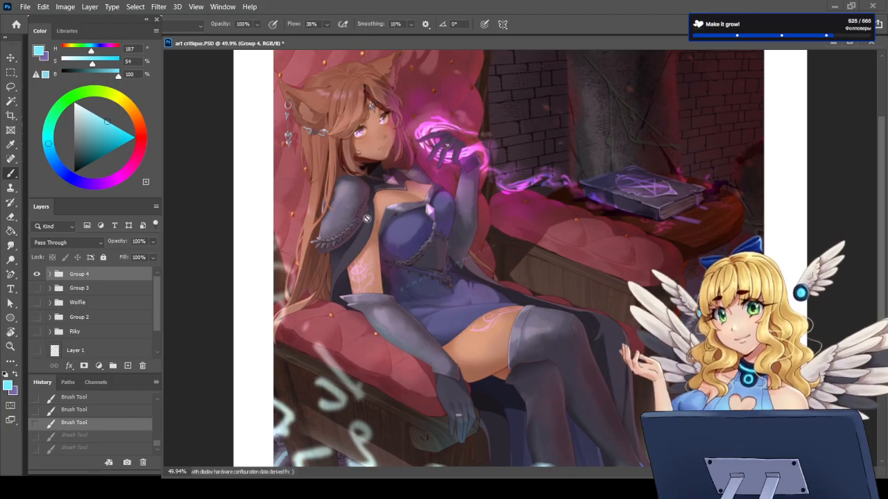
{"action": "scroll", "coordinate": [385, 262], "scroll_direction": "down", "scroll_amount": 3}
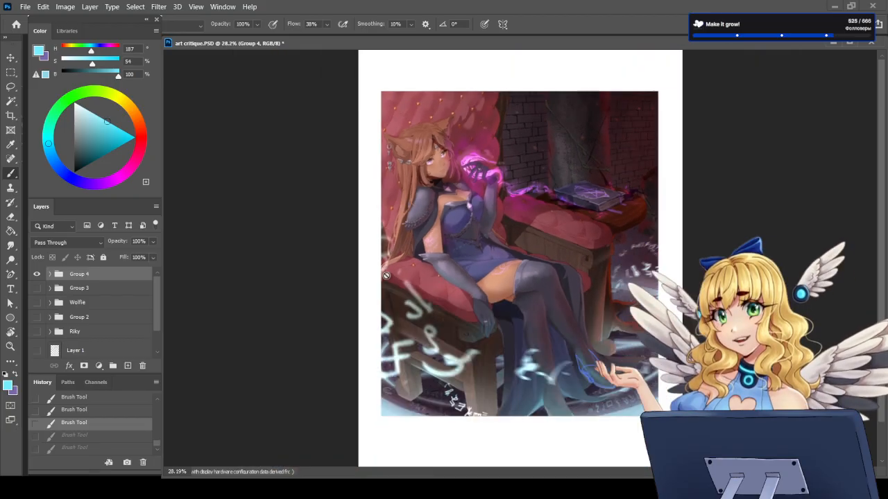
{"action": "scroll", "coordinate": [523, 412], "scroll_direction": "up", "scroll_amount": 4}
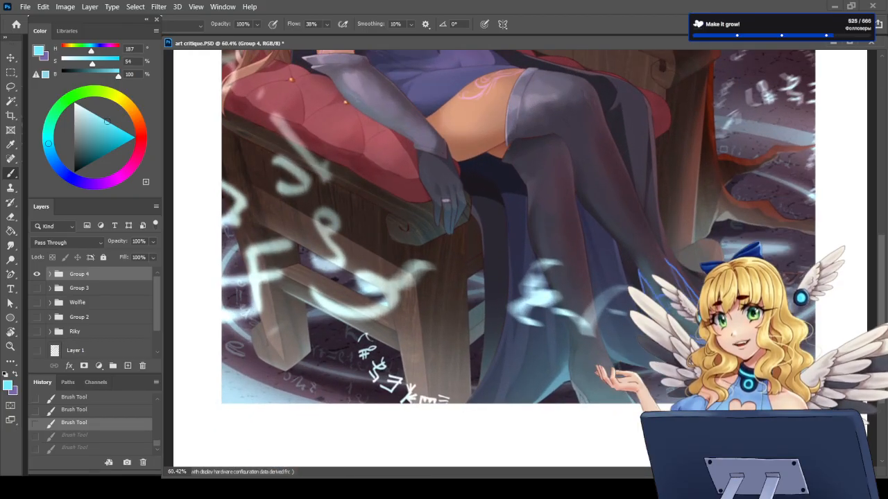
{"action": "scroll", "coordinate": [624, 307], "scroll_direction": "down", "scroll_amount": 5}
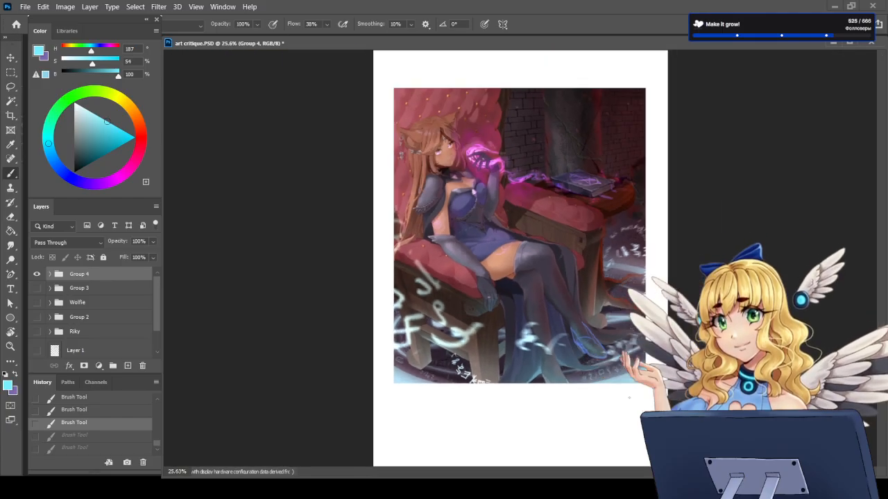
{"action": "scroll", "coordinate": [404, 88], "scroll_direction": "up", "scroll_amount": 2}
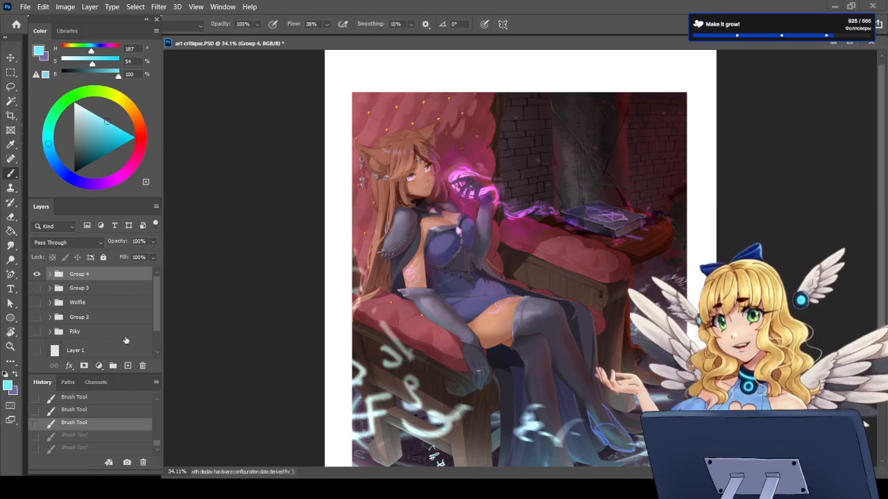
Step: Create a new layer group above Group 4, hide Group 4, and add an empty layer inside the new group
{"action": "left_click", "coordinate": [113, 365]}
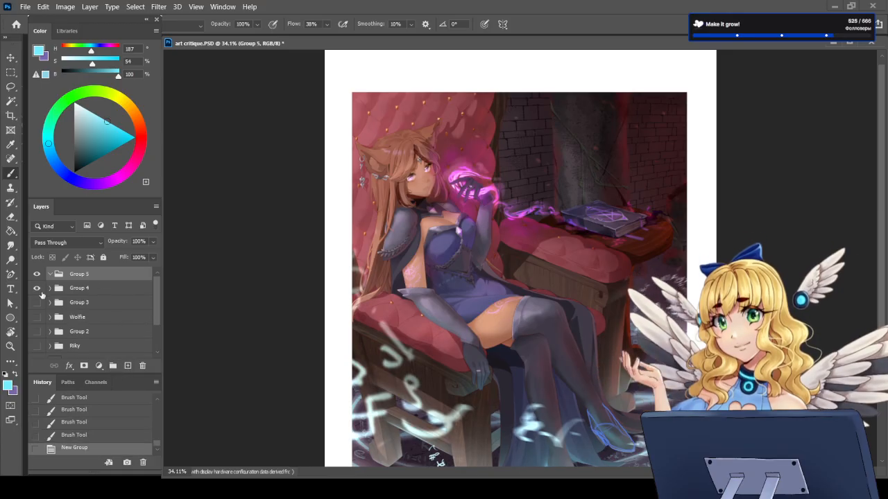
{"action": "left_click", "coordinate": [37, 288]}
{"action": "left_click", "coordinate": [127, 366]}
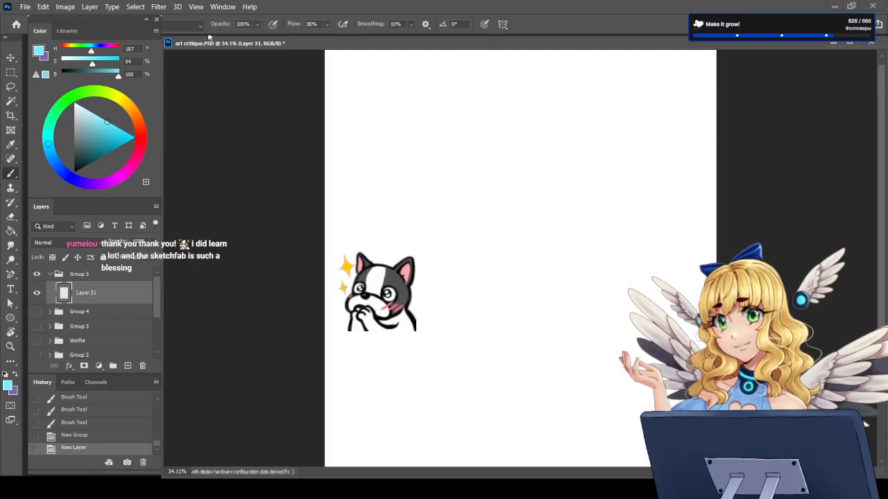
Step: Choose the Kyle drawing-set brush (Набор для рисования Kyl...) from the dry brushes folder (Сухие кисти)
{"action": "key", "text": "F5"}
{"action": "left_click", "coordinate": [229, 42]}
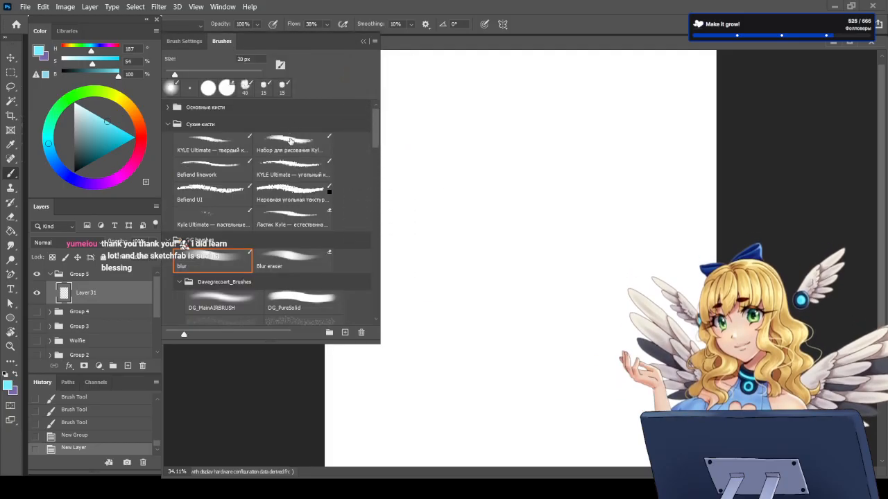
{"action": "left_click", "coordinate": [292, 142]}
{"action": "key", "text": "F5"}
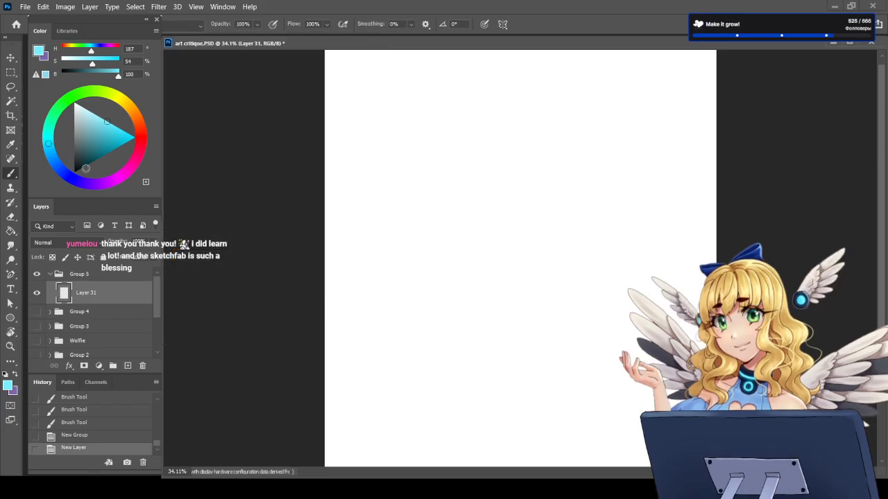
Step: Set the foreground colour to magenta with H 305, S 63, B 89
{"action": "left_click_drag", "start_coordinate": [54, 173], "coordinate": [77, 181]}
{"action": "left_click", "coordinate": [122, 179]}
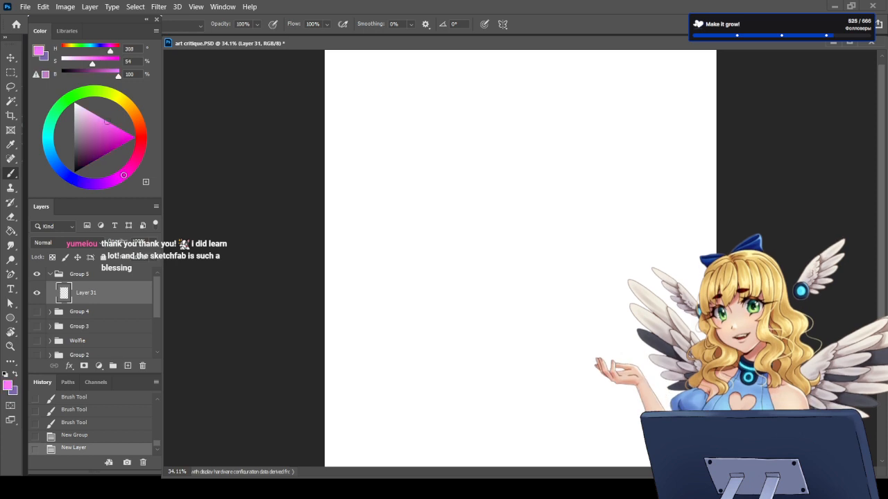
{"action": "left_click", "coordinate": [109, 126]}
{"action": "left_click_drag", "start_coordinate": [108, 126], "coordinate": [108, 130]}
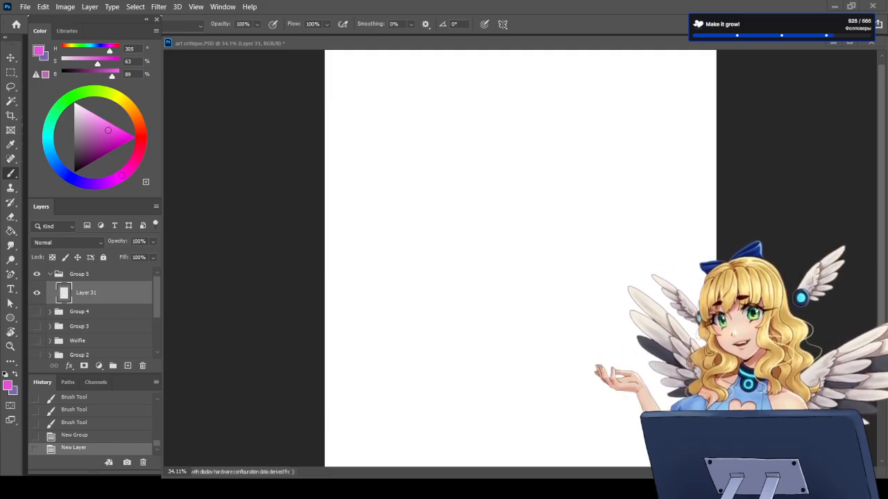
Step: Paste the sheet of face sketches into Layer 31, scale it to 424.95% and centre it on the white canvas
{"action": "scroll", "coordinate": [520, 258], "scroll_direction": "down", "scroll_amount": 3}
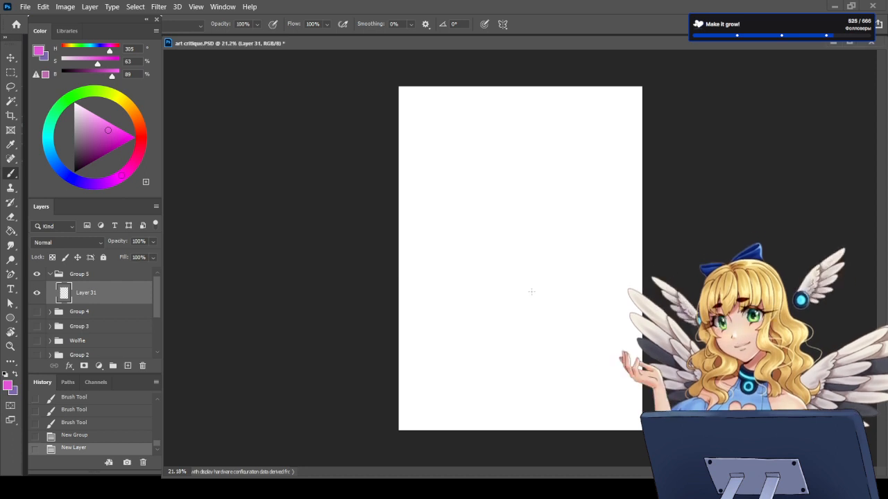
{"action": "key", "text": "ctrl+v"}
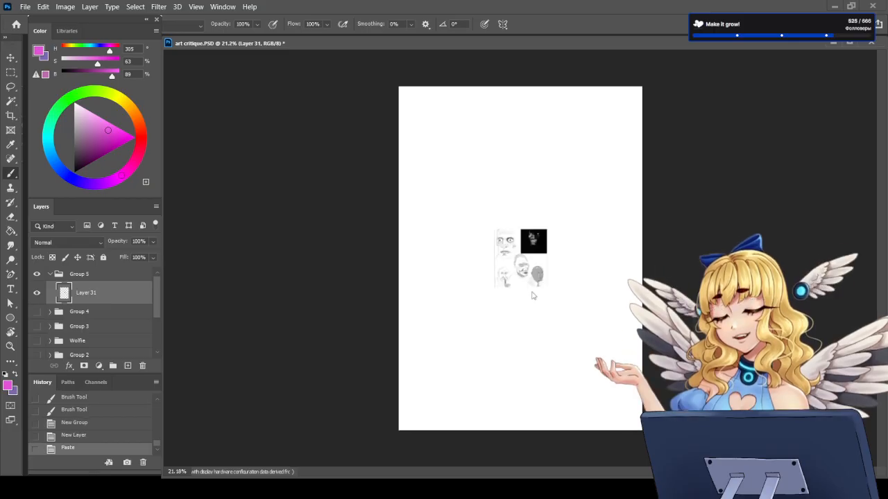
{"action": "key", "text": "ctrl+t"}
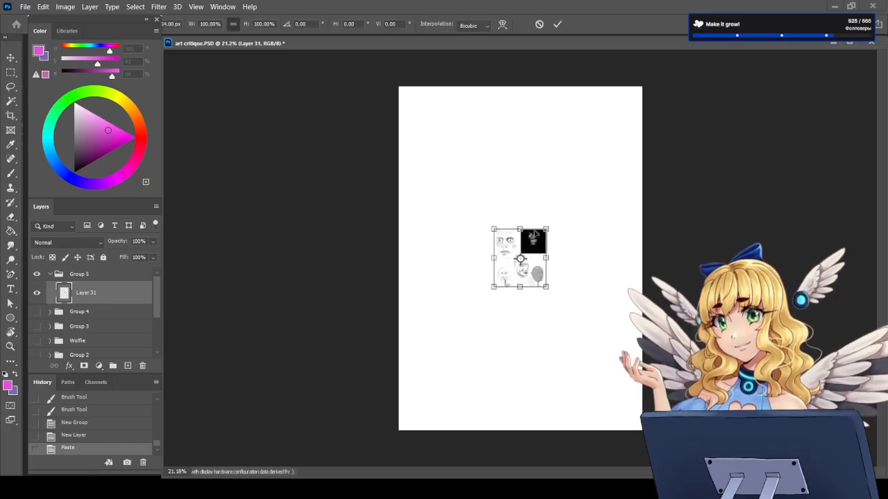
{"action": "left_click_drag", "start_coordinate": [493, 230], "coordinate": [400, 127]}
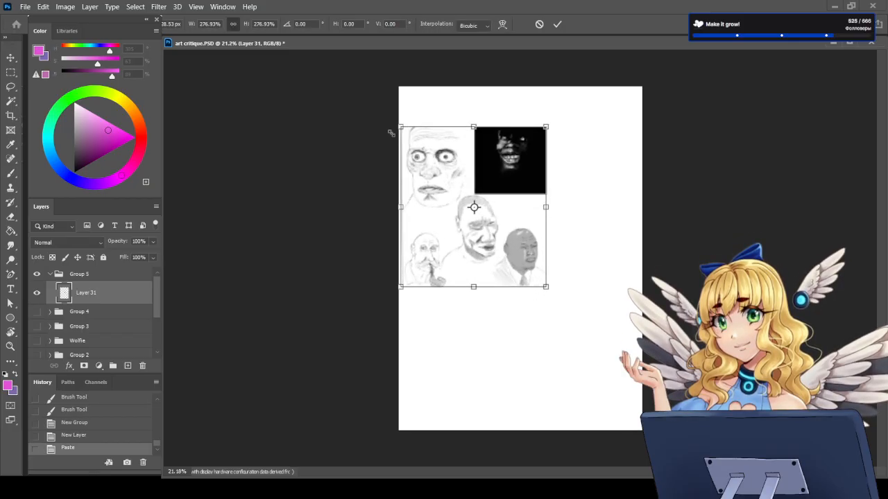
{"action": "left_click_drag", "start_coordinate": [545, 287], "coordinate": [625, 373]}
{"action": "left_click_drag", "start_coordinate": [567, 314], "coordinate": [574, 323]}
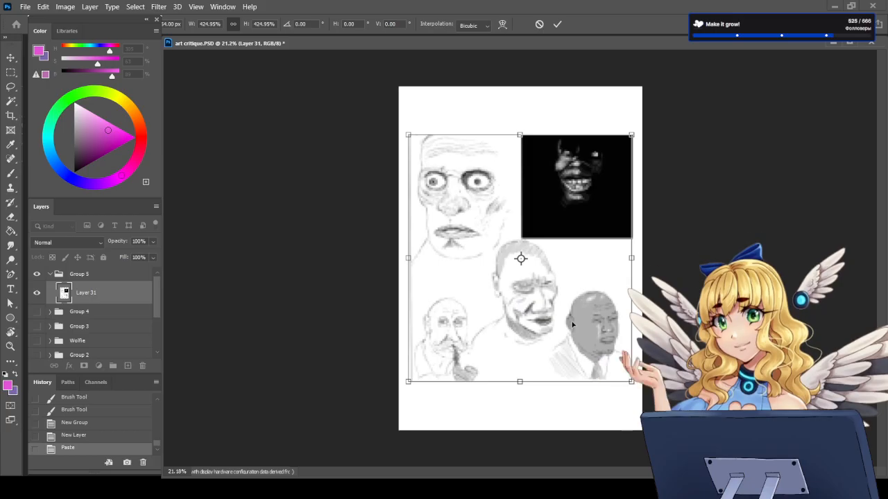
{"action": "key", "text": "Return"}
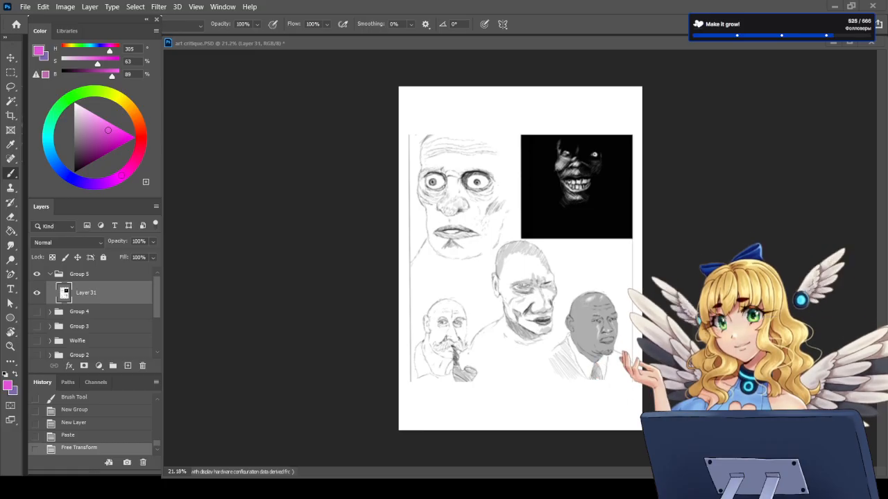
Step: Examine the pasted face sketches as a whole and up close, including the central portrait and the grinning face on black
{"action": "left_click", "coordinate": [99, 301]}
{"action": "scroll", "coordinate": [520, 334], "scroll_direction": "up", "scroll_amount": 5}
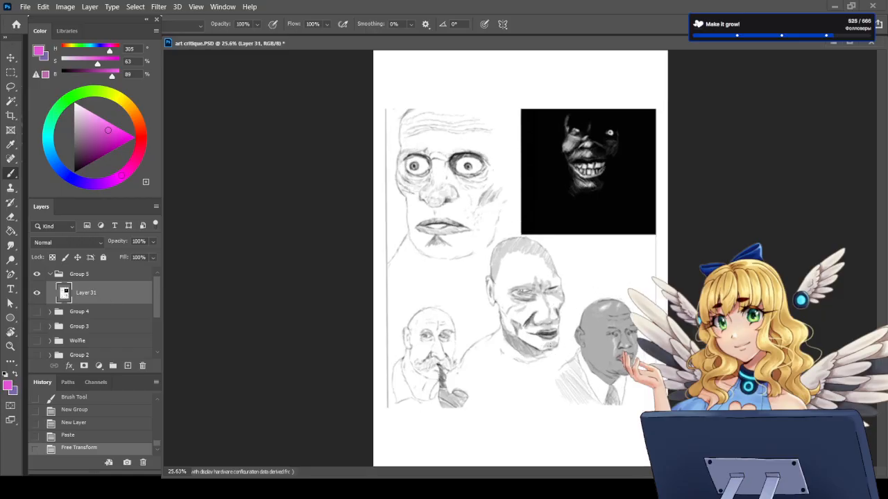
{"action": "scroll", "coordinate": [520, 335], "scroll_direction": "down", "scroll_amount": 3}
{"action": "scroll", "coordinate": [506, 324], "scroll_direction": "up", "scroll_amount": 5}
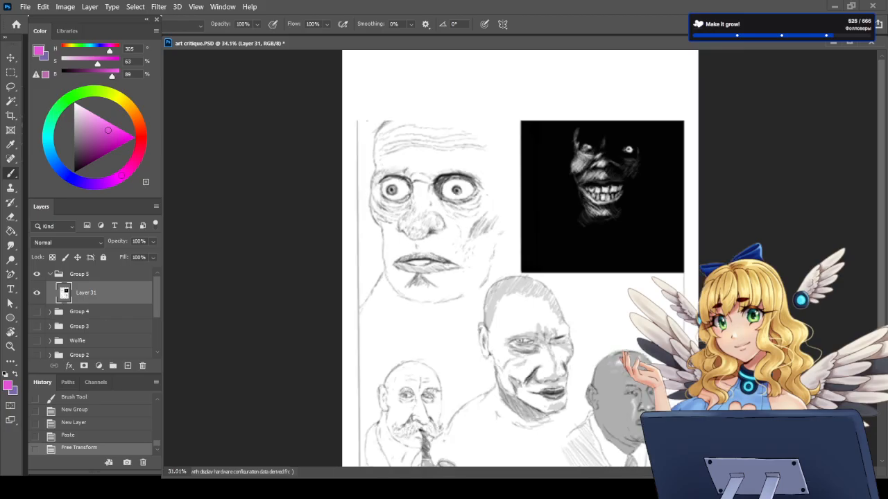
{"action": "scroll", "coordinate": [524, 401], "scroll_direction": "up", "scroll_amount": 2}
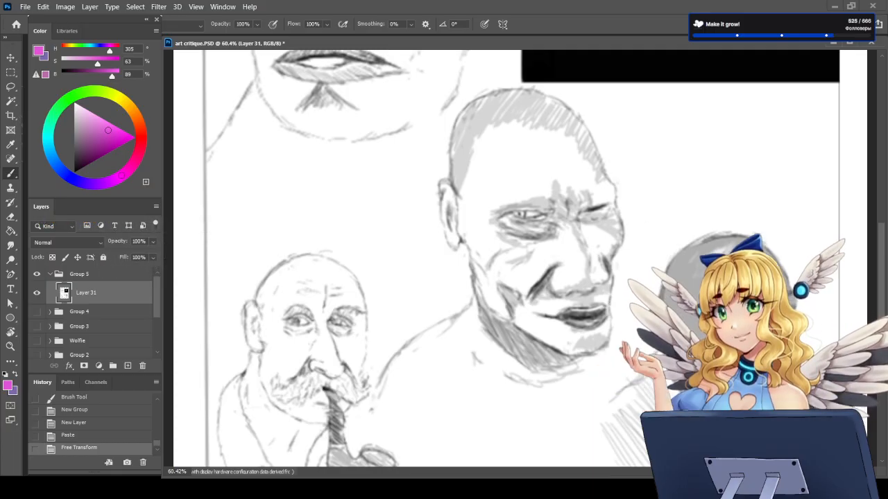
{"action": "scroll", "coordinate": [511, 338], "scroll_direction": "down", "scroll_amount": 4}
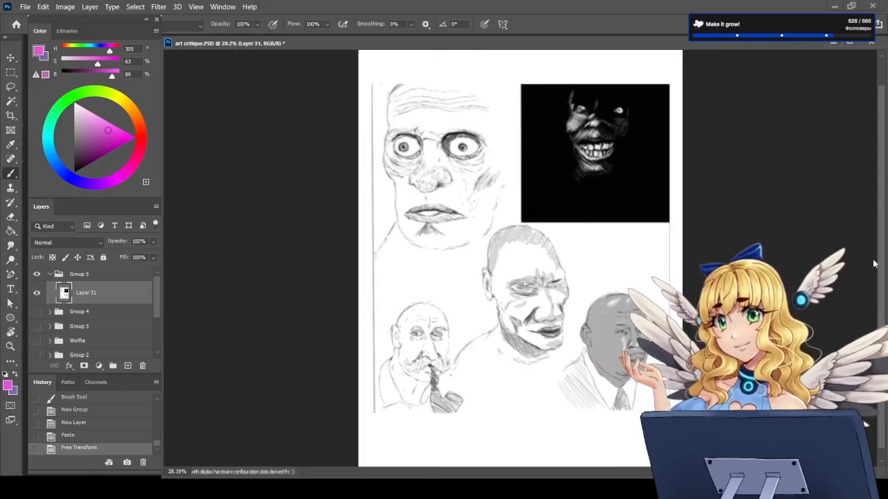
{"action": "scroll", "coordinate": [603, 50], "scroll_direction": "up", "scroll_amount": 1}
{"action": "scroll", "coordinate": [783, 152], "scroll_direction": "up", "scroll_amount": 5}
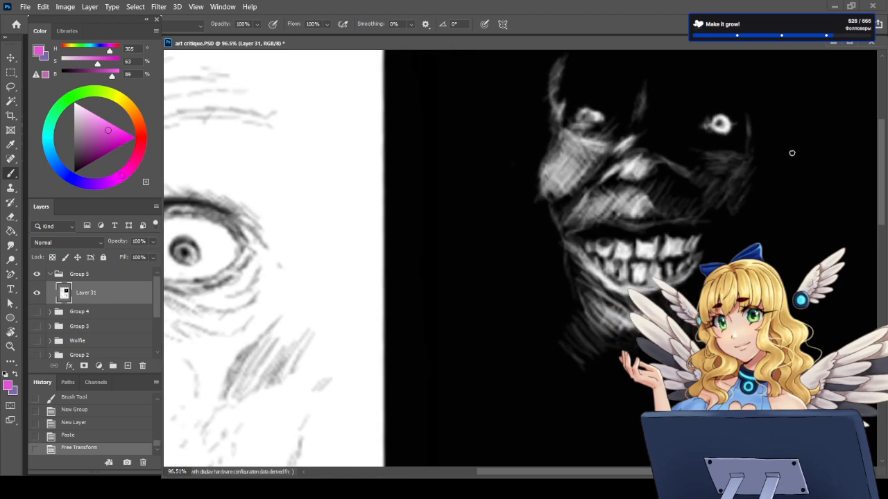
{"action": "scroll", "coordinate": [771, 169], "scroll_direction": "down", "scroll_amount": 1}
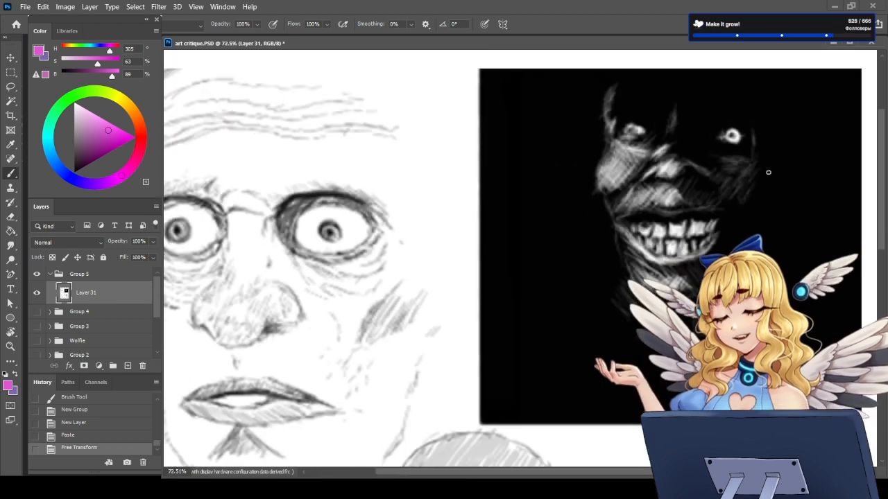
{"action": "scroll", "coordinate": [767, 172], "scroll_direction": "down", "scroll_amount": 2}
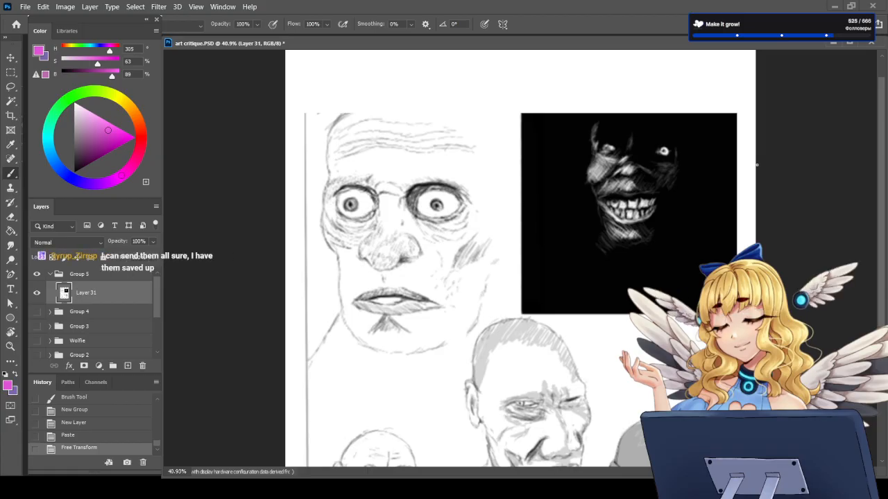
{"action": "scroll", "coordinate": [754, 166], "scroll_direction": "down", "scroll_amount": 2}
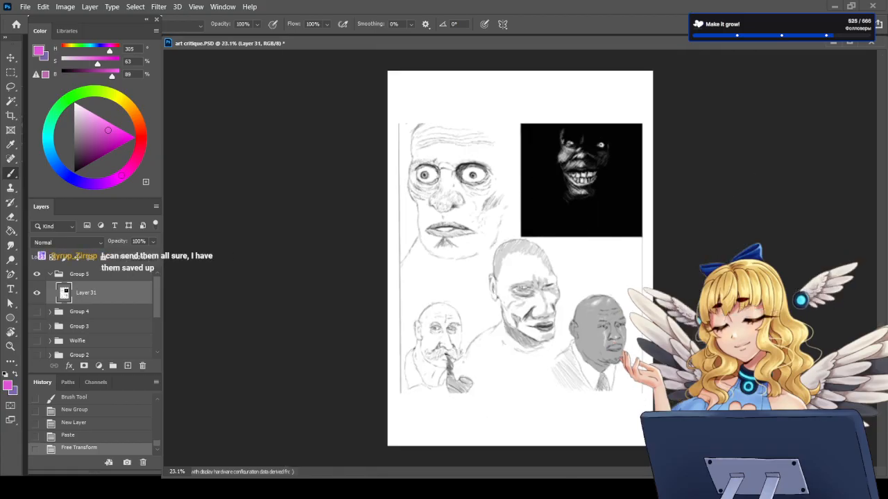
Step: Circle the head of the central portrait sketch with a magenta brush stroke, and undo it
{"action": "scroll", "coordinate": [511, 163], "scroll_direction": "up", "scroll_amount": 3}
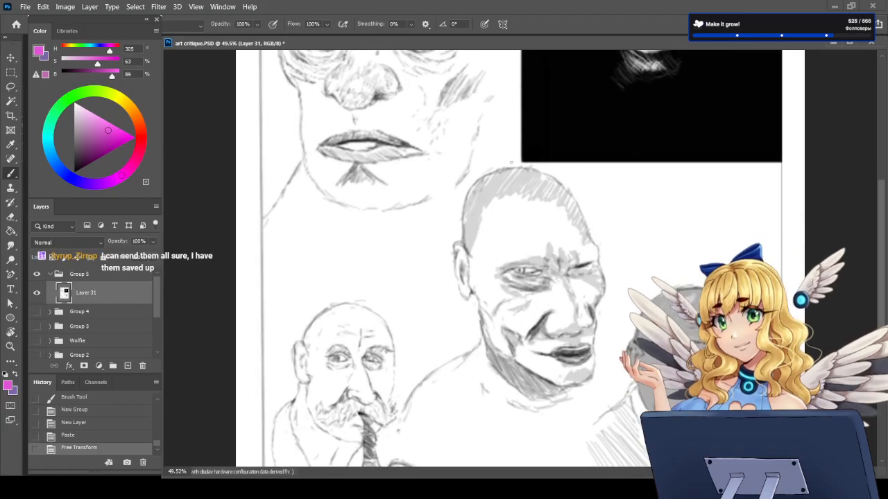
{"action": "mouse_move", "coordinate": [511, 162]}
{"action": "left_mouse_down"}
{"action": "mouse_move", "coordinate": [441, 197]}
{"action": "mouse_move", "coordinate": [532, 418]}
{"action": "mouse_move", "coordinate": [565, 413]}
{"action": "mouse_move", "coordinate": [620, 269]}
{"action": "mouse_move", "coordinate": [619, 242]}
{"action": "mouse_move", "coordinate": [553, 153]}
{"action": "left_mouse_up"}
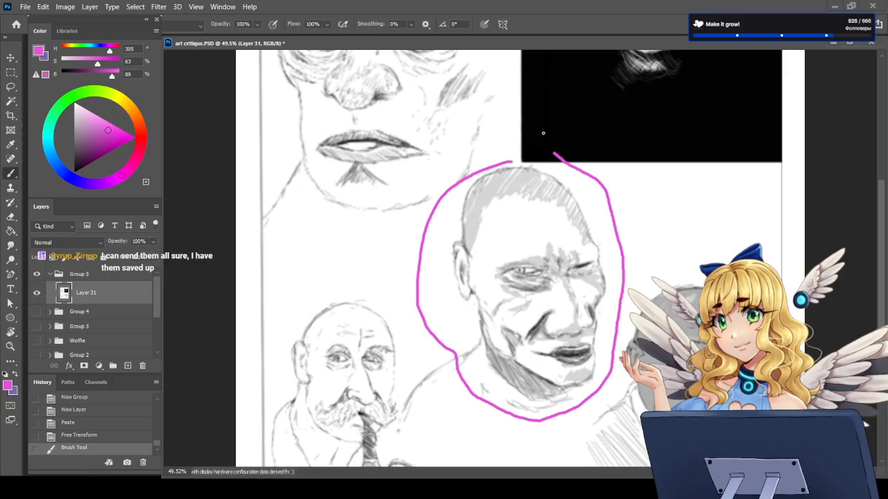
{"action": "key", "text": "ctrl+z"}
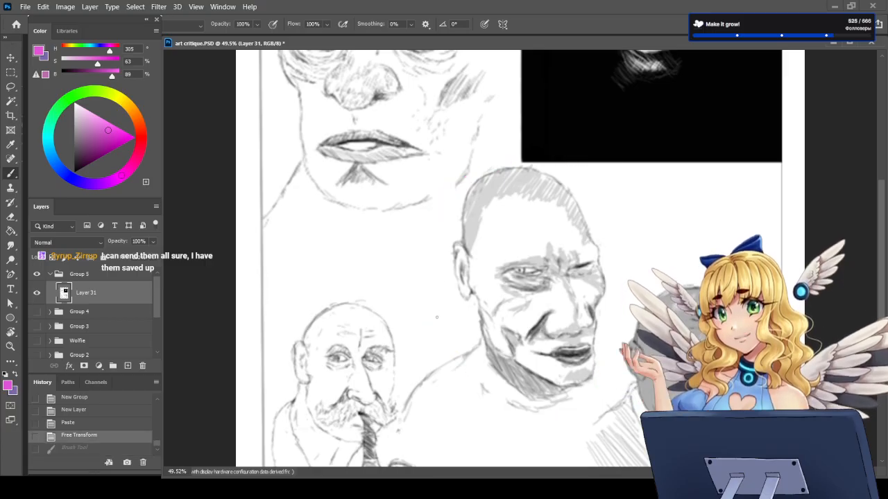
{"action": "scroll", "coordinate": [436, 317], "scroll_direction": "down", "scroll_amount": 2}
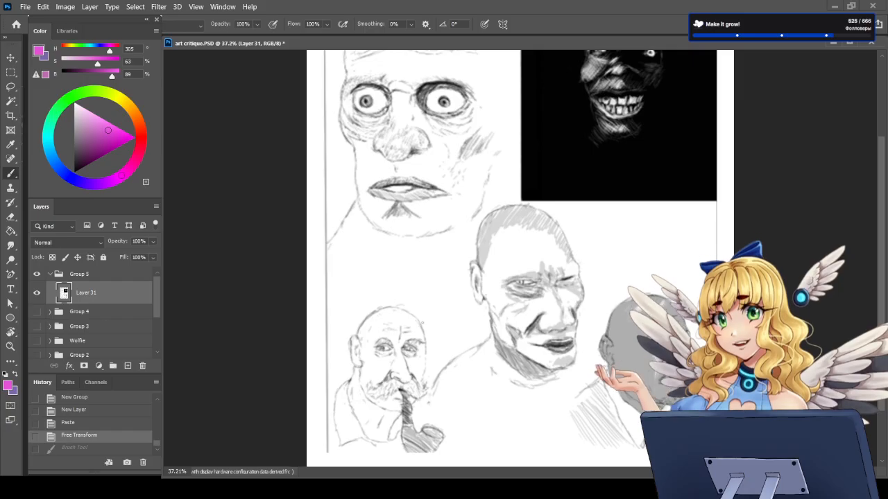
Step: Examine the sheet of face sketches as a whole and up close, including the wide-eyed face, the pipe smoker and the central portrait
{"action": "scroll", "coordinate": [433, 242], "scroll_direction": "down", "scroll_amount": 3}
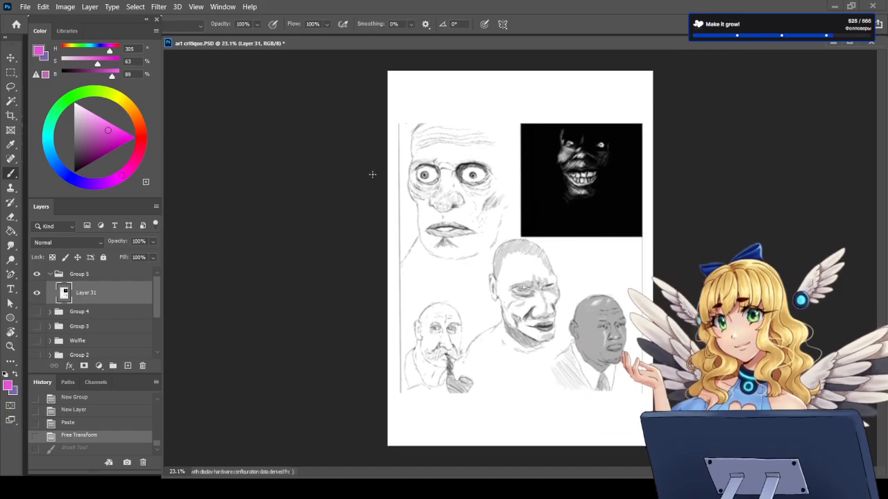
{"action": "scroll", "coordinate": [370, 174], "scroll_direction": "up", "scroll_amount": 3}
{"action": "scroll", "coordinate": [369, 170], "scroll_direction": "up", "scroll_amount": 2}
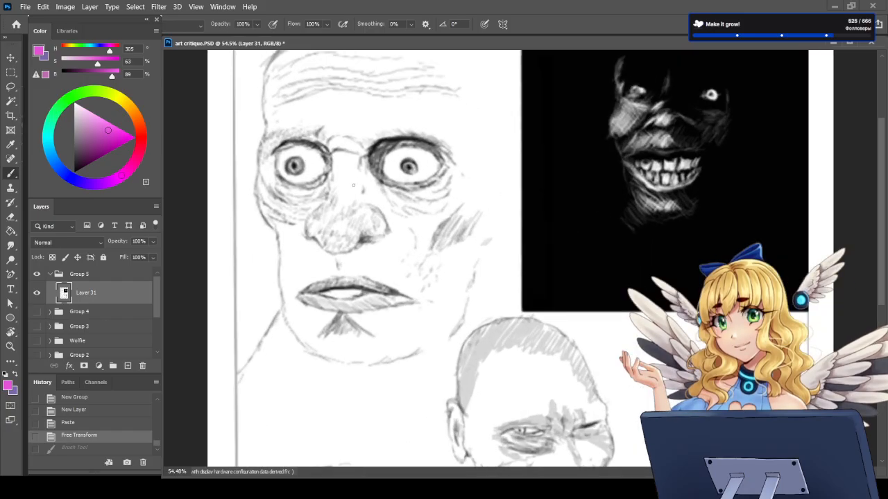
{"action": "scroll", "coordinate": [530, 400], "scroll_direction": "down", "scroll_amount": 3}
{"action": "scroll", "coordinate": [499, 405], "scroll_direction": "up", "scroll_amount": 4}
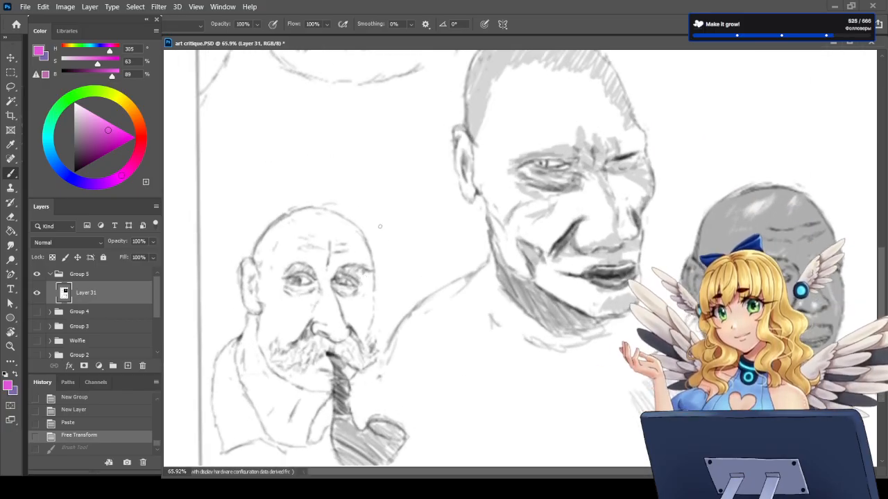
{"action": "scroll", "coordinate": [438, 365], "scroll_direction": "down", "scroll_amount": 1}
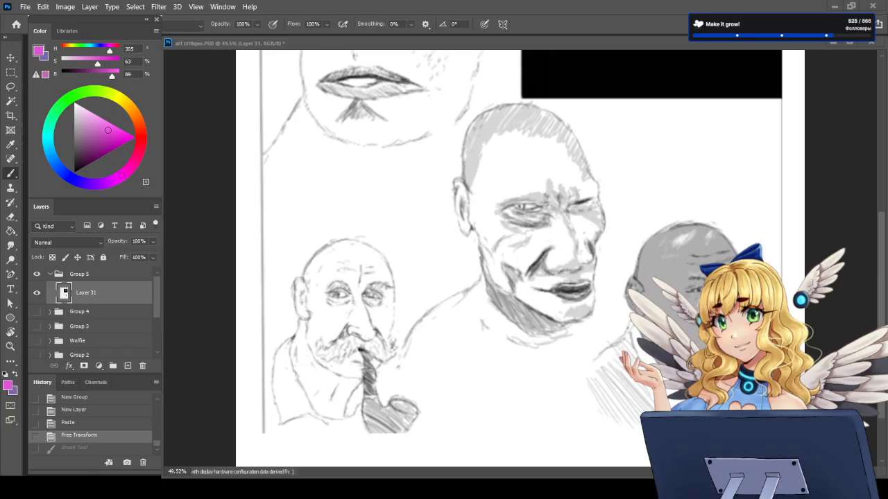
{"action": "scroll", "coordinate": [521, 278], "scroll_direction": "down", "scroll_amount": 9}
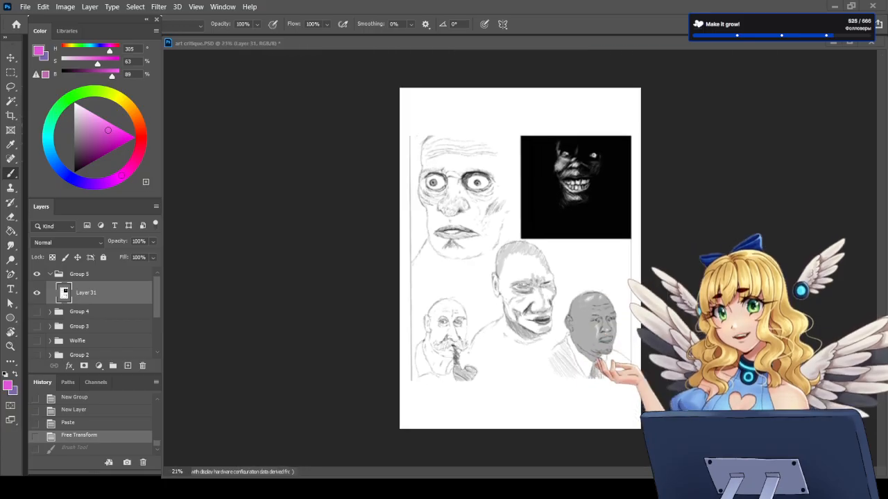
{"action": "scroll", "coordinate": [521, 260], "scroll_direction": "up", "scroll_amount": 1}
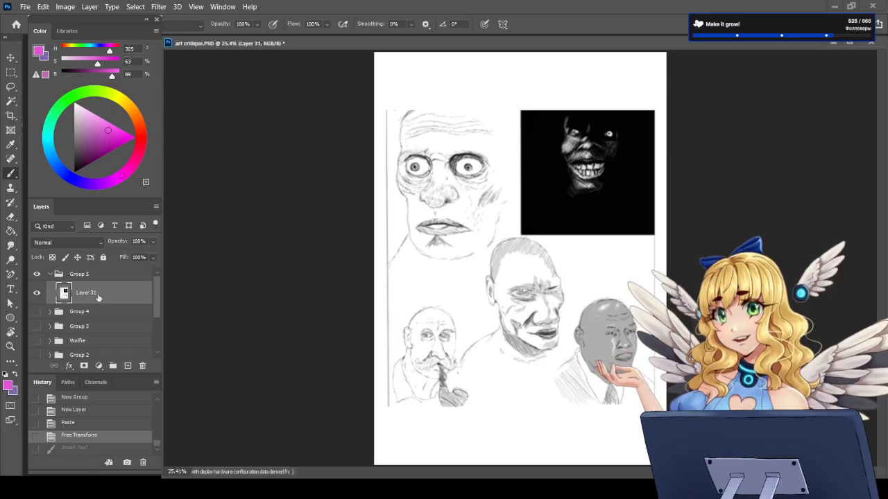
{"action": "scroll", "coordinate": [520, 169], "scroll_direction": "up", "scroll_amount": 2}
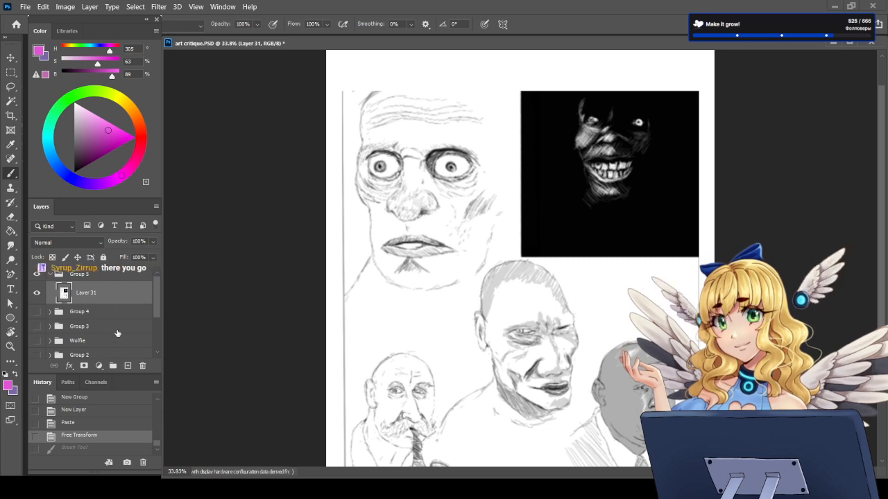
Step: Paste the wide-eyed man's reference photo as a new layer, enlarge it and place it over the black panel beside its sketch
{"action": "key", "text": "ctrl+v"}
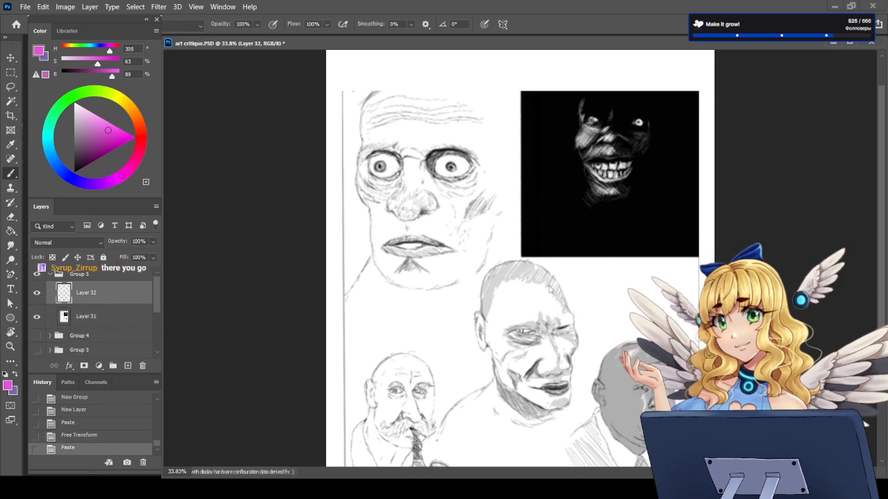
{"action": "key", "text": "ctrl+t"}
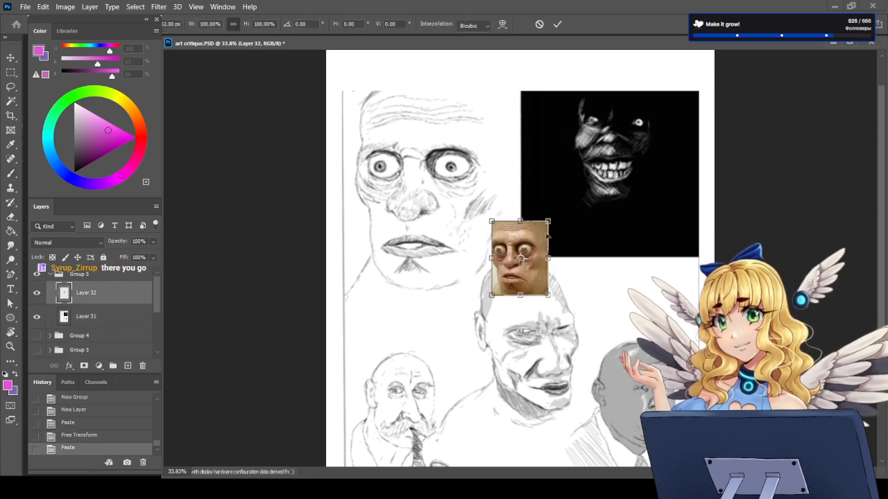
{"action": "left_click_drag", "start_coordinate": [548, 222], "coordinate": [620, 123]}
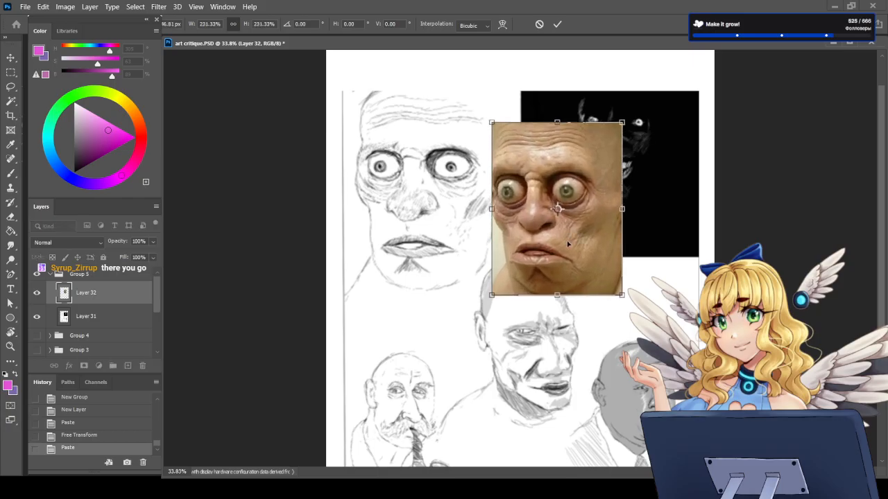
{"action": "left_click_drag", "start_coordinate": [543, 257], "coordinate": [601, 231]}
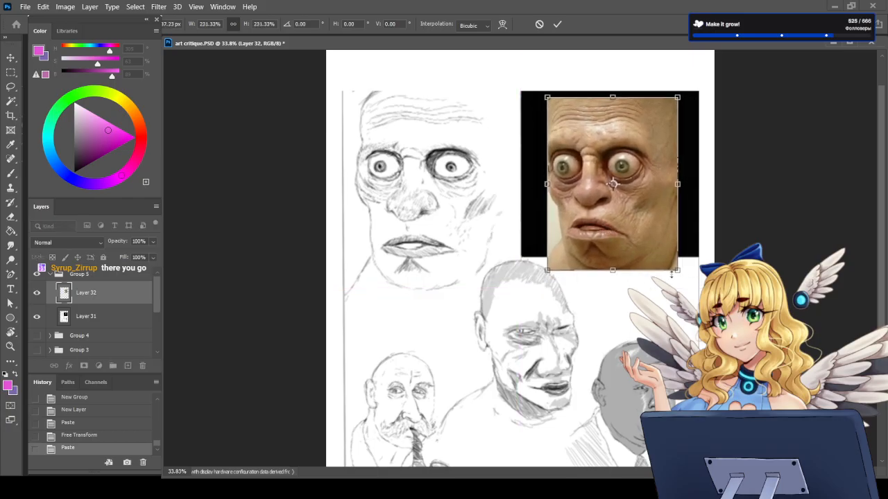
{"action": "left_click_drag", "start_coordinate": [548, 97], "coordinate": [537, 87]}
{"action": "key", "text": "Return"}
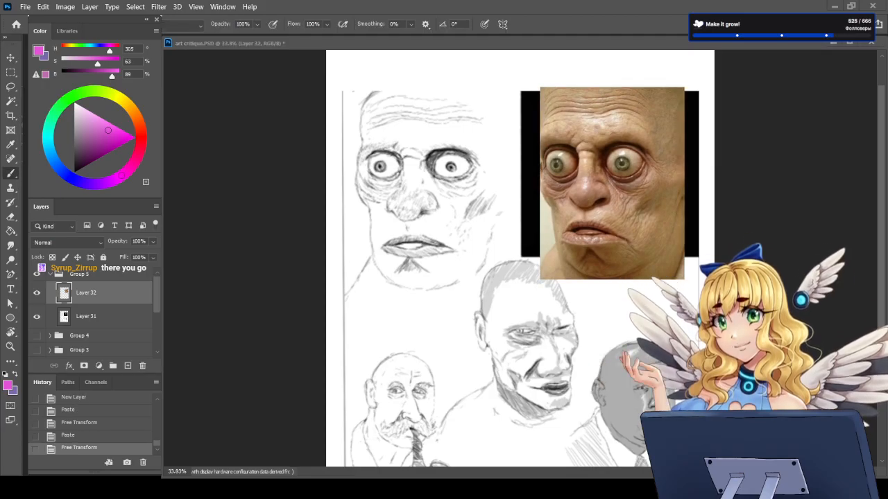
Step: Select Layer 31, sample a near-black from the wide-eyed sketch's eye shading as the foreground colour, and return to the Brush tool
{"action": "left_click", "coordinate": [122, 298]}
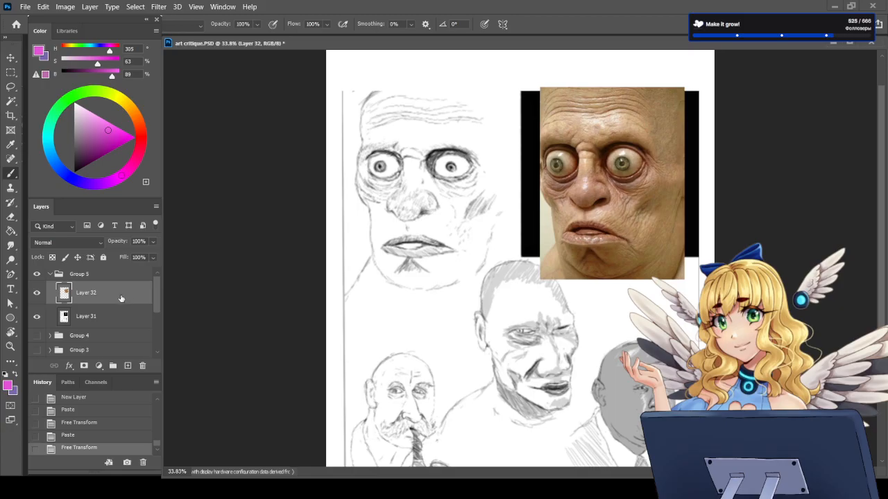
{"action": "left_click", "coordinate": [127, 325]}
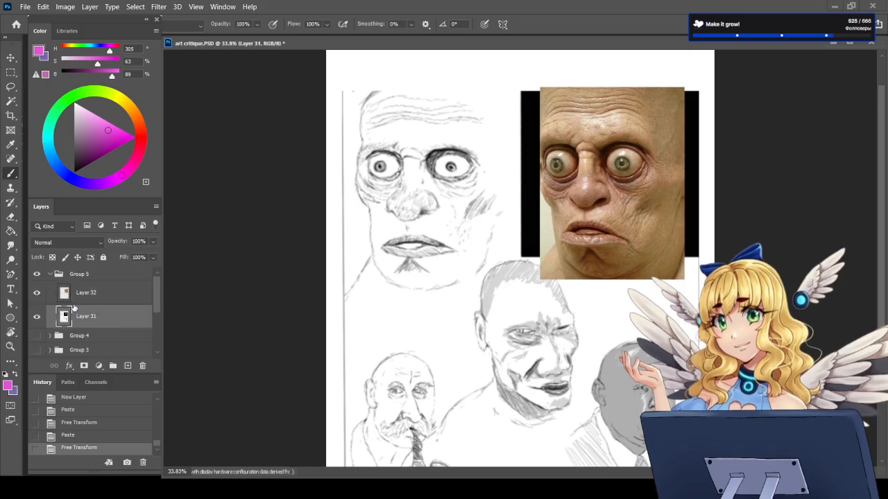
{"action": "scroll", "coordinate": [521, 179], "scroll_direction": "up", "scroll_amount": 2}
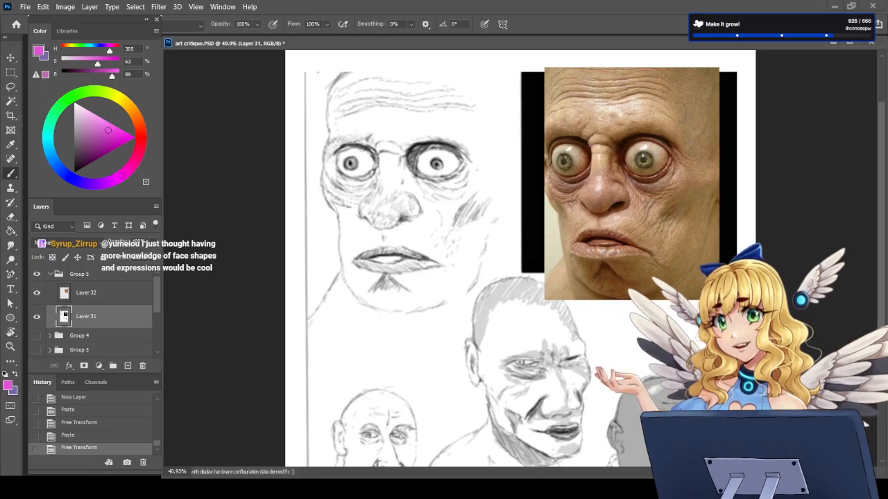
{"action": "left_click", "coordinate": [12, 147]}
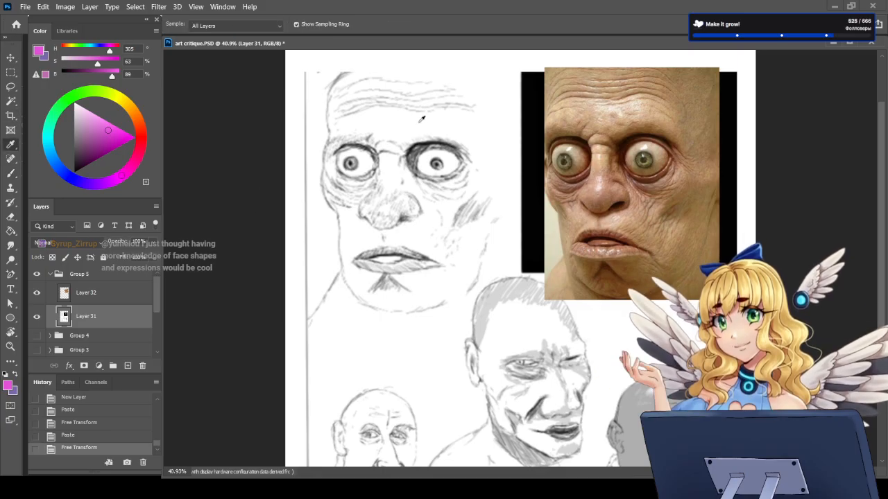
{"action": "left_click", "coordinate": [415, 147]}
{"action": "key", "text": "b"}
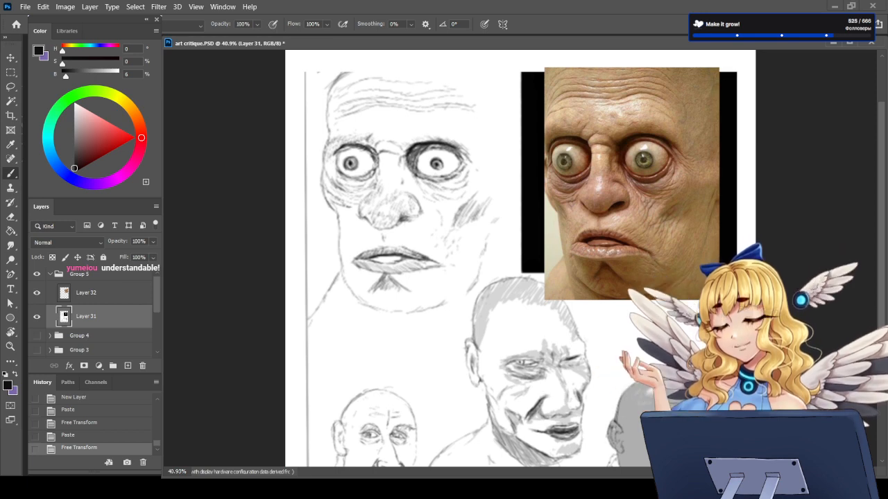
Step: Swap the foreground and background colours and set the foreground to pink with H 316, S 63, B 100
{"action": "left_click", "coordinate": [16, 374]}
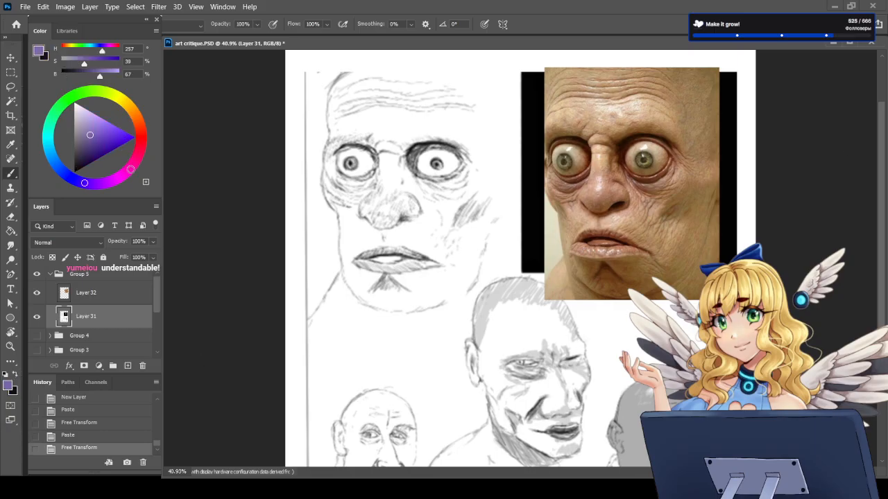
{"action": "left_click", "coordinate": [129, 170]}
{"action": "left_click", "coordinate": [114, 124]}
{"action": "left_click_drag", "start_coordinate": [115, 124], "coordinate": [113, 124]}
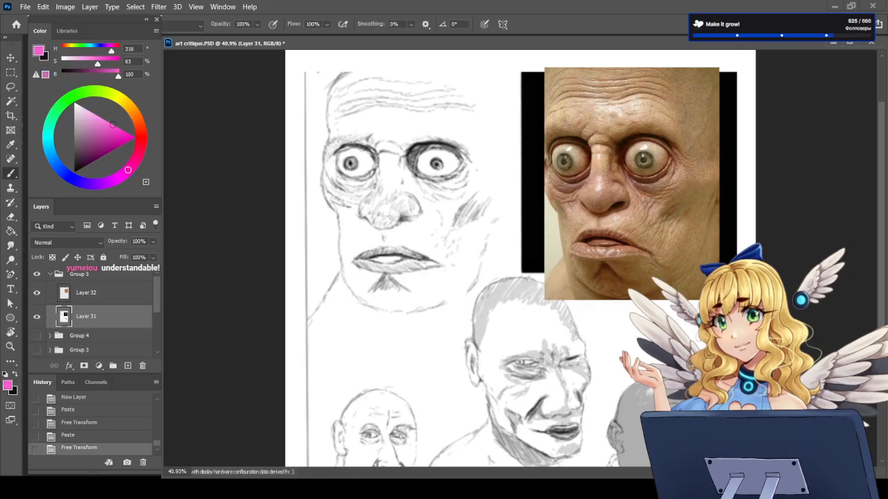
Step: Remove the stray brush mark made on Layer 31 and add a new empty layer above the reference photo
{"action": "left_click", "coordinate": [586, 145]}
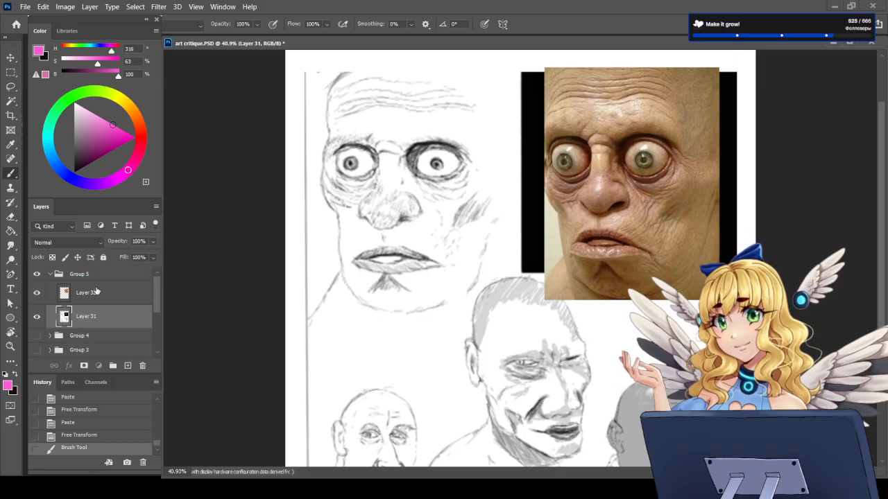
{"action": "left_click", "coordinate": [97, 292]}
{"action": "left_click", "coordinate": [89, 436]}
{"action": "left_click", "coordinate": [128, 366]}
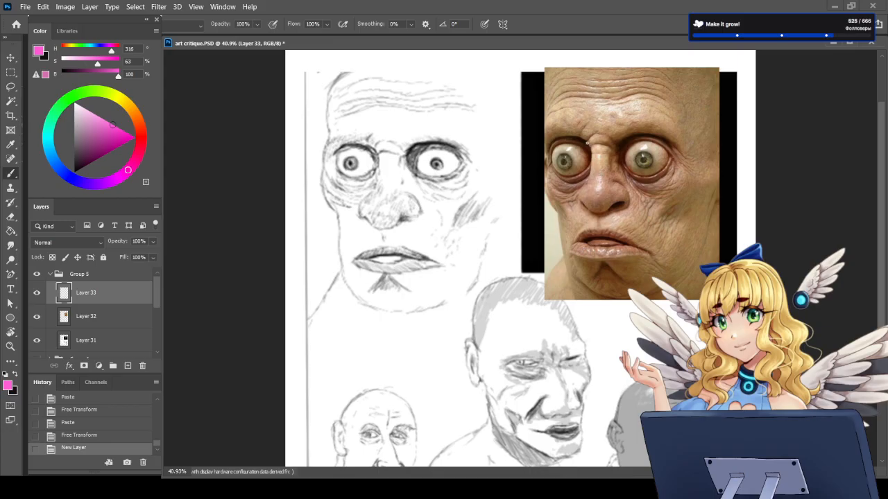
Step: Try marking the inner eye socket and nose bridge on the reference photo with pink brush strokes, and undo them
{"action": "left_click_drag", "start_coordinate": [587, 142], "coordinate": [590, 177]}
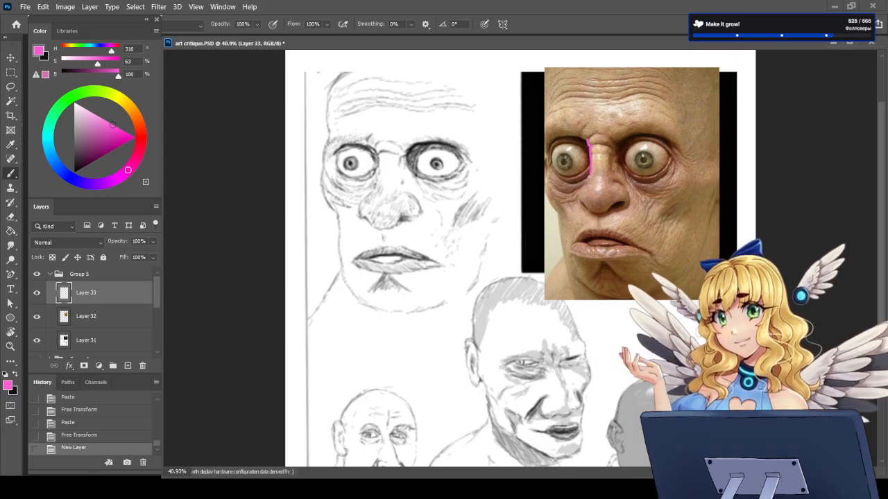
{"action": "left_click_drag", "start_coordinate": [575, 138], "coordinate": [588, 145]}
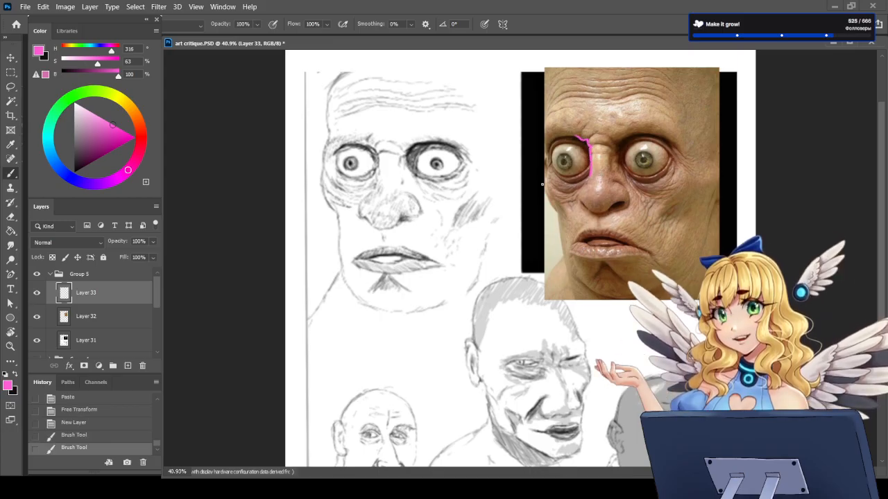
{"action": "key", "text": "ctrl+z"}
{"action": "key", "text": "ctrl+z"}
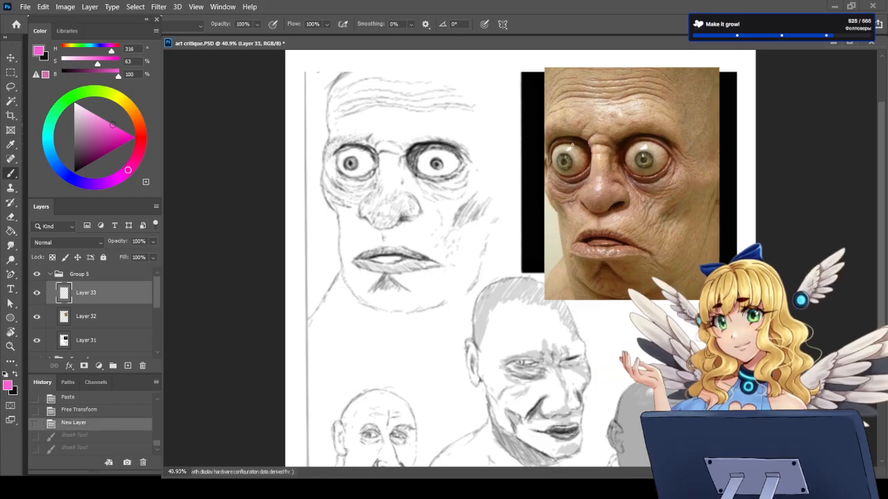
{"action": "left_click_drag", "start_coordinate": [575, 139], "coordinate": [596, 159]}
{"action": "key", "text": "ctrl+z"}
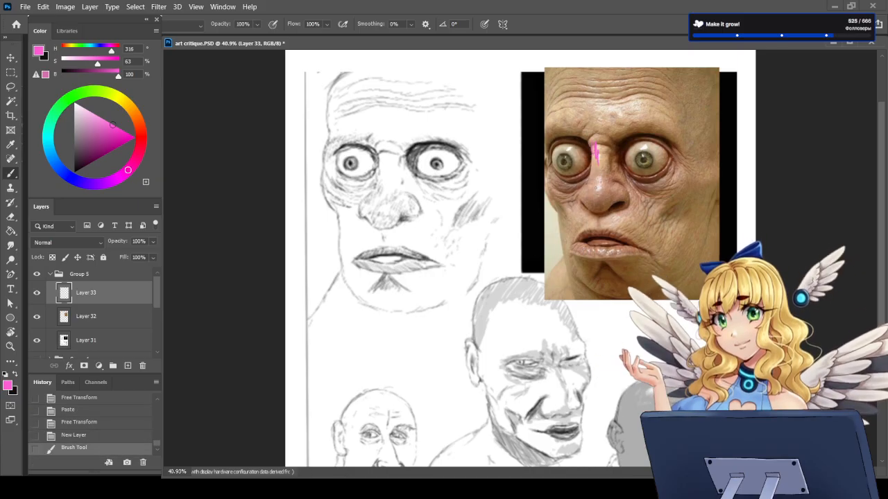
{"action": "key", "text": "ctrl+z"}
Step: Switch the foreground to the near-black and paint a bold contour around the upper and nose-side edge of the sketch's eye nearest the page border
{"action": "key", "text": "x"}
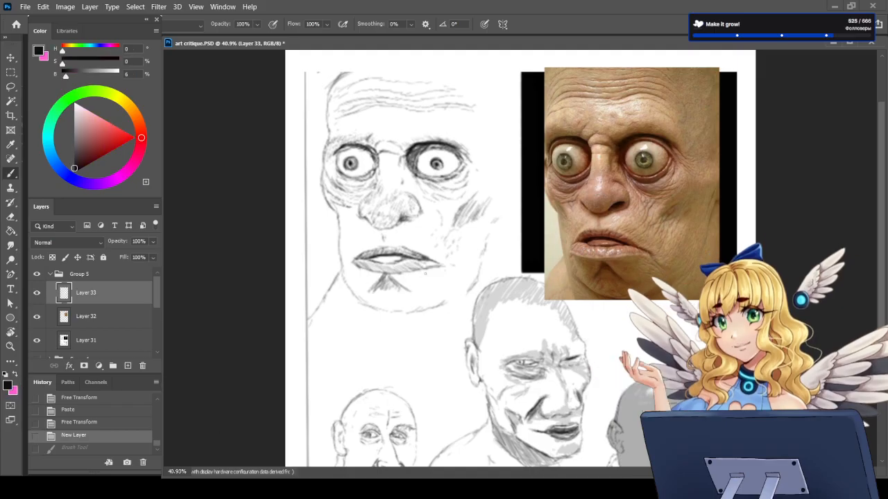
{"action": "mouse_move", "coordinate": [367, 148]}
{"action": "left_mouse_down"}
{"action": "mouse_move", "coordinate": [378, 155]}
{"action": "mouse_move", "coordinate": [360, 144]}
{"action": "mouse_move", "coordinate": [379, 158]}
{"action": "mouse_move", "coordinate": [379, 184]}
{"action": "mouse_move", "coordinate": [378, 160]}
{"action": "left_mouse_up"}
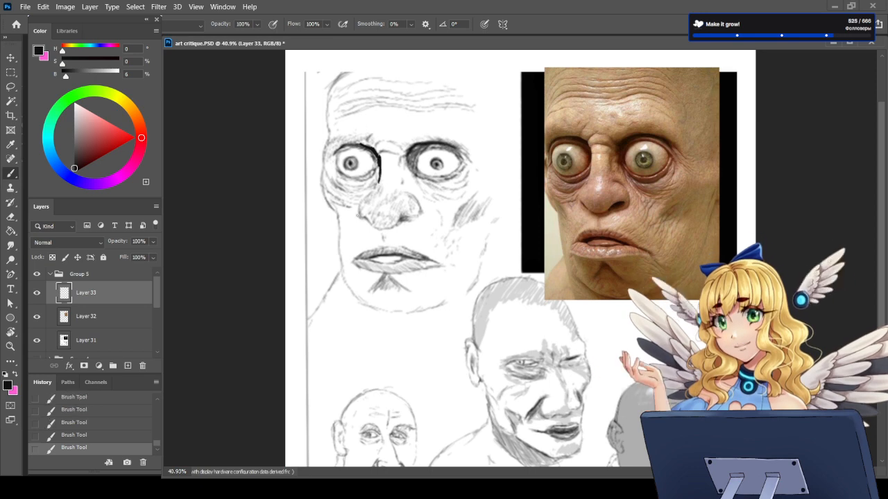
{"action": "mouse_move", "coordinate": [374, 153]}
{"action": "left_mouse_down"}
{"action": "mouse_move", "coordinate": [378, 165]}
{"action": "mouse_move", "coordinate": [352, 144]}
{"action": "left_mouse_up"}
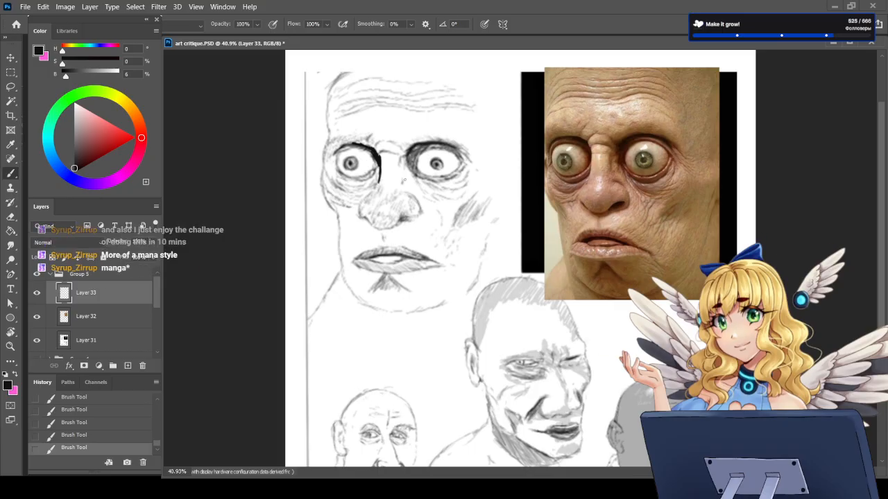
Step: Compare the wide-eyed sketch with its reference photo and examine the central and pipe-smoking portraits, viewing the sheet whole and up close
{"action": "key", "text": "ctrl+0"}
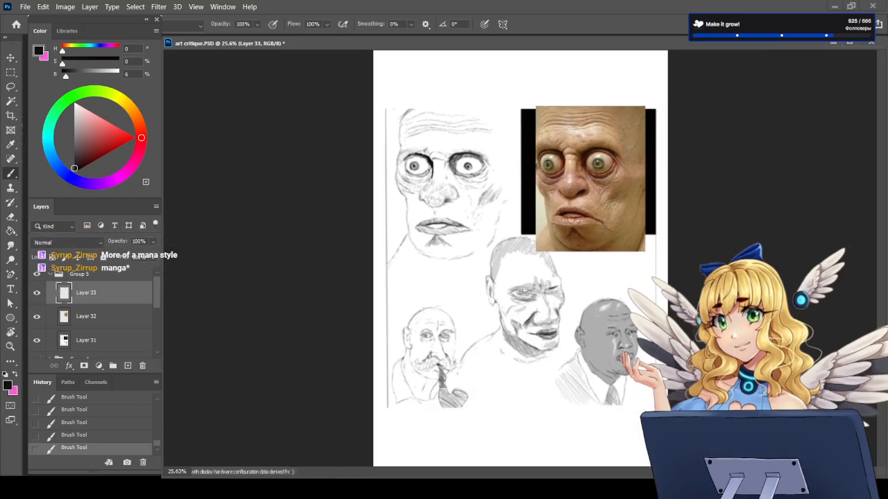
{"action": "scroll", "coordinate": [520, 295], "scroll_direction": "up", "scroll_amount": 3}
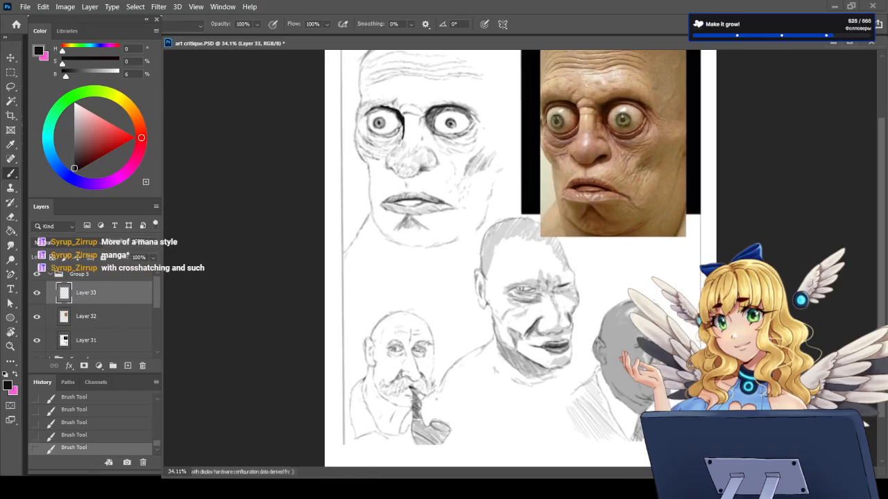
{"action": "scroll", "coordinate": [522, 294], "scroll_direction": "up", "scroll_amount": 2}
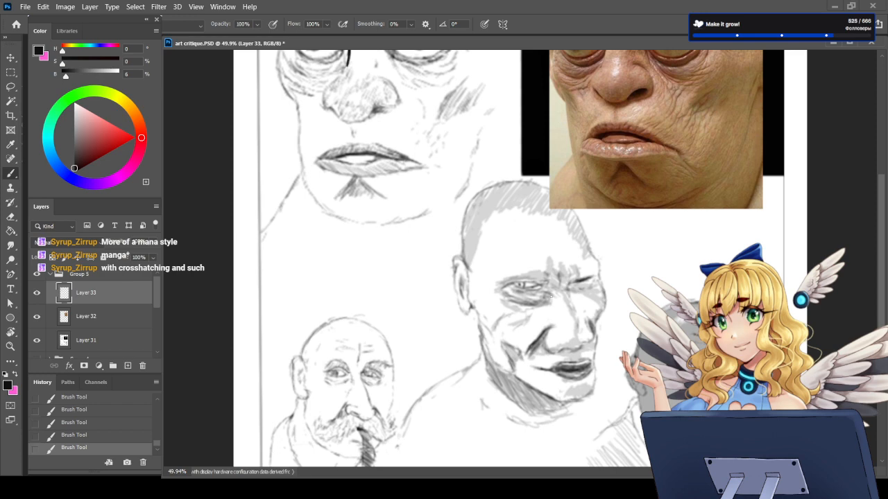
{"action": "scroll", "coordinate": [551, 297], "scroll_direction": "down", "scroll_amount": 4}
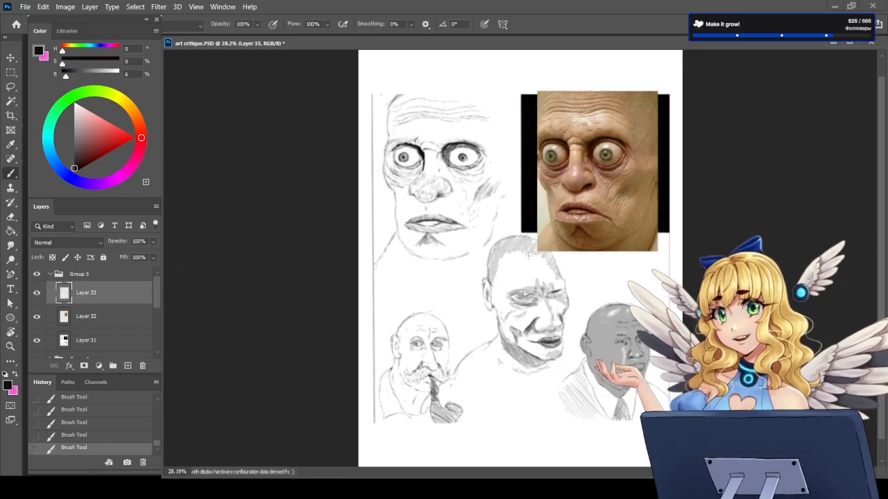
{"action": "scroll", "coordinate": [499, 367], "scroll_direction": "up", "scroll_amount": 5}
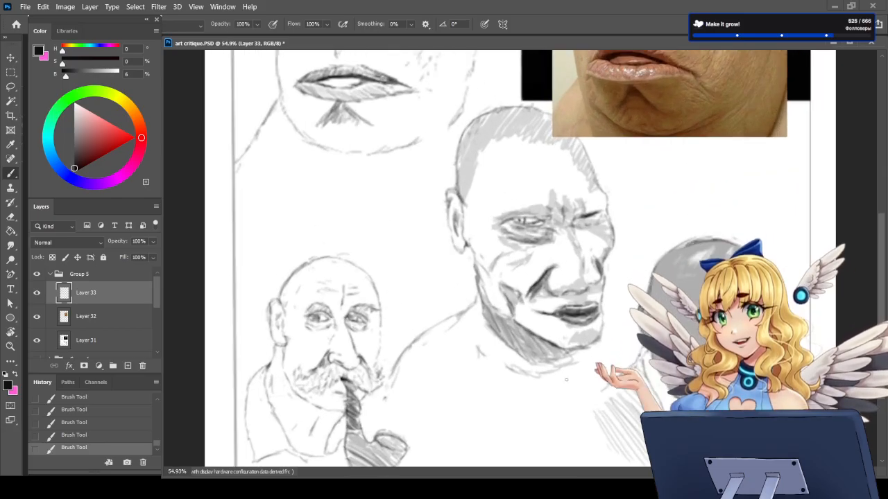
{"action": "scroll", "coordinate": [506, 358], "scroll_direction": "down", "scroll_amount": 5}
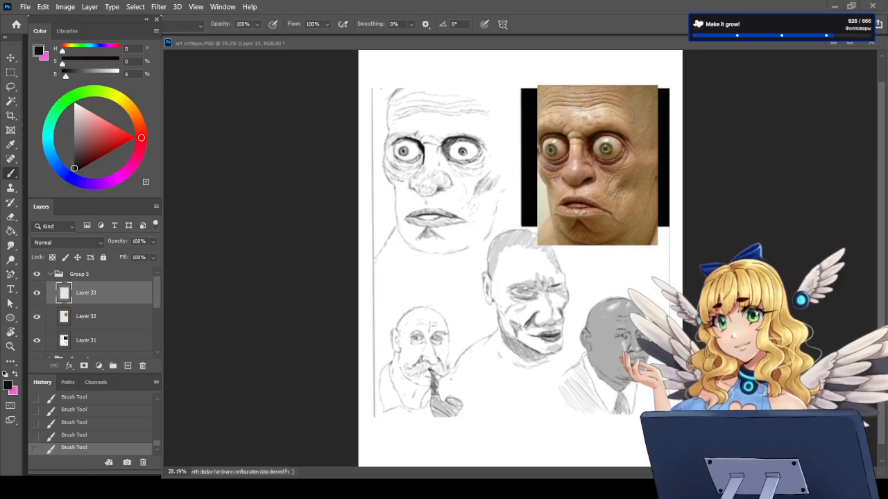
{"action": "left_click", "coordinate": [571, 42]}
{"action": "scroll", "coordinate": [522, 115], "scroll_direction": "up", "scroll_amount": 3}
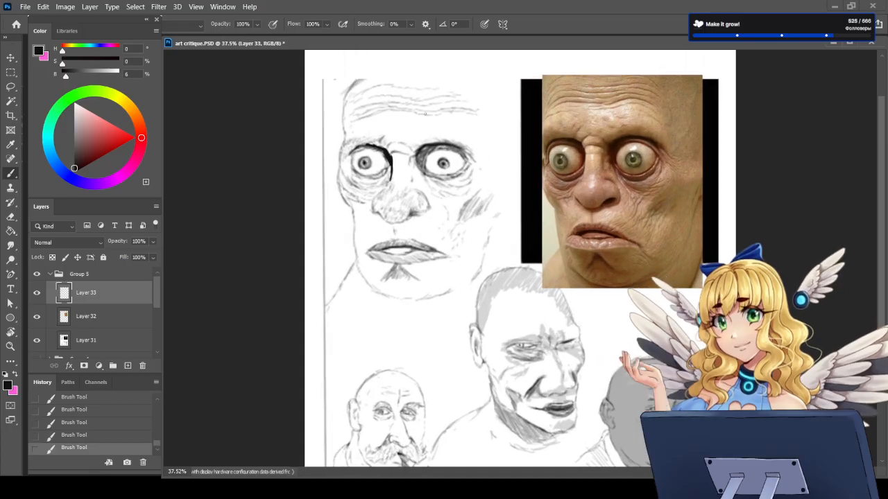
Step: Examine the wide-eyed sketch's line weight and facial features against the reference photo, both whole and up close
{"action": "scroll", "coordinate": [520, 130], "scroll_direction": "up", "scroll_amount": 1}
{"action": "scroll", "coordinate": [521, 242], "scroll_direction": "down", "scroll_amount": 3}
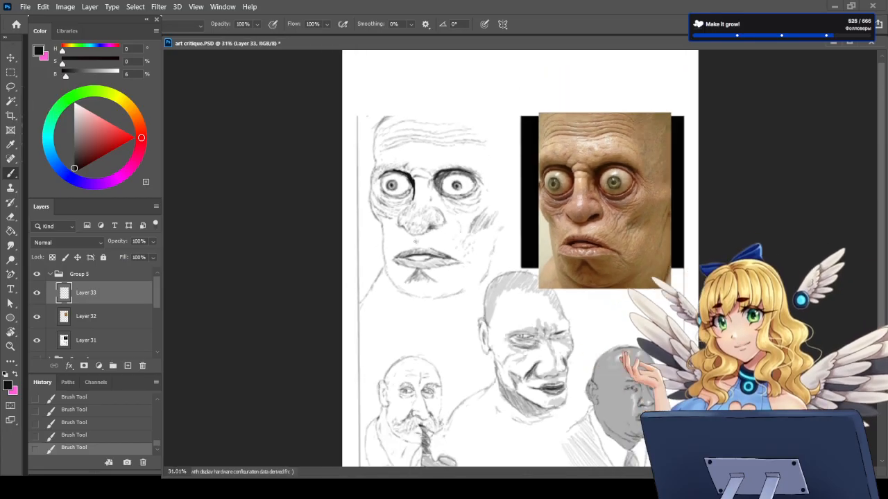
{"action": "scroll", "coordinate": [513, 192], "scroll_direction": "up", "scroll_amount": 5}
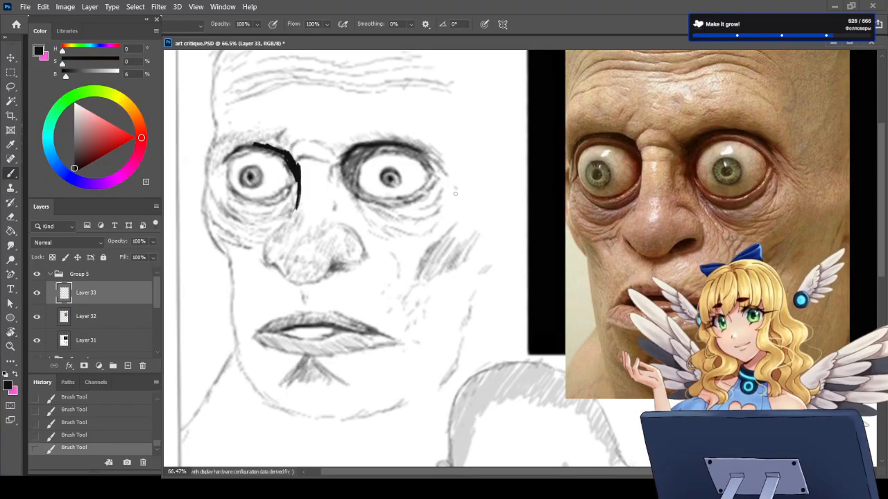
{"action": "scroll", "coordinate": [515, 219], "scroll_direction": "down", "scroll_amount": 4}
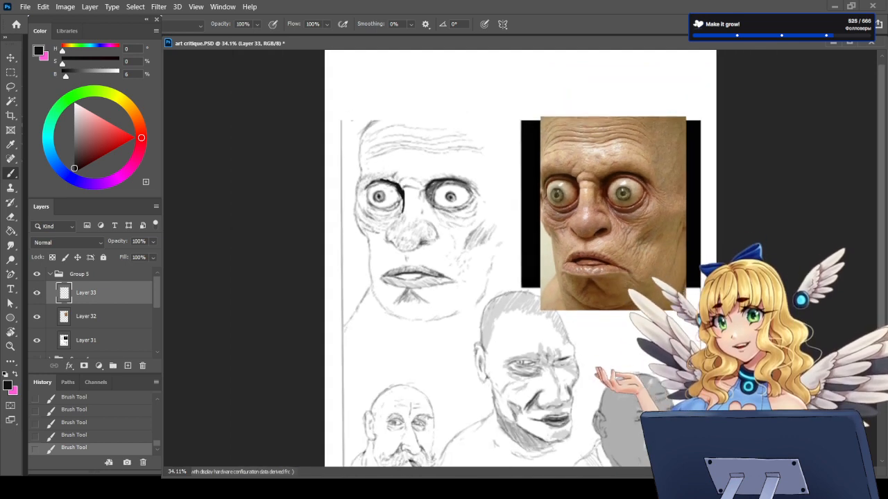
{"action": "scroll", "coordinate": [520, 201], "scroll_direction": "up", "scroll_amount": 2}
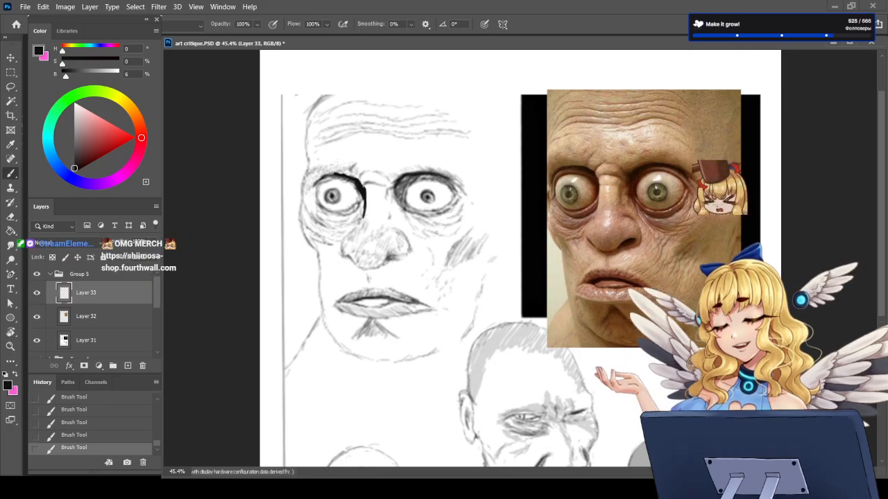
{"action": "scroll", "coordinate": [527, 229], "scroll_direction": "up", "scroll_amount": 1}
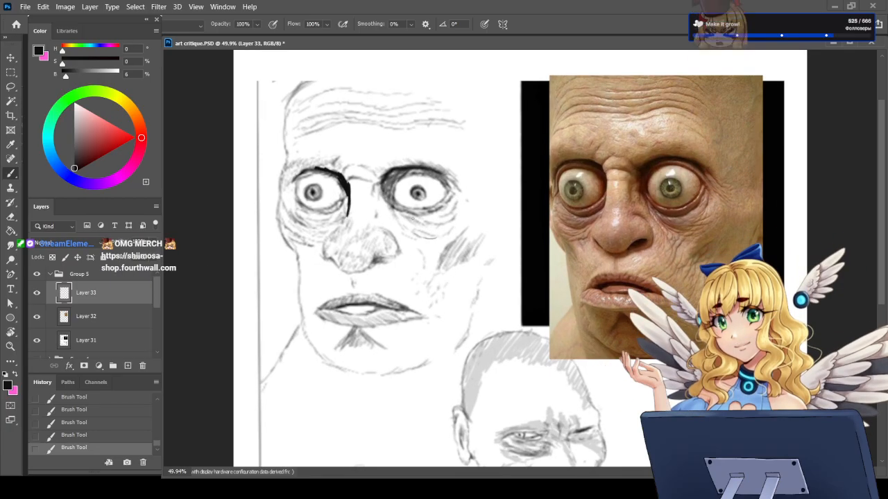
Step: Undo the latest brush strokes around the bold eye contour, including the short mark on the nose bridge
{"action": "key", "text": "ctrl+z"}
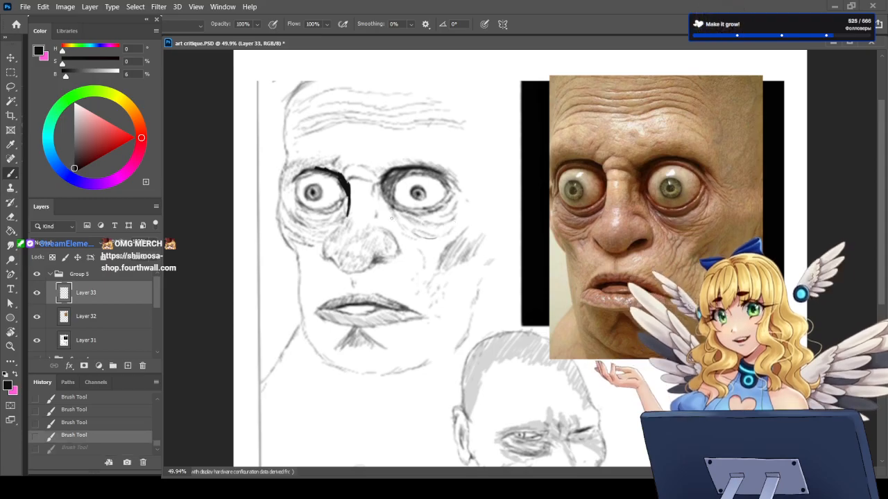
{"action": "key", "text": "ctrl+z"}
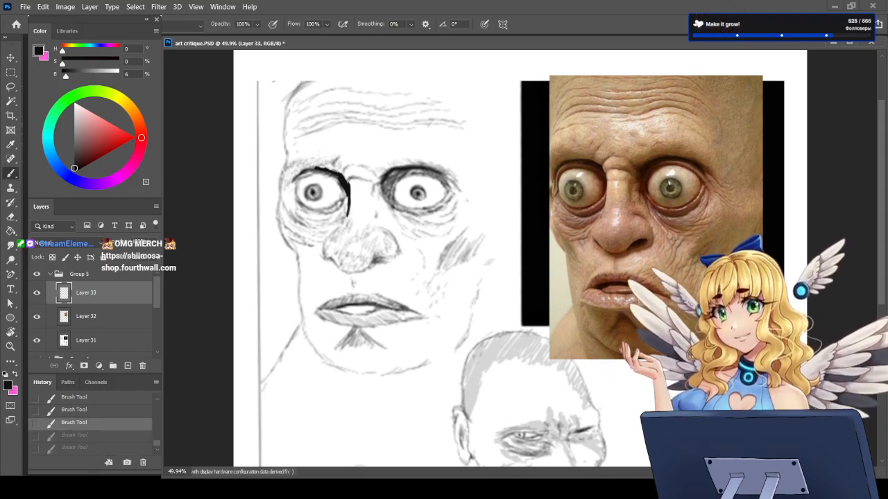
{"action": "key", "text": "ctrl+shift+z"}
{"action": "key", "text": "ctrl+shift+z"}
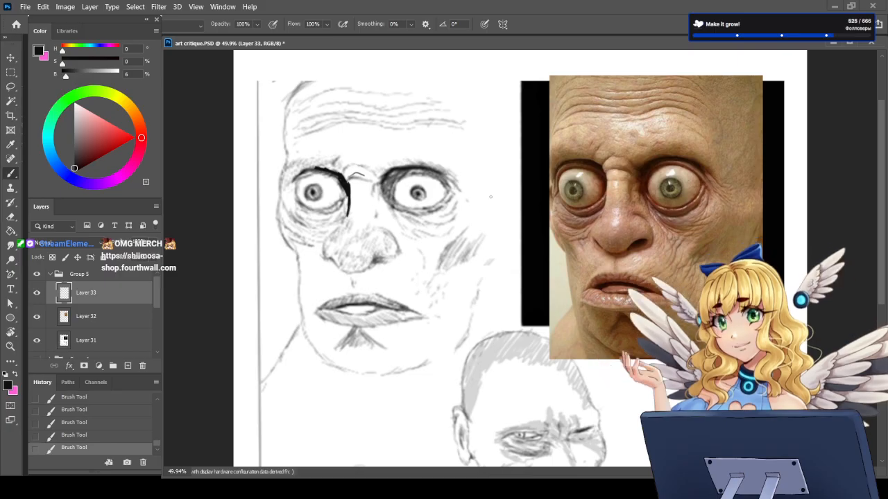
{"action": "key", "text": "ctrl+z"}
{"action": "key", "text": "ctrl+z"}
{"action": "key", "text": "ctrl+z"}
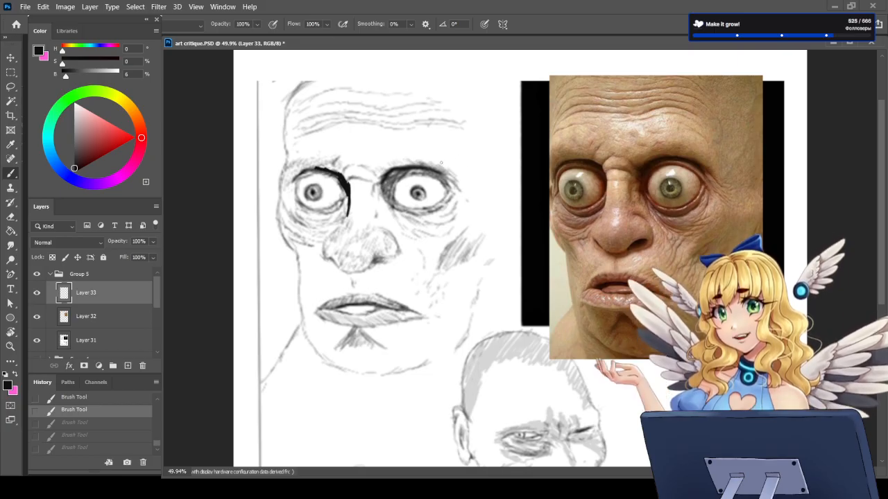
Step: Erase along the contour's inner corner and paint a black line across the nose bridge towards the other eye
{"action": "key", "text": "e"}
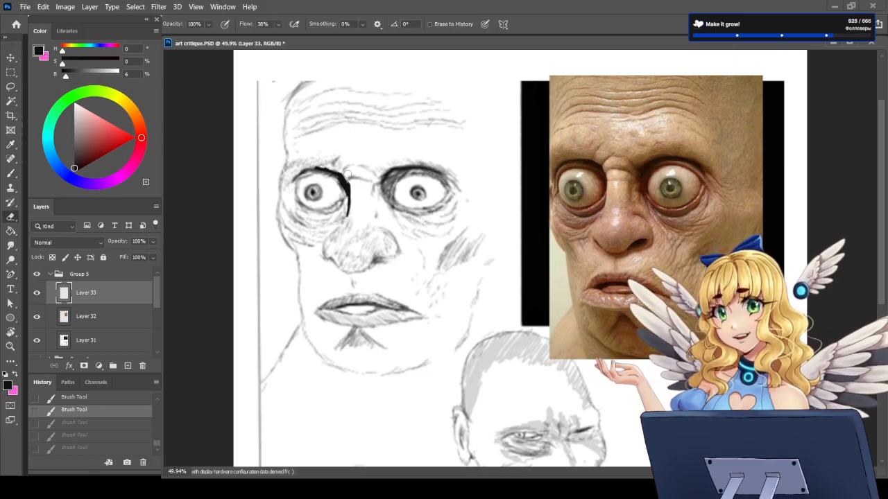
{"action": "mouse_move", "coordinate": [348, 174]}
{"action": "left_mouse_down"}
{"action": "mouse_move", "coordinate": [343, 183]}
{"action": "mouse_move", "coordinate": [378, 185]}
{"action": "left_mouse_up"}
{"action": "key", "text": "b"}
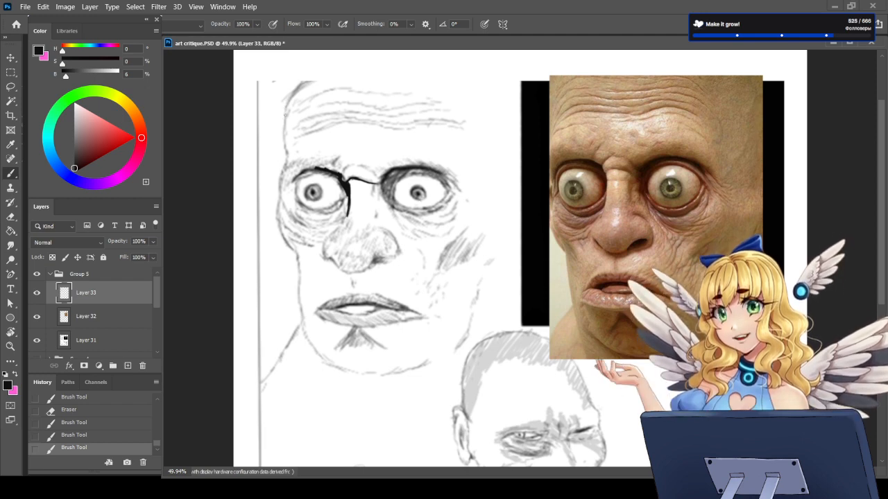
Step: Paint a black outline down the sketch's forehead and cheek and around the chin, redrawing the chin-to-jaw stroke as a smooth curve
{"action": "mouse_move", "coordinate": [284, 105]}
{"action": "left_mouse_down"}
{"action": "mouse_move", "coordinate": [277, 215]}
{"action": "mouse_move", "coordinate": [296, 259]}
{"action": "mouse_move", "coordinate": [288, 244]}
{"action": "mouse_move", "coordinate": [301, 317]}
{"action": "mouse_move", "coordinate": [330, 363]}
{"action": "mouse_move", "coordinate": [376, 371]}
{"action": "left_mouse_up"}
{"action": "key", "text": "ctrl+z"}
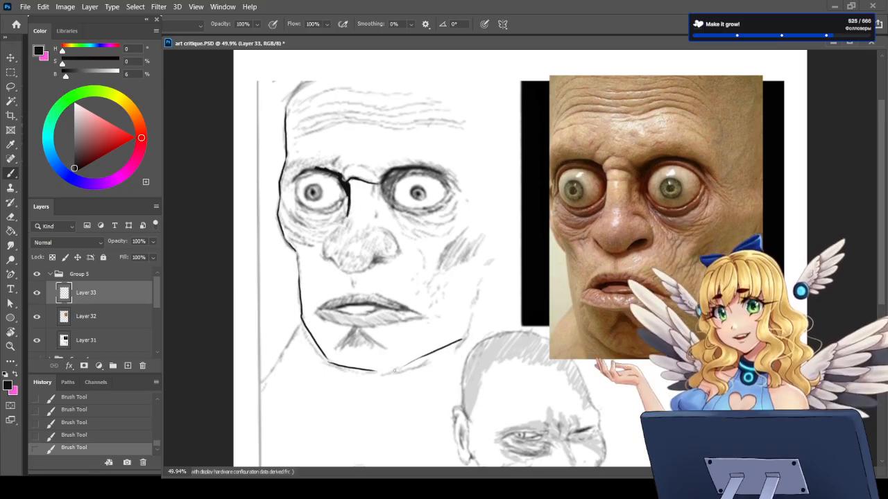
{"action": "key", "text": "ctrl+z"}
{"action": "left_click_drag", "start_coordinate": [383, 366], "coordinate": [475, 326]}
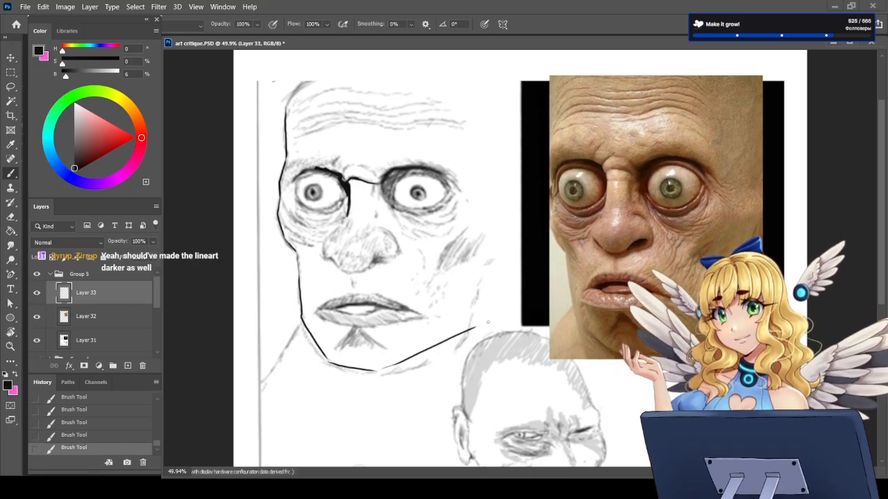
{"action": "key", "text": "ctrl+z"}
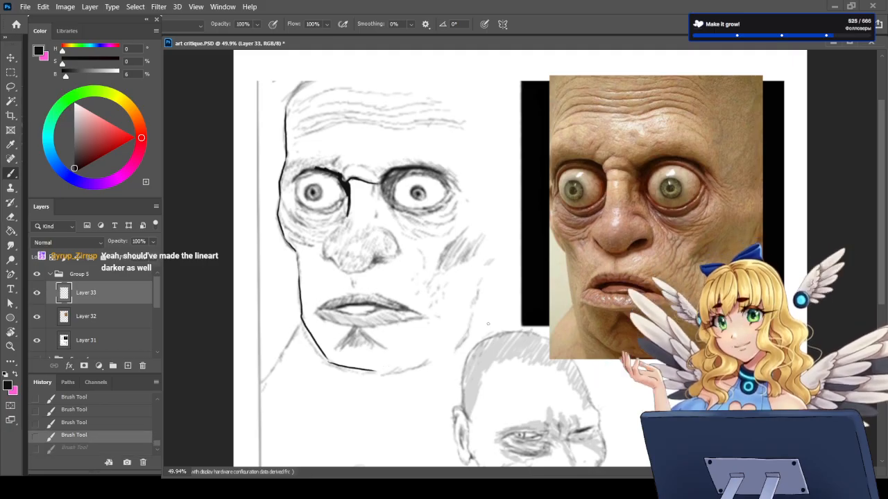
{"action": "left_click_drag", "start_coordinate": [375, 371], "coordinate": [444, 355]}
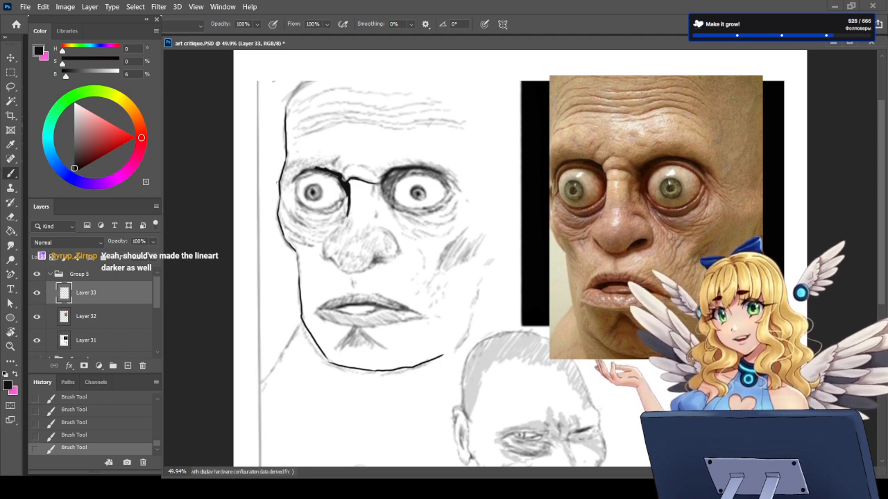
Step: Try outlining the upper edge of the eye nearest the page border and the upper lip, and undo the strokes
{"action": "mouse_move", "coordinate": [279, 182]}
{"action": "left_mouse_down"}
{"action": "mouse_move", "coordinate": [309, 156]}
{"action": "mouse_move", "coordinate": [352, 169]}
{"action": "left_mouse_up"}
{"action": "key", "text": "ctrl+z"}
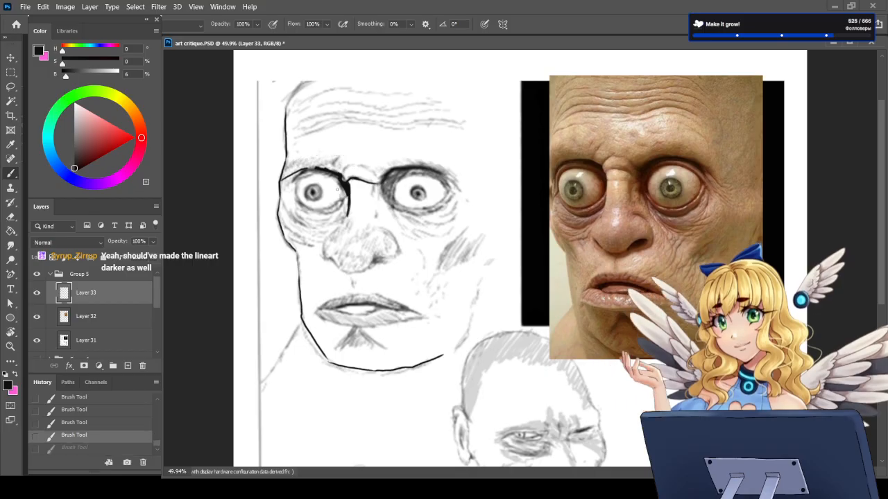
{"action": "key", "text": "ctrl+z"}
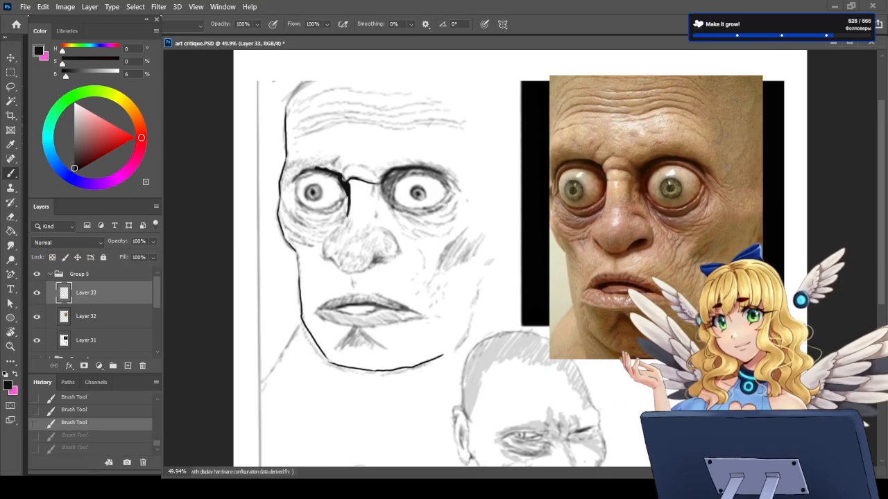
{"action": "left_click_drag", "start_coordinate": [313, 314], "coordinate": [345, 294]}
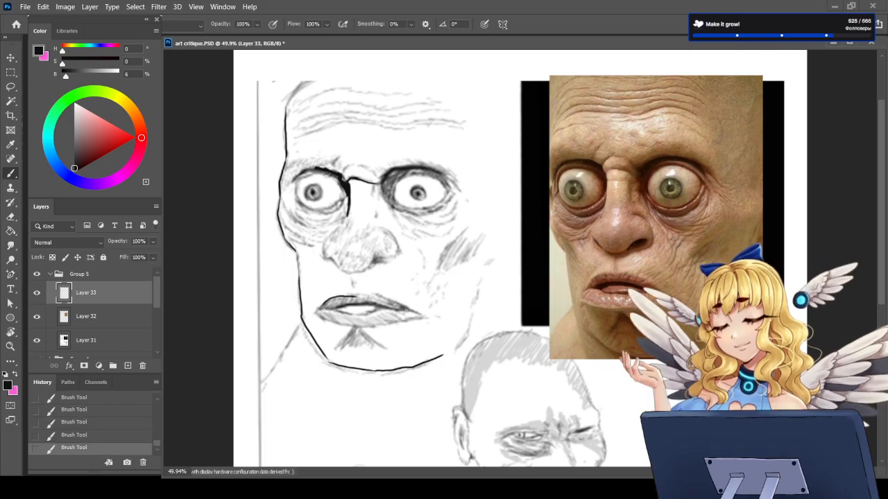
{"action": "key", "text": "ctrl+z"}
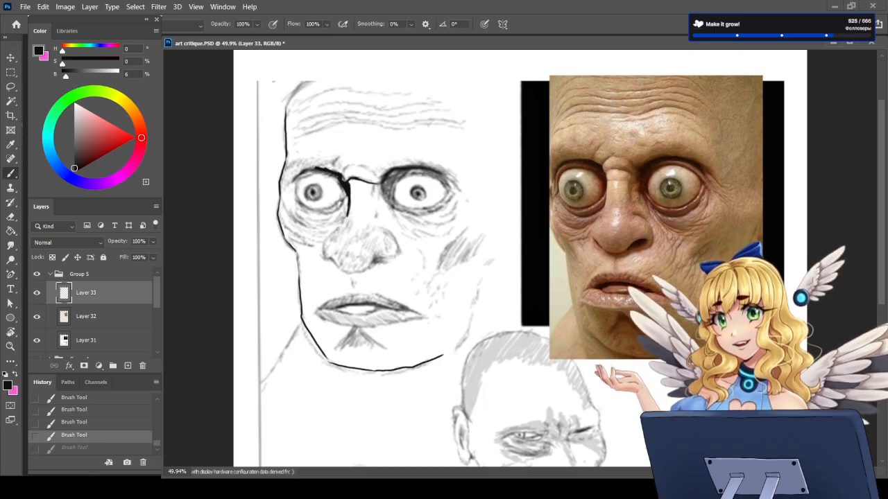
Step: Trace the nose wing on the reference photo and paint the matching contour on the sketch from the inner eye to the nostril
{"action": "left_click_drag", "start_coordinate": [336, 234], "coordinate": [328, 257]}
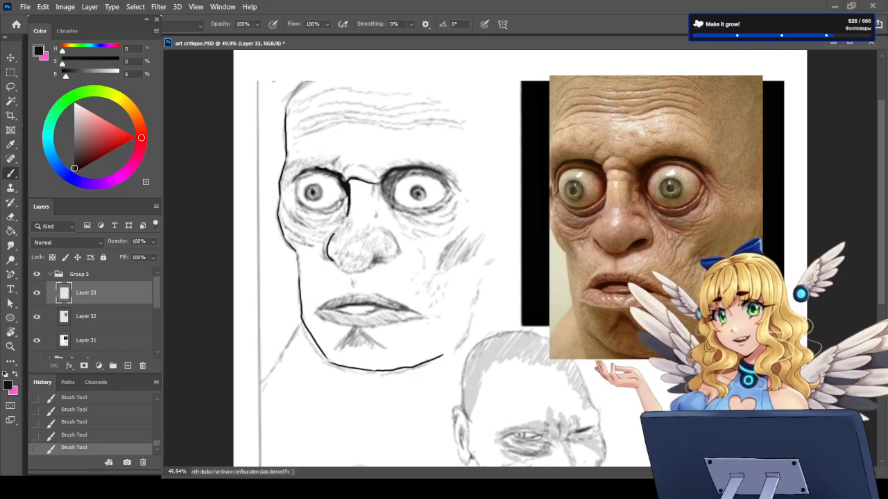
{"action": "key", "text": "ctrl+z"}
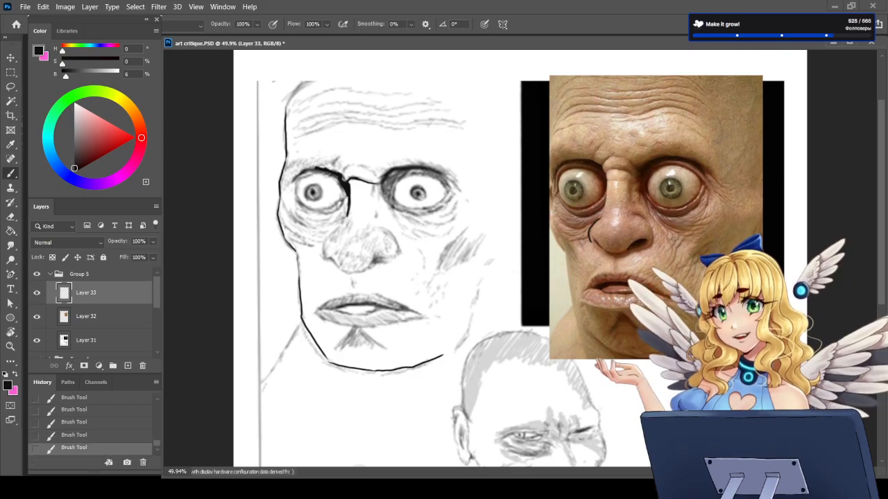
{"action": "mouse_move", "coordinate": [601, 218]}
{"action": "left_mouse_down"}
{"action": "mouse_move", "coordinate": [591, 242]}
{"action": "mouse_move", "coordinate": [599, 244]}
{"action": "left_mouse_up"}
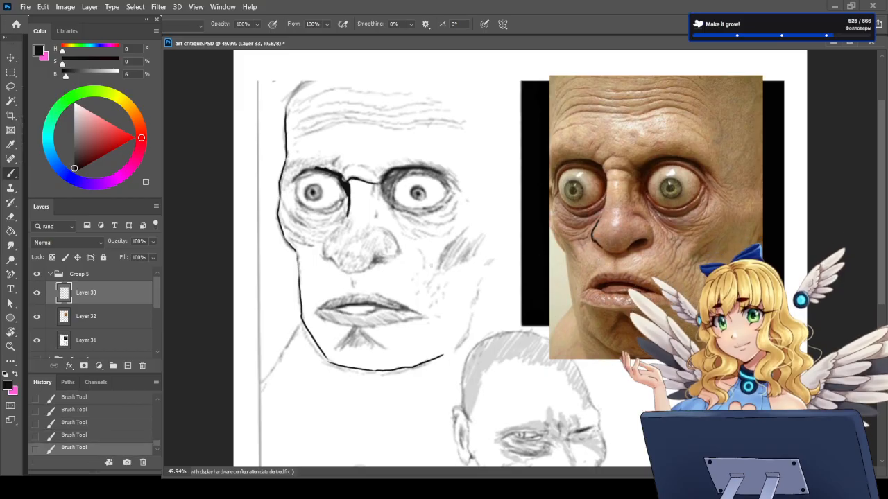
{"action": "mouse_move", "coordinate": [337, 264]}
{"action": "left_mouse_down"}
{"action": "mouse_move", "coordinate": [326, 256]}
{"action": "mouse_move", "coordinate": [347, 218]}
{"action": "left_mouse_up"}
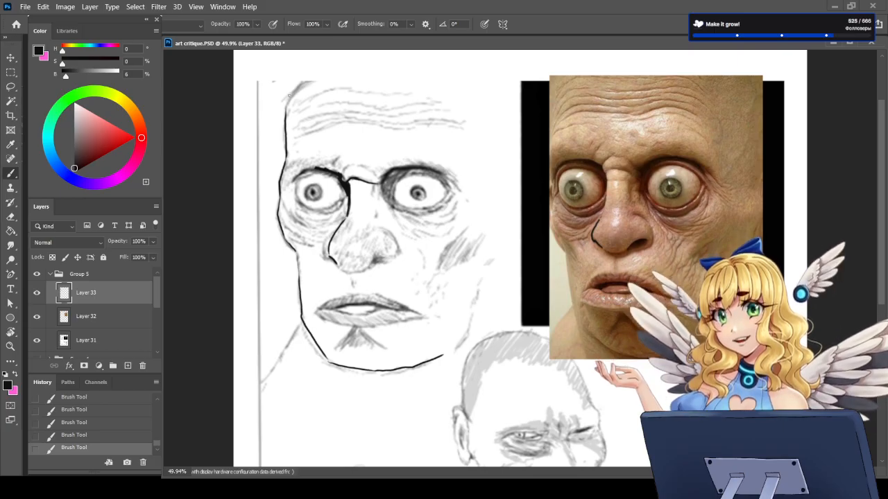
Step: Thicken the face outline from the forehead down to the jaw and add dark wrinkle lines under both eyes
{"action": "mouse_move", "coordinate": [293, 87]}
{"action": "left_mouse_down"}
{"action": "mouse_move", "coordinate": [279, 215]}
{"action": "mouse_move", "coordinate": [298, 255]}
{"action": "mouse_move", "coordinate": [310, 334]}
{"action": "mouse_move", "coordinate": [328, 359]}
{"action": "mouse_move", "coordinate": [378, 370]}
{"action": "mouse_move", "coordinate": [466, 334]}
{"action": "left_mouse_up"}
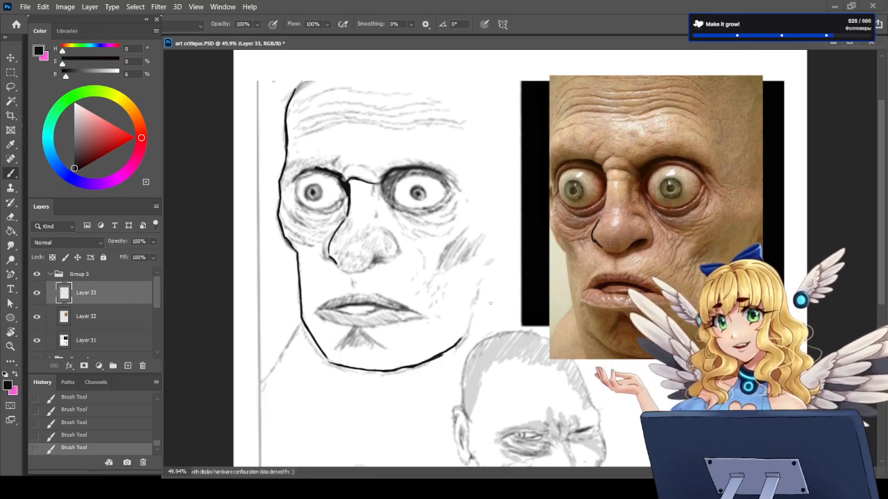
{"action": "left_click_drag", "start_coordinate": [407, 219], "coordinate": [444, 234]}
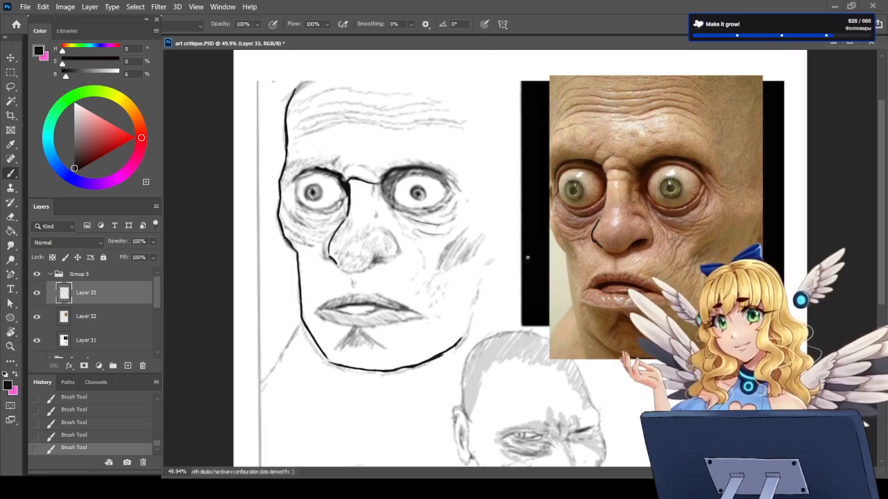
{"action": "left_click_drag", "start_coordinate": [336, 216], "coordinate": [300, 228]}
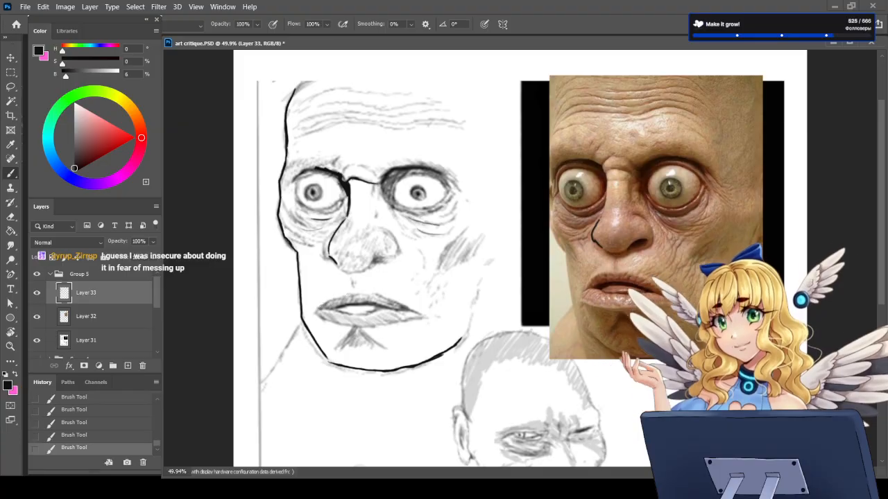
Step: Outline the sketch's upper lip in black, redrawing the stroke towards the far mouth corner
{"action": "mouse_move", "coordinate": [320, 306]}
{"action": "left_mouse_down"}
{"action": "mouse_move", "coordinate": [364, 293]}
{"action": "mouse_move", "coordinate": [400, 307]}
{"action": "left_mouse_up"}
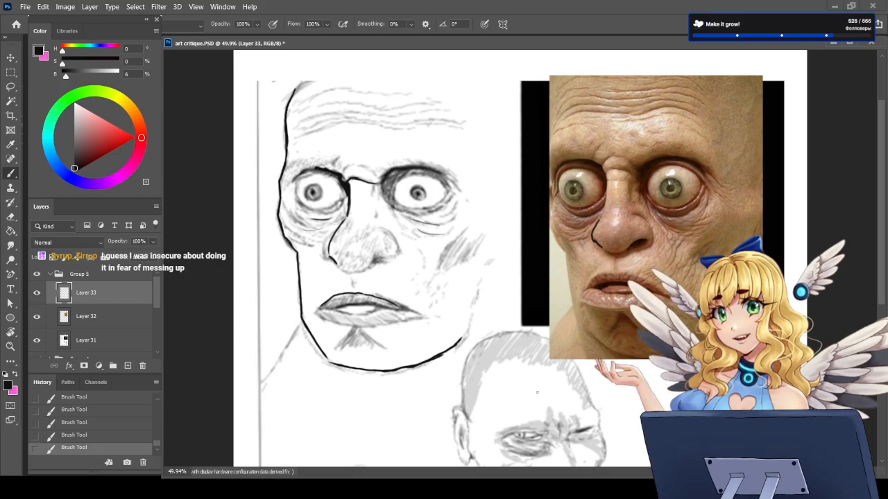
{"action": "key", "text": "ctrl+z"}
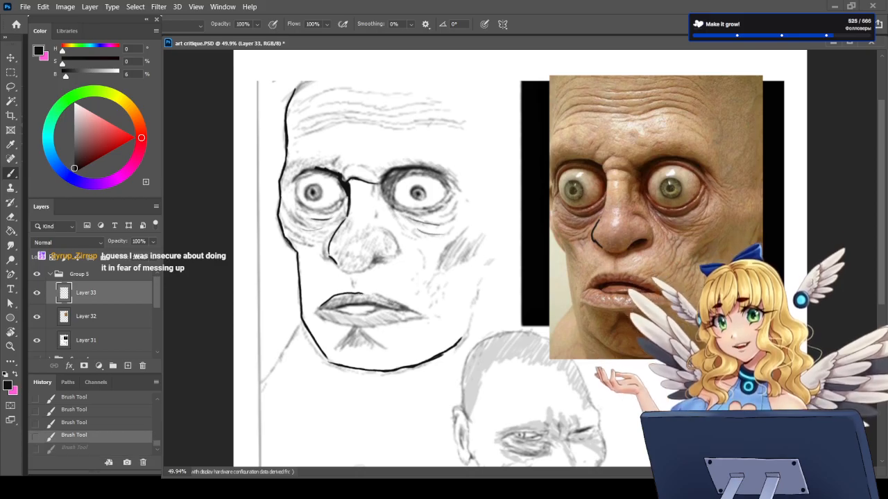
{"action": "left_click_drag", "start_coordinate": [358, 293], "coordinate": [409, 310]}
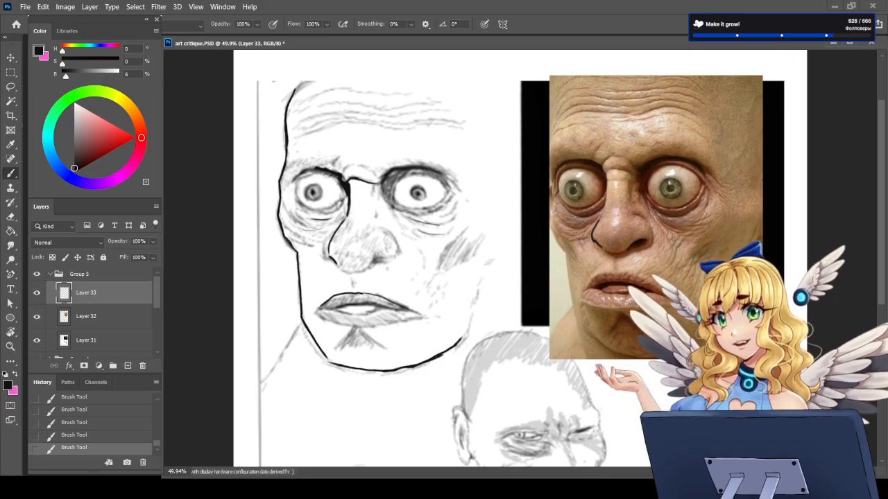
Step: Try a pink mark beside the reference photo's eye, undo it, and restore the near-black foreground
{"action": "key", "text": "x"}
{"action": "left_click_drag", "start_coordinate": [690, 130], "coordinate": [676, 168]}
{"action": "key", "text": "ctrl+z"}
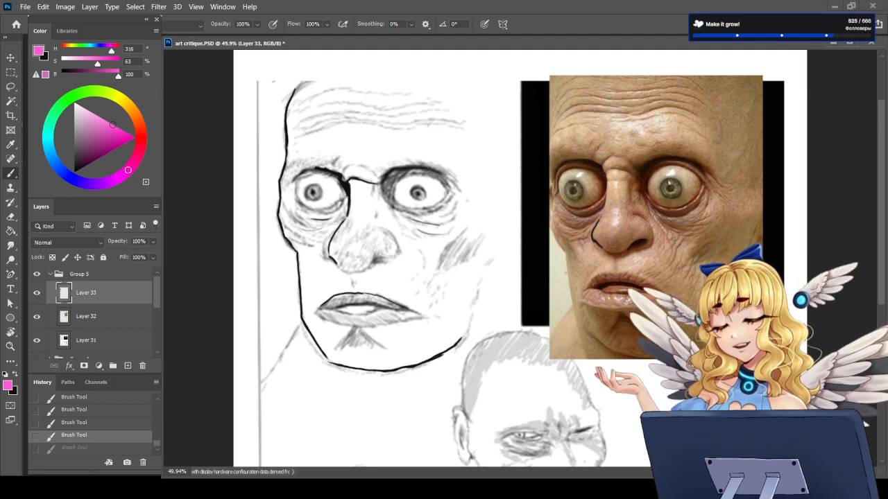
{"action": "key", "text": "x"}
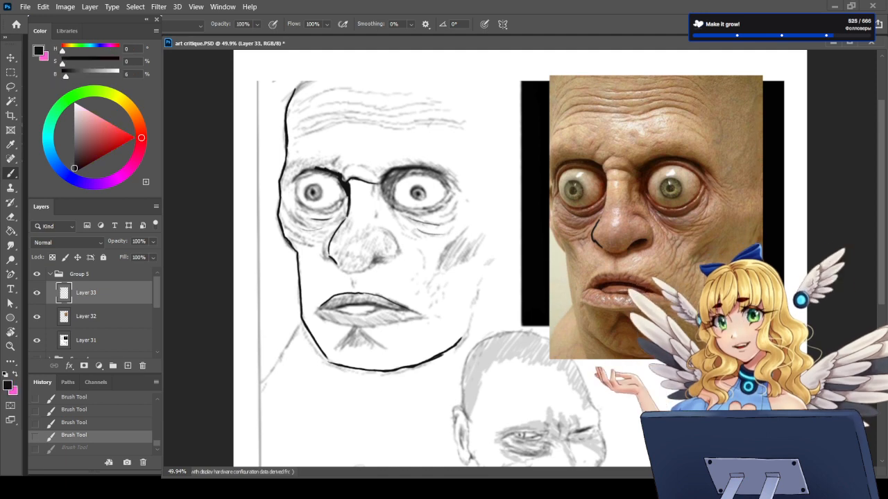
Step: Try drawing outward-pointing black arrows from both of the sketch's eyes, and undo them
{"action": "mouse_move", "coordinate": [433, 193]}
{"action": "left_mouse_down"}
{"action": "mouse_move", "coordinate": [474, 188]}
{"action": "mouse_move", "coordinate": [477, 199]}
{"action": "left_mouse_up"}
{"action": "mouse_move", "coordinate": [294, 191]}
{"action": "left_mouse_down"}
{"action": "mouse_move", "coordinate": [244, 195]}
{"action": "mouse_move", "coordinate": [265, 206]}
{"action": "left_mouse_up"}
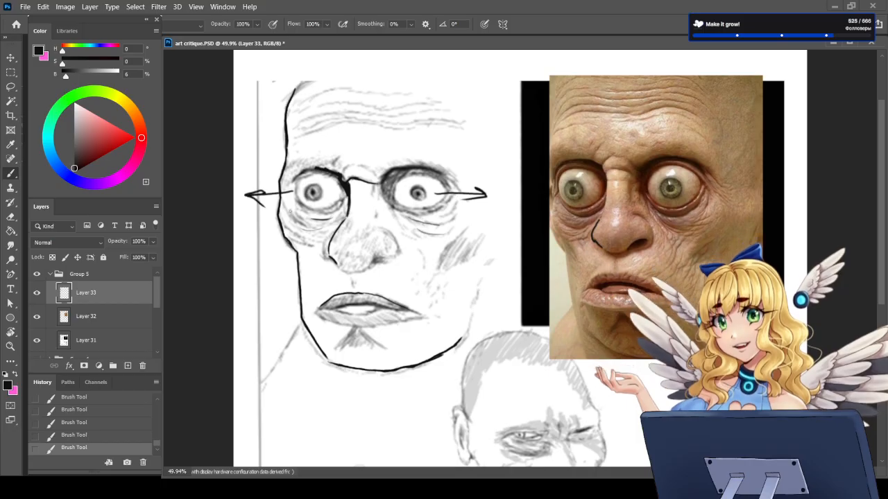
{"action": "key", "text": "ctrl+z"}
{"action": "key", "text": "ctrl+z"}
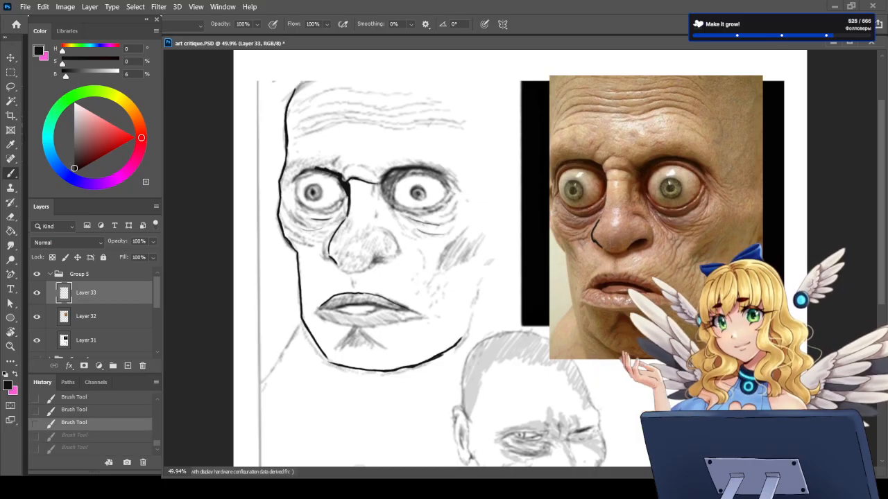
Step: Darken the iris and pupil of the eye farther from the page border and paint two diverging lines below the jaw
{"action": "mouse_move", "coordinate": [416, 185]}
{"action": "left_mouse_down"}
{"action": "mouse_move", "coordinate": [409, 201]}
{"action": "mouse_move", "coordinate": [423, 201]}
{"action": "mouse_move", "coordinate": [424, 187]}
{"action": "mouse_move", "coordinate": [407, 191]}
{"action": "mouse_move", "coordinate": [422, 194]}
{"action": "left_mouse_up"}
{"action": "left_click_drag", "start_coordinate": [415, 192], "coordinate": [416, 193]}
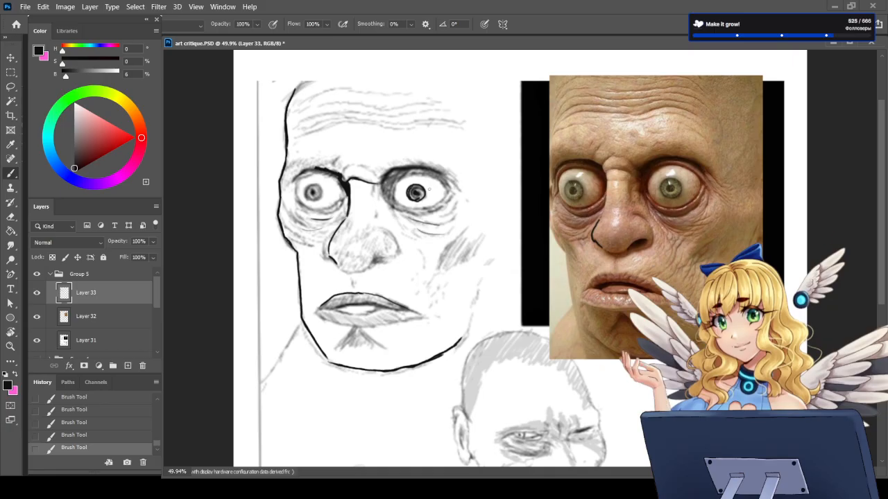
{"action": "left_click_drag", "start_coordinate": [437, 370], "coordinate": [406, 431]}
{"action": "left_click_drag", "start_coordinate": [438, 363], "coordinate": [493, 432]}
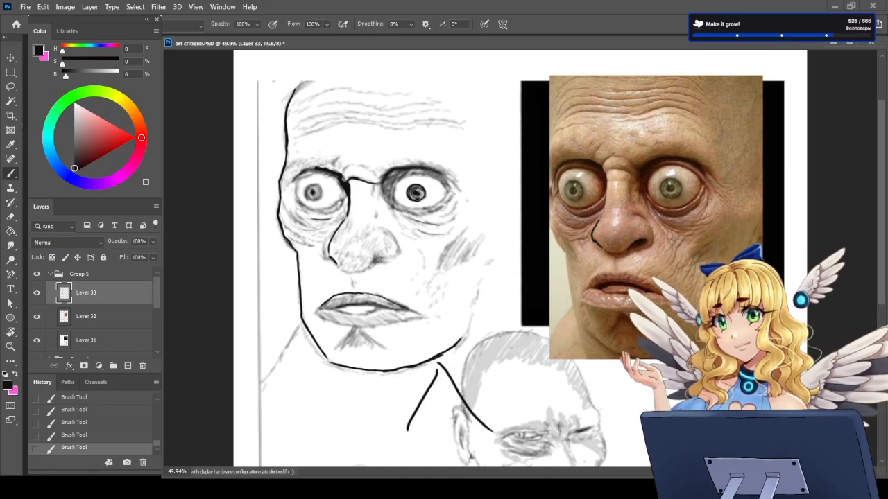
Step: Try extra black strokes beside and below the jaw, and undo them together with the two diverging neck lines
{"action": "left_click_drag", "start_coordinate": [510, 345], "coordinate": [457, 420]}
{"action": "left_click_drag", "start_coordinate": [488, 394], "coordinate": [547, 429]}
{"action": "key", "text": "ctrl+z"}
{"action": "key", "text": "ctrl+z"}
{"action": "key", "text": "ctrl+z"}
{"action": "key", "text": "ctrl+z"}
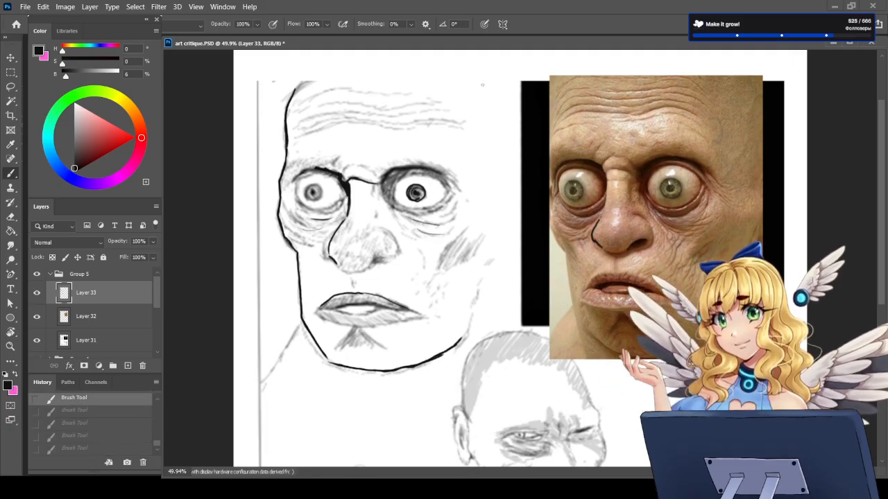
Step: Try a black contour down the sketch's open side and sweeping strokes over the reference photo, and undo them all
{"action": "mouse_move", "coordinate": [485, 70]}
{"action": "left_mouse_down"}
{"action": "mouse_move", "coordinate": [467, 229]}
{"action": "mouse_move", "coordinate": [513, 330]}
{"action": "left_mouse_up"}
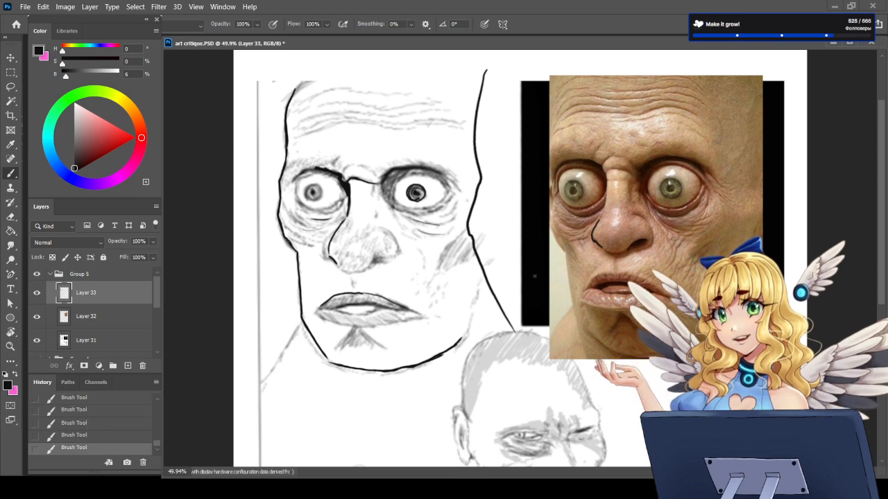
{"action": "mouse_move", "coordinate": [719, 149]}
{"action": "left_mouse_down"}
{"action": "mouse_move", "coordinate": [658, 260]}
{"action": "mouse_move", "coordinate": [597, 326]}
{"action": "left_mouse_up"}
{"action": "left_click_drag", "start_coordinate": [495, 157], "coordinate": [680, 196]}
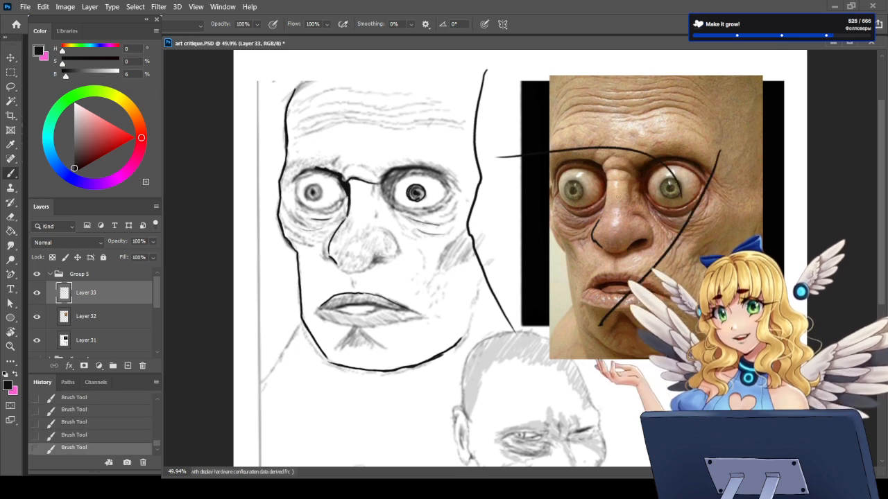
{"action": "left_click_drag", "start_coordinate": [581, 96], "coordinate": [550, 331]}
{"action": "mouse_move", "coordinate": [521, 171]}
{"action": "left_mouse_down"}
{"action": "mouse_move", "coordinate": [509, 195]}
{"action": "mouse_move", "coordinate": [527, 200]}
{"action": "mouse_move", "coordinate": [533, 158]}
{"action": "left_mouse_up"}
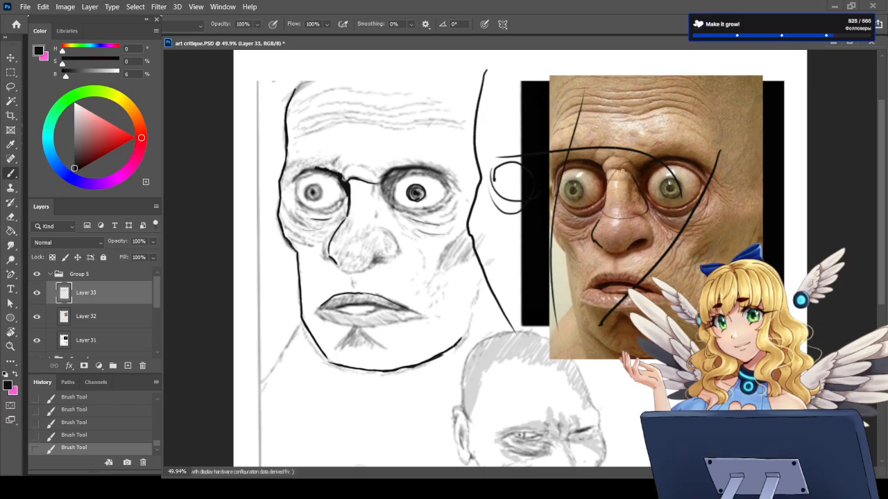
{"action": "key", "text": "ctrl+z"}
{"action": "key", "text": "ctrl+z"}
{"action": "key", "text": "ctrl+z"}
{"action": "key", "text": "ctrl+z"}
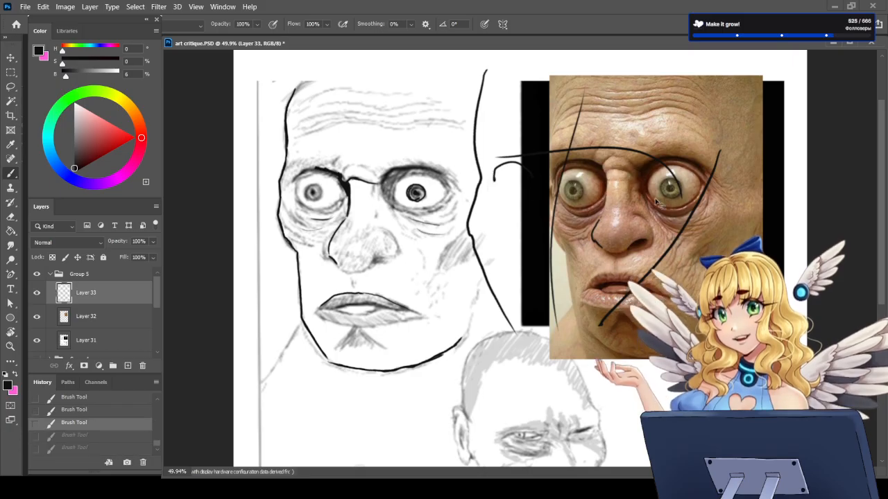
{"action": "key", "text": "ctrl+z"}
{"action": "key", "text": "ctrl+z"}
{"action": "key", "text": "ctrl+z"}
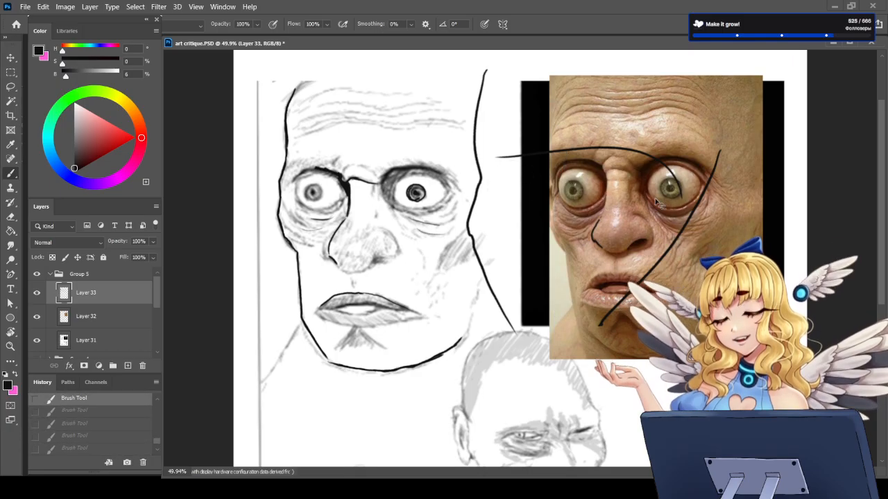
{"action": "key", "text": "ctrl+z"}
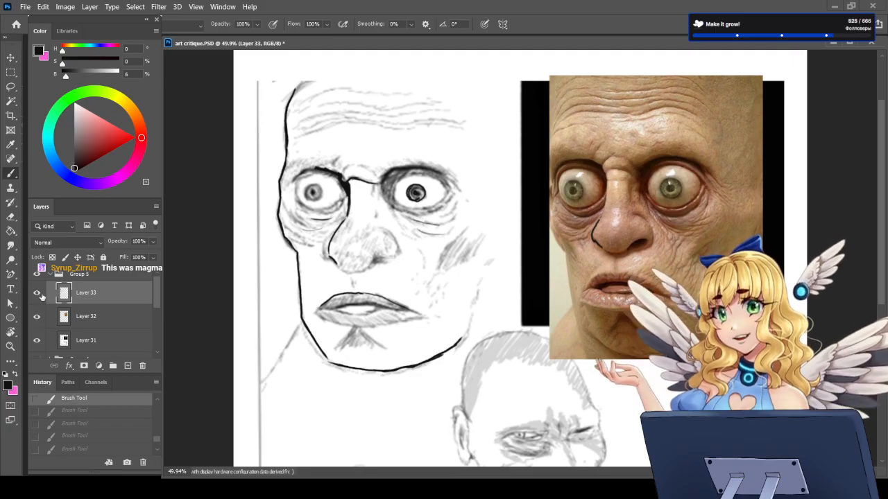
Step: Delete Layer 32 containing the wide-eyed man's reference photo and add an empty layer above Layer 31
{"action": "left_click", "coordinate": [101, 317]}
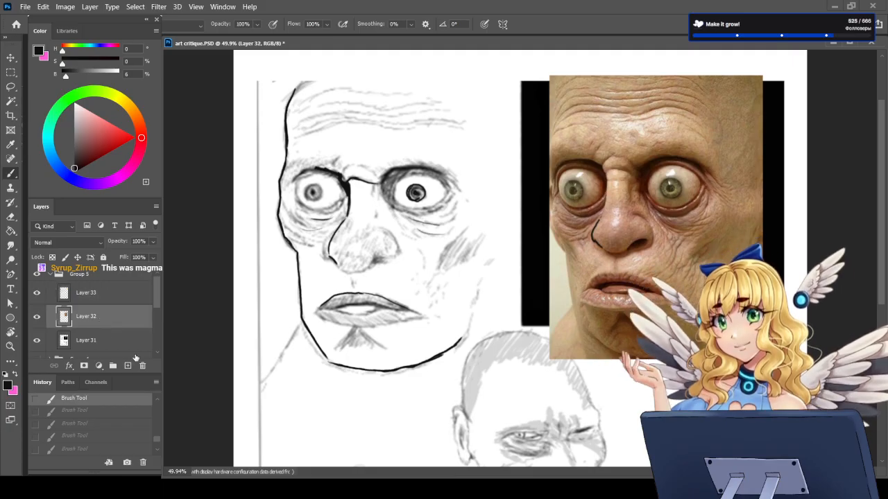
{"action": "left_click", "coordinate": [143, 365]}
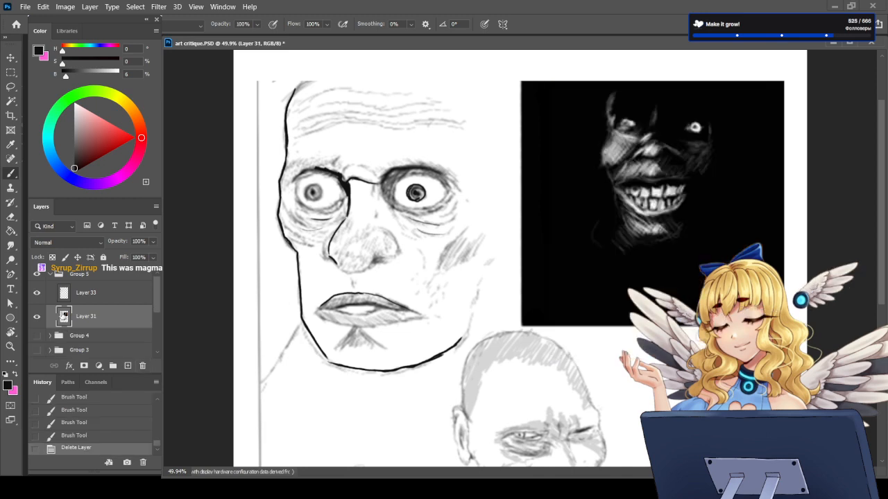
{"action": "left_click", "coordinate": [128, 366]}
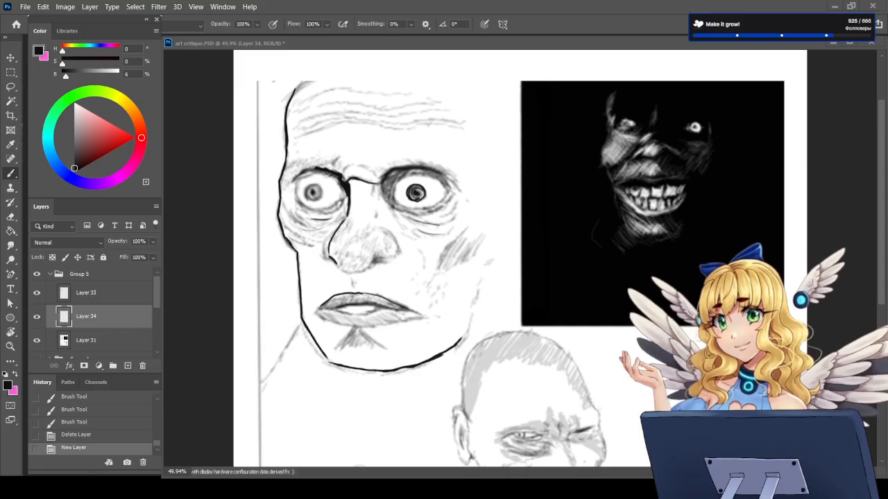
Step: Paste the bald man's reference photo, scale it to 67.71%, and place it beside the matching sketch in the middle of the page
{"action": "scroll", "coordinate": [521, 291], "scroll_direction": "down", "scroll_amount": 5}
{"action": "scroll", "coordinate": [520, 321], "scroll_direction": "up", "scroll_amount": 4}
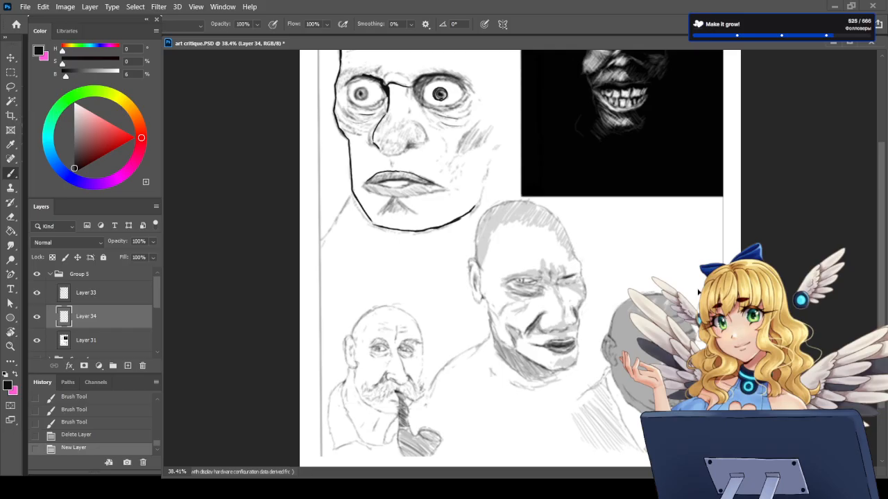
{"action": "key", "text": "ctrl+v"}
{"action": "key", "text": "ctrl+t"}
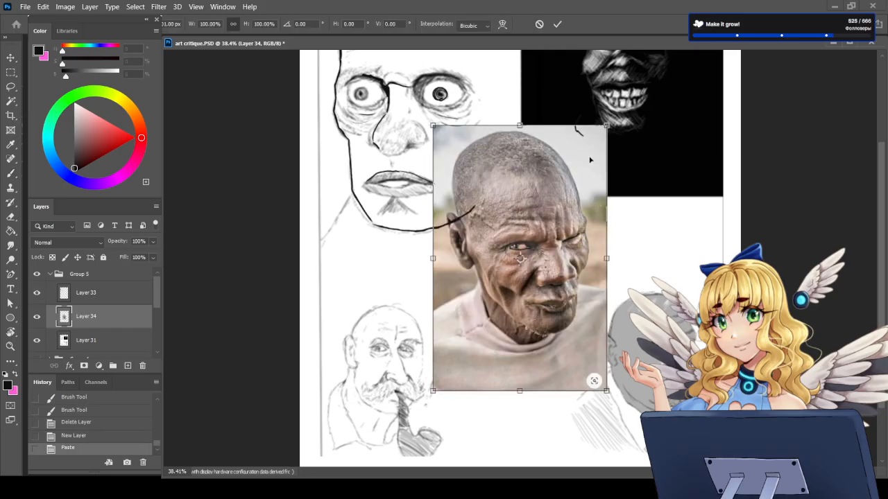
{"action": "left_click_drag", "start_coordinate": [606, 125], "coordinate": [545, 217]}
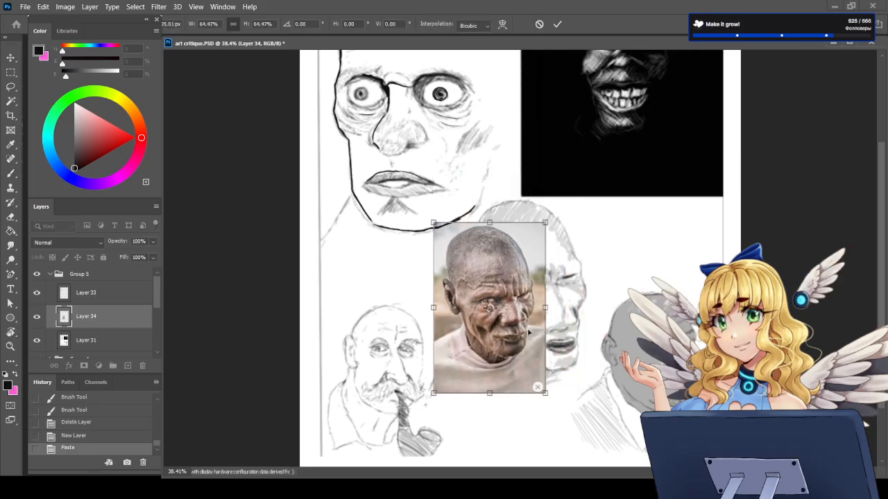
{"action": "mouse_move", "coordinate": [499, 305]}
{"action": "left_mouse_down"}
{"action": "mouse_move", "coordinate": [635, 309]}
{"action": "mouse_move", "coordinate": [658, 301]}
{"action": "left_mouse_up"}
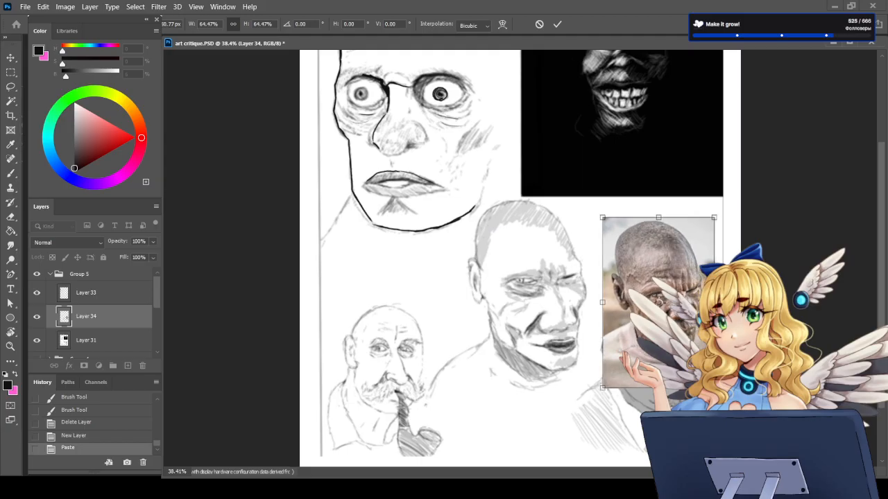
{"action": "left_click_drag", "start_coordinate": [714, 387], "coordinate": [720, 396]}
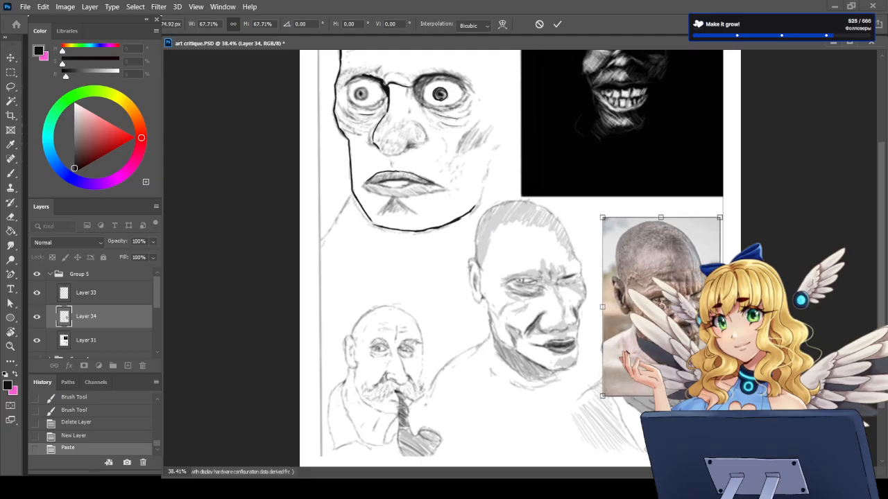
{"action": "key", "text": "Return"}
{"action": "key", "text": "b"}
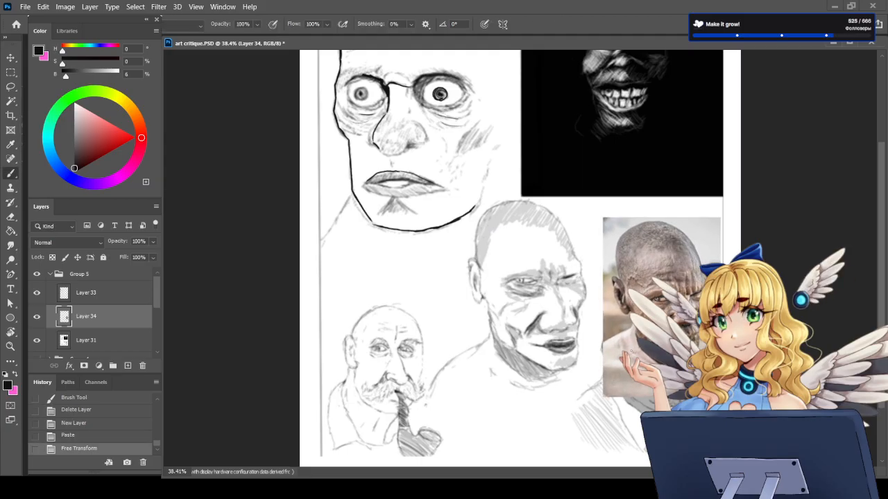
Step: Add a new layer above the bald man's photo and switch the foreground colour to pink
{"action": "scroll", "coordinate": [521, 333], "scroll_direction": "up", "scroll_amount": 2}
{"action": "scroll", "coordinate": [542, 334], "scroll_direction": "up", "scroll_amount": 2}
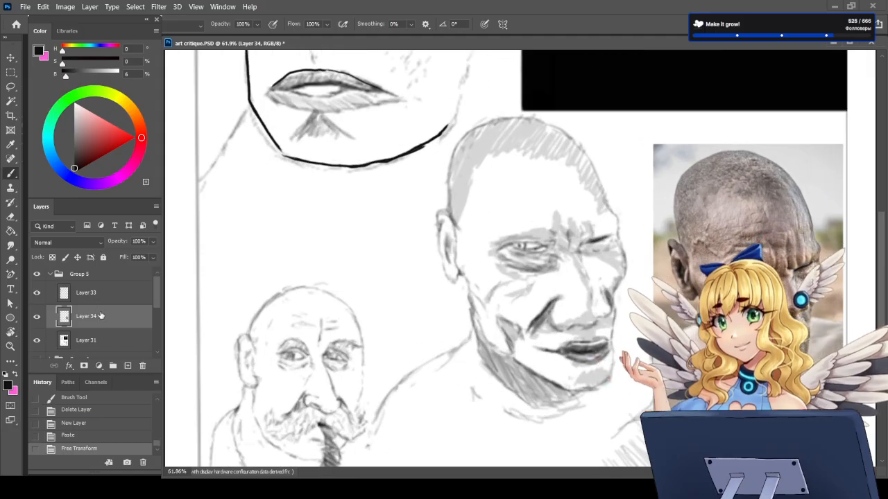
{"action": "left_click", "coordinate": [128, 365]}
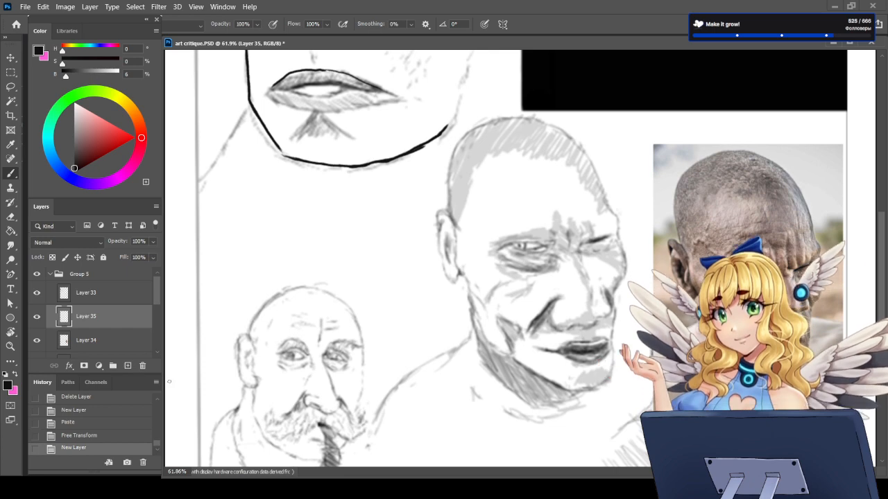
{"action": "key", "text": "x"}
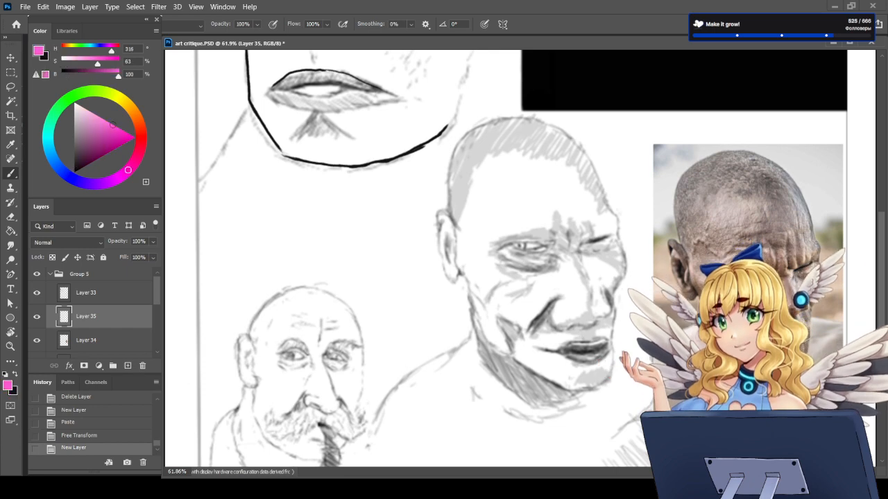
Step: Try pink brow-line curves across the bald man's reference photo and his sketch, redrawing the sketch's curve lower
{"action": "mouse_move", "coordinate": [796, 254]}
{"action": "left_mouse_down"}
{"action": "mouse_move", "coordinate": [815, 262]}
{"action": "mouse_move", "coordinate": [728, 268]}
{"action": "mouse_move", "coordinate": [678, 244]}
{"action": "left_mouse_up"}
{"action": "key", "text": "ctrl+z"}
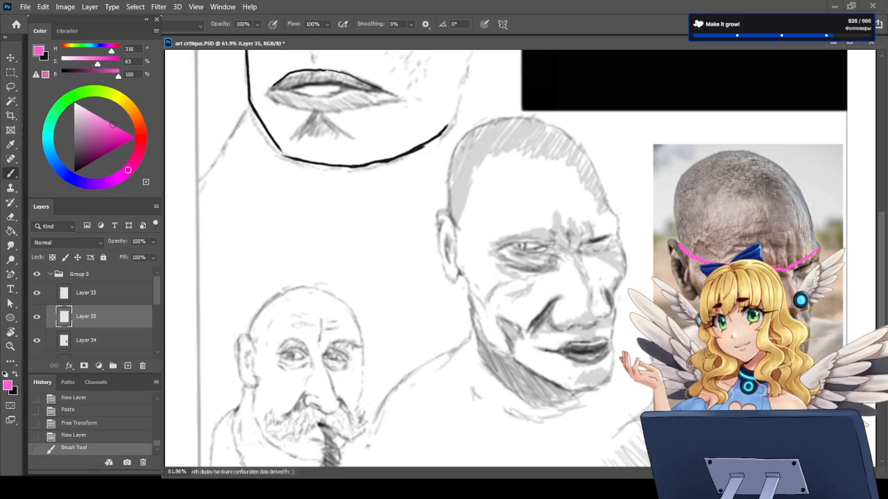
{"action": "left_click_drag", "start_coordinate": [794, 264], "coordinate": [818, 248]}
{"action": "mouse_move", "coordinate": [613, 228]}
{"action": "left_mouse_down"}
{"action": "mouse_move", "coordinate": [472, 233]}
{"action": "mouse_move", "coordinate": [617, 219]}
{"action": "left_mouse_up"}
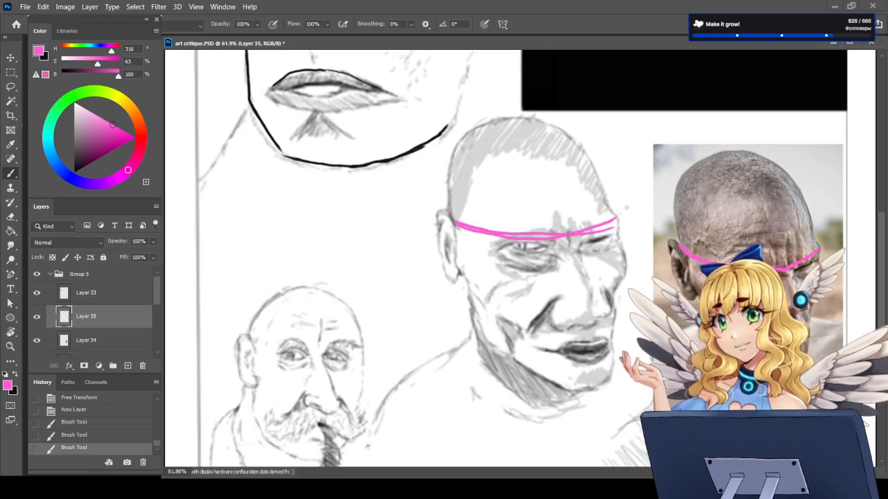
{"action": "key", "text": "ctrl+z"}
{"action": "mouse_move", "coordinate": [456, 225]}
{"action": "left_mouse_down"}
{"action": "mouse_move", "coordinate": [565, 239]}
{"action": "mouse_move", "coordinate": [616, 219]}
{"action": "mouse_move", "coordinate": [569, 241]}
{"action": "mouse_move", "coordinate": [504, 243]}
{"action": "mouse_move", "coordinate": [458, 223]}
{"action": "left_mouse_up"}
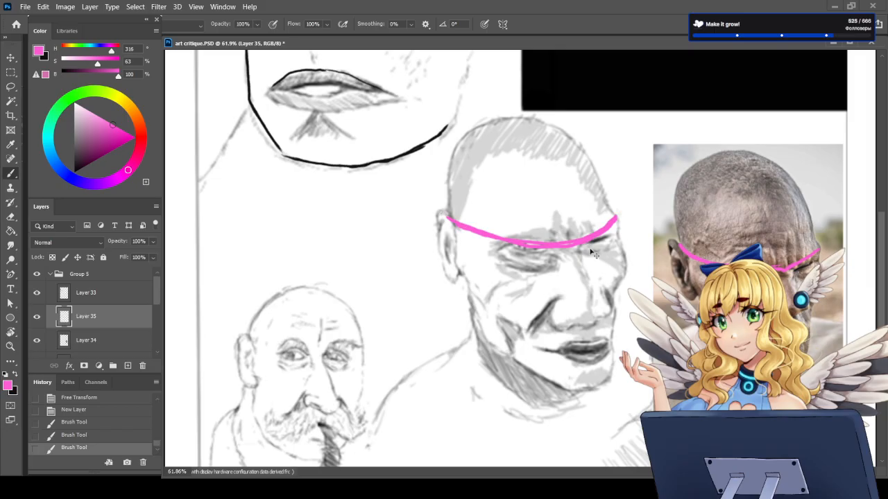
Step: Try rotating the pink brow curves by -2.61°, and undo the rotation and the curves
{"action": "key", "text": "ctrl+t"}
{"action": "left_click_drag", "start_coordinate": [435, 217], "coordinate": [435, 220]}
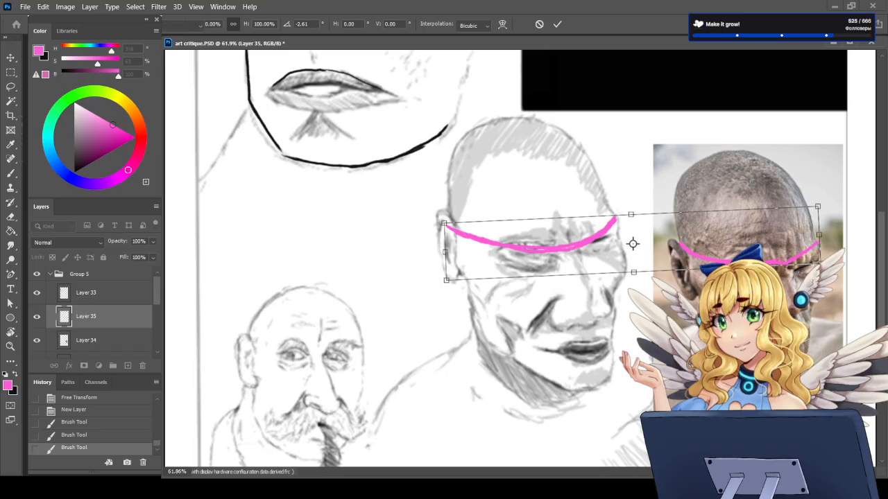
{"action": "key", "text": "Return"}
{"action": "key", "text": "ctrl+z"}
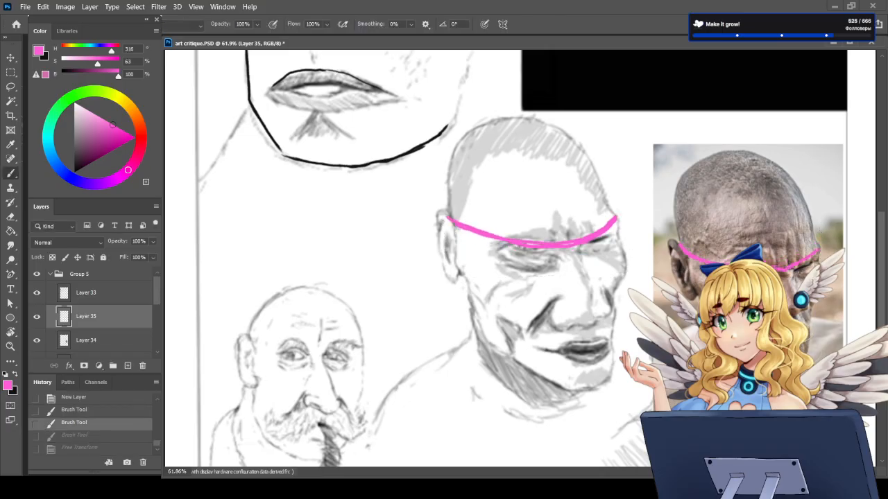
{"action": "key", "text": "ctrl+z"}
{"action": "key", "text": "ctrl+z"}
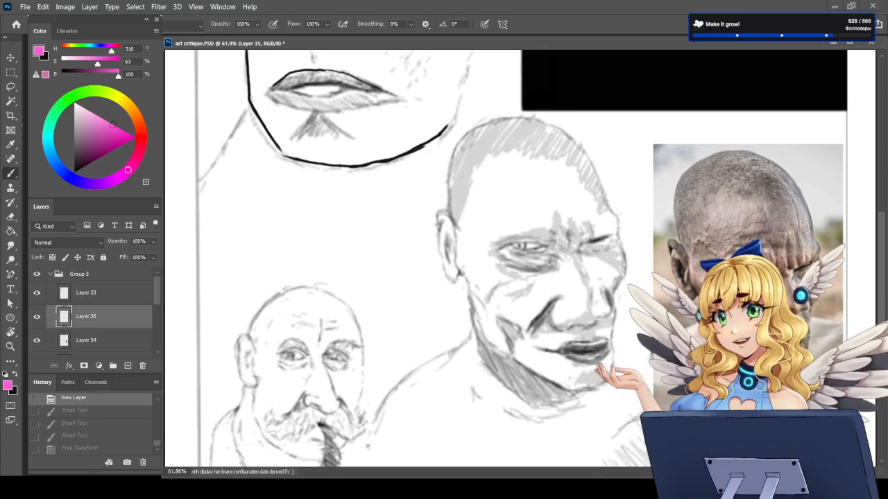
Step: Paint a thin pink centre line down the reference photo's head, with crossing curves at the brow and lower face
{"action": "mouse_move", "coordinate": [735, 156]}
{"action": "left_mouse_down"}
{"action": "mouse_move", "coordinate": [773, 233]}
{"action": "mouse_move", "coordinate": [788, 302]}
{"action": "mouse_move", "coordinate": [726, 152]}
{"action": "left_mouse_up"}
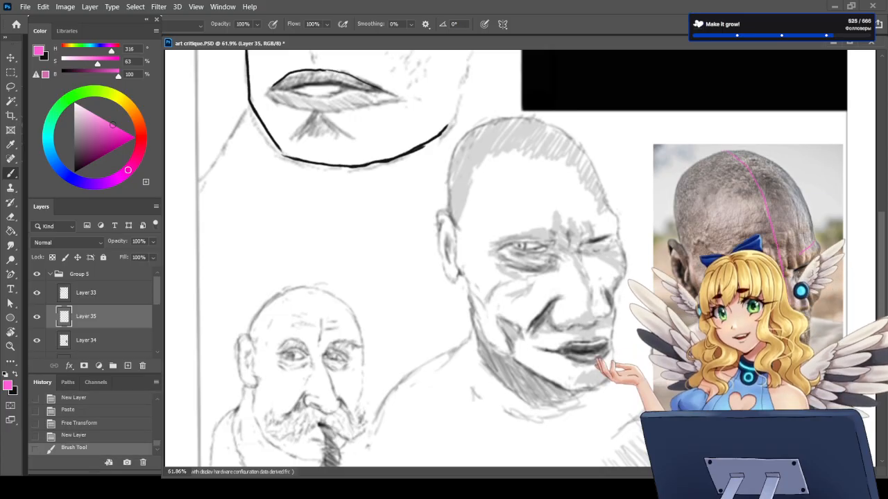
{"action": "mouse_move", "coordinate": [771, 262]}
{"action": "left_mouse_down"}
{"action": "mouse_move", "coordinate": [815, 241]}
{"action": "mouse_move", "coordinate": [682, 262]}
{"action": "left_mouse_up"}
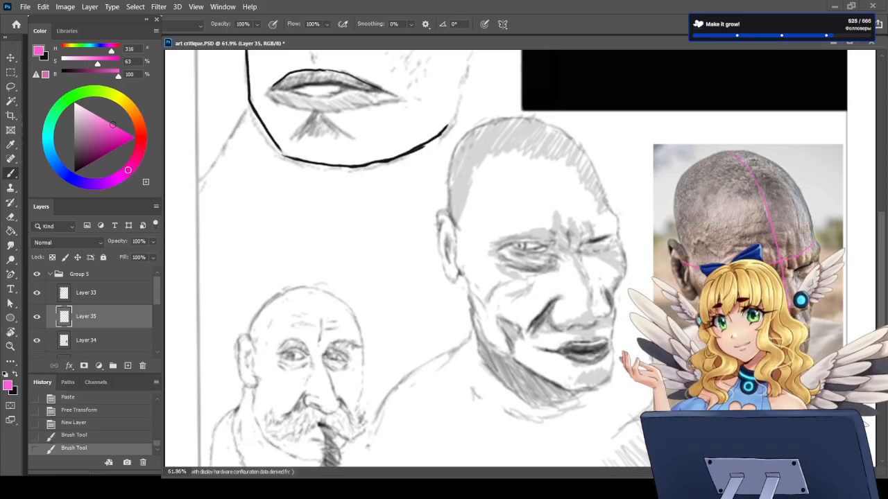
{"action": "left_click_drag", "start_coordinate": [790, 314], "coordinate": [700, 315]}
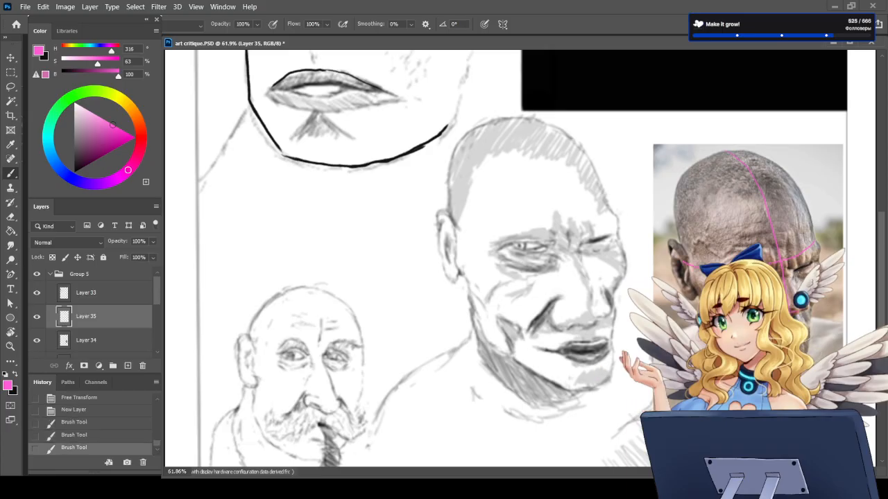
{"action": "left_click_drag", "start_coordinate": [789, 333], "coordinate": [714, 338]}
Step: Add another layer and paint a pink centre line and brow curve over the bald man's sketch
{"action": "left_click", "coordinate": [128, 365]}
{"action": "mouse_move", "coordinate": [504, 120]}
{"action": "left_mouse_down"}
{"action": "mouse_move", "coordinate": [545, 168]}
{"action": "mouse_move", "coordinate": [575, 254]}
{"action": "mouse_move", "coordinate": [595, 385]}
{"action": "left_mouse_up"}
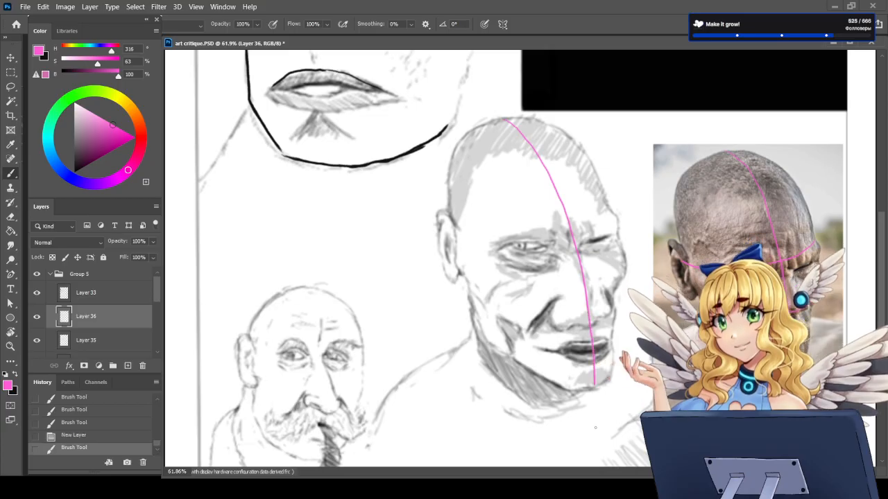
{"action": "mouse_move", "coordinate": [611, 214]}
{"action": "left_mouse_down"}
{"action": "mouse_move", "coordinate": [524, 243]}
{"action": "mouse_move", "coordinate": [485, 243]}
{"action": "mouse_move", "coordinate": [455, 236]}
{"action": "left_mouse_up"}
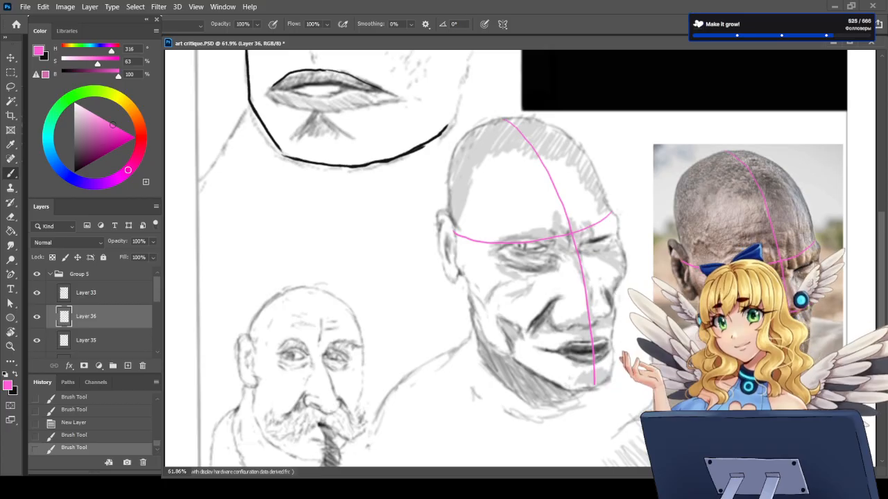
Step: Paint pink curves across the sketch's nose base and mouth, undoing and redrawing both slightly higher
{"action": "mouse_move", "coordinate": [609, 305]}
{"action": "left_mouse_down"}
{"action": "mouse_move", "coordinate": [532, 324]}
{"action": "mouse_move", "coordinate": [471, 310]}
{"action": "left_mouse_up"}
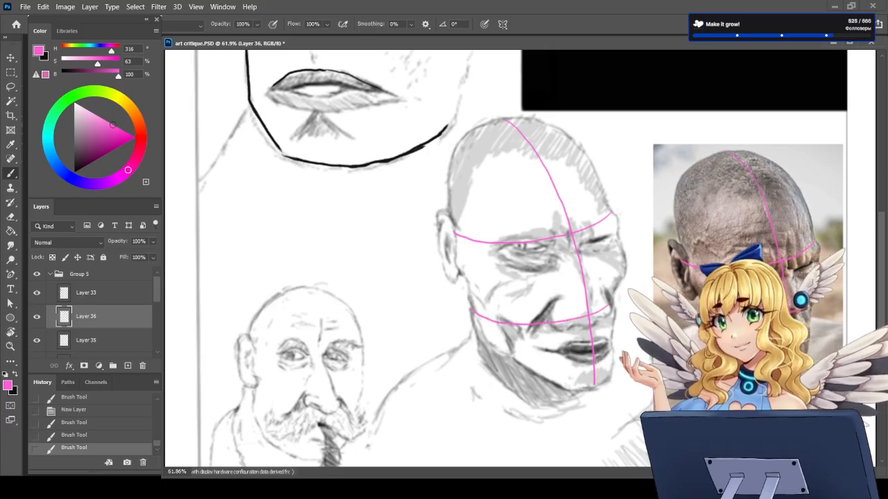
{"action": "mouse_move", "coordinate": [609, 341]}
{"action": "left_mouse_down"}
{"action": "mouse_move", "coordinate": [546, 364]}
{"action": "mouse_move", "coordinate": [513, 362]}
{"action": "left_mouse_up"}
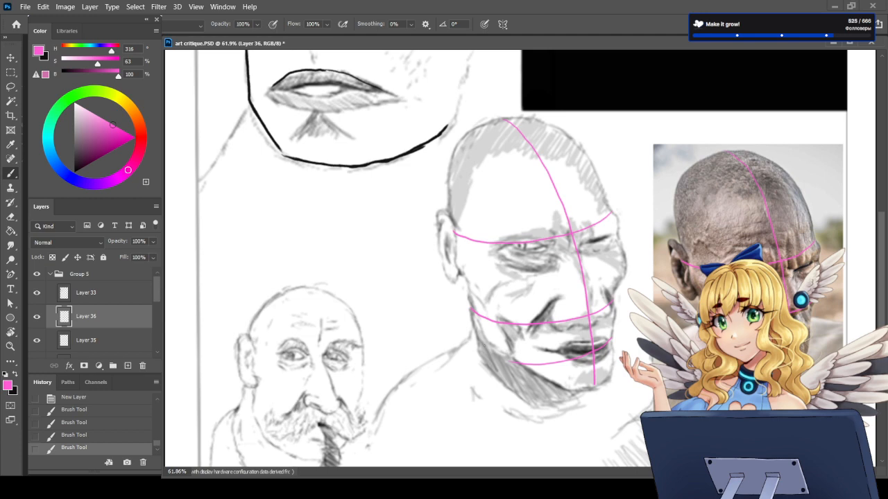
{"action": "key", "text": "ctrl+z"}
{"action": "key", "text": "ctrl+z"}
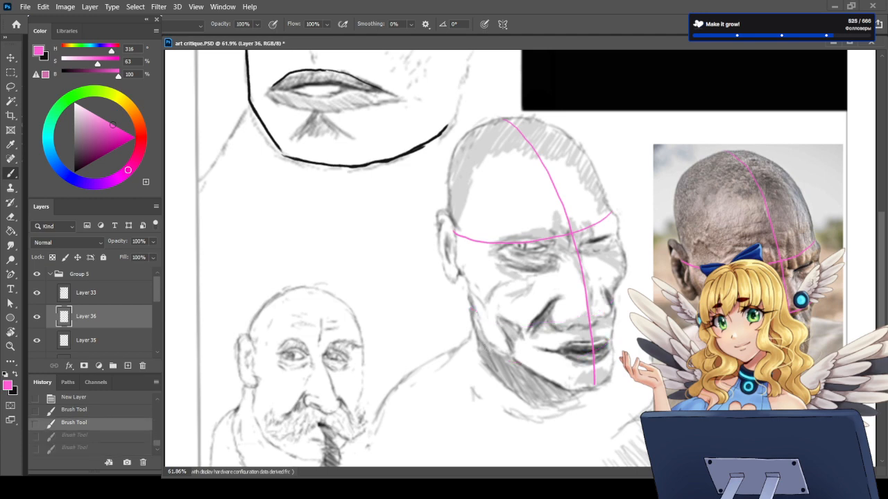
{"action": "mouse_move", "coordinate": [609, 297]}
{"action": "left_mouse_down"}
{"action": "mouse_move", "coordinate": [549, 313]}
{"action": "mouse_move", "coordinate": [471, 307]}
{"action": "left_mouse_up"}
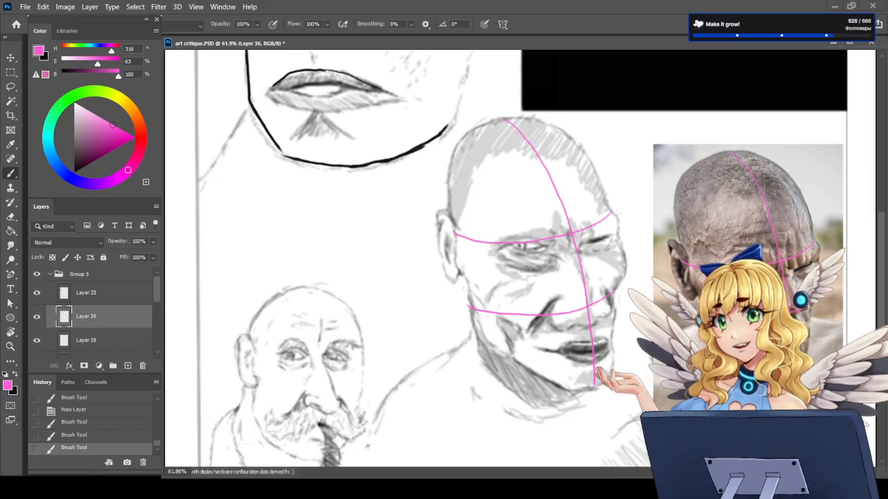
{"action": "left_click_drag", "start_coordinate": [610, 336], "coordinate": [512, 355]}
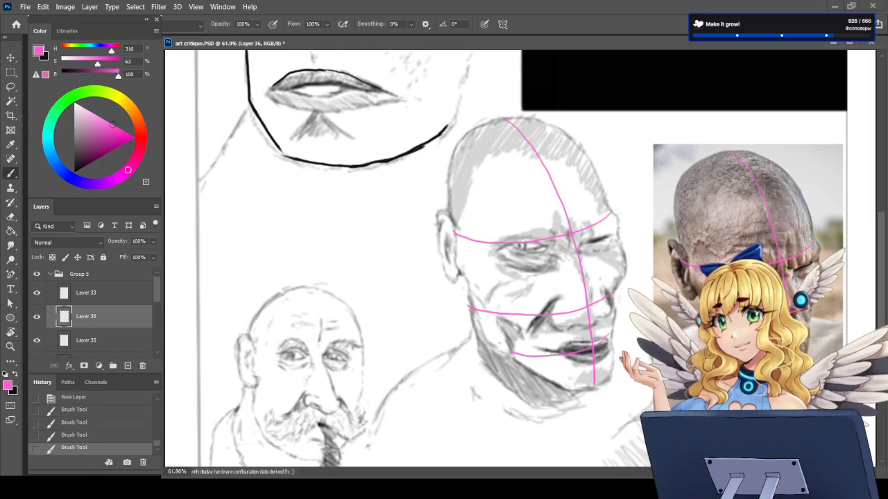
Step: Undo and restore the pink mouth curve, and paint pink arcs along the far side of the bald man's skull in the sketch
{"action": "key", "text": "ctrl+z"}
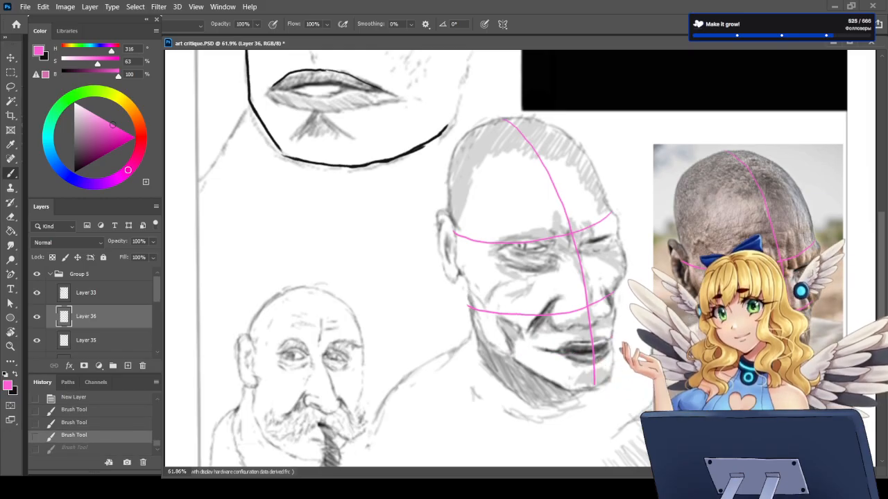
{"action": "key", "text": "ctrl+shift+z"}
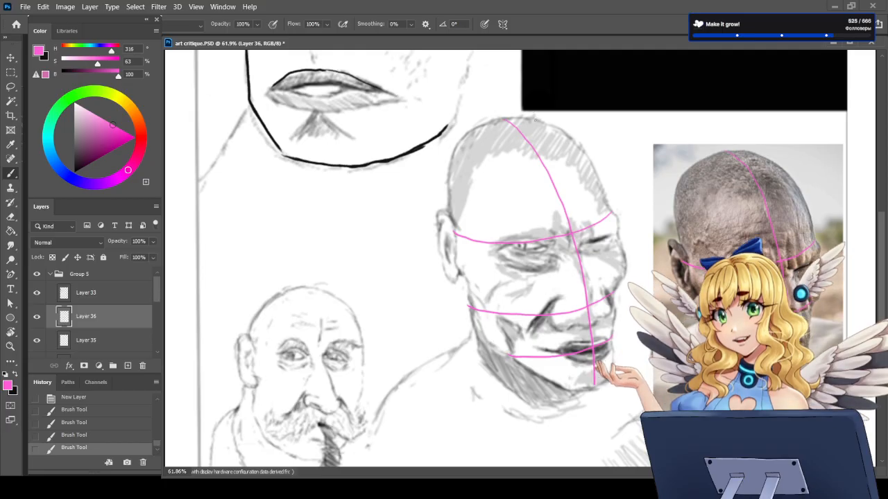
{"action": "mouse_move", "coordinate": [531, 118]}
{"action": "left_mouse_down"}
{"action": "mouse_move", "coordinate": [568, 130]}
{"action": "mouse_move", "coordinate": [596, 174]}
{"action": "mouse_move", "coordinate": [589, 151]}
{"action": "mouse_move", "coordinate": [608, 216]}
{"action": "left_mouse_up"}
{"action": "left_click_drag", "start_coordinate": [591, 161], "coordinate": [609, 205]}
{"action": "mouse_move", "coordinate": [538, 118]}
{"action": "left_mouse_down"}
{"action": "mouse_move", "coordinate": [594, 163]}
{"action": "mouse_move", "coordinate": [607, 204]}
{"action": "left_mouse_up"}
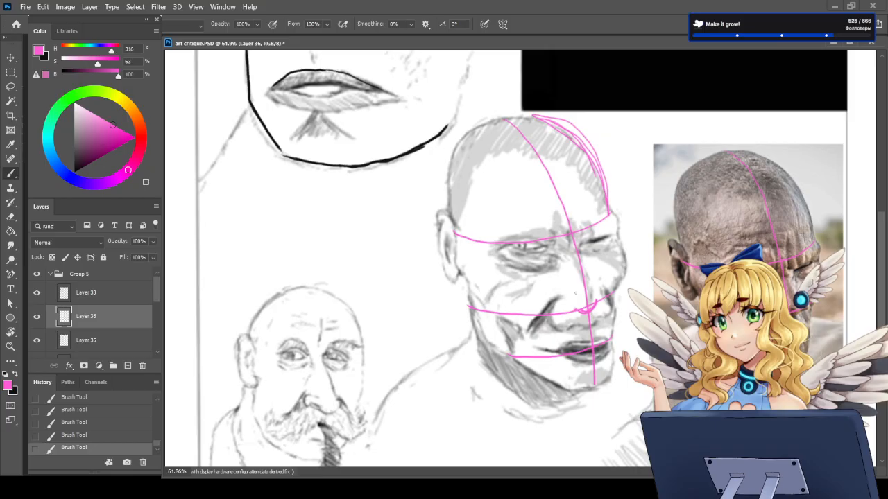
Step: Delete the layer holding the pink guides over the bald man's sketch, and undo the stray pink stroke beside his eye
{"action": "key", "text": "ctrl+z"}
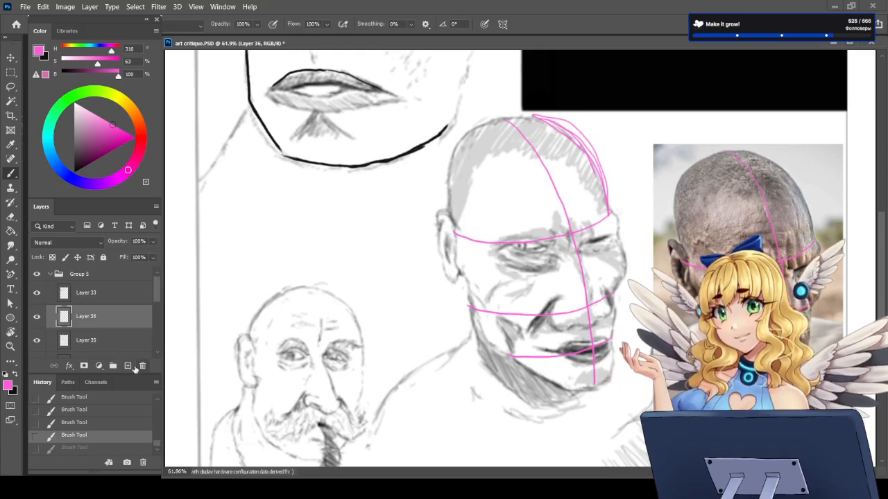
{"action": "key", "text": "Delete"}
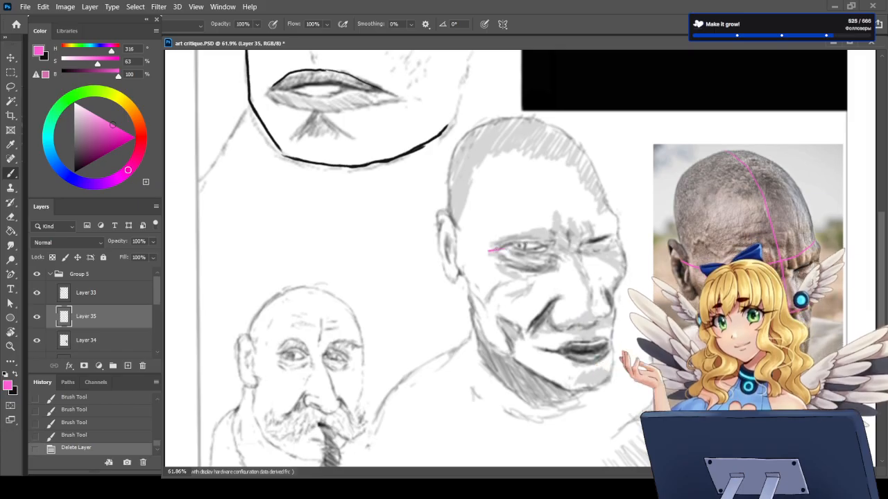
{"action": "key", "text": "ctrl+z"}
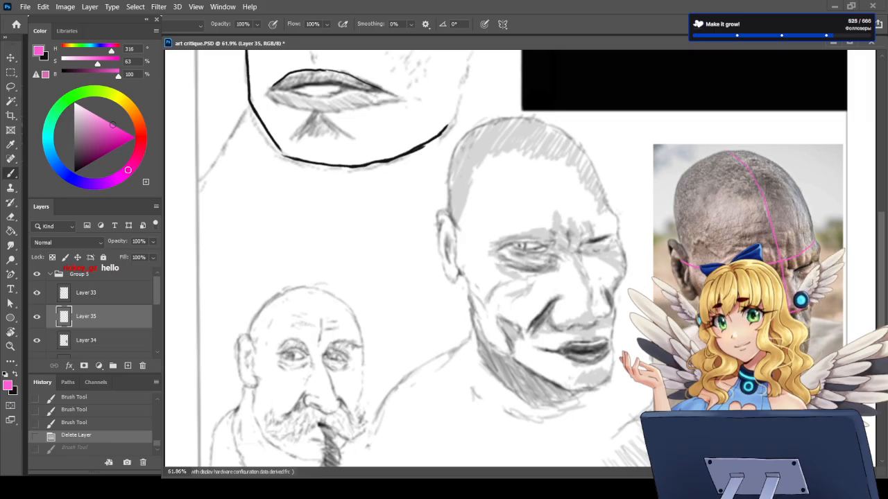
Step: Paint pink jaw and neck lines below the ear on both the sketch and the reference photo, cleaning up with the Eraser
{"action": "left_click_drag", "start_coordinate": [469, 291], "coordinate": [485, 336]}
{"action": "left_click_drag", "start_coordinate": [686, 300], "coordinate": [700, 340]}
{"action": "left_click_drag", "start_coordinate": [701, 340], "coordinate": [725, 363]}
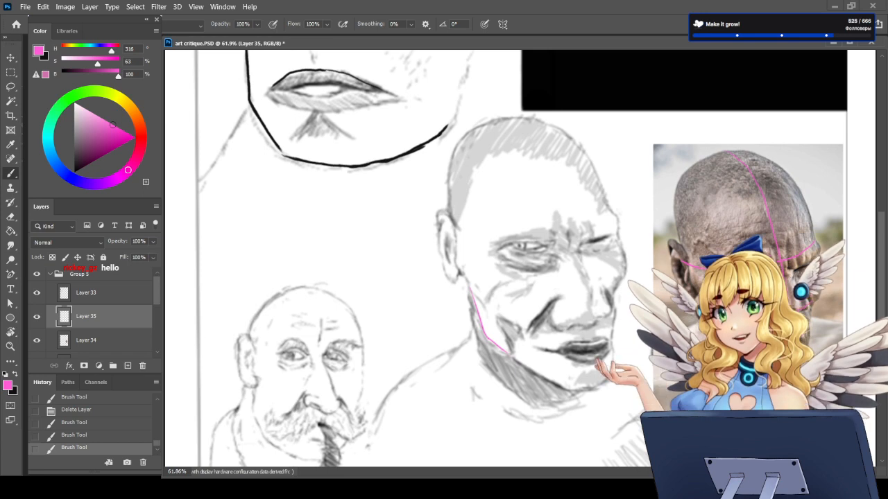
{"action": "mouse_move", "coordinate": [697, 331]}
{"action": "left_mouse_down"}
{"action": "mouse_move", "coordinate": [727, 368]}
{"action": "mouse_move", "coordinate": [759, 383]}
{"action": "left_mouse_up"}
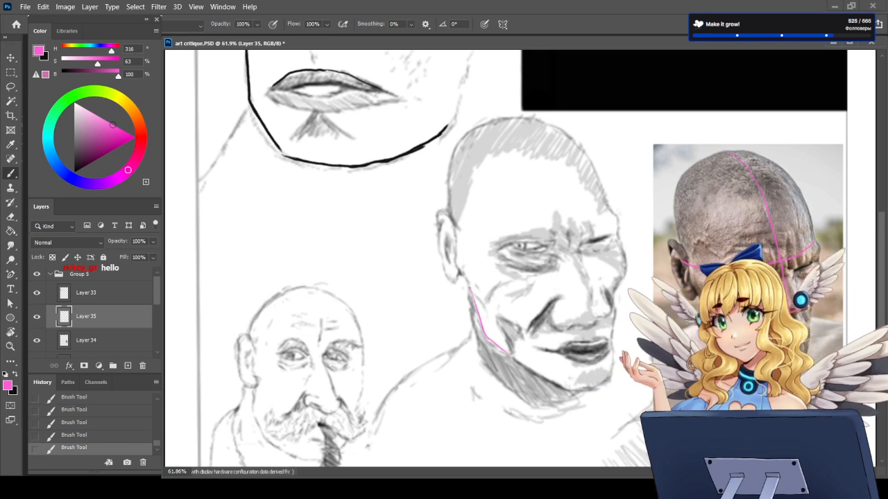
{"action": "left_click_drag", "start_coordinate": [505, 352], "coordinate": [545, 374]}
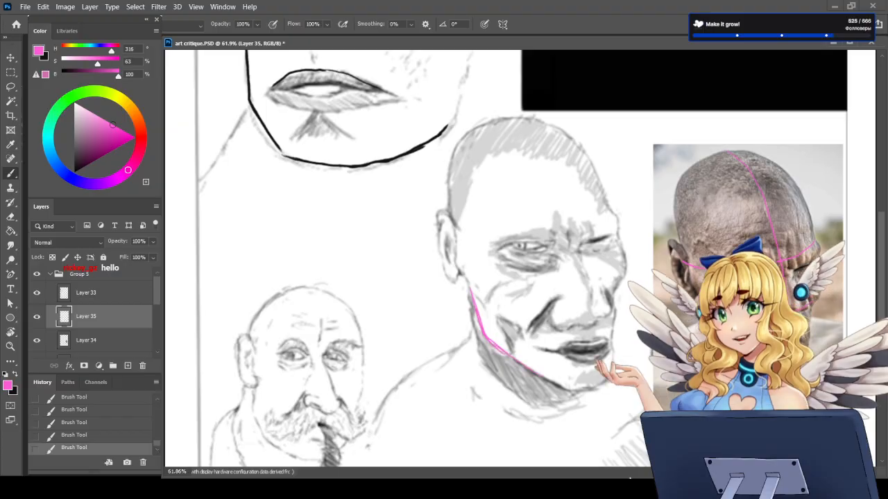
{"action": "key", "text": "e"}
{"action": "mouse_move", "coordinate": [471, 289]}
{"action": "left_mouse_down"}
{"action": "mouse_move", "coordinate": [487, 340]}
{"action": "mouse_move", "coordinate": [518, 359]}
{"action": "mouse_move", "coordinate": [486, 338]}
{"action": "mouse_move", "coordinate": [460, 276]}
{"action": "left_mouse_up"}
{"action": "key", "text": "b"}
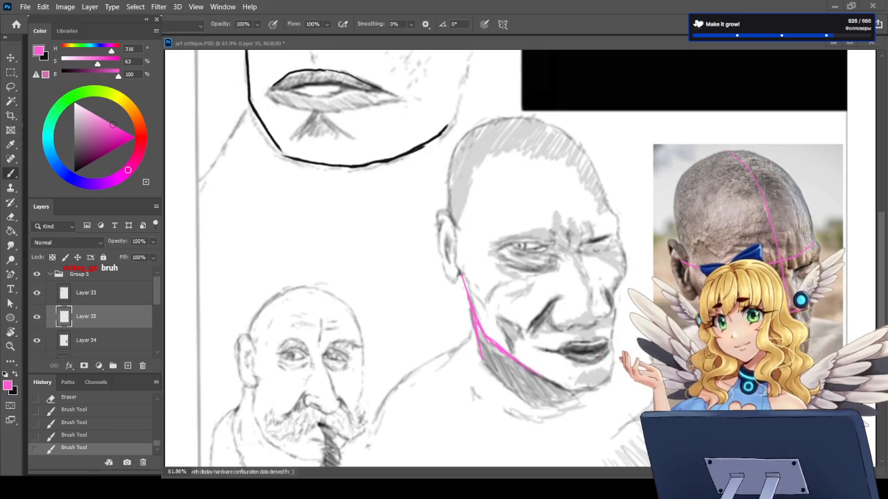
Step: Redraw the line between the sketch's lips in black with a shorter mouth corner, undoing one stroke, and set the brush to white
{"action": "scroll", "coordinate": [521, 263], "scroll_direction": "down", "scroll_amount": 2}
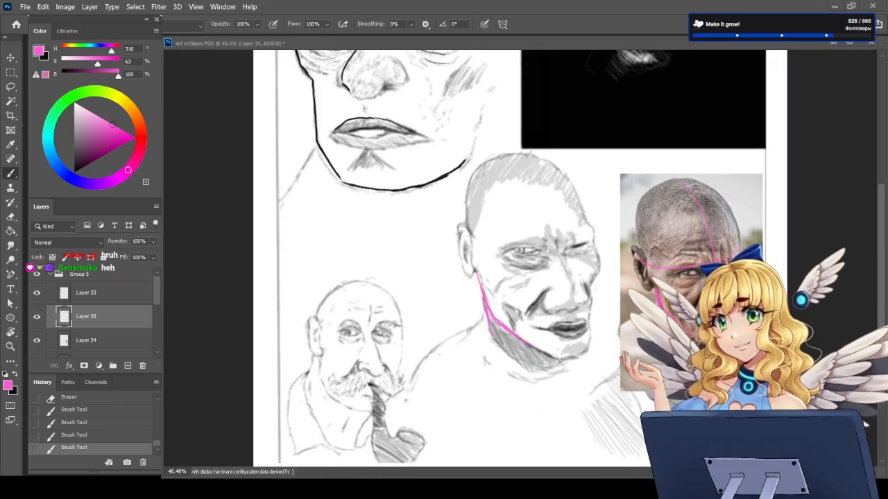
{"action": "scroll", "coordinate": [543, 280], "scroll_direction": "up", "scroll_amount": 2}
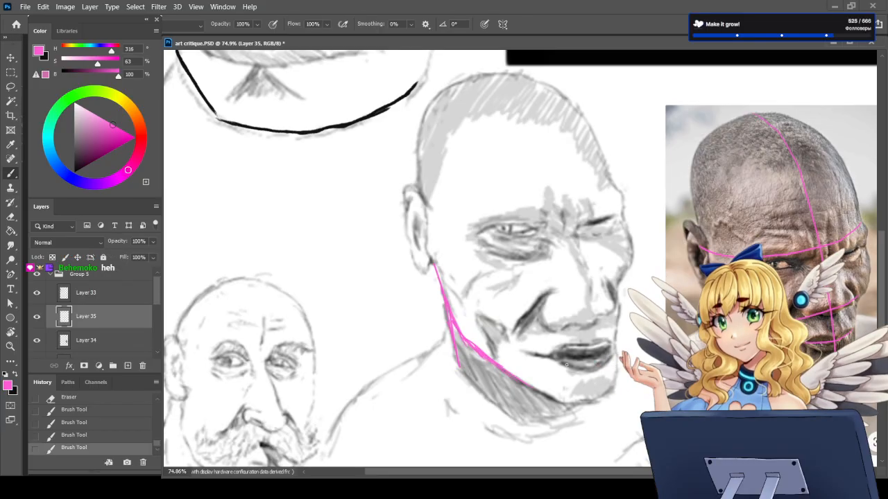
{"action": "scroll", "coordinate": [566, 363], "scroll_direction": "up", "scroll_amount": 1}
{"action": "key", "text": "x"}
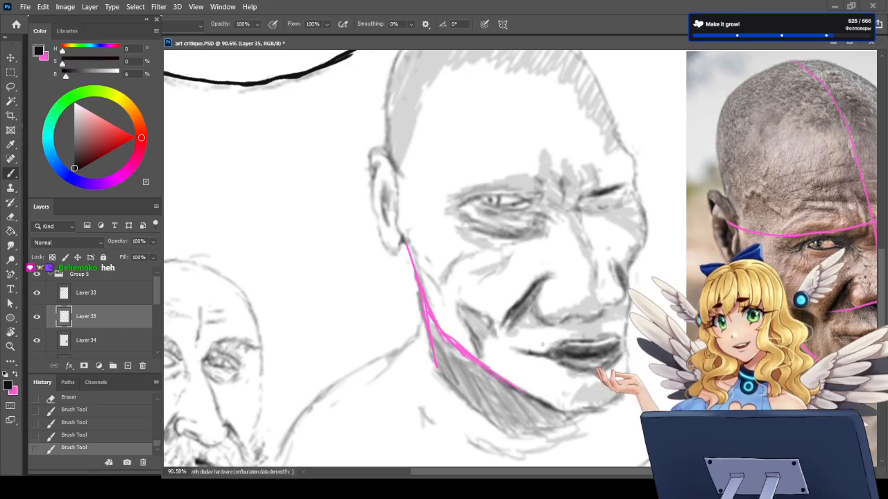
{"action": "mouse_move", "coordinate": [535, 353]}
{"action": "left_mouse_down"}
{"action": "mouse_move", "coordinate": [518, 350]}
{"action": "mouse_move", "coordinate": [527, 352]}
{"action": "left_mouse_up"}
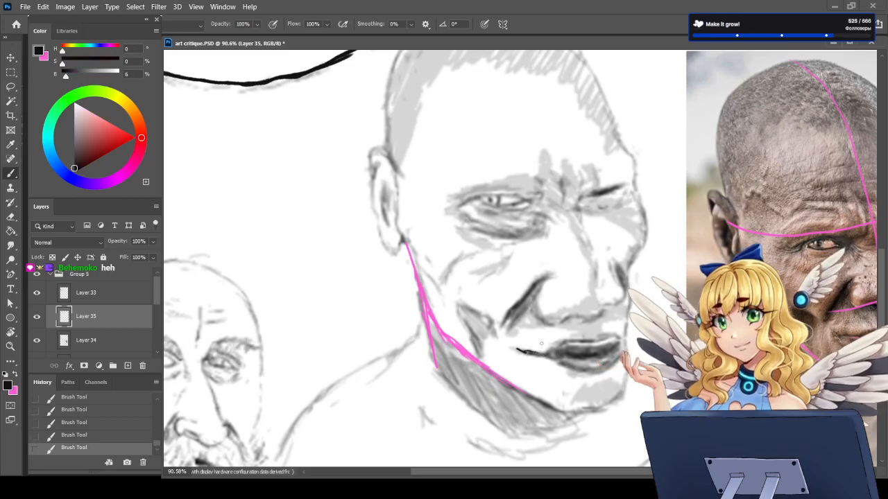
{"action": "key", "text": "ctrl+z"}
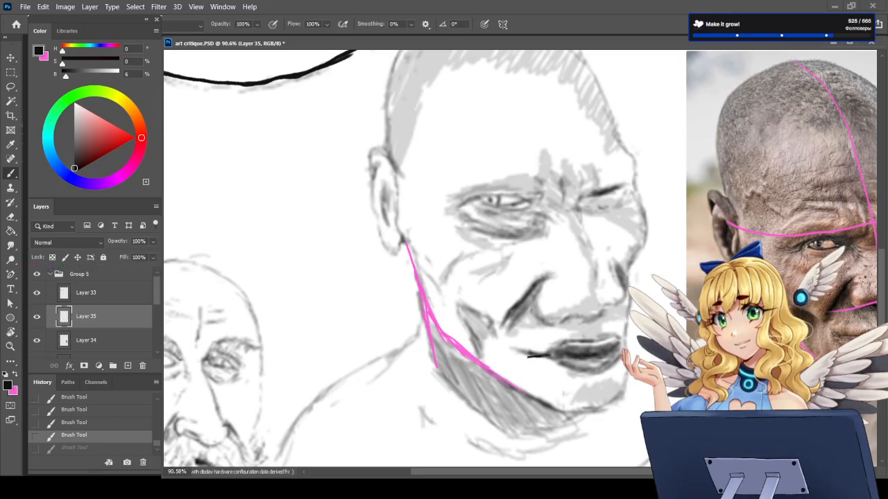
{"action": "left_click_drag", "start_coordinate": [528, 357], "coordinate": [582, 358]}
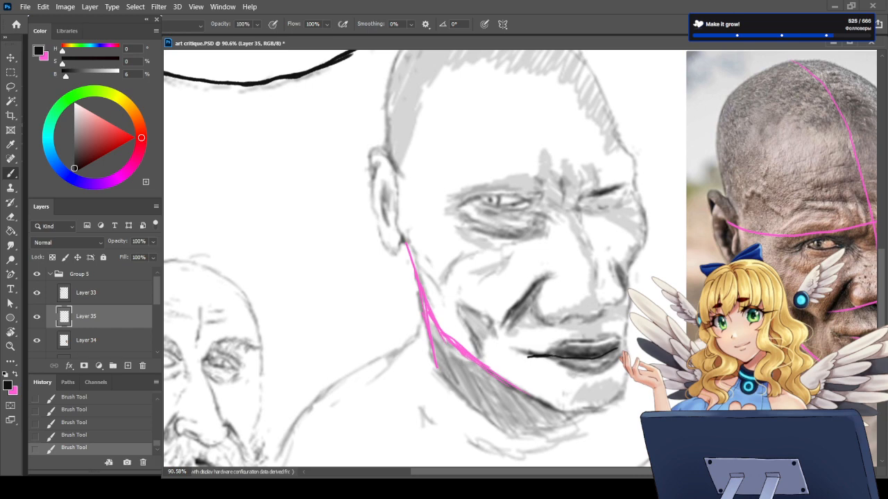
{"action": "left_click_drag", "start_coordinate": [76, 121], "coordinate": [73, 97]}
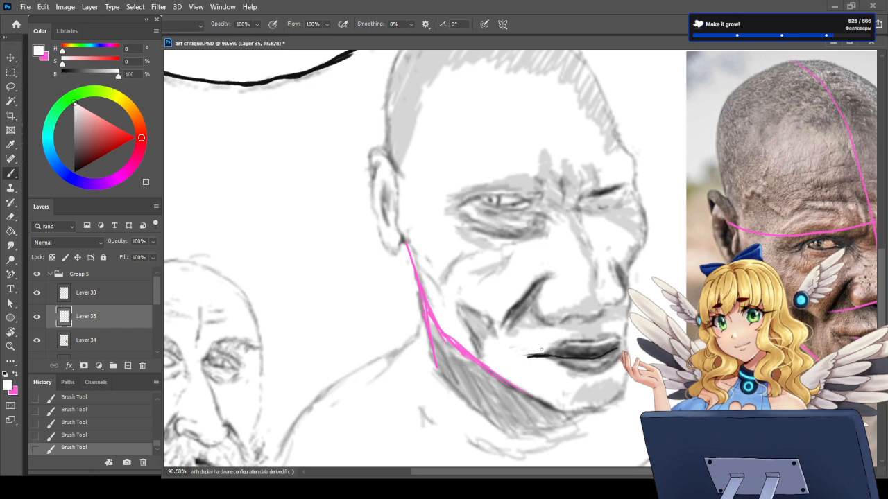
Step: Hide and show Layer 35 to compare the corrected jaw and mouth with the original sketch and reference photo
{"action": "scroll", "coordinate": [541, 362], "scroll_direction": "down", "scroll_amount": 4}
{"action": "scroll", "coordinate": [645, 351], "scroll_direction": "up", "scroll_amount": 4}
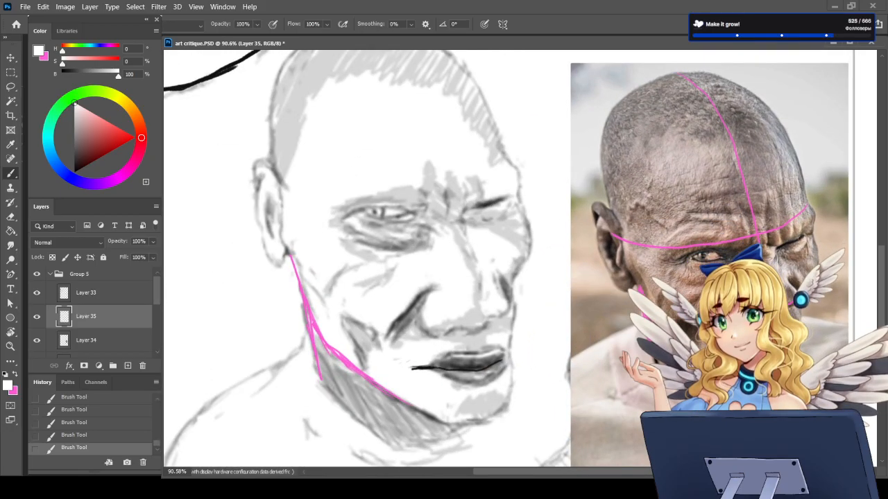
{"action": "left_click", "coordinate": [37, 315]}
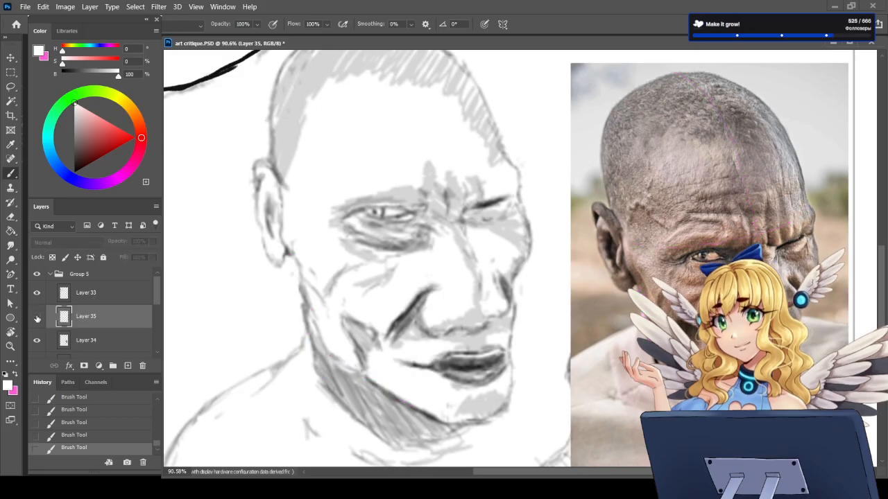
{"action": "left_click", "coordinate": [37, 317]}
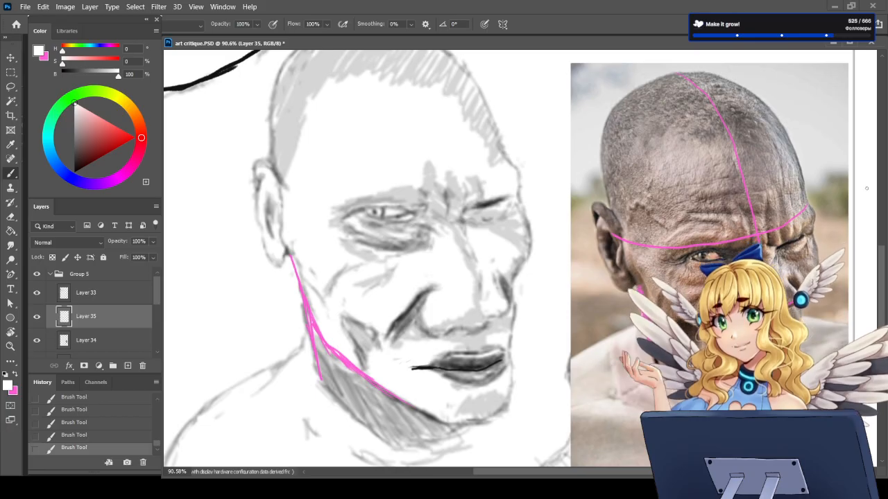
Step: Set the brush to a dark grey (H 0, S 16, B 34) and paint a small crease at the sketch's mouth corner
{"action": "left_click_drag", "start_coordinate": [78, 137], "coordinate": [77, 150]}
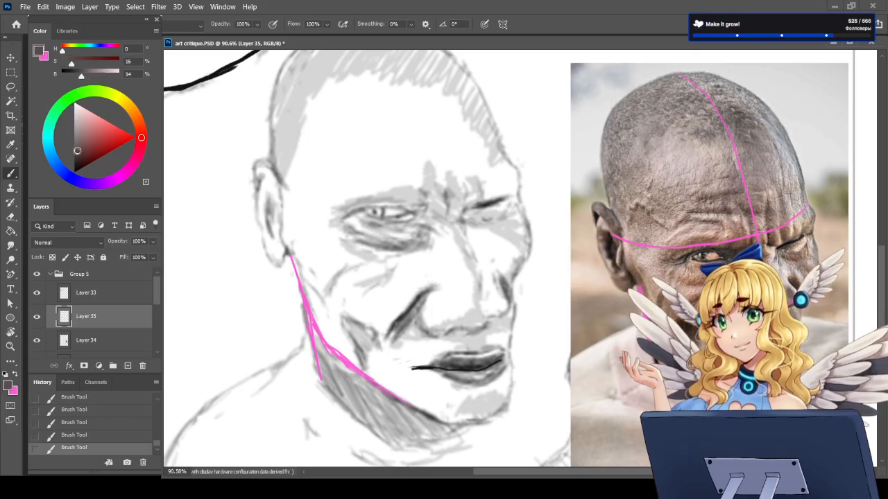
{"action": "left_click_drag", "start_coordinate": [406, 369], "coordinate": [409, 362]}
{"action": "scroll", "coordinate": [467, 355], "scroll_direction": "down", "scroll_amount": 5}
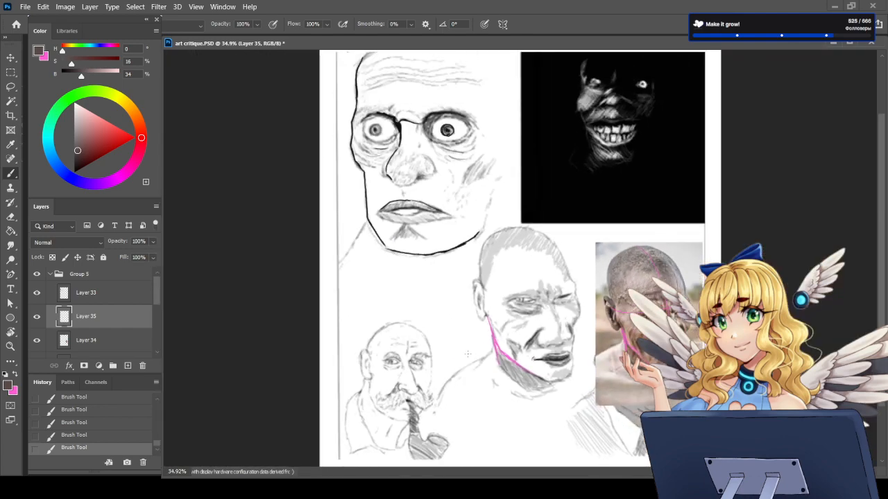
{"action": "scroll", "coordinate": [527, 353], "scroll_direction": "up", "scroll_amount": 3}
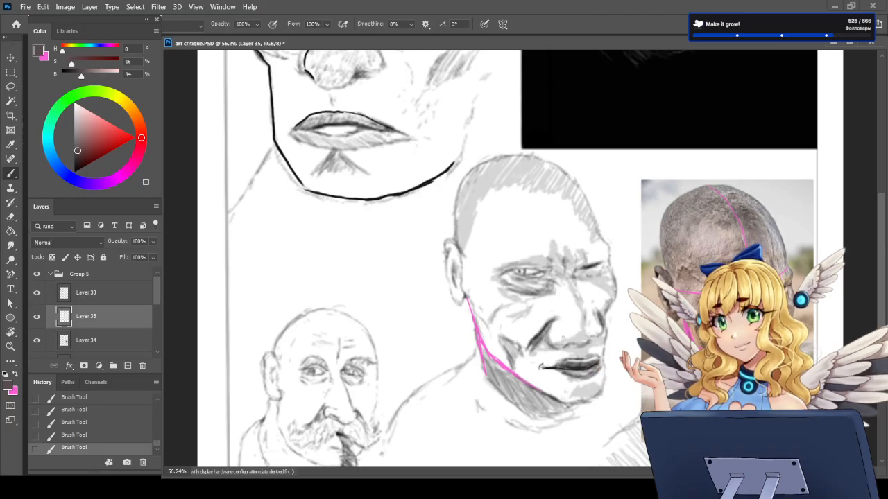
{"action": "scroll", "coordinate": [573, 339], "scroll_direction": "up", "scroll_amount": 2}
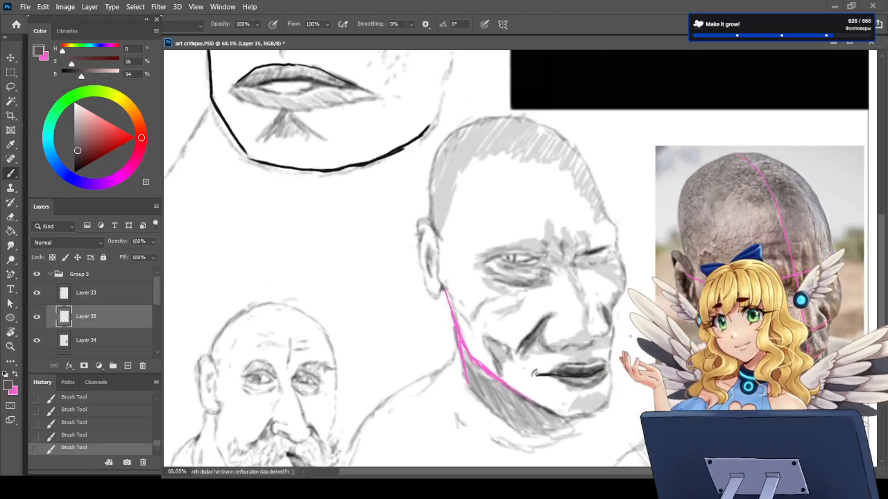
{"action": "scroll", "coordinate": [630, 338], "scroll_direction": "up", "scroll_amount": 1}
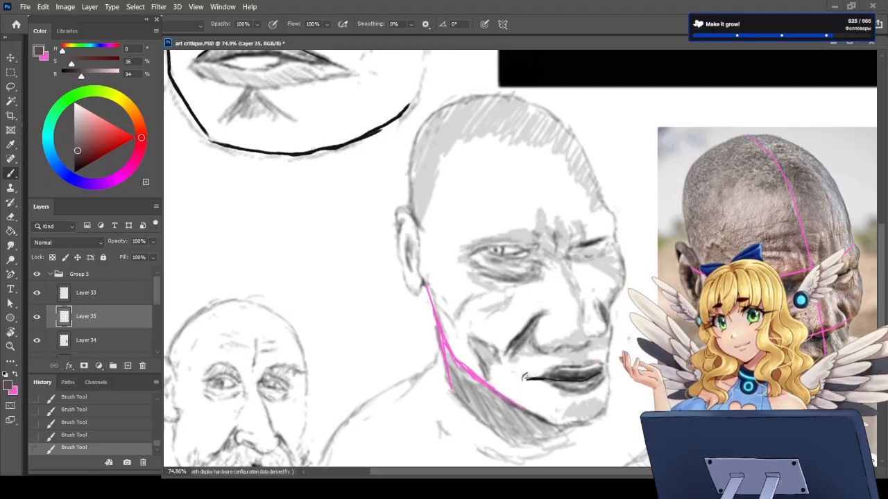
Step: Hide the reference photo on Layer 34, lasso the pink guides painted over it on Layer 35, clear them and deselect
{"action": "scroll", "coordinate": [569, 336], "scroll_direction": "down", "scroll_amount": 5}
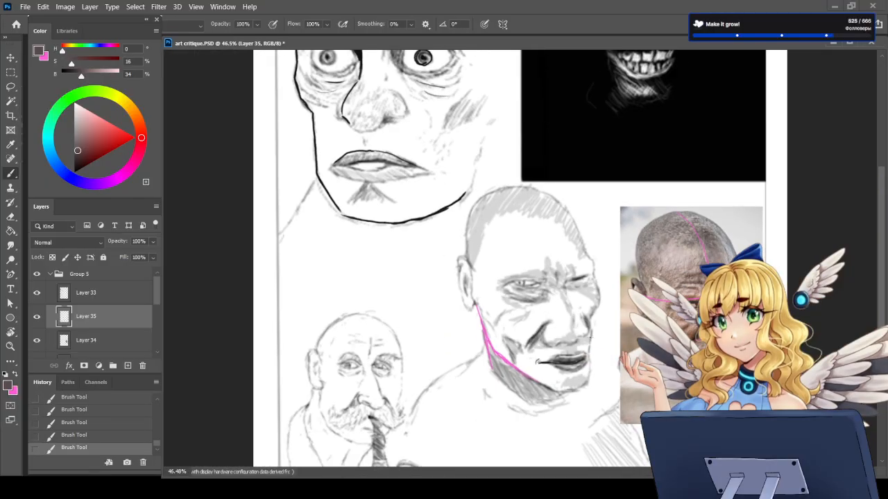
{"action": "scroll", "coordinate": [536, 361], "scroll_direction": "down", "scroll_amount": 3}
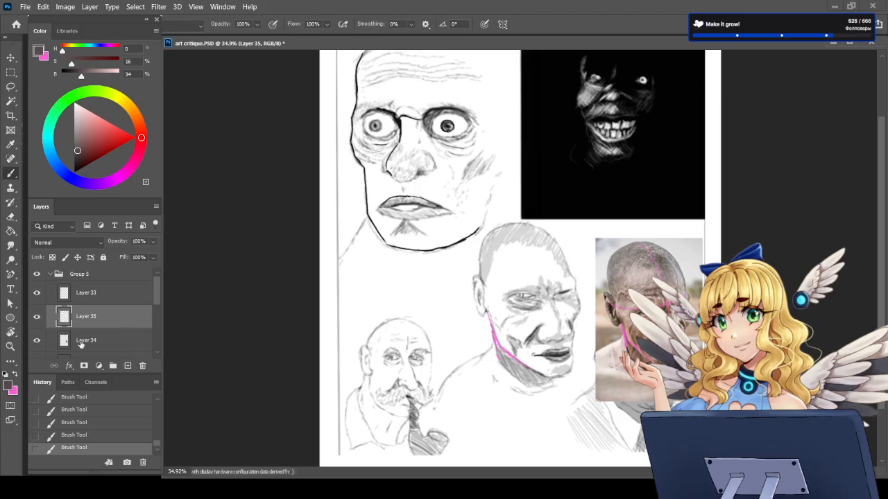
{"action": "scroll", "coordinate": [54, 347], "scroll_direction": "down", "scroll_amount": 1}
{"action": "left_click", "coordinate": [38, 326]}
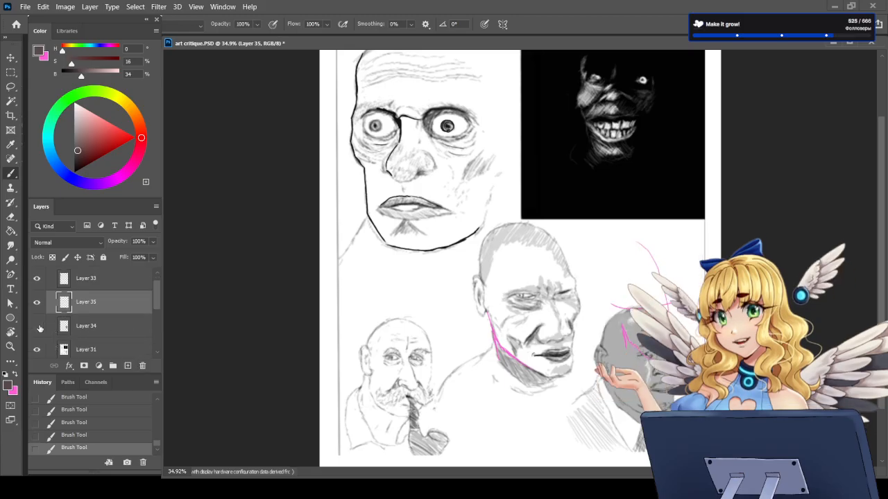
{"action": "left_click", "coordinate": [10, 86]}
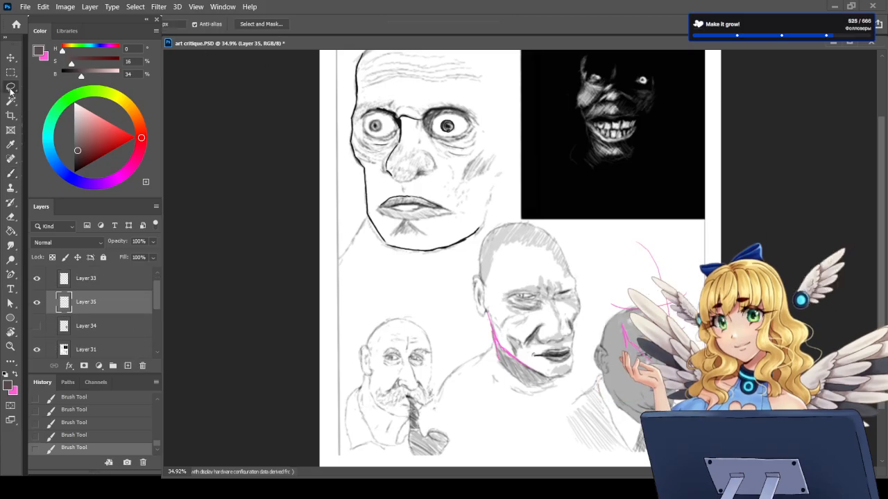
{"action": "mouse_move", "coordinate": [635, 235]}
{"action": "left_mouse_down"}
{"action": "mouse_move", "coordinate": [616, 271]}
{"action": "mouse_move", "coordinate": [642, 416]}
{"action": "mouse_move", "coordinate": [694, 212]}
{"action": "mouse_move", "coordinate": [628, 227]}
{"action": "left_mouse_up"}
{"action": "key", "text": "Delete"}
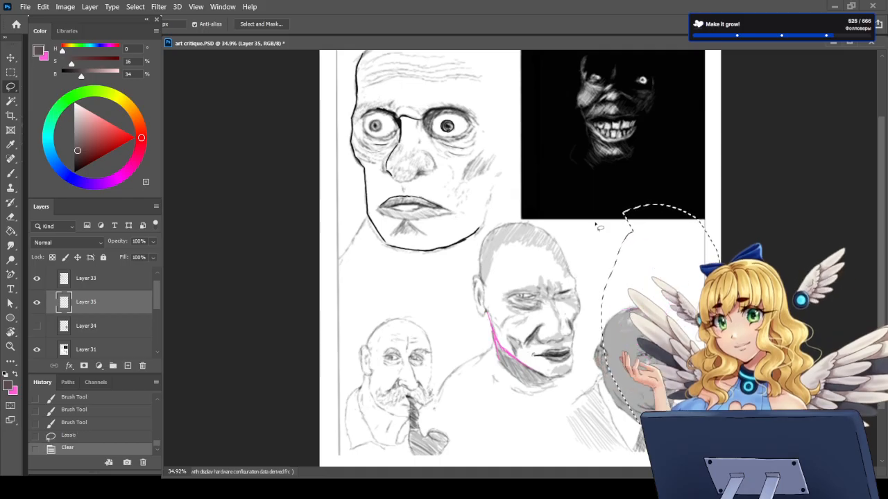
{"action": "key", "text": "ctrl+d"}
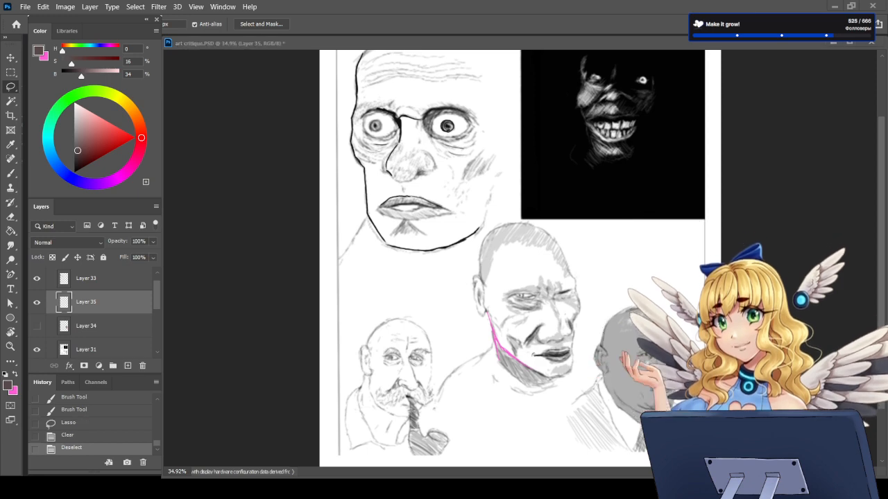
Step: Paste the photo of a bald man in a grey suit on a red background, enlarge it and place it over the sketch's lower face
{"action": "left_click", "coordinate": [90, 312]}
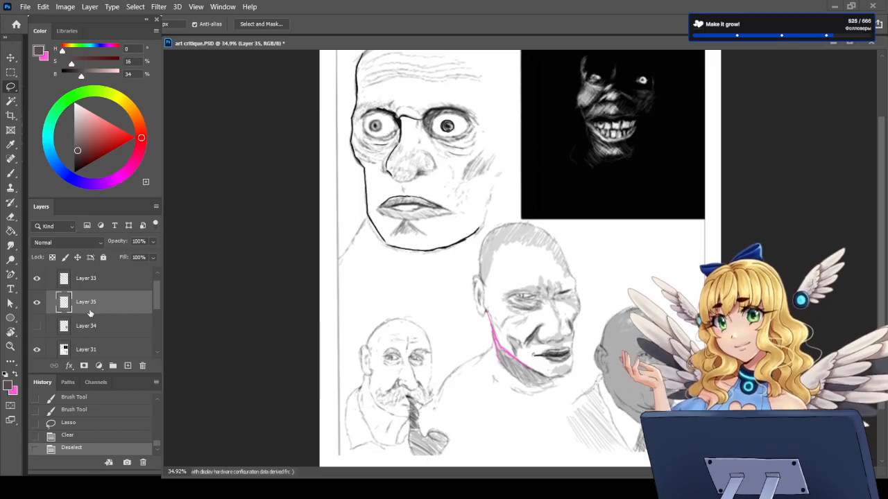
{"action": "key", "text": "ctrl+v"}
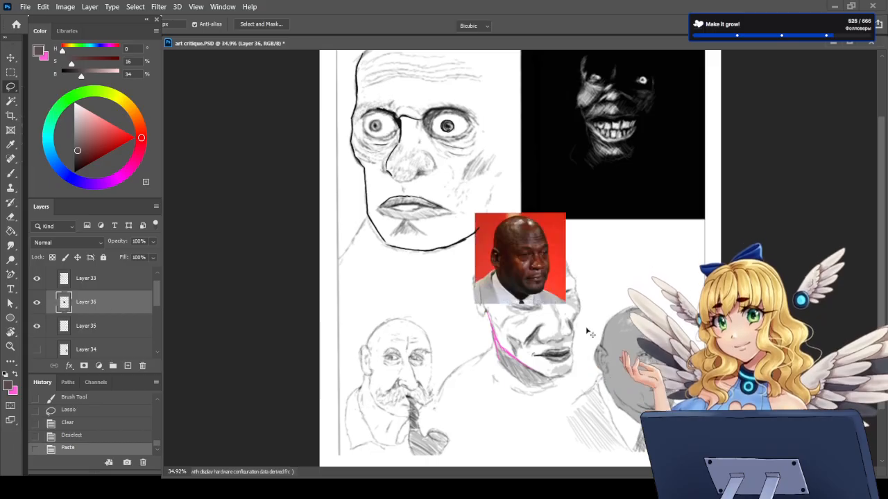
{"action": "key", "text": "ctrl+t"}
{"action": "left_click_drag", "start_coordinate": [566, 303], "coordinate": [559, 405]}
{"action": "key", "text": "Return"}
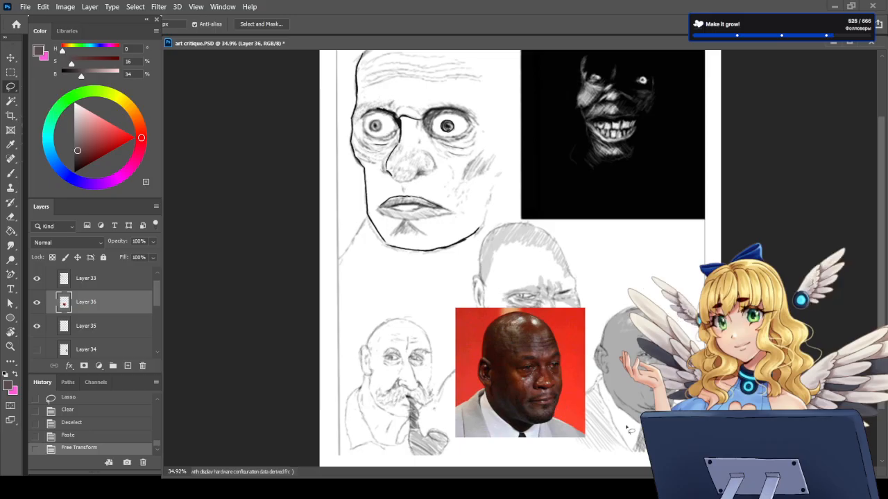
{"action": "scroll", "coordinate": [583, 438], "scroll_direction": "up", "scroll_amount": 3}
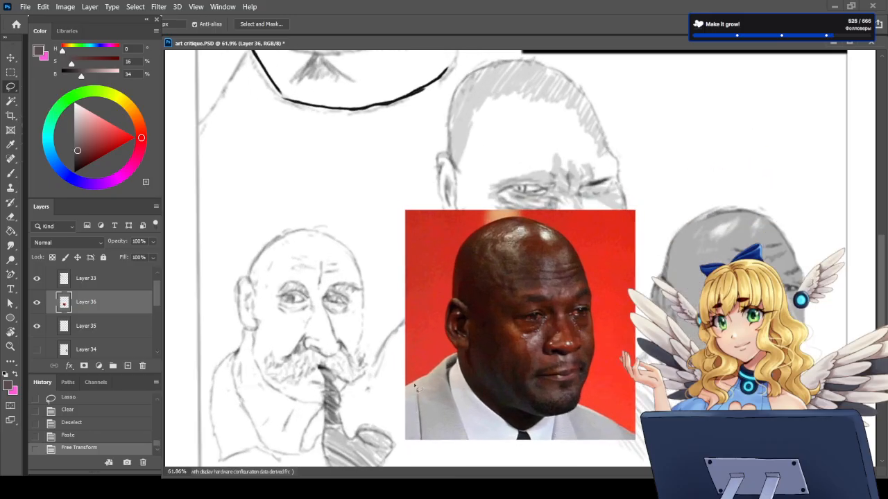
Step: On Layer 33, paint a pink curved centre line from the crown to the chin of the man in the reference photo
{"action": "left_click", "coordinate": [11, 172]}
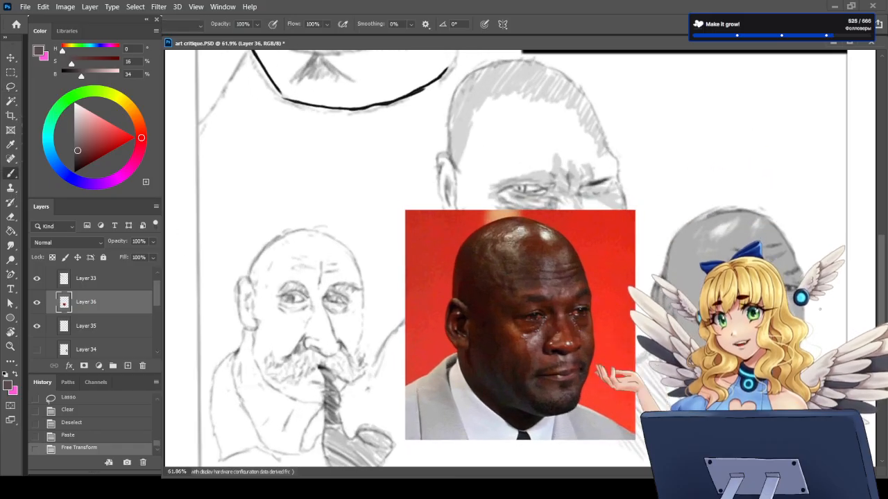
{"action": "scroll", "coordinate": [100, 312], "scroll_direction": "up", "scroll_amount": 1}
{"action": "left_click", "coordinate": [100, 303]}
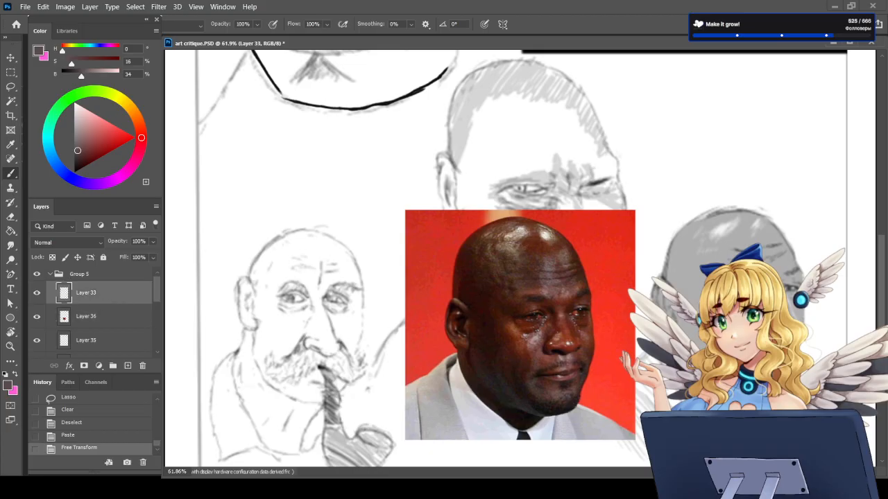
{"action": "scroll", "coordinate": [797, 390], "scroll_direction": "up", "scroll_amount": 1}
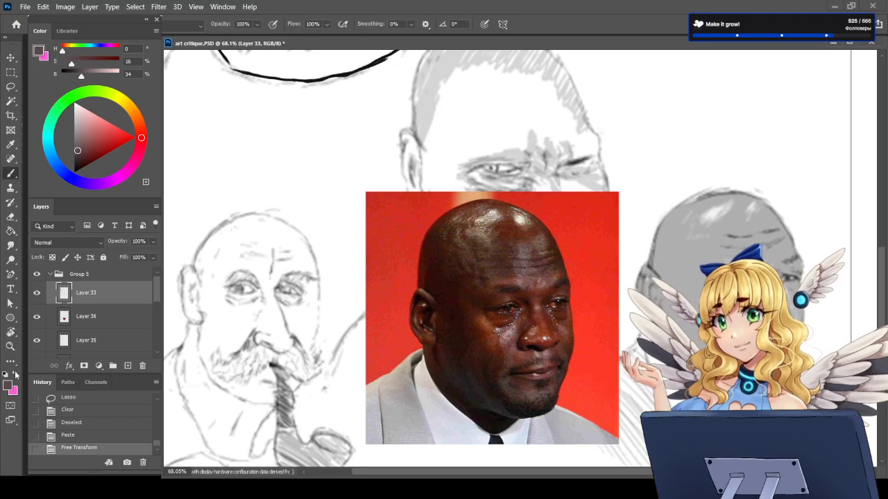
{"action": "key", "text": "x"}
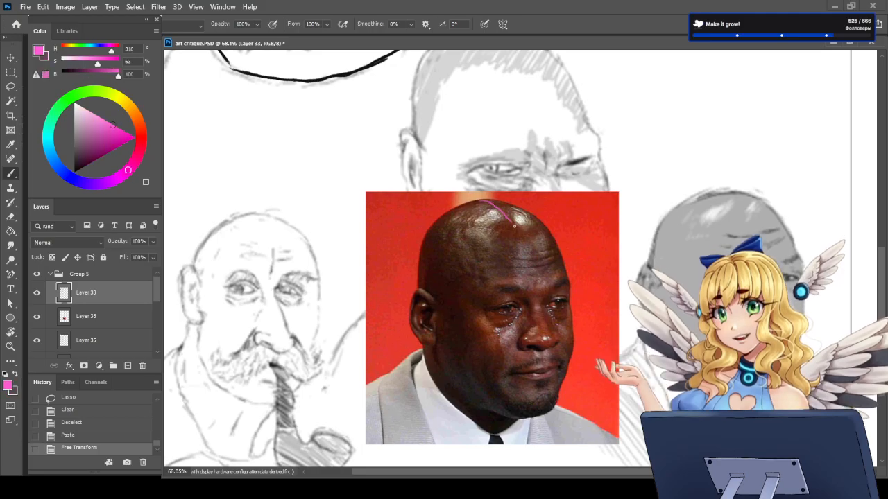
{"action": "mouse_move", "coordinate": [479, 200]}
{"action": "left_mouse_down"}
{"action": "mouse_move", "coordinate": [514, 226]}
{"action": "mouse_move", "coordinate": [532, 267]}
{"action": "mouse_move", "coordinate": [545, 318]}
{"action": "mouse_move", "coordinate": [546, 400]}
{"action": "left_mouse_up"}
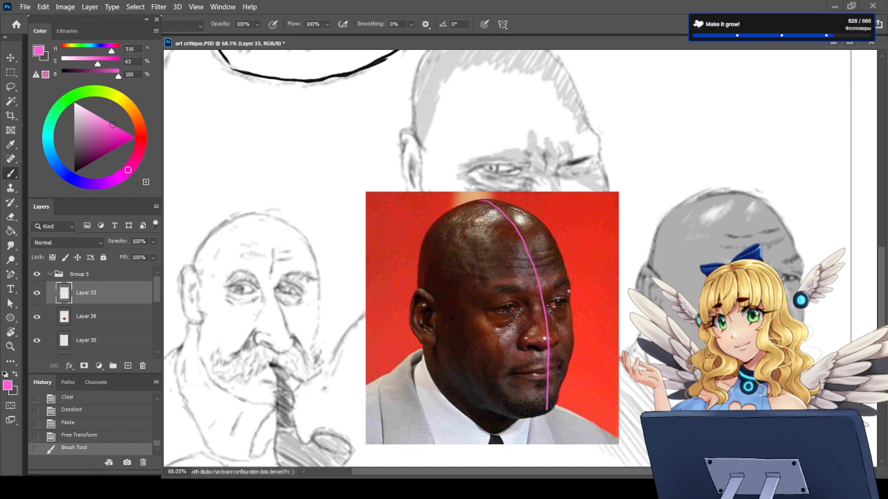
Step: Paint pink horizontal guides across the photographed face, one from the ear along the eye line and one at the nose base
{"action": "mouse_move", "coordinate": [564, 294]}
{"action": "left_mouse_down"}
{"action": "mouse_move", "coordinate": [447, 304]}
{"action": "mouse_move", "coordinate": [567, 300]}
{"action": "left_mouse_up"}
{"action": "key", "text": "ctrl+z"}
{"action": "key", "text": "ctrl+z"}
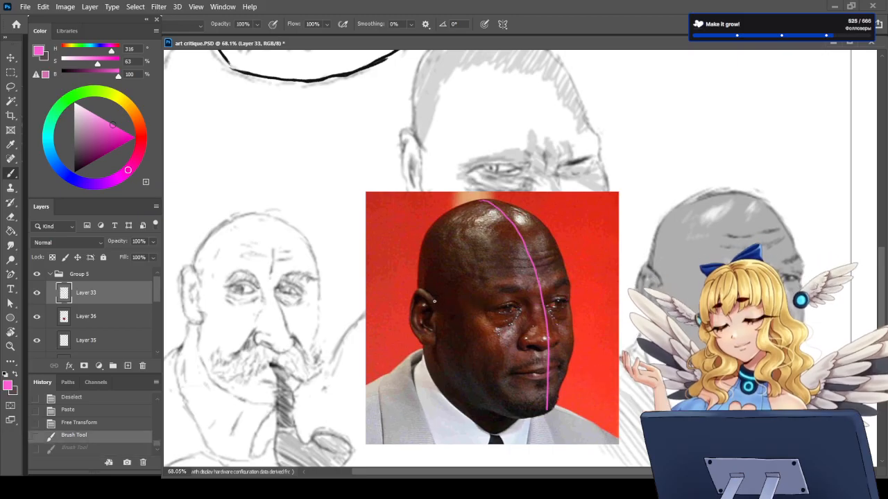
{"action": "mouse_move", "coordinate": [433, 303]}
{"action": "left_mouse_down"}
{"action": "mouse_move", "coordinate": [518, 304]}
{"action": "mouse_move", "coordinate": [558, 292]}
{"action": "left_mouse_up"}
{"action": "key", "text": "ctrl+z"}
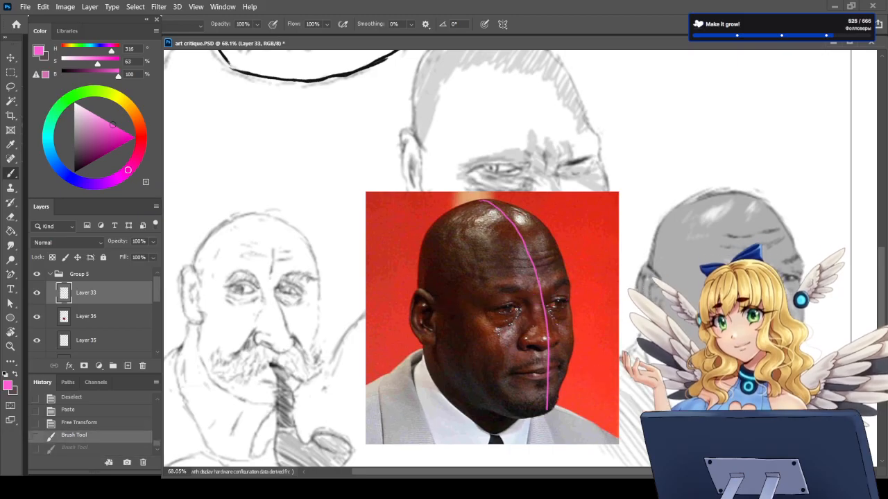
{"action": "left_click_drag", "start_coordinate": [427, 299], "coordinate": [566, 297]}
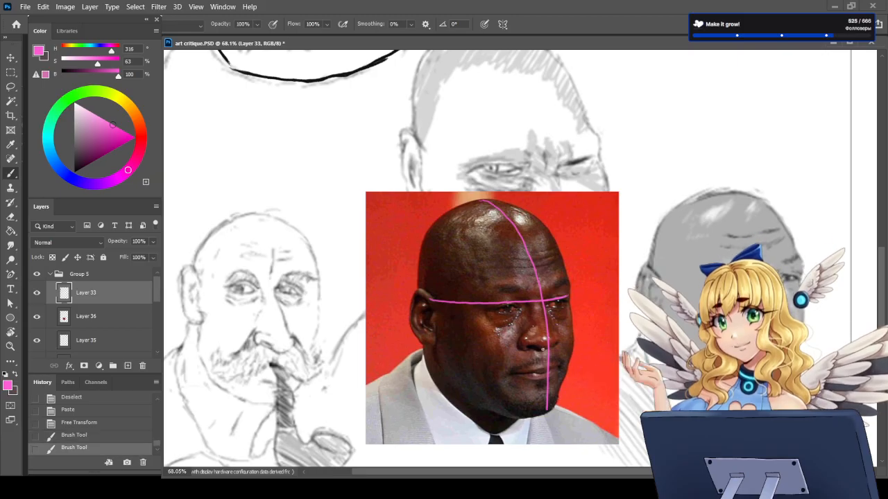
{"action": "left_click_drag", "start_coordinate": [485, 349], "coordinate": [570, 346]}
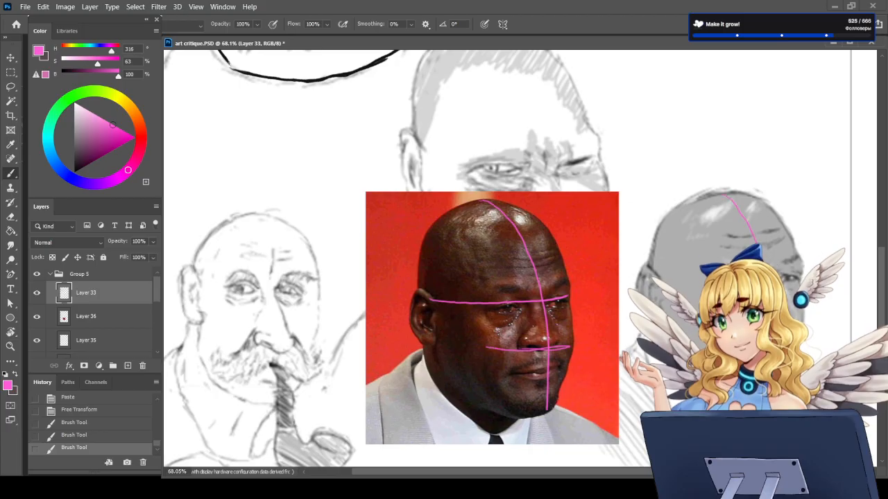
Step: Paint matching pink centre and eye-line guides on the grey bald sketch and erase the surplus ends of the eye line
{"action": "left_click_drag", "start_coordinate": [756, 242], "coordinate": [771, 286]}
{"action": "left_click_drag", "start_coordinate": [727, 322], "coordinate": [789, 317]}
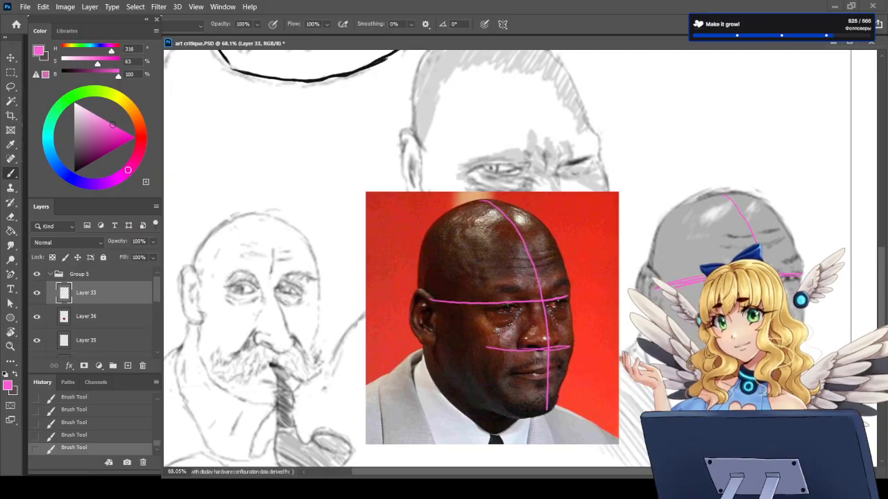
{"action": "key", "text": "e"}
{"action": "left_click_drag", "start_coordinate": [688, 274], "coordinate": [659, 290]}
{"action": "key", "text": "b"}
{"action": "key", "text": "e"}
{"action": "left_click_drag", "start_coordinate": [812, 274], "coordinate": [805, 277]}
{"action": "key", "text": "b"}
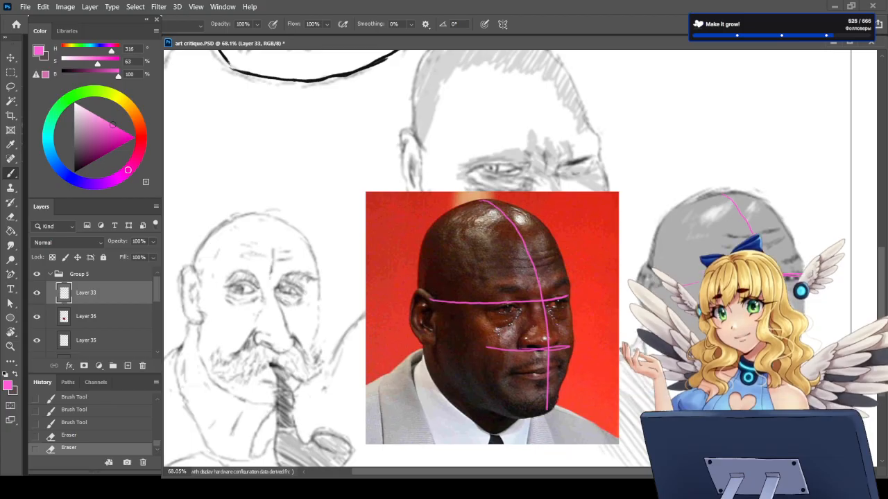
Step: Strengthen the pink guides on the grey sketch, retrace the photo's eye and nose lines, and erase the marks around the sketch's ear
{"action": "left_click_drag", "start_coordinate": [722, 325], "coordinate": [797, 321]}
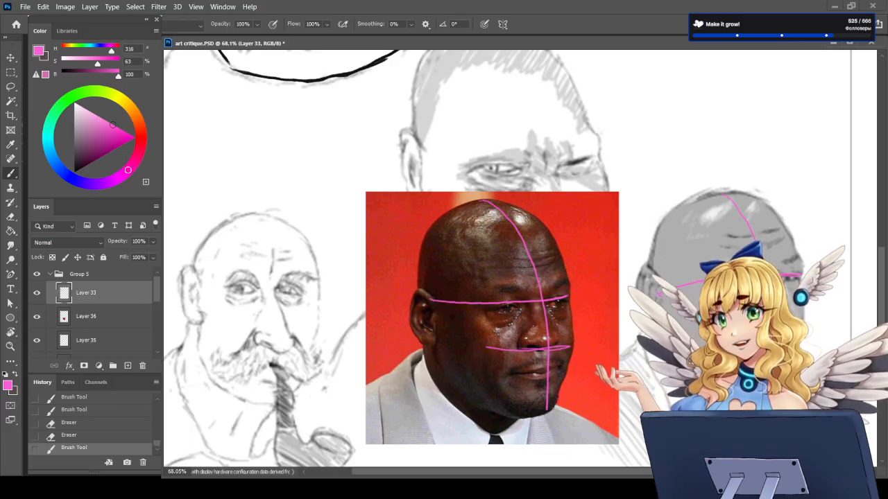
{"action": "left_click_drag", "start_coordinate": [728, 340], "coordinate": [783, 339]}
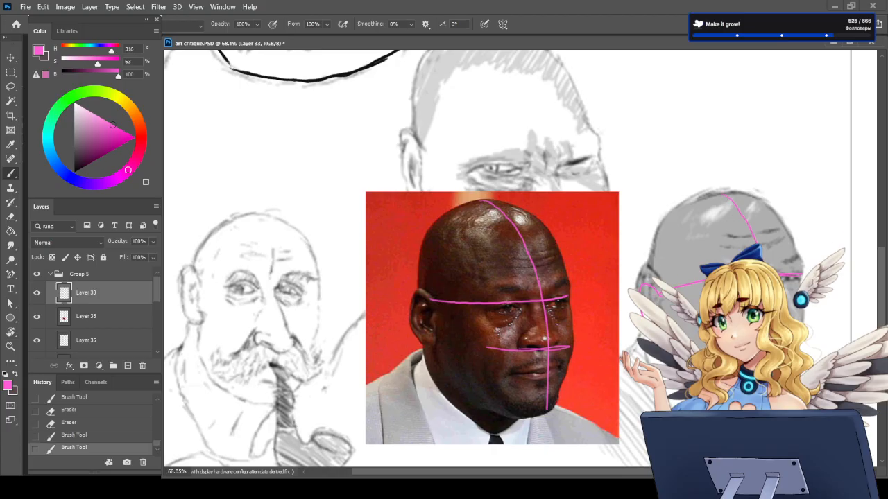
{"action": "left_click_drag", "start_coordinate": [729, 340], "coordinate": [780, 344]}
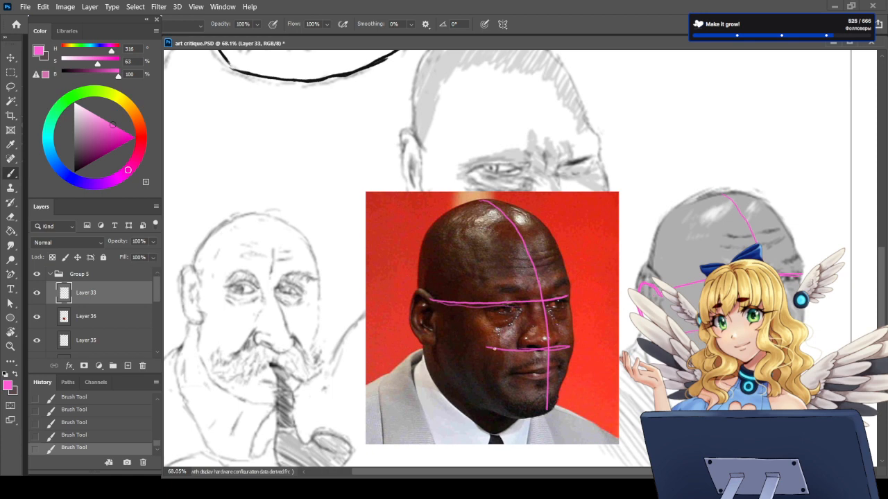
{"action": "mouse_move", "coordinate": [495, 349]}
{"action": "left_mouse_down"}
{"action": "mouse_move", "coordinate": [441, 346]}
{"action": "mouse_move", "coordinate": [523, 349]}
{"action": "left_mouse_up"}
{"action": "key", "text": "e"}
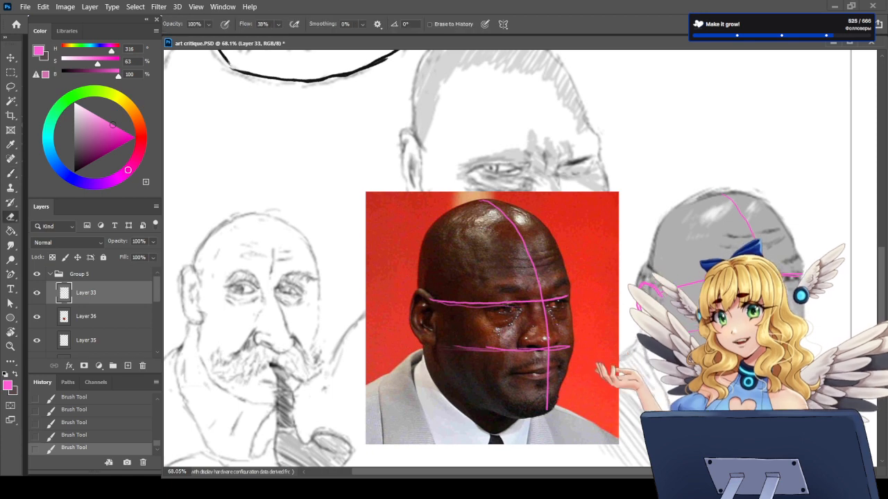
{"action": "key", "text": "b"}
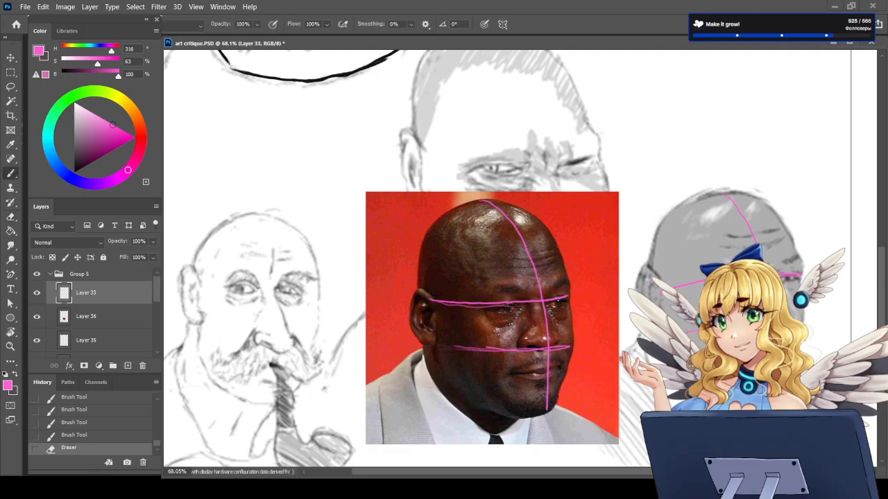
{"action": "left_click_drag", "start_coordinate": [674, 289], "coordinate": [662, 292]}
{"action": "mouse_move", "coordinate": [661, 291]}
{"action": "left_mouse_down"}
{"action": "mouse_move", "coordinate": [684, 286]}
{"action": "mouse_move", "coordinate": [639, 301]}
{"action": "left_mouse_up"}
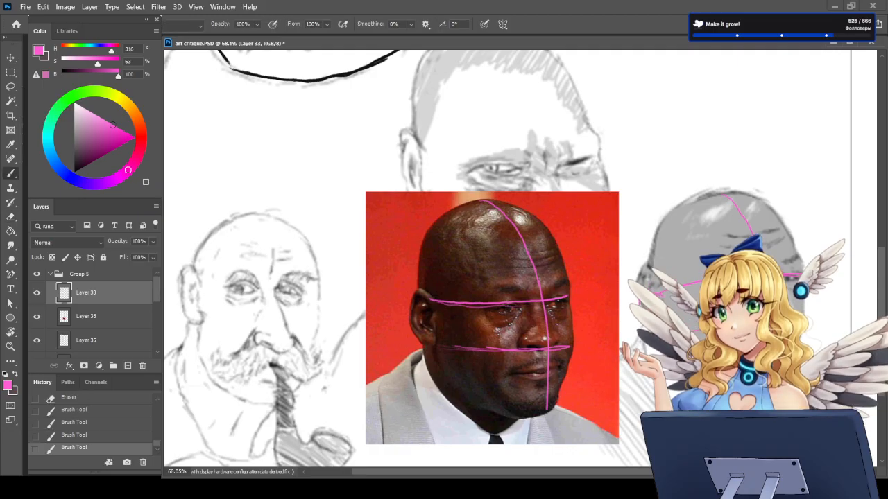
{"action": "key", "text": "ctrl+z"}
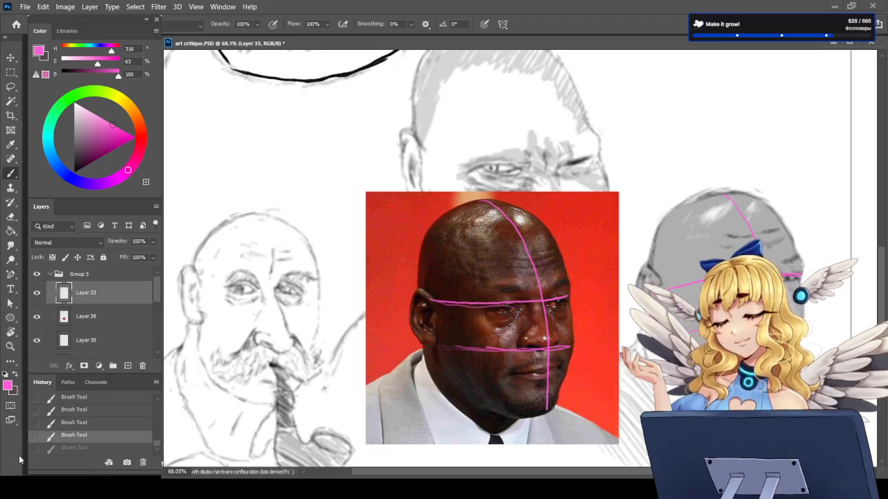
{"action": "key", "text": "ctrl+z"}
{"action": "key", "text": "ctrl+z"}
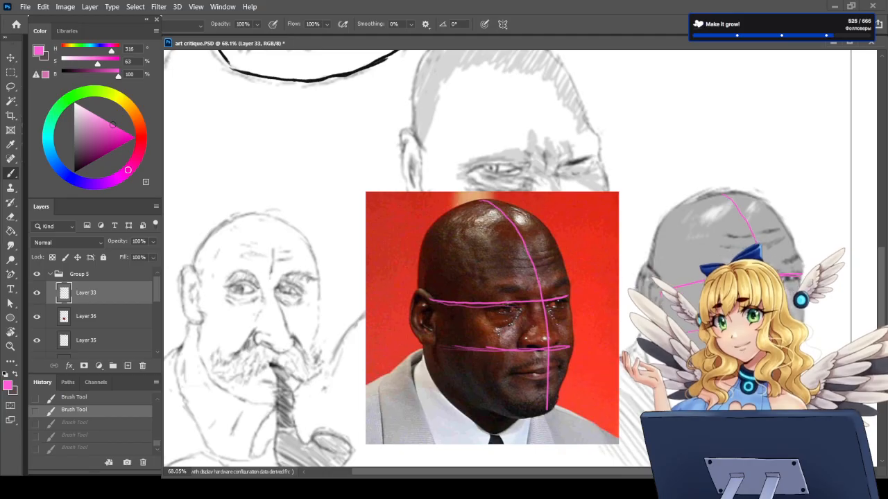
Step: Clean up the pink mark by the grey sketch's ear and repaint the nose-base guide across the sketch's face
{"action": "mouse_move", "coordinate": [660, 294]}
{"action": "left_mouse_down"}
{"action": "mouse_move", "coordinate": [706, 281]}
{"action": "mouse_move", "coordinate": [662, 289]}
{"action": "left_mouse_up"}
{"action": "key", "text": "e"}
{"action": "key", "text": "b"}
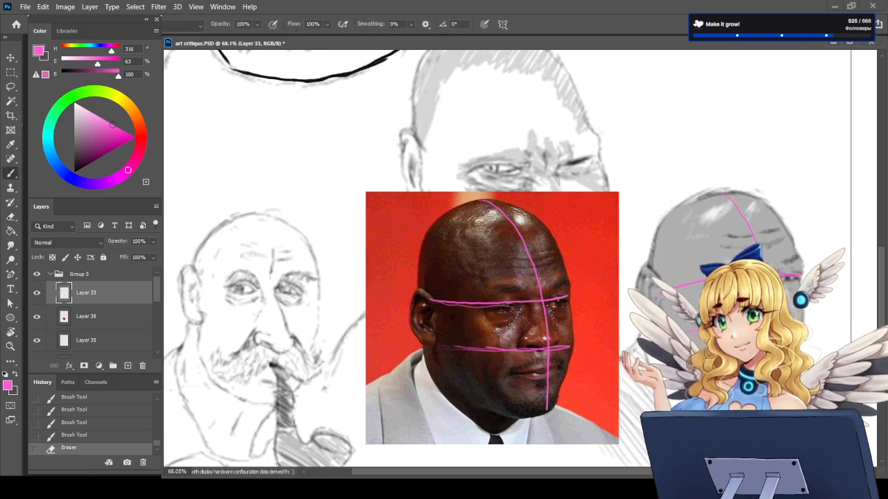
{"action": "left_click_drag", "start_coordinate": [685, 333], "coordinate": [735, 326]}
{"action": "key", "text": "ctrl+z"}
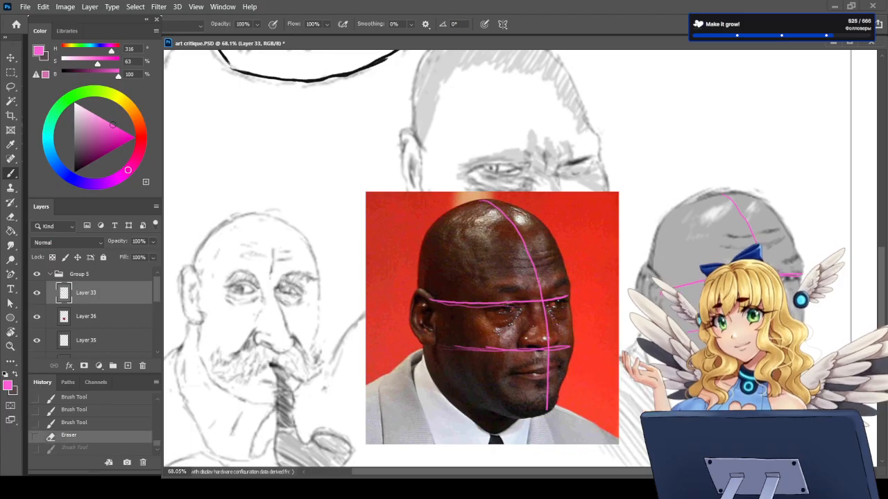
{"action": "left_click_drag", "start_coordinate": [690, 332], "coordinate": [763, 327]}
{"action": "left_click_drag", "start_coordinate": [735, 329], "coordinate": [794, 325]}
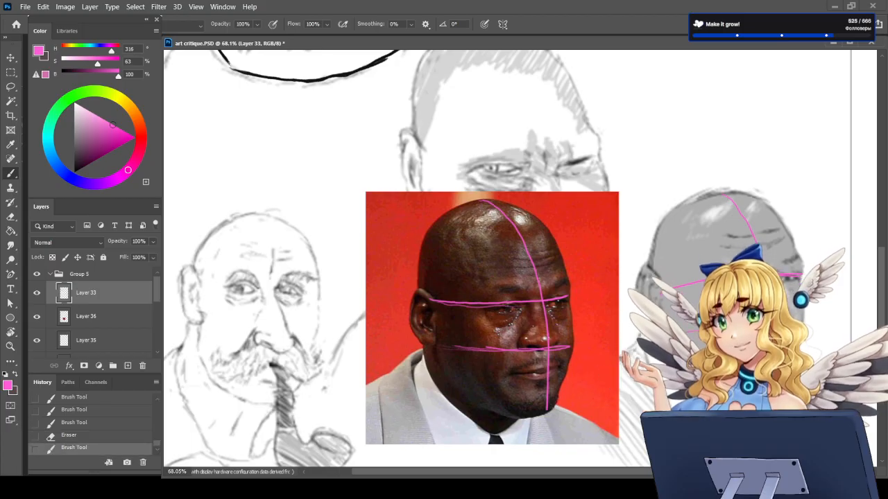
Step: Trace the far side of the photographed man's jaw in pink, from the mouth level to the chin
{"action": "left_click_drag", "start_coordinate": [568, 365], "coordinate": [555, 410]}
{"action": "left_click_drag", "start_coordinate": [800, 334], "coordinate": [785, 382]}
{"action": "key", "text": "ctrl+z"}
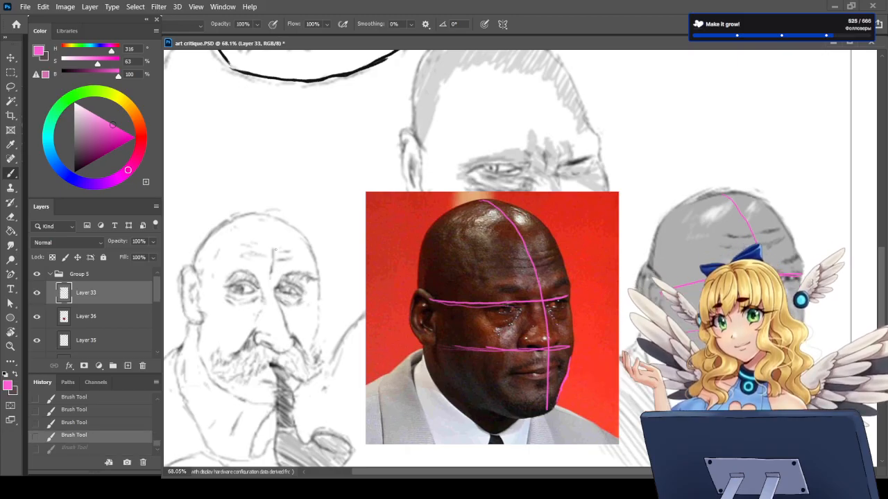
Step: Draw a temporary pink arrow at the moustached sketch's forehead and a mark beside the photographed nose, and undo these strokes
{"action": "mouse_move", "coordinate": [217, 192]}
{"action": "left_mouse_down"}
{"action": "mouse_move", "coordinate": [238, 254]}
{"action": "mouse_move", "coordinate": [239, 226]}
{"action": "left_mouse_up"}
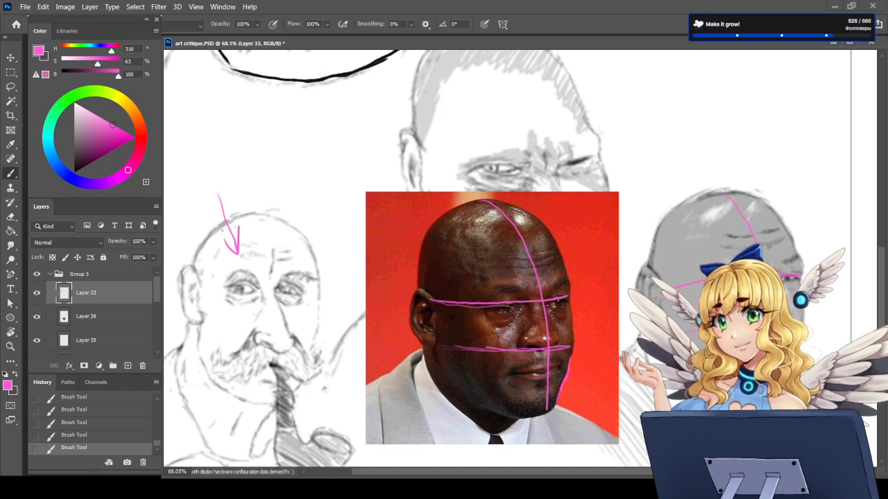
{"action": "left_click_drag", "start_coordinate": [262, 295], "coordinate": [257, 319]}
{"action": "key", "text": "ctrl+z"}
{"action": "key", "text": "ctrl+z"}
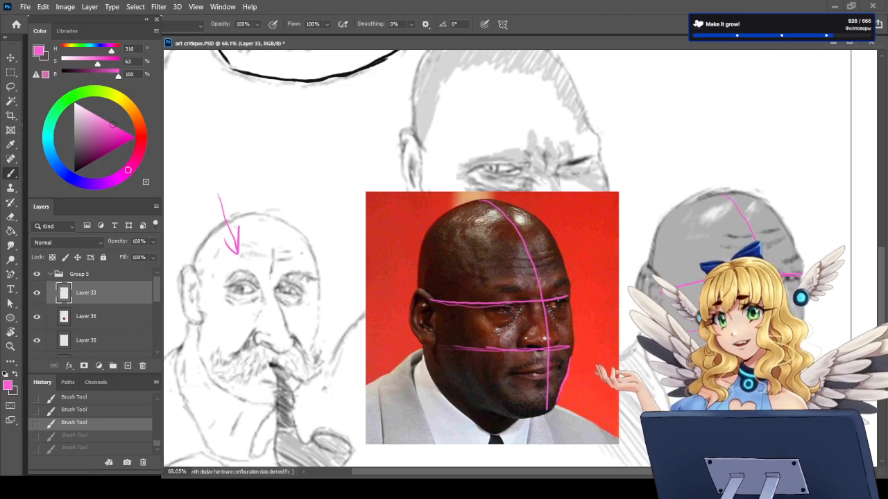
{"action": "key", "text": "ctrl+z"}
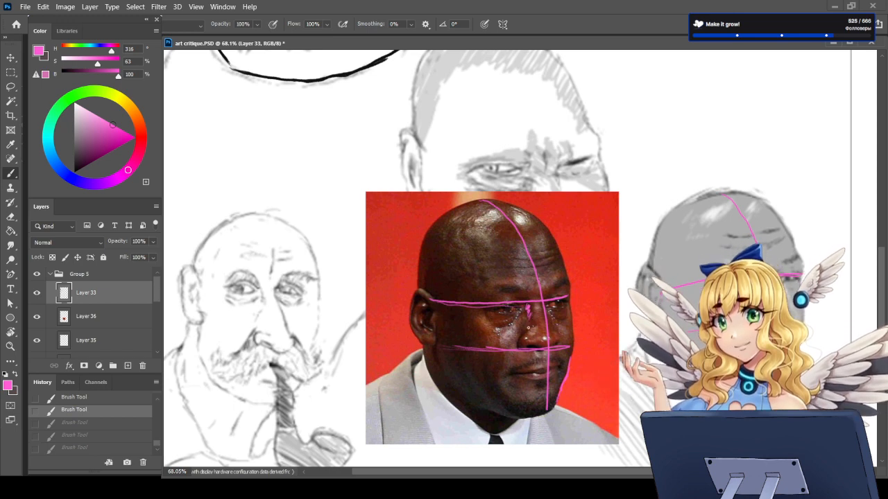
{"action": "left_click_drag", "start_coordinate": [529, 306], "coordinate": [528, 320]}
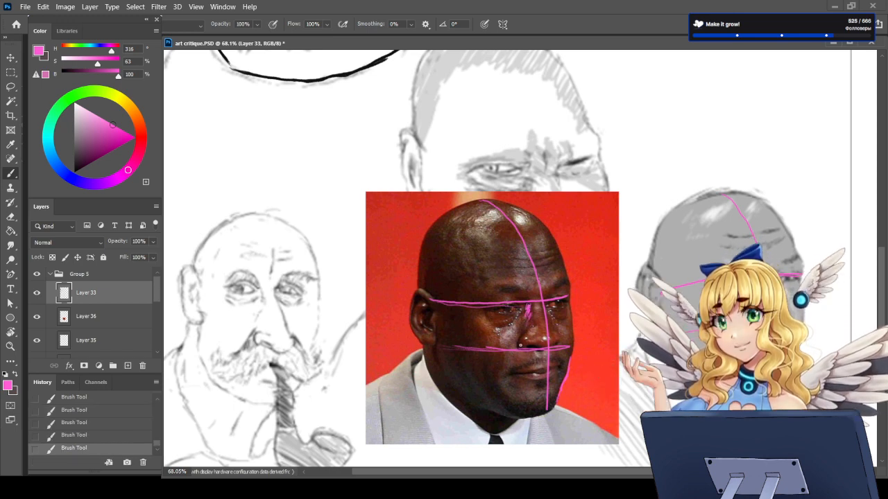
{"action": "key", "text": "ctrl+z"}
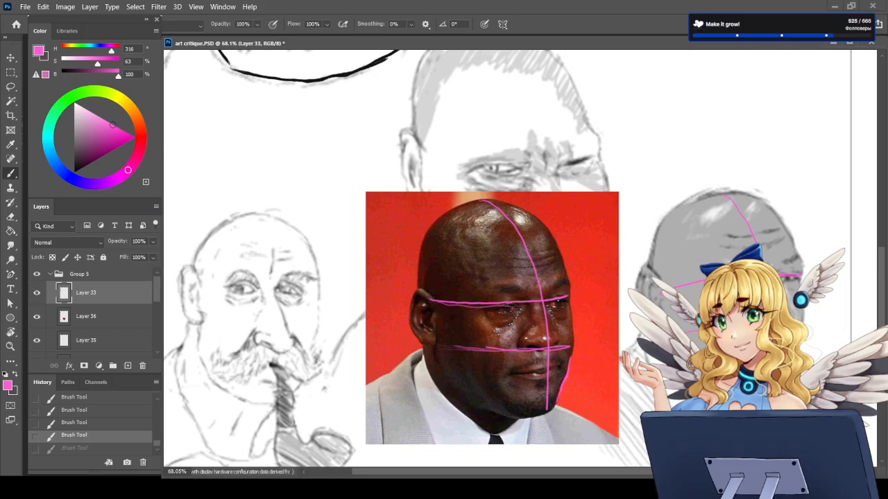
Step: Review the photo and the grey sketch against the rest of the sheet, hiding and showing the guides on Layer 33
{"action": "scroll", "coordinate": [534, 416], "scroll_direction": "down", "scroll_amount": 3}
{"action": "scroll", "coordinate": [523, 340], "scroll_direction": "down", "scroll_amount": 5}
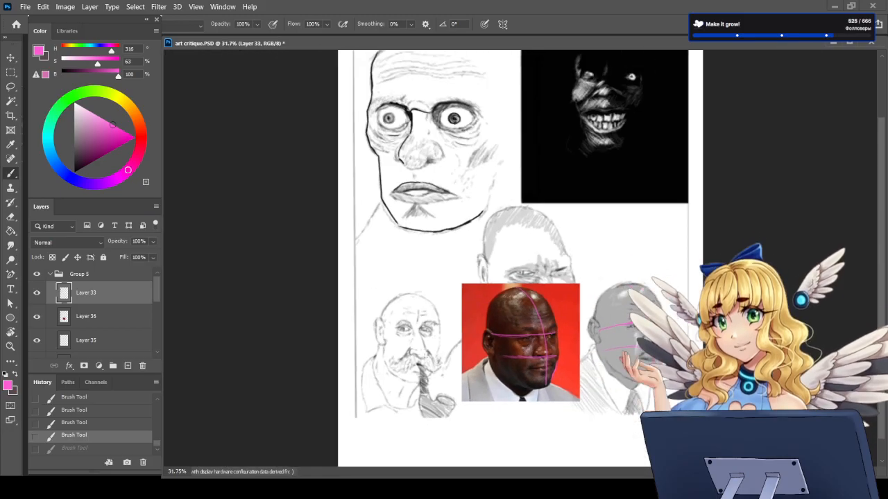
{"action": "scroll", "coordinate": [520, 375], "scroll_direction": "up", "scroll_amount": 4}
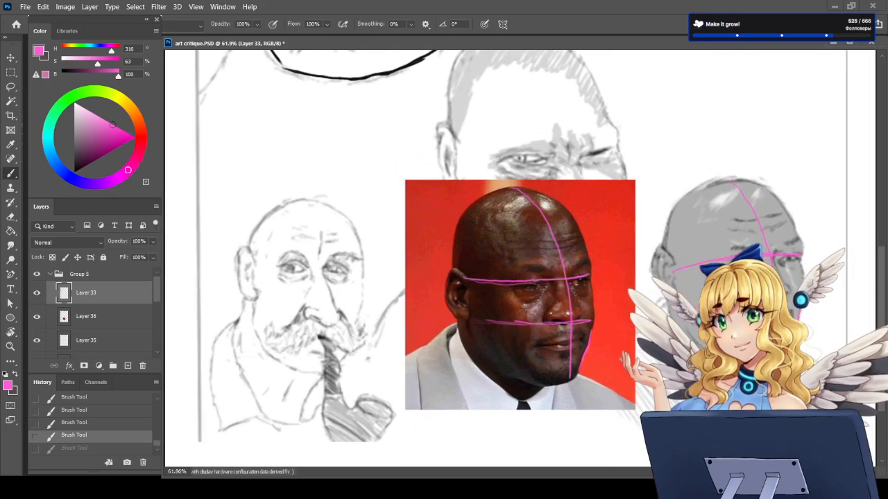
{"action": "scroll", "coordinate": [520, 345], "scroll_direction": "down", "scroll_amount": 4}
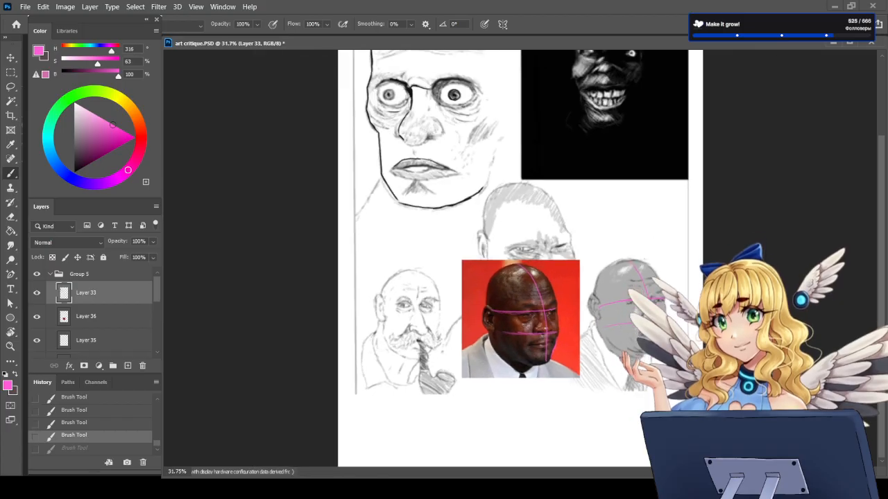
{"action": "scroll", "coordinate": [447, 226], "scroll_direction": "down", "scroll_amount": 1}
{"action": "scroll", "coordinate": [521, 333], "scroll_direction": "up", "scroll_amount": 4}
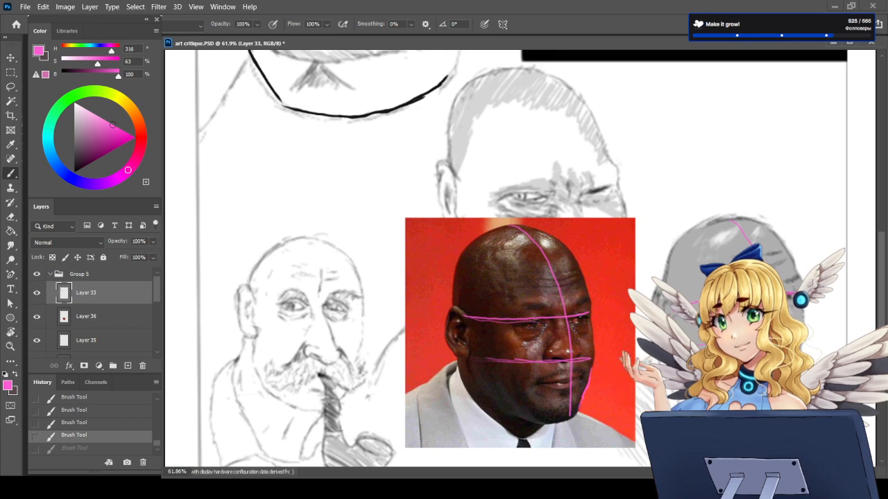
{"action": "scroll", "coordinate": [519, 336], "scroll_direction": "down", "scroll_amount": 2}
{"action": "scroll", "coordinate": [520, 333], "scroll_direction": "down", "scroll_amount": 1}
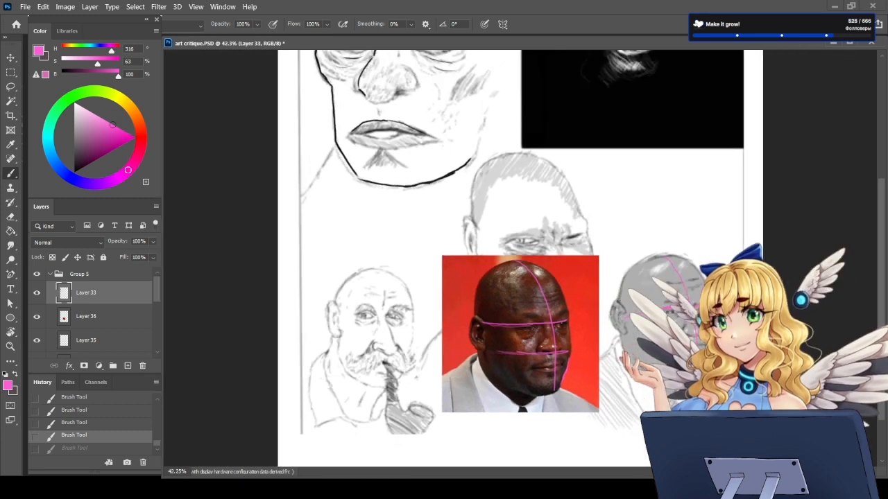
{"action": "left_click", "coordinate": [36, 293]}
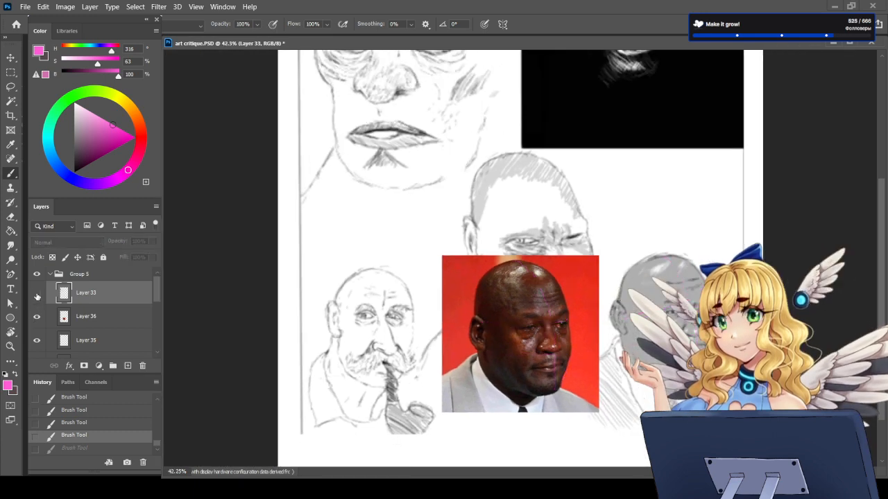
{"action": "left_click", "coordinate": [36, 293]}
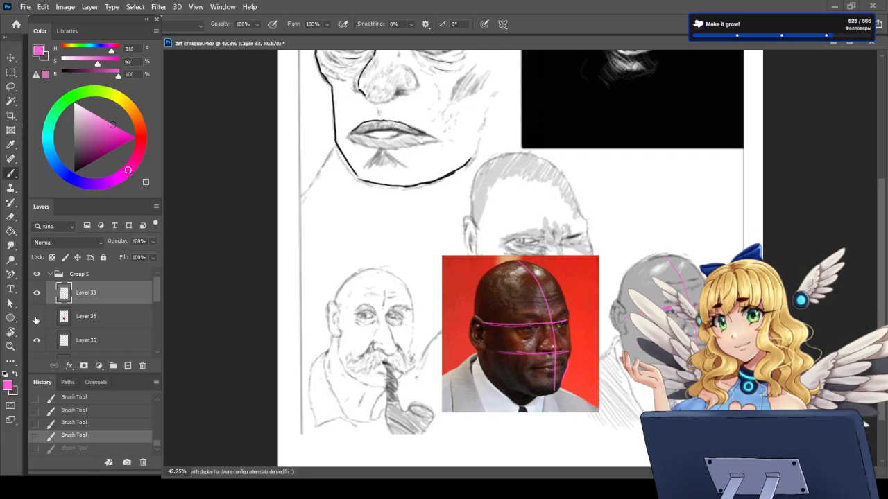
Step: Hide and delete Layer 36 with the reference photo of the man in the grey suit
{"action": "left_click", "coordinate": [36, 317]}
{"action": "left_click", "coordinate": [96, 317]}
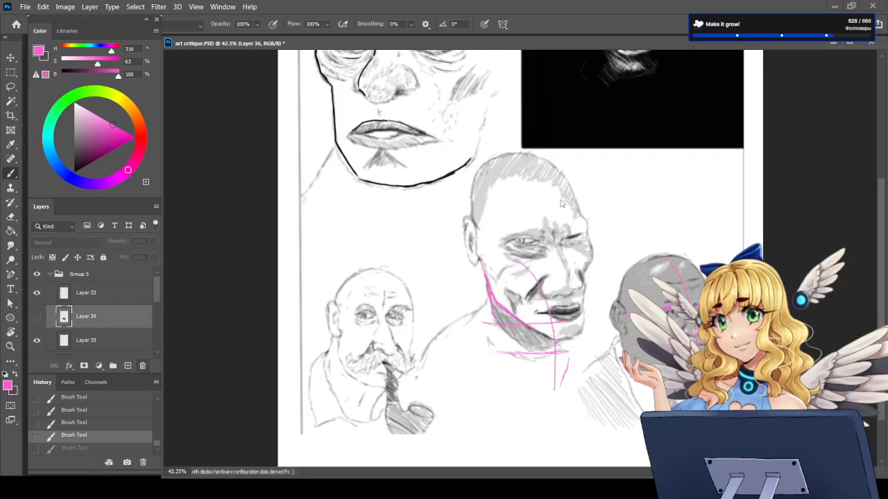
{"action": "left_click", "coordinate": [142, 365]}
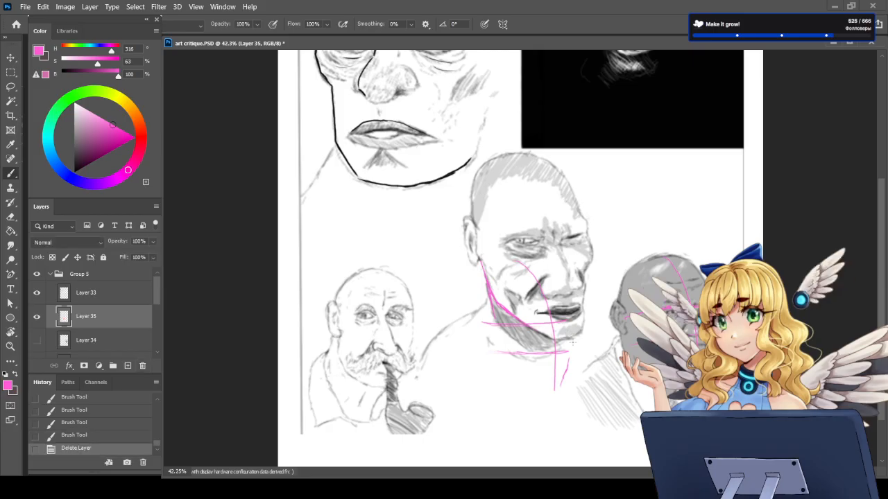
Step: Erase the leftover pink face guides over the central sketch on Layers 35 and 33, keeping its pink jaw line
{"action": "scroll", "coordinate": [527, 346], "scroll_direction": "up", "scroll_amount": 2}
{"action": "key", "text": "e"}
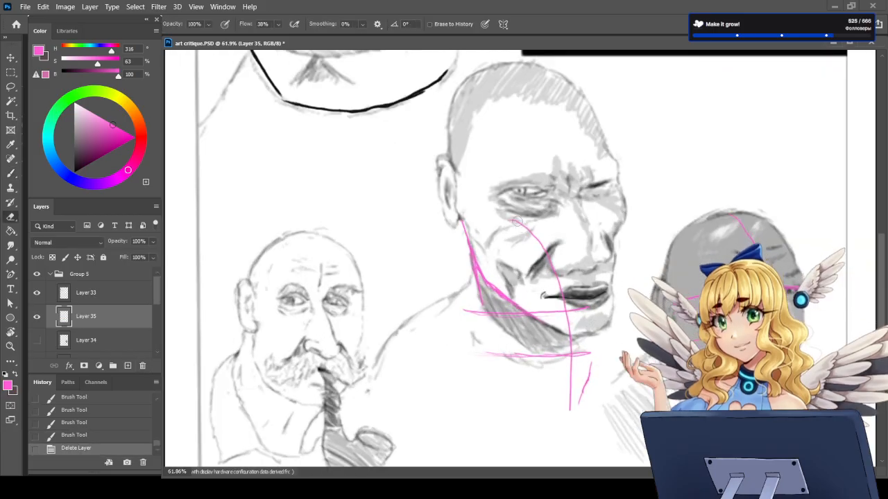
{"action": "left_click_drag", "start_coordinate": [517, 222], "coordinate": [541, 252]}
{"action": "key", "text": "b"}
{"action": "left_click", "coordinate": [75, 297]}
{"action": "key", "text": "e"}
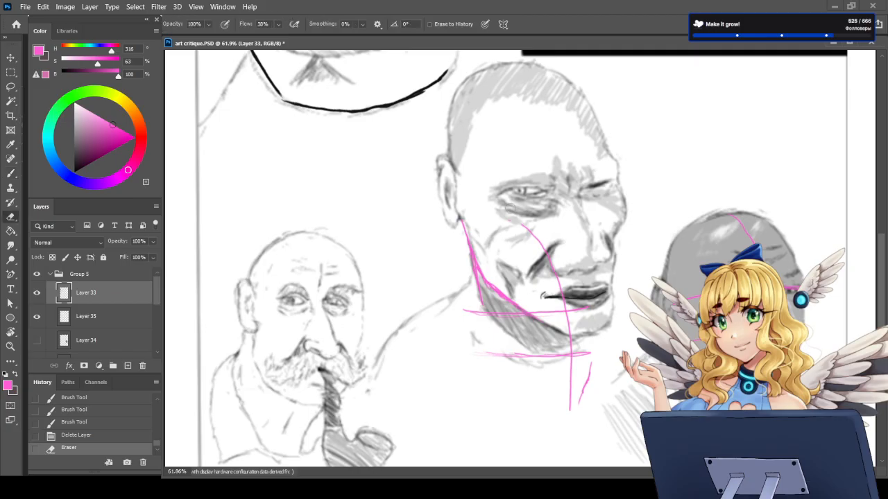
{"action": "mouse_move", "coordinate": [516, 222]}
{"action": "left_mouse_down"}
{"action": "mouse_move", "coordinate": [559, 286]}
{"action": "mouse_move", "coordinate": [570, 410]}
{"action": "left_mouse_up"}
{"action": "mouse_move", "coordinate": [587, 337]}
{"action": "left_mouse_down"}
{"action": "mouse_move", "coordinate": [558, 369]}
{"action": "mouse_move", "coordinate": [550, 358]}
{"action": "mouse_move", "coordinate": [563, 316]}
{"action": "mouse_move", "coordinate": [534, 308]}
{"action": "left_mouse_up"}
{"action": "mouse_move", "coordinate": [468, 316]}
{"action": "left_mouse_down"}
{"action": "mouse_move", "coordinate": [541, 309]}
{"action": "mouse_move", "coordinate": [521, 361]}
{"action": "mouse_move", "coordinate": [502, 346]}
{"action": "mouse_move", "coordinate": [518, 358]}
{"action": "mouse_move", "coordinate": [556, 363]}
{"action": "left_mouse_up"}
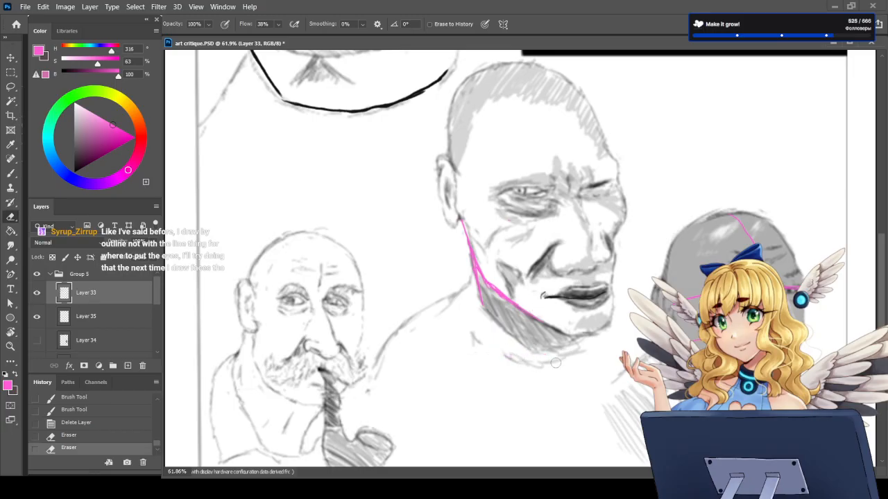
{"action": "key", "text": "b"}
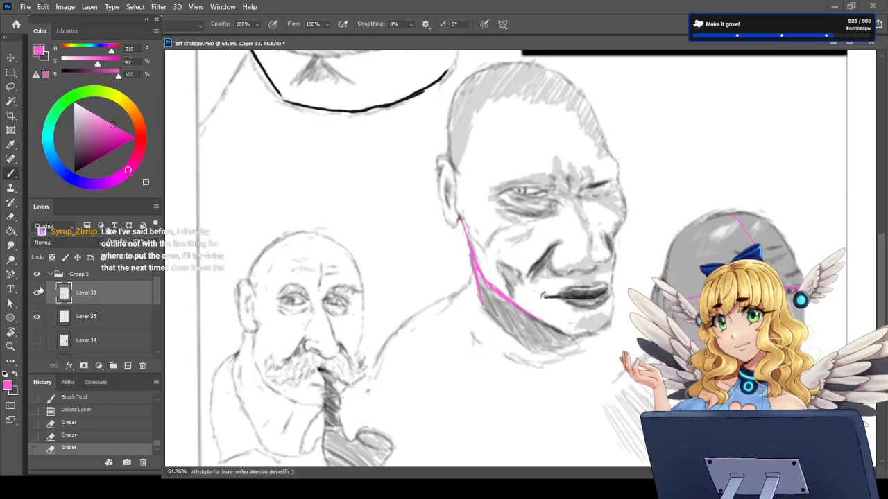
Step: Check Layer 35 by hiding and showing it, and merge Layer 33 down into it
{"action": "left_click", "coordinate": [38, 317]}
{"action": "left_click", "coordinate": [37, 317]}
{"action": "key", "text": "ctrl+e"}
Step: Paste the photo of the moustached man with a pipe on a new layer and enlarge it proportionally to about 166%
{"action": "left_click", "coordinate": [127, 365]}
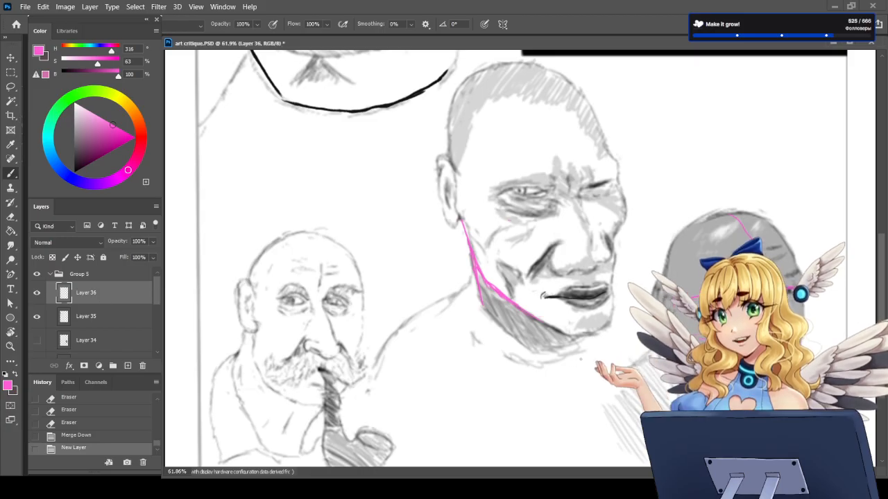
{"action": "key", "text": "ctrl+v"}
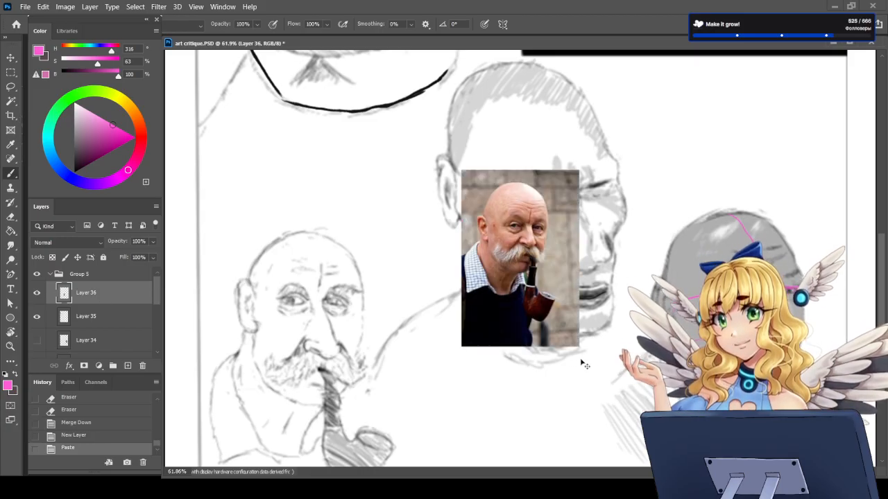
{"action": "key", "text": "ctrl+t"}
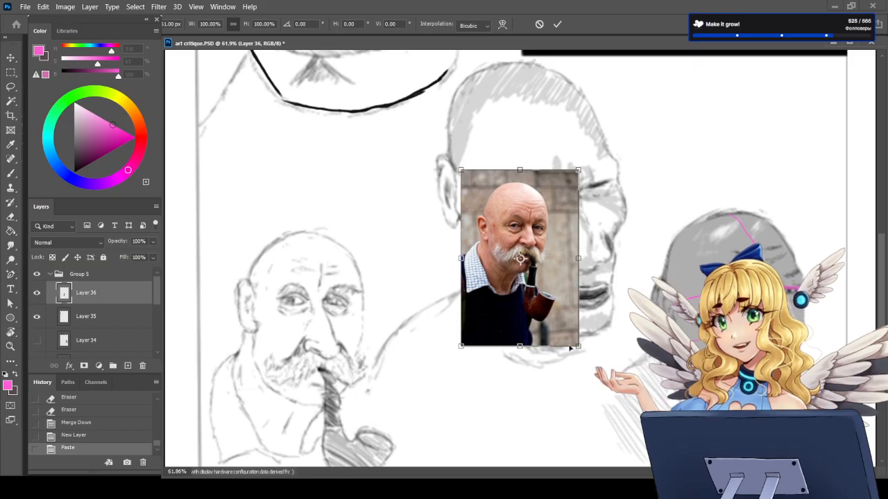
{"action": "left_click_drag", "start_coordinate": [581, 359], "coordinate": [629, 423]}
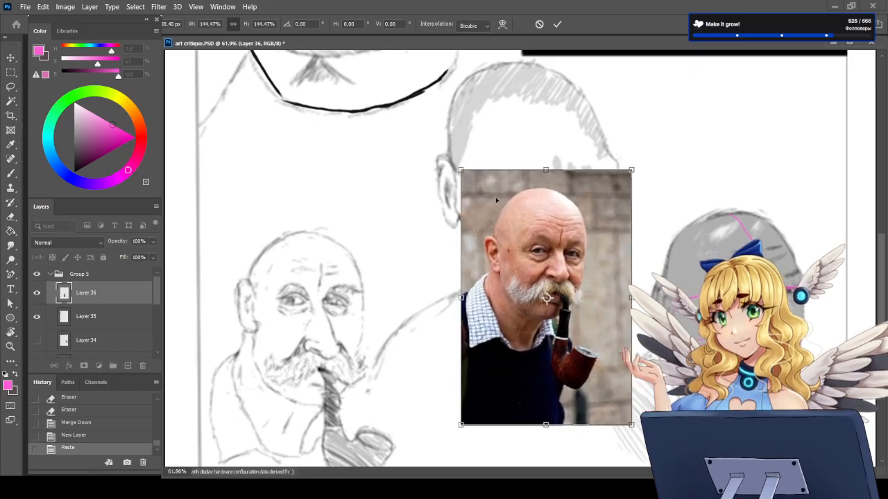
{"action": "left_click_drag", "start_coordinate": [462, 170], "coordinate": [419, 121]}
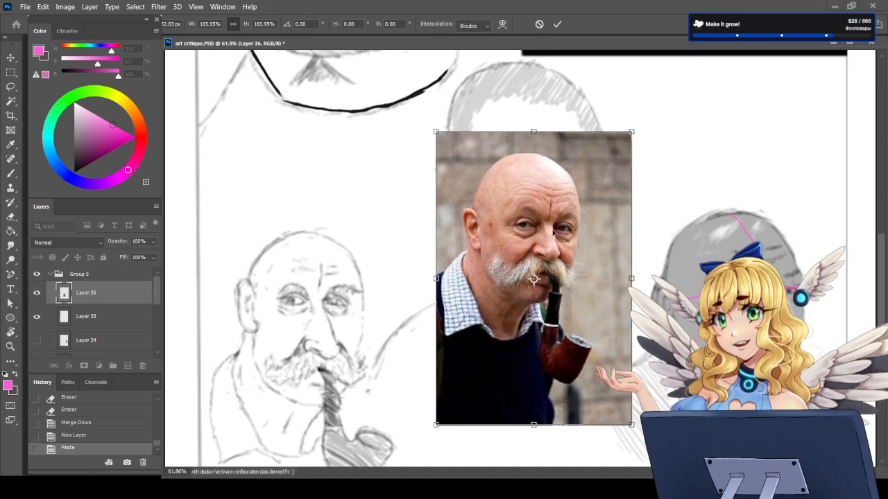
{"action": "key", "text": "Return"}
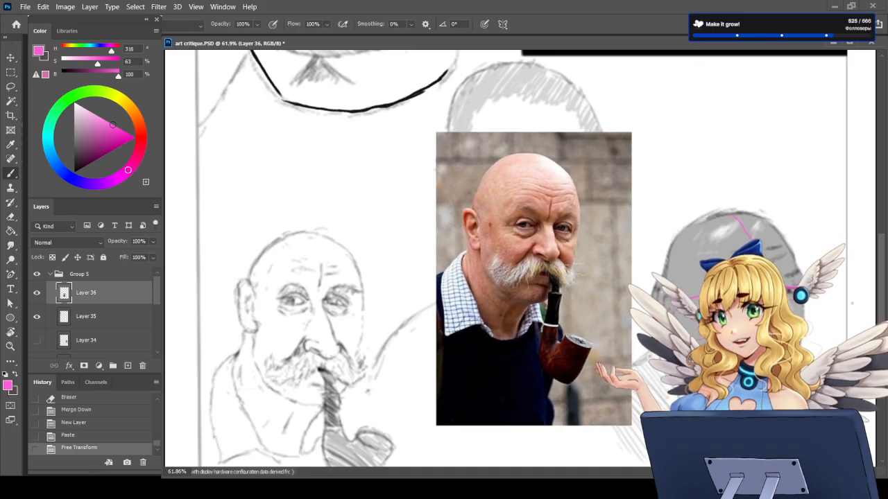
Step: Hide the pipe photo and retouch the brow and nose-base guides on the far side of the grey sketch's face on Layer 35
{"action": "left_click", "coordinate": [37, 292]}
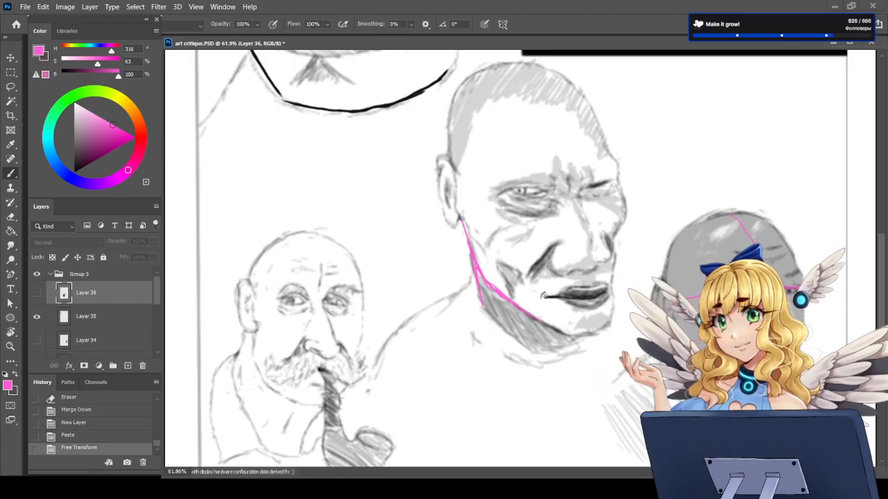
{"action": "left_click", "coordinate": [103, 318]}
{"action": "scroll", "coordinate": [763, 319], "scroll_direction": "up", "scroll_amount": 5}
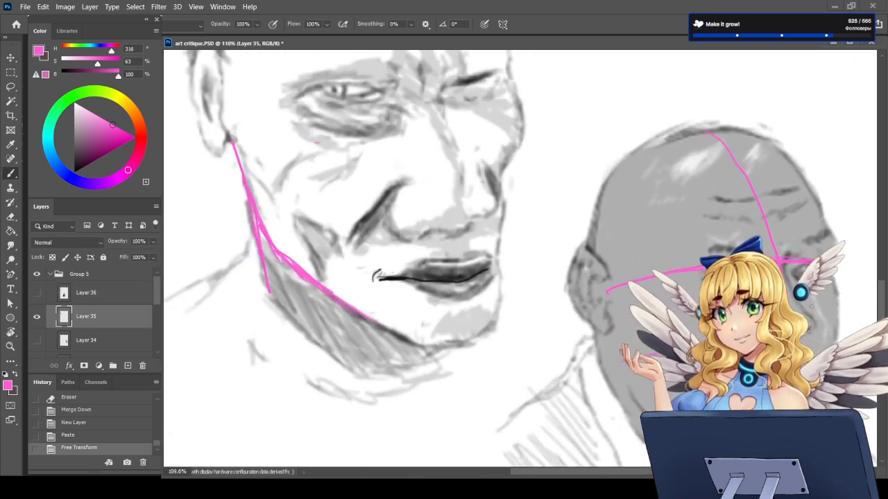
{"action": "key", "text": "e"}
{"action": "mouse_move", "coordinate": [722, 258]}
{"action": "left_mouse_down"}
{"action": "mouse_move", "coordinate": [732, 269]}
{"action": "mouse_move", "coordinate": [837, 271]}
{"action": "left_mouse_up"}
{"action": "key", "text": "b"}
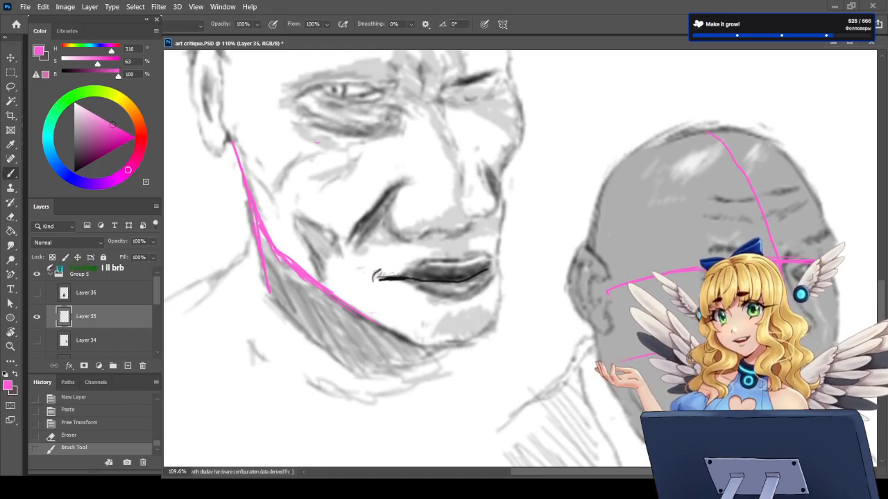
{"action": "left_click_drag", "start_coordinate": [831, 339], "coordinate": [835, 338]}
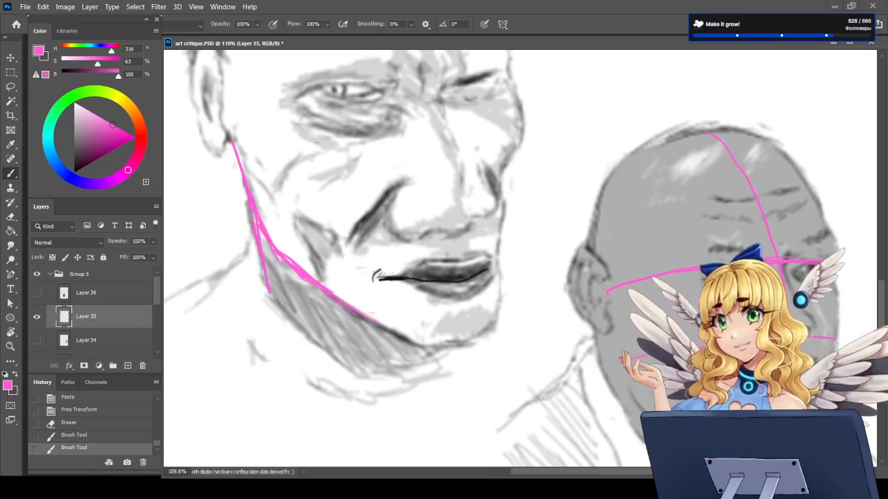
{"action": "mouse_move", "coordinate": [599, 291]}
{"action": "left_mouse_down"}
{"action": "mouse_move", "coordinate": [583, 290]}
{"action": "mouse_move", "coordinate": [583, 317]}
{"action": "mouse_move", "coordinate": [578, 307]}
{"action": "mouse_move", "coordinate": [590, 343]}
{"action": "mouse_move", "coordinate": [622, 351]}
{"action": "left_mouse_up"}
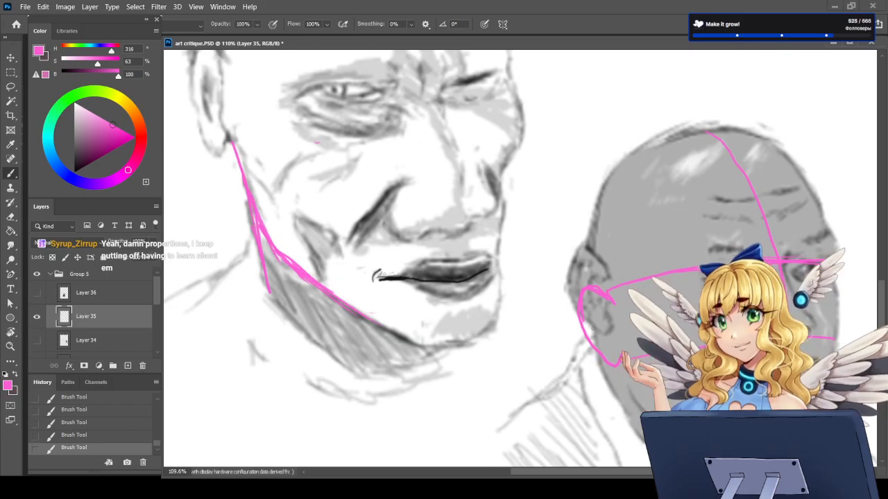
{"action": "key", "text": "ctrl+z"}
{"action": "key", "text": "ctrl+z"}
{"action": "key", "text": "ctrl+z"}
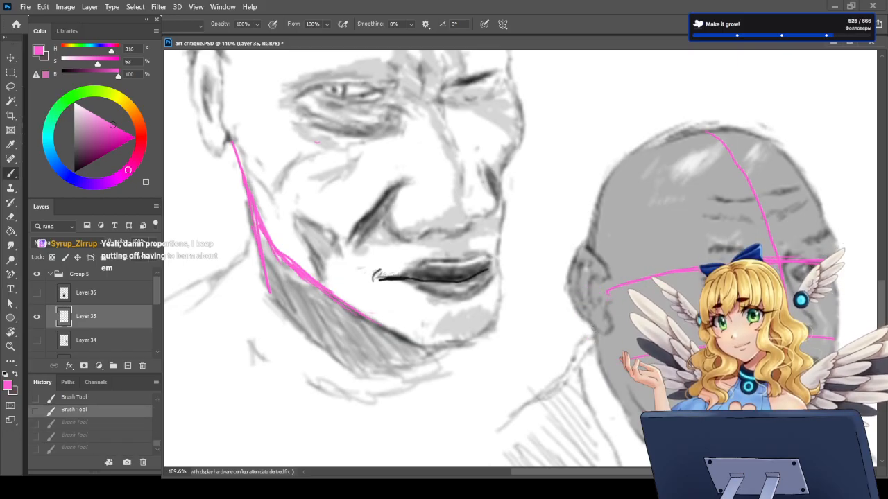
Step: Outline the grey sketch's ear in pink between the brow guide and the nose-base guide
{"action": "left_click_drag", "start_coordinate": [611, 300], "coordinate": [587, 284]}
{"action": "mouse_move", "coordinate": [587, 284]}
{"action": "left_mouse_down"}
{"action": "mouse_move", "coordinate": [577, 331]}
{"action": "mouse_move", "coordinate": [590, 342]}
{"action": "left_mouse_up"}
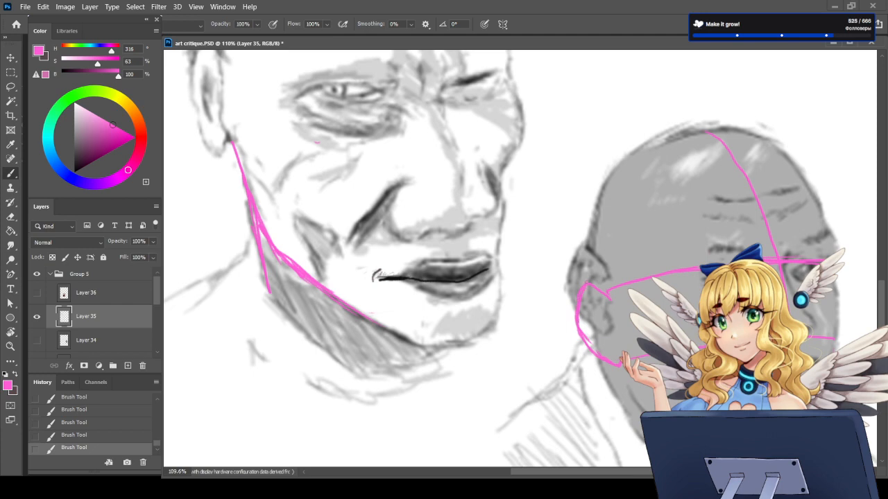
Step: Show the pipe photo again and add a new layer above Layer 35
{"action": "scroll", "coordinate": [613, 331], "scroll_direction": "down", "scroll_amount": 5}
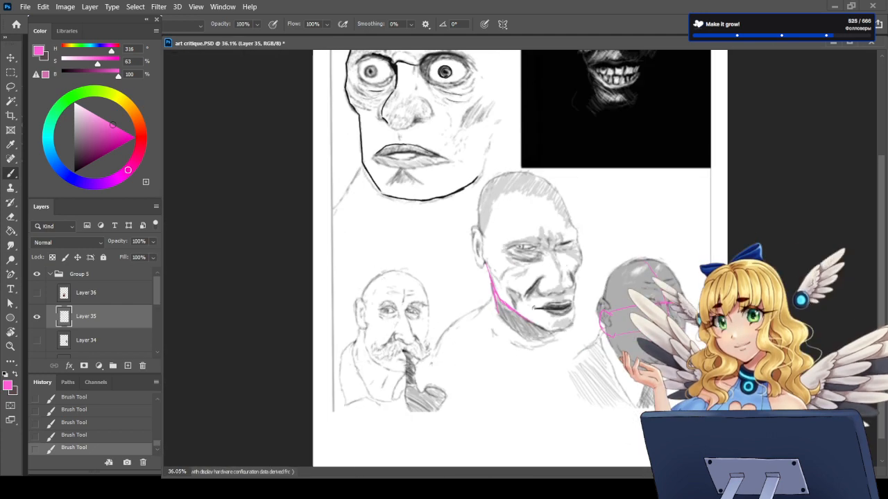
{"action": "left_click", "coordinate": [37, 292]}
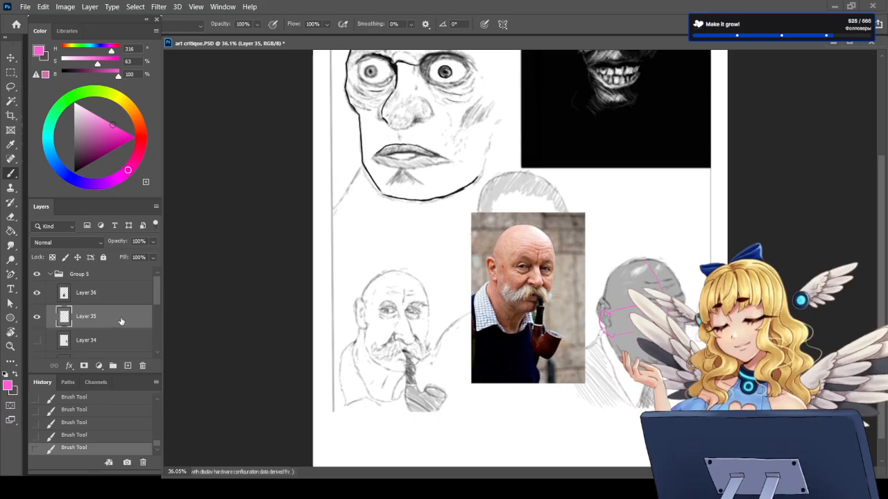
{"action": "left_click", "coordinate": [128, 365]}
Step: Draw a temporary pink arrow down the moustached sketch's nose and undo it
{"action": "scroll", "coordinate": [360, 381], "scroll_direction": "up", "scroll_amount": 3}
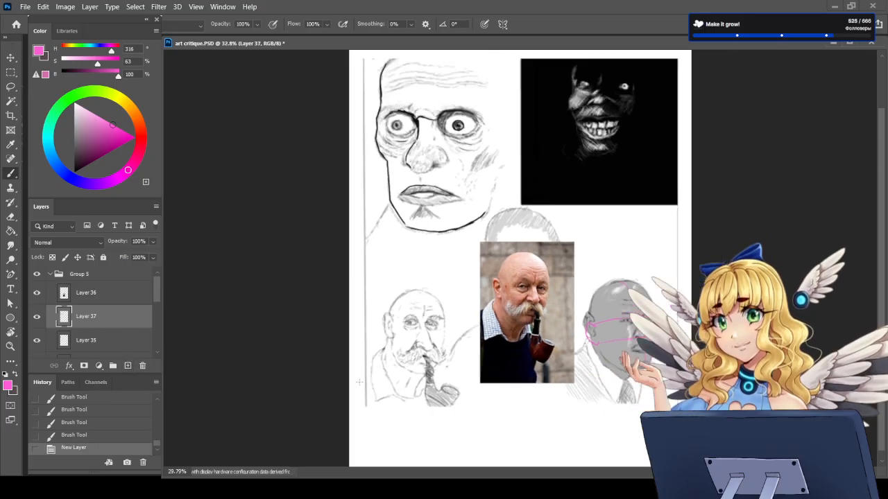
{"action": "scroll", "coordinate": [283, 381], "scroll_direction": "up", "scroll_amount": 3}
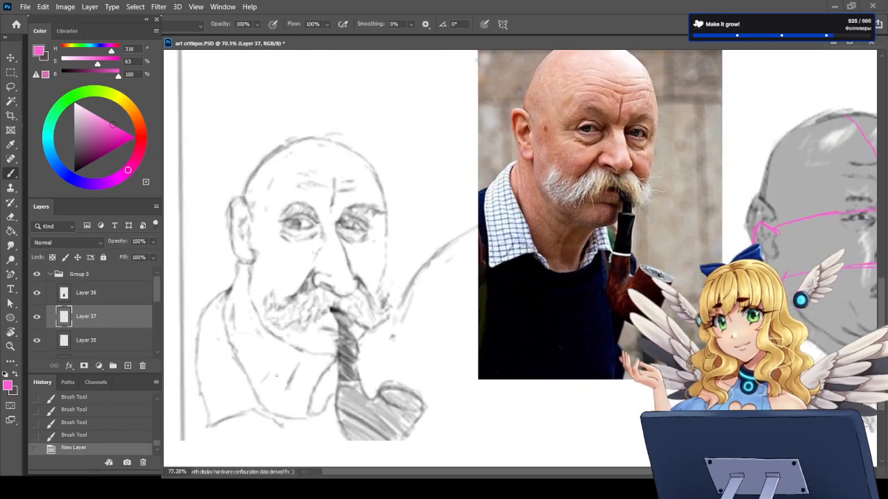
{"action": "scroll", "coordinate": [280, 371], "scroll_direction": "down", "scroll_amount": 2}
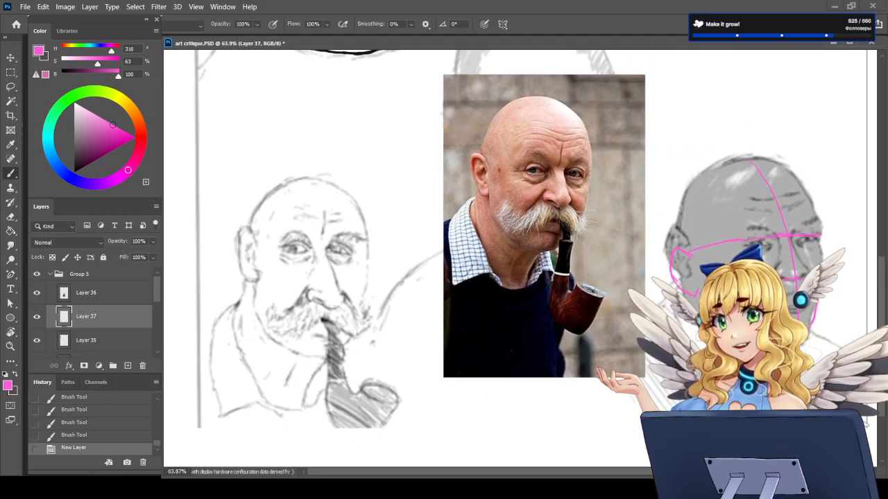
{"action": "scroll", "coordinate": [312, 262], "scroll_direction": "up", "scroll_amount": 1}
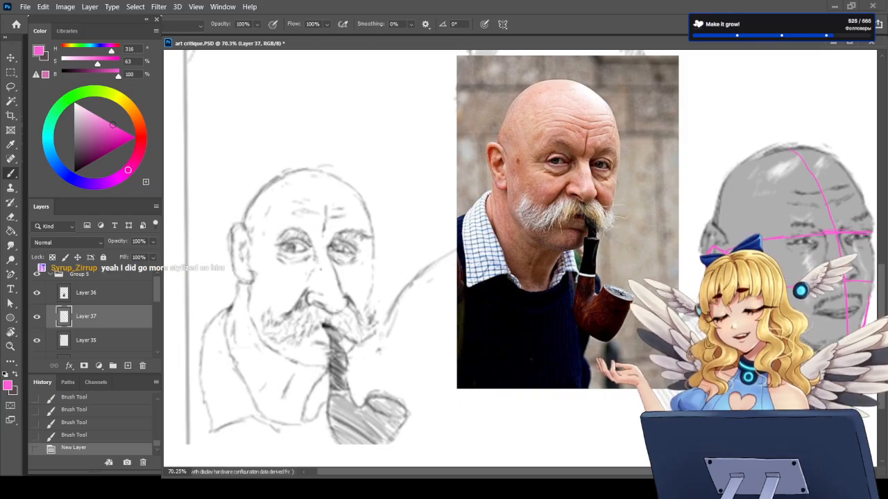
{"action": "mouse_move", "coordinate": [321, 253]}
{"action": "left_mouse_down"}
{"action": "mouse_move", "coordinate": [335, 308]}
{"action": "mouse_move", "coordinate": [326, 303]}
{"action": "left_mouse_up"}
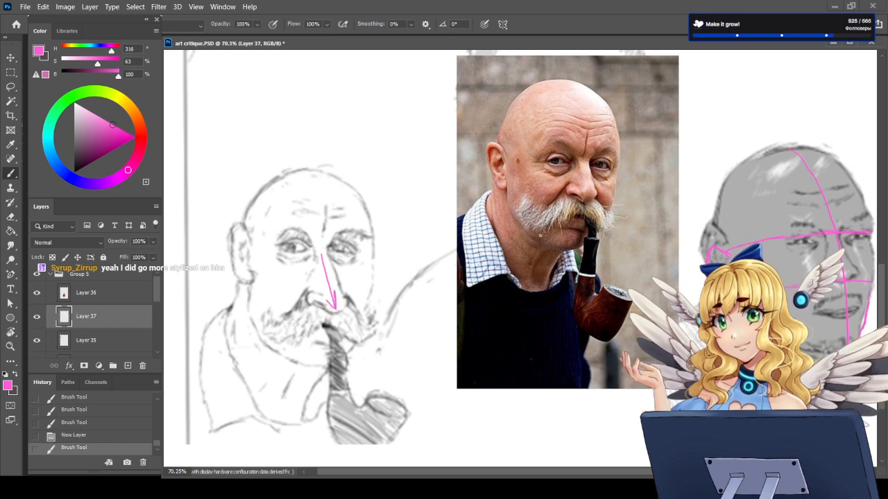
{"action": "key", "text": "ctrl+z"}
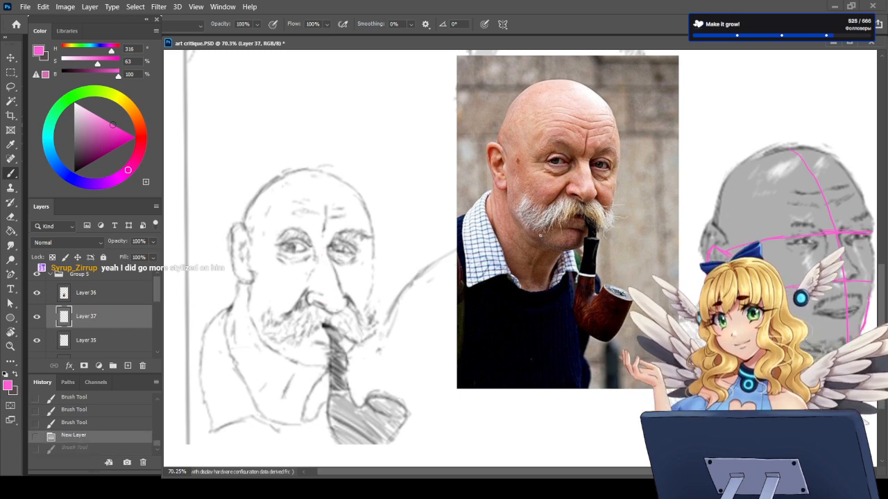
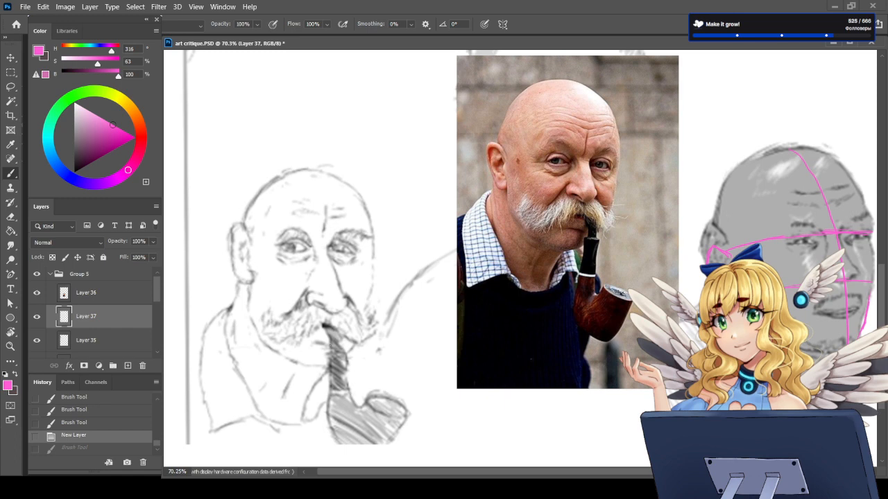
Step: Lasso the far eye of the moustached sketch on Layer 31, move it slightly outward from the nose, and deselect
{"action": "key", "text": "l"}
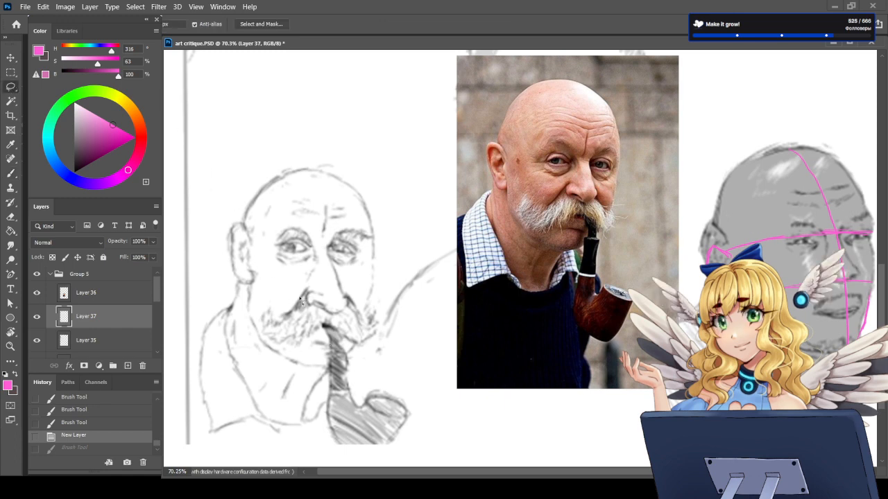
{"action": "scroll", "coordinate": [154, 299], "scroll_direction": "down", "scroll_amount": 3}
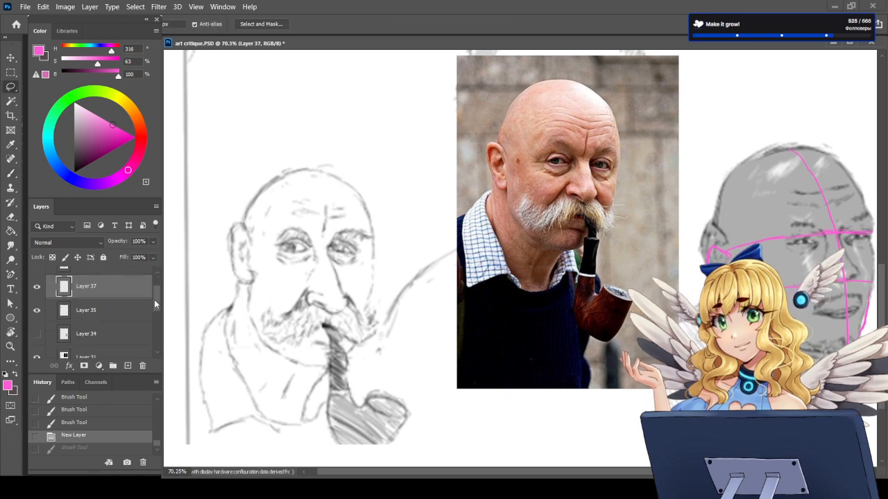
{"action": "left_click", "coordinate": [118, 322]}
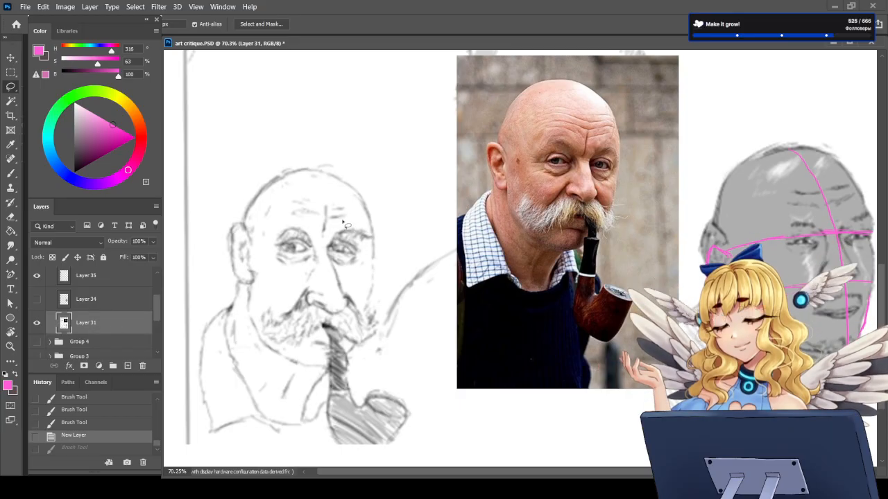
{"action": "mouse_move", "coordinate": [342, 227]}
{"action": "left_mouse_down"}
{"action": "mouse_move", "coordinate": [323, 240]}
{"action": "mouse_move", "coordinate": [323, 262]}
{"action": "mouse_move", "coordinate": [335, 269]}
{"action": "mouse_move", "coordinate": [364, 260]}
{"action": "mouse_move", "coordinate": [365, 232]}
{"action": "mouse_move", "coordinate": [343, 224]}
{"action": "mouse_move", "coordinate": [349, 256]}
{"action": "left_mouse_up"}
{"action": "key", "text": "v"}
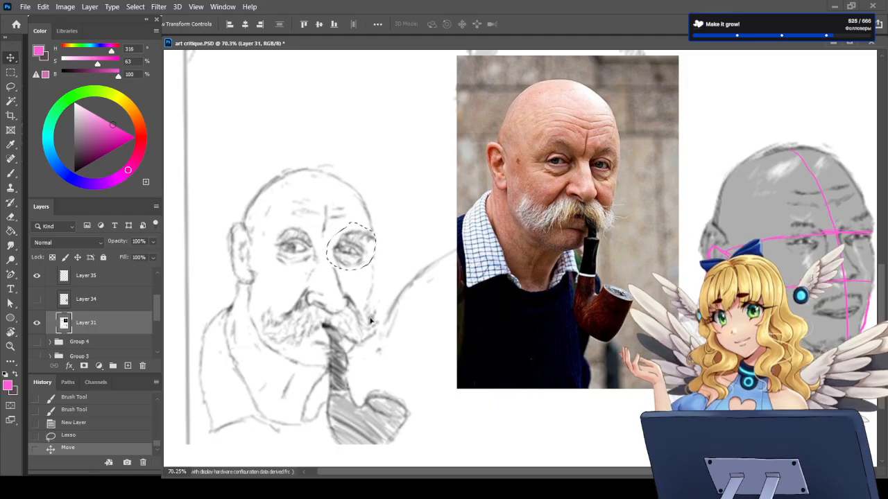
{"action": "key", "text": "ctrl+d"}
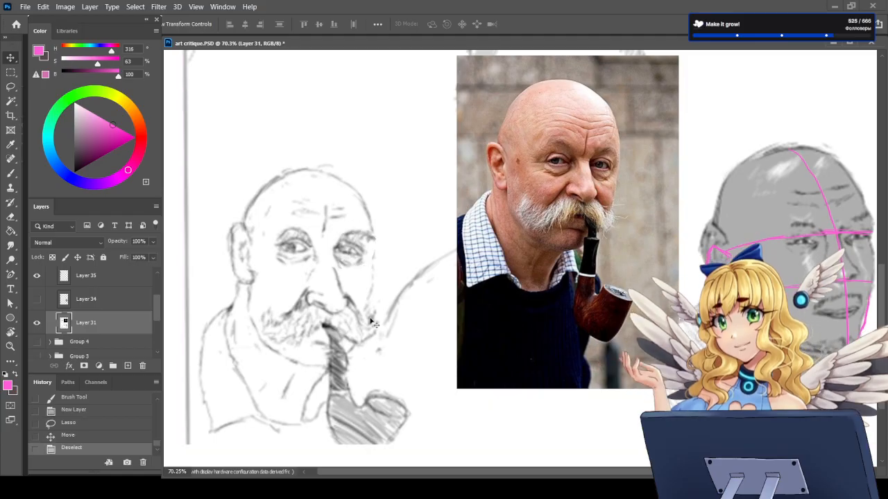
Step: Compare the moustached sketch before and after the eye shift by switching between history states, and inspect it against the photo
{"action": "left_click", "coordinate": [74, 410]}
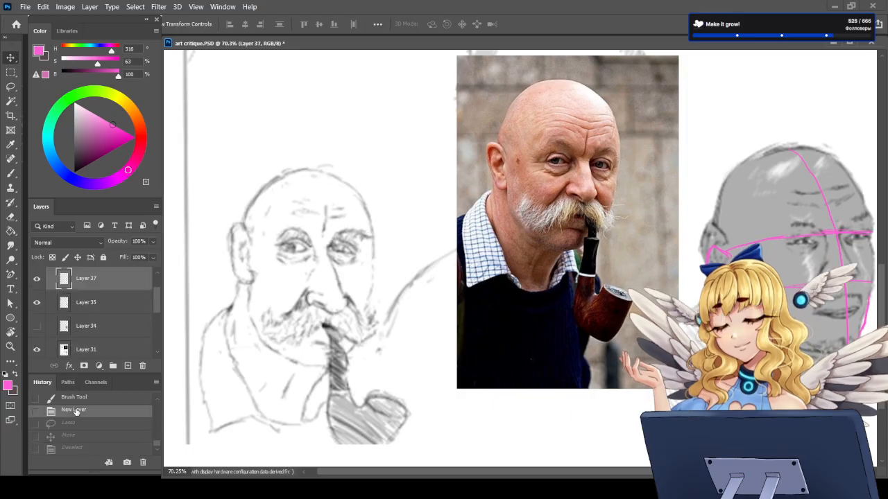
{"action": "left_click", "coordinate": [72, 449]}
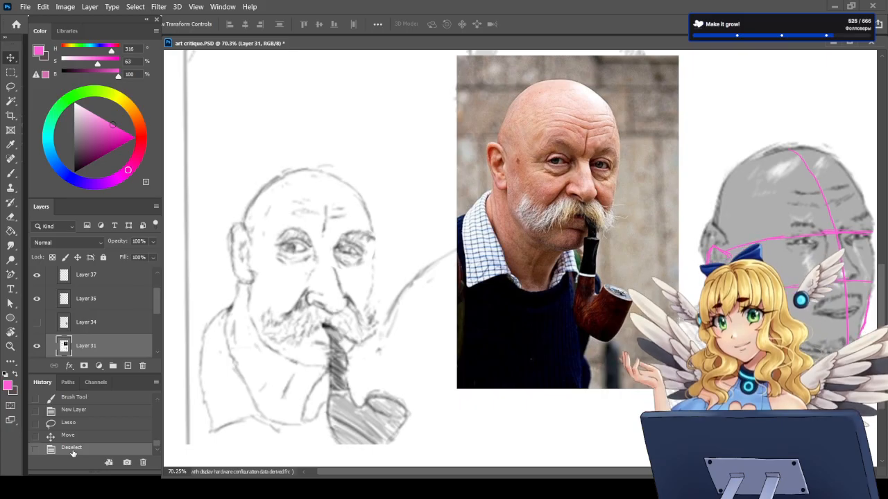
{"action": "left_click", "coordinate": [65, 413]}
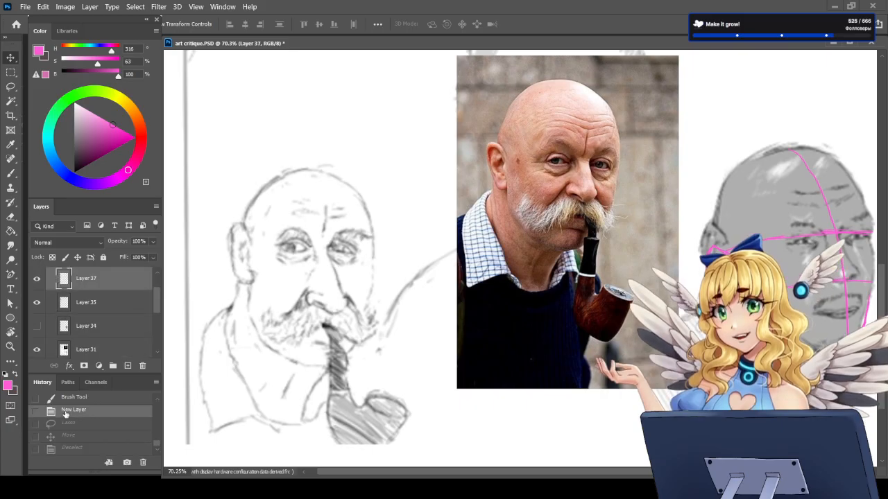
{"action": "left_click", "coordinate": [70, 450]}
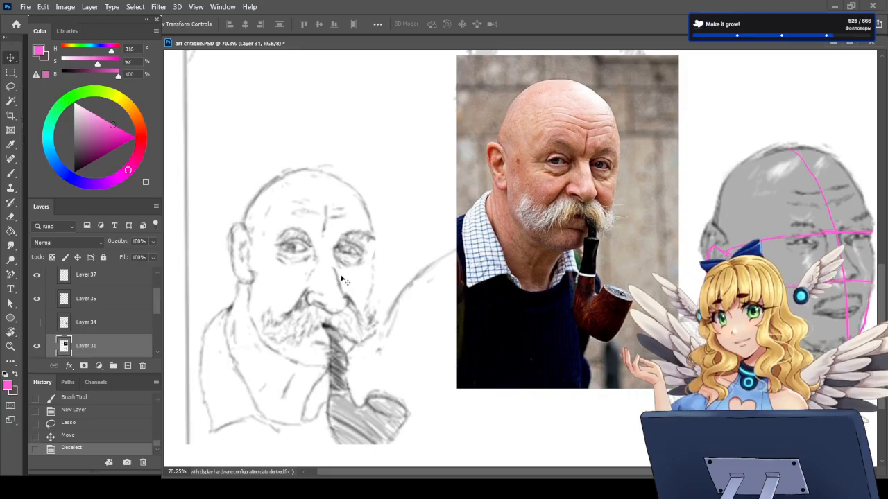
{"action": "scroll", "coordinate": [330, 267], "scroll_direction": "up", "scroll_amount": 3}
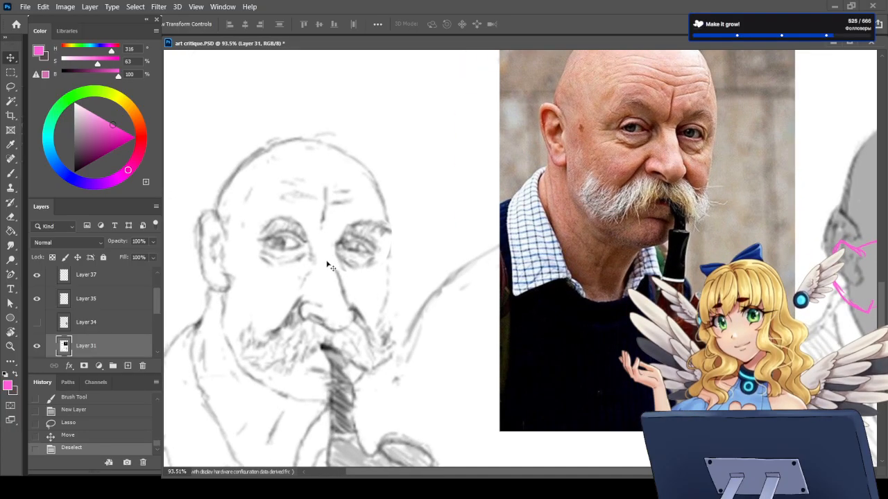
{"action": "left_click", "coordinate": [11, 174]}
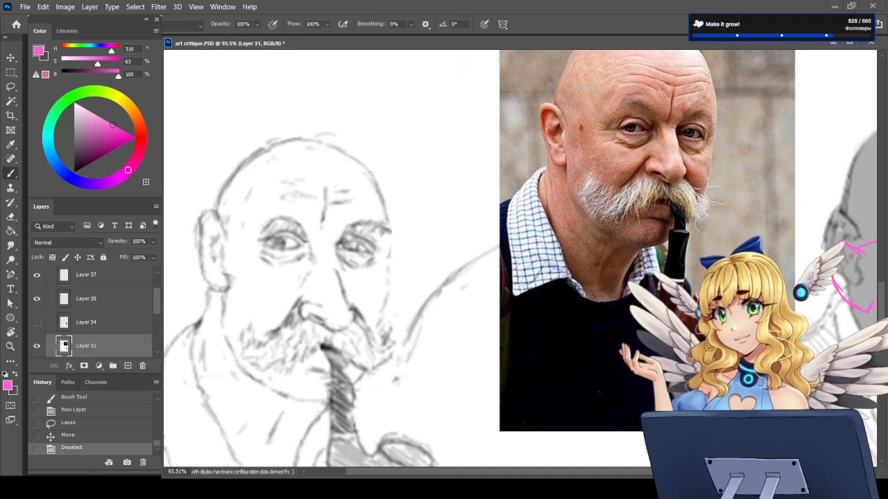
{"action": "scroll", "coordinate": [380, 243], "scroll_direction": "down", "scroll_amount": 2}
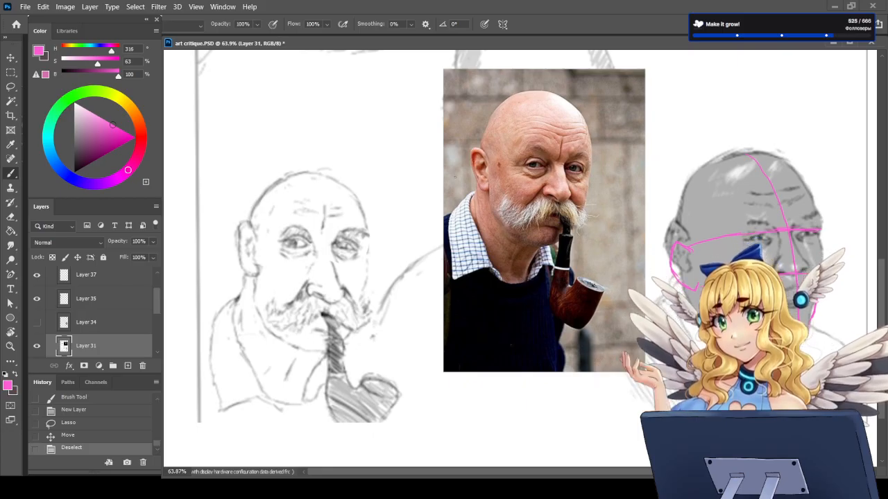
Step: Make Layer 36 the active layer for painting
{"action": "scroll", "coordinate": [70, 317], "scroll_direction": "up", "scroll_amount": 1}
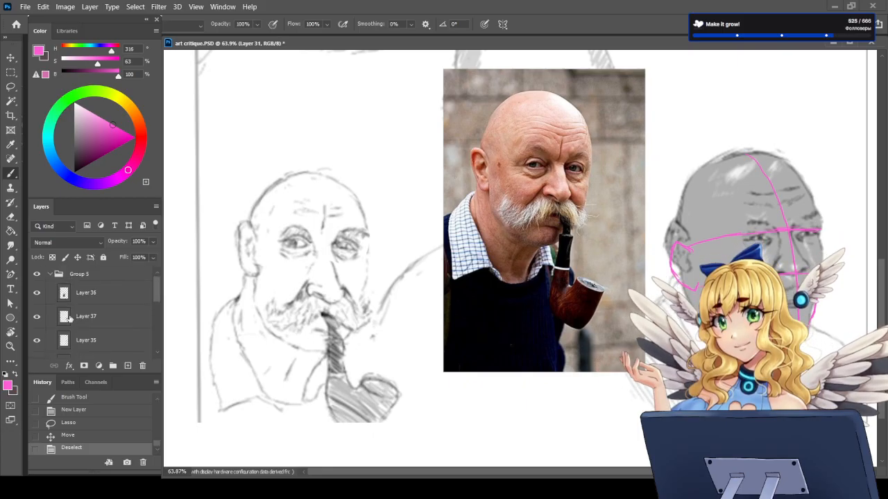
{"action": "left_click", "coordinate": [85, 298]}
{"action": "scroll", "coordinate": [558, 172], "scroll_direction": "up", "scroll_amount": 5}
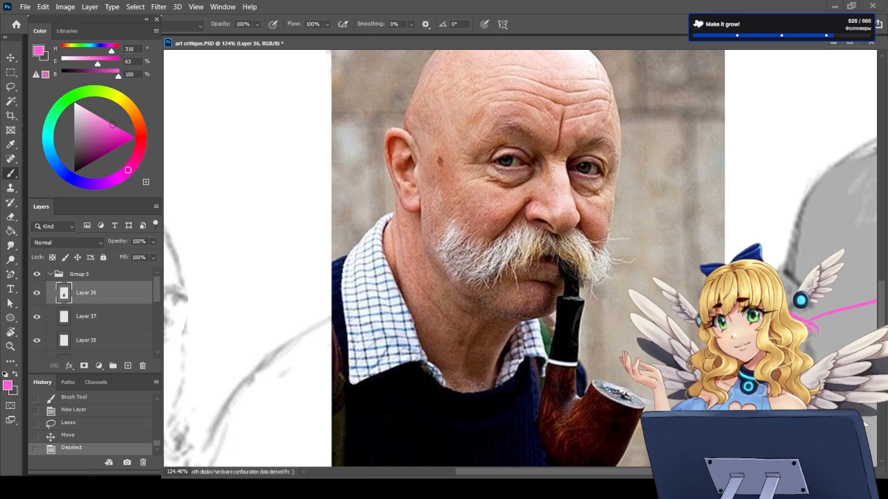
Step: Trace the nose's bridge, tip and nostril in pink over the pipe photo, and undo the strokes
{"action": "left_click_drag", "start_coordinate": [555, 184], "coordinate": [562, 231]}
{"action": "key", "text": "ctrl+z"}
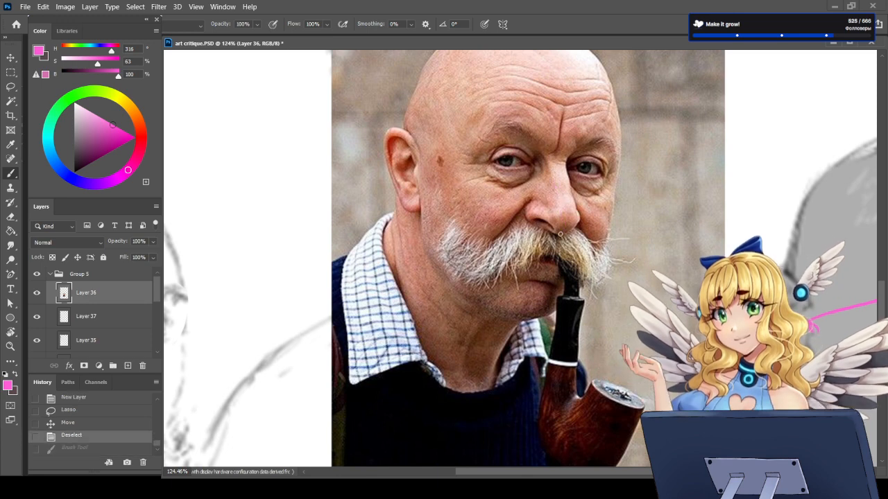
{"action": "mouse_move", "coordinate": [572, 149]}
{"action": "left_mouse_down"}
{"action": "mouse_move", "coordinate": [580, 223]}
{"action": "mouse_move", "coordinate": [563, 234]}
{"action": "mouse_move", "coordinate": [525, 216]}
{"action": "mouse_move", "coordinate": [536, 201]}
{"action": "left_mouse_up"}
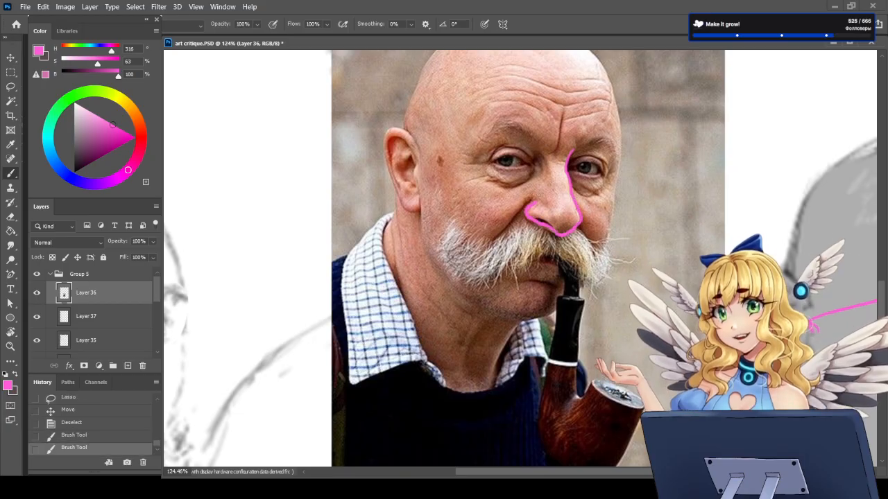
{"action": "key", "text": "ctrl+z"}
{"action": "key", "text": "ctrl+z"}
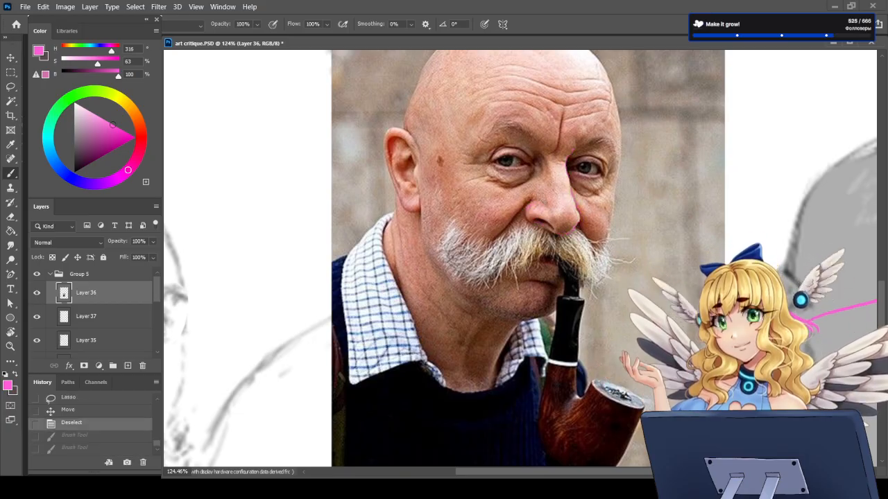
Step: Outline the moustached sketch's nose in pink from the far side of the bridge around the tip to the near nostril
{"action": "scroll", "coordinate": [370, 354], "scroll_direction": "left", "scroll_amount": 5}
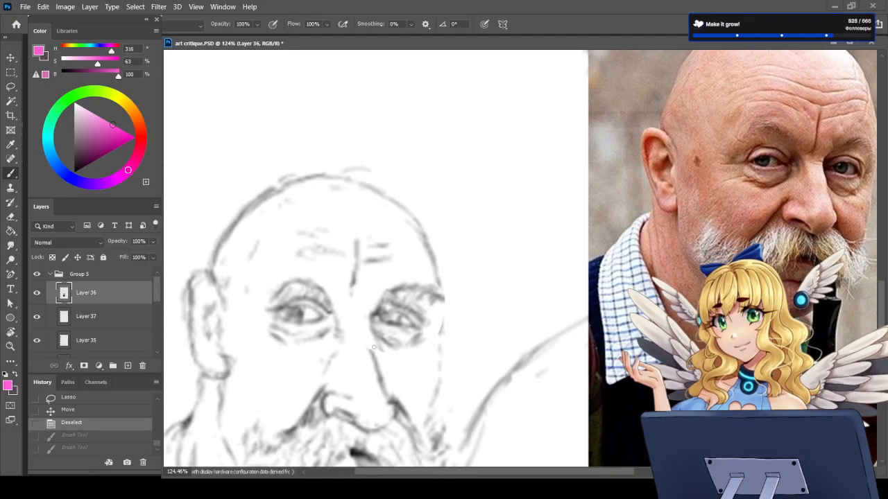
{"action": "mouse_move", "coordinate": [373, 344]}
{"action": "left_mouse_down"}
{"action": "mouse_move", "coordinate": [397, 405]}
{"action": "mouse_move", "coordinate": [384, 423]}
{"action": "mouse_move", "coordinate": [351, 433]}
{"action": "mouse_move", "coordinate": [372, 430]}
{"action": "mouse_move", "coordinate": [319, 405]}
{"action": "mouse_move", "coordinate": [326, 375]}
{"action": "left_mouse_up"}
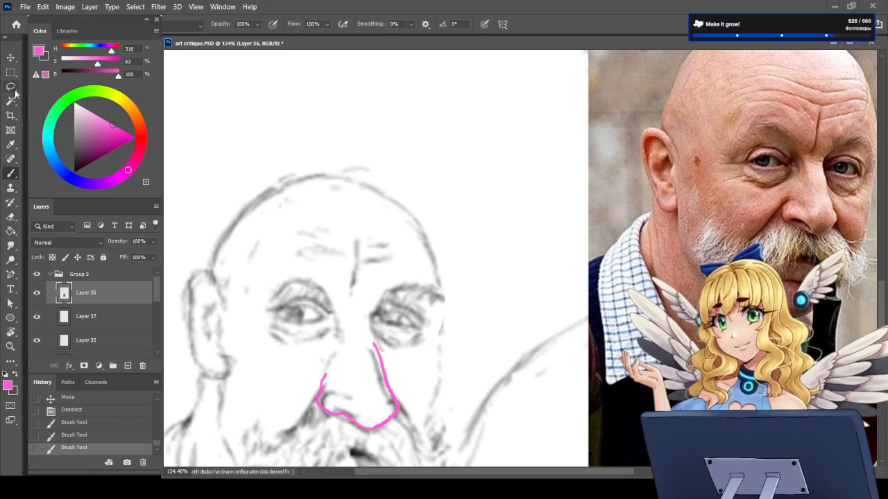
Step: Lasso the pink nose outline, move it slightly upward, and save the document
{"action": "left_click", "coordinate": [11, 57]}
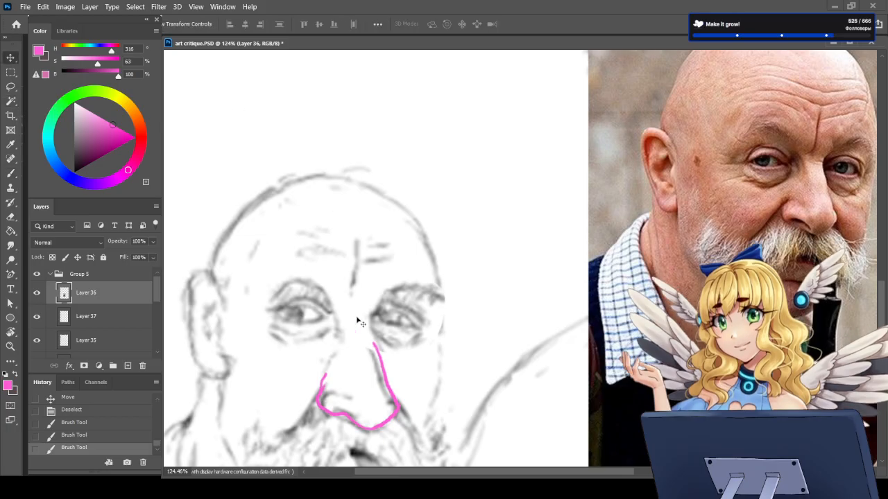
{"action": "left_click", "coordinate": [10, 86]}
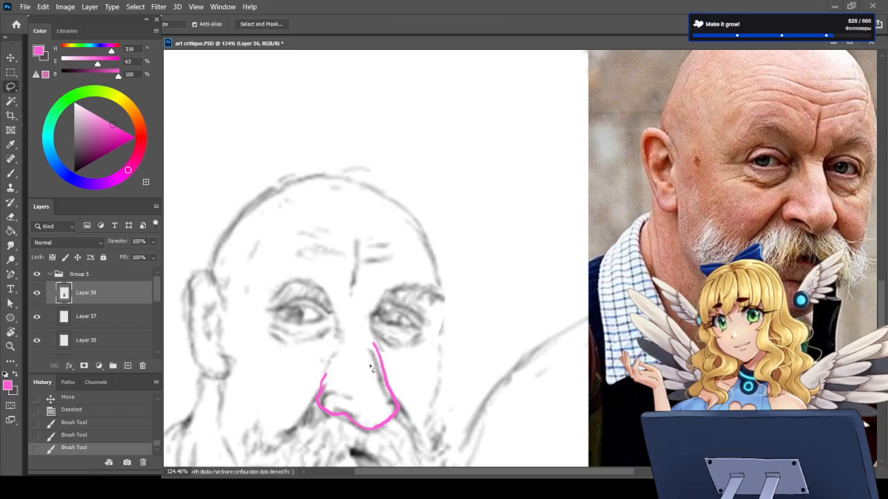
{"action": "mouse_move", "coordinate": [373, 340]}
{"action": "left_mouse_down"}
{"action": "mouse_move", "coordinate": [299, 411]}
{"action": "mouse_move", "coordinate": [367, 338]}
{"action": "left_mouse_up"}
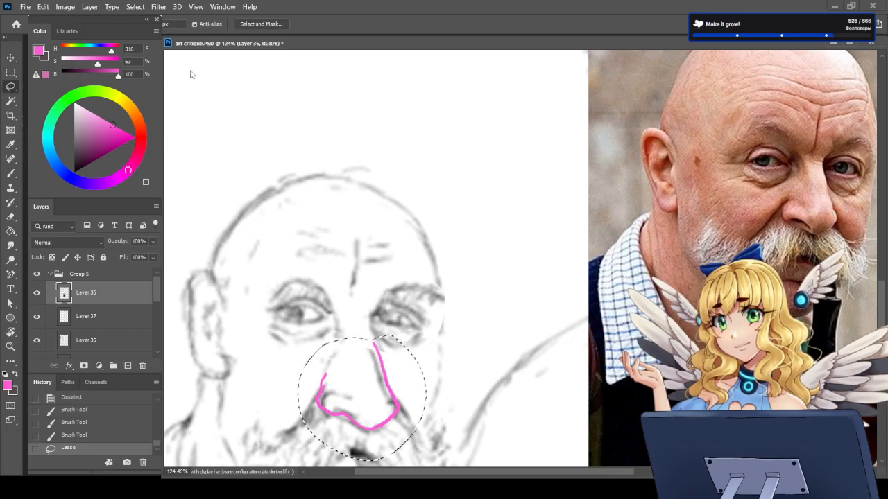
{"action": "left_click", "coordinate": [12, 57]}
{"action": "left_click_drag", "start_coordinate": [398, 409], "coordinate": [399, 406]}
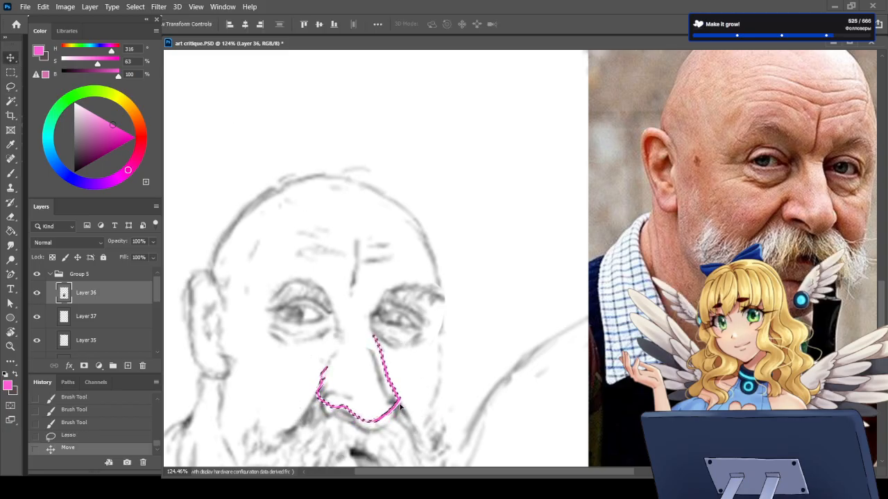
{"action": "key", "text": "ctrl+s"}
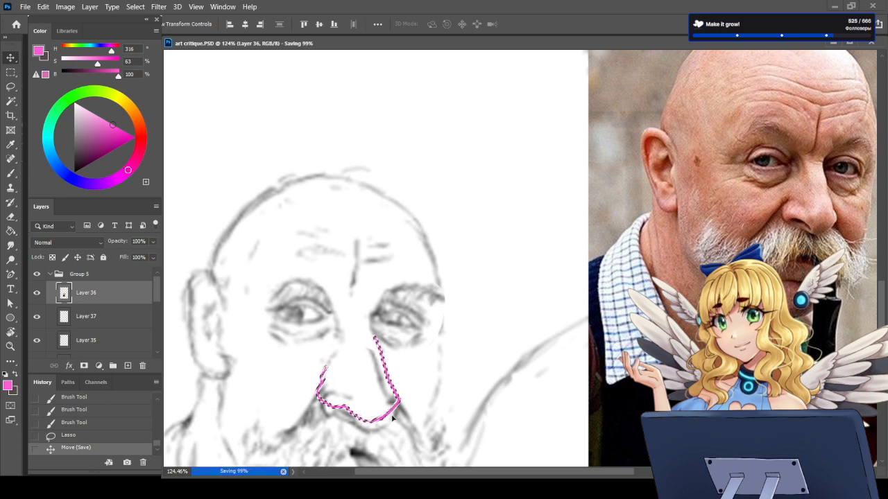
{"action": "key", "text": "ctrl+d"}
Step: Lock Layer 36's transparent pixels and recolour the pink nose outline with the dark grey background colour
{"action": "key", "text": "x"}
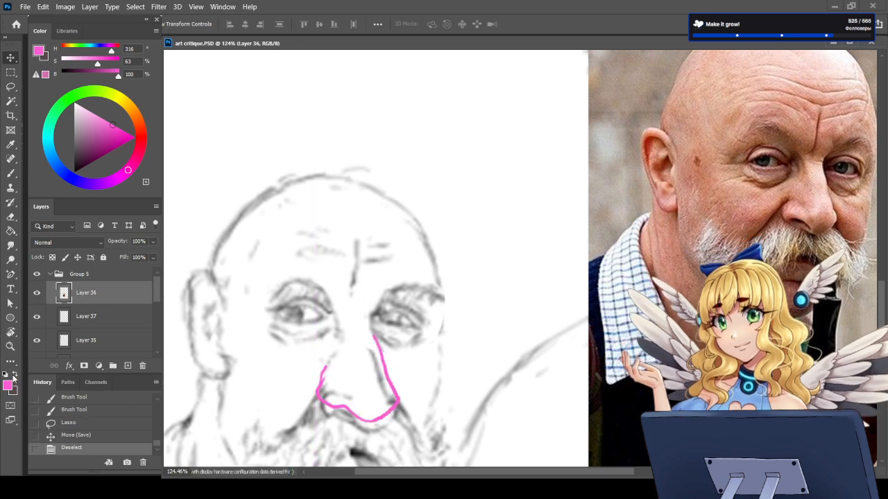
{"action": "left_click", "coordinate": [10, 173]}
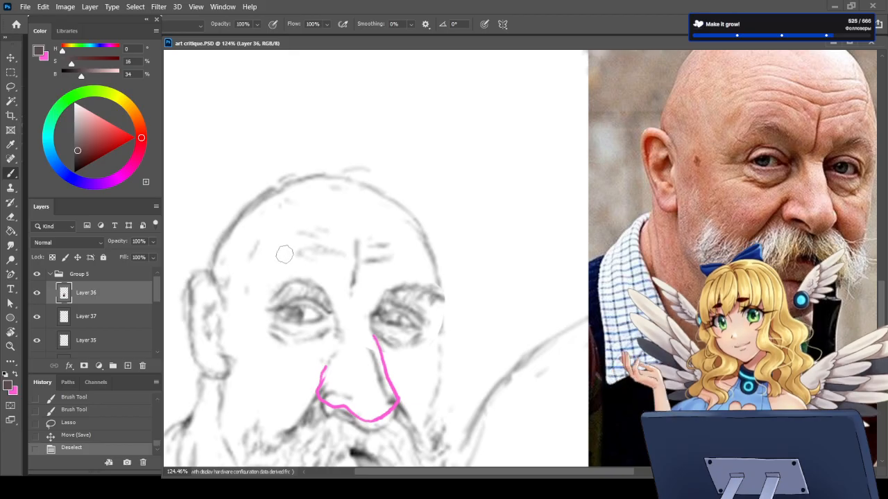
{"action": "left_click", "coordinate": [52, 257]}
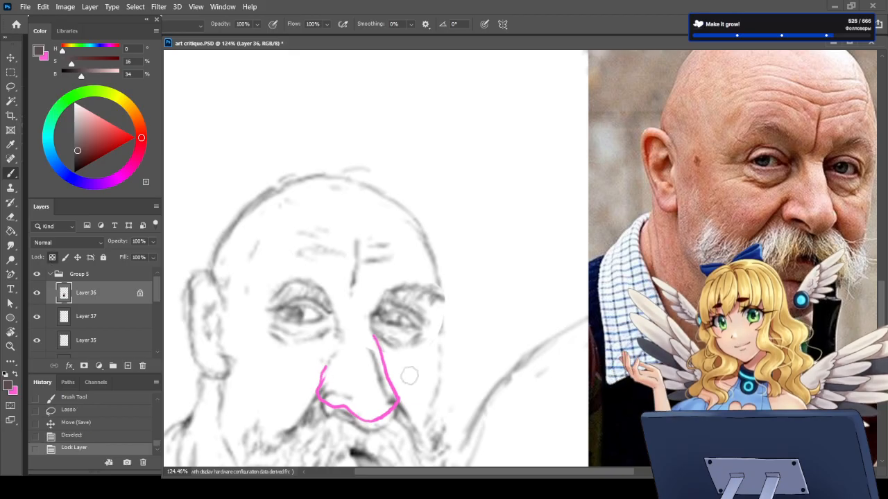
{"action": "mouse_move", "coordinate": [324, 367]}
{"action": "left_mouse_down"}
{"action": "mouse_move", "coordinate": [335, 421]}
{"action": "mouse_move", "coordinate": [373, 411]}
{"action": "mouse_move", "coordinate": [353, 386]}
{"action": "mouse_move", "coordinate": [350, 419]}
{"action": "mouse_move", "coordinate": [390, 423]}
{"action": "mouse_move", "coordinate": [393, 385]}
{"action": "mouse_move", "coordinate": [392, 444]}
{"action": "left_mouse_up"}
{"action": "scroll", "coordinate": [391, 444], "scroll_direction": "down", "scroll_amount": 6}
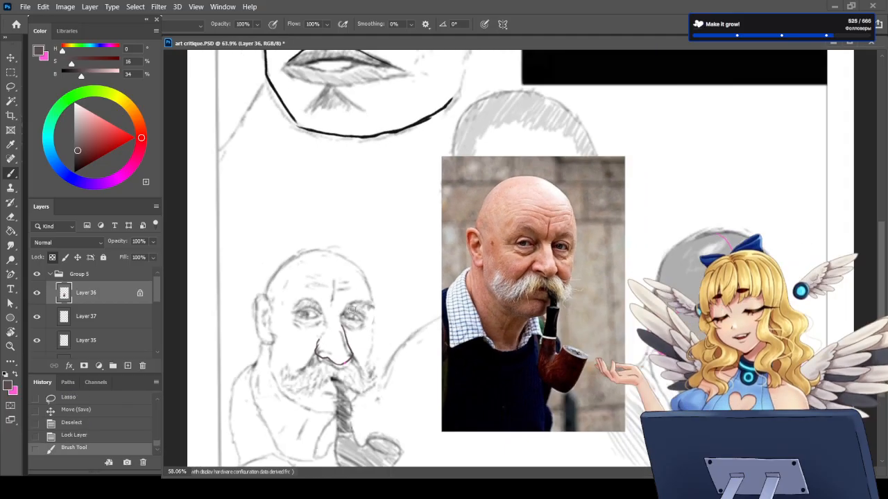
{"action": "scroll", "coordinate": [362, 370], "scroll_direction": "up", "scroll_amount": 3}
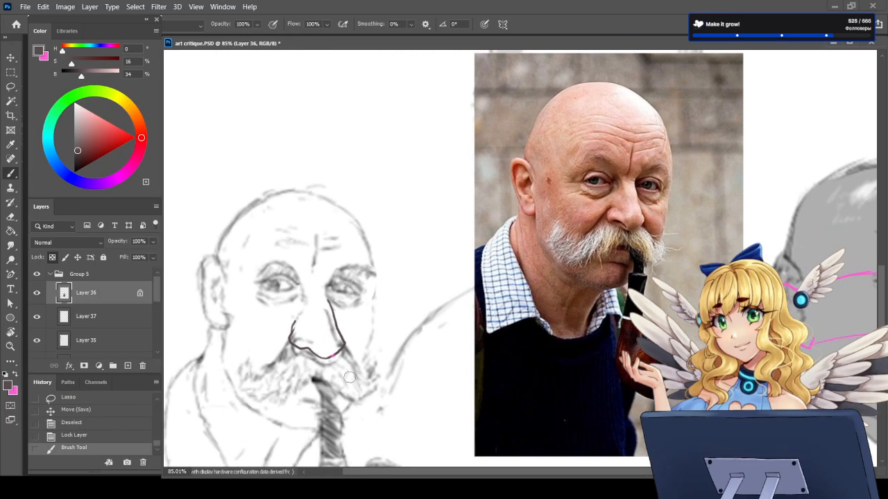
{"action": "scroll", "coordinate": [397, 316], "scroll_direction": "down", "scroll_amount": 2}
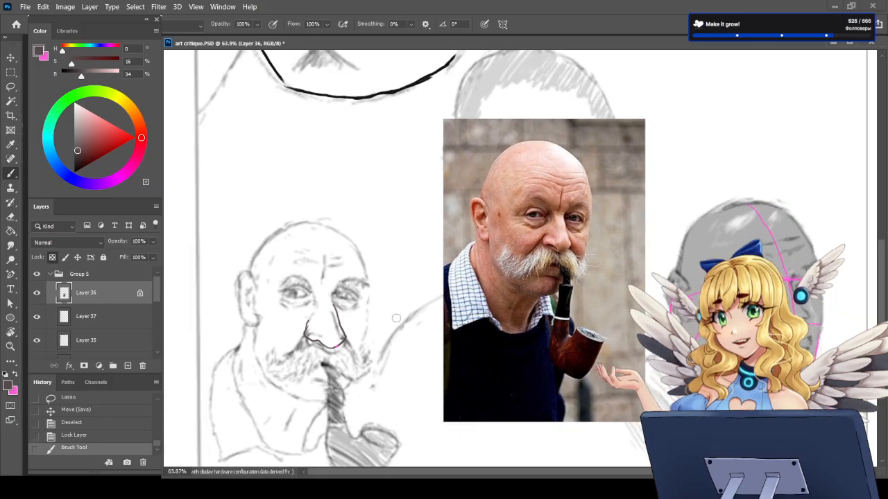
Step: Trace the sweep of both moustache halves in pink over the pipe photo, and undo the strokes
{"action": "scroll", "coordinate": [582, 203], "scroll_direction": "up", "scroll_amount": 5}
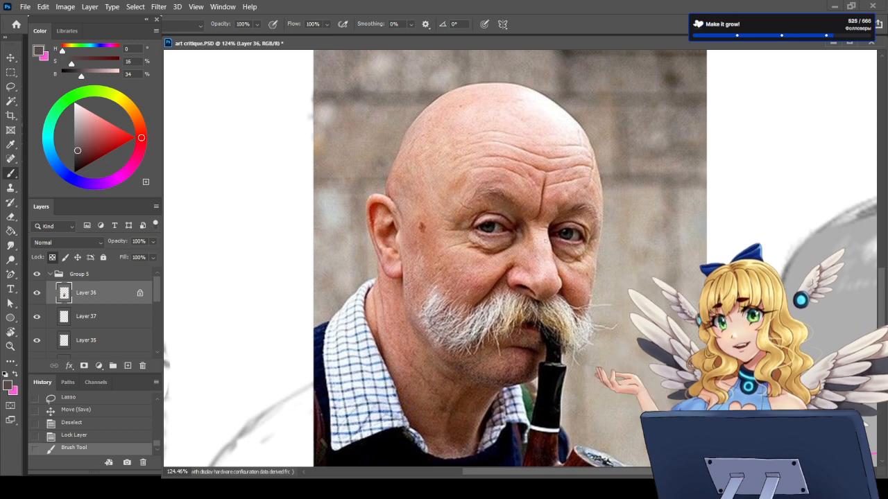
{"action": "key", "text": "x"}
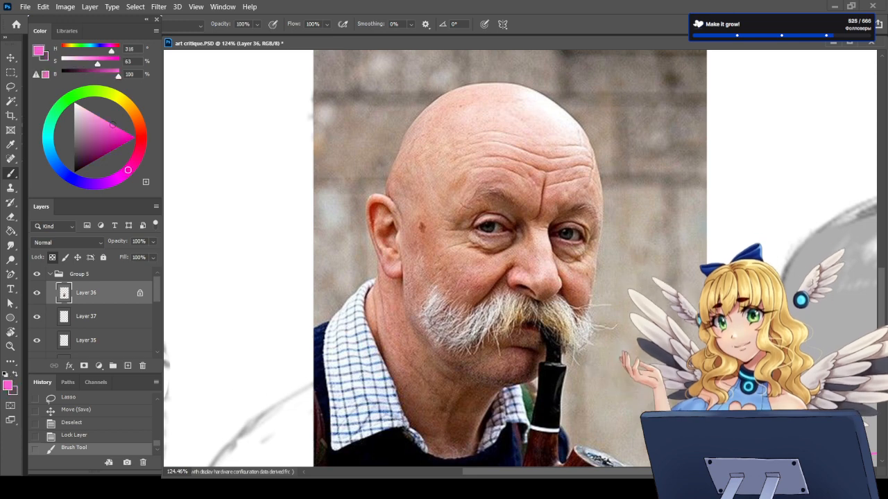
{"action": "mouse_move", "coordinate": [515, 308]}
{"action": "left_mouse_down"}
{"action": "mouse_move", "coordinate": [496, 322]}
{"action": "mouse_move", "coordinate": [435, 331]}
{"action": "mouse_move", "coordinate": [428, 305]}
{"action": "left_mouse_up"}
{"action": "left_click_drag", "start_coordinate": [571, 332], "coordinate": [581, 332]}
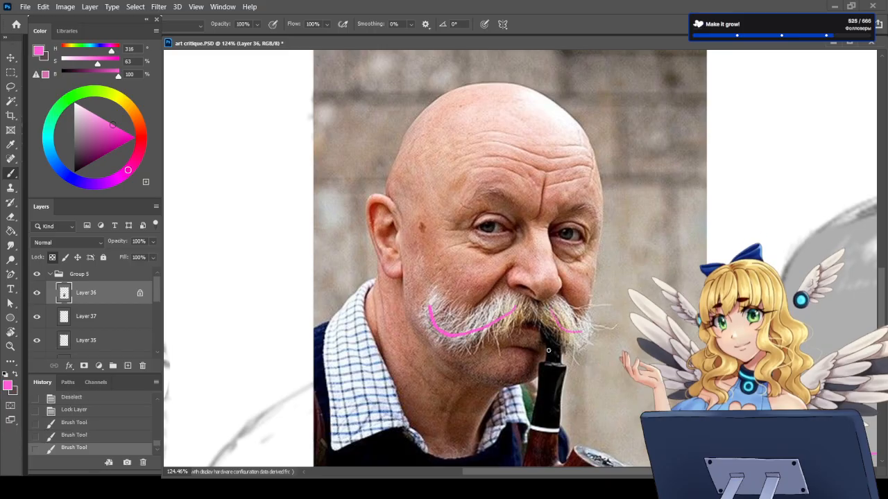
{"action": "key", "text": "ctrl+z"}
{"action": "key", "text": "ctrl+z"}
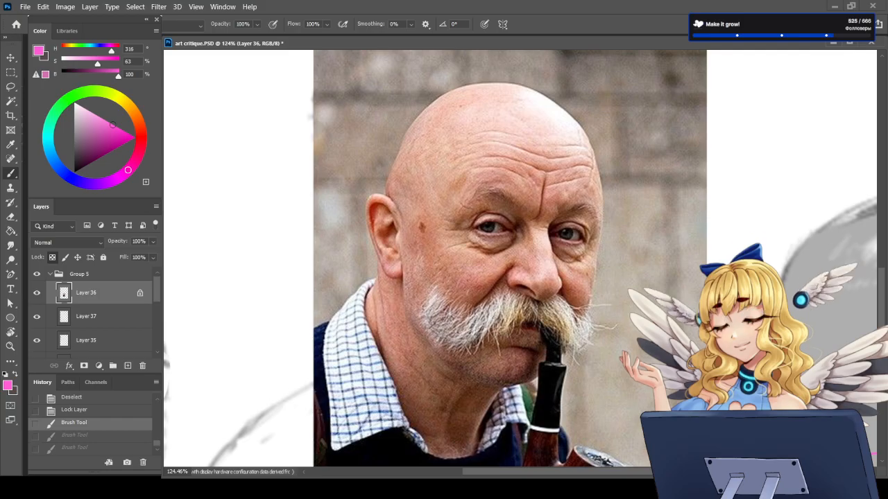
{"action": "scroll", "coordinate": [374, 397], "scroll_direction": "down", "scroll_amount": 13}
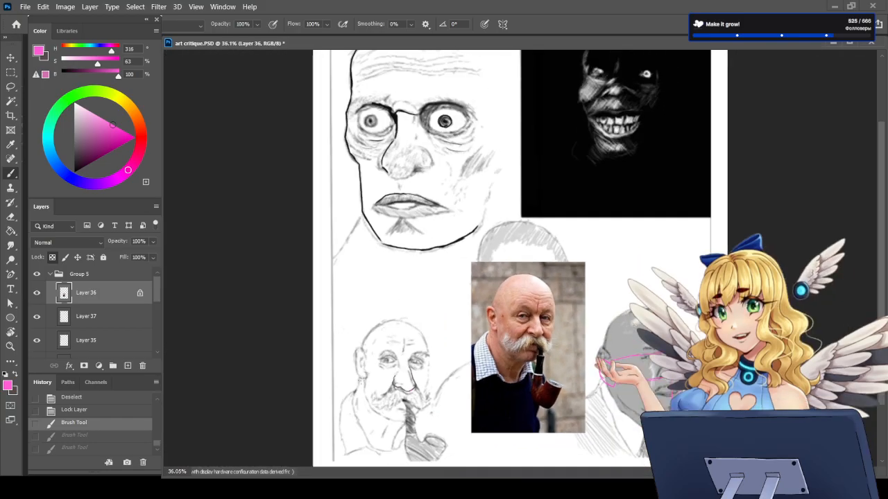
Step: Trace the egg-shaped outline of the man's head in pink over the pipe photo, and undo the strokes
{"action": "scroll", "coordinate": [373, 396], "scroll_direction": "up", "scroll_amount": 4}
{"action": "scroll", "coordinate": [407, 411], "scroll_direction": "up", "scroll_amount": 4}
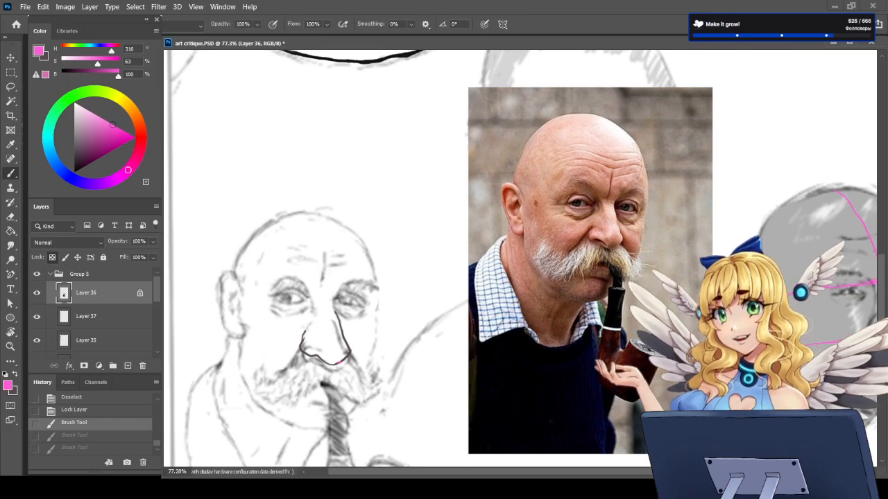
{"action": "mouse_move", "coordinate": [516, 201]}
{"action": "left_mouse_down"}
{"action": "mouse_move", "coordinate": [534, 271]}
{"action": "mouse_move", "coordinate": [600, 294]}
{"action": "mouse_move", "coordinate": [635, 236]}
{"action": "mouse_move", "coordinate": [638, 166]}
{"action": "mouse_move", "coordinate": [519, 202]}
{"action": "left_mouse_up"}
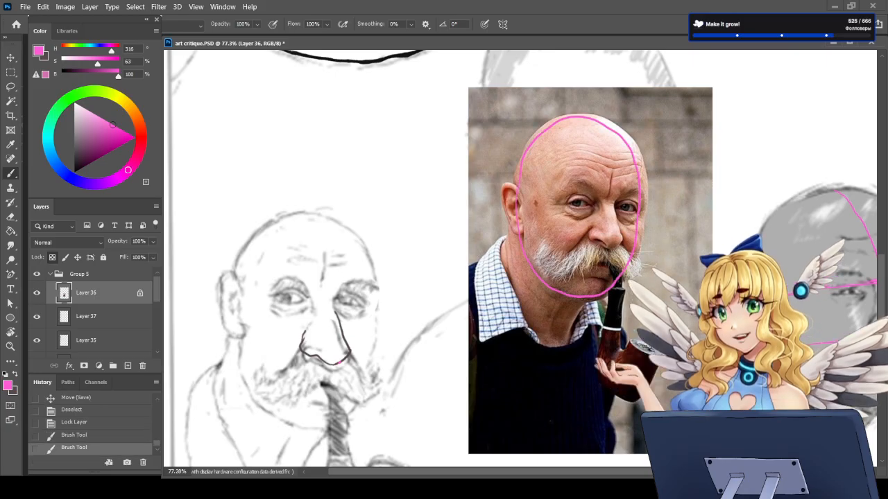
{"action": "key", "text": "ctrl+z"}
{"action": "mouse_move", "coordinate": [553, 120]}
{"action": "left_mouse_down"}
{"action": "mouse_move", "coordinate": [513, 182]}
{"action": "mouse_move", "coordinate": [522, 257]}
{"action": "mouse_move", "coordinate": [555, 293]}
{"action": "mouse_move", "coordinate": [601, 302]}
{"action": "left_mouse_up"}
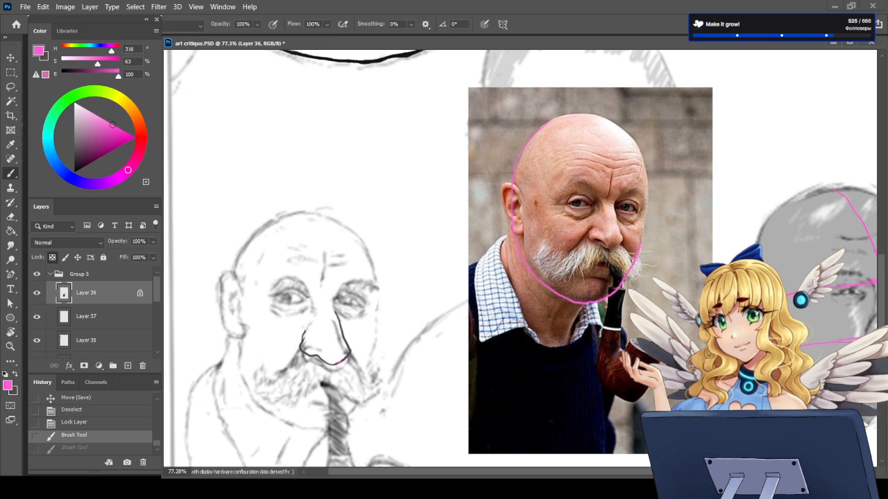
{"action": "mouse_move", "coordinate": [640, 242]}
{"action": "left_mouse_down"}
{"action": "mouse_move", "coordinate": [644, 173]}
{"action": "mouse_move", "coordinate": [595, 115]}
{"action": "left_mouse_up"}
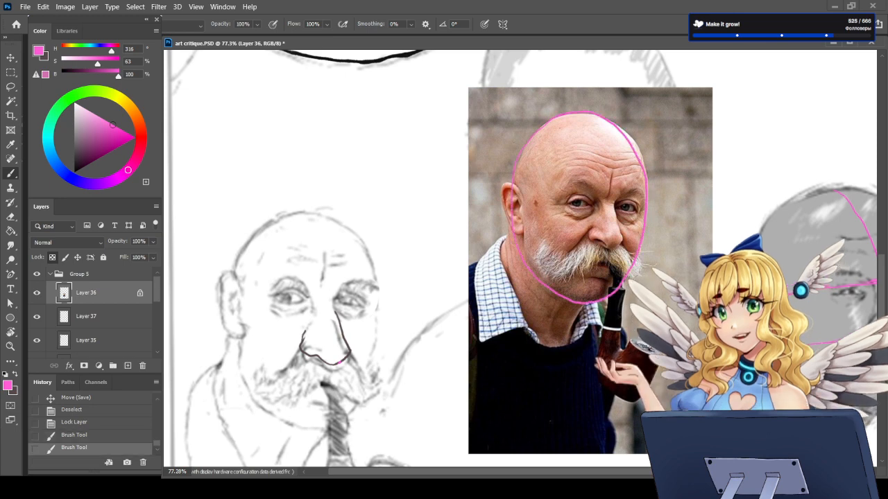
{"action": "key", "text": "ctrl+z"}
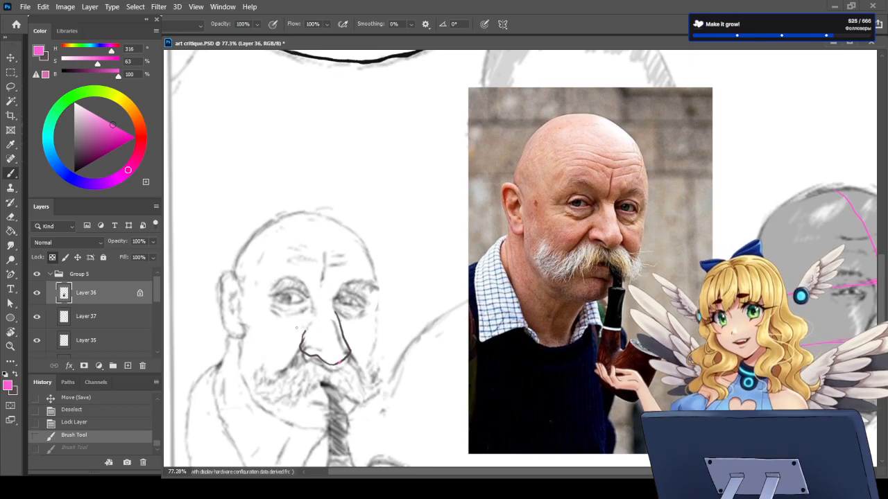
Step: Paint over the remaining pink at the tip of the moustached sketch's nose with the dark grey colour
{"action": "key", "text": "x"}
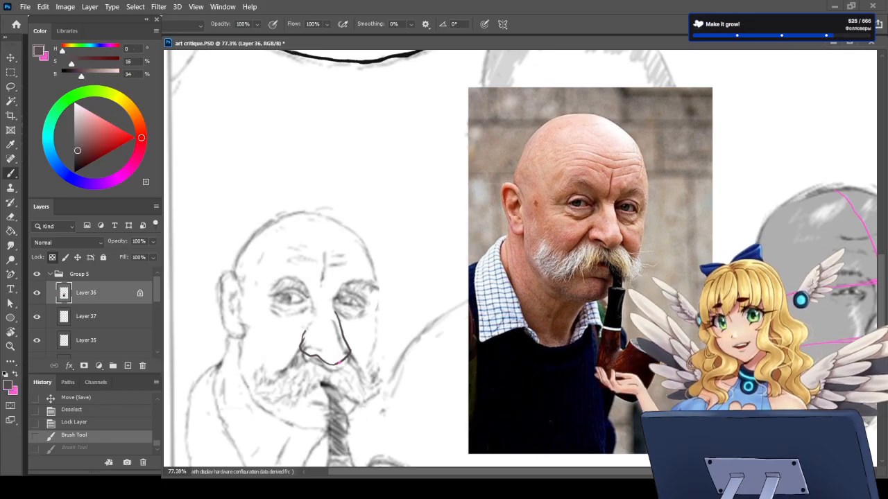
{"action": "left_click_drag", "start_coordinate": [348, 341], "coordinate": [349, 355]}
{"action": "left_click_drag", "start_coordinate": [335, 363], "coordinate": [324, 354]}
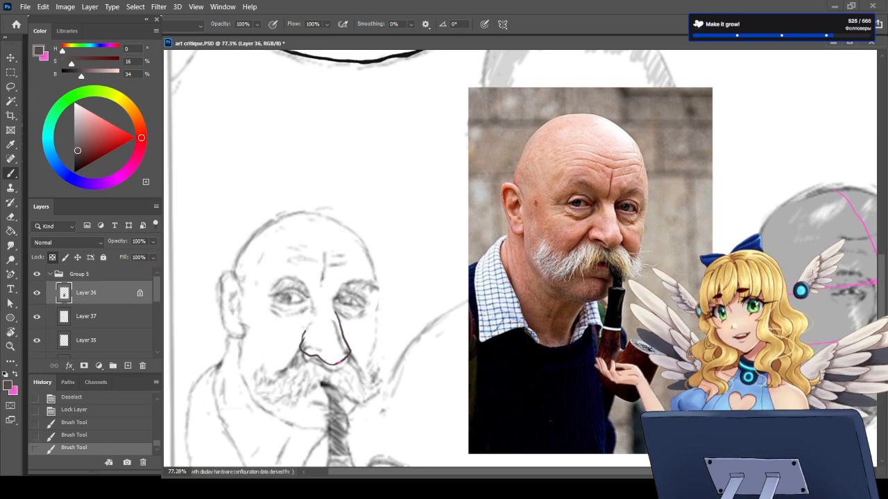
{"action": "scroll", "coordinate": [433, 328], "scroll_direction": "down", "scroll_amount": 5}
{"action": "scroll", "coordinate": [115, 434], "scroll_direction": "up", "scroll_amount": 5}
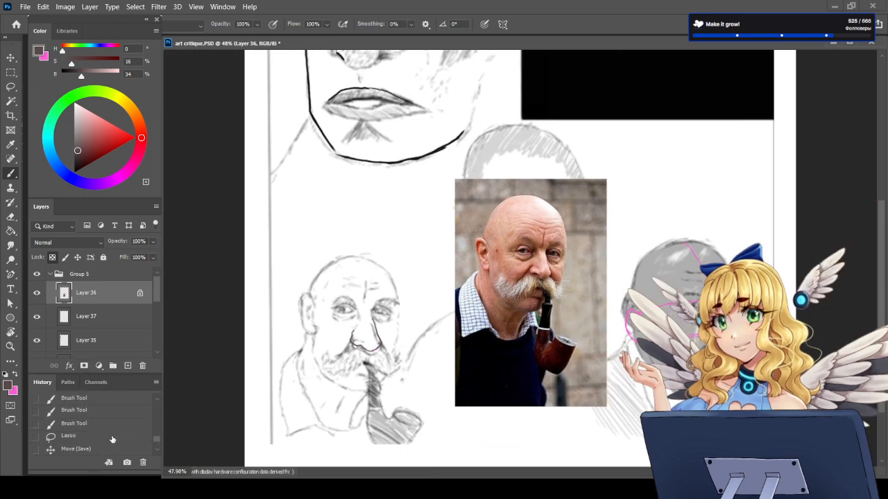
Step: Revert the document history to the New Layer state, discarding the moustached sketch's nose corrections and a stray dab
{"action": "left_click", "coordinate": [75, 424]}
{"action": "scroll", "coordinate": [76, 424], "scroll_direction": "up", "scroll_amount": 1}
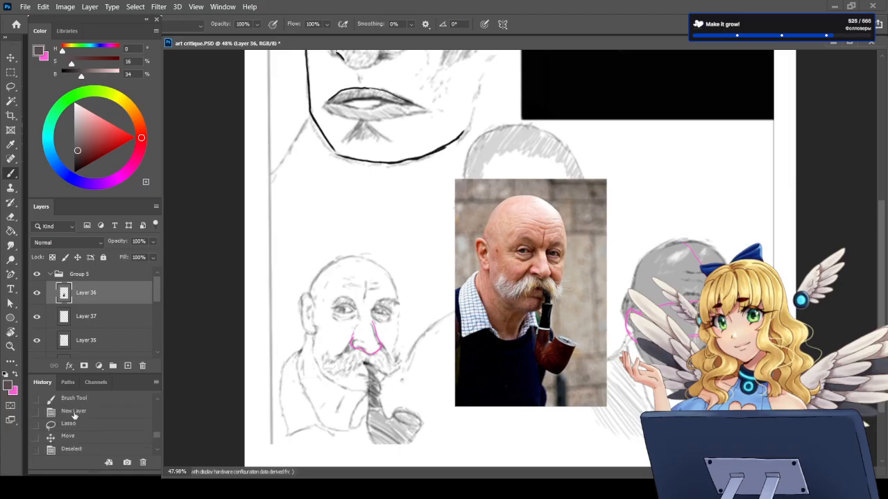
{"action": "left_click", "coordinate": [74, 411]}
{"action": "scroll", "coordinate": [449, 344], "scroll_direction": "up", "scroll_amount": 2}
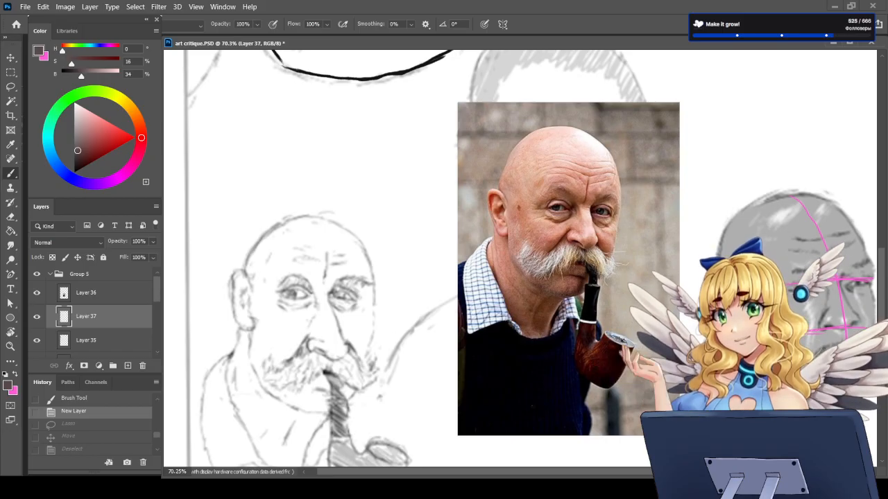
{"action": "left_click", "coordinate": [326, 305]}
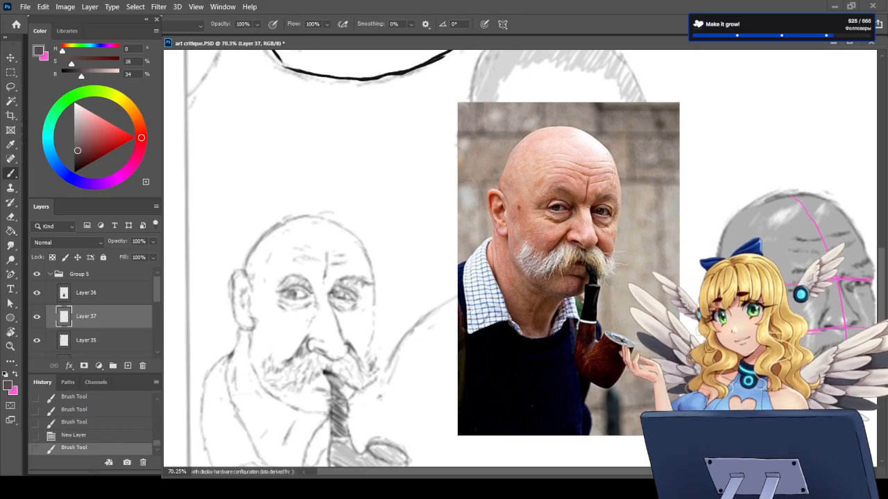
{"action": "left_click", "coordinate": [72, 435]}
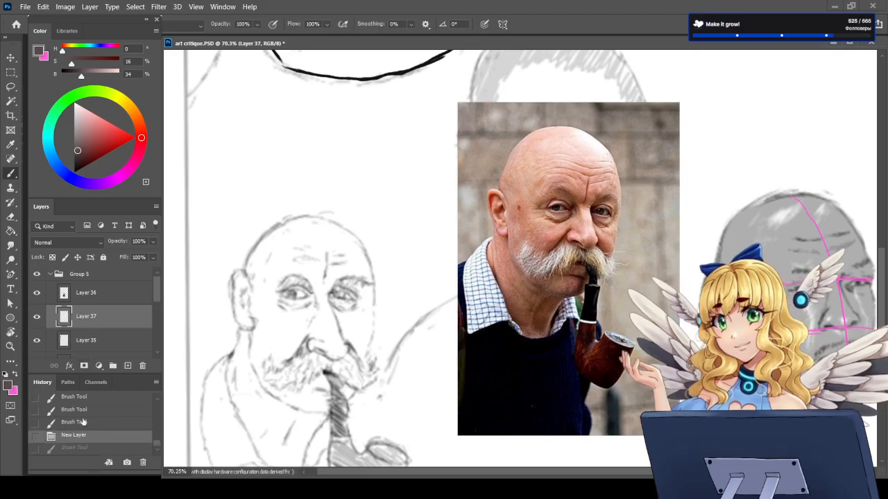
Step: Circle the upper skull in pink on Layer 36 over the pipe photo, and undo the strokes
{"action": "left_click", "coordinate": [90, 295]}
{"action": "key", "text": "x"}
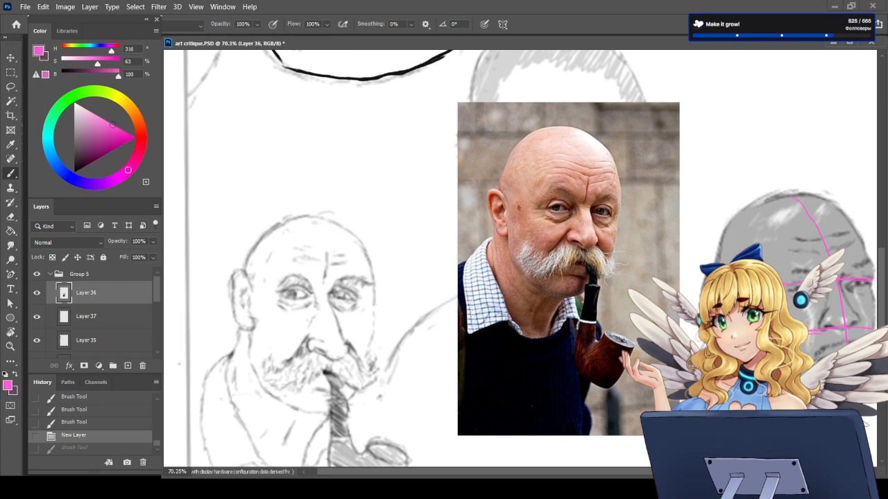
{"action": "mouse_move", "coordinate": [537, 130]}
{"action": "left_mouse_down"}
{"action": "mouse_move", "coordinate": [524, 167]}
{"action": "mouse_move", "coordinate": [602, 195]}
{"action": "mouse_move", "coordinate": [595, 139]}
{"action": "mouse_move", "coordinate": [572, 127]}
{"action": "left_mouse_up"}
{"action": "mouse_move", "coordinate": [284, 221]}
{"action": "left_mouse_down"}
{"action": "mouse_move", "coordinate": [343, 279]}
{"action": "mouse_move", "coordinate": [284, 222]}
{"action": "left_mouse_up"}
{"action": "key", "text": "ctrl+z"}
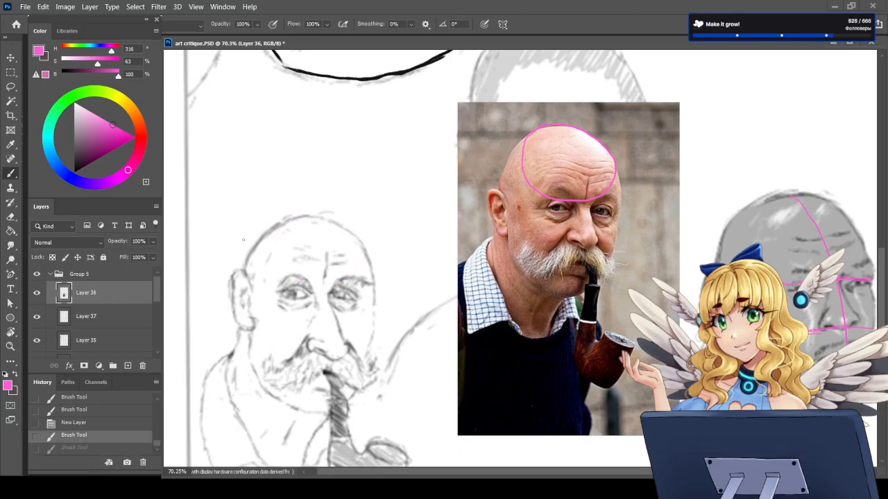
{"action": "key", "text": "ctrl+z"}
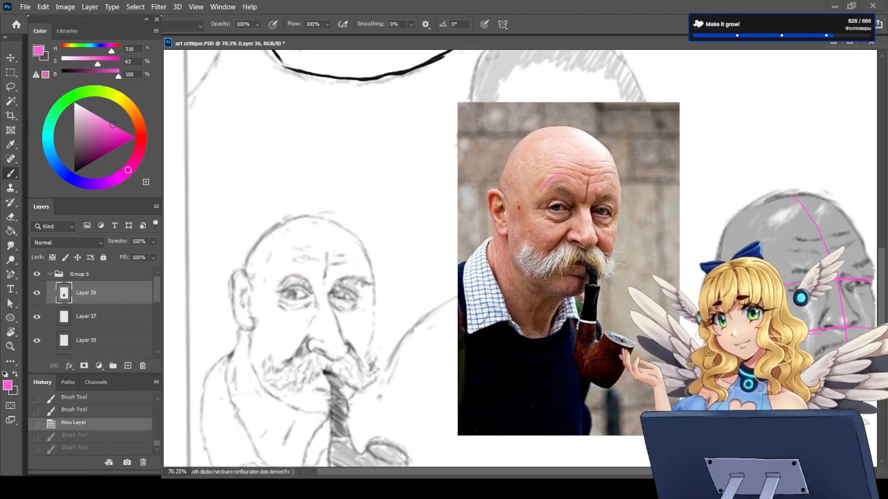
Step: Draw pink ovals around the facial features on the pipe photo and the moustached sketch, and revert both
{"action": "mouse_move", "coordinate": [555, 175]}
{"action": "left_mouse_down"}
{"action": "mouse_move", "coordinate": [544, 277]}
{"action": "mouse_move", "coordinate": [592, 287]}
{"action": "mouse_move", "coordinate": [616, 231]}
{"action": "mouse_move", "coordinate": [562, 174]}
{"action": "left_mouse_up"}
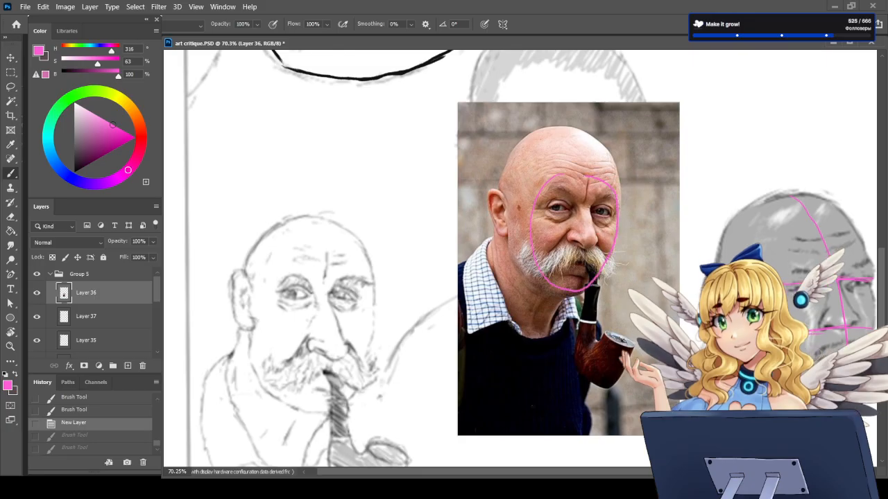
{"action": "mouse_move", "coordinate": [366, 286]}
{"action": "left_mouse_down"}
{"action": "mouse_move", "coordinate": [307, 298]}
{"action": "mouse_move", "coordinate": [291, 379]}
{"action": "mouse_move", "coordinate": [351, 388]}
{"action": "mouse_move", "coordinate": [362, 291]}
{"action": "mouse_move", "coordinate": [288, 317]}
{"action": "mouse_move", "coordinate": [285, 379]}
{"action": "left_mouse_up"}
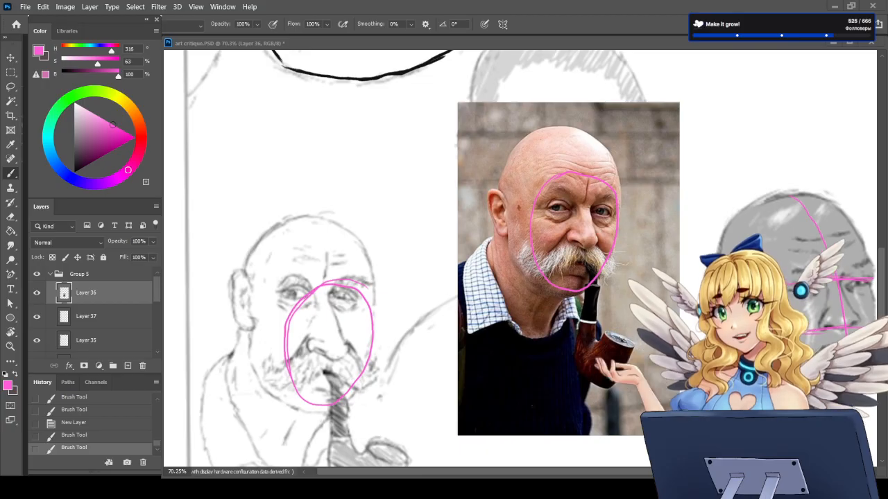
{"action": "left_click", "coordinate": [75, 424]}
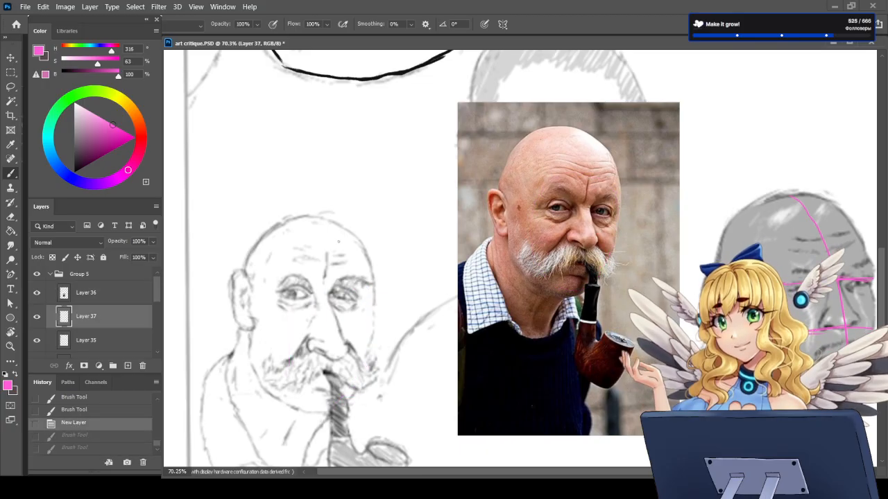
Step: Delete Layer 36 with the pipe reference photo
{"action": "scroll", "coordinate": [448, 238], "scroll_direction": "down", "scroll_amount": 2}
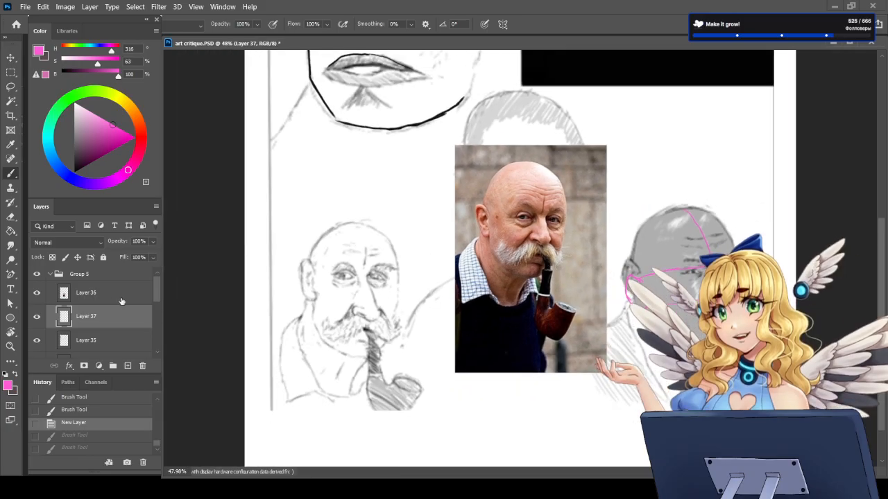
{"action": "left_click", "coordinate": [116, 294]}
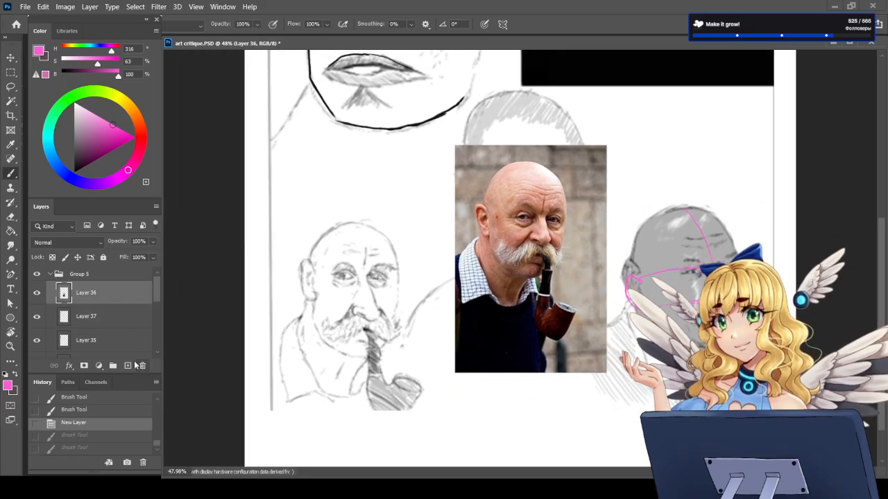
{"action": "key", "text": "Delete"}
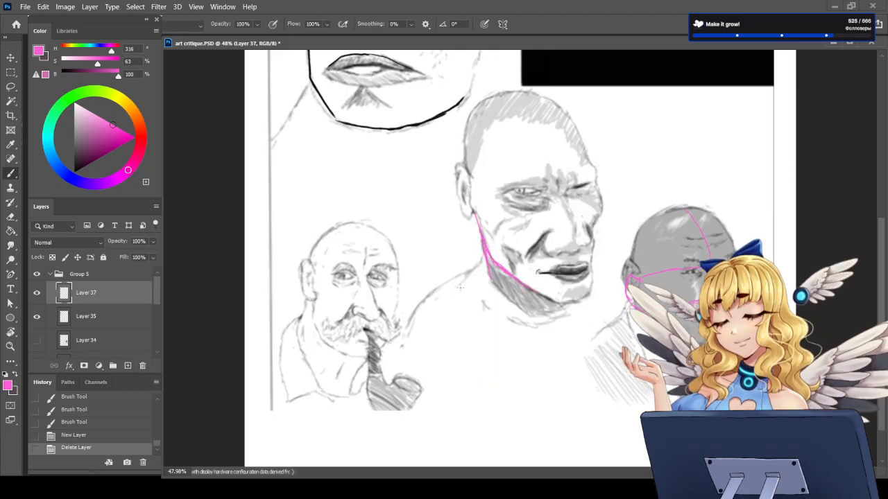
{"action": "scroll", "coordinate": [520, 343], "scroll_direction": "down", "scroll_amount": 3}
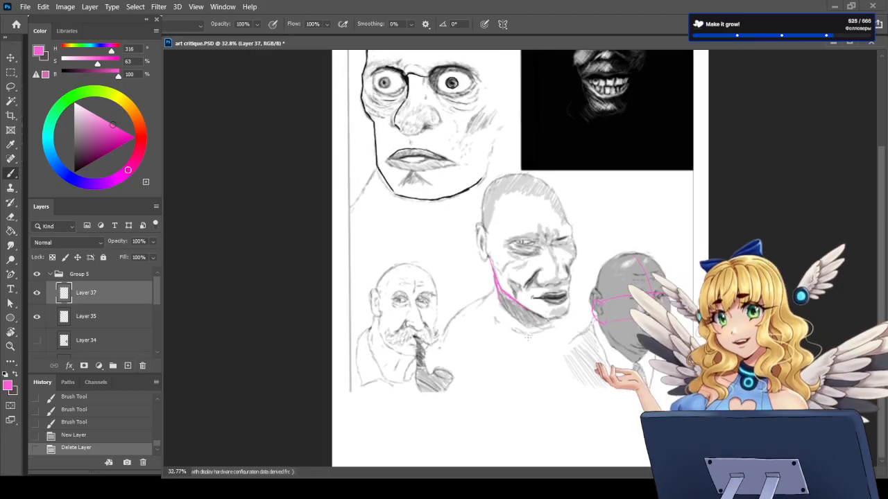
Step: Paste the dark grinning-face photo into Layer 37, enlarge it and place it beside the black grinning sketch
{"action": "scroll", "coordinate": [682, 153], "scroll_direction": "up", "scroll_amount": 3}
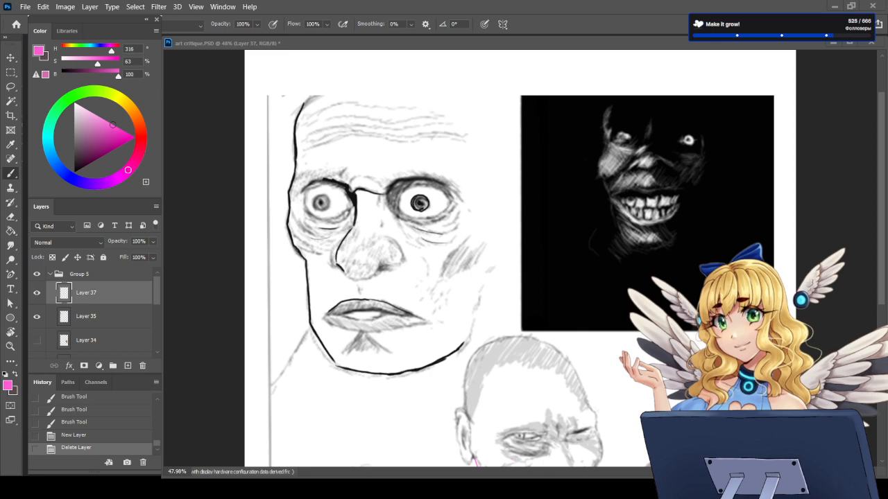
{"action": "left_click", "coordinate": [110, 296]}
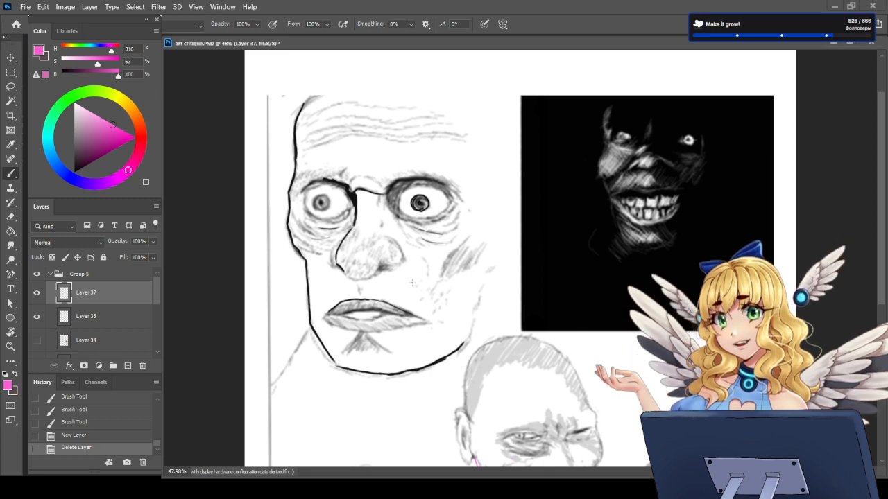
{"action": "key", "text": "ctrl+v"}
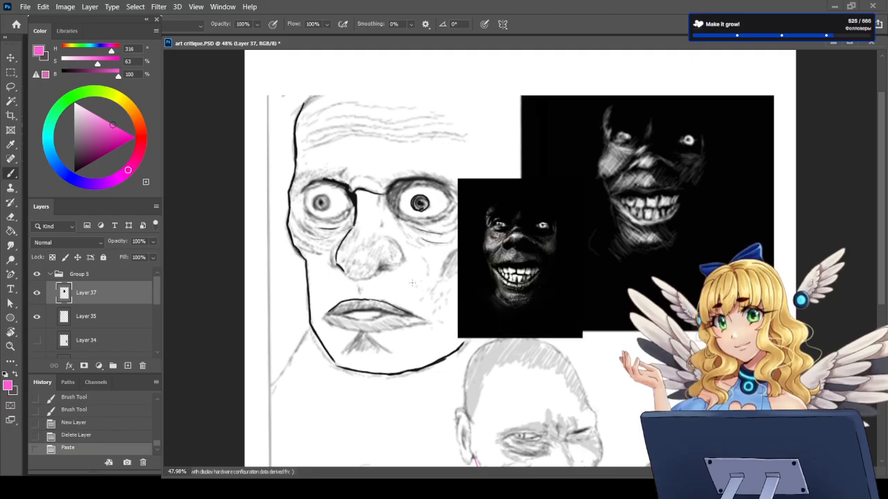
{"action": "key", "text": "ctrl+t"}
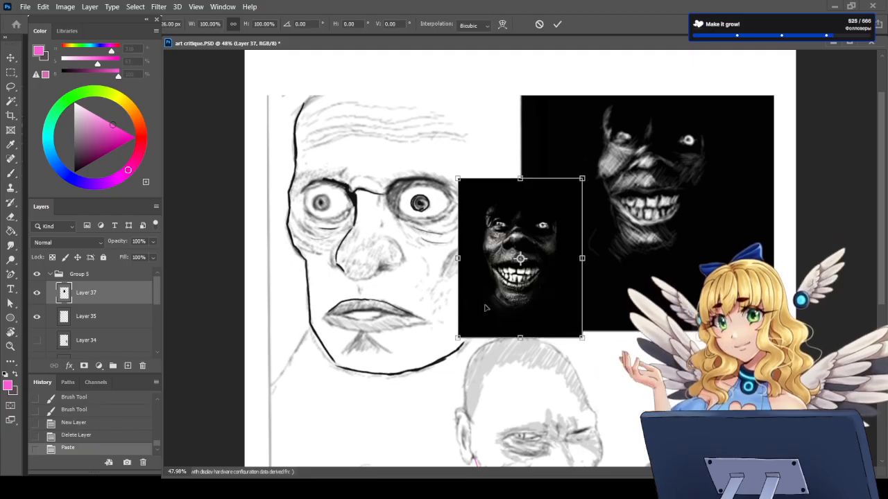
{"action": "mouse_move", "coordinate": [527, 303]}
{"action": "left_mouse_down"}
{"action": "mouse_move", "coordinate": [386, 247]}
{"action": "mouse_move", "coordinate": [350, 220]}
{"action": "left_mouse_up"}
{"action": "left_click_drag", "start_coordinate": [393, 249], "coordinate": [483, 369]}
{"action": "left_click_drag", "start_coordinate": [390, 319], "coordinate": [409, 311]}
{"action": "key", "text": "Return"}
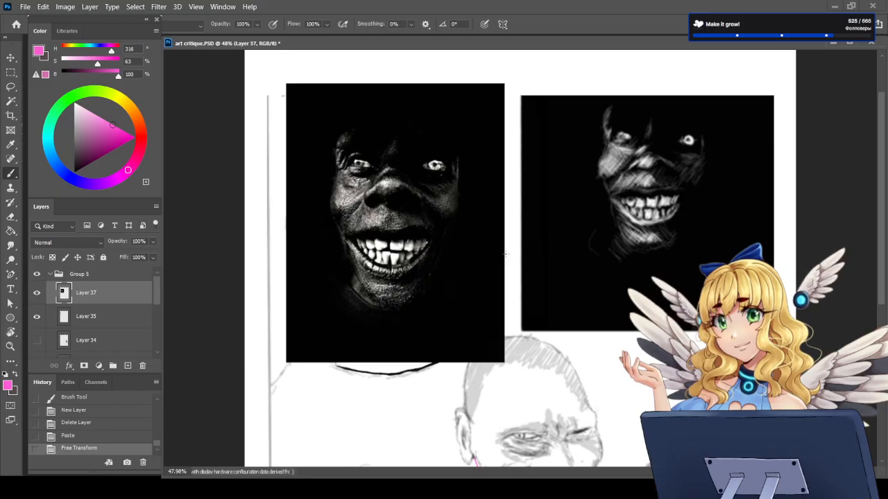
Step: Add a new layer above the grinning-face reference photo in Layer 37
{"action": "left_click", "coordinate": [14, 376]}
{"action": "left_click", "coordinate": [14, 375]}
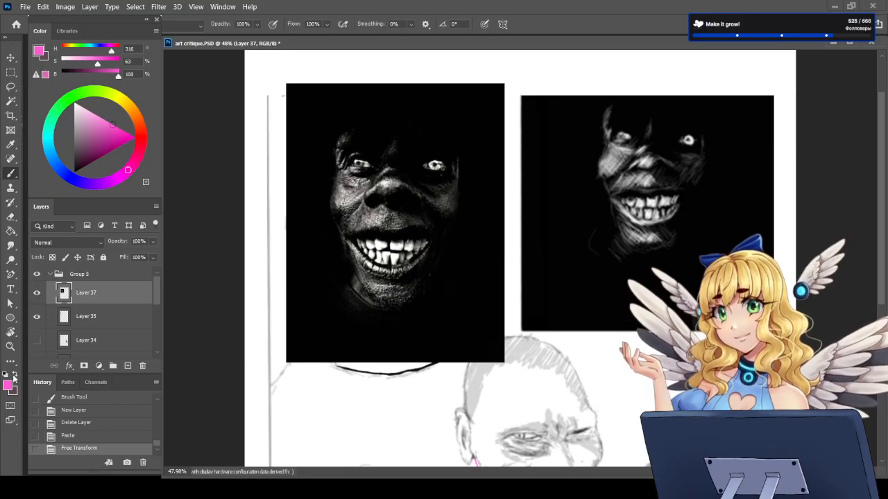
{"action": "scroll", "coordinate": [520, 245], "scroll_direction": "down", "scroll_amount": 2}
{"action": "scroll", "coordinate": [733, 141], "scroll_direction": "up", "scroll_amount": 2}
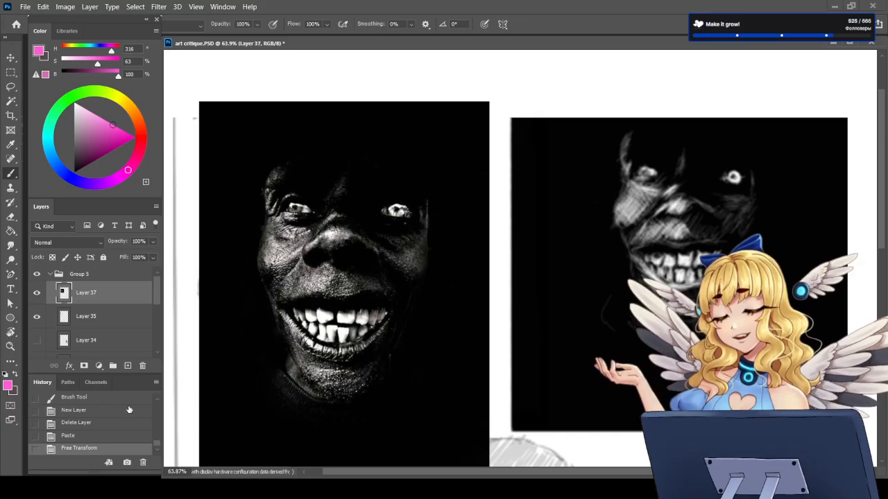
{"action": "left_click", "coordinate": [127, 365]}
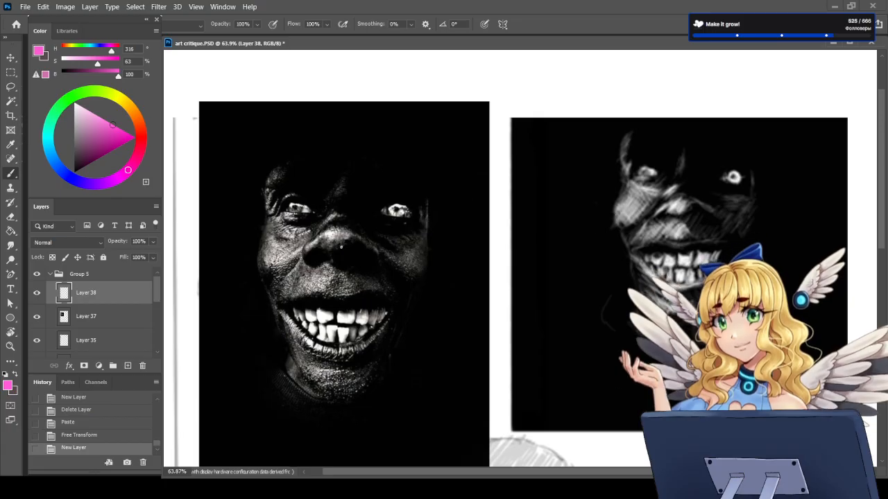
Step: Paint a pink head shape with angled strokes beneath it in the blank area below the reference photo, and undo all the strokes
{"action": "scroll", "coordinate": [539, 180], "scroll_direction": "down", "scroll_amount": 8}
{"action": "scroll", "coordinate": [518, 304], "scroll_direction": "up", "scroll_amount": 8}
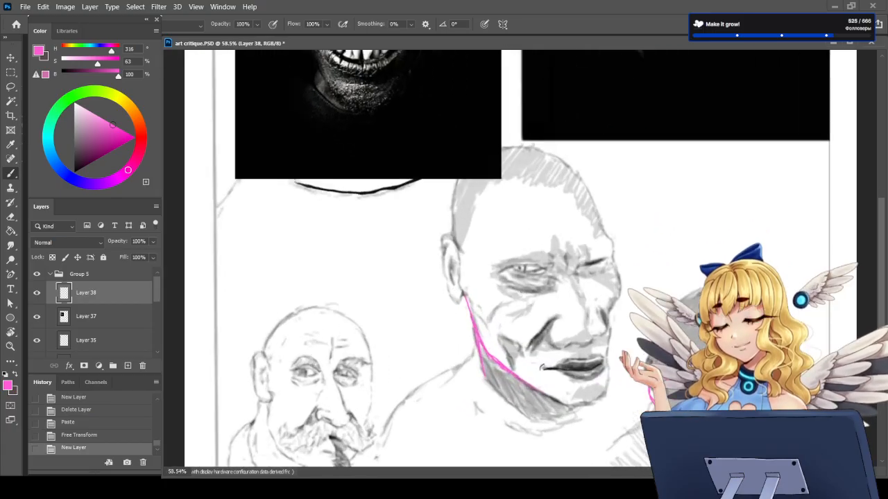
{"action": "scroll", "coordinate": [430, 300], "scroll_direction": "down", "scroll_amount": 5}
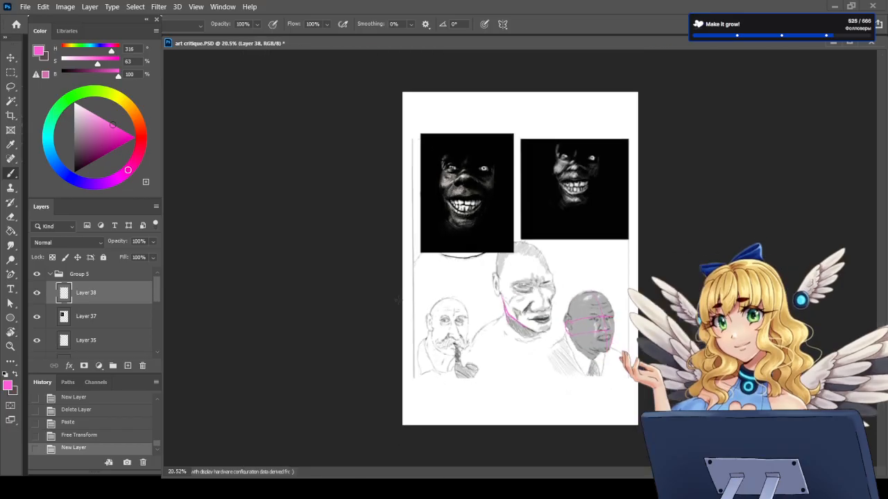
{"action": "scroll", "coordinate": [527, 169], "scroll_direction": "up", "scroll_amount": 3}
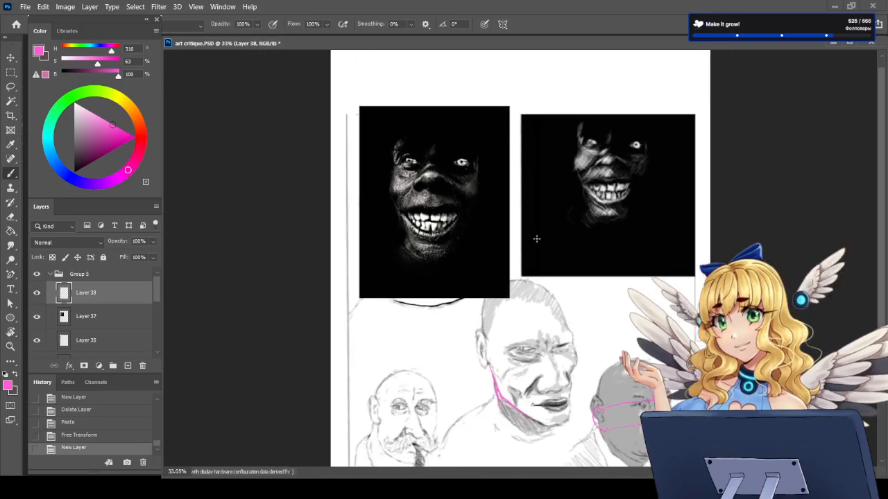
{"action": "scroll", "coordinate": [433, 348], "scroll_direction": "up", "scroll_amount": 2}
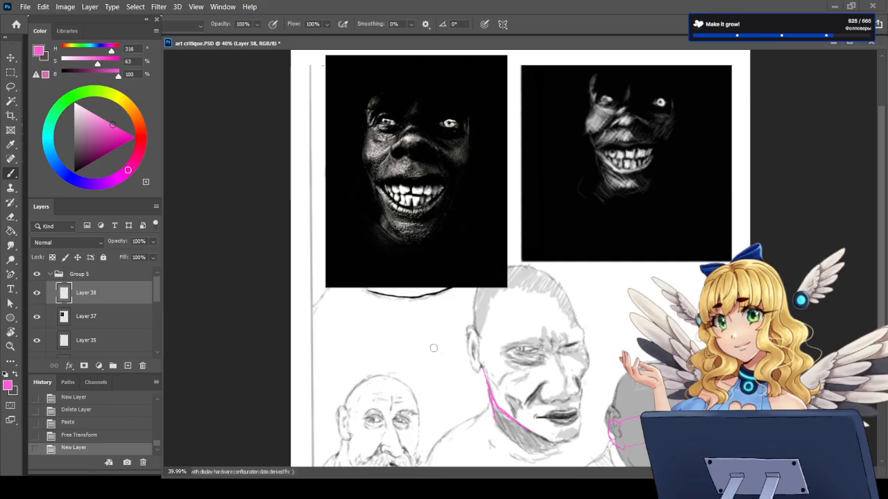
{"action": "mouse_move", "coordinate": [365, 311]}
{"action": "left_mouse_down"}
{"action": "mouse_move", "coordinate": [360, 331]}
{"action": "mouse_move", "coordinate": [366, 319]}
{"action": "mouse_move", "coordinate": [375, 340]}
{"action": "mouse_move", "coordinate": [378, 326]}
{"action": "mouse_move", "coordinate": [371, 348]}
{"action": "mouse_move", "coordinate": [381, 331]}
{"action": "mouse_move", "coordinate": [360, 318]}
{"action": "mouse_move", "coordinate": [364, 344]}
{"action": "mouse_move", "coordinate": [379, 312]}
{"action": "mouse_move", "coordinate": [362, 354]}
{"action": "mouse_move", "coordinate": [338, 353]}
{"action": "mouse_move", "coordinate": [385, 355]}
{"action": "mouse_move", "coordinate": [379, 369]}
{"action": "left_mouse_up"}
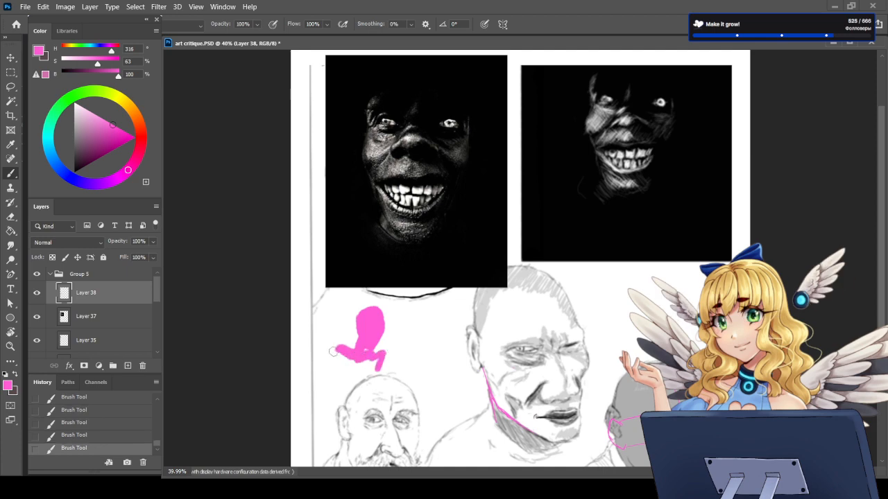
{"action": "left_click_drag", "start_coordinate": [333, 352], "coordinate": [349, 379]}
{"action": "key", "text": "ctrl+z"}
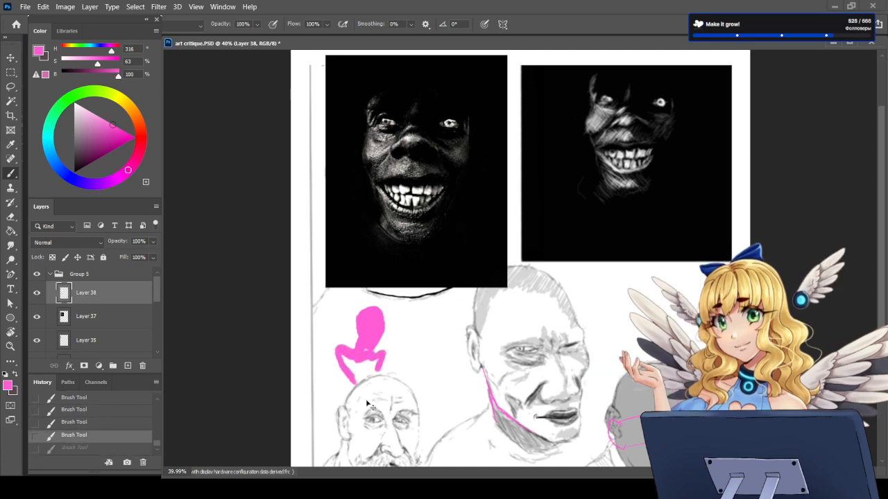
{"action": "key", "text": "ctrl+z"}
{"action": "key", "text": "ctrl+z"}
{"action": "key", "text": "ctrl+z"}
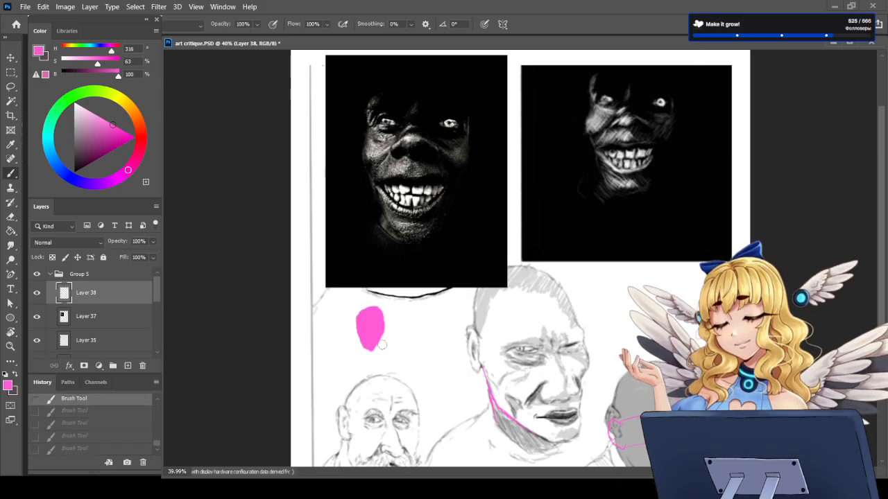
{"action": "key", "text": "ctrl+z"}
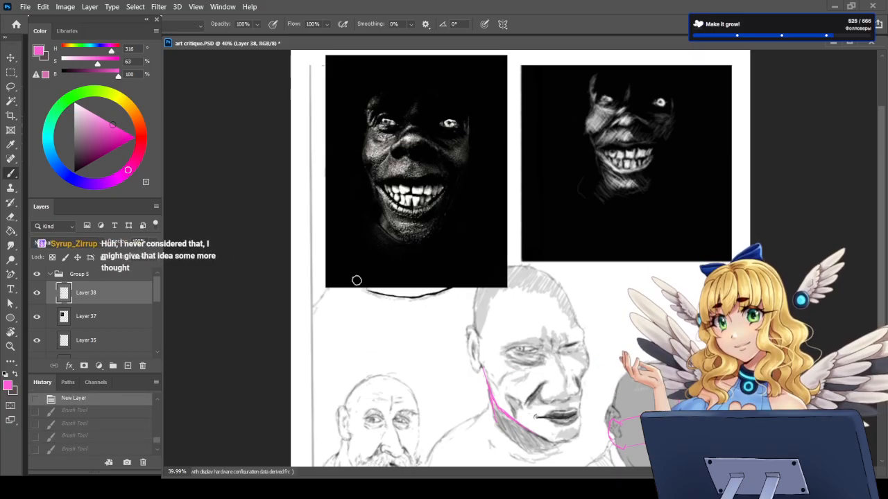
Step: Compare the black grinning sketch with its reference photo, examining the eyes, nose, teeth and overall face proportions
{"action": "scroll", "coordinate": [357, 280], "scroll_direction": "down", "scroll_amount": 2}
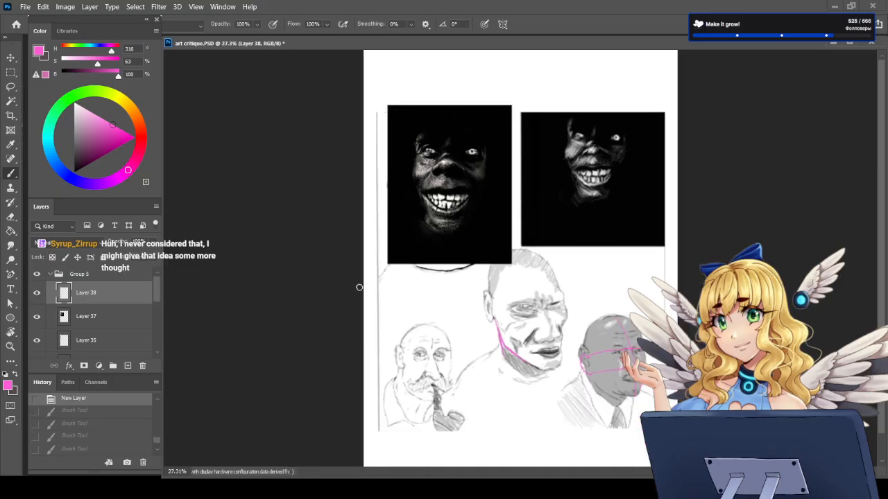
{"action": "scroll", "coordinate": [566, 72], "scroll_direction": "up", "scroll_amount": 2}
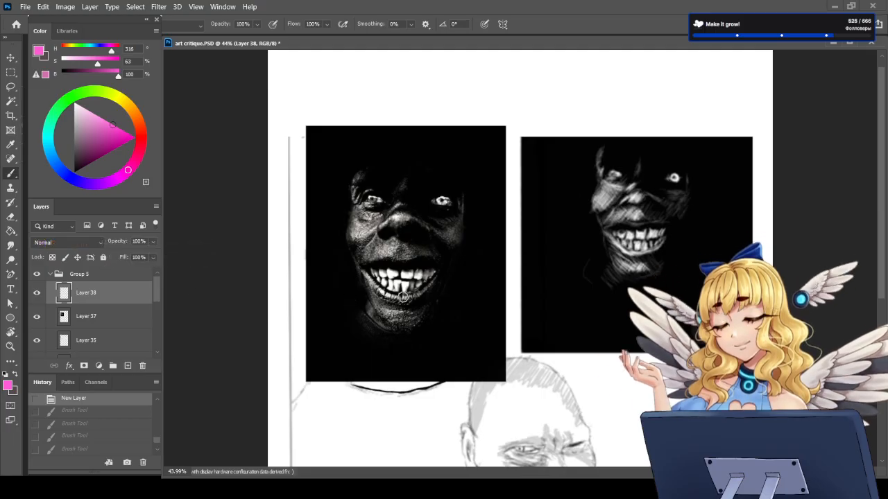
{"action": "scroll", "coordinate": [530, 277], "scroll_direction": "down", "scroll_amount": 3}
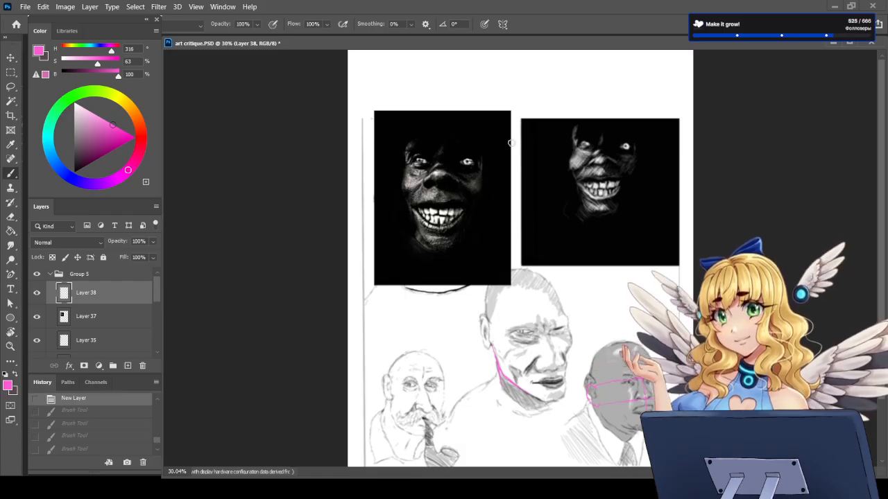
{"action": "scroll", "coordinate": [614, 199], "scroll_direction": "up", "scroll_amount": 3}
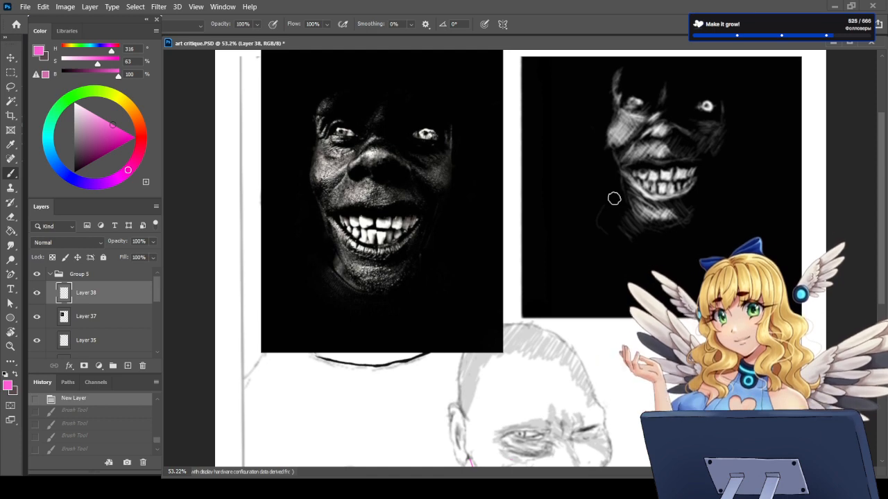
{"action": "scroll", "coordinate": [642, 262], "scroll_direction": "down", "scroll_amount": 2}
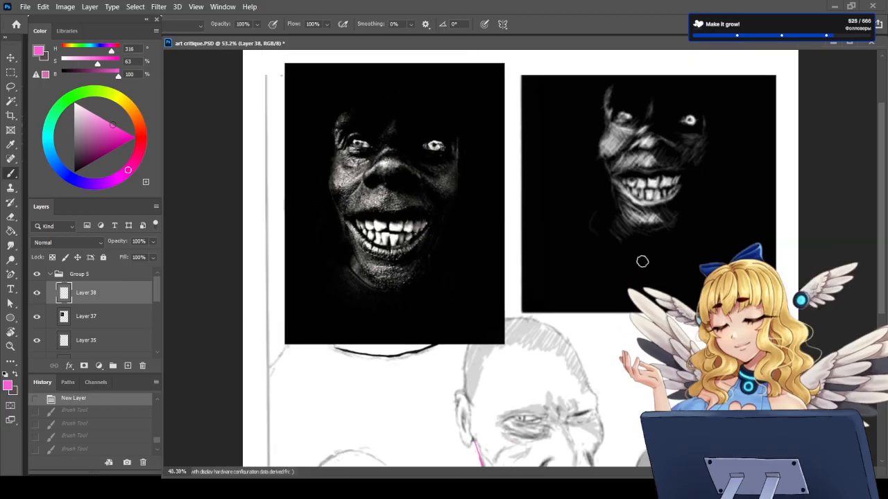
{"action": "scroll", "coordinate": [619, 105], "scroll_direction": "up", "scroll_amount": 3}
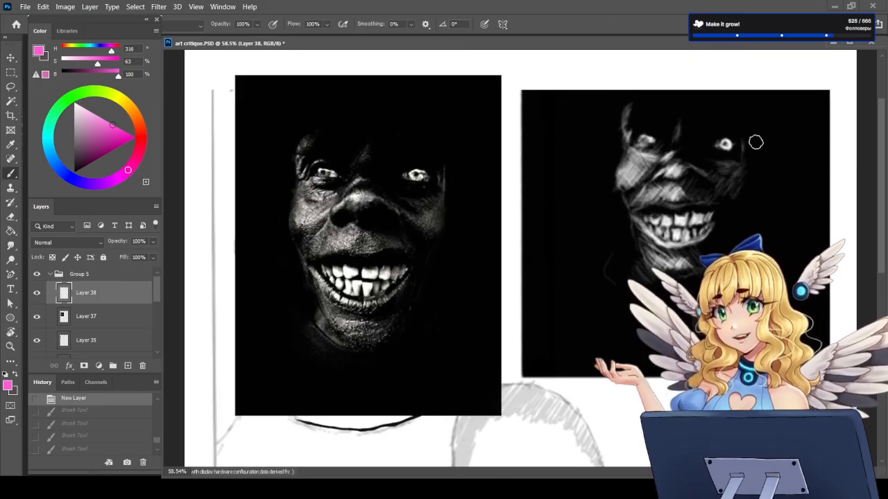
{"action": "scroll", "coordinate": [755, 173], "scroll_direction": "up", "scroll_amount": 2}
{"action": "scroll", "coordinate": [680, 154], "scroll_direction": "up", "scroll_amount": 2}
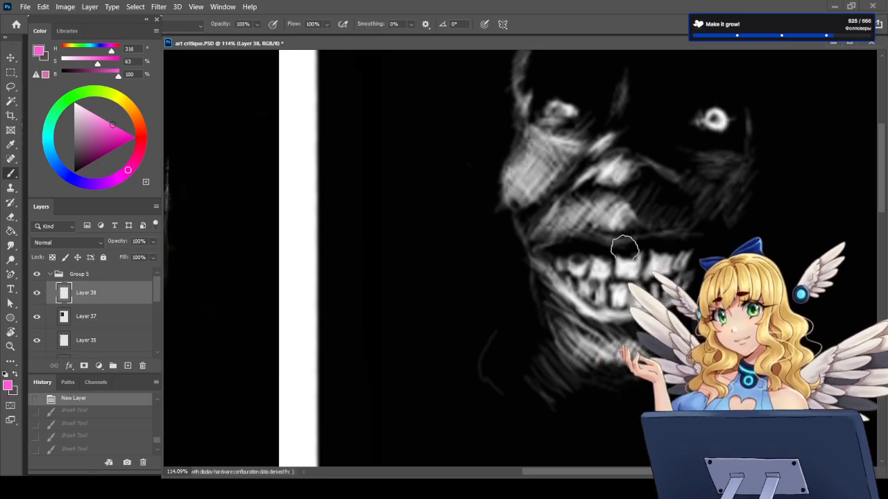
{"action": "scroll", "coordinate": [604, 252], "scroll_direction": "down", "scroll_amount": 1}
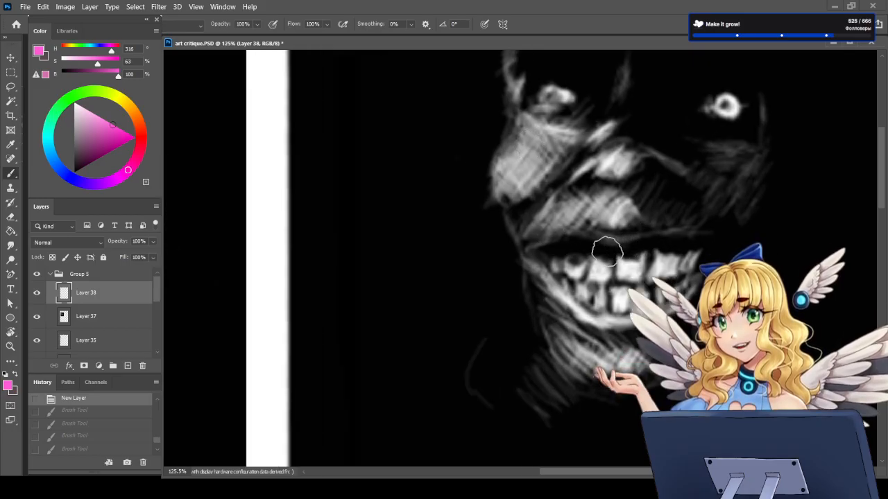
{"action": "scroll", "coordinate": [592, 256], "scroll_direction": "down", "scroll_amount": 1}
{"action": "scroll", "coordinate": [591, 256], "scroll_direction": "down", "scroll_amount": 4}
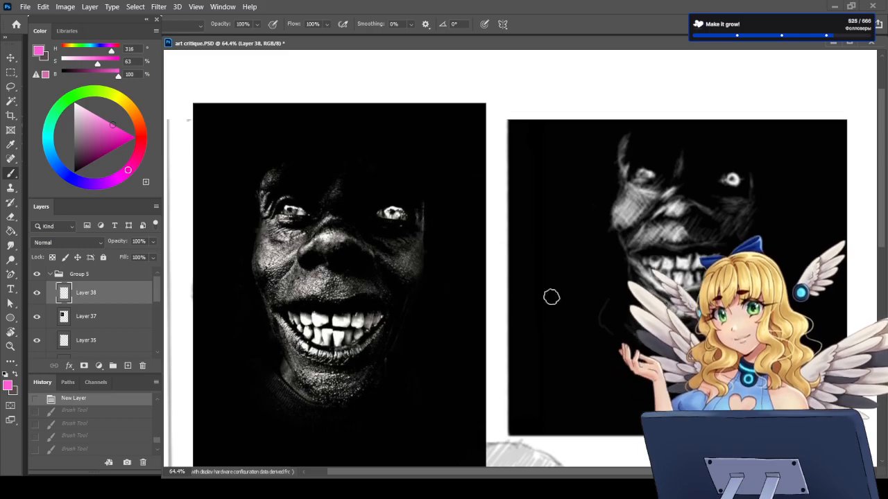
{"action": "scroll", "coordinate": [551, 297], "scroll_direction": "down", "scroll_amount": 1}
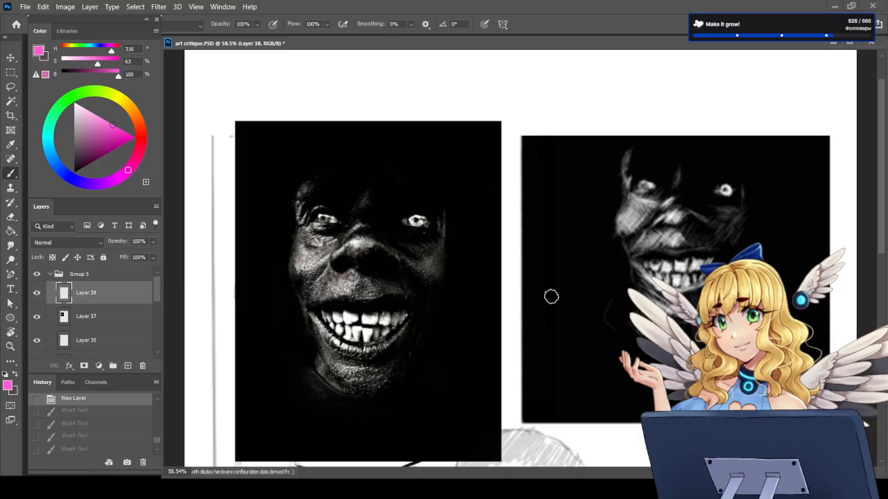
Step: Delete the empty Layer 38 and Layer 37 with the grinning-face reference photo
{"action": "scroll", "coordinate": [551, 297], "scroll_direction": "down", "scroll_amount": 5}
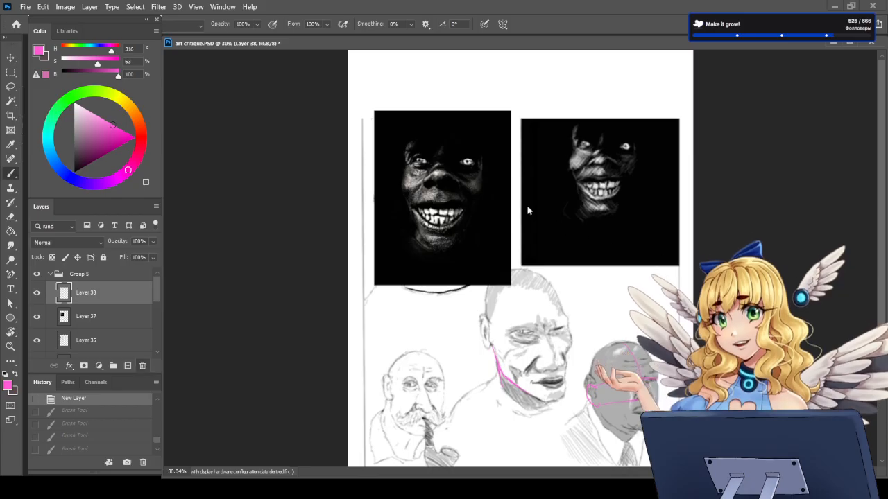
{"action": "key", "text": "Delete"}
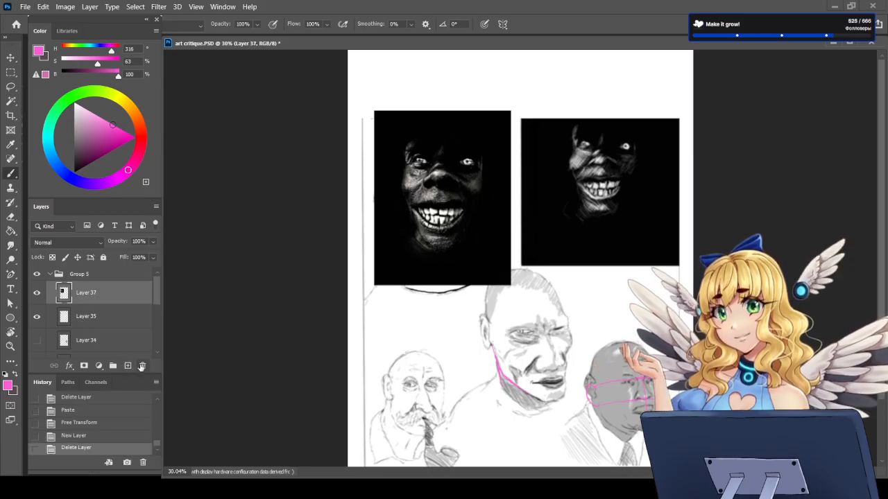
{"action": "key", "text": "Delete"}
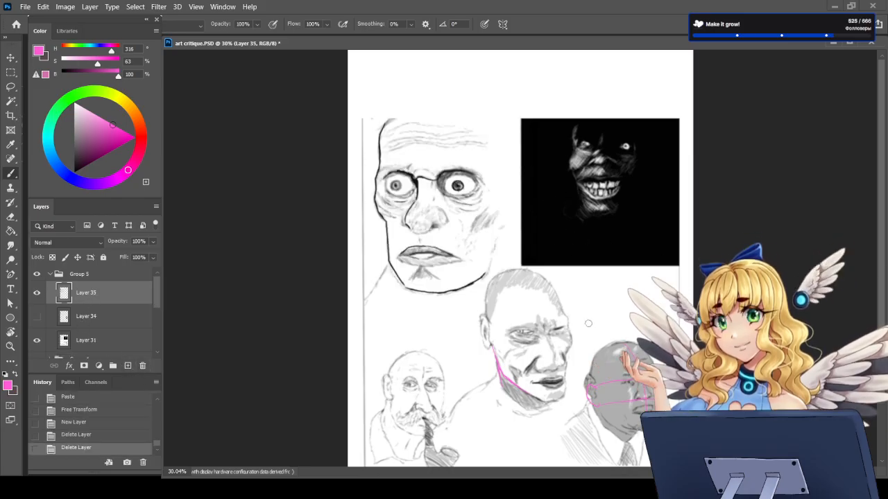
Step: Review the whole corrected sheet, the black grinning sketch up close and the hidden reference photo in Layer 34
{"action": "scroll", "coordinate": [588, 324], "scroll_direction": "down", "scroll_amount": 2}
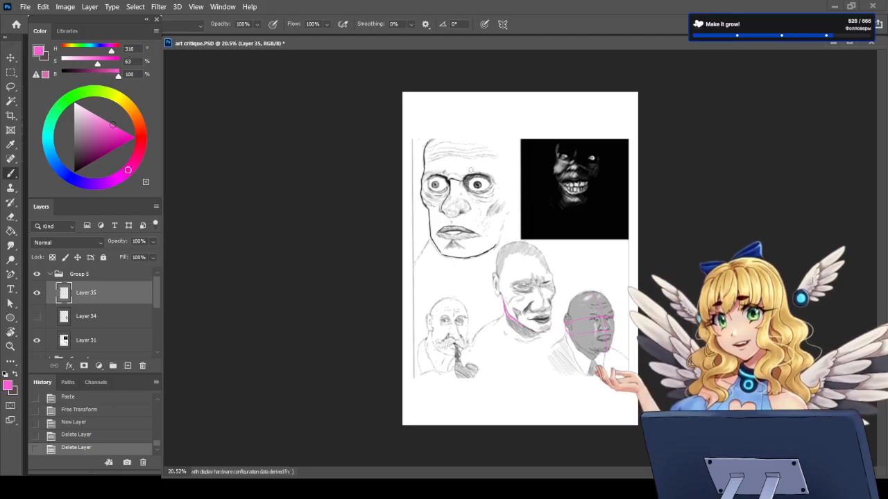
{"action": "key", "text": "ctrl+plus"}
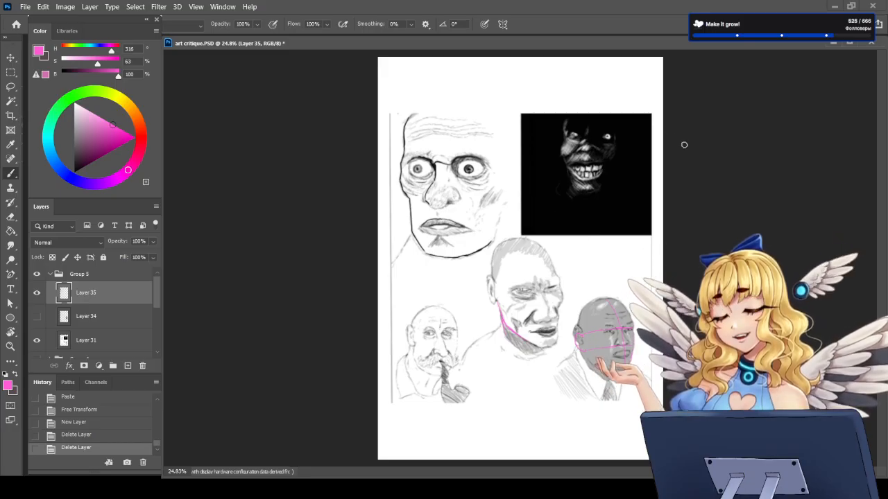
{"action": "key", "text": "ctrl+plus"}
{"action": "scroll", "coordinate": [721, 160], "scroll_direction": "up", "scroll_amount": 5}
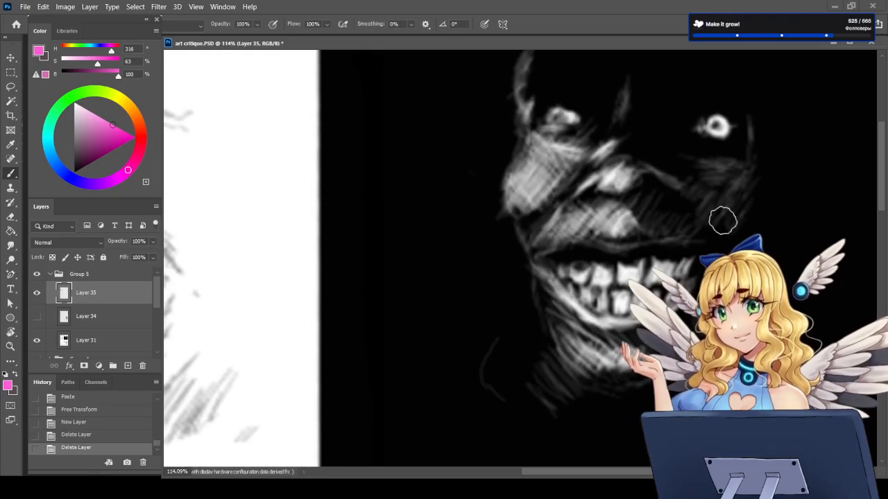
{"action": "scroll", "coordinate": [634, 243], "scroll_direction": "down", "scroll_amount": 4}
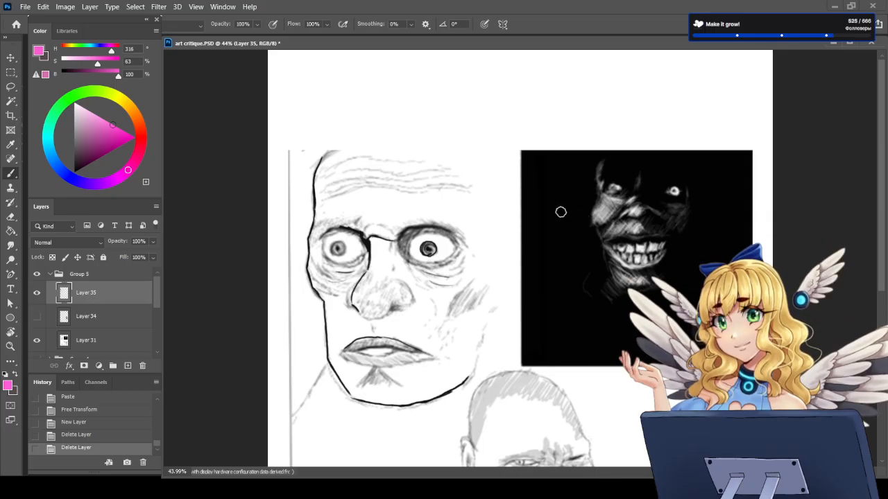
{"action": "key", "text": "ctrl+minus"}
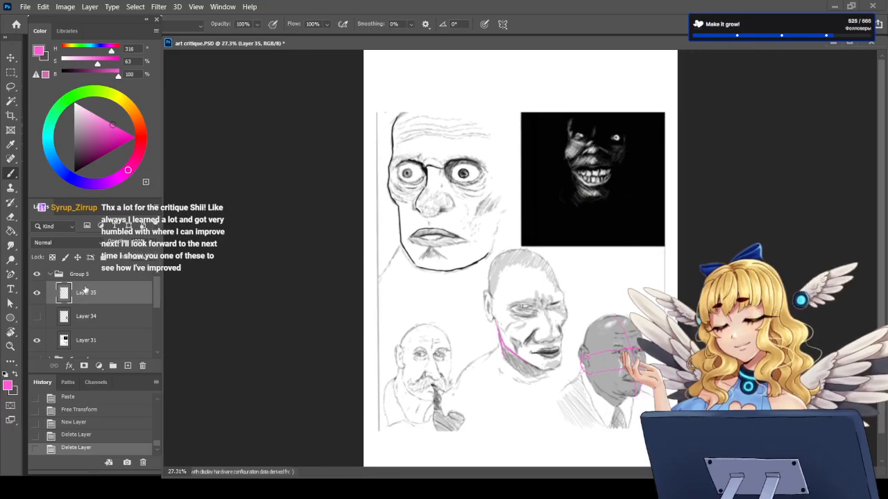
{"action": "left_click", "coordinate": [38, 317]}
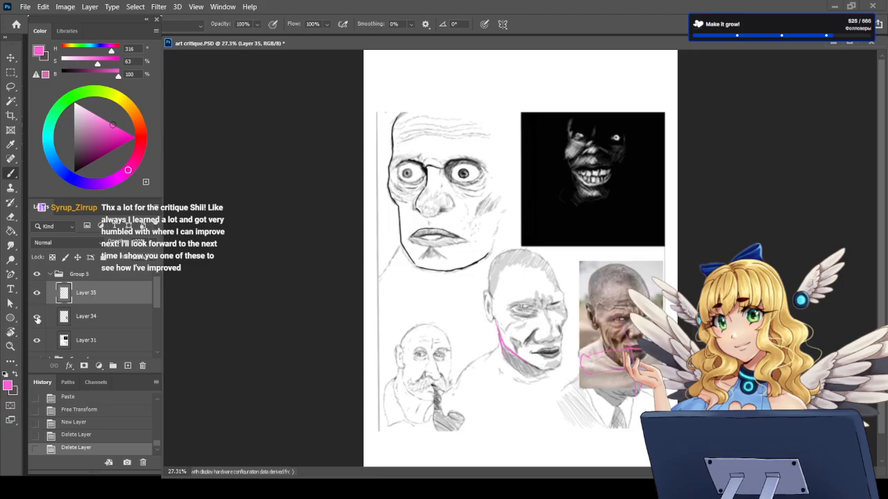
{"action": "left_click", "coordinate": [37, 317]}
Step: Collapse and hide Group 5, and create a new group above it containing an empty layer
{"action": "left_click", "coordinate": [73, 275]}
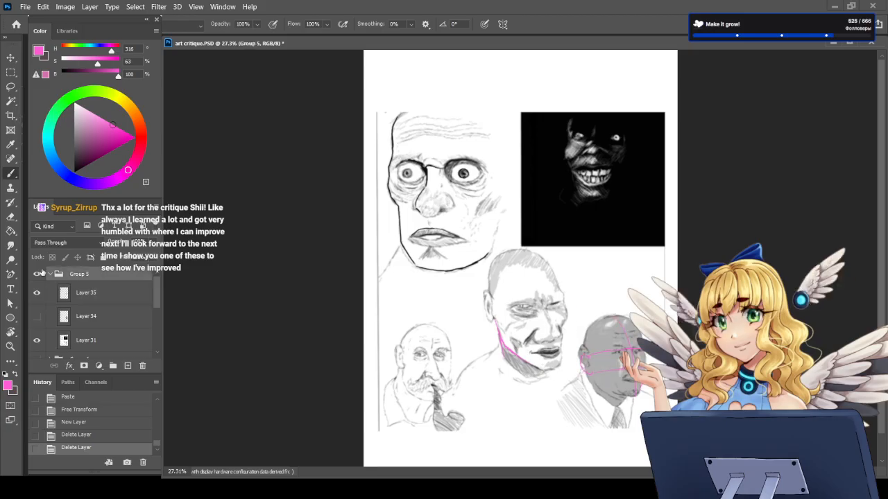
{"action": "left_click", "coordinate": [50, 276]}
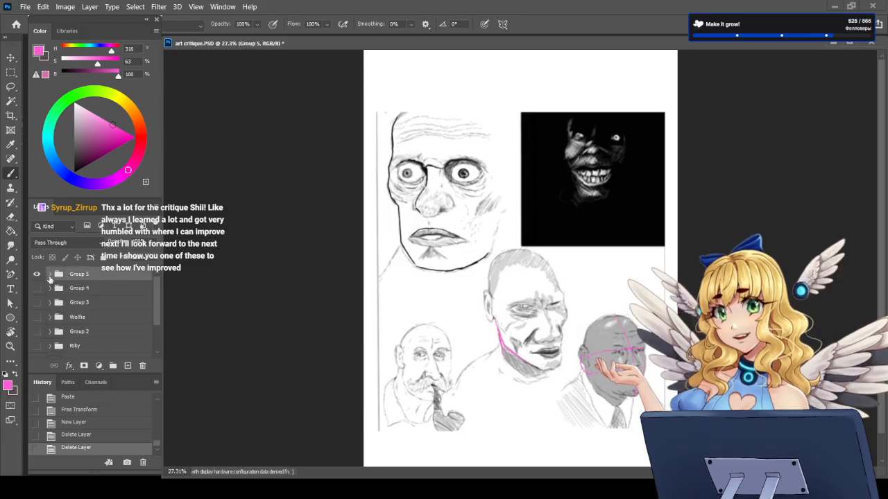
{"action": "left_click", "coordinate": [37, 275]}
{"action": "left_click", "coordinate": [112, 366]}
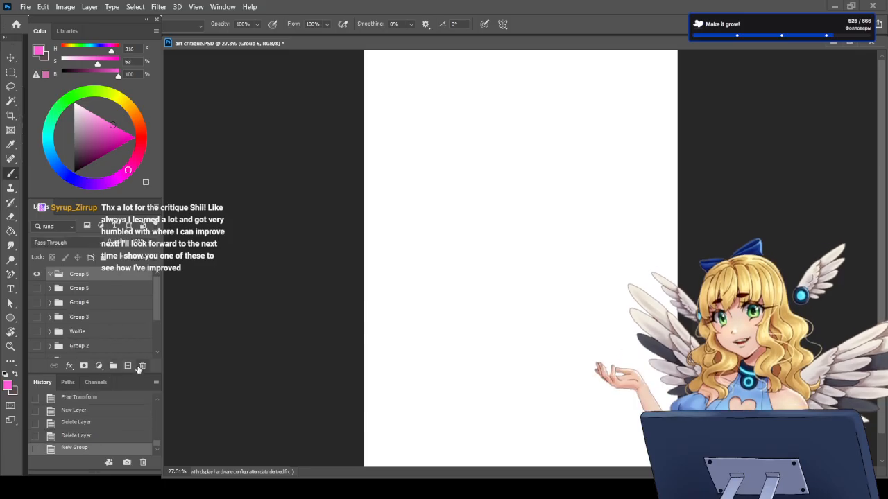
{"action": "left_click", "coordinate": [127, 366]}
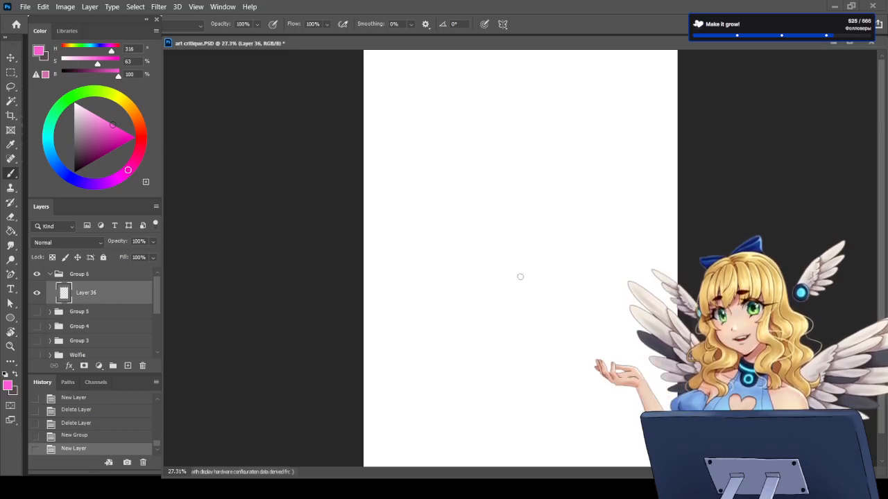
Step: Paste the pencil figure sketch on lined paper into Layer 36 and enlarge it to about 664% so it fills most of the page
{"action": "key", "text": "ctrl+v"}
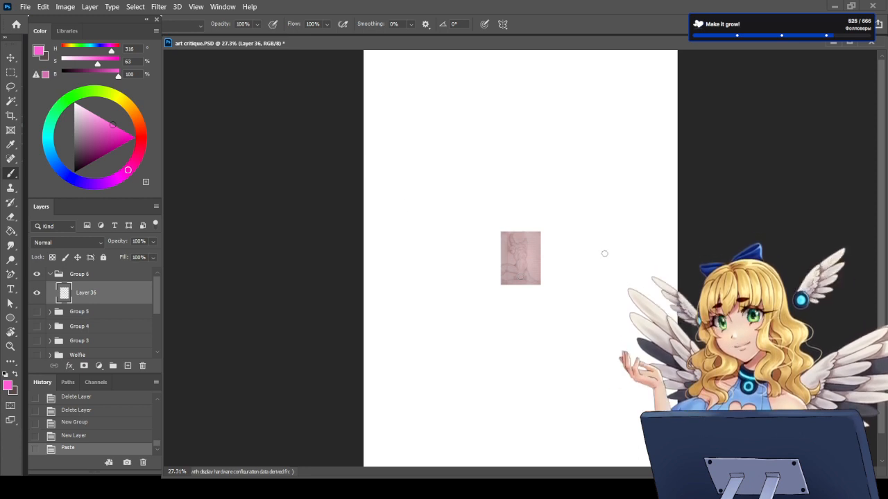
{"action": "key", "text": "ctrl+t"}
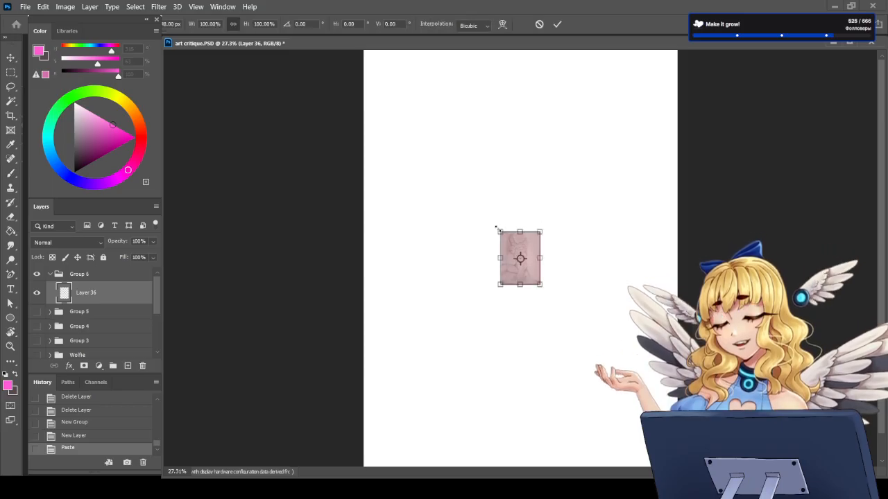
{"action": "mouse_move", "coordinate": [493, 222]}
{"action": "left_mouse_down"}
{"action": "mouse_move", "coordinate": [384, 113]}
{"action": "mouse_move", "coordinate": [392, 115]}
{"action": "left_mouse_up"}
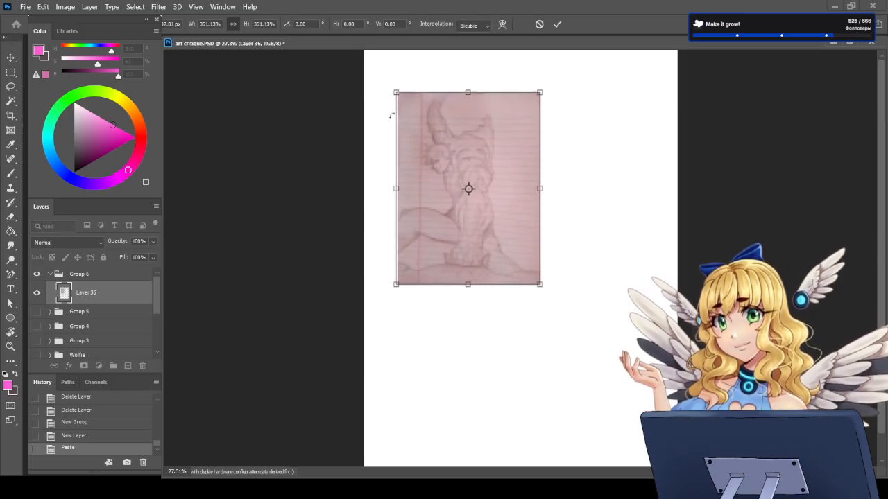
{"action": "left_click_drag", "start_coordinate": [541, 283], "coordinate": [638, 417]}
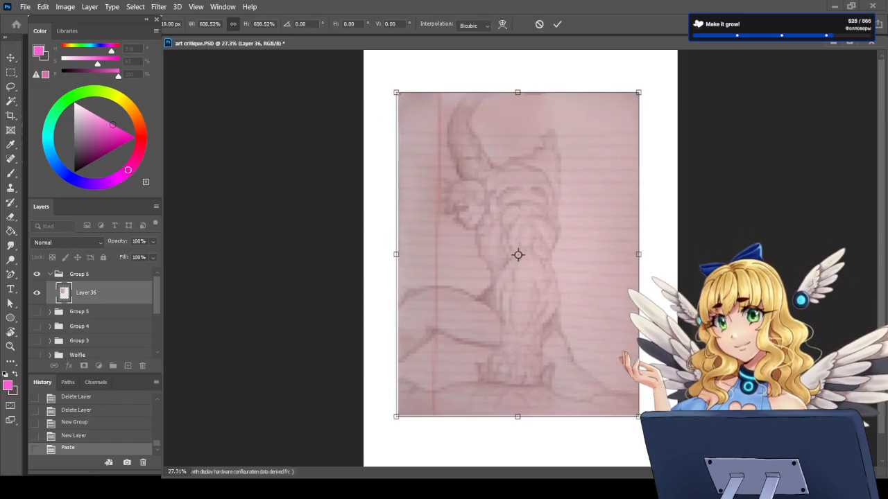
{"action": "left_click_drag", "start_coordinate": [396, 92], "coordinate": [387, 80]}
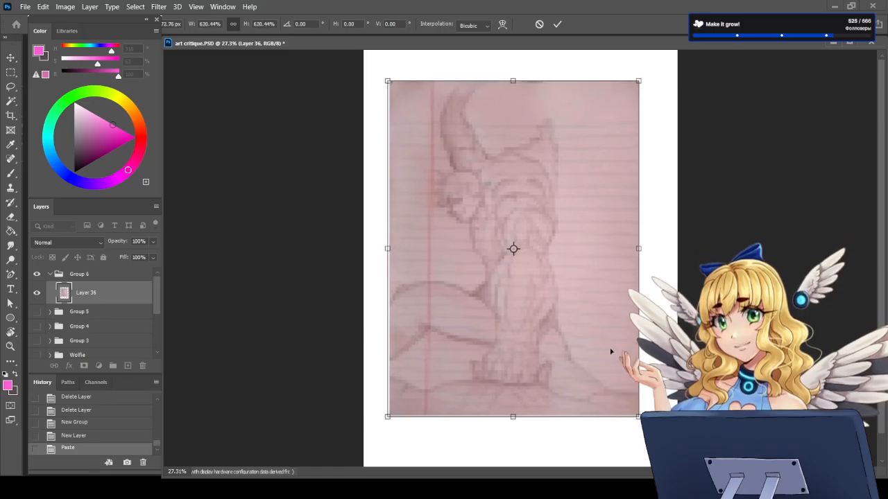
{"action": "left_click_drag", "start_coordinate": [638, 416], "coordinate": [652, 434]}
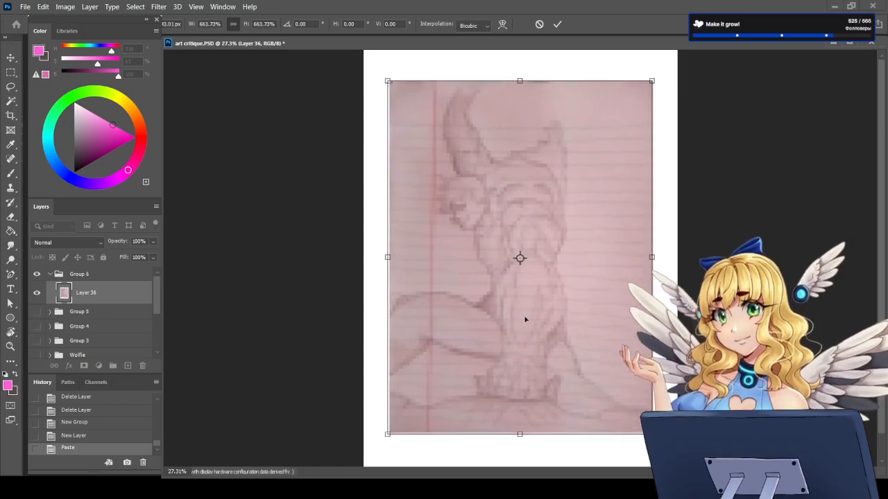
{"action": "key", "text": "Return"}
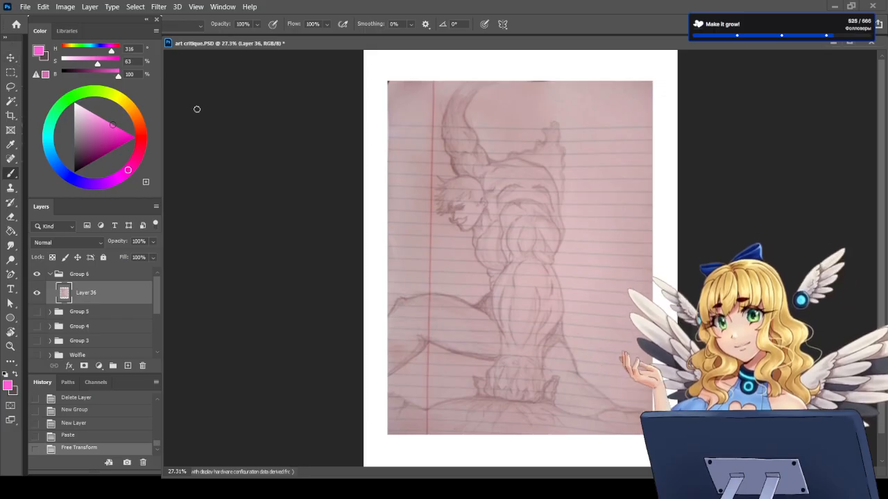
Step: Shift the enlarged sketch slightly down toward the page centre and add an empty layer above it for brush corrections
{"action": "left_click", "coordinate": [10, 58]}
{"action": "left_click_drag", "start_coordinate": [515, 276], "coordinate": [514, 279]}
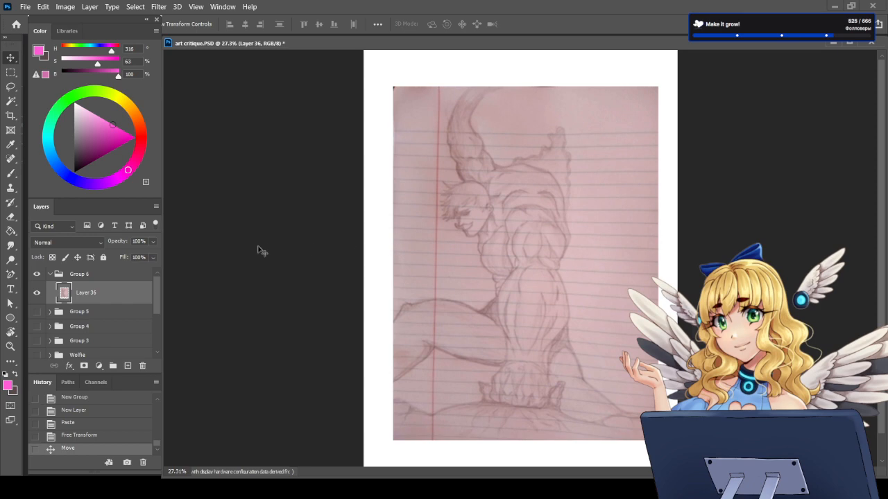
{"action": "left_click", "coordinate": [11, 174]}
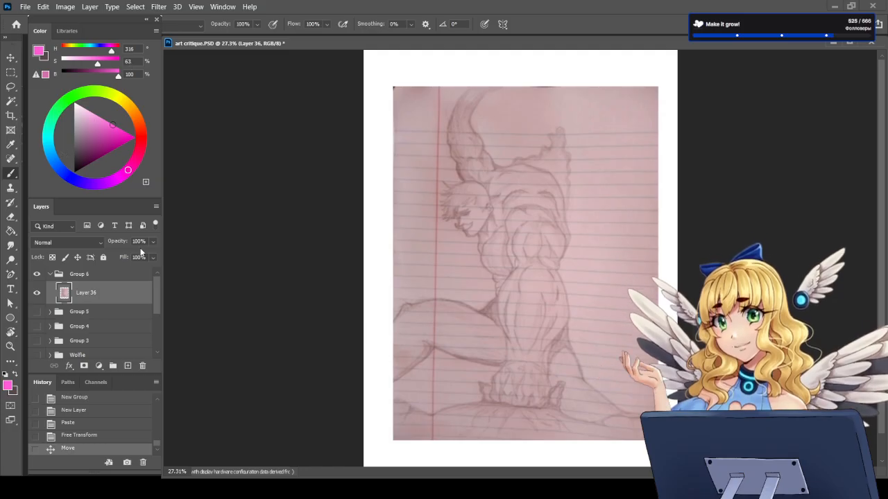
{"action": "left_click", "coordinate": [127, 365]}
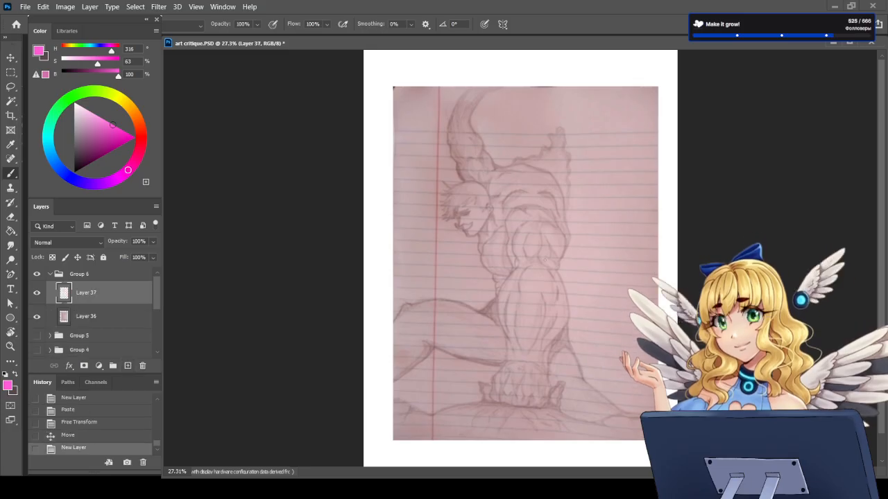
Step: Examine the pencil figure's anatomy, comparing the raised arm, head, back, front arm and bent legs up close and as a whole
{"action": "scroll", "coordinate": [521, 112], "scroll_direction": "up", "scroll_amount": 4}
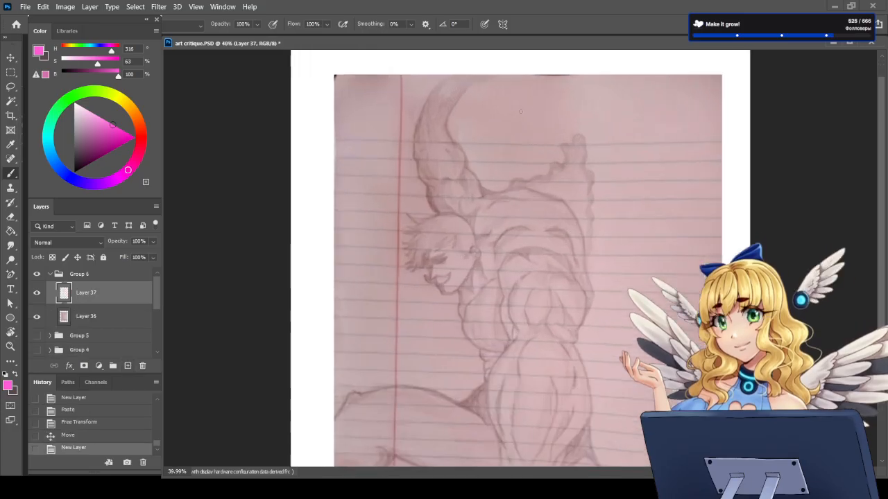
{"action": "scroll", "coordinate": [521, 114], "scroll_direction": "down", "scroll_amount": 3}
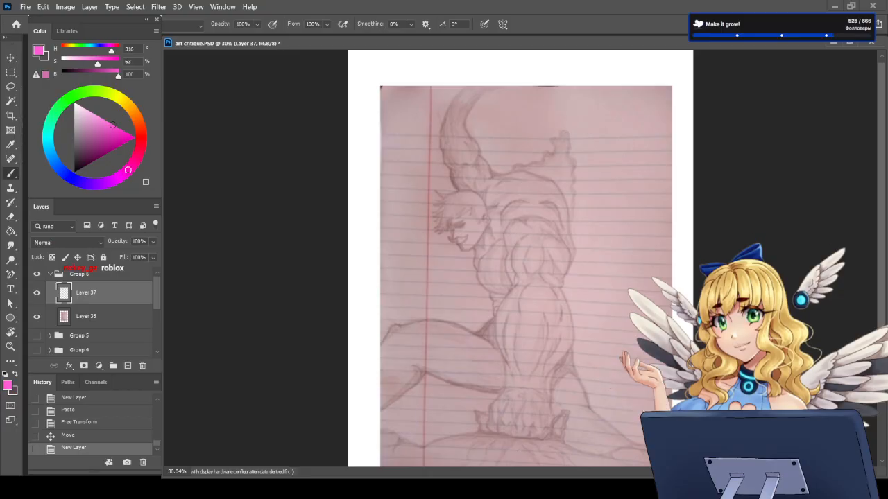
{"action": "scroll", "coordinate": [520, 256], "scroll_direction": "up", "scroll_amount": 2}
{"action": "scroll", "coordinate": [551, 266], "scroll_direction": "up", "scroll_amount": 2}
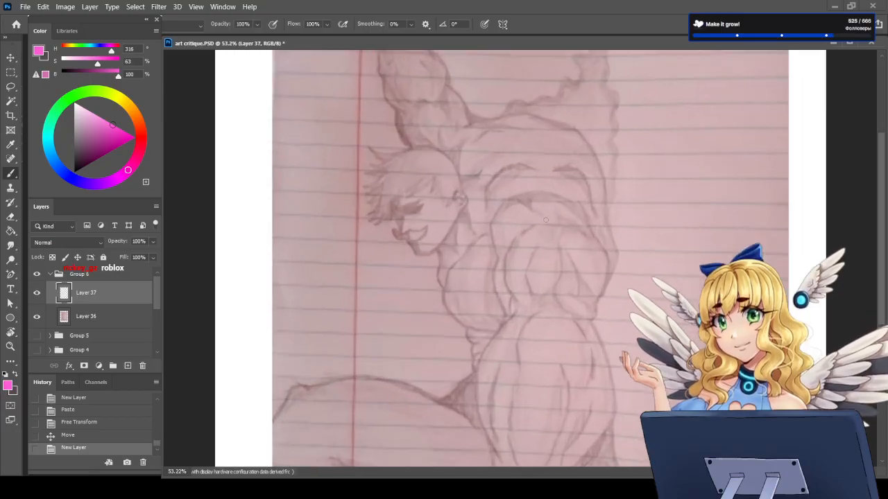
{"action": "scroll", "coordinate": [546, 220], "scroll_direction": "down", "scroll_amount": 4}
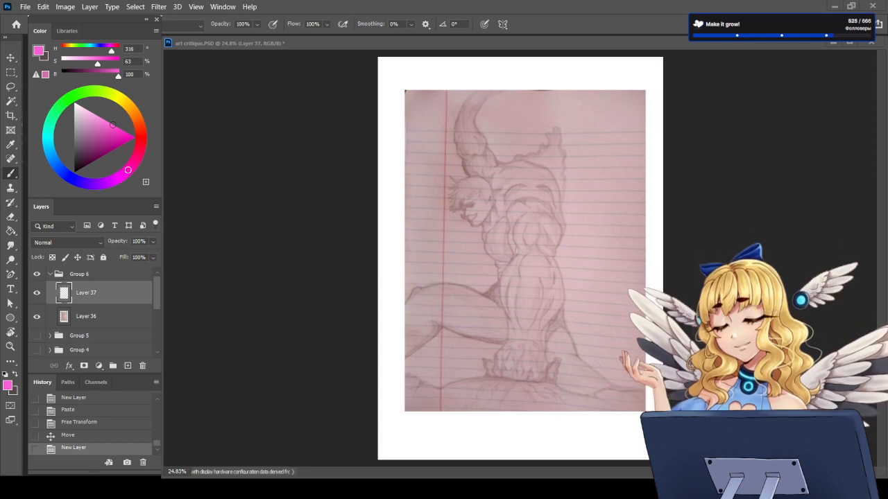
{"action": "scroll", "coordinate": [597, 208], "scroll_direction": "up", "scroll_amount": 5}
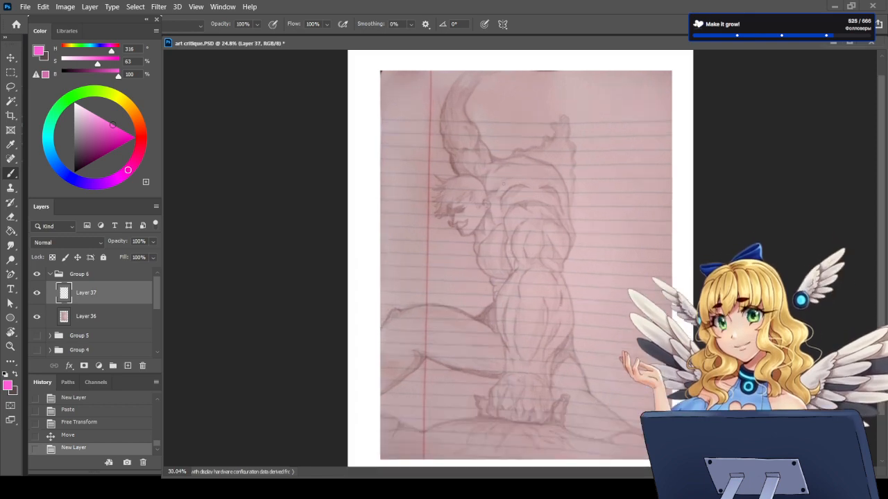
{"action": "scroll", "coordinate": [596, 224], "scroll_direction": "down", "scroll_amount": 3}
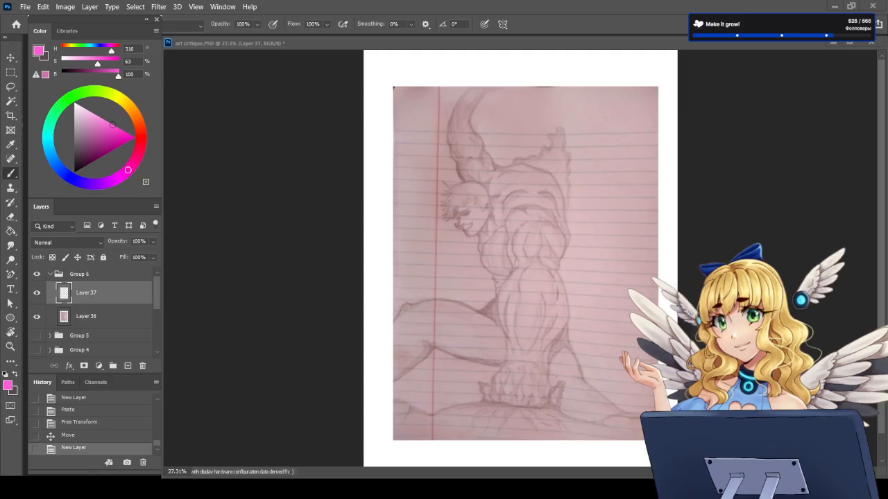
{"action": "left_click", "coordinate": [110, 295]}
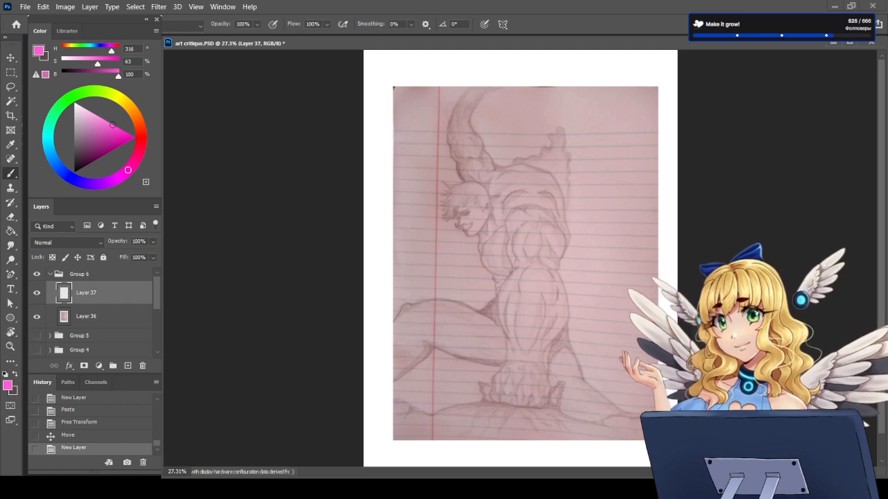
{"action": "scroll", "coordinate": [518, 325], "scroll_direction": "up", "scroll_amount": 1}
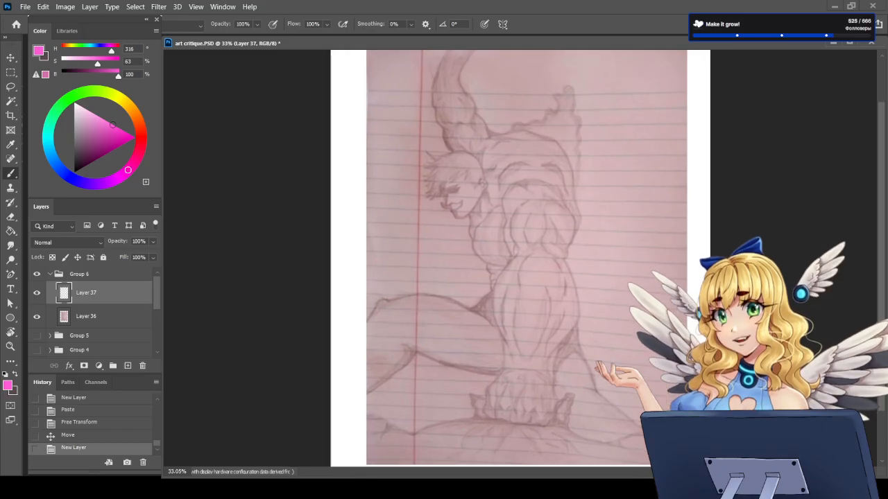
{"action": "scroll", "coordinate": [519, 325], "scroll_direction": "down", "scroll_amount": 1}
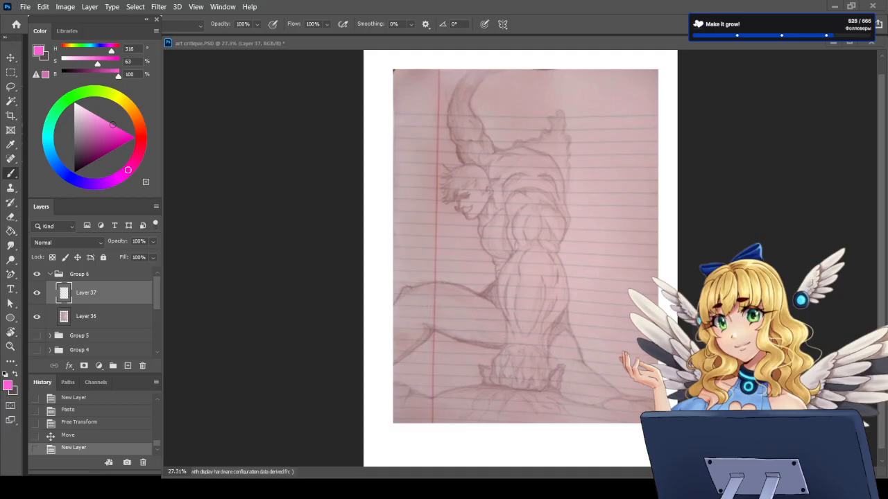
{"action": "scroll", "coordinate": [550, 316], "scroll_direction": "up", "scroll_amount": 3}
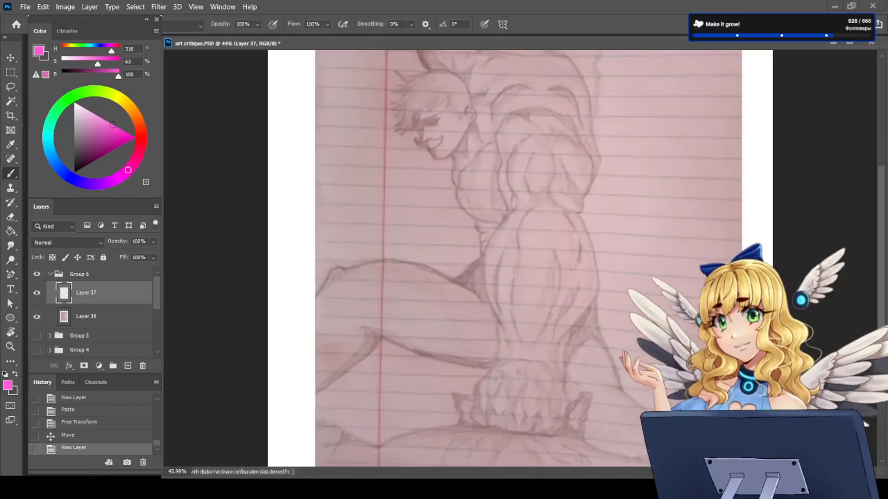
{"action": "scroll", "coordinate": [550, 315], "scroll_direction": "down", "scroll_amount": 2}
{"action": "scroll", "coordinate": [622, 145], "scroll_direction": "up", "scroll_amount": 1}
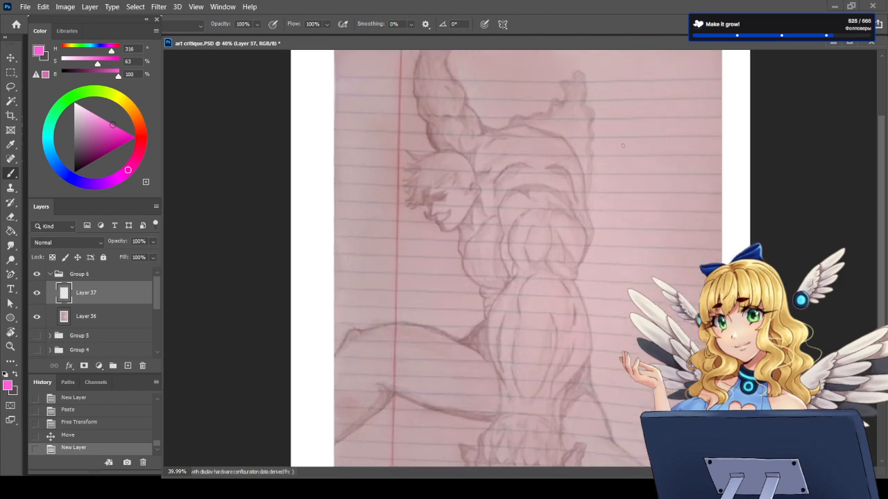
{"action": "scroll", "coordinate": [588, 364], "scroll_direction": "down", "scroll_amount": 1}
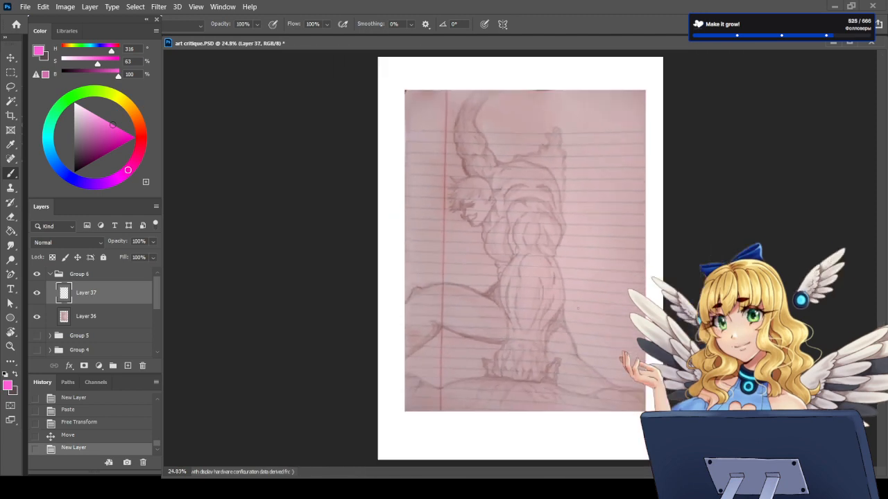
Step: Draw a pink ribcage oval over the figure's torso, with waist lines and a rounded pelvis form below it
{"action": "scroll", "coordinate": [587, 364], "scroll_direction": "up", "scroll_amount": 1}
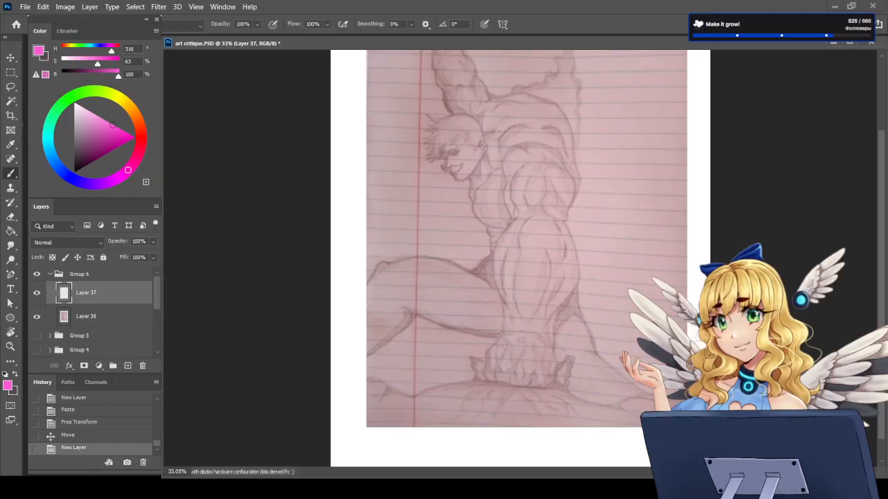
{"action": "mouse_move", "coordinate": [483, 113]}
{"action": "left_mouse_down"}
{"action": "mouse_move", "coordinate": [470, 177]}
{"action": "mouse_move", "coordinate": [493, 228]}
{"action": "mouse_move", "coordinate": [537, 226]}
{"action": "mouse_move", "coordinate": [573, 167]}
{"action": "mouse_move", "coordinate": [558, 122]}
{"action": "mouse_move", "coordinate": [528, 100]}
{"action": "mouse_move", "coordinate": [492, 96]}
{"action": "mouse_move", "coordinate": [543, 104]}
{"action": "mouse_move", "coordinate": [568, 142]}
{"action": "mouse_move", "coordinate": [559, 210]}
{"action": "left_mouse_up"}
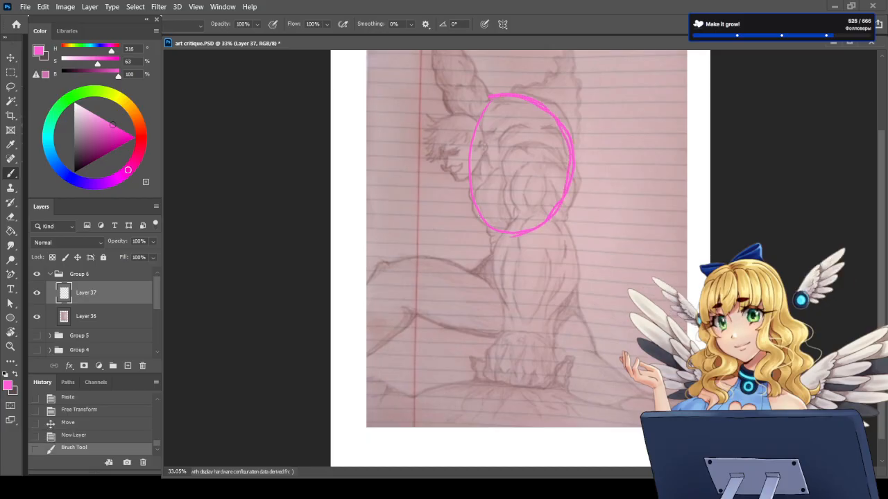
{"action": "left_click_drag", "start_coordinate": [483, 216], "coordinate": [494, 257]}
{"action": "left_click_drag", "start_coordinate": [568, 192], "coordinate": [566, 252]}
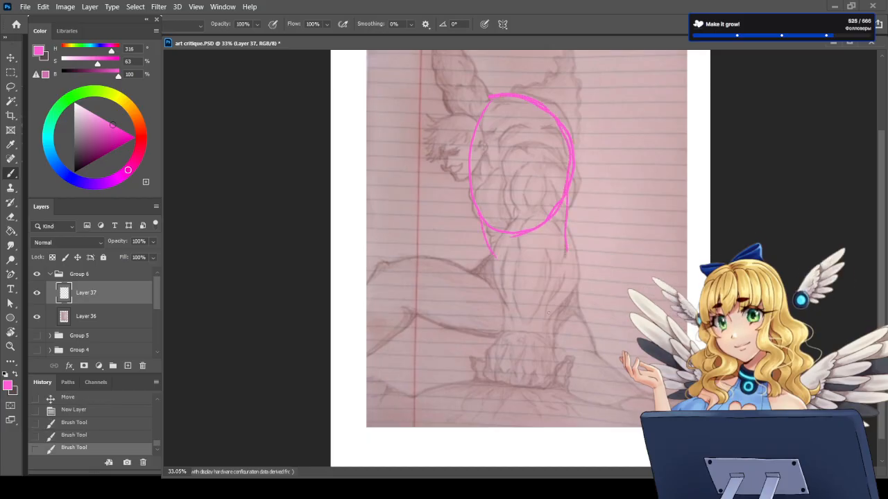
{"action": "mouse_move", "coordinate": [493, 257]}
{"action": "left_mouse_down"}
{"action": "mouse_move", "coordinate": [466, 297]}
{"action": "mouse_move", "coordinate": [487, 322]}
{"action": "mouse_move", "coordinate": [563, 339]}
{"action": "left_mouse_up"}
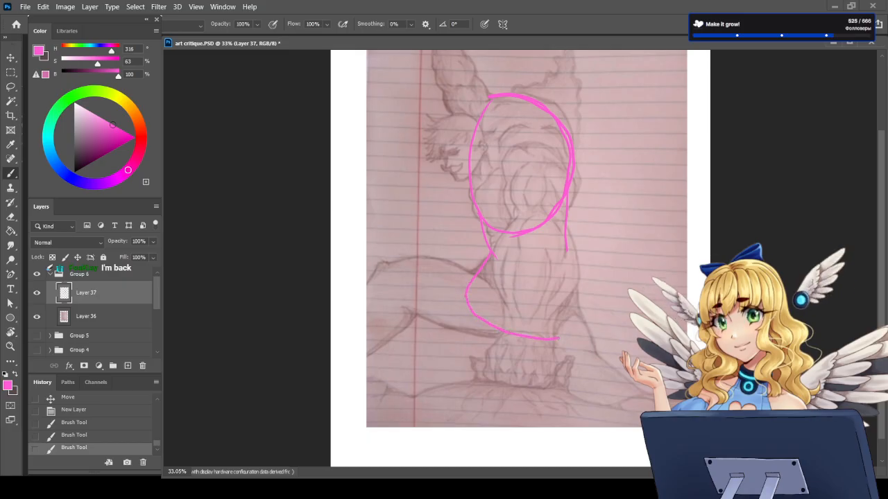
{"action": "left_click_drag", "start_coordinate": [568, 250], "coordinate": [567, 326]}
{"action": "left_click_drag", "start_coordinate": [494, 258], "coordinate": [565, 249]}
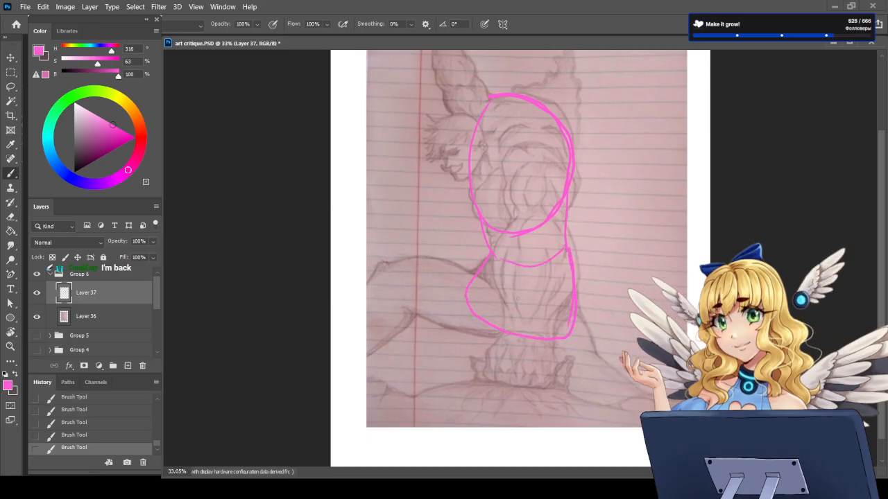
Step: Add the hip creases to the pelvis, erase their overlap near the crotch and draw a curved centre line down the torso
{"action": "mouse_move", "coordinate": [493, 280]}
{"action": "left_mouse_down"}
{"action": "mouse_move", "coordinate": [518, 333]}
{"action": "mouse_move", "coordinate": [570, 286]}
{"action": "left_mouse_up"}
{"action": "key", "text": "e"}
{"action": "left_click_drag", "start_coordinate": [519, 330], "coordinate": [512, 315]}
{"action": "key", "text": "b"}
{"action": "mouse_move", "coordinate": [480, 125]}
{"action": "left_mouse_down"}
{"action": "mouse_move", "coordinate": [517, 263]}
{"action": "mouse_move", "coordinate": [518, 336]}
{"action": "left_mouse_up"}
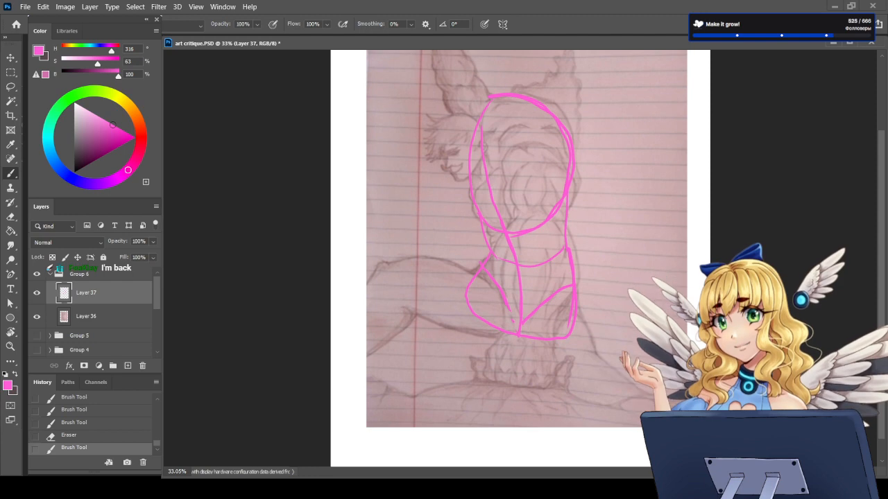
Step: Sketch both legs in pink over the drawing, with guide lines and contours extending outward from the pelvis to the knees
{"action": "mouse_move", "coordinate": [511, 294]}
{"action": "left_mouse_down"}
{"action": "mouse_move", "coordinate": [507, 312]}
{"action": "mouse_move", "coordinate": [589, 381]}
{"action": "left_mouse_up"}
{"action": "left_click_drag", "start_coordinate": [550, 317], "coordinate": [629, 417]}
{"action": "mouse_move", "coordinate": [387, 279]}
{"action": "left_mouse_down"}
{"action": "mouse_move", "coordinate": [456, 295]}
{"action": "mouse_move", "coordinate": [391, 278]}
{"action": "mouse_move", "coordinate": [337, 340]}
{"action": "left_mouse_up"}
{"action": "mouse_move", "coordinate": [471, 263]}
{"action": "left_mouse_down"}
{"action": "mouse_move", "coordinate": [382, 279]}
{"action": "mouse_move", "coordinate": [442, 327]}
{"action": "mouse_move", "coordinate": [538, 352]}
{"action": "mouse_move", "coordinate": [615, 410]}
{"action": "left_mouse_up"}
{"action": "mouse_move", "coordinate": [577, 297]}
{"action": "left_mouse_down"}
{"action": "mouse_move", "coordinate": [638, 395]}
{"action": "mouse_move", "coordinate": [638, 412]}
{"action": "left_mouse_up"}
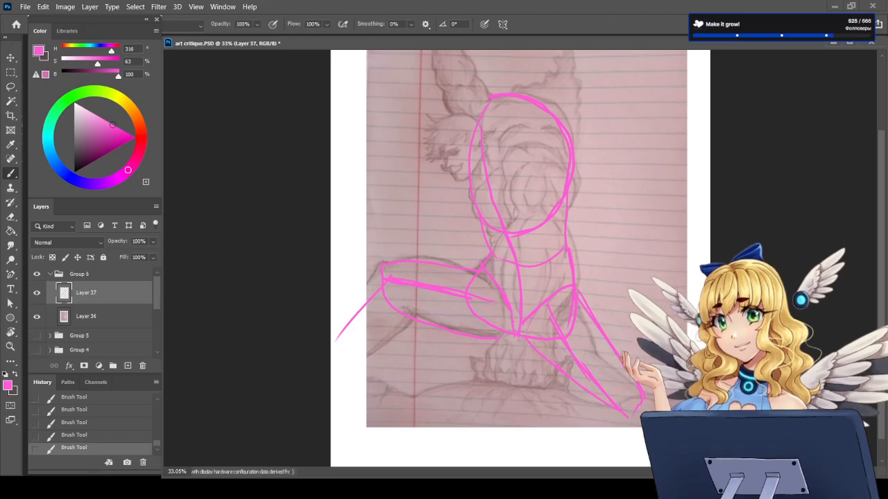
Step: Erase the chest portion of the torso centre line and redraw its abdominal part from the ribcage toward the pelvis
{"action": "mouse_move", "coordinate": [484, 115]}
{"action": "left_mouse_down"}
{"action": "mouse_move", "coordinate": [479, 141]}
{"action": "mouse_move", "coordinate": [497, 210]}
{"action": "left_mouse_up"}
{"action": "key", "text": "e"}
{"action": "mouse_move", "coordinate": [480, 148]}
{"action": "left_mouse_down"}
{"action": "mouse_move", "coordinate": [501, 221]}
{"action": "mouse_move", "coordinate": [493, 227]}
{"action": "left_mouse_up"}
{"action": "key", "text": "b"}
{"action": "left_click_drag", "start_coordinate": [494, 231], "coordinate": [510, 251]}
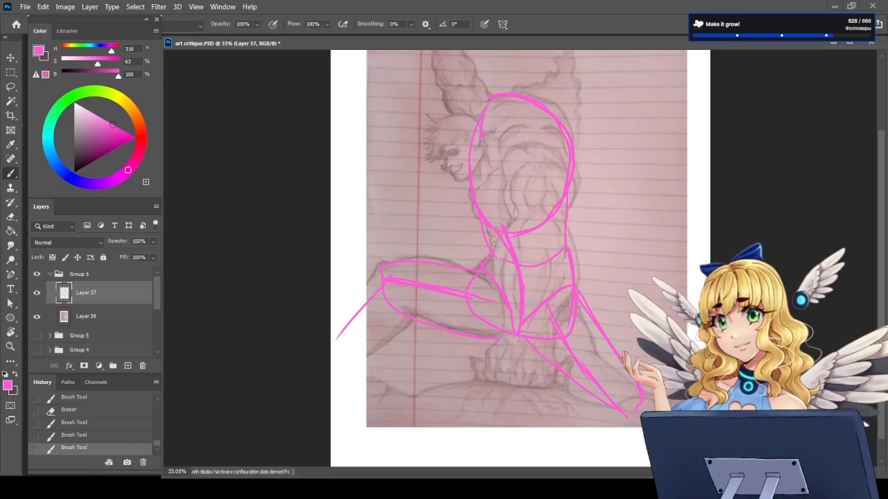
Step: Reinforce the crotch and hip creases on the pelvis, erasing and redrawing the crease beside the downward-stretched leg
{"action": "left_click_drag", "start_coordinate": [505, 303], "coordinate": [509, 333]}
{"action": "mouse_move", "coordinate": [502, 309]}
{"action": "left_mouse_down"}
{"action": "mouse_move", "coordinate": [507, 335]}
{"action": "mouse_move", "coordinate": [569, 291]}
{"action": "left_mouse_up"}
{"action": "left_click_drag", "start_coordinate": [536, 324], "coordinate": [572, 287]}
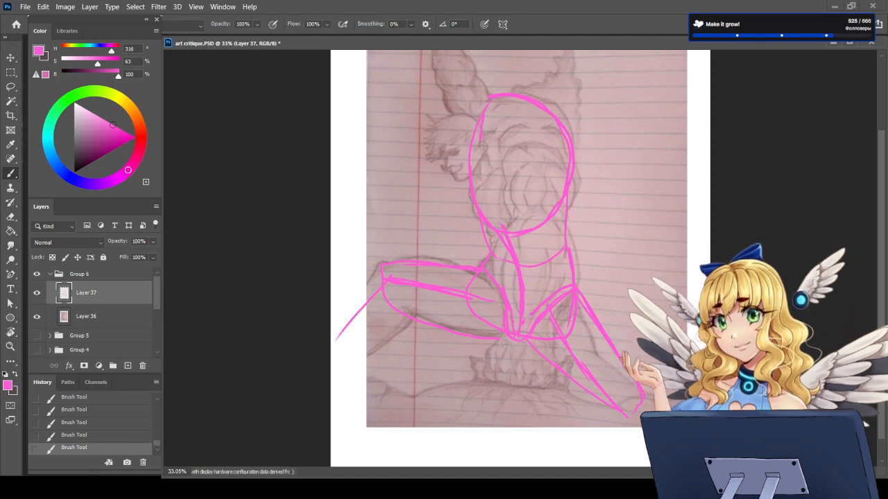
{"action": "key", "text": "e"}
{"action": "left_click_drag", "start_coordinate": [532, 315], "coordinate": [574, 285]}
{"action": "key", "text": "b"}
{"action": "left_click_drag", "start_coordinate": [533, 331], "coordinate": [574, 285]}
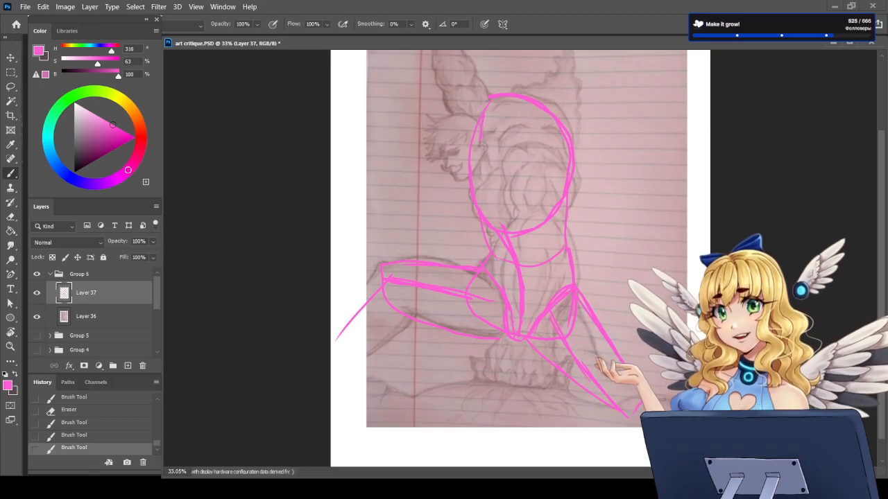
Step: Hide the pink construction overlay on Layer 37 and create a new layer directly above the pencil drawing on Layer 36
{"action": "scroll", "coordinate": [880, 274], "scroll_direction": "up", "scroll_amount": 1}
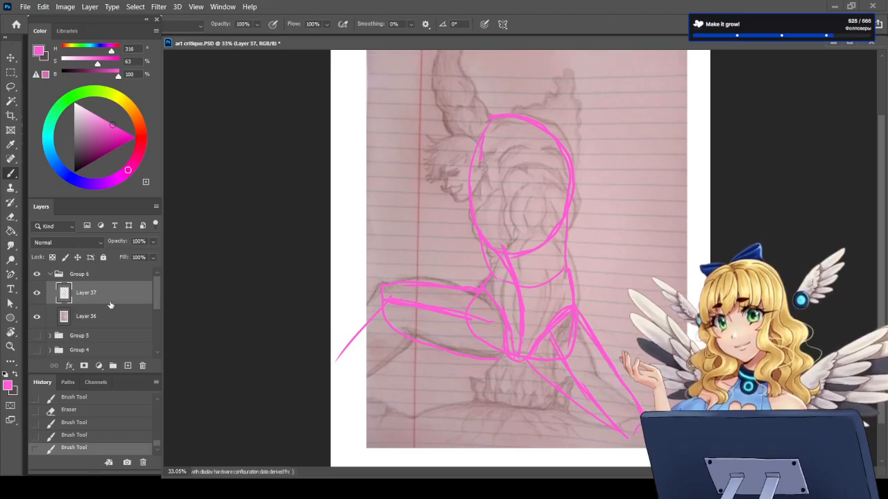
{"action": "left_click", "coordinate": [37, 292]}
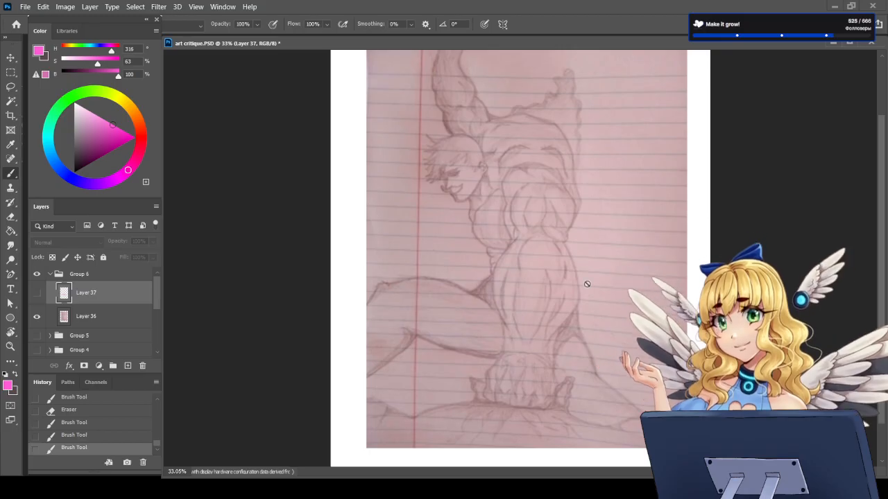
{"action": "left_click", "coordinate": [98, 319]}
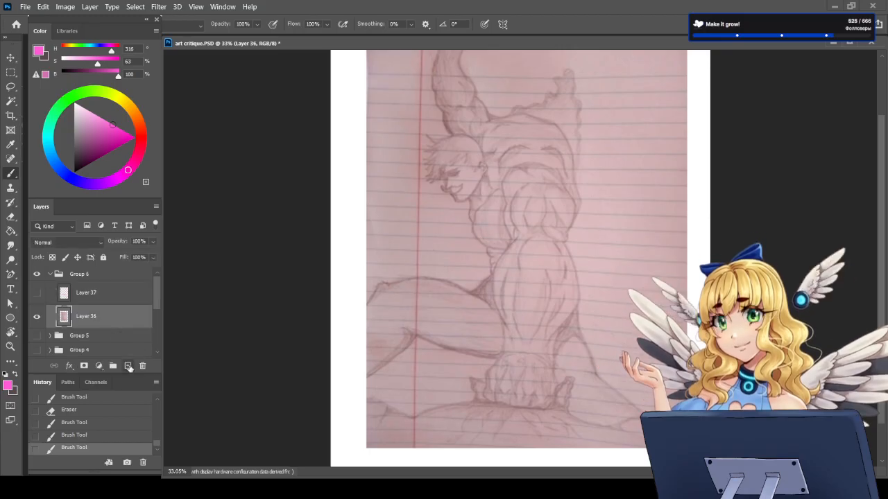
{"action": "left_click", "coordinate": [128, 367]}
Step: Try pink strokes along the chest and belly contour and across the waist, and undo them
{"action": "left_click_drag", "start_coordinate": [484, 240], "coordinate": [497, 269]}
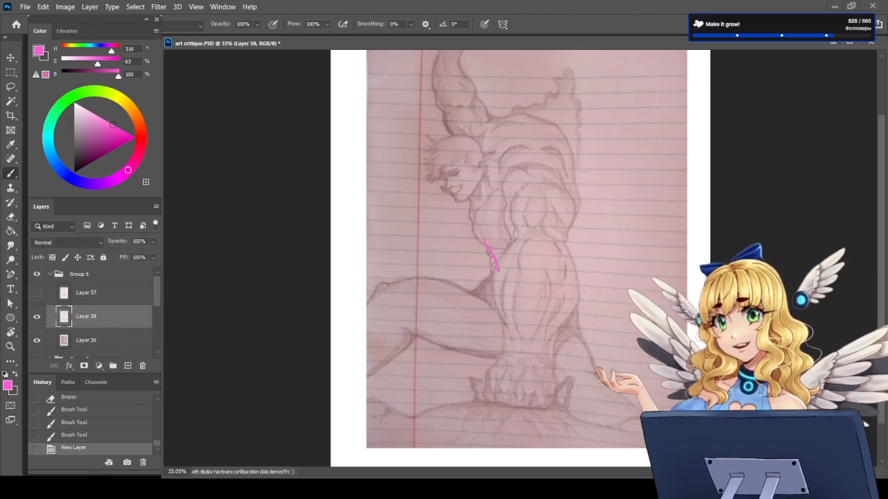
{"action": "key", "text": "ctrl+z"}
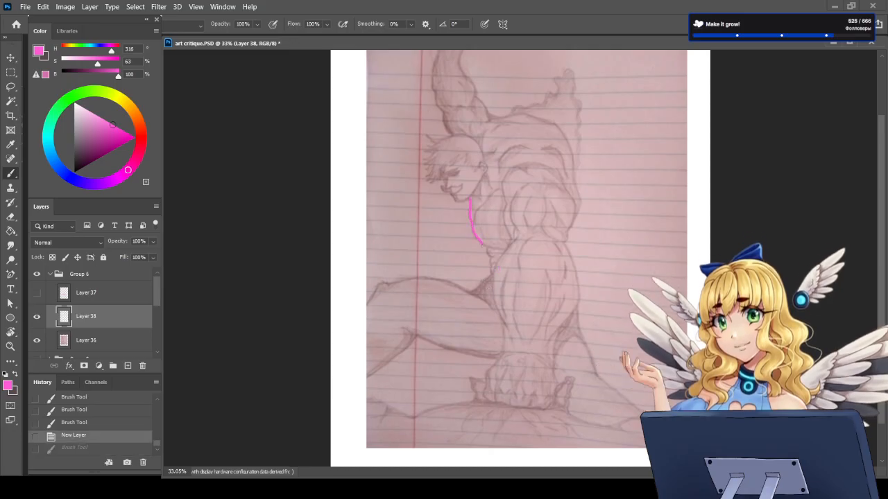
{"action": "left_click_drag", "start_coordinate": [491, 275], "coordinate": [576, 284]}
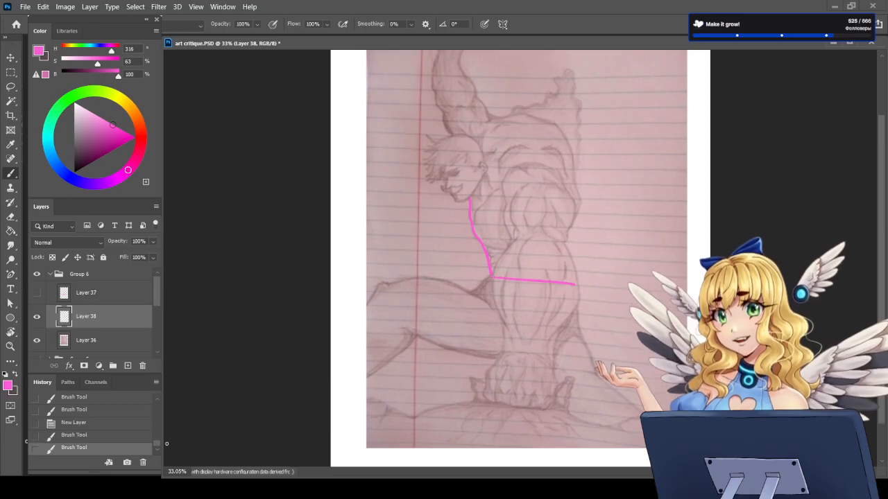
{"action": "key", "text": "ctrl+z"}
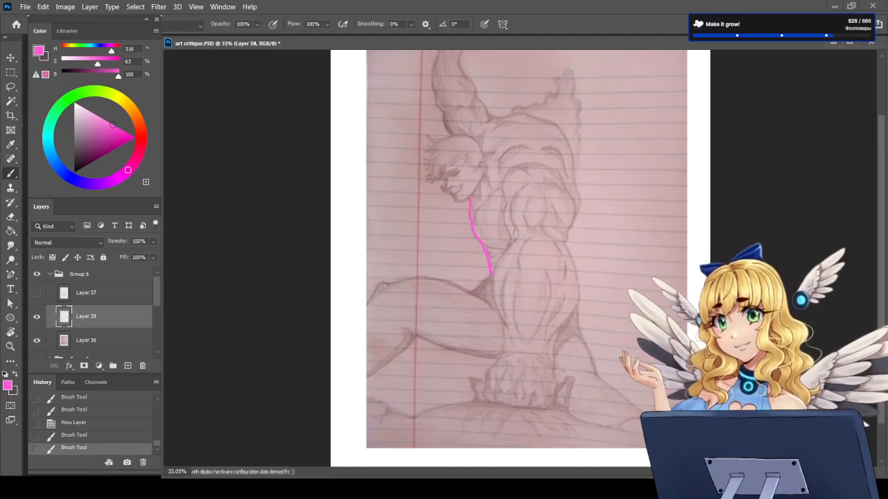
{"action": "key", "text": "ctrl+z"}
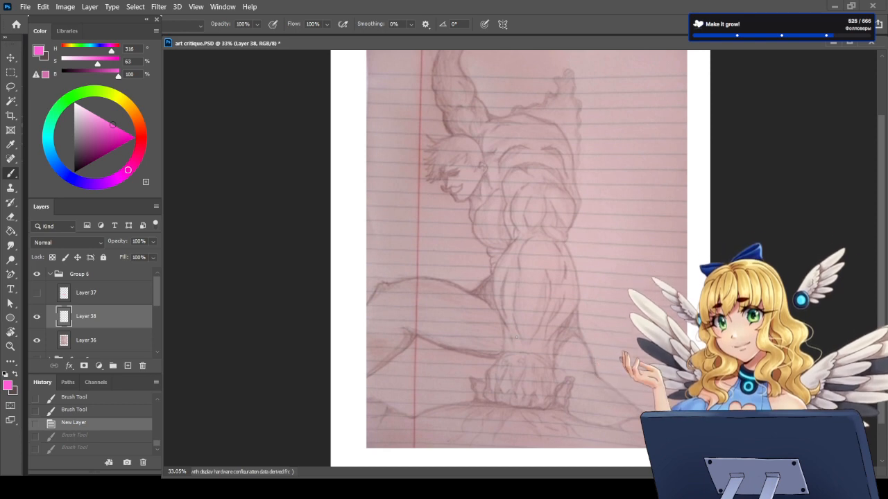
Step: Show the construction overlay again and sketch a double circle for the near shoulder and an arc for the far shoulder
{"action": "left_click", "coordinate": [37, 292]}
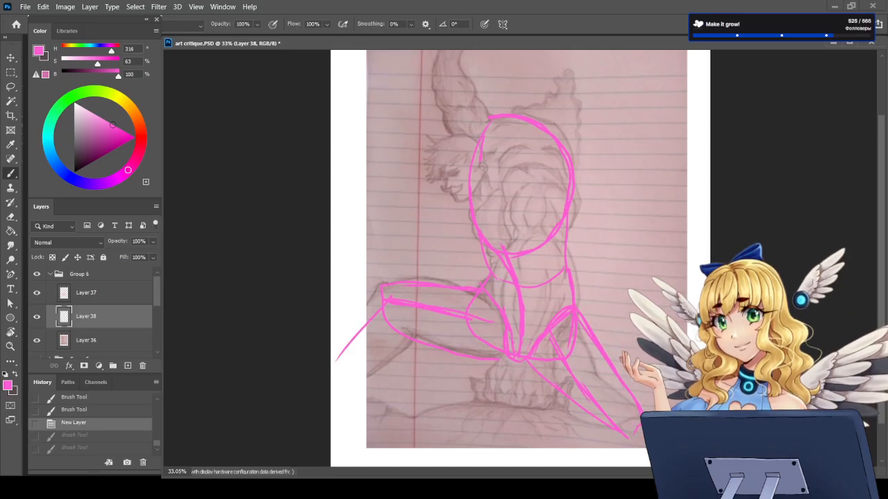
{"action": "mouse_move", "coordinate": [526, 169]}
{"action": "left_mouse_down"}
{"action": "mouse_move", "coordinate": [549, 214]}
{"action": "mouse_move", "coordinate": [563, 192]}
{"action": "mouse_move", "coordinate": [536, 227]}
{"action": "mouse_move", "coordinate": [512, 198]}
{"action": "left_mouse_up"}
{"action": "mouse_move", "coordinate": [500, 109]}
{"action": "left_mouse_down"}
{"action": "mouse_move", "coordinate": [474, 125]}
{"action": "mouse_move", "coordinate": [473, 141]}
{"action": "left_mouse_up"}
{"action": "left_click_drag", "start_coordinate": [506, 112], "coordinate": [510, 113]}
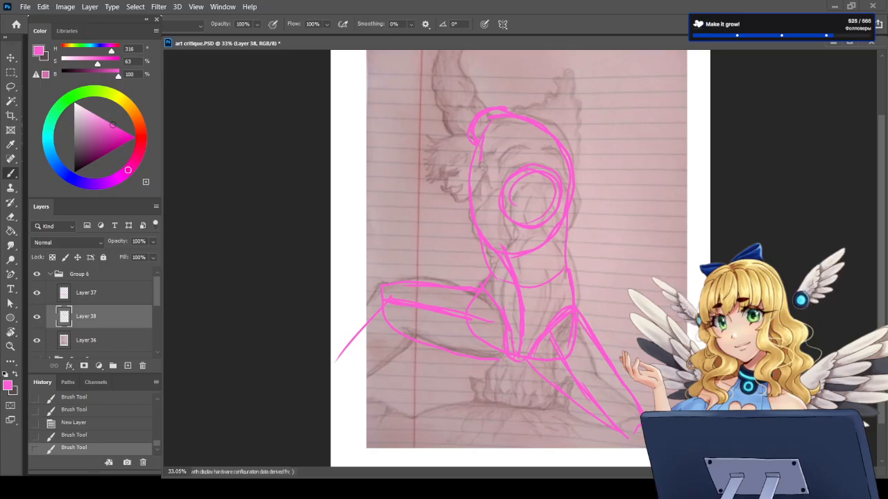
Step: Merge Layer 37 down into Layer 38, add a new layer above it and hide the merged overlay
{"action": "left_click", "coordinate": [37, 317]}
{"action": "left_click", "coordinate": [36, 316]}
{"action": "left_click", "coordinate": [95, 294]}
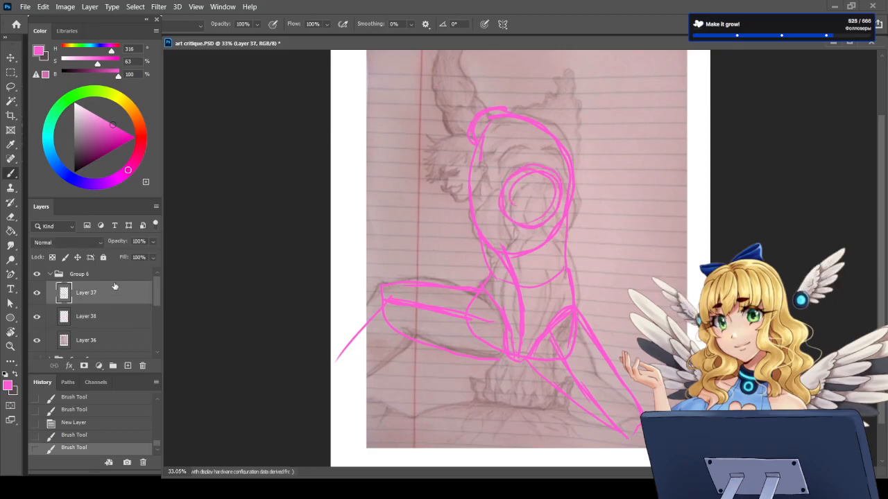
{"action": "key", "text": "ctrl+e"}
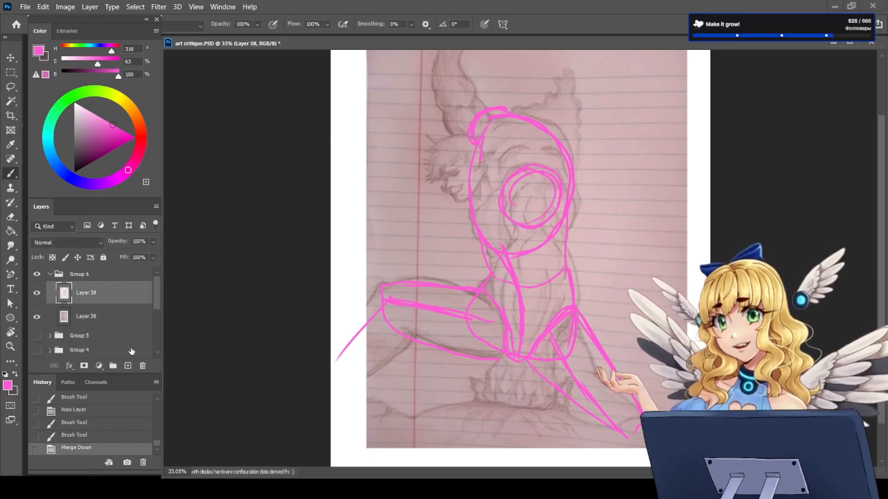
{"action": "left_click", "coordinate": [128, 366]}
{"action": "left_click", "coordinate": [37, 317]}
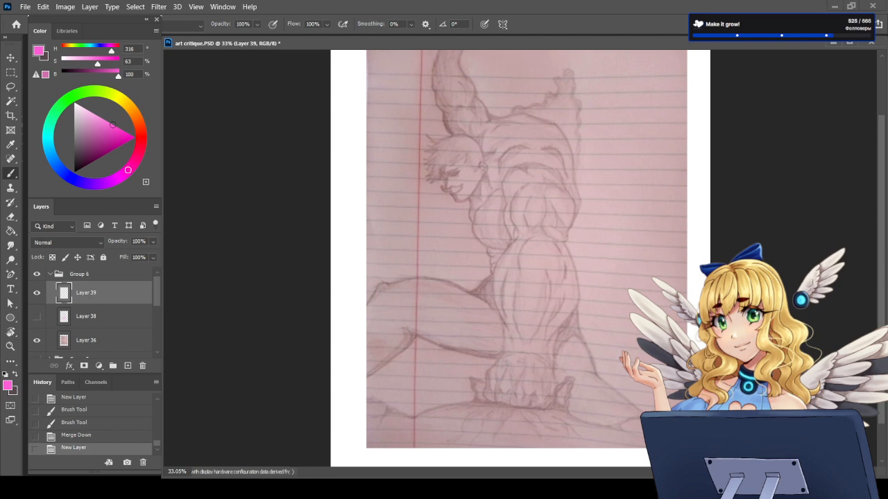
Step: Try a stroke across the shoulders, undo it and sketch a pink neck oval behind the figure's jaw
{"action": "mouse_move", "coordinate": [481, 136]}
{"action": "left_mouse_down"}
{"action": "mouse_move", "coordinate": [518, 113]}
{"action": "mouse_move", "coordinate": [554, 124]}
{"action": "mouse_move", "coordinate": [575, 156]}
{"action": "left_mouse_up"}
{"action": "key", "text": "ctrl+z"}
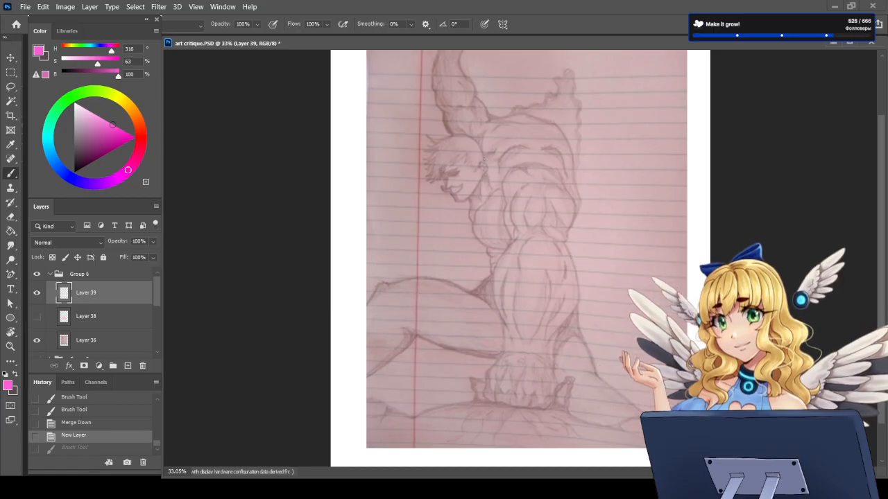
{"action": "mouse_move", "coordinate": [485, 151]}
{"action": "left_mouse_down"}
{"action": "mouse_move", "coordinate": [480, 197]}
{"action": "mouse_move", "coordinate": [482, 156]}
{"action": "mouse_move", "coordinate": [491, 195]}
{"action": "mouse_move", "coordinate": [493, 153]}
{"action": "left_mouse_up"}
{"action": "mouse_move", "coordinate": [464, 190]}
{"action": "left_mouse_down"}
{"action": "mouse_move", "coordinate": [476, 195]}
{"action": "mouse_move", "coordinate": [475, 170]}
{"action": "mouse_move", "coordinate": [494, 164]}
{"action": "mouse_move", "coordinate": [485, 203]}
{"action": "mouse_move", "coordinate": [479, 165]}
{"action": "mouse_move", "coordinate": [460, 197]}
{"action": "left_mouse_up"}
{"action": "key", "text": "e"}
{"action": "key", "text": "b"}
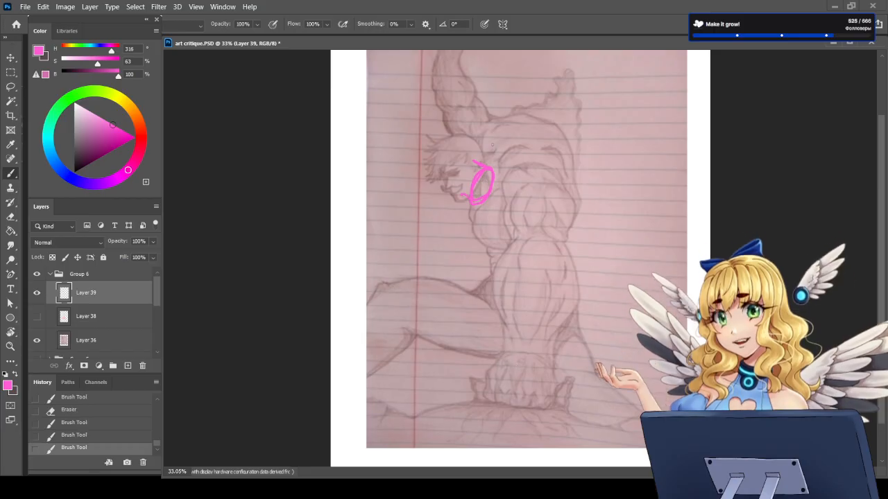
Step: Erase the neck oval and redraw it slightly higher behind the jaw, with short lines linking it to the head
{"action": "key", "text": "e"}
{"action": "mouse_move", "coordinate": [477, 190]}
{"action": "left_mouse_down"}
{"action": "mouse_move", "coordinate": [472, 175]}
{"action": "mouse_move", "coordinate": [492, 172]}
{"action": "mouse_move", "coordinate": [490, 199]}
{"action": "left_mouse_up"}
{"action": "key", "text": "b"}
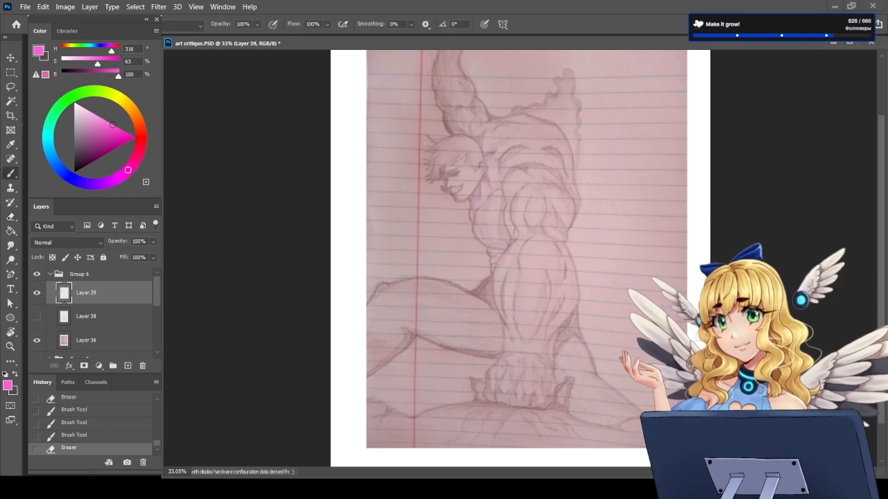
{"action": "left_click", "coordinate": [490, 151]}
{"action": "mouse_move", "coordinate": [476, 151]}
{"action": "left_mouse_down"}
{"action": "mouse_move", "coordinate": [493, 153]}
{"action": "mouse_move", "coordinate": [497, 164]}
{"action": "mouse_move", "coordinate": [482, 195]}
{"action": "left_mouse_up"}
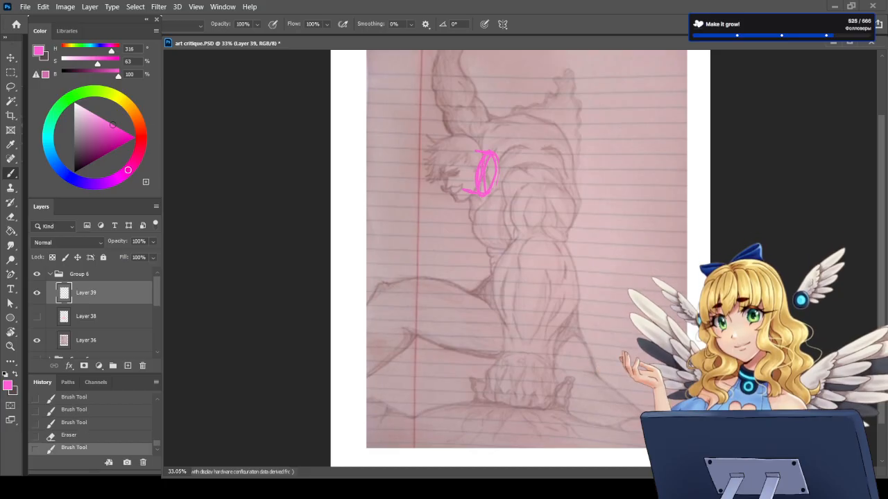
{"action": "left_click_drag", "start_coordinate": [476, 150], "coordinate": [472, 148]}
Step: Paste the orange comic reference image, scale it to about 141% and place it beside the figure's back
{"action": "key", "text": "ctrl+v"}
{"action": "key", "text": "ctrl+t"}
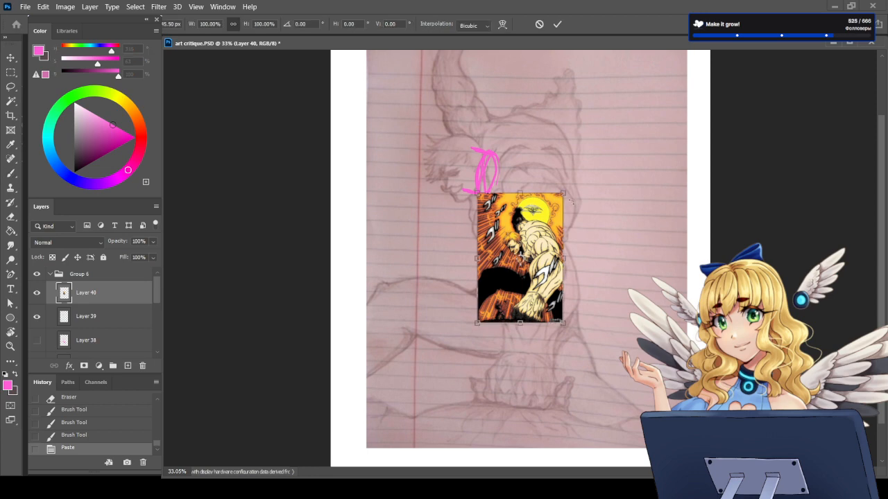
{"action": "left_click_drag", "start_coordinate": [540, 235], "coordinate": [629, 157]}
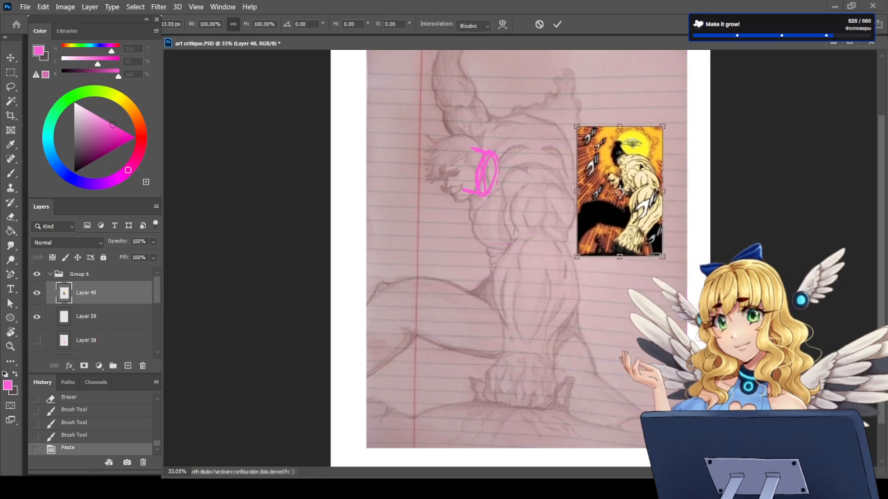
{"action": "left_click_drag", "start_coordinate": [661, 255], "coordinate": [666, 301]}
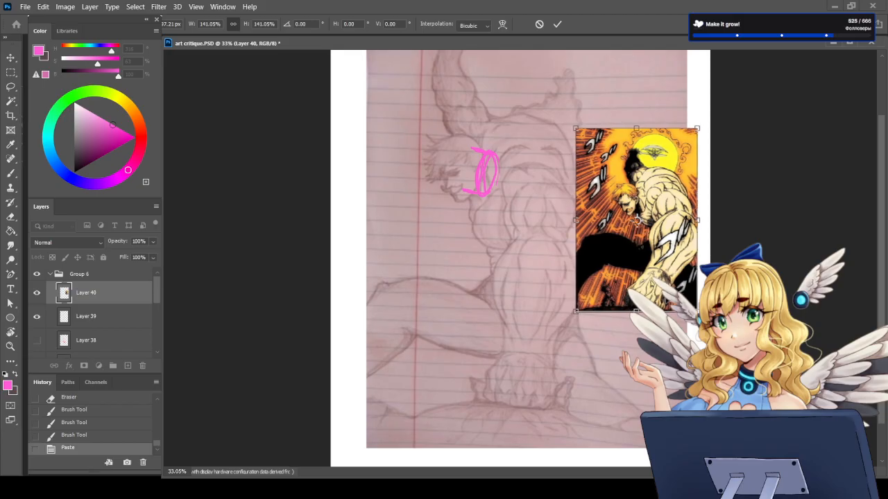
{"action": "key", "text": "Return"}
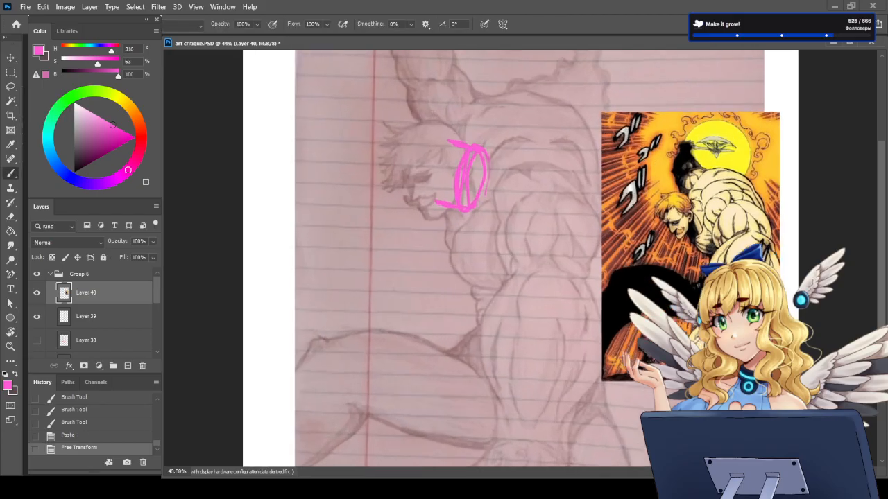
Step: Hide the neck sketch on Layer 39, create a new layer above the pasted reference and erase the stray mark
{"action": "scroll", "coordinate": [518, 161], "scroll_direction": "up", "scroll_amount": 2}
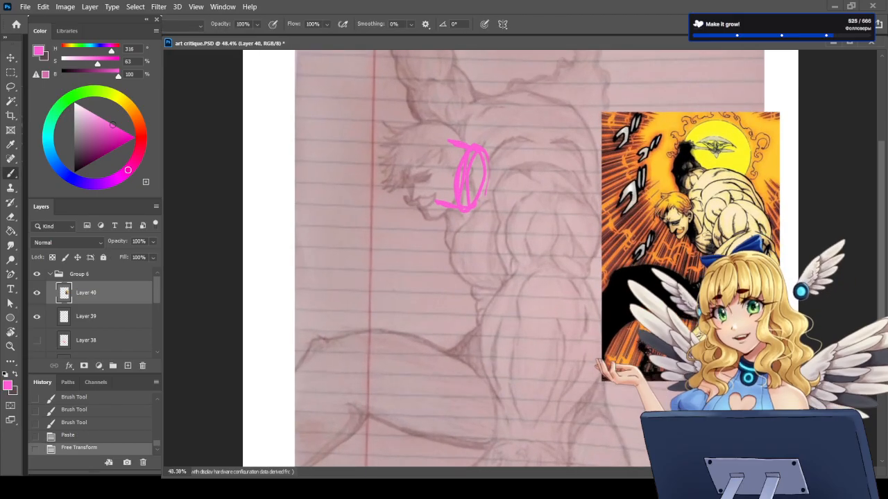
{"action": "scroll", "coordinate": [520, 228], "scroll_direction": "down", "scroll_amount": 2}
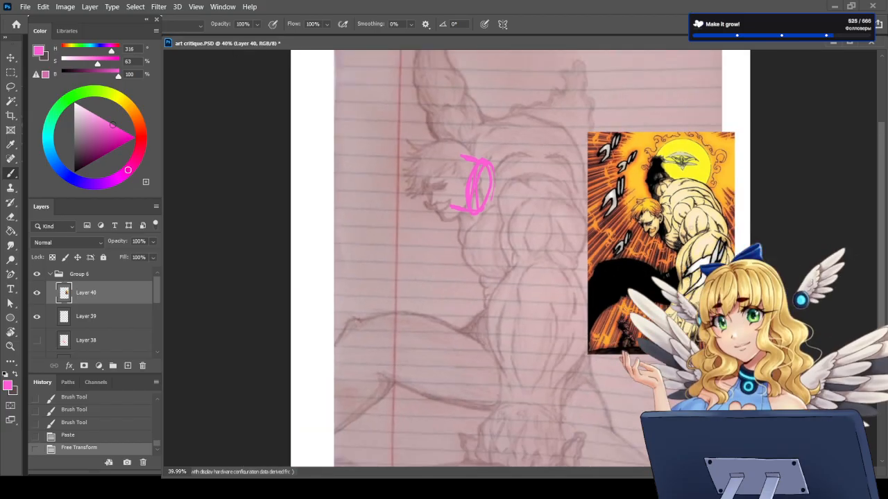
{"action": "left_click", "coordinate": [87, 315]}
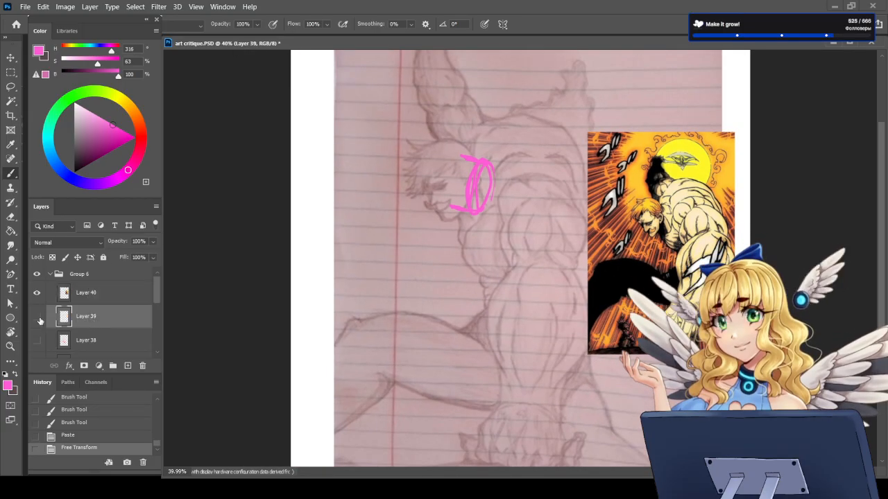
{"action": "left_click", "coordinate": [38, 316]}
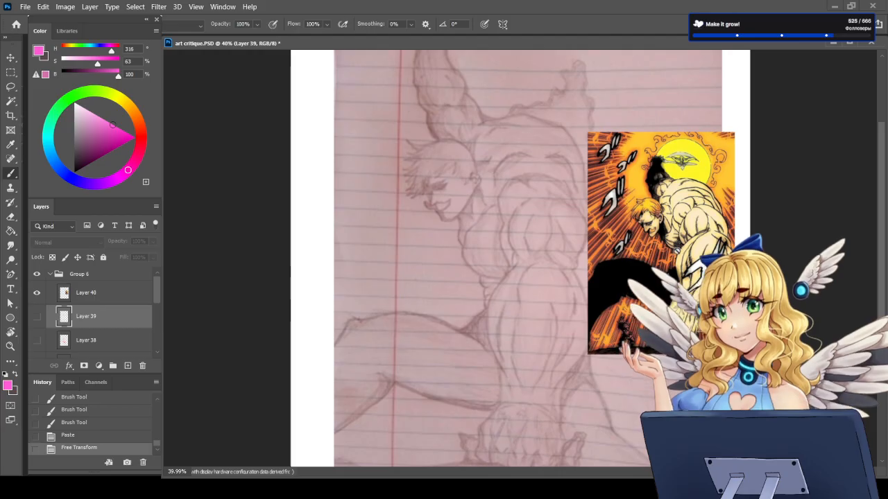
{"action": "scroll", "coordinate": [520, 250], "scroll_direction": "up", "scroll_amount": 2}
{"action": "left_click", "coordinate": [128, 366]}
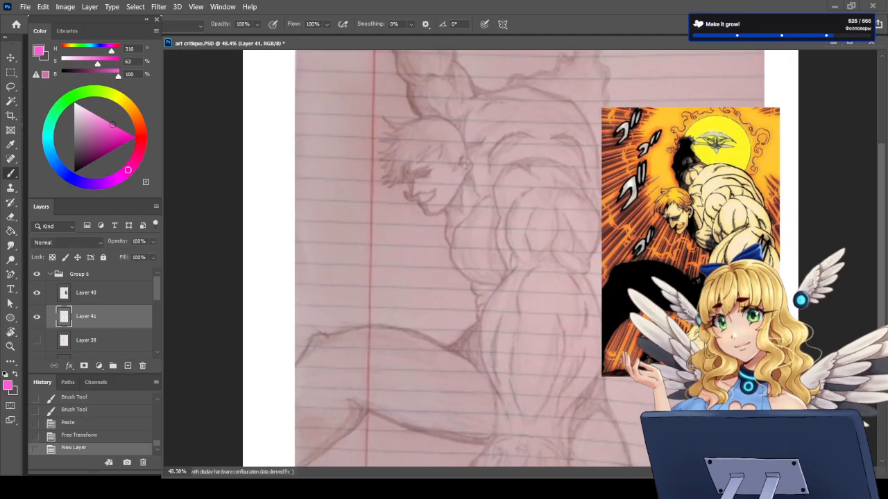
{"action": "left_click", "coordinate": [858, 319]}
{"action": "left_click_drag", "start_coordinate": [87, 318], "coordinate": [57, 279]}
{"action": "left_click_drag", "start_coordinate": [684, 197], "coordinate": [708, 195]}
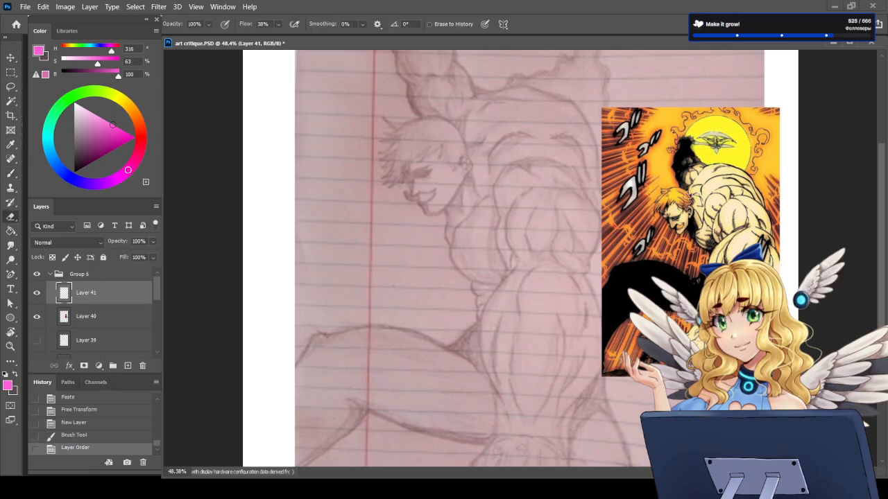
Step: Set the brush to a darker magenta (H 316, S 87, B 85), circle the reference figure's neck and mark its face
{"action": "left_click_drag", "start_coordinate": [106, 141], "coordinate": [103, 145]}
{"action": "left_click_drag", "start_coordinate": [689, 196], "coordinate": [696, 194]}
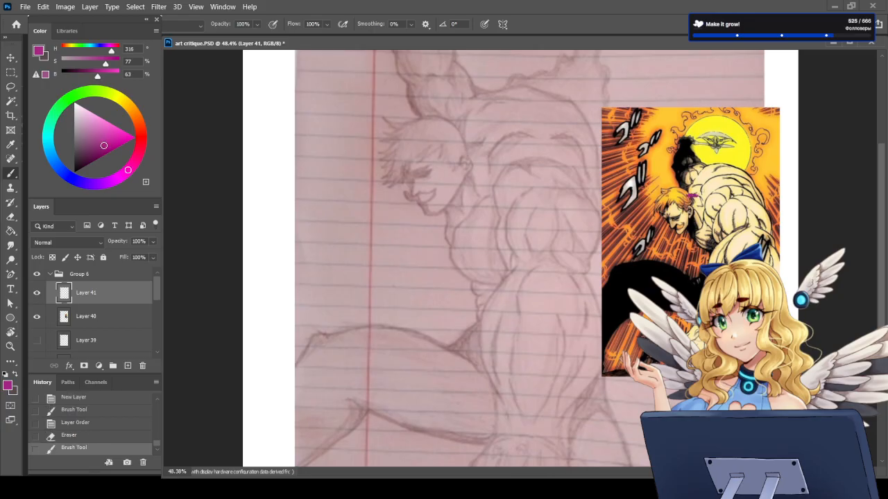
{"action": "key", "text": "ctrl+z"}
{"action": "left_click_drag", "start_coordinate": [103, 145], "coordinate": [118, 138]}
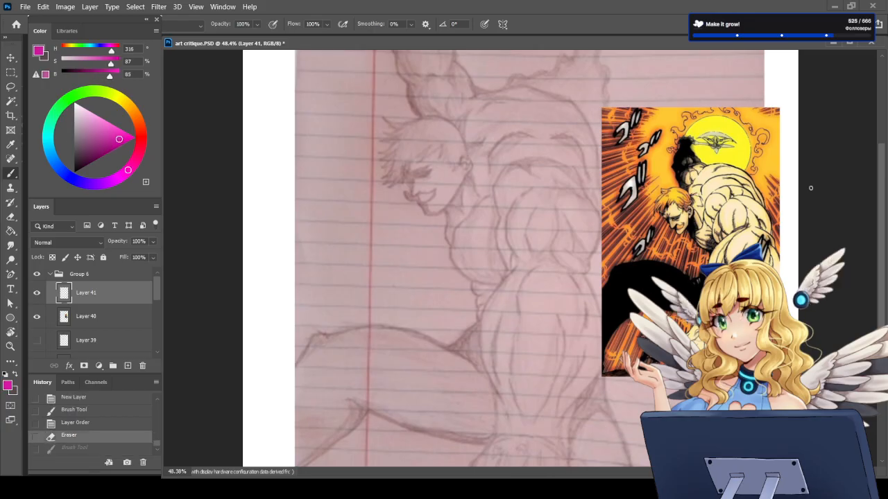
{"action": "mouse_move", "coordinate": [690, 195]}
{"action": "left_mouse_down"}
{"action": "mouse_move", "coordinate": [691, 224]}
{"action": "mouse_move", "coordinate": [701, 203]}
{"action": "mouse_move", "coordinate": [685, 198]}
{"action": "mouse_move", "coordinate": [688, 223]}
{"action": "mouse_move", "coordinate": [685, 201]}
{"action": "left_mouse_up"}
{"action": "left_click_drag", "start_coordinate": [686, 199], "coordinate": [685, 217]}
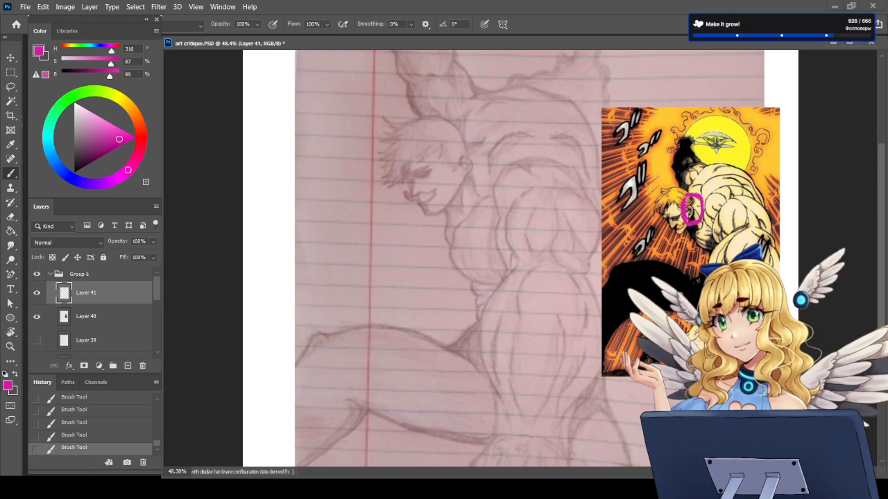
{"action": "mouse_move", "coordinate": [665, 193]}
{"action": "left_mouse_down"}
{"action": "mouse_move", "coordinate": [676, 229]}
{"action": "mouse_move", "coordinate": [682, 220]}
{"action": "left_mouse_up"}
Step: Sketch the pencil figure's head in magenta with a front face line, a cranium circle and a jaw tapering to the chin
{"action": "mouse_move", "coordinate": [404, 124]}
{"action": "left_mouse_down"}
{"action": "mouse_move", "coordinate": [406, 156]}
{"action": "mouse_move", "coordinate": [429, 210]}
{"action": "left_mouse_up"}
{"action": "mouse_move", "coordinate": [405, 173]}
{"action": "left_mouse_down"}
{"action": "mouse_move", "coordinate": [434, 167]}
{"action": "mouse_move", "coordinate": [457, 151]}
{"action": "left_mouse_up"}
{"action": "key", "text": "ctrl+z"}
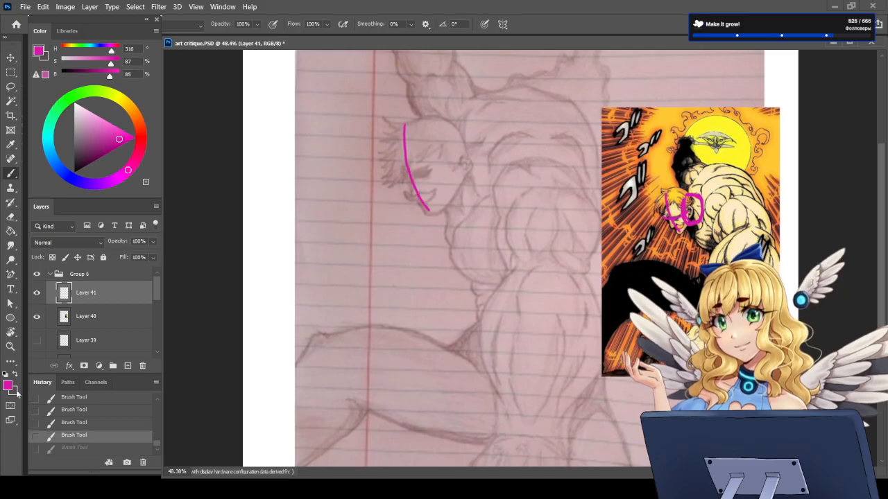
{"action": "mouse_move", "coordinate": [401, 166]}
{"action": "left_mouse_down"}
{"action": "mouse_move", "coordinate": [433, 183]}
{"action": "mouse_move", "coordinate": [459, 145]}
{"action": "mouse_move", "coordinate": [411, 126]}
{"action": "mouse_move", "coordinate": [429, 212]}
{"action": "left_mouse_up"}
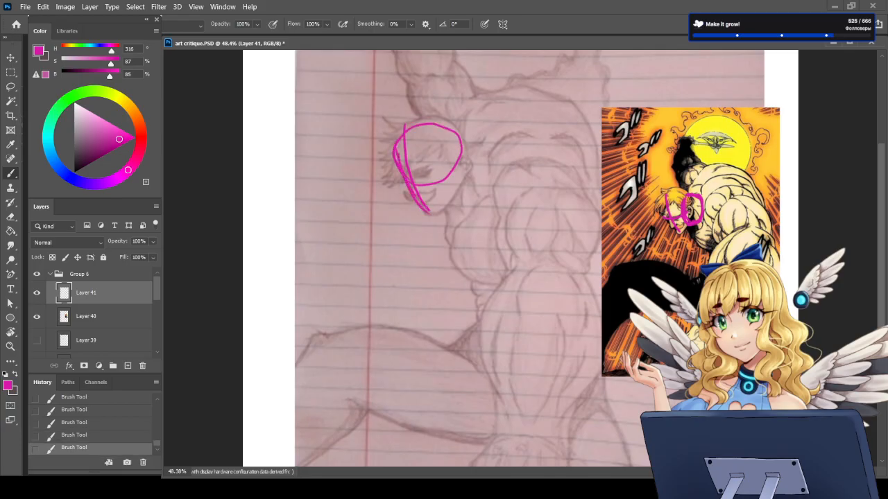
{"action": "mouse_move", "coordinate": [462, 145]}
{"action": "left_mouse_down"}
{"action": "mouse_move", "coordinate": [462, 193]}
{"action": "mouse_move", "coordinate": [431, 214]}
{"action": "left_mouse_up"}
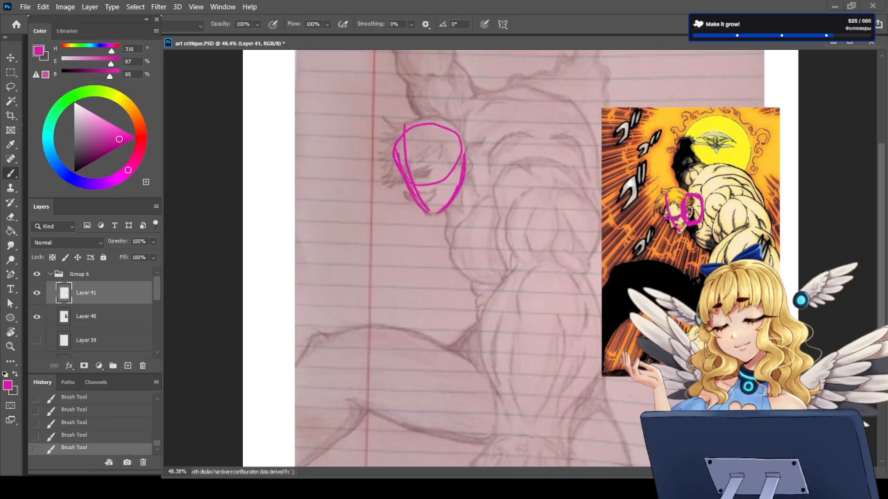
Step: Reinforce the cranium outline, erase the overlap at the face front and draw a curved eye line across the head
{"action": "mouse_move", "coordinate": [445, 122]}
{"action": "left_mouse_down"}
{"action": "mouse_move", "coordinate": [394, 142]}
{"action": "mouse_move", "coordinate": [406, 179]}
{"action": "left_mouse_up"}
{"action": "key", "text": "e"}
{"action": "left_click_drag", "start_coordinate": [404, 177], "coordinate": [410, 190]}
{"action": "key", "text": "b"}
{"action": "mouse_move", "coordinate": [398, 137]}
{"action": "left_mouse_down"}
{"action": "mouse_move", "coordinate": [395, 160]}
{"action": "mouse_move", "coordinate": [451, 170]}
{"action": "mouse_move", "coordinate": [465, 160]}
{"action": "mouse_move", "coordinate": [409, 175]}
{"action": "mouse_move", "coordinate": [450, 178]}
{"action": "mouse_move", "coordinate": [459, 153]}
{"action": "mouse_move", "coordinate": [461, 168]}
{"action": "left_mouse_up"}
{"action": "key", "text": "e"}
{"action": "key", "text": "b"}
Step: Draw a curved vertical centre line down the face and erase the earlier face line beside it
{"action": "mouse_move", "coordinate": [416, 125]}
{"action": "left_mouse_down"}
{"action": "mouse_move", "coordinate": [410, 144]}
{"action": "mouse_move", "coordinate": [424, 203]}
{"action": "left_mouse_up"}
{"action": "left_click_drag", "start_coordinate": [413, 144], "coordinate": [419, 191]}
{"action": "key", "text": "e"}
{"action": "left_click_drag", "start_coordinate": [404, 132], "coordinate": [418, 206]}
{"action": "key", "text": "b"}
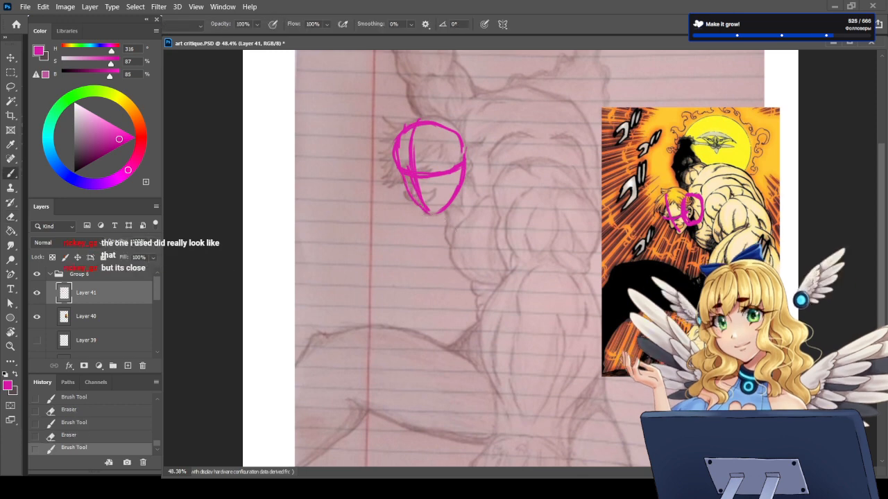
Step: Redraw the curved eye line across the head and clean up the overlapping strokes with the eraser
{"action": "key", "text": "e"}
{"action": "key", "text": "b"}
{"action": "mouse_move", "coordinate": [400, 169]}
{"action": "left_mouse_down"}
{"action": "mouse_move", "coordinate": [407, 178]}
{"action": "mouse_move", "coordinate": [443, 180]}
{"action": "mouse_move", "coordinate": [461, 170]}
{"action": "mouse_move", "coordinate": [461, 160]}
{"action": "left_mouse_up"}
{"action": "key", "text": "e"}
{"action": "key", "text": "b"}
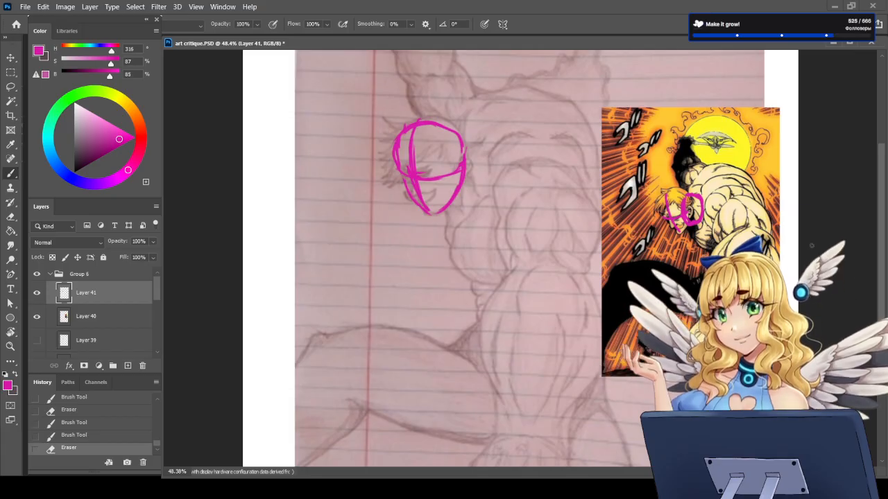
Step: Lasso the magenta head sketch, rotate it about 9° counter-clockwise, shift it slightly left over the pencil head and deselect
{"action": "left_click", "coordinate": [11, 88]}
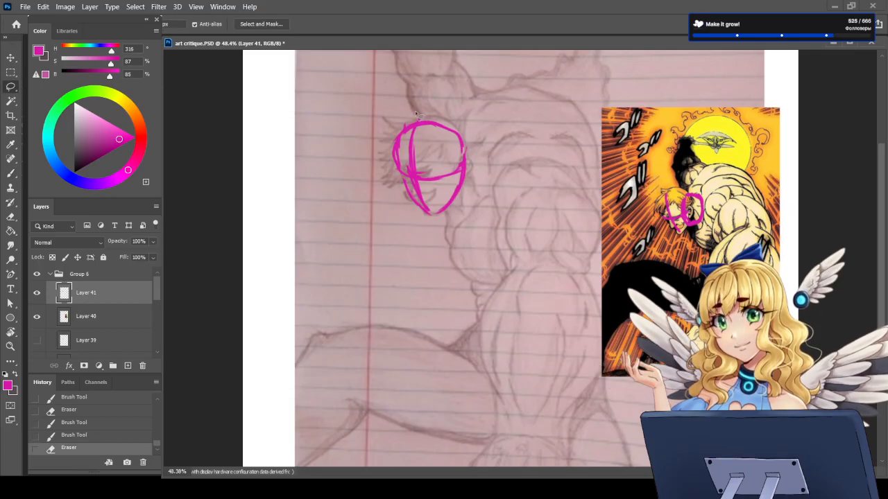
{"action": "mouse_move", "coordinate": [419, 111]}
{"action": "left_mouse_down"}
{"action": "mouse_move", "coordinate": [494, 208]}
{"action": "mouse_move", "coordinate": [433, 90]}
{"action": "left_mouse_up"}
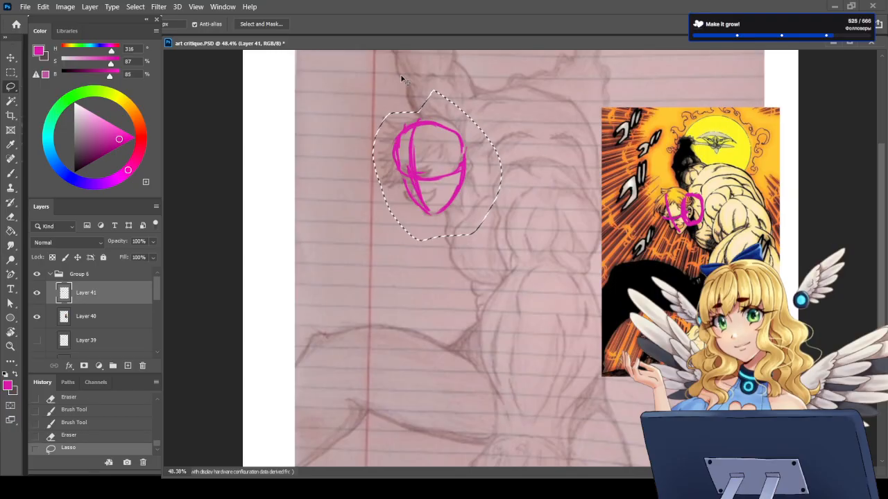
{"action": "key", "text": "ctrl+t"}
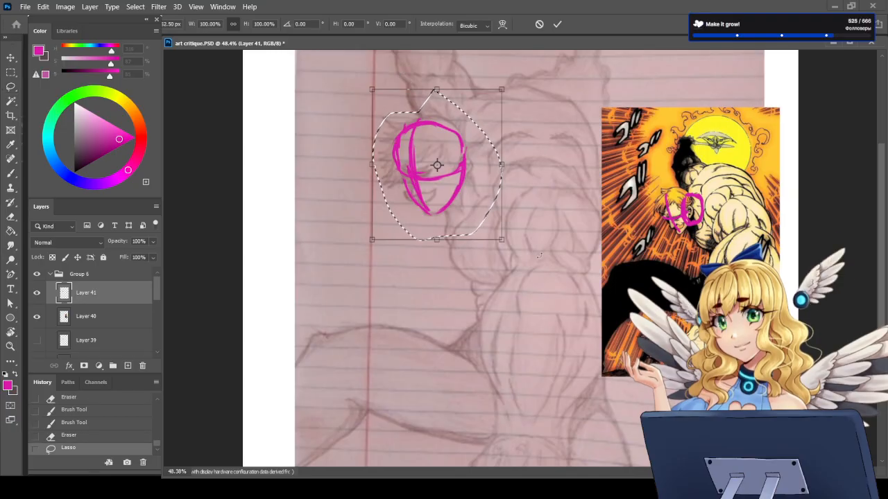
{"action": "left_click_drag", "start_coordinate": [522, 208], "coordinate": [527, 195]}
{"action": "left_click_drag", "start_coordinate": [468, 186], "coordinate": [457, 186]}
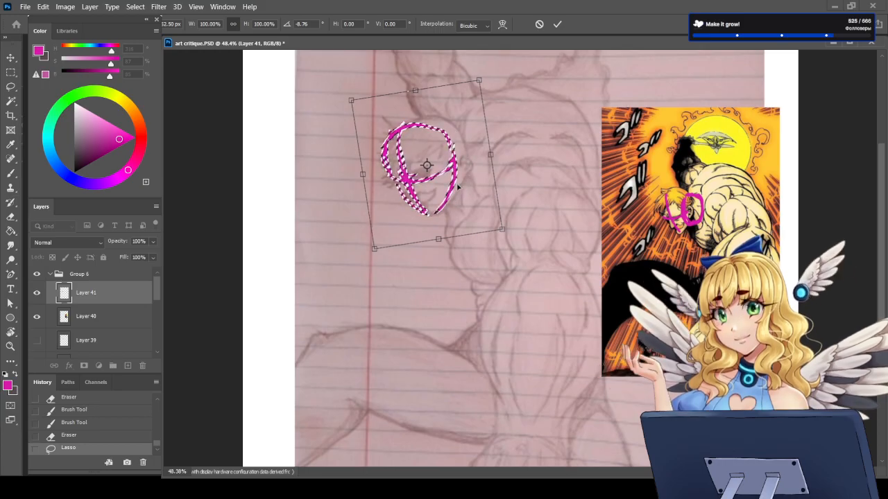
{"action": "key", "text": "Return"}
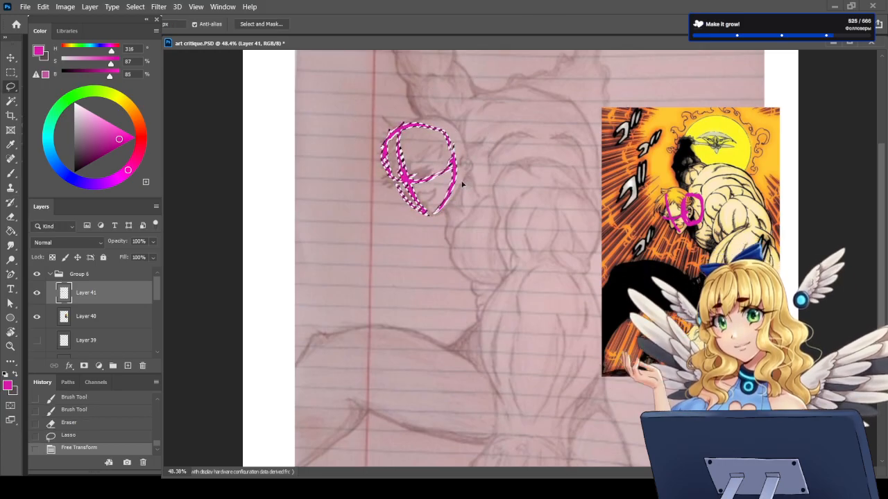
{"action": "key", "text": "ctrl+d"}
Step: Sketch short magenta neck lines running back from the rear of the cranium and from the jaw toward the shoulder
{"action": "key", "text": "b"}
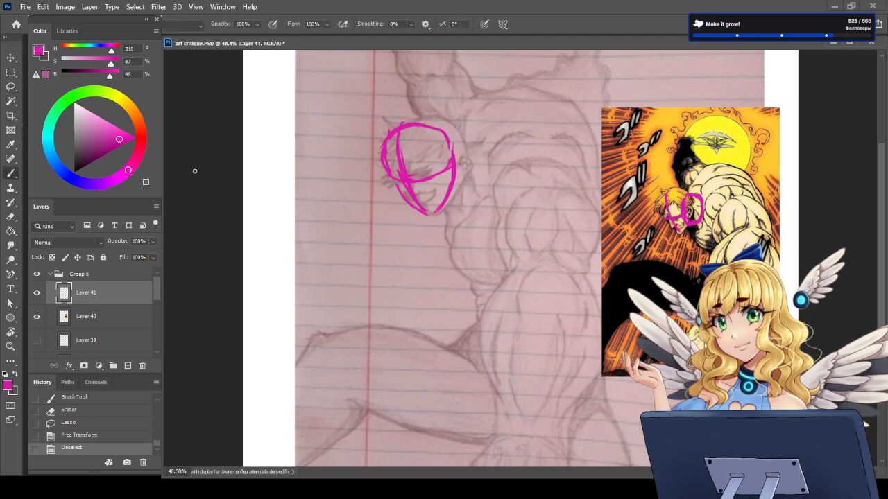
{"action": "mouse_move", "coordinate": [452, 148]}
{"action": "left_mouse_down"}
{"action": "mouse_move", "coordinate": [482, 141]}
{"action": "mouse_move", "coordinate": [463, 147]}
{"action": "mouse_move", "coordinate": [477, 155]}
{"action": "left_mouse_up"}
{"action": "key", "text": "e"}
{"action": "key", "text": "b"}
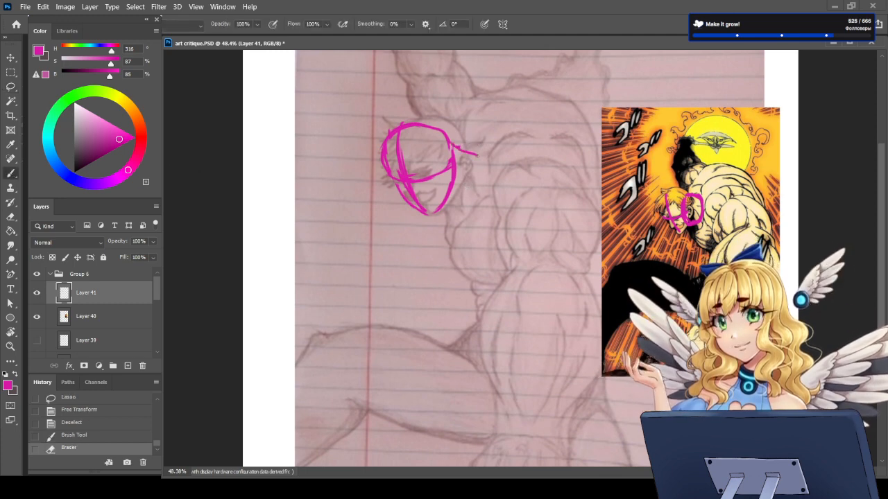
{"action": "left_click_drag", "start_coordinate": [443, 205], "coordinate": [462, 201]}
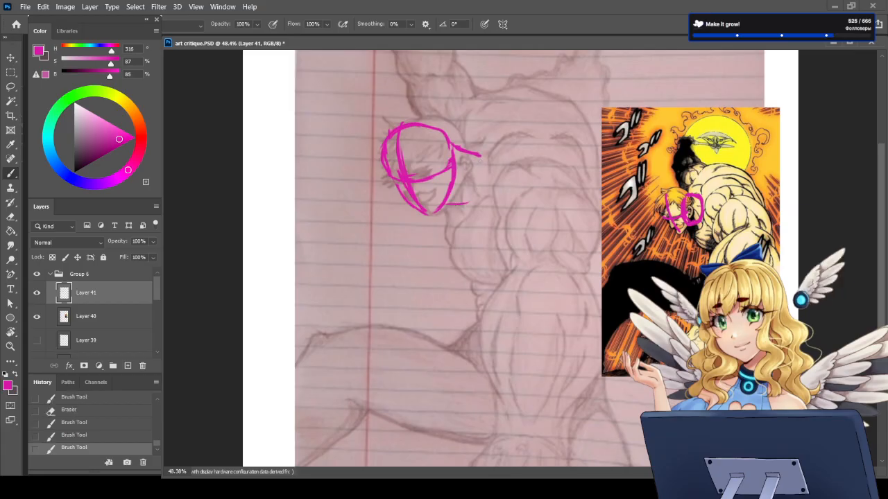
{"action": "mouse_move", "coordinate": [478, 156]}
{"action": "left_mouse_down"}
{"action": "mouse_move", "coordinate": [468, 200]}
{"action": "mouse_move", "coordinate": [478, 158]}
{"action": "left_mouse_up"}
Step: Hide Layer 41, show Layer 39 and erase its pink neck ellipse and connecting strokes beside the pencil head
{"action": "left_click", "coordinate": [37, 293]}
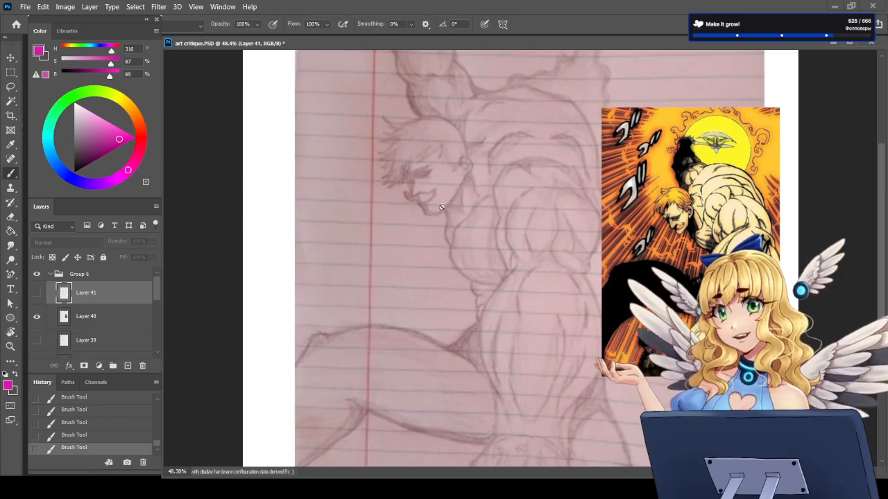
{"action": "left_click", "coordinate": [93, 317]}
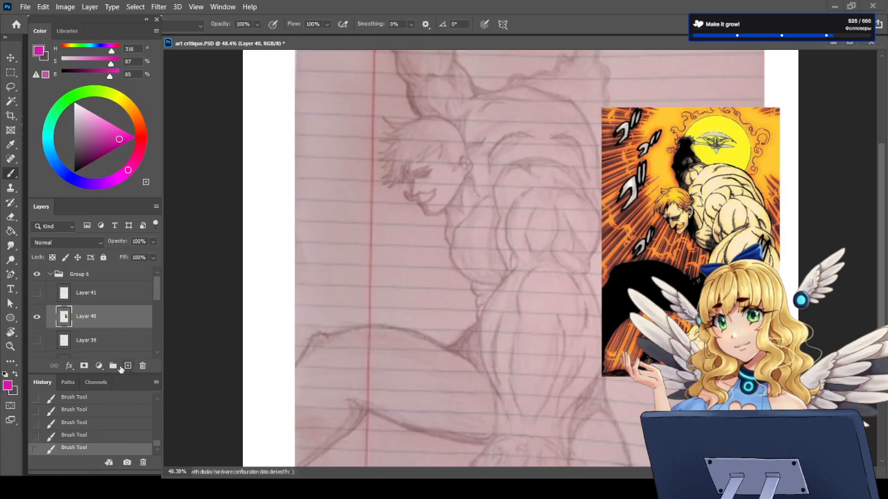
{"action": "left_click", "coordinate": [37, 340]}
{"action": "left_click", "coordinate": [90, 341]}
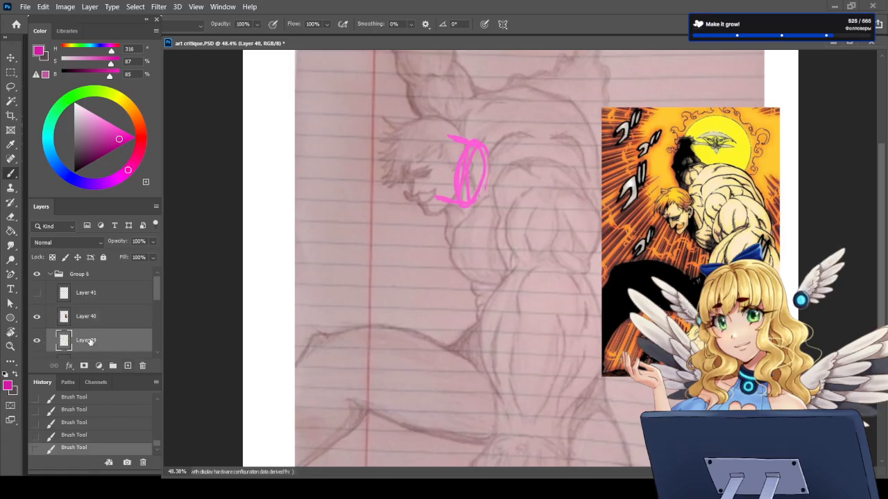
{"action": "key", "text": "e"}
{"action": "mouse_move", "coordinate": [486, 146]}
{"action": "left_mouse_down"}
{"action": "mouse_move", "coordinate": [463, 201]}
{"action": "mouse_move", "coordinate": [451, 174]}
{"action": "mouse_move", "coordinate": [438, 197]}
{"action": "left_mouse_up"}
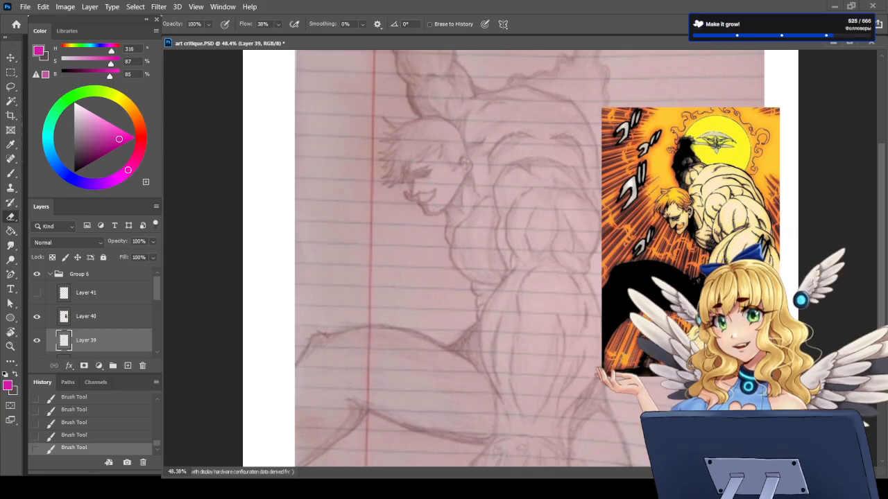
Step: Draw a magenta arrow from the pencil figure's cheek toward the shoulder and undo it
{"action": "key", "text": "b"}
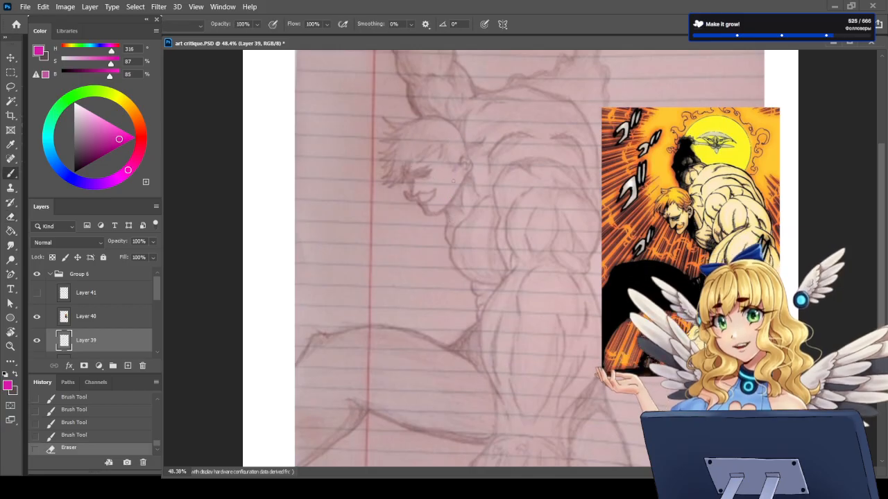
{"action": "mouse_move", "coordinate": [454, 182]}
{"action": "left_mouse_down"}
{"action": "mouse_move", "coordinate": [488, 182]}
{"action": "mouse_move", "coordinate": [479, 186]}
{"action": "left_mouse_up"}
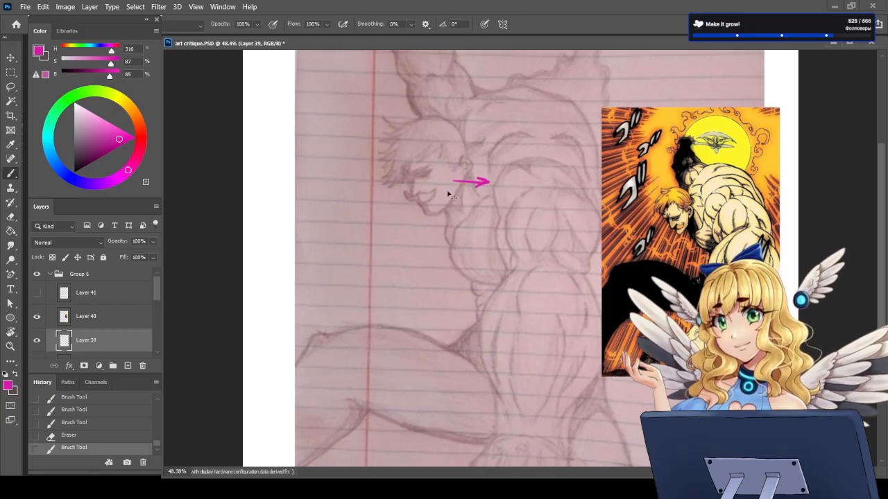
{"action": "key", "text": "ctrl+z"}
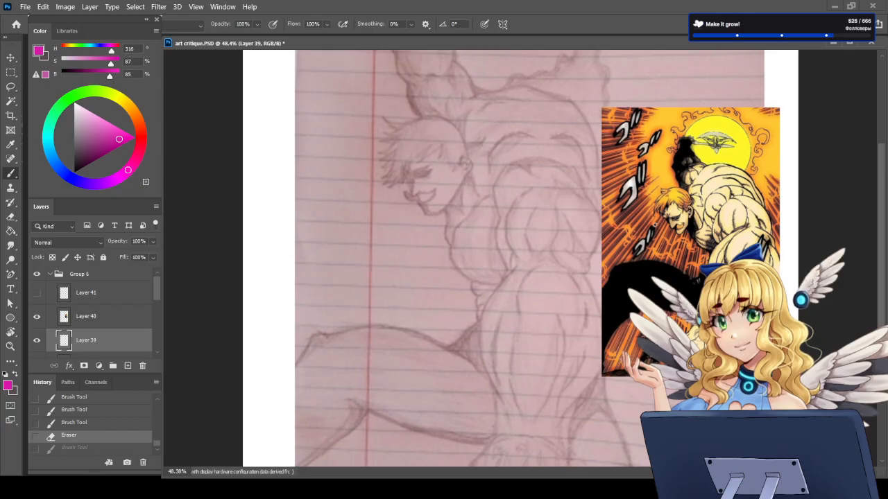
Step: Try moving Layer 39 above Layer 40 to mark the comic reference's face, and undo the marking and reordering
{"action": "key", "text": "ctrl+shift+z"}
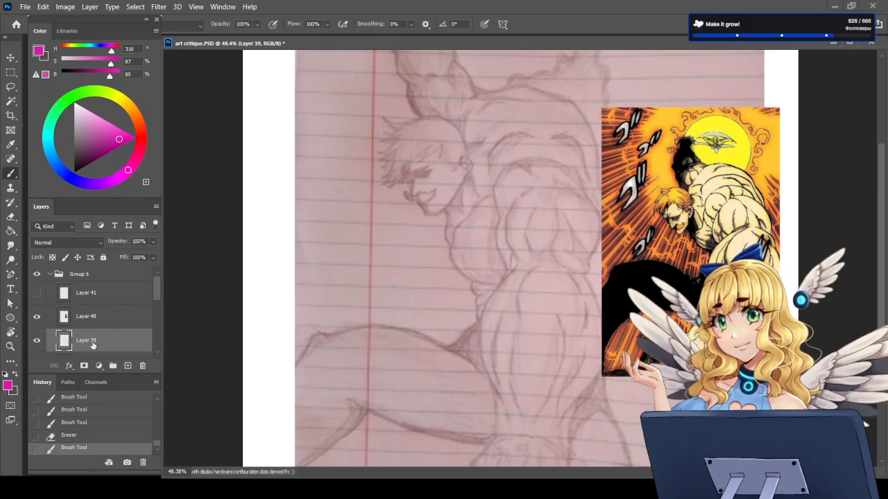
{"action": "key", "text": "ctrl+bracketright"}
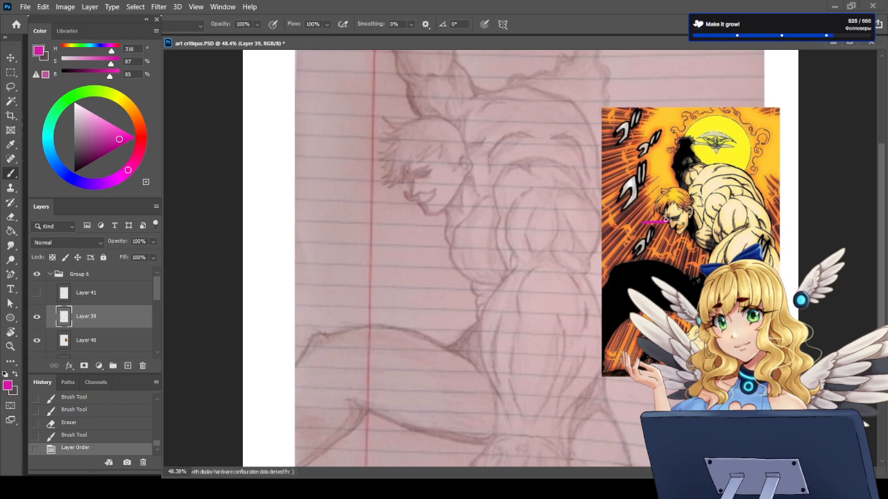
{"action": "key", "text": "ctrl+z"}
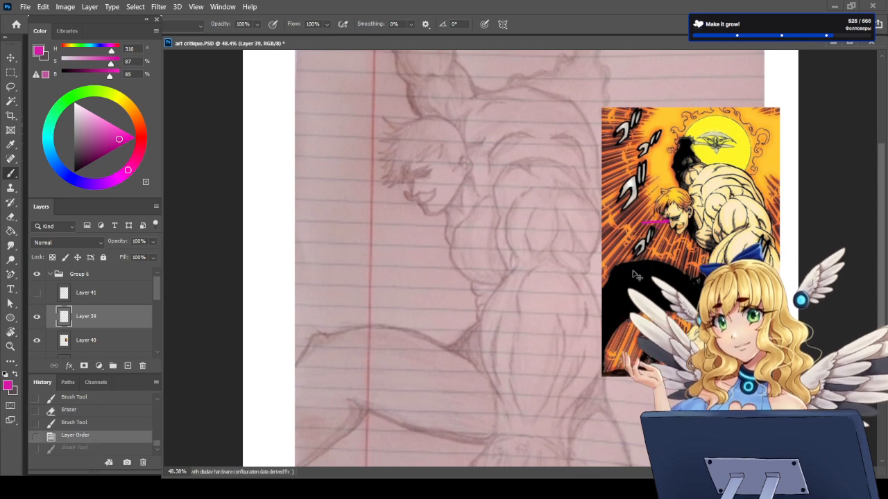
{"action": "key", "text": "ctrl+z"}
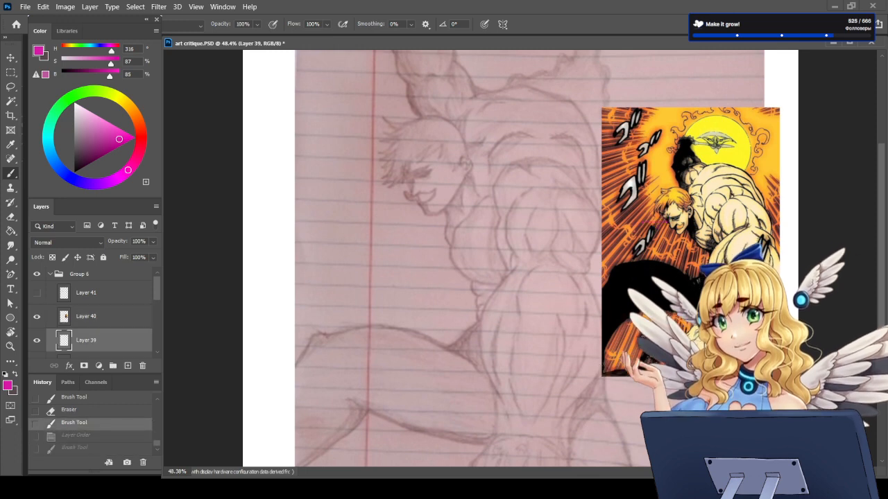
Step: Try to mark the shoulder muscle on the comic reference on Layer 39 and step the history back before that stroke
{"action": "scroll", "coordinate": [778, 178], "scroll_direction": "up", "scroll_amount": 4}
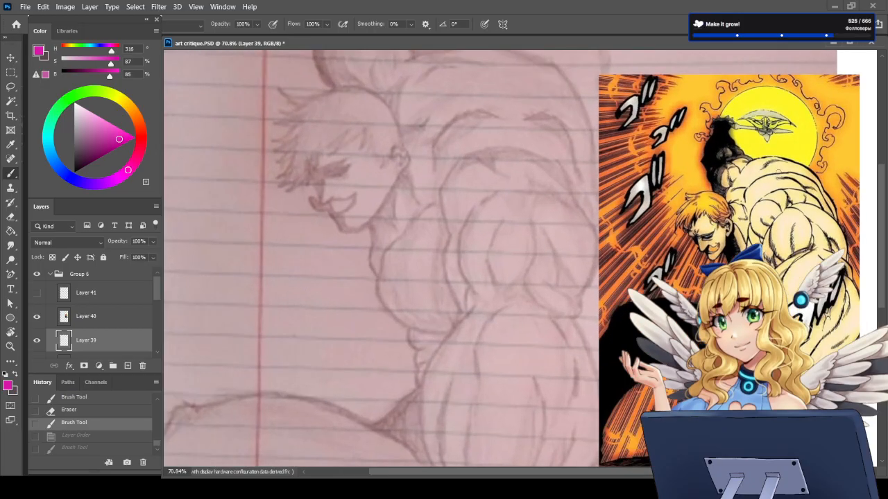
{"action": "scroll", "coordinate": [778, 179], "scroll_direction": "up", "scroll_amount": 5}
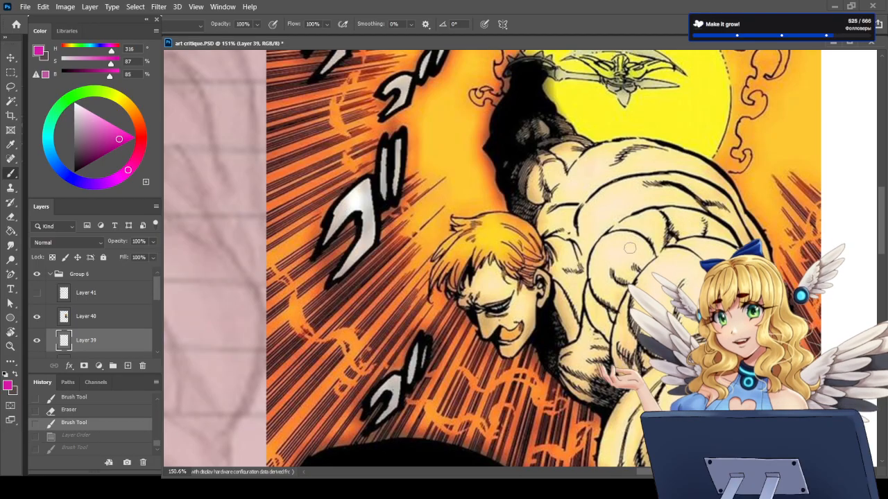
{"action": "left_click_drag", "start_coordinate": [609, 232], "coordinate": [598, 289]}
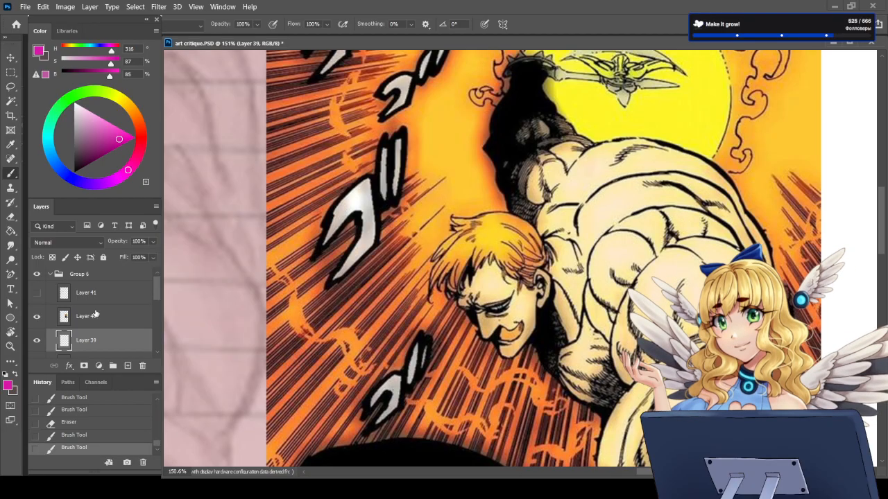
{"action": "left_click", "coordinate": [71, 435]}
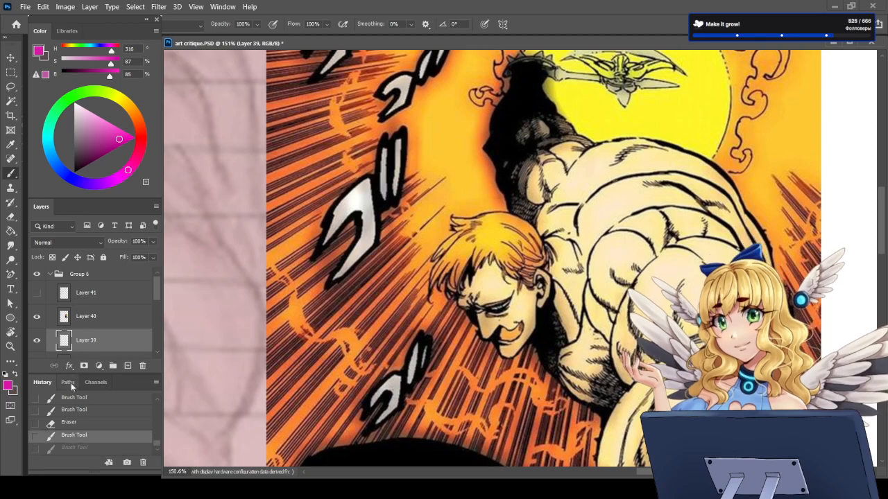
{"action": "left_click", "coordinate": [69, 422]}
{"action": "left_click", "coordinate": [74, 434]}
Step: Delete Layer 41 with the magenta head construction and add a new empty layer above Layer 40
{"action": "left_click", "coordinate": [82, 294]}
{"action": "left_click", "coordinate": [37, 294]}
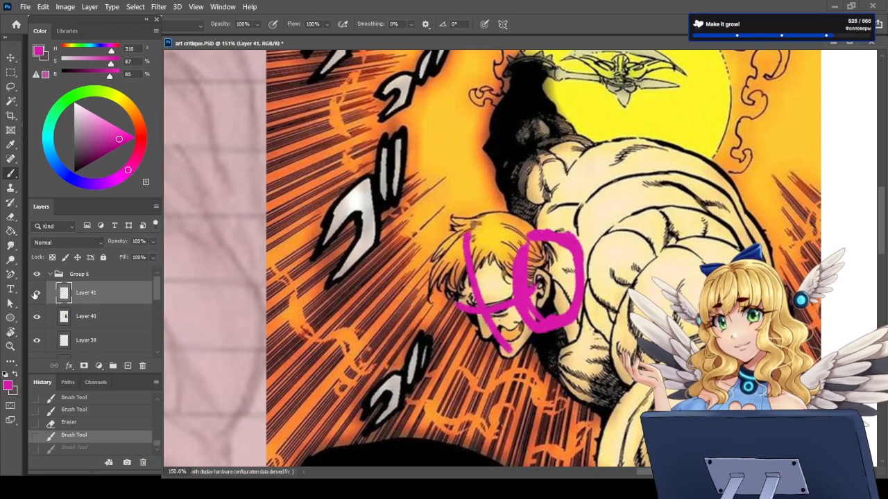
{"action": "left_click", "coordinate": [37, 294]}
{"action": "left_click", "coordinate": [38, 294]}
{"action": "left_click", "coordinate": [142, 365]}
{"action": "left_click", "coordinate": [128, 366]}
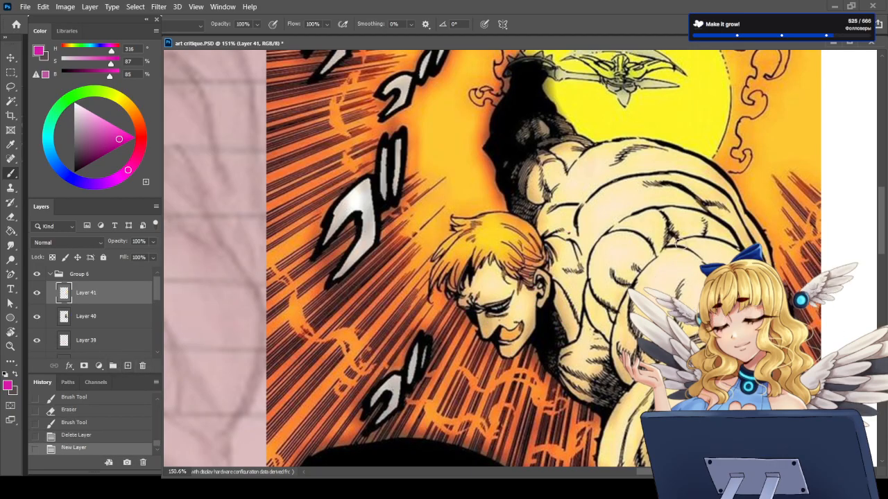
Step: Circle the shoulder muscle mass on the comic reference in magenta and undo the stroke
{"action": "mouse_move", "coordinate": [656, 209]}
{"action": "left_mouse_down"}
{"action": "mouse_move", "coordinate": [629, 217]}
{"action": "mouse_move", "coordinate": [583, 260]}
{"action": "mouse_move", "coordinate": [703, 248]}
{"action": "mouse_move", "coordinate": [683, 209]}
{"action": "left_mouse_up"}
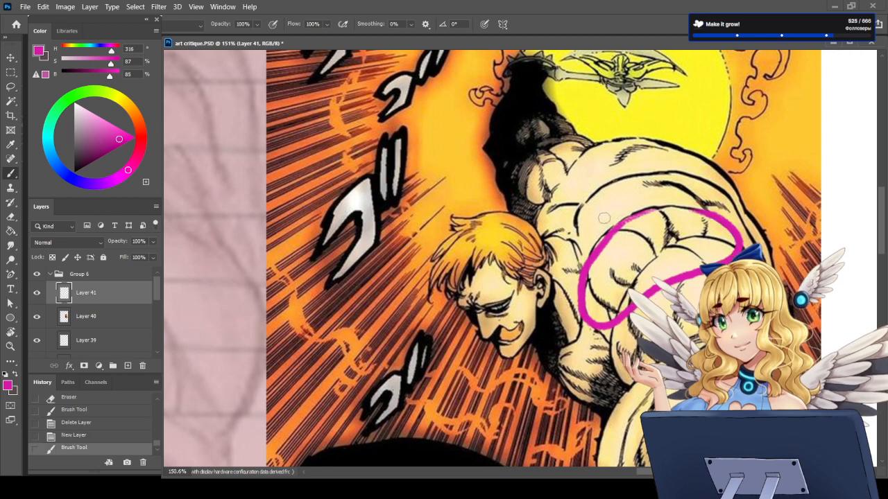
{"action": "key", "text": "ctrl+z"}
Step: Hide the comic reference on Layer 40 and erase the stray magenta line beside the pencil figure on Layer 39
{"action": "scroll", "coordinate": [683, 191], "scroll_direction": "down", "scroll_amount": 6}
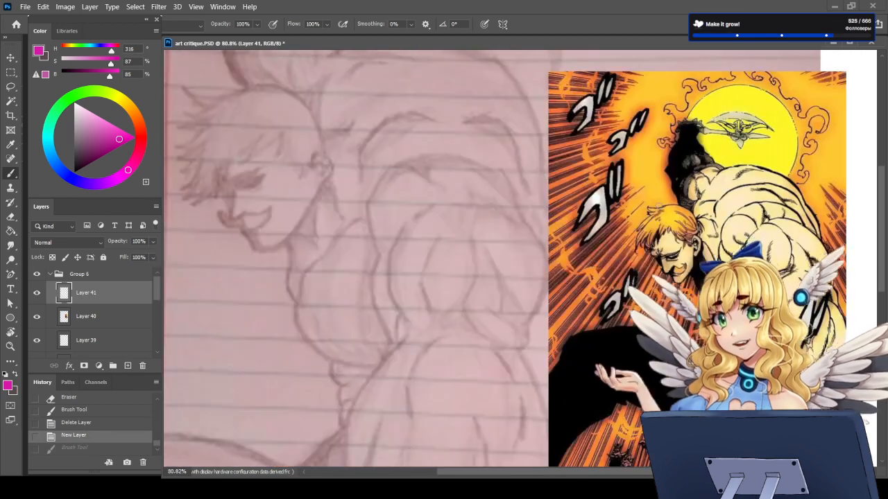
{"action": "scroll", "coordinate": [683, 232], "scroll_direction": "down", "scroll_amount": 3}
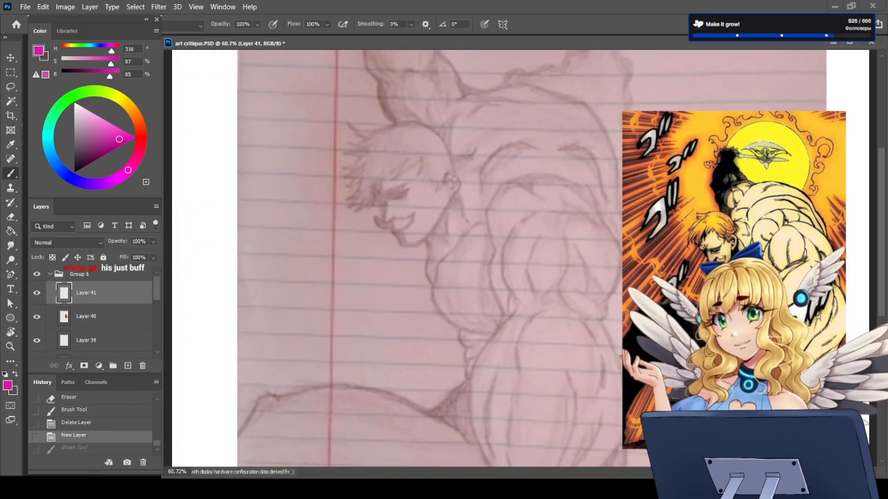
{"action": "left_click", "coordinate": [38, 316]}
{"action": "scroll", "coordinate": [632, 255], "scroll_direction": "down", "scroll_amount": 3}
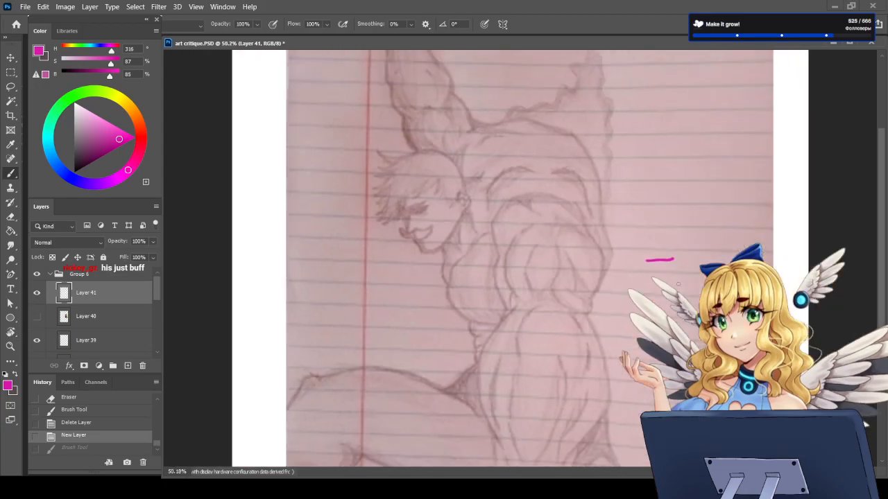
{"action": "scroll", "coordinate": [632, 256], "scroll_direction": "up", "scroll_amount": 4}
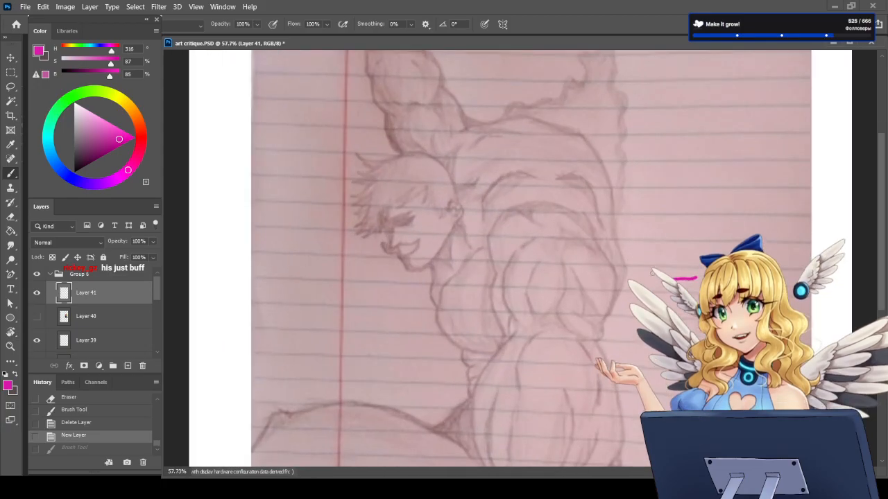
{"action": "key", "text": "e"}
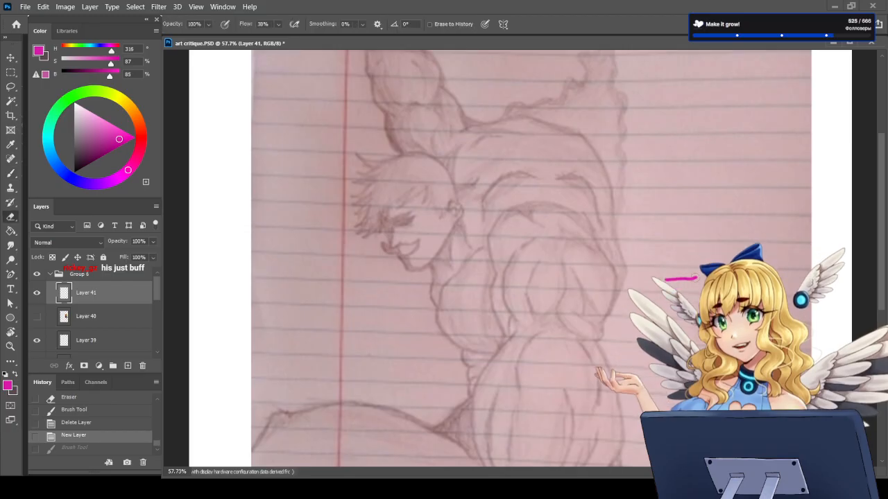
{"action": "left_click_drag", "start_coordinate": [680, 282], "coordinate": [693, 279]}
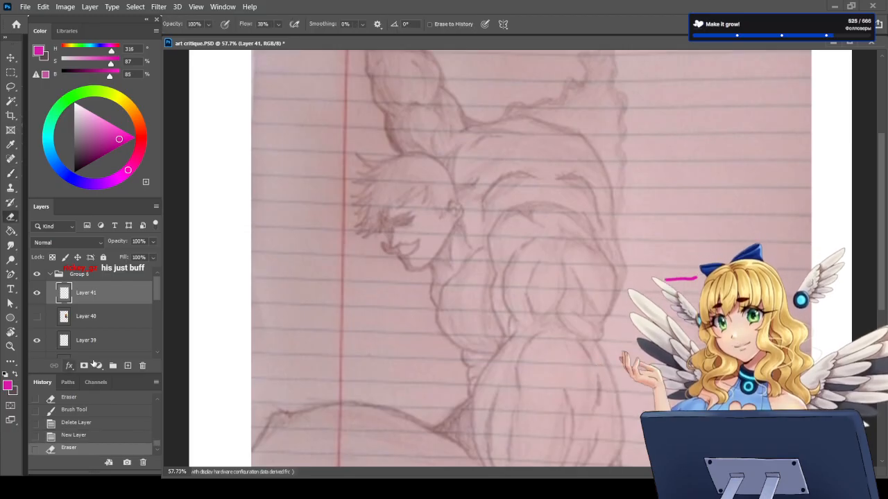
{"action": "left_click", "coordinate": [84, 347]}
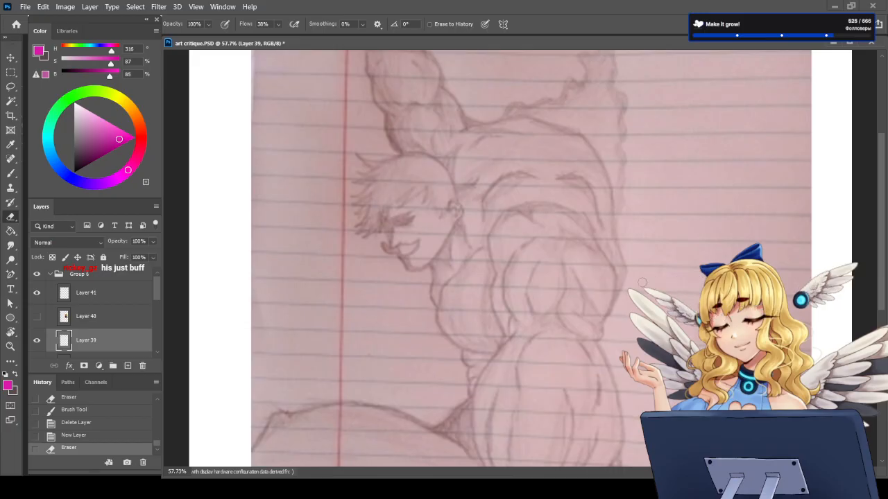
{"action": "left_click_drag", "start_coordinate": [642, 283], "coordinate": [646, 285]}
Step: Paste the copied photo of a muscular man onto the empty Layer 41 as an anatomy reference
{"action": "left_click", "coordinate": [80, 298]}
{"action": "key", "text": "b"}
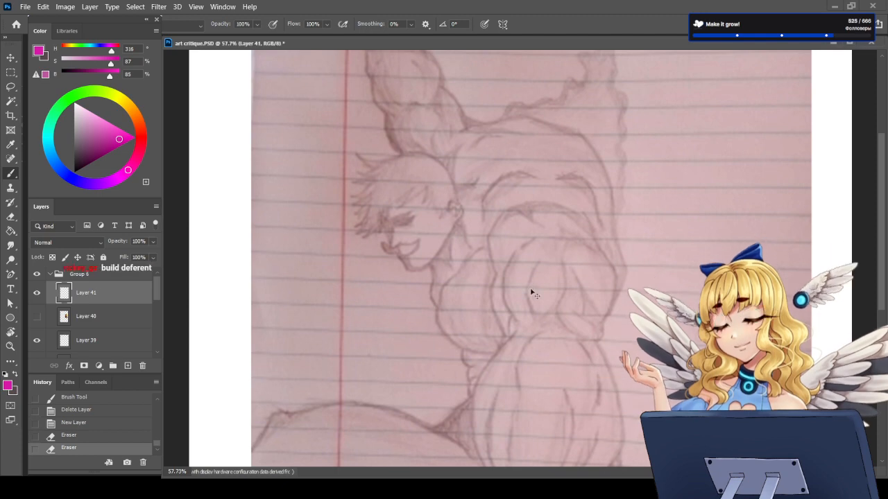
{"action": "key", "text": "ctrl+v"}
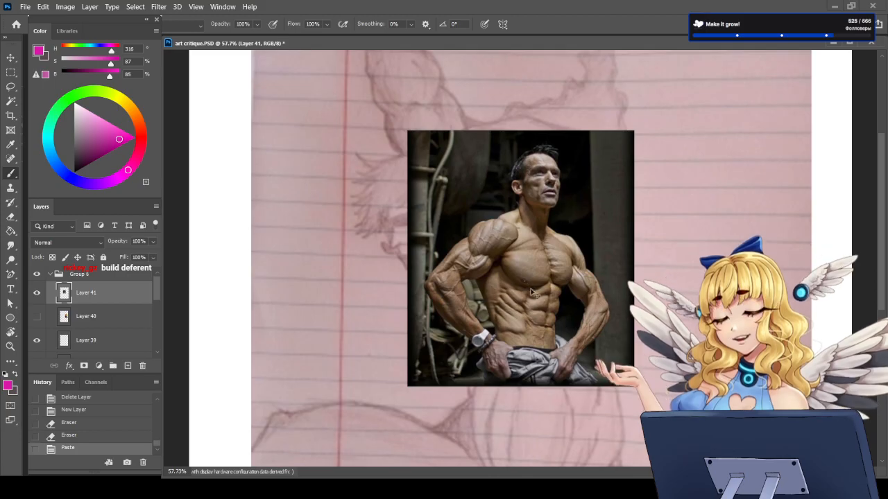
Step: Move the pasted muscular man photo on Layer 41 to the right of the pencil figure and resume the Brush
{"action": "key", "text": "ctrl+t"}
{"action": "left_click_drag", "start_coordinate": [531, 289], "coordinate": [750, 276]}
{"action": "key", "text": "Return"}
{"action": "key", "text": "b"}
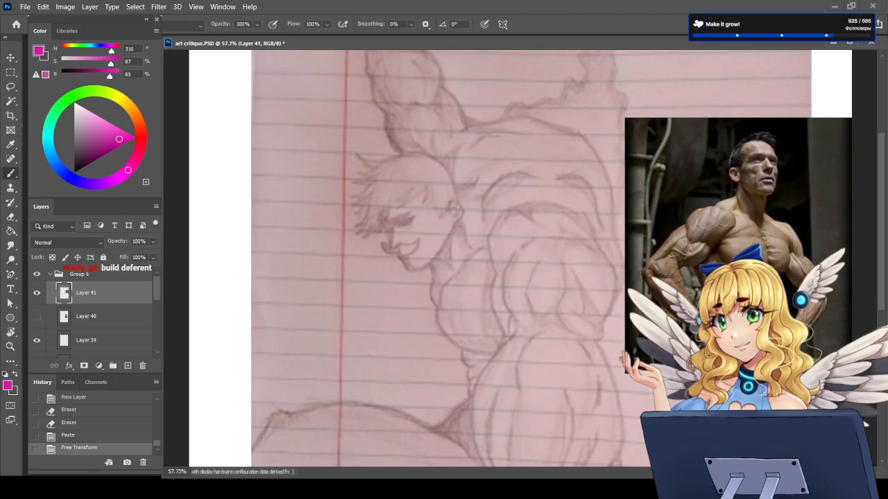
Step: Try black contour strokes over the muscle lines inside the figure's upper arm and undo them
{"action": "scroll", "coordinate": [499, 298], "scroll_direction": "up", "scroll_amount": 2}
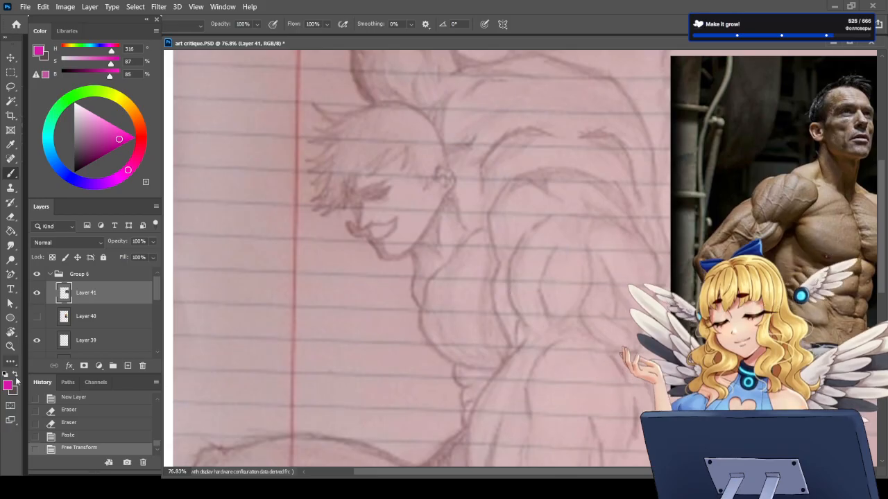
{"action": "left_click", "coordinate": [539, 280], "text": "alt"}
{"action": "left_click", "coordinate": [534, 291], "text": "alt"}
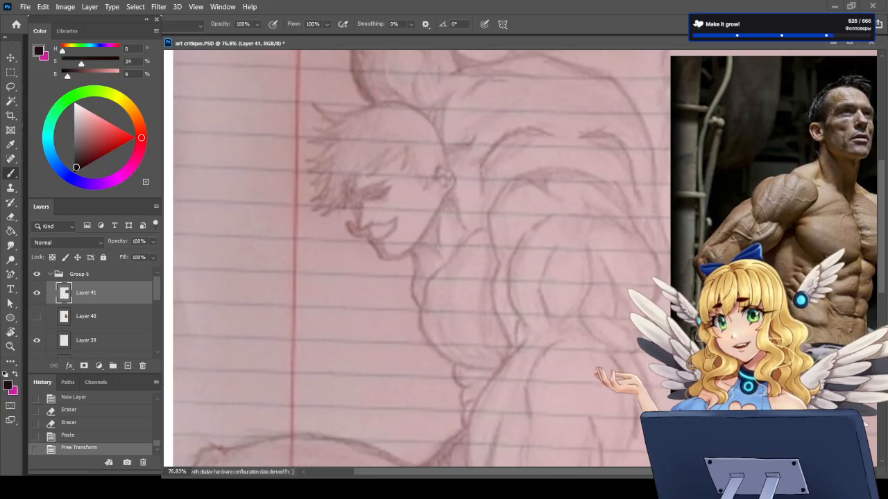
{"action": "left_click_drag", "start_coordinate": [546, 255], "coordinate": [545, 304]}
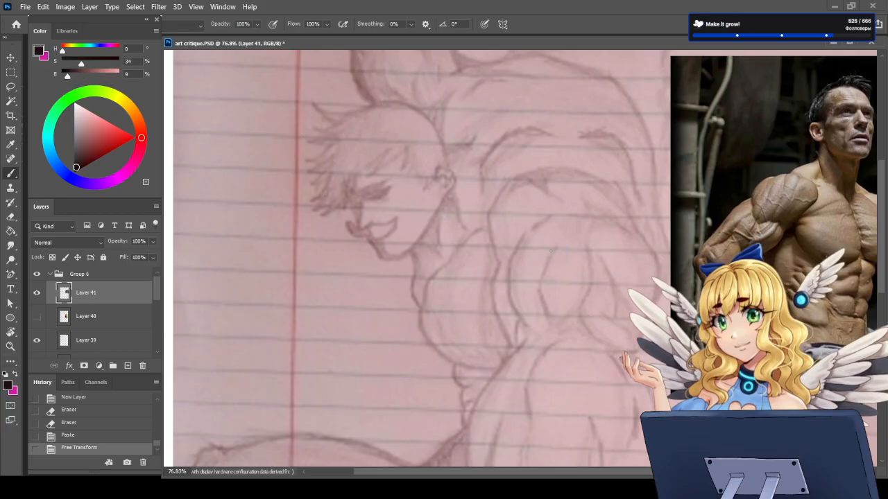
{"action": "left_click_drag", "start_coordinate": [587, 251], "coordinate": [577, 309]}
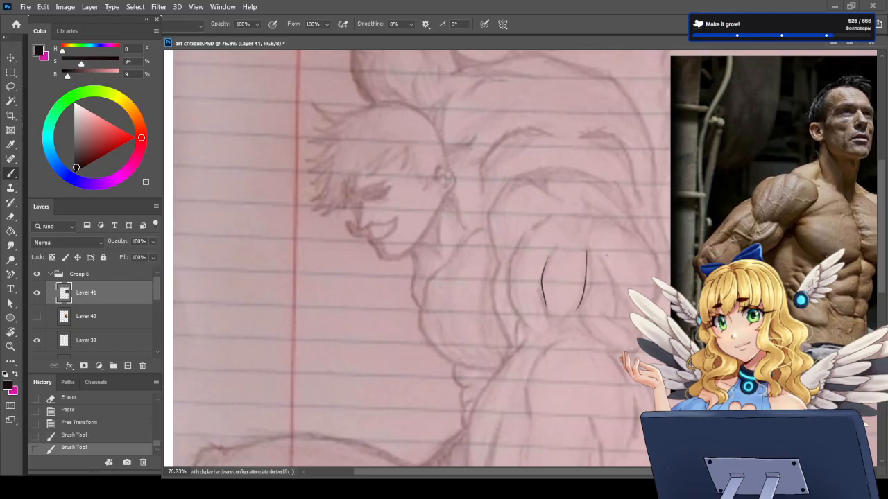
{"action": "mouse_move", "coordinate": [609, 257]}
{"action": "left_mouse_down"}
{"action": "mouse_move", "coordinate": [618, 302]}
{"action": "mouse_move", "coordinate": [638, 290]}
{"action": "left_mouse_up"}
{"action": "key", "text": "ctrl+z"}
{"action": "key", "text": "ctrl+z"}
{"action": "key", "text": "ctrl+z"}
{"action": "key", "text": "ctrl+z"}
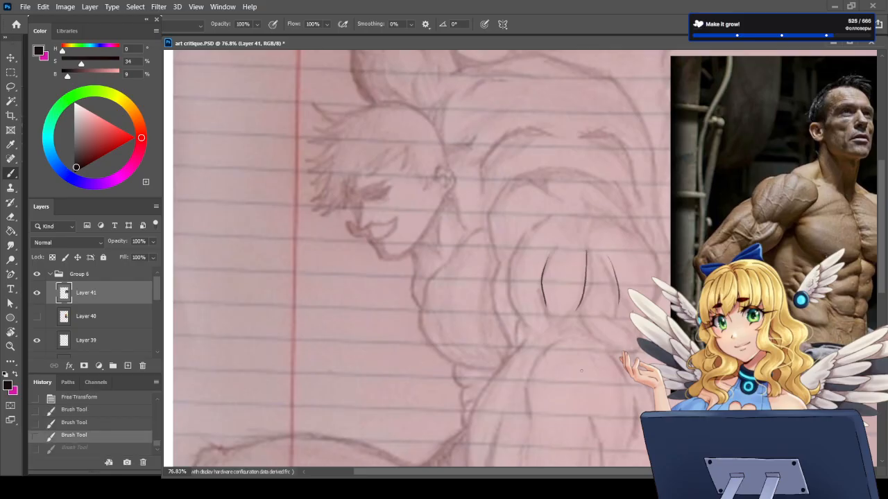
Step: Outline the shoulder muscle on the photo reference in magenta and add fibre lines inside the outline
{"action": "key", "text": "x"}
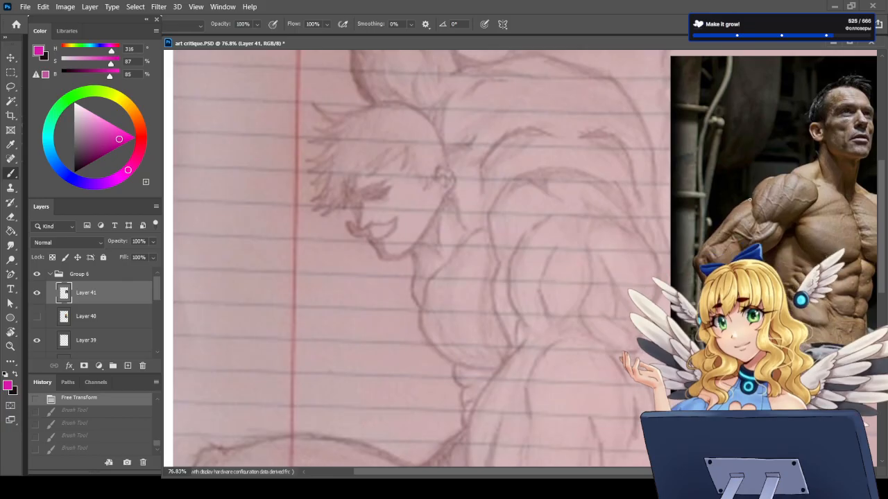
{"action": "mouse_move", "coordinate": [749, 198]}
{"action": "left_mouse_down"}
{"action": "mouse_move", "coordinate": [756, 226]}
{"action": "mouse_move", "coordinate": [799, 224]}
{"action": "mouse_move", "coordinate": [783, 225]}
{"action": "mouse_move", "coordinate": [817, 199]}
{"action": "mouse_move", "coordinate": [807, 179]}
{"action": "mouse_move", "coordinate": [784, 173]}
{"action": "mouse_move", "coordinate": [752, 194]}
{"action": "left_mouse_up"}
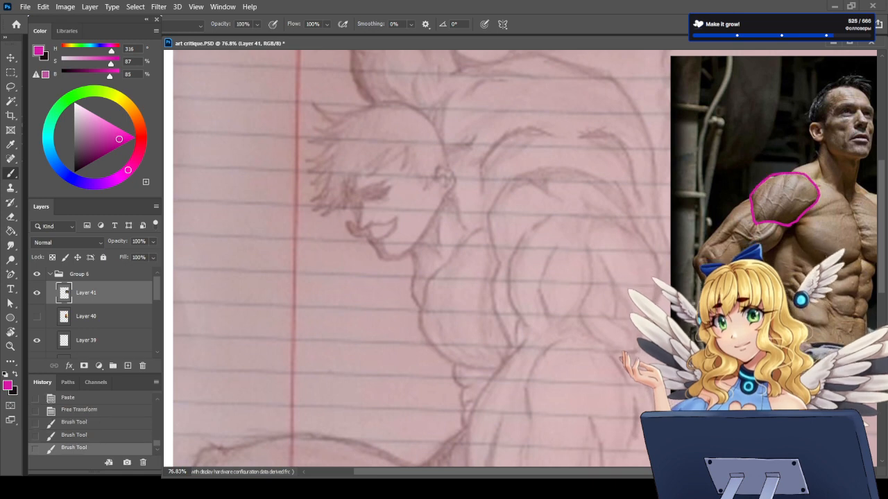
{"action": "left_click_drag", "start_coordinate": [800, 176], "coordinate": [792, 203]}
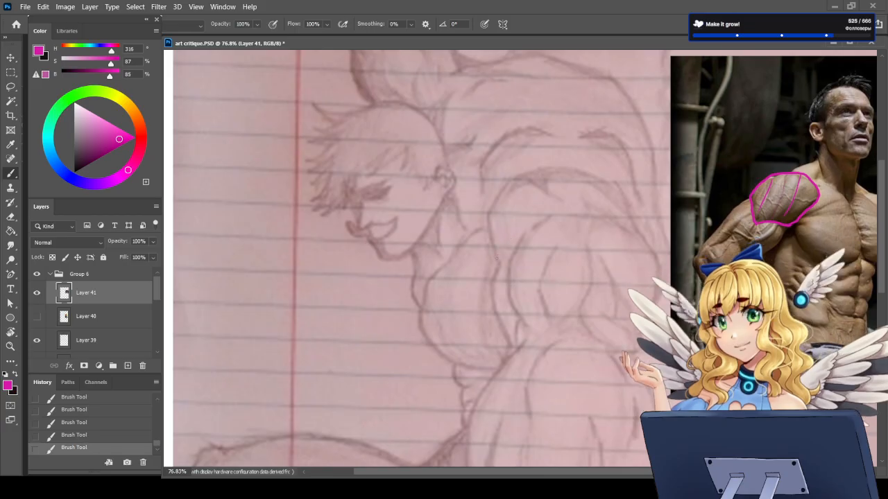
Step: Trace the pencil figure's rounded shoulder cap and the upper arm's outer contours in magenta
{"action": "mouse_move", "coordinate": [491, 248]}
{"action": "left_mouse_down"}
{"action": "mouse_move", "coordinate": [501, 195]}
{"action": "mouse_move", "coordinate": [550, 152]}
{"action": "mouse_move", "coordinate": [599, 175]}
{"action": "mouse_move", "coordinate": [636, 229]}
{"action": "left_mouse_up"}
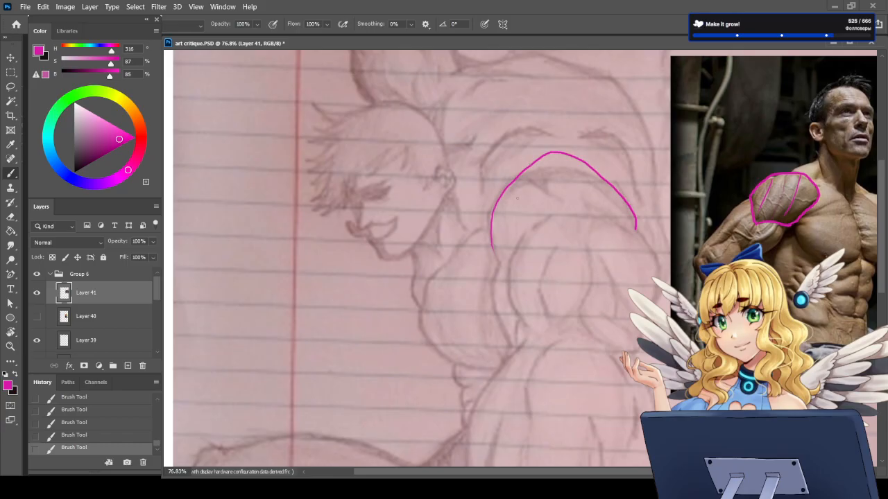
{"action": "mouse_move", "coordinate": [508, 186]}
{"action": "left_mouse_down"}
{"action": "mouse_move", "coordinate": [493, 246]}
{"action": "mouse_move", "coordinate": [505, 262]}
{"action": "mouse_move", "coordinate": [548, 215]}
{"action": "mouse_move", "coordinate": [595, 217]}
{"action": "mouse_move", "coordinate": [645, 241]}
{"action": "left_mouse_up"}
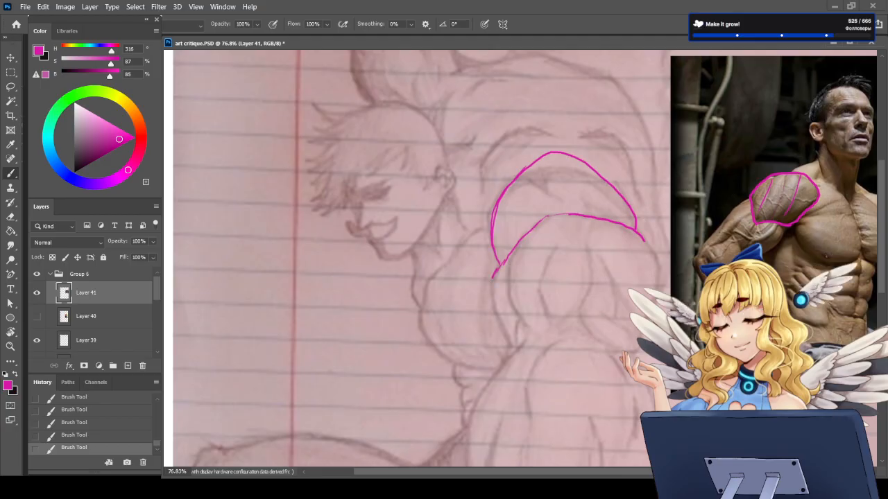
{"action": "mouse_move", "coordinate": [500, 263]}
{"action": "left_mouse_down"}
{"action": "mouse_move", "coordinate": [500, 340]}
{"action": "mouse_move", "coordinate": [509, 288]}
{"action": "mouse_move", "coordinate": [524, 322]}
{"action": "left_mouse_up"}
{"action": "left_click_drag", "start_coordinate": [645, 241], "coordinate": [657, 300]}
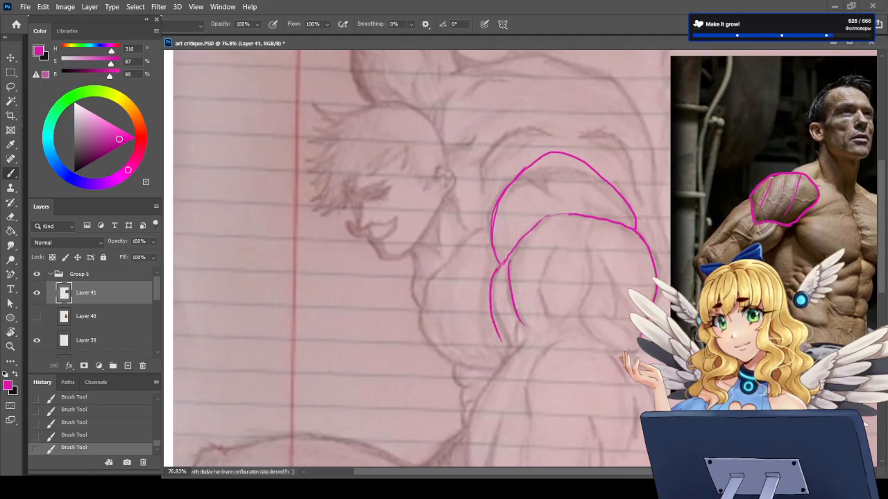
Step: Try long magenta muscle lines inside the figure's upper arm and erase them
{"action": "left_click_drag", "start_coordinate": [545, 281], "coordinate": [547, 318]}
{"action": "left_click_drag", "start_coordinate": [555, 236], "coordinate": [546, 267]}
{"action": "key", "text": "e"}
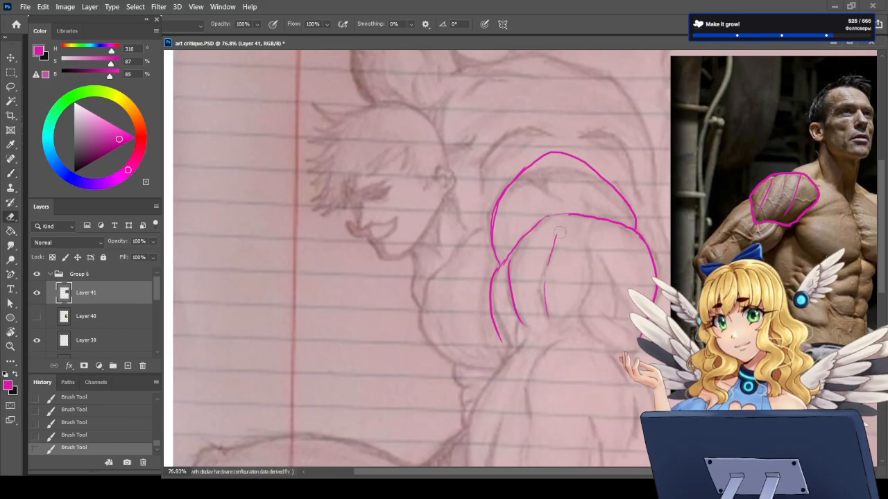
{"action": "left_click_drag", "start_coordinate": [555, 238], "coordinate": [552, 328]}
{"action": "key", "text": "b"}
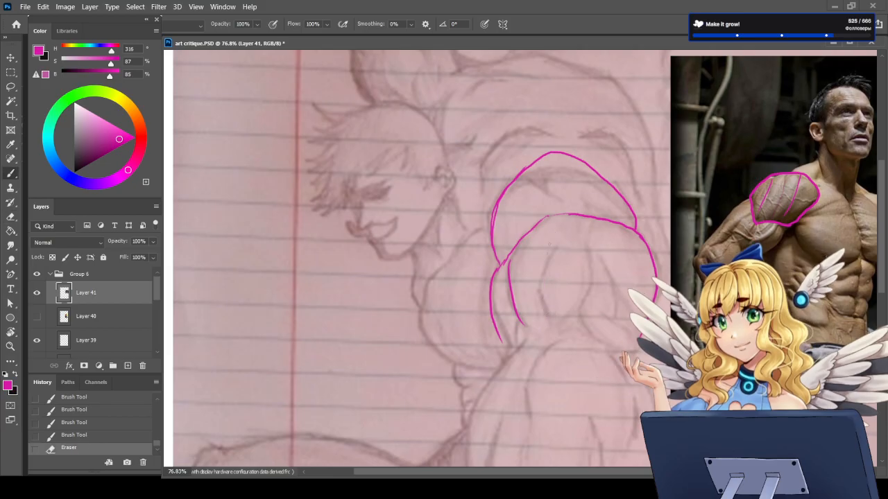
{"action": "left_click_drag", "start_coordinate": [550, 236], "coordinate": [543, 277]}
{"action": "key", "text": "e"}
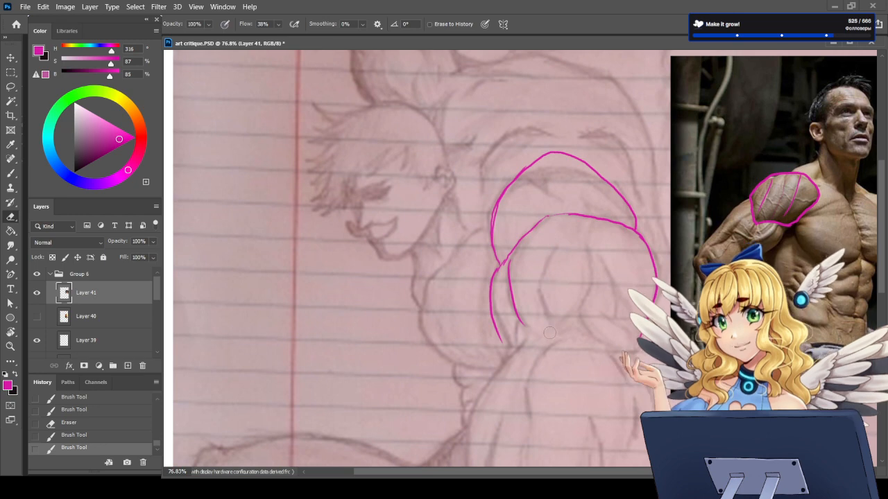
{"action": "left_click_drag", "start_coordinate": [550, 333], "coordinate": [550, 340]}
Step: Hatch the inner muscle divisions of the figure's upper arm and shoulder with short slanted magenta strokes
{"action": "key", "text": "b"}
{"action": "left_click_drag", "start_coordinate": [554, 241], "coordinate": [543, 257]}
{"action": "left_click_drag", "start_coordinate": [549, 255], "coordinate": [541, 268]}
{"action": "left_click_drag", "start_coordinate": [548, 262], "coordinate": [539, 301]}
{"action": "left_click_drag", "start_coordinate": [593, 256], "coordinate": [590, 266]}
{"action": "left_click_drag", "start_coordinate": [594, 267], "coordinate": [589, 278]}
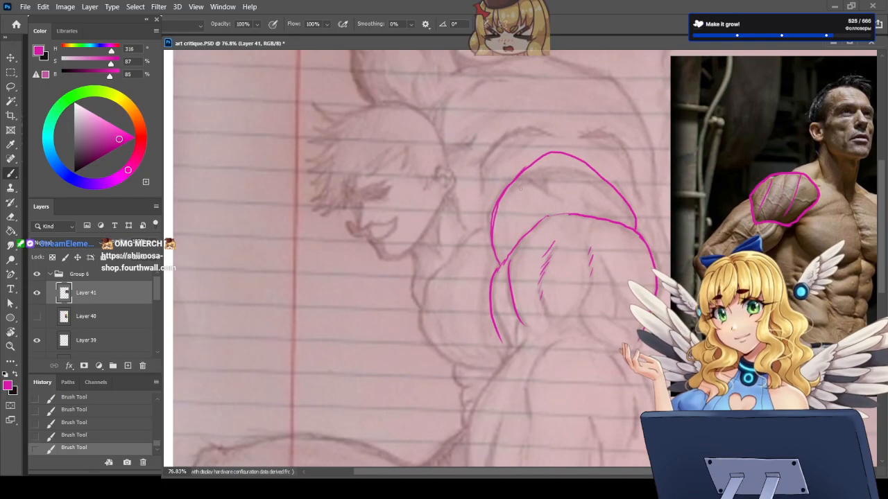
{"action": "left_click_drag", "start_coordinate": [516, 212], "coordinate": [513, 222]}
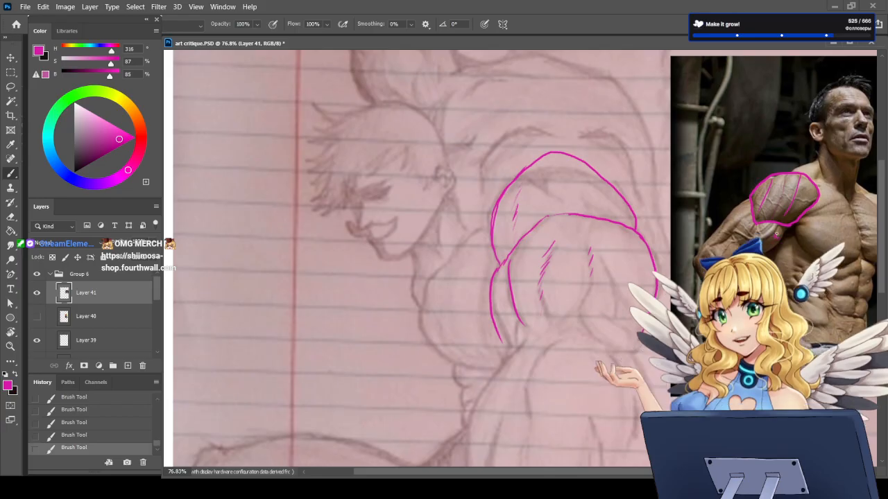
Step: Try erasing the area below the outlined shoulder muscle on the photo and undo the erasure
{"action": "key", "text": "e"}
{"action": "left_click_drag", "start_coordinate": [780, 234], "coordinate": [769, 260]}
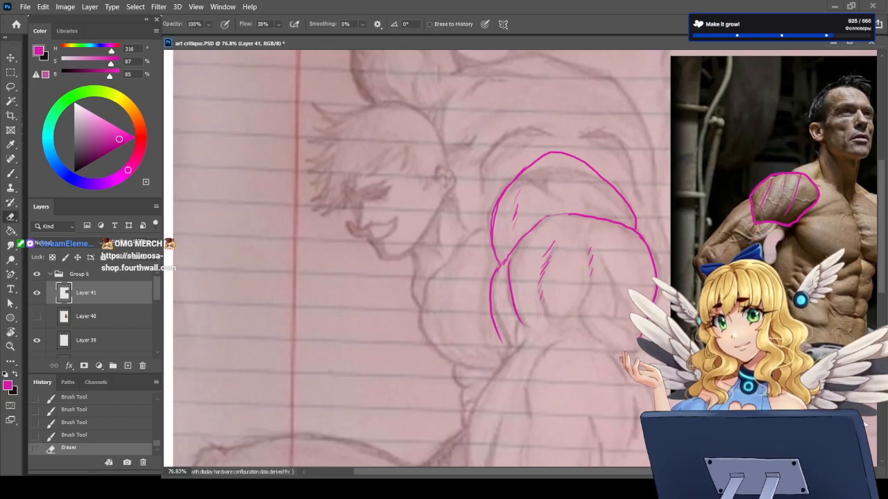
{"action": "key", "text": "b"}
{"action": "key", "text": "ctrl+z"}
{"action": "key", "text": "ctrl+z"}
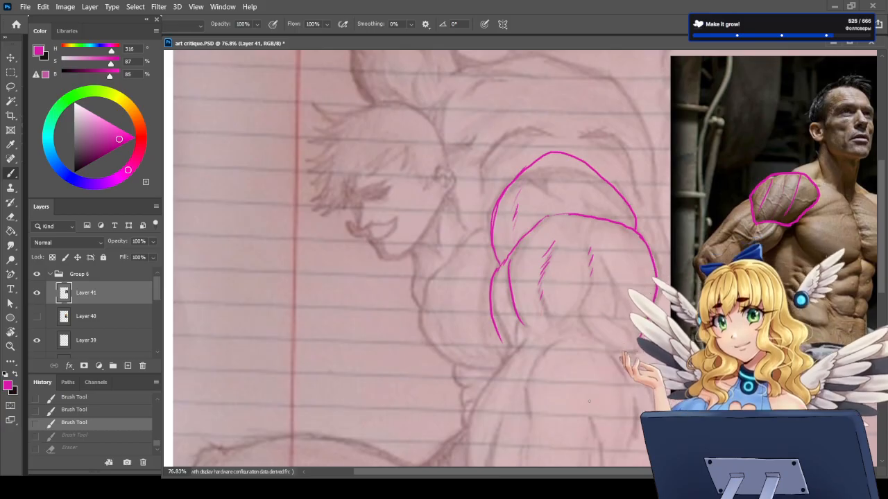
Step: Examine the pencil figure's shoulder, arm and hand as a whole and up close beside the photo reference
{"action": "key", "text": "ctrl+0"}
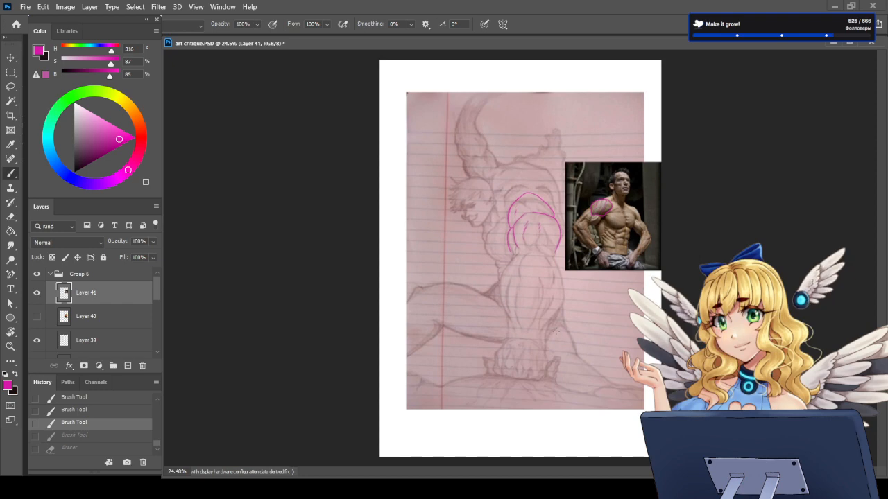
{"action": "scroll", "coordinate": [531, 180], "scroll_direction": "up", "scroll_amount": 3}
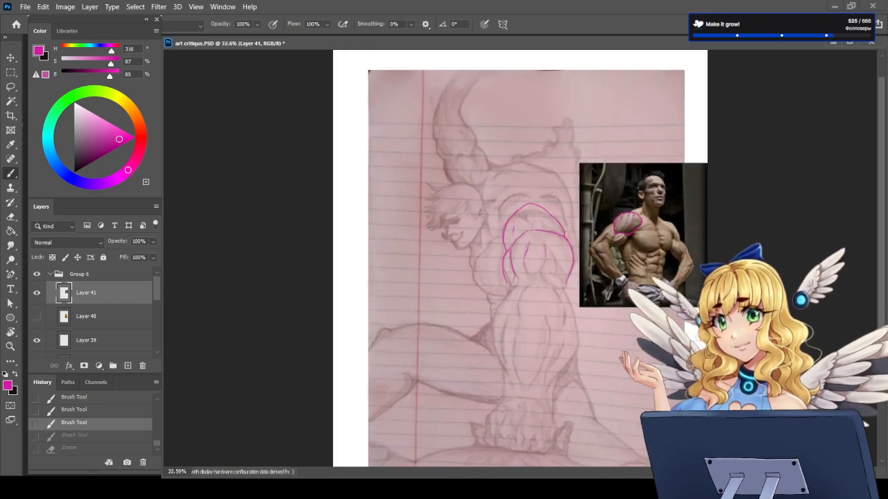
{"action": "scroll", "coordinate": [523, 330], "scroll_direction": "up", "scroll_amount": 1}
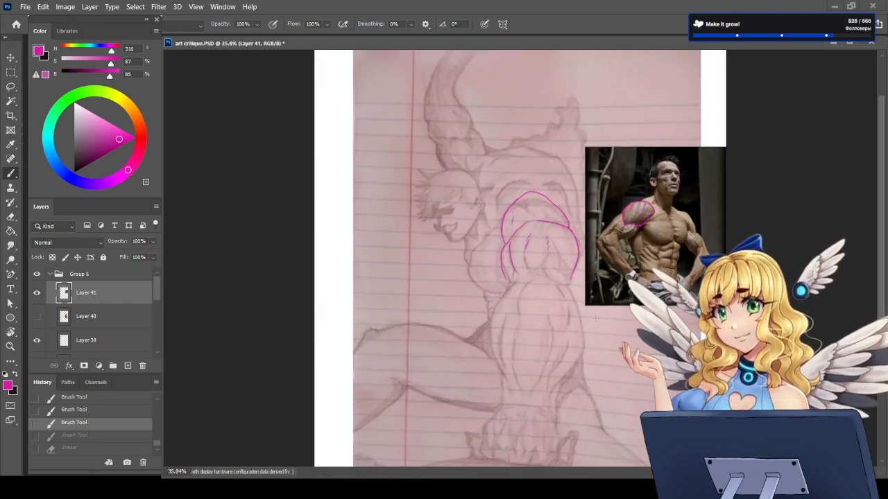
{"action": "scroll", "coordinate": [517, 301], "scroll_direction": "up", "scroll_amount": 2}
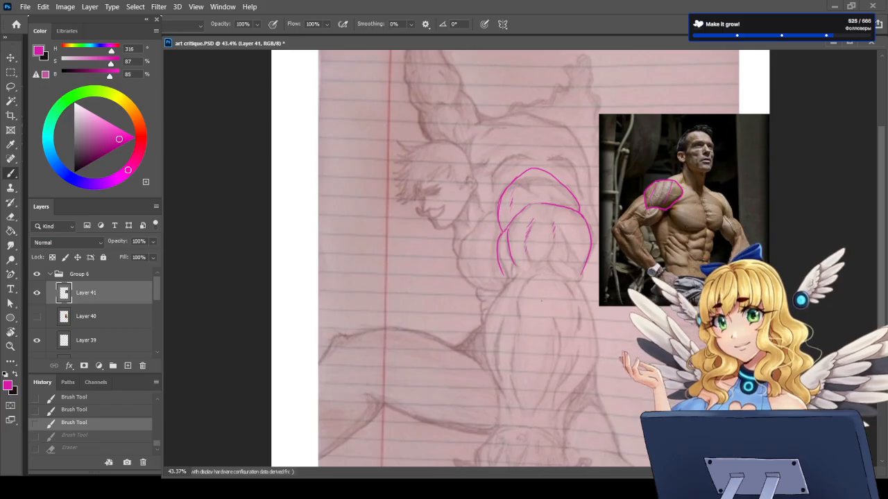
{"action": "scroll", "coordinate": [542, 300], "scroll_direction": "down", "scroll_amount": 3}
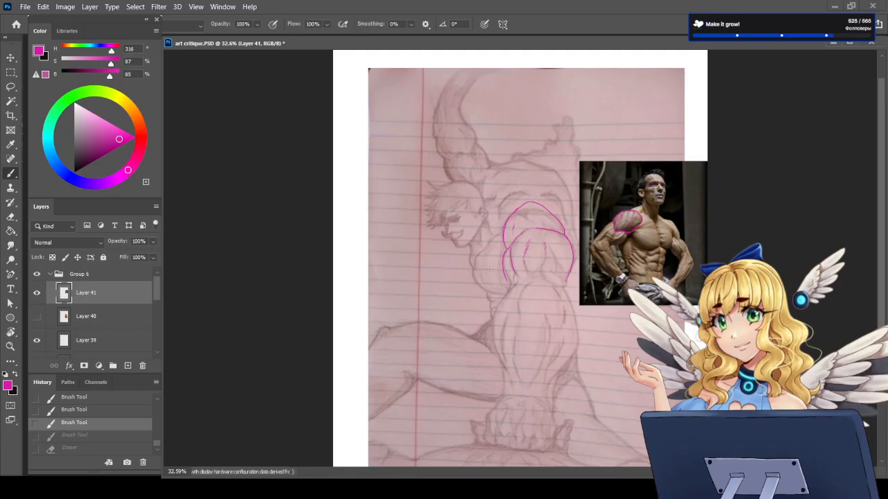
{"action": "scroll", "coordinate": [491, 219], "scroll_direction": "down", "scroll_amount": 2}
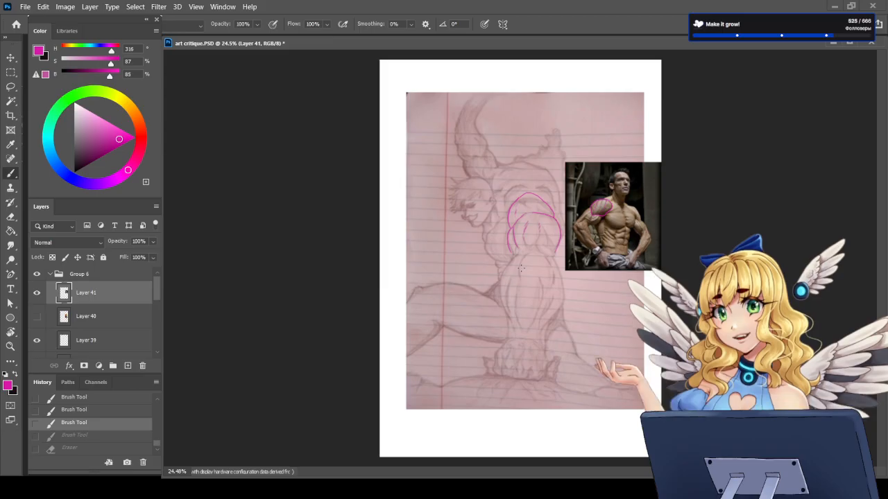
{"action": "scroll", "coordinate": [583, 333], "scroll_direction": "up", "scroll_amount": 3}
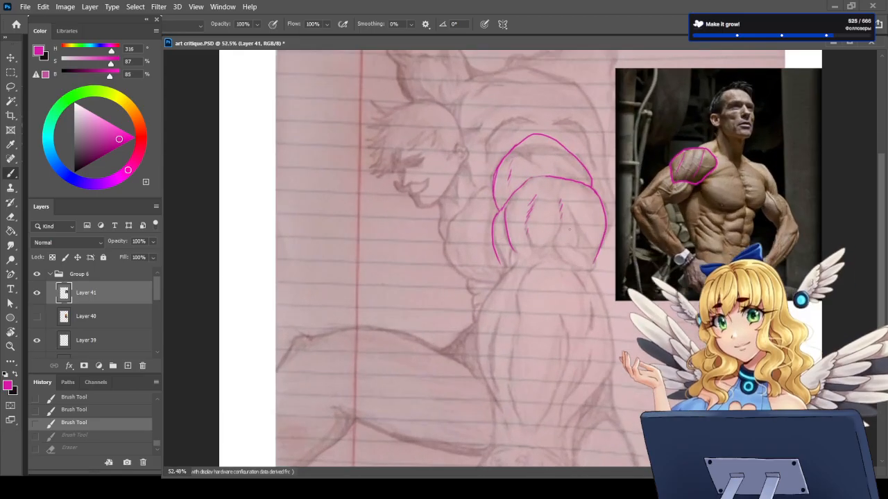
{"action": "scroll", "coordinate": [583, 333], "scroll_direction": "down", "scroll_amount": 1}
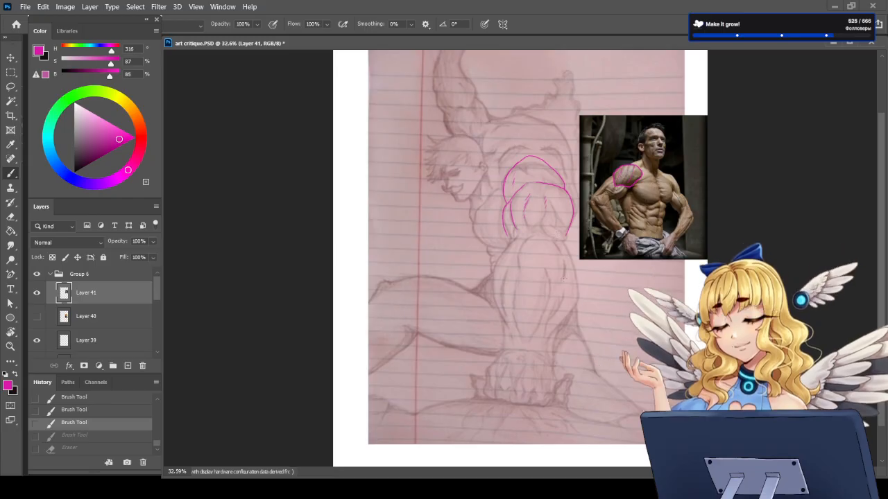
{"action": "scroll", "coordinate": [522, 284], "scroll_direction": "up", "scroll_amount": 3}
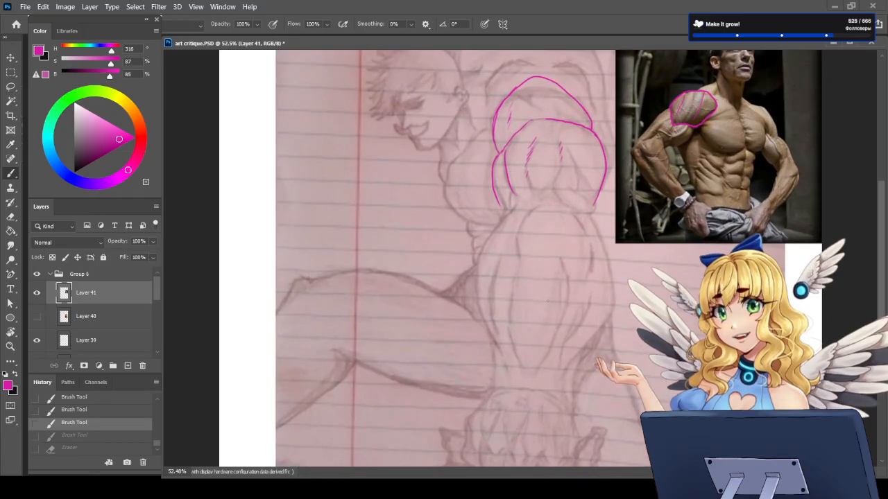
{"action": "scroll", "coordinate": [520, 300], "scroll_direction": "down", "scroll_amount": 2}
{"action": "scroll", "coordinate": [521, 294], "scroll_direction": "up", "scroll_amount": 2}
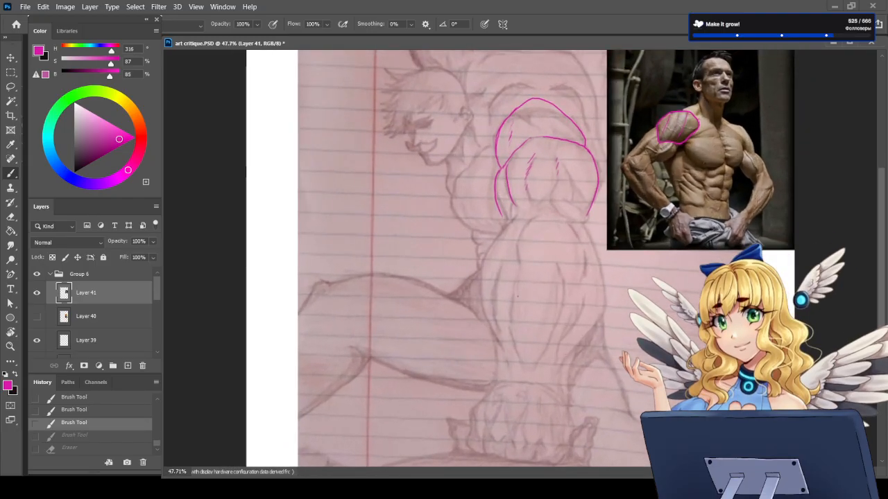
Step: Hatch the inner muscle line of the figure's forearm and trace both outer forearm contours in magenta
{"action": "mouse_move", "coordinate": [477, 278]}
{"action": "left_mouse_down"}
{"action": "mouse_move", "coordinate": [469, 297]}
{"action": "mouse_move", "coordinate": [481, 323]}
{"action": "left_mouse_up"}
{"action": "key", "text": "ctrl+z"}
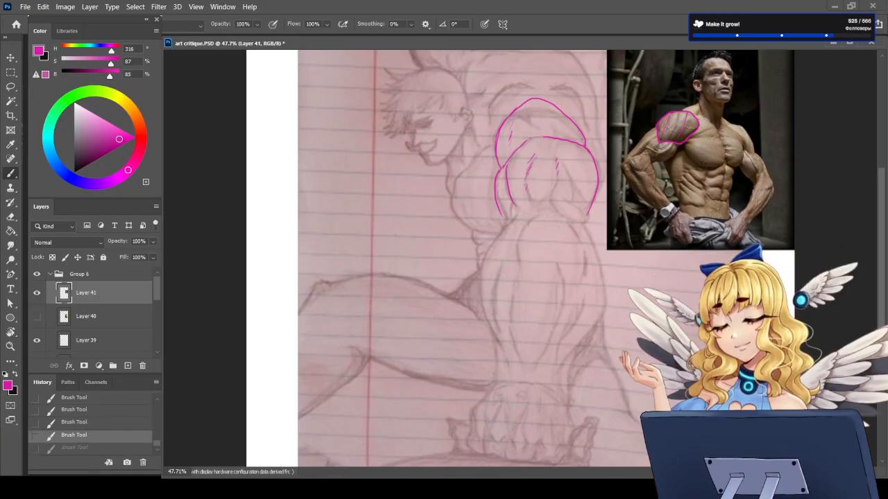
{"action": "left_click_drag", "start_coordinate": [516, 268], "coordinate": [510, 320]}
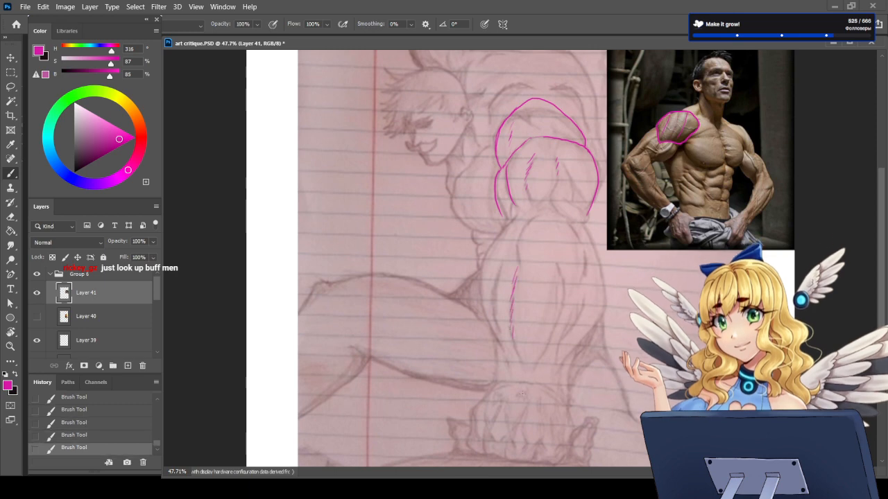
{"action": "mouse_move", "coordinate": [512, 220]}
{"action": "left_mouse_down"}
{"action": "mouse_move", "coordinate": [483, 265]}
{"action": "mouse_move", "coordinate": [481, 310]}
{"action": "mouse_move", "coordinate": [500, 354]}
{"action": "left_mouse_up"}
{"action": "mouse_move", "coordinate": [586, 222]}
{"action": "left_mouse_down"}
{"action": "mouse_move", "coordinate": [606, 288]}
{"action": "mouse_move", "coordinate": [602, 317]}
{"action": "mouse_move", "coordinate": [567, 365]}
{"action": "left_mouse_up"}
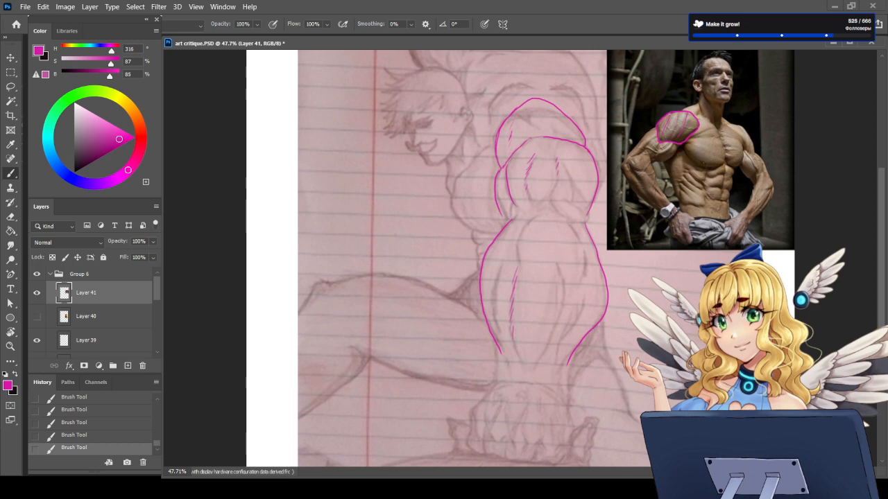
Step: Paste the photo of a man flexing both arms, scale it to 182.39%, and place it left of the figure's arm
{"action": "key", "text": "ctrl+v"}
{"action": "key", "text": "ctrl+t"}
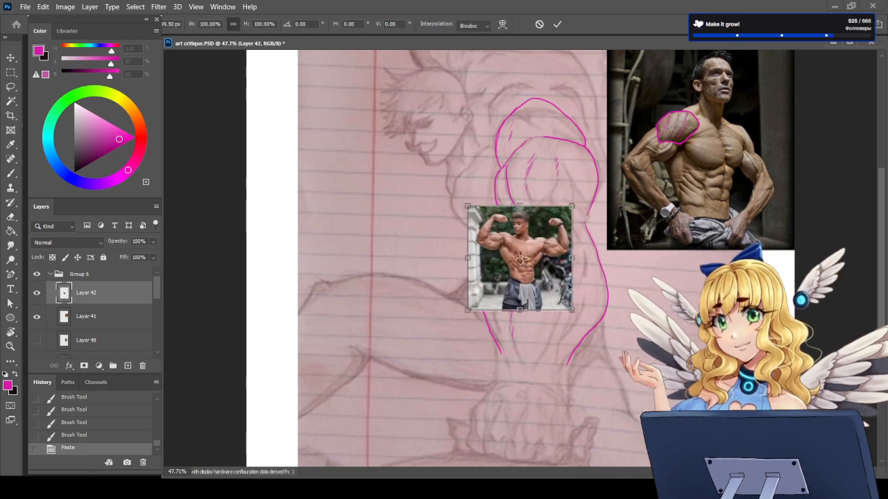
{"action": "mouse_move", "coordinate": [468, 206]}
{"action": "left_mouse_down"}
{"action": "mouse_move", "coordinate": [382, 120]}
{"action": "mouse_move", "coordinate": [436, 213]}
{"action": "mouse_move", "coordinate": [324, 276]}
{"action": "left_mouse_up"}
{"action": "left_click_drag", "start_coordinate": [420, 353], "coordinate": [419, 354]}
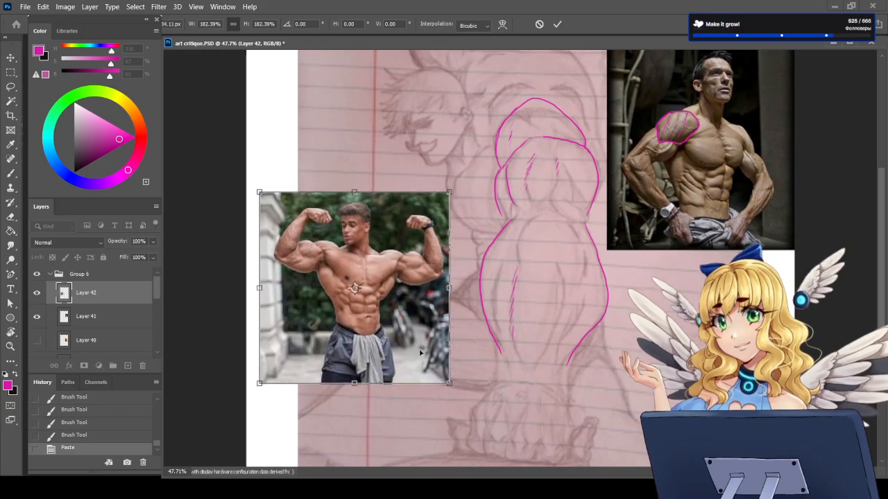
{"action": "key", "text": "Return"}
{"action": "scroll", "coordinate": [397, 254], "scroll_direction": "up", "scroll_amount": 3}
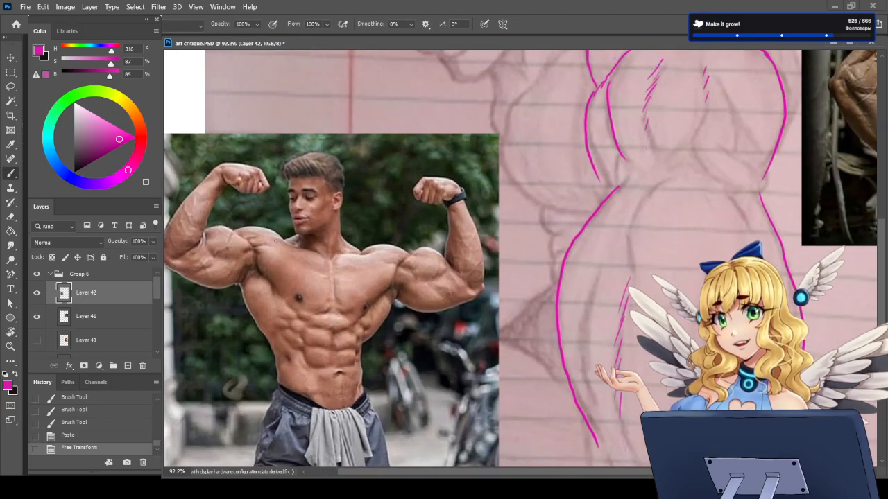
Step: Outline the shoulder, biceps and triceps of the raised arm beside the stone pillar in the flexing man photo in magenta
{"action": "scroll", "coordinate": [275, 240], "scroll_direction": "up", "scroll_amount": 1}
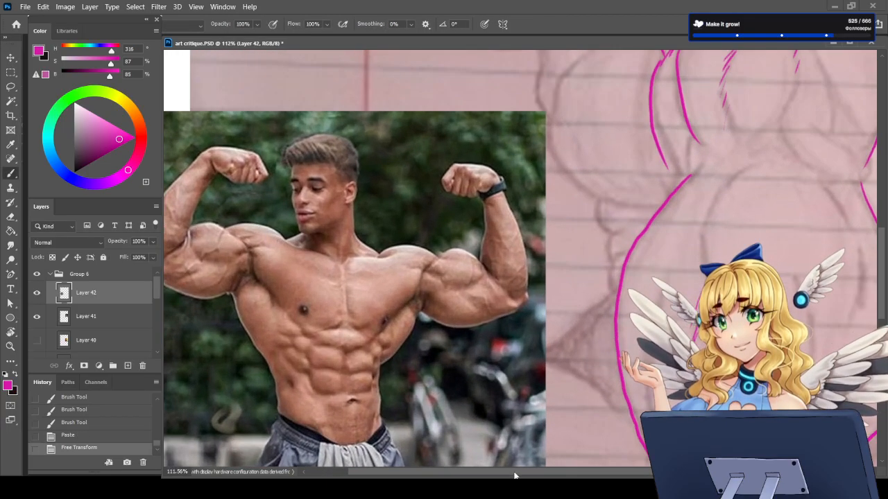
{"action": "left_click_drag", "start_coordinate": [515, 475], "coordinate": [473, 470]}
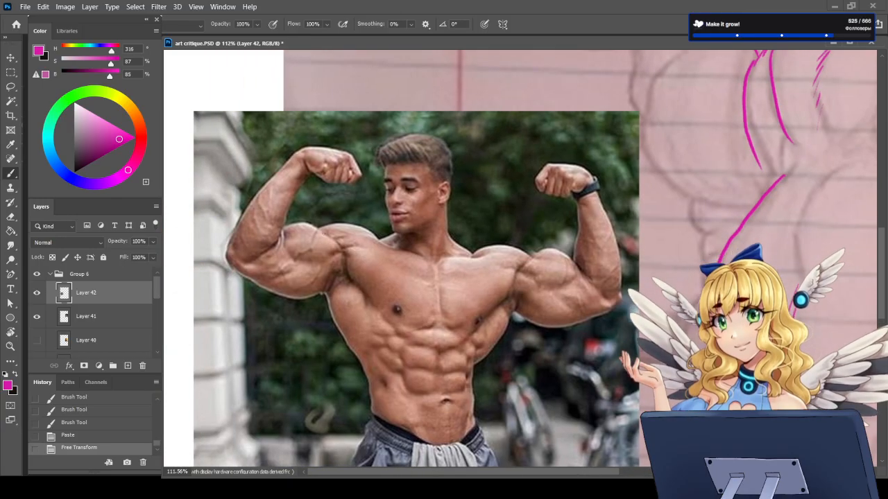
{"action": "mouse_move", "coordinate": [317, 225]}
{"action": "left_mouse_down"}
{"action": "mouse_move", "coordinate": [336, 243]}
{"action": "mouse_move", "coordinate": [385, 242]}
{"action": "mouse_move", "coordinate": [354, 220]}
{"action": "mouse_move", "coordinate": [378, 240]}
{"action": "mouse_move", "coordinate": [305, 261]}
{"action": "mouse_move", "coordinate": [278, 244]}
{"action": "left_mouse_up"}
{"action": "mouse_move", "coordinate": [340, 248]}
{"action": "left_mouse_down"}
{"action": "mouse_move", "coordinate": [316, 292]}
{"action": "mouse_move", "coordinate": [275, 296]}
{"action": "mouse_move", "coordinate": [249, 275]}
{"action": "left_mouse_up"}
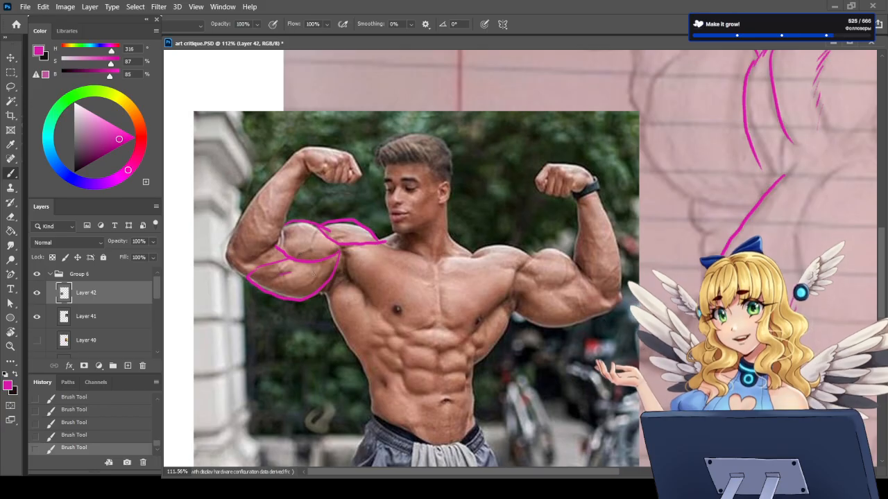
{"action": "key", "text": "ctrl+z"}
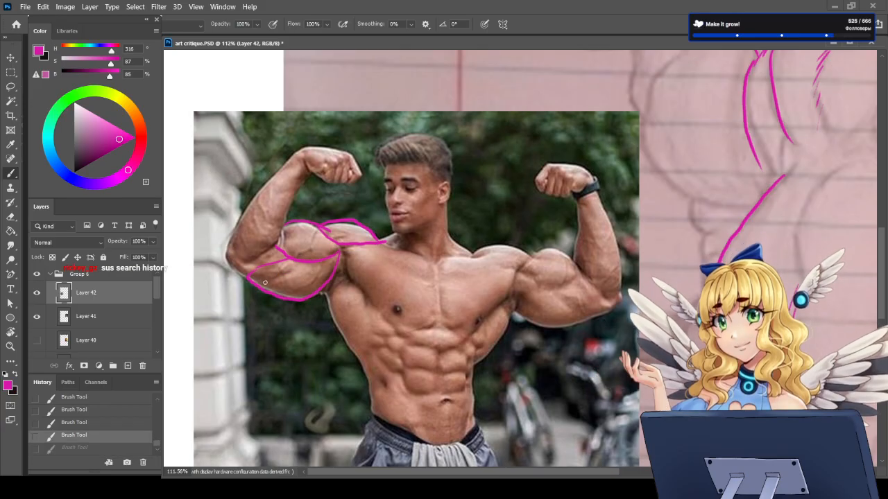
{"action": "key", "text": "ctrl+shift+z"}
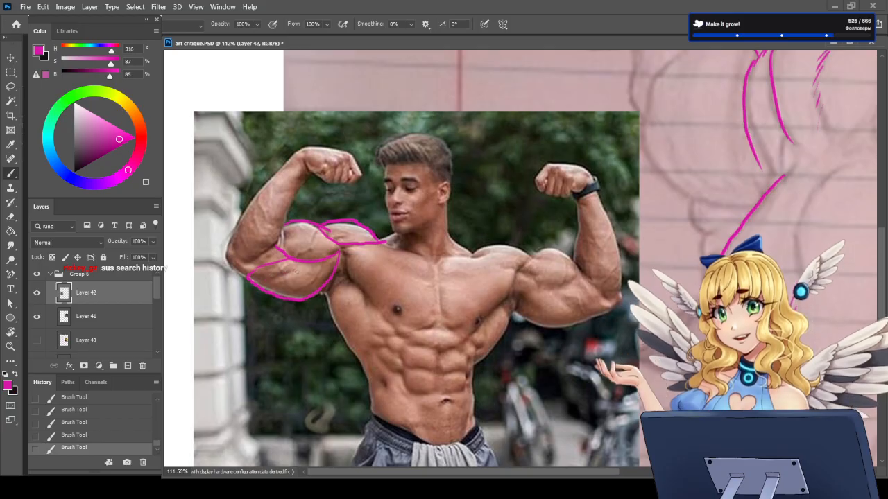
Step: Delete Layer 42 containing the photo of the flexing man
{"action": "scroll", "coordinate": [297, 272], "scroll_direction": "down", "scroll_amount": 10}
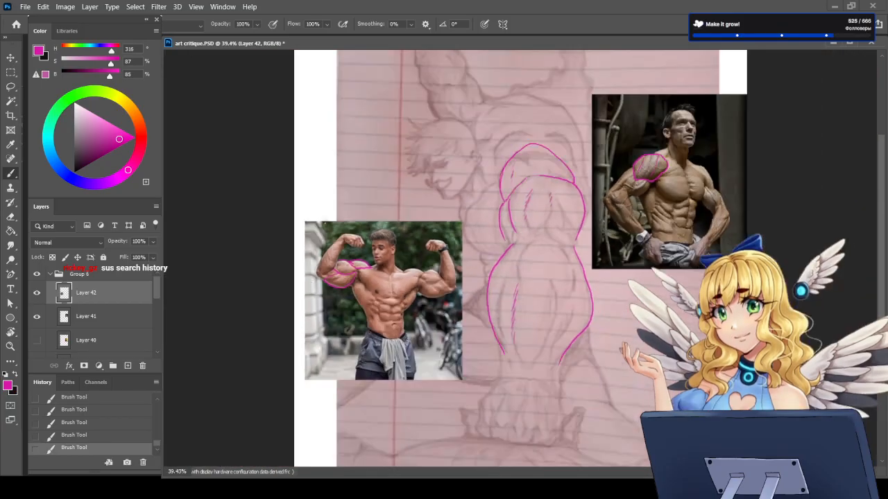
{"action": "scroll", "coordinate": [297, 272], "scroll_direction": "up", "scroll_amount": 6}
{"action": "scroll", "coordinate": [262, 281], "scroll_direction": "up", "scroll_amount": 2}
{"action": "scroll", "coordinate": [262, 281], "scroll_direction": "down", "scroll_amount": 5}
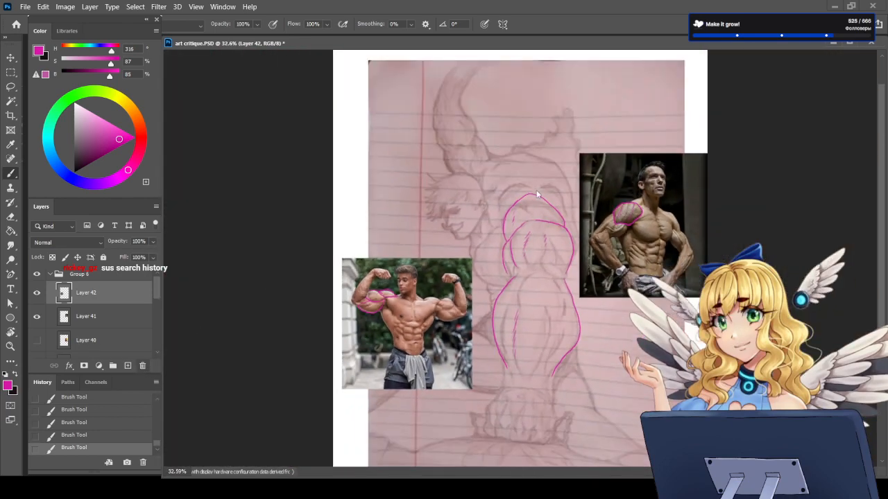
{"action": "key", "text": "Delete"}
{"action": "scroll", "coordinate": [582, 291], "scroll_direction": "down", "scroll_amount": 3}
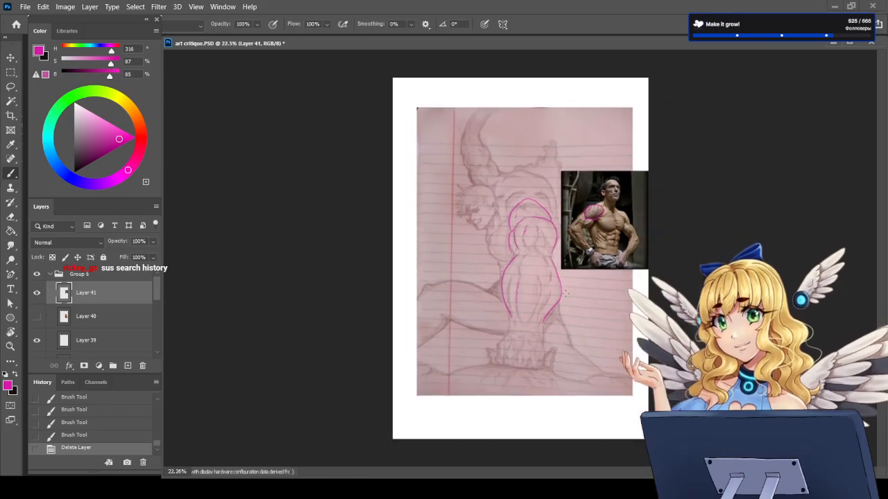
Step: Hide Layer 41 with the bodybuilder photo and arm tracings, and show the colored manga reference on Layer 40
{"action": "scroll", "coordinate": [566, 294], "scroll_direction": "up", "scroll_amount": 2}
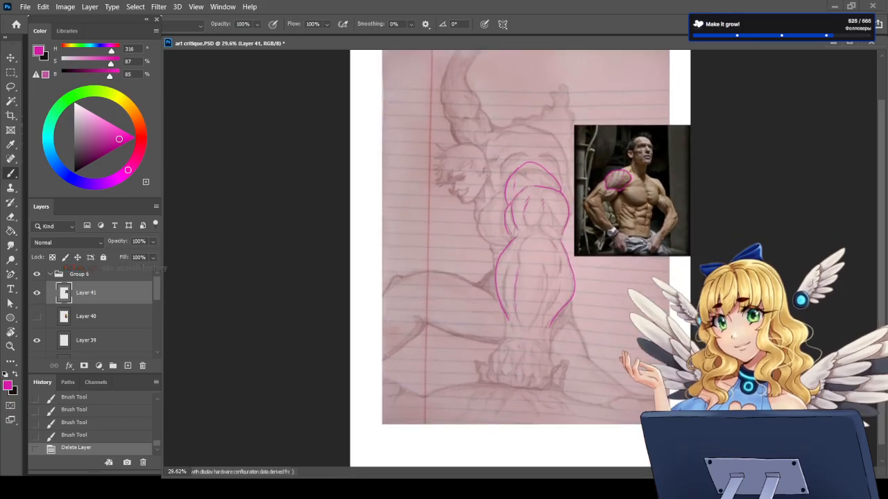
{"action": "scroll", "coordinate": [521, 397], "scroll_direction": "up", "scroll_amount": 8}
{"action": "scroll", "coordinate": [521, 356], "scroll_direction": "down", "scroll_amount": 6}
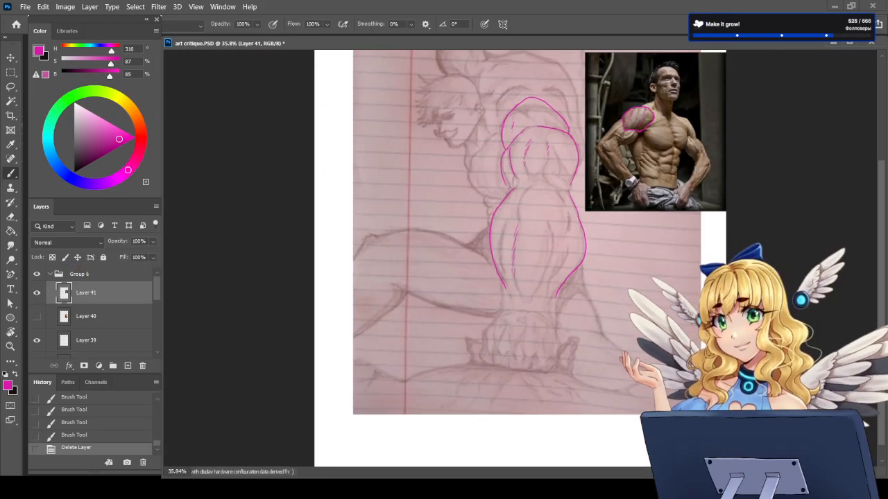
{"action": "scroll", "coordinate": [521, 365], "scroll_direction": "down", "scroll_amount": 5}
{"action": "left_click", "coordinate": [36, 293]}
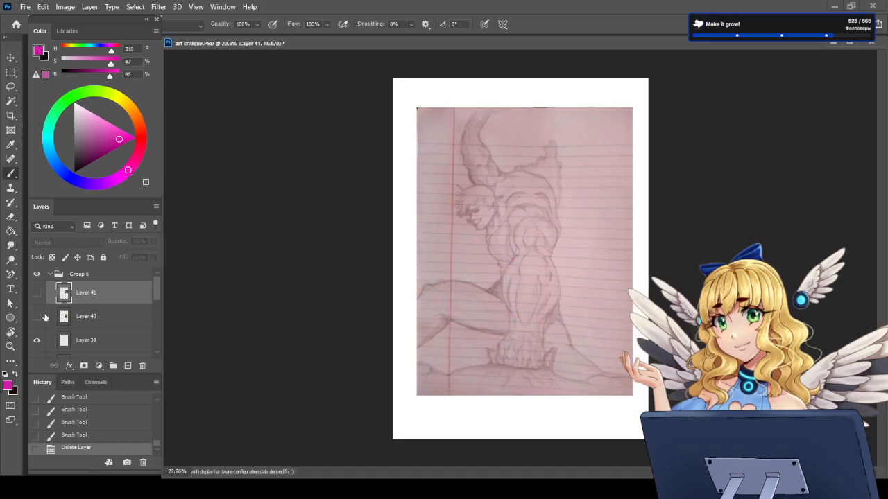
{"action": "left_click", "coordinate": [37, 316]}
{"action": "scroll", "coordinate": [521, 317], "scroll_direction": "up", "scroll_amount": 3}
{"action": "scroll", "coordinate": [515, 350], "scroll_direction": "up", "scroll_amount": 1}
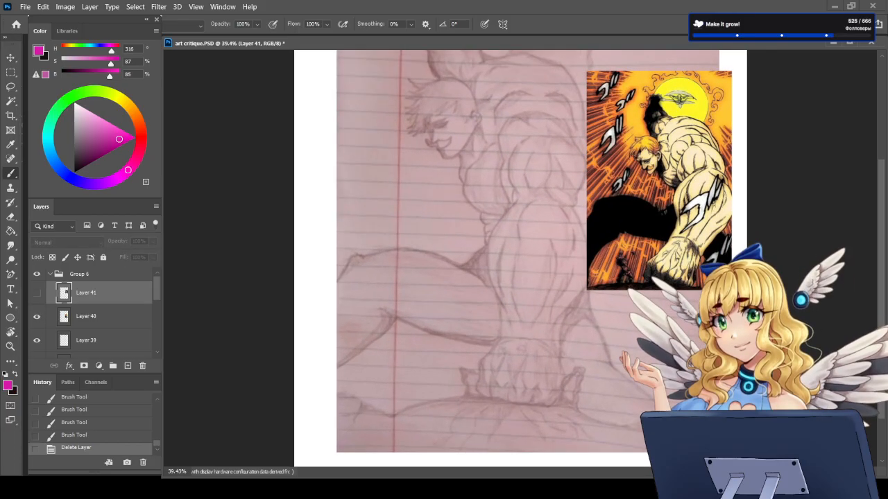
Step: Make Layer 40 active, try a short magenta stroke near the manga reference's lower edge, and undo it
{"action": "scroll", "coordinate": [527, 416], "scroll_direction": "up", "scroll_amount": 5}
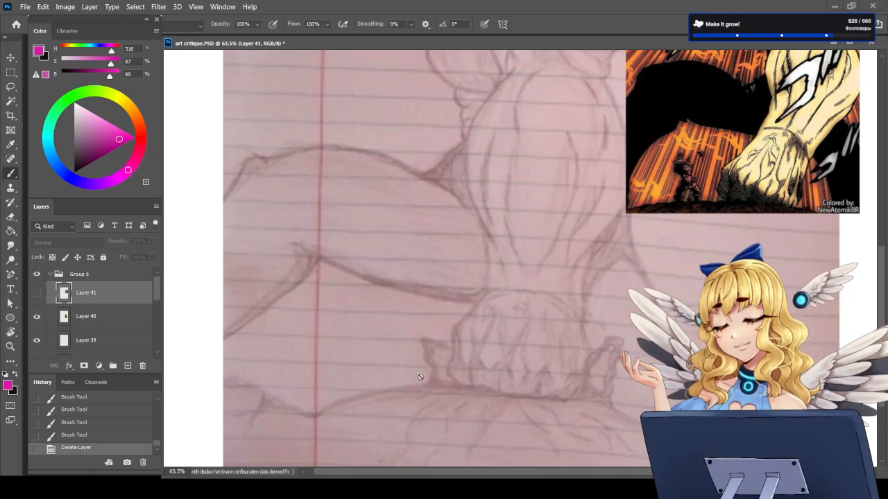
{"action": "scroll", "coordinate": [503, 348], "scroll_direction": "down", "scroll_amount": 3}
{"action": "scroll", "coordinate": [503, 348], "scroll_direction": "down", "scroll_amount": 1}
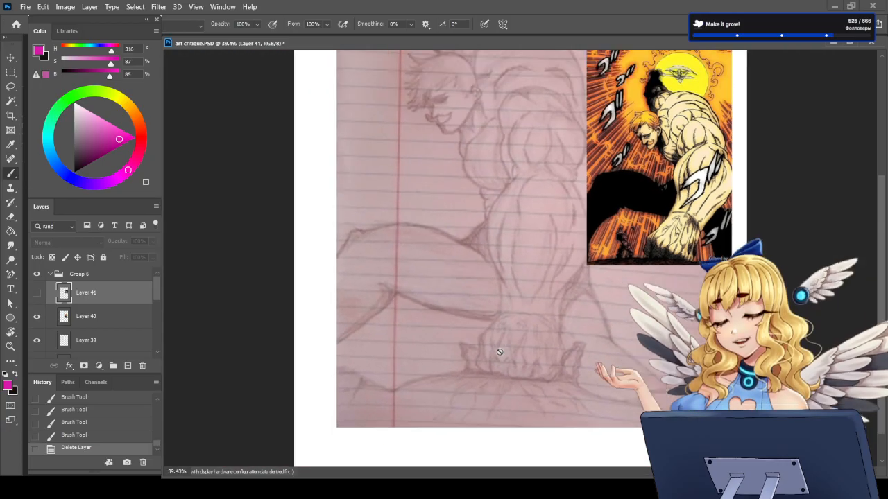
{"action": "left_click", "coordinate": [87, 316]}
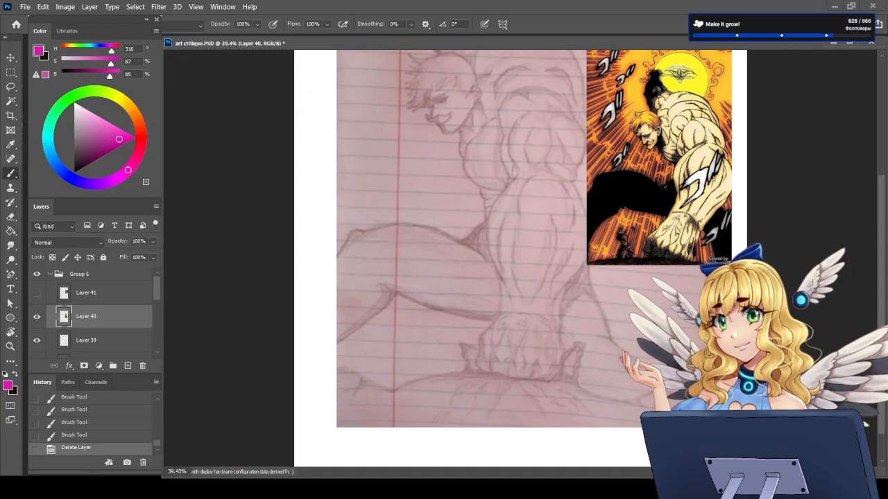
{"action": "left_click_drag", "start_coordinate": [655, 273], "coordinate": [670, 255]}
{"action": "key", "text": "ctrl+z"}
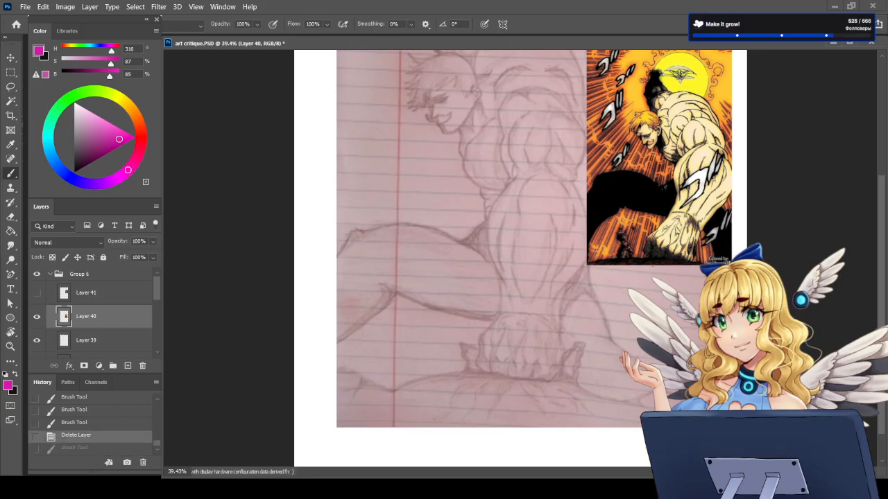
Step: Trace the pencil figure's jawline with an angled corner and its ear in magenta, cleaning up the strokes with the eraser
{"action": "scroll", "coordinate": [509, 368], "scroll_direction": "down", "scroll_amount": 2}
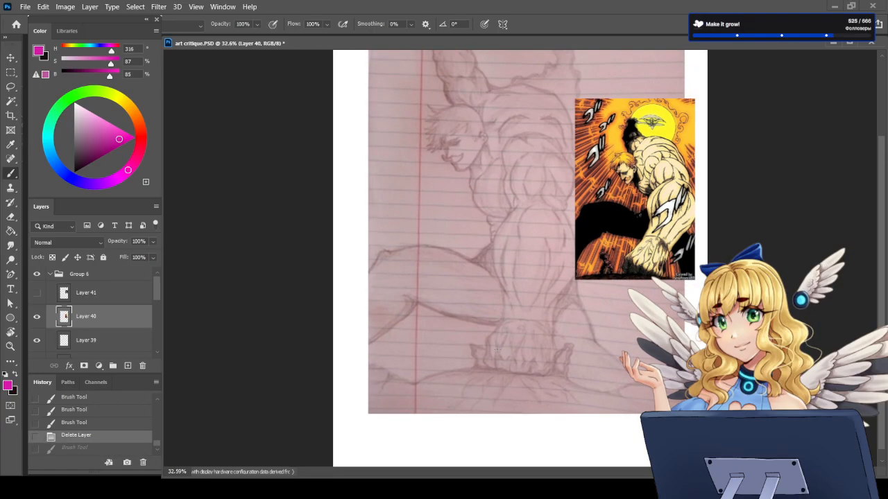
{"action": "scroll", "coordinate": [508, 364], "scroll_direction": "down", "scroll_amount": 1}
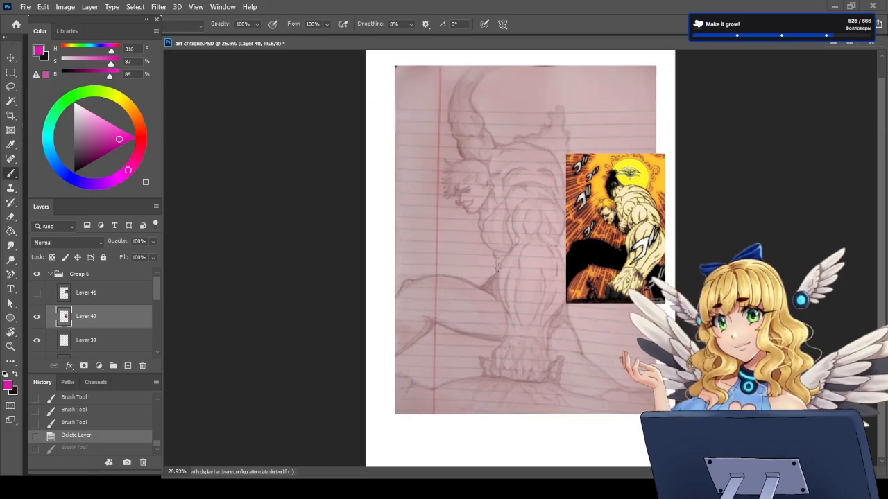
{"action": "scroll", "coordinate": [520, 186], "scroll_direction": "up", "scroll_amount": 4}
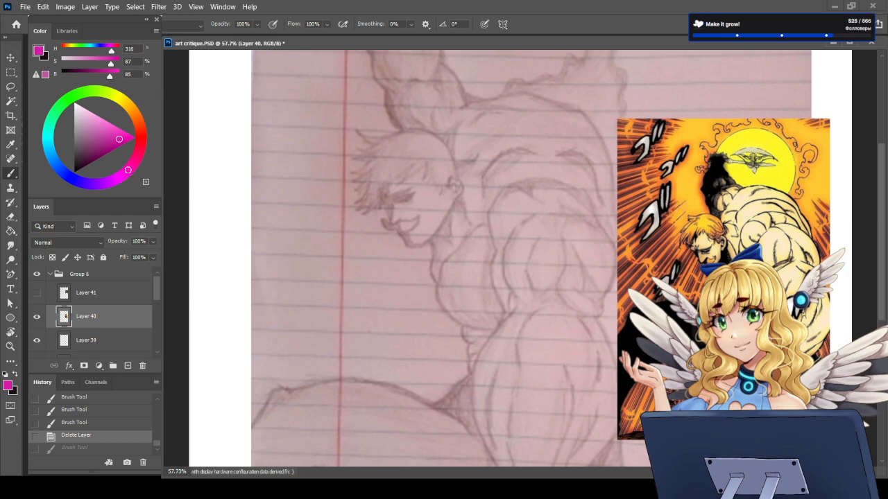
{"action": "scroll", "coordinate": [495, 248], "scroll_direction": "up", "scroll_amount": 3}
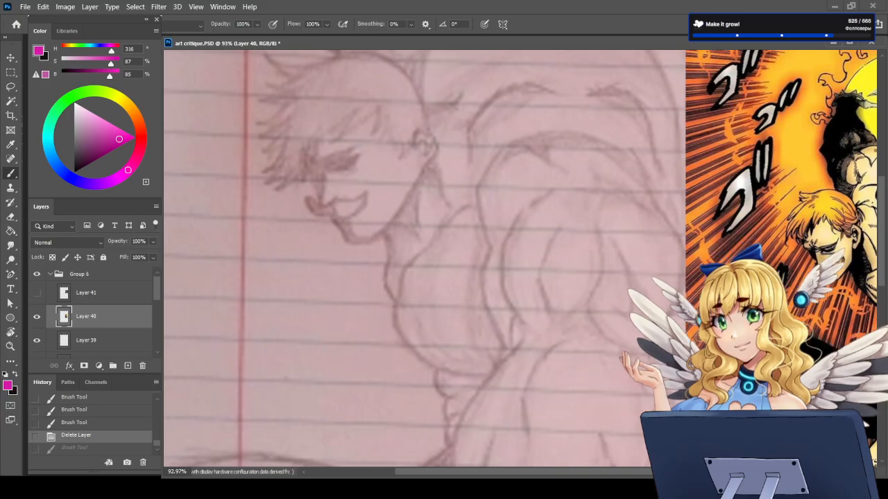
{"action": "left_click_drag", "start_coordinate": [379, 235], "coordinate": [416, 181]}
{"action": "key", "text": "e"}
{"action": "mouse_move", "coordinate": [413, 196]}
{"action": "left_mouse_down"}
{"action": "mouse_move", "coordinate": [406, 134]}
{"action": "mouse_move", "coordinate": [415, 128]}
{"action": "mouse_move", "coordinate": [420, 158]}
{"action": "left_mouse_up"}
{"action": "key", "text": "e"}
{"action": "key", "text": "b"}
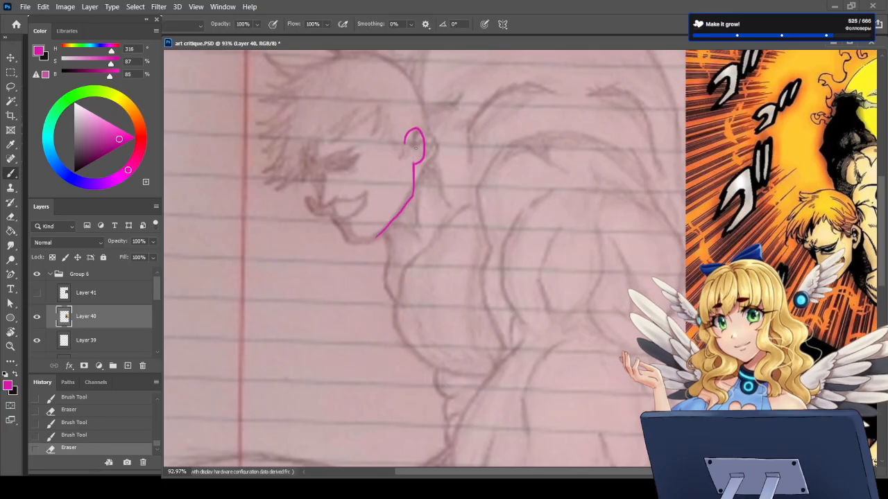
Step: Trace the jawline and ear of the manga reference's face in magenta, and undo both strokes
{"action": "scroll", "coordinate": [477, 175], "scroll_direction": "down", "scroll_amount": 4}
{"action": "scroll", "coordinate": [746, 215], "scroll_direction": "up", "scroll_amount": 5}
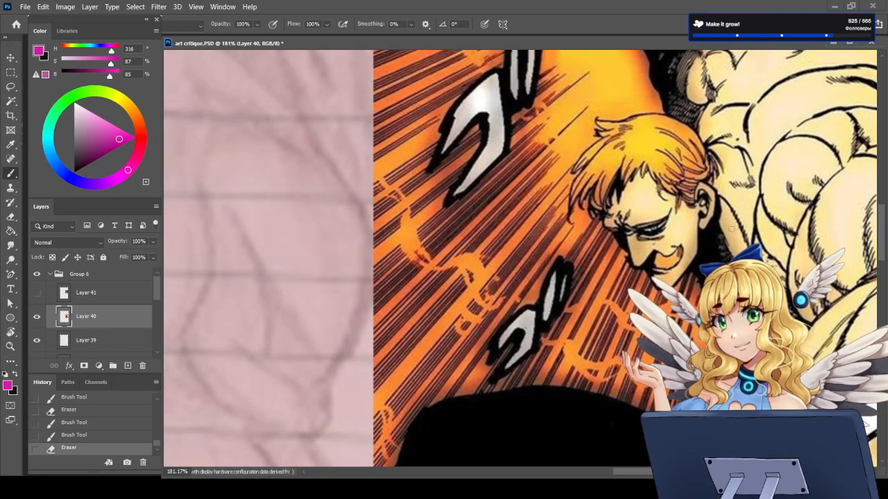
{"action": "mouse_move", "coordinate": [672, 285]}
{"action": "left_mouse_down"}
{"action": "mouse_move", "coordinate": [699, 251]}
{"action": "mouse_move", "coordinate": [696, 187]}
{"action": "mouse_move", "coordinate": [712, 189]}
{"action": "mouse_move", "coordinate": [707, 224]}
{"action": "left_mouse_up"}
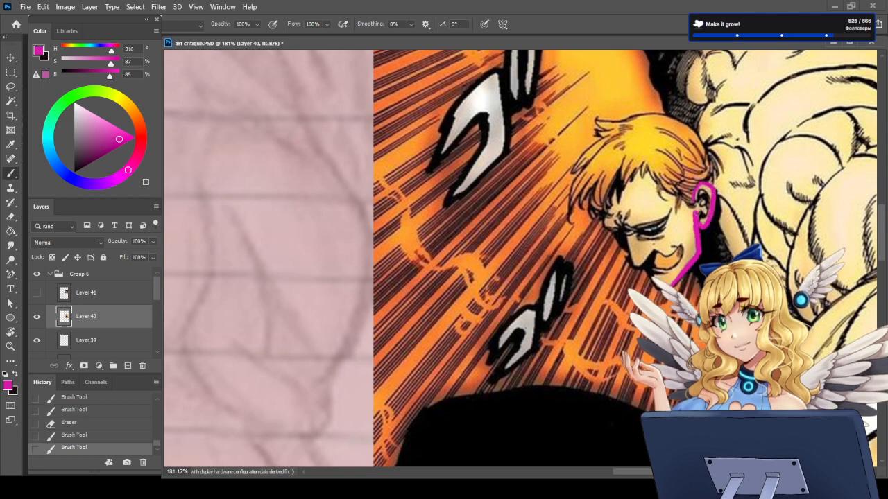
{"action": "key", "text": "ctrl+z"}
{"action": "key", "text": "ctrl+z"}
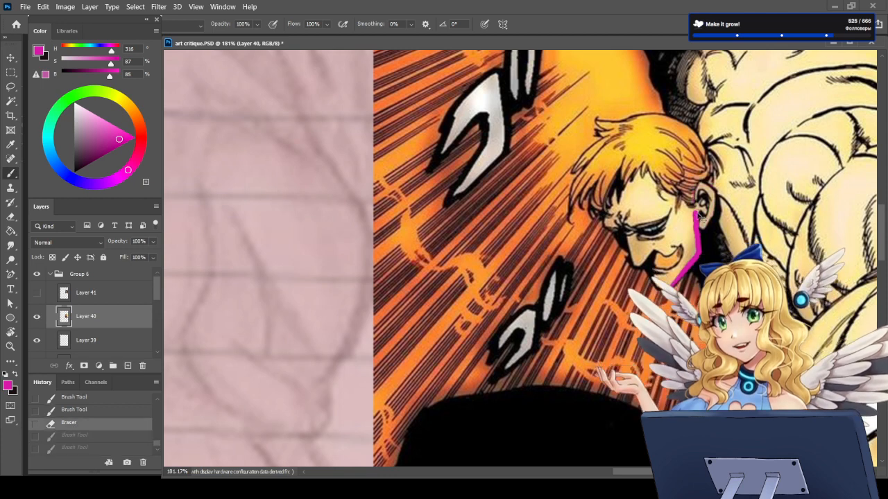
Step: Erase the jaw and ear tracing from the pencil figure, draw a straight magenta line from ear to chin, and undo it
{"action": "scroll", "coordinate": [665, 257], "scroll_direction": "down", "scroll_amount": 13}
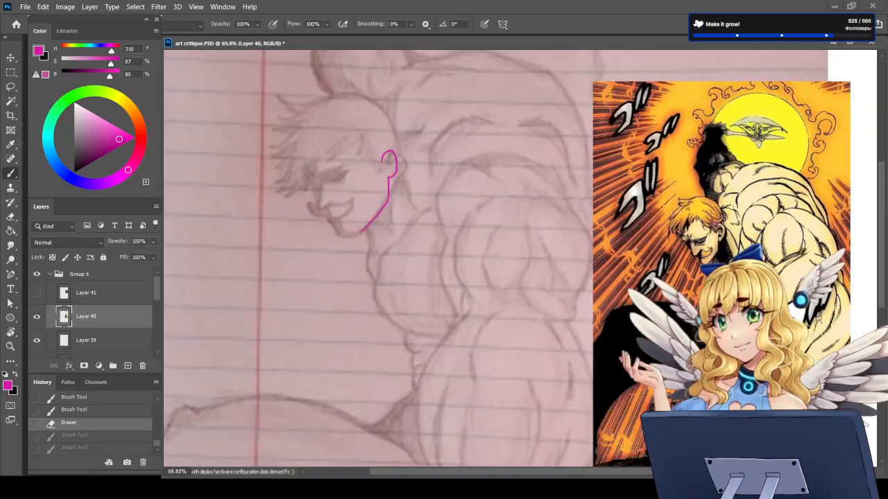
{"action": "scroll", "coordinate": [427, 180], "scroll_direction": "up", "scroll_amount": 7}
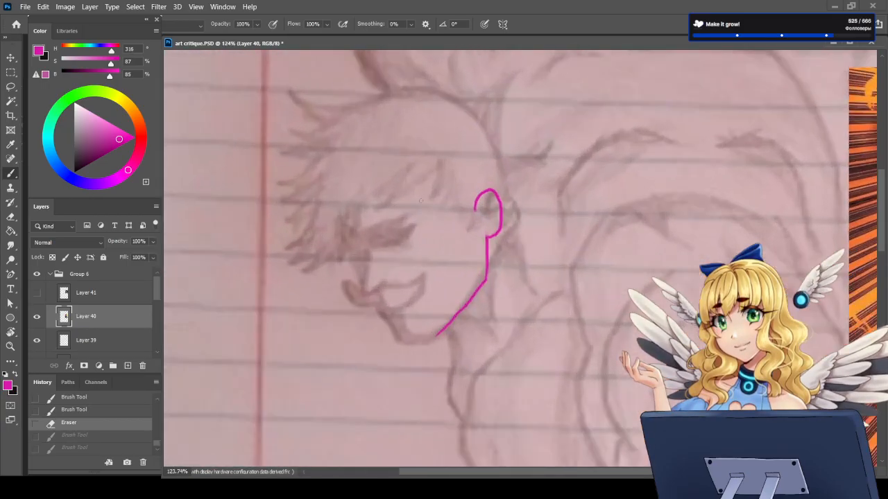
{"action": "mouse_move", "coordinate": [488, 189]}
{"action": "left_mouse_down"}
{"action": "mouse_move", "coordinate": [496, 211]}
{"action": "mouse_move", "coordinate": [486, 268]}
{"action": "mouse_move", "coordinate": [436, 338]}
{"action": "left_mouse_up"}
{"action": "left_click_drag", "start_coordinate": [501, 243], "coordinate": [444, 330]}
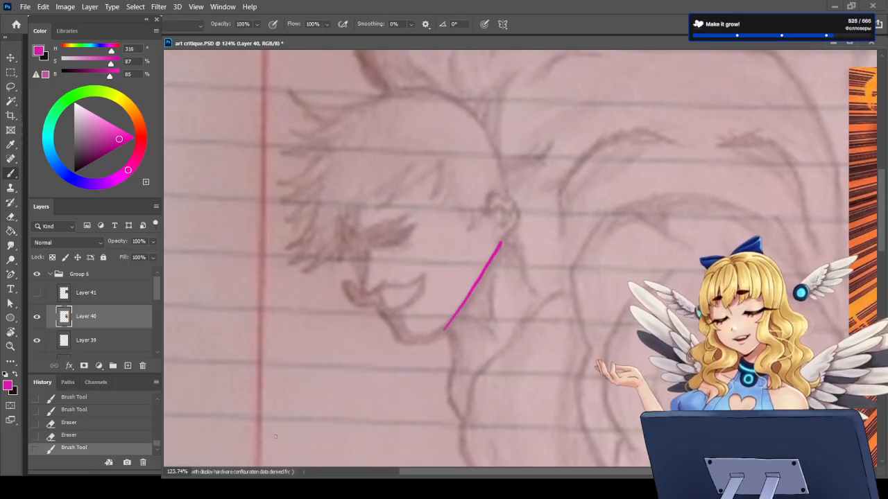
{"action": "key", "text": "ctrl+z"}
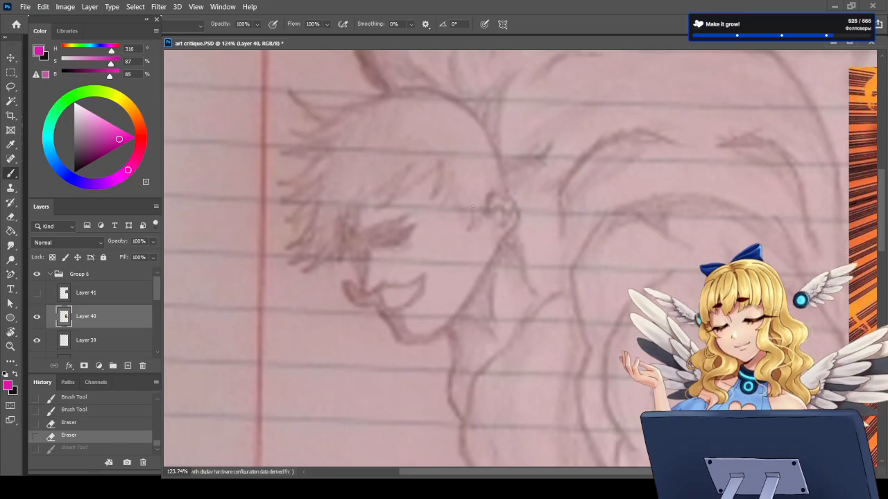
Step: Mark the jaw joint in front of the pencil figure's ear, outline the lower jawbone in magenta, and erase the diagram
{"action": "left_click_drag", "start_coordinate": [473, 221], "coordinate": [471, 220]}
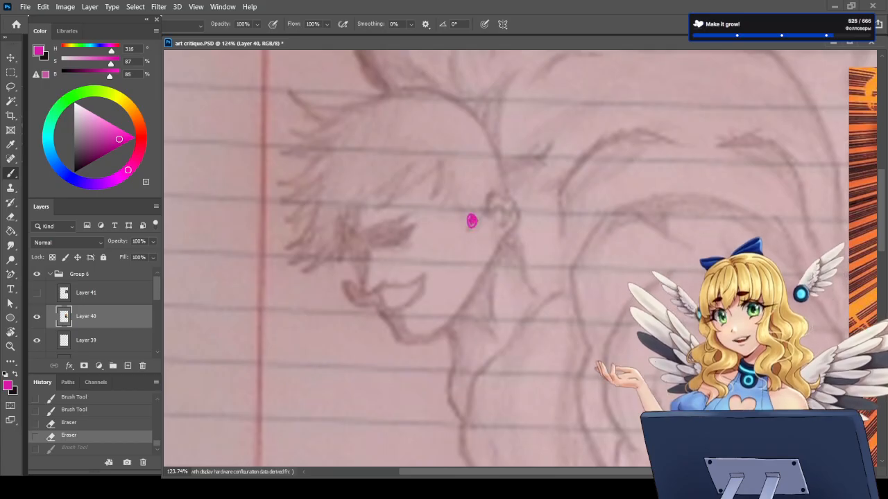
{"action": "mouse_move", "coordinate": [436, 336]}
{"action": "left_mouse_down"}
{"action": "mouse_move", "coordinate": [483, 268]}
{"action": "mouse_move", "coordinate": [472, 219]}
{"action": "mouse_move", "coordinate": [468, 257]}
{"action": "mouse_move", "coordinate": [397, 316]}
{"action": "mouse_move", "coordinate": [386, 315]}
{"action": "mouse_move", "coordinate": [405, 339]}
{"action": "mouse_move", "coordinate": [435, 337]}
{"action": "left_mouse_up"}
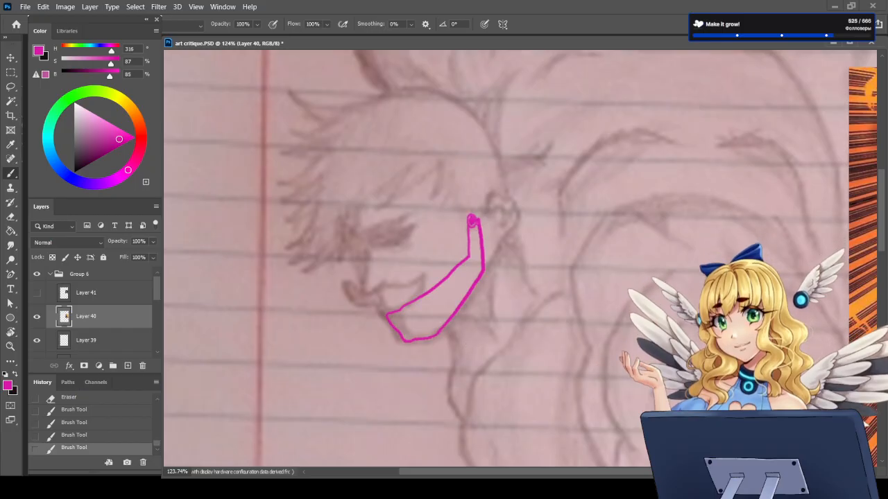
{"action": "left_click", "coordinate": [472, 220]}
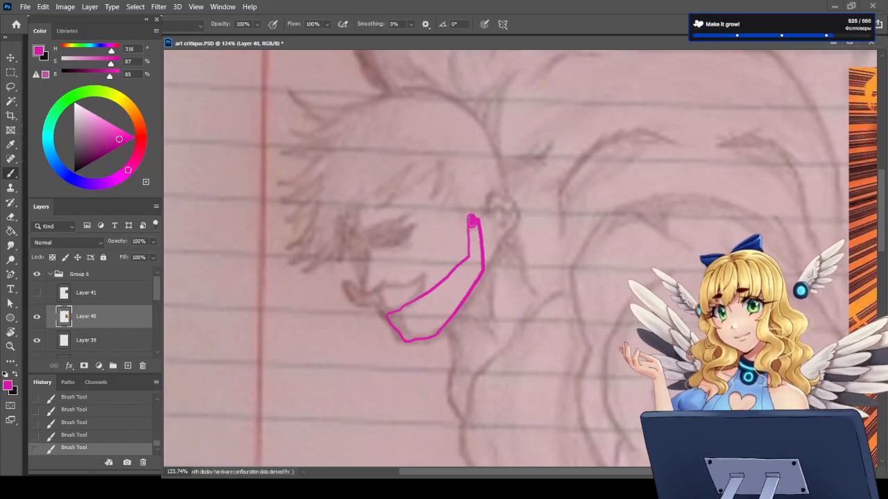
{"action": "key", "text": "e"}
{"action": "mouse_move", "coordinate": [473, 221]}
{"action": "left_mouse_down"}
{"action": "mouse_move", "coordinate": [389, 333]}
{"action": "mouse_move", "coordinate": [376, 323]}
{"action": "mouse_move", "coordinate": [410, 333]}
{"action": "mouse_move", "coordinate": [475, 299]}
{"action": "mouse_move", "coordinate": [493, 221]}
{"action": "mouse_move", "coordinate": [480, 239]}
{"action": "left_mouse_up"}
{"action": "key", "text": "b"}
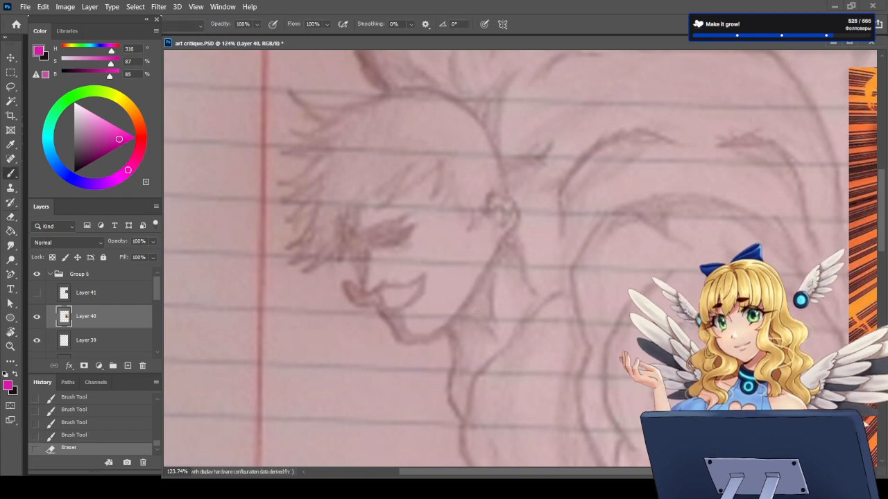
Step: Redraw the pencil figure's angled jawline in magenta, add the ear above it, and tidy where they meet with the eraser
{"action": "mouse_move", "coordinate": [484, 220]}
{"action": "left_mouse_down"}
{"action": "mouse_move", "coordinate": [484, 269]}
{"action": "mouse_move", "coordinate": [443, 334]}
{"action": "left_mouse_up"}
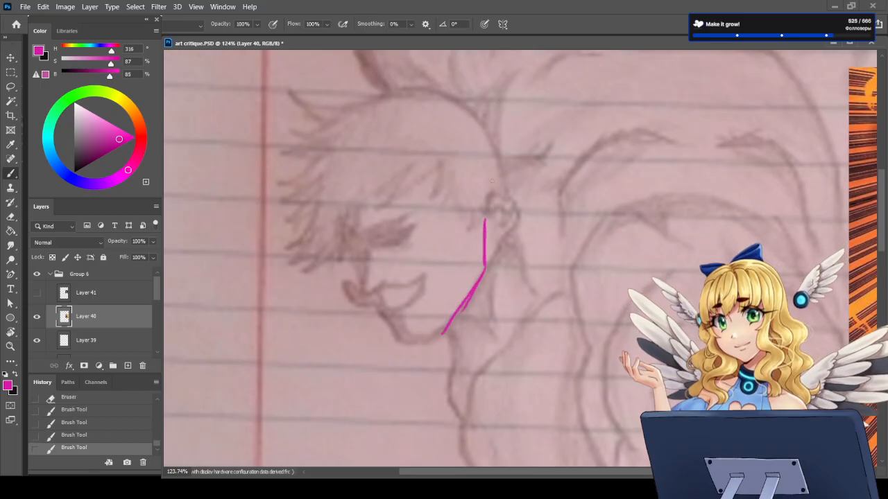
{"action": "mouse_move", "coordinate": [479, 211]}
{"action": "left_mouse_down"}
{"action": "mouse_move", "coordinate": [490, 189]}
{"action": "mouse_move", "coordinate": [497, 219]}
{"action": "mouse_move", "coordinate": [486, 230]}
{"action": "mouse_move", "coordinate": [475, 204]}
{"action": "mouse_move", "coordinate": [489, 188]}
{"action": "mouse_move", "coordinate": [482, 223]}
{"action": "left_mouse_up"}
{"action": "key", "text": "e"}
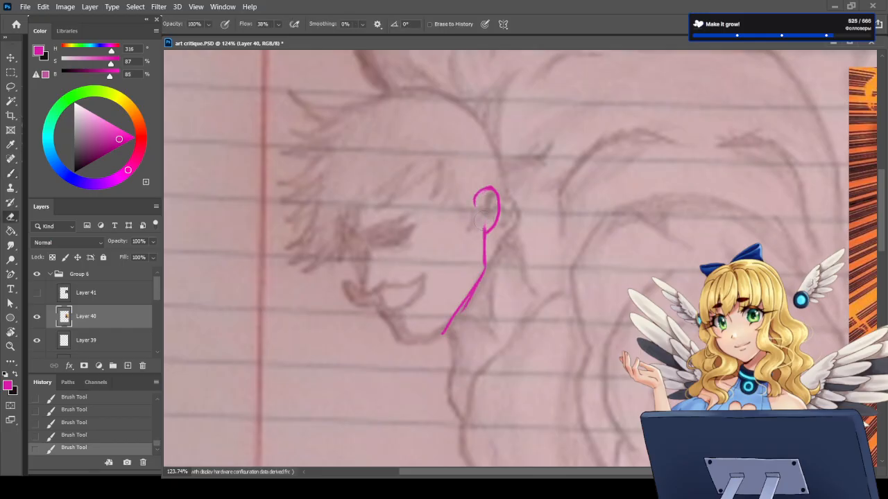
{"action": "key", "text": "b"}
{"action": "scroll", "coordinate": [463, 267], "scroll_direction": "down", "scroll_amount": 8}
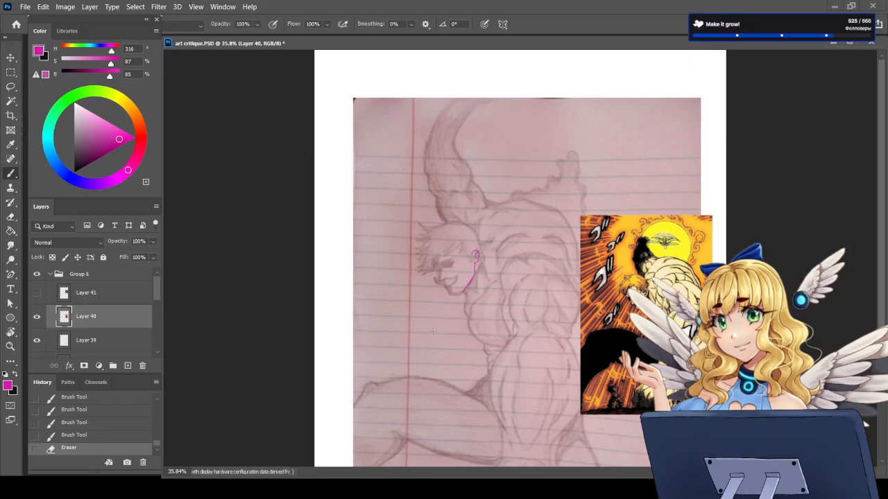
Step: Review the magenta jaw and ear correction against the manga reference, and delete Layer 40, which holds both, from Group 6
{"action": "scroll", "coordinate": [521, 292], "scroll_direction": "up", "scroll_amount": 5}
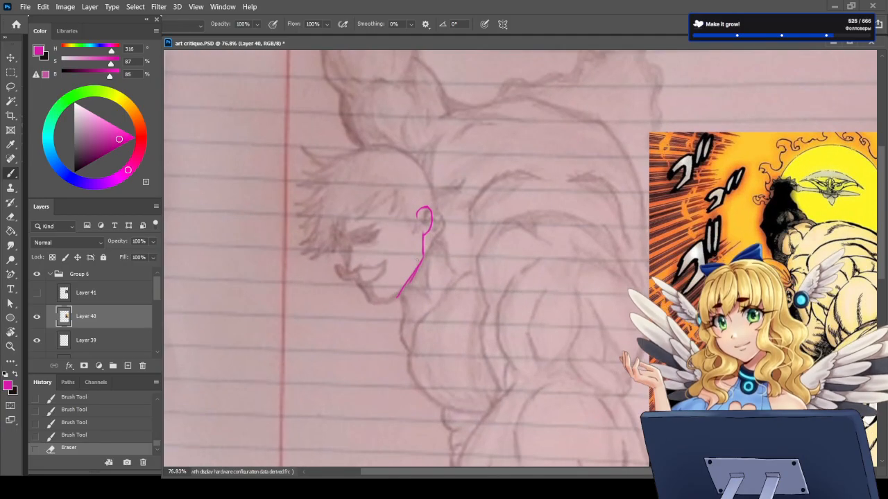
{"action": "scroll", "coordinate": [519, 244], "scroll_direction": "down", "scroll_amount": 2}
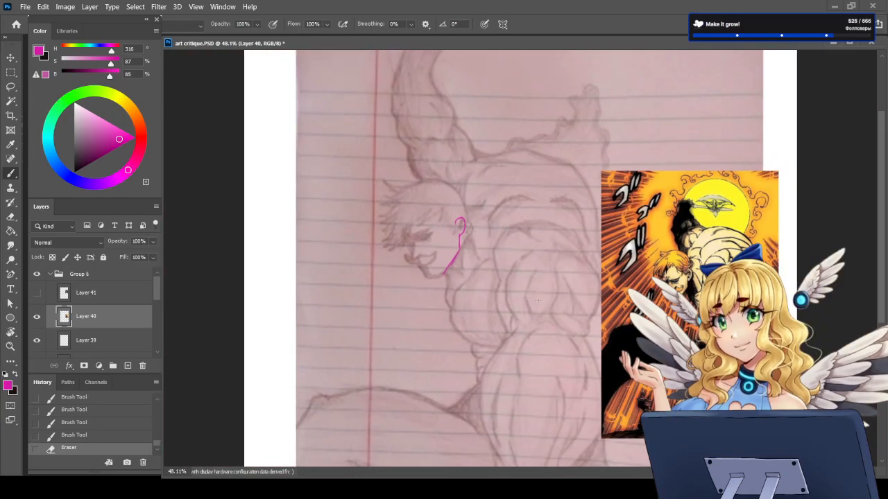
{"action": "scroll", "coordinate": [468, 209], "scroll_direction": "up", "scroll_amount": 2}
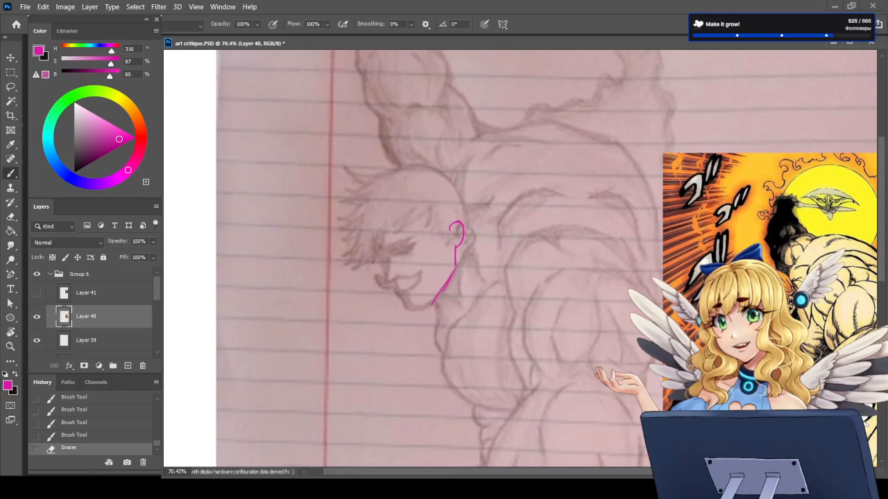
{"action": "scroll", "coordinate": [386, 202], "scroll_direction": "up", "scroll_amount": 2}
{"action": "scroll", "coordinate": [398, 196], "scroll_direction": "down", "scroll_amount": 2}
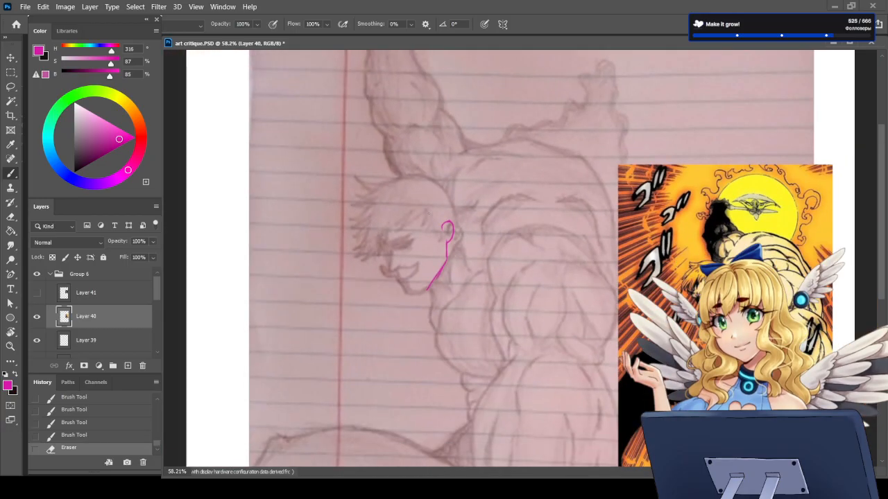
{"action": "scroll", "coordinate": [398, 195], "scroll_direction": "down", "scroll_amount": 2}
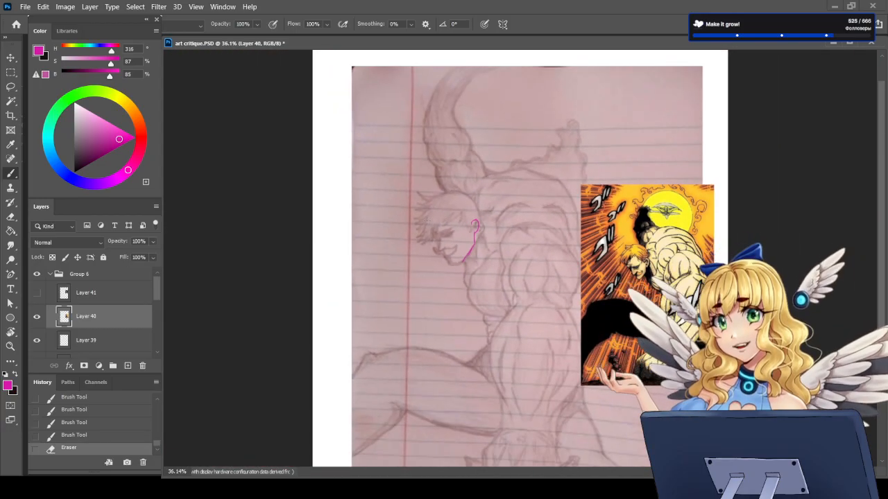
{"action": "scroll", "coordinate": [519, 231], "scroll_direction": "up", "scroll_amount": 1}
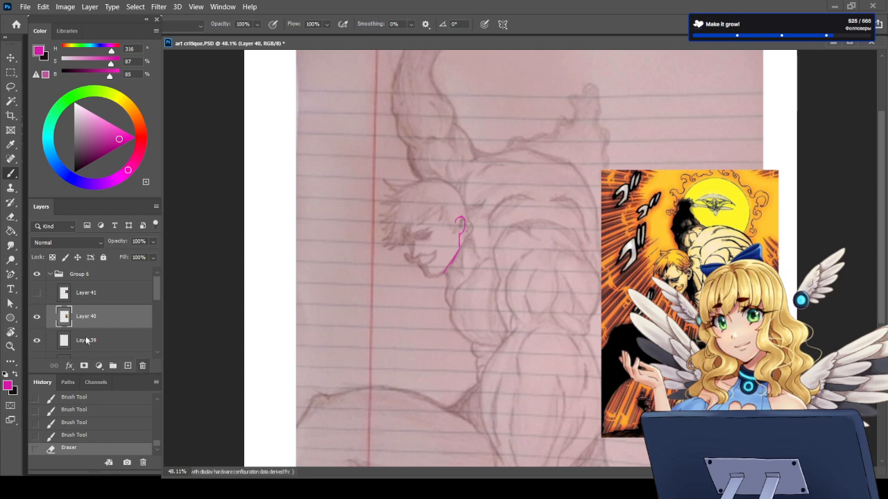
{"action": "key", "text": "Delete"}
{"action": "scroll", "coordinate": [543, 191], "scroll_direction": "down", "scroll_amount": 3}
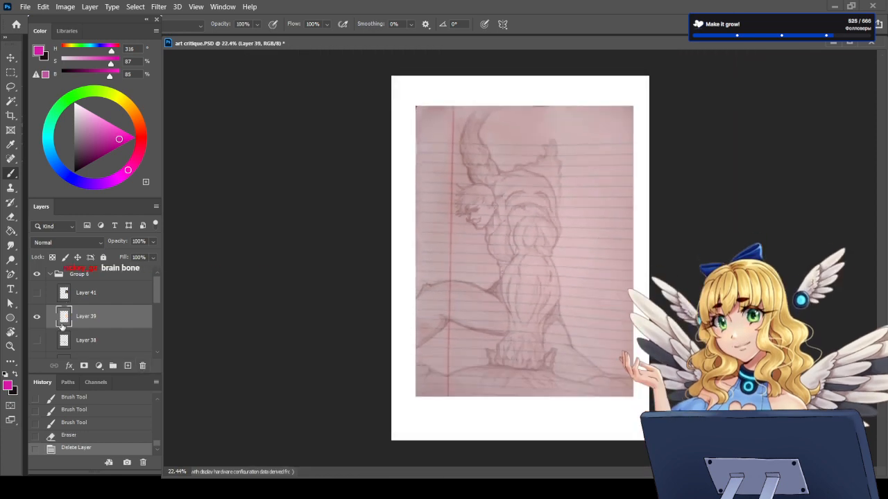
Step: Show Layer 38 over the pencil drawing, hide it again, and examine the muscular figure's overall pose and anatomy
{"action": "left_click", "coordinate": [38, 341]}
{"action": "left_click", "coordinate": [38, 341]}
{"action": "scroll", "coordinate": [513, 281], "scroll_direction": "up", "scroll_amount": 1}
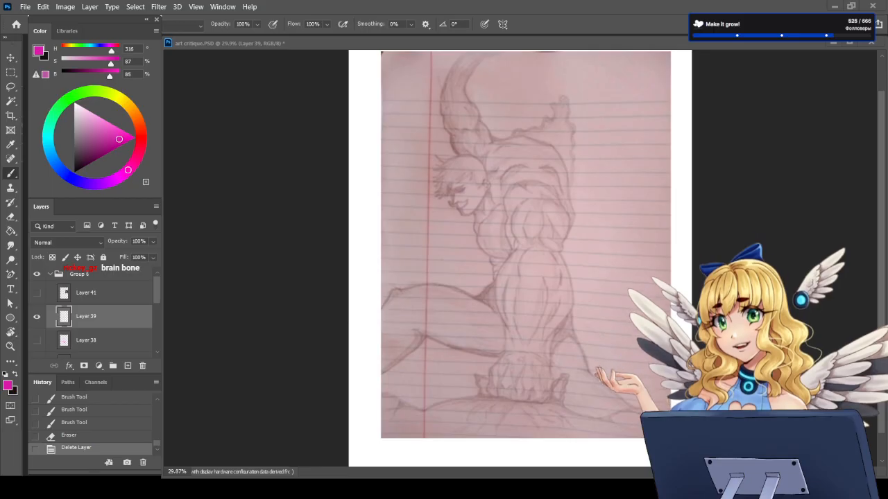
{"action": "scroll", "coordinate": [522, 237], "scroll_direction": "up", "scroll_amount": 2}
{"action": "scroll", "coordinate": [522, 236], "scroll_direction": "up", "scroll_amount": 1}
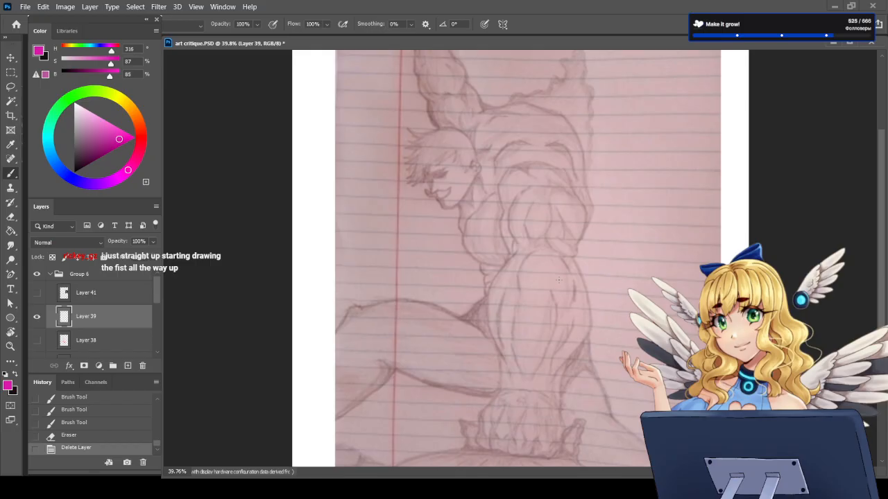
{"action": "scroll", "coordinate": [559, 279], "scroll_direction": "down", "scroll_amount": 2}
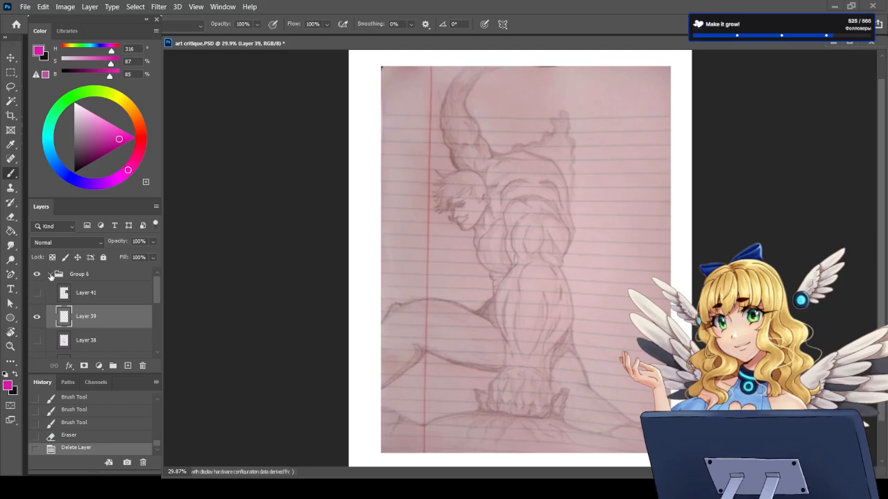
Step: Collapse and hide Group 6 with the pencil figure, and show Group 2 with the fox in the cardboard box
{"action": "left_click", "coordinate": [50, 275]}
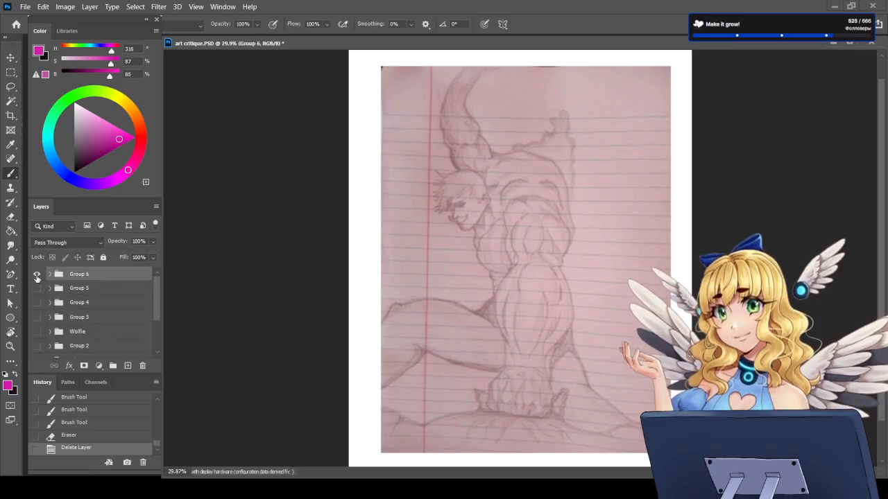
{"action": "scroll", "coordinate": [79, 302], "scroll_direction": "down", "scroll_amount": 2}
{"action": "scroll", "coordinate": [79, 301], "scroll_direction": "up", "scroll_amount": 2}
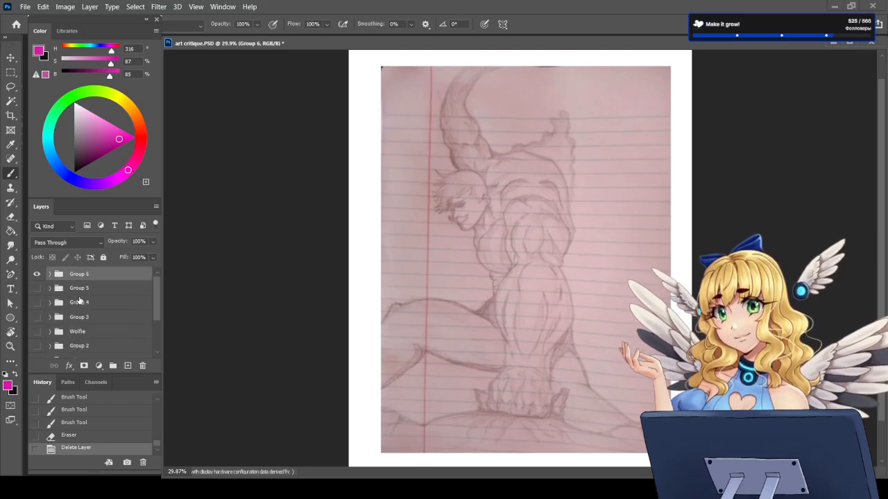
{"action": "left_click", "coordinate": [36, 274]}
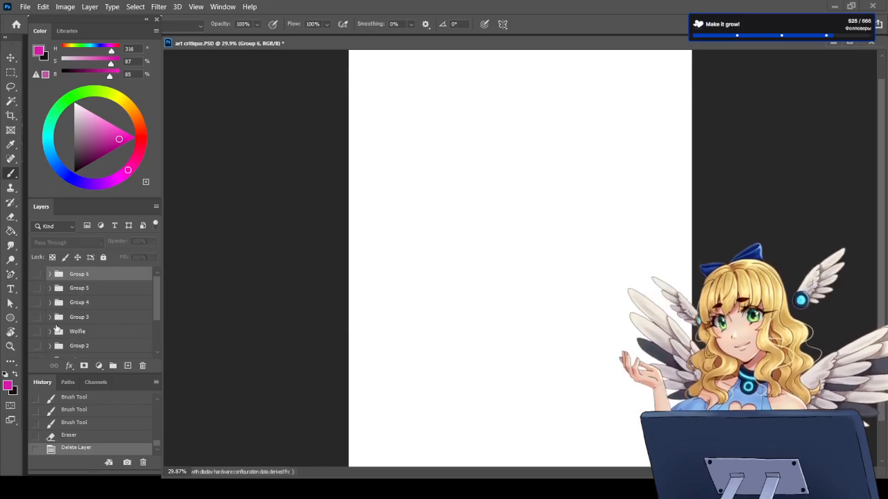
{"action": "scroll", "coordinate": [57, 326], "scroll_direction": "down", "scroll_amount": 2}
{"action": "left_click", "coordinate": [36, 316]}
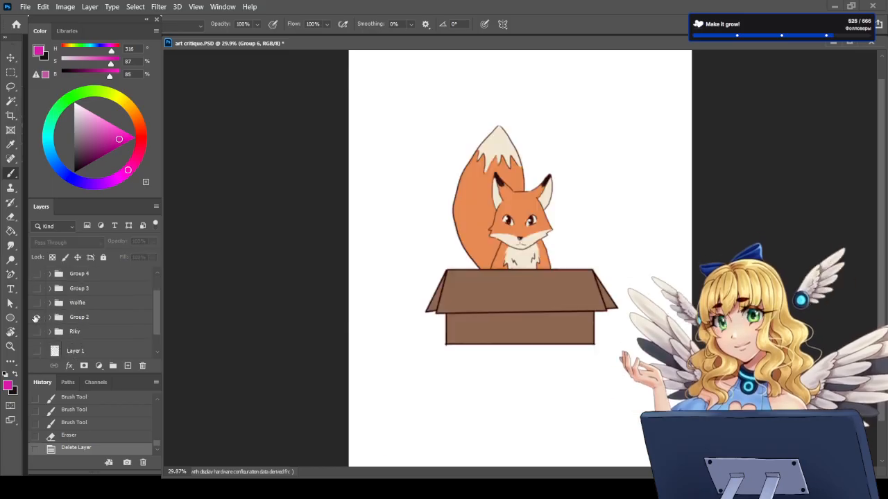
{"action": "scroll", "coordinate": [391, 301], "scroll_direction": "down", "scroll_amount": 1}
{"action": "scroll", "coordinate": [644, 114], "scroll_direction": "up", "scroll_amount": 1}
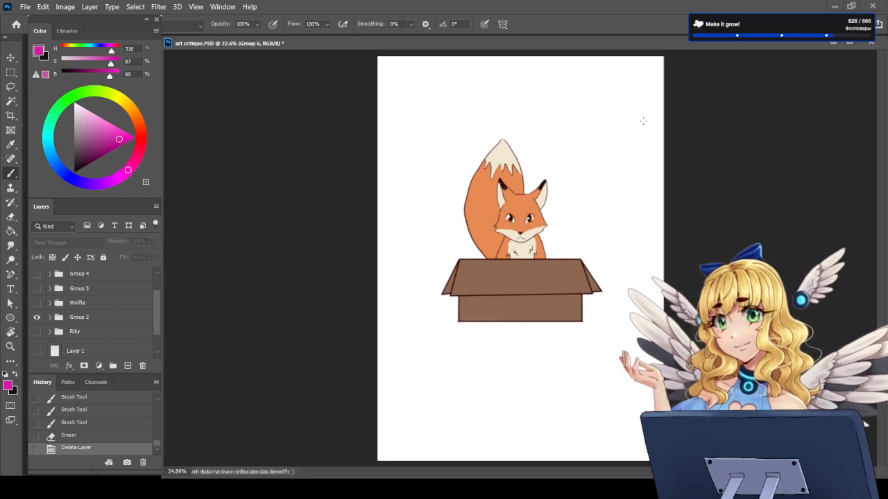